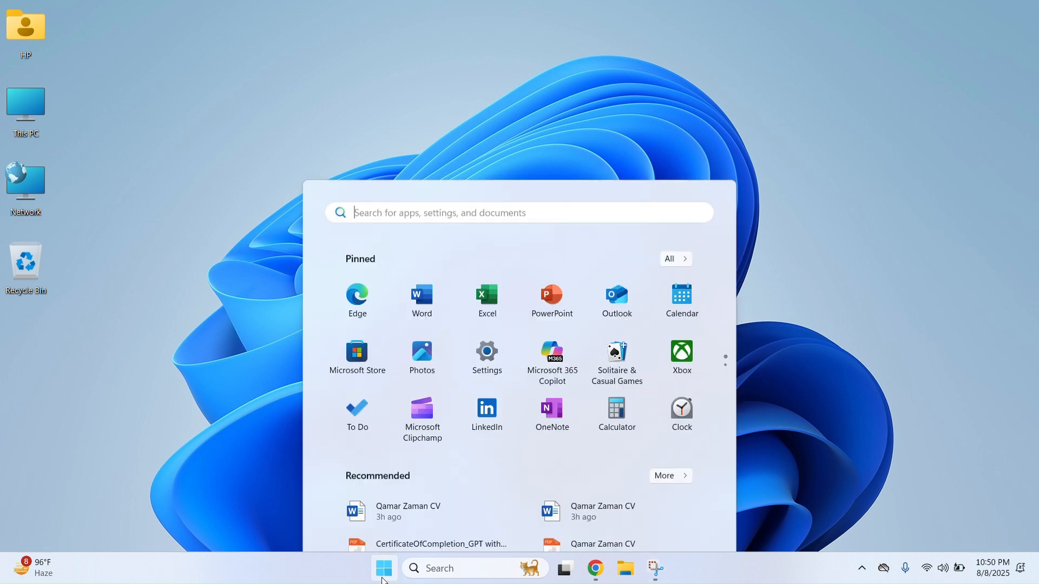
Close the open Excel window and relaunch Excel by searching for 'excel' in Windows
{"action": "left_click", "coordinate": [480, 180]}
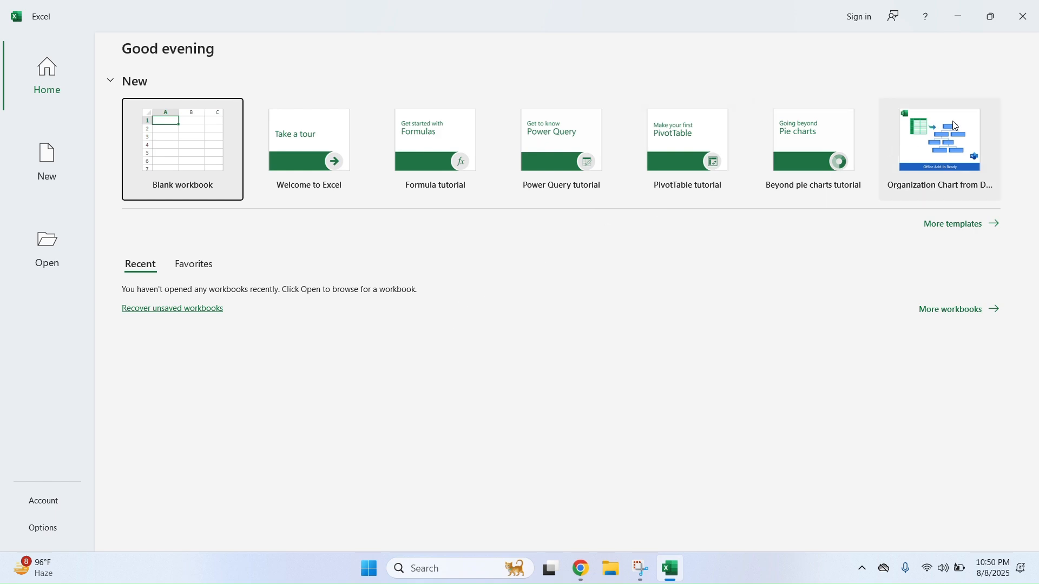
{"action": "left_click", "coordinate": [1025, 16]}
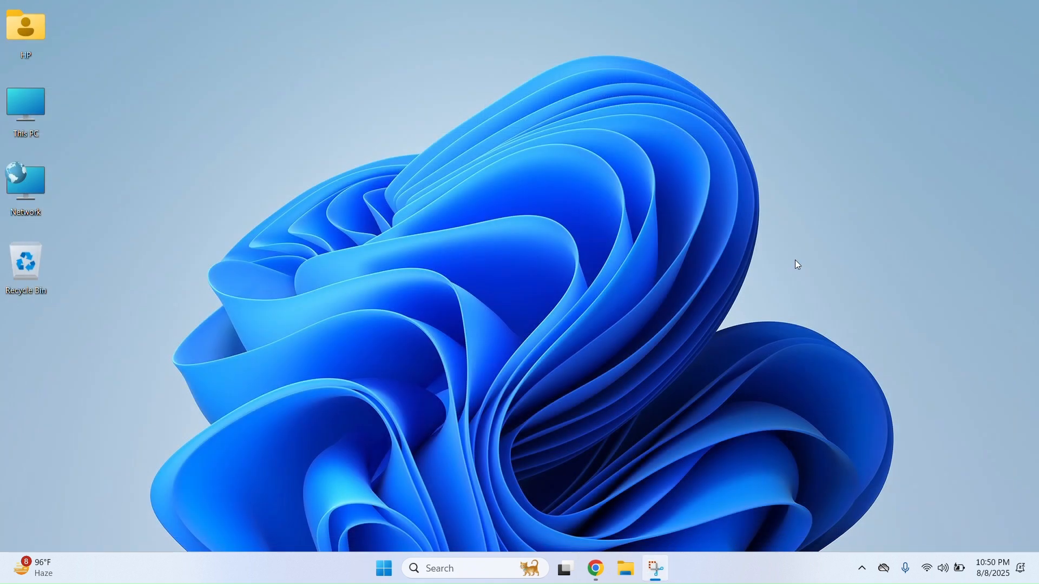
{"action": "left_click", "coordinate": [439, 568]}
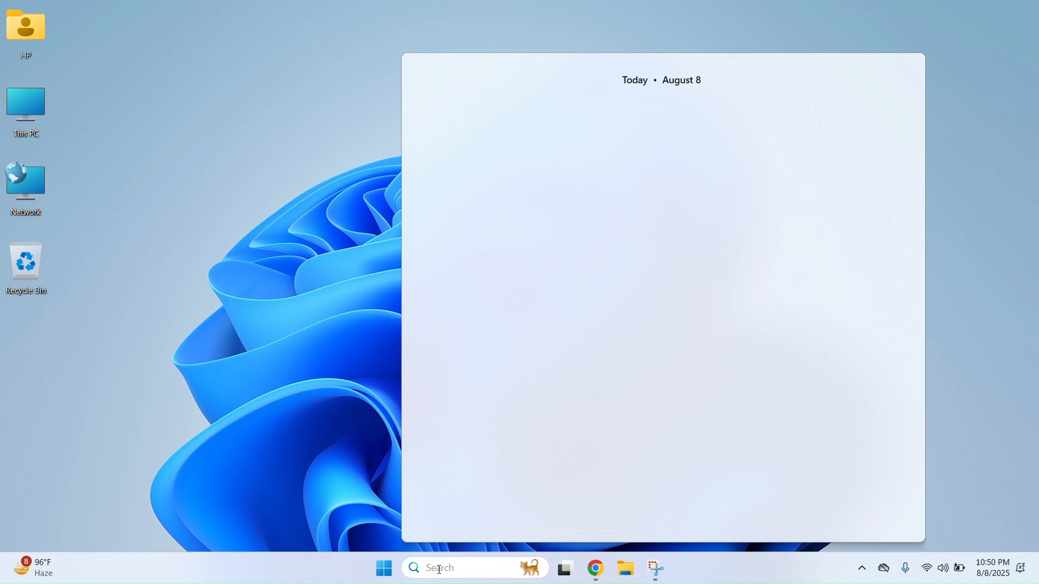
{"action": "type", "text": "excel"}
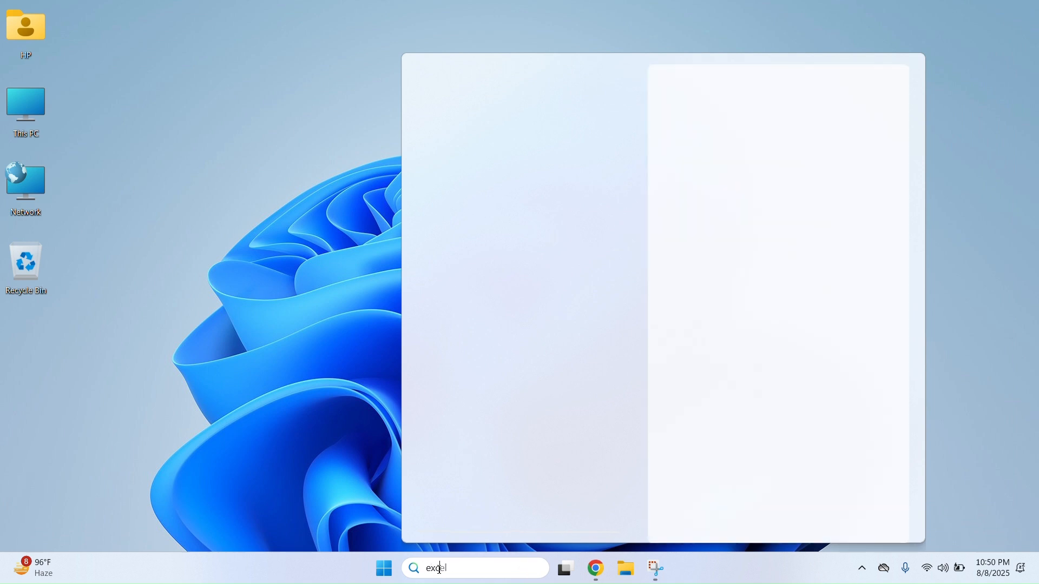
{"action": "key", "text": "Return"}
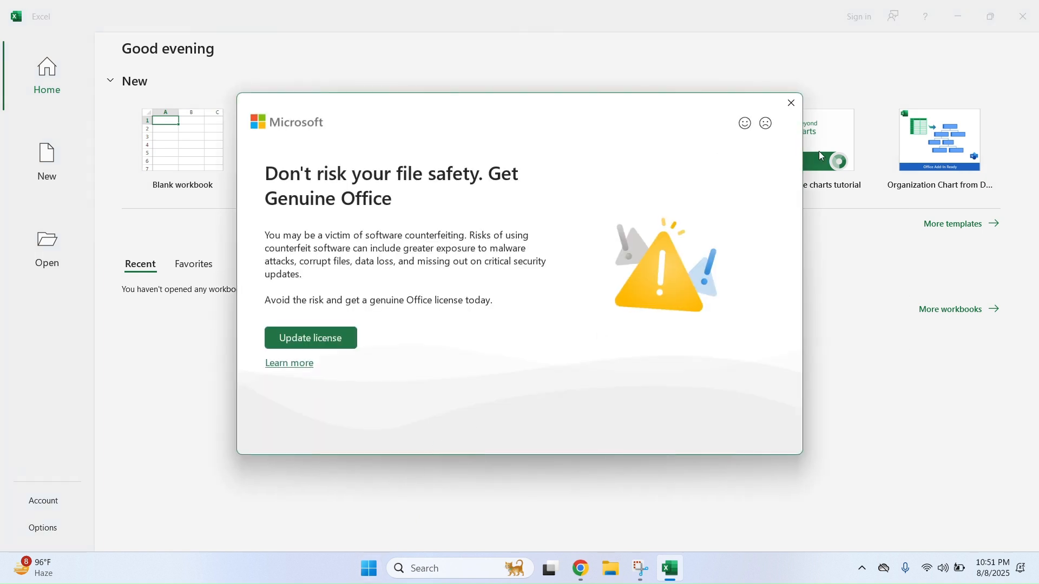
Close the Get Genuine Office dialog and go to Excel's Home start screen
{"action": "left_click", "coordinate": [792, 103]}
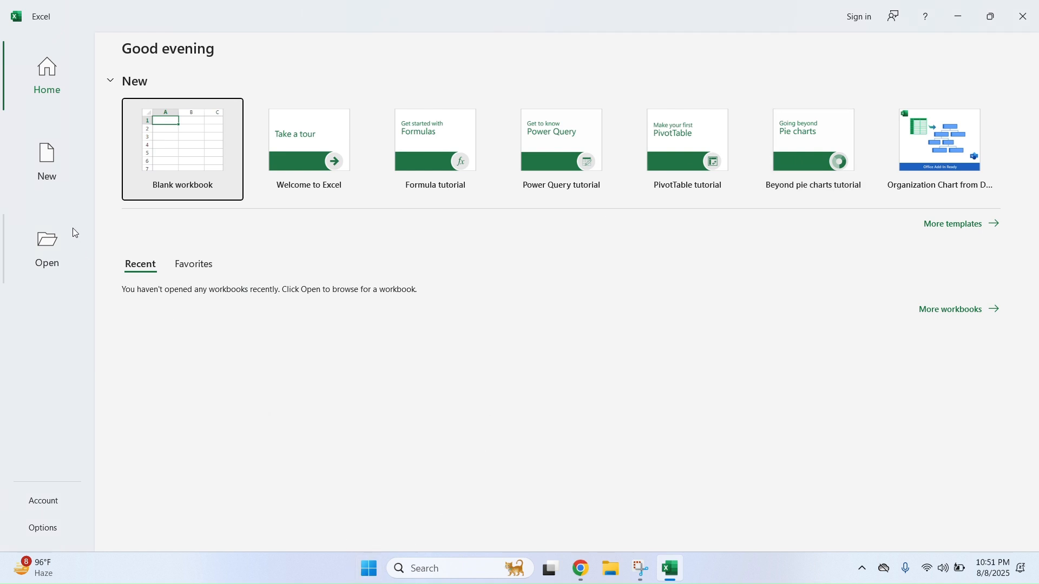
{"action": "left_click", "coordinate": [54, 77]}
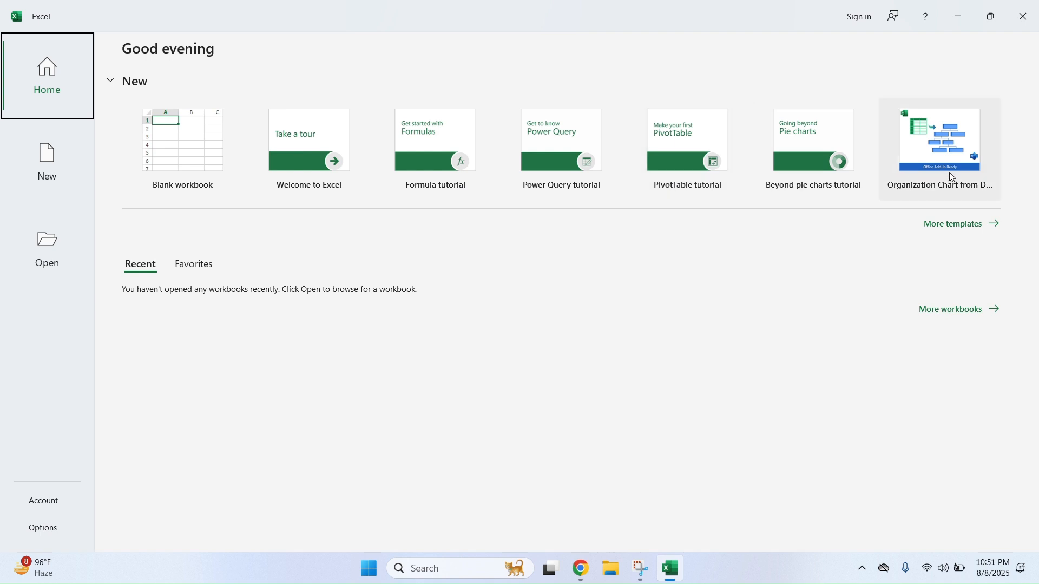
Scroll through the full template gallery via More templates
{"action": "left_click", "coordinate": [996, 231]}
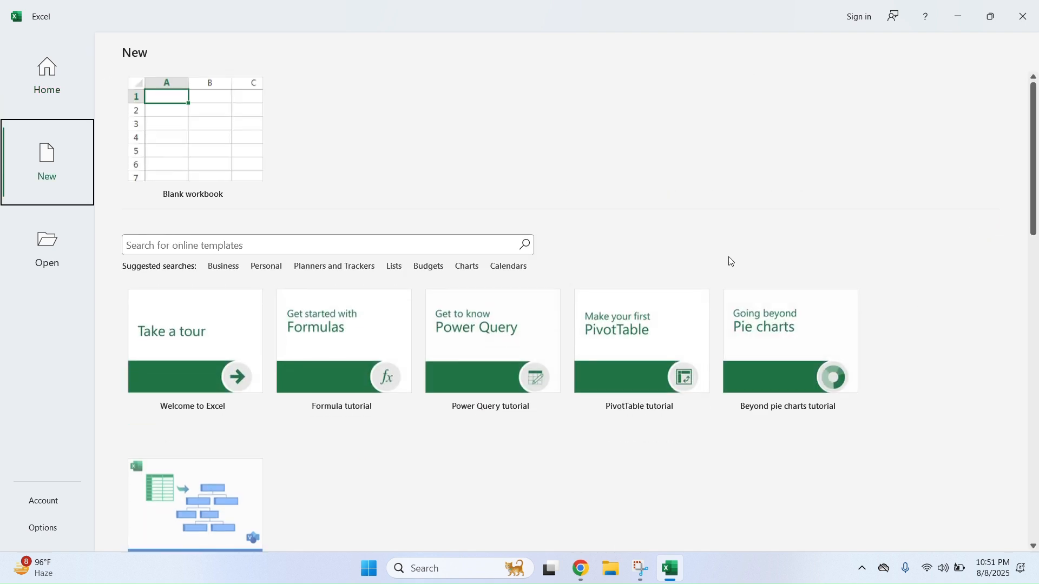
{"action": "scroll", "coordinate": [346, 379], "scroll_direction": "down", "scroll_amount": 1}
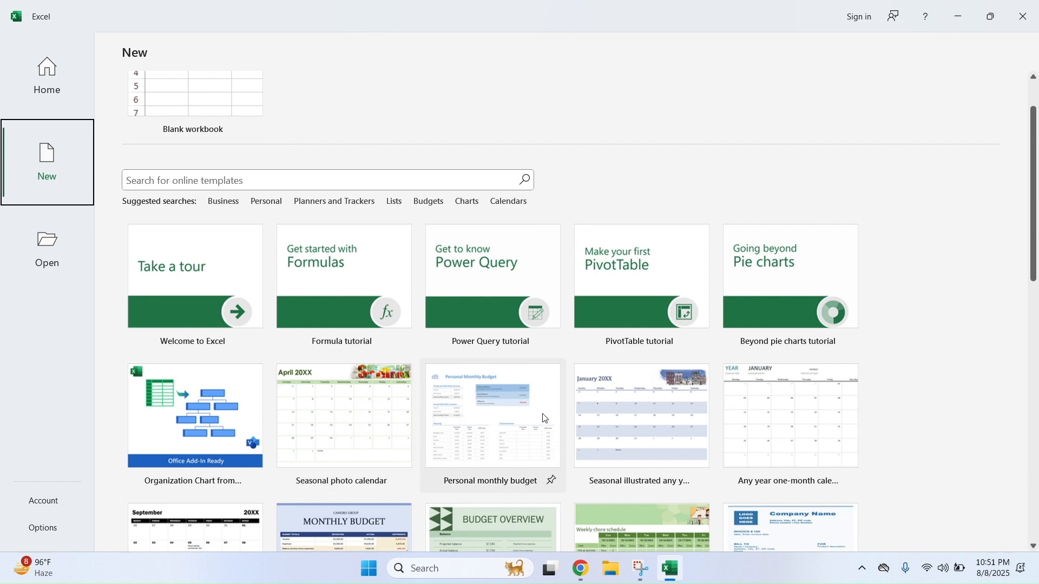
{"action": "scroll", "coordinate": [833, 420], "scroll_direction": "down", "scroll_amount": 3}
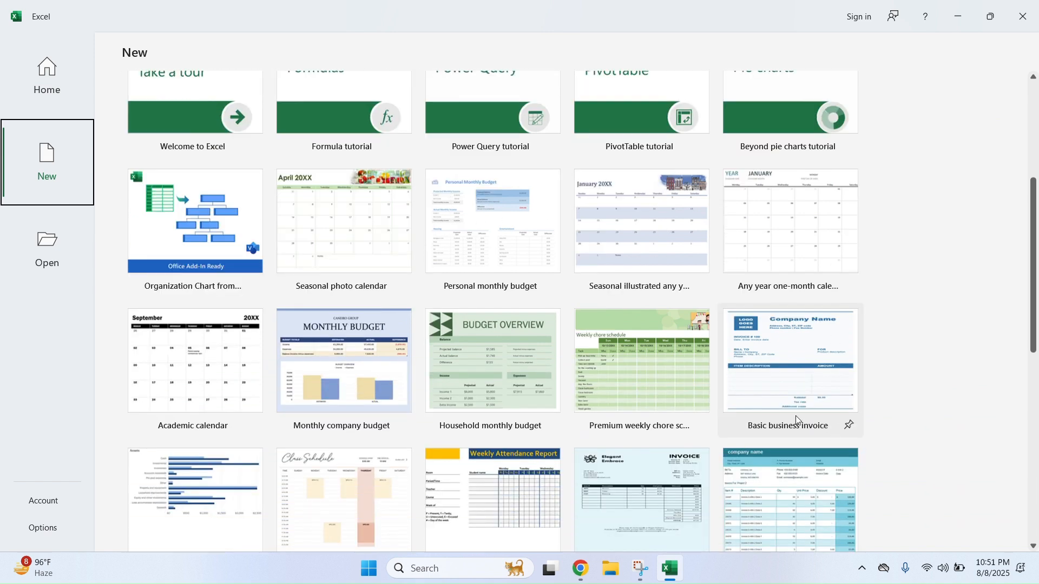
{"action": "scroll", "coordinate": [627, 412], "scroll_direction": "down", "scroll_amount": 3}
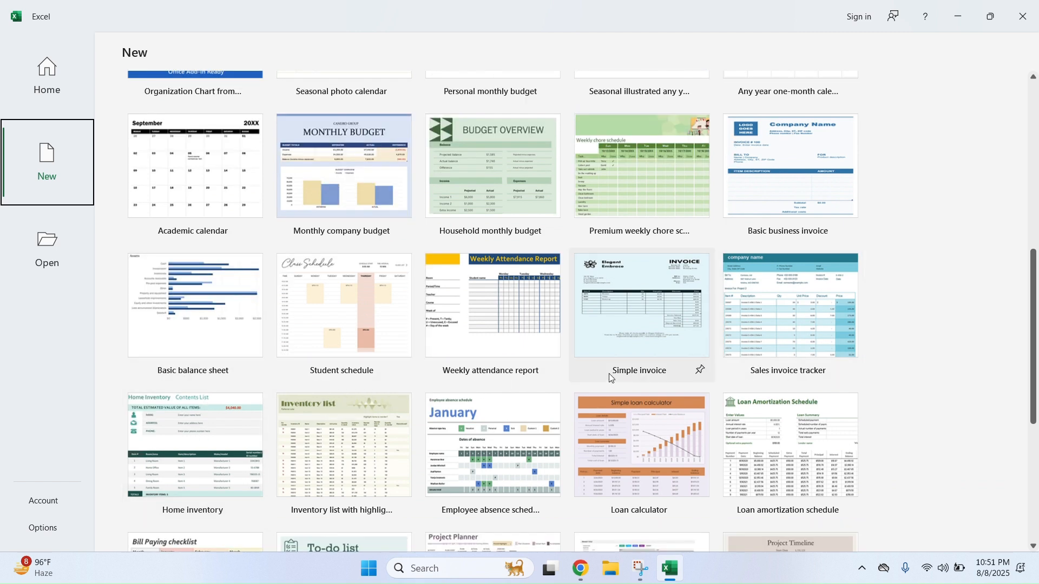
{"action": "scroll", "coordinate": [714, 372], "scroll_direction": "down", "scroll_amount": 5}
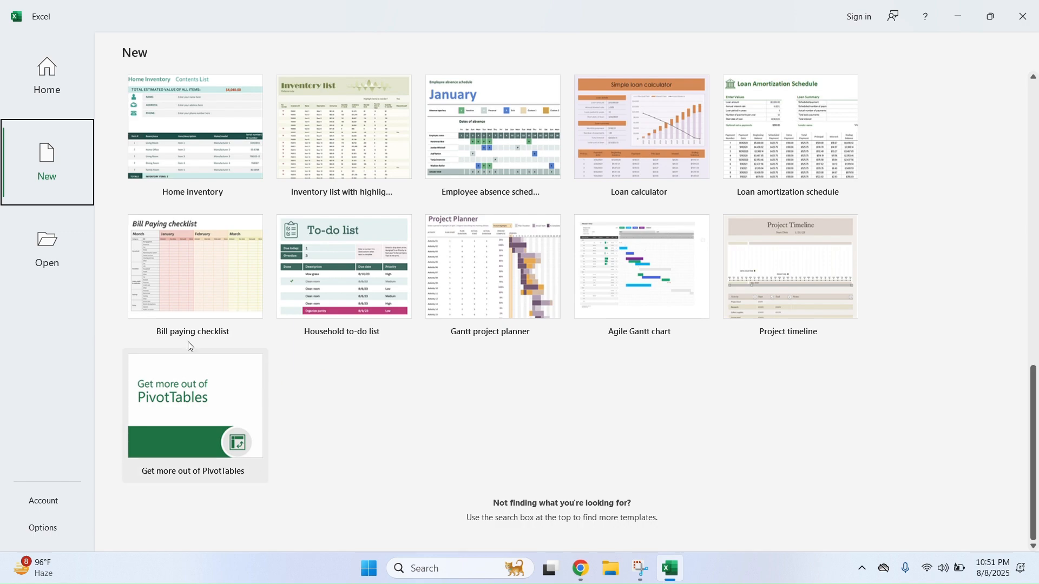
{"action": "scroll", "coordinate": [203, 367], "scroll_direction": "up", "scroll_amount": 10}
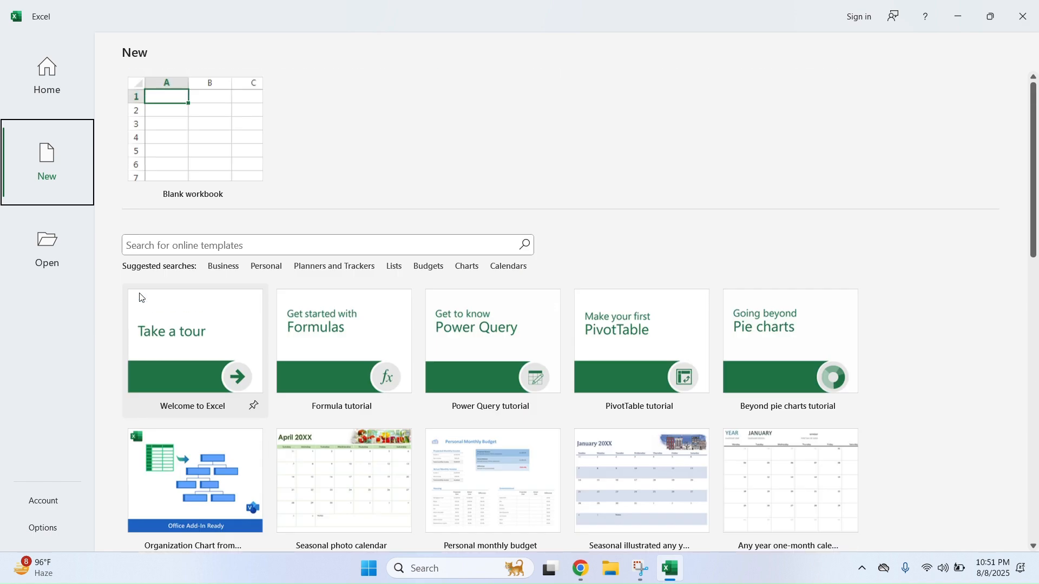
Create a new blank workbook, Book1, from the New page
{"action": "left_click", "coordinate": [52, 249]}
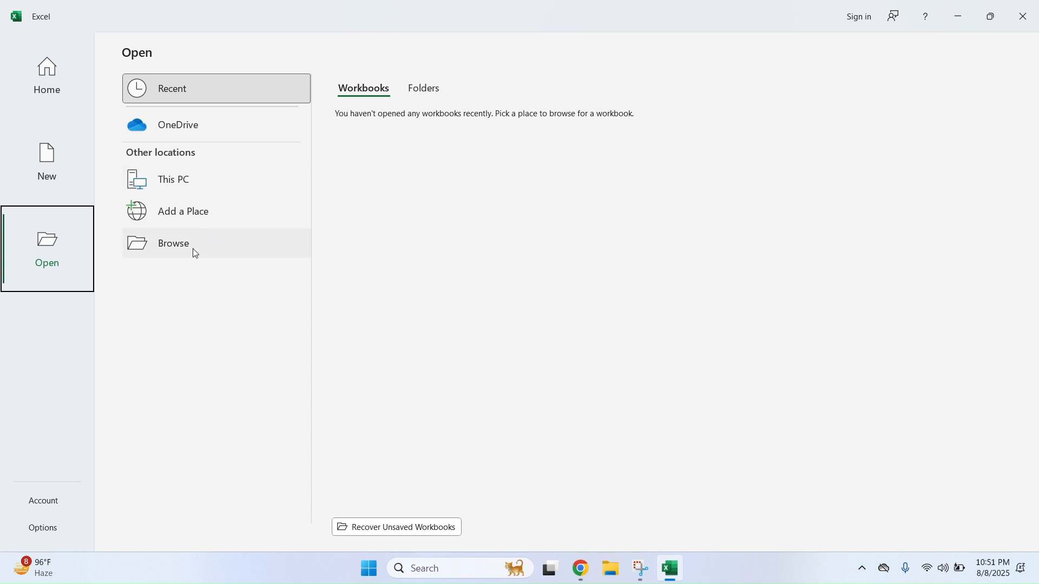
{"action": "left_click", "coordinate": [47, 172]}
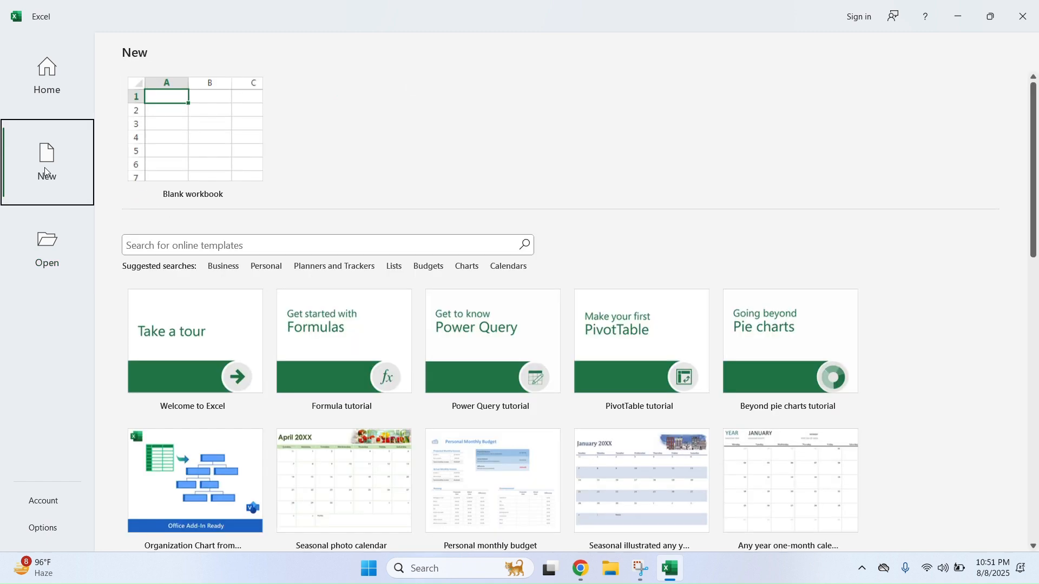
{"action": "left_click", "coordinate": [239, 133]}
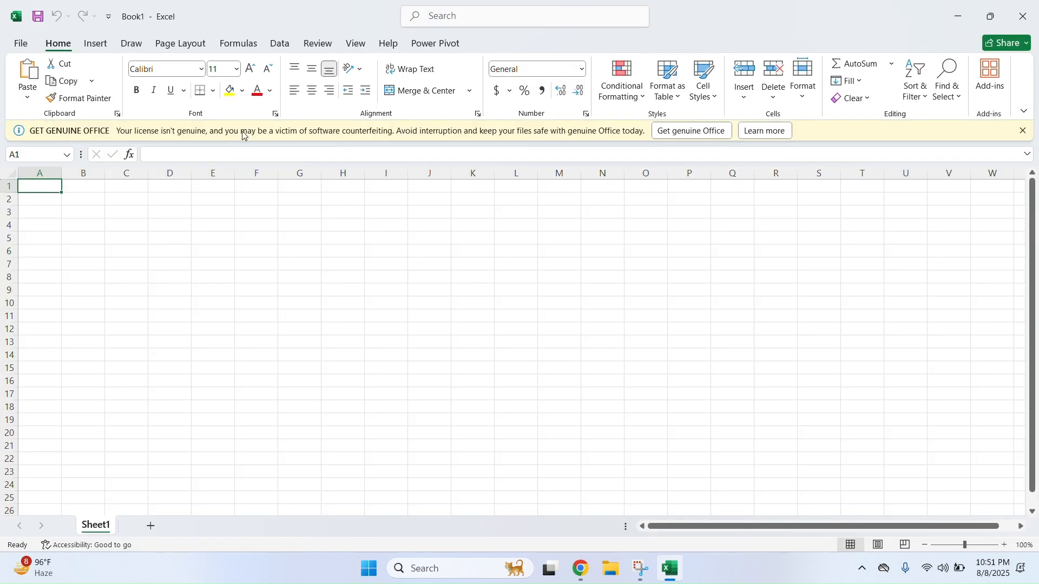
Close the Get Genuine Office banner and return to the empty Book1 sheet
{"action": "left_click", "coordinate": [1022, 130]}
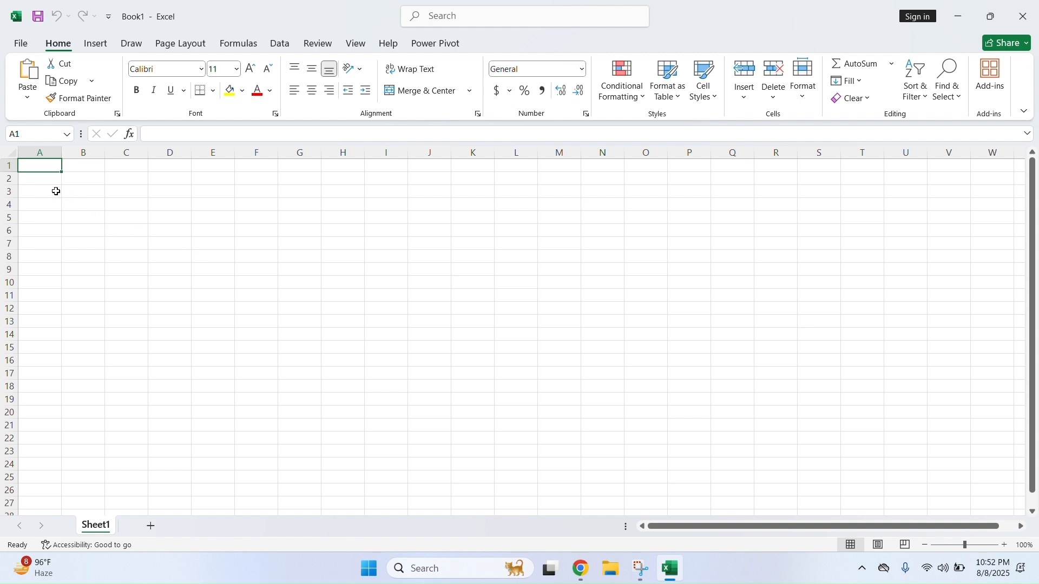
{"action": "left_click", "coordinate": [23, 44]}
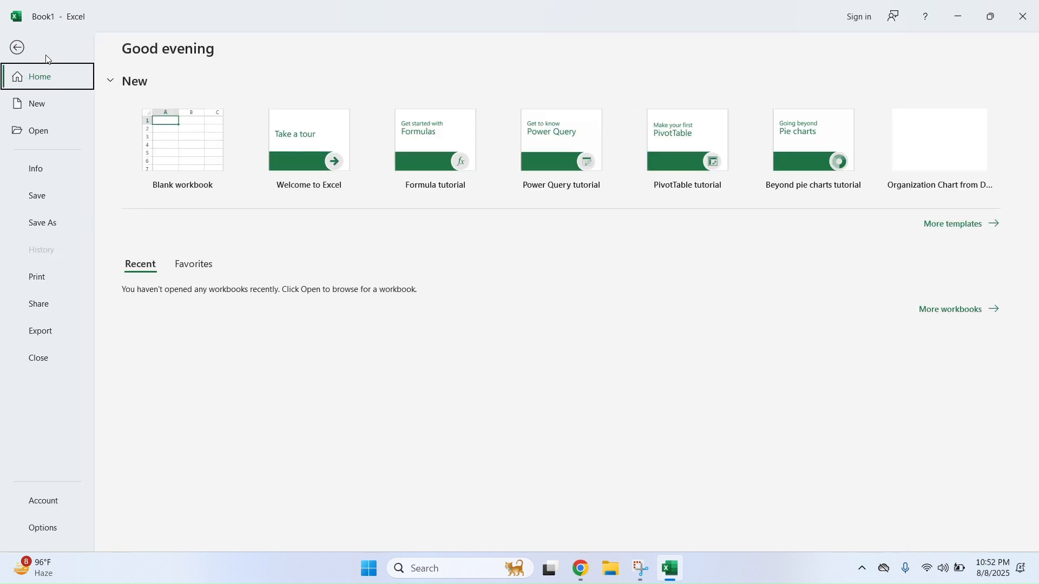
{"action": "left_click", "coordinate": [18, 47]}
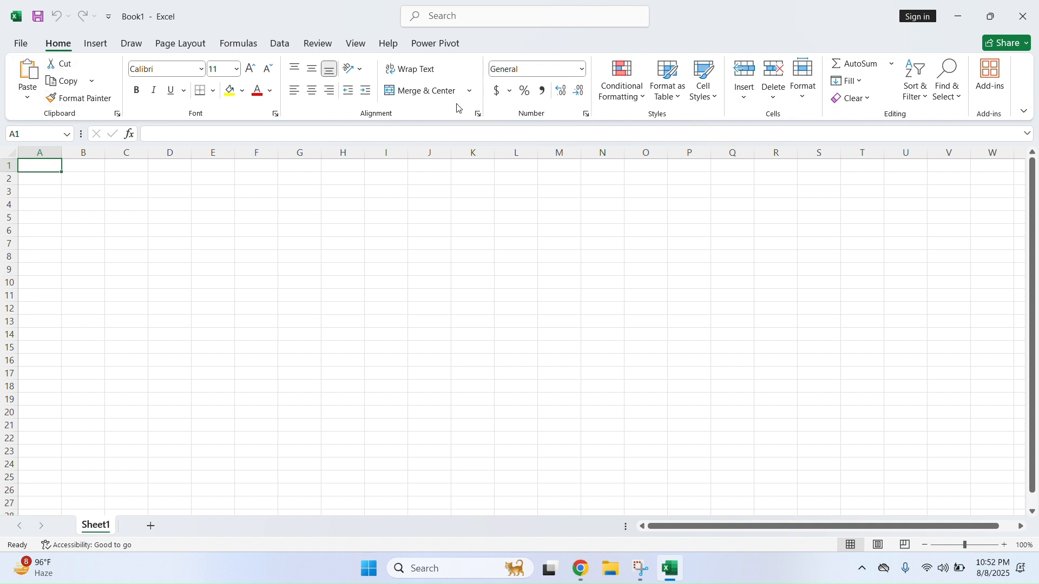
{"action": "left_click", "coordinate": [102, 47]}
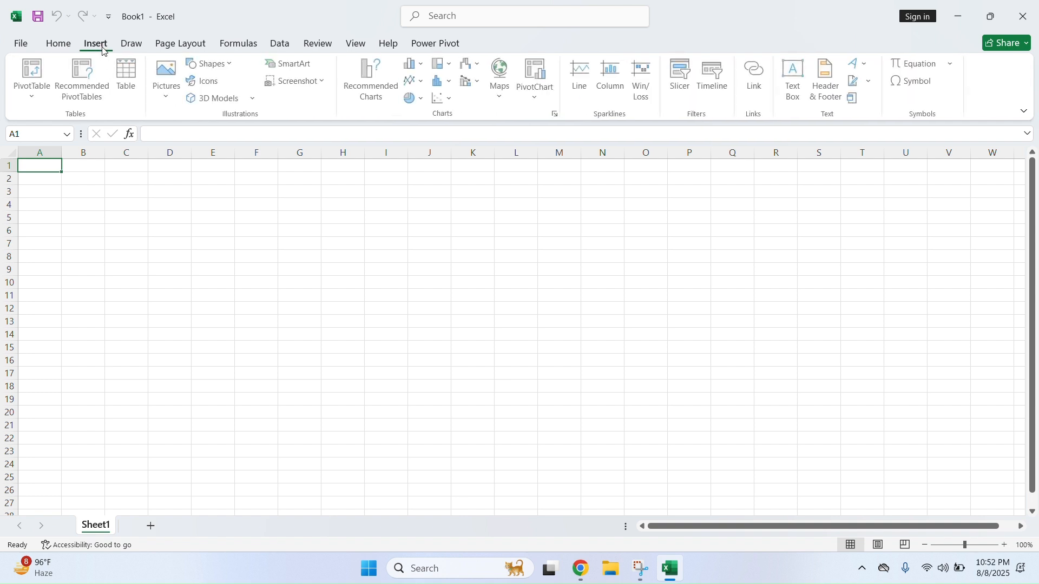
{"action": "left_click", "coordinate": [139, 51]}
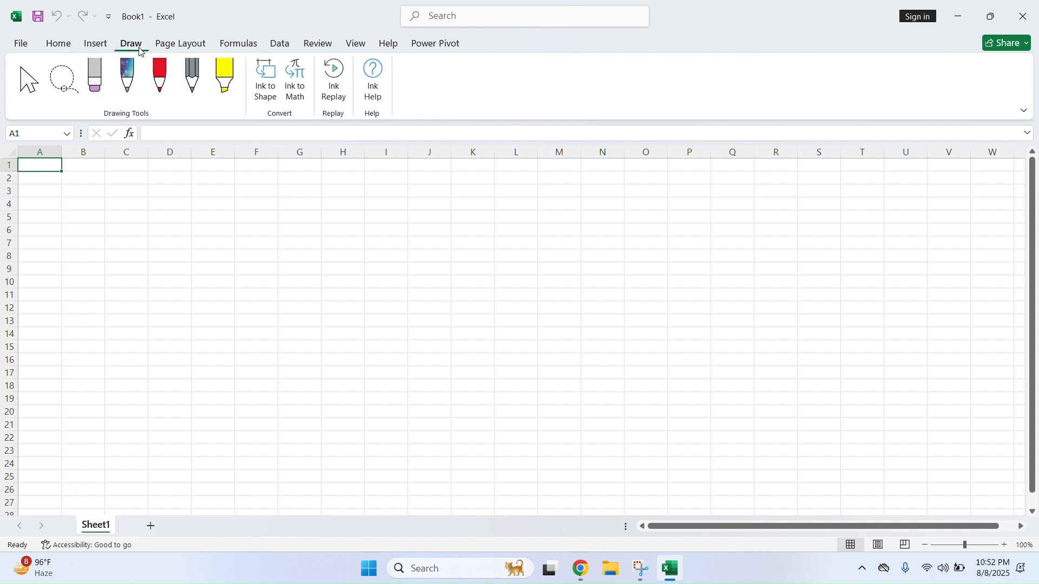
{"action": "left_click", "coordinate": [174, 51]}
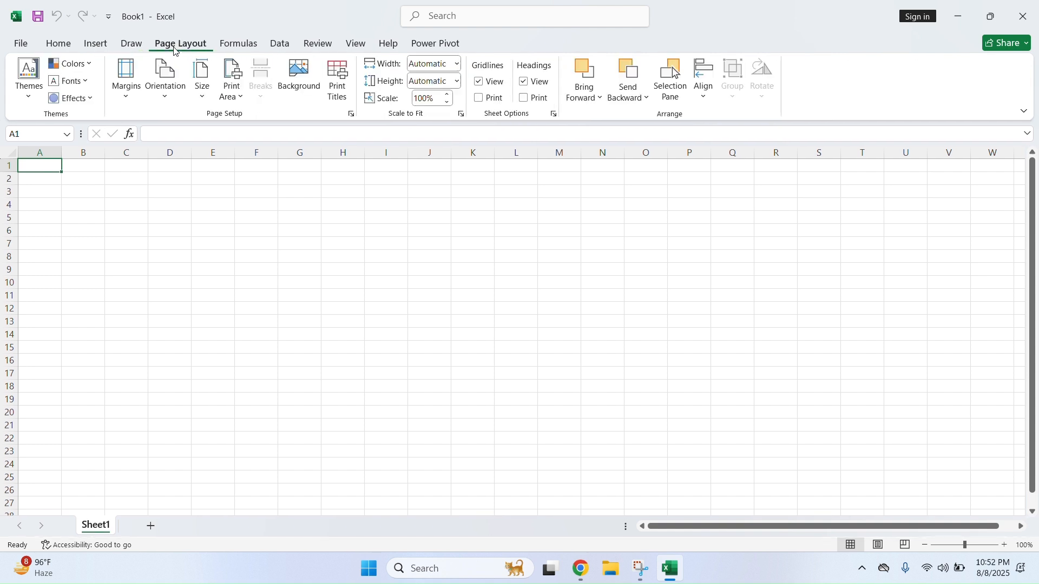
{"action": "left_click", "coordinate": [232, 47]}
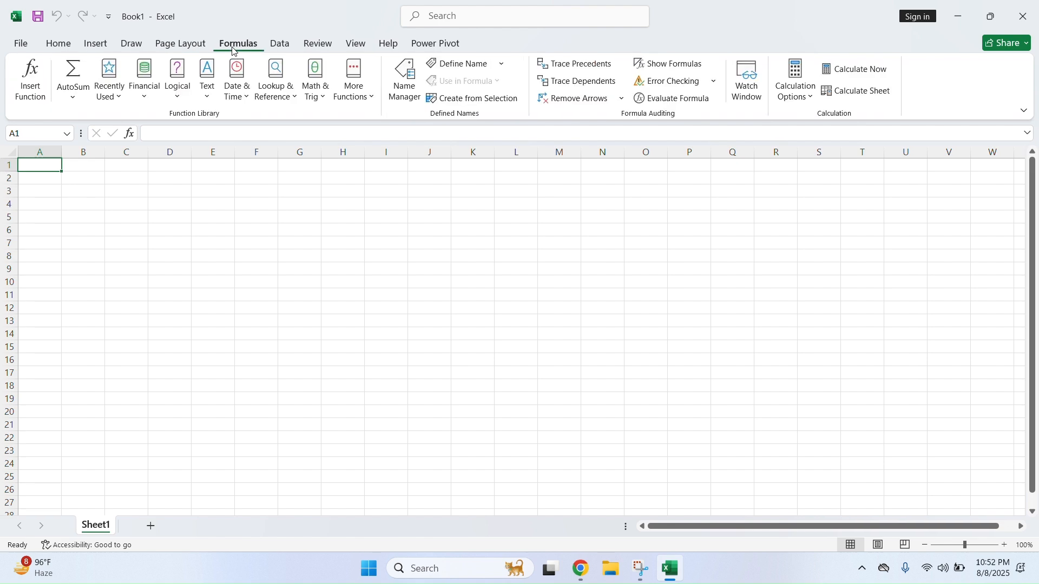
{"action": "left_click", "coordinate": [279, 46]}
{"action": "left_click", "coordinate": [314, 48]}
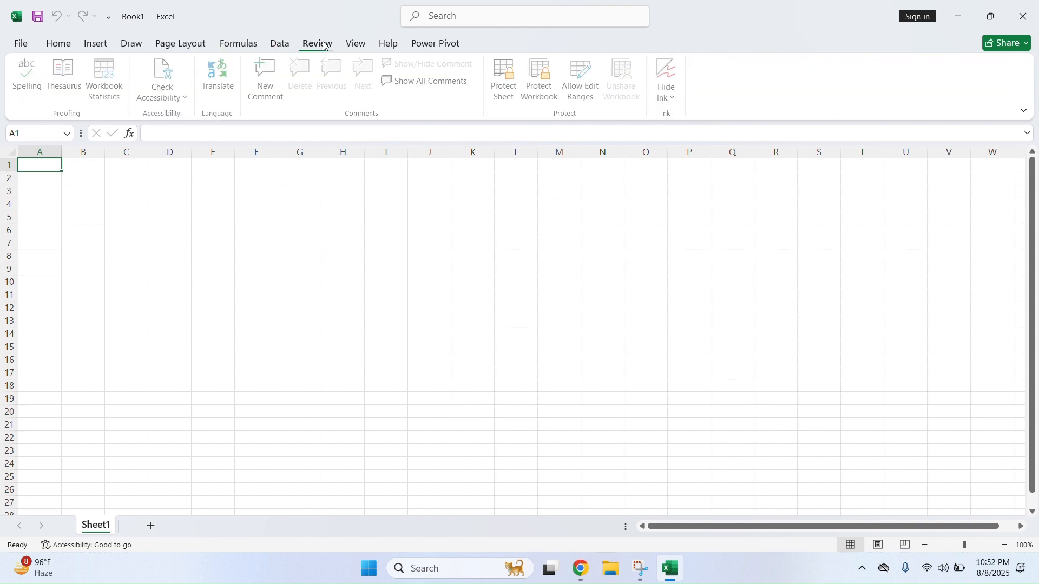
{"action": "left_click", "coordinate": [353, 48]}
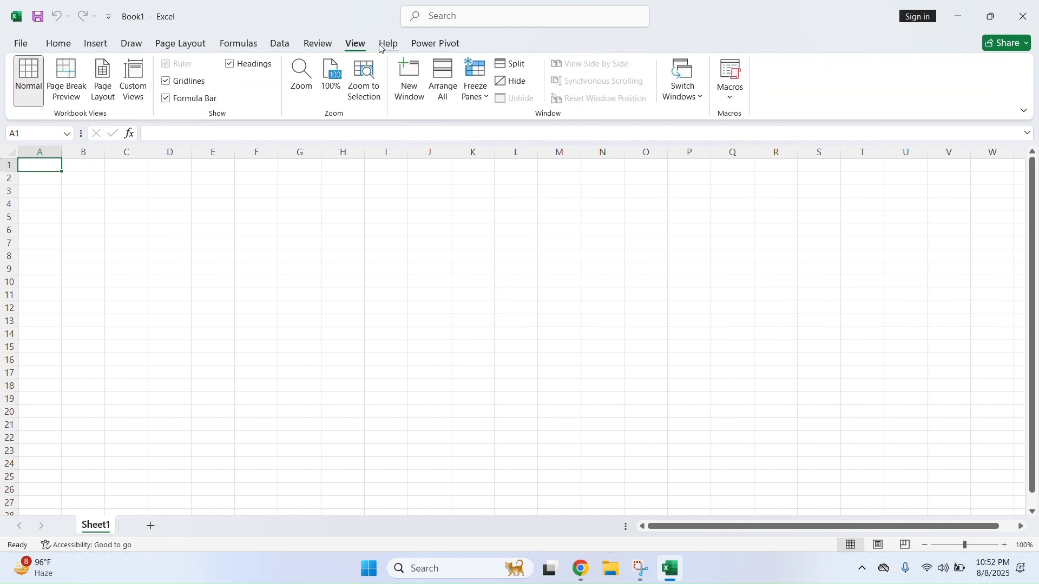
{"action": "left_click", "coordinate": [385, 46]}
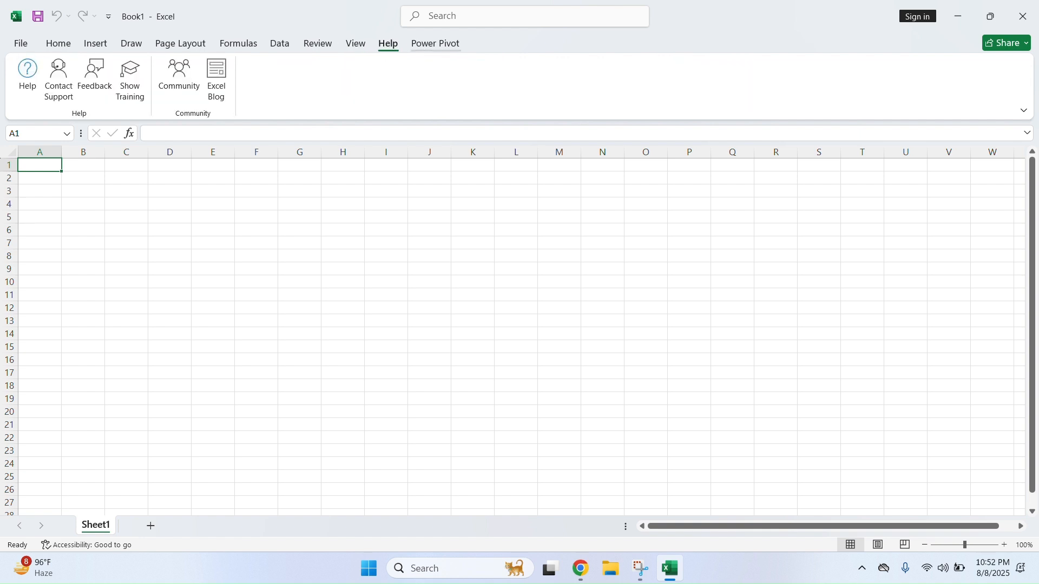
{"action": "left_click", "coordinate": [423, 48]}
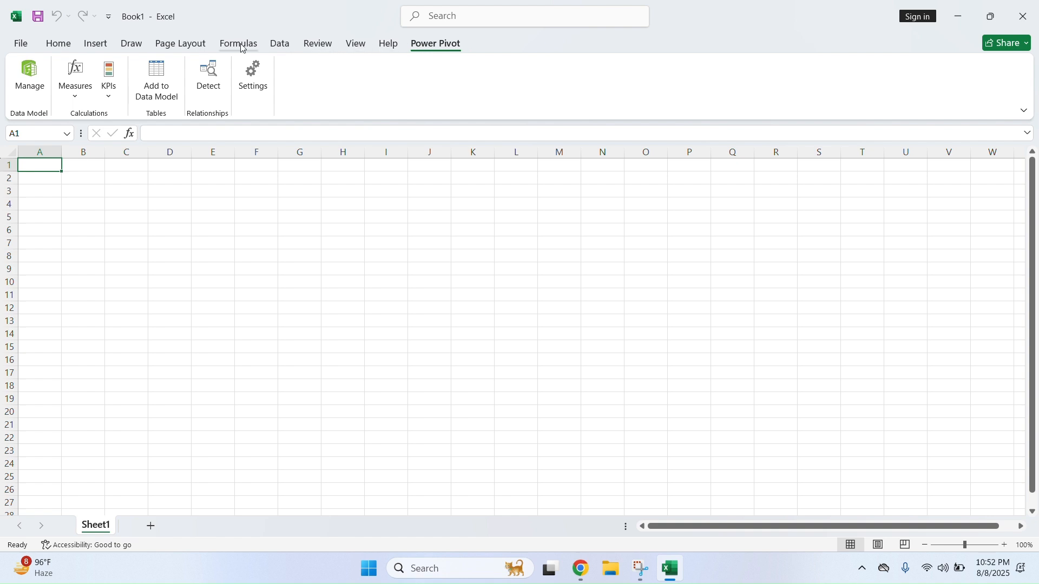
{"action": "left_click", "coordinate": [70, 49]}
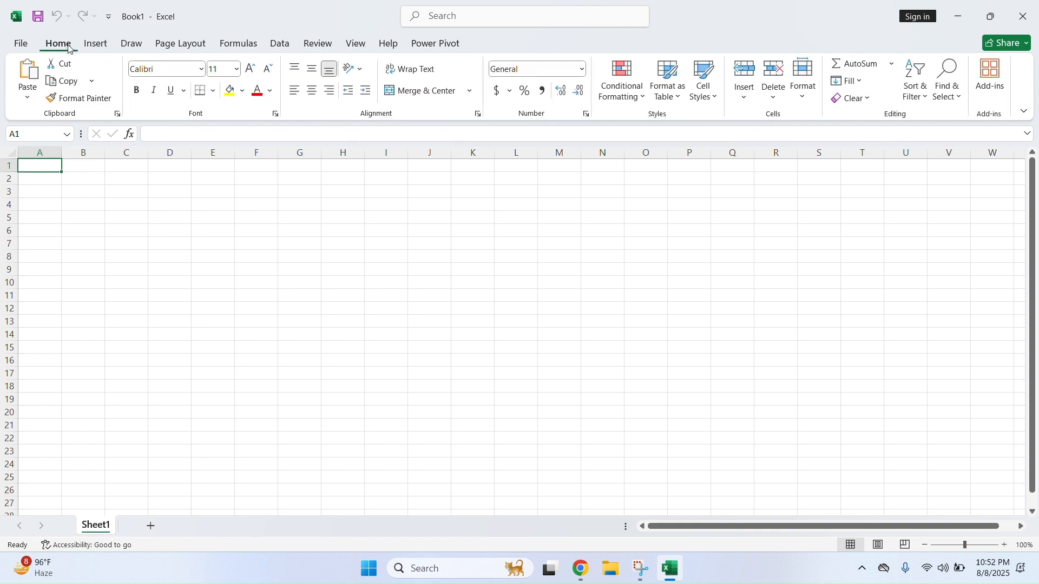
{"action": "left_click", "coordinate": [46, 181]}
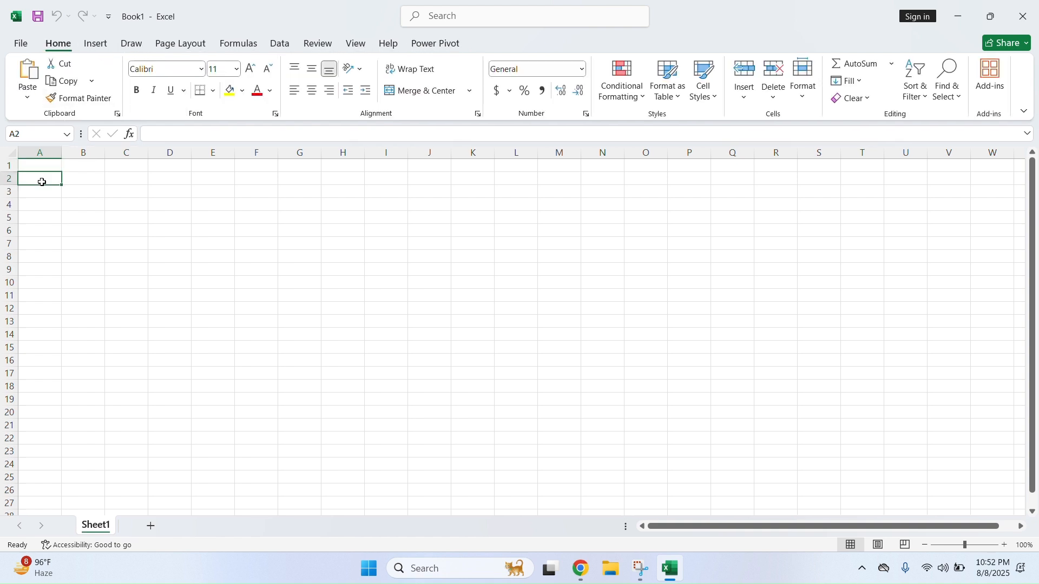
{"action": "left_click", "coordinate": [9, 165]}
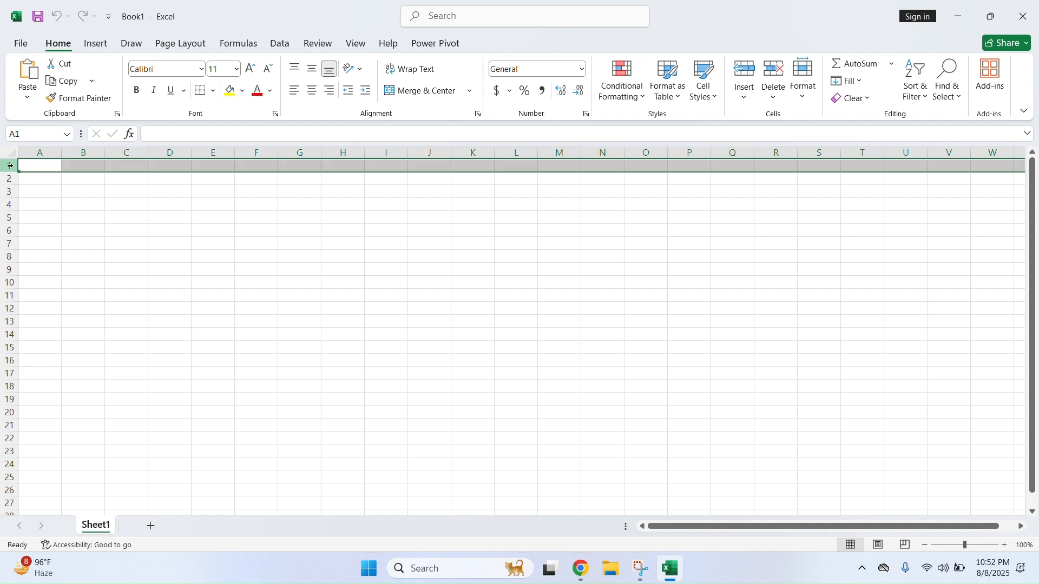
{"action": "left_click", "coordinate": [10, 179]}
{"action": "left_click", "coordinate": [10, 191]}
{"action": "left_click", "coordinate": [8, 205]}
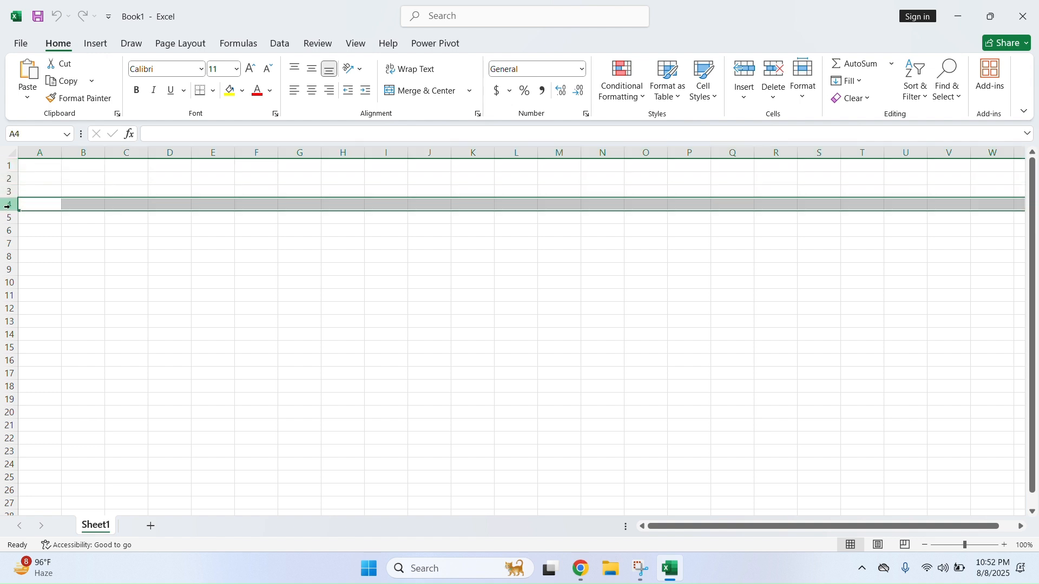
{"action": "left_click", "coordinate": [7, 216]}
{"action": "left_click", "coordinate": [5, 230]}
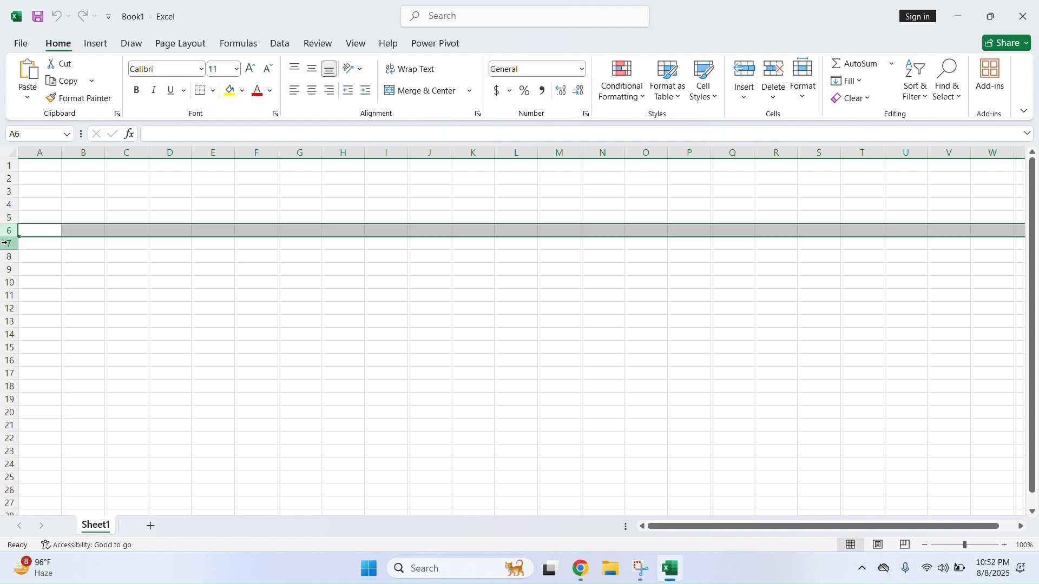
{"action": "left_click", "coordinate": [4, 242]}
{"action": "left_click", "coordinate": [7, 253]}
{"action": "left_click", "coordinate": [7, 265]}
{"action": "left_click", "coordinate": [9, 279]}
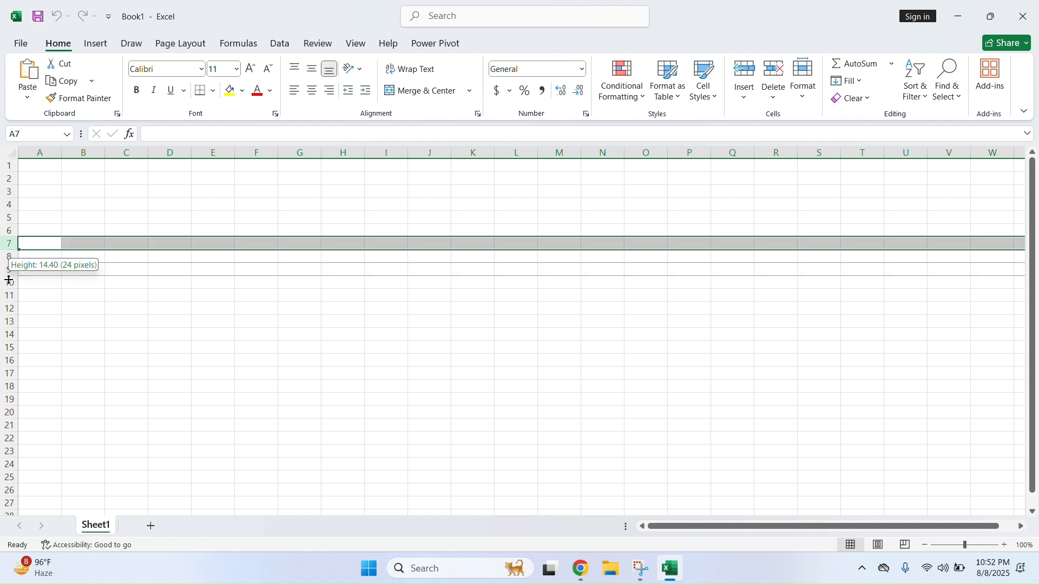
{"action": "left_click", "coordinate": [43, 153]}
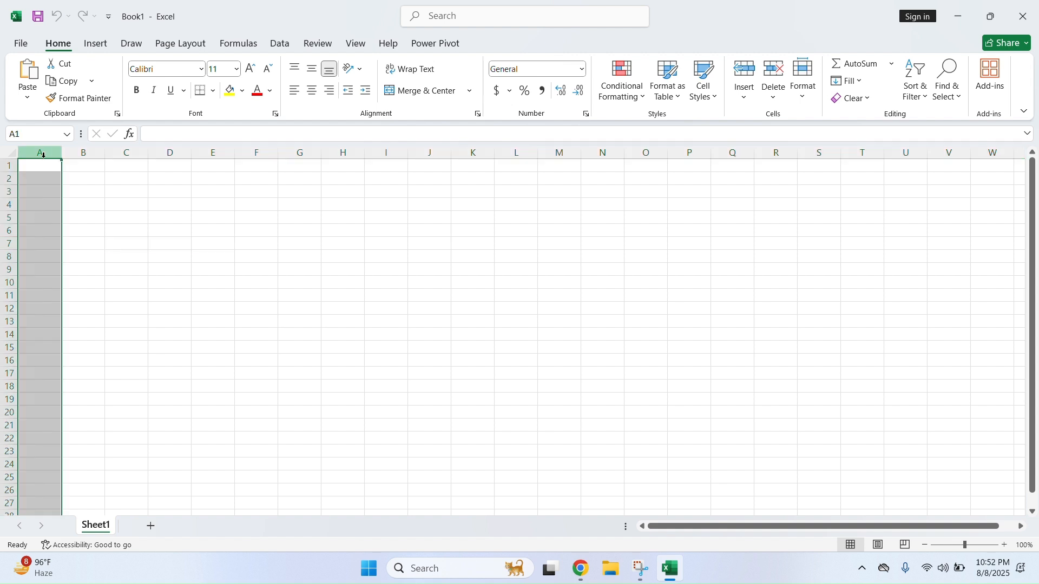
{"action": "left_click", "coordinate": [86, 153]}
{"action": "left_click", "coordinate": [132, 154]}
{"action": "left_click", "coordinate": [167, 154]}
{"action": "left_click", "coordinate": [206, 155]}
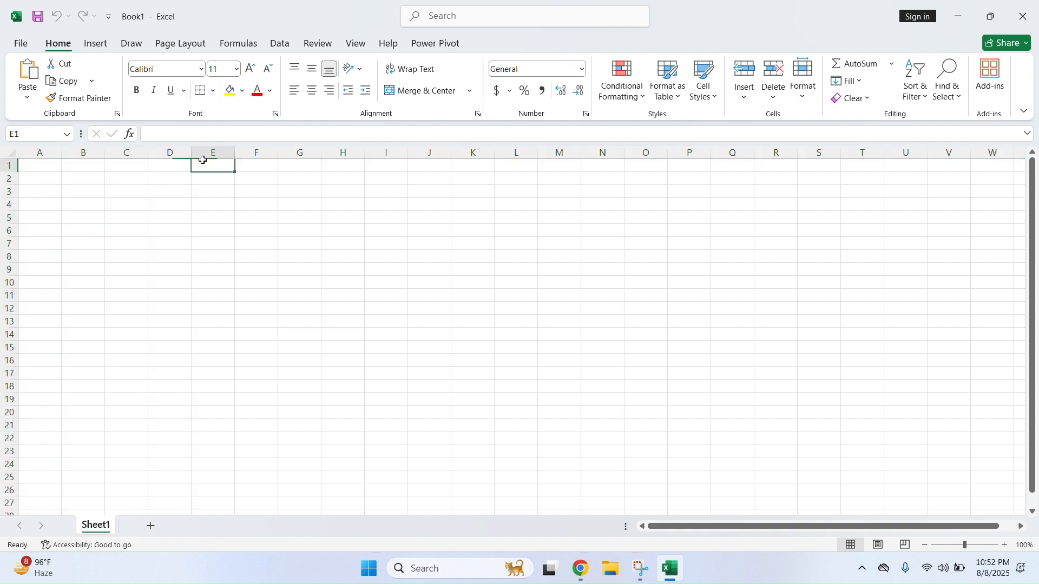
{"action": "left_click", "coordinate": [252, 153]}
{"action": "left_click", "coordinate": [298, 153]}
{"action": "left_click", "coordinate": [342, 153]}
{"action": "left_click", "coordinate": [382, 153]}
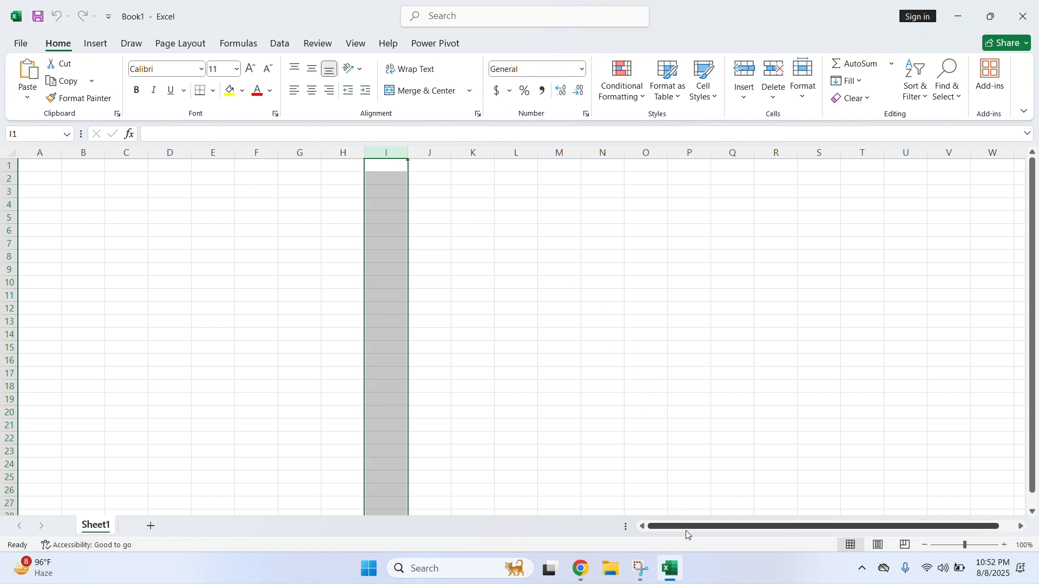
{"action": "left_click_drag", "start_coordinate": [687, 528], "coordinate": [703, 528]}
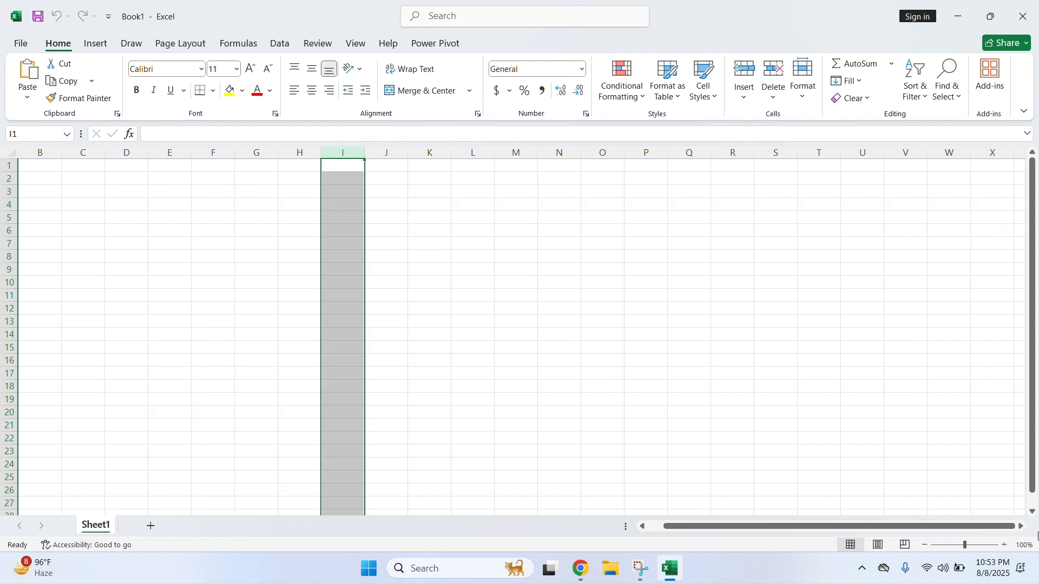
{"action": "left_click_drag", "start_coordinate": [1028, 529], "coordinate": [1024, 529]}
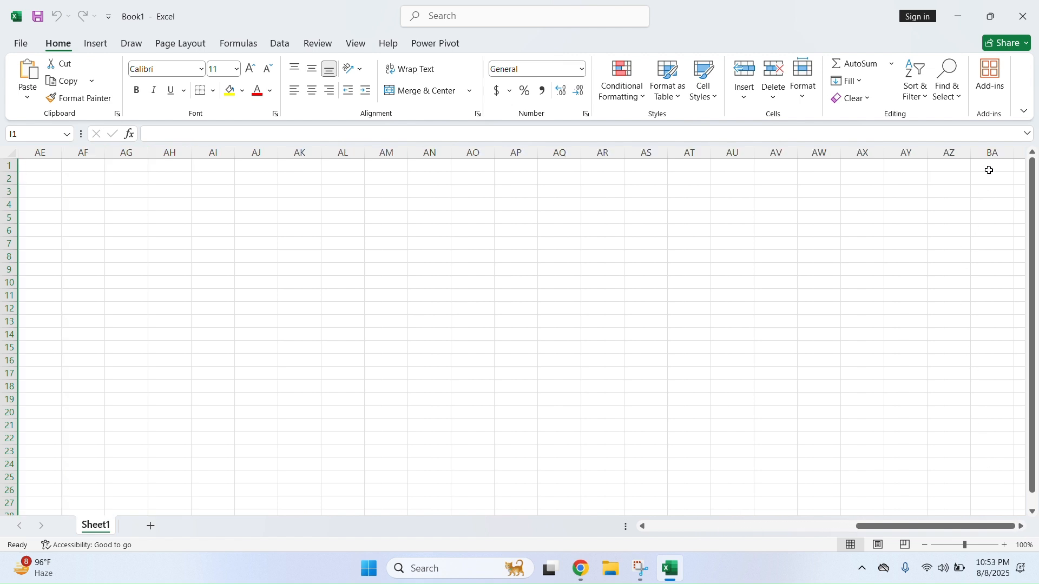
{"action": "left_click_drag", "start_coordinate": [868, 528], "coordinate": [661, 532]}
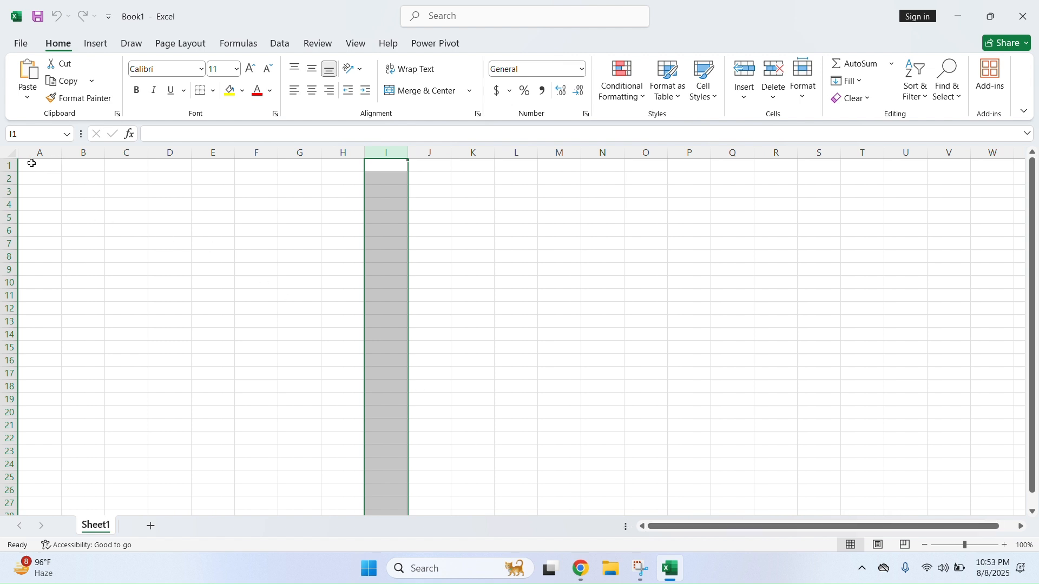
{"action": "left_click", "coordinate": [389, 166]}
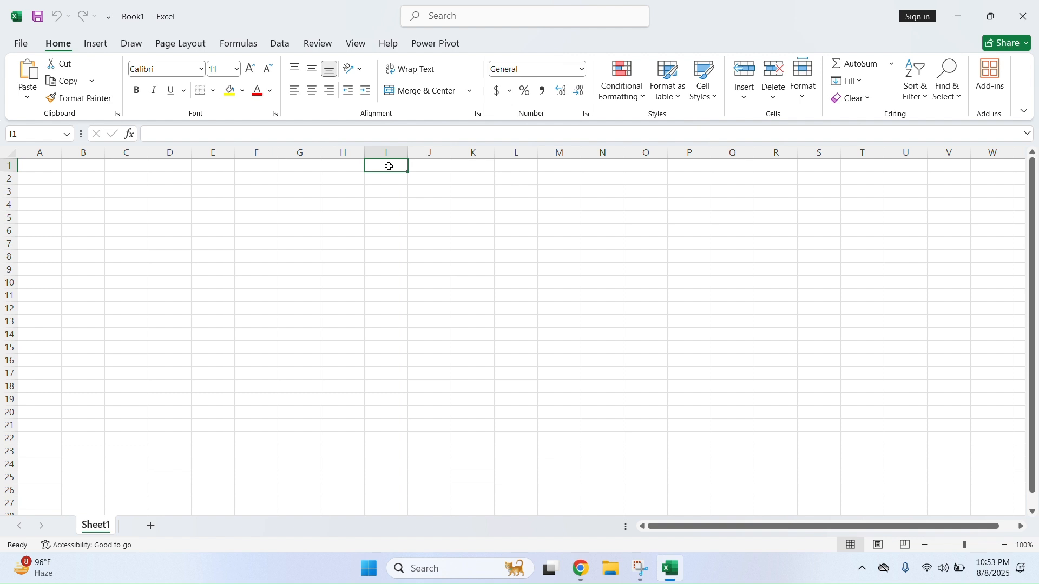
{"action": "key", "text": "ctrl+Right"}
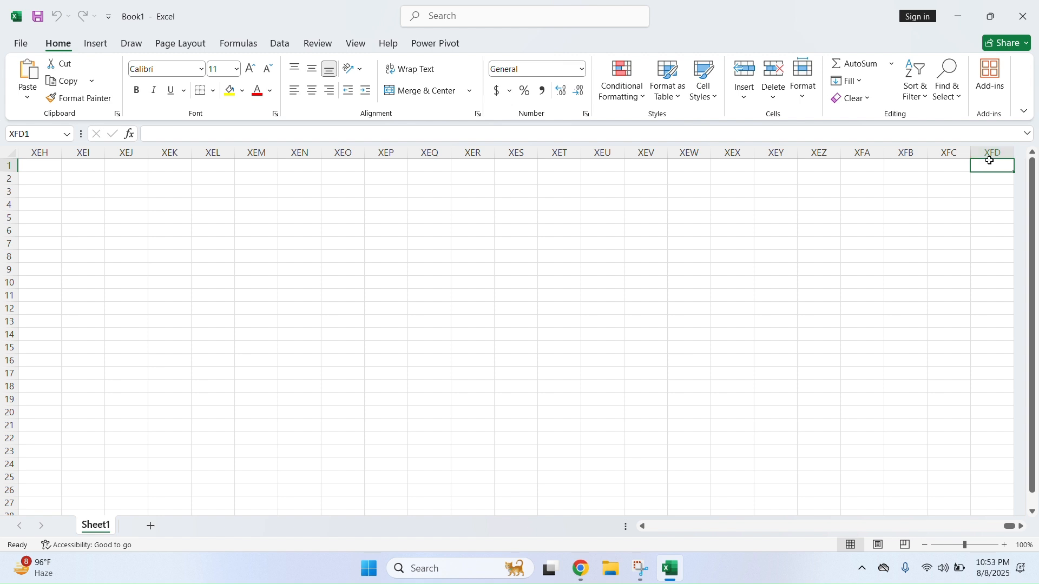
{"action": "key", "text": "ctrl+Left"}
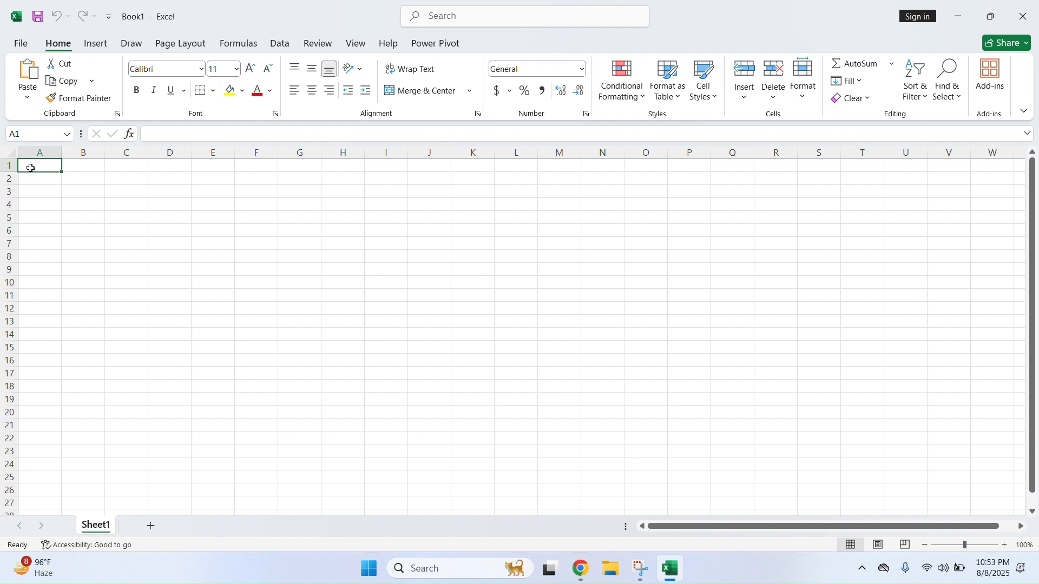
{"action": "key", "text": "ctrl+Down"}
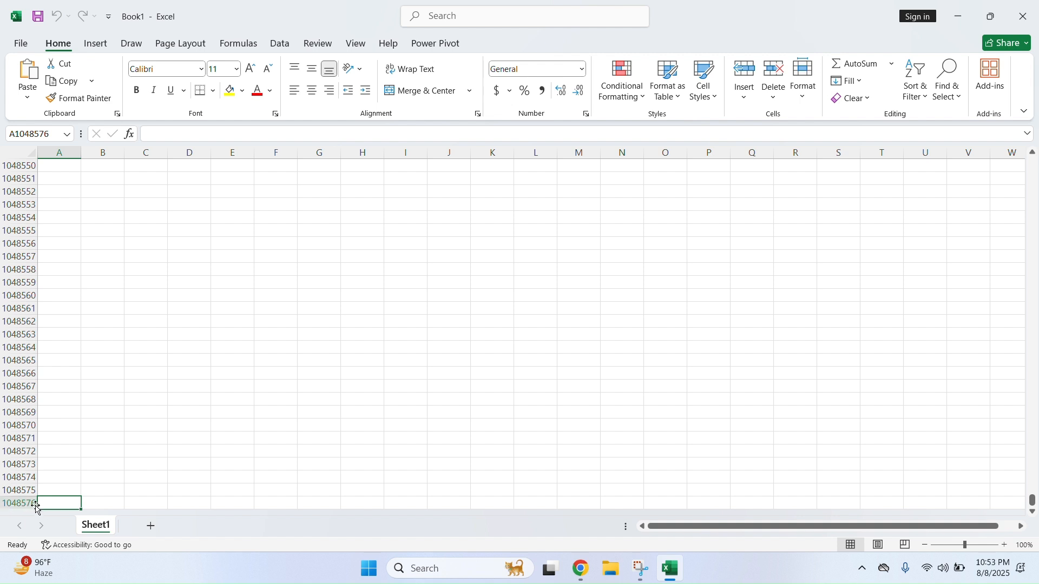
{"action": "left_click", "coordinate": [19, 503]}
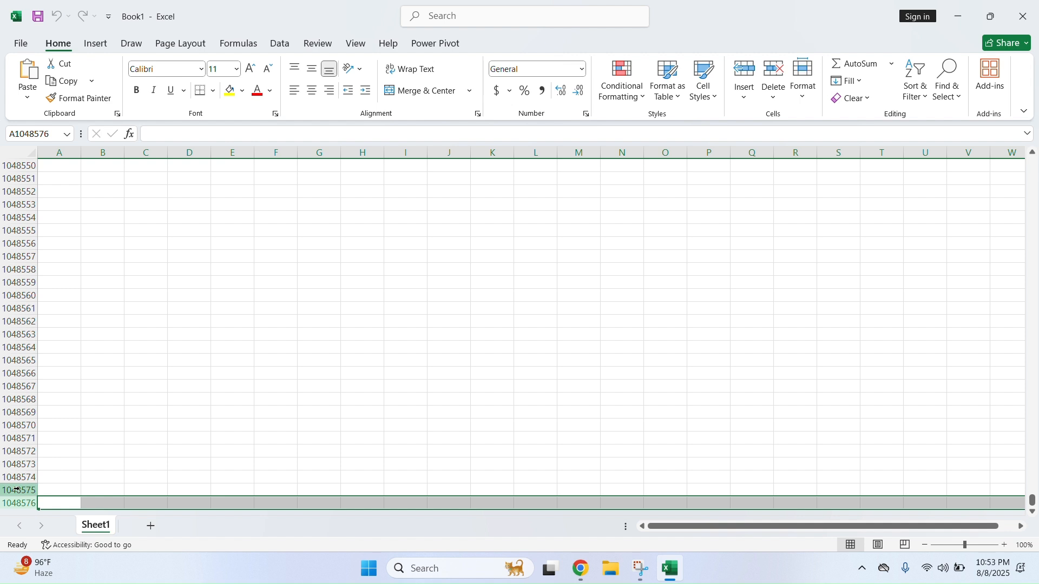
{"action": "left_click_drag", "start_coordinate": [5, 491], "coordinate": [17, 413]}
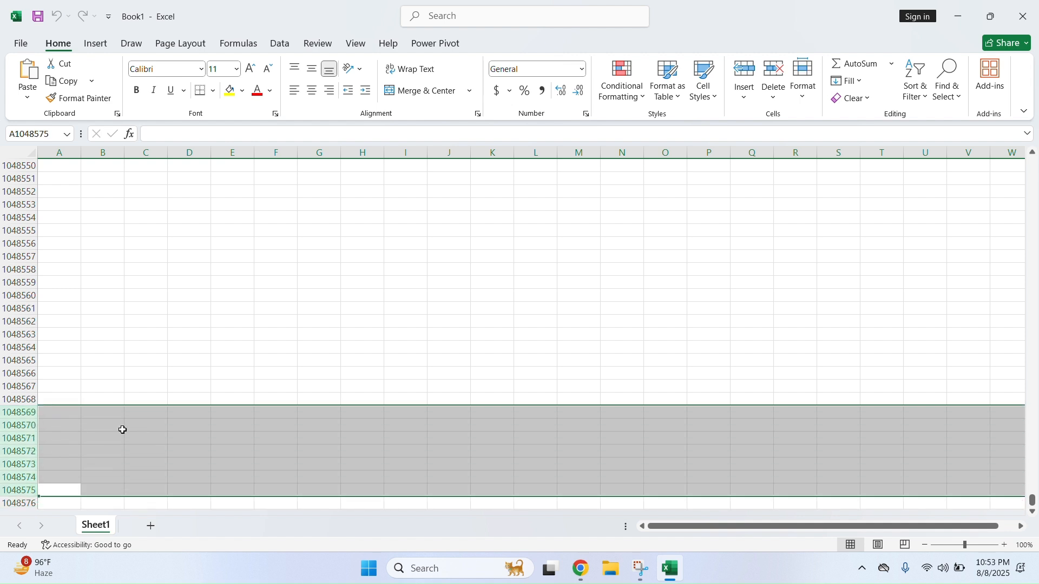
{"action": "right_click", "coordinate": [26, 439]}
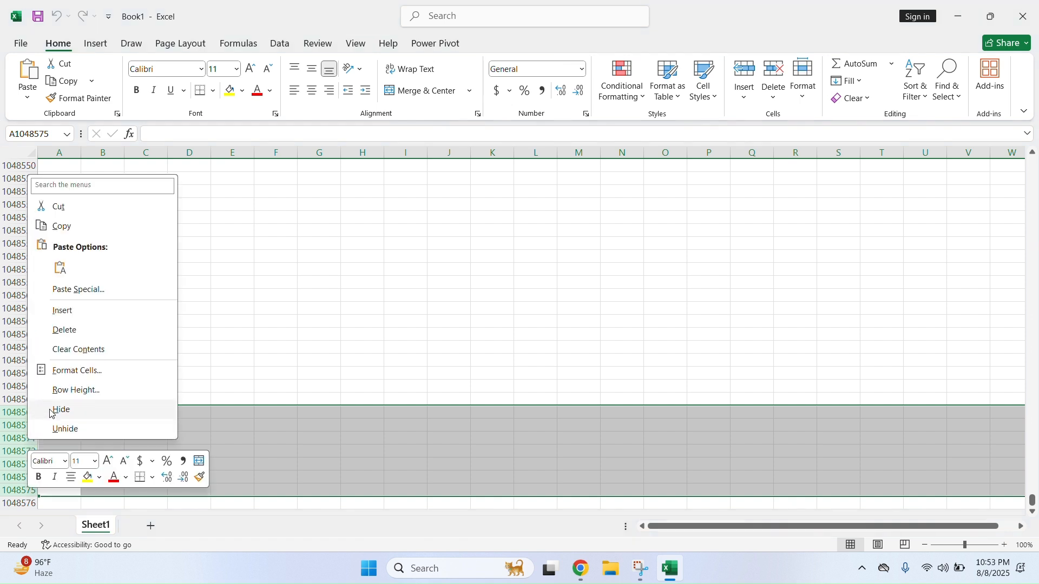
{"action": "left_click", "coordinate": [68, 331]}
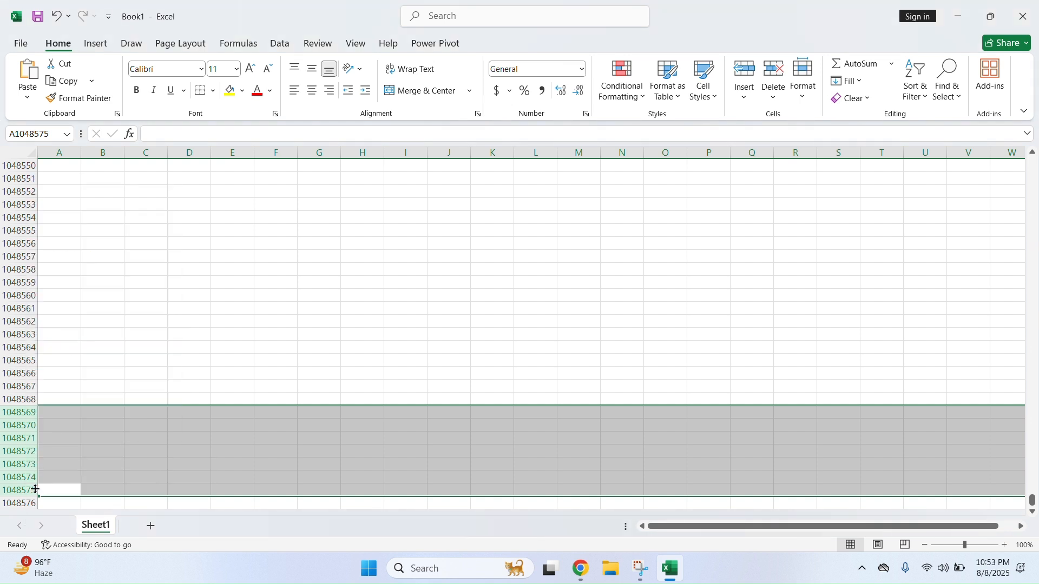
{"action": "left_click", "coordinate": [47, 413]}
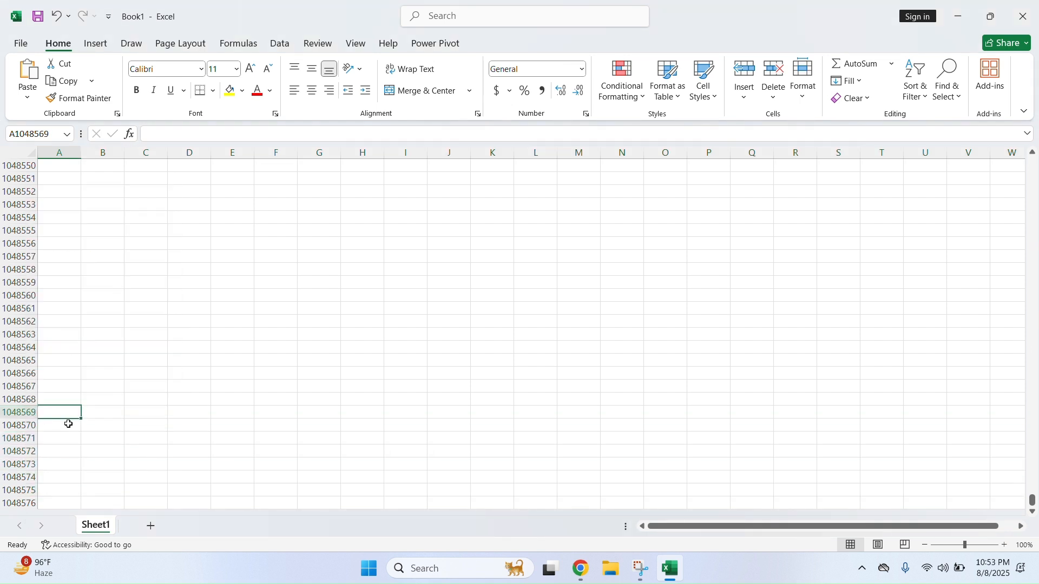
{"action": "left_click", "coordinate": [56, 504]}
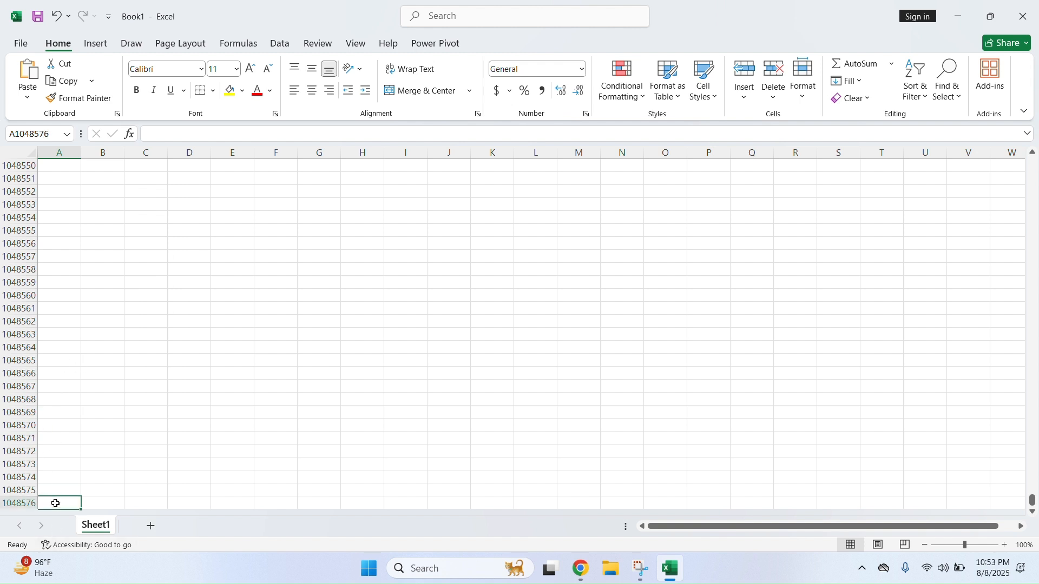
{"action": "key", "text": "ctrl+Home"}
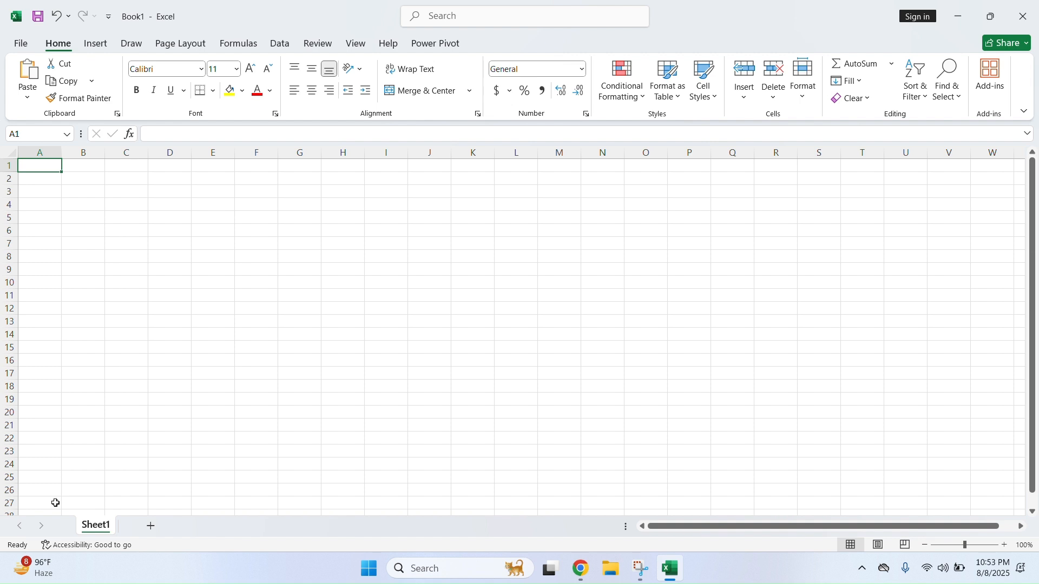
{"action": "left_click", "coordinate": [96, 323]}
{"action": "left_click", "coordinate": [59, 190]}
{"action": "left_click", "coordinate": [90, 200]}
{"action": "left_click", "coordinate": [132, 214]}
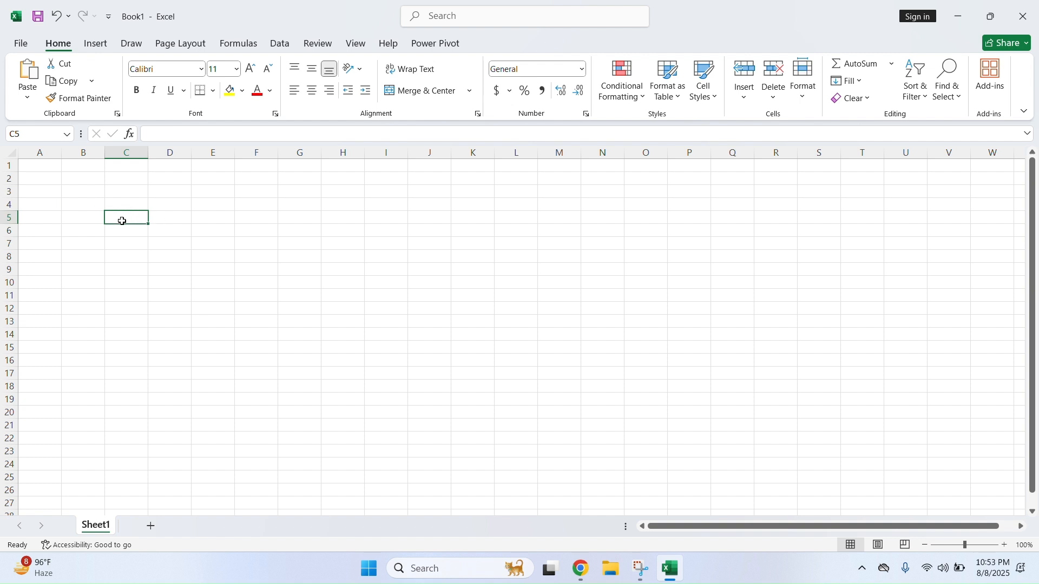
{"action": "left_click", "coordinate": [27, 137]}
{"action": "left_click", "coordinate": [81, 218]}
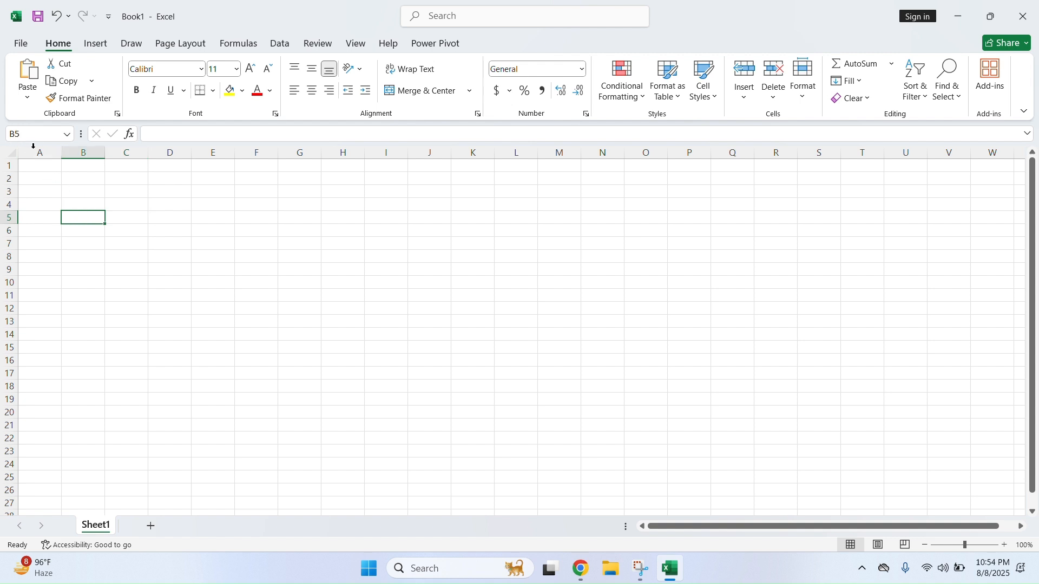
{"action": "left_click", "coordinate": [313, 285]}
{"action": "left_click", "coordinate": [38, 135]}
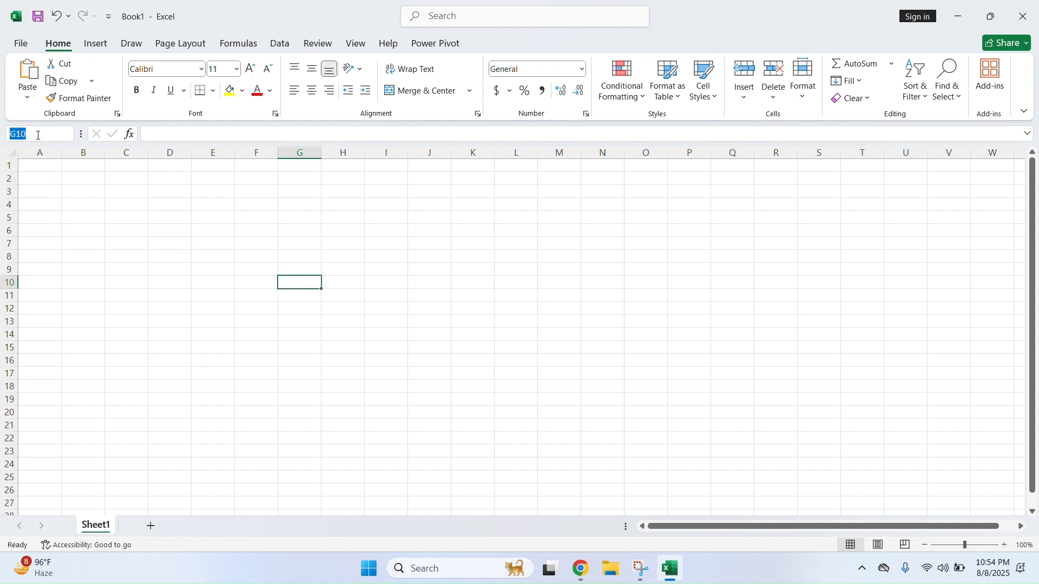
{"action": "left_click", "coordinate": [165, 305]}
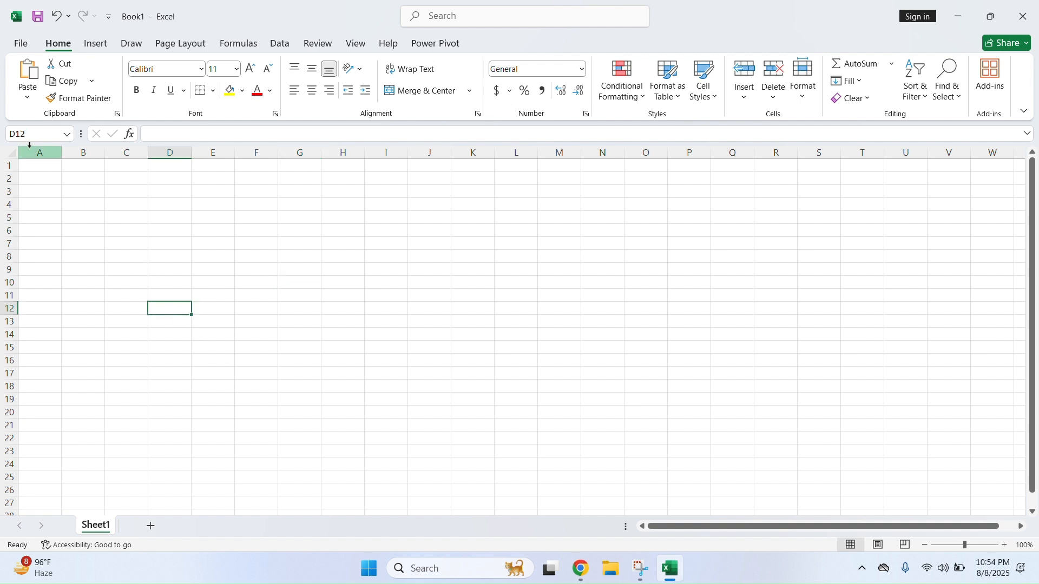
{"action": "left_click", "coordinate": [352, 152]}
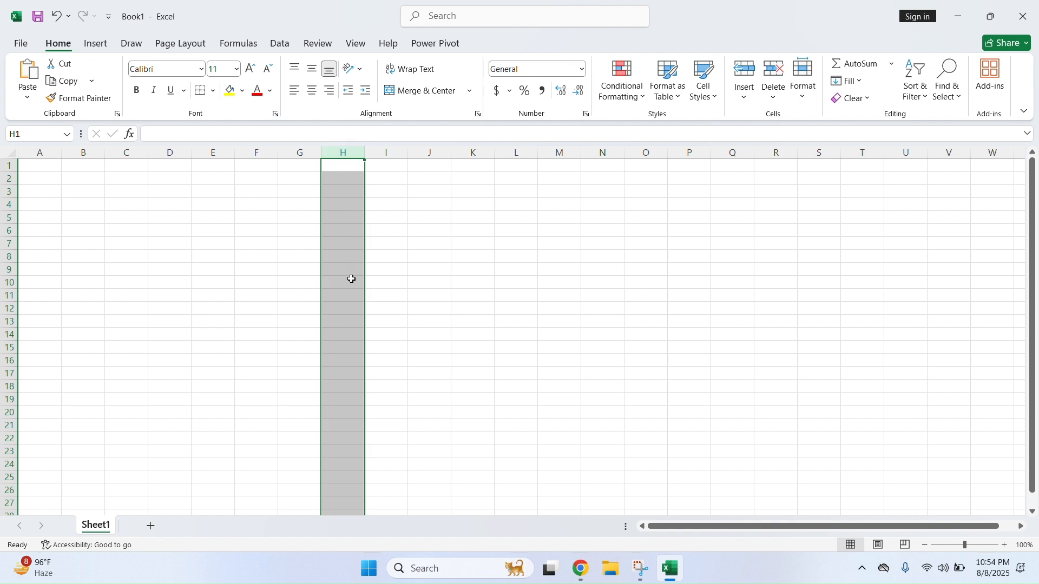
{"action": "left_click", "coordinate": [351, 307]}
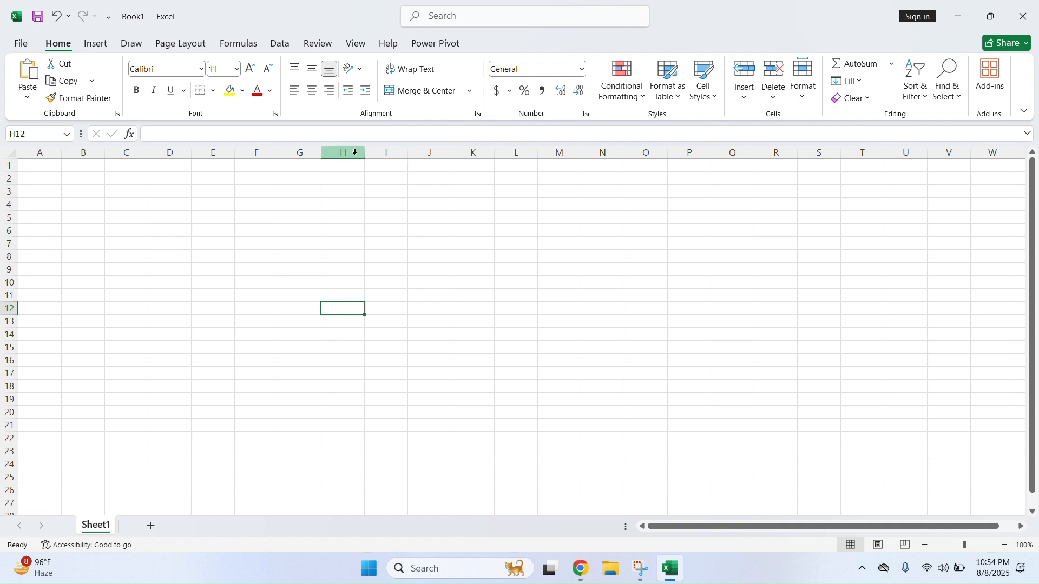
{"action": "left_click", "coordinate": [47, 136]}
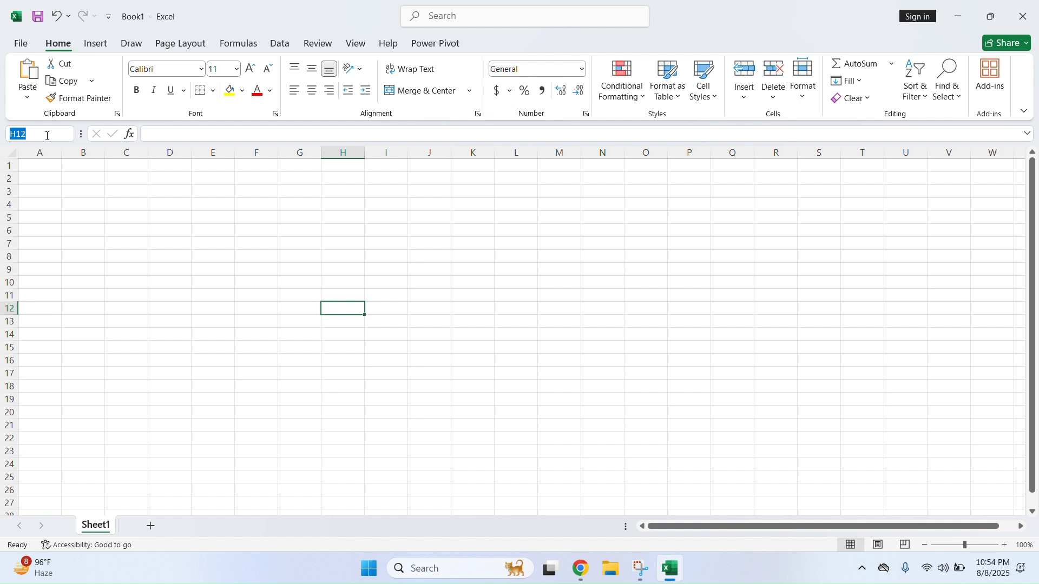
{"action": "type", "text": "A6"}
{"action": "left_click", "coordinate": [294, 331]}
{"action": "left_click", "coordinate": [349, 311]}
{"action": "left_click", "coordinate": [55, 228]}
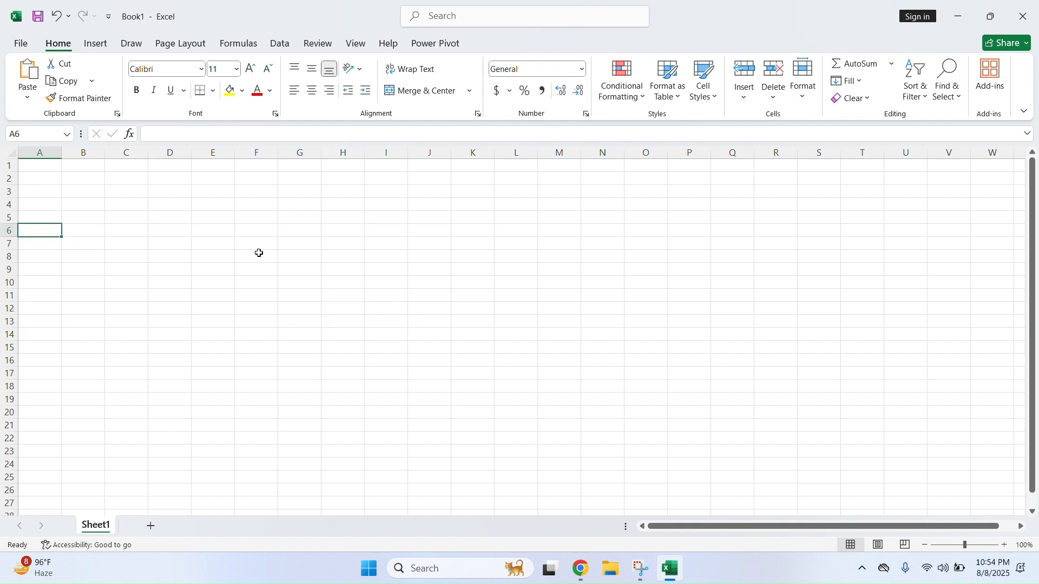
{"action": "left_click", "coordinate": [903, 243]}
{"action": "left_click", "coordinate": [33, 136]}
{"action": "type", "text": "a"}
{"action": "key", "text": "Return"}
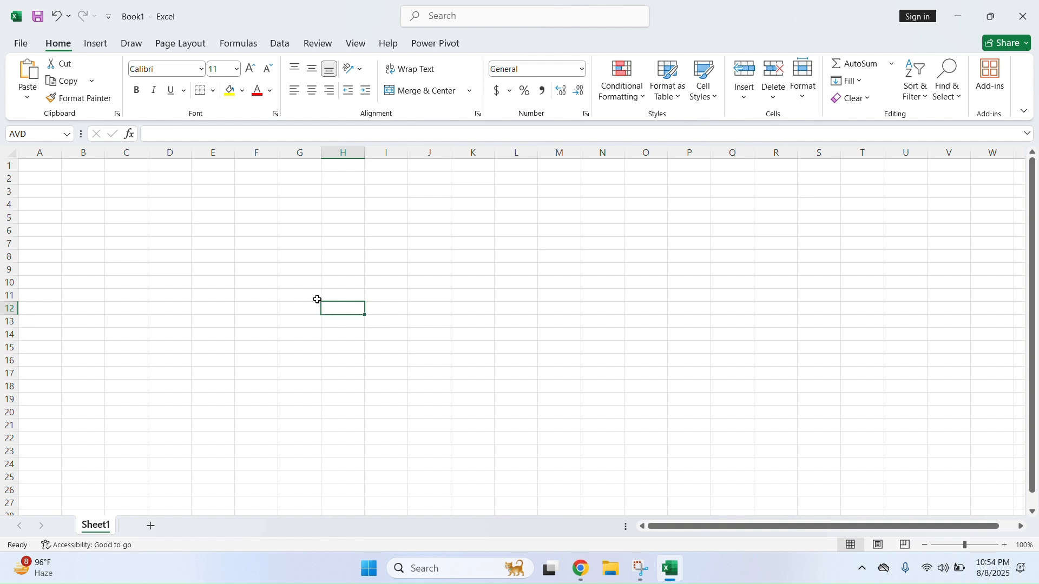
{"action": "left_click_drag", "start_coordinate": [336, 314], "coordinate": [203, 281]}
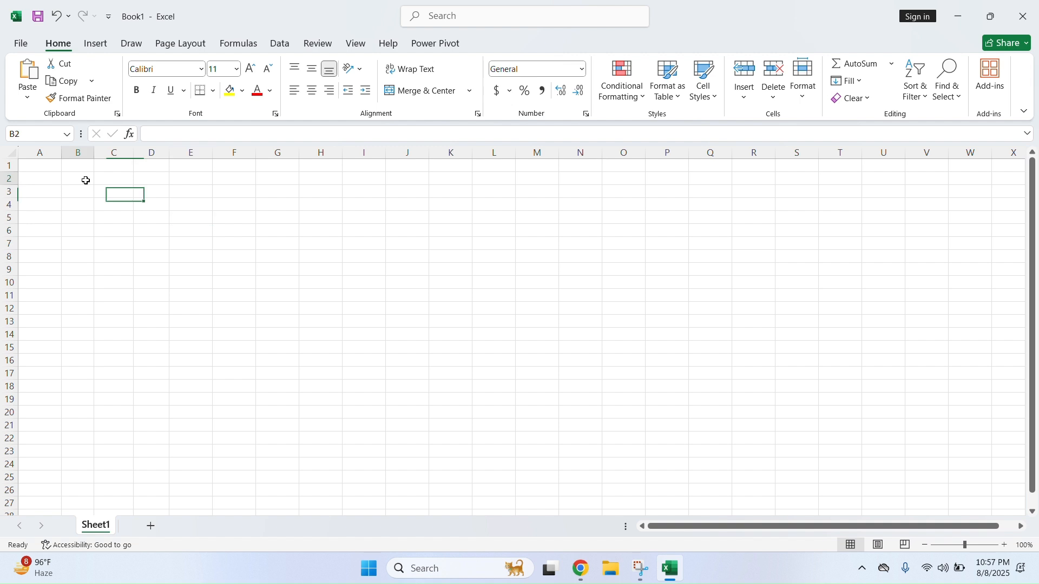
Enter headers S.No, Names, Reg Number and Address in B2:E2, then serials 1–5
{"action": "left_click_drag", "start_coordinate": [85, 181], "coordinate": [318, 265]}
{"action": "left_click", "coordinate": [83, 180]}
{"action": "left_click_drag", "start_coordinate": [81, 167], "coordinate": [262, 167]}
{"action": "left_click", "coordinate": [81, 180]}
{"action": "type", "text": "S.No"}
{"action": "key", "text": "Tab"}
{"action": "type", "text": "Names"}
{"action": "key", "text": "Tab"}
{"action": "type", "text": "Reg Number"}
{"action": "key", "text": "Tab"}
{"action": "type", "text": "Address"}
{"action": "key", "text": "Return"}
{"action": "type", "text": "1 2 3 4 5"}
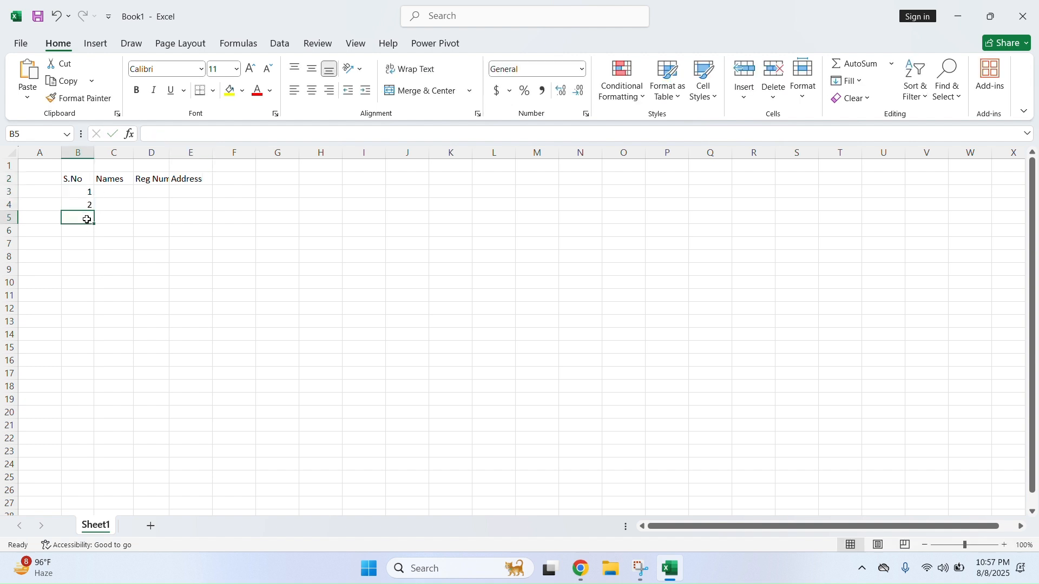
Enter the names Alex, John, Ali, Kumar and Rana in C3:C7
{"action": "left_click", "coordinate": [115, 190]}
{"action": "type", "text": "Alex"}
{"action": "key", "text": "Return"}
{"action": "type", "text": "John"}
{"action": "key", "text": "Return"}
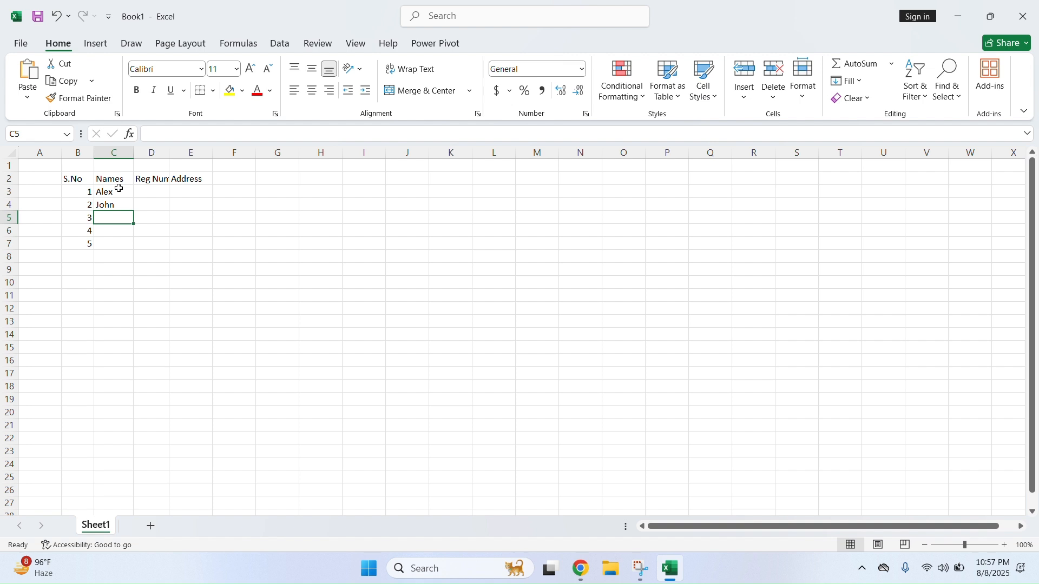
{"action": "type", "text": "Ali"}
{"action": "key", "text": "Return"}
{"action": "type", "text": "Kumar"}
{"action": "key", "text": "Return"}
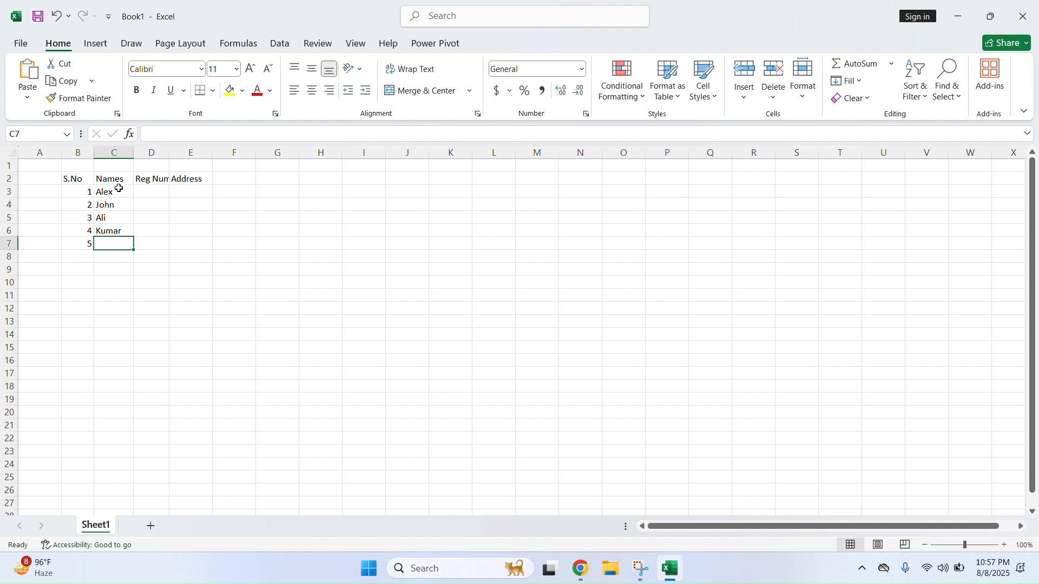
{"action": "type", "text": "Rana"}
{"action": "left_click", "coordinate": [153, 215]}
Type codes Jz-12, Zy-55, Cd-55 in column D, then clear them and widen column D
{"action": "left_click", "coordinate": [162, 192]}
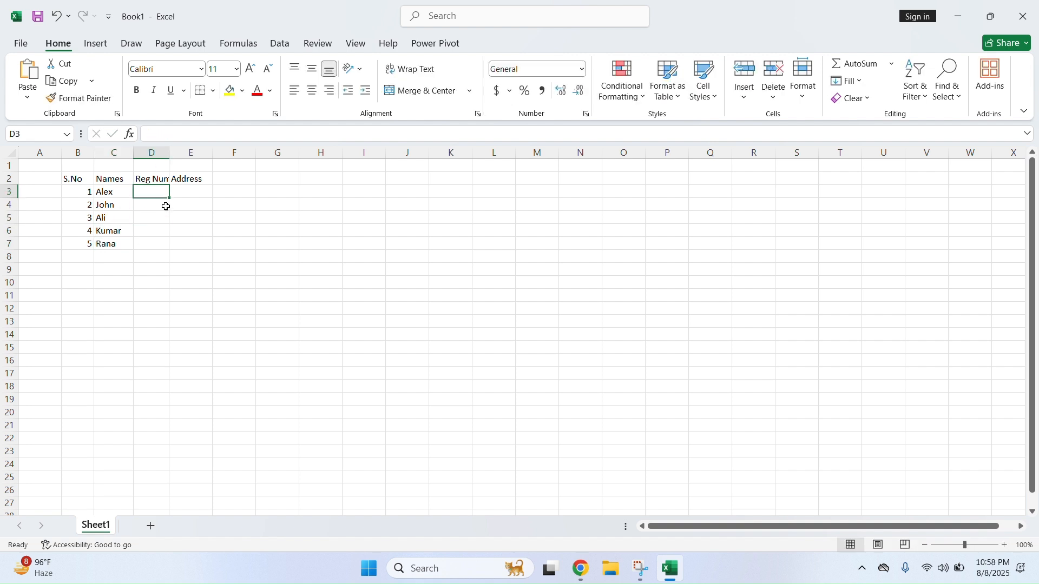
{"action": "type", "text": "J"}
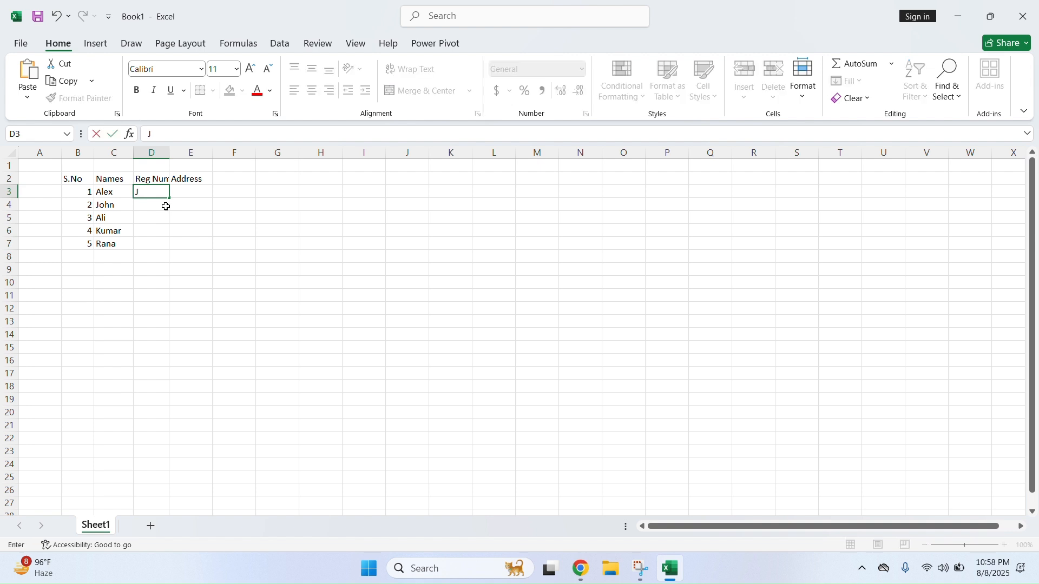
{"action": "type", "text": "z-12"}
{"action": "left_click", "coordinate": [167, 206]}
{"action": "type", "text": "Zy-55"}
{"action": "key", "text": "Return"}
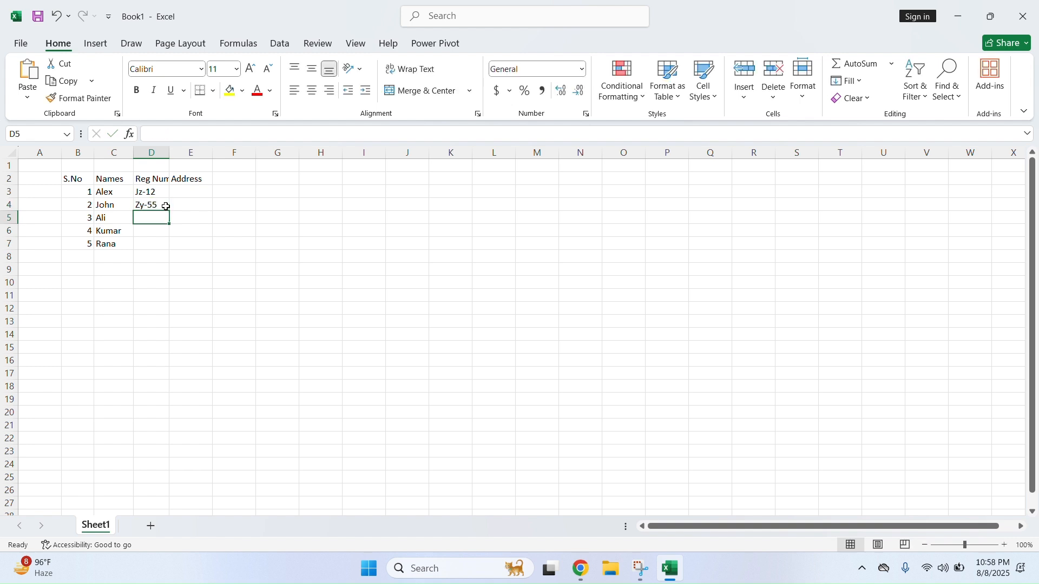
{"action": "type", "text": "Cd-55"}
{"action": "key", "text": "Return"}
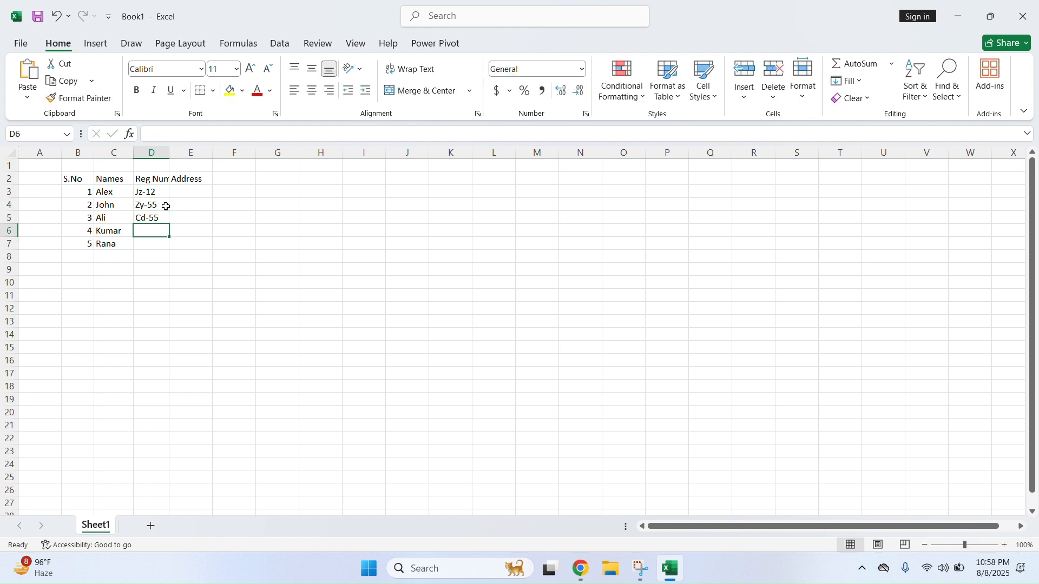
{"action": "type", "text": "Yu-"}
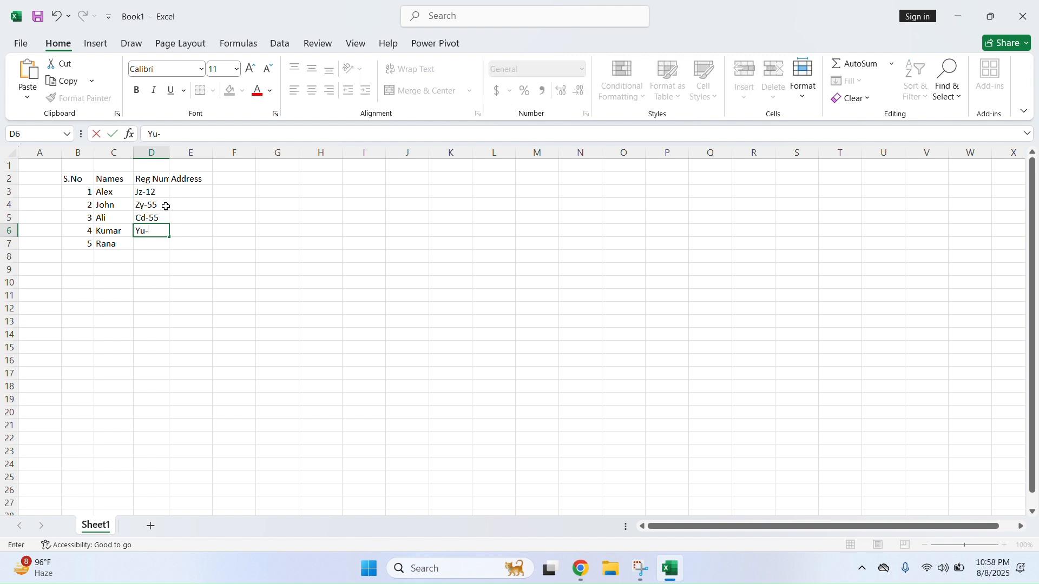
{"action": "left_click_drag", "start_coordinate": [154, 192], "coordinate": [151, 229]}
{"action": "key", "text": "Delete"}
{"action": "left_click", "coordinate": [155, 190]}
{"action": "double_click", "coordinate": [170, 153]}
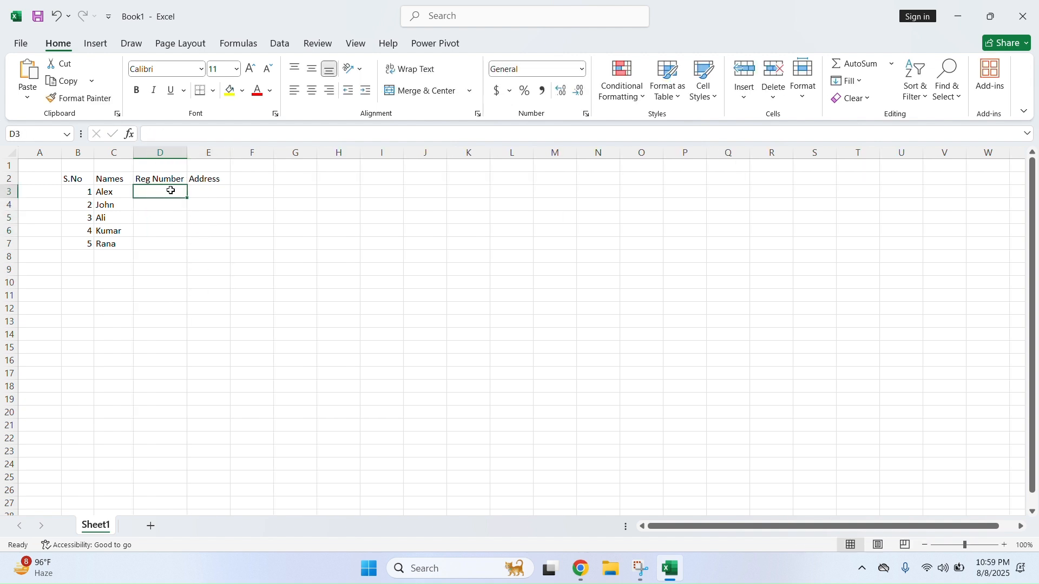
Enter registration numbers 543678, 345732, 246754, 357890 and 545678 in D3:D7
{"action": "type", "text": "543678"}
{"action": "key", "text": "Return"}
{"action": "type", "text": "345732"}
{"action": "key", "text": "Return"}
{"action": "type", "text": "246754"}
{"action": "key", "text": "Return"}
{"action": "type", "text": "357890"}
{"action": "key", "text": "Return"}
{"action": "type", "text": "545678"}
{"action": "left_click", "coordinate": [162, 218]}
Enter addresses Mumbai, USA, Pakistan, Bangladesh and Uganda in E3:E7
{"action": "left_click", "coordinate": [212, 191]}
{"action": "type", "text": "Mumbai"}
{"action": "key", "text": "Return"}
{"action": "type", "text": "USA"}
{"action": "key", "text": "Return"}
{"action": "type", "text": "Pakistan"}
{"action": "key", "text": "Return"}
{"action": "type", "text": "B"}
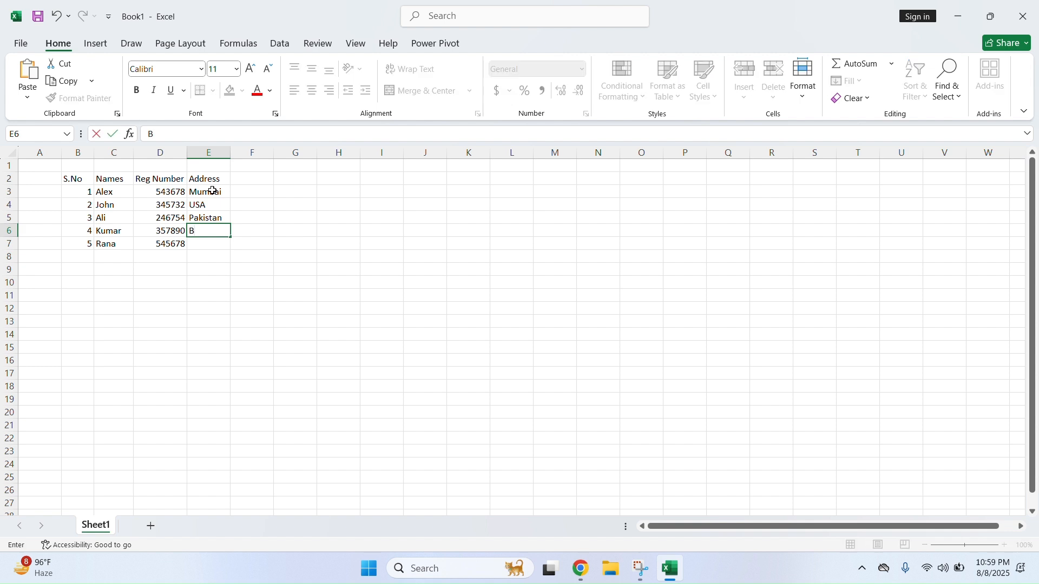
{"action": "type", "text": "angladesh"}
{"action": "key", "text": "Return"}
{"action": "type", "text": "Uganda"}
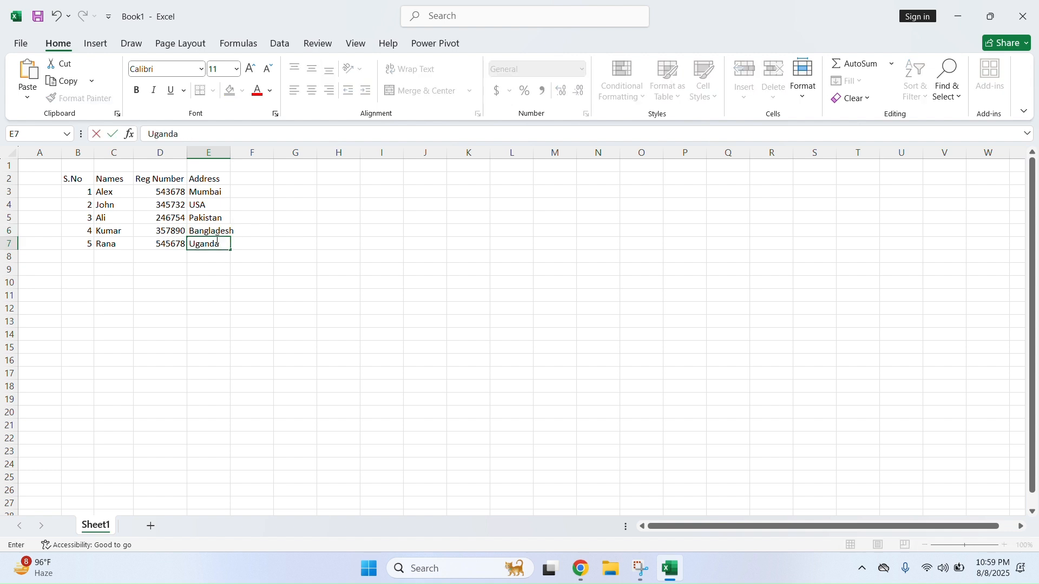
{"action": "key", "text": "Return"}
{"action": "left_click", "coordinate": [223, 205]}
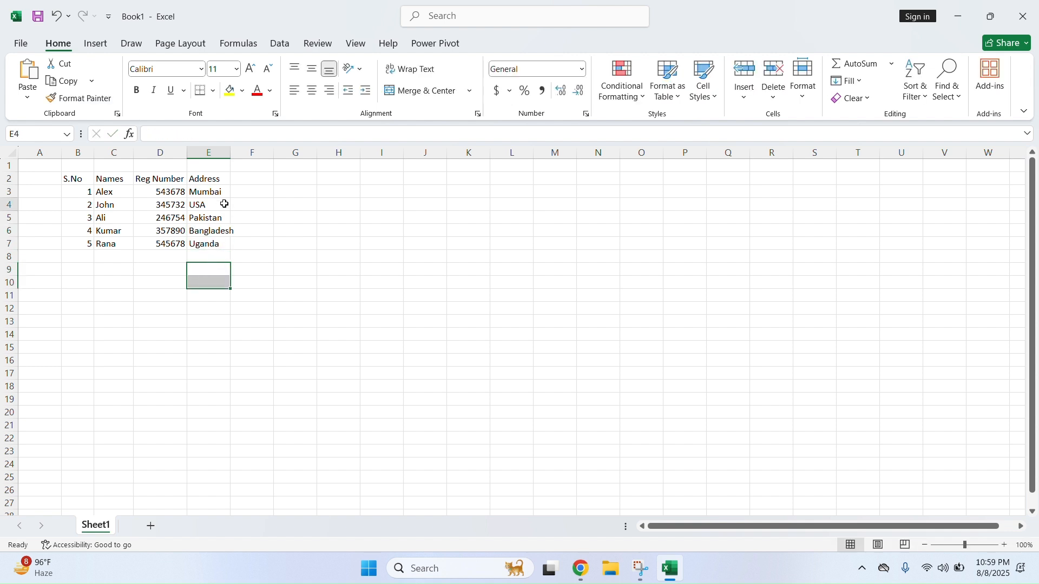
Widen column E to fit Bangladesh and check the table keeps the Calibri font
{"action": "left_click", "coordinate": [222, 227]}
{"action": "left_click_drag", "start_coordinate": [230, 153], "coordinate": [192, 146]}
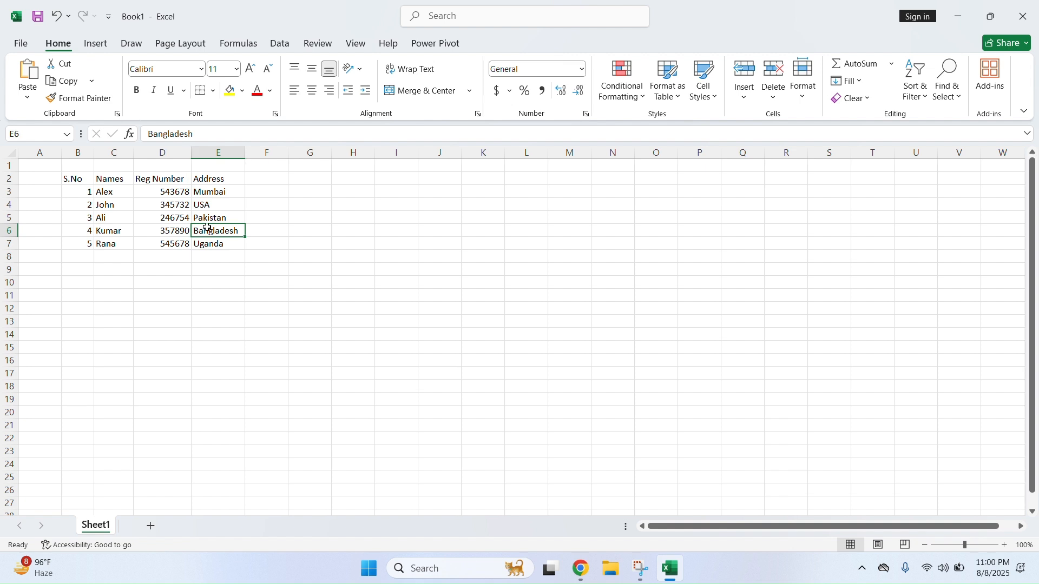
{"action": "left_click_drag", "start_coordinate": [81, 178], "coordinate": [219, 244]}
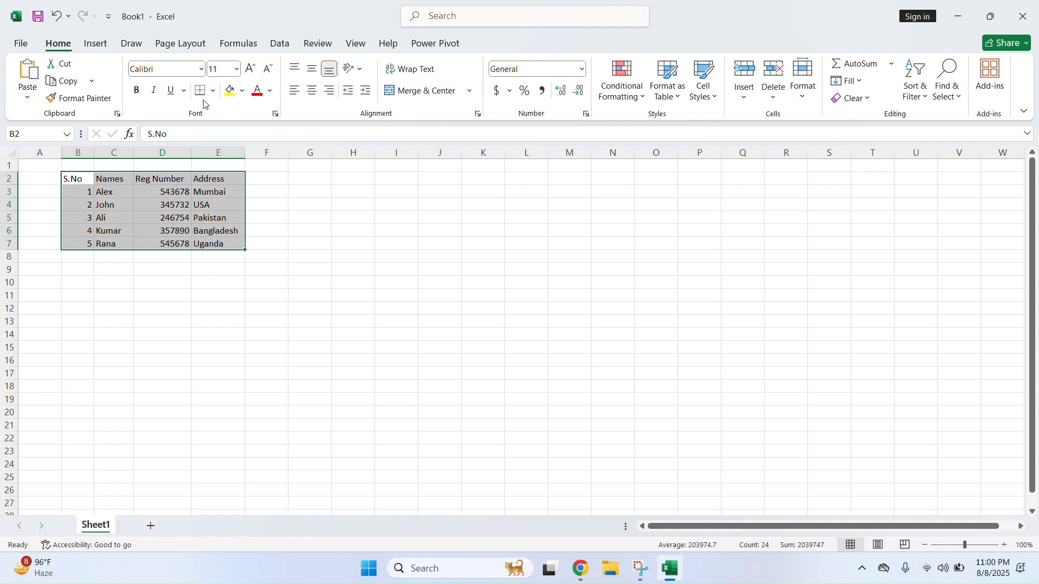
{"action": "left_click", "coordinate": [202, 71]}
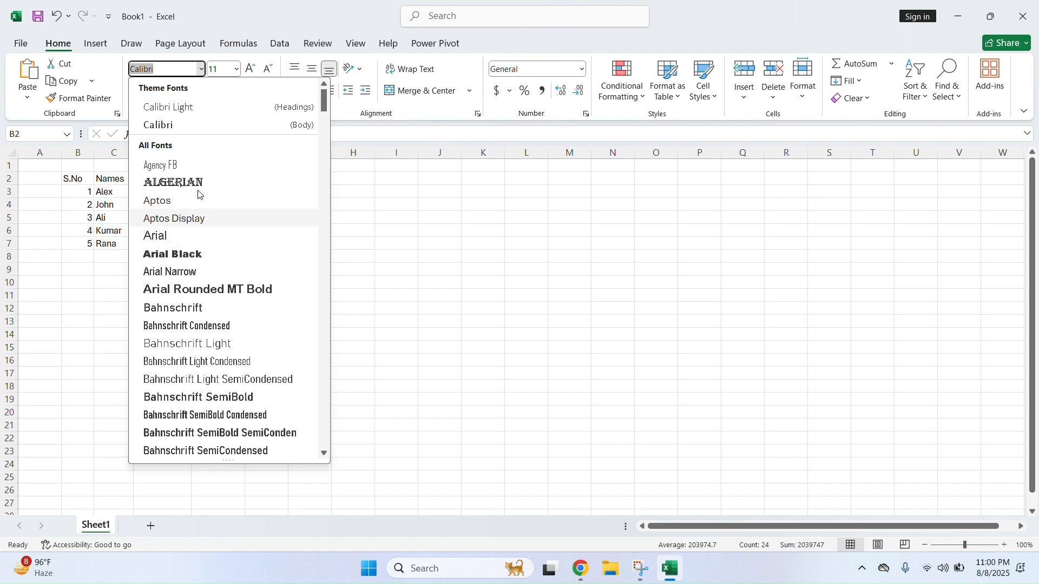
{"action": "left_click", "coordinate": [165, 127]}
{"action": "left_click", "coordinate": [174, 220]}
Make the header row B2:E2 bold
{"action": "left_click_drag", "start_coordinate": [76, 178], "coordinate": [201, 184]}
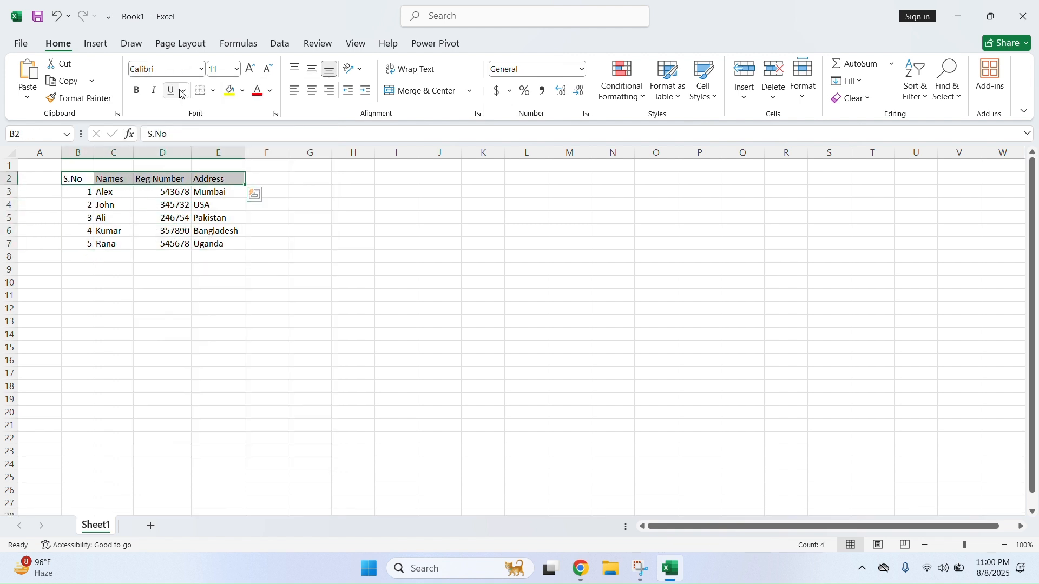
{"action": "left_click", "coordinate": [136, 90]}
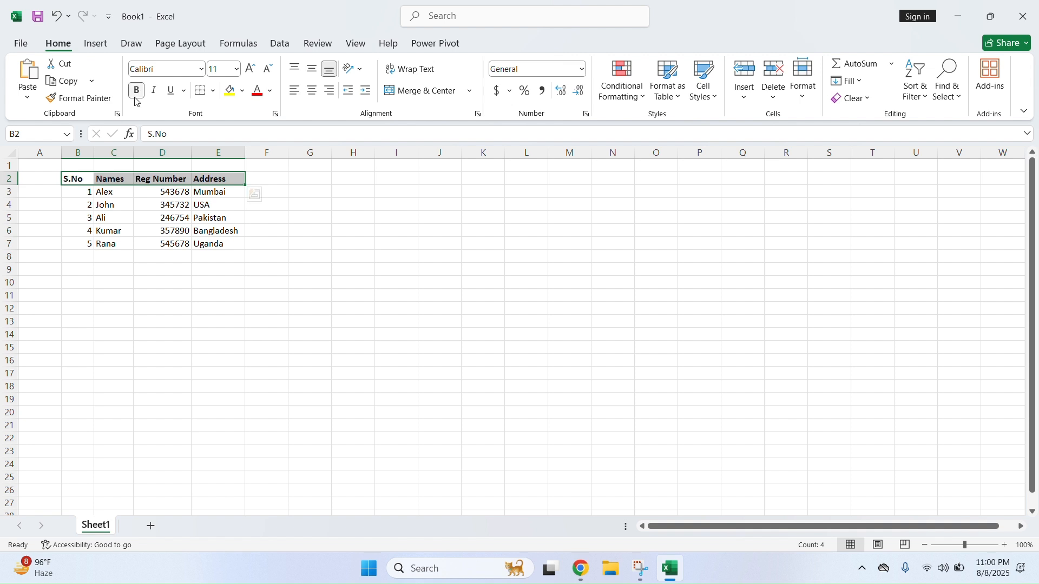
{"action": "left_click", "coordinate": [130, 215]}
{"action": "left_click_drag", "start_coordinate": [79, 192], "coordinate": [209, 233]}
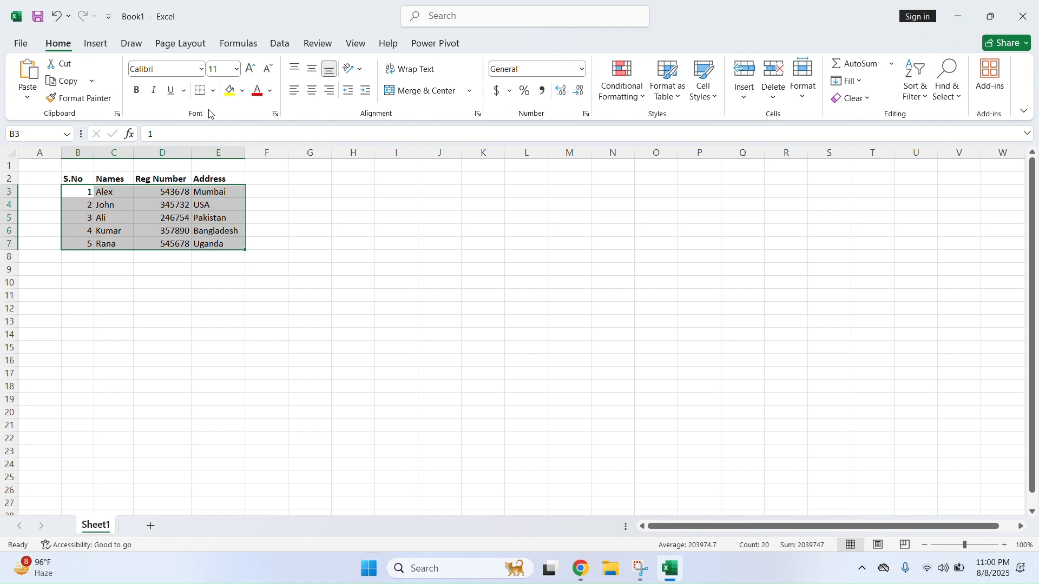
Try bold, italic and underline on B3:E7 without keeping them, and set font size 12
{"action": "left_click", "coordinate": [140, 94]}
{"action": "left_click", "coordinate": [140, 94]}
{"action": "left_click", "coordinate": [157, 97]}
{"action": "left_click", "coordinate": [157, 97]}
{"action": "left_click", "coordinate": [174, 92]}
{"action": "left_click", "coordinate": [174, 92]}
{"action": "left_click", "coordinate": [250, 69]}
{"action": "left_click", "coordinate": [250, 69]}
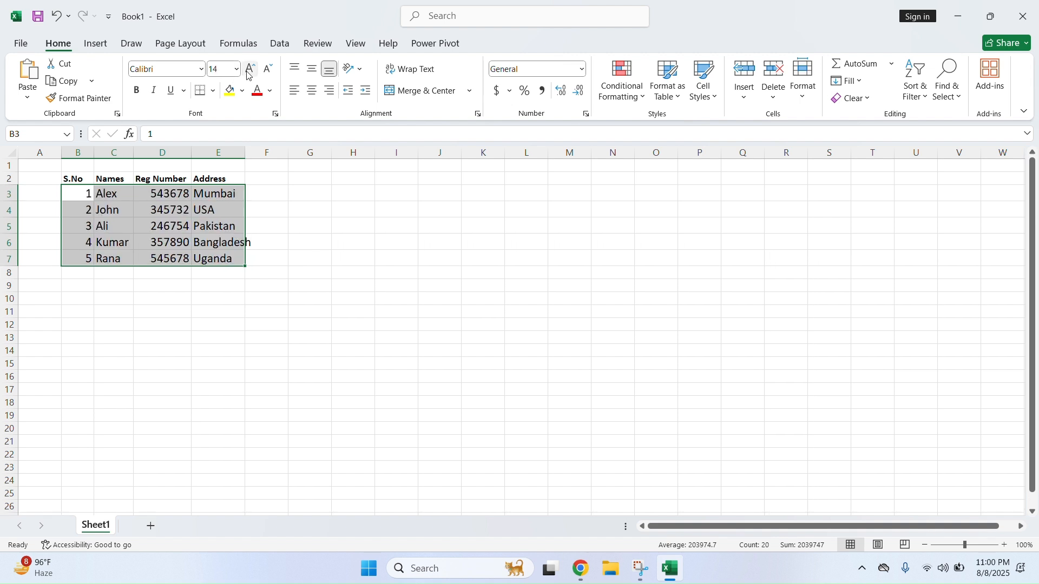
{"action": "left_click", "coordinate": [266, 74]}
{"action": "left_click", "coordinate": [266, 75]}
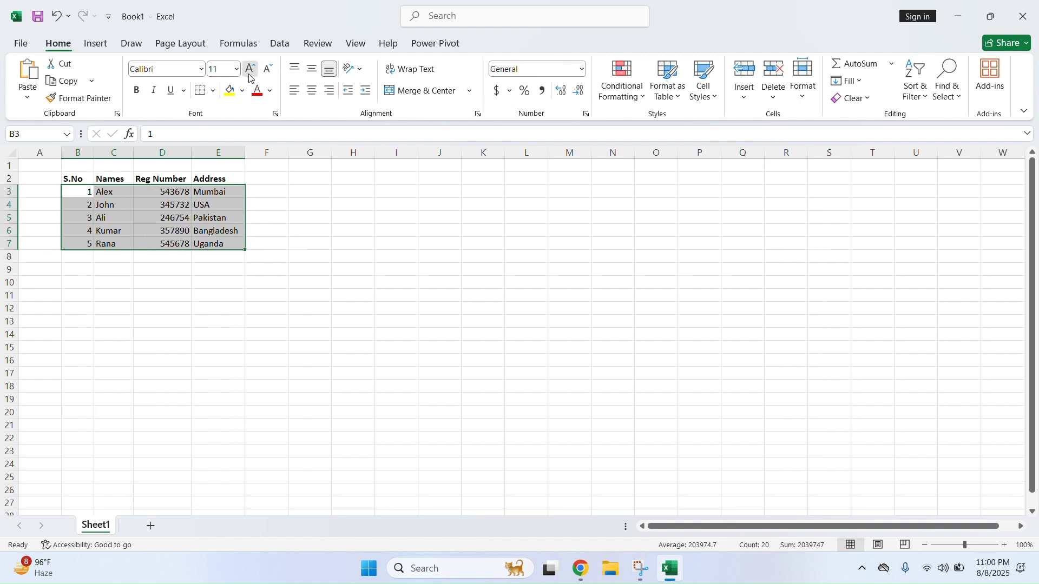
{"action": "left_click", "coordinate": [249, 76]}
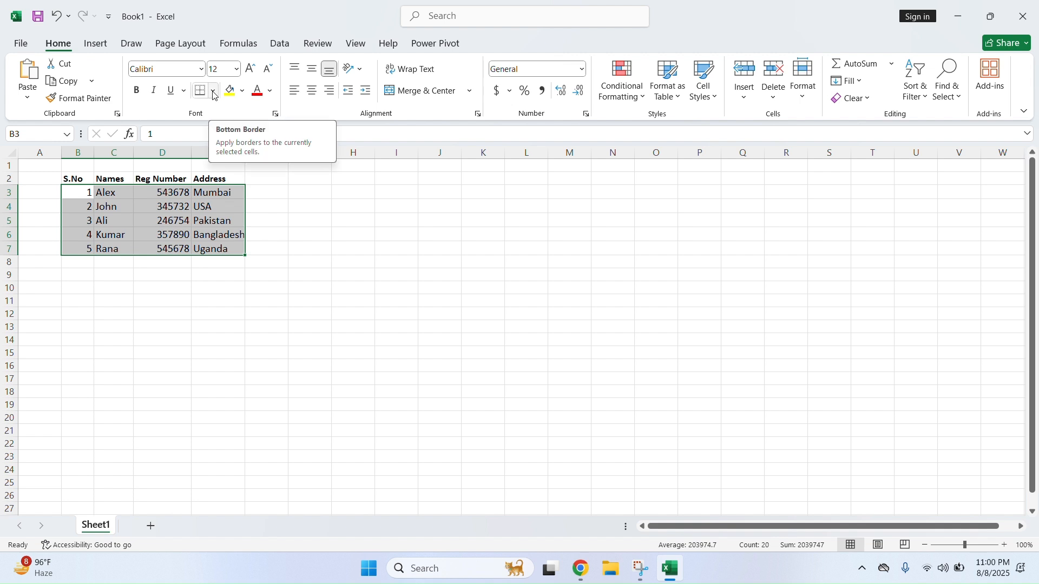
Apply All Borders to the data cells B3:E7
{"action": "left_click", "coordinate": [185, 91]}
{"action": "left_click", "coordinate": [185, 92]}
{"action": "left_click", "coordinate": [215, 92]}
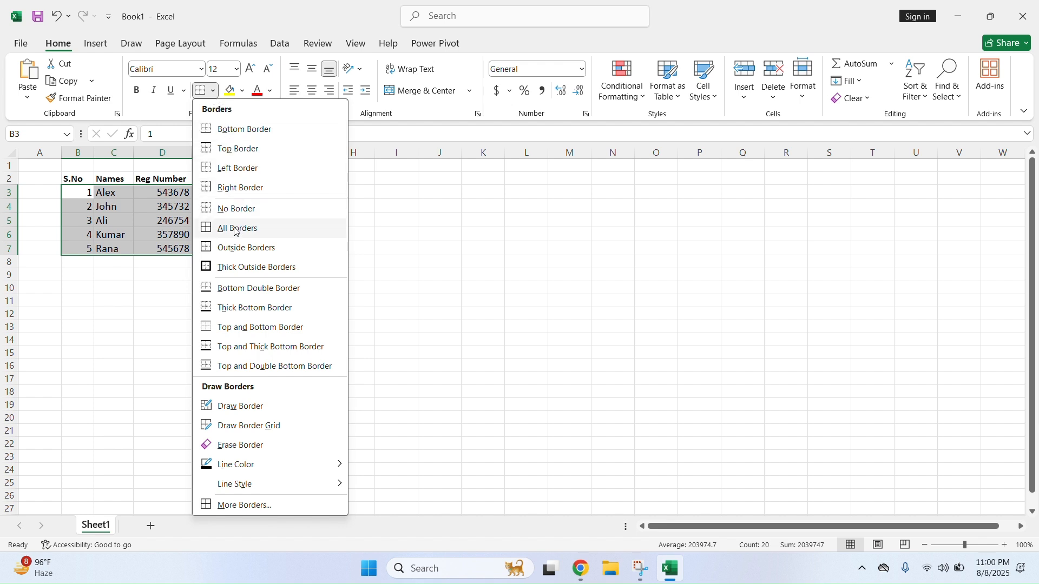
{"action": "left_click", "coordinate": [236, 230]}
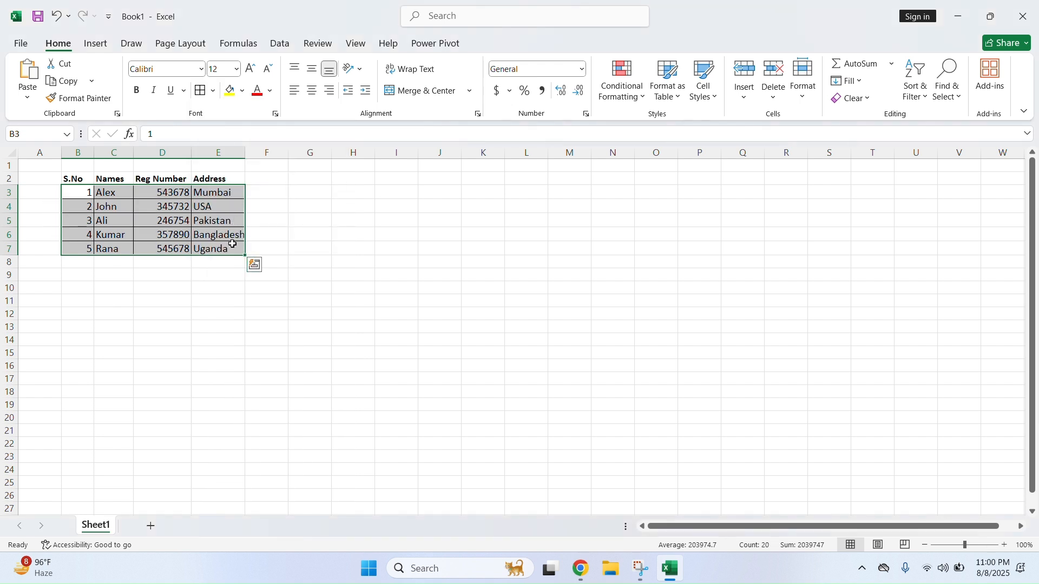
{"action": "left_click", "coordinate": [188, 259]}
Widen column E further so Bangladesh fits inside its cell
{"action": "left_click_drag", "start_coordinate": [78, 182], "coordinate": [231, 250]}
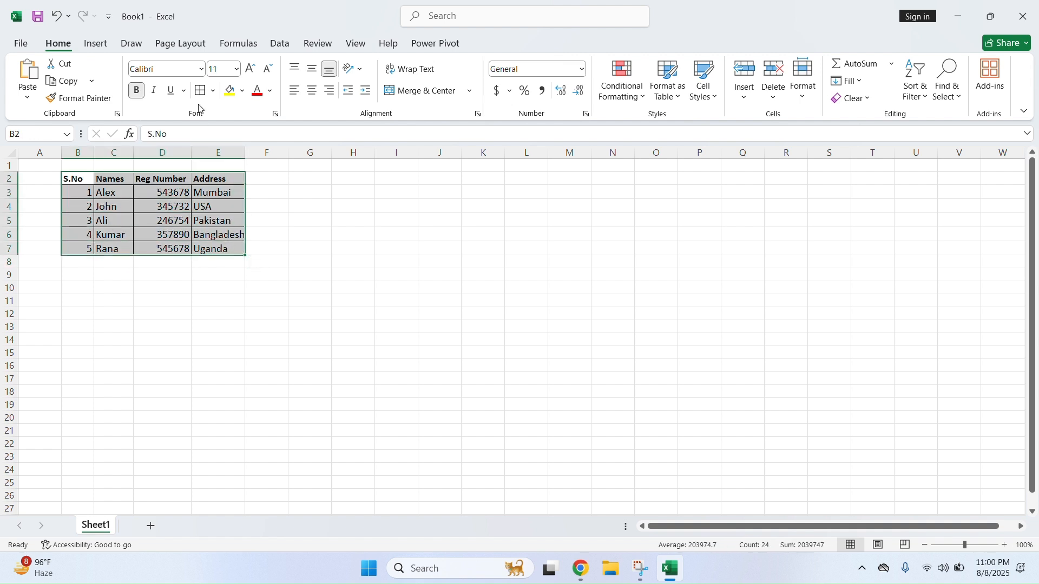
{"action": "left_click", "coordinate": [185, 221]}
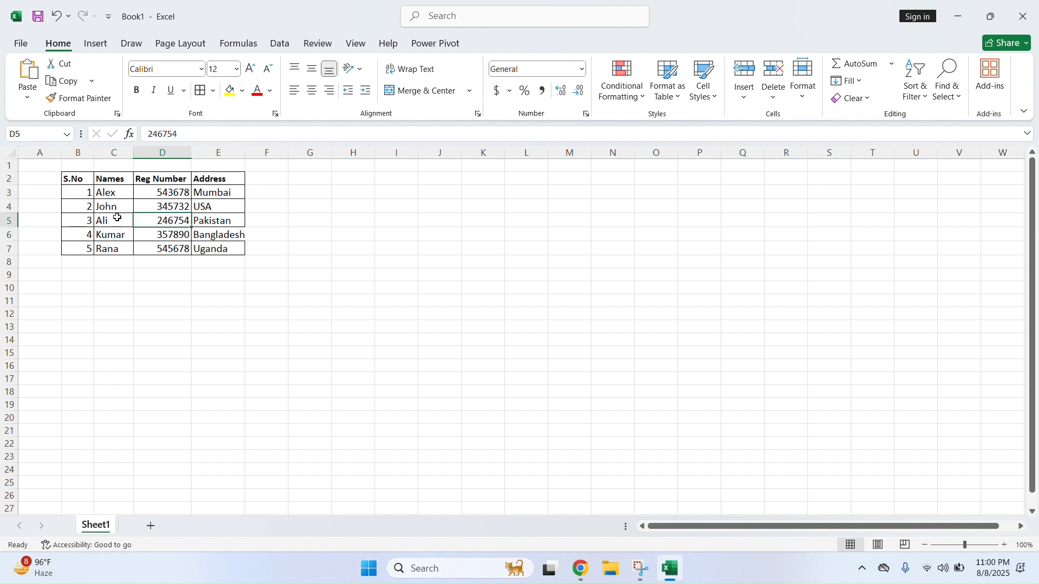
{"action": "left_click", "coordinate": [233, 230]}
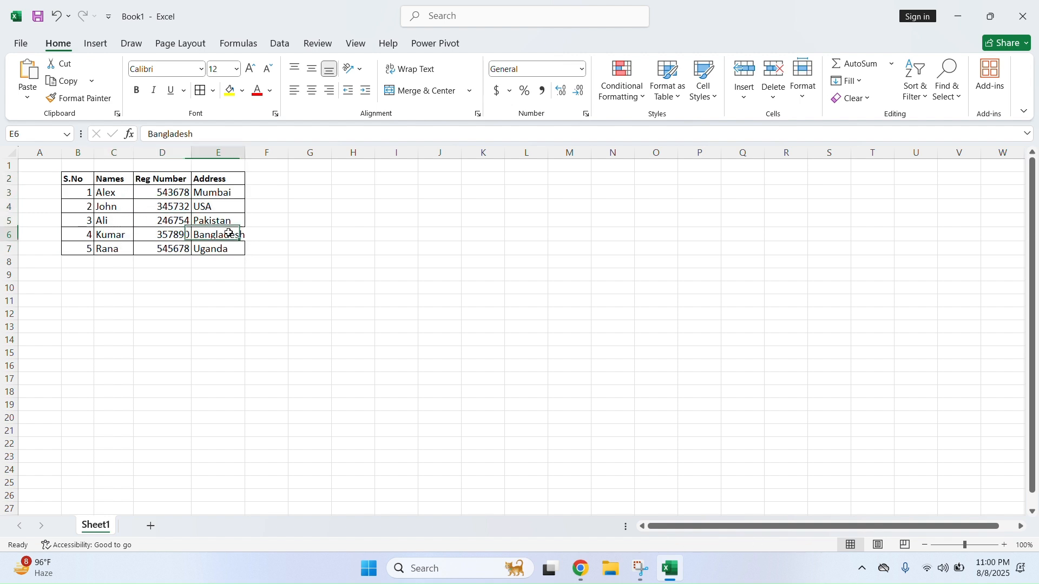
{"action": "left_click", "coordinate": [217, 250]}
{"action": "left_click_drag", "start_coordinate": [245, 155], "coordinate": [250, 156]}
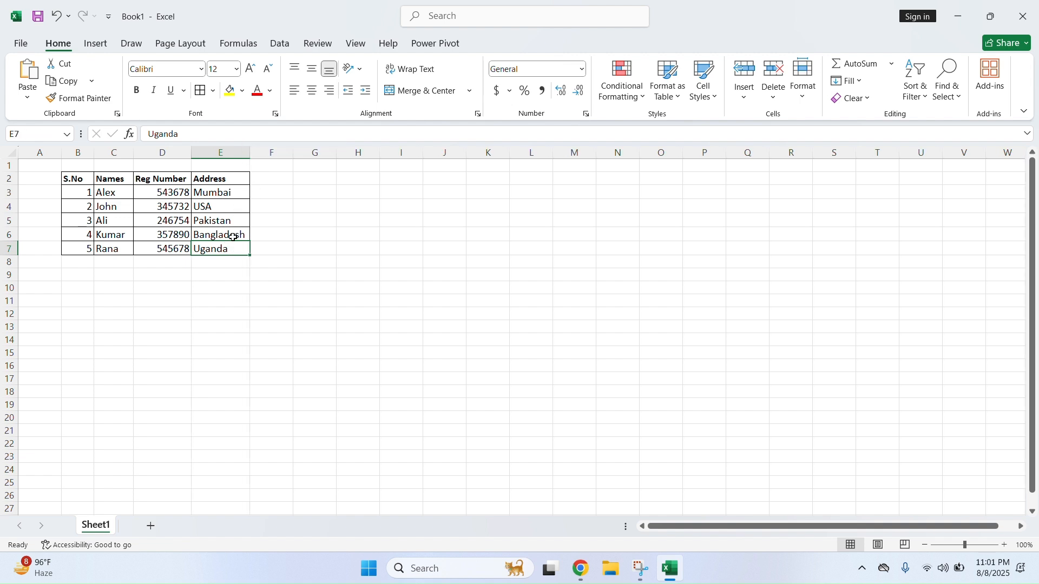
{"action": "left_click", "coordinate": [187, 238]}
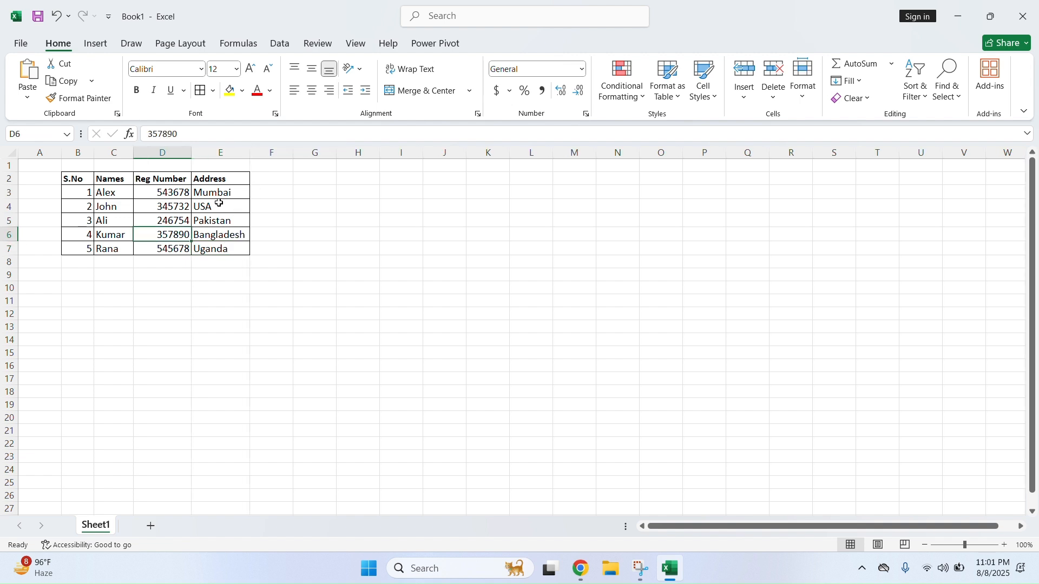
Give the header row a yellow fill
{"action": "left_click_drag", "start_coordinate": [88, 194], "coordinate": [87, 250]}
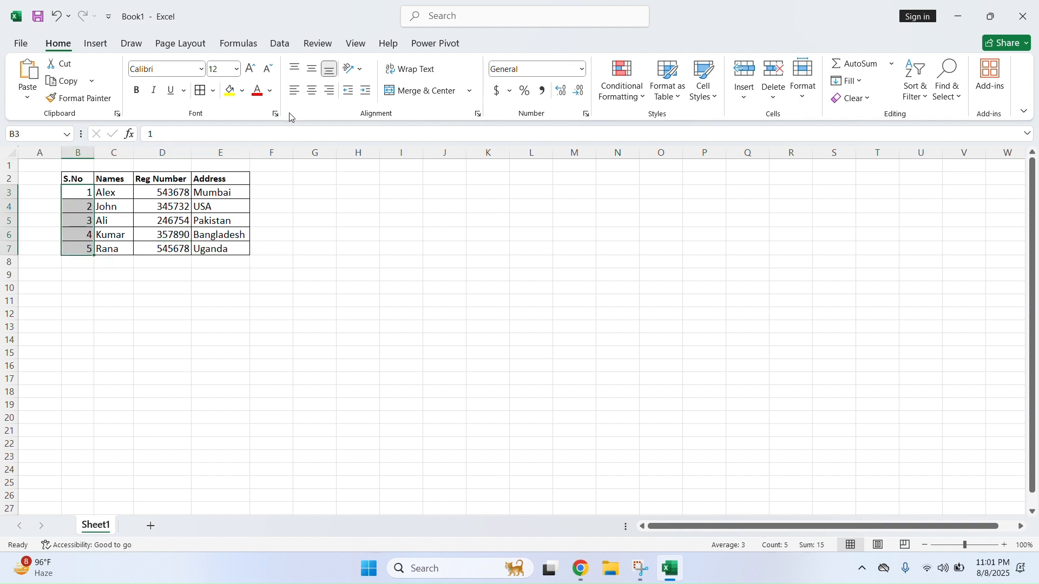
{"action": "left_click_drag", "start_coordinate": [84, 178], "coordinate": [226, 178]}
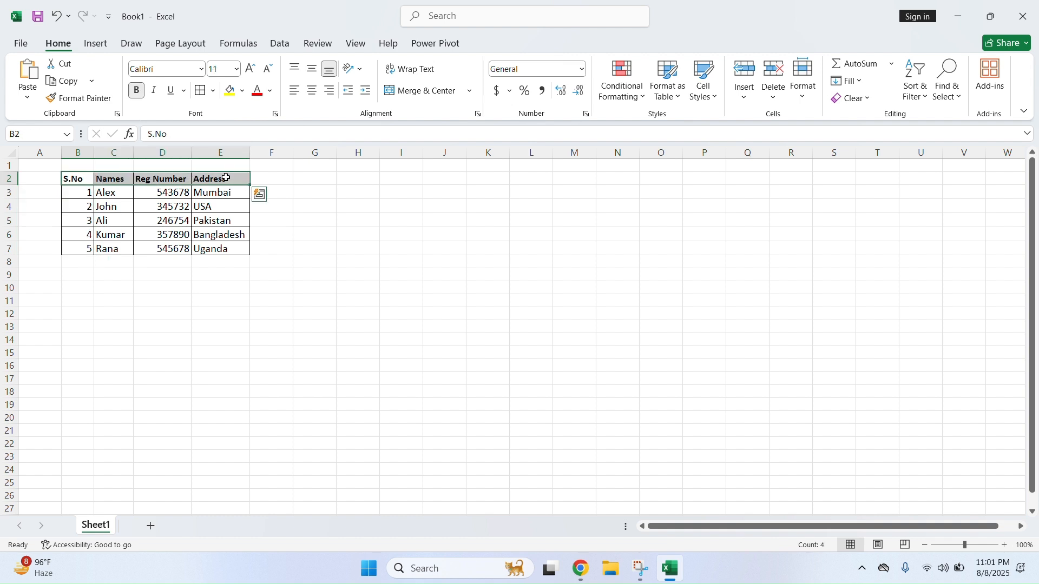
{"action": "left_click", "coordinate": [243, 93]}
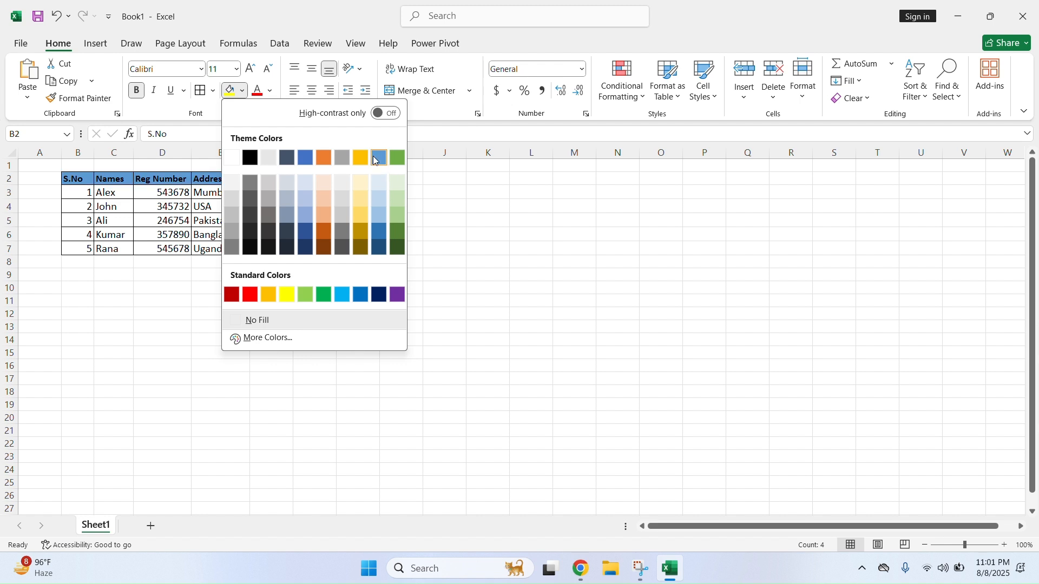
{"action": "left_click", "coordinate": [288, 295]}
{"action": "left_click", "coordinate": [161, 221]}
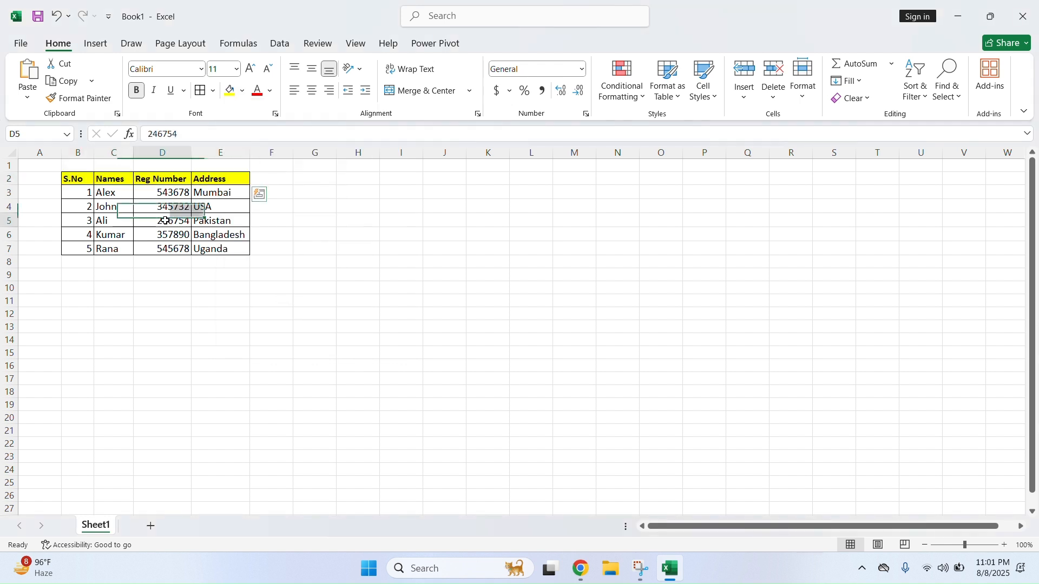
Turn the header text red as a trial
{"action": "left_click_drag", "start_coordinate": [85, 194], "coordinate": [224, 248]}
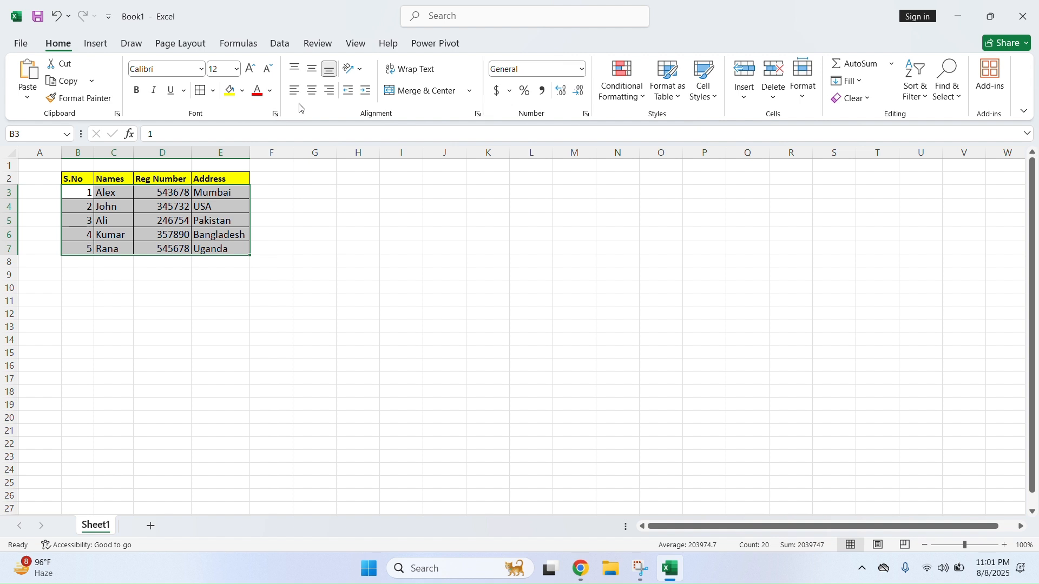
{"action": "left_click", "coordinate": [221, 193]}
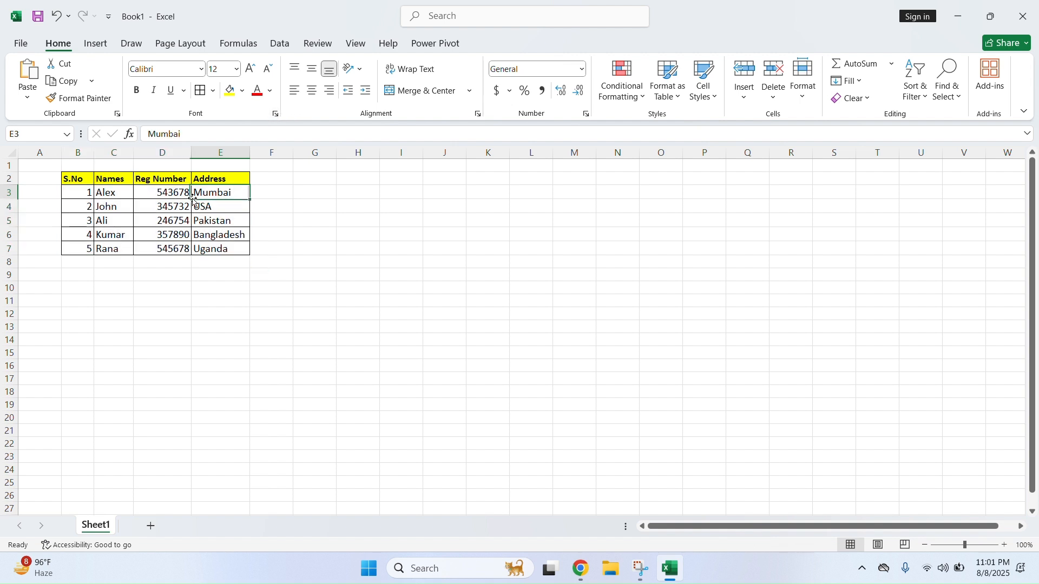
{"action": "left_click", "coordinate": [86, 193]}
{"action": "left_click_drag", "start_coordinate": [78, 177], "coordinate": [216, 179]}
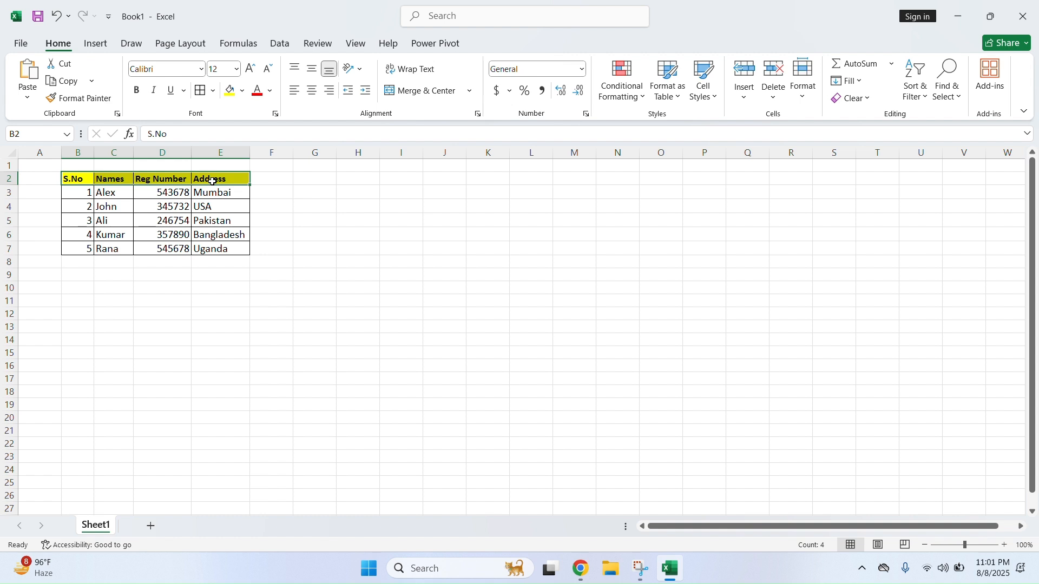
{"action": "left_click", "coordinate": [270, 95]}
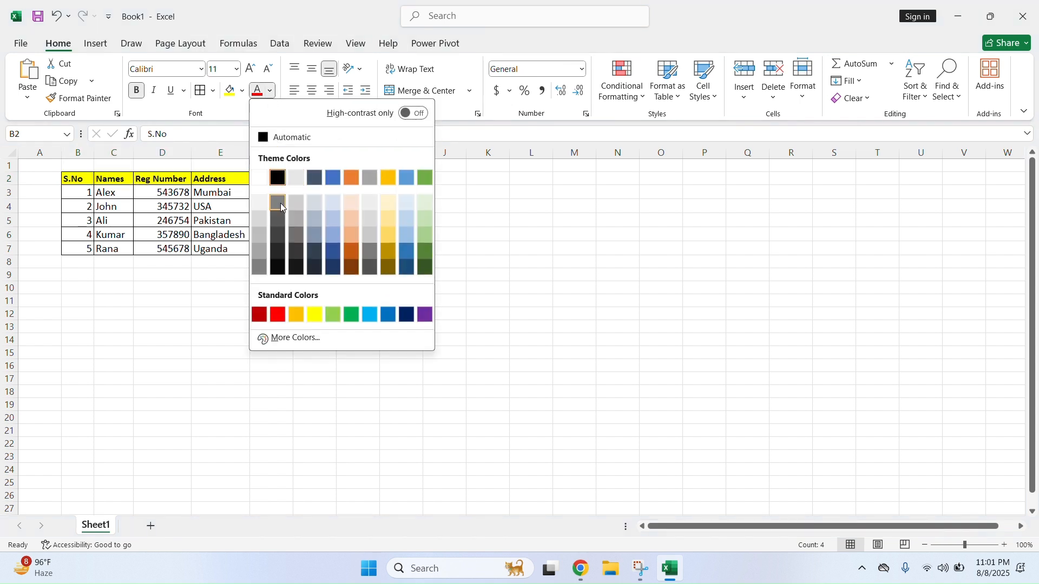
{"action": "left_click", "coordinate": [277, 315]}
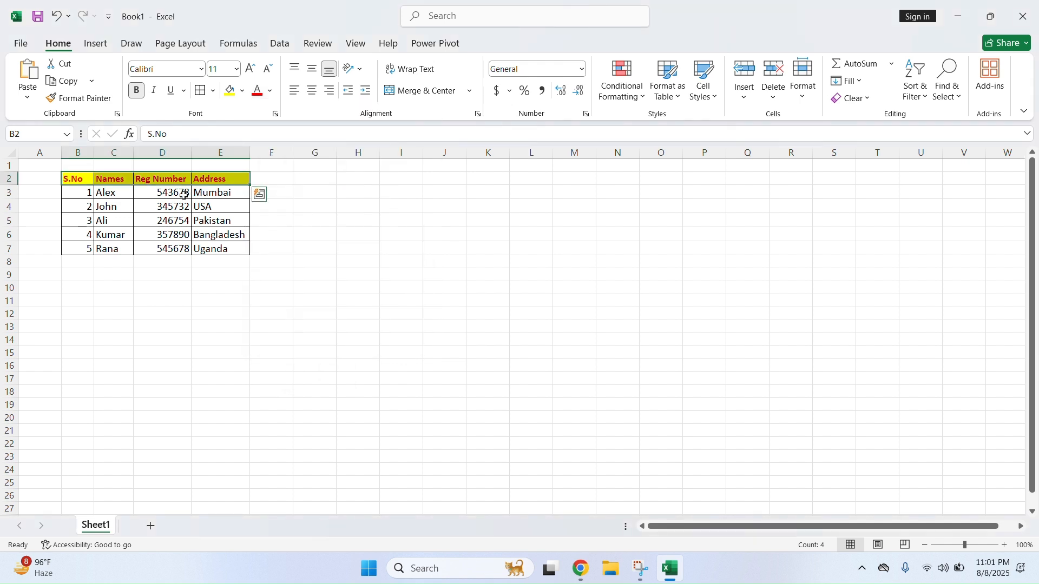
{"action": "left_click", "coordinate": [169, 221]}
Set the header text to size 12 and change its colour back to black
{"action": "left_click_drag", "start_coordinate": [76, 178], "coordinate": [222, 179]}
{"action": "left_click", "coordinate": [269, 68]}
{"action": "left_click", "coordinate": [269, 69]}
{"action": "left_click", "coordinate": [269, 69]}
{"action": "left_click", "coordinate": [250, 69]}
{"action": "left_click", "coordinate": [250, 69]}
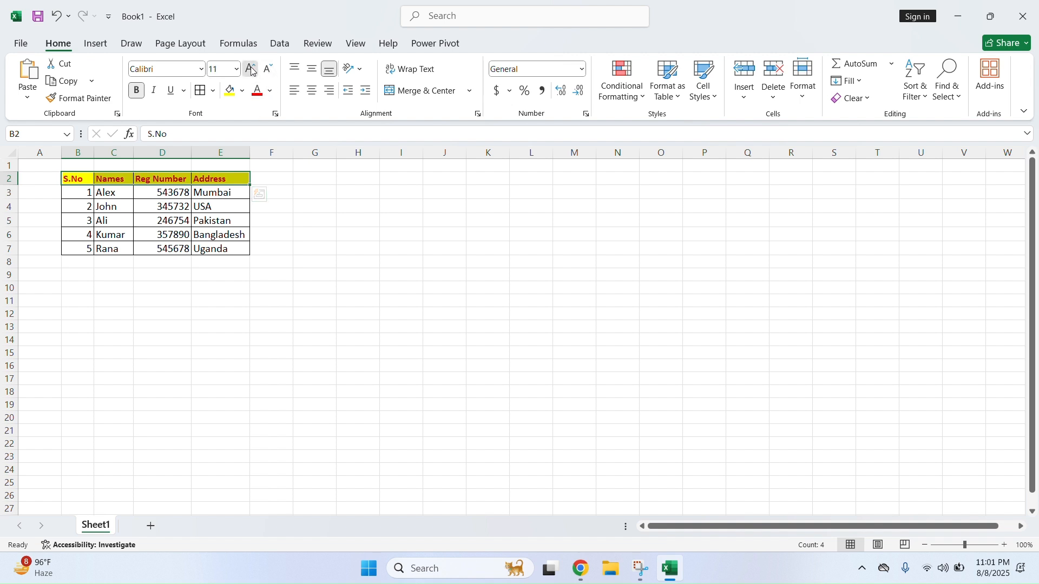
{"action": "left_click", "coordinate": [251, 69]}
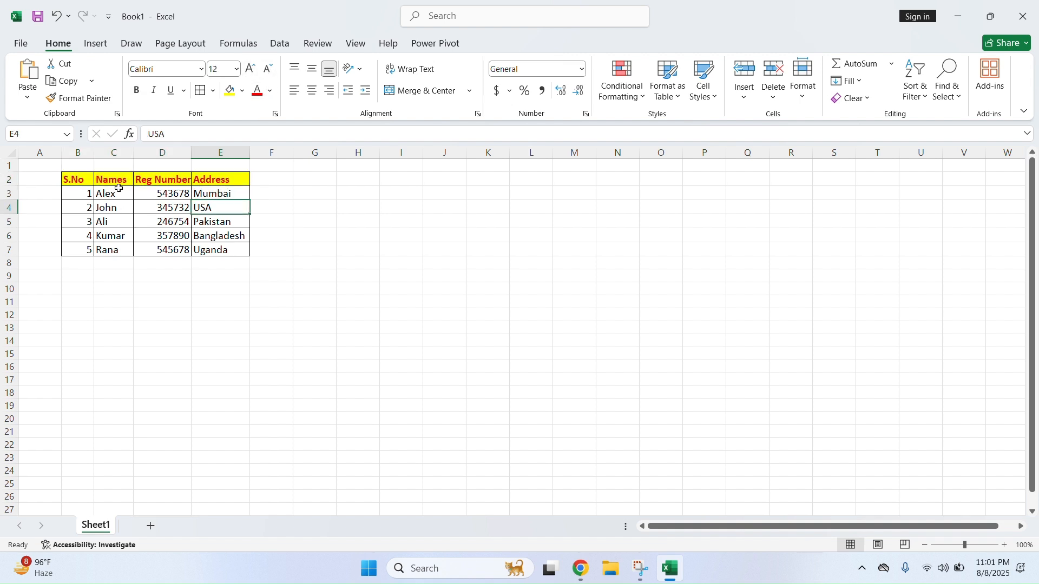
{"action": "left_click_drag", "start_coordinate": [82, 179], "coordinate": [219, 181]}
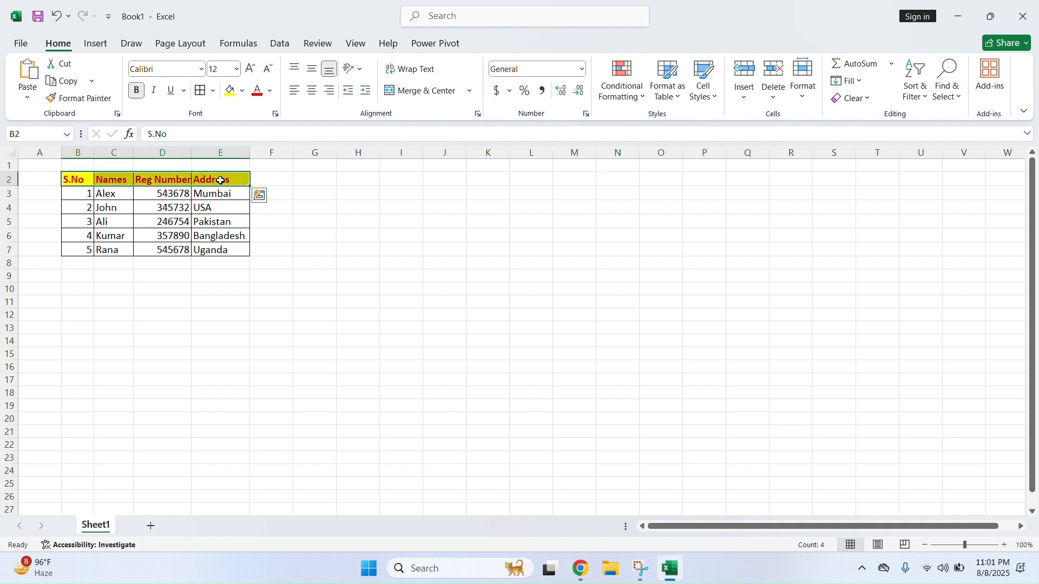
{"action": "left_click", "coordinate": [270, 91]}
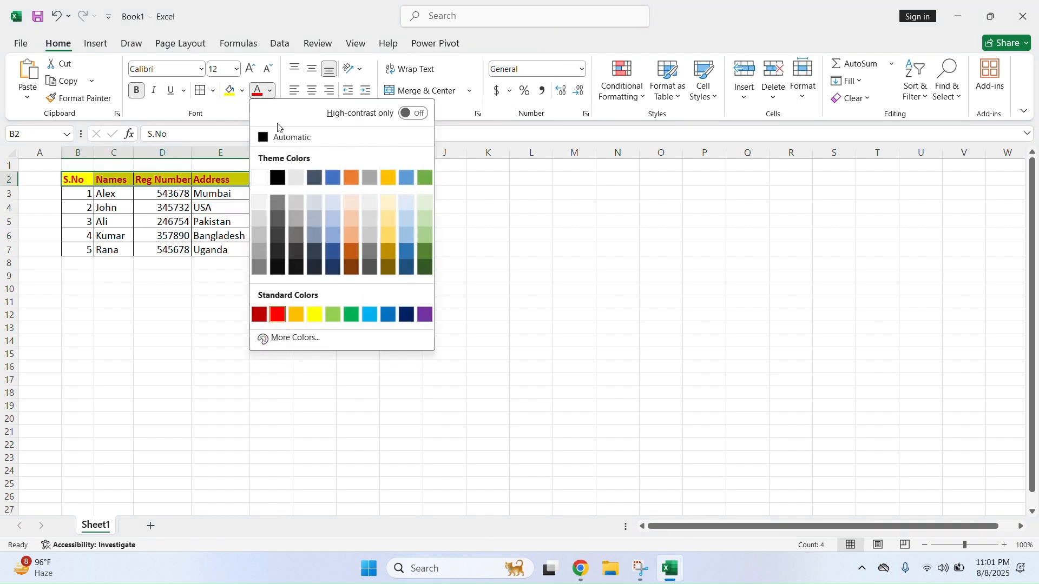
{"action": "left_click", "coordinate": [284, 183]}
{"action": "left_click", "coordinate": [178, 219]}
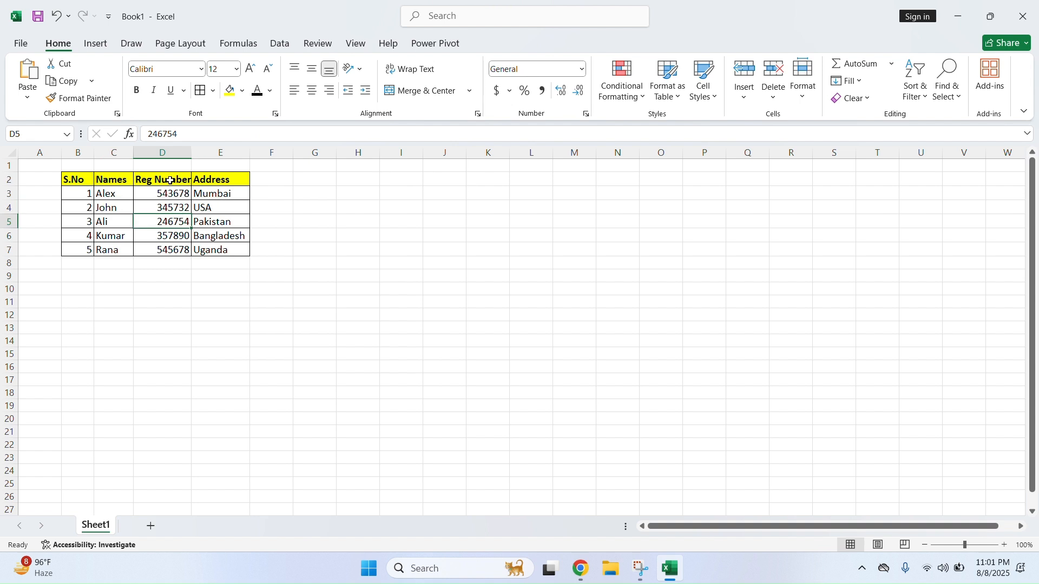
Widen the Reg Number column D
{"action": "left_click_drag", "start_coordinate": [83, 178], "coordinate": [195, 153]}
{"action": "left_click", "coordinate": [208, 219]}
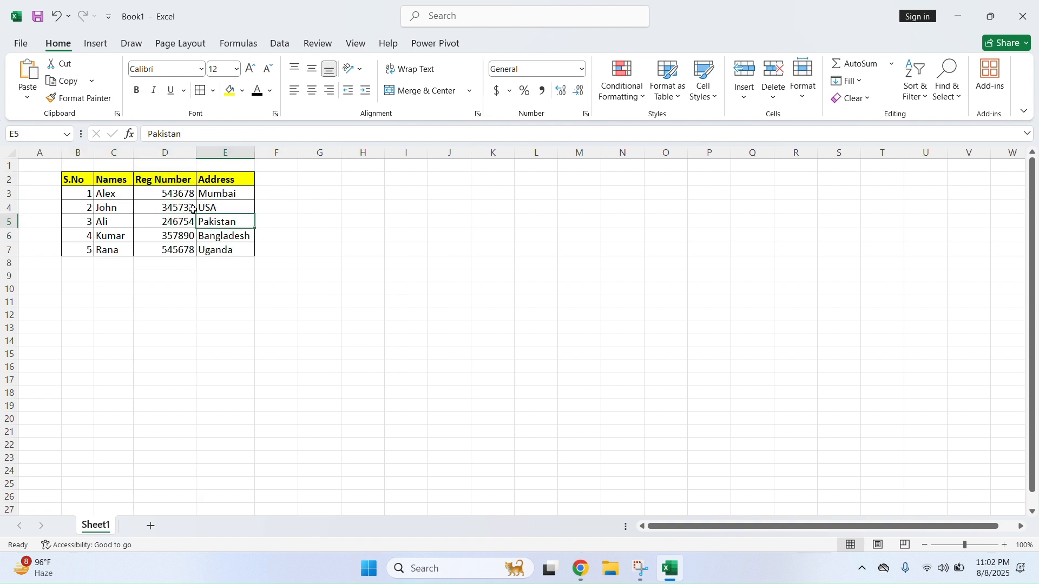
{"action": "left_click", "coordinate": [192, 209]}
Centre the S.No values B3:B7 and the Reg Number values D3:D7
{"action": "left_click_drag", "start_coordinate": [87, 194], "coordinate": [87, 251]}
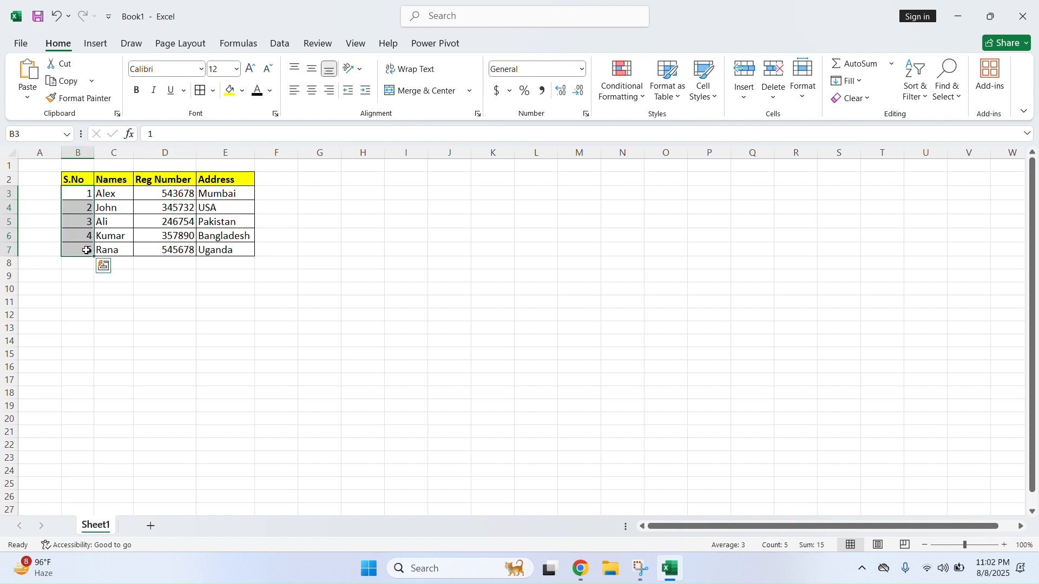
{"action": "left_click", "coordinate": [297, 97]}
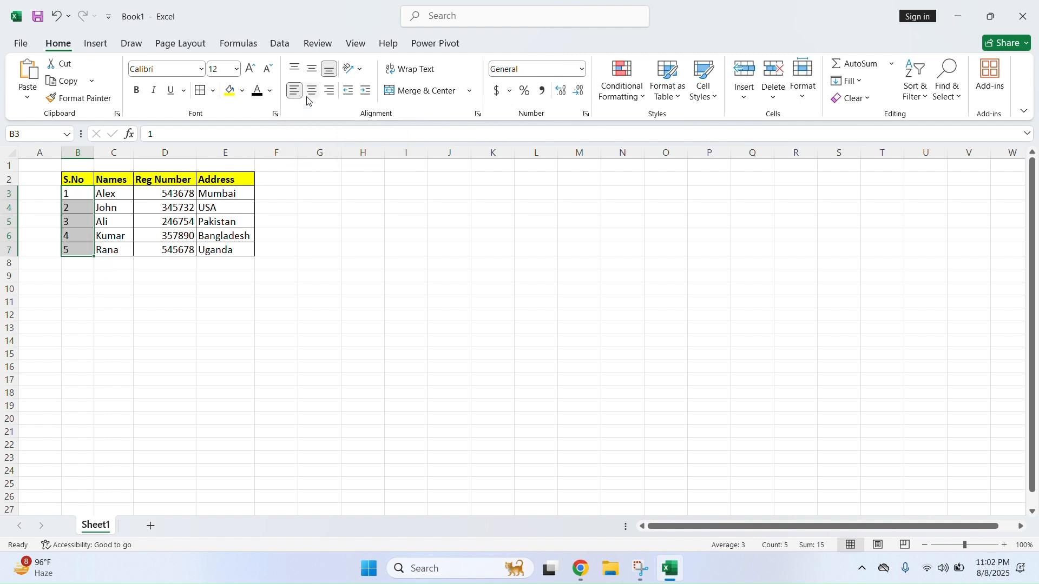
{"action": "left_click", "coordinate": [313, 96]}
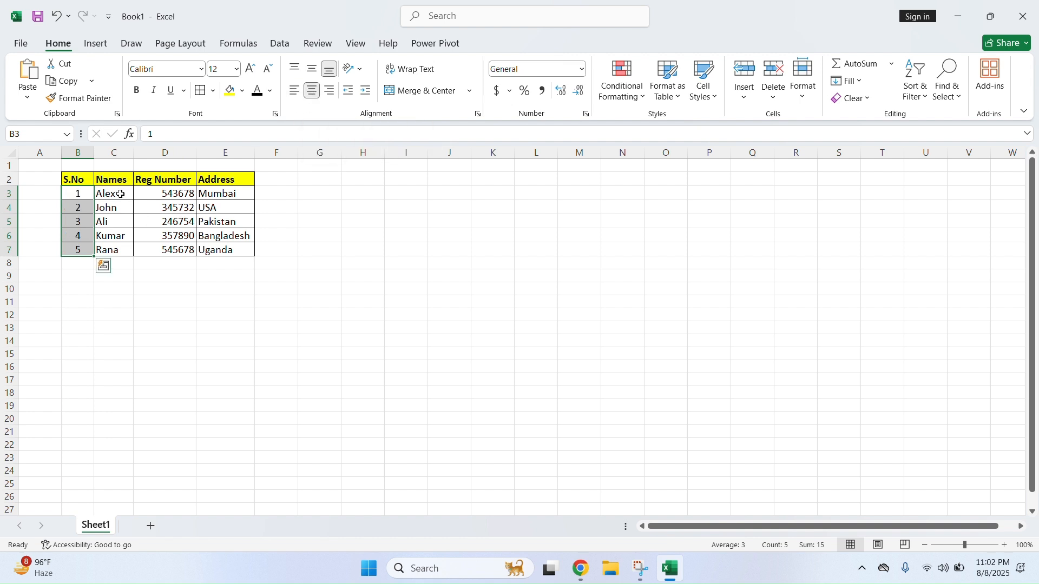
{"action": "left_click_drag", "start_coordinate": [186, 191], "coordinate": [178, 245]}
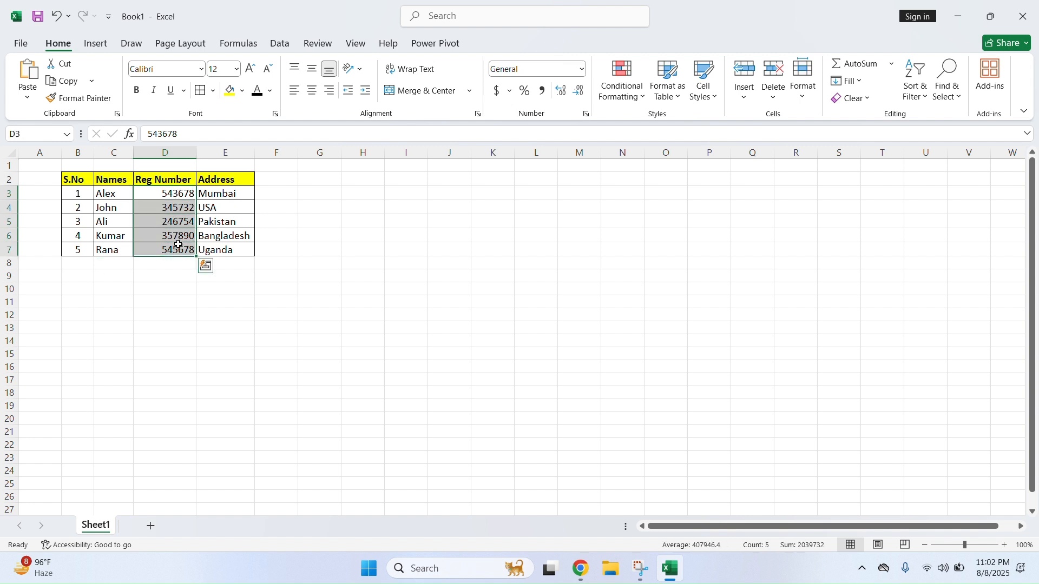
{"action": "left_click", "coordinate": [314, 90]}
Leave the Address values E3:E7 left-aligned after trying other alignments
{"action": "left_click_drag", "start_coordinate": [215, 197], "coordinate": [218, 241]}
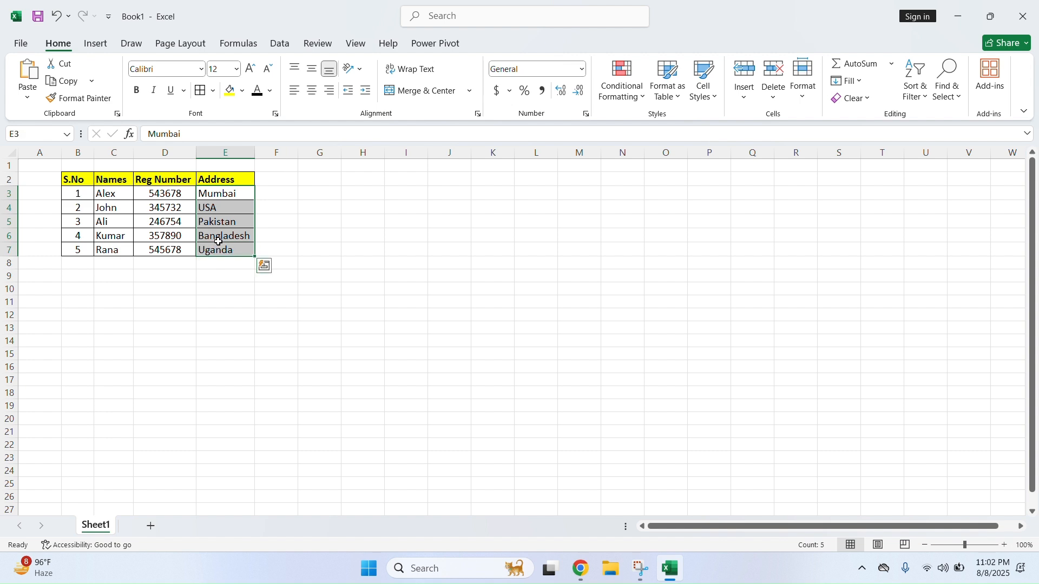
{"action": "left_click", "coordinate": [330, 91]}
{"action": "left_click", "coordinate": [329, 90]}
{"action": "left_click", "coordinate": [312, 92]}
{"action": "left_click", "coordinate": [300, 95]}
{"action": "left_click", "coordinate": [240, 248]}
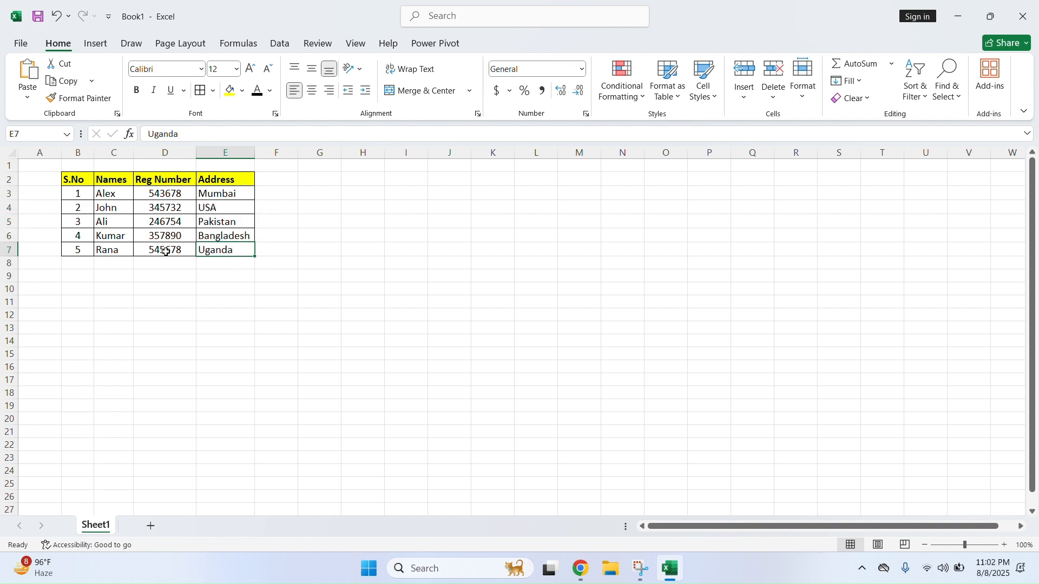
Top-align the first serial number in cell B3
{"action": "left_click_drag", "start_coordinate": [89, 196], "coordinate": [227, 248]}
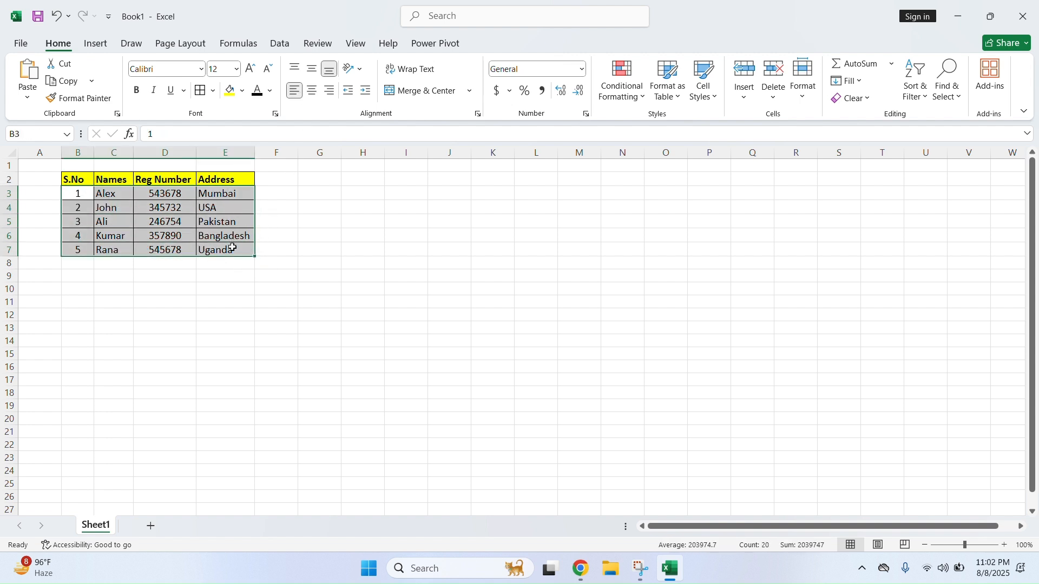
{"action": "left_click", "coordinate": [212, 236]}
{"action": "left_click", "coordinate": [203, 218]}
{"action": "left_click", "coordinate": [142, 211]}
{"action": "left_click", "coordinate": [110, 209]}
{"action": "left_click", "coordinate": [86, 196]}
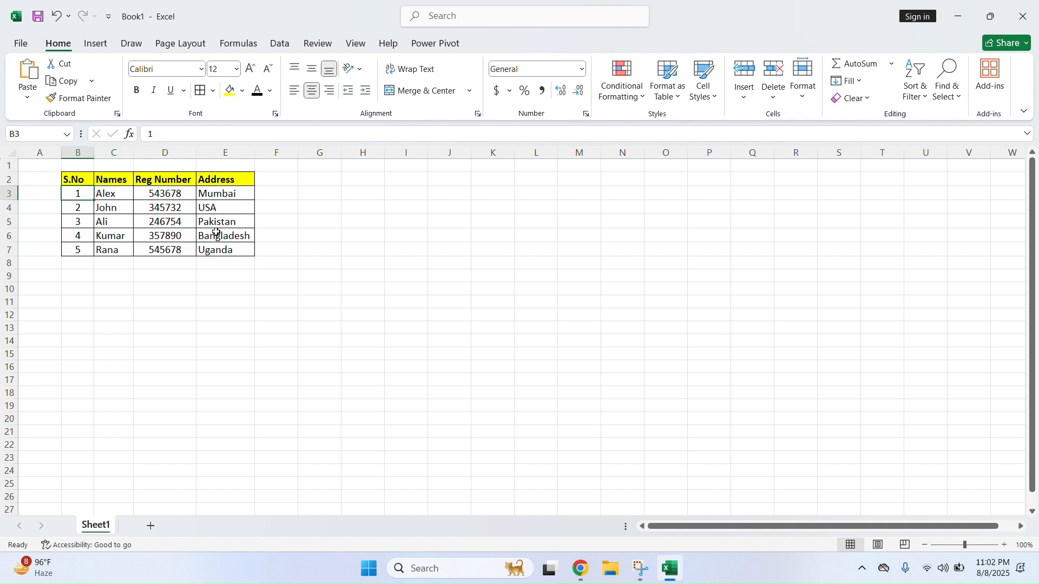
{"action": "left_click", "coordinate": [295, 70]}
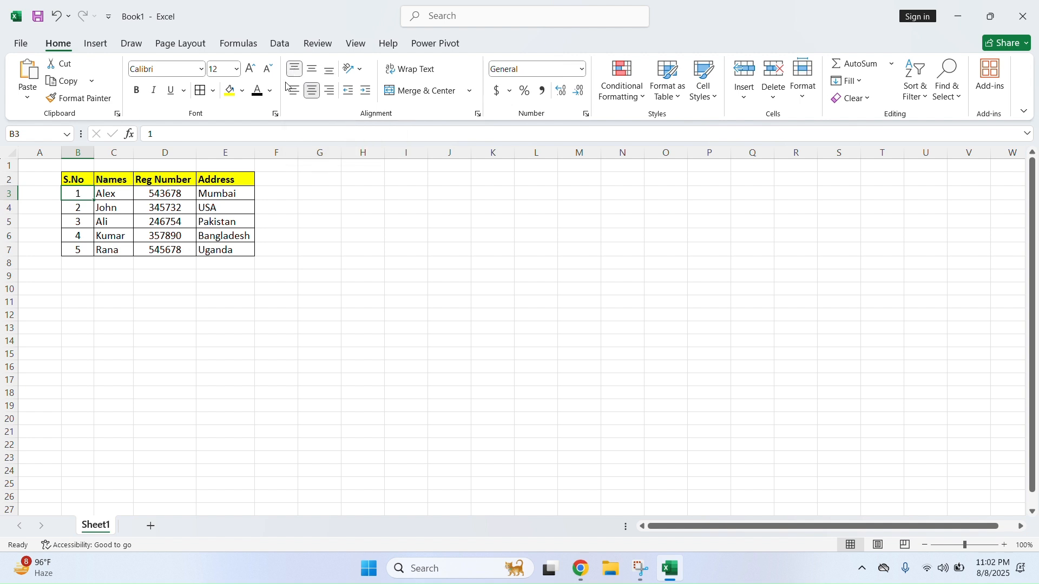
Make row 3 taller and vertically centre its cells B3:E3
{"action": "left_click_drag", "start_coordinate": [15, 202], "coordinate": [24, 220]}
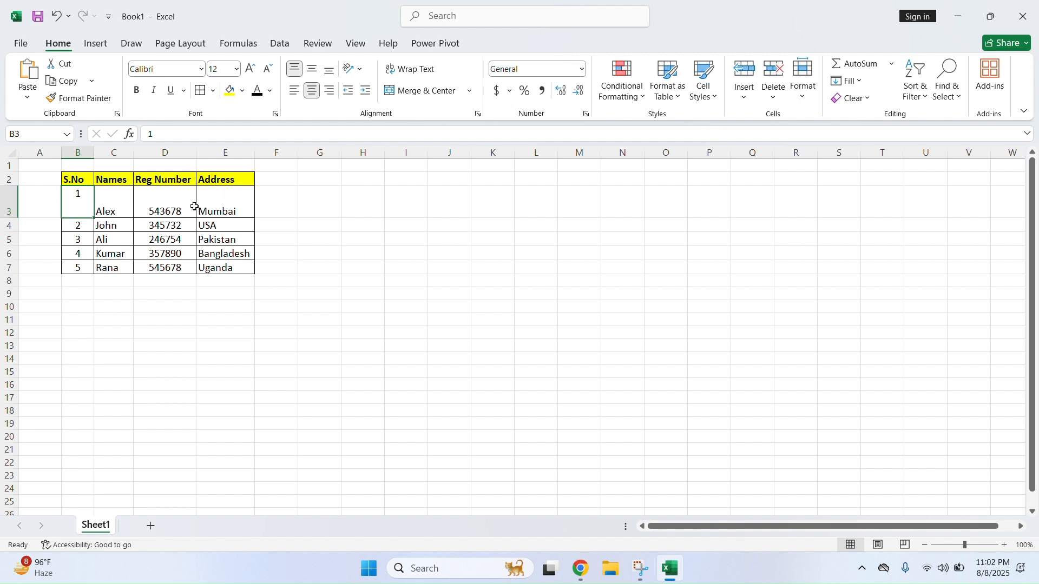
{"action": "left_click", "coordinate": [241, 203]}
{"action": "left_click", "coordinate": [312, 68]}
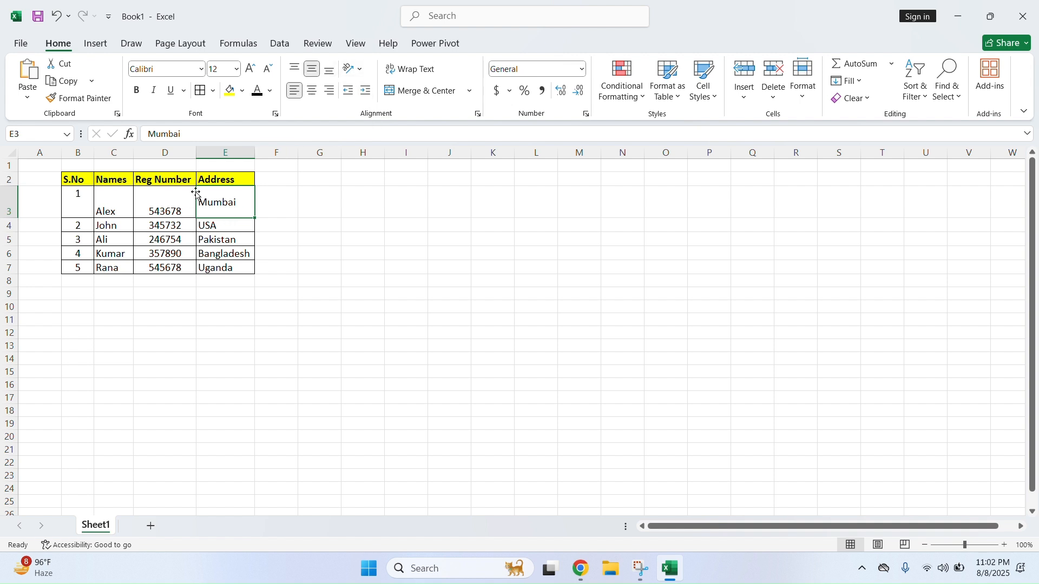
{"action": "left_click", "coordinate": [163, 209]}
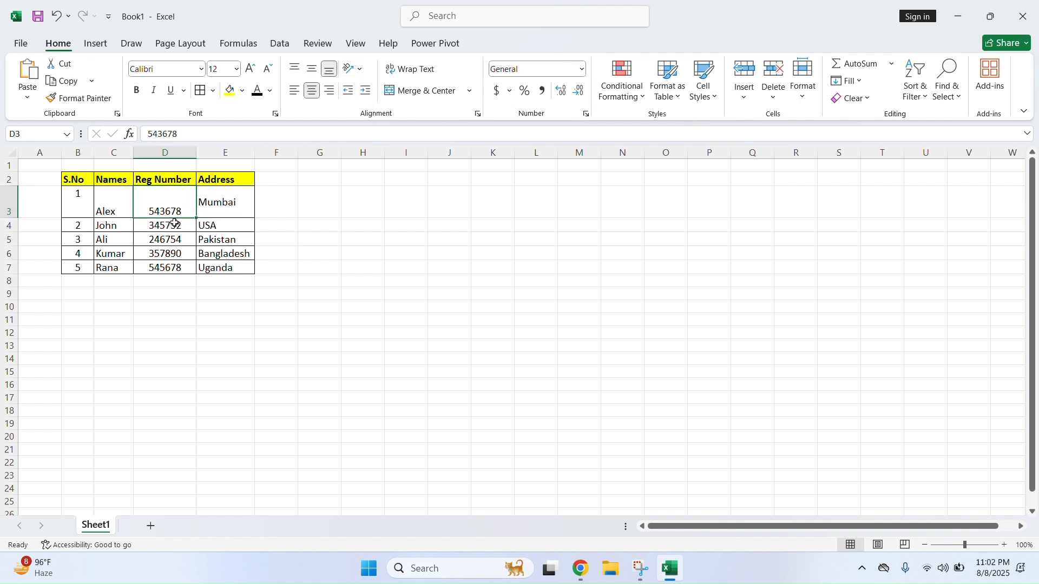
{"action": "left_click", "coordinate": [294, 69]}
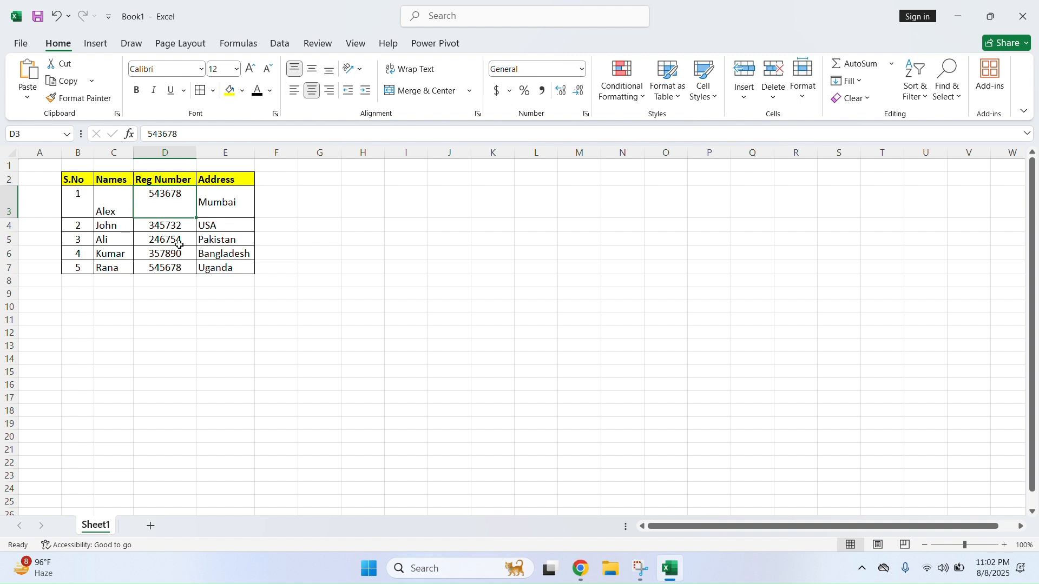
{"action": "left_click_drag", "start_coordinate": [88, 197], "coordinate": [204, 204]}
{"action": "left_click", "coordinate": [312, 69]}
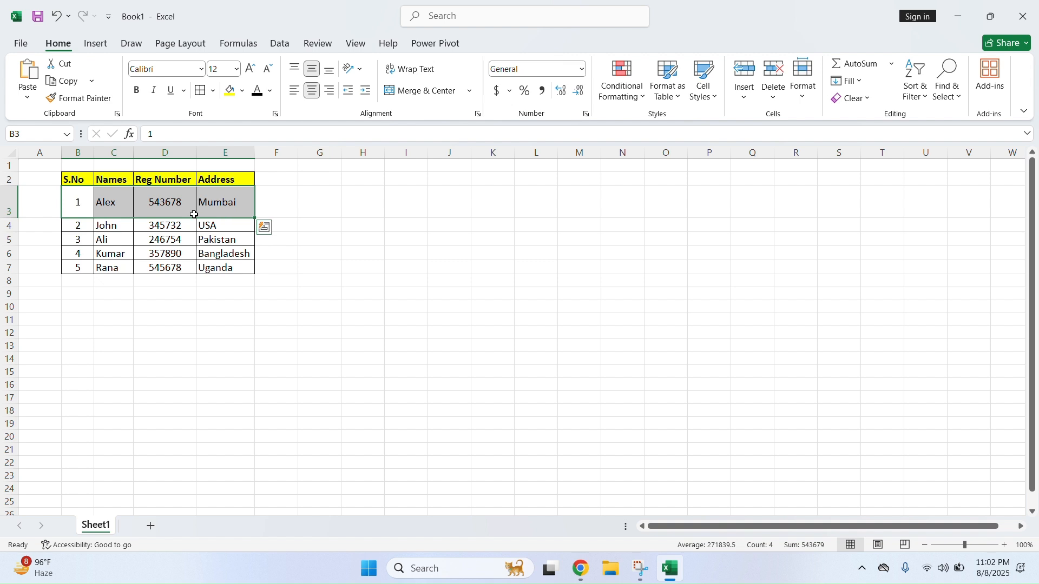
{"action": "left_click", "coordinate": [247, 242]}
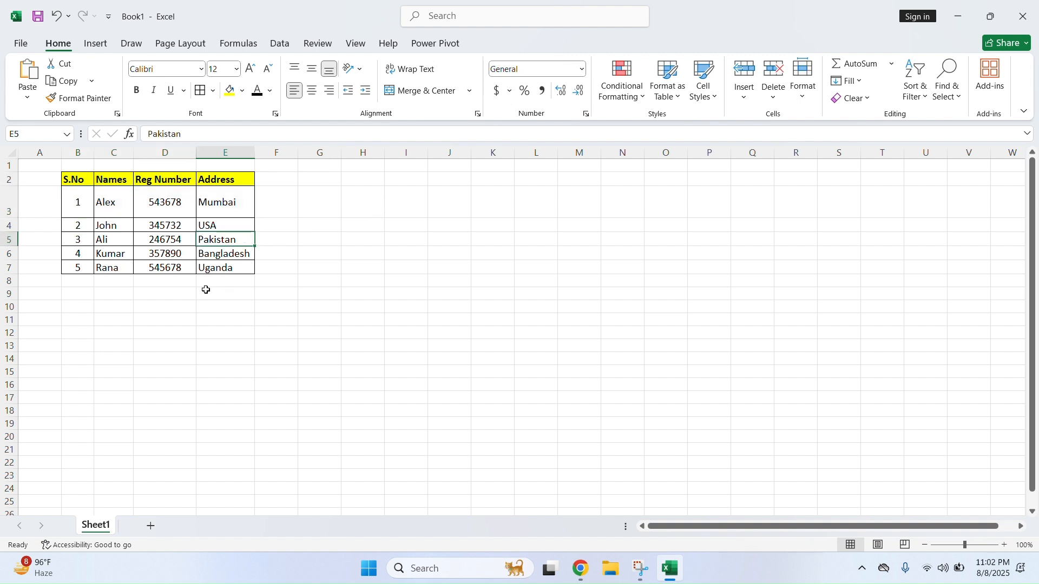
Make row 4 taller and vertically centre its cells B4:E4
{"action": "left_click_drag", "start_coordinate": [13, 234], "coordinate": [14, 249]}
{"action": "left_click_drag", "start_coordinate": [81, 240], "coordinate": [238, 238]}
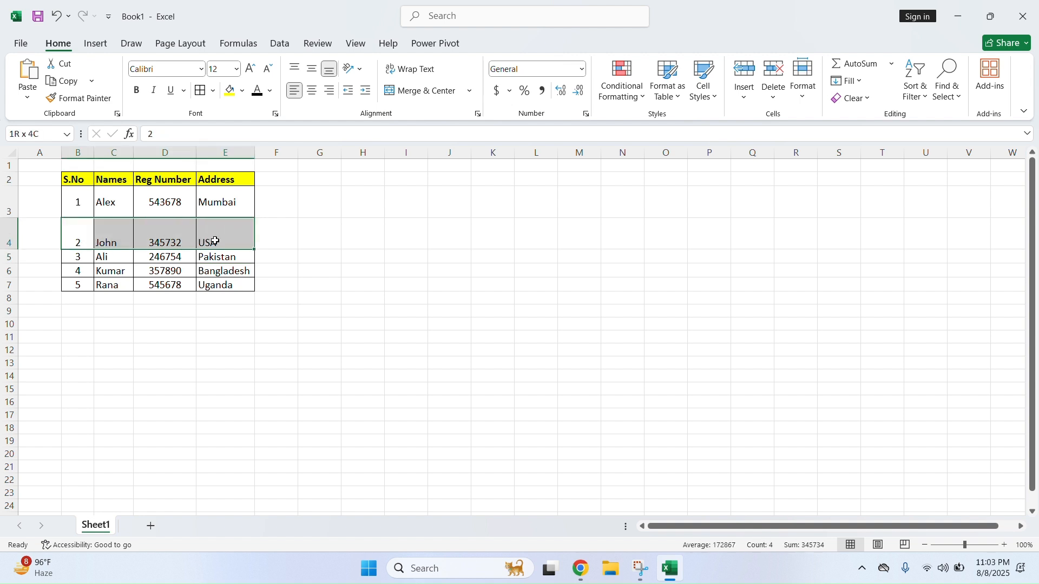
{"action": "left_click", "coordinate": [312, 70]}
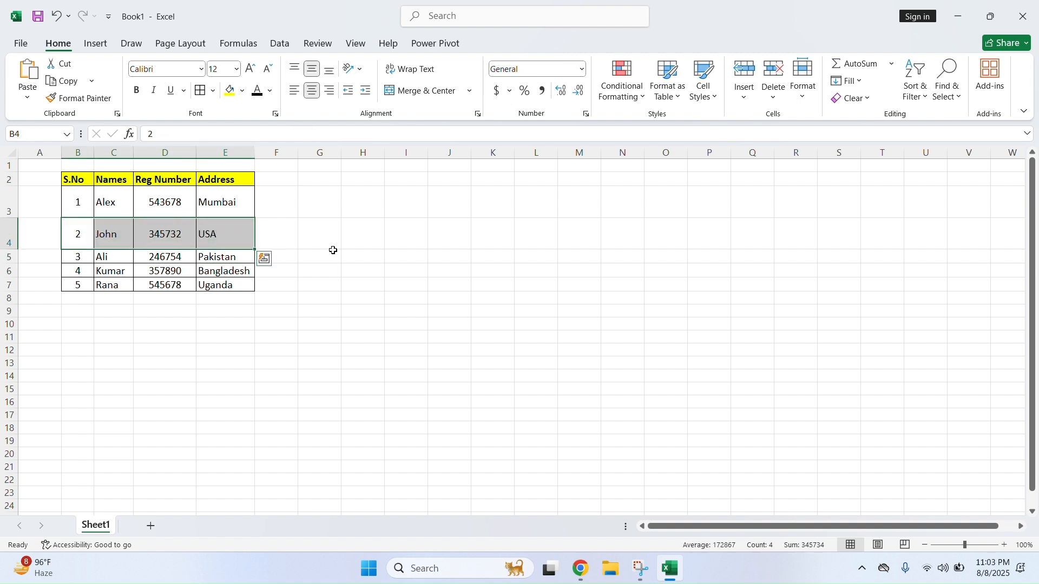
{"action": "left_click", "coordinate": [312, 255]}
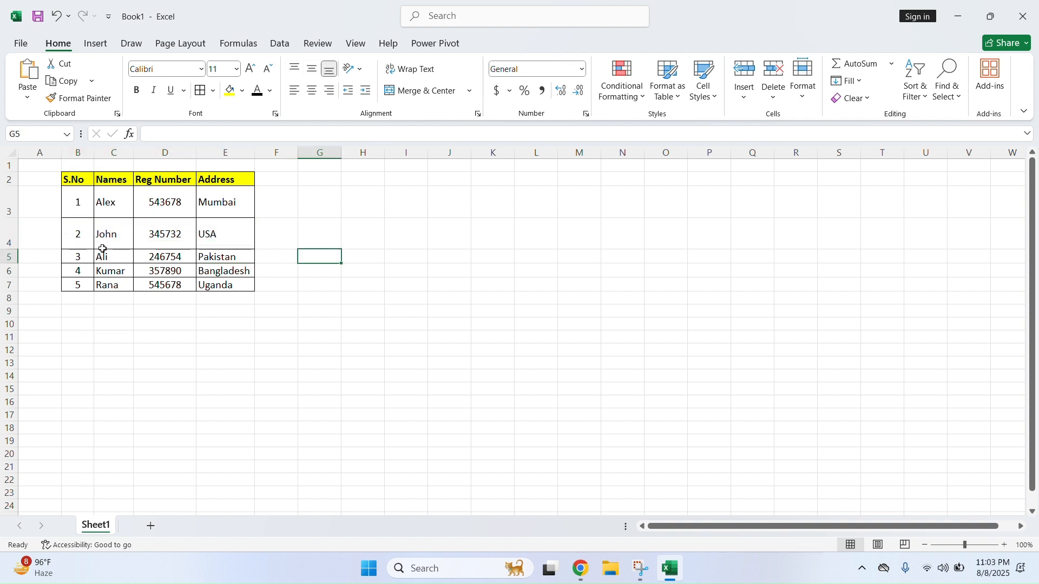
Shrink rows 4 and 3 back to normal height
{"action": "left_click_drag", "start_coordinate": [12, 250], "coordinate": [12, 200]}
{"action": "left_click", "coordinate": [199, 218]}
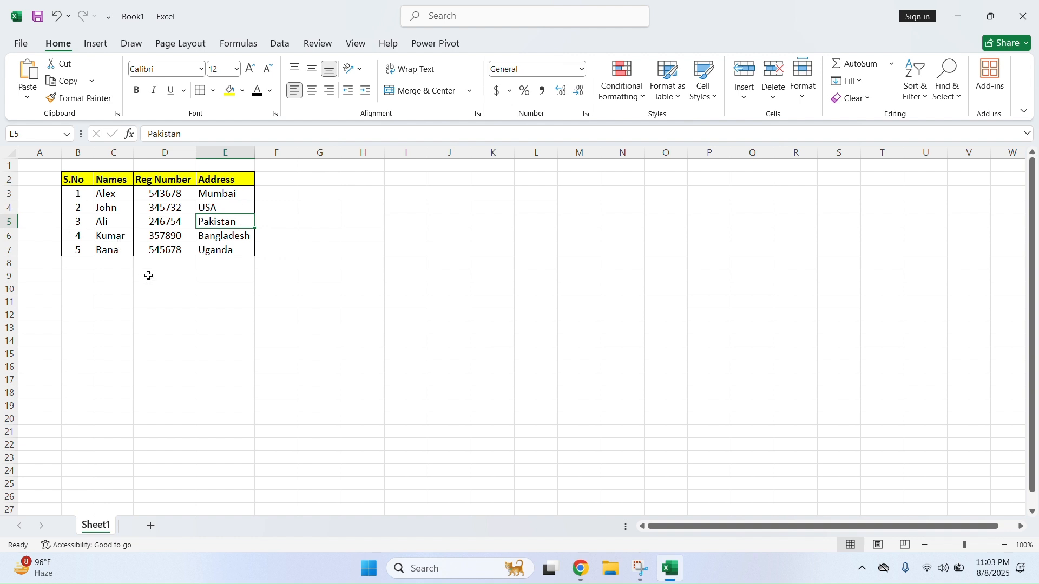
{"action": "left_click", "coordinate": [206, 235]}
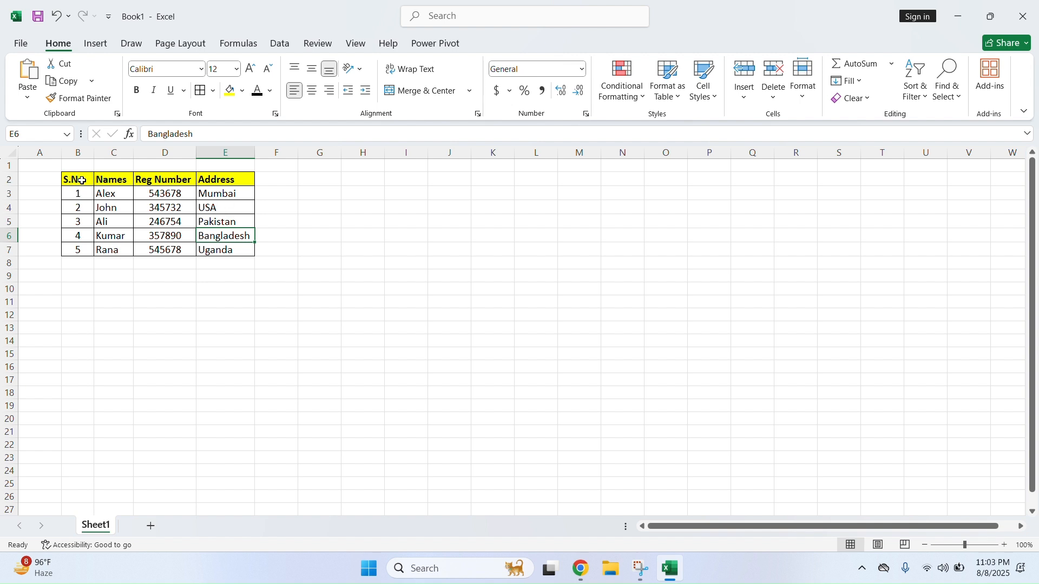
{"action": "left_click_drag", "start_coordinate": [82, 182], "coordinate": [241, 181]}
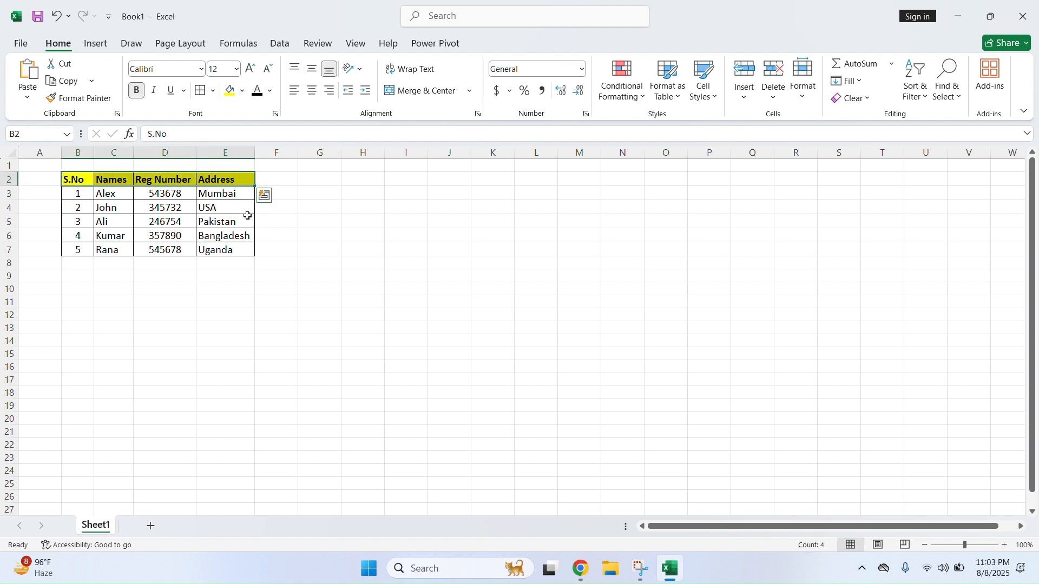
{"action": "left_click", "coordinate": [361, 69]}
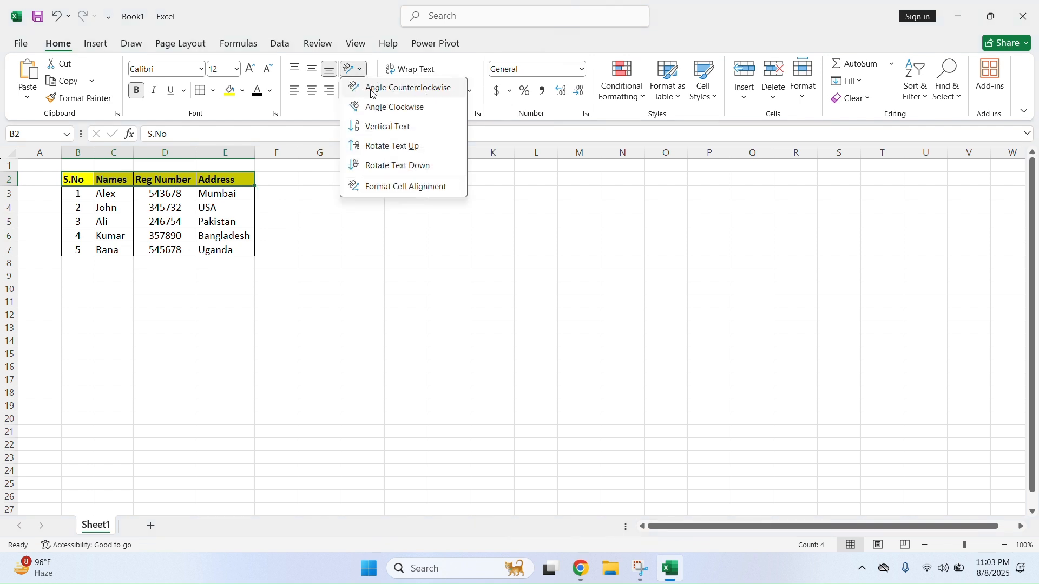
{"action": "left_click", "coordinate": [373, 90]}
{"action": "left_click", "coordinate": [221, 217]}
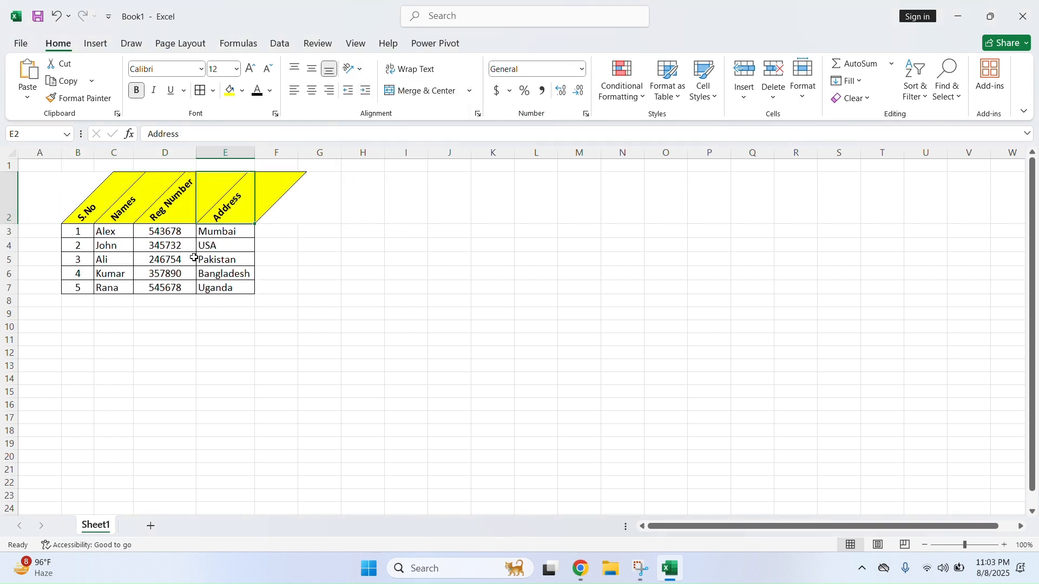
{"action": "left_click", "coordinate": [110, 245]}
{"action": "left_click_drag", "start_coordinate": [112, 213], "coordinate": [227, 211]}
{"action": "left_click_drag", "start_coordinate": [79, 211], "coordinate": [229, 212]}
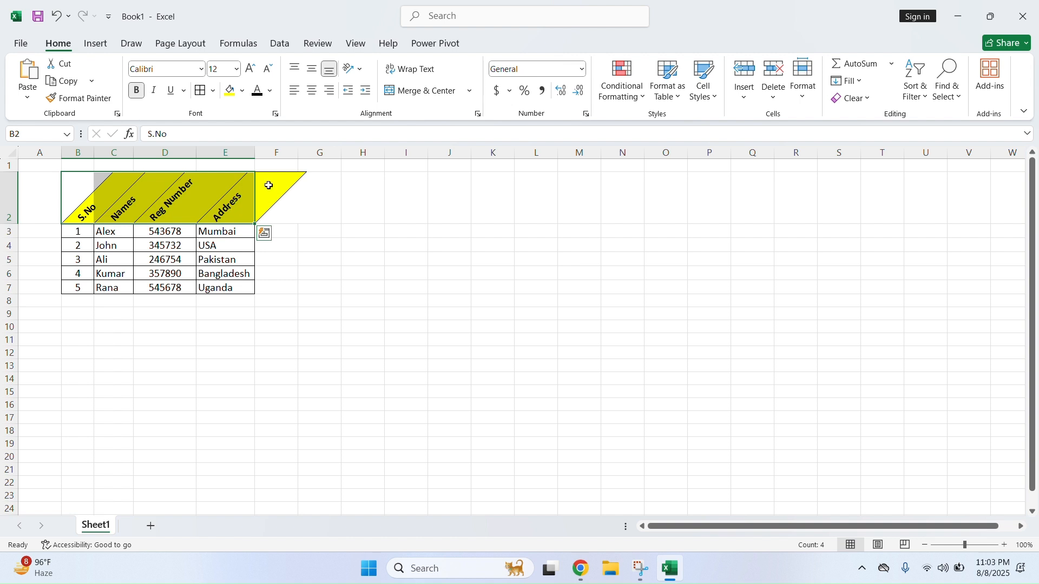
{"action": "left_click", "coordinate": [358, 69]}
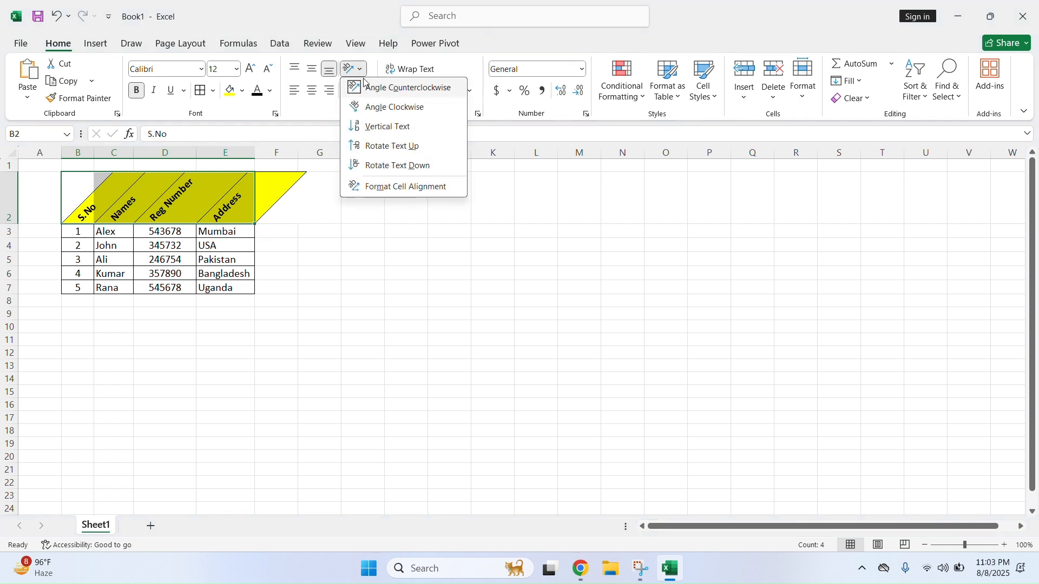
{"action": "left_click", "coordinate": [377, 107]}
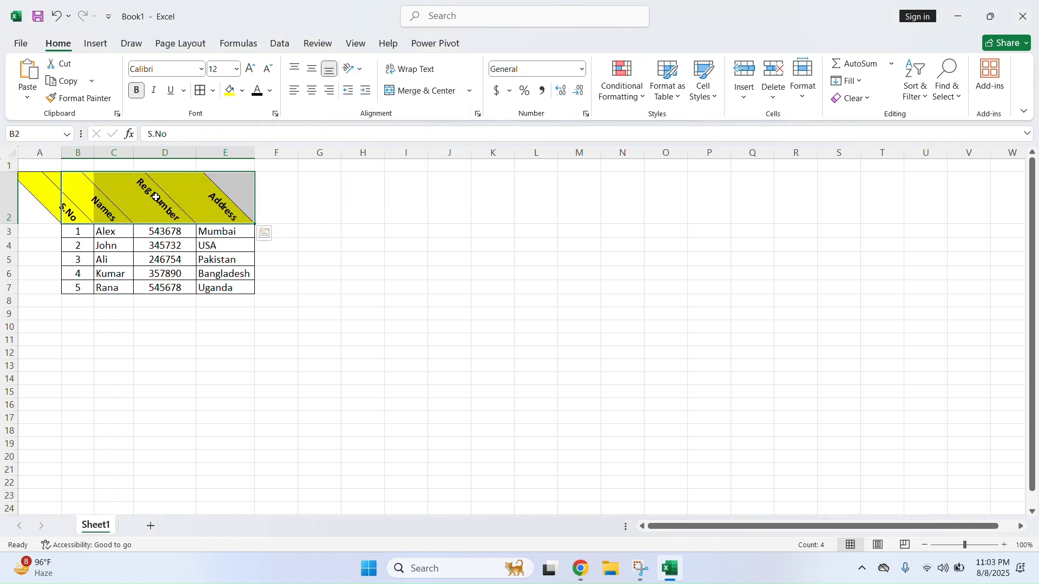
{"action": "left_click", "coordinate": [353, 69]}
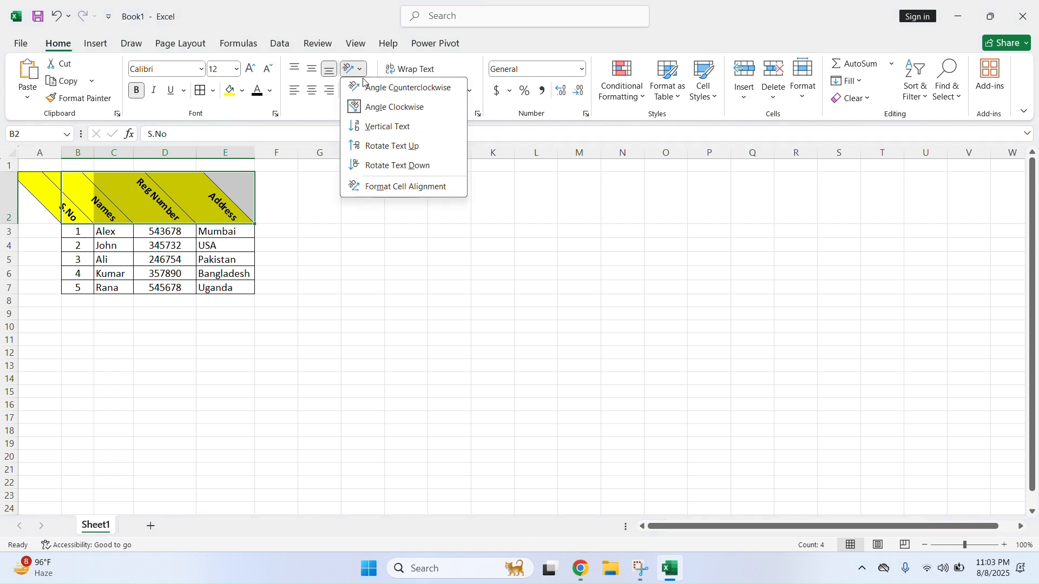
{"action": "left_click", "coordinate": [382, 127]}
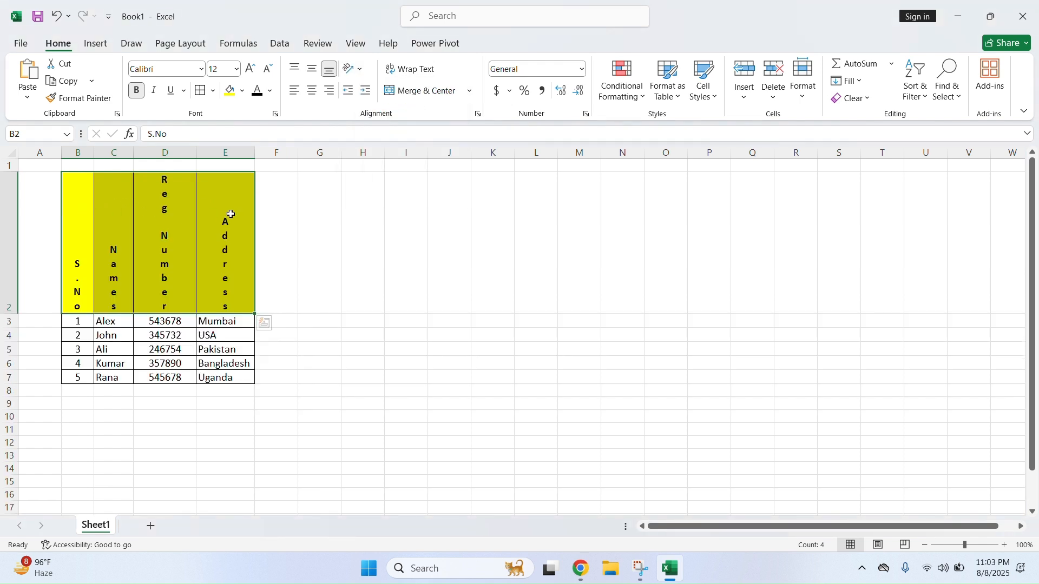
{"action": "left_click", "coordinate": [354, 69]}
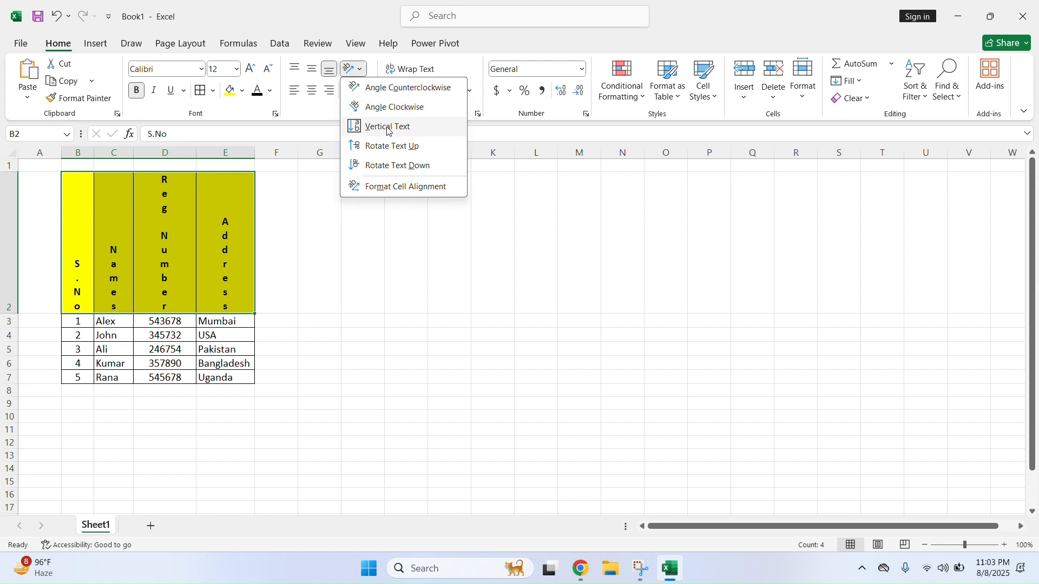
{"action": "left_click", "coordinate": [396, 168]}
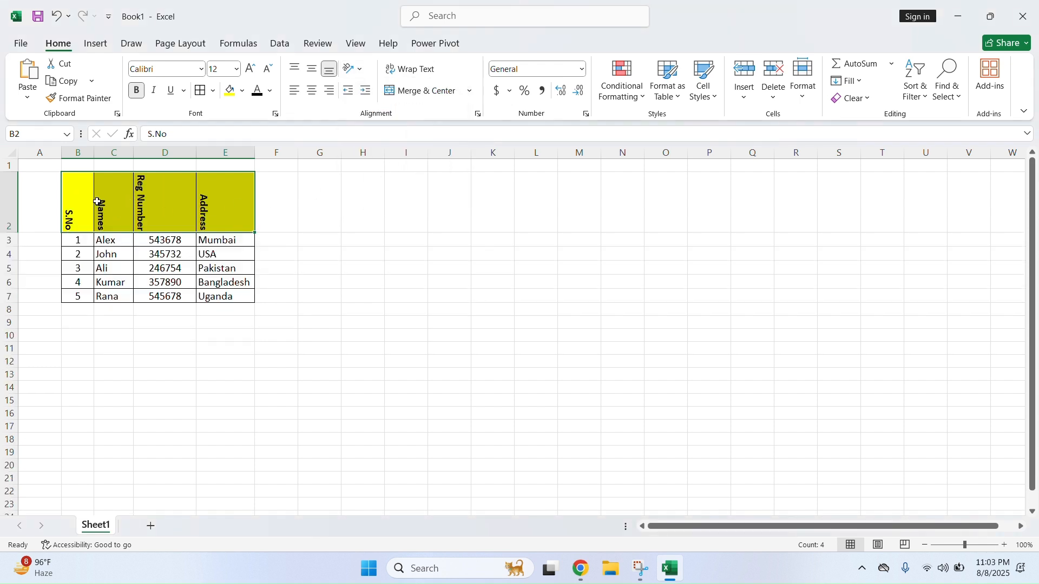
{"action": "left_click", "coordinate": [354, 69]}
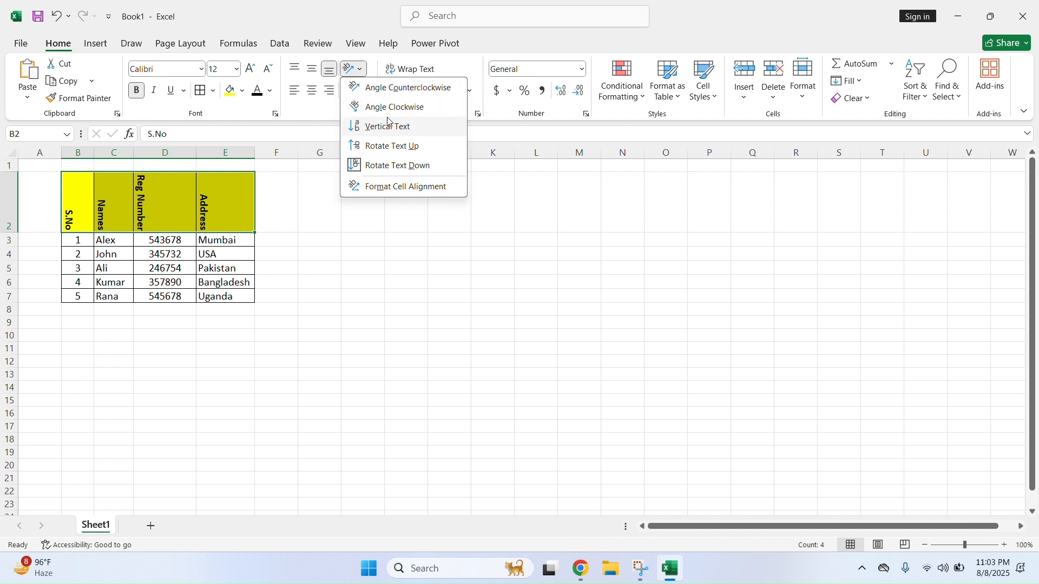
{"action": "left_click", "coordinate": [401, 163]}
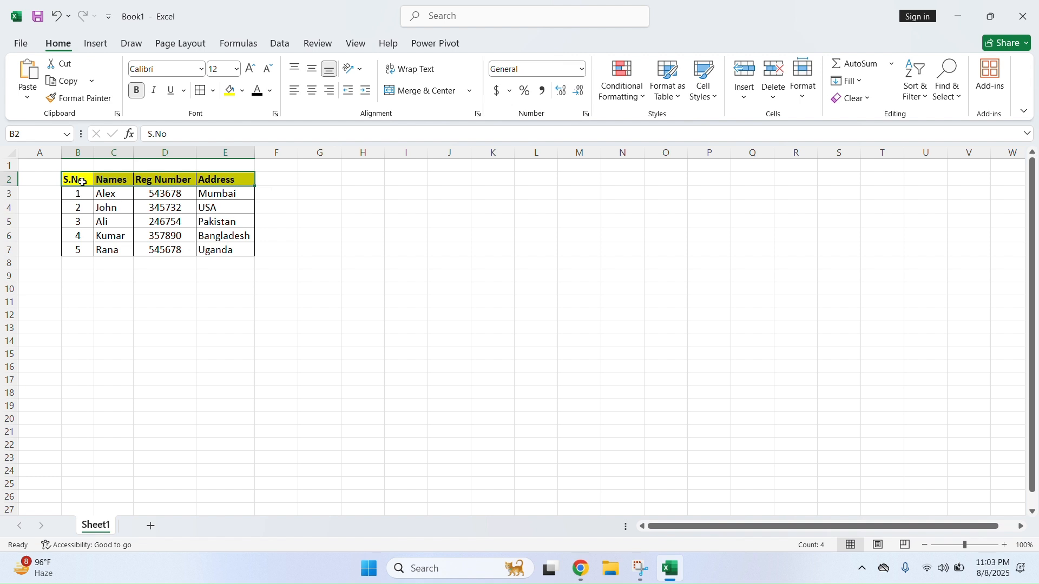
{"action": "left_click", "coordinate": [152, 240]}
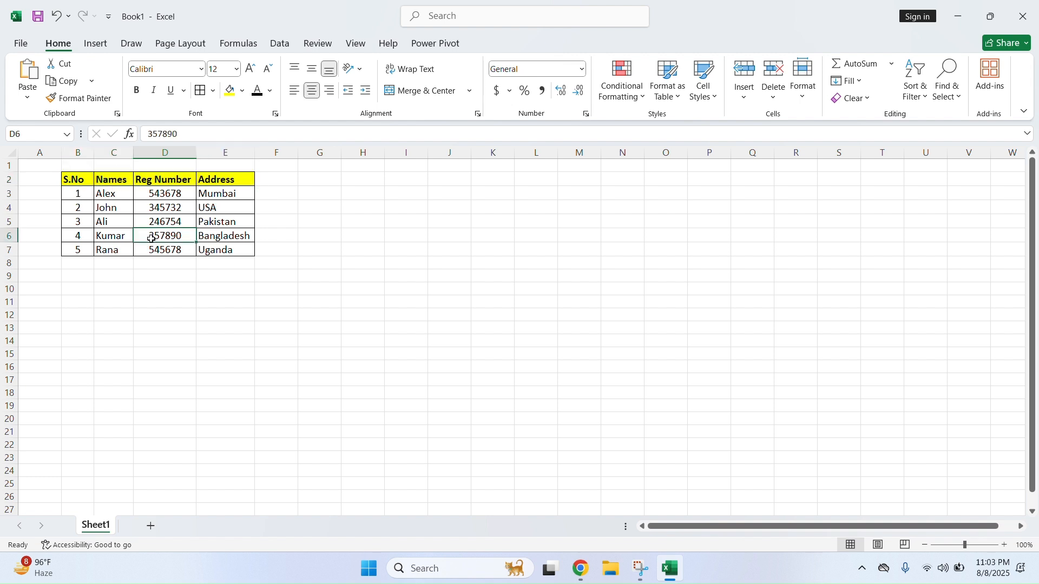
Try indenting the first serial number in B3, then remove the indent
{"action": "left_click", "coordinate": [111, 233]}
{"action": "left_click", "coordinate": [162, 234]}
{"action": "left_click", "coordinate": [81, 195]}
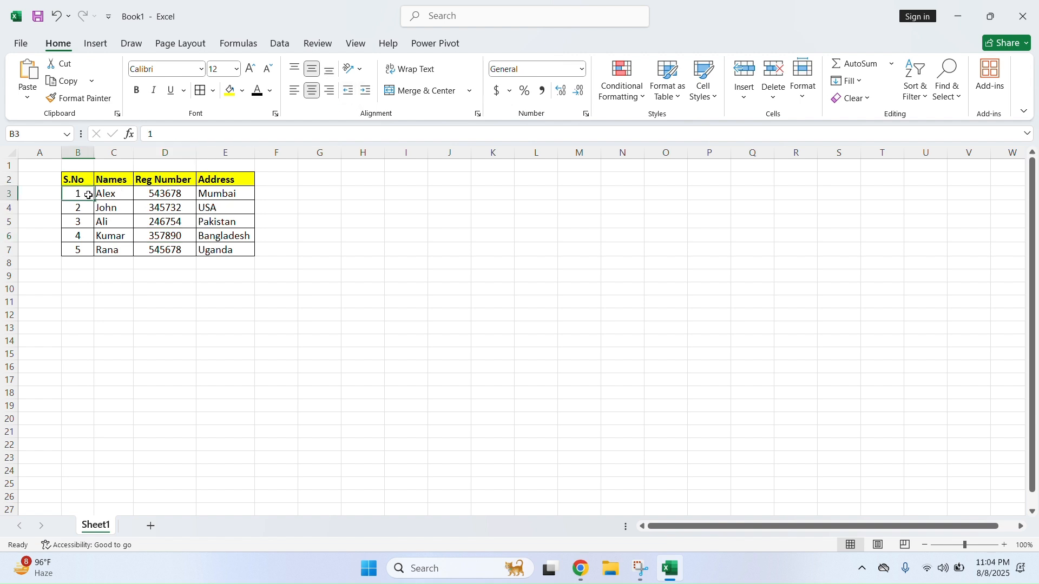
{"action": "left_click", "coordinate": [366, 91]}
{"action": "left_click", "coordinate": [366, 91]}
{"action": "left_click", "coordinate": [366, 91]}
{"action": "left_click", "coordinate": [366, 91]}
{"action": "left_click", "coordinate": [367, 93]}
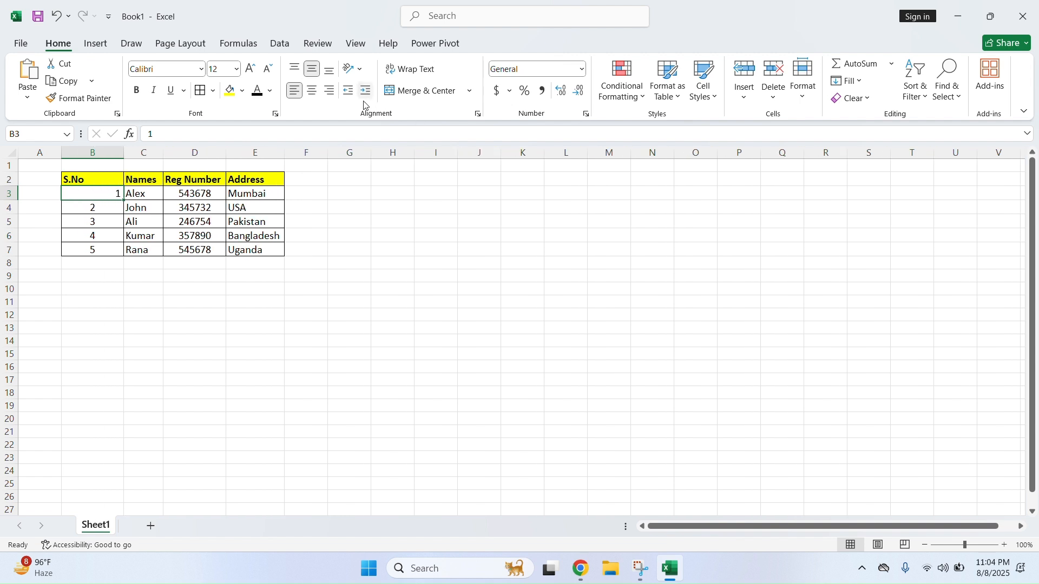
{"action": "left_click", "coordinate": [346, 92]}
{"action": "left_click", "coordinate": [347, 92]}
{"action": "left_click", "coordinate": [347, 92]}
{"action": "left_click", "coordinate": [259, 221]}
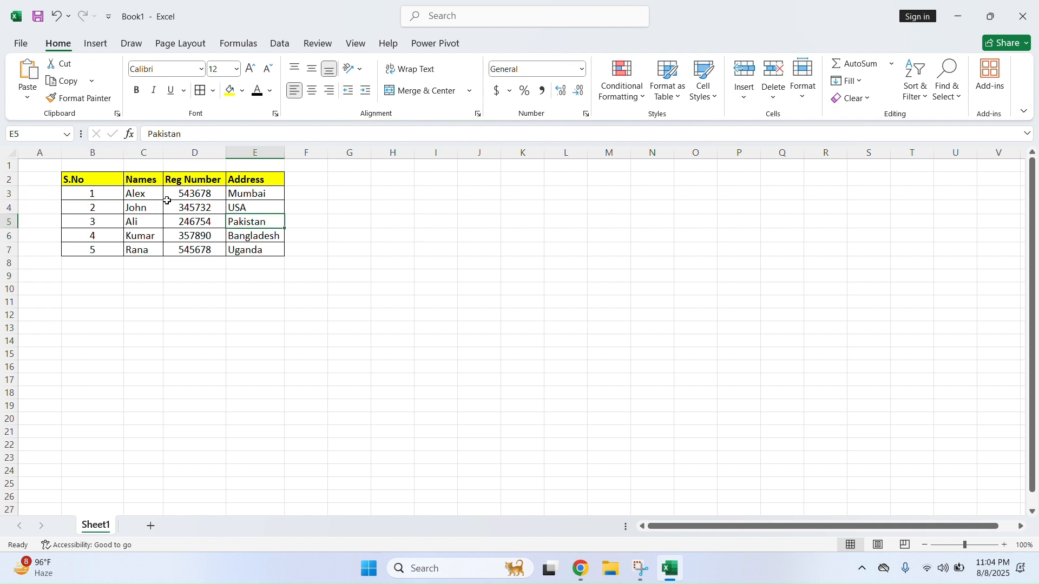
Centre the S.No values 1–5 in B3:B7 after trying indents
{"action": "left_click_drag", "start_coordinate": [92, 195], "coordinate": [92, 250]}
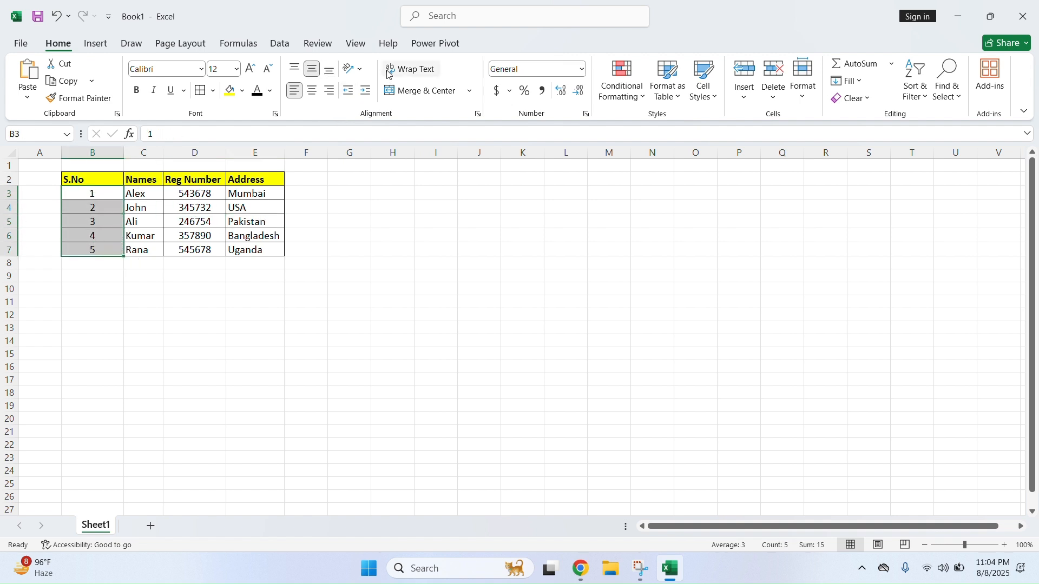
{"action": "left_click", "coordinate": [369, 95]}
{"action": "left_click", "coordinate": [370, 96]}
{"action": "left_click", "coordinate": [370, 96]}
{"action": "left_click", "coordinate": [370, 96]}
{"action": "left_click", "coordinate": [370, 96]}
{"action": "left_click", "coordinate": [370, 96]}
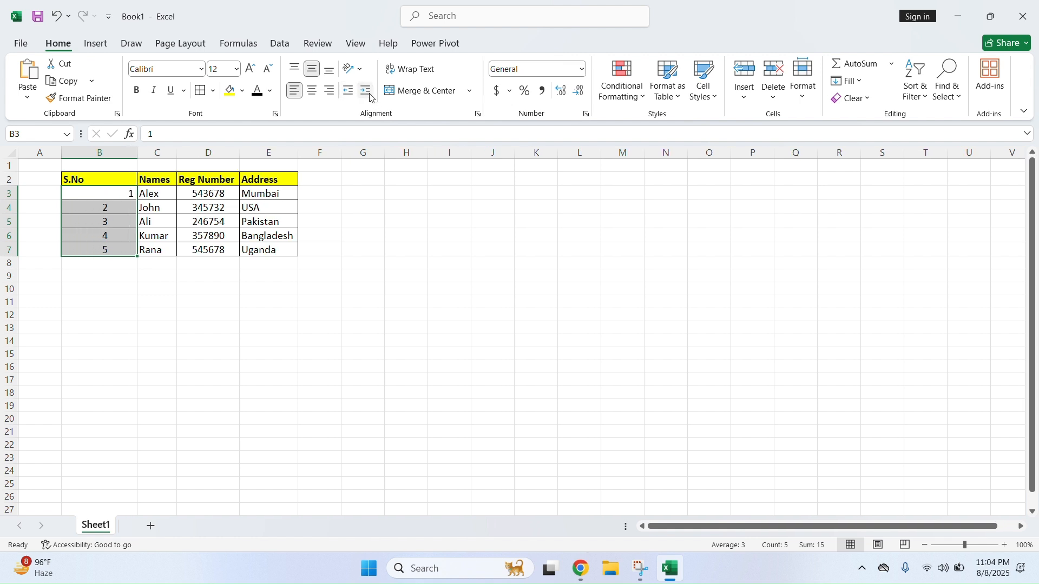
{"action": "left_click", "coordinate": [315, 93]}
{"action": "left_click", "coordinate": [315, 93]}
{"action": "left_click", "coordinate": [312, 91]}
Resize column B, centre the header labels, and narrow the Reg Number column
{"action": "left_click_drag", "start_coordinate": [137, 157], "coordinate": [254, 180]}
{"action": "left_click", "coordinate": [95, 180]}
{"action": "left_click", "coordinate": [313, 91]}
{"action": "left_click", "coordinate": [210, 207]}
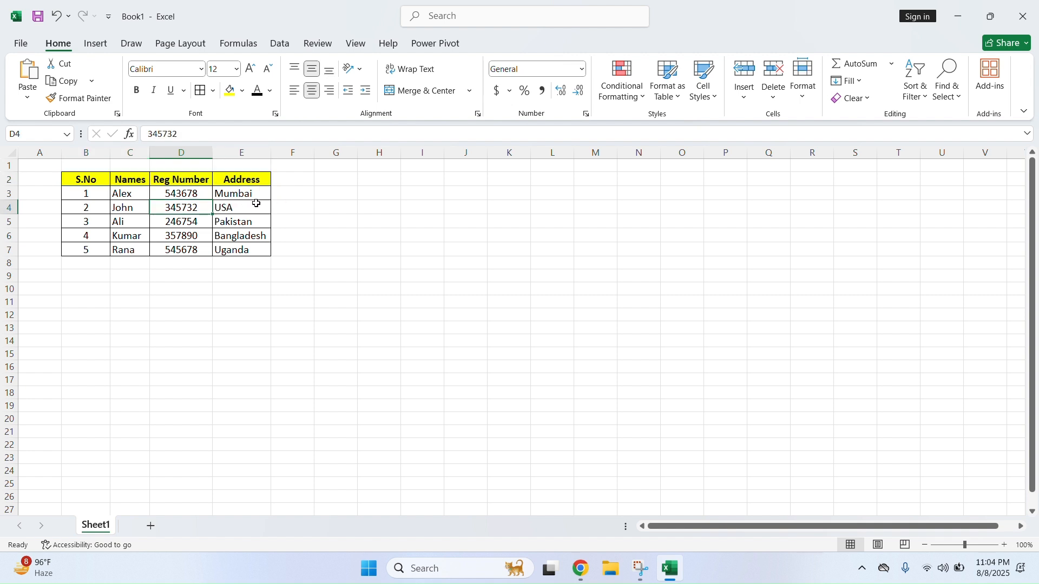
{"action": "left_click", "coordinate": [192, 182]}
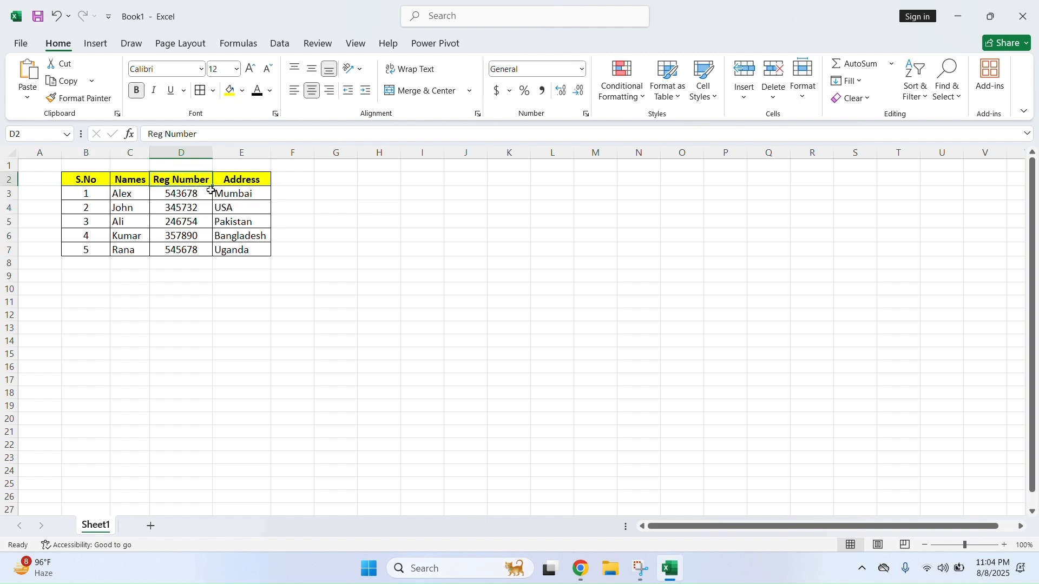
{"action": "left_click_drag", "start_coordinate": [211, 152], "coordinate": [195, 153]}
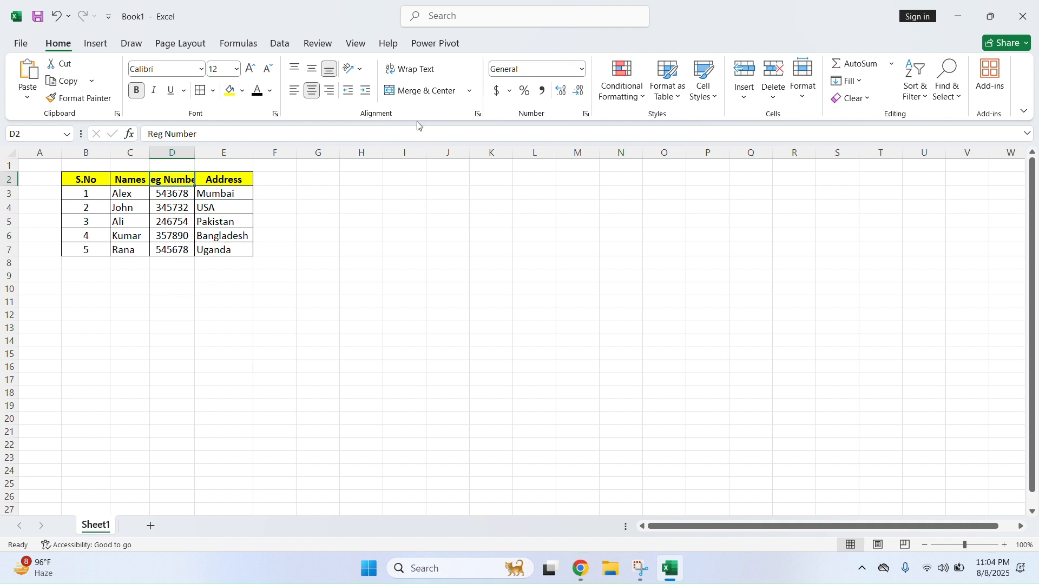
Try wrapping the Reg Number header, then turn Wrap Text off for row 2
{"action": "left_click", "coordinate": [412, 69]}
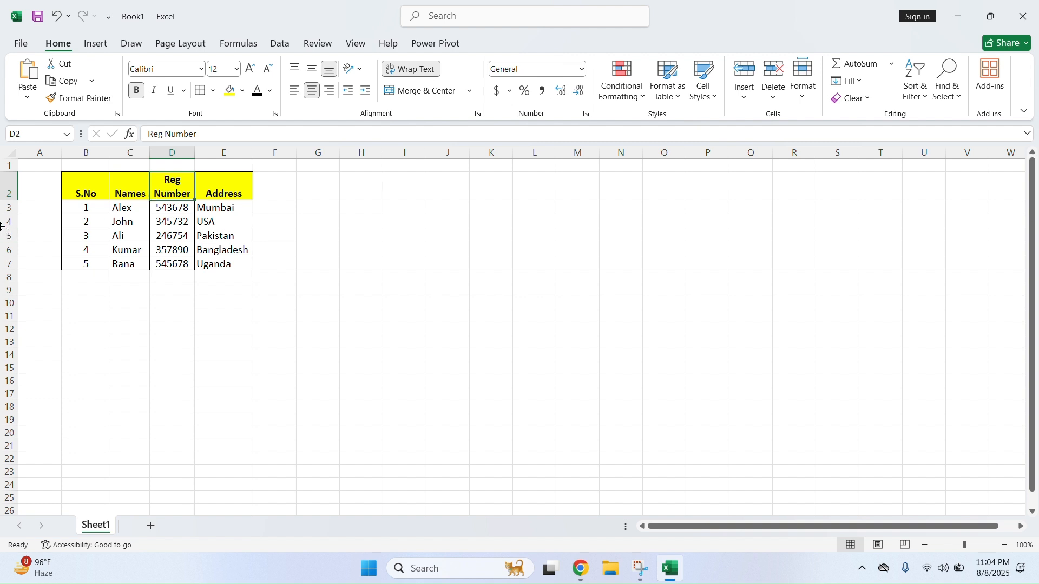
{"action": "left_click_drag", "start_coordinate": [11, 200], "coordinate": [11, 211]}
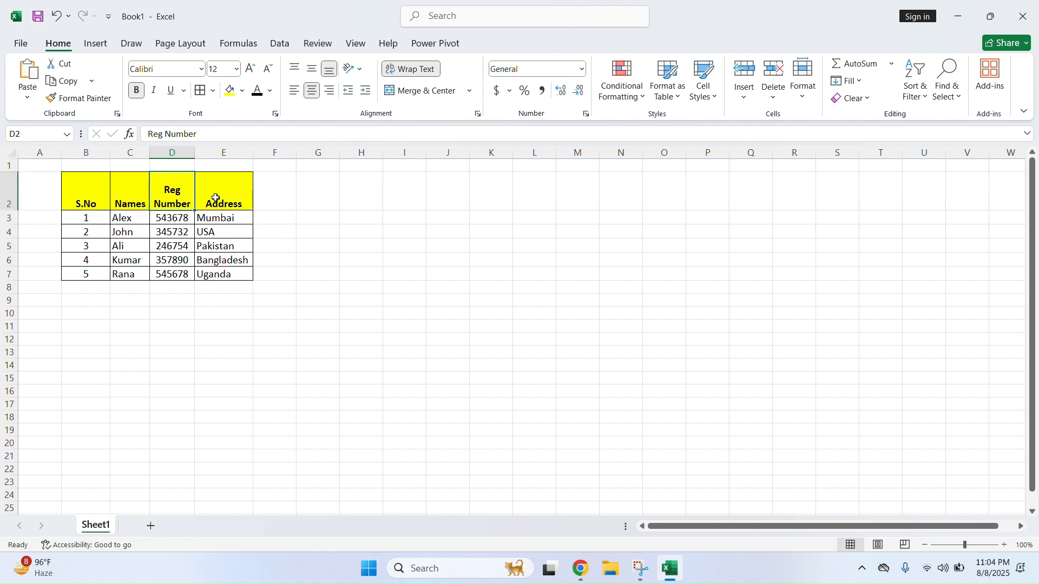
{"action": "key", "text": "alt+h"}
{"action": "key", "text": "w"}
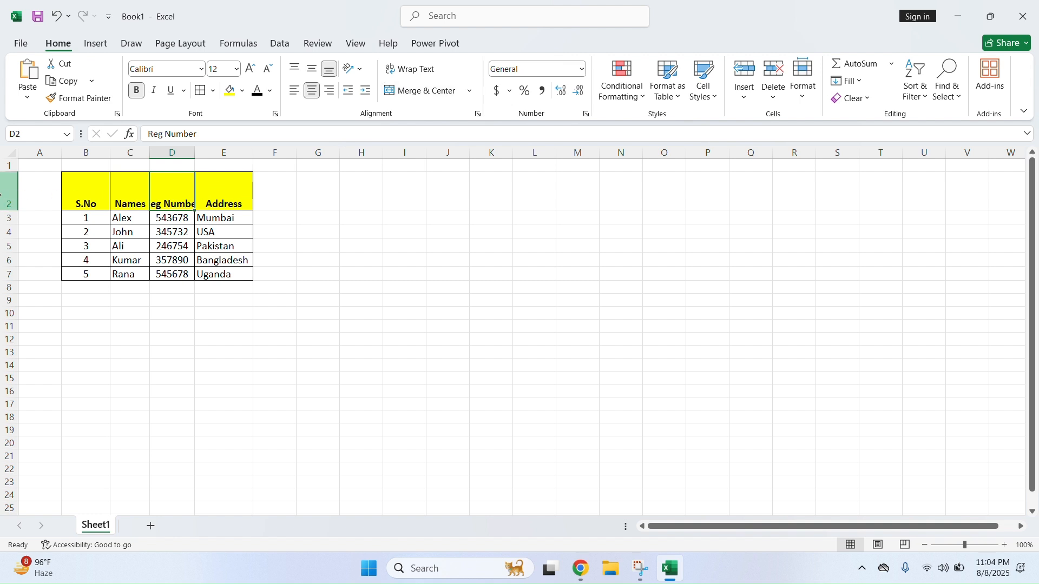
{"action": "left_click", "coordinate": [9, 192]}
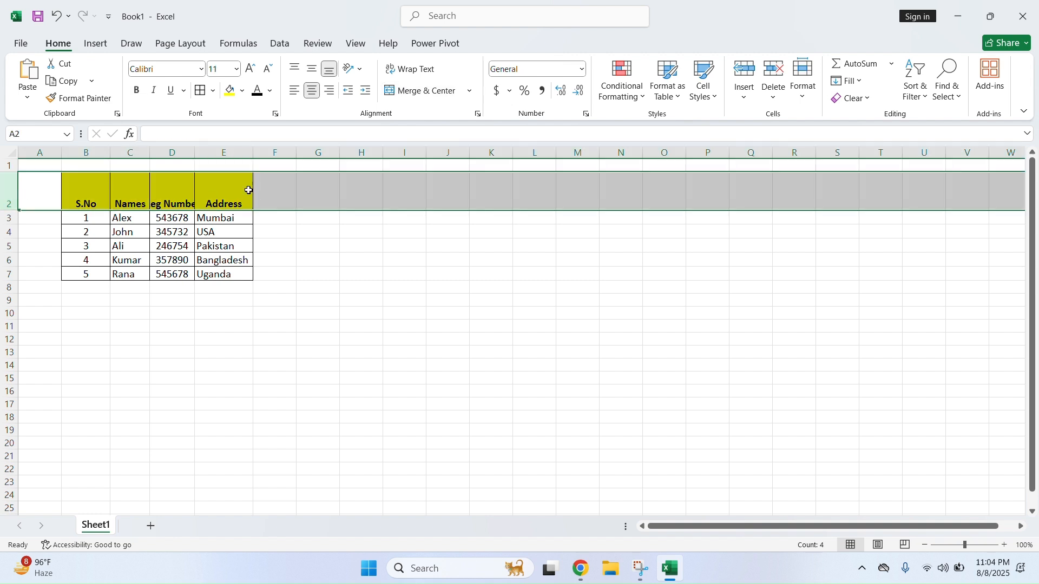
{"action": "left_click", "coordinate": [416, 71]}
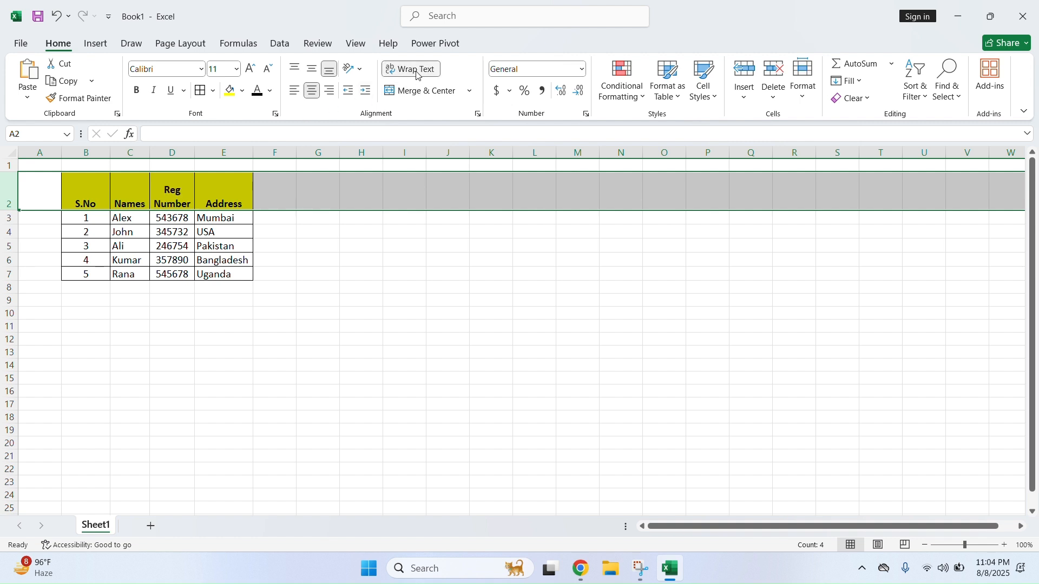
{"action": "left_click", "coordinate": [417, 76]}
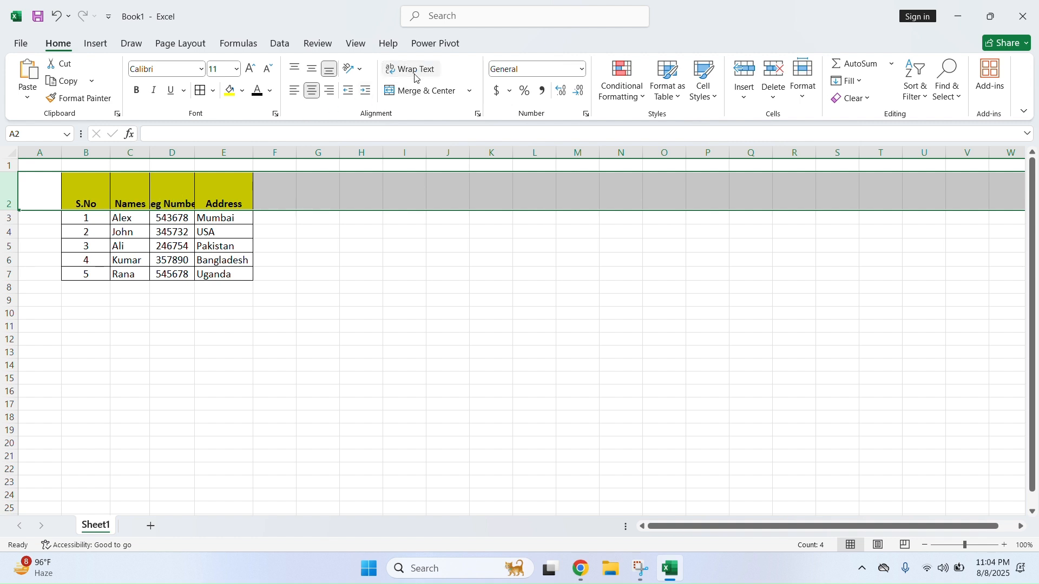
{"action": "left_click", "coordinate": [238, 273]}
Auto-fit columns B through E and row 2 to their contents
{"action": "left_click_drag", "start_coordinate": [82, 190], "coordinate": [123, 187]}
{"action": "left_click_drag", "start_coordinate": [95, 152], "coordinate": [206, 166]}
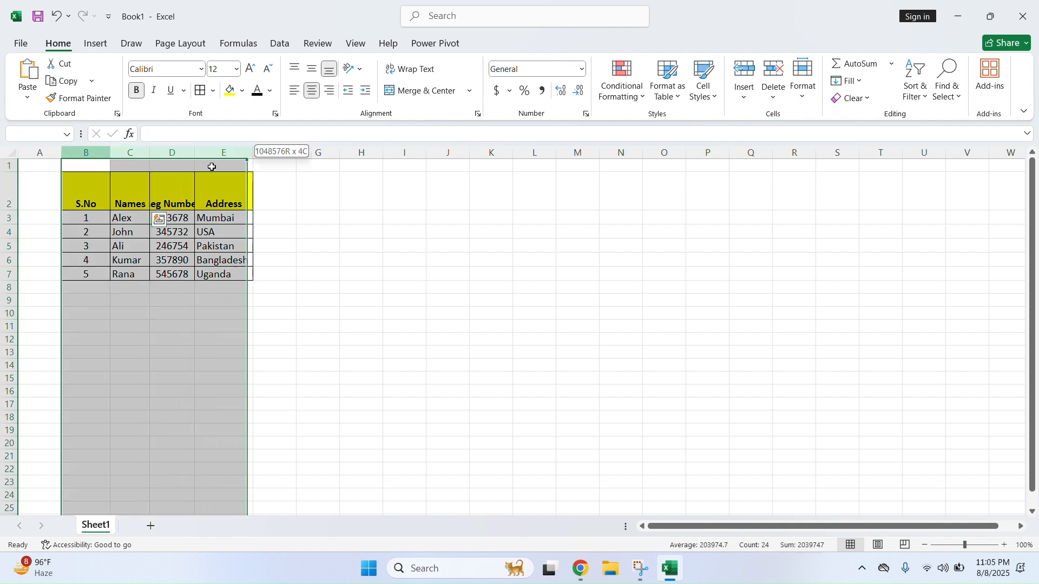
{"action": "double_click", "coordinate": [253, 153]}
{"action": "left_click", "coordinate": [185, 224]}
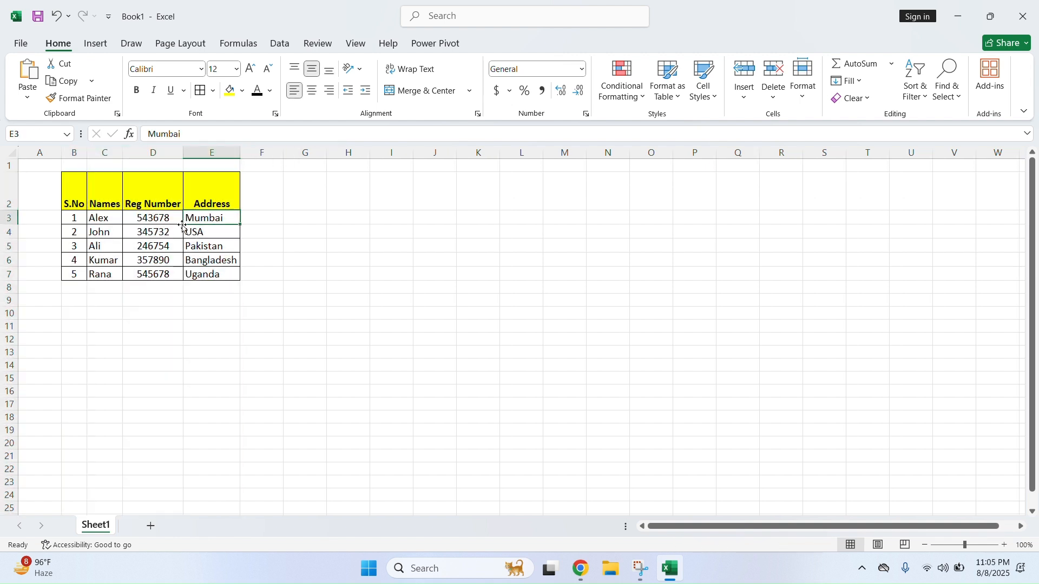
{"action": "double_click", "coordinate": [14, 209]}
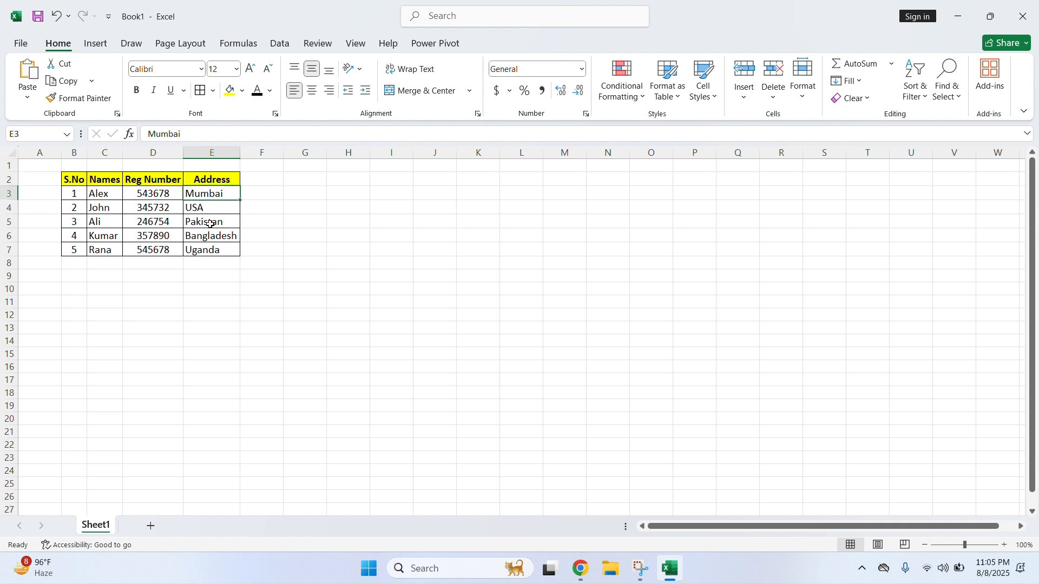
{"action": "left_click", "coordinate": [303, 222]}
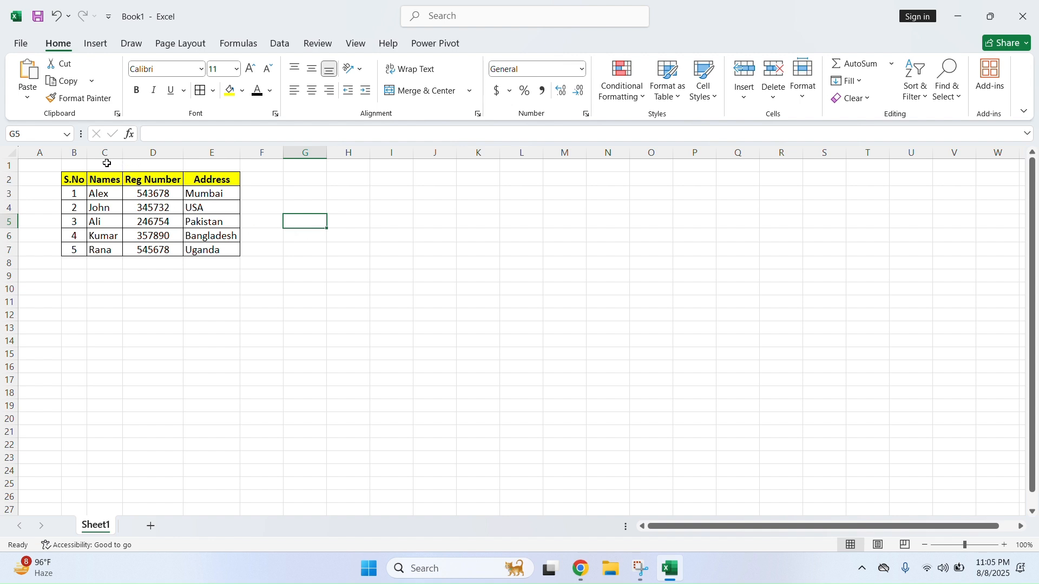
{"action": "left_click", "coordinate": [107, 163]}
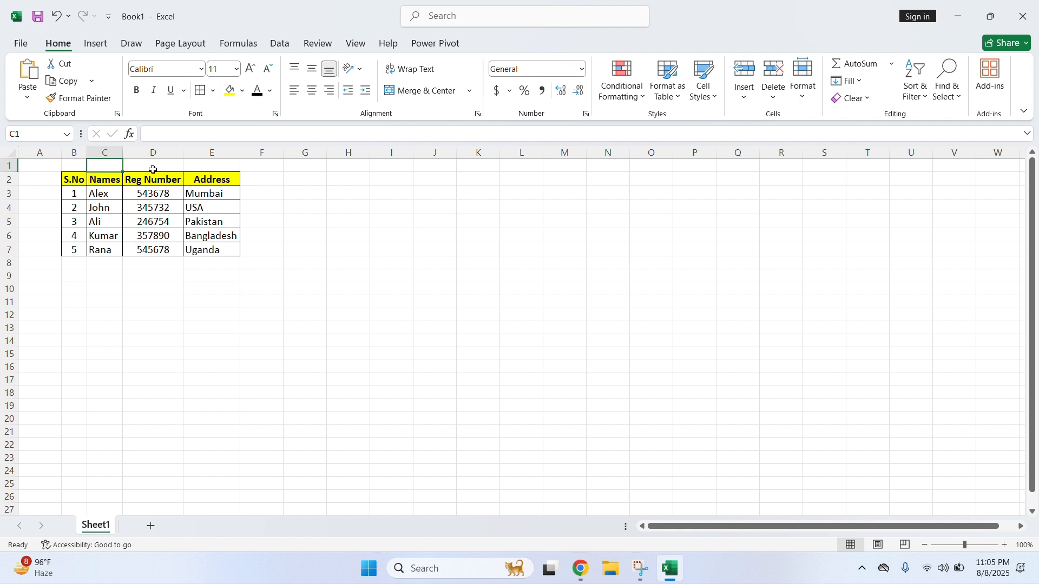
Enter 'Engineers Record' in C1, then select B1:E1 above the table
{"action": "type", "text": "D"}
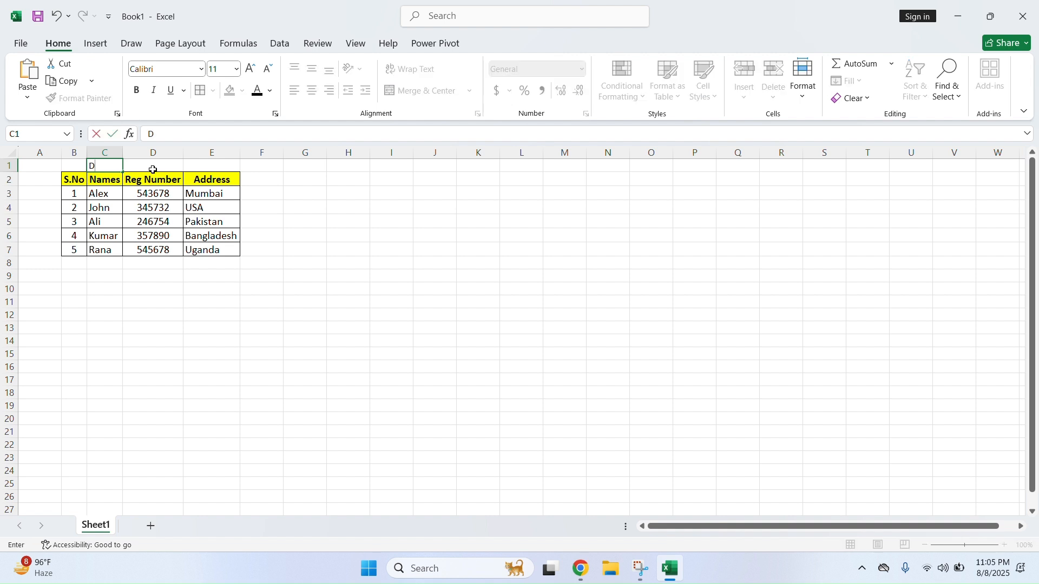
{"action": "key", "text": "BackSpace"}
{"action": "type", "text": "Engineerd"}
{"action": "type", "text": " Record"}
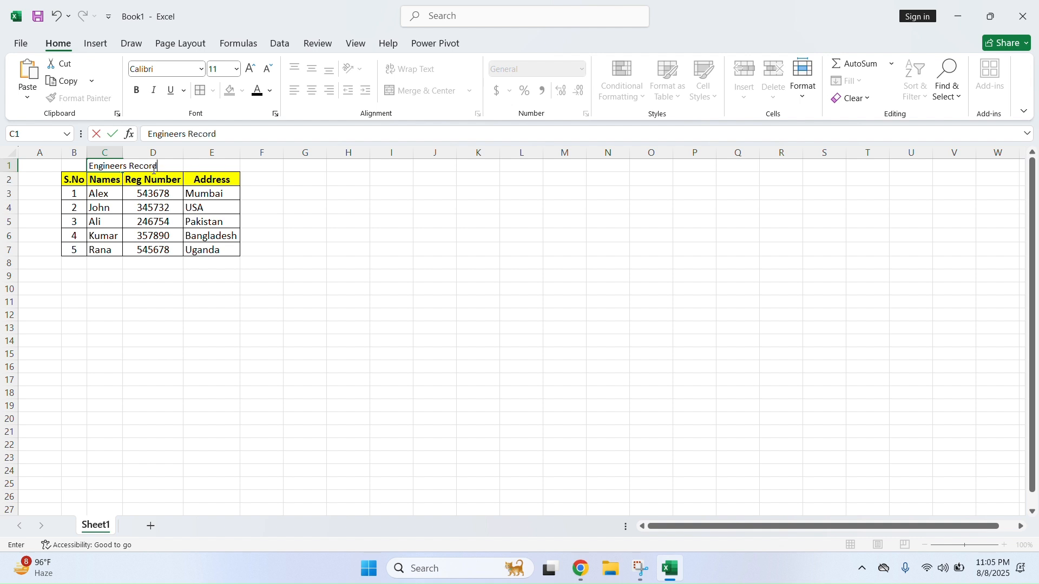
{"action": "key", "text": "Return"}
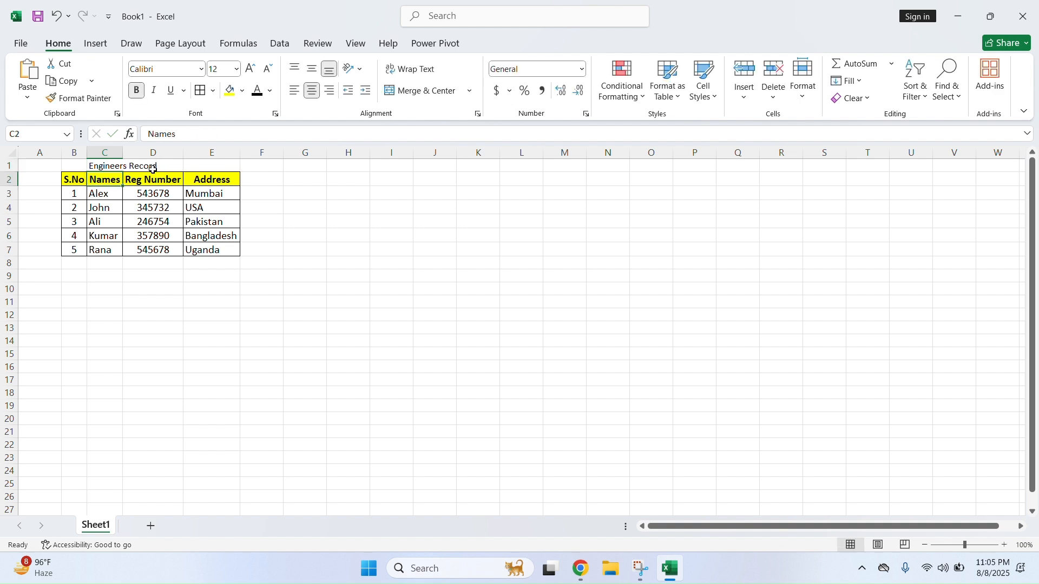
{"action": "left_click", "coordinate": [204, 290]}
{"action": "left_click", "coordinate": [119, 168]}
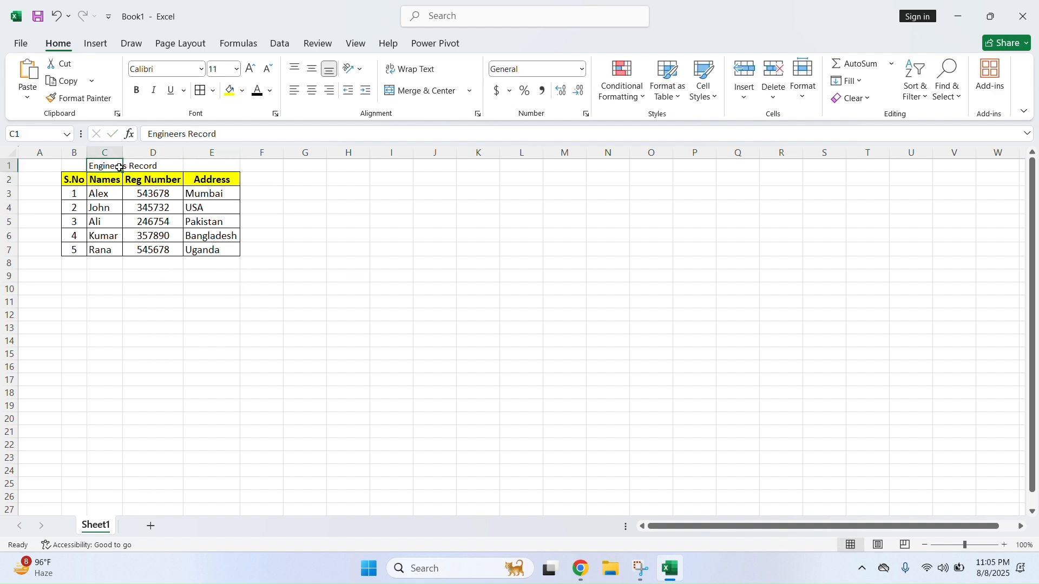
{"action": "left_click", "coordinate": [174, 164]}
{"action": "left_click", "coordinate": [208, 167]}
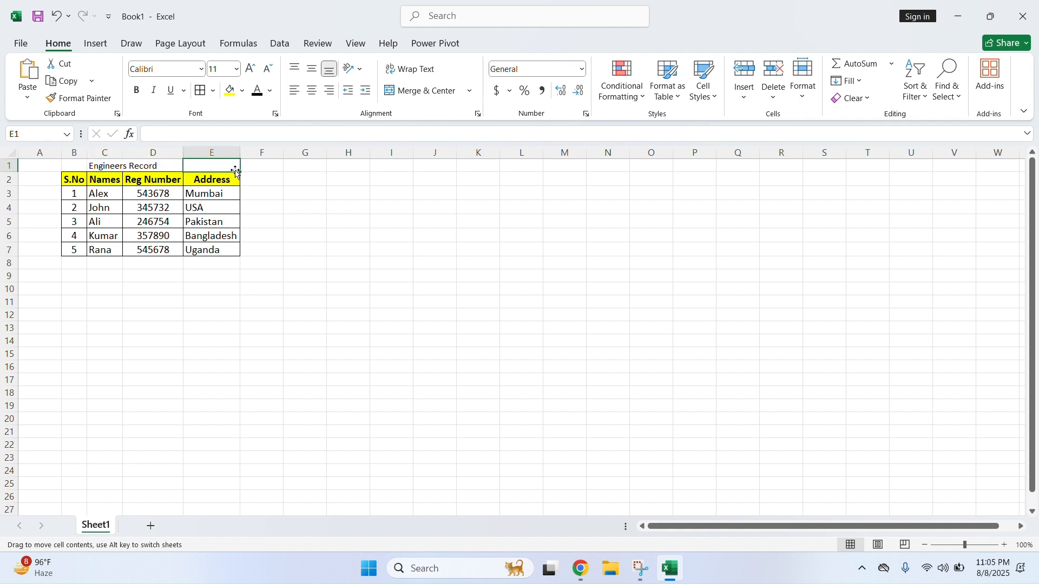
{"action": "left_click", "coordinate": [163, 164]}
{"action": "left_click", "coordinate": [116, 168]}
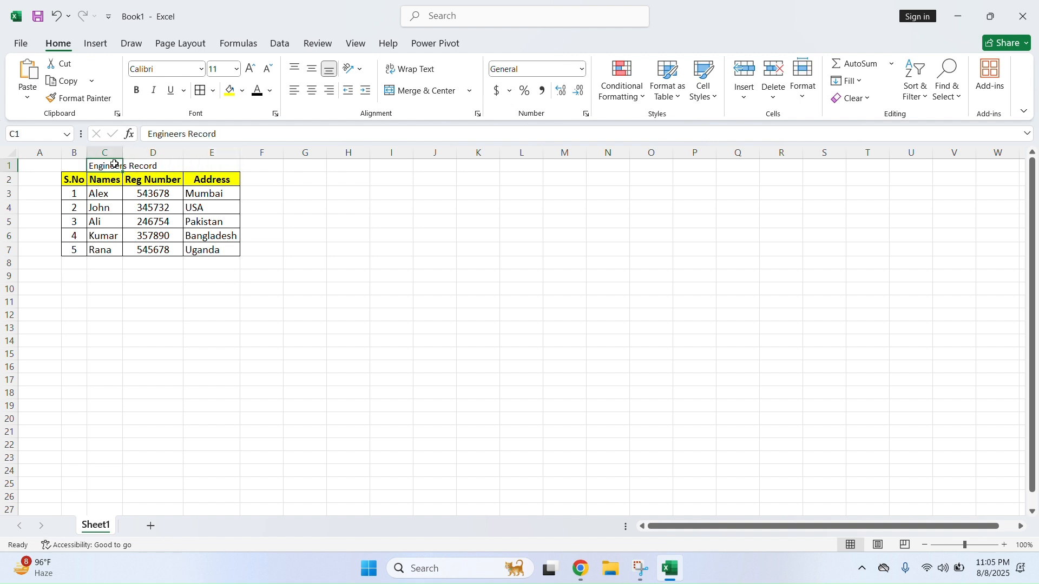
{"action": "left_click_drag", "start_coordinate": [74, 165], "coordinate": [189, 165]}
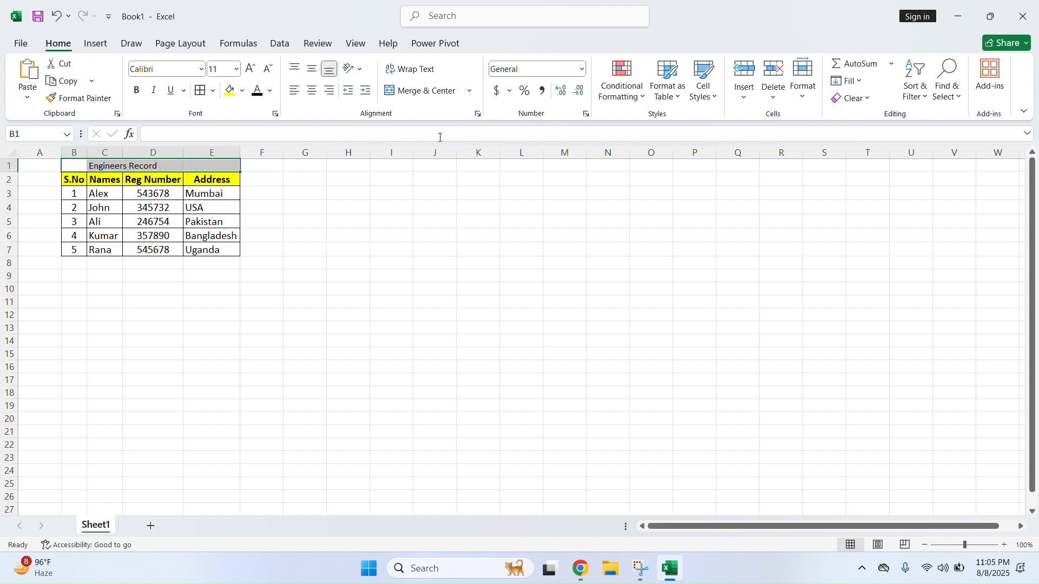
Merge and centre the title across B1:E1, heighten row 1, and middle-align it
{"action": "left_click", "coordinate": [471, 92]}
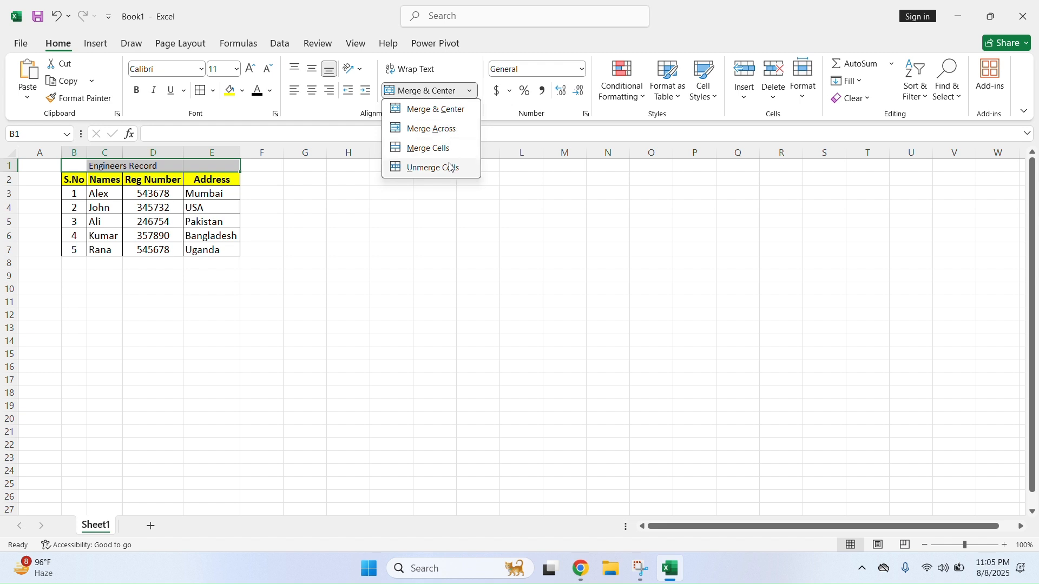
{"action": "left_click", "coordinate": [430, 113]}
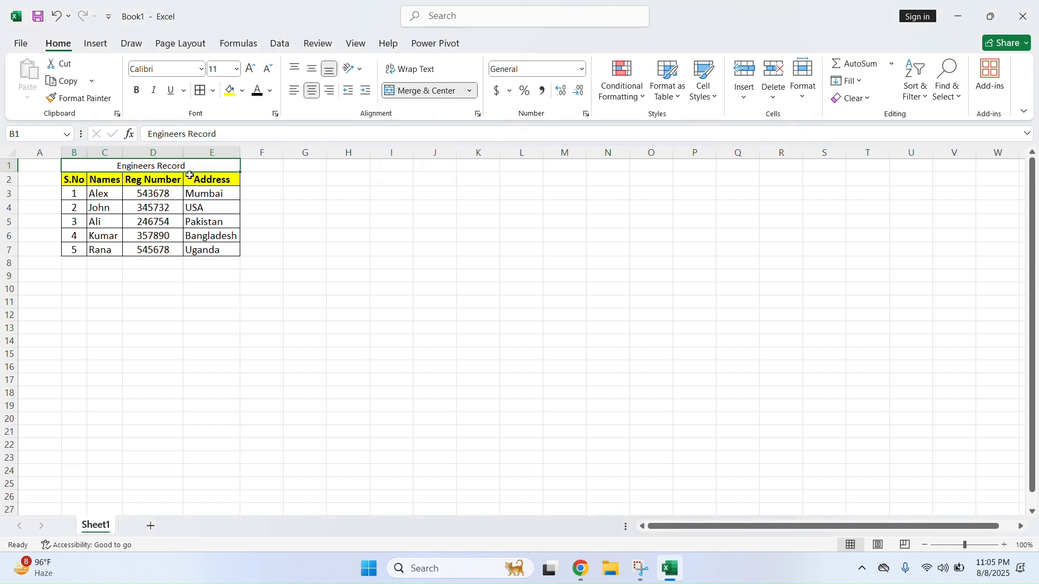
{"action": "left_click", "coordinate": [261, 234]}
{"action": "left_click_drag", "start_coordinate": [12, 173], "coordinate": [13, 202]}
{"action": "left_click", "coordinate": [164, 190]}
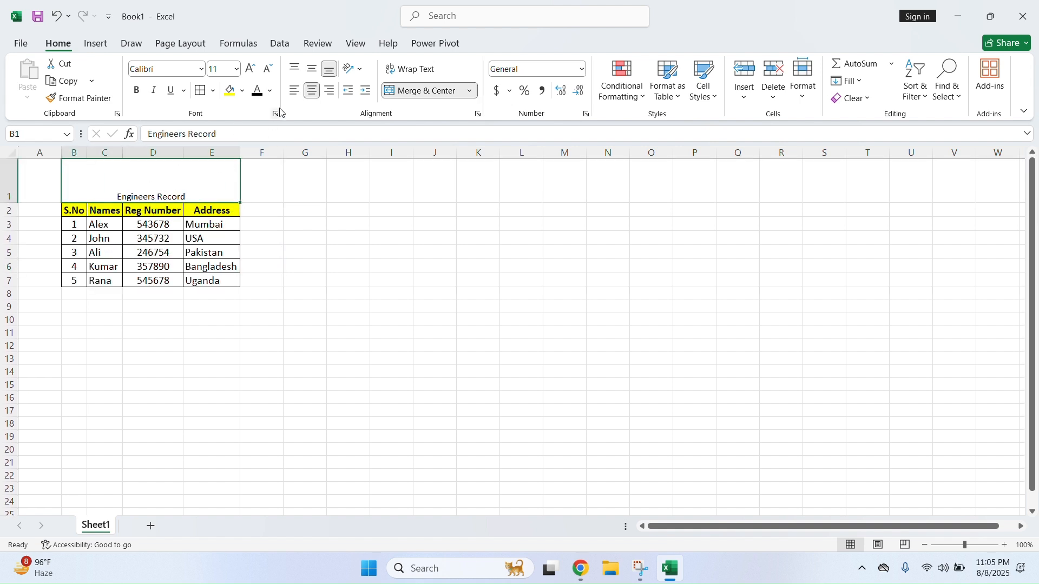
{"action": "left_click", "coordinate": [311, 74]}
Make the title bold at font size 16
{"action": "left_click", "coordinate": [349, 252]}
{"action": "left_click", "coordinate": [235, 181]}
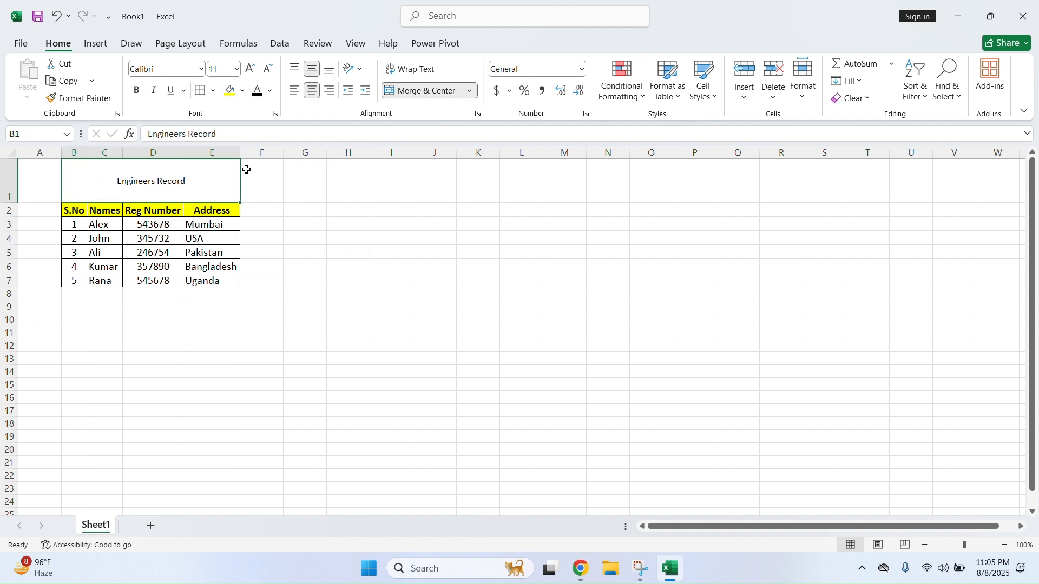
{"action": "left_click", "coordinate": [137, 90]}
{"action": "left_click", "coordinate": [250, 69]}
{"action": "left_click", "coordinate": [250, 68]}
{"action": "left_click", "coordinate": [250, 69]}
{"action": "left_click", "coordinate": [254, 264]}
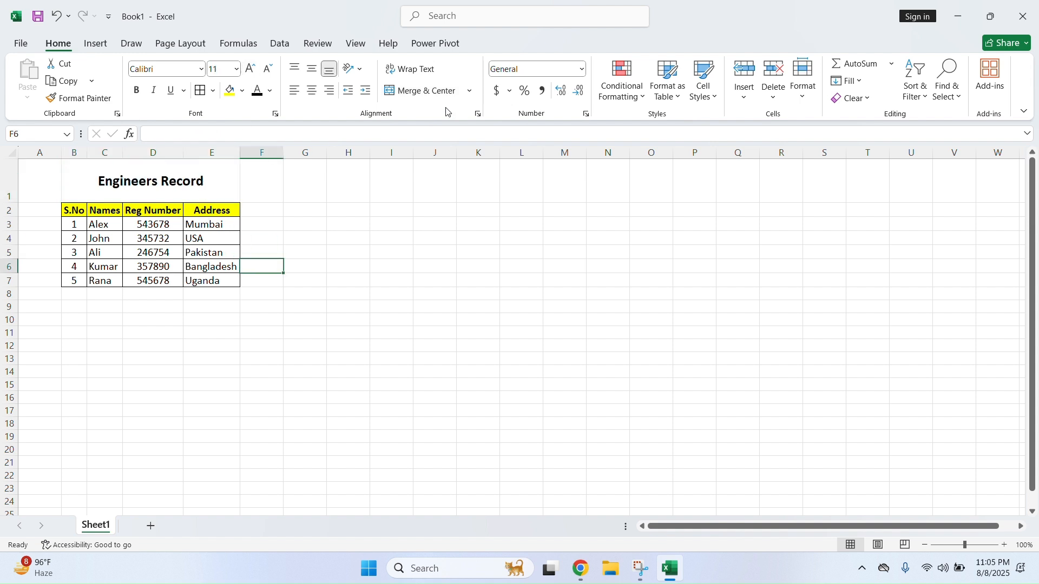
{"action": "left_click", "coordinate": [469, 91]}
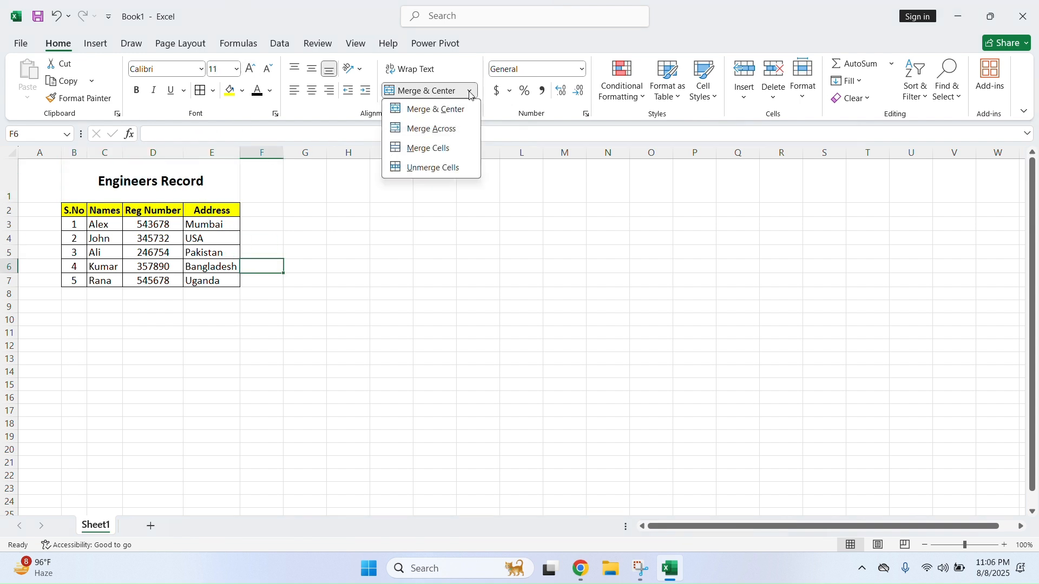
Merge cells F1 through J1 into one cell
{"action": "left_click", "coordinate": [449, 131]}
{"action": "left_click", "coordinate": [210, 186]}
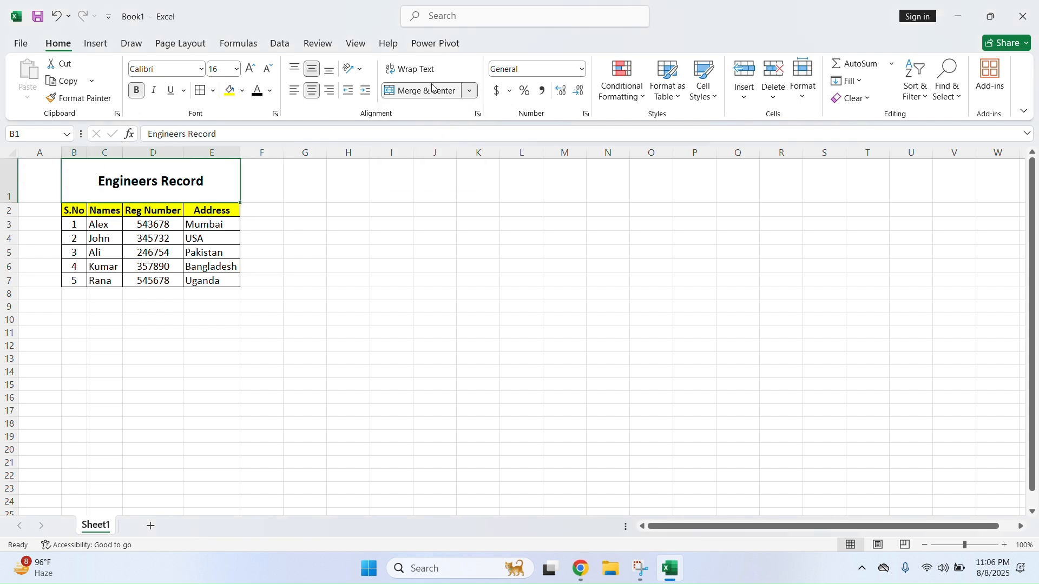
{"action": "left_click", "coordinate": [471, 92]}
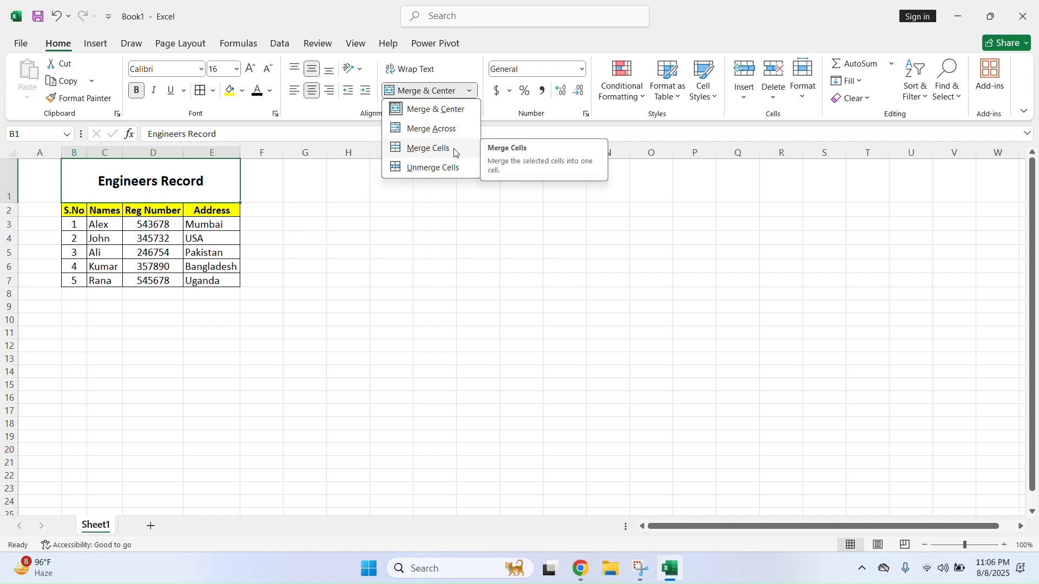
{"action": "left_click", "coordinate": [266, 188]}
{"action": "left_click_drag", "start_coordinate": [267, 188], "coordinate": [436, 189]}
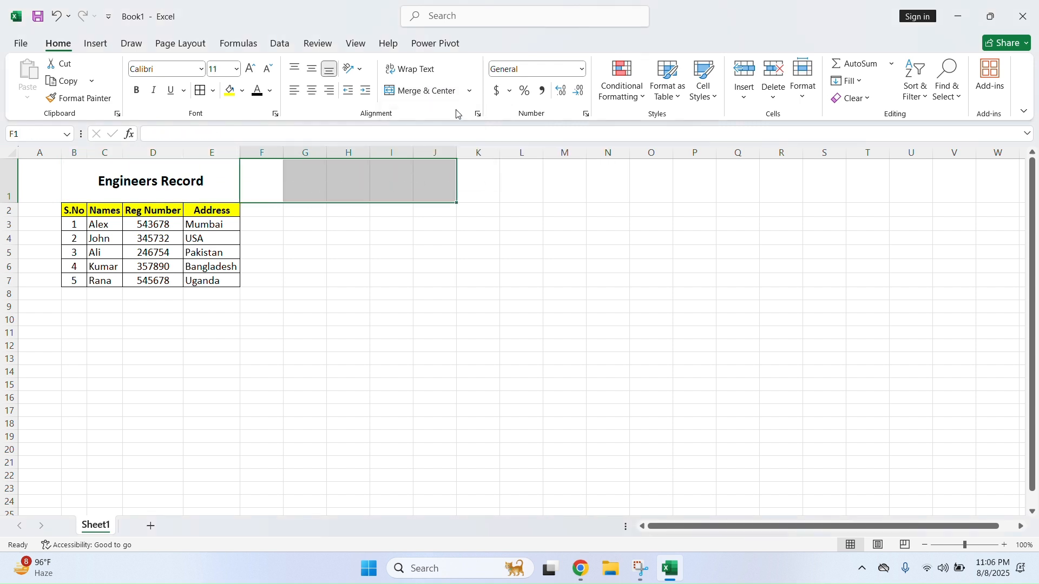
{"action": "left_click", "coordinate": [471, 92]}
{"action": "left_click", "coordinate": [428, 148]}
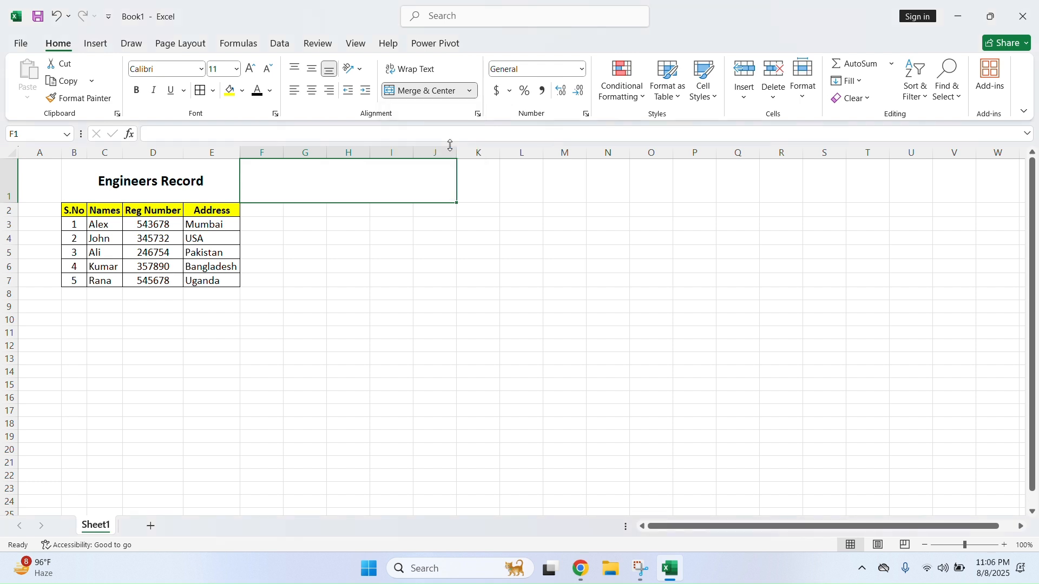
Extend the selection to F1:M1 and merge and centre it
{"action": "left_click", "coordinate": [400, 240]}
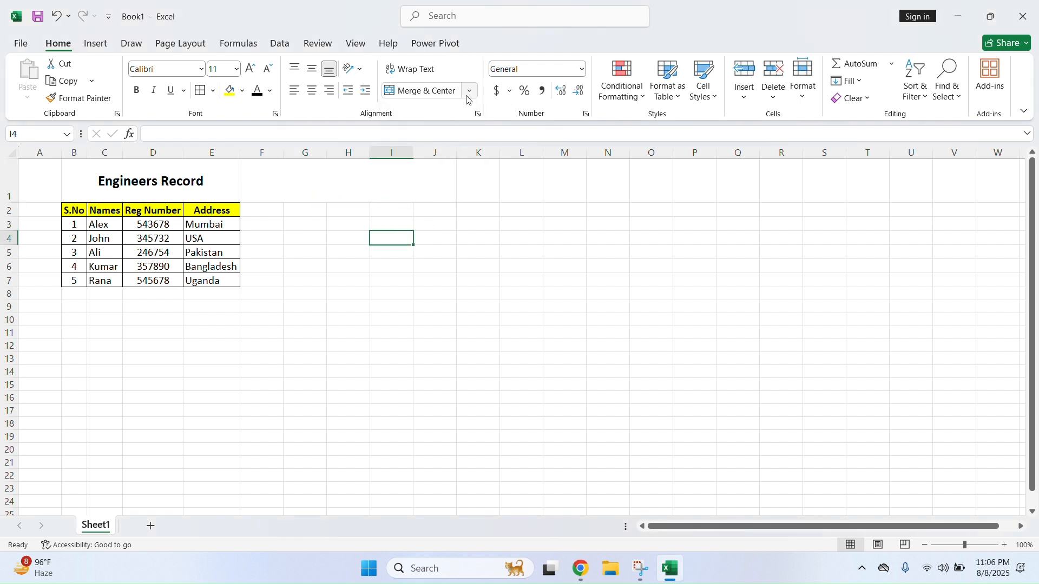
{"action": "left_click", "coordinate": [396, 186]}
{"action": "left_click_drag", "start_coordinate": [445, 188], "coordinate": [548, 189]}
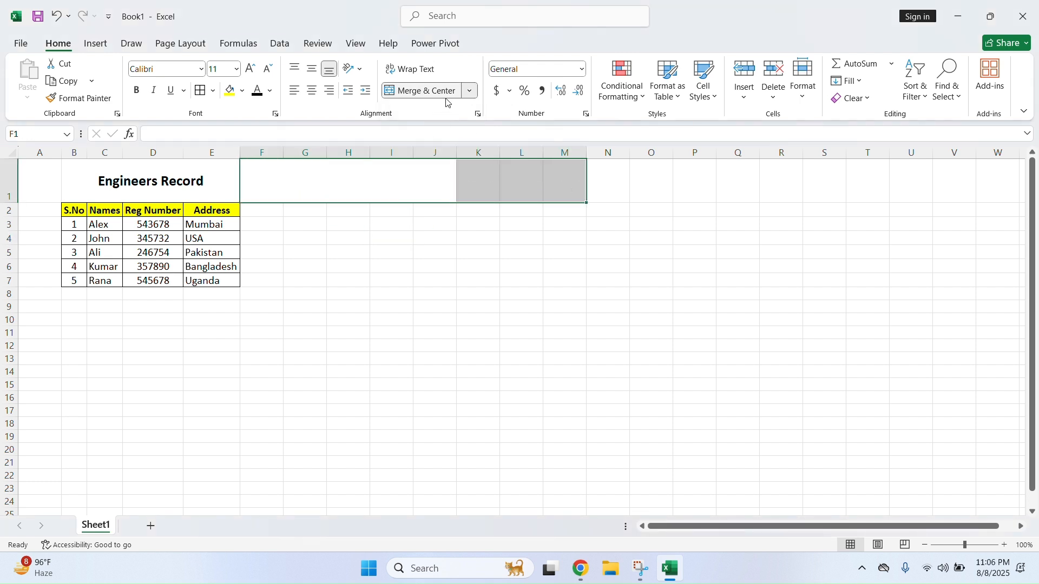
{"action": "left_click", "coordinate": [475, 92]}
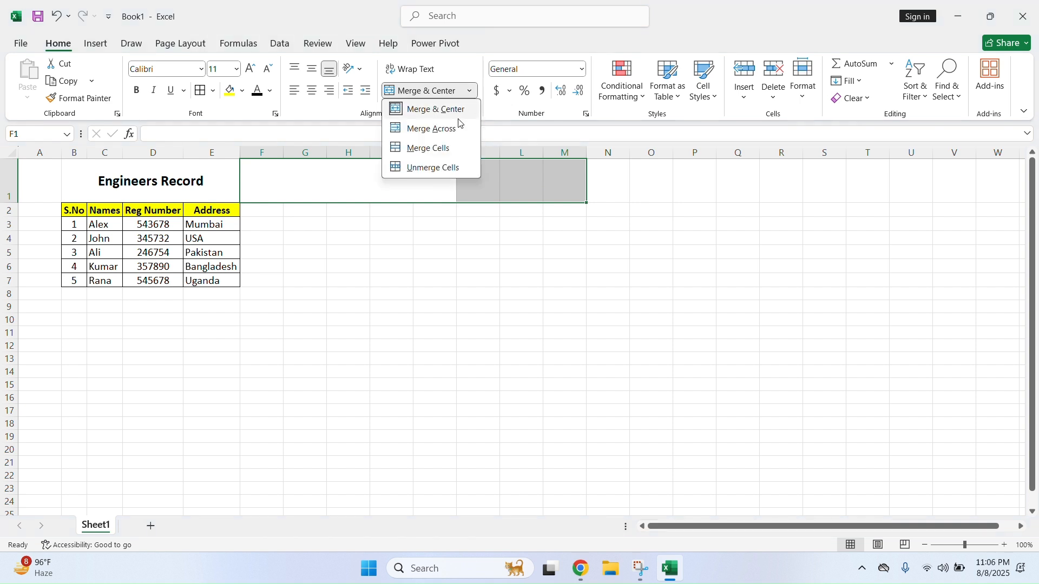
{"action": "left_click", "coordinate": [457, 108]}
{"action": "left_click", "coordinate": [491, 275]}
Unmerge the title row cells from B1 to M1
{"action": "left_click_drag", "start_coordinate": [555, 168], "coordinate": [207, 182]}
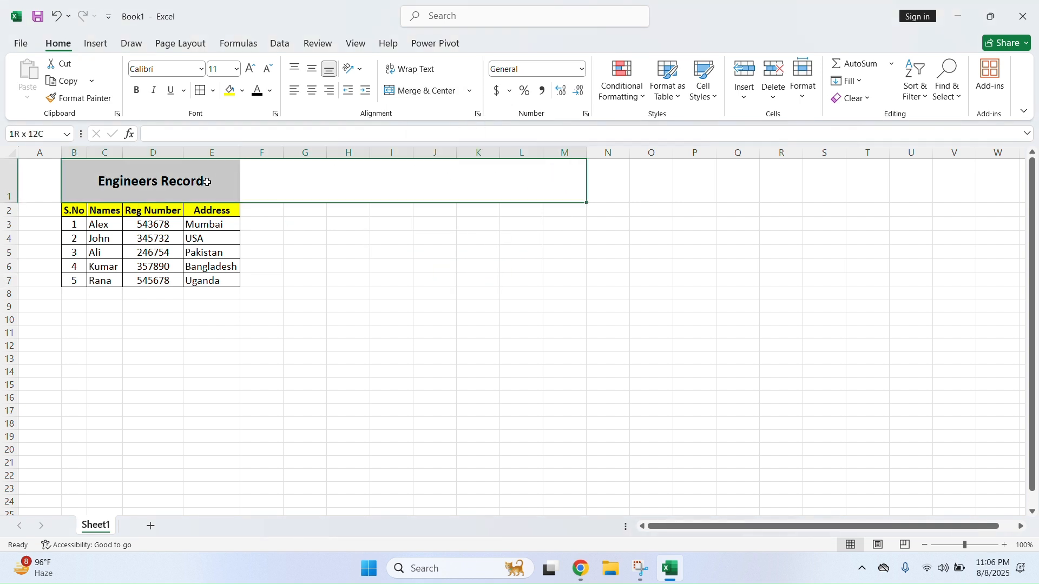
{"action": "left_click", "coordinate": [473, 91]}
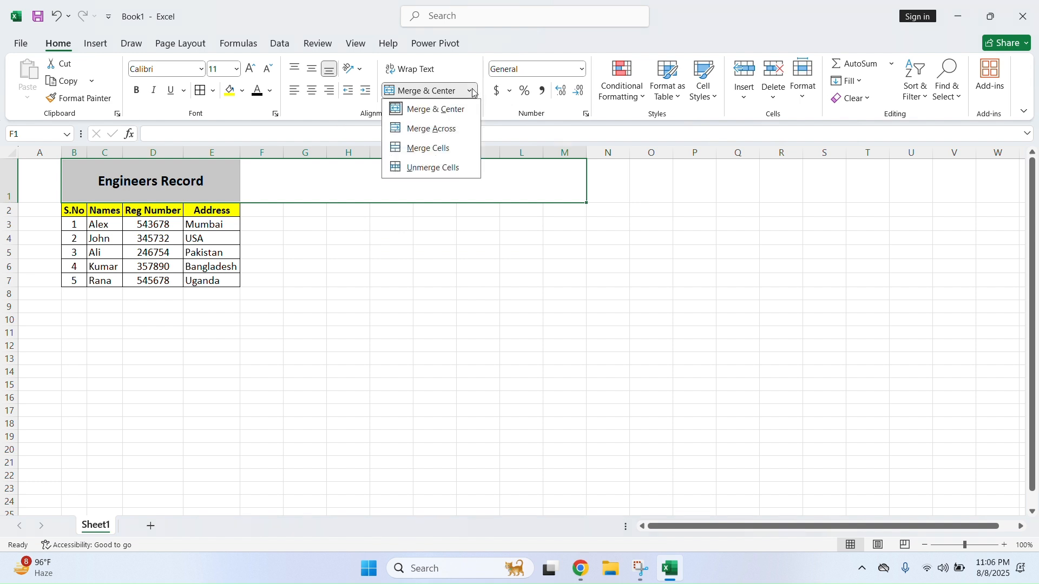
{"action": "left_click", "coordinate": [450, 168]}
{"action": "left_click", "coordinate": [385, 244]}
Merge and centre B1:E1 so Engineers Record sits over columns B–E
{"action": "left_click", "coordinate": [80, 193]}
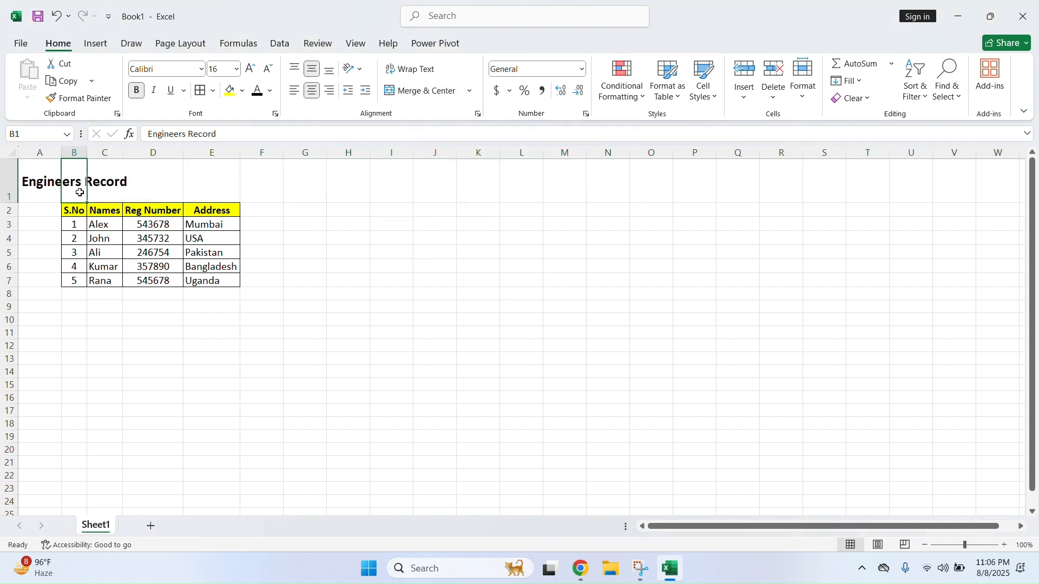
{"action": "left_click", "coordinate": [51, 187]}
{"action": "left_click", "coordinate": [100, 192]}
{"action": "left_click", "coordinate": [169, 184]}
{"action": "left_click", "coordinate": [270, 183]}
{"action": "left_click", "coordinate": [347, 183]}
{"action": "left_click", "coordinate": [529, 182]}
{"action": "left_click", "coordinate": [606, 182]}
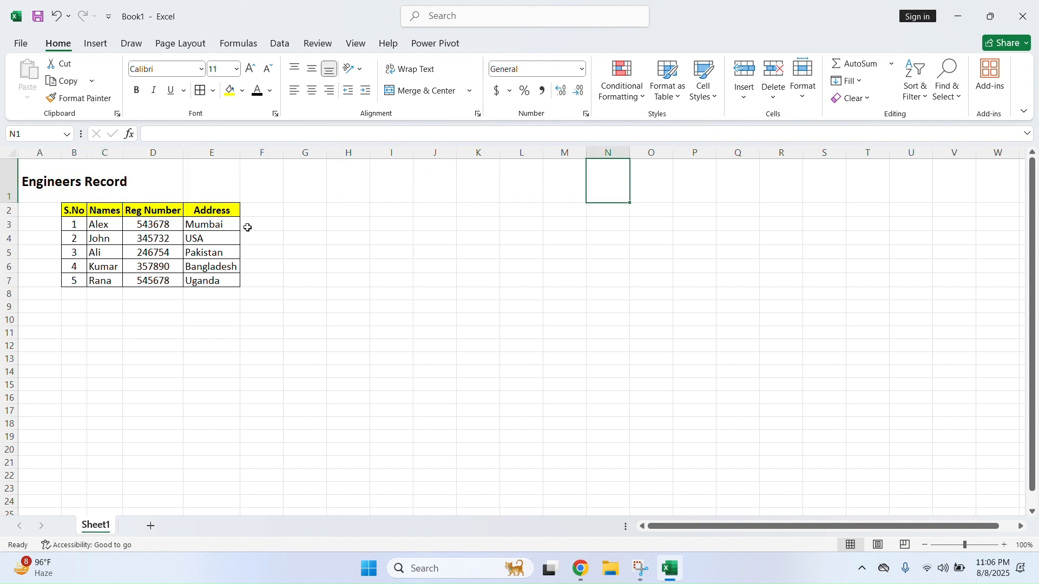
{"action": "left_click", "coordinate": [78, 182]}
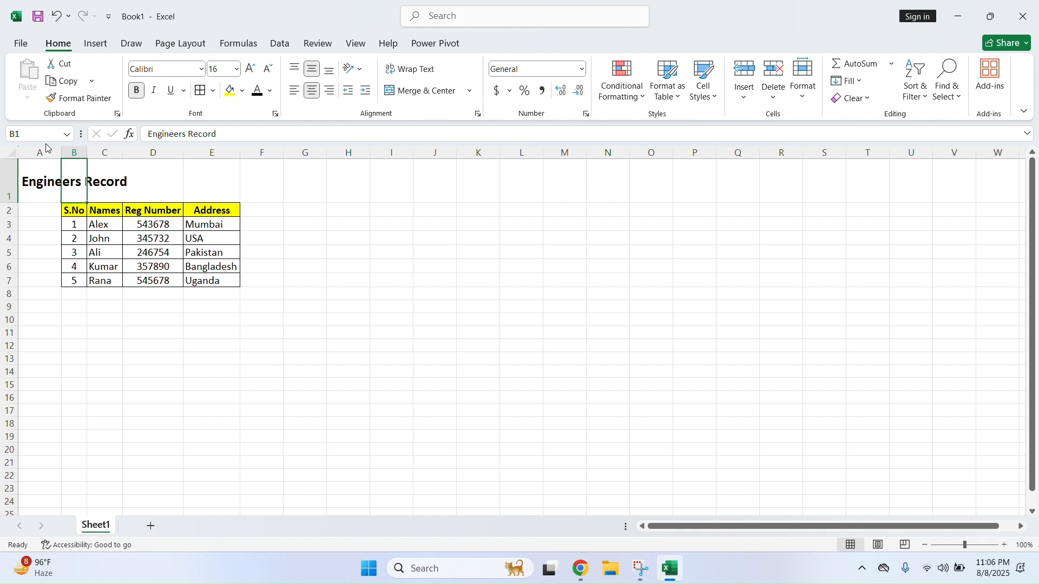
{"action": "left_click_drag", "start_coordinate": [76, 184], "coordinate": [236, 167]}
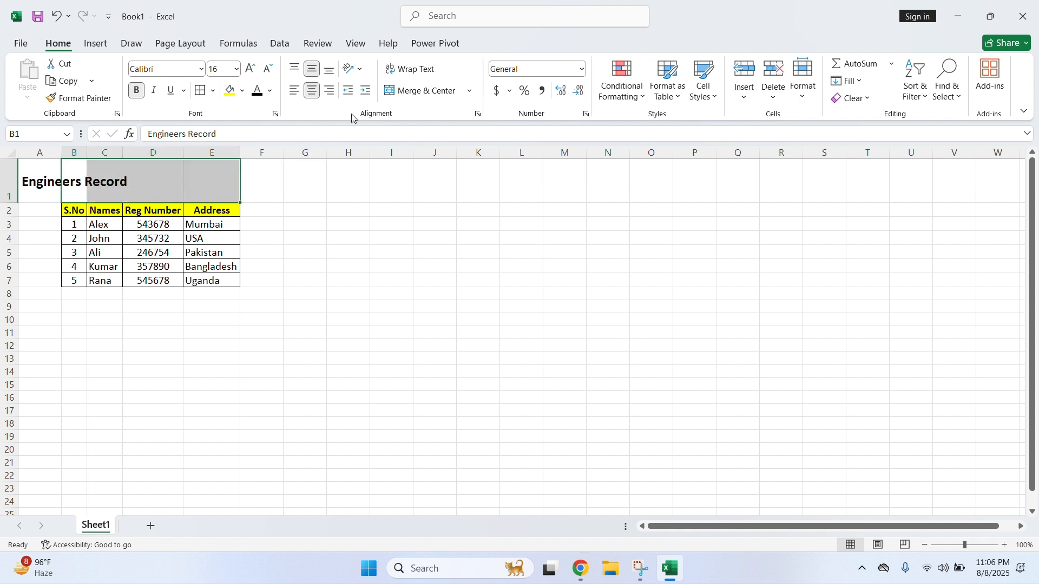
{"action": "left_click", "coordinate": [413, 89]}
{"action": "left_click", "coordinate": [359, 212]}
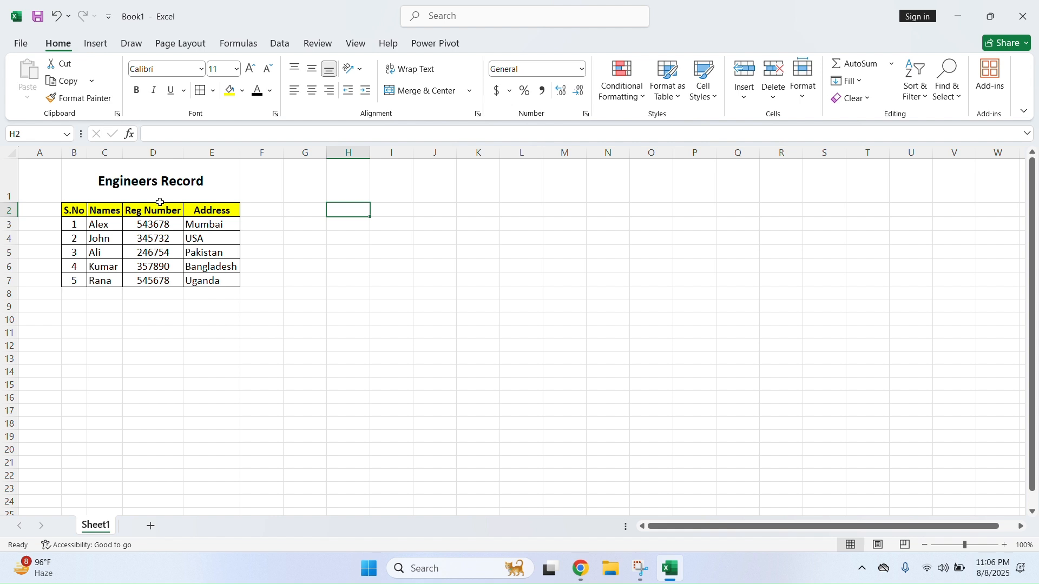
Add the 'Salaries' header in cell F2
{"action": "left_click", "coordinate": [269, 237]}
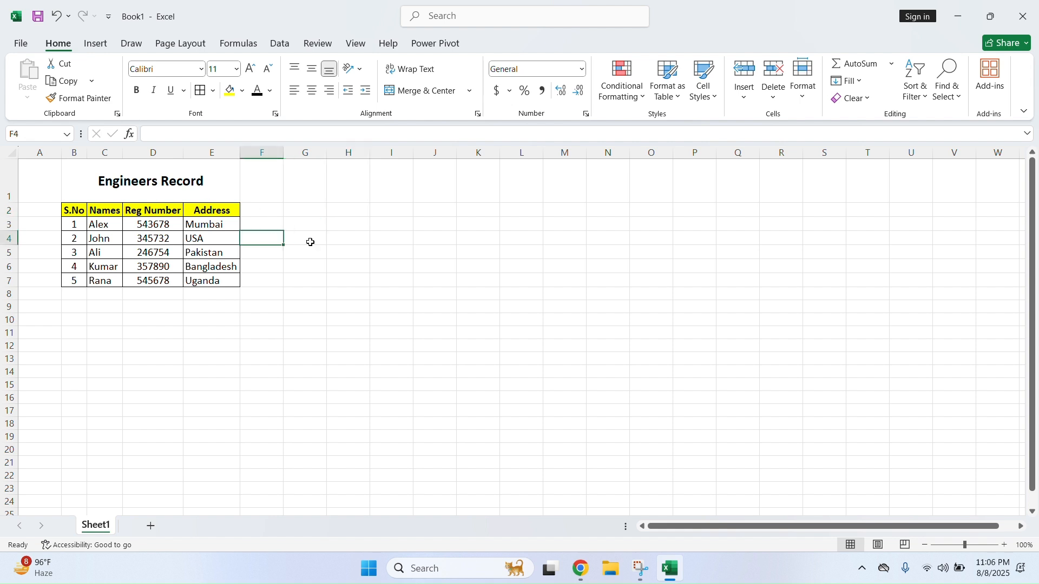
{"action": "left_click", "coordinate": [385, 235]}
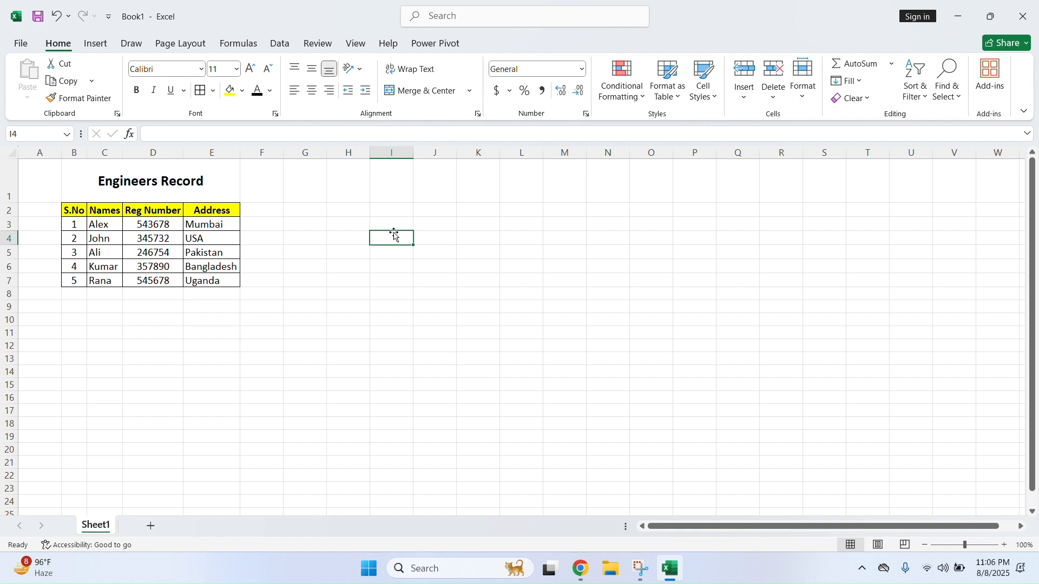
{"action": "left_click", "coordinate": [443, 214]}
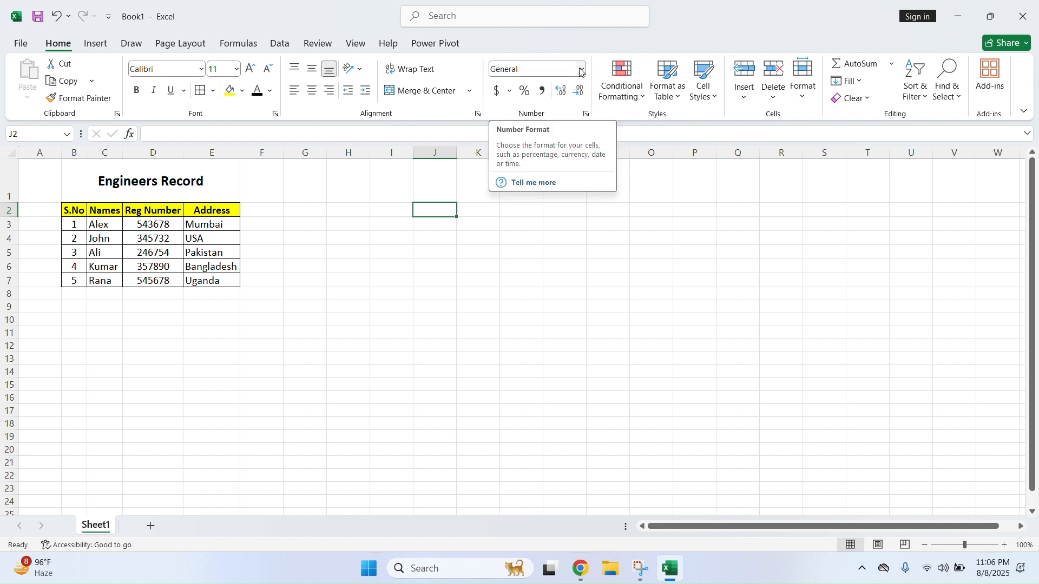
{"action": "left_click", "coordinate": [258, 210]}
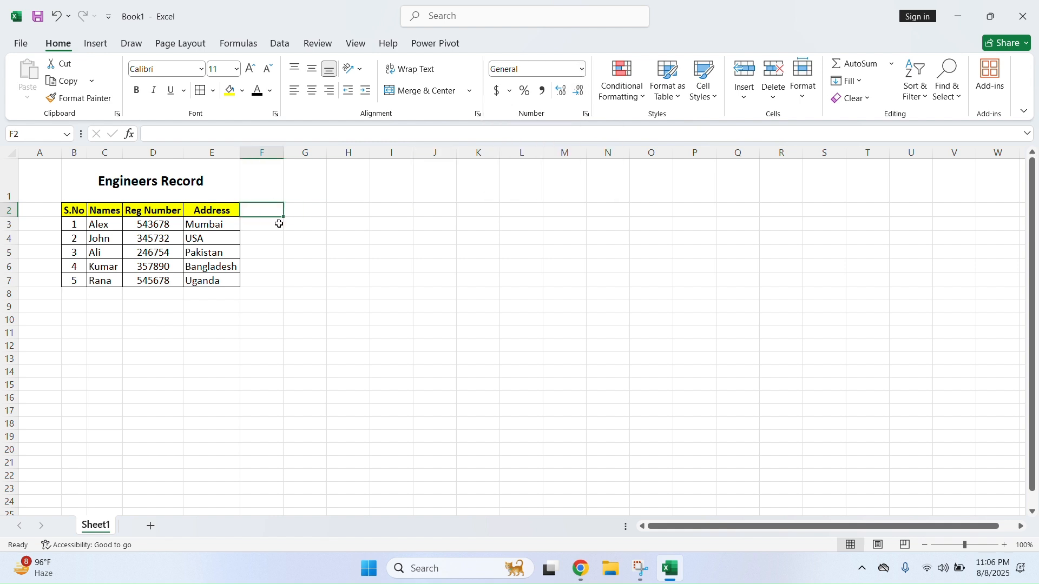
{"action": "type", "text": "Salaries"}
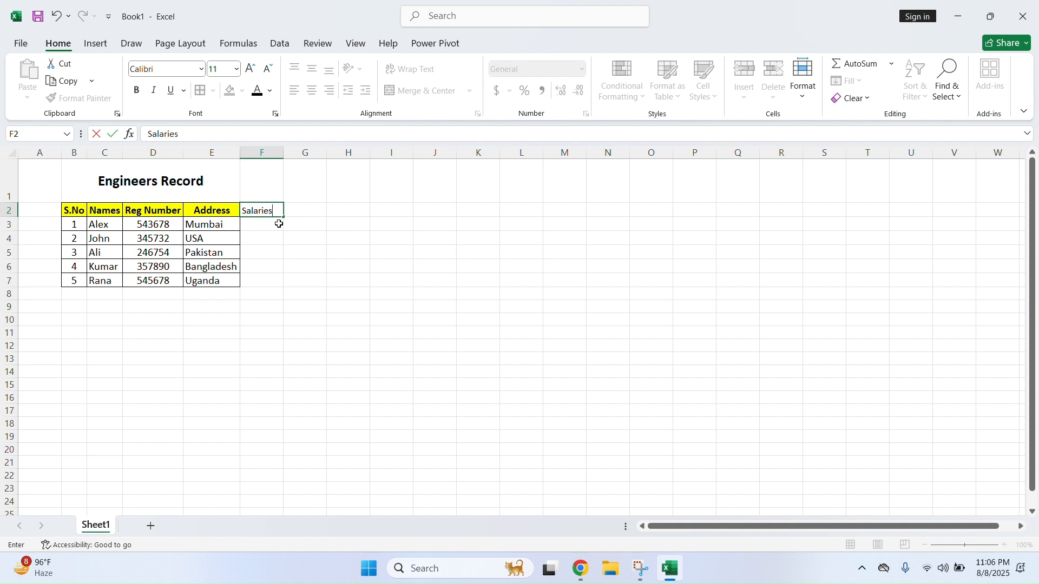
{"action": "left_click", "coordinate": [273, 221]}
{"action": "left_click", "coordinate": [273, 210]}
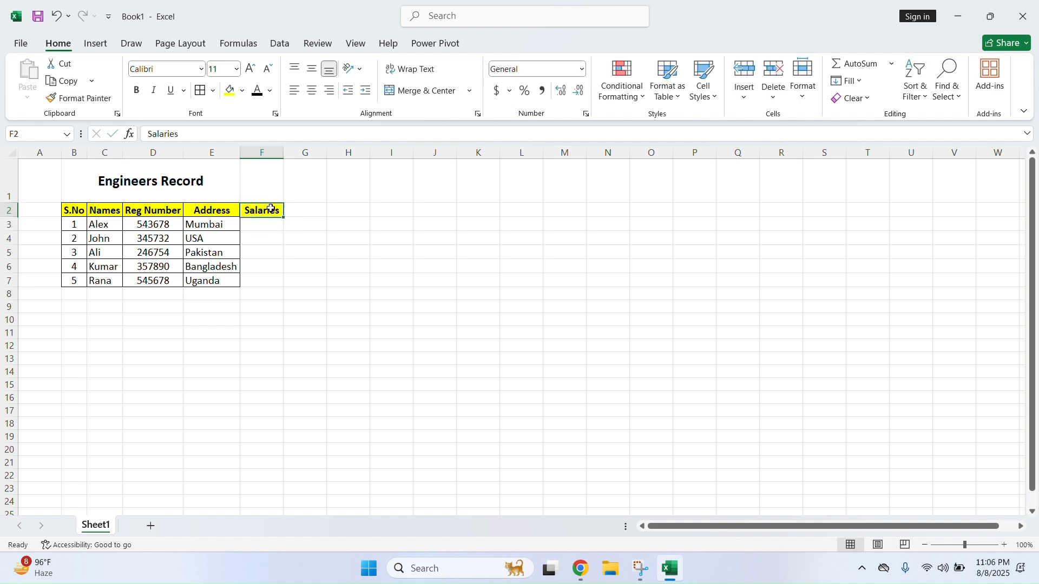
Enter salaries 3500, 3600, 4500, 5000 and 3000 in F3:F7
{"action": "left_click", "coordinate": [261, 225]}
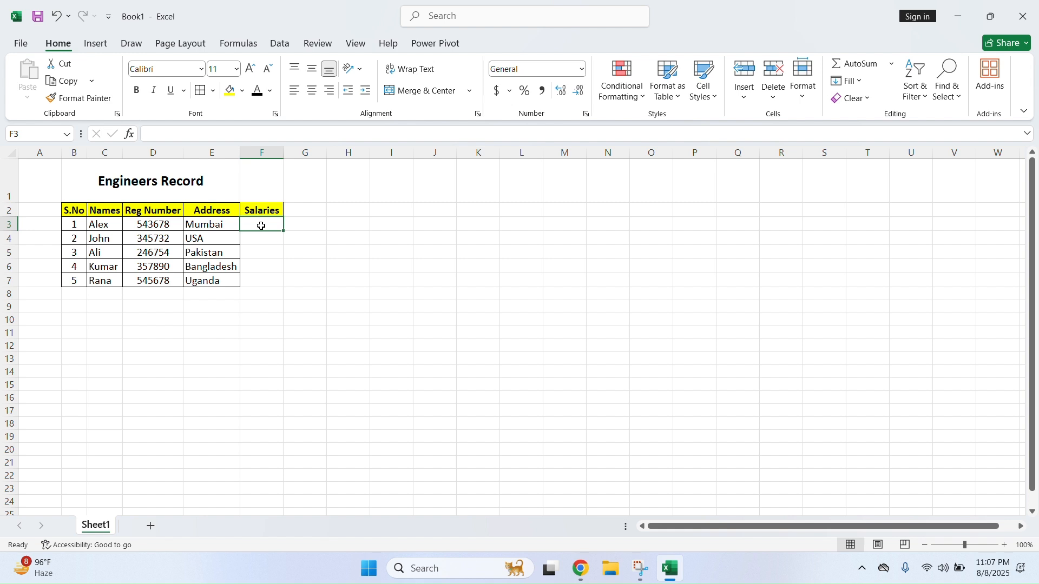
{"action": "type", "text": "3500"}
{"action": "key", "text": "Return"}
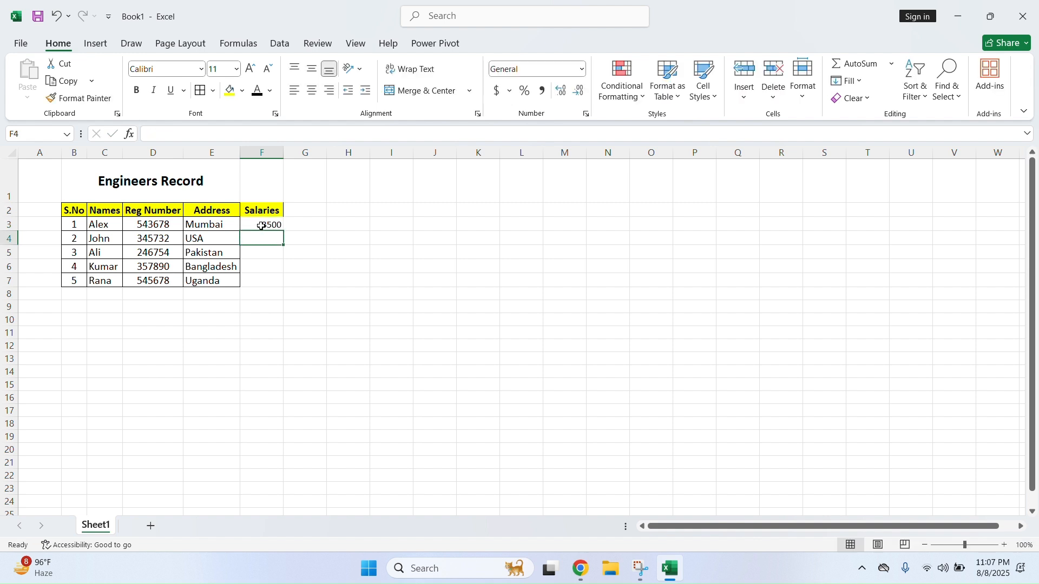
{"action": "type", "text": "3600"}
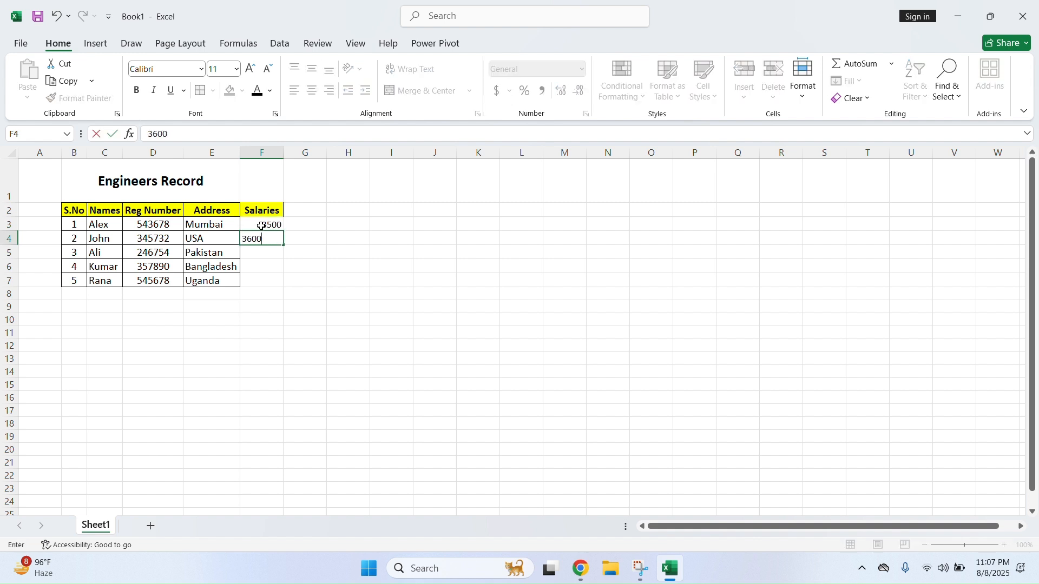
{"action": "key", "text": "Return"}
{"action": "type", "text": "4500"}
{"action": "key", "text": "Return"}
{"action": "type", "text": "5000"}
{"action": "key", "text": "Return"}
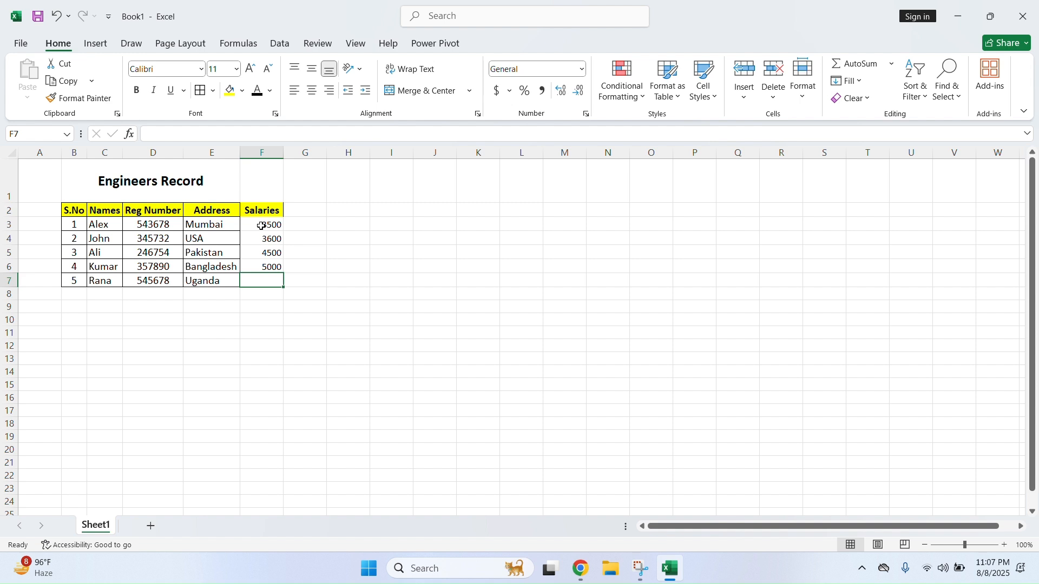
{"action": "type", "text": "3000"}
{"action": "key", "text": "Return"}
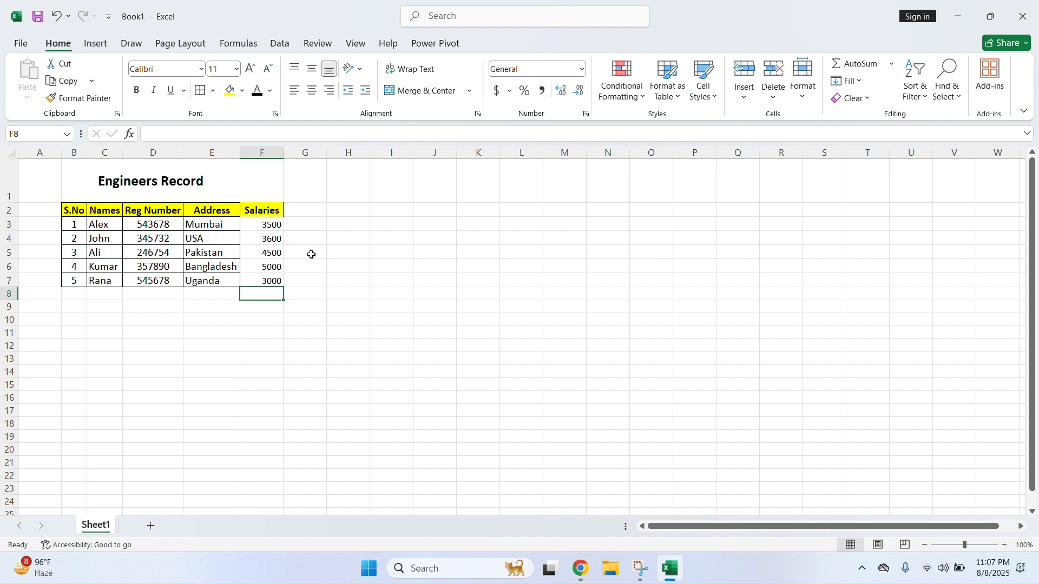
{"action": "left_click_drag", "start_coordinate": [270, 224], "coordinate": [267, 276]}
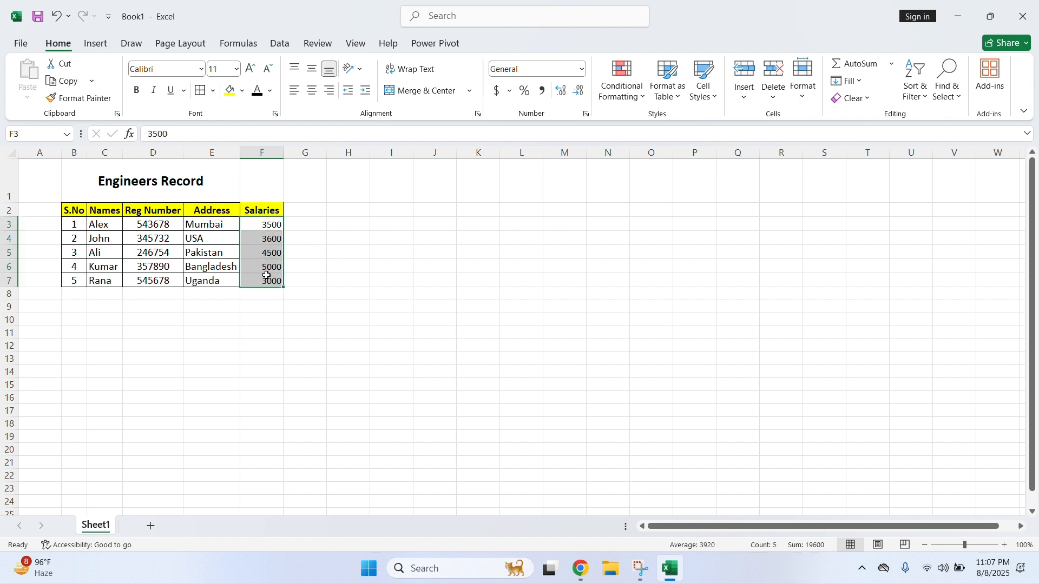
Format F3:F7 as US dollar accounting, then remove and restore both decimal places
{"action": "left_click", "coordinate": [511, 93]}
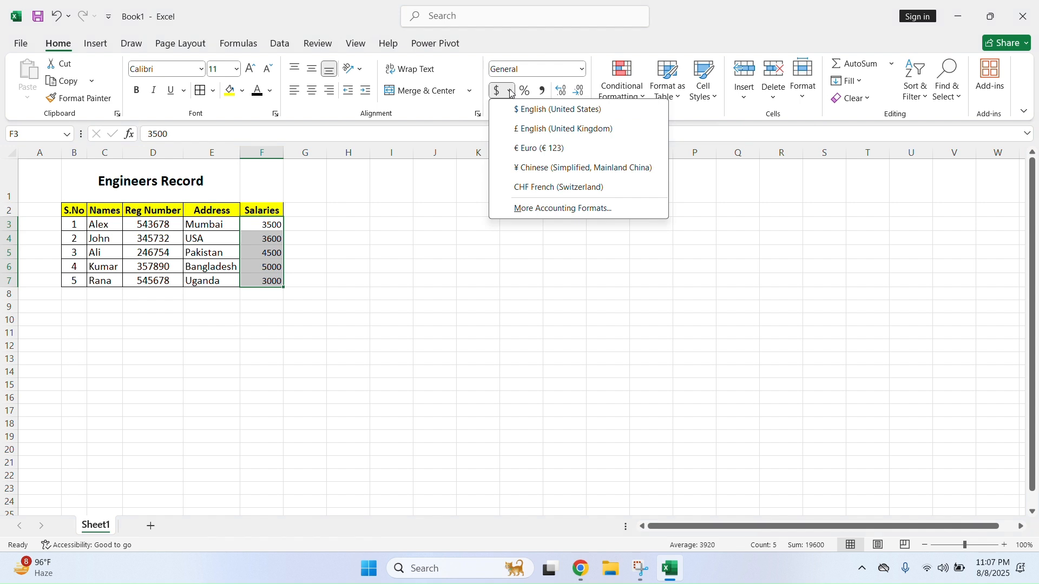
{"action": "left_click", "coordinate": [534, 113]}
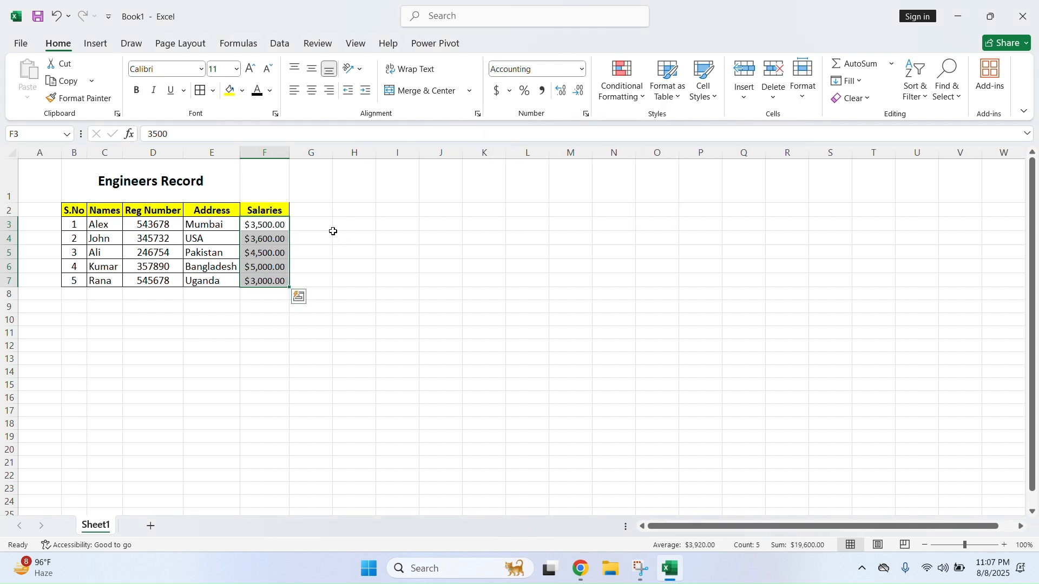
{"action": "left_click", "coordinate": [278, 228]}
{"action": "left_click_drag", "start_coordinate": [278, 224], "coordinate": [279, 277]}
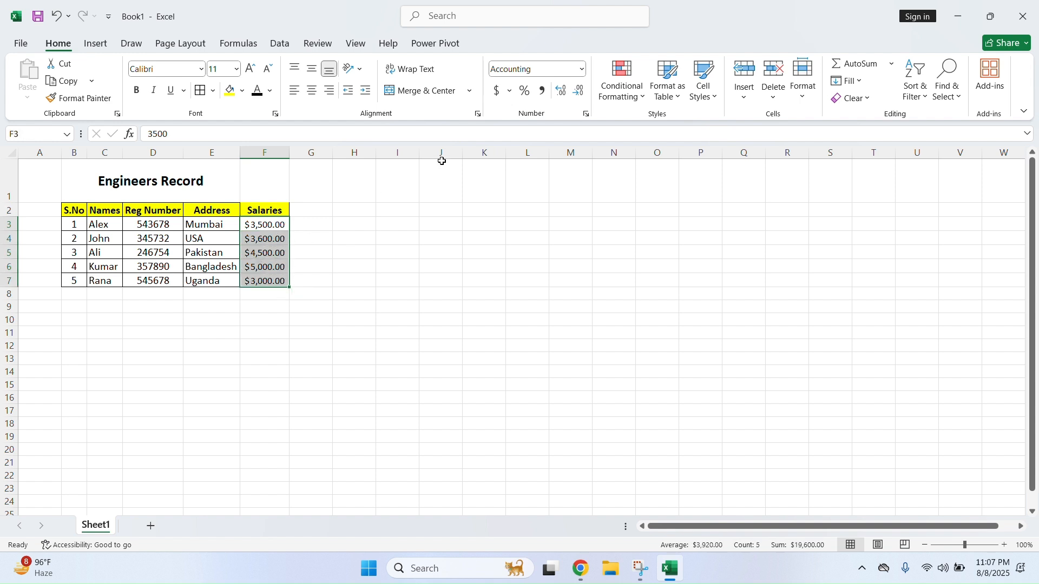
{"action": "left_click", "coordinate": [578, 91]}
{"action": "left_click", "coordinate": [578, 91]}
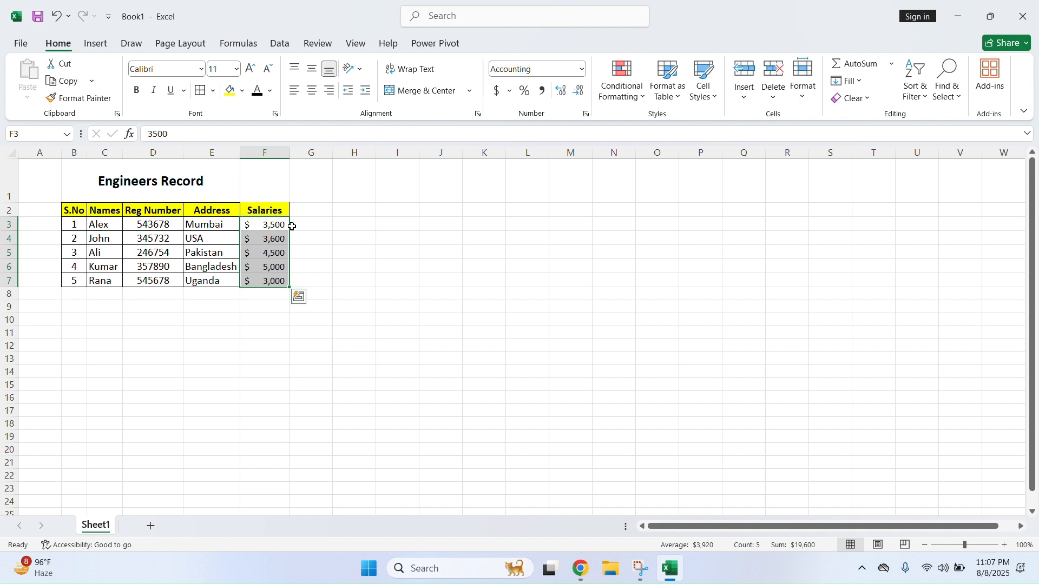
{"action": "left_click", "coordinate": [560, 92]}
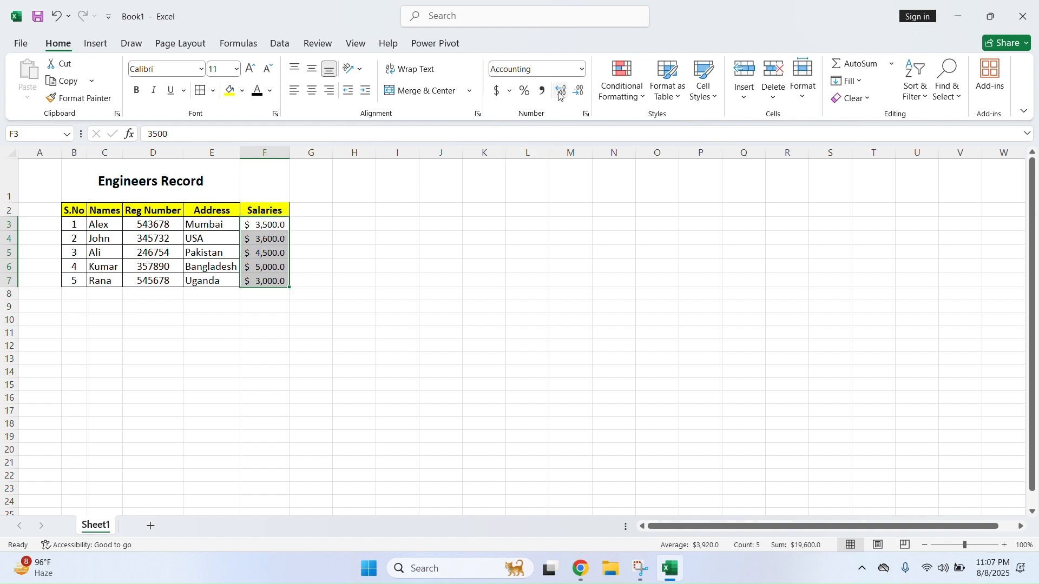
{"action": "left_click", "coordinate": [561, 92]}
{"action": "left_click", "coordinate": [417, 236]}
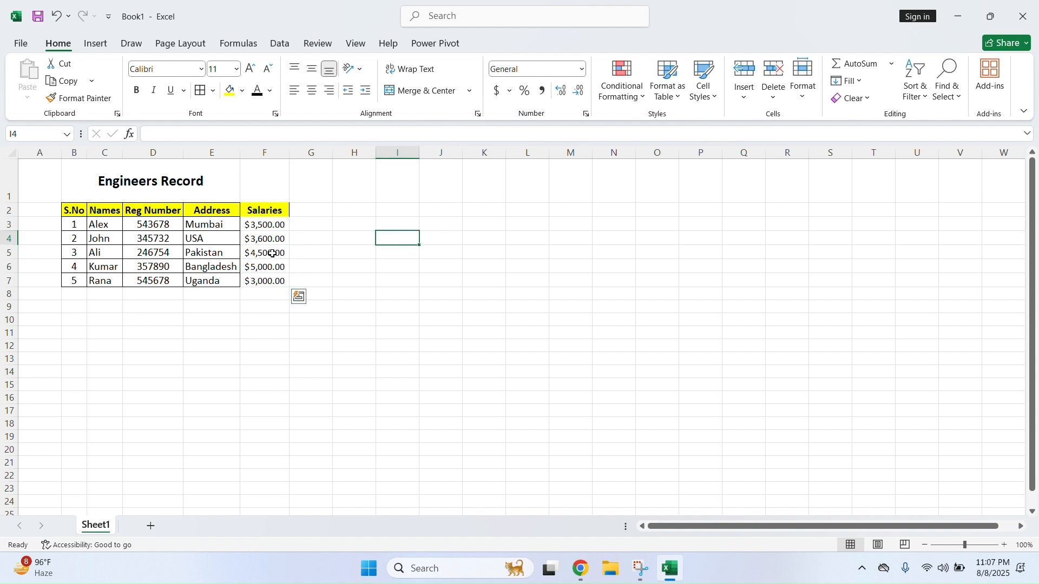
Switch the salaries to pounds, then euros, and finally ¥ Chinese accounting format
{"action": "left_click_drag", "start_coordinate": [248, 226], "coordinate": [255, 278]}
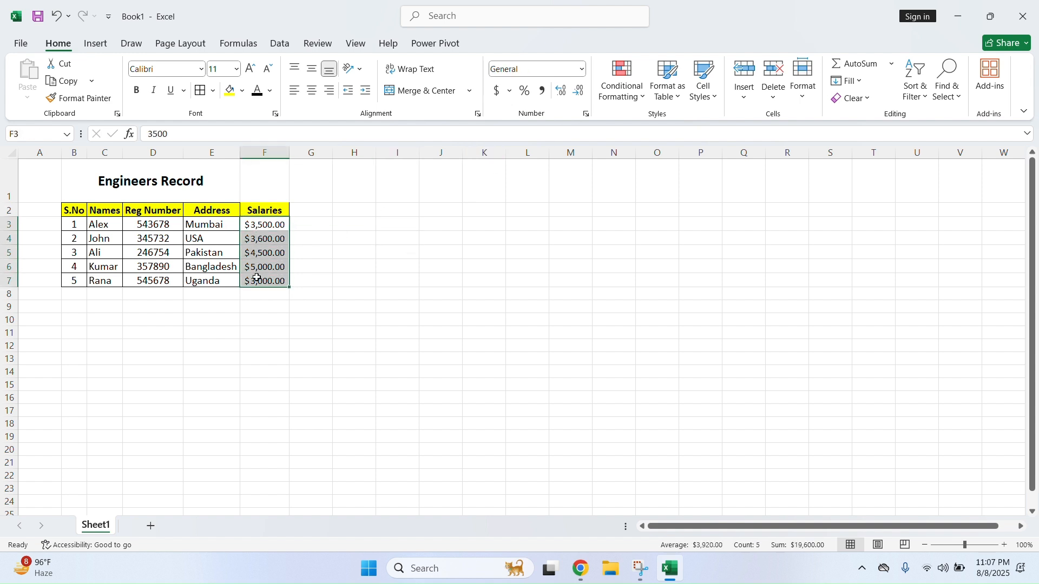
{"action": "left_click", "coordinate": [510, 91]}
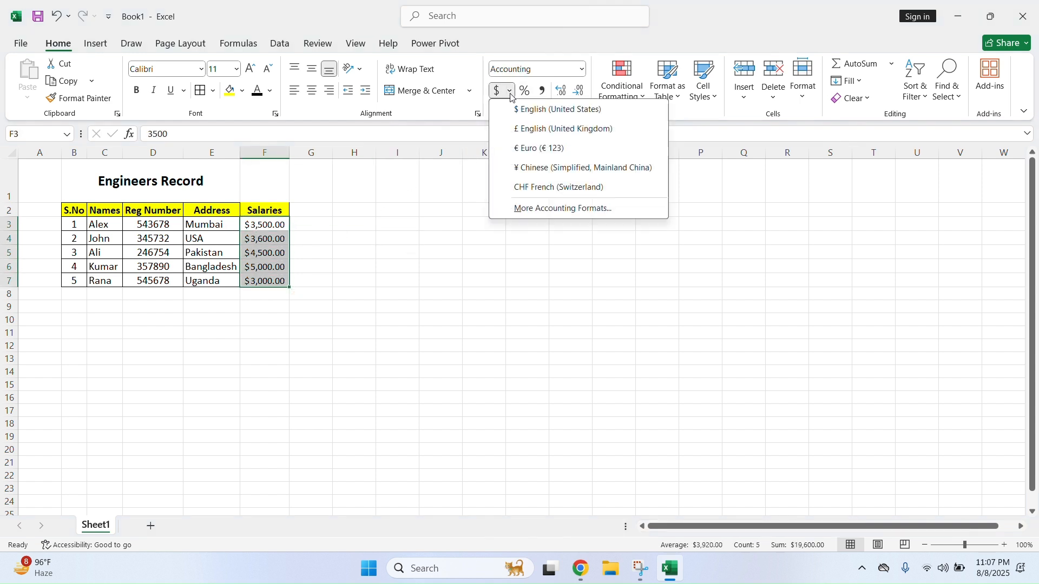
{"action": "left_click", "coordinate": [524, 132]}
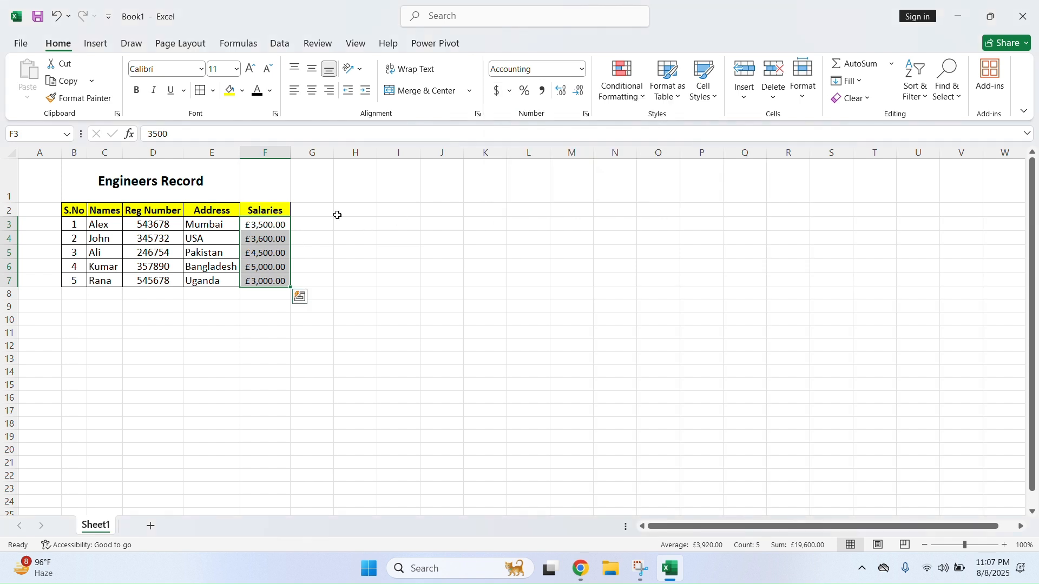
{"action": "left_click", "coordinate": [510, 91]}
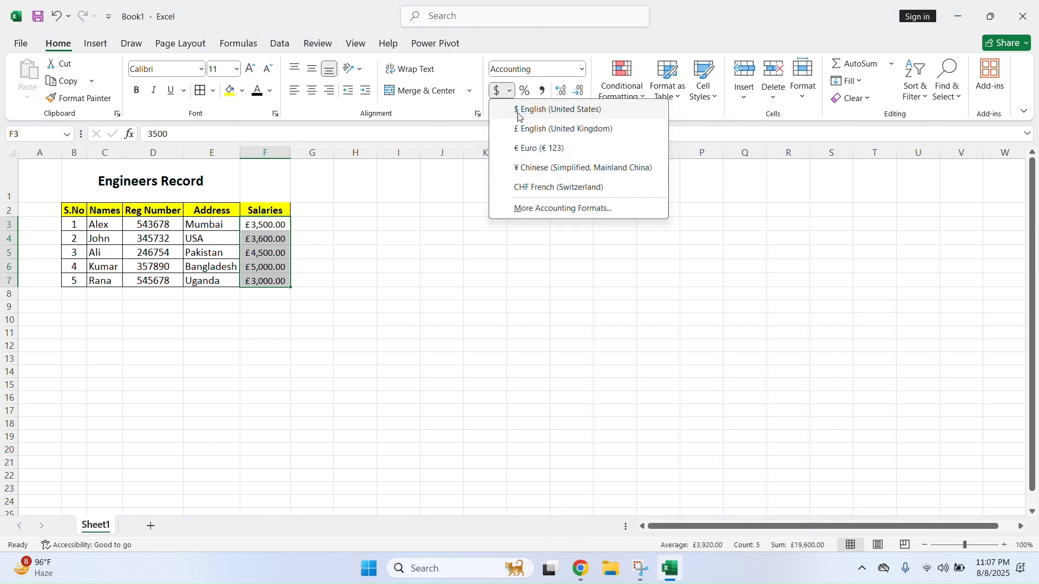
{"action": "left_click", "coordinate": [533, 156]}
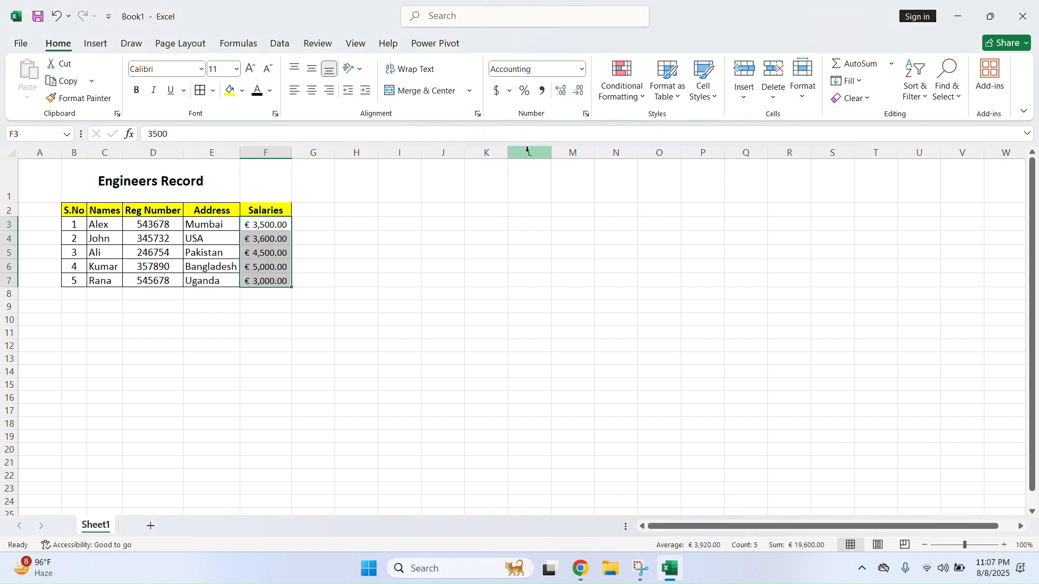
{"action": "left_click", "coordinate": [510, 91]}
{"action": "left_click", "coordinate": [543, 168]}
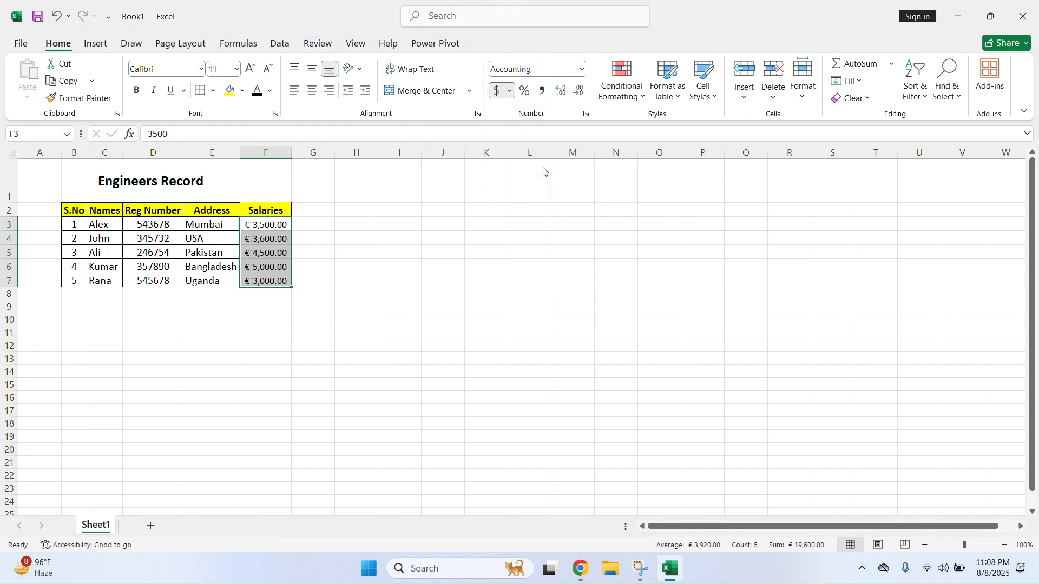
{"action": "left_click", "coordinate": [496, 209]}
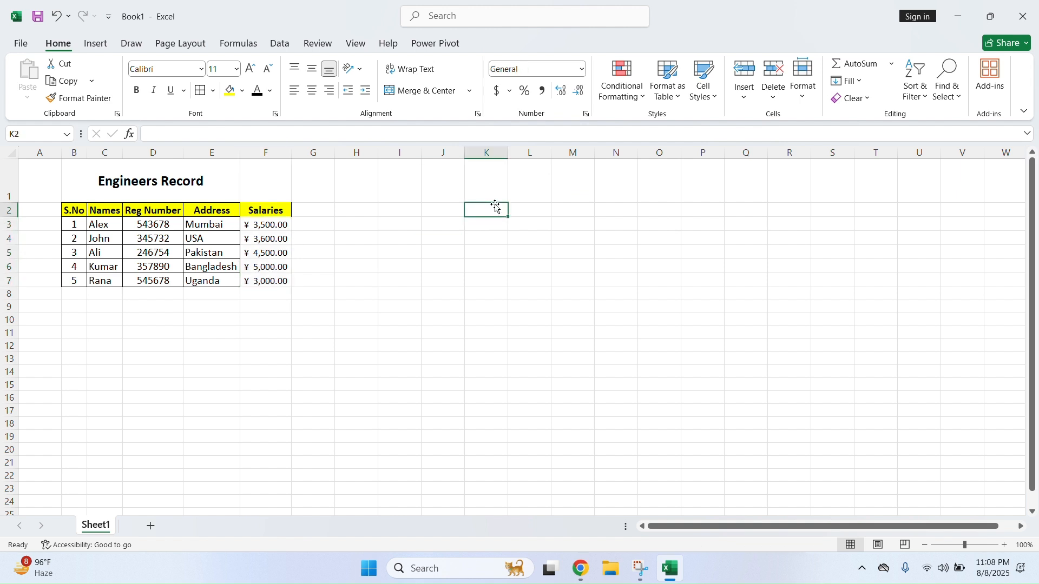
Select the table, then the G2:G7 range beside Salaries
{"action": "left_click_drag", "start_coordinate": [272, 215], "coordinate": [79, 281]}
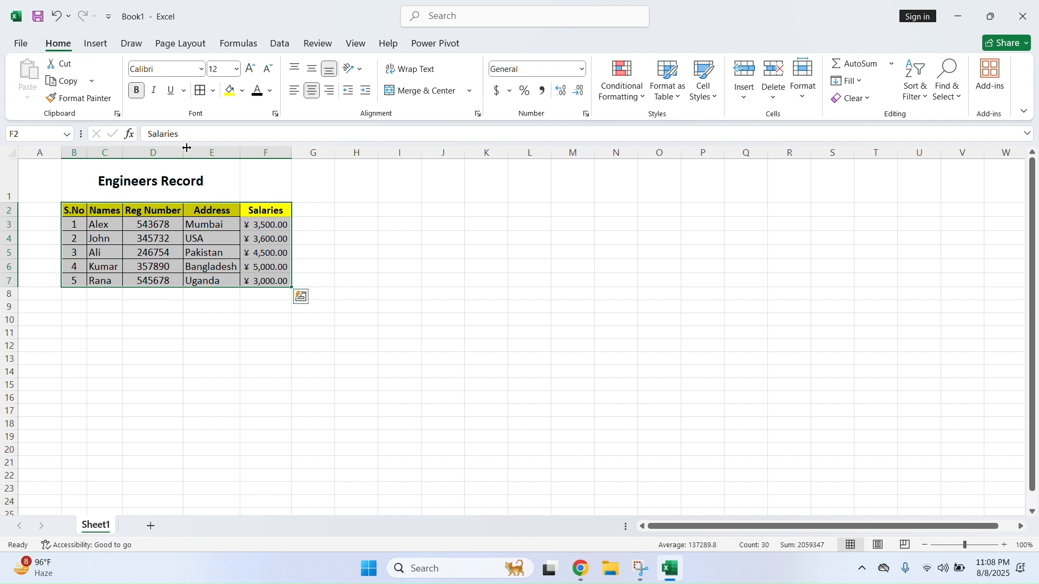
{"action": "left_click", "coordinate": [388, 219]}
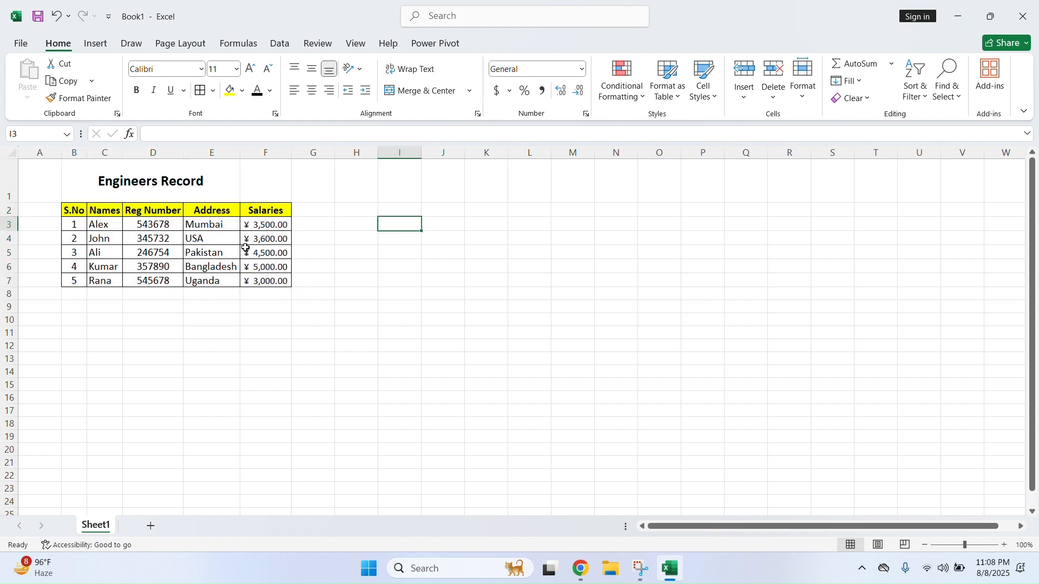
{"action": "left_click", "coordinate": [331, 210]}
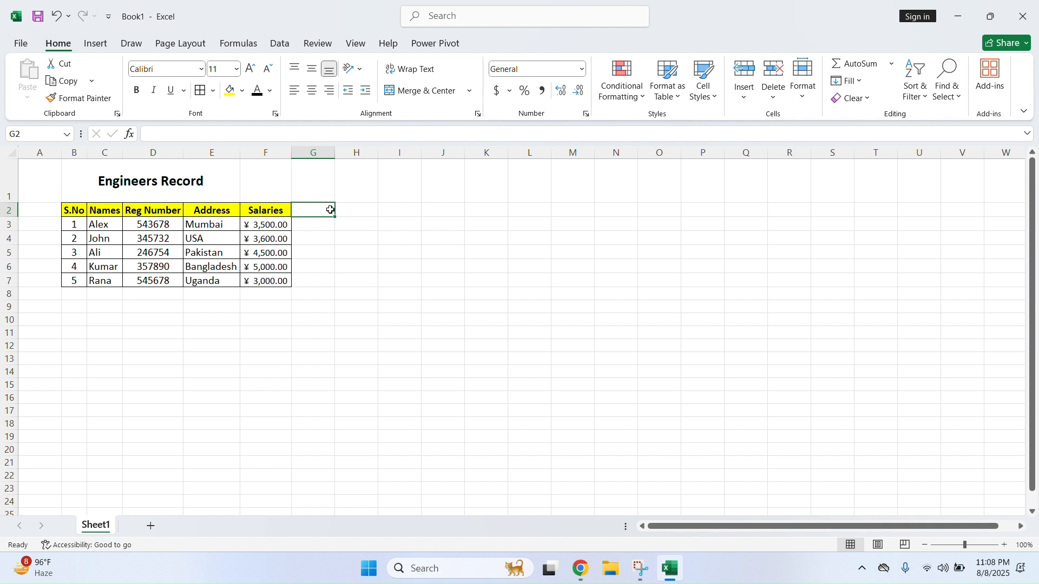
{"action": "left_click_drag", "start_coordinate": [331, 210], "coordinate": [323, 278]}
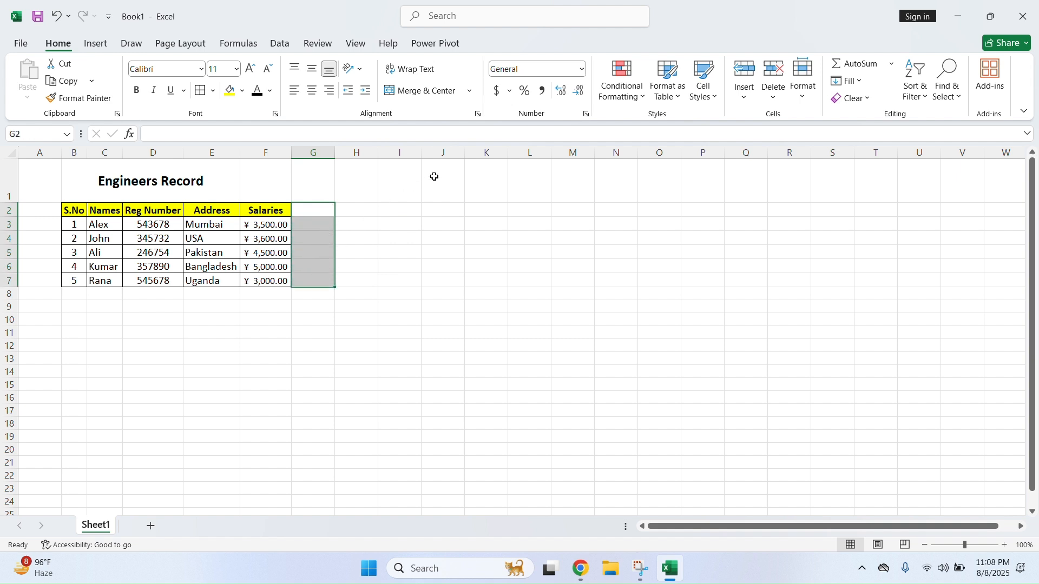
{"action": "left_click_drag", "start_coordinate": [324, 211], "coordinate": [320, 280]}
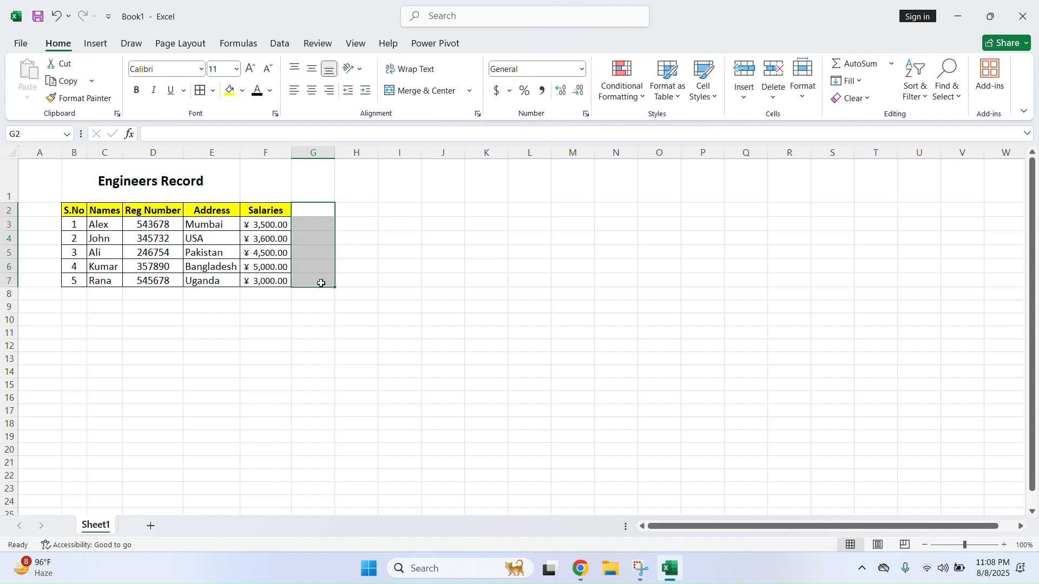
Type 'Percent Increment' in G2 and autofit column G to fit it
{"action": "left_click", "coordinate": [322, 214]}
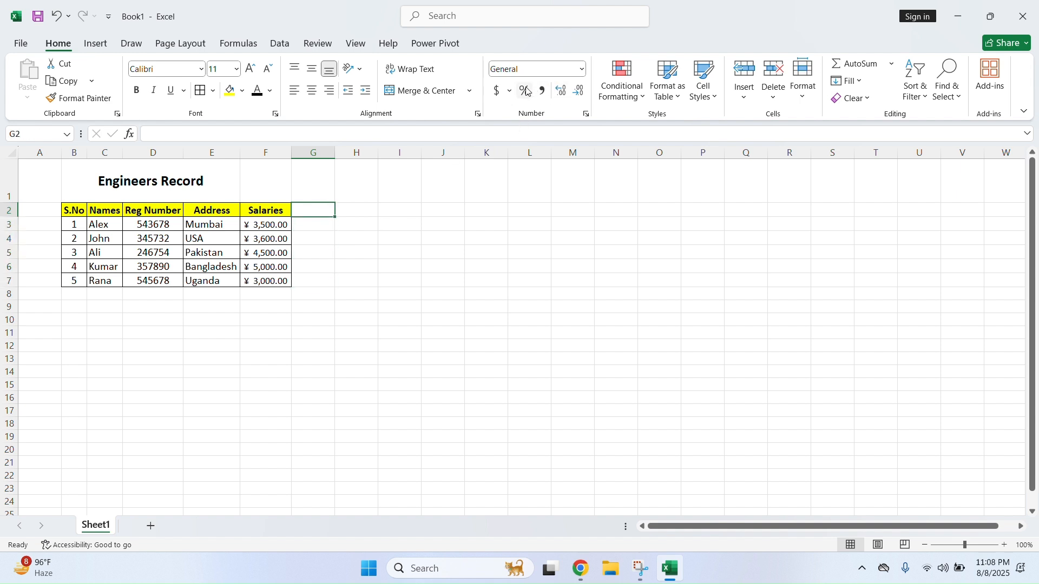
{"action": "left_click", "coordinate": [314, 222]}
{"action": "left_click", "coordinate": [315, 211]}
{"action": "type", "text": "Percent"}
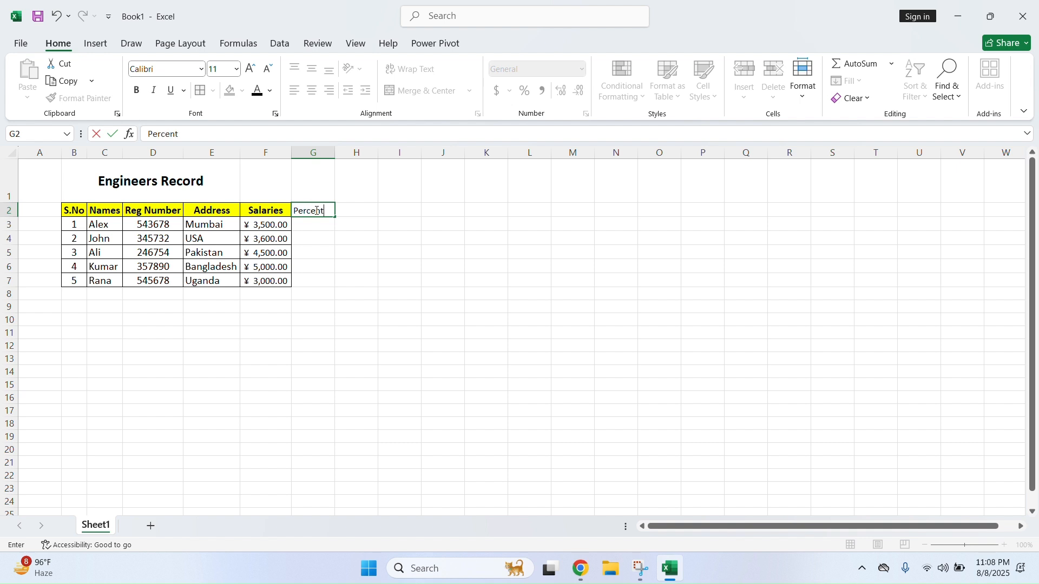
{"action": "type", "text": "ncr"}
{"action": "key", "text": "BackSpace"}
{"action": "key", "text": "BackSpace"}
{"action": "key", "text": "BackSpace"}
{"action": "type", "text": "emen"}
{"action": "key", "text": "Return"}
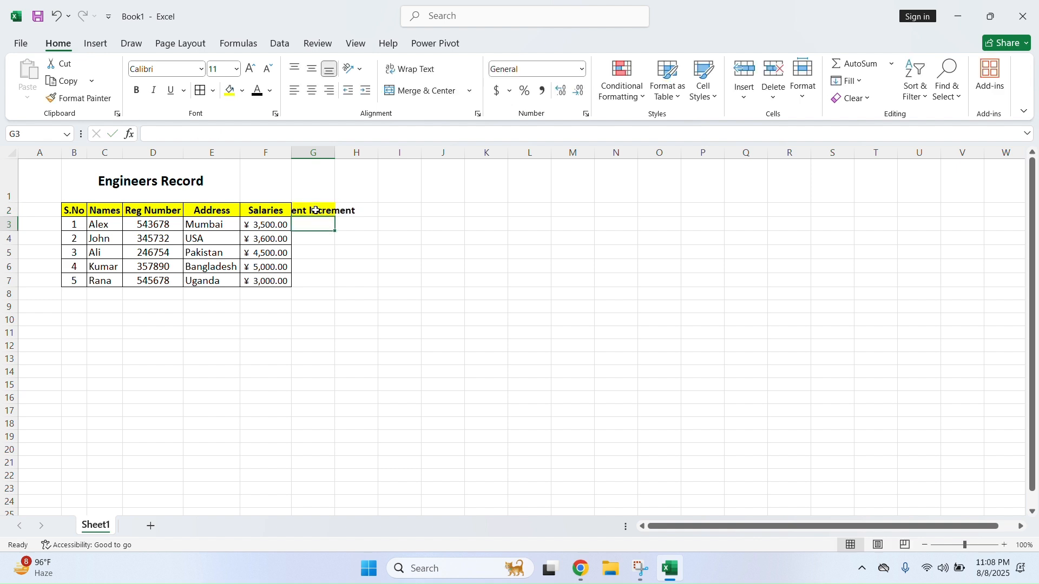
{"action": "double_click", "coordinate": [335, 153]}
Enter 0.05 in G3 and show it as 5% with Percent Style
{"action": "left_click", "coordinate": [325, 239]}
{"action": "left_click", "coordinate": [333, 227]}
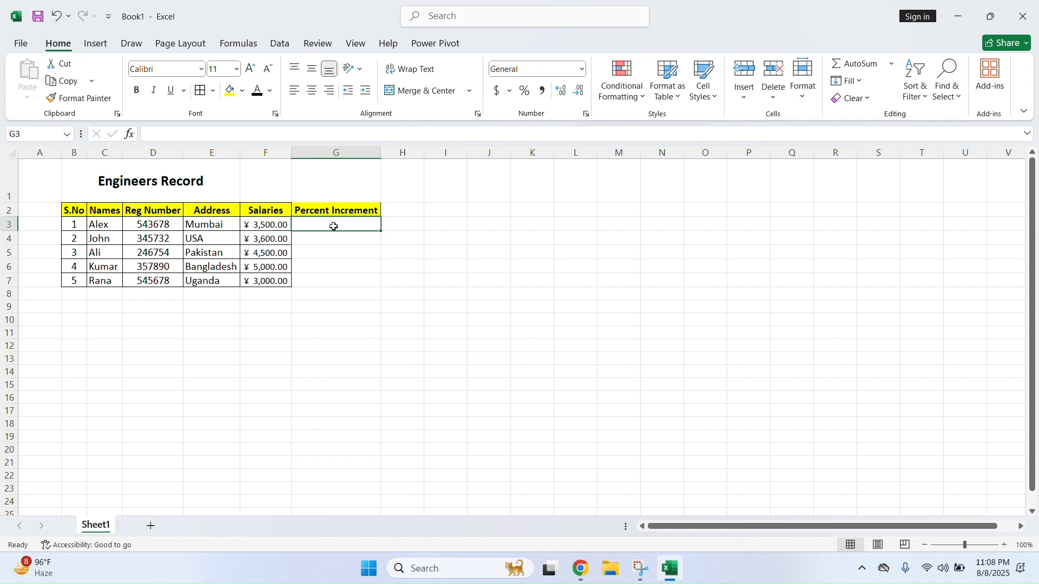
{"action": "type", "text": "."}
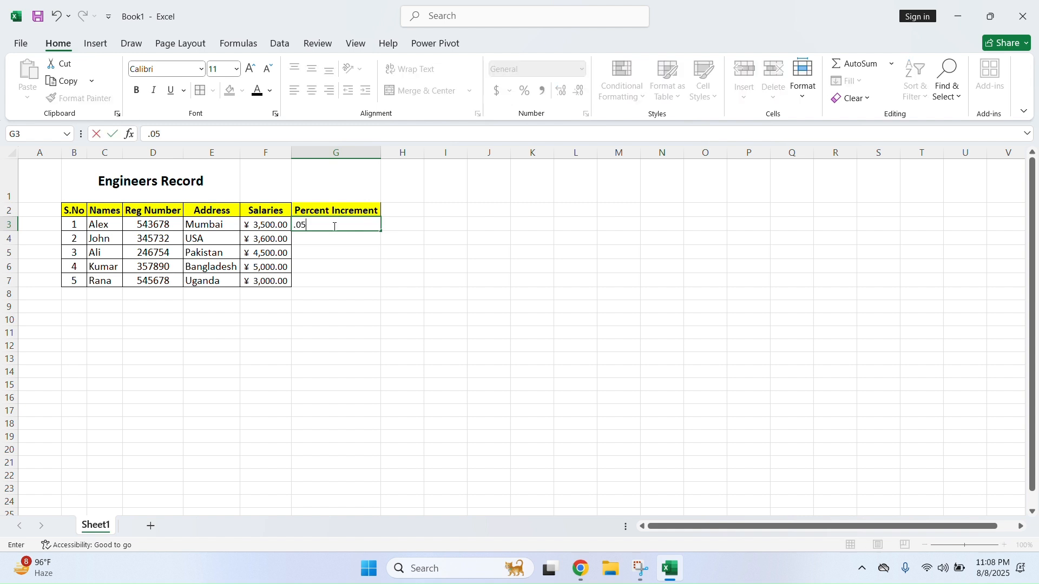
{"action": "type", "text": "05"}
{"action": "key", "text": "Return"}
{"action": "left_click", "coordinate": [341, 225]}
{"action": "left_click", "coordinate": [525, 91]}
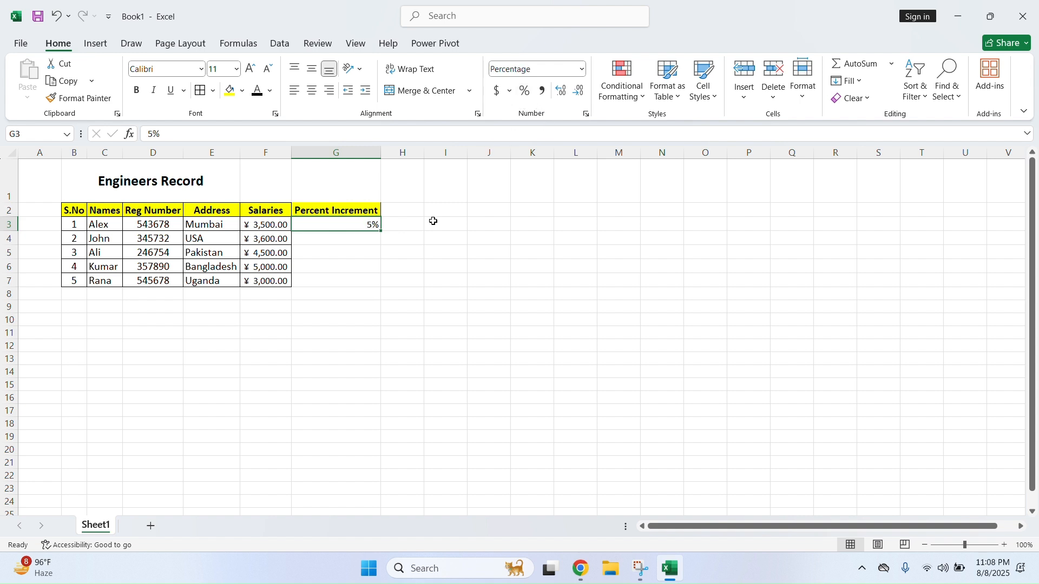
Enter increments 0.6, 0.7, 0.45 and 0.65 in G4:G7
{"action": "left_click", "coordinate": [361, 240]}
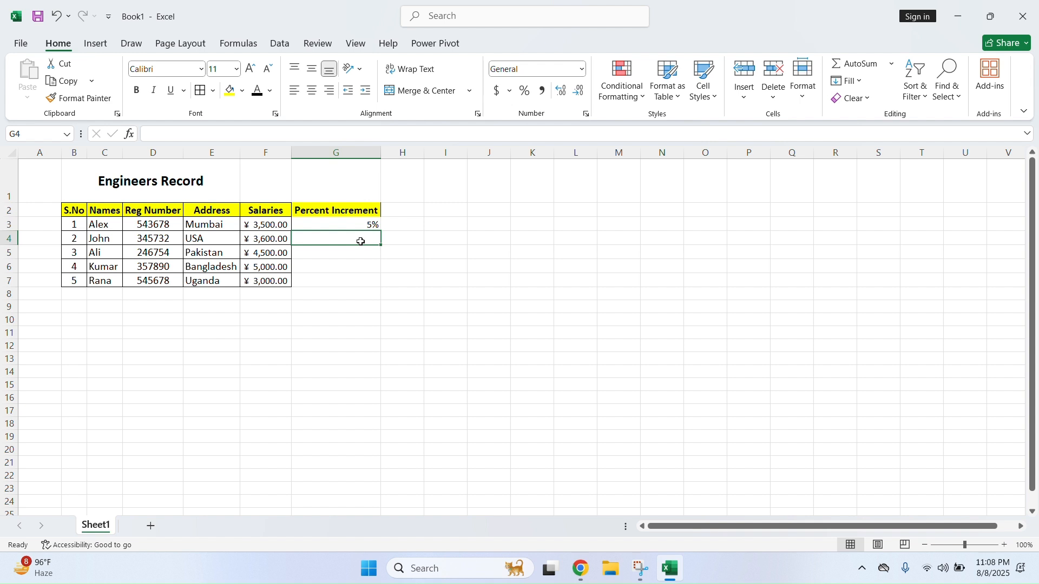
{"action": "type", "text": "."}
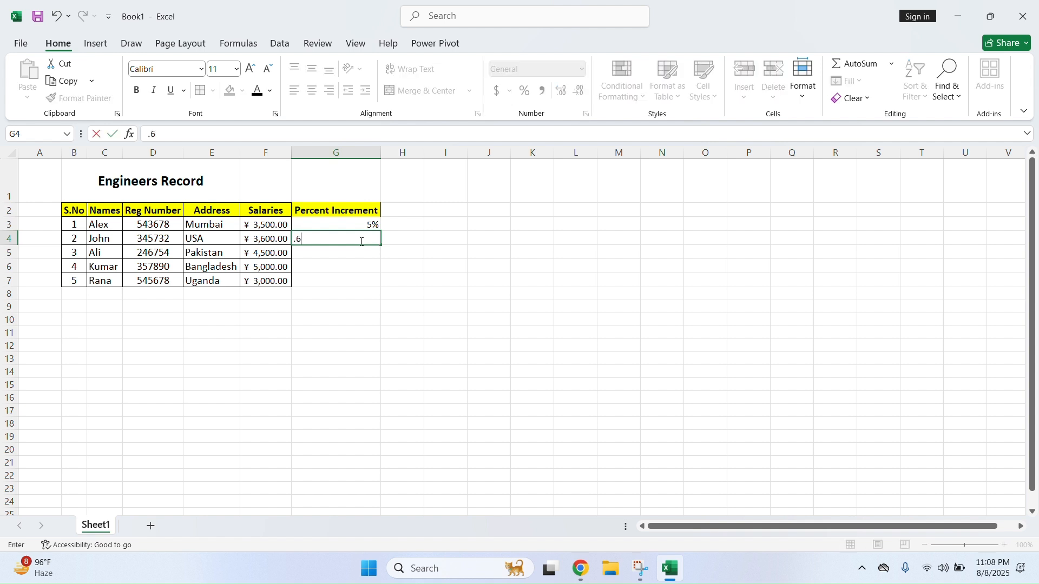
{"action": "type", "text": "6"}
{"action": "key", "text": "Return"}
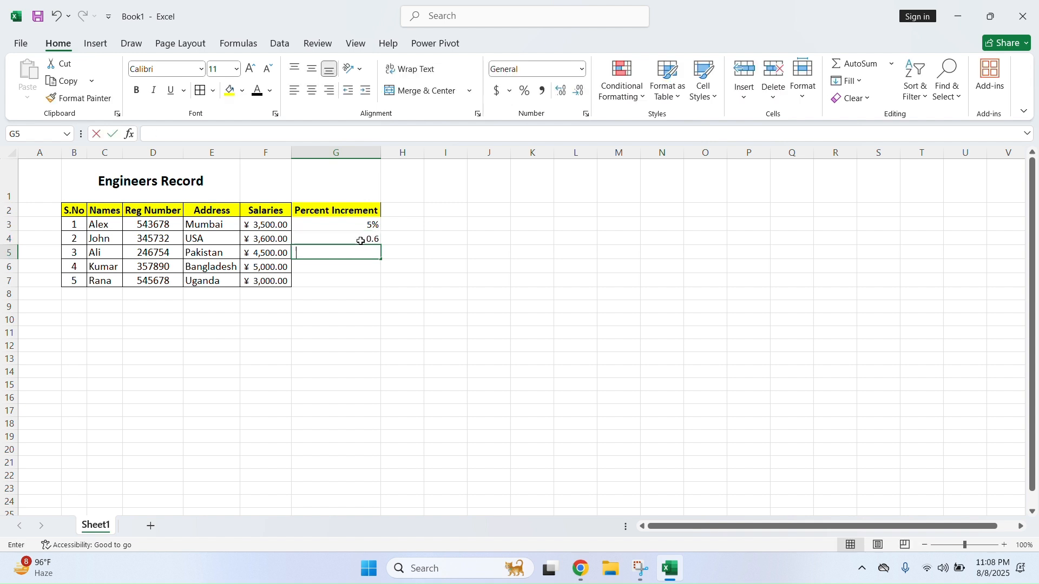
{"action": "type", "text": ".7"}
{"action": "key", "text": "Return"}
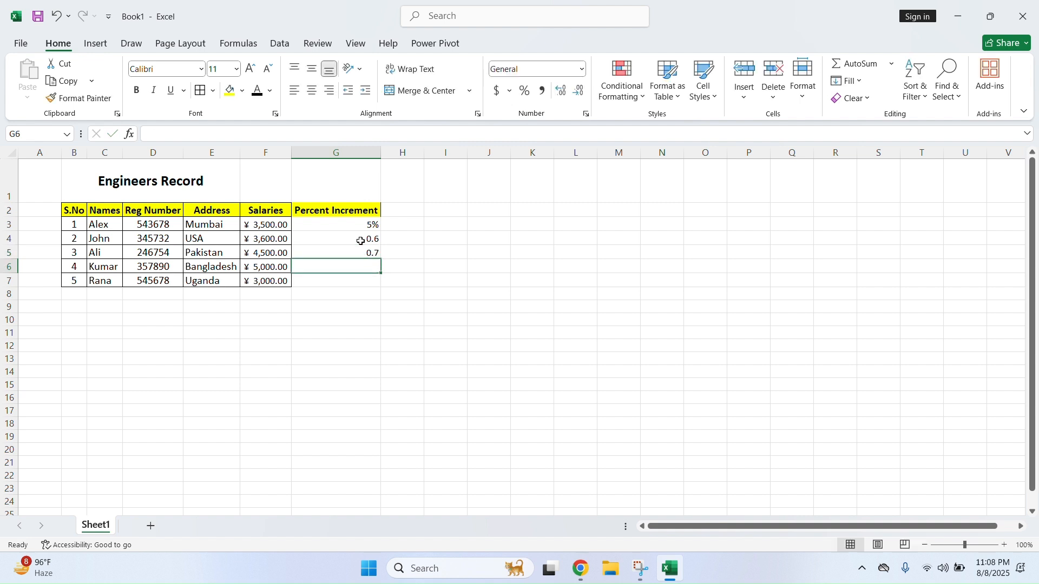
{"action": "type", "text": ".45"}
{"action": "key", "text": "Return"}
{"action": "type", "text": ".65"}
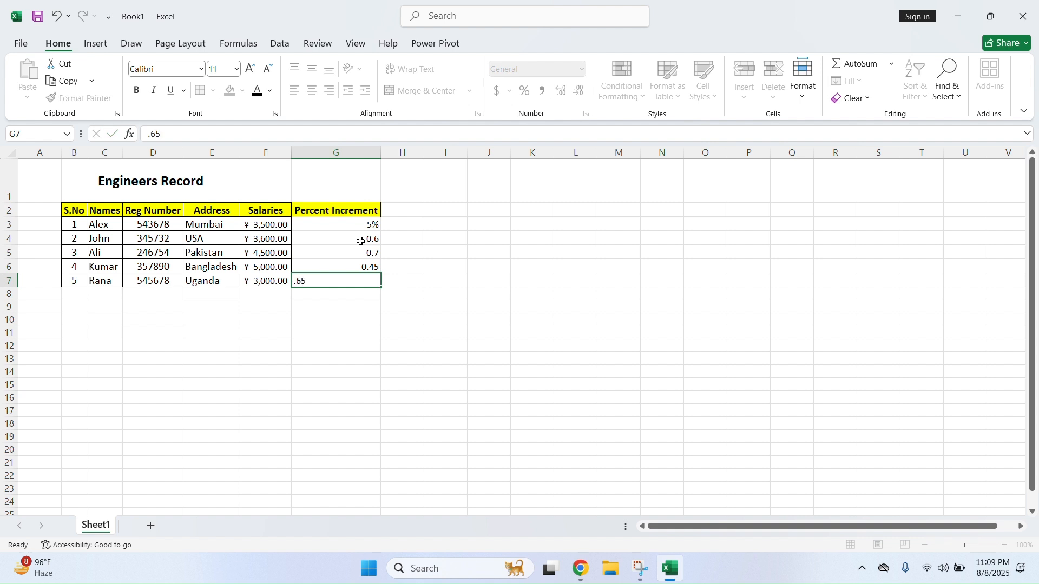
{"action": "key", "text": "Return"}
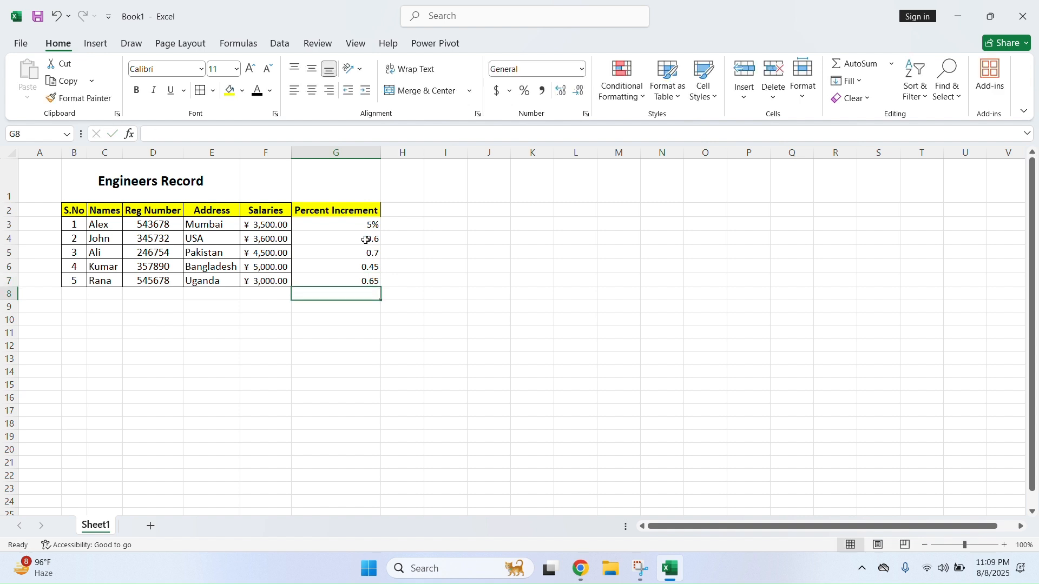
{"action": "left_click_drag", "start_coordinate": [373, 228], "coordinate": [368, 241]}
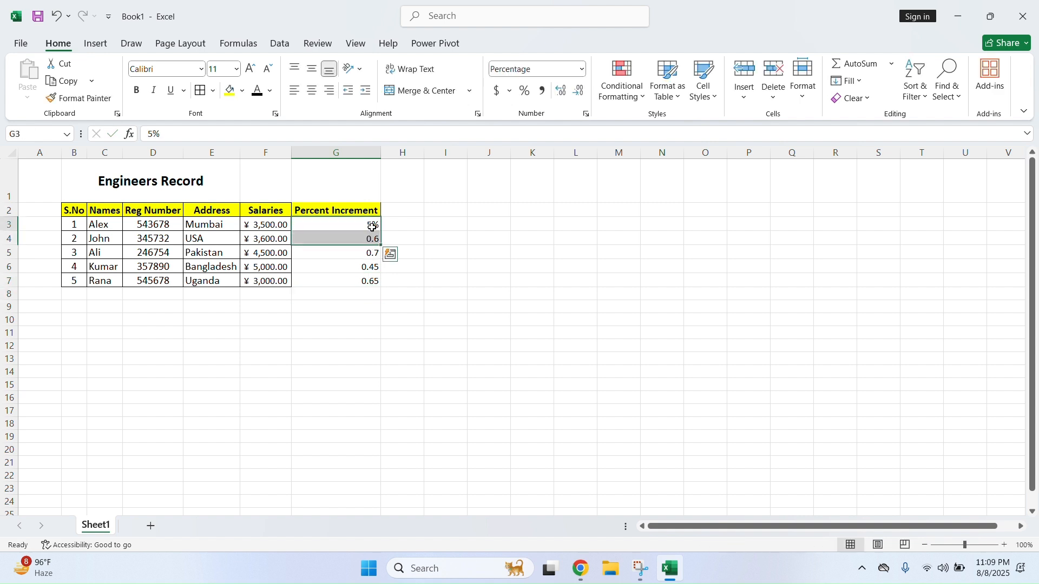
Check the number format of each increment value in G3:G7
{"action": "left_click", "coordinate": [372, 227]}
{"action": "left_click", "coordinate": [364, 238]}
{"action": "left_click", "coordinate": [370, 254]}
{"action": "left_click", "coordinate": [370, 264]}
{"action": "left_click", "coordinate": [366, 281]}
Format G4:G7 as Percentage so they read 60.00%, 70.00%, 45.00% and 65.00%
{"action": "left_click_drag", "start_coordinate": [359, 237], "coordinate": [364, 278]}
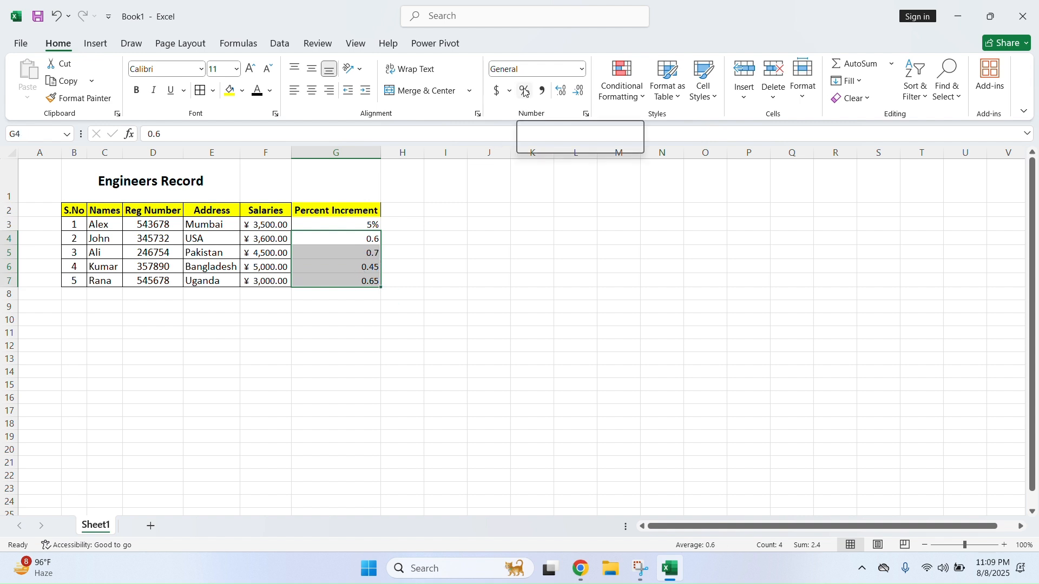
{"action": "left_click", "coordinate": [581, 69]}
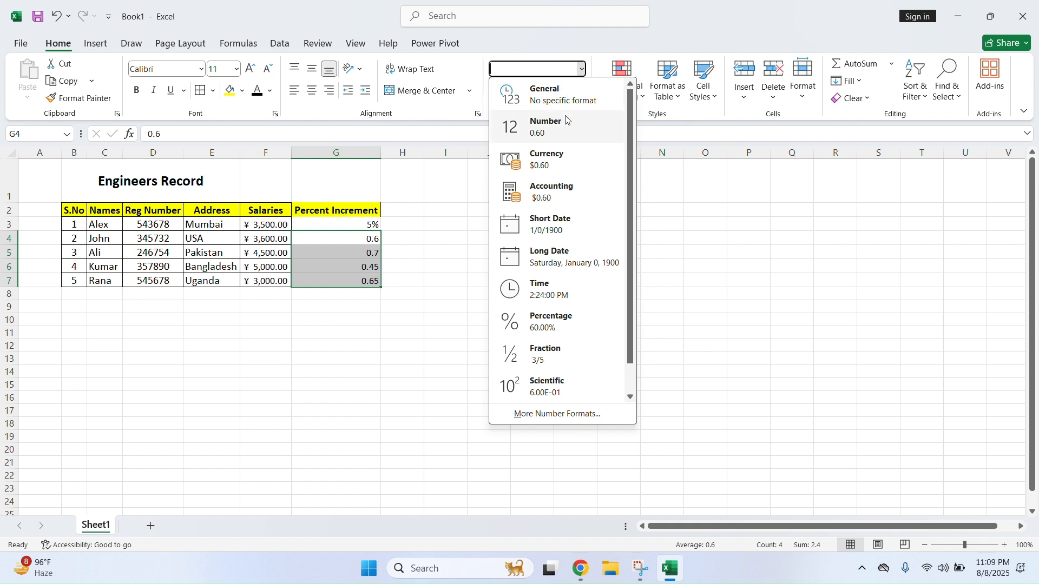
{"action": "left_click", "coordinate": [568, 323]}
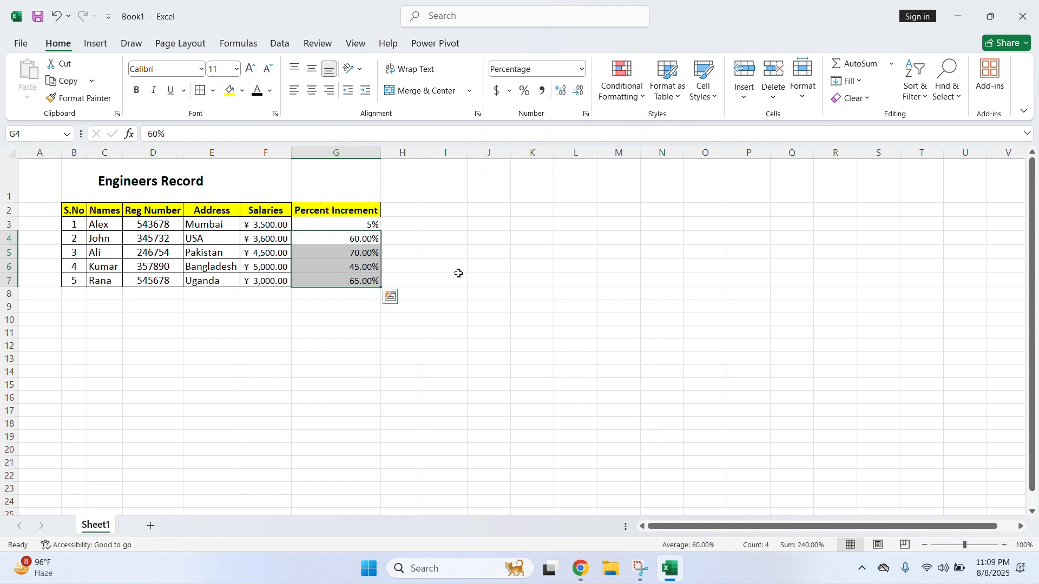
{"action": "left_click", "coordinate": [370, 280]}
{"action": "left_click", "coordinate": [375, 240]}
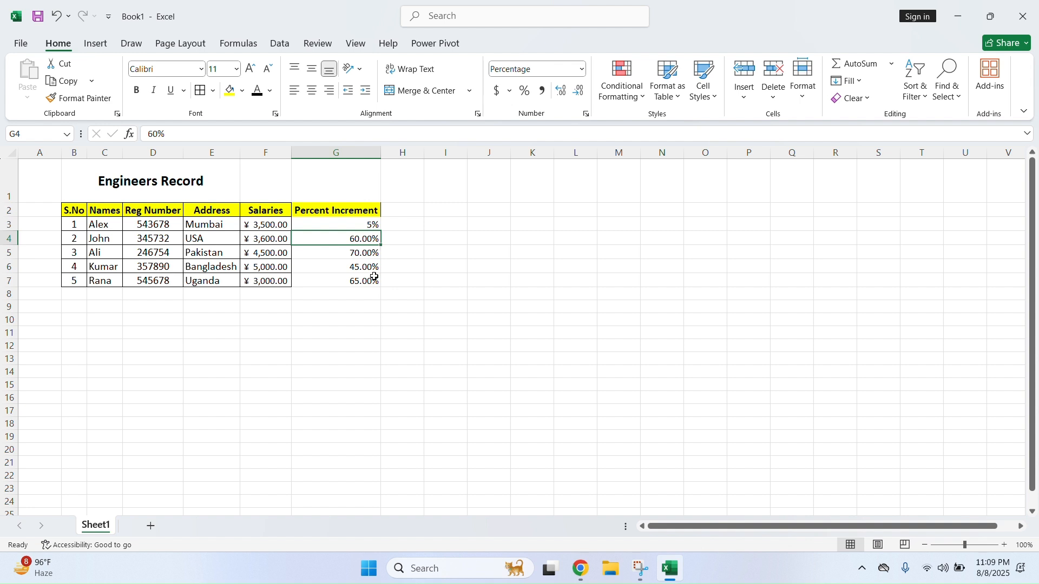
{"action": "left_click", "coordinate": [390, 279]}
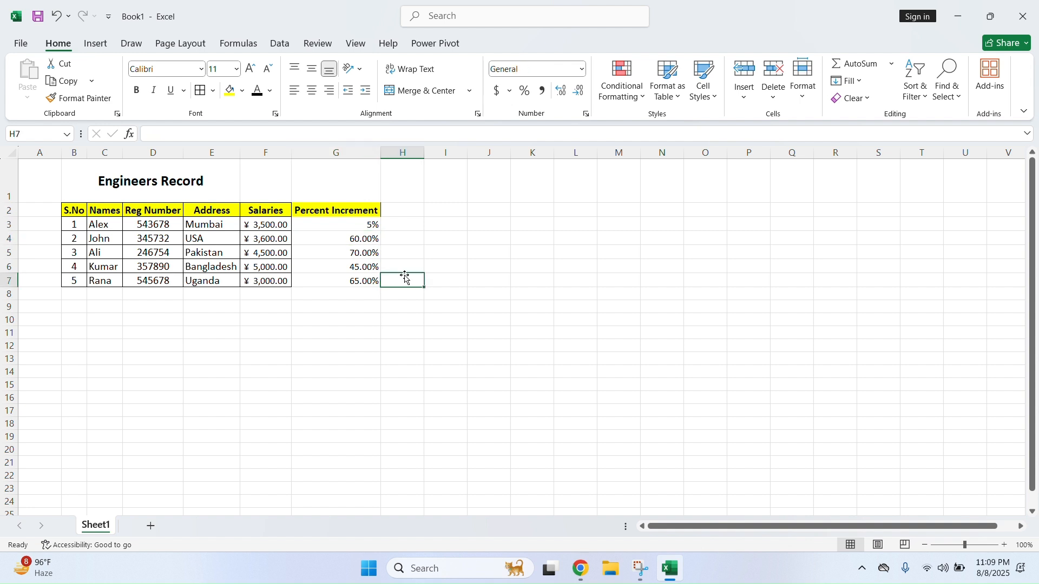
{"action": "left_click_drag", "start_coordinate": [359, 223], "coordinate": [354, 281]}
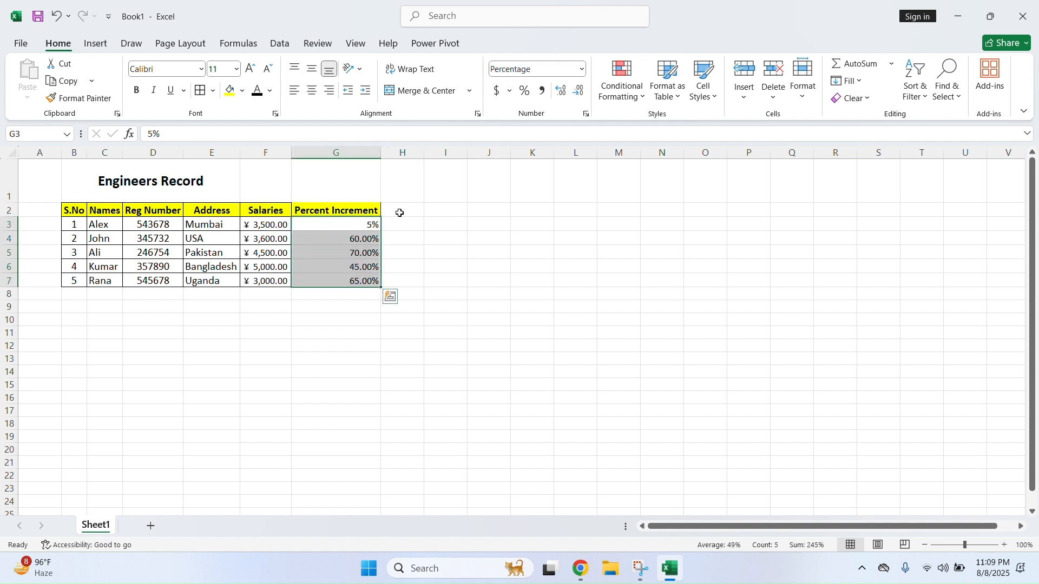
Apply borders around the Percent Increment values in G3:G7
{"action": "left_click", "coordinate": [199, 95]}
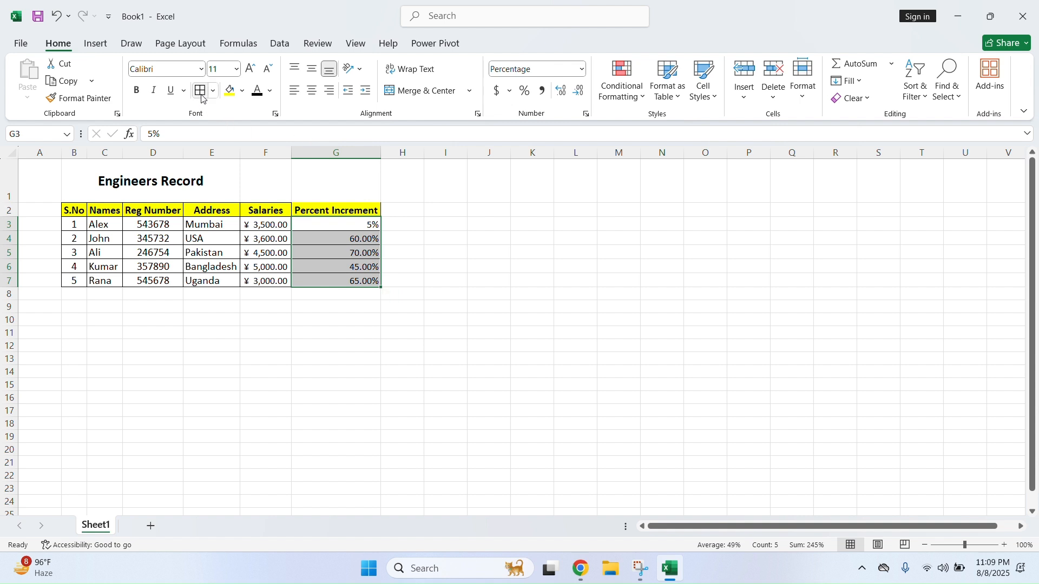
{"action": "left_click", "coordinate": [442, 238]}
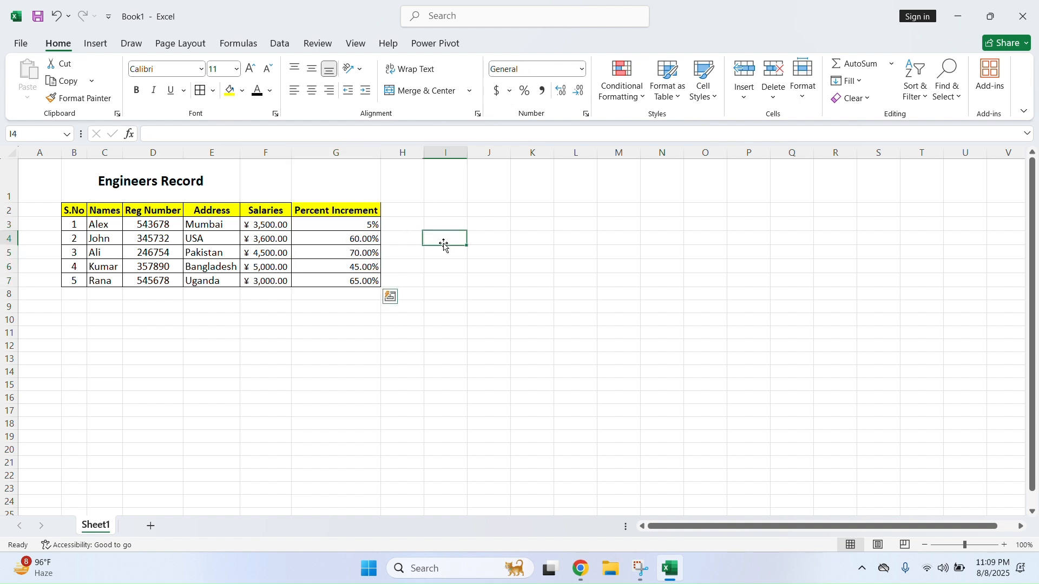
{"action": "left_click", "coordinate": [366, 213]}
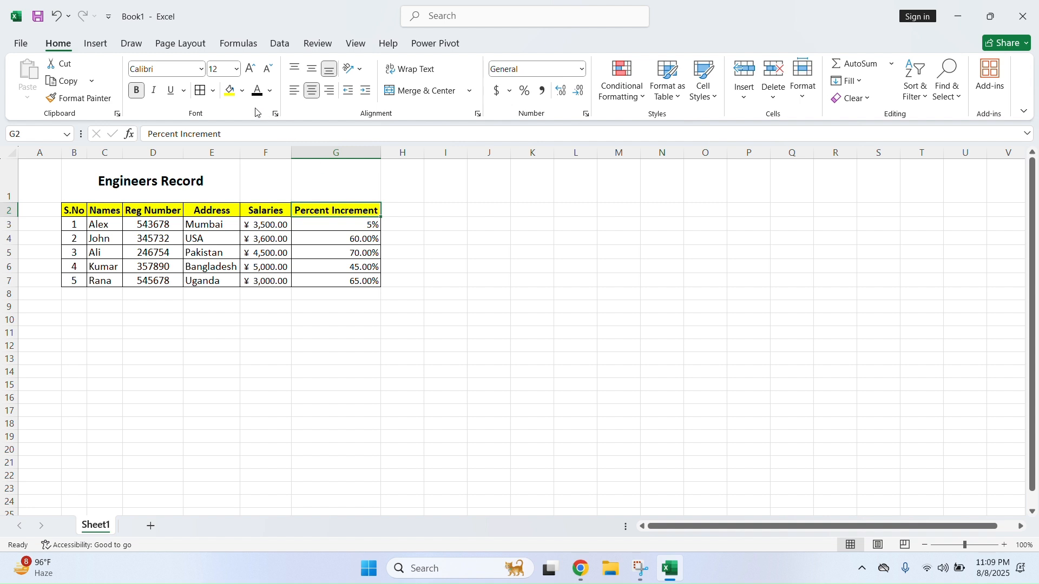
{"action": "left_click", "coordinate": [326, 236]}
Centre G3:G7 and show them as whole percentages like 60% with Percent Style
{"action": "left_click_drag", "start_coordinate": [375, 224], "coordinate": [373, 281]}
{"action": "left_click", "coordinate": [311, 90]}
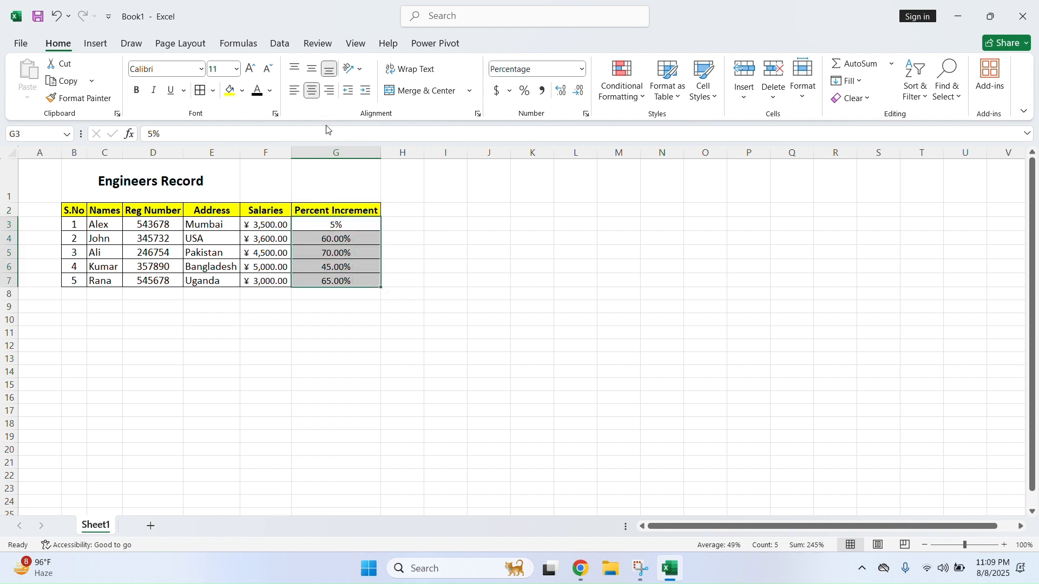
{"action": "left_click", "coordinate": [457, 254]}
{"action": "left_click_drag", "start_coordinate": [336, 224], "coordinate": [341, 277]}
{"action": "left_click", "coordinate": [526, 90]}
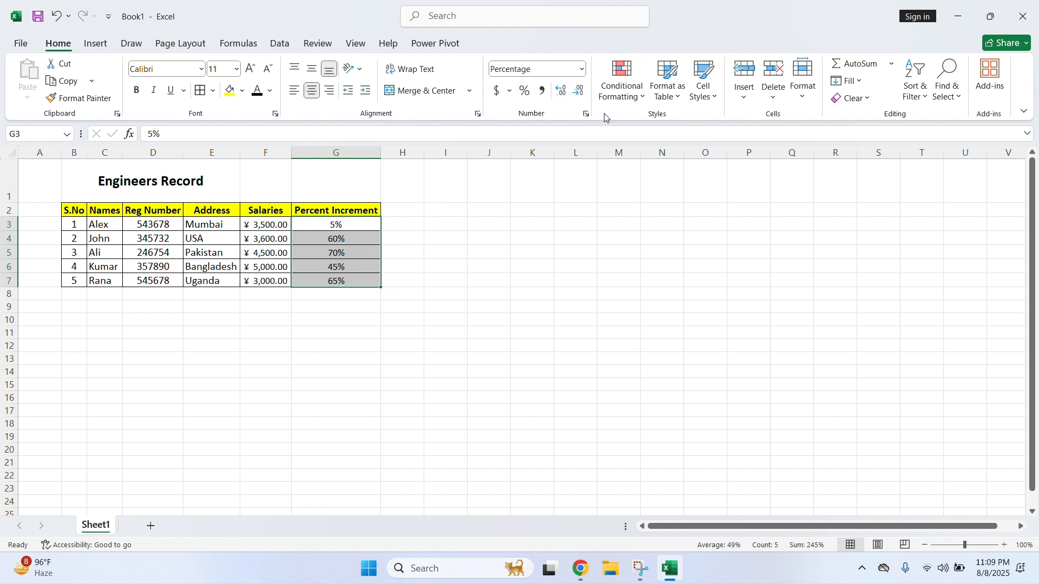
{"action": "left_click", "coordinate": [421, 211]}
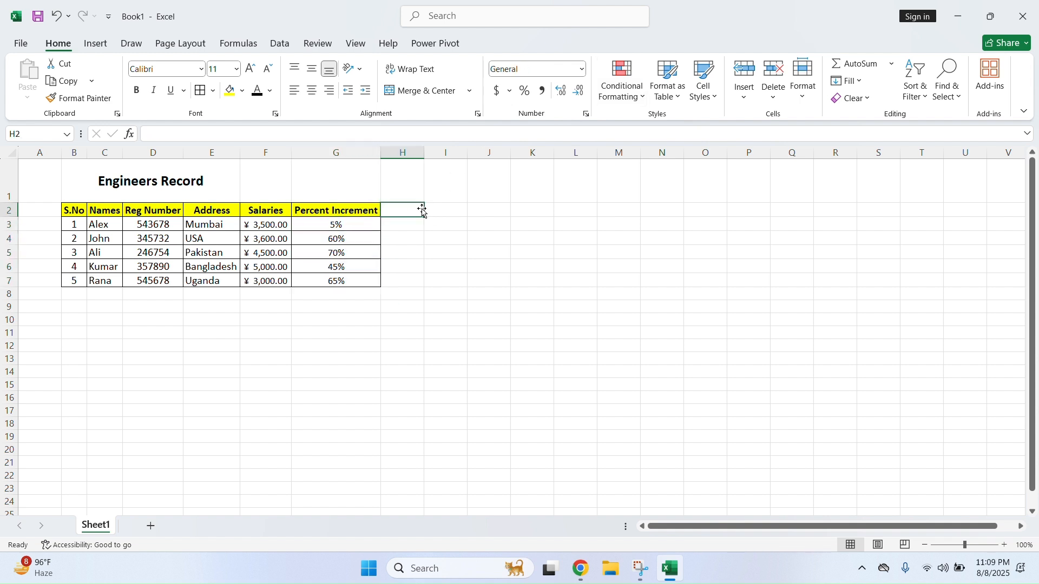
{"action": "left_click", "coordinate": [583, 69]}
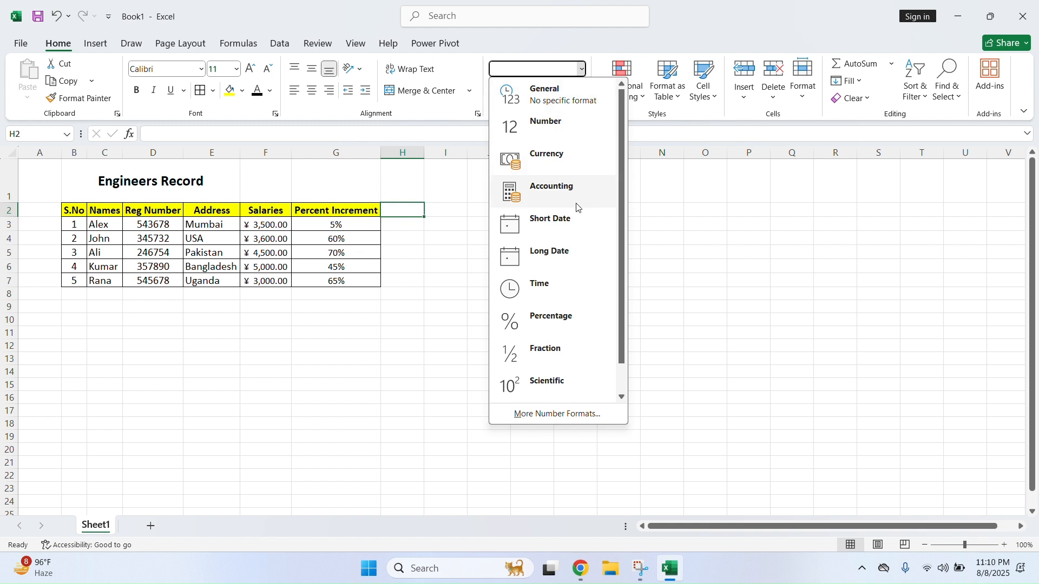
{"action": "scroll", "coordinate": [569, 330], "scroll_direction": "down", "scroll_amount": 1}
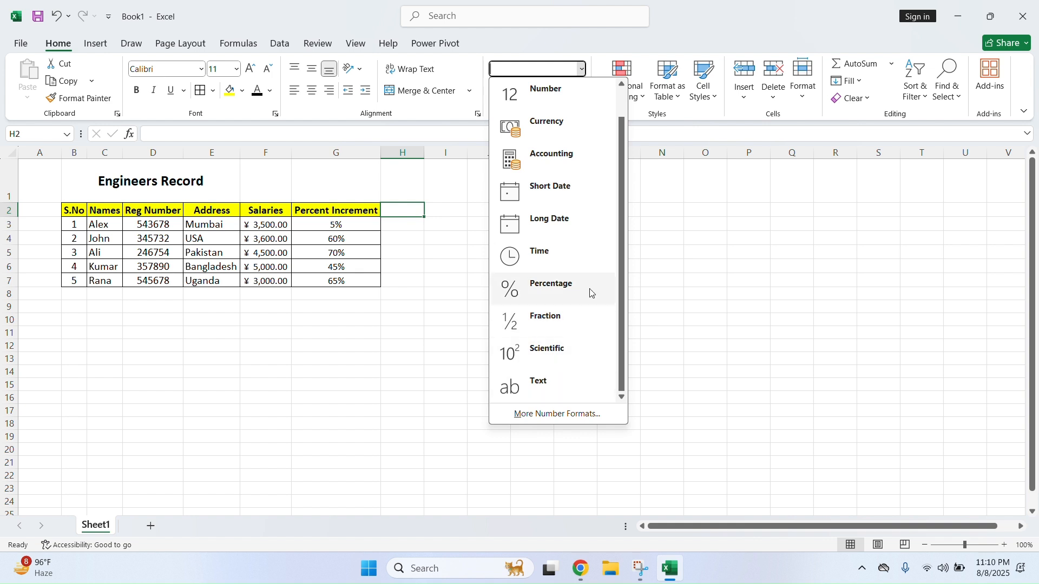
{"action": "scroll", "coordinate": [582, 216], "scroll_direction": "up", "scroll_amount": 1}
{"action": "left_click", "coordinate": [570, 86]}
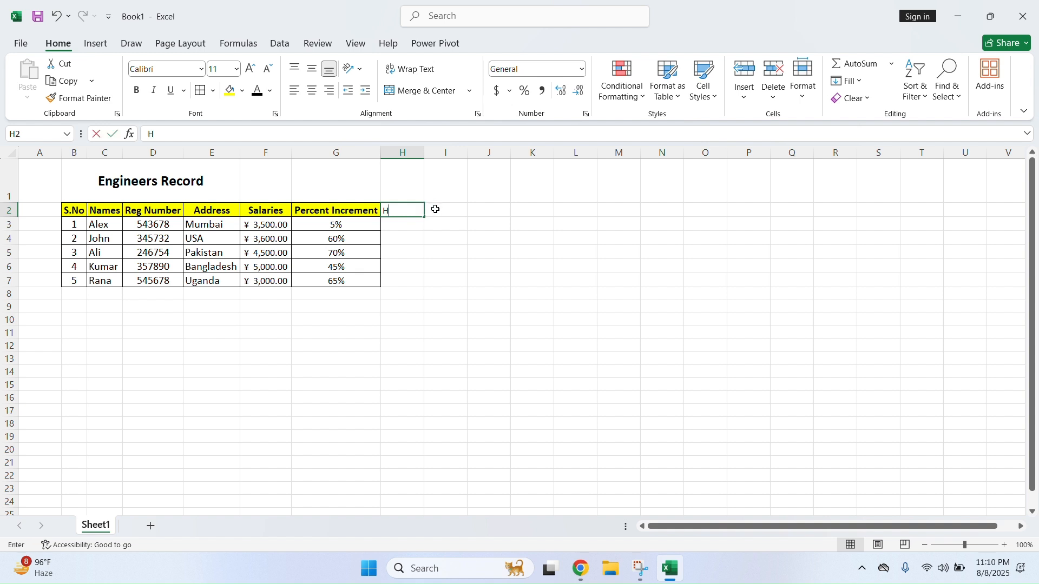
Discard the stray entry in H2 and switch G3:G7 to General format
{"action": "type", "text": "Ho"}
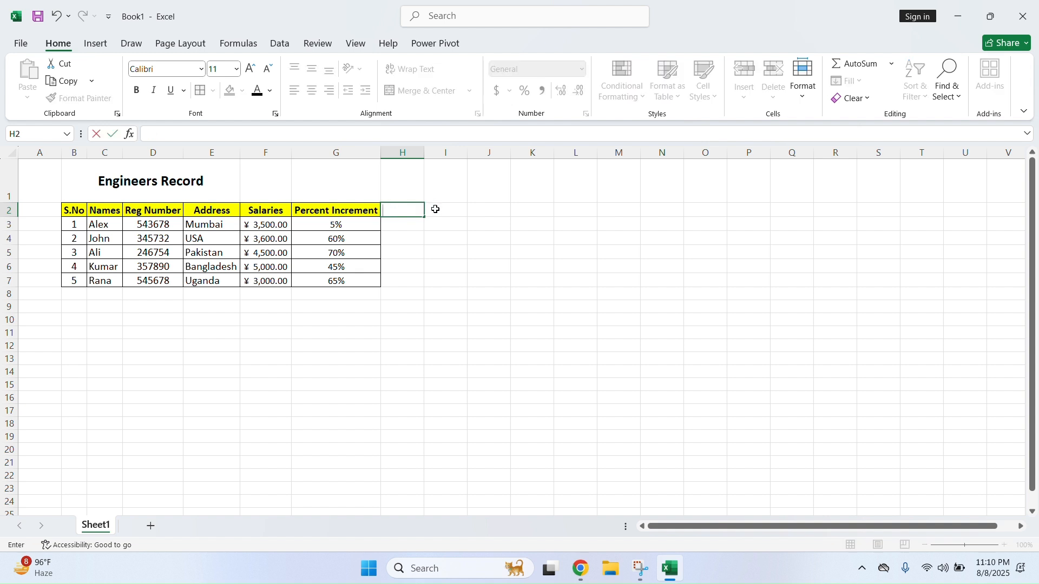
{"action": "left_click", "coordinate": [430, 235]}
{"action": "left_click", "coordinate": [401, 212]}
{"action": "left_click_drag", "start_coordinate": [401, 212], "coordinate": [399, 279]}
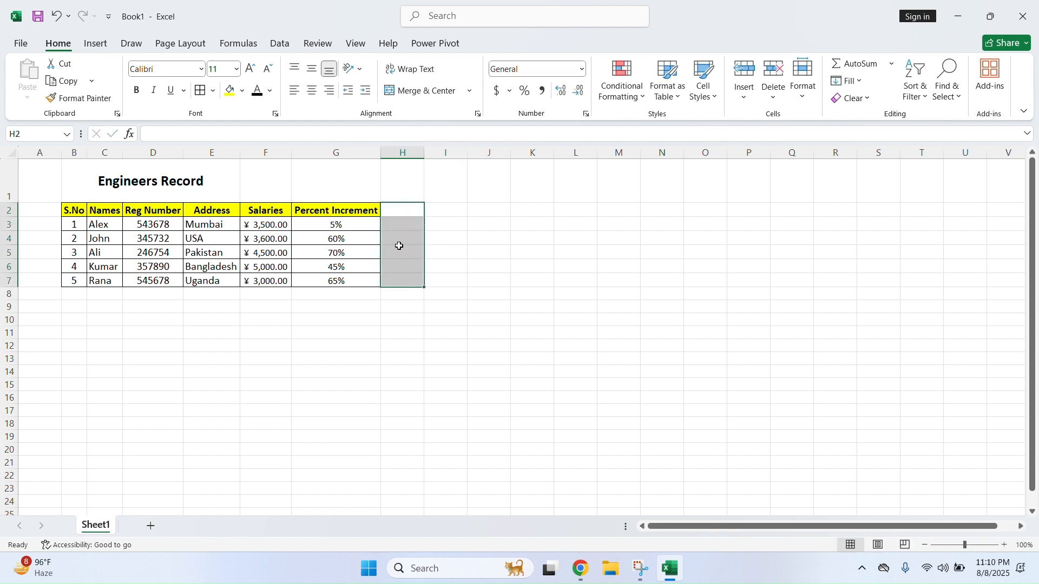
{"action": "left_click", "coordinate": [404, 212]}
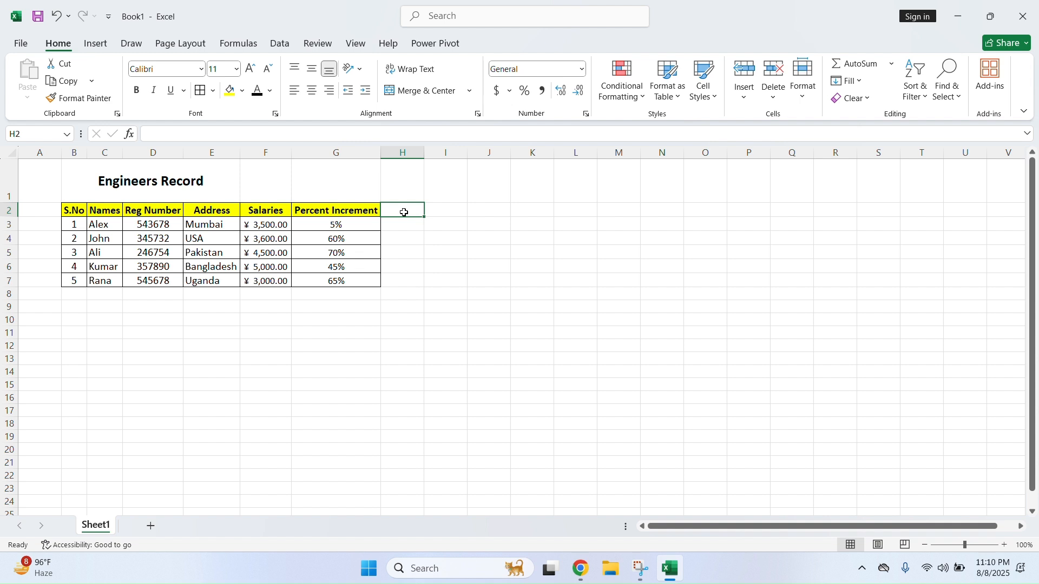
{"action": "left_click_drag", "start_coordinate": [373, 226], "coordinate": [354, 281]}
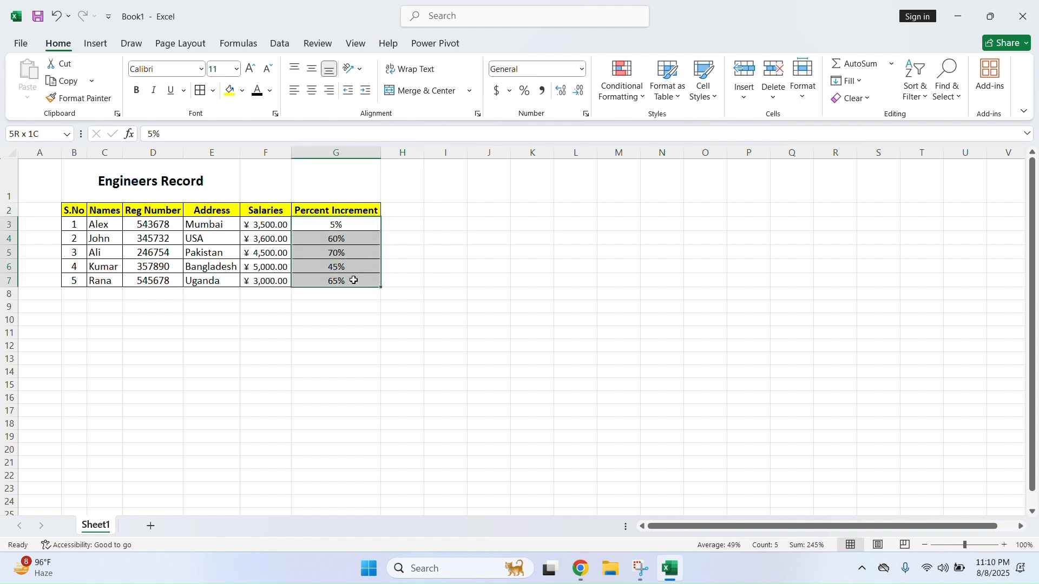
{"action": "left_click", "coordinate": [582, 69]}
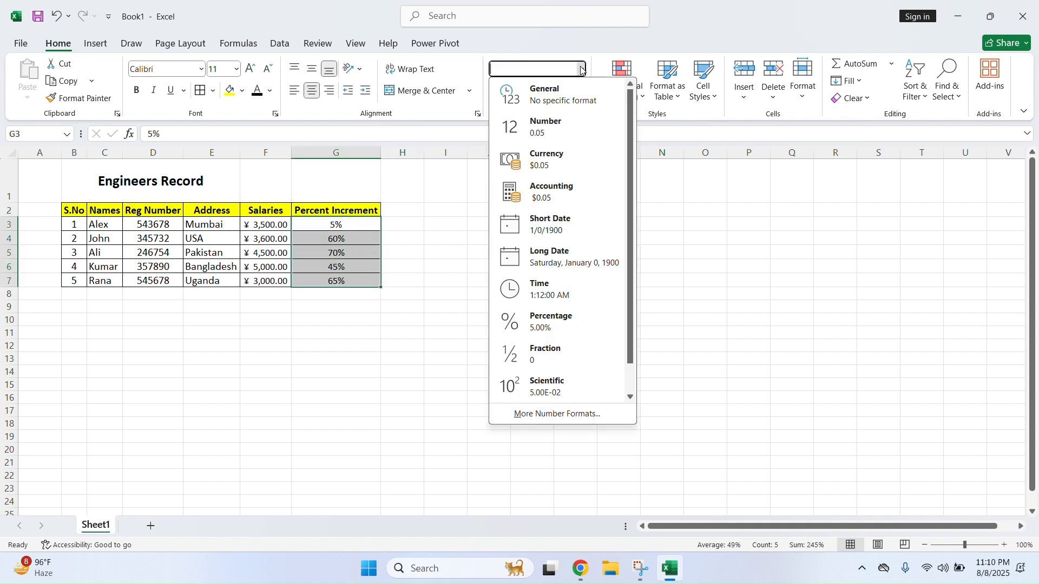
{"action": "left_click", "coordinate": [560, 103]}
Try Number with two decimals, then Currency, on the Percent Increment values G3:G7
{"action": "left_click_drag", "start_coordinate": [349, 225], "coordinate": [350, 274]}
{"action": "left_click_drag", "start_coordinate": [354, 228], "coordinate": [358, 278]}
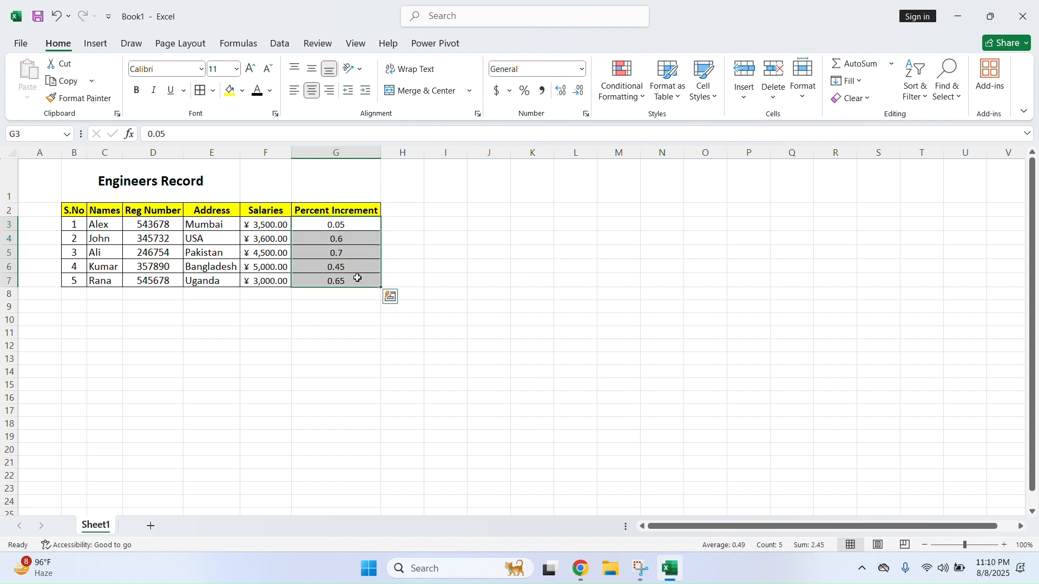
{"action": "left_click_drag", "start_coordinate": [359, 222], "coordinate": [359, 279]}
{"action": "left_click", "coordinate": [582, 69]}
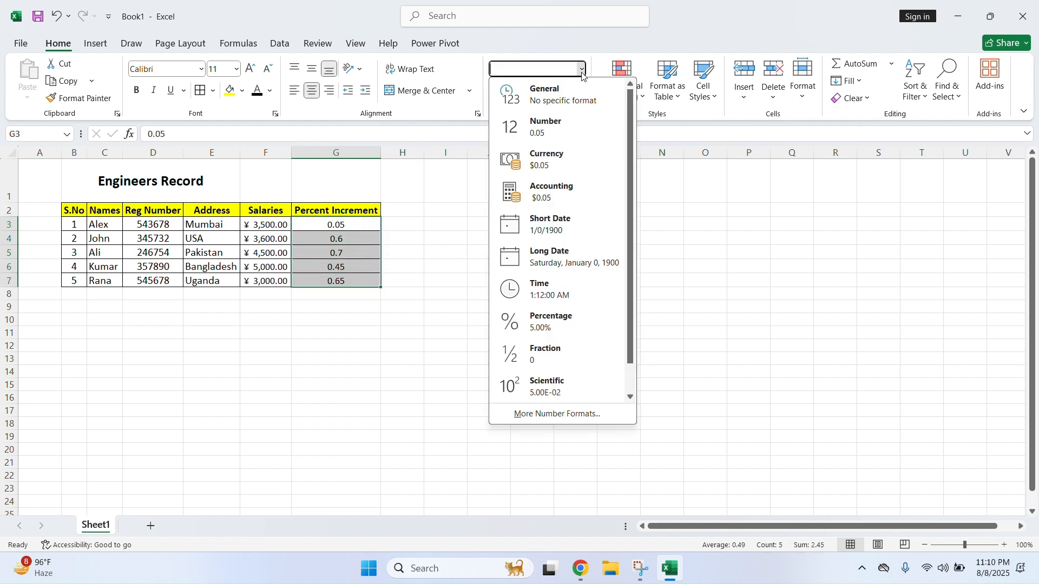
{"action": "left_click", "coordinate": [546, 127]}
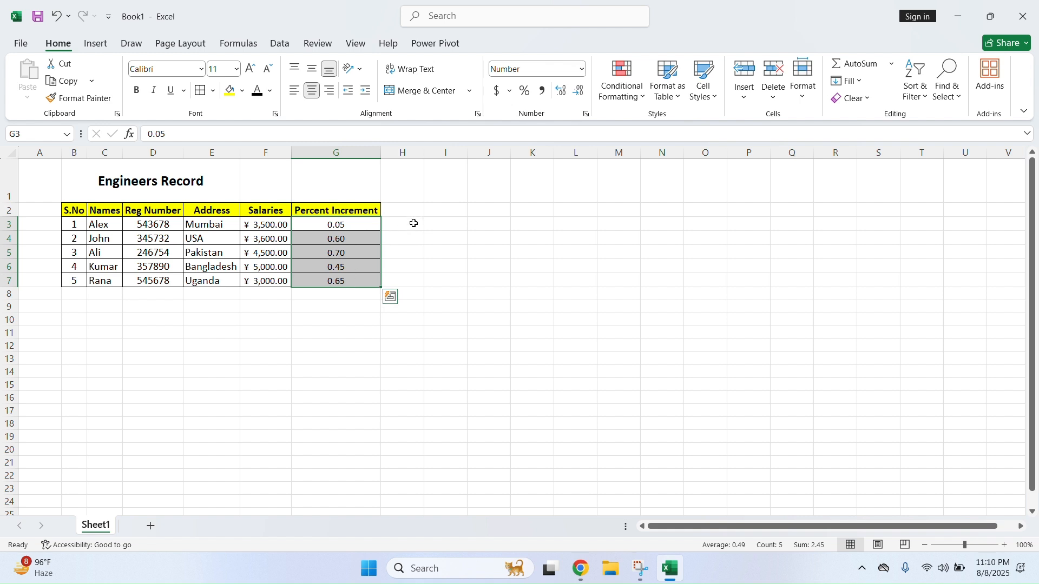
{"action": "left_click", "coordinate": [582, 69]}
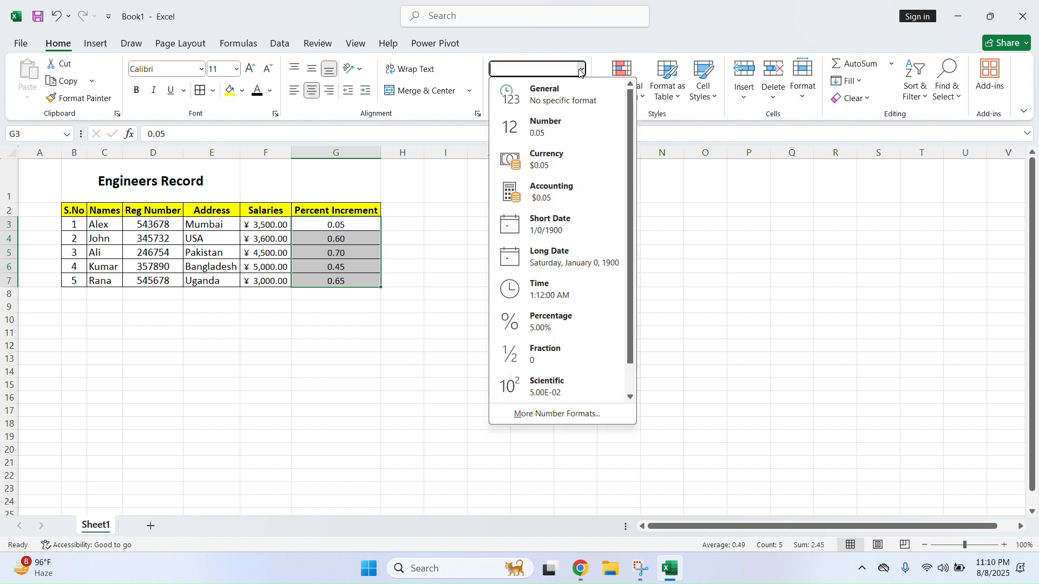
{"action": "left_click", "coordinate": [580, 160]}
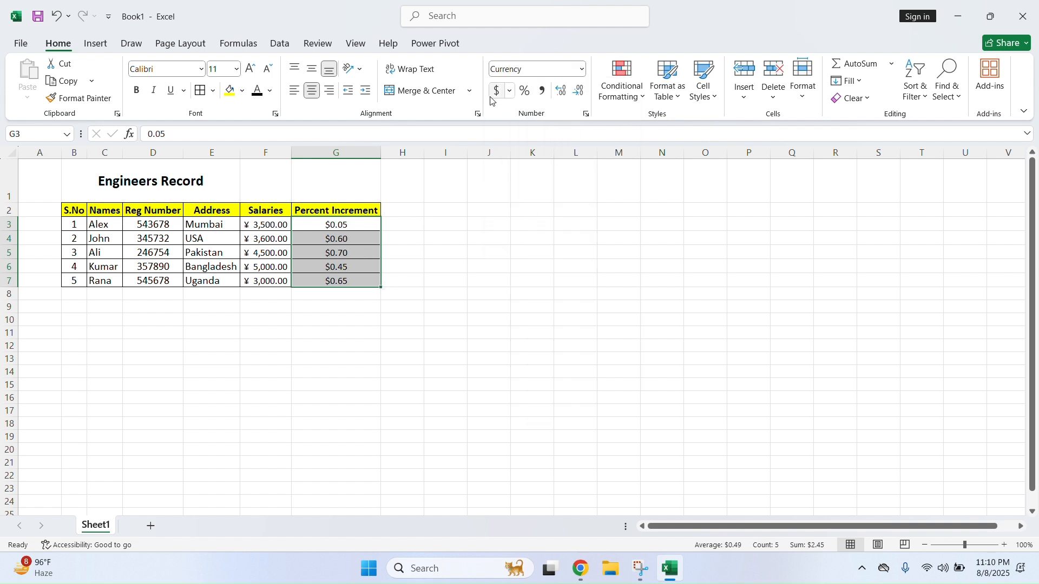
Settle G3:G7 on Accounting format, reading $ 0.05 through $ 0.65
{"action": "left_click", "coordinate": [582, 70]}
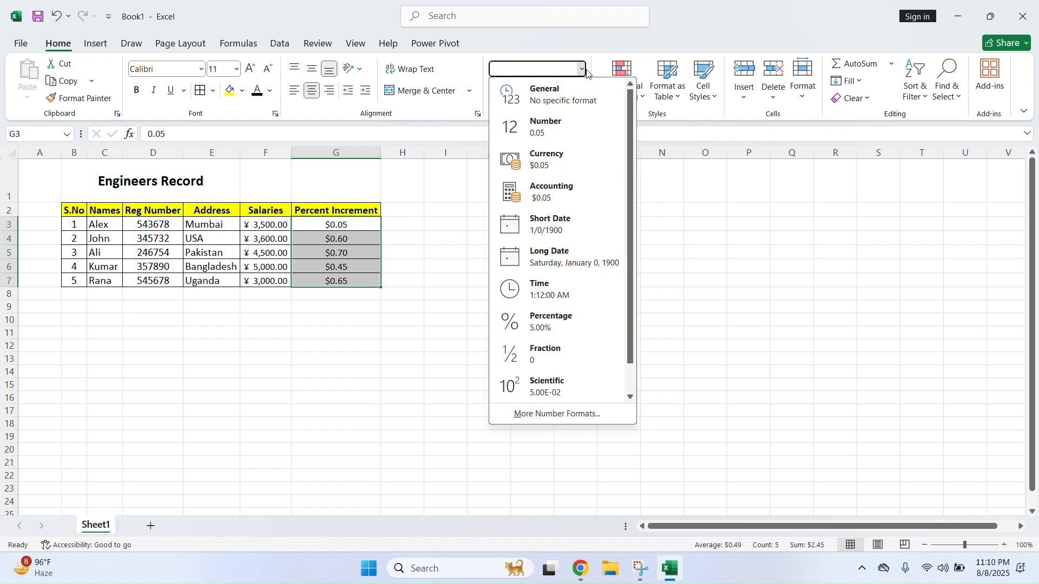
{"action": "left_click", "coordinate": [574, 193]}
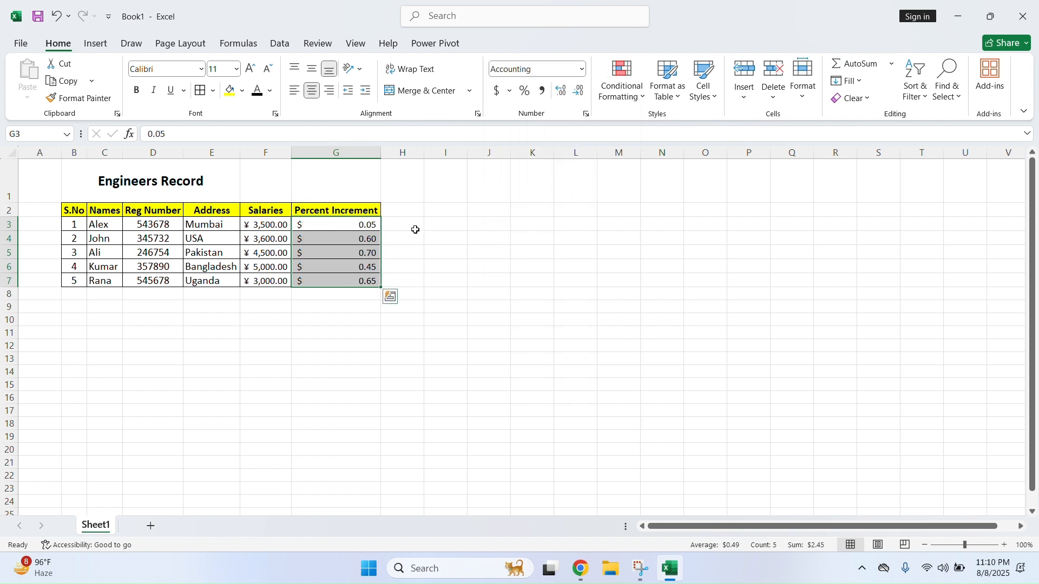
{"action": "left_click", "coordinate": [583, 70]}
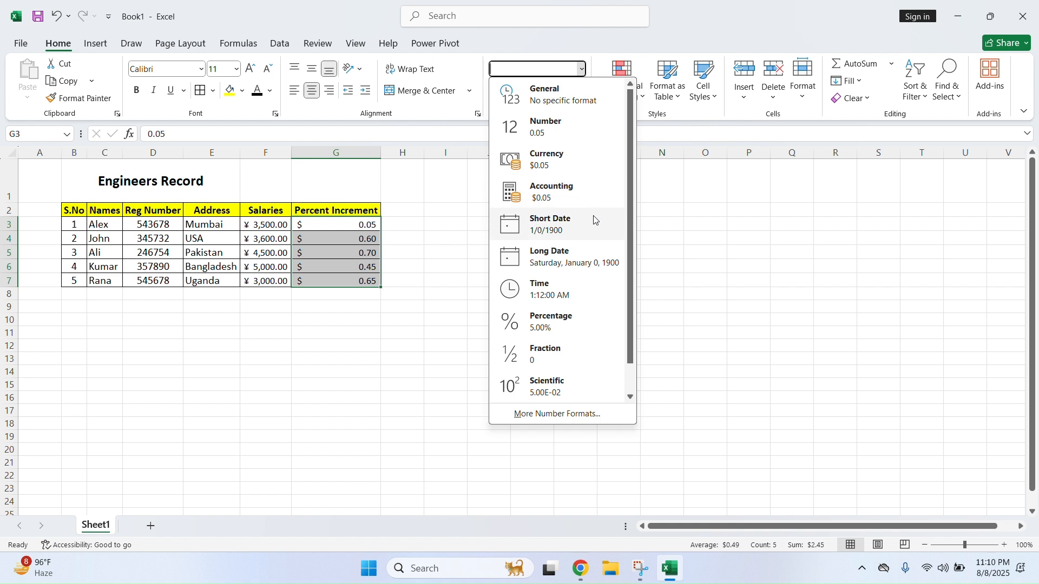
{"action": "left_click", "coordinate": [440, 230]}
{"action": "left_click", "coordinate": [410, 224]}
{"action": "left_click", "coordinate": [417, 210]}
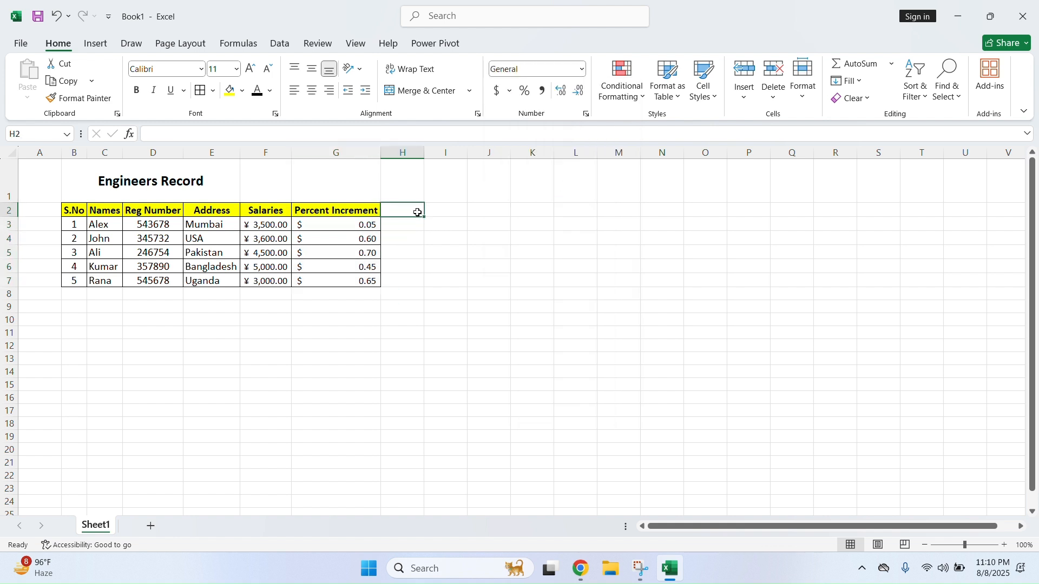
Type the Date of Birth heading in H2, widen column H, and enter 5-May-00 in H3
{"action": "left_click", "coordinate": [405, 224]}
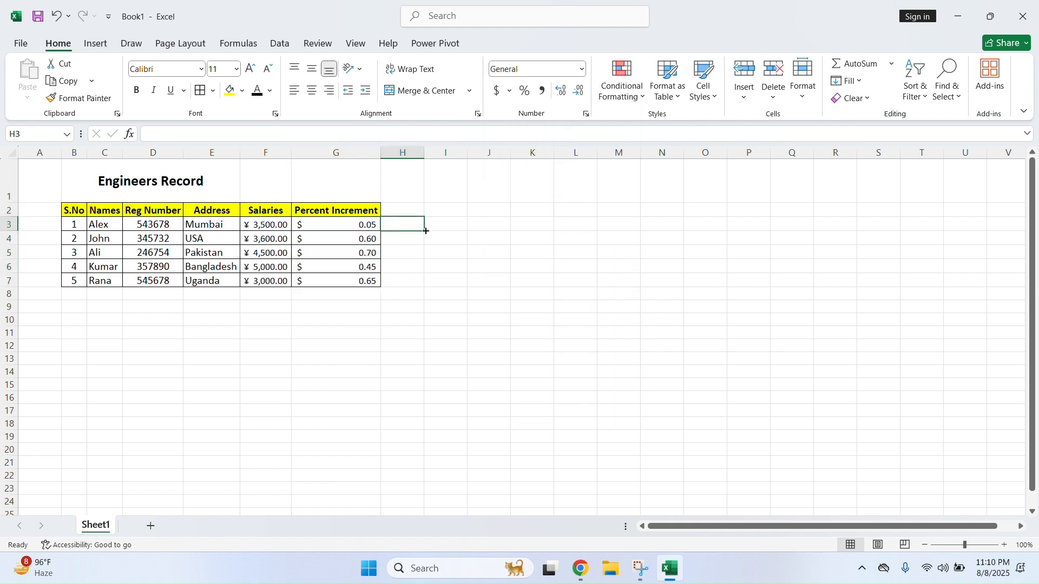
{"action": "key", "text": "Up"}
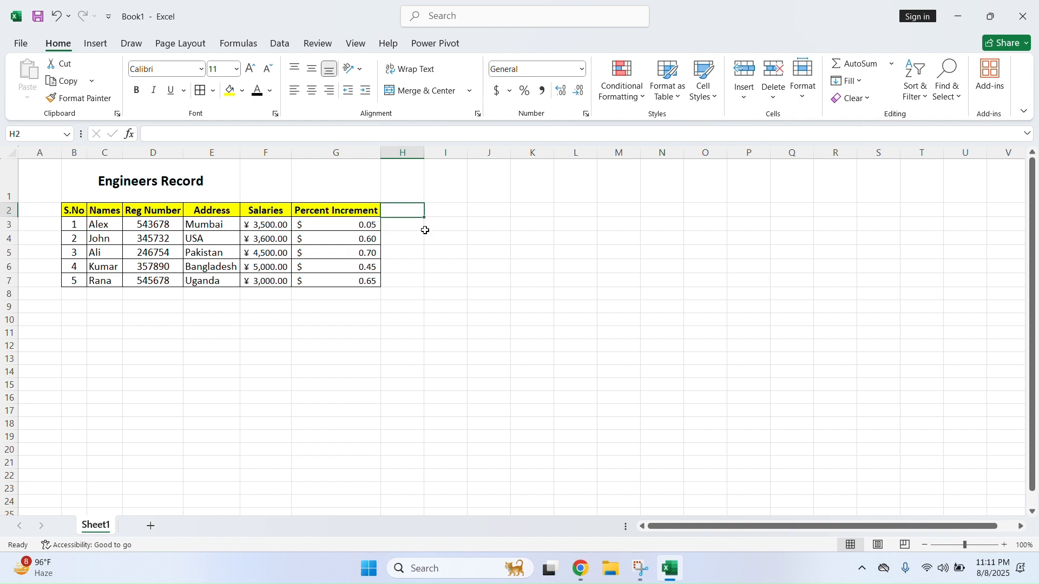
{"action": "type", "text": "Date"}
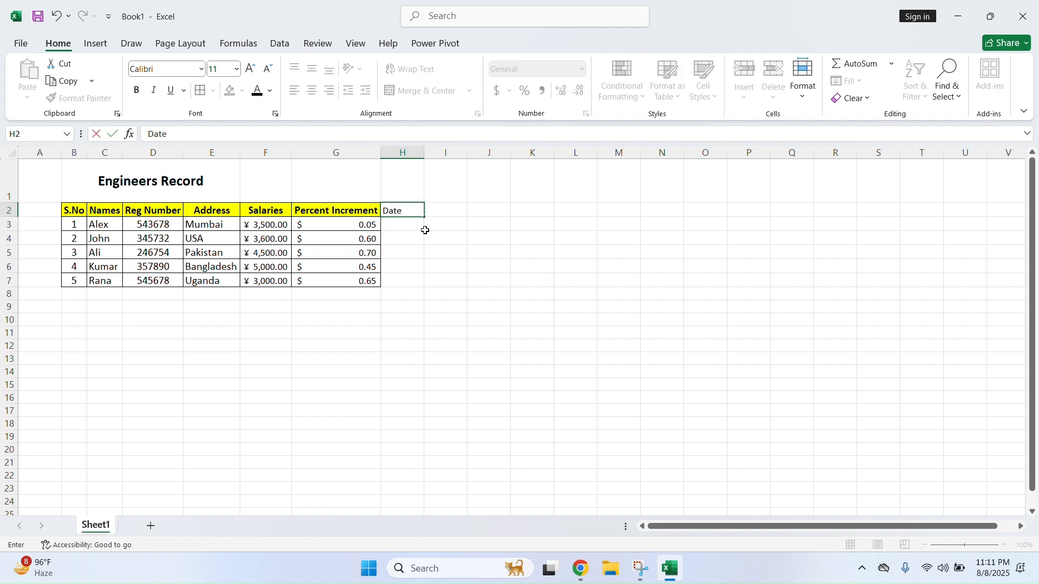
{"action": "type", "text": " of Birth"}
{"action": "key", "text": "Return"}
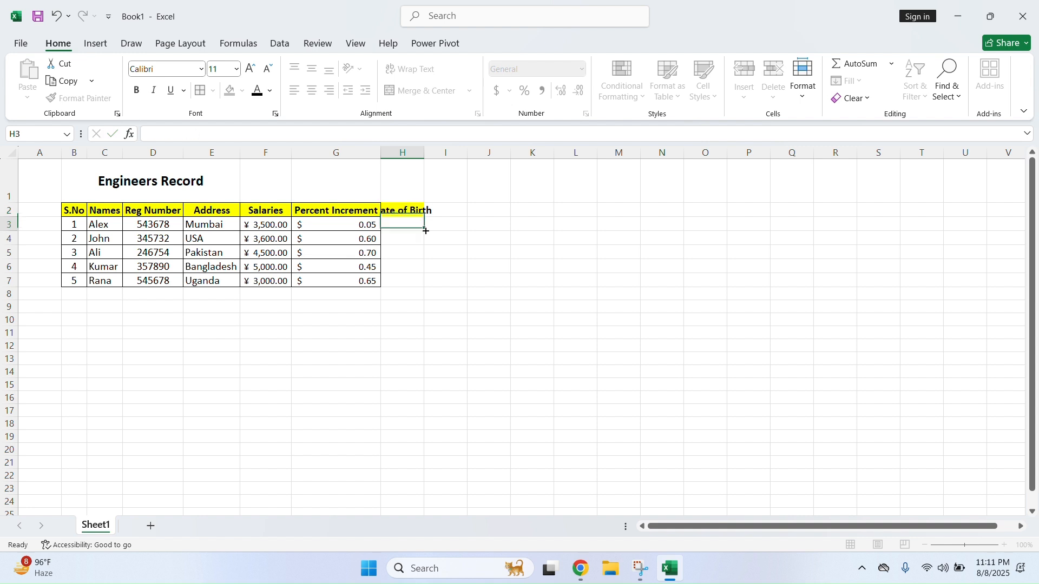
{"action": "left_click_drag", "start_coordinate": [425, 153], "coordinate": [453, 154]}
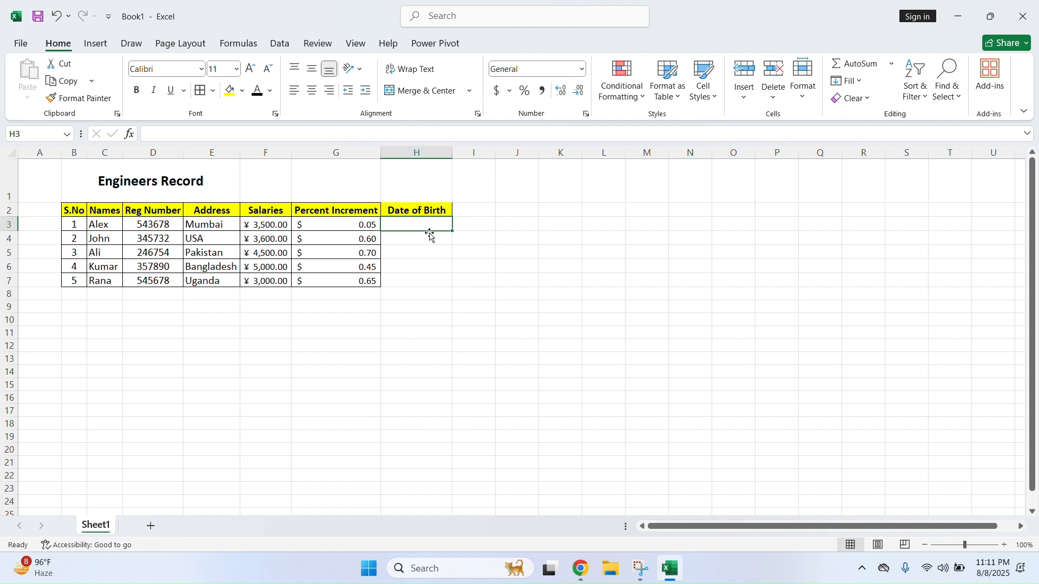
{"action": "type", "text": "5"}
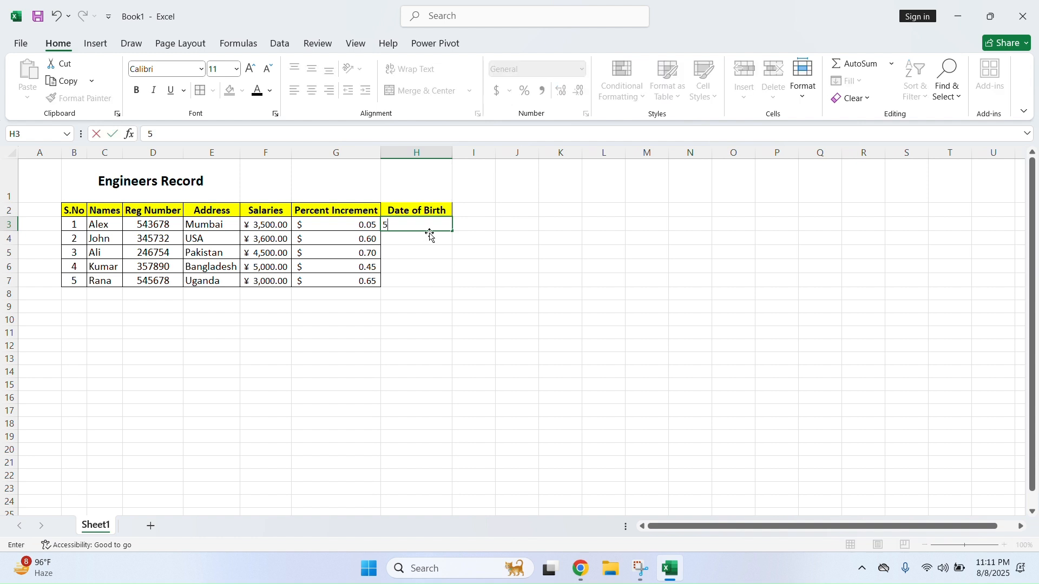
{"action": "type", "text": "/may/2000"}
{"action": "key", "text": "Return"}
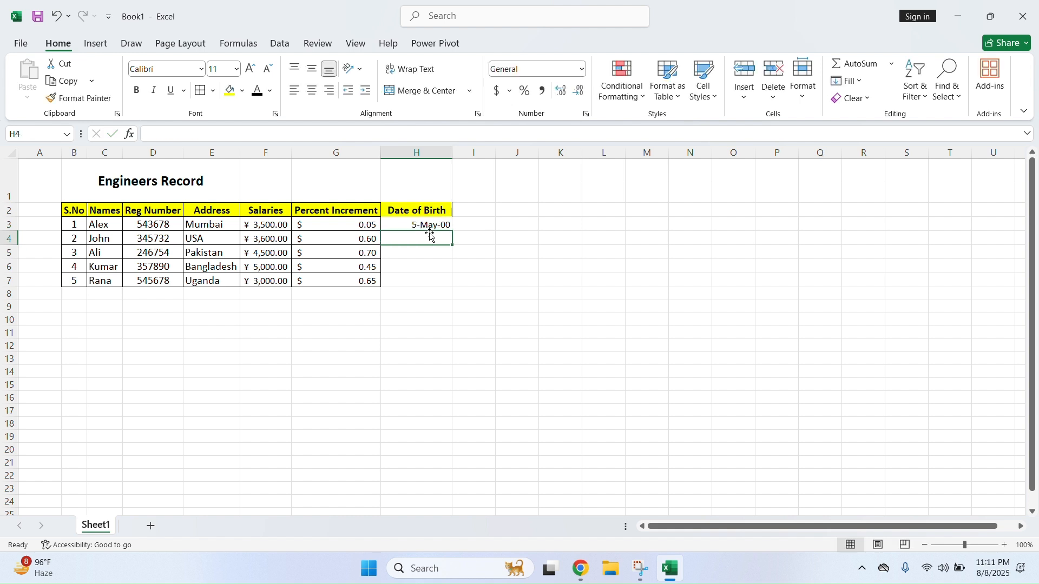
Try Short Date then Long Date on H3 and widen column H for the long date
{"action": "left_click", "coordinate": [437, 224]}
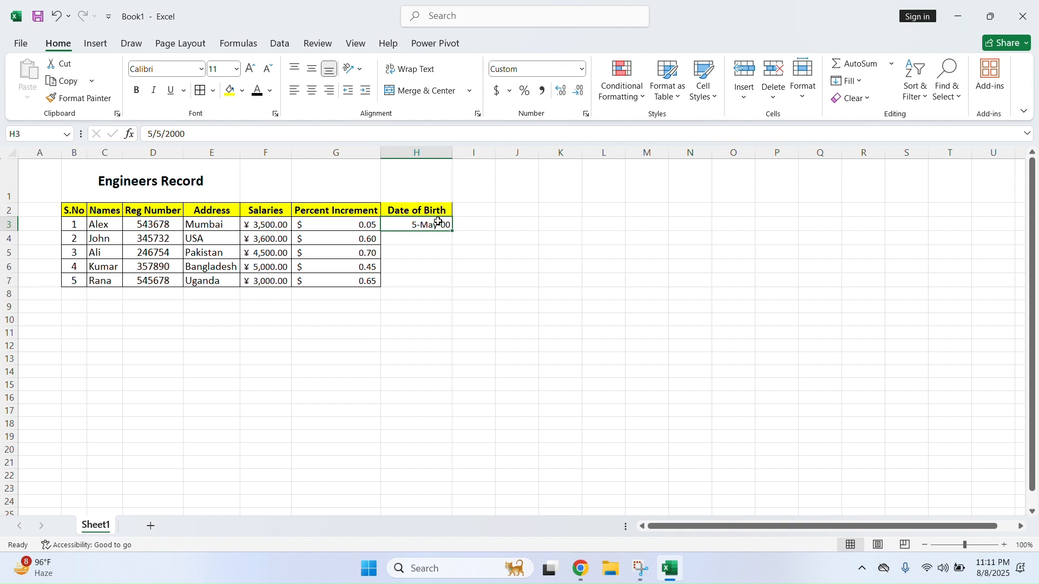
{"action": "left_click", "coordinate": [583, 70]}
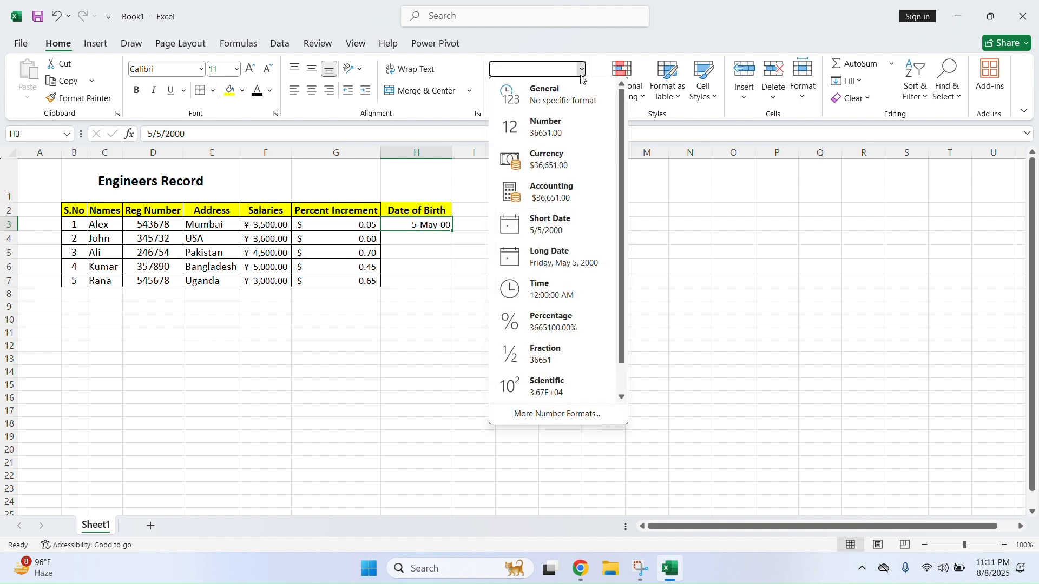
{"action": "left_click", "coordinate": [579, 228]}
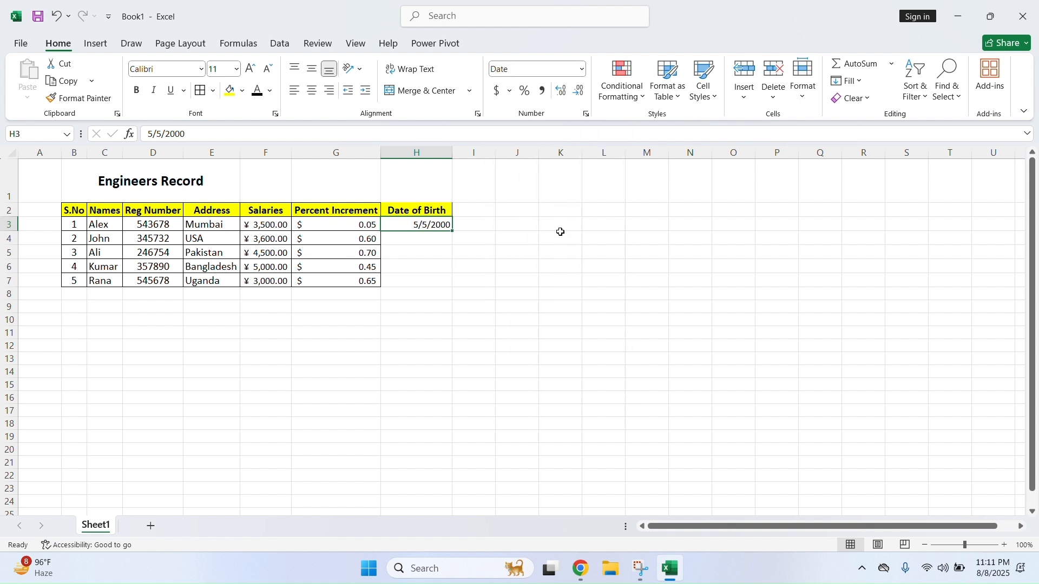
{"action": "left_click", "coordinate": [584, 73]}
{"action": "left_click", "coordinate": [580, 259]}
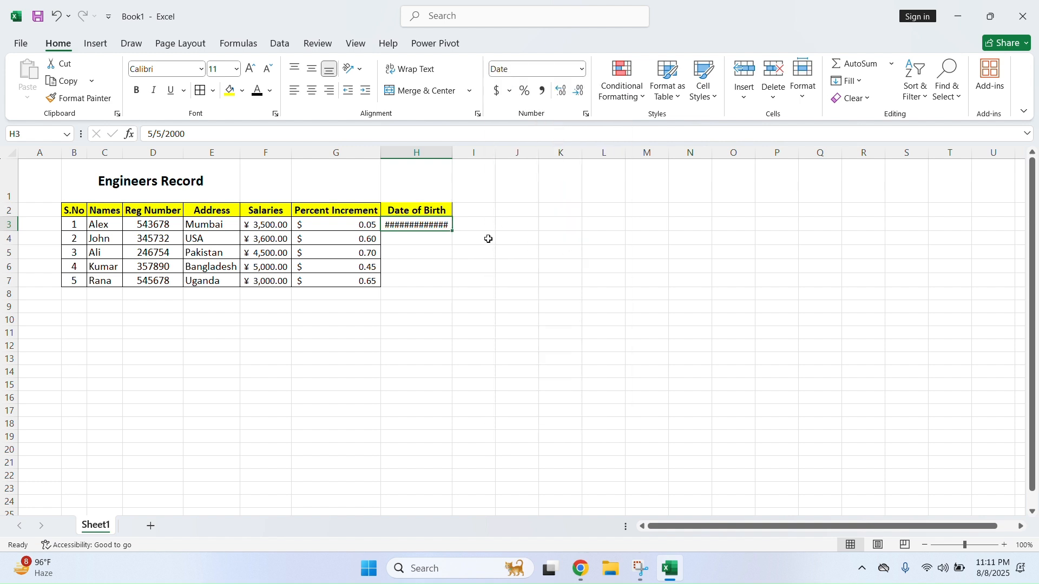
{"action": "left_click_drag", "start_coordinate": [447, 152], "coordinate": [495, 152]}
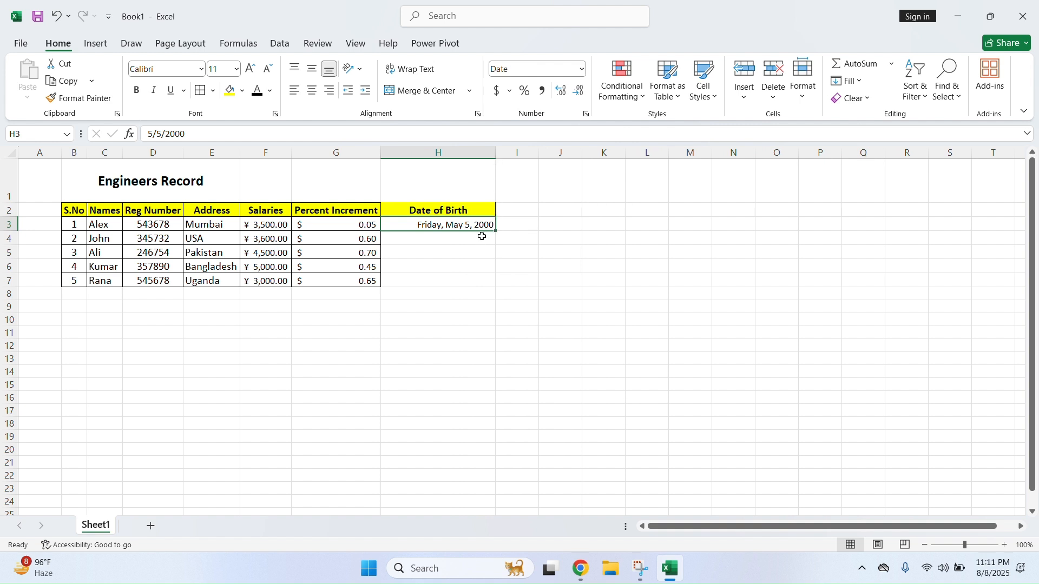
Switch H3 back to Short Date so it reads 5/5/2000
{"action": "left_click", "coordinate": [480, 238]}
{"action": "left_click", "coordinate": [451, 225]}
{"action": "left_click", "coordinate": [582, 69]}
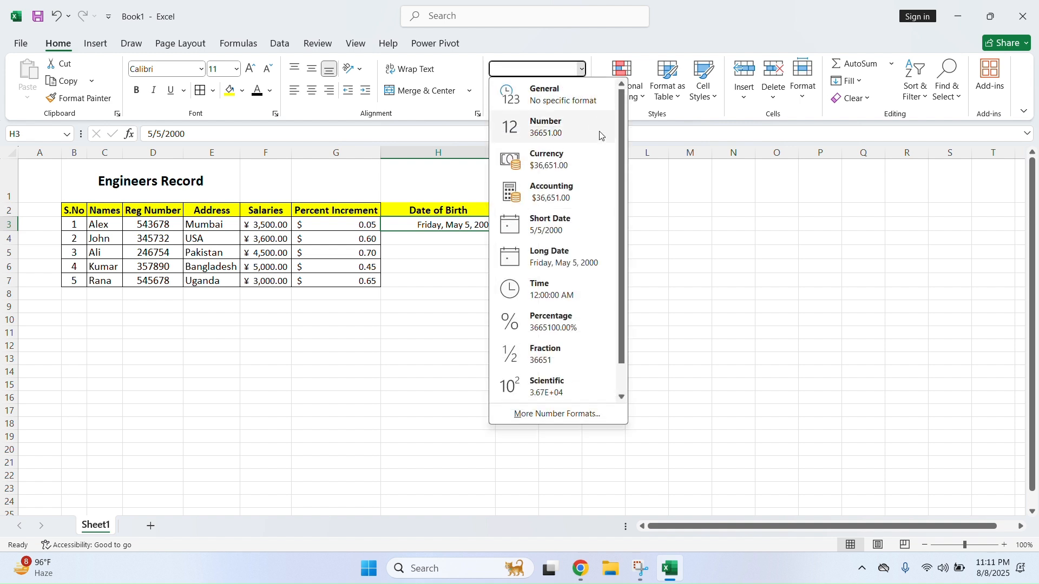
{"action": "left_click", "coordinate": [580, 220]}
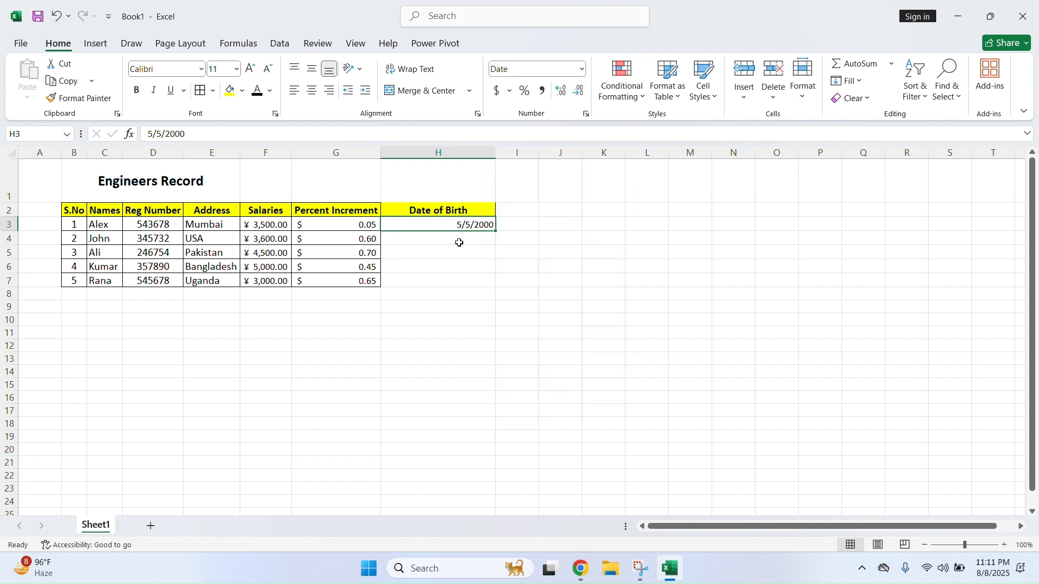
{"action": "left_click", "coordinate": [463, 240]}
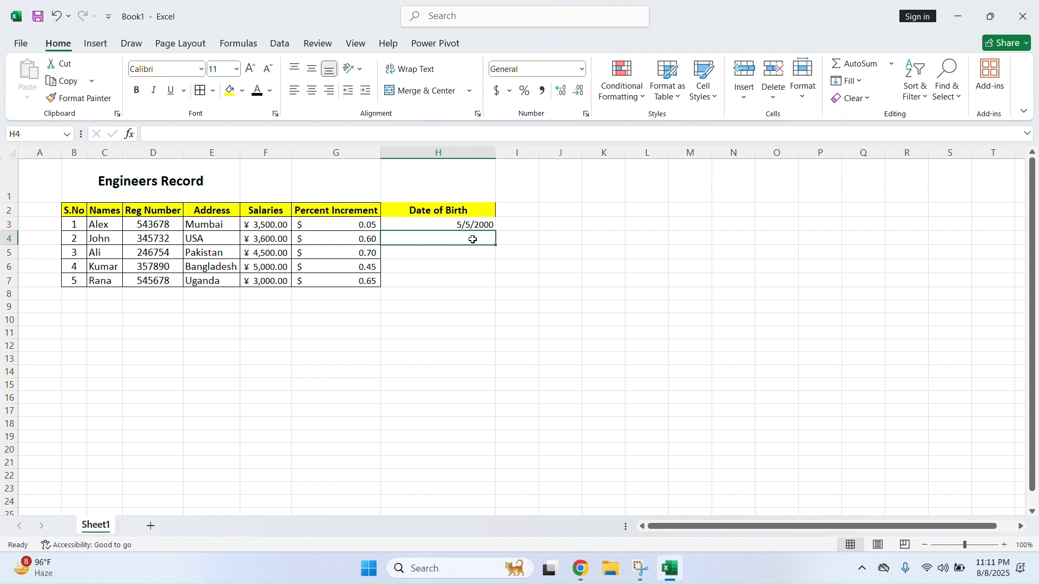
Enter birth dates 6/9/1998 in H4 and 8/6/1999 in H5
{"action": "type", "text": "6/9"}
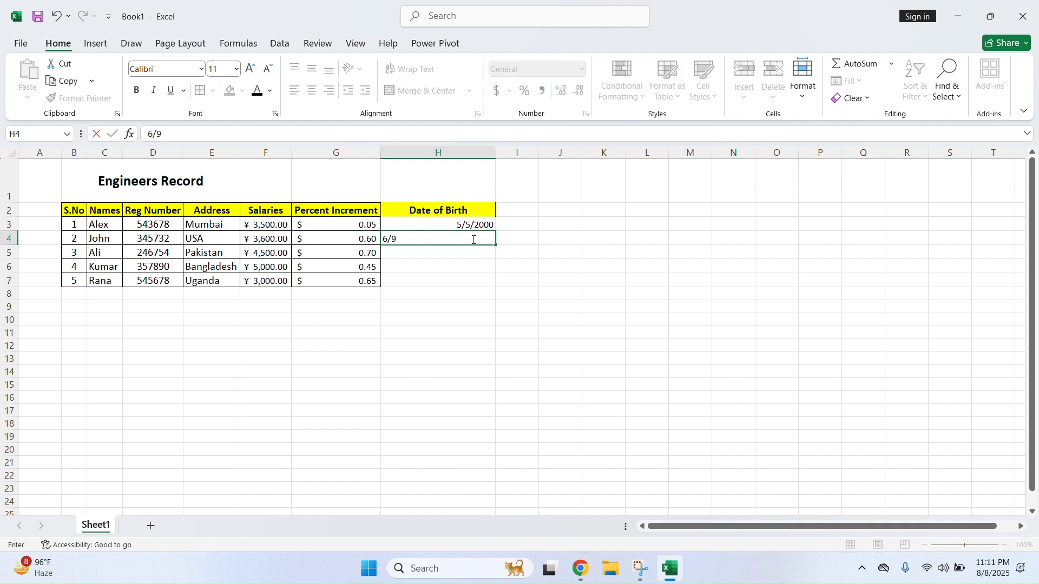
{"action": "type", "text": "/1998"}
{"action": "key", "text": "Return"}
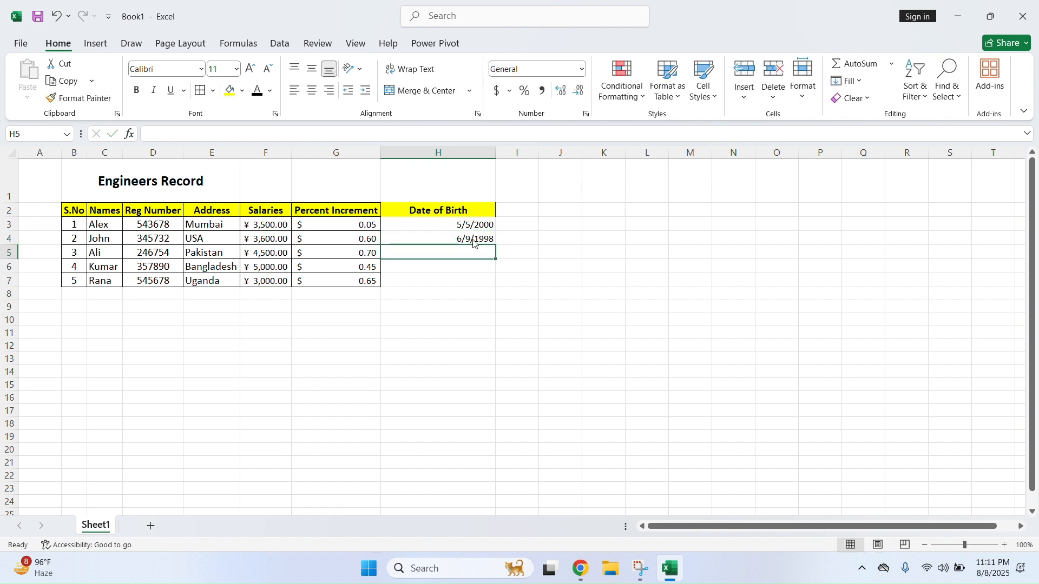
{"action": "key", "text": "alt"}
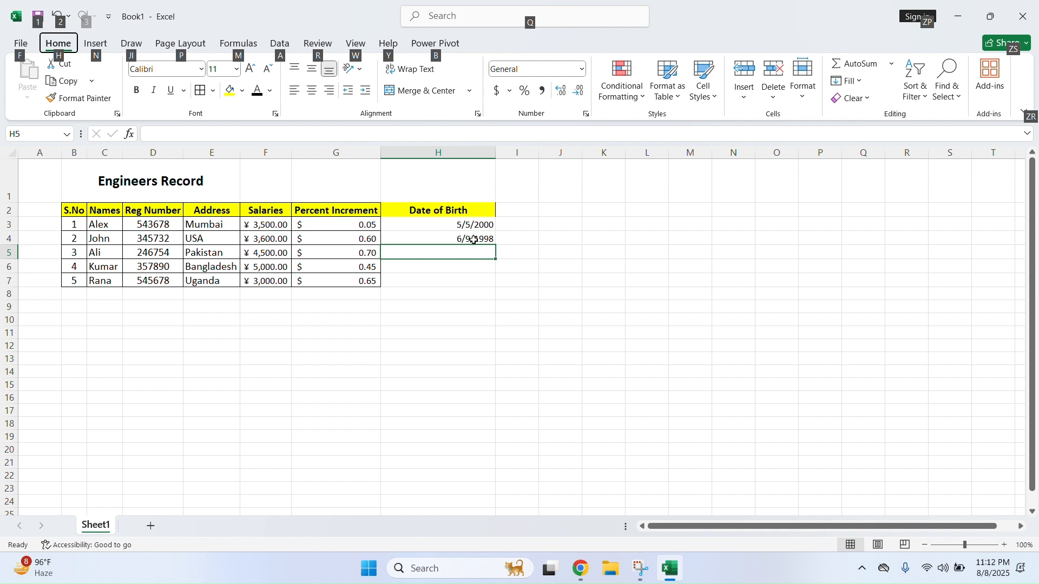
{"action": "left_click", "coordinate": [476, 253]}
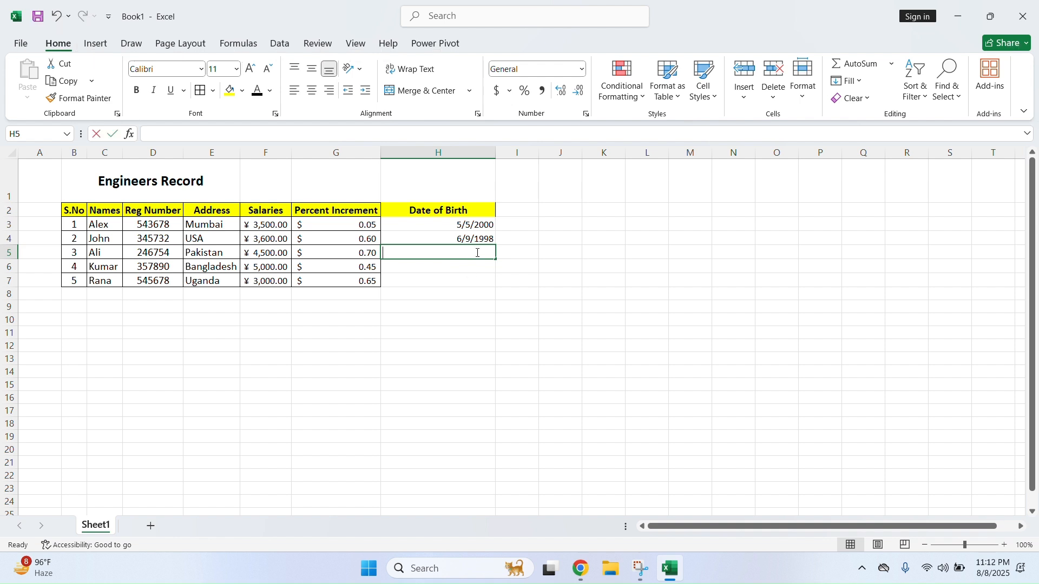
{"action": "type", "text": "8/6/19"}
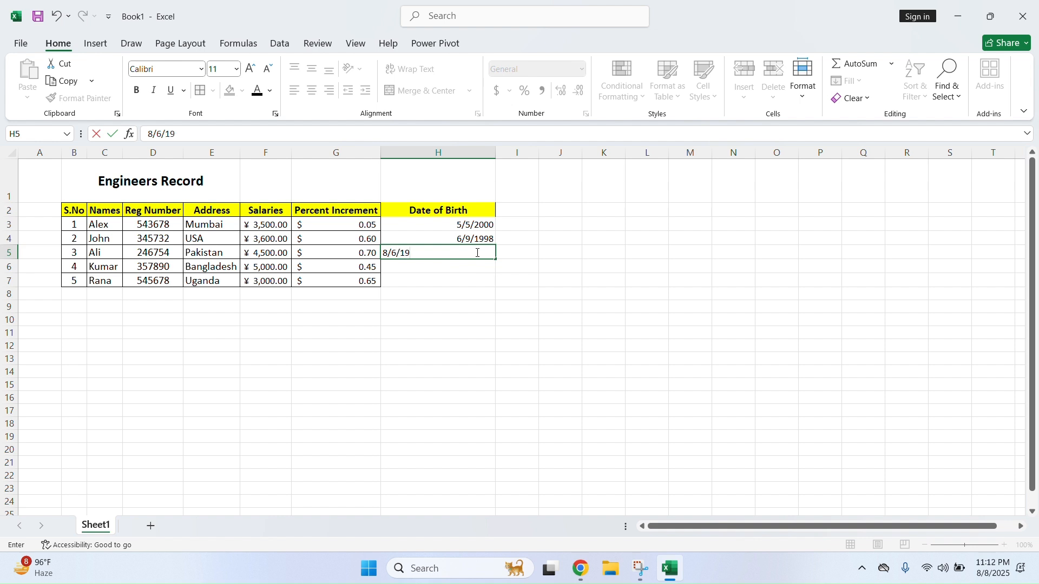
{"action": "type", "text": "99"}
{"action": "key", "text": "Return"}
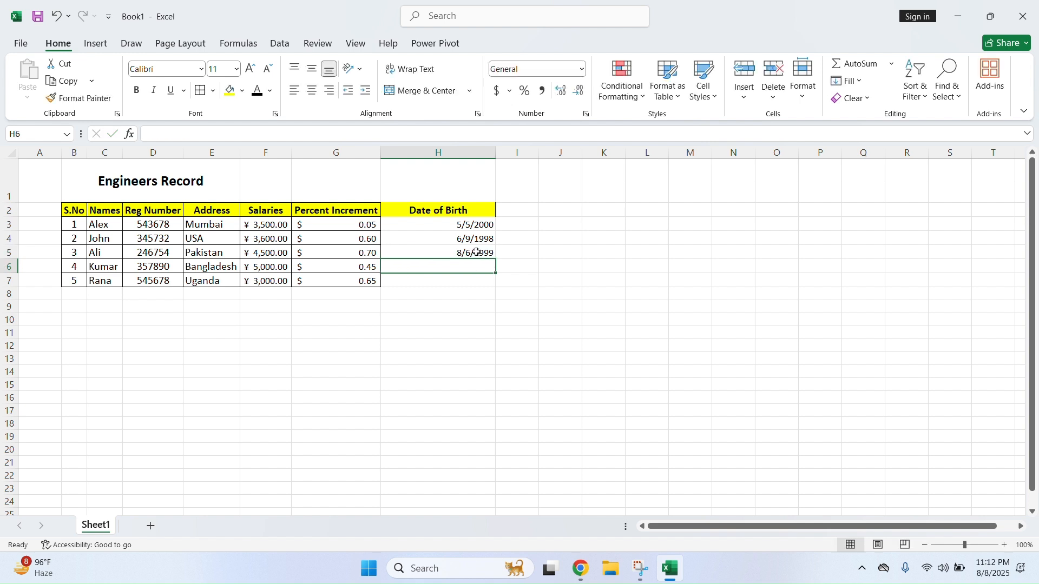
Enter 7/9/2003 in H6, removing its extra slash, and 5/5/2000 in H7
{"action": "key", "text": "/"}
{"action": "key", "text": "Escape"}
{"action": "key", "text": "Escape"}
{"action": "type", "text": "7/9//2003"}
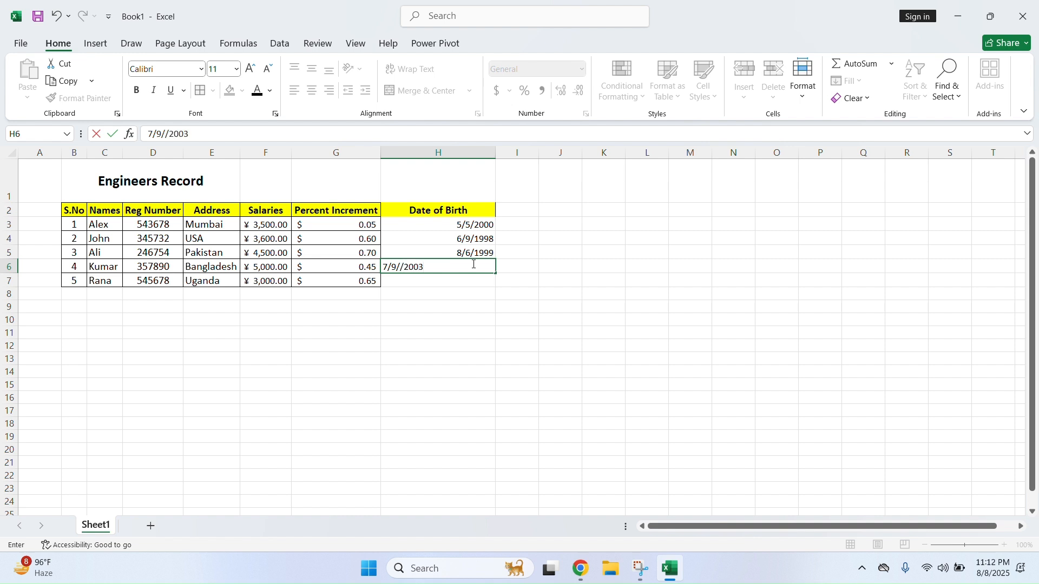
{"action": "key", "text": "Return"}
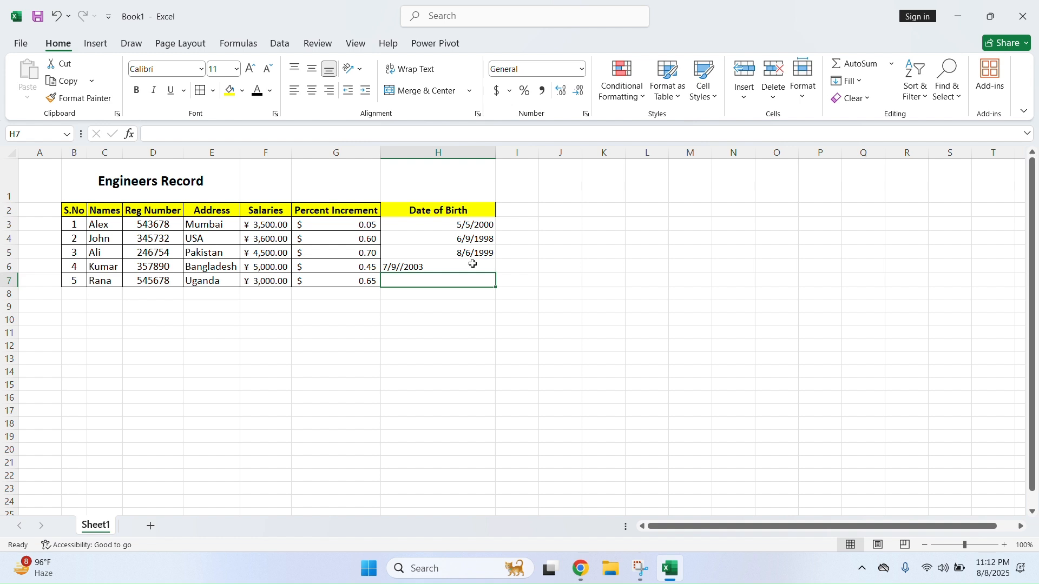
{"action": "left_click", "coordinate": [473, 264]}
{"action": "left_click", "coordinate": [168, 134]}
{"action": "key", "text": "BackSpace"}
{"action": "key", "text": "Return"}
{"action": "type", "text": "5/5/2000"}
{"action": "key", "text": "Return"}
Format birth dates H3:H7 as Long Date, e.g. Friday, May 5, 2000
{"action": "left_click_drag", "start_coordinate": [465, 224], "coordinate": [473, 280]}
{"action": "left_click", "coordinate": [581, 69]}
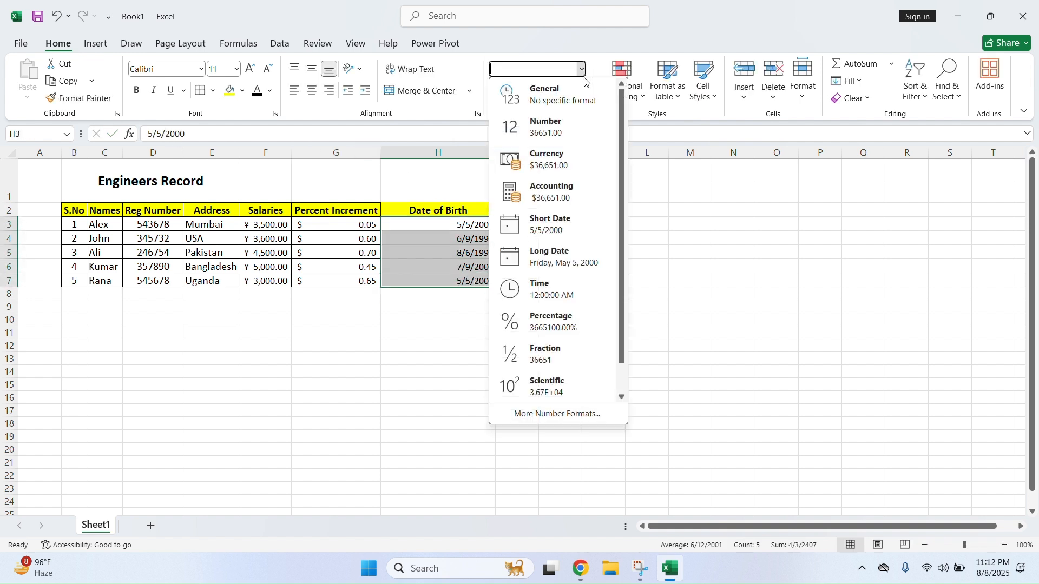
{"action": "left_click", "coordinate": [591, 260]}
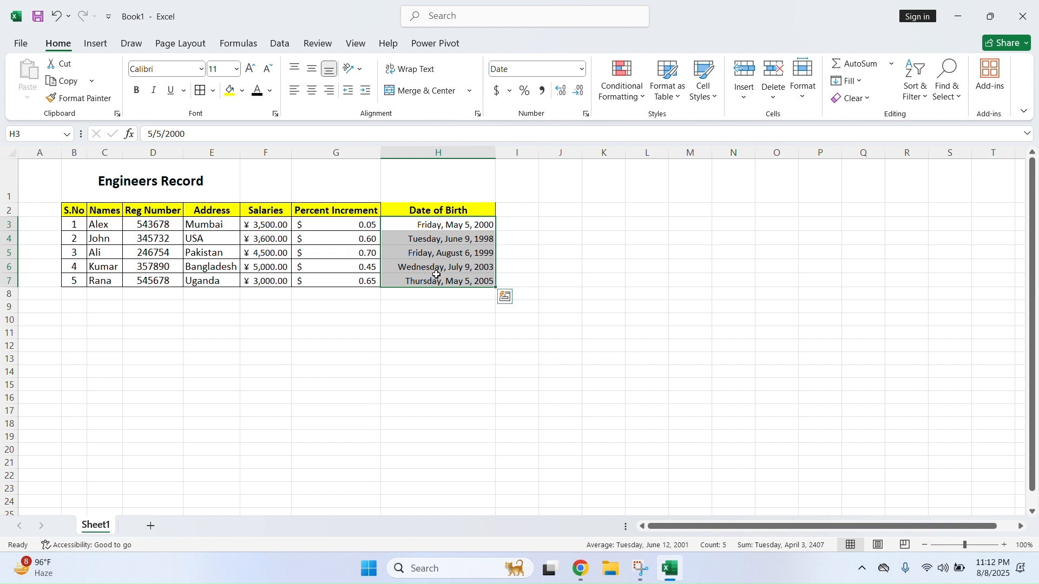
{"action": "left_click", "coordinate": [445, 296]}
{"action": "left_click_drag", "start_coordinate": [438, 210], "coordinate": [421, 282]}
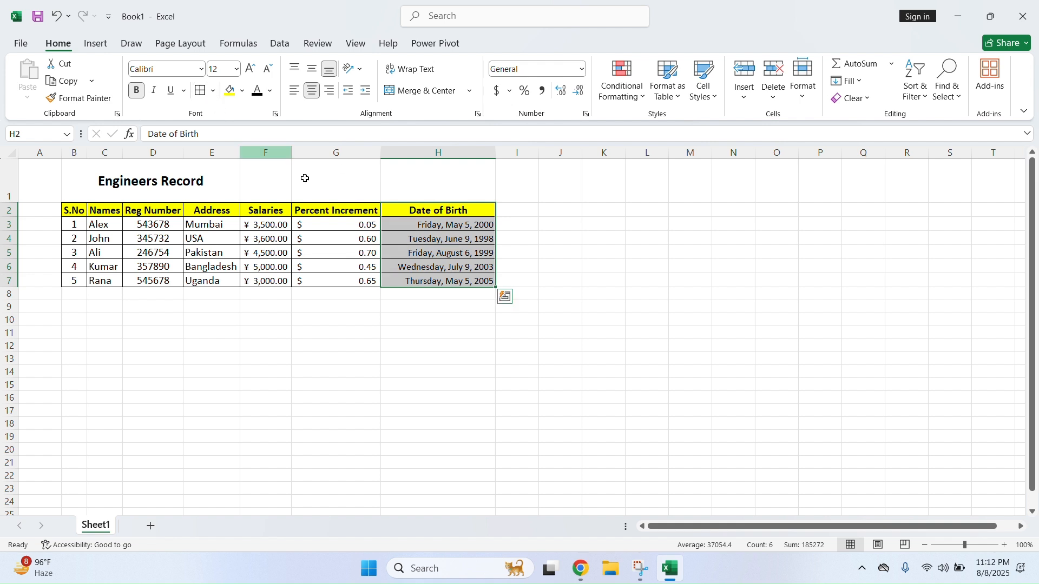
{"action": "left_click", "coordinate": [424, 267]}
Merge and centre the Engineers Record title across B1:H1
{"action": "left_click", "coordinate": [587, 252]}
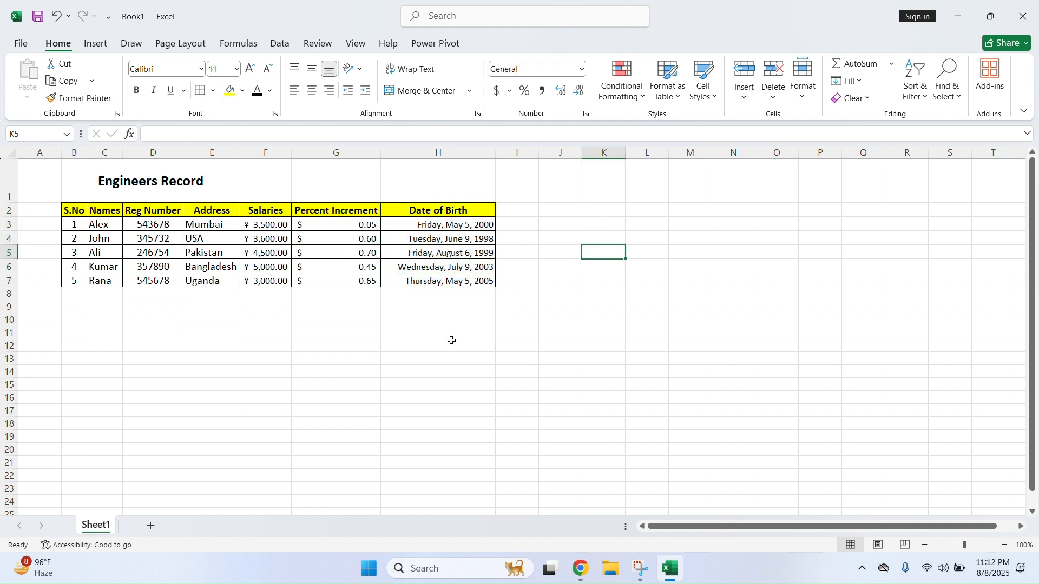
{"action": "left_click_drag", "start_coordinate": [143, 177], "coordinate": [430, 187]}
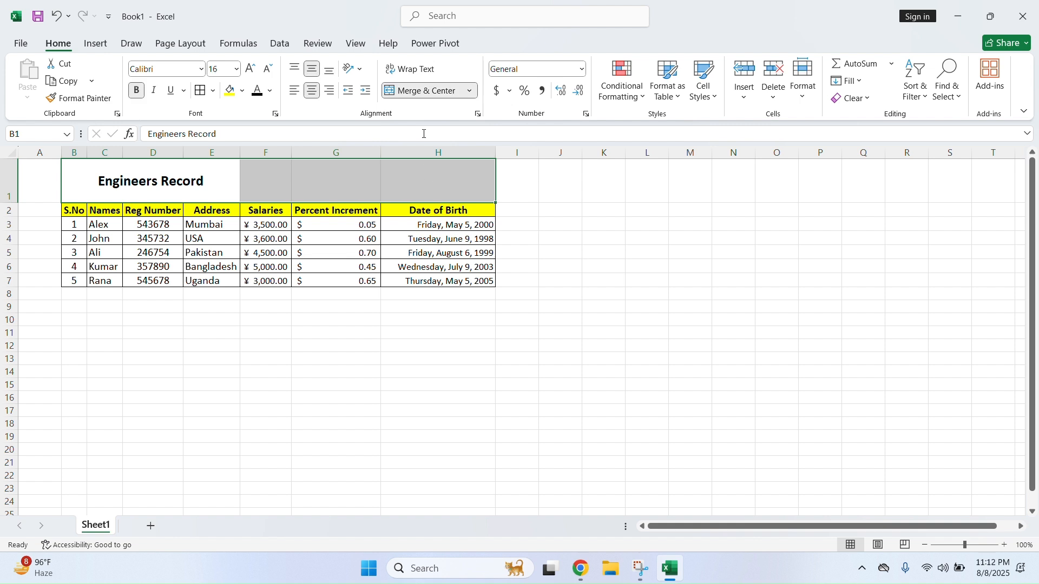
{"action": "left_click", "coordinate": [411, 90]}
{"action": "left_click", "coordinate": [416, 92]}
{"action": "left_click", "coordinate": [477, 334]}
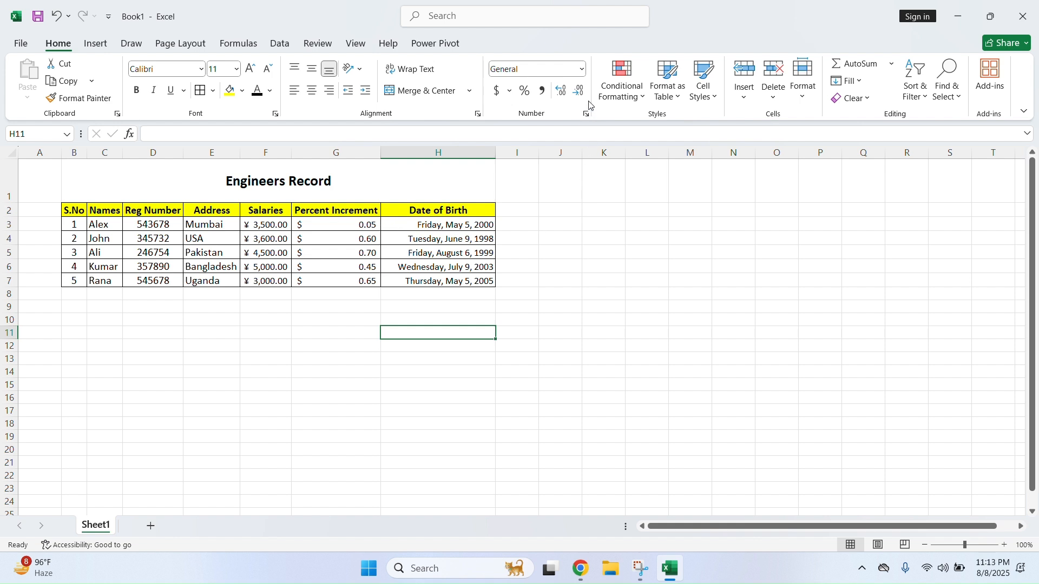
{"action": "left_click", "coordinate": [582, 69]}
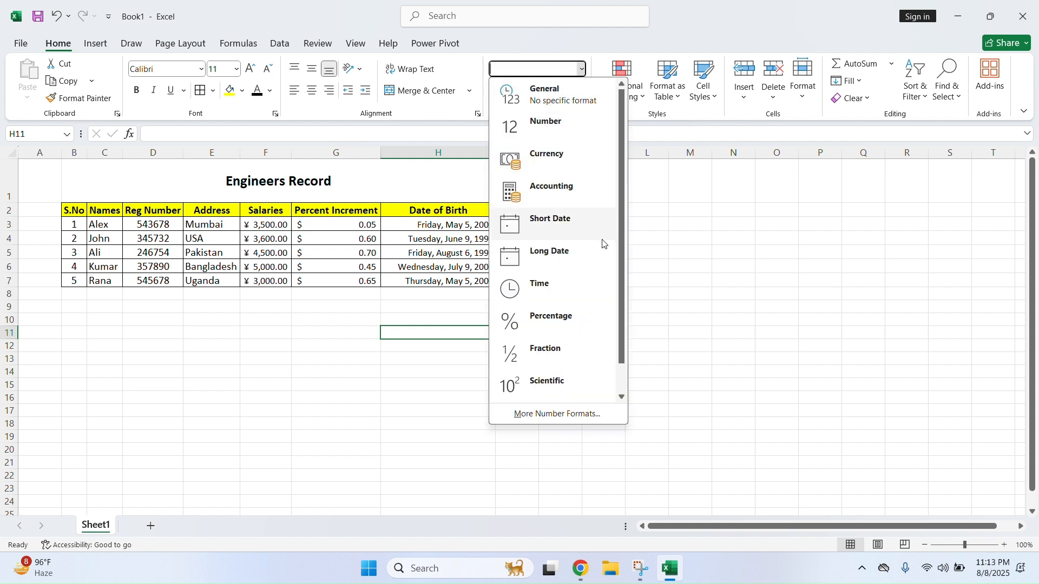
{"action": "left_click", "coordinate": [677, 274]}
Put a Duty Duration heading in I2, replacing Time, and widen column I to fit
{"action": "left_click", "coordinate": [530, 218]}
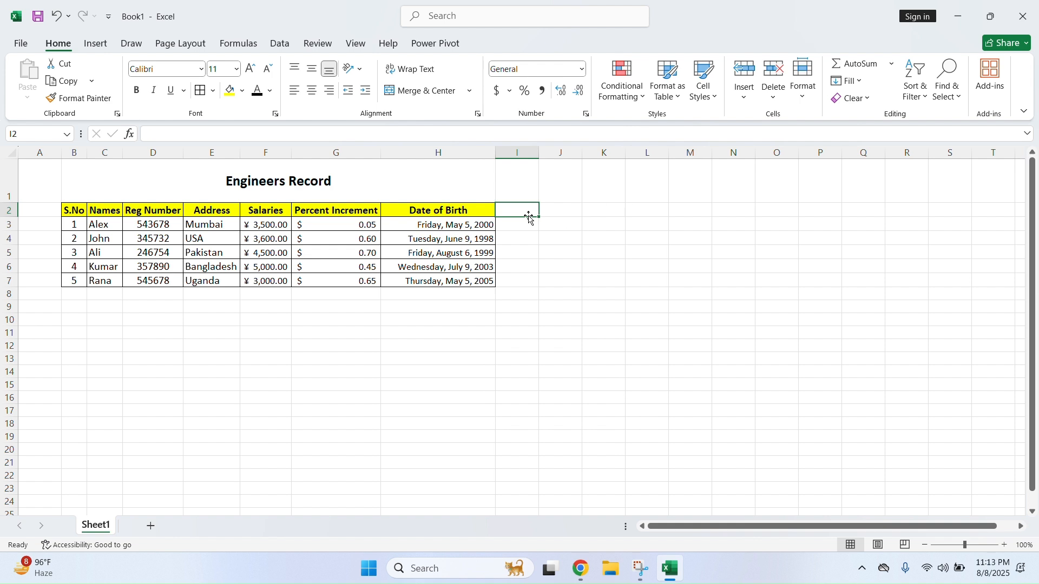
{"action": "type", "text": "Time"}
{"action": "key", "text": "Return"}
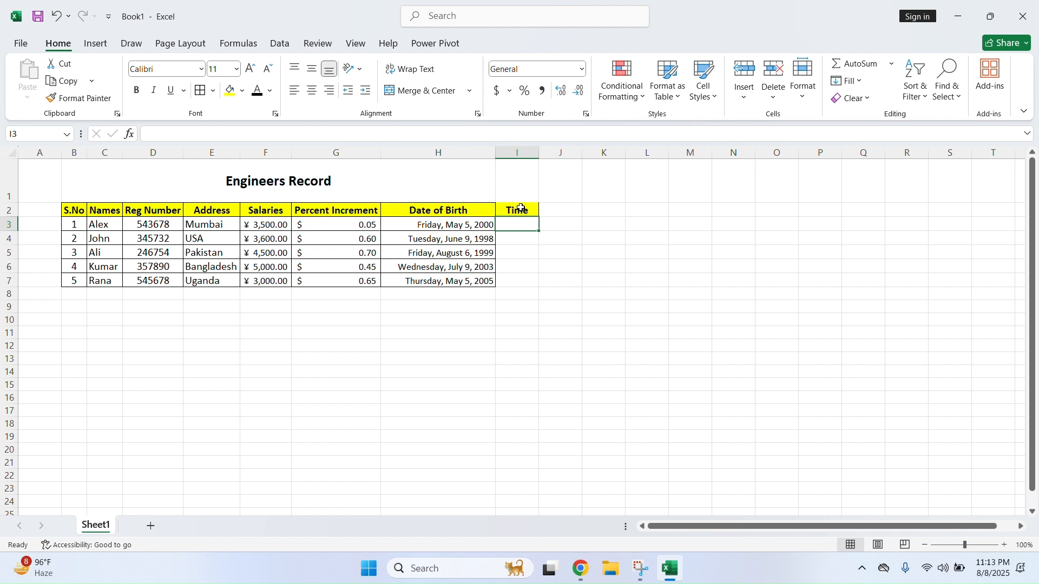
{"action": "left_click", "coordinate": [516, 209]}
{"action": "left_click", "coordinate": [264, 133]}
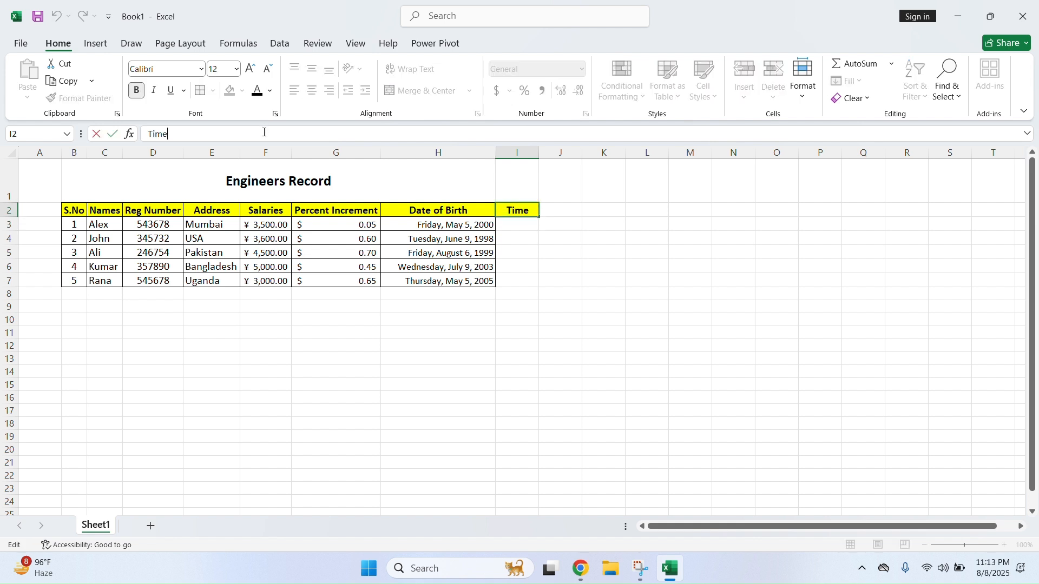
{"action": "key", "text": "BackSpace"}
{"action": "key", "text": "BackSpace"}
{"action": "key", "text": "BackSpace"}
{"action": "key", "text": "BackSpace"}
{"action": "type", "text": "D"}
{"action": "type", "text": "uty Duration"}
{"action": "key", "text": "Return"}
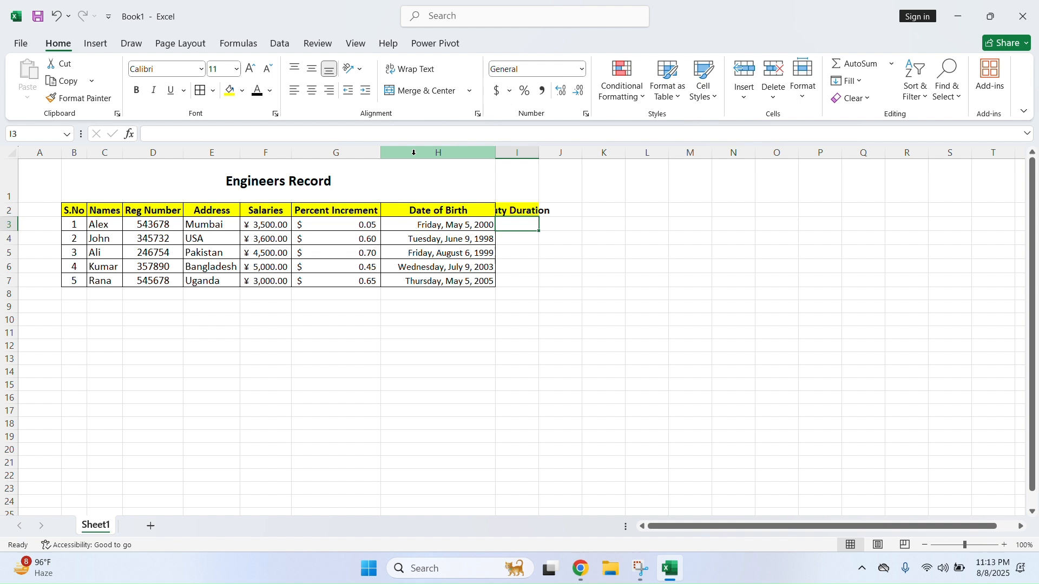
{"action": "left_click", "coordinate": [527, 210]}
{"action": "left_click_drag", "start_coordinate": [540, 153], "coordinate": [585, 154]}
Enter the first duty duration 5:15 in I3
{"action": "left_click", "coordinate": [545, 223]}
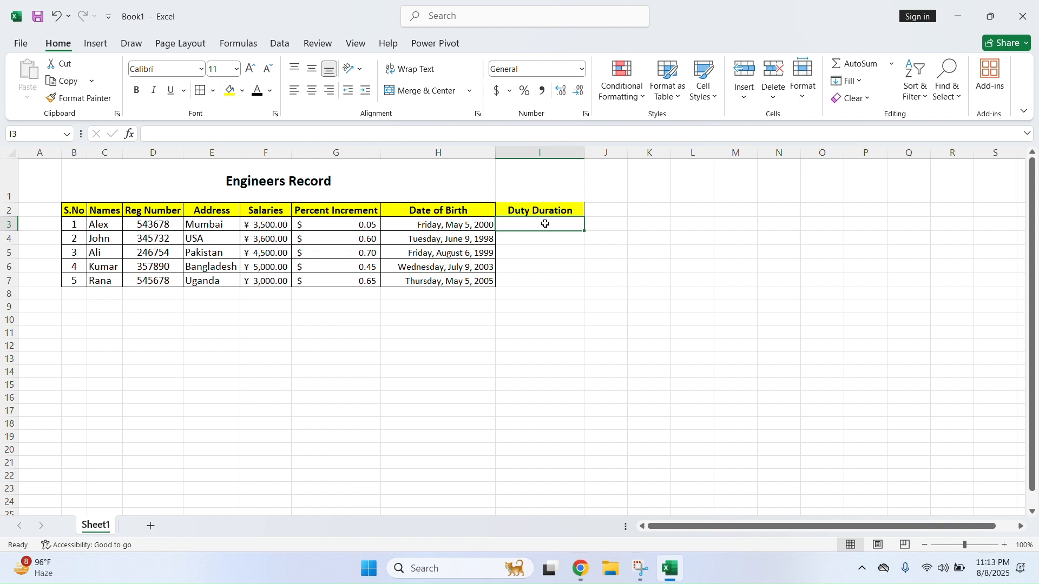
{"action": "type", "text": "5:15"}
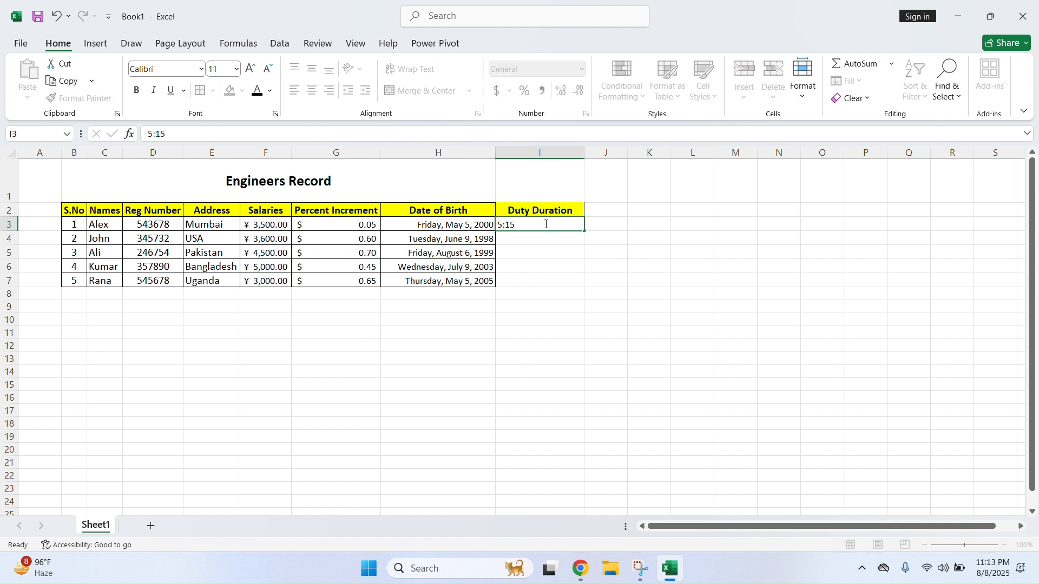
{"action": "key", "text": "Return"}
{"action": "left_click", "coordinate": [546, 225]}
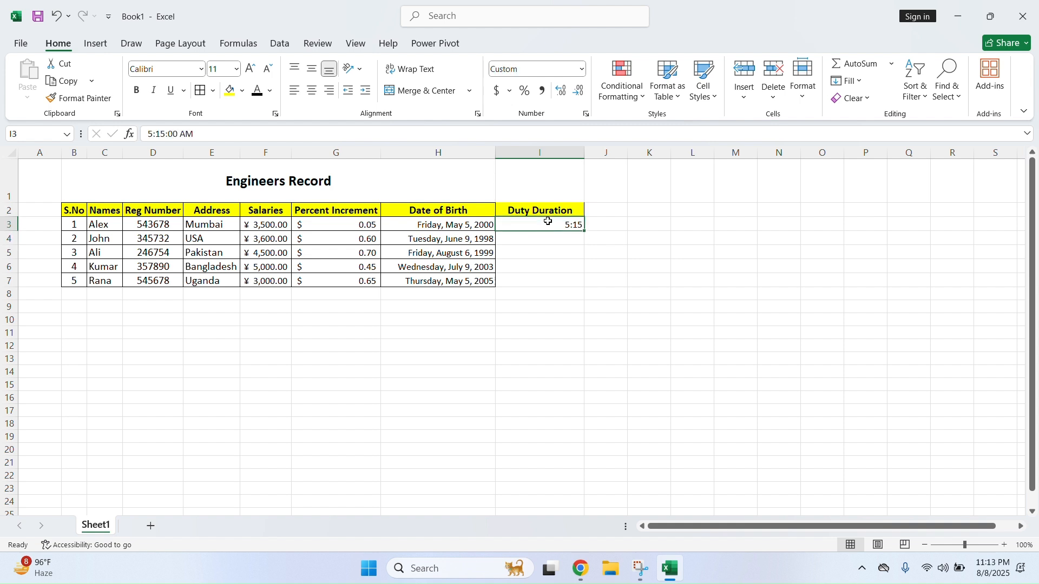
Format I3 as Time and fill hourly times down to I7
{"action": "left_click", "coordinate": [582, 69]}
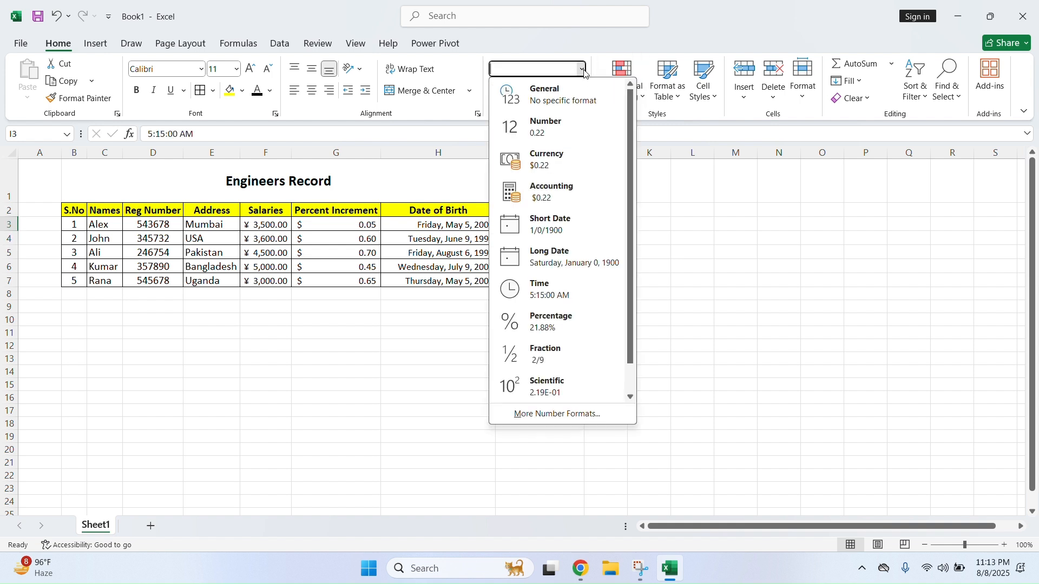
{"action": "left_click", "coordinate": [581, 295]}
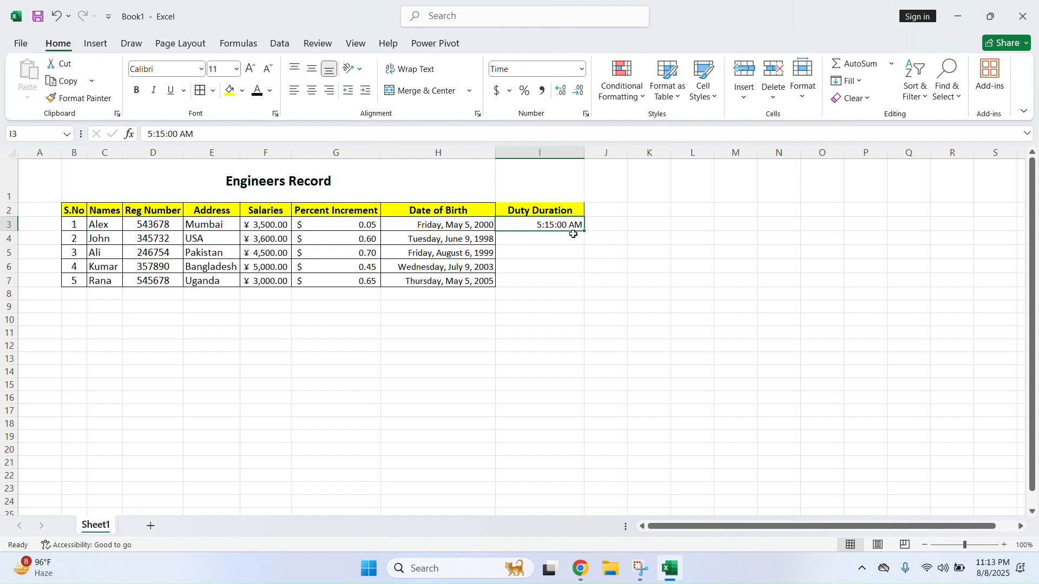
{"action": "left_click_drag", "start_coordinate": [586, 231], "coordinate": [582, 288]}
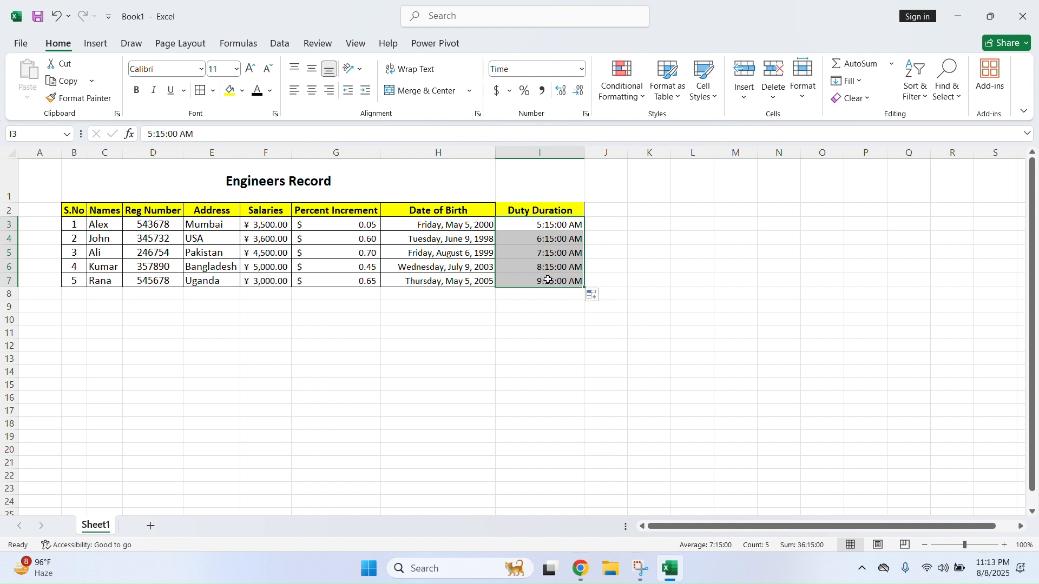
{"action": "left_click", "coordinate": [533, 253]}
Try Percentage on I3:I7, then revert to Time showing 5:15:00 AM to 9:15:00 AM
{"action": "left_click_drag", "start_coordinate": [551, 227], "coordinate": [549, 281]}
{"action": "left_click", "coordinate": [582, 68]}
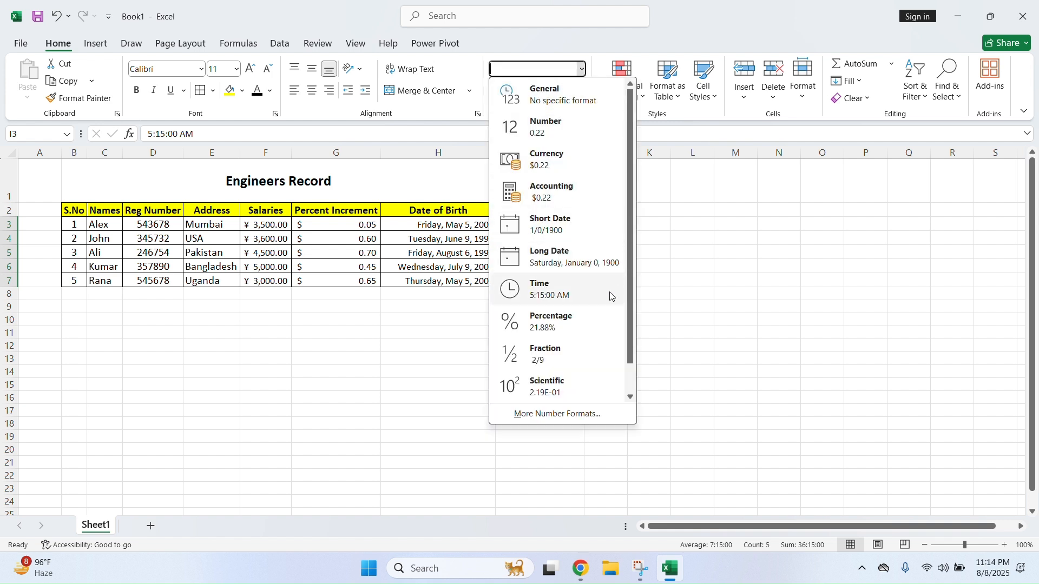
{"action": "left_click", "coordinate": [602, 321]}
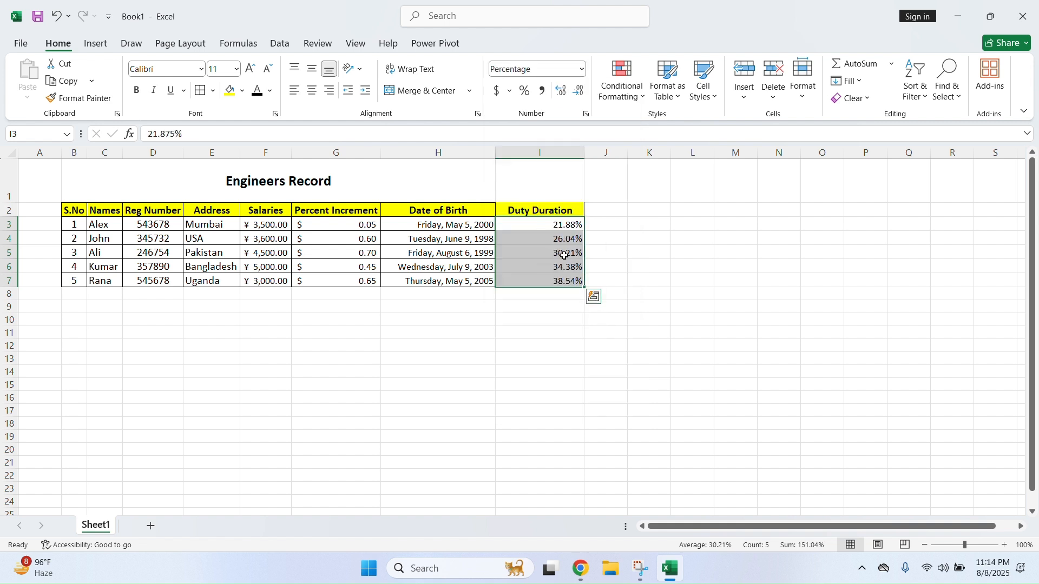
{"action": "left_click", "coordinate": [582, 69]}
{"action": "left_click", "coordinate": [569, 294]}
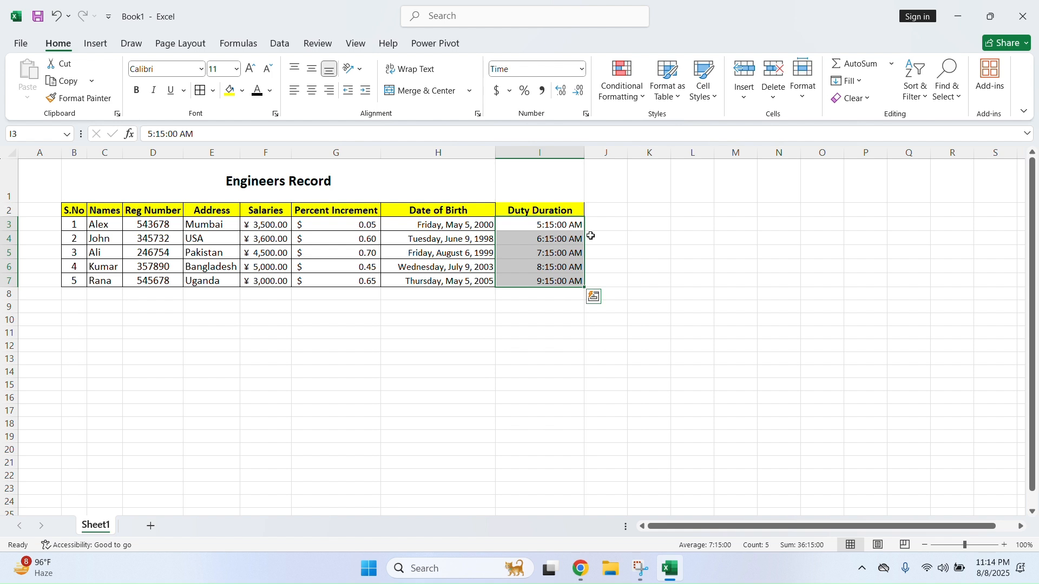
{"action": "left_click", "coordinate": [582, 69]}
{"action": "left_click", "coordinate": [582, 70]}
{"action": "left_click", "coordinate": [620, 250]}
{"action": "left_click", "coordinate": [605, 211]}
{"action": "left_click_drag", "start_coordinate": [561, 212], "coordinate": [554, 281]}
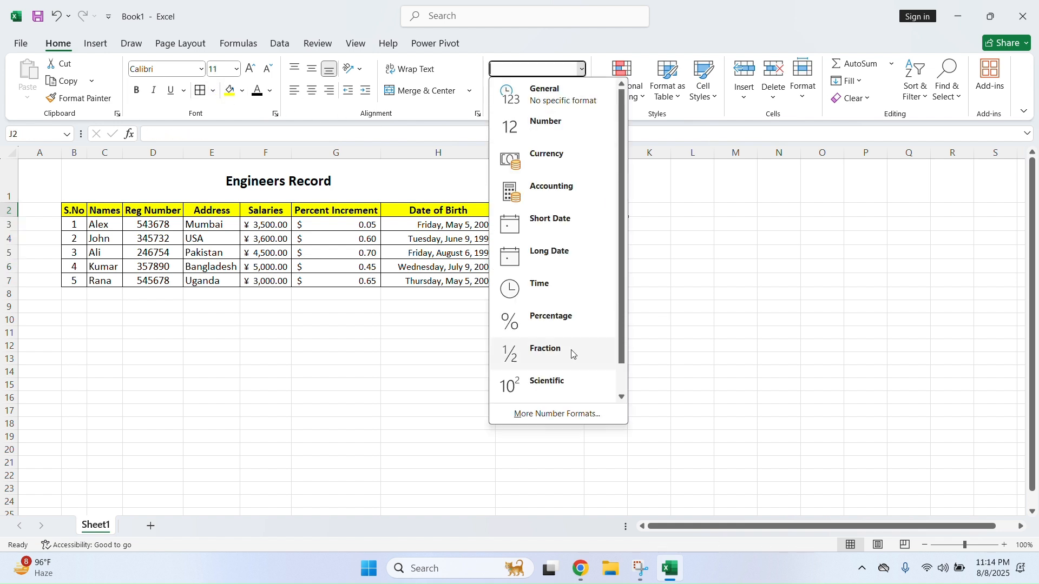
{"action": "left_click", "coordinate": [668, 262]}
{"action": "left_click", "coordinate": [608, 223]}
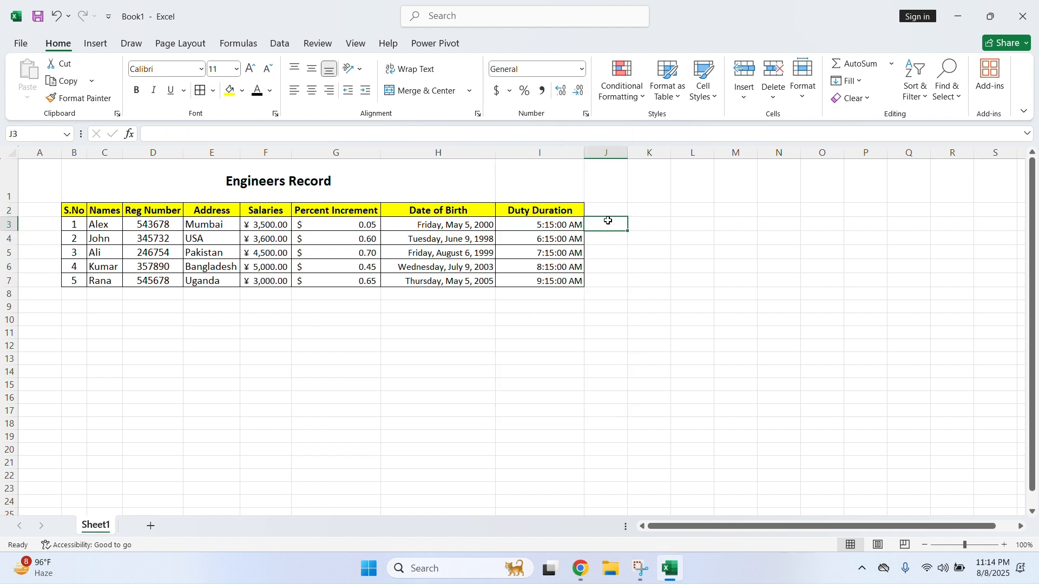
Enter 1/5 in J3, fill 5-Jan to 9-Jan down to J7, and try Fraction format
{"action": "type", "text": "1/5"}
{"action": "key", "text": "Return"}
{"action": "left_click", "coordinate": [608, 224]}
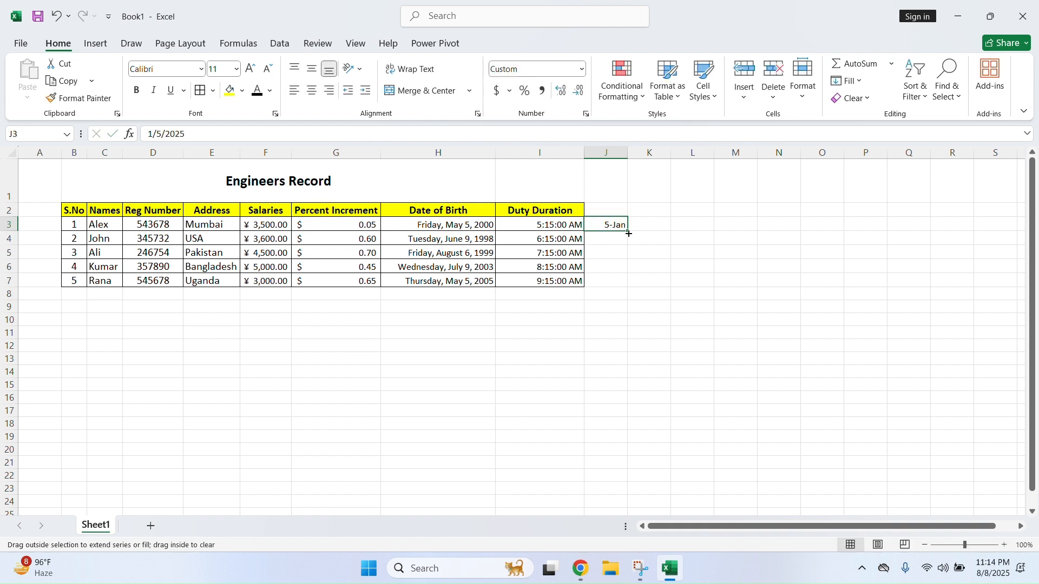
{"action": "left_click_drag", "start_coordinate": [626, 231], "coordinate": [627, 286]}
{"action": "left_click", "coordinate": [583, 69]}
{"action": "left_click", "coordinate": [542, 352]}
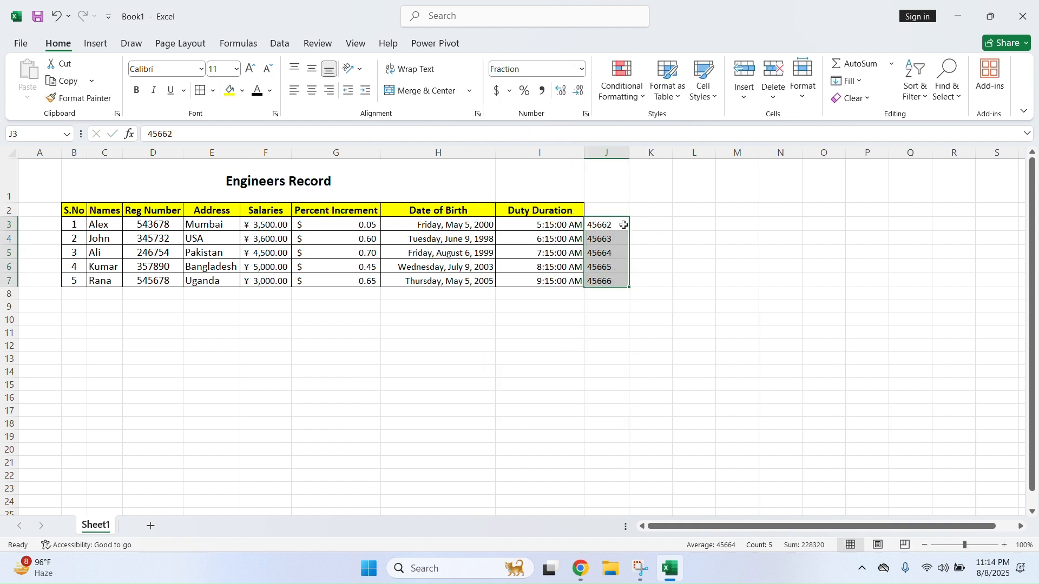
Set the cells to Text format and enter 5/5 in J3
{"action": "left_click", "coordinate": [584, 69]}
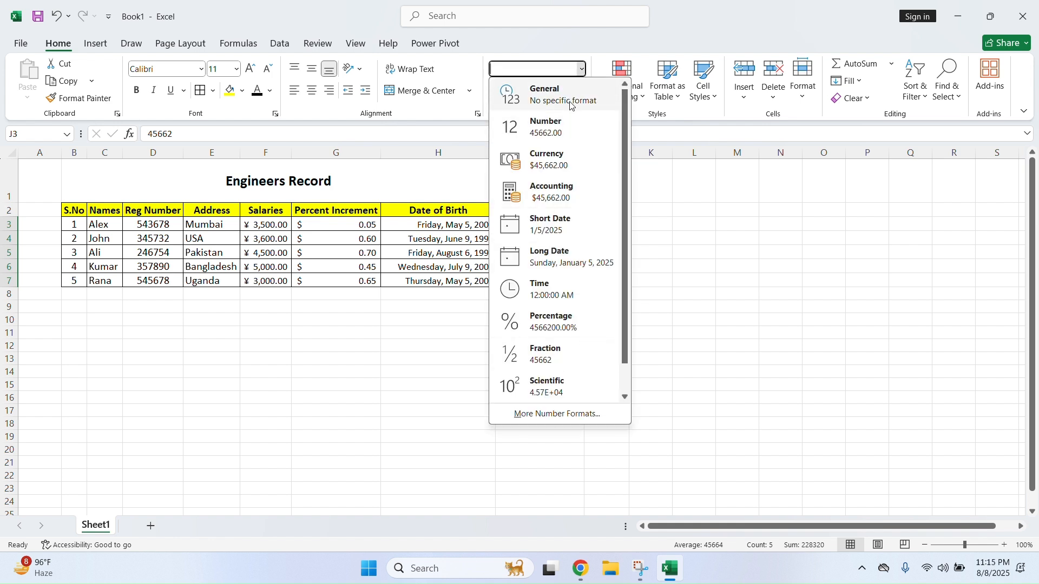
{"action": "scroll", "coordinate": [565, 379], "scroll_direction": "down", "scroll_amount": 1}
{"action": "left_click", "coordinate": [565, 399]}
{"action": "left_click", "coordinate": [610, 225]}
{"action": "type", "text": "5/5"}
{"action": "key", "text": "Return"}
Fill 5/6 through 5/9 down to J7 and apply Fraction format to J3:J7
{"action": "left_click", "coordinate": [616, 229]}
{"action": "left_click_drag", "start_coordinate": [629, 232], "coordinate": [627, 286]}
{"action": "left_click", "coordinate": [618, 237]}
{"action": "left_click", "coordinate": [582, 69]}
{"action": "left_click", "coordinate": [611, 222]}
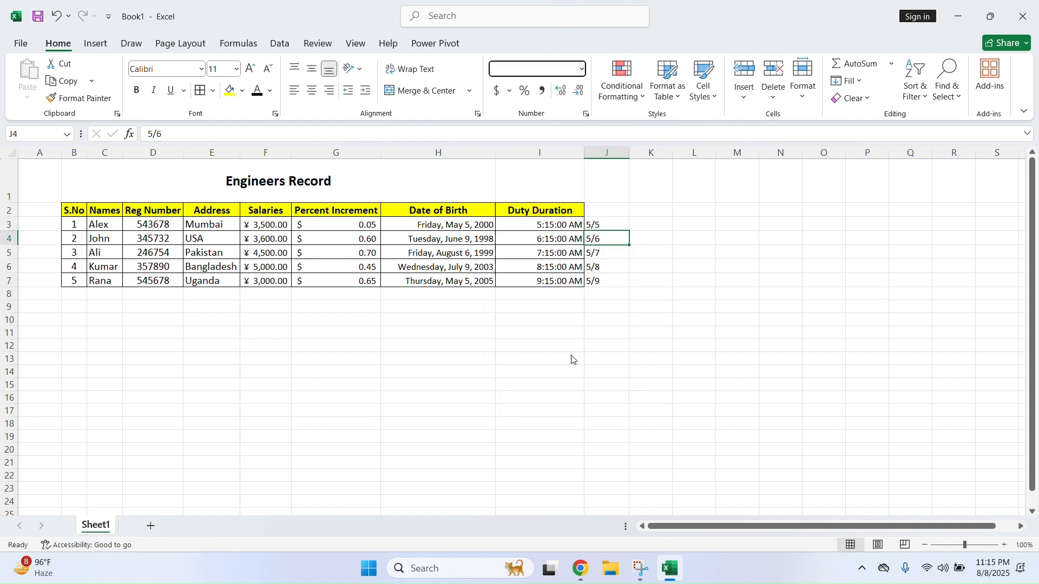
{"action": "left_click_drag", "start_coordinate": [611, 222], "coordinate": [607, 281]}
{"action": "left_click", "coordinate": [582, 71]}
{"action": "left_click", "coordinate": [571, 362]}
{"action": "left_click", "coordinate": [651, 306]}
{"action": "left_click_drag", "start_coordinate": [610, 224], "coordinate": [607, 281]}
{"action": "left_click", "coordinate": [607, 306]}
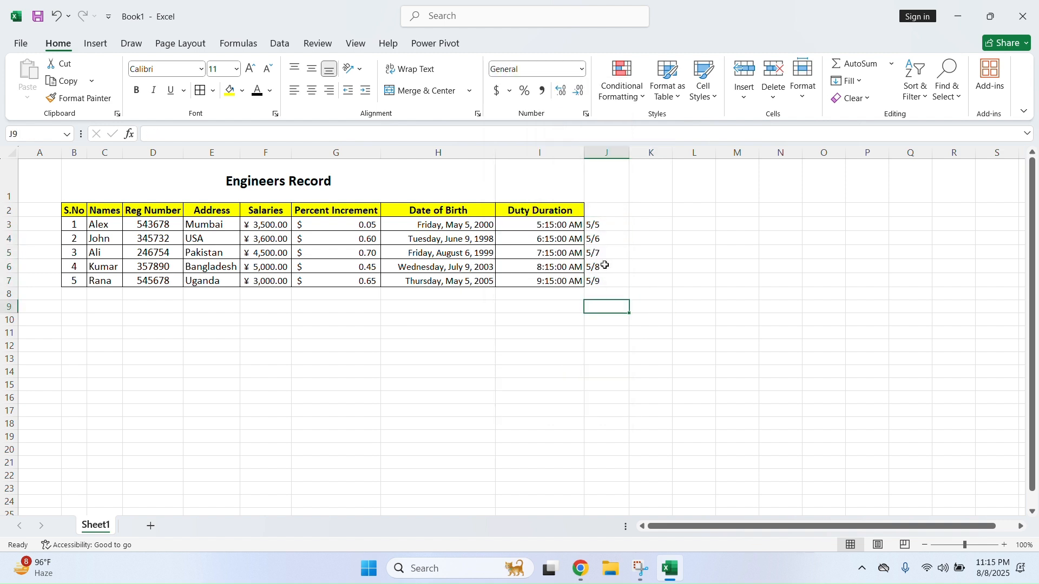
Type the column heading Fraction in J2
{"action": "left_click", "coordinate": [615, 211]}
{"action": "type", "text": "Frax"}
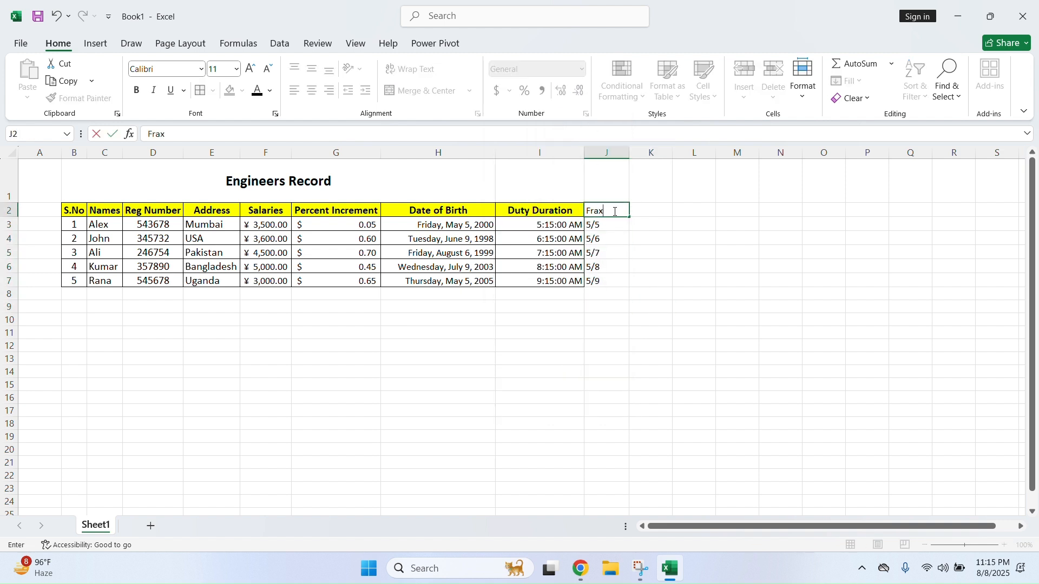
{"action": "type", "text": "tin"}
{"action": "key", "text": "BackSpace"}
{"action": "type", "text": "on"}
{"action": "key", "text": "Return"}
Add All Borders to J2:J7 and apply Text format
{"action": "left_click_drag", "start_coordinate": [623, 212], "coordinate": [616, 281]}
{"action": "left_click", "coordinate": [201, 93]}
{"action": "left_click", "coordinate": [644, 254]}
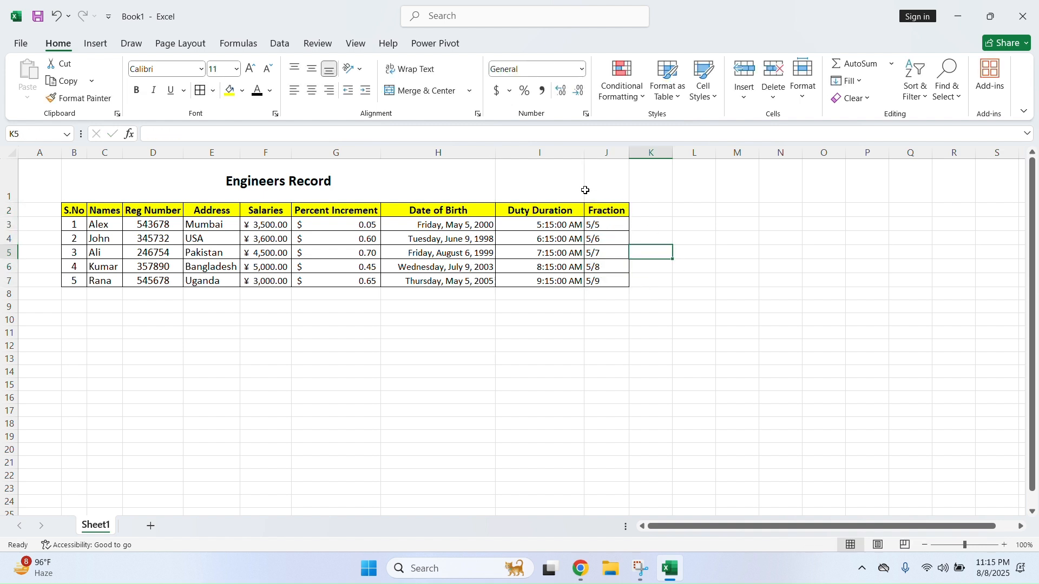
{"action": "left_click", "coordinate": [584, 70]}
{"action": "left_click", "coordinate": [573, 385]}
{"action": "left_click", "coordinate": [633, 212]}
Format the Address cells E3:E7 (Mumbai to Uganda) as Text
{"action": "left_click_drag", "start_coordinate": [611, 224], "coordinate": [612, 281]}
{"action": "left_click_drag", "start_coordinate": [208, 224], "coordinate": [217, 280]}
{"action": "left_click", "coordinate": [581, 70]}
{"action": "scroll", "coordinate": [536, 364], "scroll_direction": "down", "scroll_amount": 1}
{"action": "left_click", "coordinate": [534, 384]}
{"action": "left_click", "coordinate": [217, 226]}
{"action": "left_click", "coordinate": [213, 240]}
{"action": "left_click", "coordinate": [212, 281]}
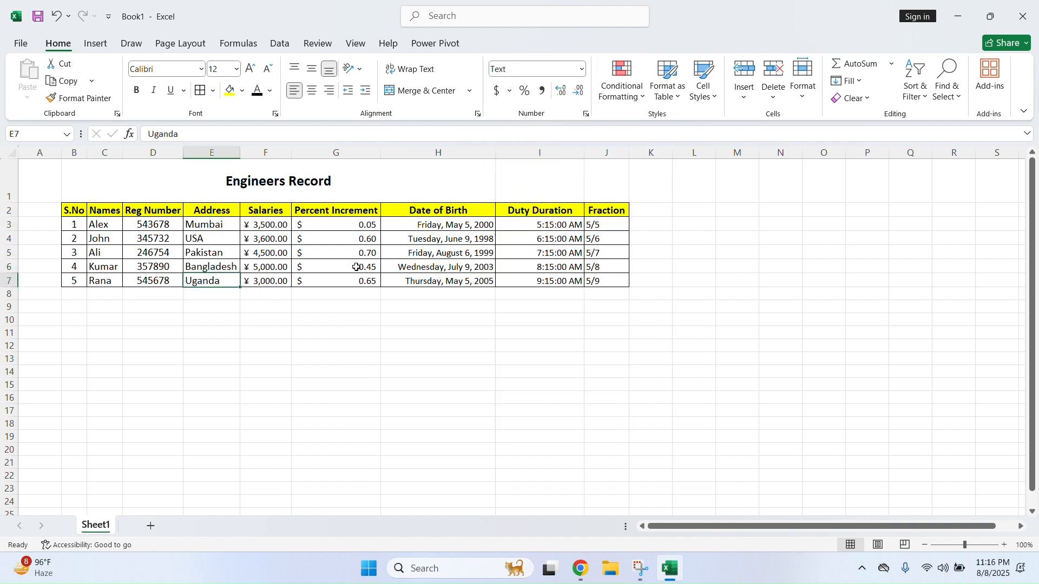
{"action": "left_click", "coordinate": [582, 69]}
{"action": "scroll", "coordinate": [601, 373], "scroll_direction": "down", "scroll_amount": 1}
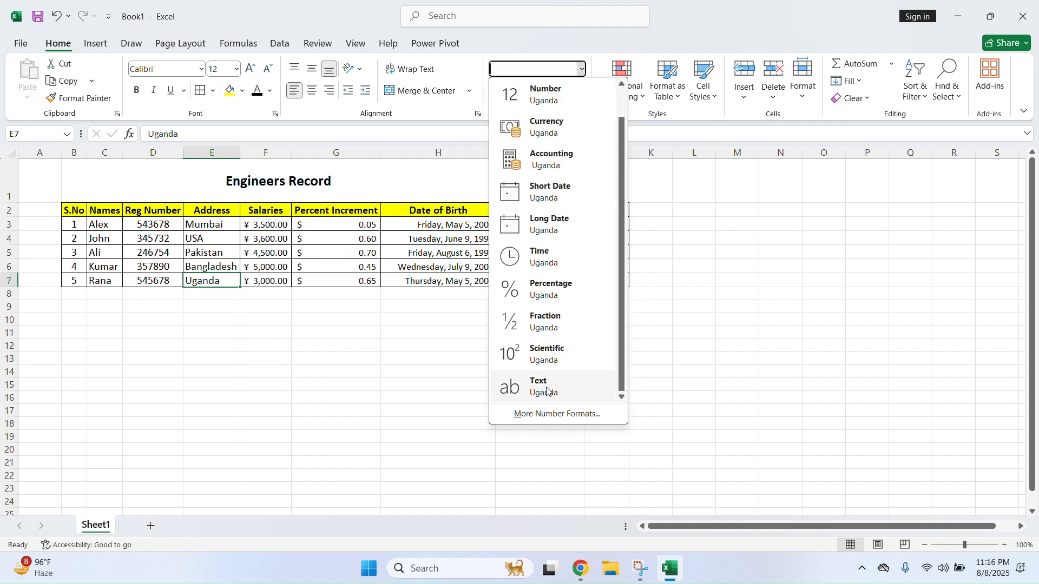
{"action": "left_click", "coordinate": [602, 381]}
Enter 50000 in K3, show it in Scientific format, then delete it
{"action": "left_click", "coordinate": [652, 224]}
{"action": "type", "text": "50000"}
{"action": "key", "text": "Return"}
{"action": "left_click", "coordinate": [654, 221]}
{"action": "left_click", "coordinate": [582, 69]}
{"action": "left_click", "coordinate": [592, 385]}
{"action": "key", "text": "Up"}
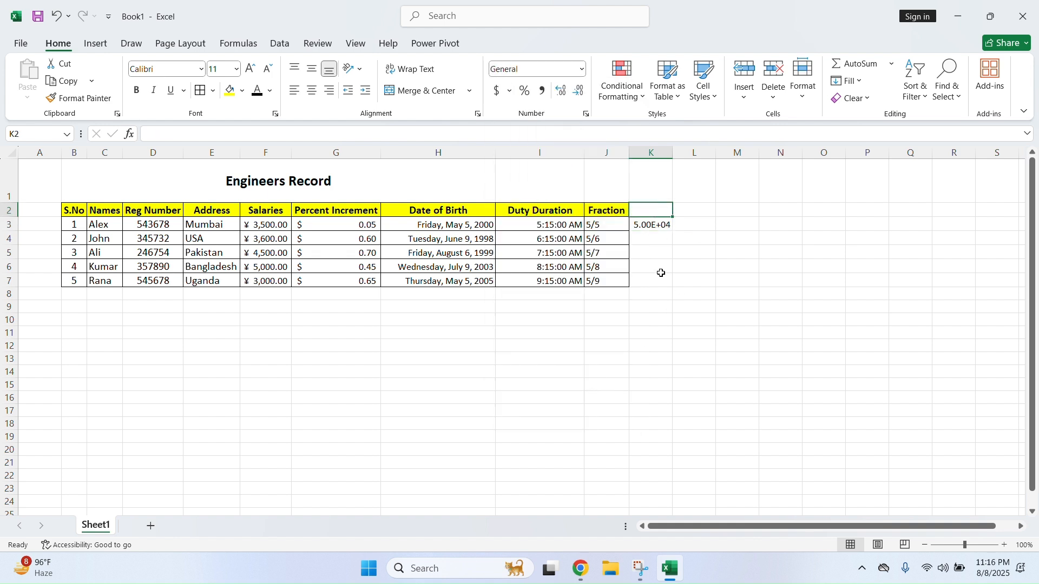
{"action": "left_click", "coordinate": [666, 228]}
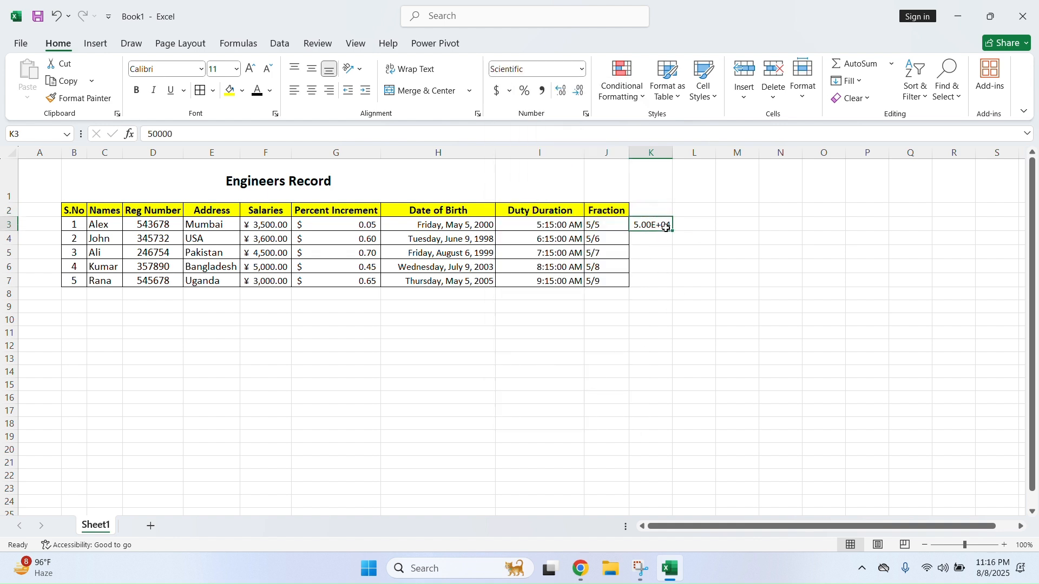
{"action": "key", "text": "Delete"}
{"action": "left_click_drag", "start_coordinate": [269, 224], "coordinate": [269, 280]}
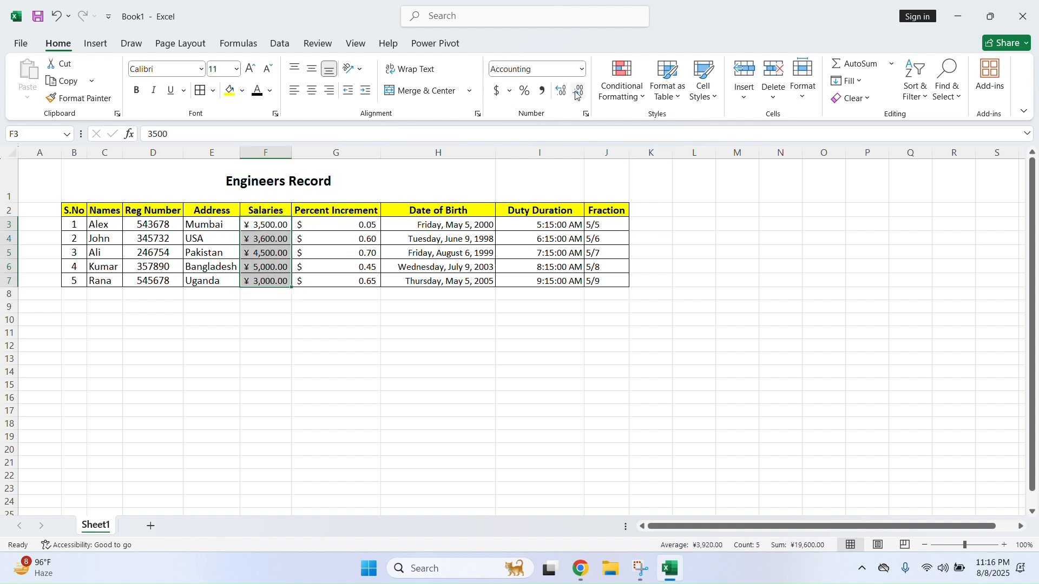
Format salaries F3:F7 as dollar Accounting after trying Scientific and Number
{"action": "left_click", "coordinate": [582, 70]}
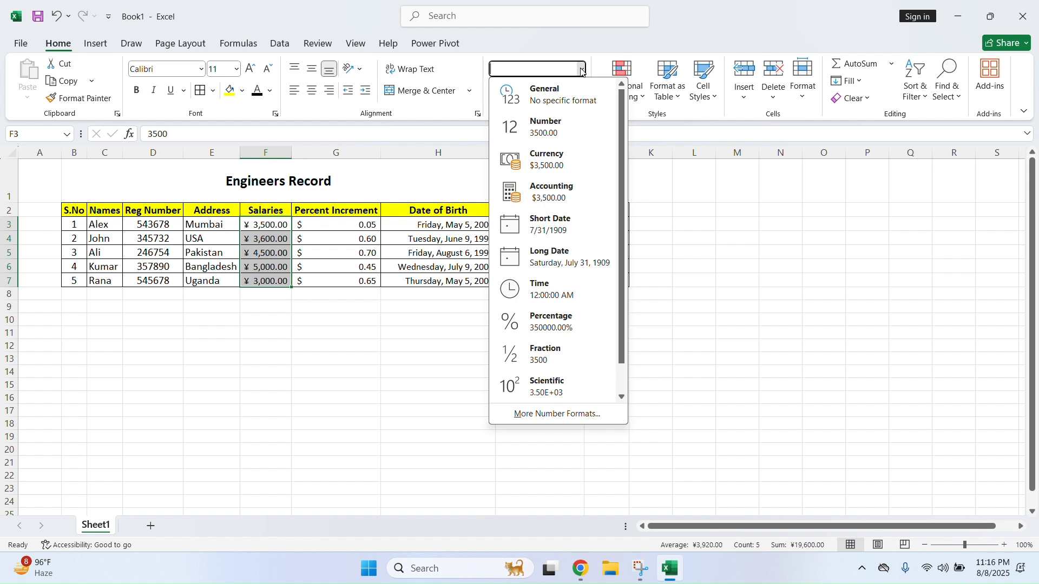
{"action": "left_click", "coordinate": [574, 386]}
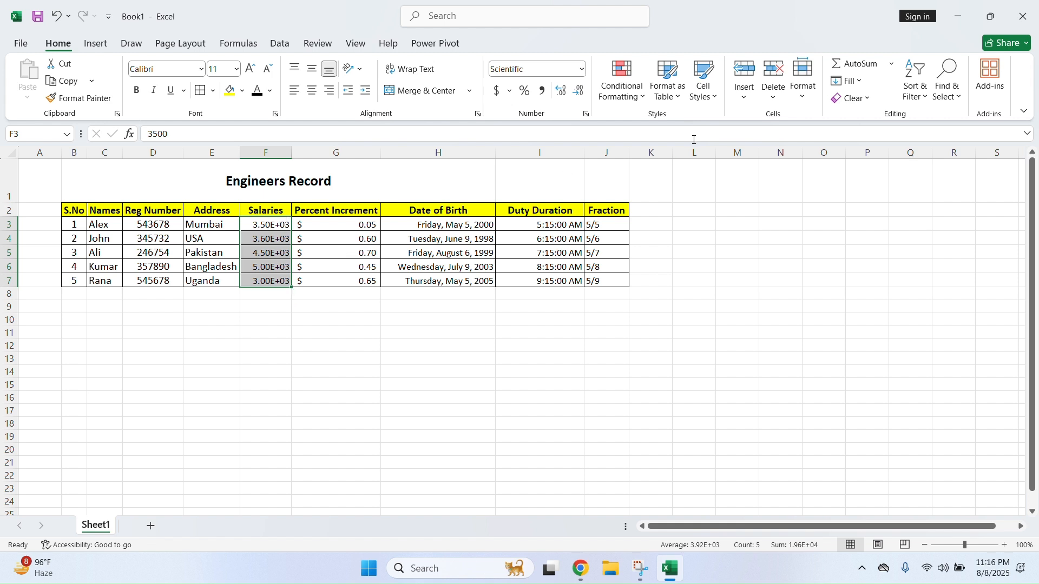
{"action": "left_click", "coordinate": [582, 69]}
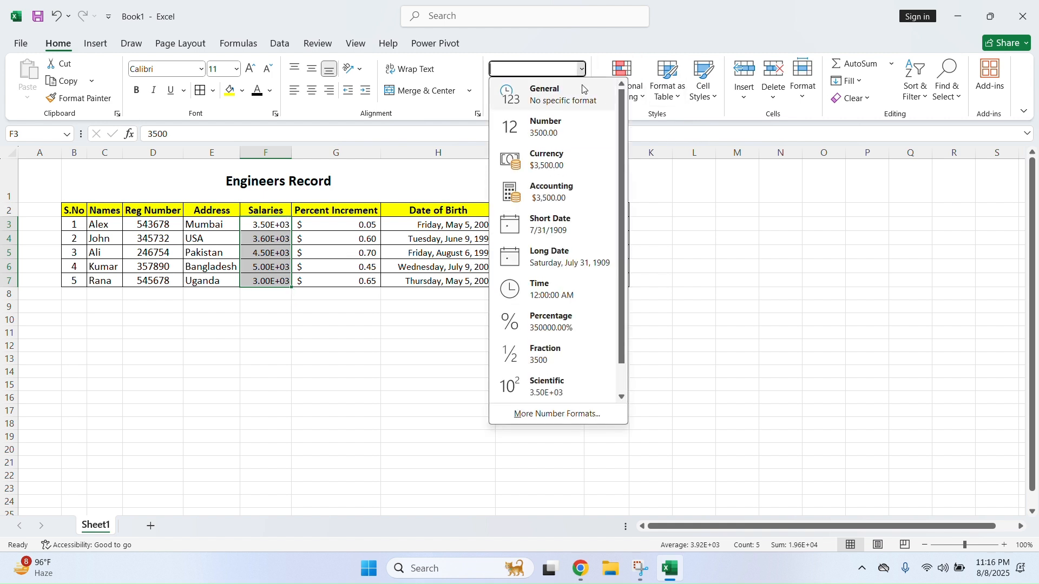
{"action": "scroll", "coordinate": [569, 322], "scroll_direction": "down", "scroll_amount": 1}
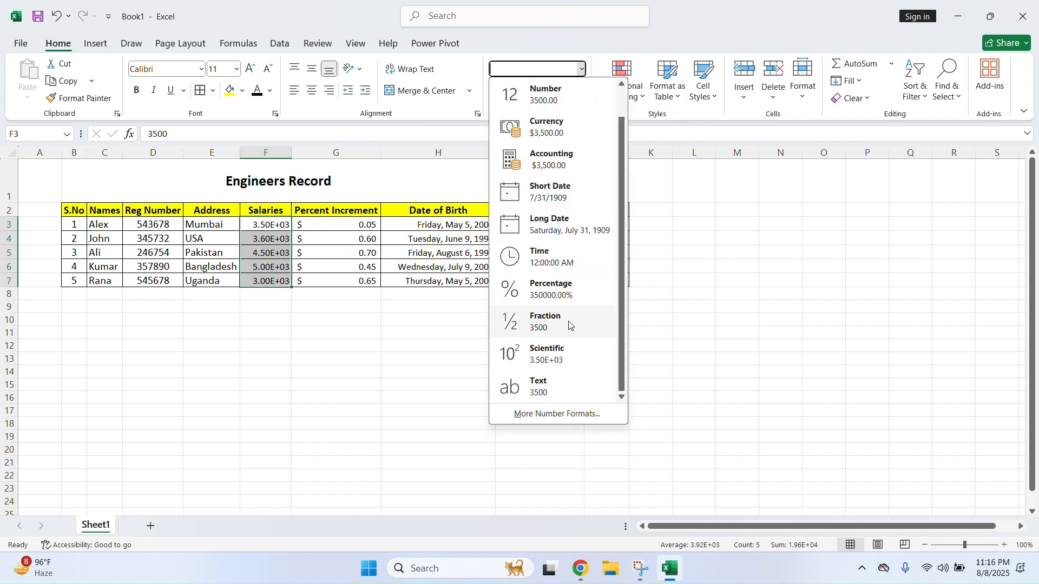
{"action": "scroll", "coordinate": [571, 335], "scroll_direction": "up", "scroll_amount": 1}
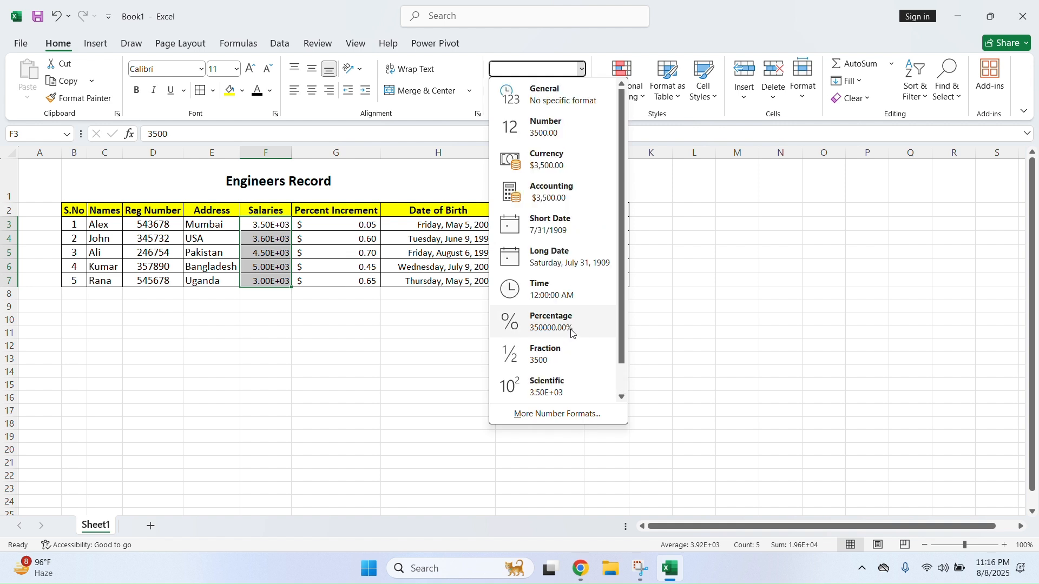
{"action": "left_click", "coordinate": [549, 133]}
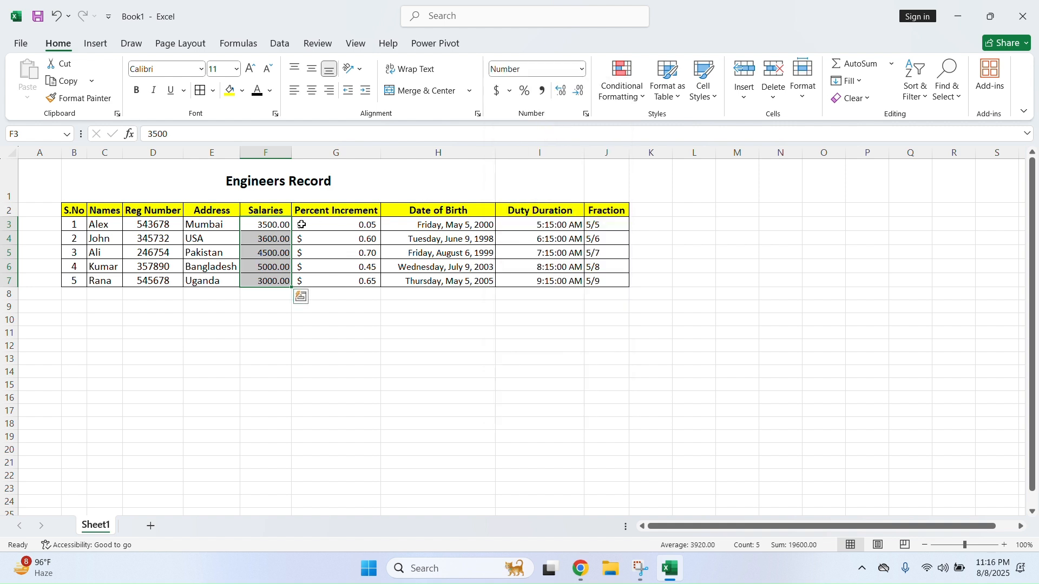
{"action": "left_click", "coordinate": [497, 92]}
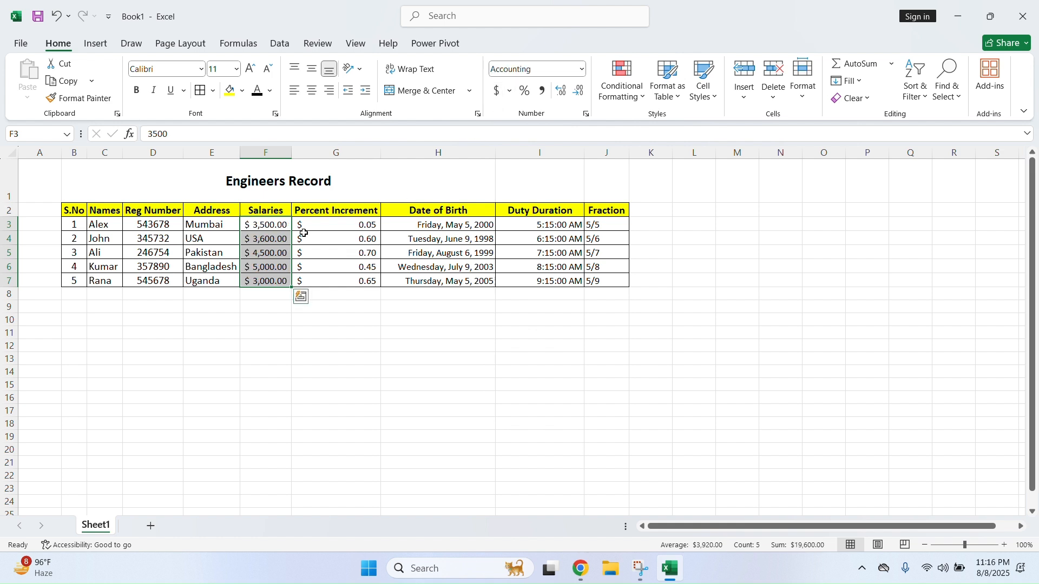
{"action": "left_click", "coordinate": [616, 253]}
{"action": "left_click", "coordinate": [597, 319]}
{"action": "left_click", "coordinate": [677, 268]}
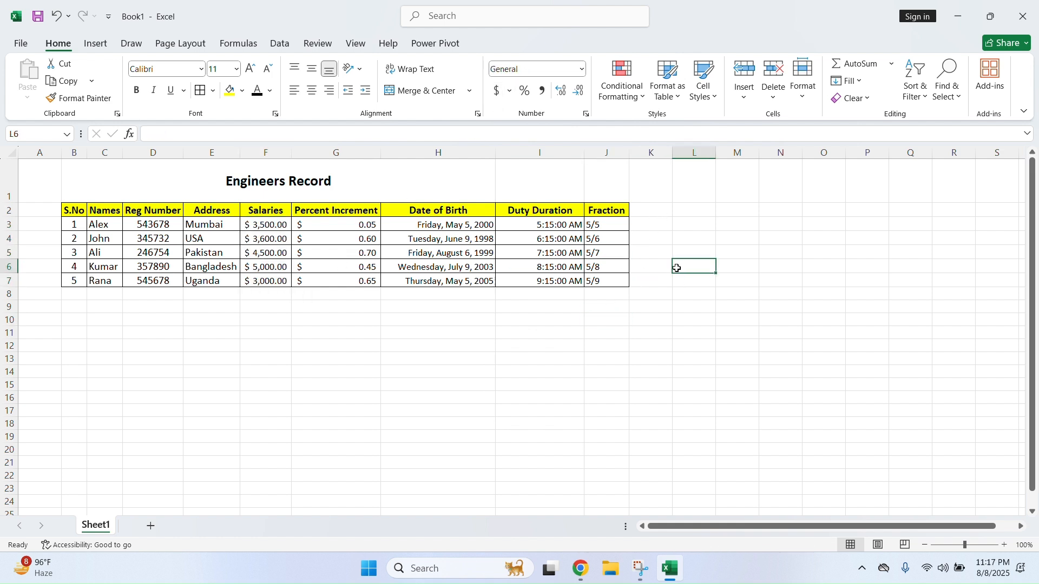
Merge and centre the Engineers Record title across B1:J1
{"action": "left_click_drag", "start_coordinate": [157, 180], "coordinate": [606, 188]}
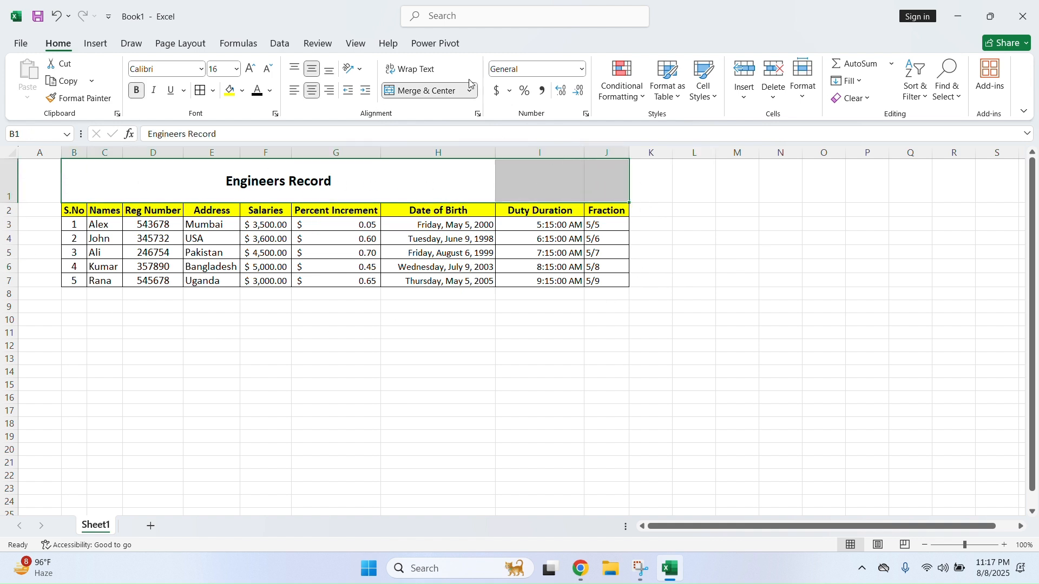
{"action": "left_click", "coordinate": [427, 93]}
{"action": "left_click", "coordinate": [427, 93]}
{"action": "left_click", "coordinate": [428, 307]}
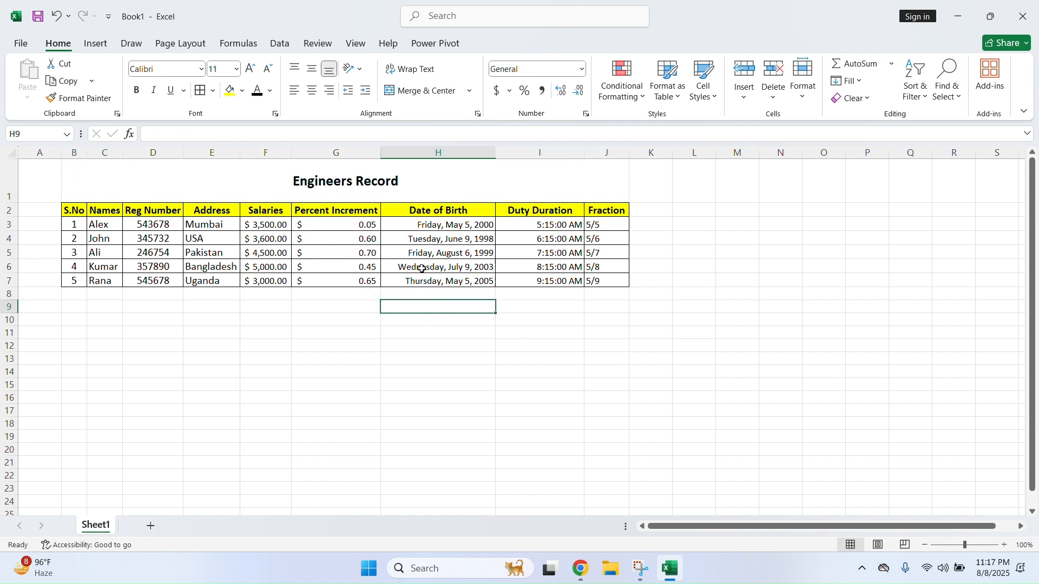
{"action": "left_click_drag", "start_coordinate": [381, 153], "coordinate": [380, 153]}
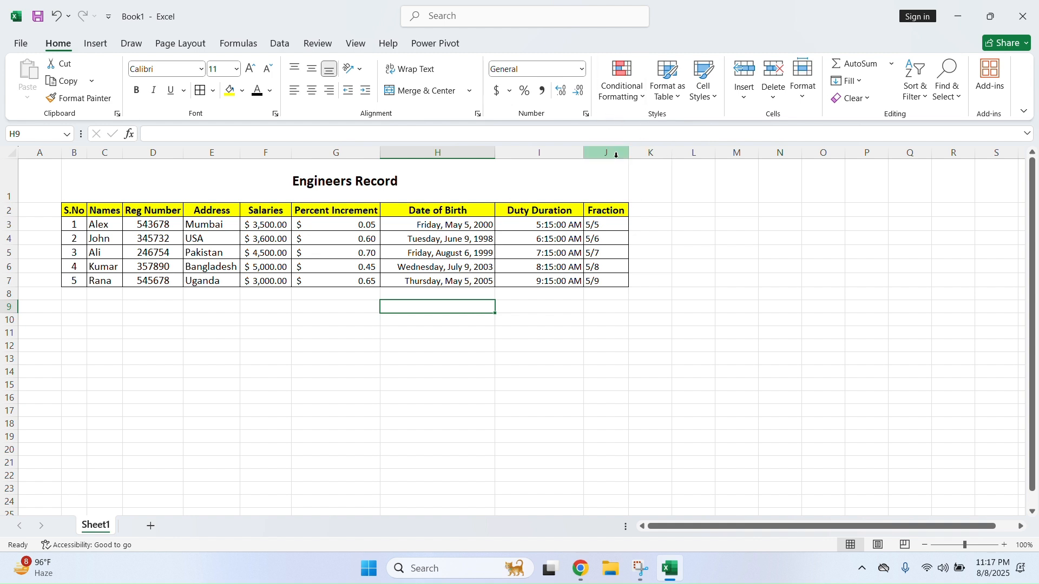
Preview the conditional formatting rules, then select the Salaries column F2:F7
{"action": "left_click", "coordinate": [642, 102]}
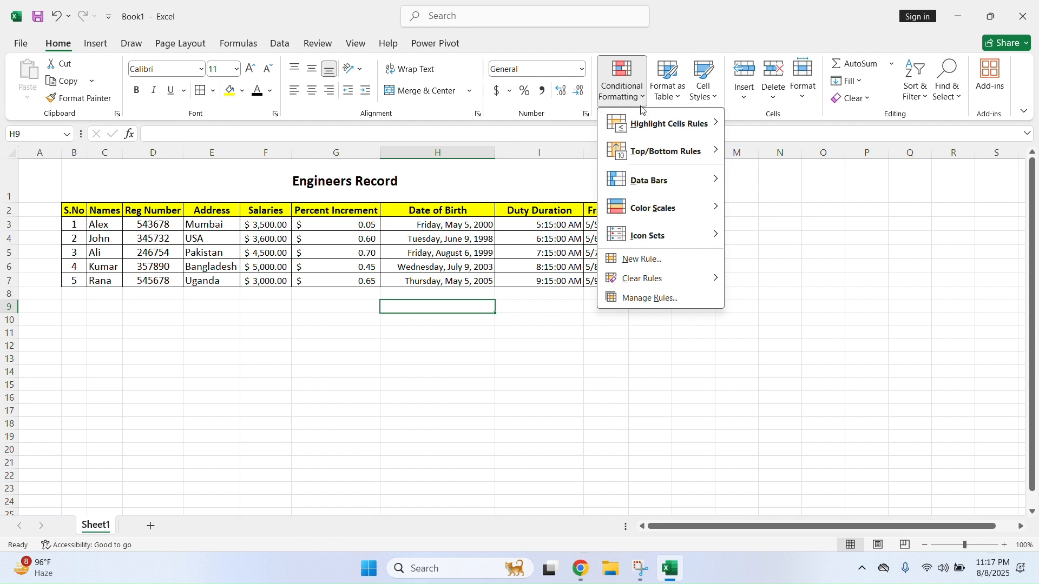
{"action": "mouse_move", "coordinate": [677, 124]}
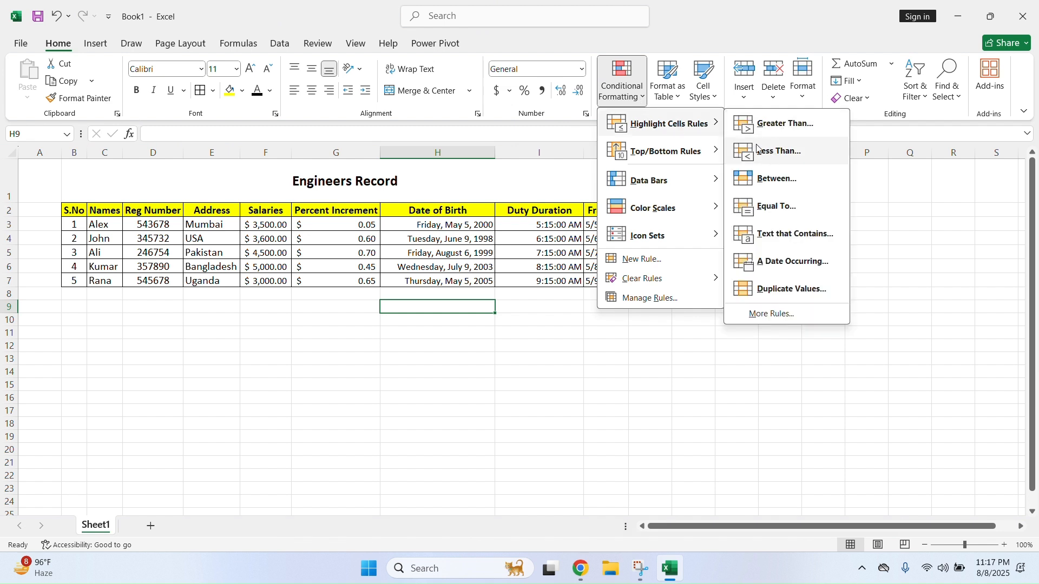
{"action": "mouse_move", "coordinate": [685, 222]}
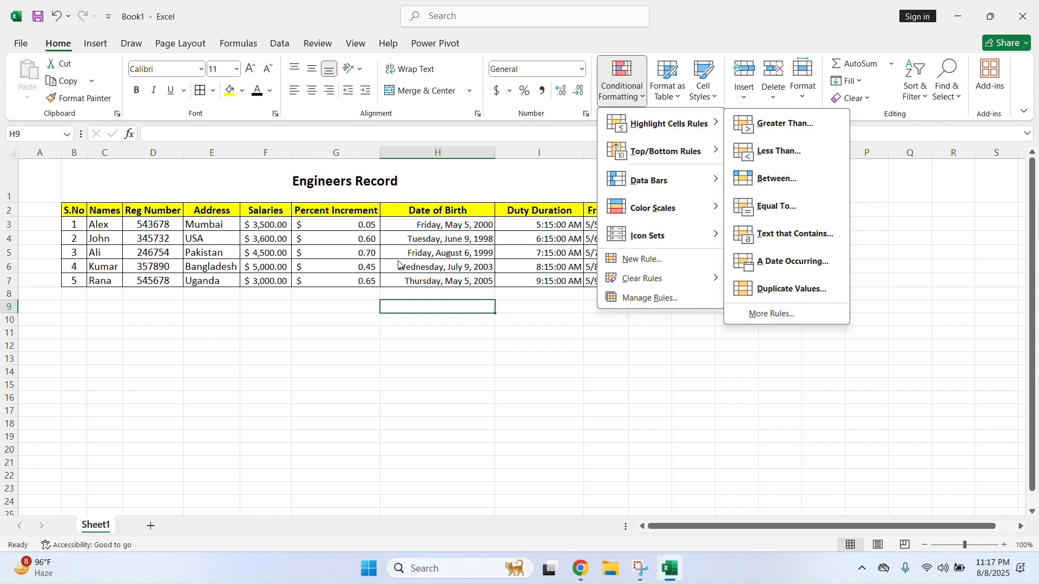
{"action": "left_click", "coordinate": [283, 241]}
{"action": "left_click", "coordinate": [274, 226]}
{"action": "left_click_drag", "start_coordinate": [271, 211], "coordinate": [272, 278]}
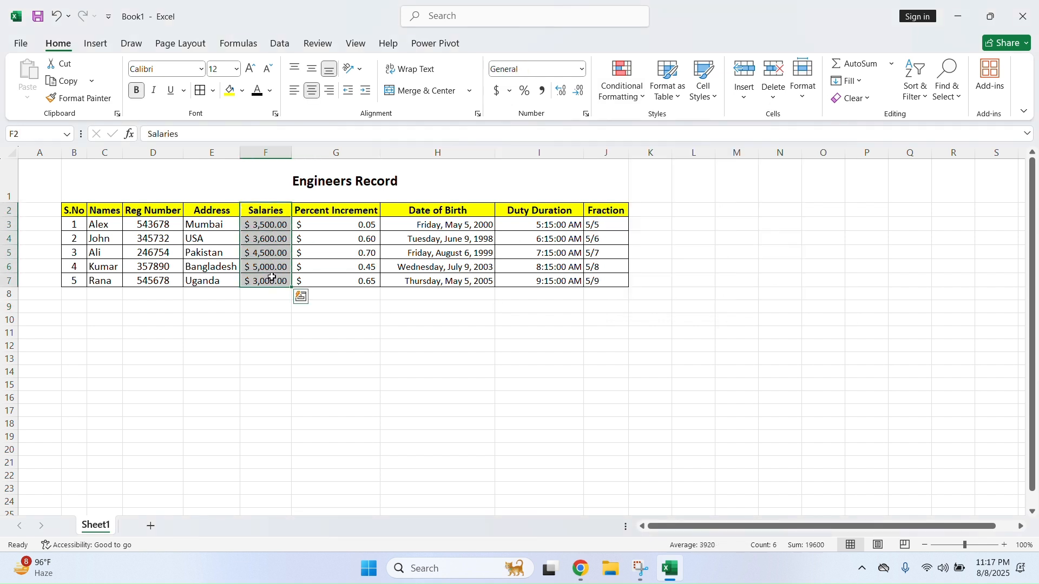
Add a Greater Than 3600 rule with light red fill and dark red text
{"action": "left_click", "coordinate": [645, 95]}
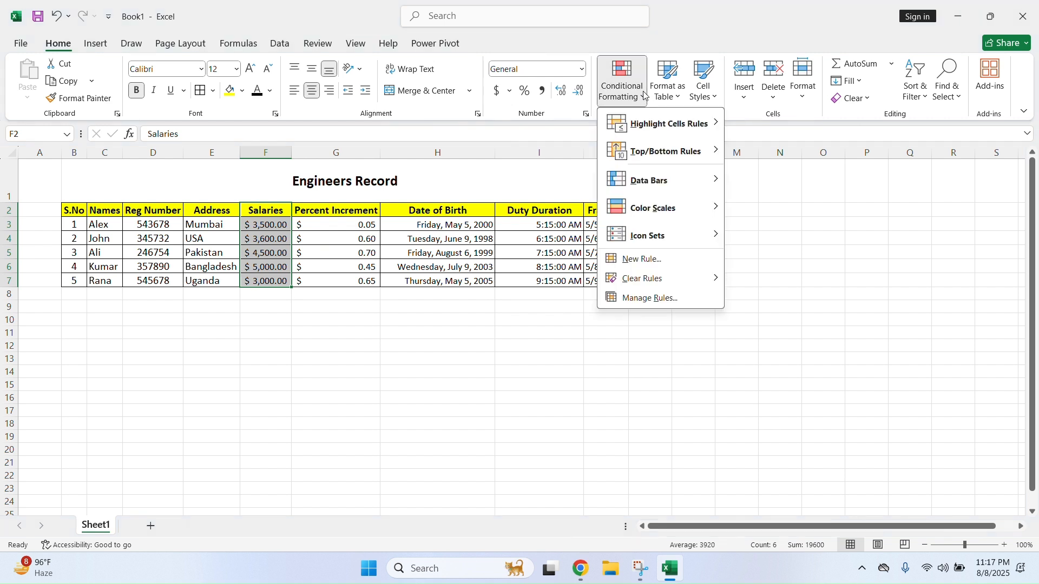
{"action": "mouse_move", "coordinate": [652, 130]}
{"action": "left_click", "coordinate": [827, 127]}
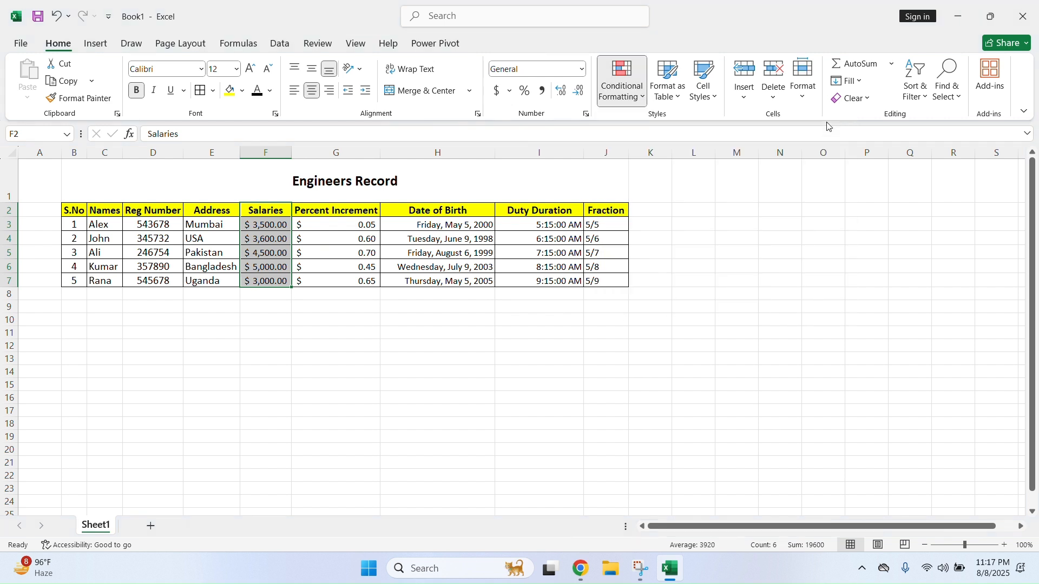
{"action": "left_click", "coordinate": [514, 376]}
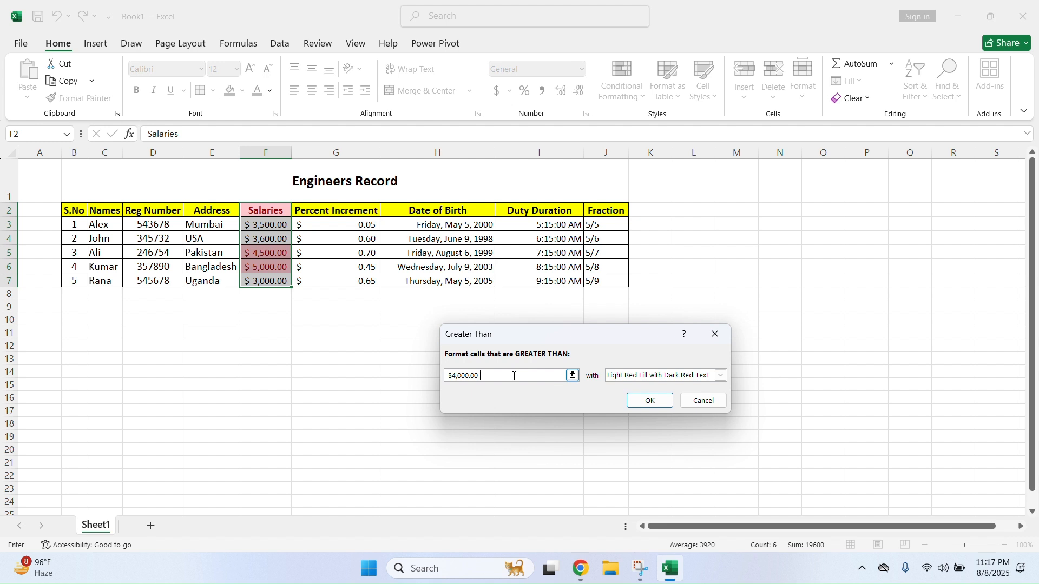
{"action": "left_click_drag", "start_coordinate": [484, 379], "coordinate": [432, 376]}
{"action": "type", "text": "35"}
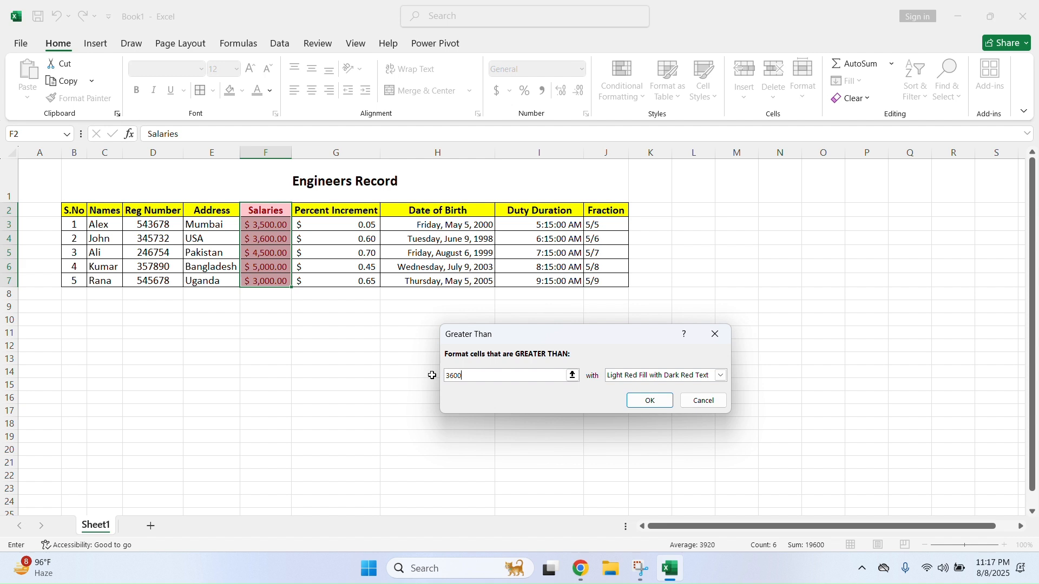
{"action": "key", "text": "Return"}
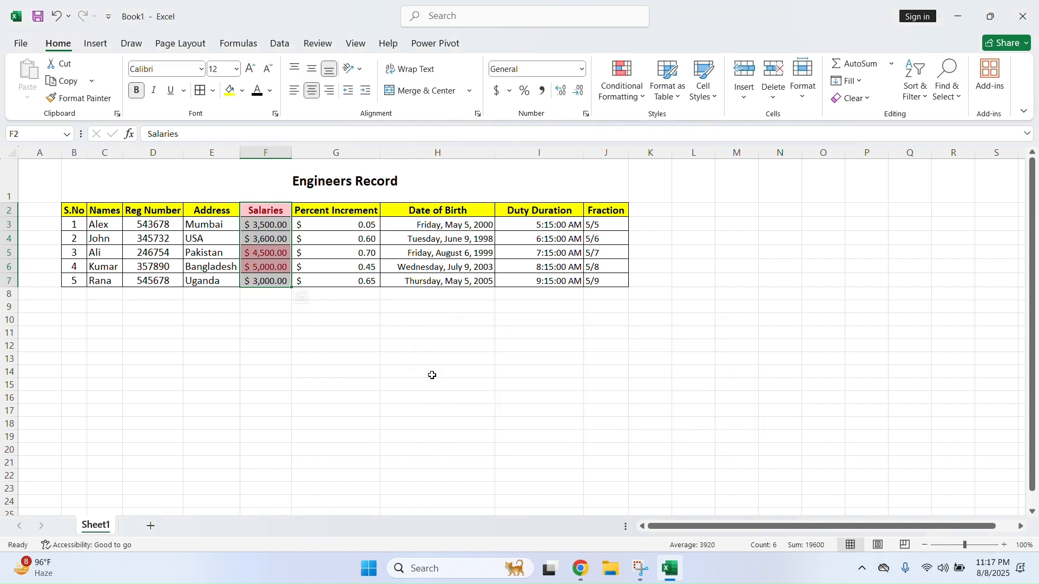
{"action": "left_click", "coordinate": [433, 375]}
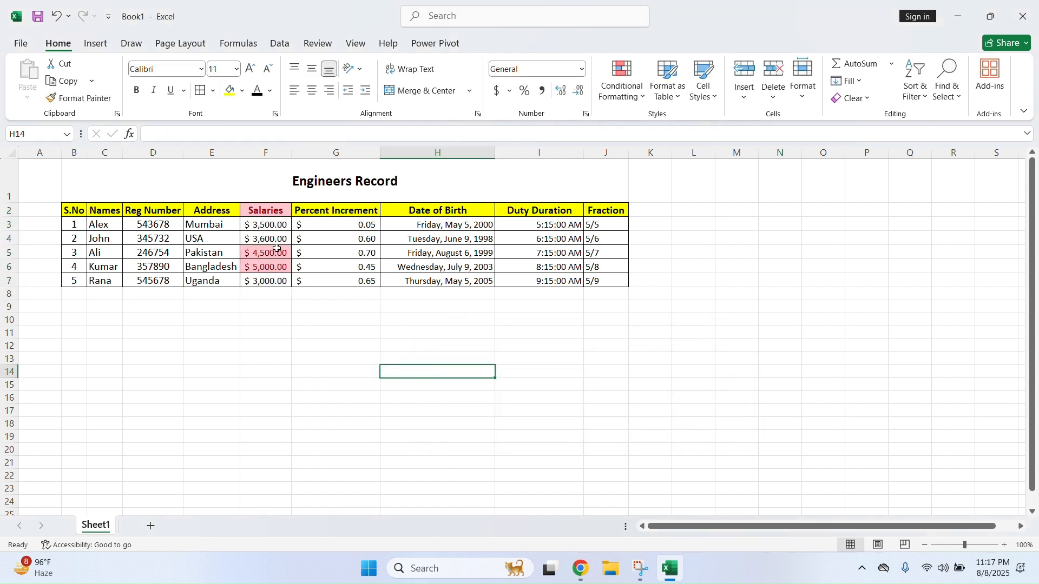
Clear the existing conditional formatting rules from salaries F3:F7
{"action": "left_click_drag", "start_coordinate": [273, 227], "coordinate": [272, 278]}
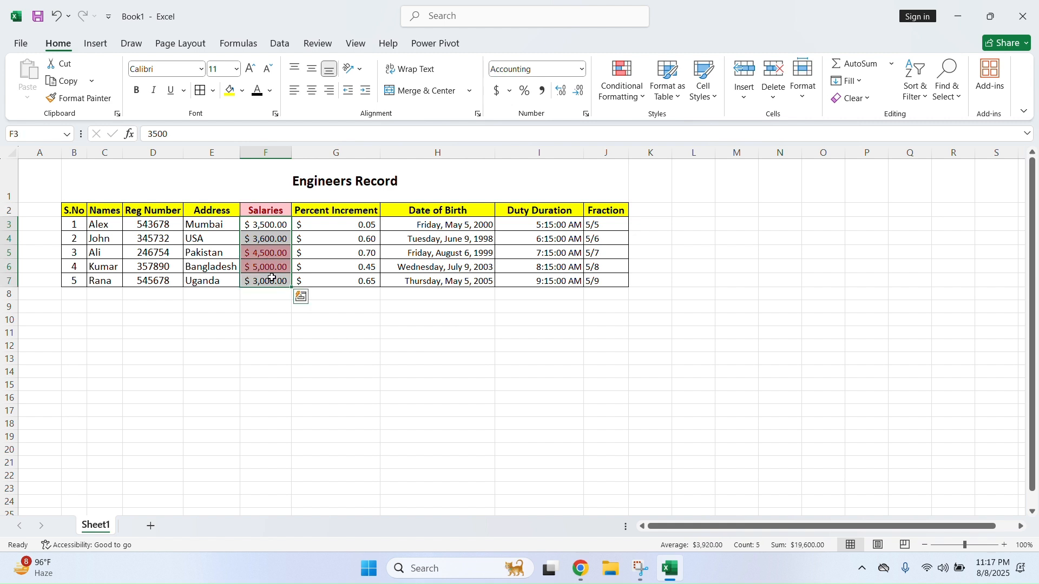
{"action": "left_click", "coordinate": [331, 307]}
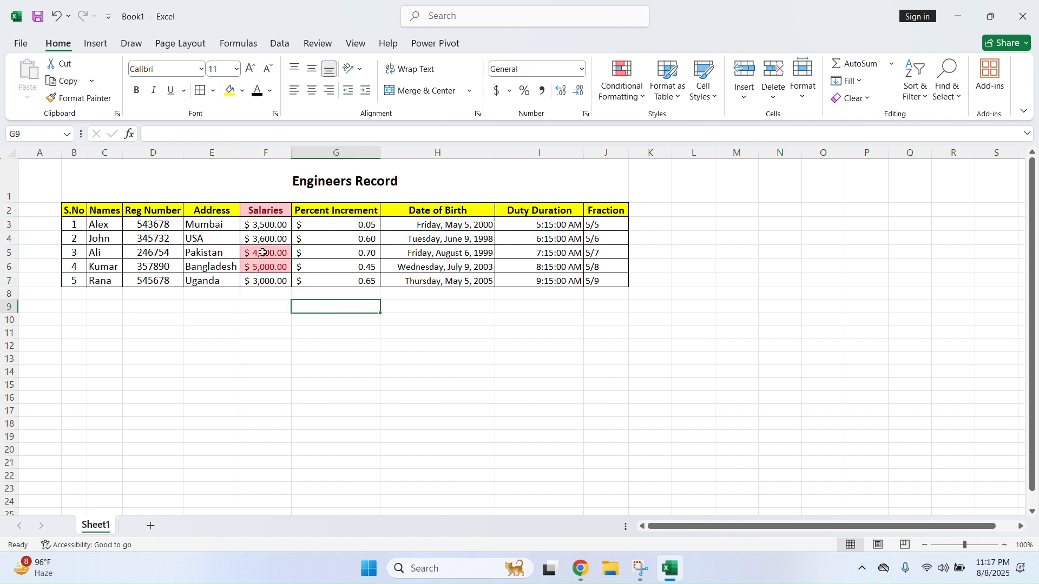
{"action": "left_click_drag", "start_coordinate": [270, 225], "coordinate": [274, 277]}
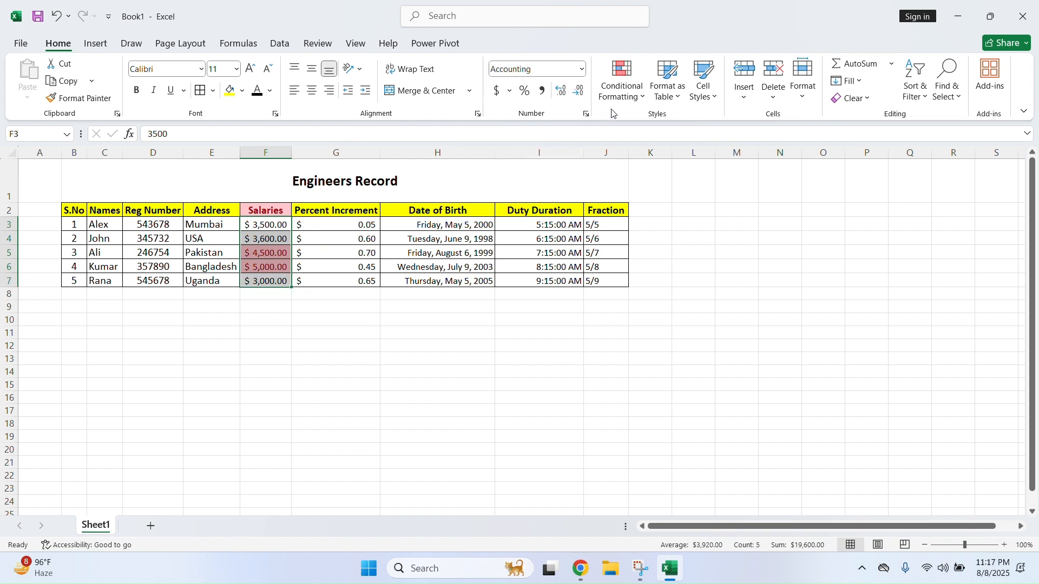
{"action": "left_click", "coordinate": [637, 101]}
{"action": "mouse_move", "coordinate": [650, 129]}
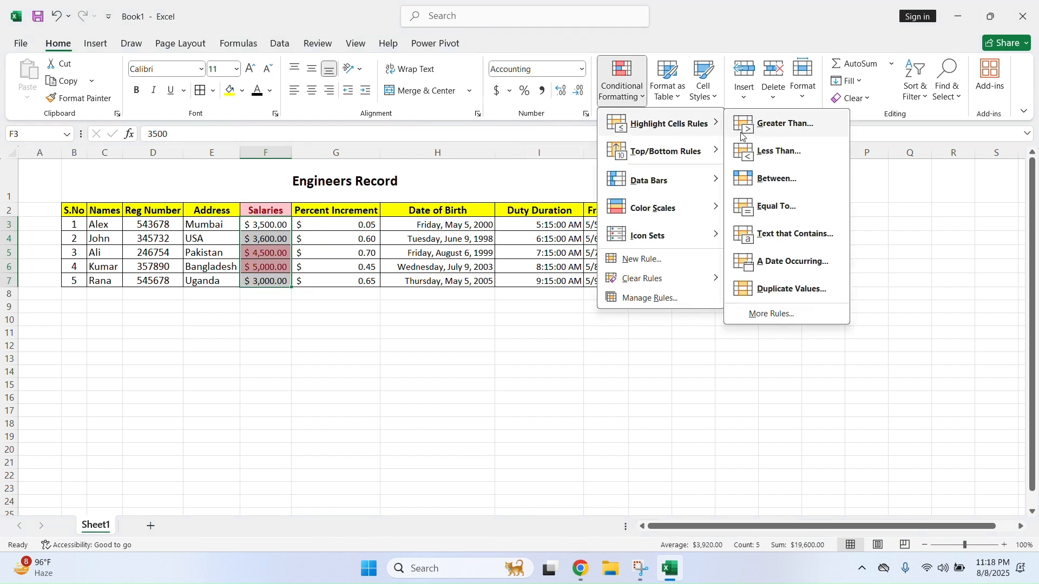
{"action": "mouse_move", "coordinate": [649, 278]}
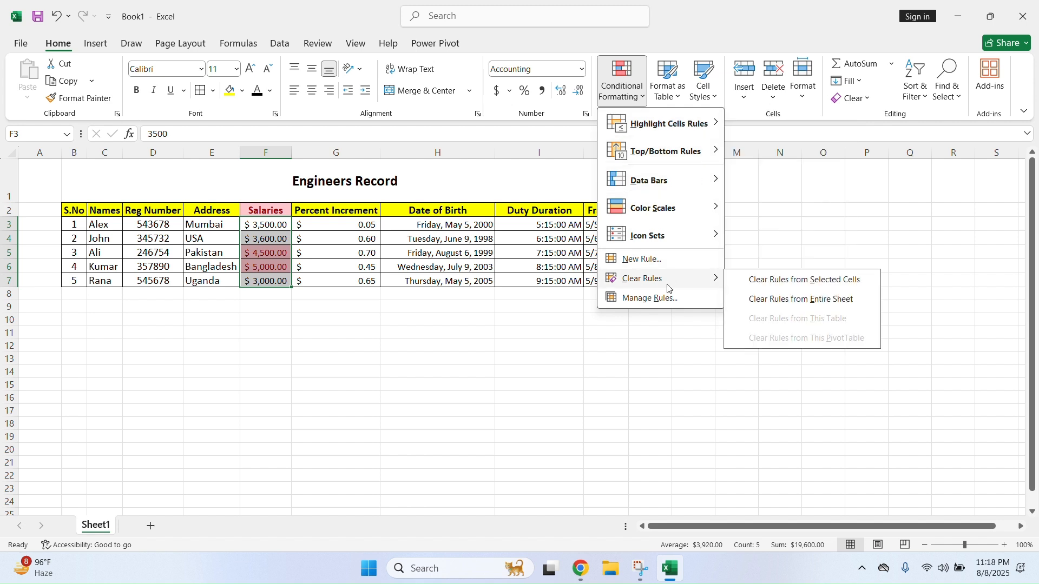
{"action": "left_click", "coordinate": [775, 276]}
Add a Less Than 4000 rule with light red fill and dark red text to F3:F7
{"action": "left_click_drag", "start_coordinate": [276, 223], "coordinate": [280, 281]}
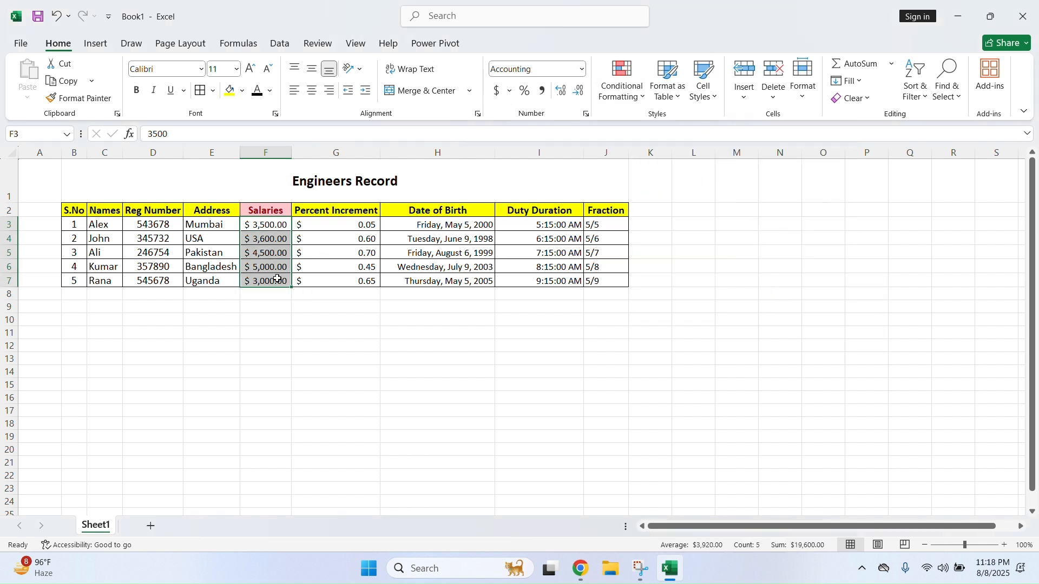
{"action": "left_click", "coordinate": [633, 98]}
{"action": "mouse_move", "coordinate": [657, 127]}
{"action": "left_click", "coordinate": [779, 151]}
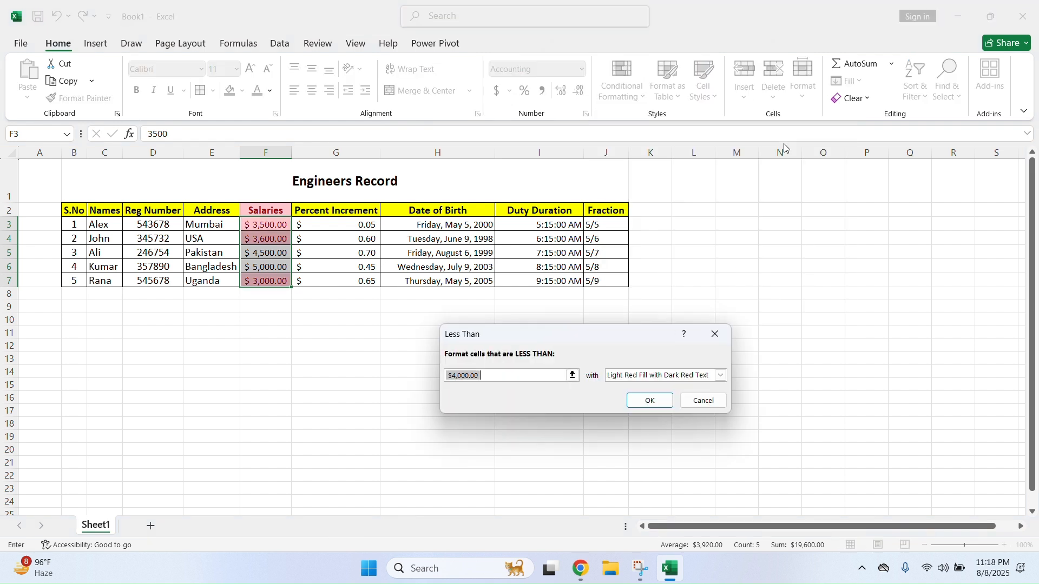
{"action": "left_click", "coordinate": [431, 374]}
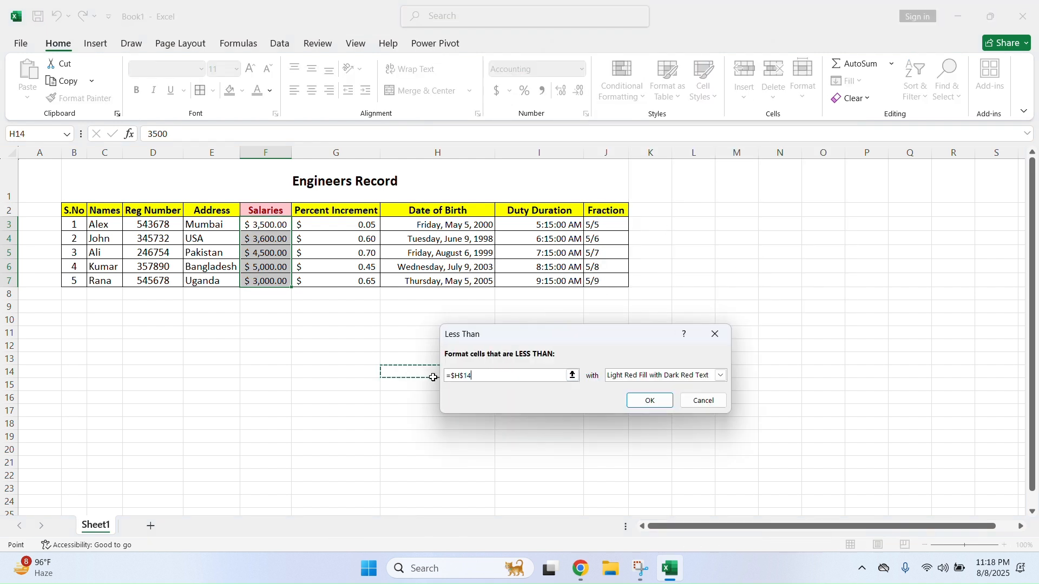
{"action": "double_click", "coordinate": [481, 377]}
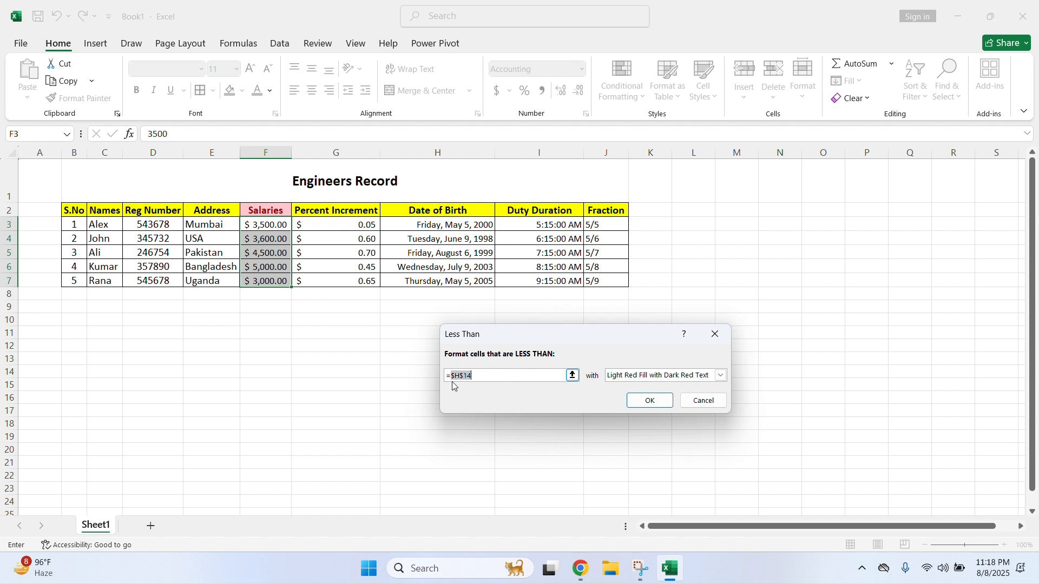
{"action": "key", "text": "BackSpace"}
{"action": "key", "text": "BackSpace"}
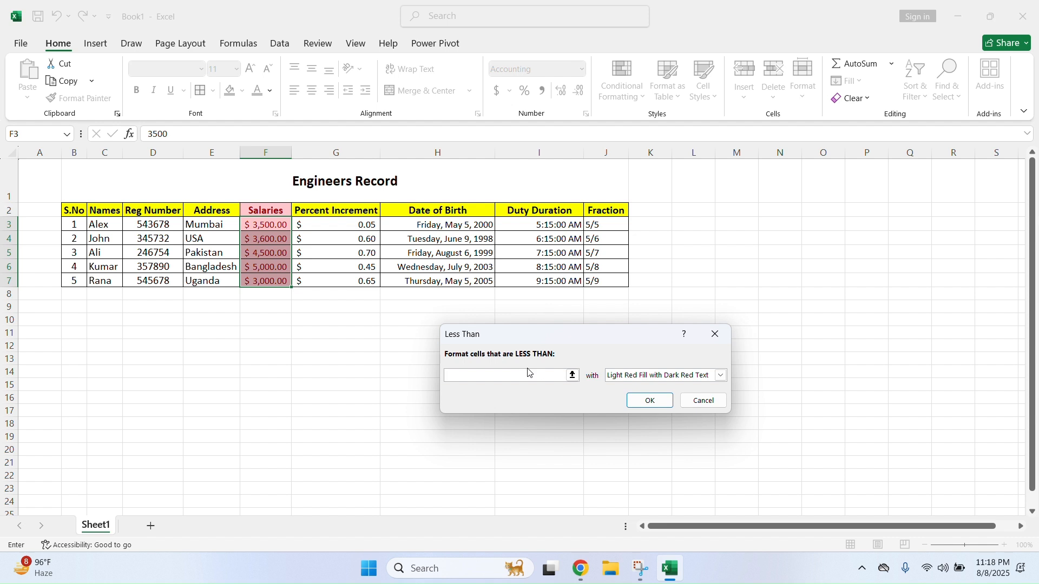
{"action": "type", "text": "40"}
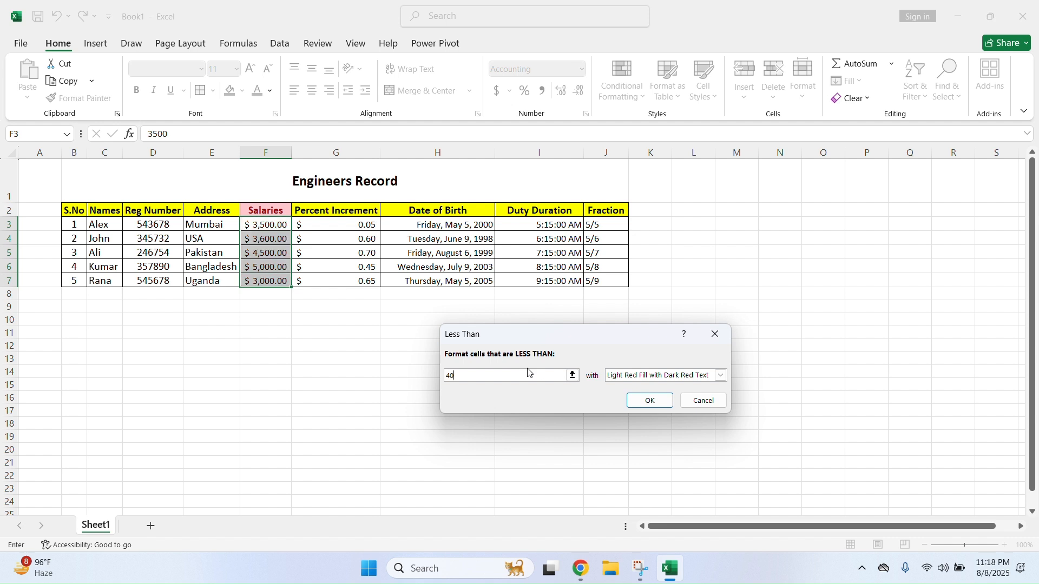
{"action": "type", "text": "00"}
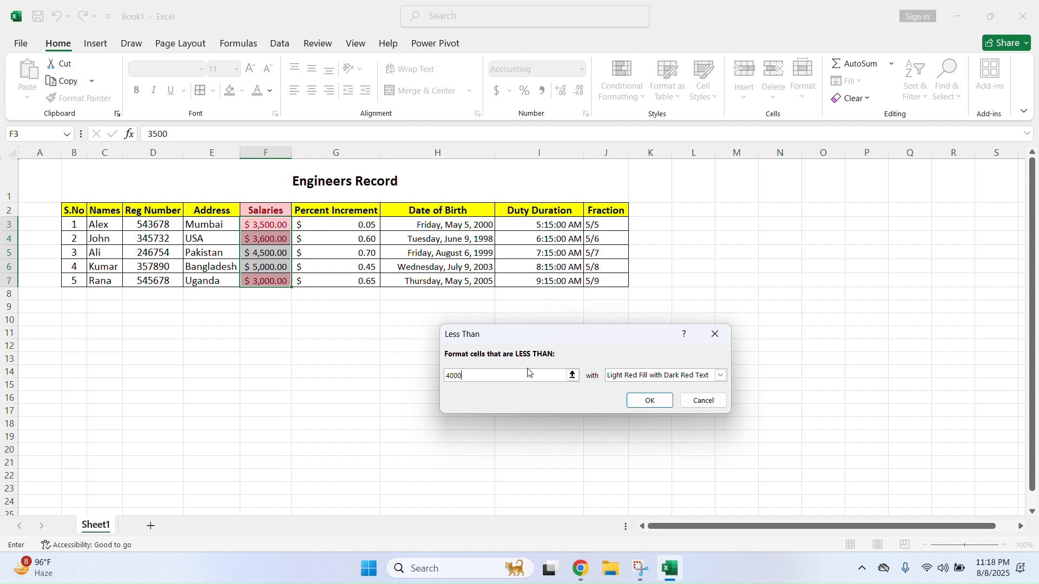
{"action": "left_click", "coordinate": [650, 401]}
{"action": "left_click", "coordinate": [263, 223]}
{"action": "left_click", "coordinate": [285, 243]}
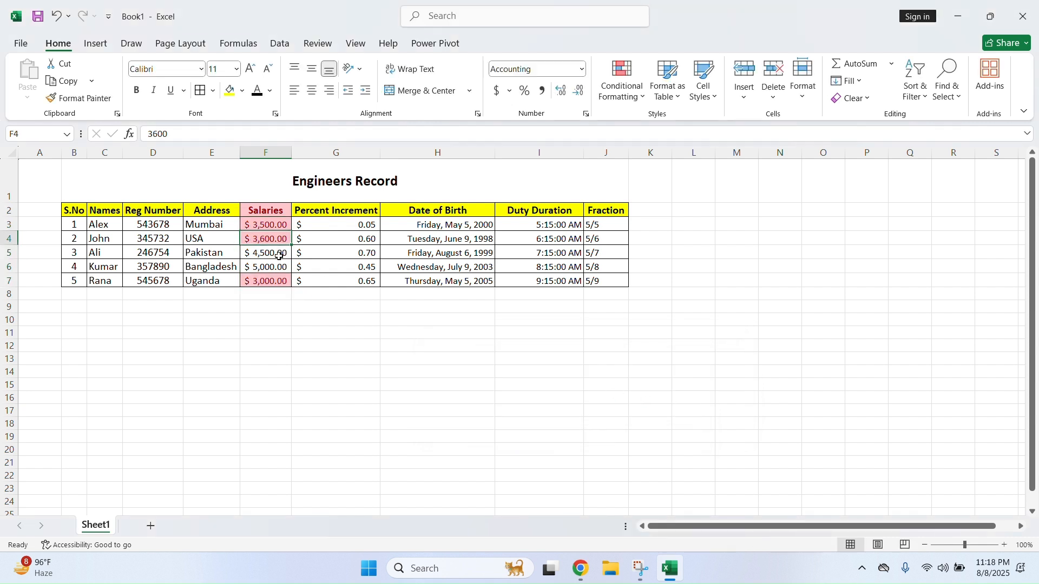
{"action": "left_click", "coordinate": [279, 281]}
{"action": "left_click_drag", "start_coordinate": [281, 255], "coordinate": [279, 264]}
Clear the conditional formatting rules from the Salaries column F2:F7
{"action": "left_click", "coordinate": [275, 263]}
{"action": "left_click", "coordinate": [280, 223]}
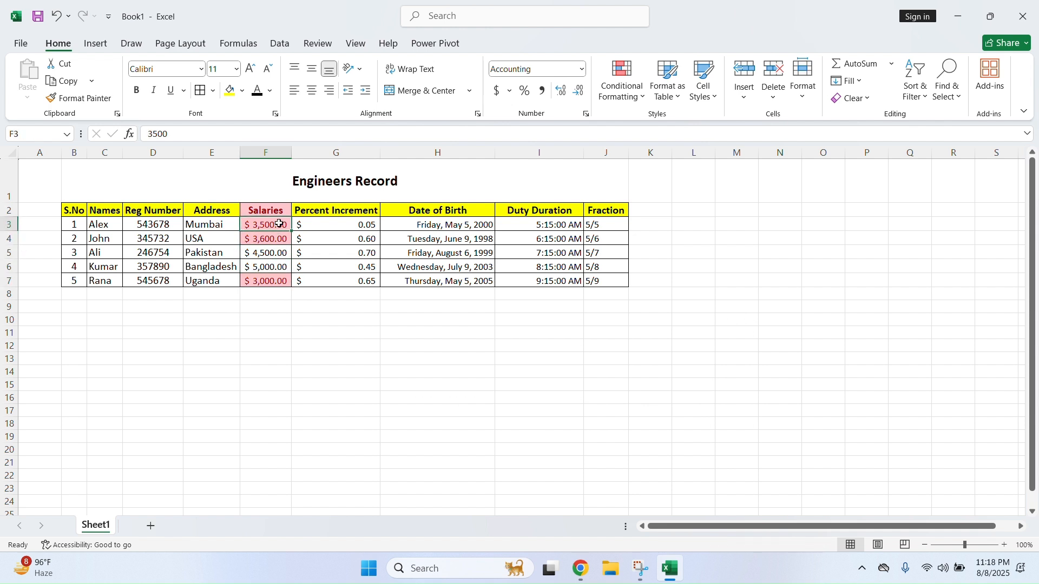
{"action": "left_click_drag", "start_coordinate": [273, 210], "coordinate": [273, 279]}
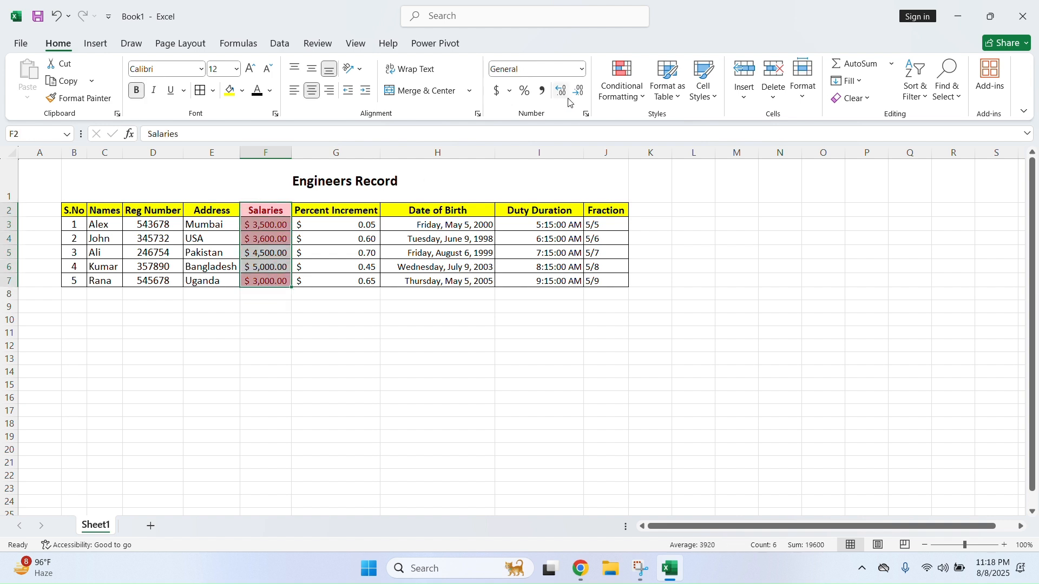
{"action": "left_click", "coordinate": [642, 100]}
{"action": "mouse_move", "coordinate": [671, 286]}
{"action": "left_click", "coordinate": [798, 280]}
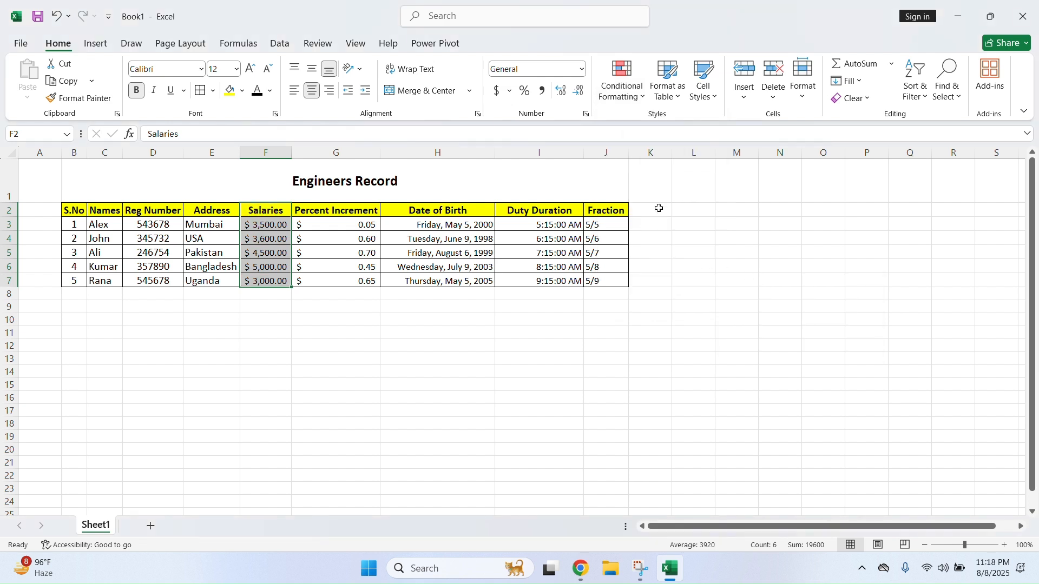
Add a Between 3500 and 4000 rule with green fill and dark green text
{"action": "left_click", "coordinate": [642, 90]}
{"action": "mouse_move", "coordinate": [677, 123]}
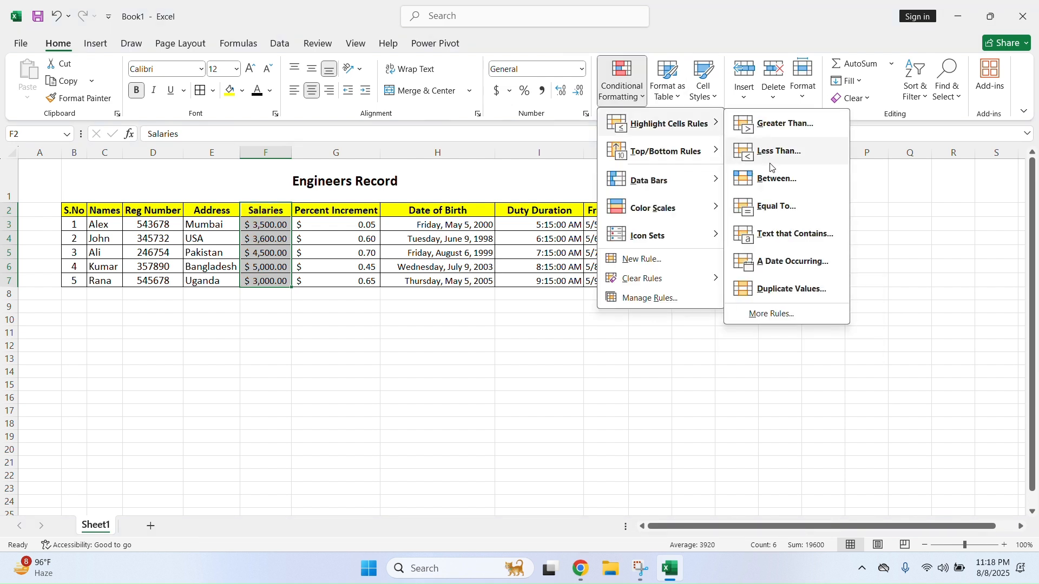
{"action": "left_click", "coordinate": [794, 183]}
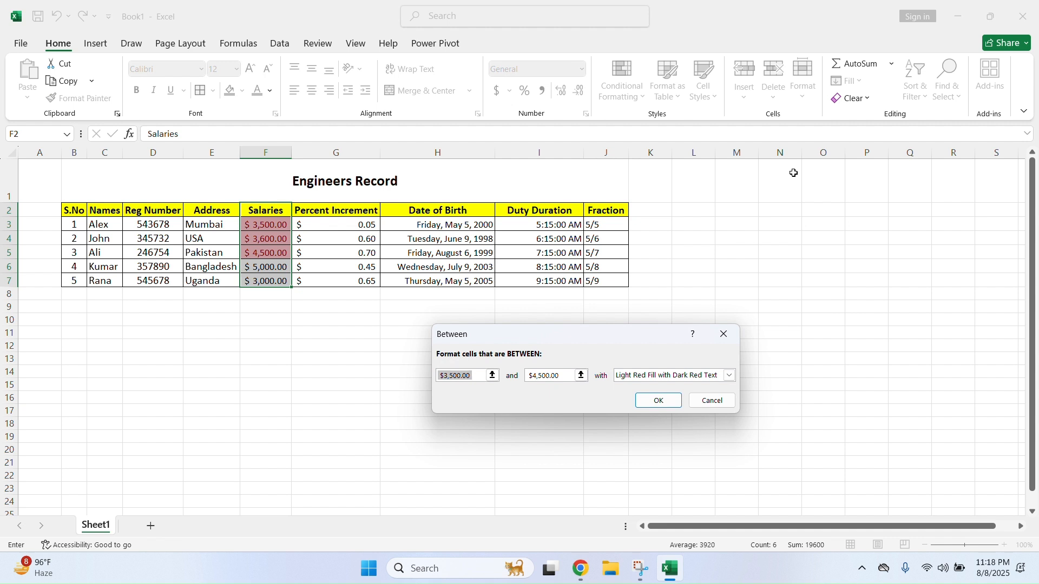
{"action": "left_click", "coordinate": [479, 376]}
{"action": "left_click_drag", "start_coordinate": [479, 376], "coordinate": [426, 377]}
{"action": "left_click", "coordinate": [530, 379]}
{"action": "left_click_drag", "start_coordinate": [565, 378], "coordinate": [523, 381]}
{"action": "type", "text": "4"}
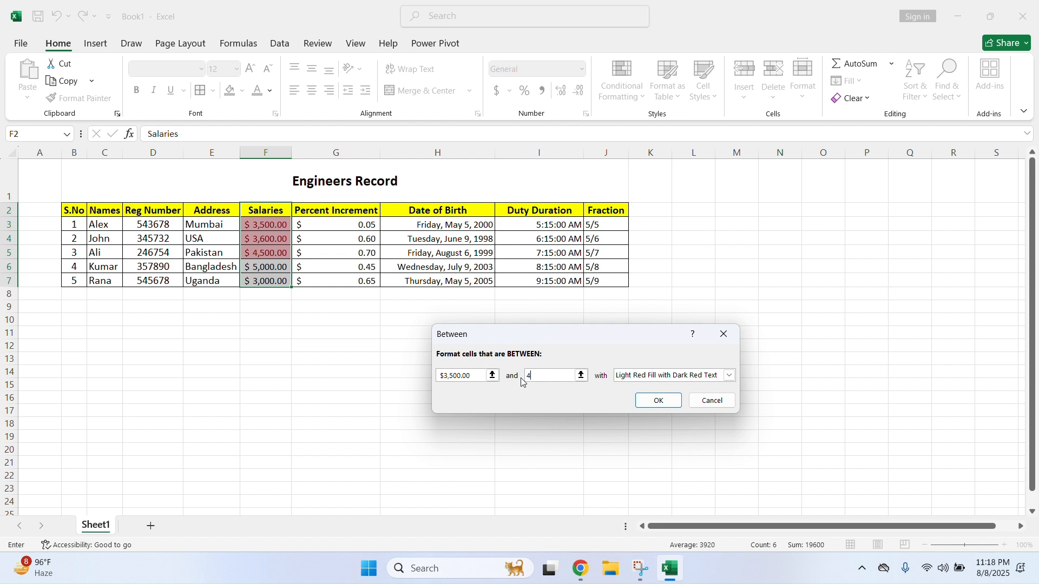
{"action": "type", "text": "000"}
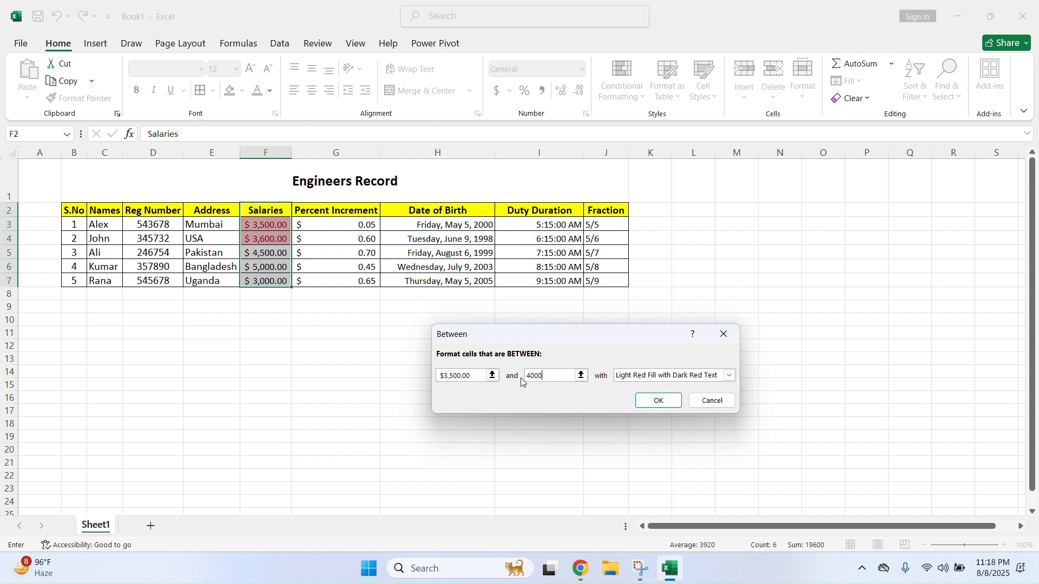
{"action": "left_click", "coordinate": [729, 376]}
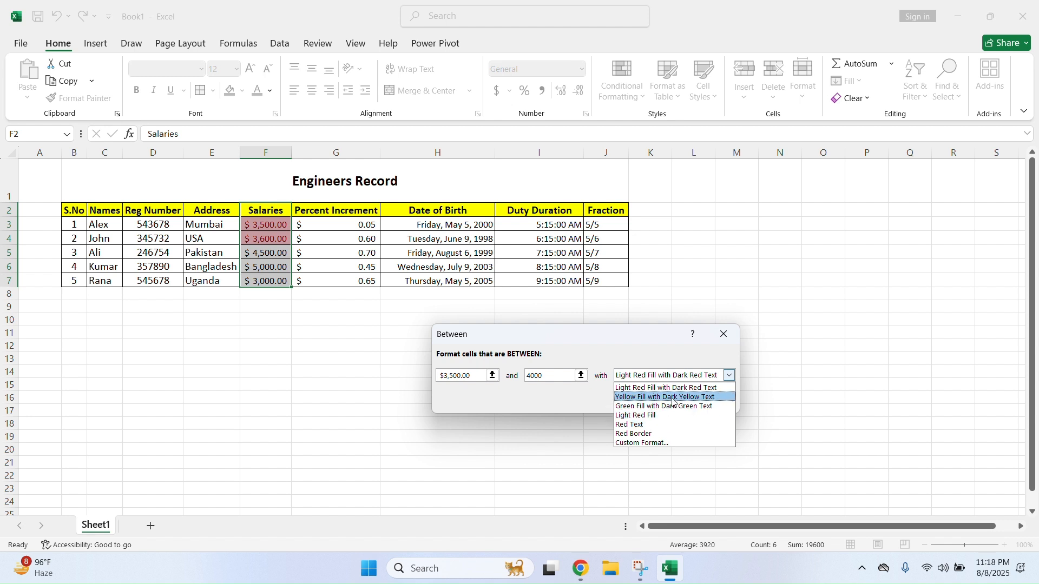
{"action": "left_click", "coordinate": [674, 397]}
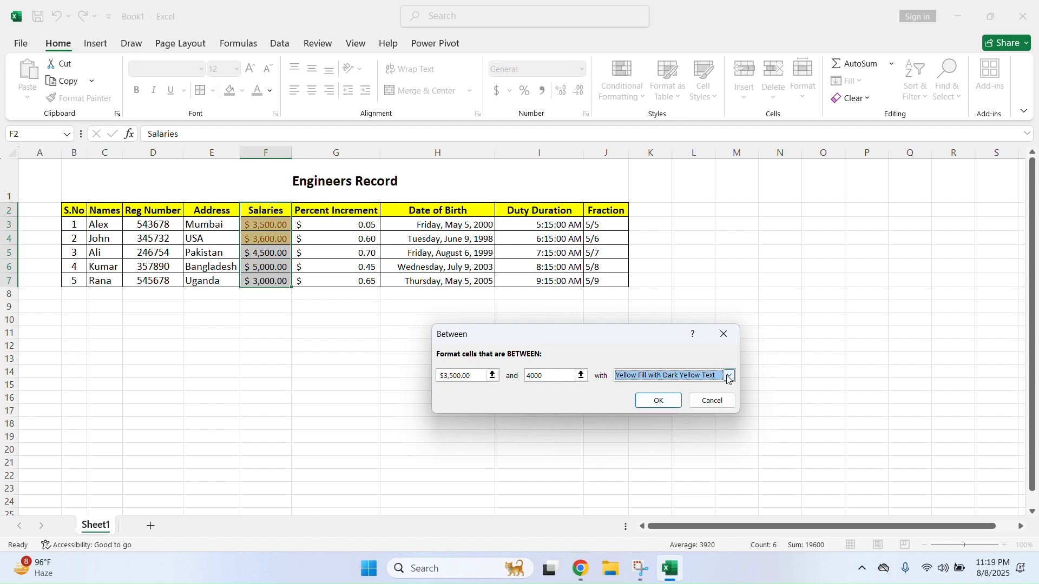
{"action": "left_click", "coordinate": [730, 376]}
{"action": "left_click", "coordinate": [685, 407]}
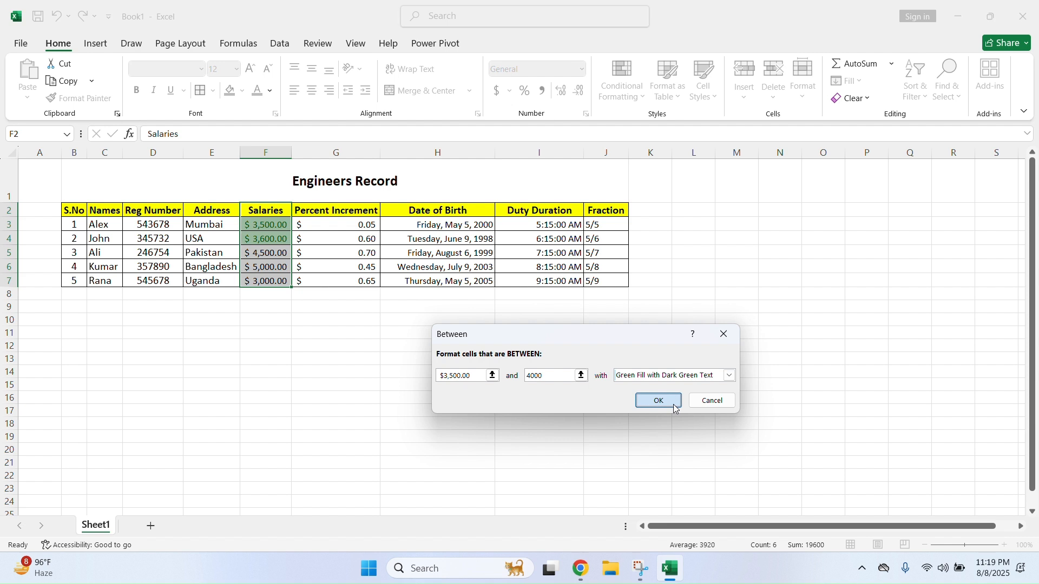
{"action": "left_click", "coordinate": [657, 399]}
Clear the rules from the salary cells again, leaving no highlighting
{"action": "left_click_drag", "start_coordinate": [268, 225], "coordinate": [276, 282]}
{"action": "left_click", "coordinate": [622, 87]}
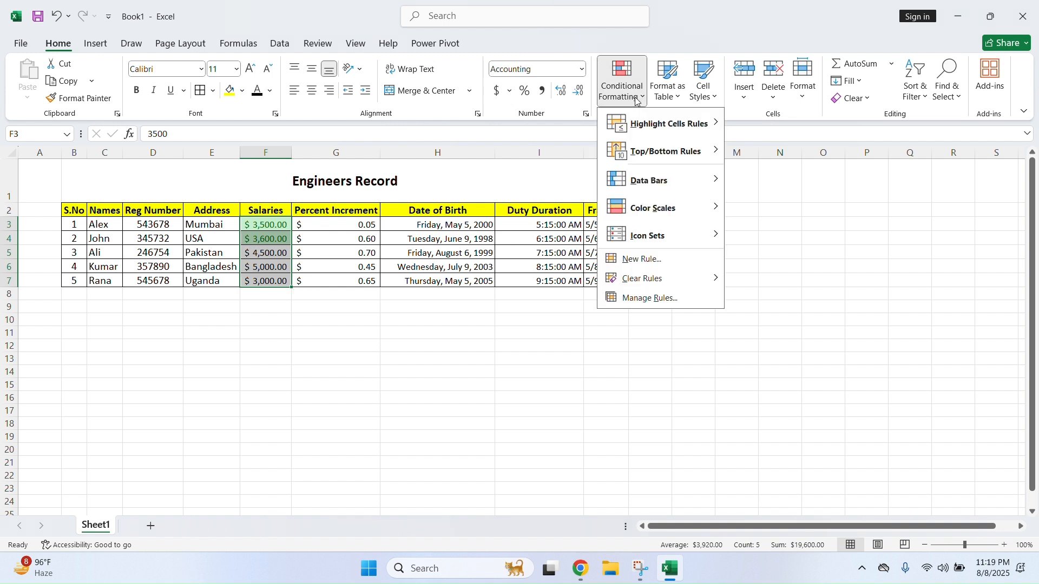
{"action": "mouse_move", "coordinate": [636, 279]}
{"action": "left_click", "coordinate": [758, 278]}
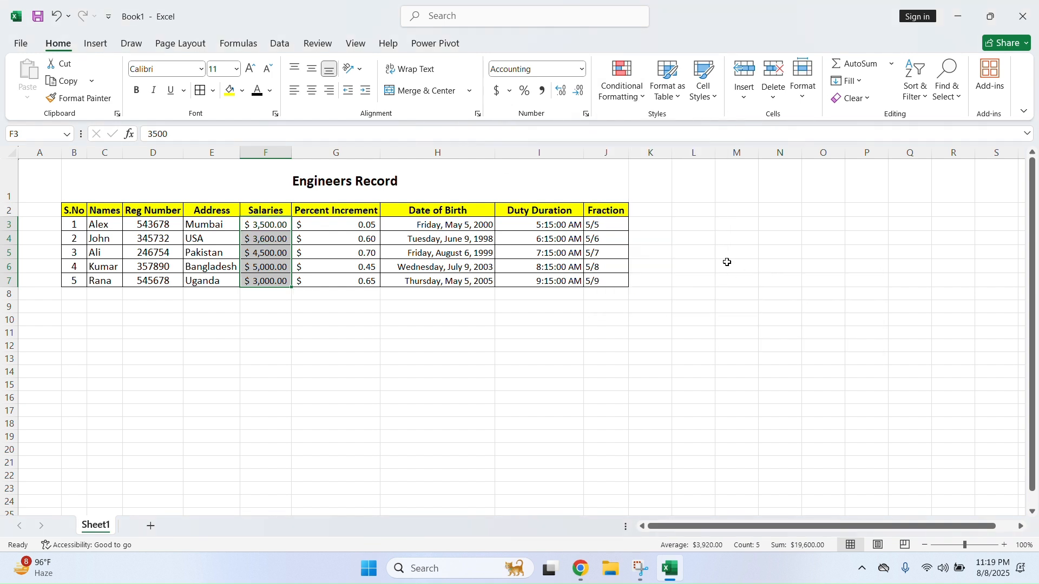
{"action": "left_click", "coordinate": [734, 268]}
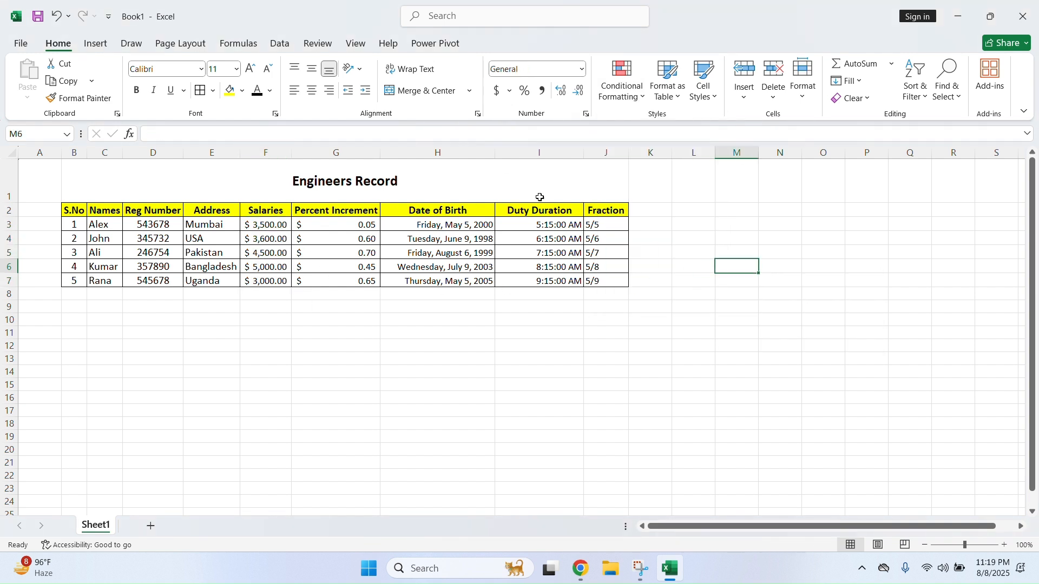
{"action": "left_click", "coordinate": [632, 95]}
{"action": "mouse_move", "coordinate": [666, 125]}
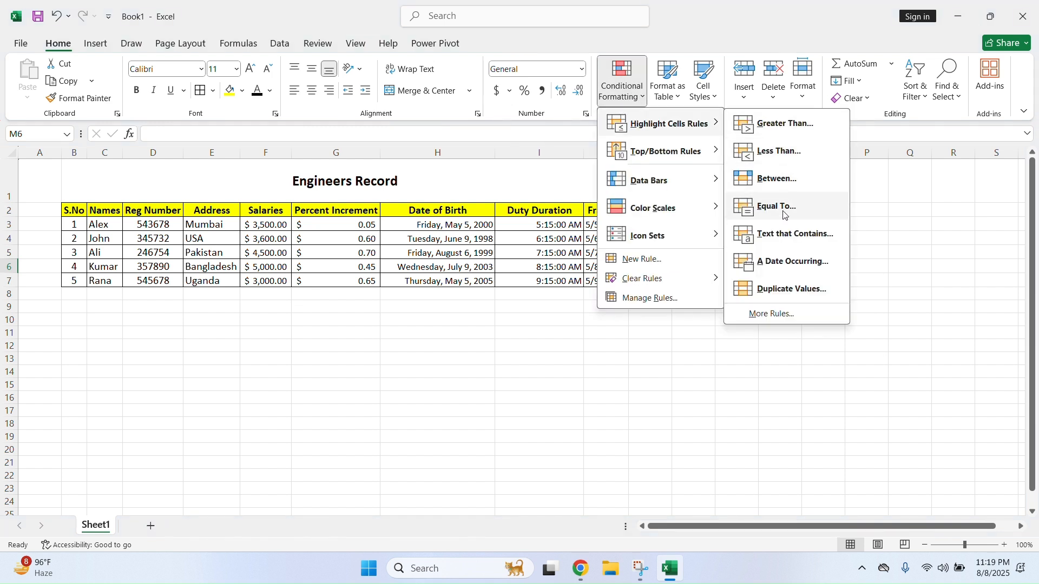
{"action": "left_click", "coordinate": [783, 211]}
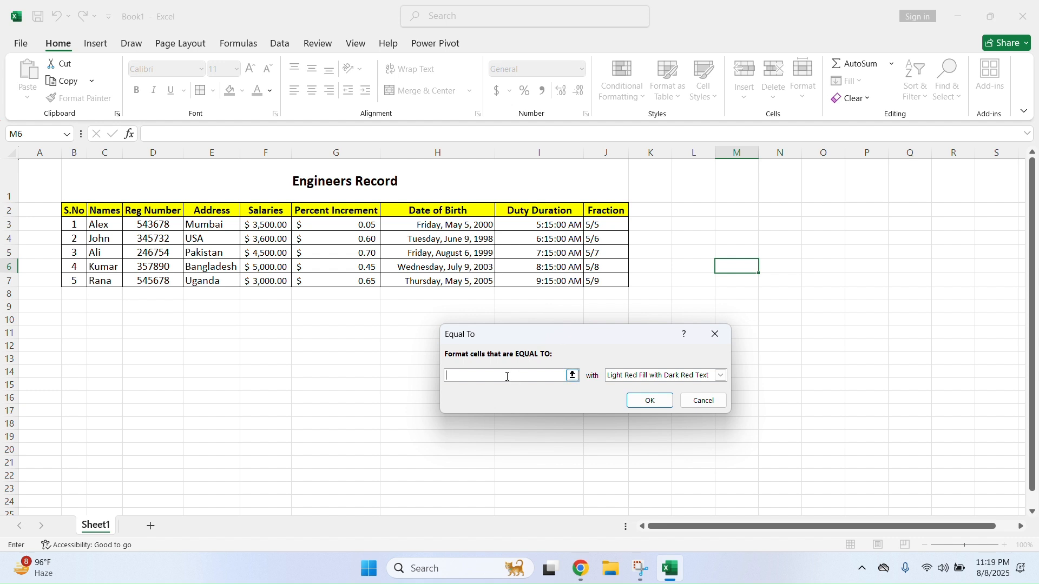
{"action": "left_click", "coordinate": [706, 401]}
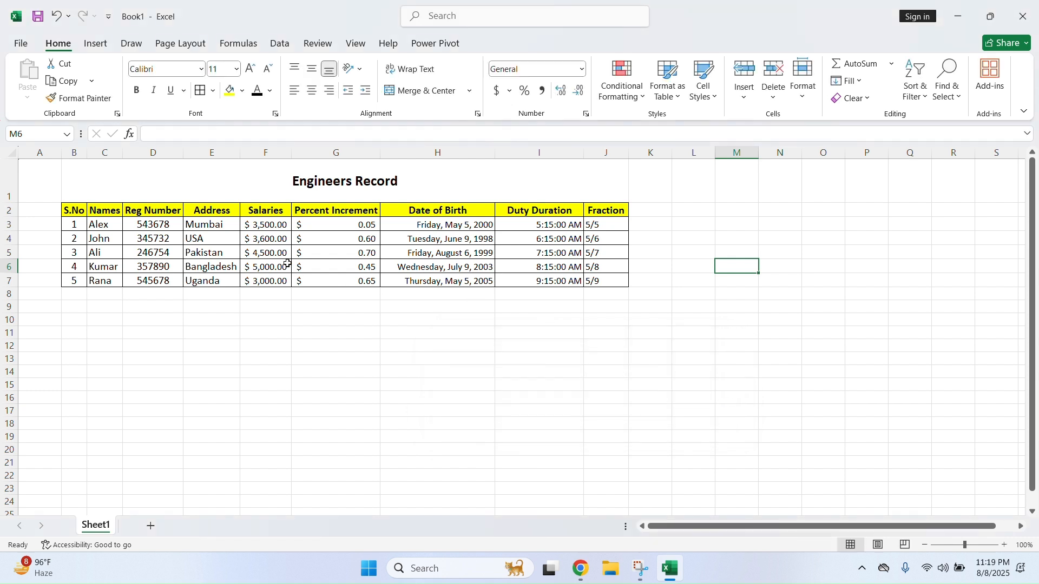
{"action": "left_click_drag", "start_coordinate": [267, 211], "coordinate": [274, 281]}
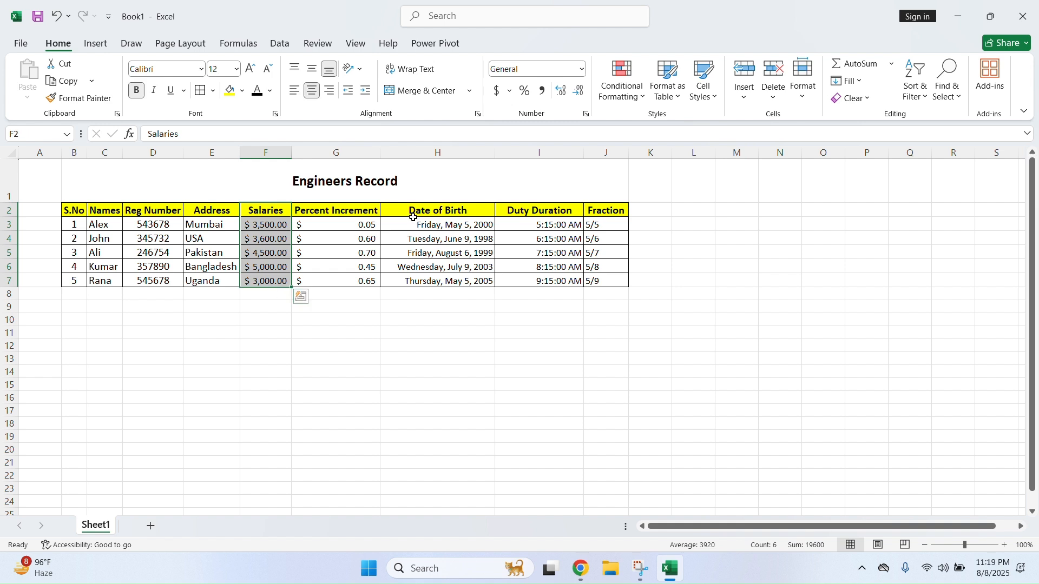
{"action": "left_click", "coordinate": [623, 81]}
{"action": "mouse_move", "coordinate": [668, 123]}
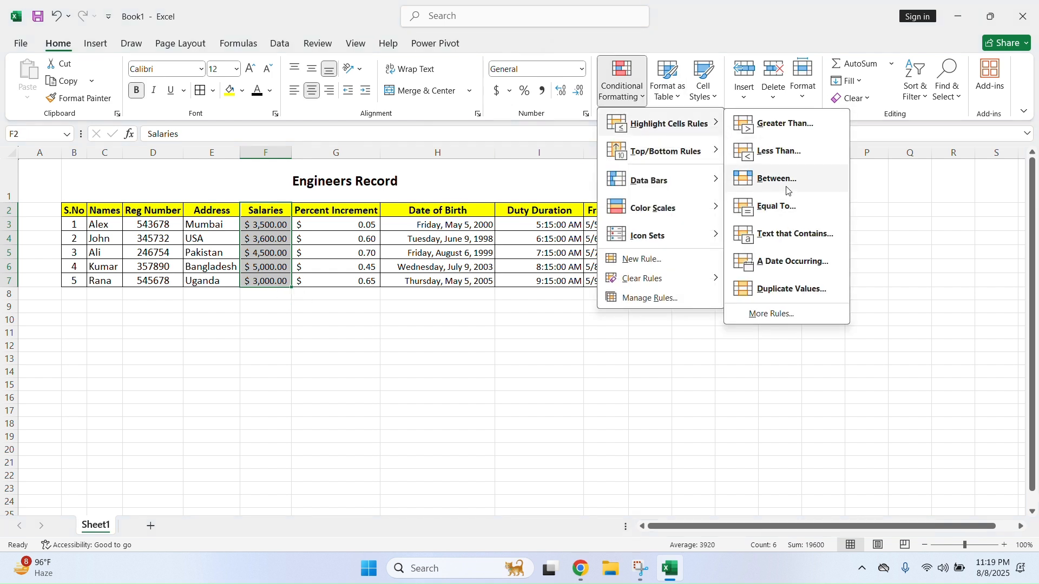
Add an Equal To 4500 rule with light red fill and dark red text
{"action": "left_click", "coordinate": [785, 204]}
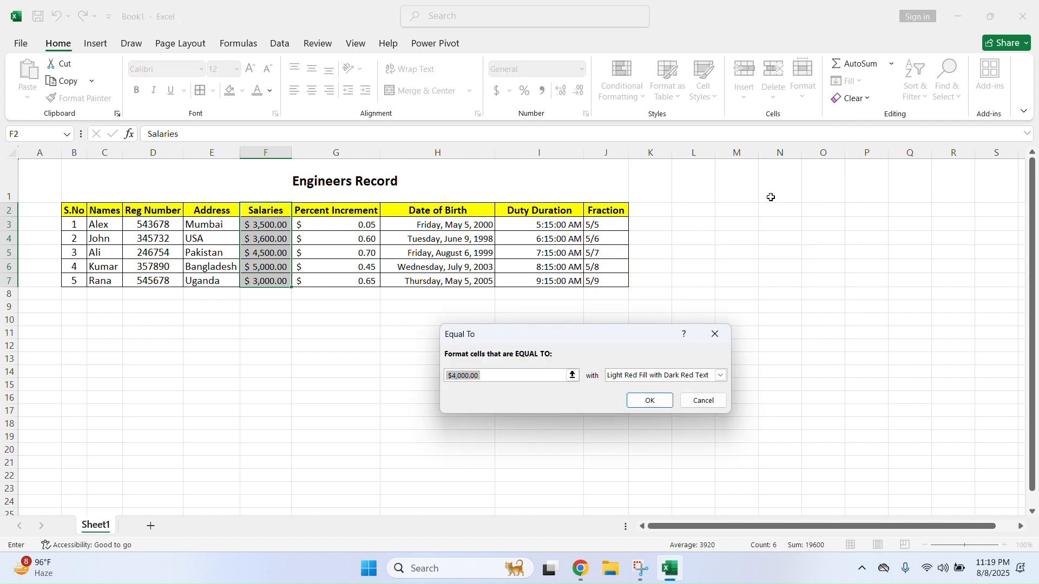
{"action": "type", "text": "3500"}
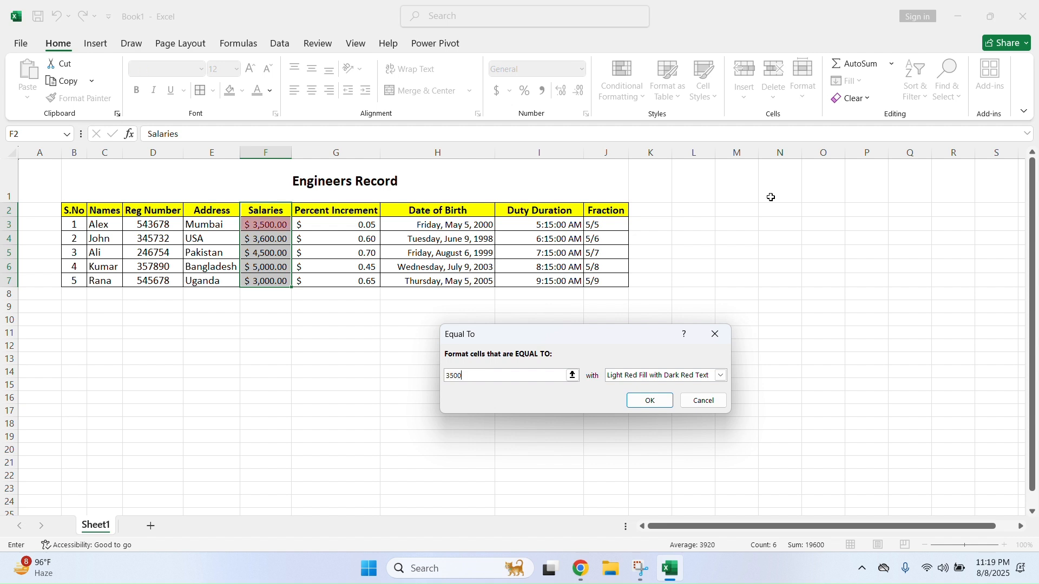
{"action": "key", "text": "BackSpace"}
{"action": "key", "text": "BackSpace"}
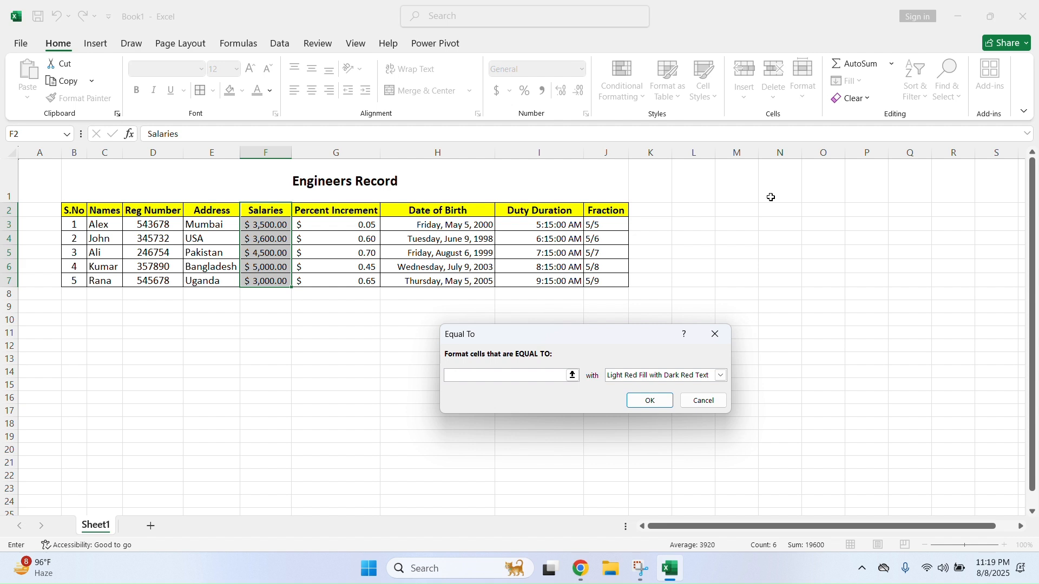
{"action": "type", "text": "00"}
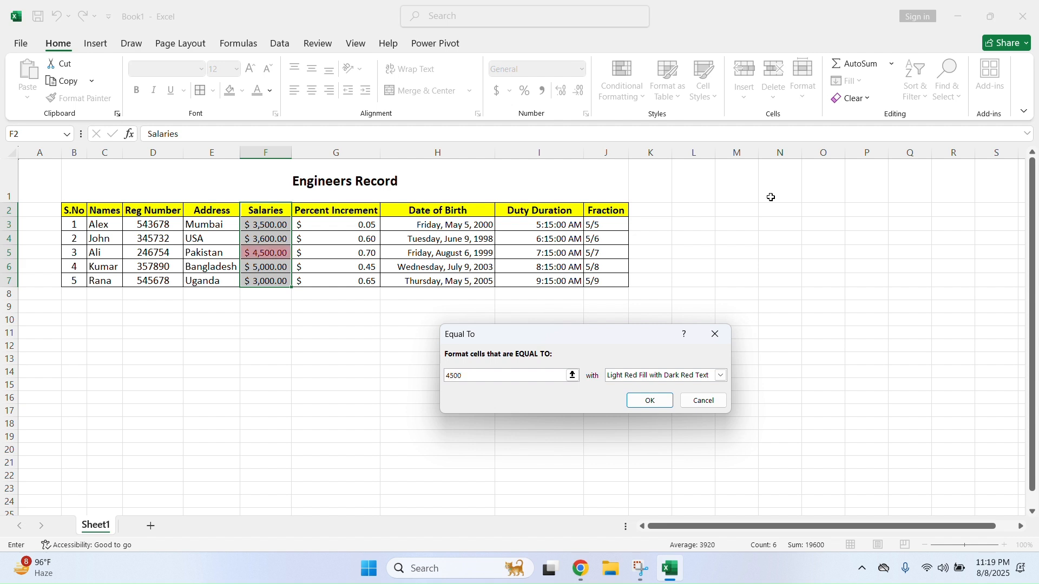
{"action": "key", "text": "Return"}
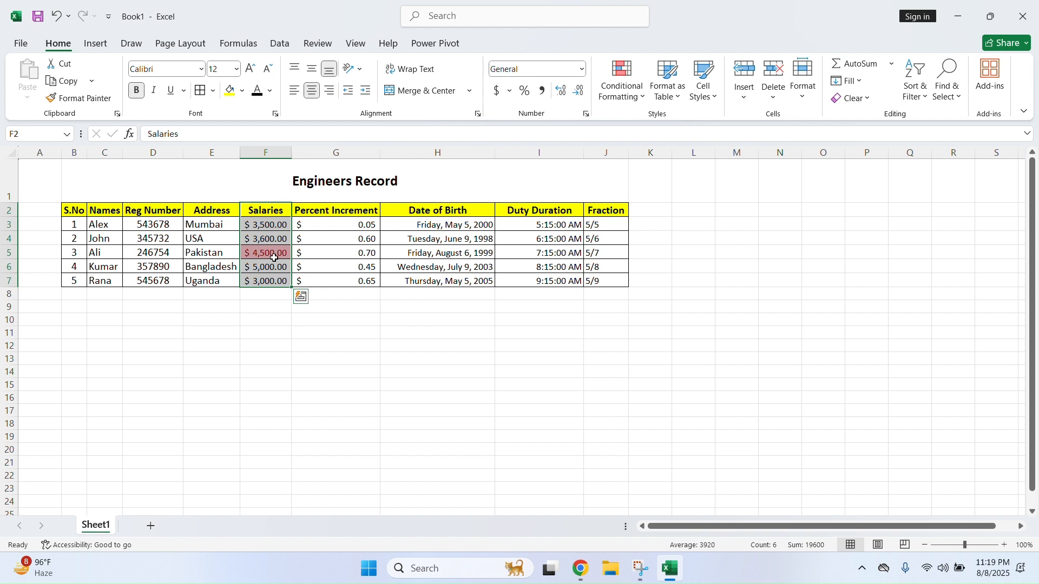
Clear the equal-to rule from the salary cells
{"action": "left_click", "coordinate": [645, 86]}
{"action": "mouse_move", "coordinate": [704, 279]}
{"action": "left_click", "coordinate": [776, 283]}
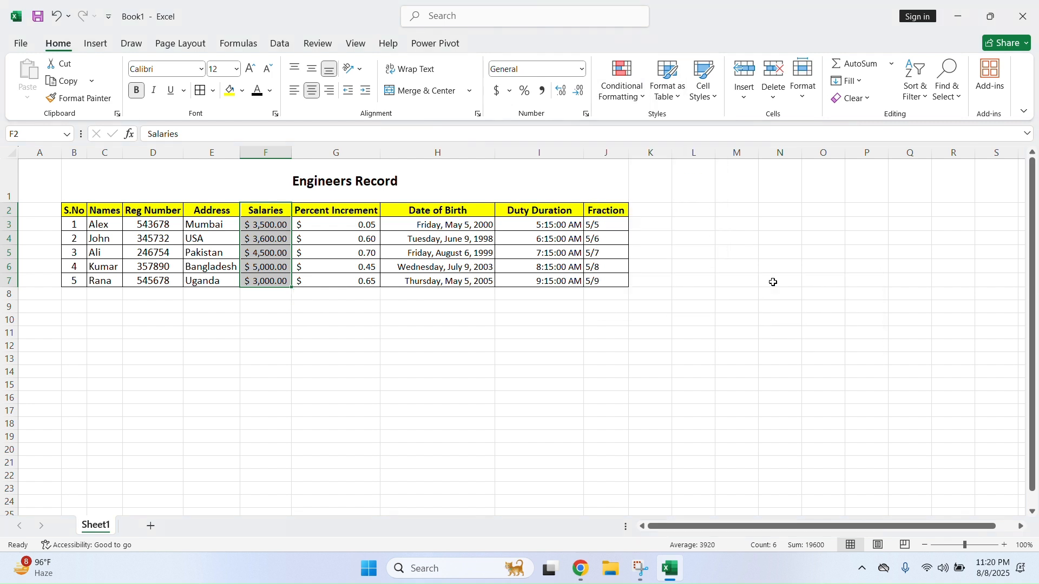
{"action": "left_click", "coordinate": [641, 86]}
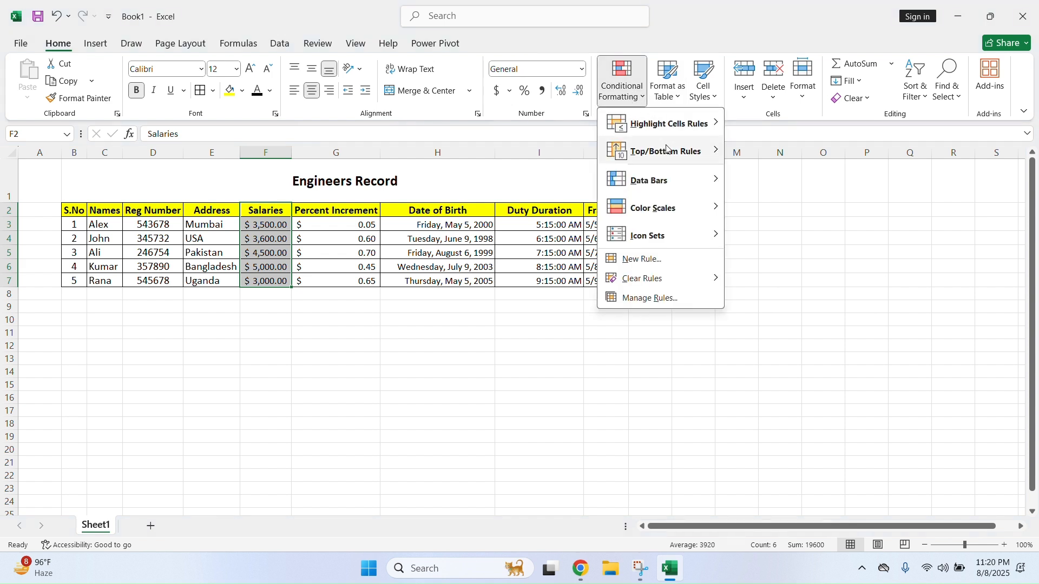
{"action": "mouse_move", "coordinate": [677, 130]}
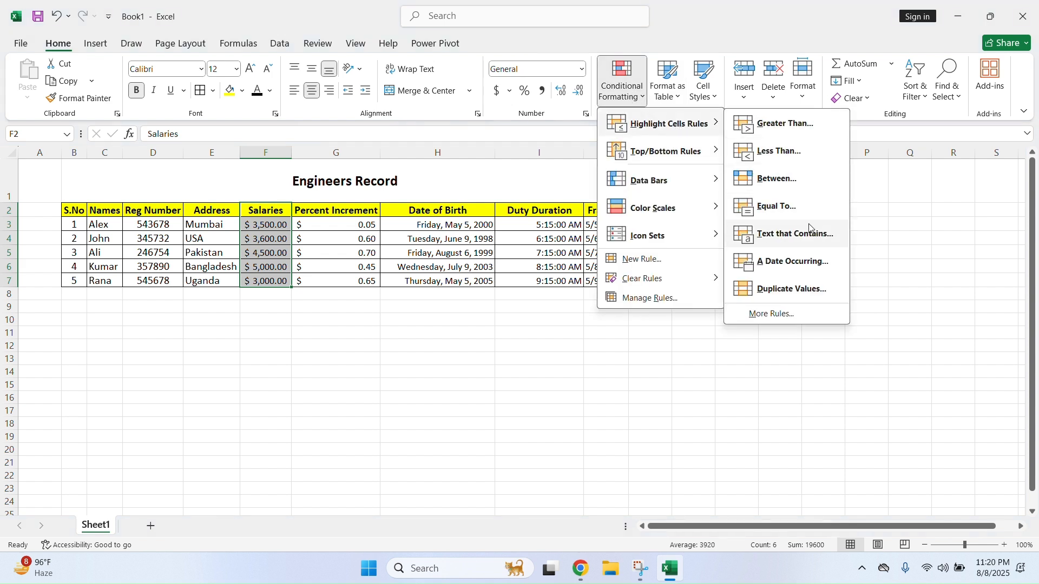
{"action": "left_click", "coordinate": [456, 268]}
Highlight Names cells C2:C7 containing 'ali' with light red fill and dark red text
{"action": "left_click", "coordinate": [225, 223]}
{"action": "left_click_drag", "start_coordinate": [222, 218], "coordinate": [211, 271]}
{"action": "left_click_drag", "start_coordinate": [105, 211], "coordinate": [104, 281]}
{"action": "left_click", "coordinate": [628, 96]}
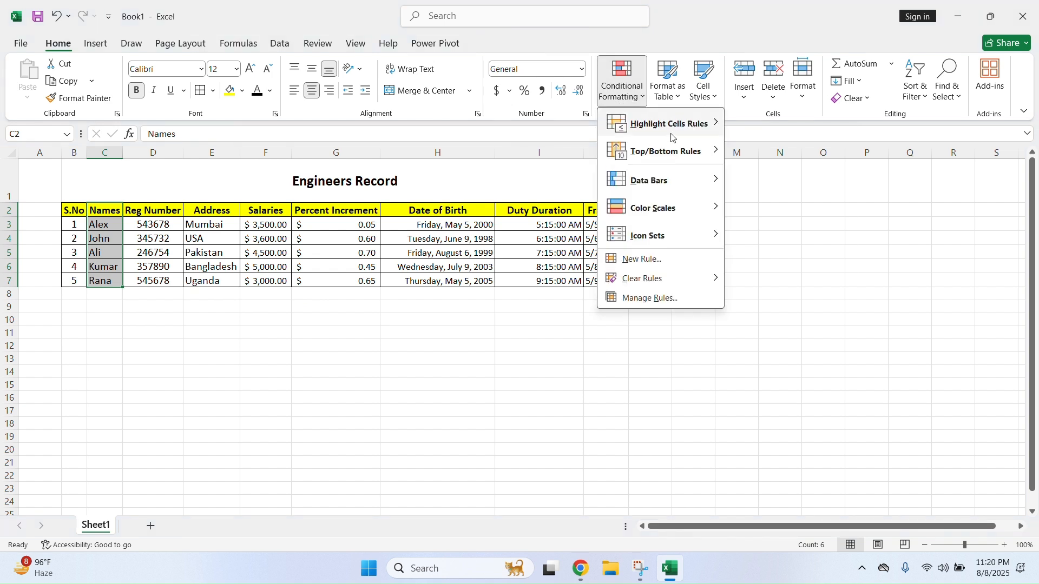
{"action": "mouse_move", "coordinate": [666, 123]}
{"action": "left_click", "coordinate": [803, 238]}
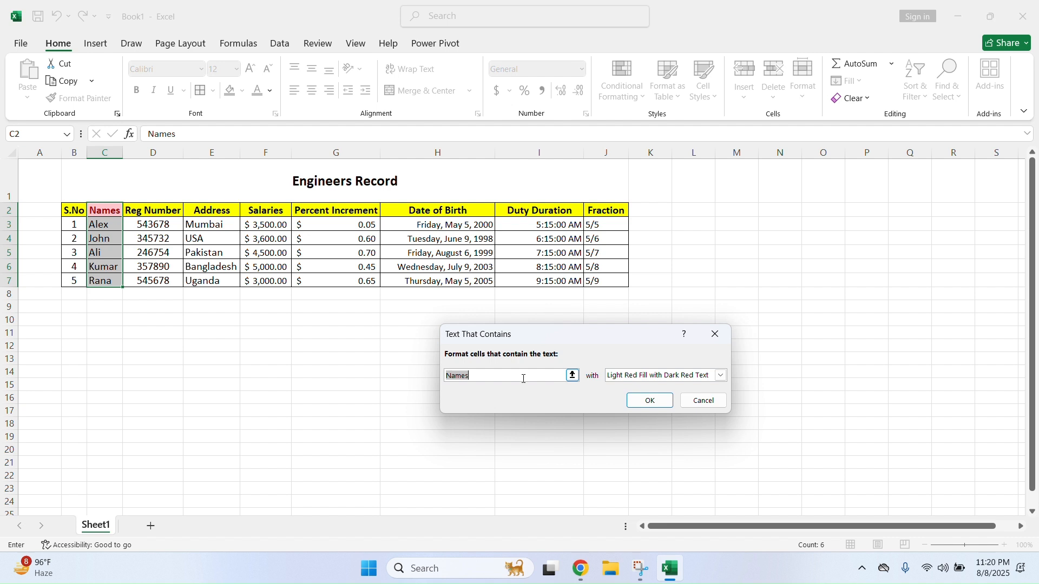
{"action": "type", "text": "ali"}
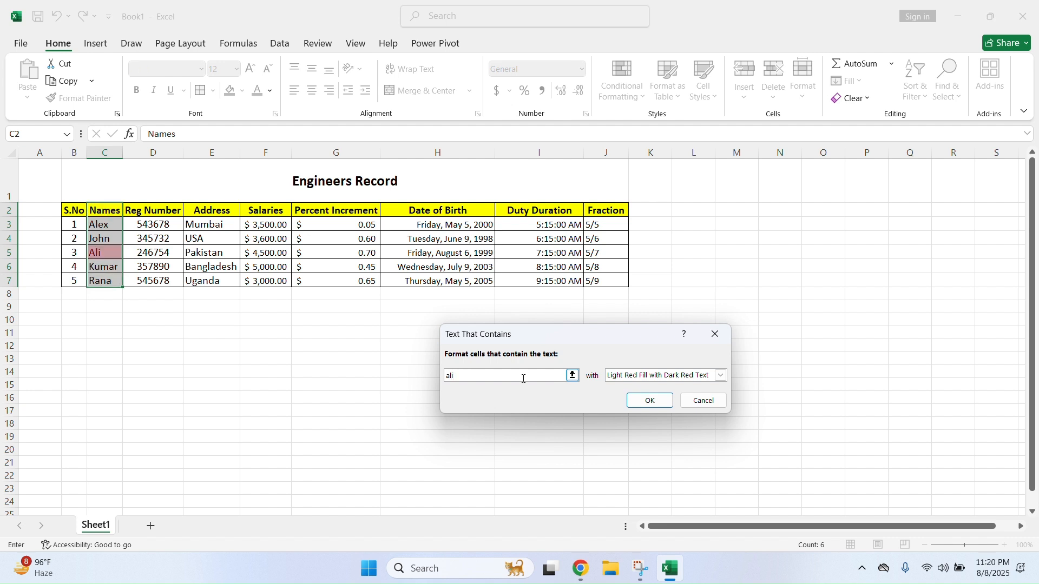
{"action": "key", "text": "Return"}
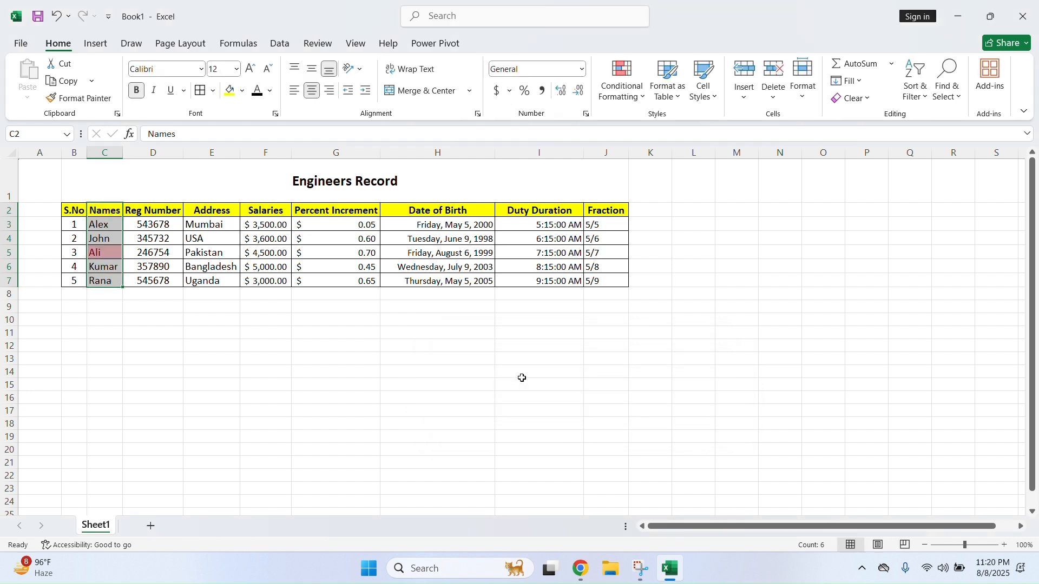
Clear the conditional formatting rules from the Names cells C2:C7
{"action": "left_click", "coordinate": [103, 250]}
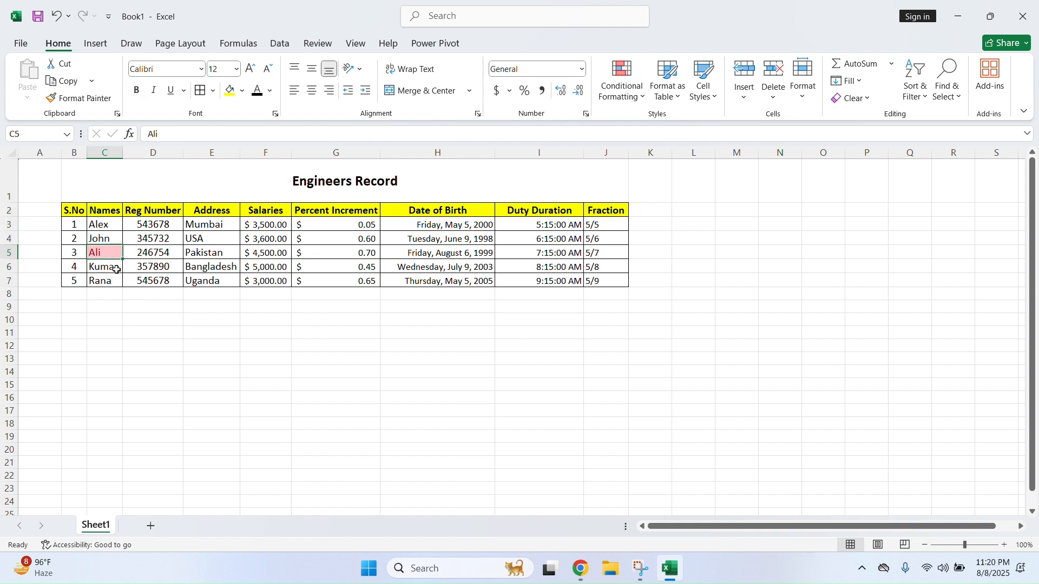
{"action": "left_click_drag", "start_coordinate": [99, 209], "coordinate": [106, 283]}
{"action": "left_click", "coordinate": [623, 81]}
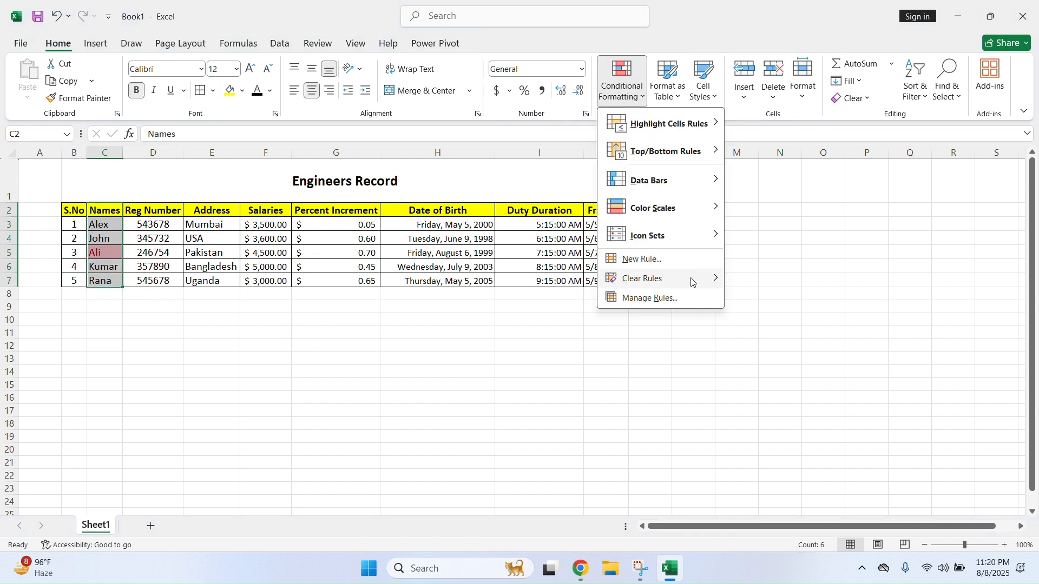
{"action": "mouse_move", "coordinate": [657, 278]}
{"action": "left_click", "coordinate": [787, 280]}
{"action": "left_click", "coordinate": [661, 321]}
{"action": "left_click", "coordinate": [560, 333]}
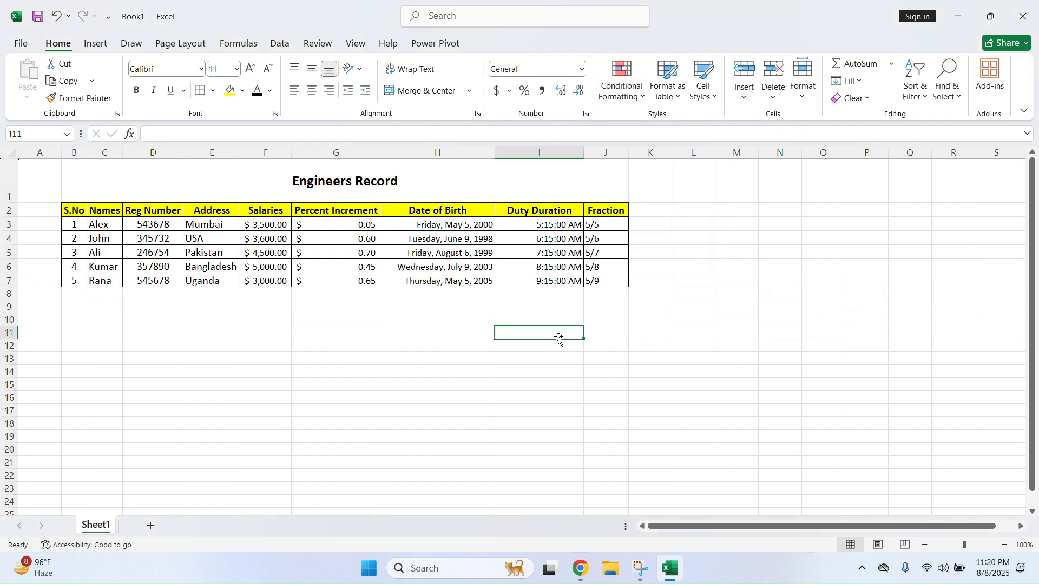
Bring up the Highlight Cells Rules options, then dismiss them
{"action": "left_click", "coordinate": [623, 81]}
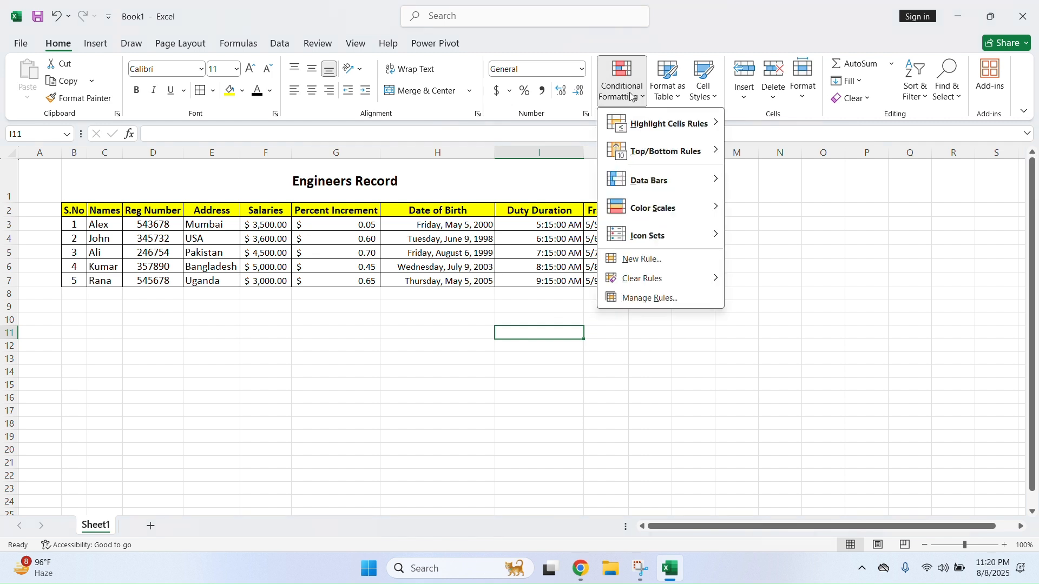
{"action": "mouse_move", "coordinate": [641, 125]}
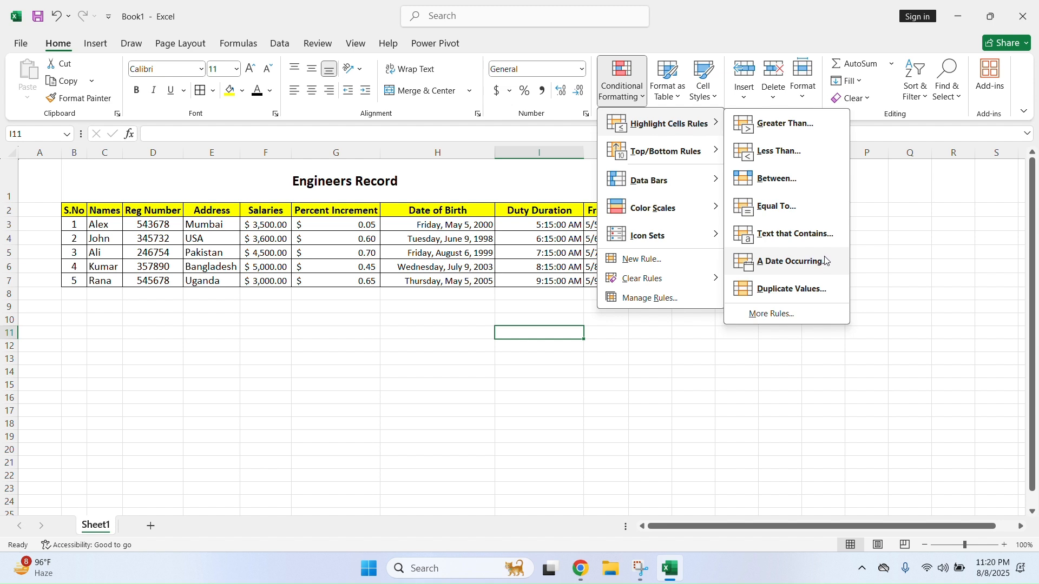
{"action": "left_click", "coordinate": [511, 239]}
Highlight Date of Birth cells H2:H7 with an A Date Occurring rule set to Next month
{"action": "left_click_drag", "start_coordinate": [465, 225], "coordinate": [476, 281]}
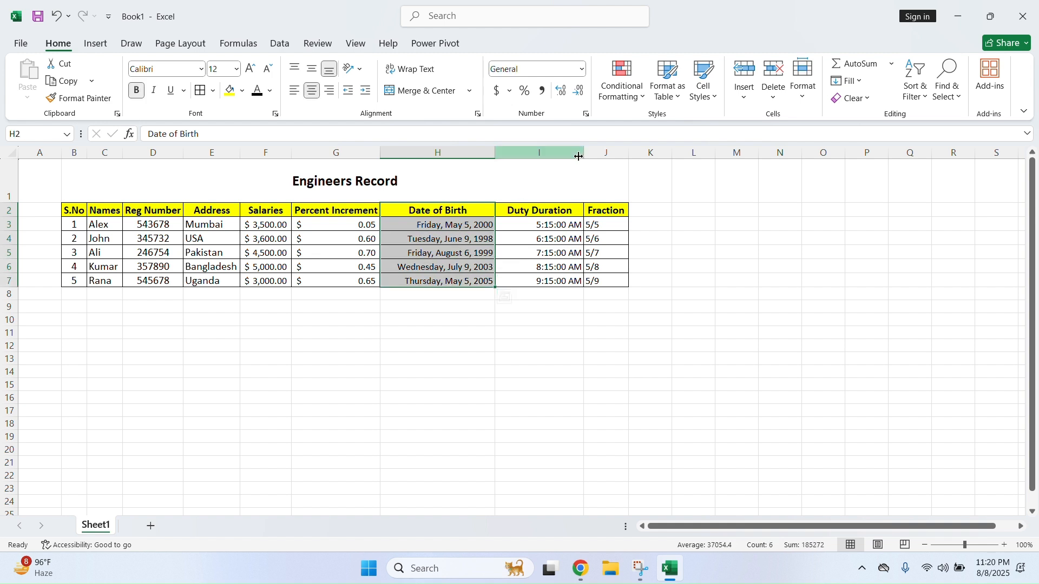
{"action": "left_click", "coordinate": [624, 109]}
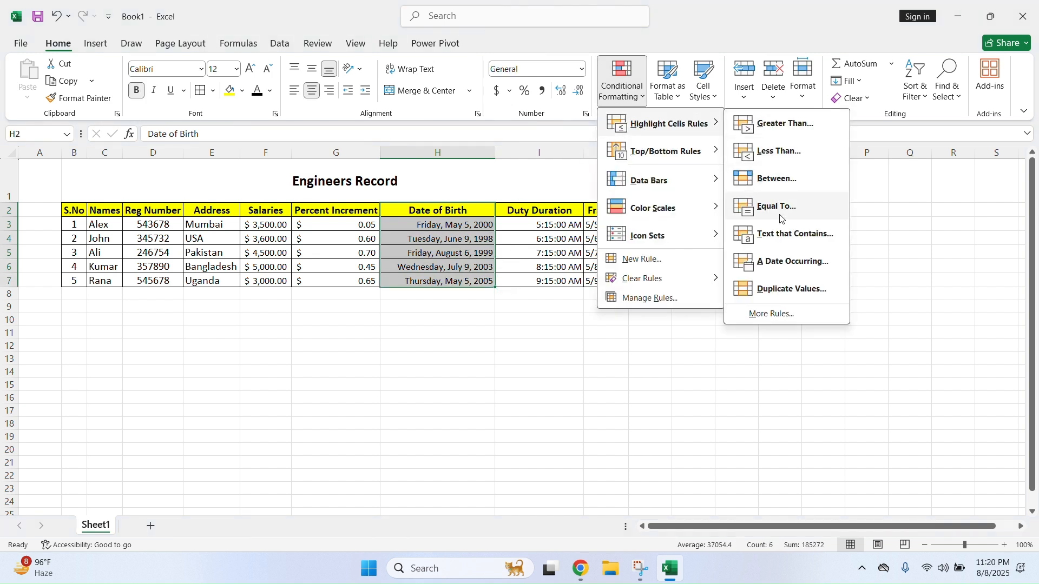
{"action": "left_click", "coordinate": [803, 279]}
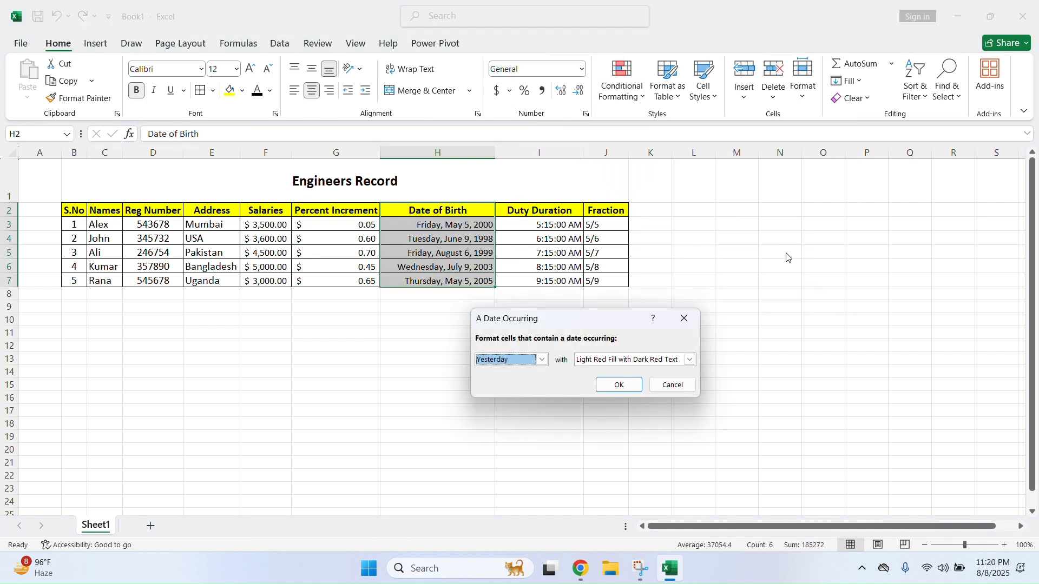
{"action": "left_click", "coordinate": [541, 364]}
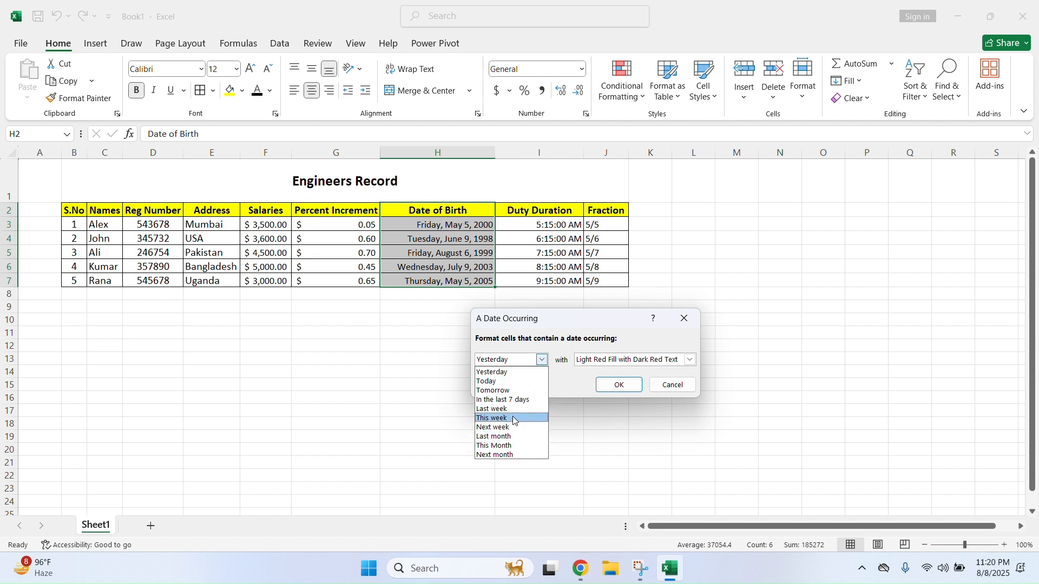
{"action": "left_click", "coordinate": [523, 455]}
{"action": "left_click", "coordinate": [613, 389]}
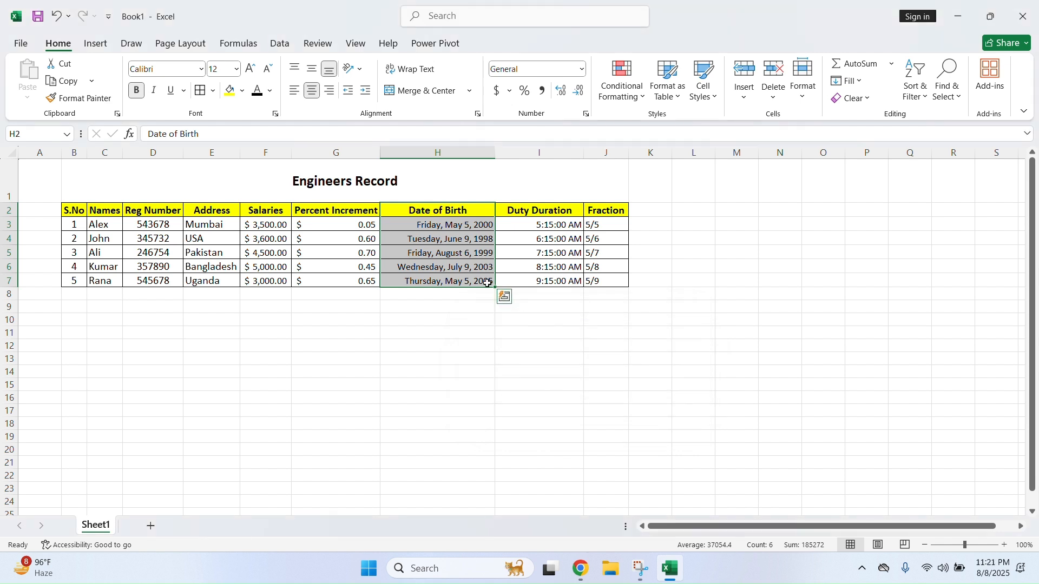
{"action": "left_click", "coordinate": [450, 296]}
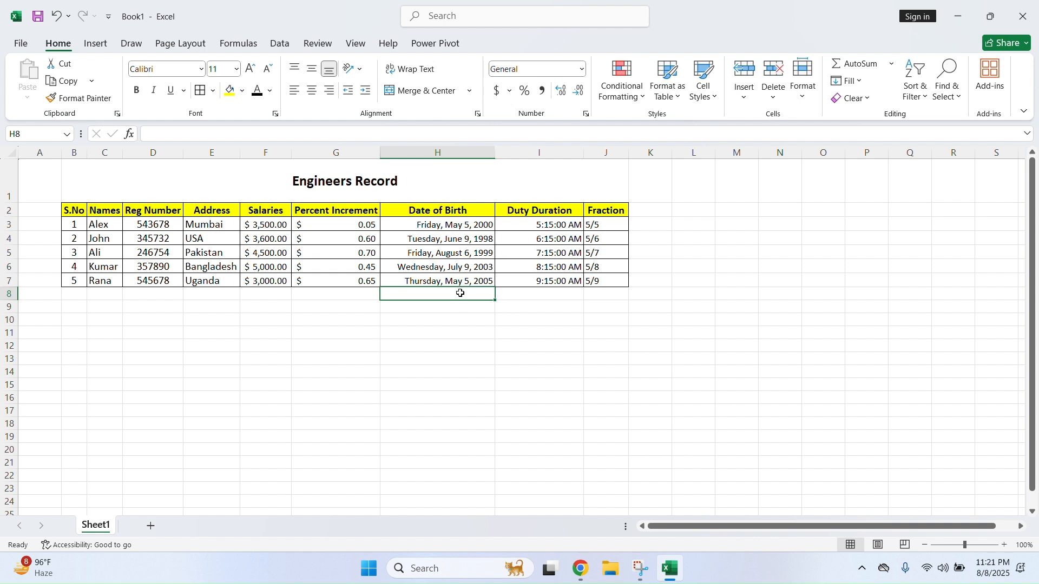
Change the birth date in H7 from 5/5/2005 to 5/5/2025, then select H3:H7
{"action": "left_click", "coordinate": [488, 277]}
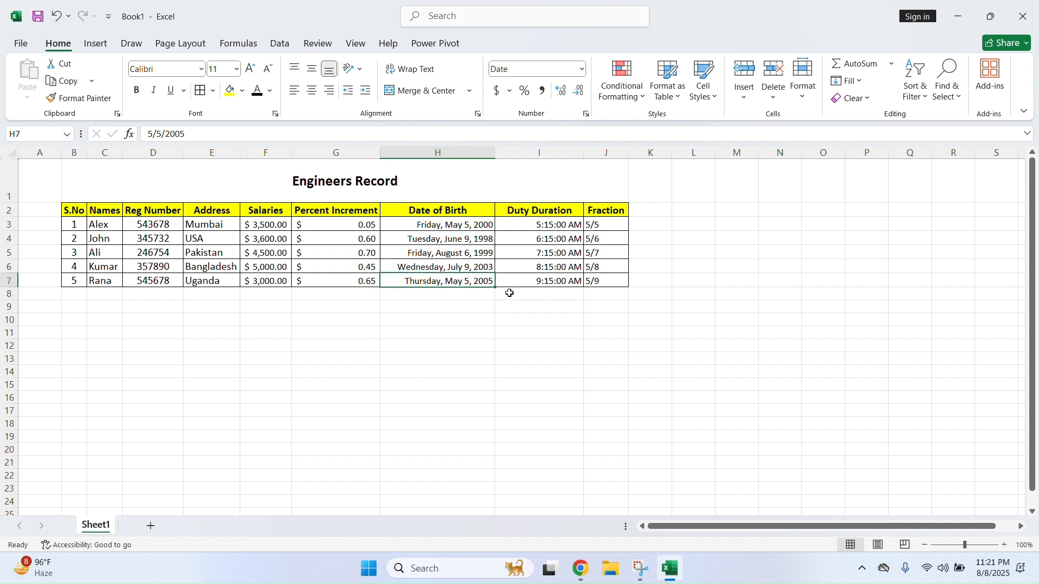
{"action": "left_click", "coordinate": [189, 140]}
{"action": "key", "text": "Delete"}
{"action": "type", "text": "2025"}
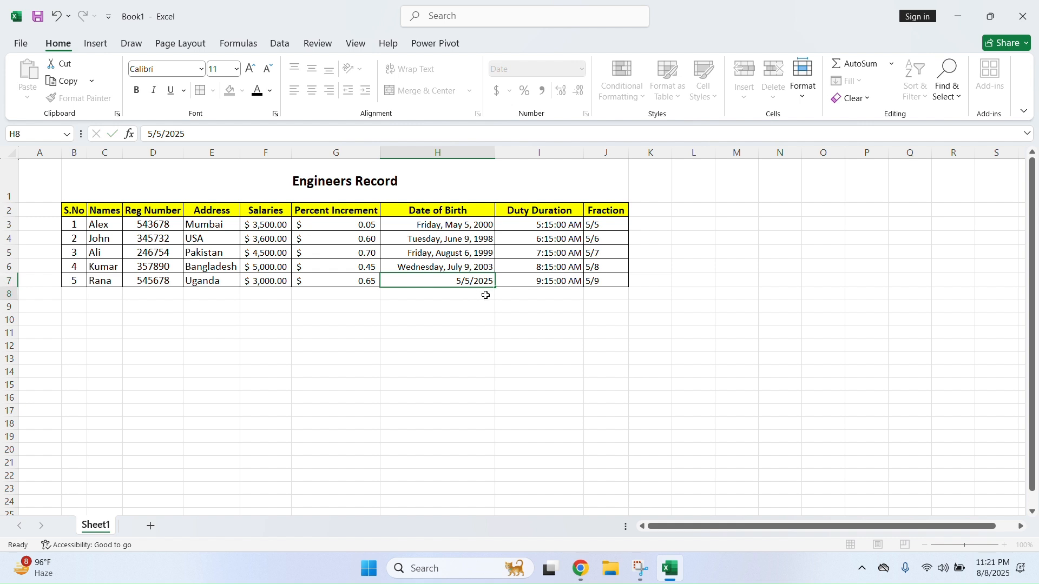
{"action": "left_click", "coordinate": [486, 295]}
{"action": "left_click_drag", "start_coordinate": [482, 226], "coordinate": [490, 281]}
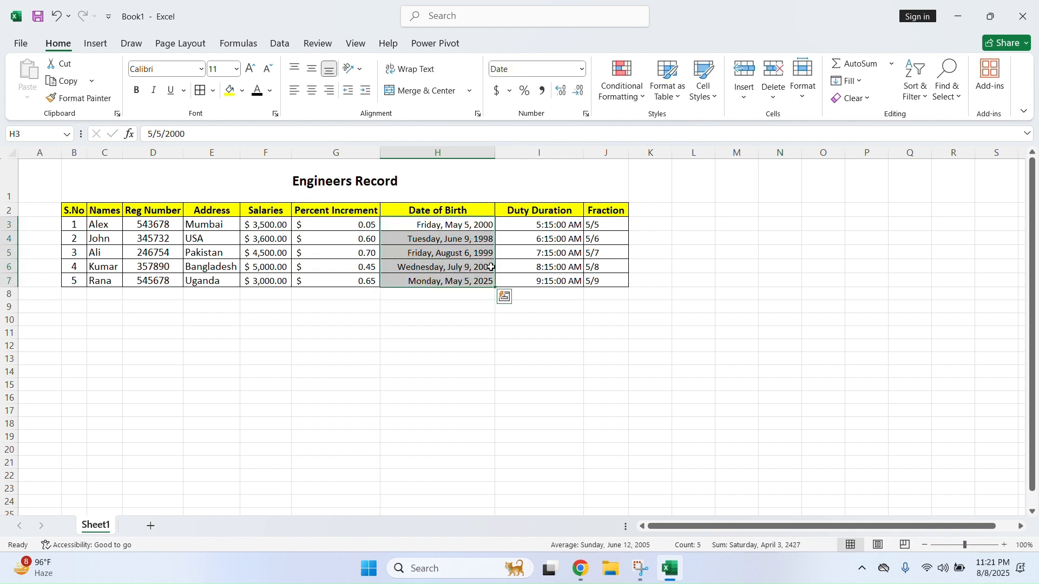
Highlight birth dates occurring last month with a date-occurring rule
{"action": "left_click", "coordinate": [621, 82]}
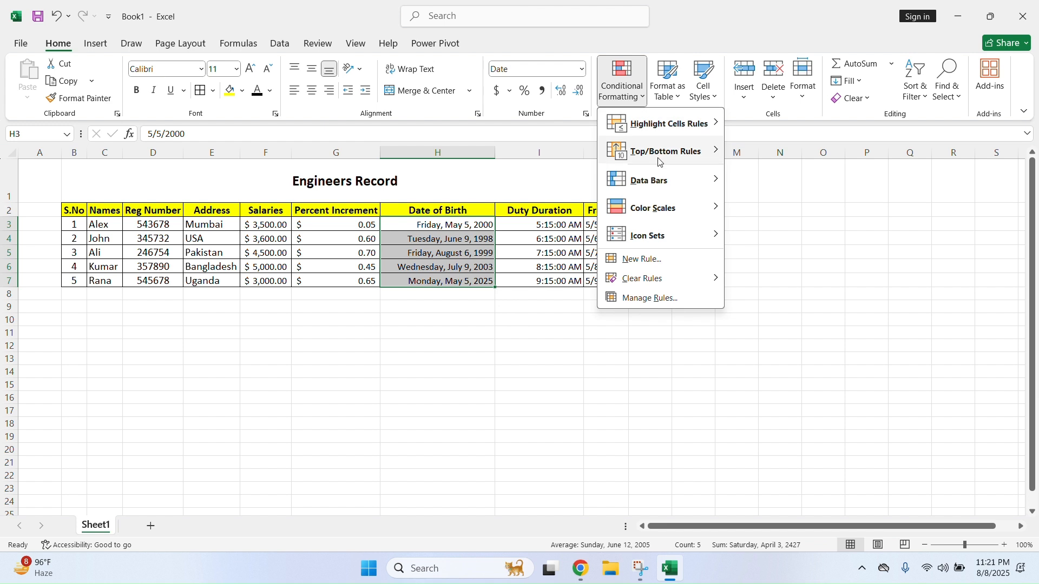
{"action": "mouse_move", "coordinate": [696, 124]}
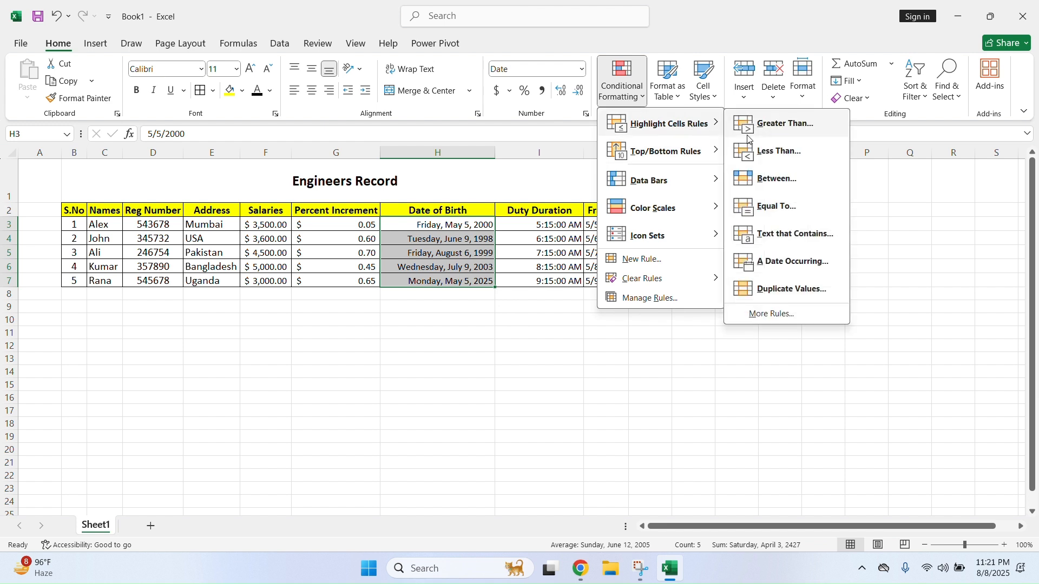
{"action": "left_click", "coordinate": [807, 265]}
{"action": "left_click", "coordinate": [541, 360]}
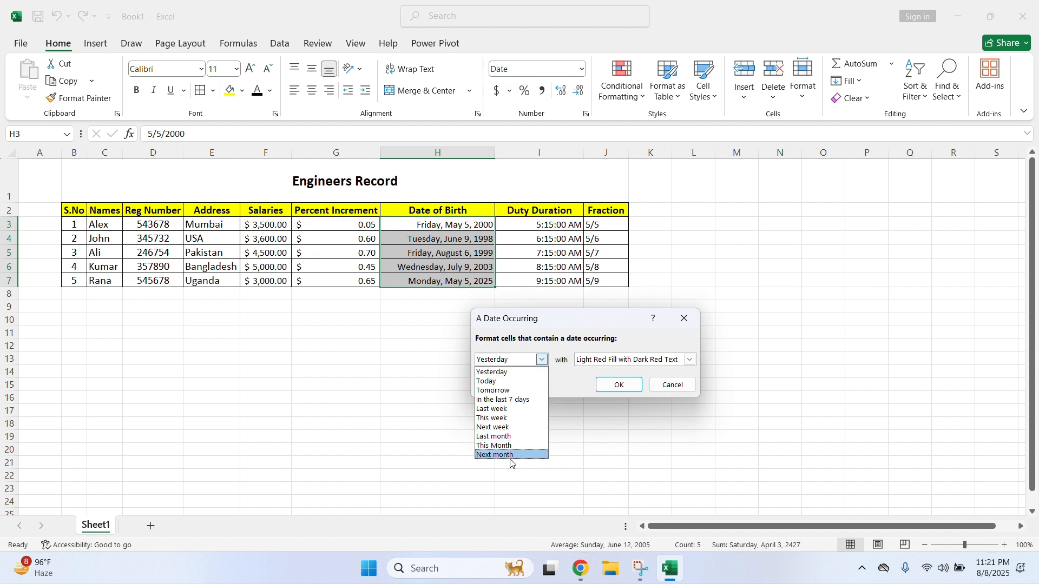
{"action": "left_click", "coordinate": [514, 436]}
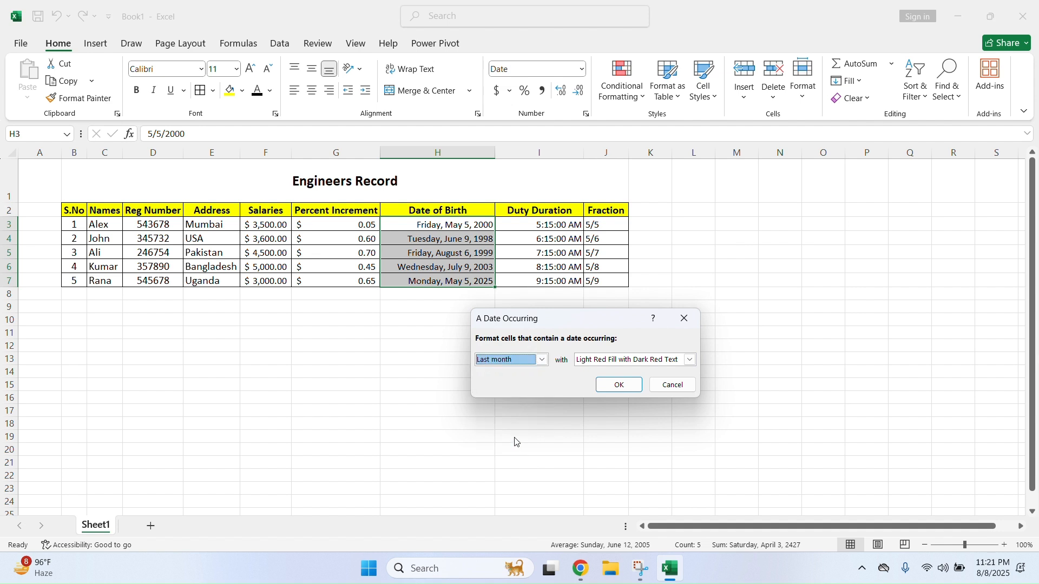
{"action": "left_click", "coordinate": [625, 391]}
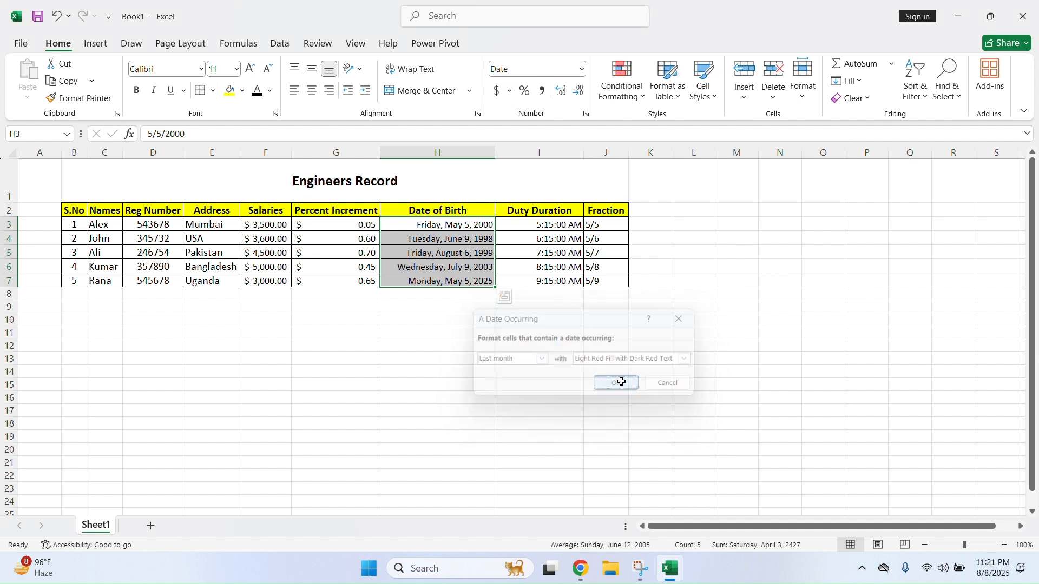
{"action": "left_click", "coordinate": [474, 279]}
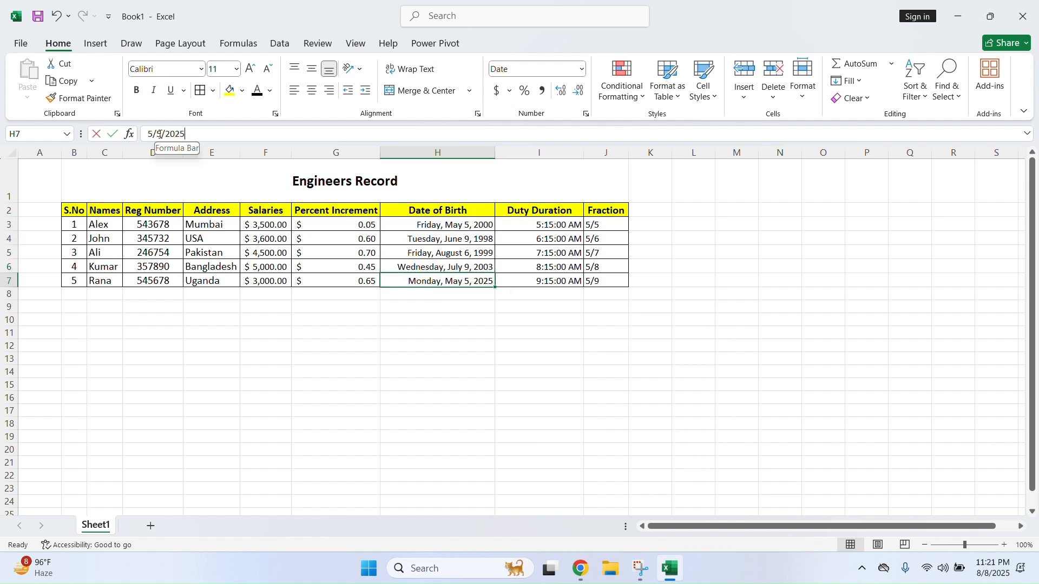
Change H7's date to 7/7/2025 by editing its day and month, then select H3:H7
{"action": "left_click", "coordinate": [160, 134]}
{"action": "key", "text": "BackSpace"}
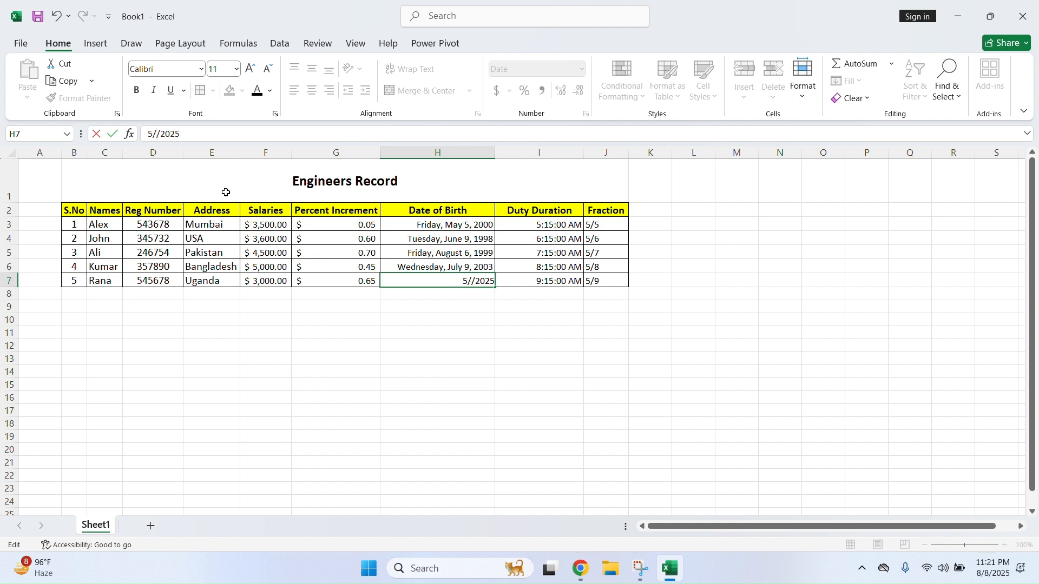
{"action": "type", "text": "7"}
{"action": "key", "text": "Return"}
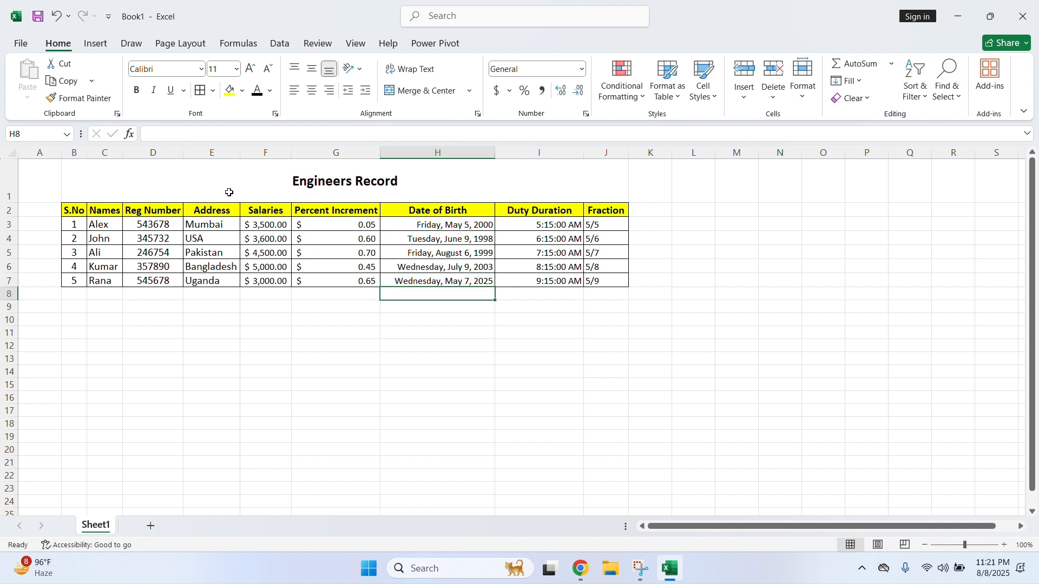
{"action": "left_click", "coordinate": [458, 278]}
{"action": "left_click", "coordinate": [154, 135]}
{"action": "key", "text": "BackSpace"}
{"action": "type", "text": "7/7/"}
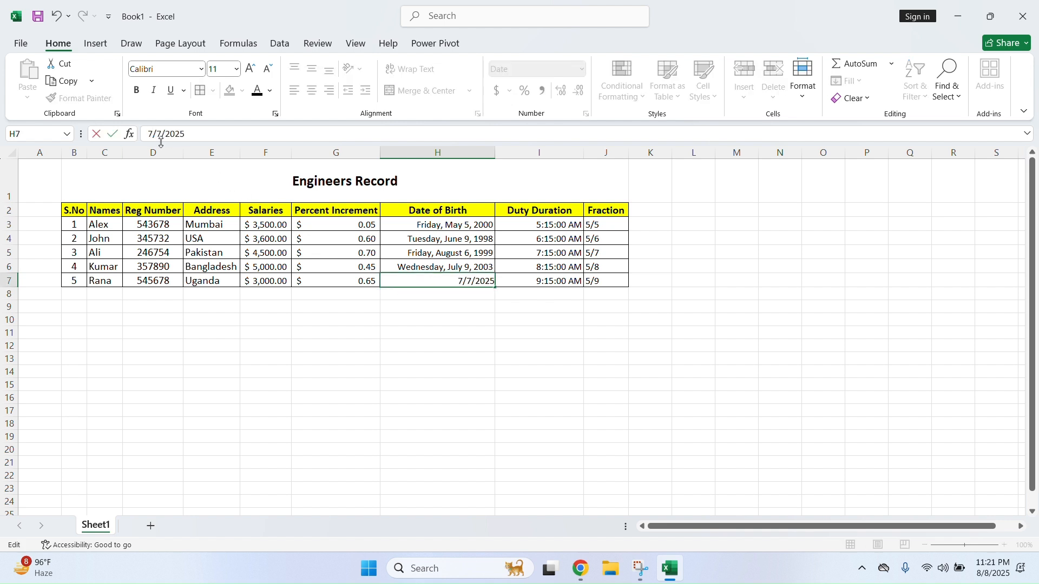
{"action": "left_click", "coordinate": [404, 316]}
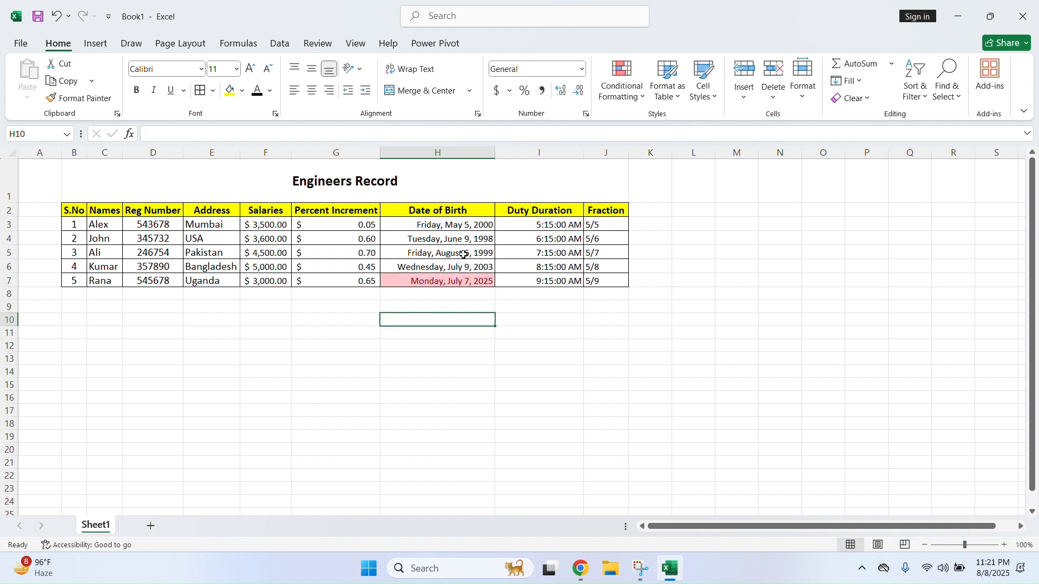
{"action": "left_click_drag", "start_coordinate": [463, 225], "coordinate": [465, 278]}
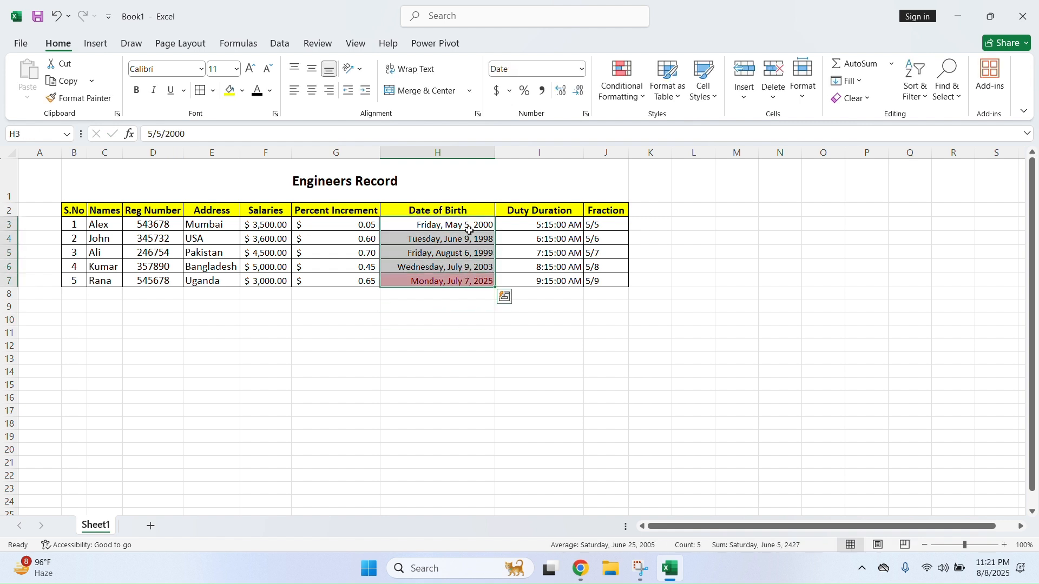
Add a Last week date-occurring rule with light red fill to the birth dates
{"action": "left_click", "coordinate": [641, 97]}
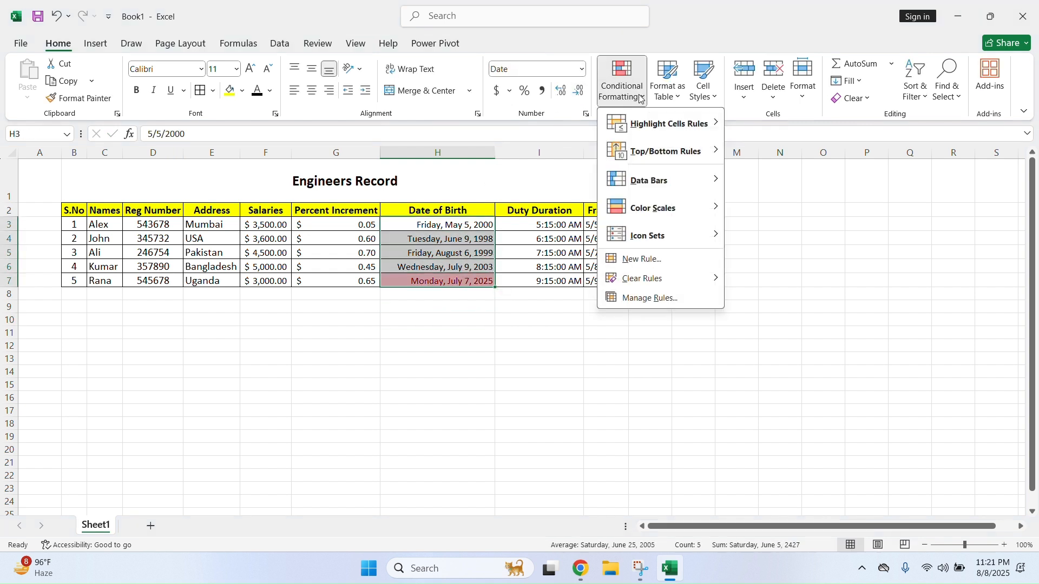
{"action": "mouse_move", "coordinate": [670, 124]}
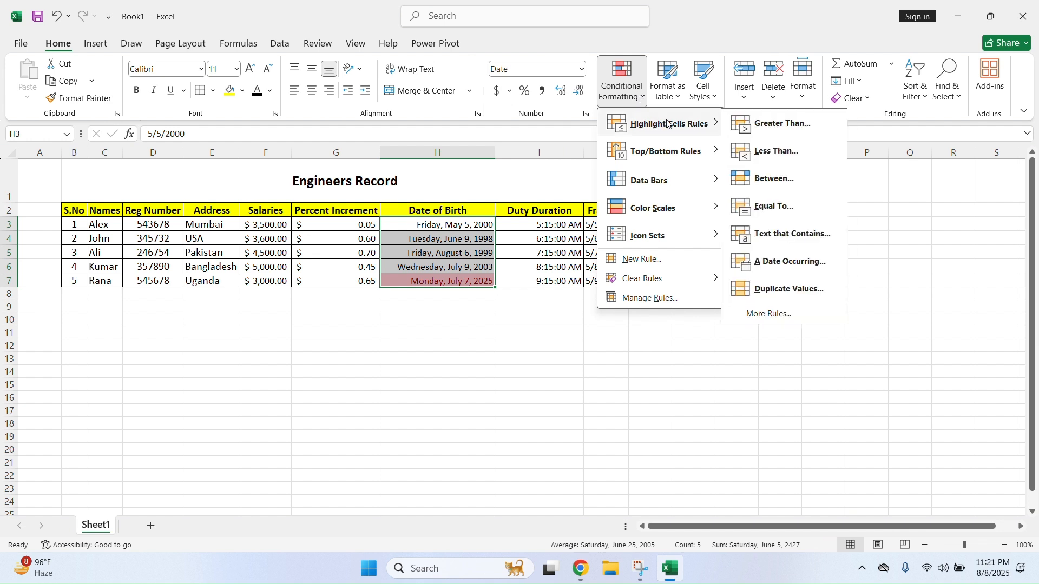
{"action": "left_click", "coordinate": [799, 265]}
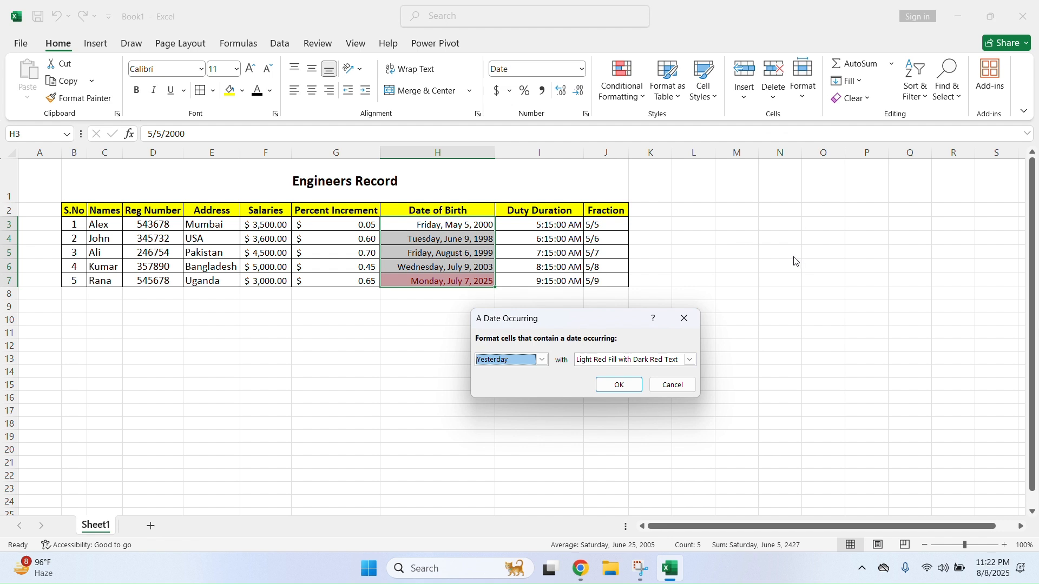
{"action": "left_click", "coordinate": [543, 361]}
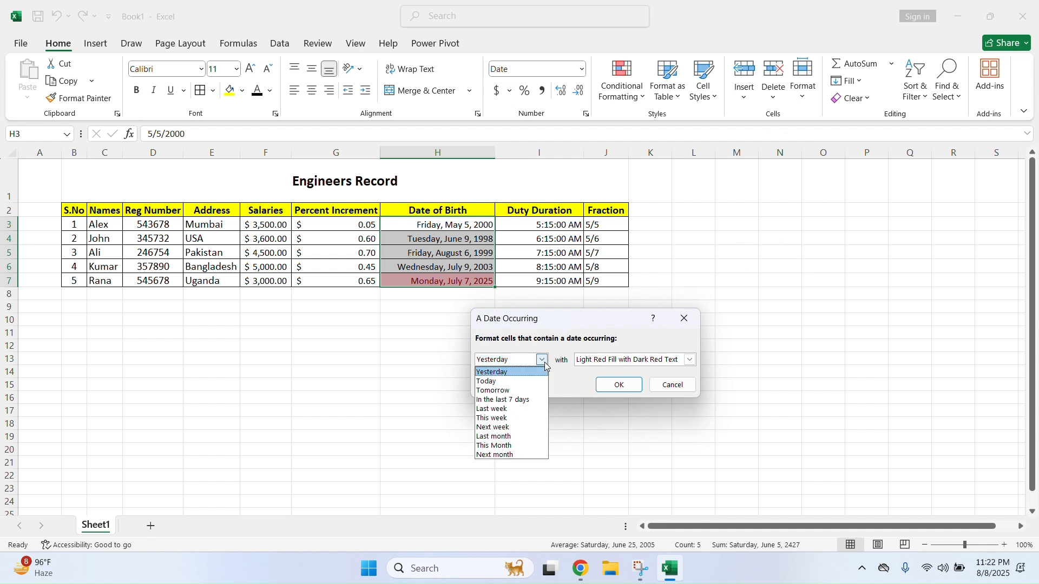
{"action": "left_click", "coordinate": [517, 409]}
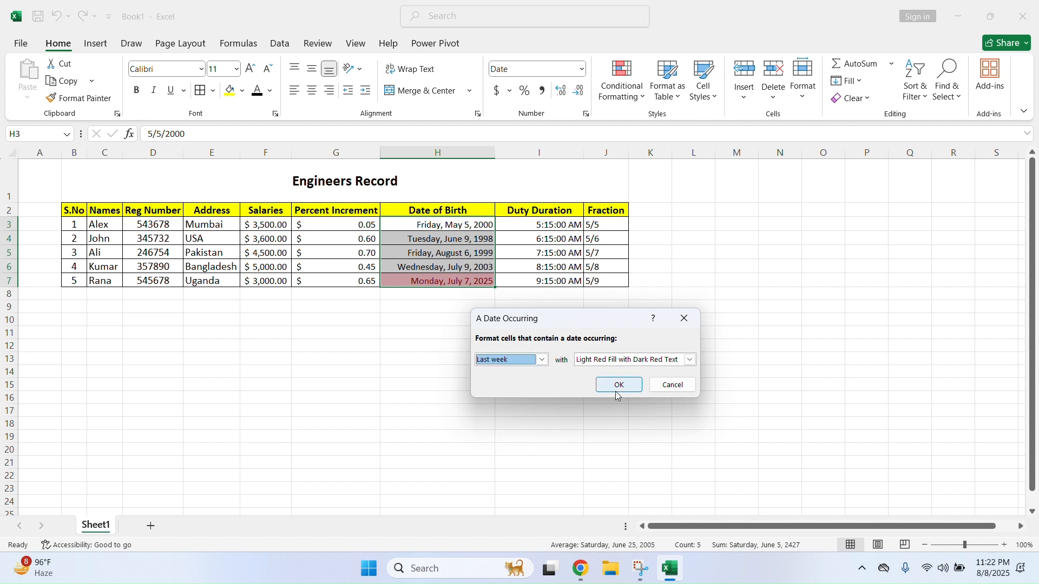
{"action": "left_click", "coordinate": [620, 385]}
{"action": "left_click", "coordinate": [580, 368]}
{"action": "left_click_drag", "start_coordinate": [463, 216], "coordinate": [460, 281]}
{"action": "left_click", "coordinate": [635, 106]}
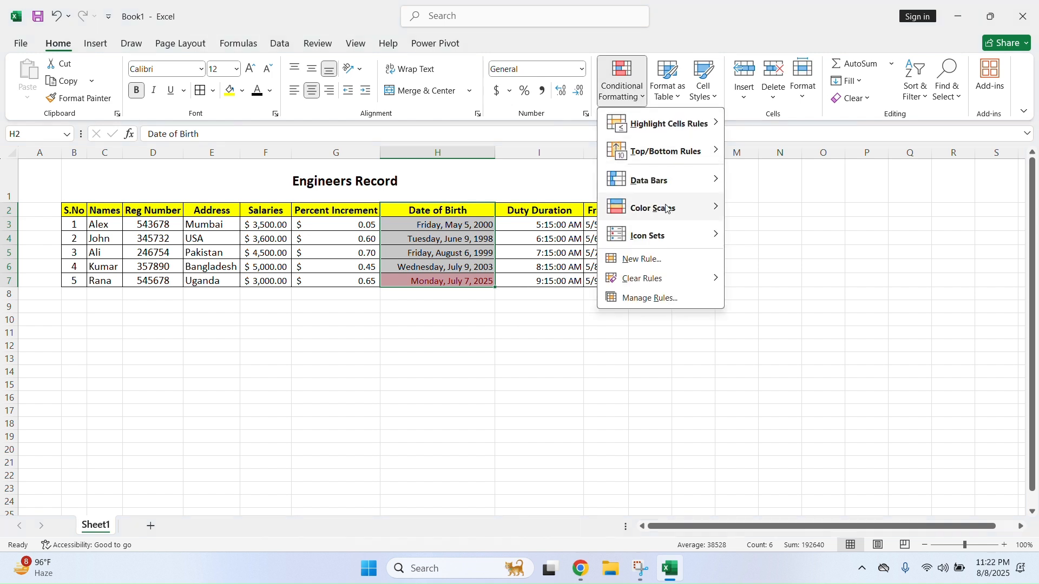
Clear all conditional formatting rules from the entire sheet
{"action": "mouse_move", "coordinate": [665, 278]}
{"action": "left_click", "coordinate": [774, 300]}
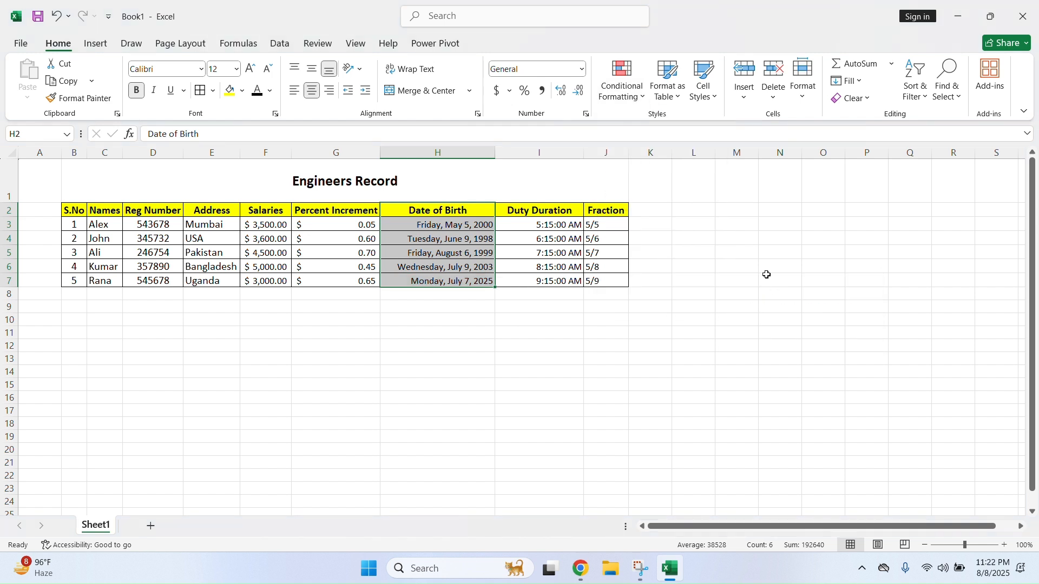
{"action": "left_click", "coordinate": [651, 304]}
Select H2:H7 and highlight dates occurring last month in light red
{"action": "left_click_drag", "start_coordinate": [449, 211], "coordinate": [474, 280]}
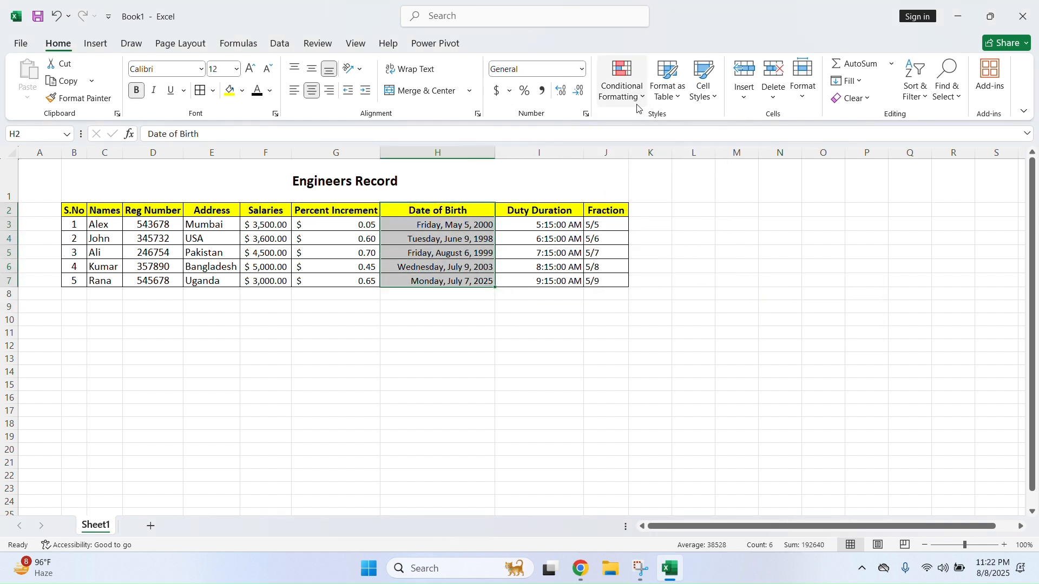
{"action": "left_click", "coordinate": [623, 81]}
{"action": "mouse_move", "coordinate": [666, 124]}
{"action": "left_click", "coordinate": [791, 264]}
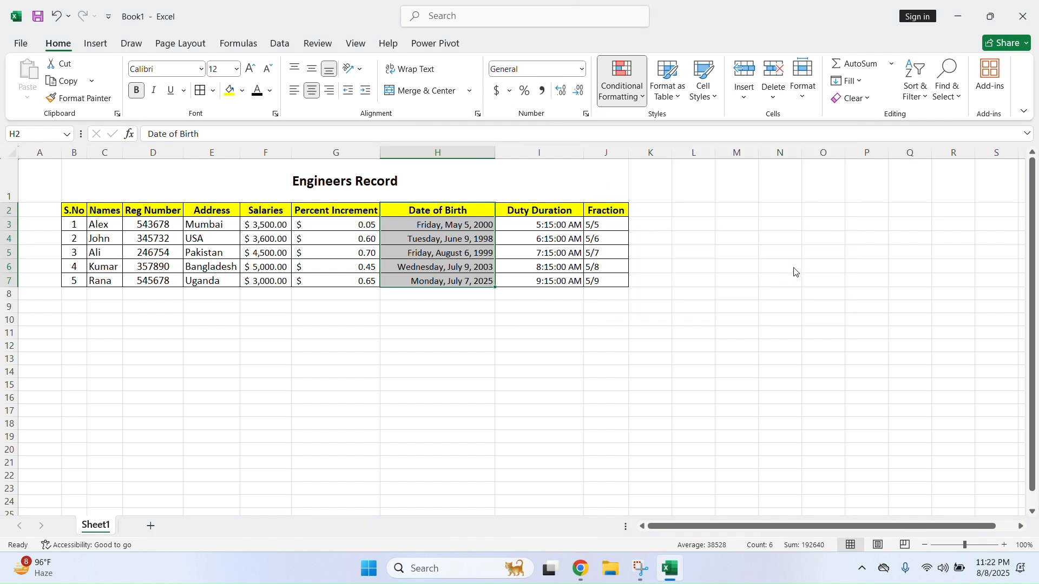
{"action": "left_click", "coordinate": [542, 360]}
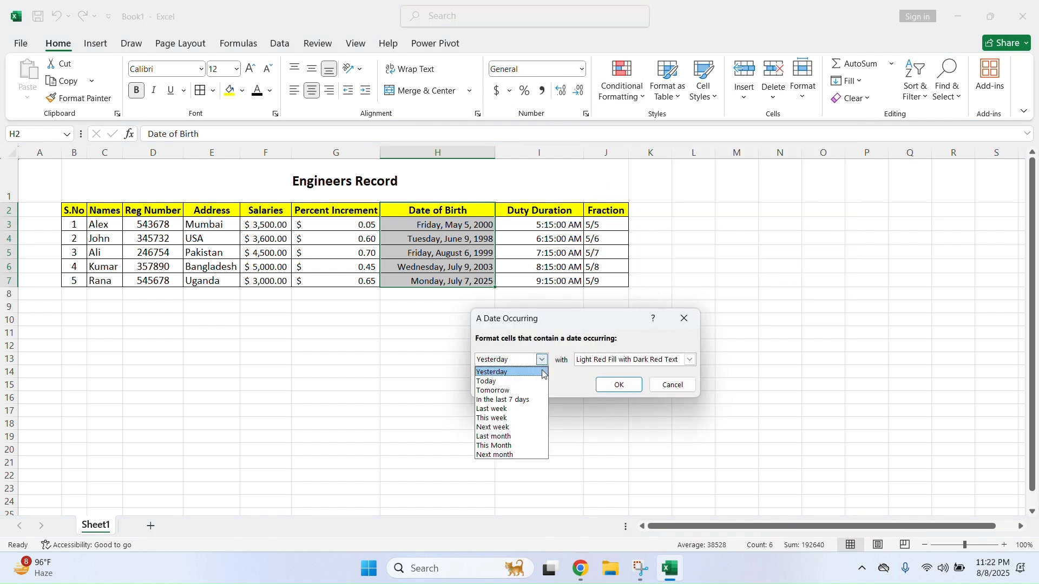
{"action": "left_click", "coordinate": [529, 436]}
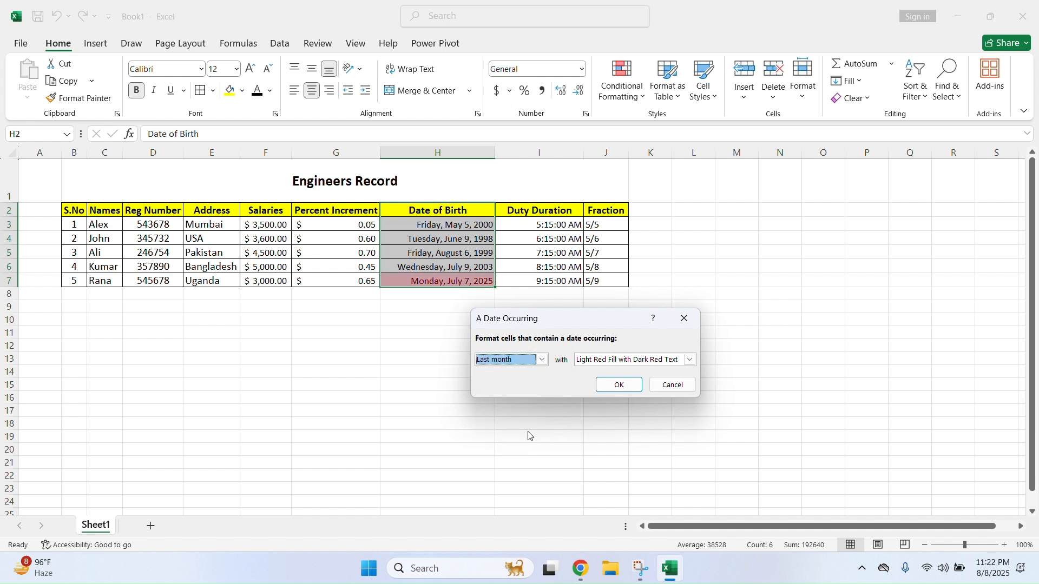
{"action": "left_click", "coordinate": [617, 386]}
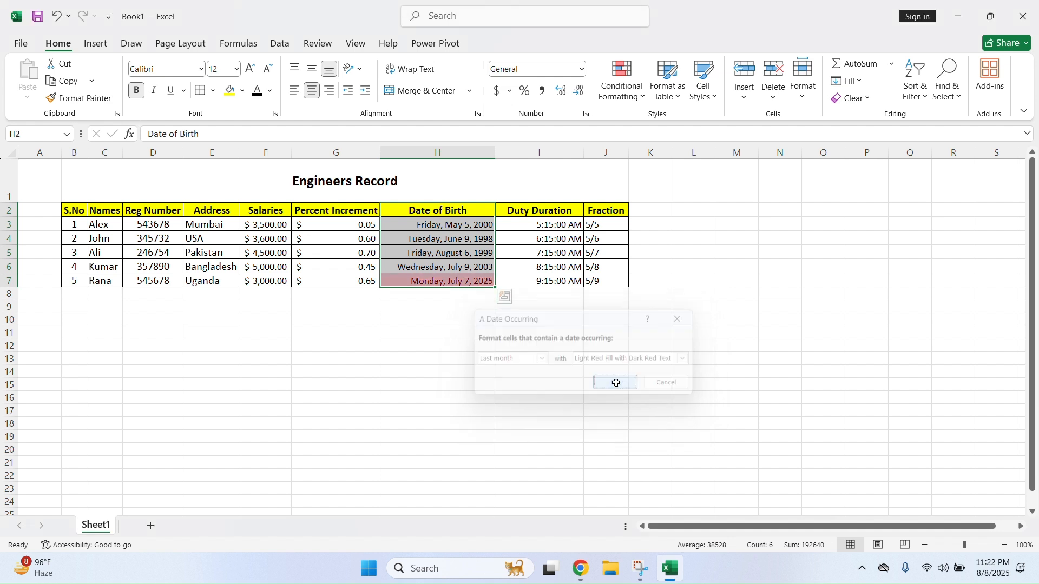
Change the year of H7's date so it reads 7/7/2005
{"action": "left_click", "coordinate": [463, 307]}
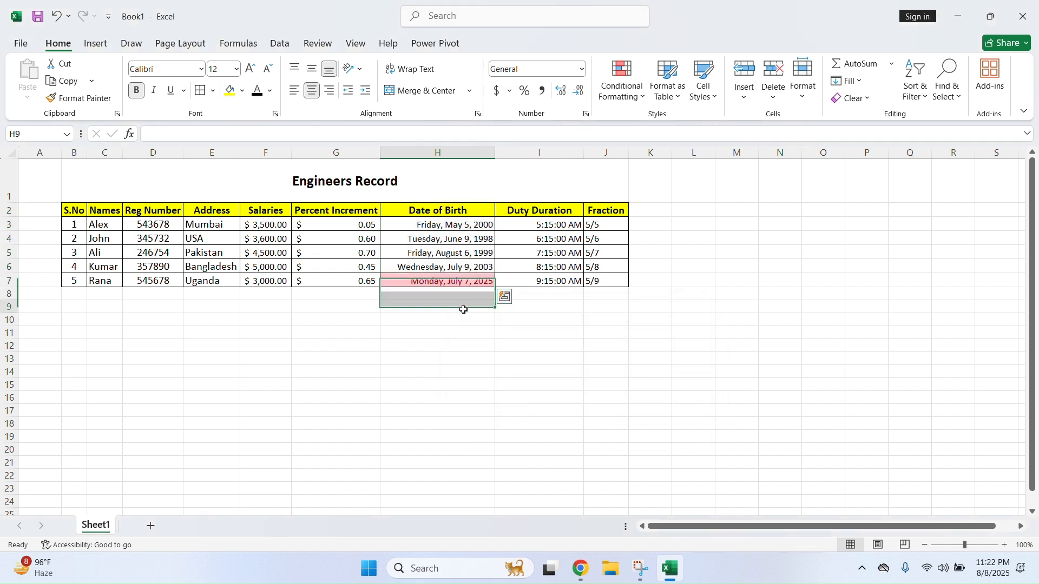
{"action": "left_click", "coordinate": [487, 285]}
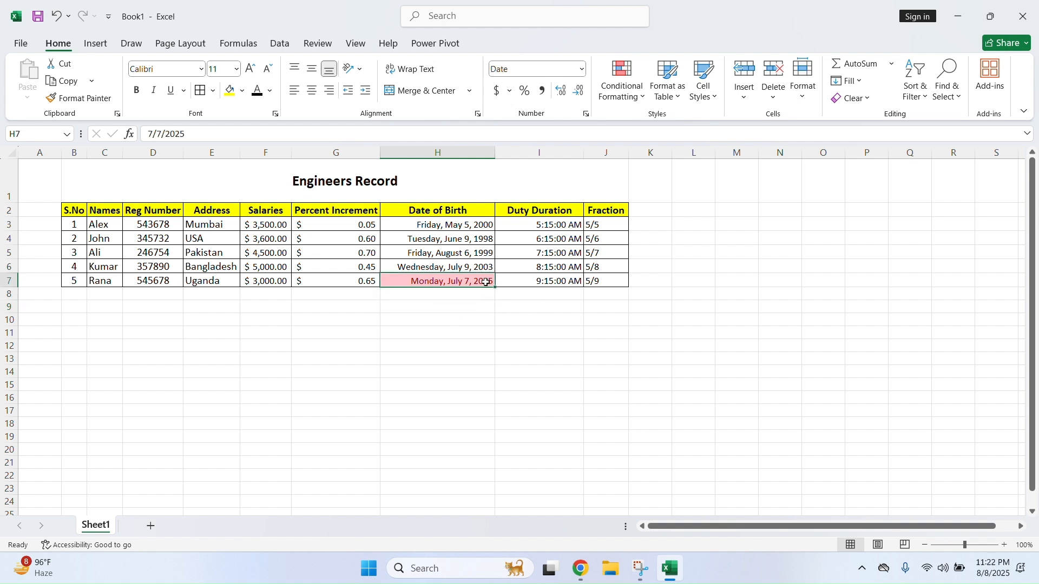
{"action": "left_click", "coordinate": [183, 134]}
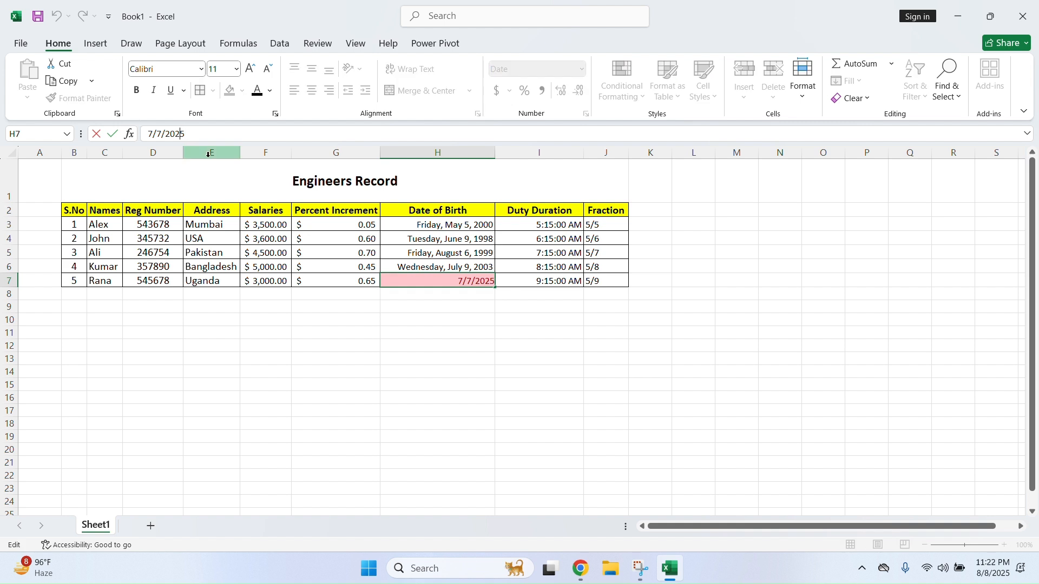
{"action": "key", "text": "BackSpace"}
{"action": "type", "text": "0"}
{"action": "key", "text": "Return"}
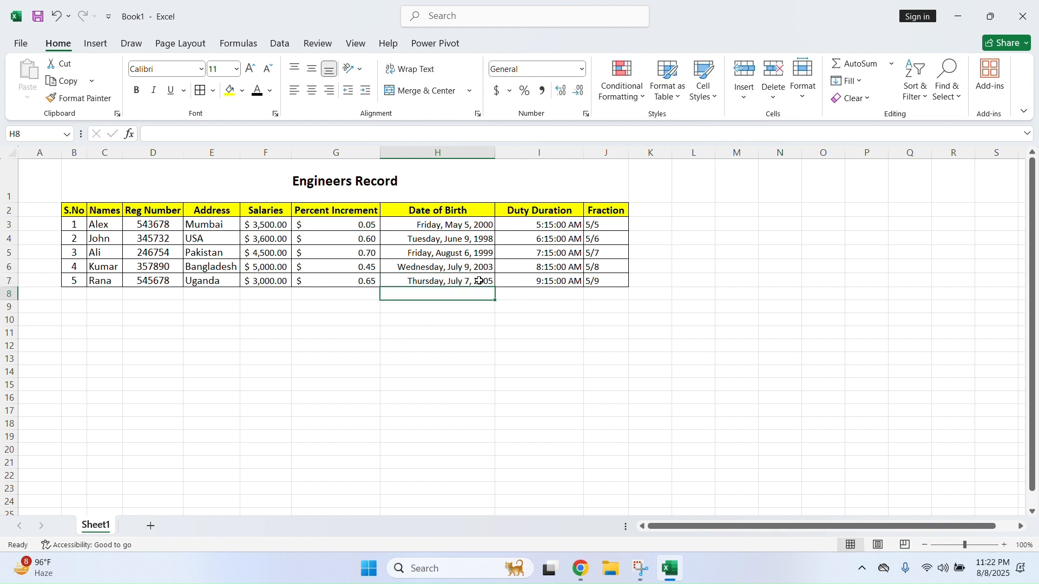
Check the Conditional Formatting menu and close it without adding a rule
{"action": "left_click", "coordinate": [554, 332]}
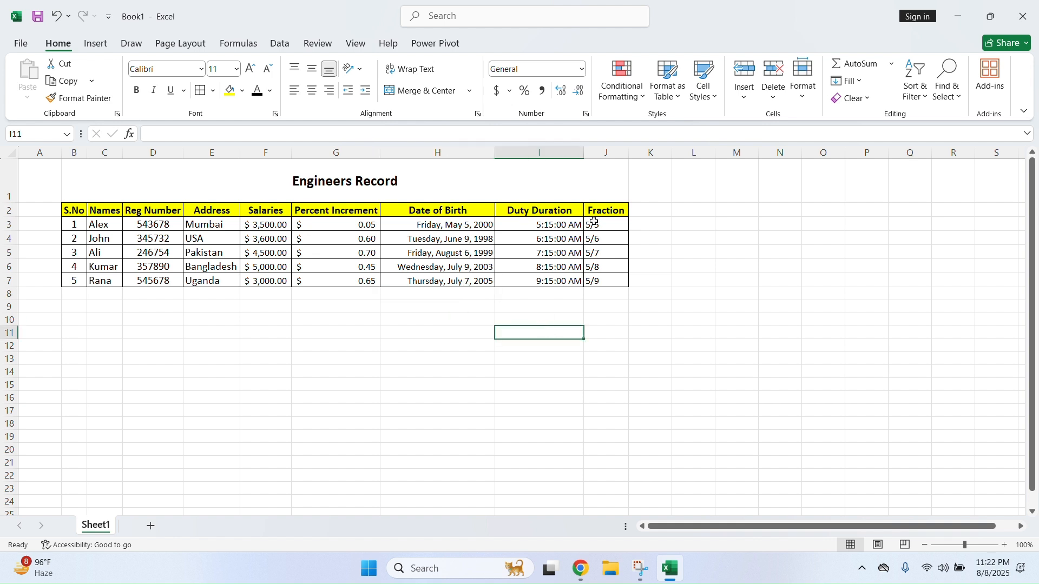
{"action": "left_click", "coordinate": [623, 84]}
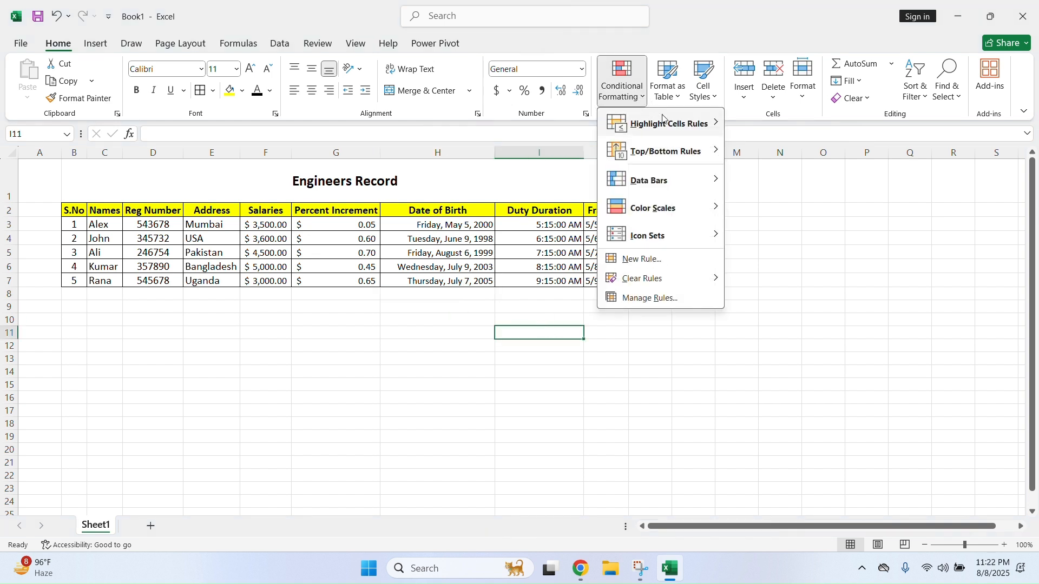
{"action": "mouse_move", "coordinate": [664, 119]}
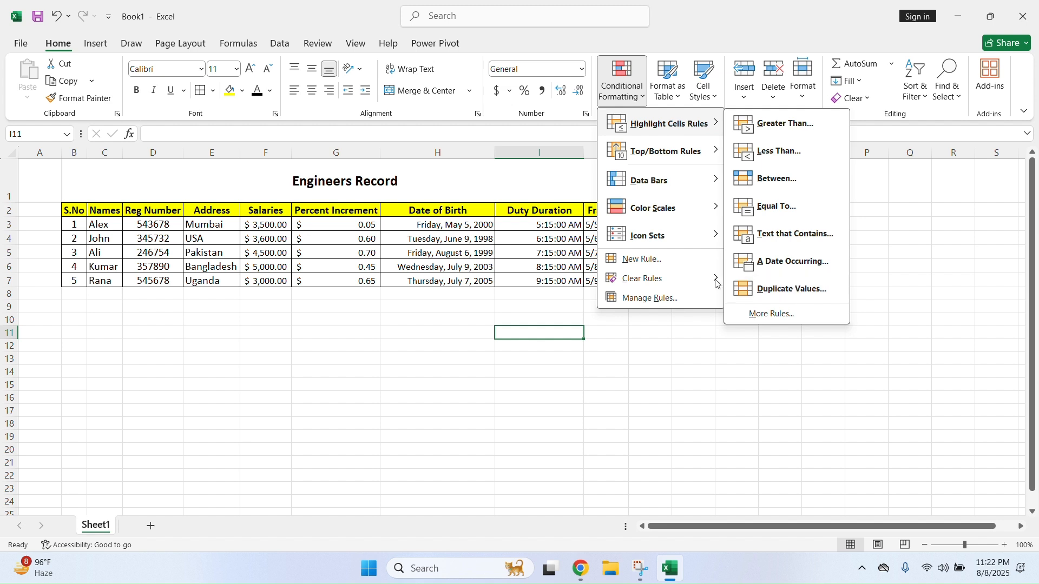
{"action": "left_click", "coordinate": [395, 334]}
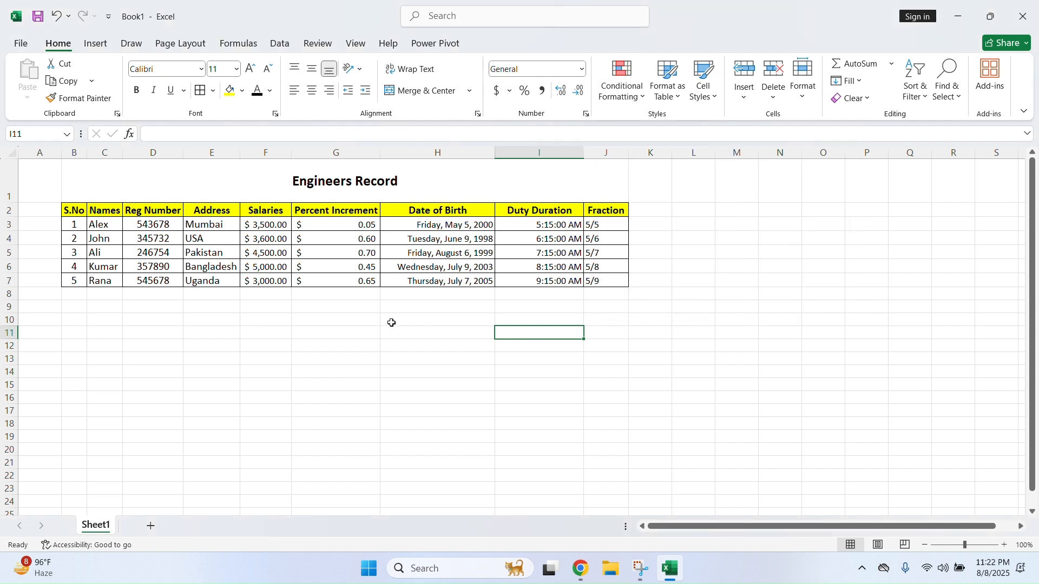
Change the salary in F7 to 3,600.00
{"action": "left_click", "coordinate": [273, 280]}
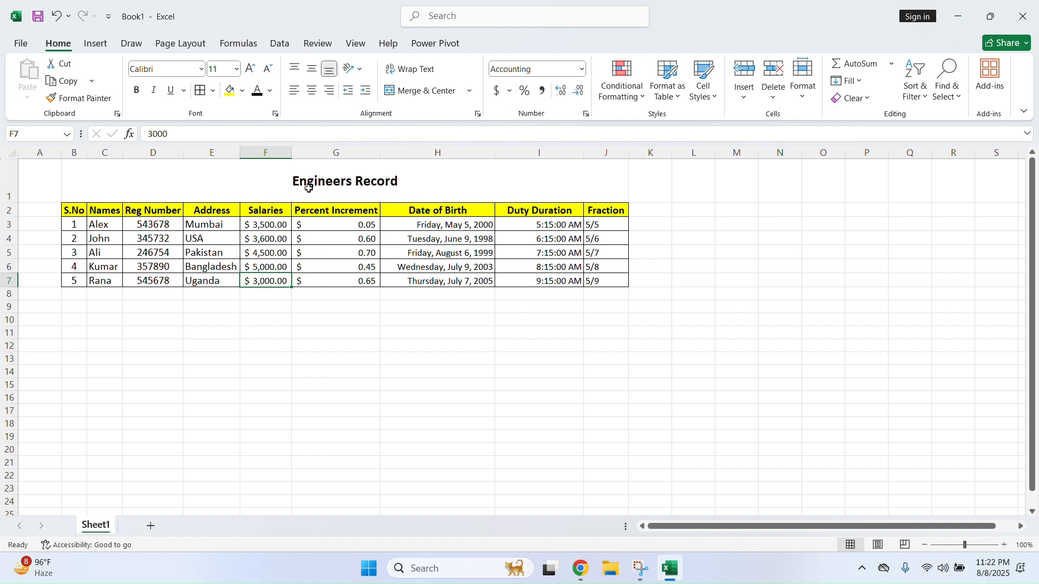
{"action": "left_click", "coordinate": [156, 134]}
{"action": "key", "text": "Delete"}
{"action": "key", "text": "Return"}
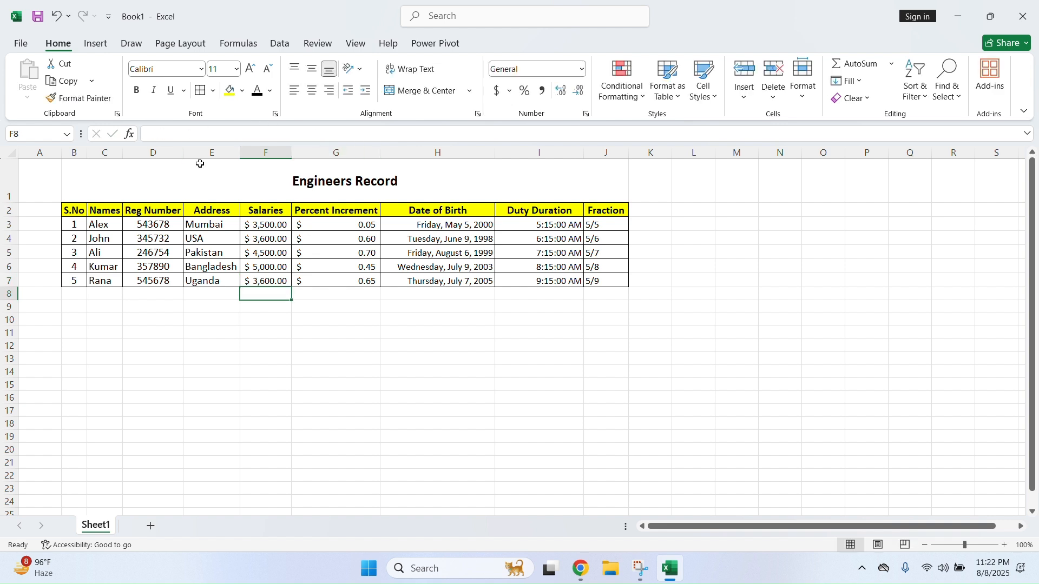
Apply a Duplicate Values light red highlight to the salaries in F2:F7
{"action": "left_click_drag", "start_coordinate": [73, 280], "coordinate": [255, 281]}
{"action": "left_click_drag", "start_coordinate": [74, 239], "coordinate": [266, 281]}
{"action": "left_click_drag", "start_coordinate": [262, 207], "coordinate": [271, 279]}
{"action": "left_click", "coordinate": [652, 89]}
{"action": "left_click", "coordinate": [630, 86]}
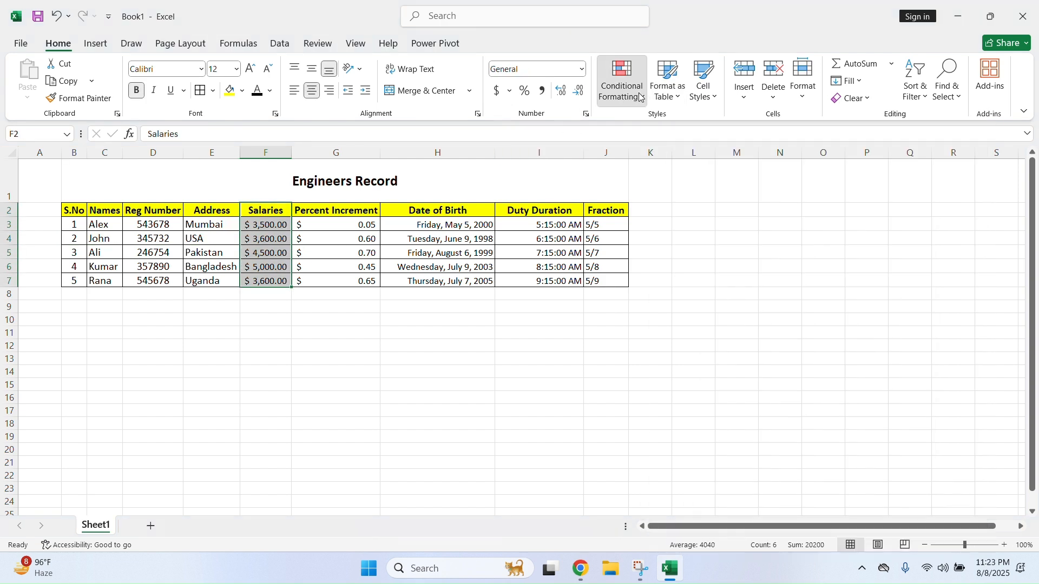
{"action": "mouse_move", "coordinate": [671, 128]}
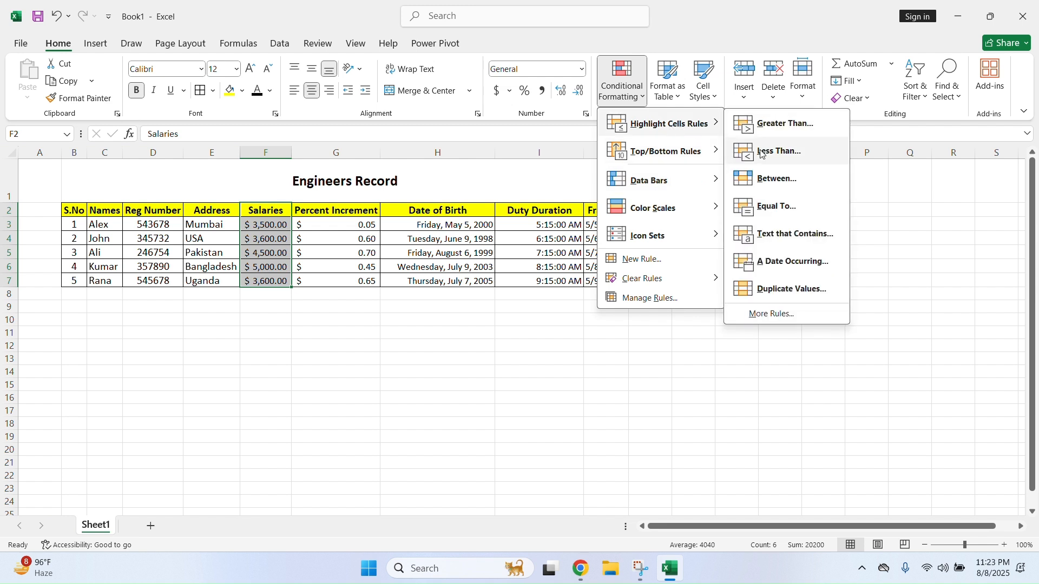
{"action": "left_click", "coordinate": [803, 292]}
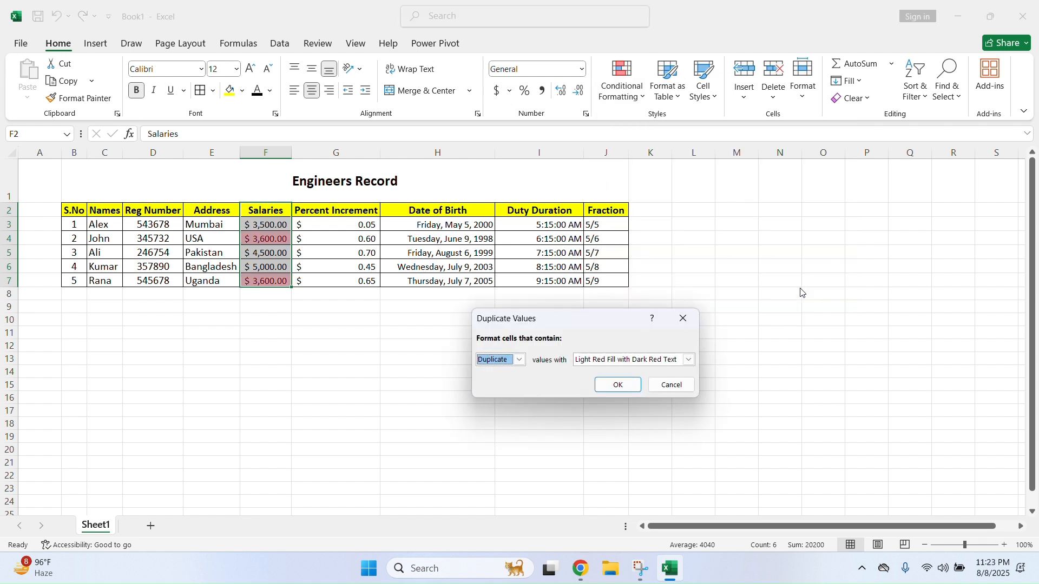
{"action": "left_click", "coordinate": [605, 388]}
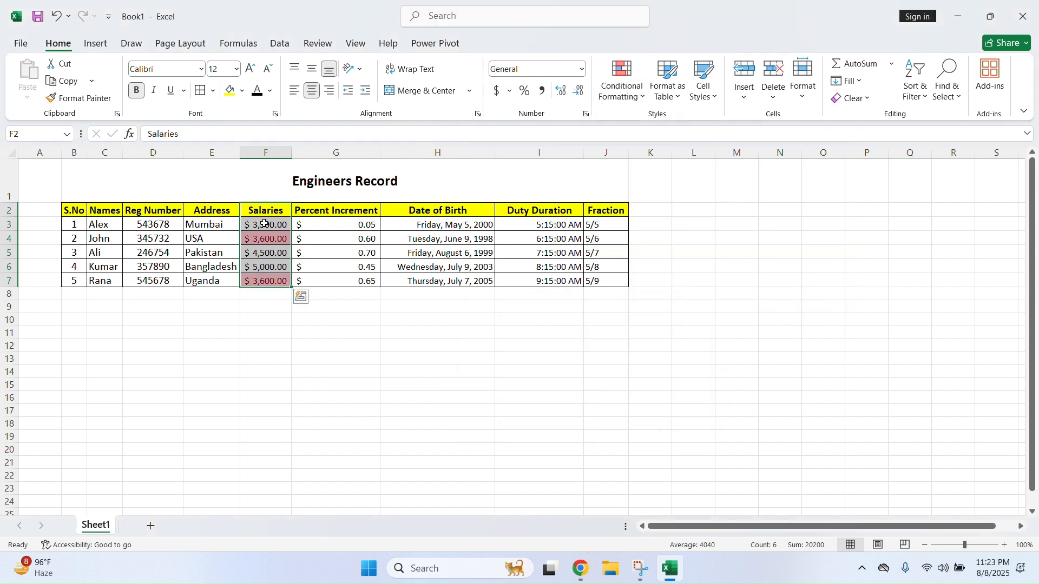
{"action": "left_click", "coordinate": [274, 268]}
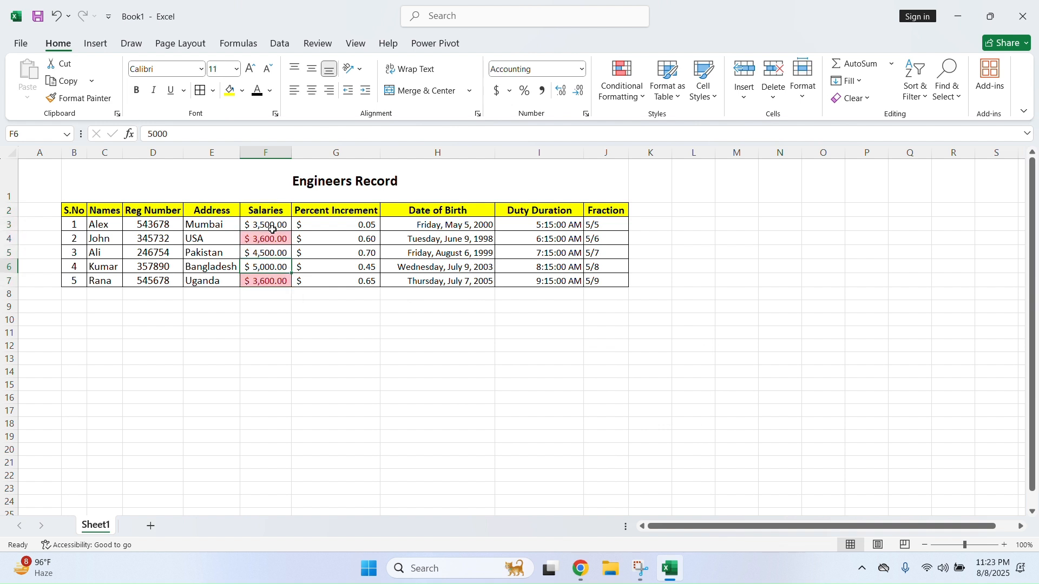
{"action": "left_click_drag", "start_coordinate": [275, 226], "coordinate": [279, 280]}
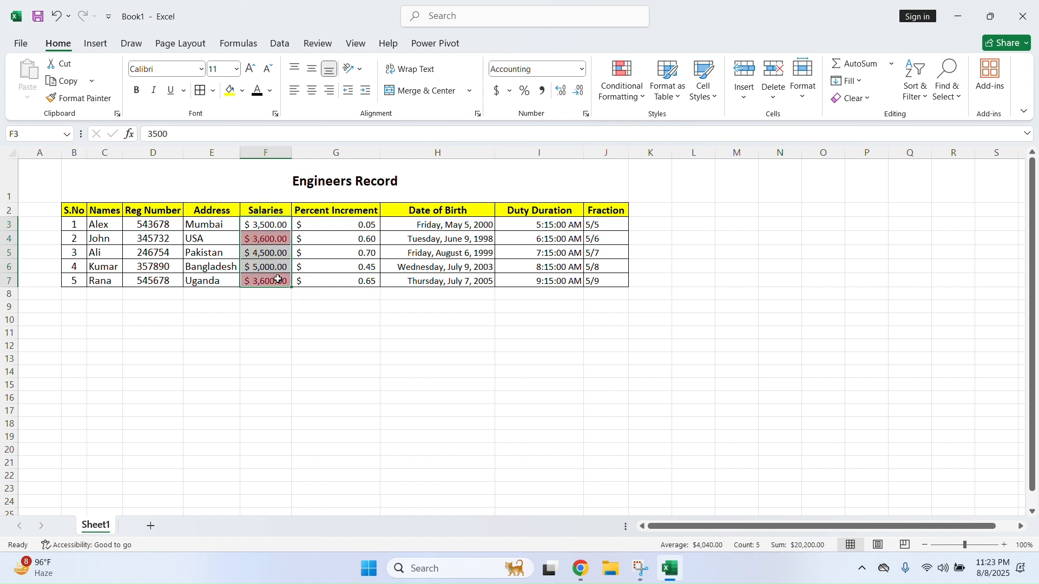
Clear the conditional formatting rules from the selected salary cells
{"action": "left_click", "coordinate": [622, 81]}
{"action": "mouse_move", "coordinate": [663, 279]}
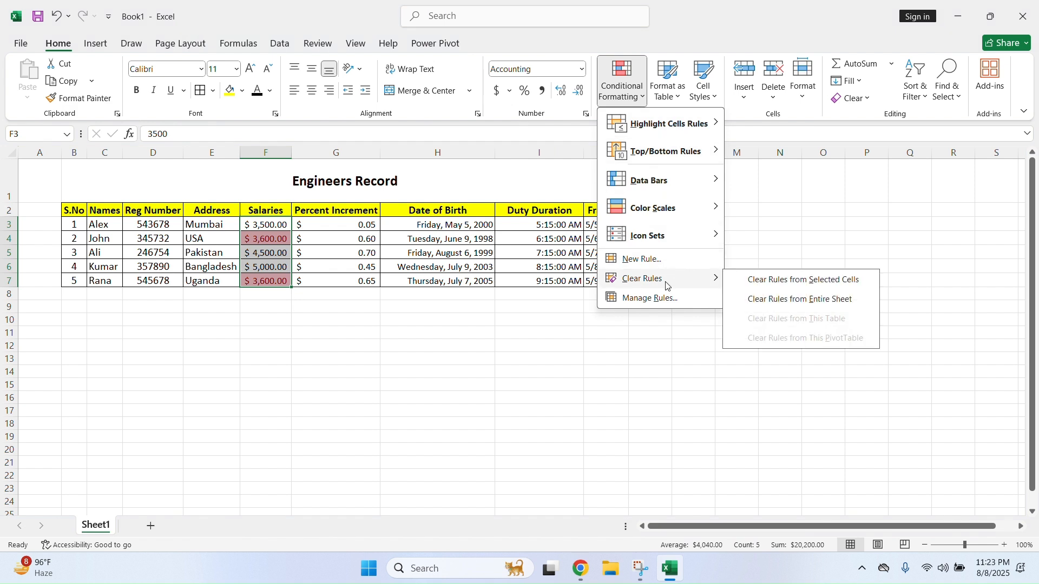
{"action": "left_click", "coordinate": [795, 286]}
{"action": "left_click", "coordinate": [709, 305]}
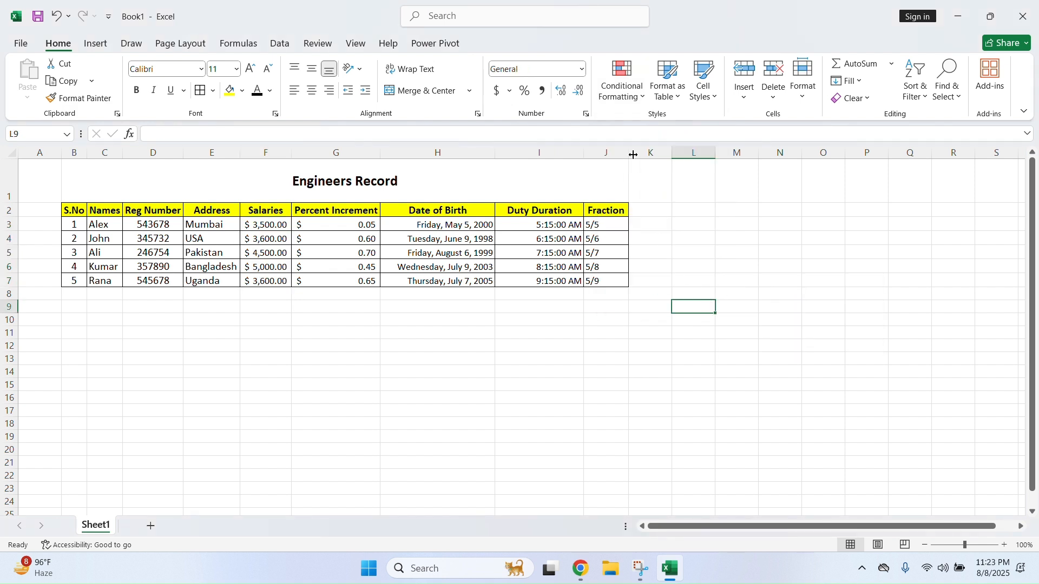
Inspect the New Formatting Rule dialog's Cell Value and greater than options, then cancel it
{"action": "left_click", "coordinate": [623, 81]}
{"action": "mouse_move", "coordinate": [651, 126]}
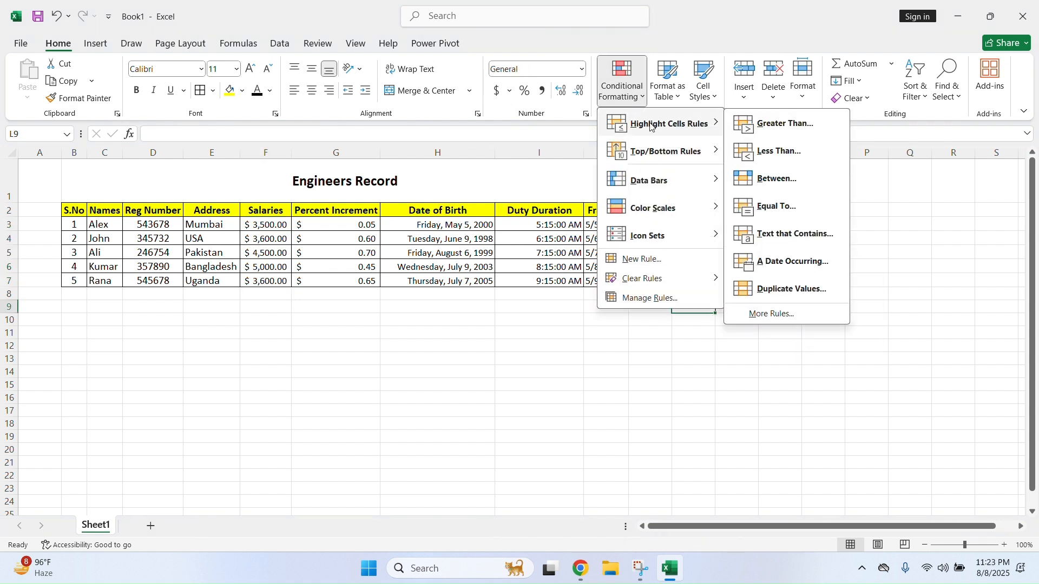
{"action": "left_click", "coordinate": [779, 314]}
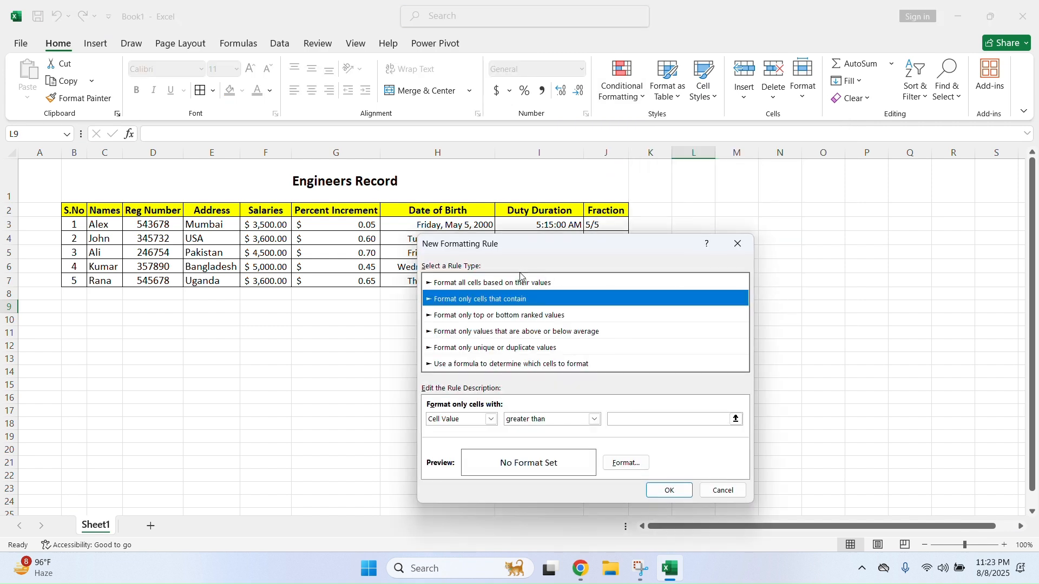
{"action": "left_click_drag", "start_coordinate": [604, 252], "coordinate": [609, 127]}
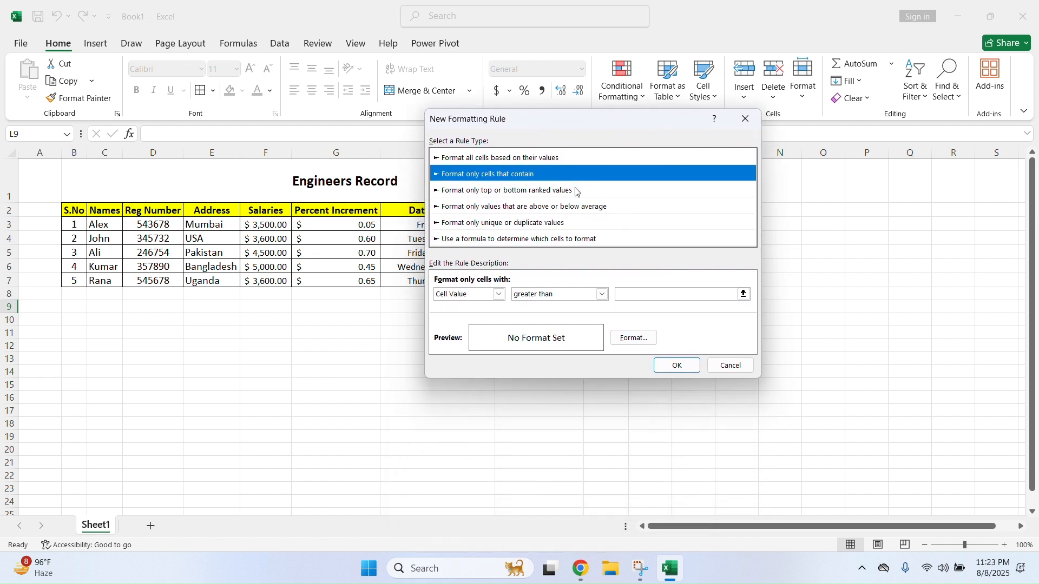
{"action": "left_click", "coordinate": [601, 296]}
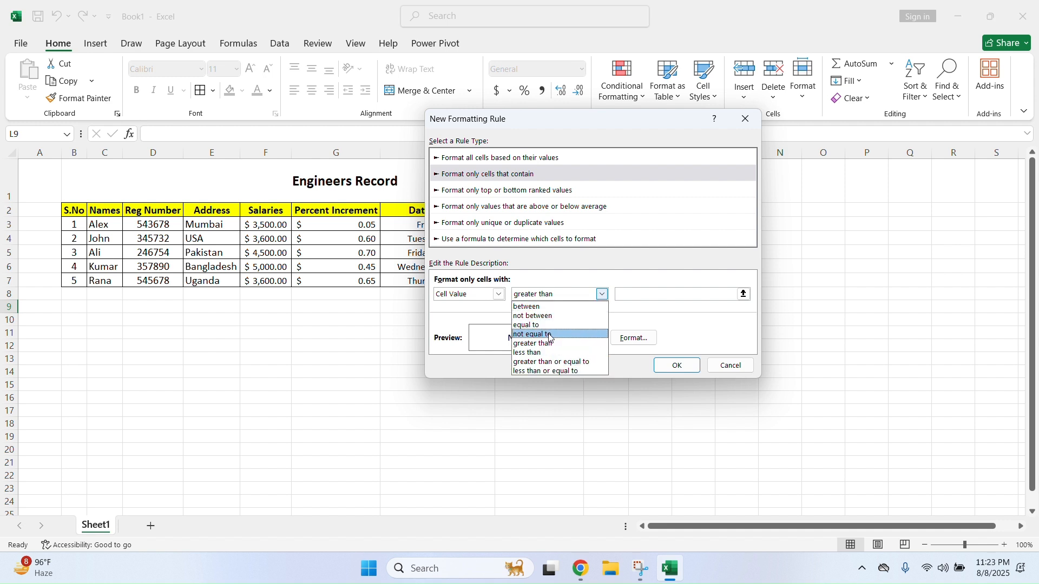
{"action": "left_click", "coordinate": [464, 321]}
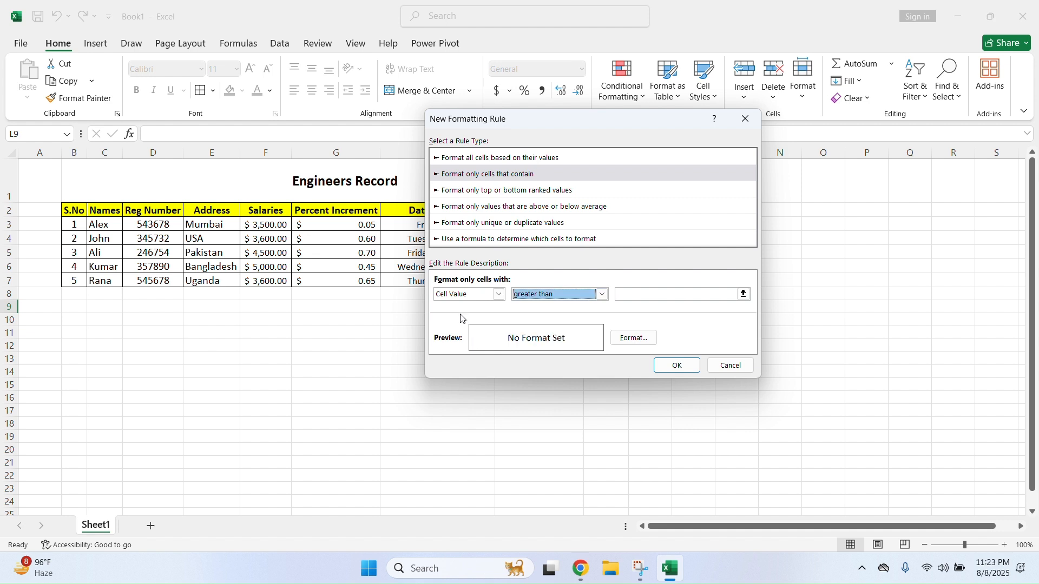
{"action": "left_click", "coordinate": [500, 296]}
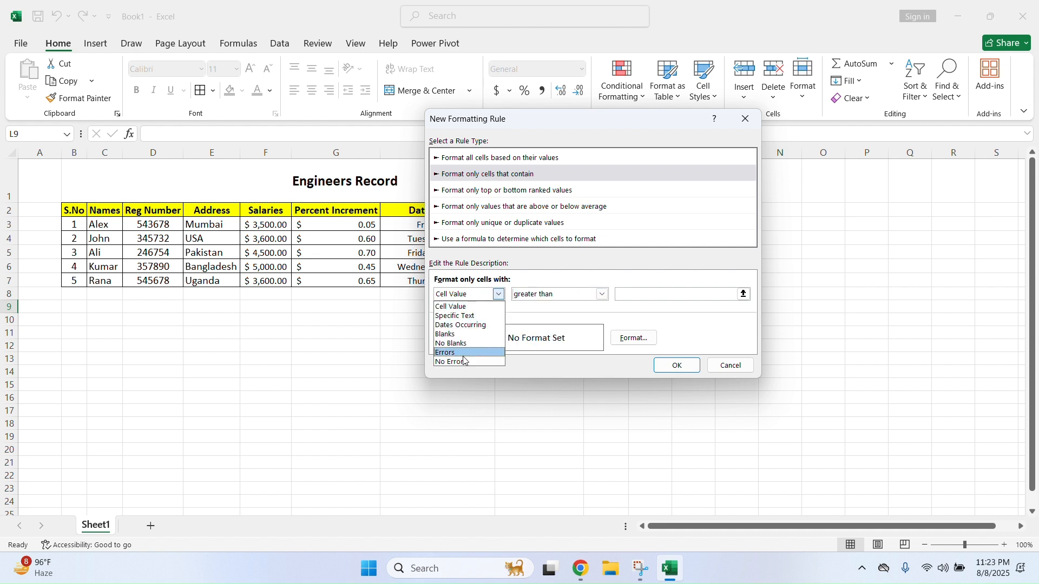
{"action": "left_click", "coordinate": [541, 316]}
{"action": "left_click", "coordinate": [726, 370]}
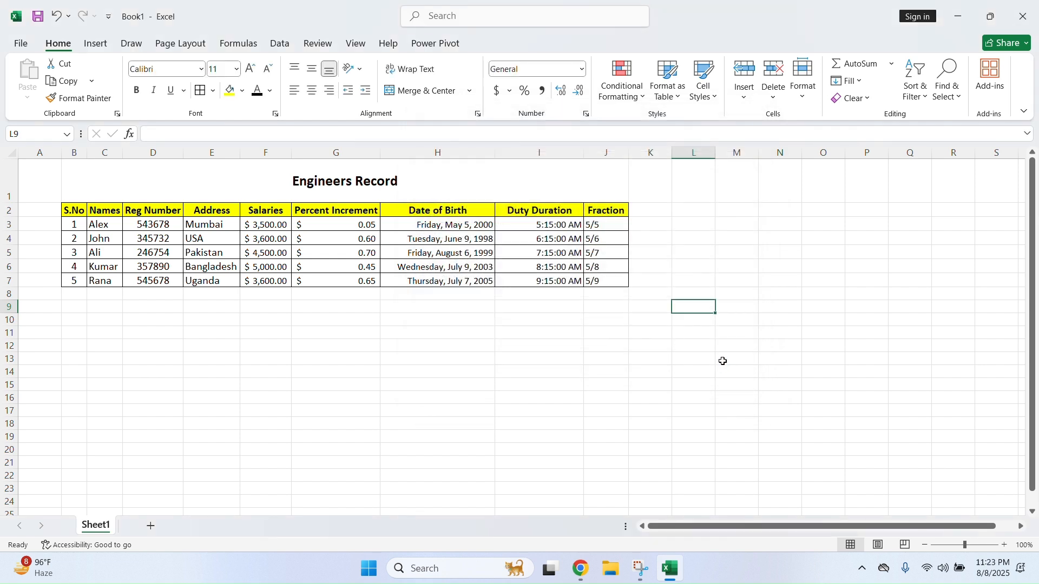
Browse the Top/Bottom Rules menu and close it without choosing a rule
{"action": "left_click", "coordinate": [644, 97]}
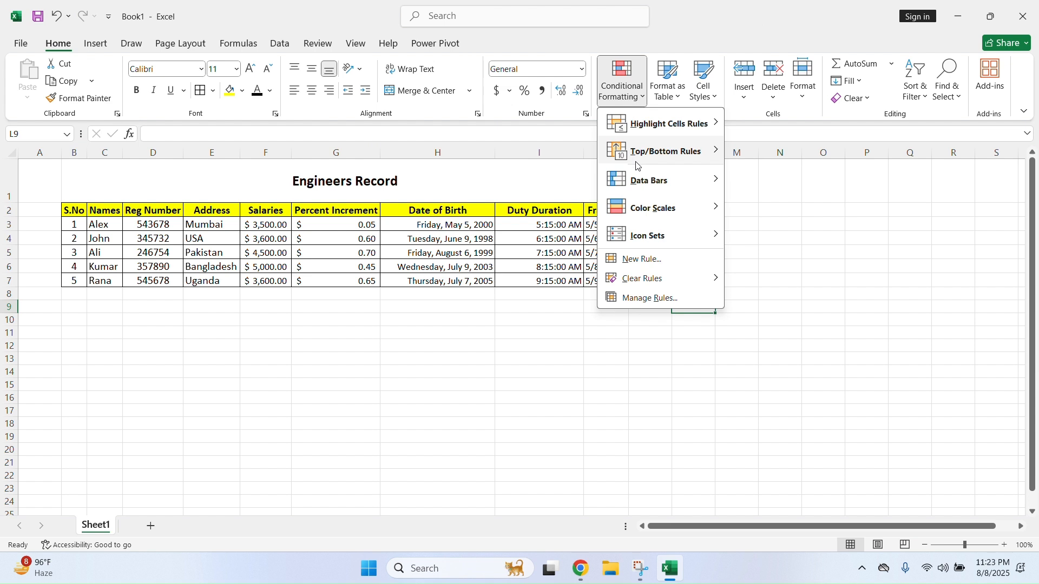
{"action": "mouse_move", "coordinate": [670, 158]}
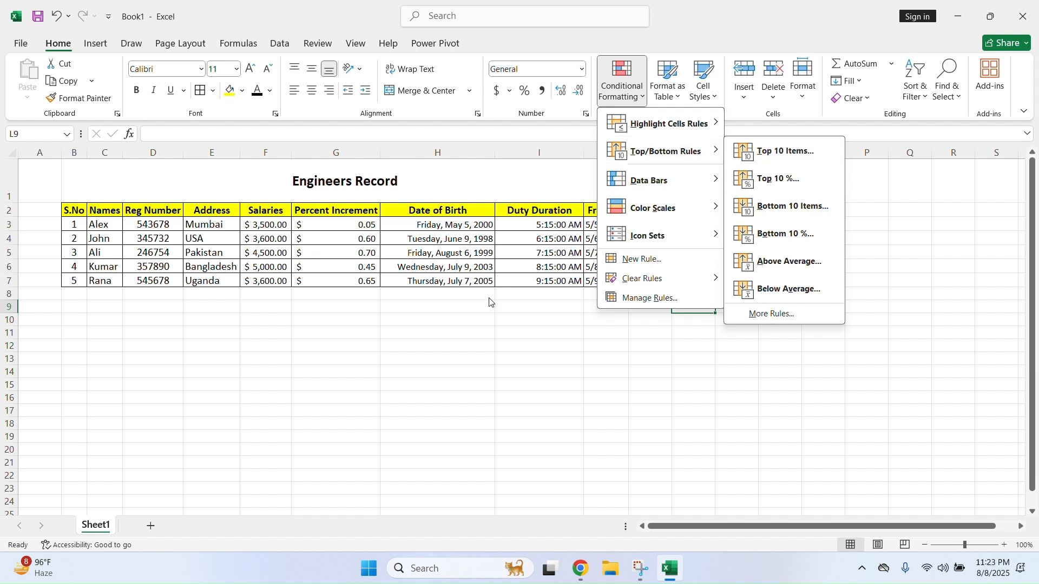
{"action": "left_click", "coordinate": [454, 334]}
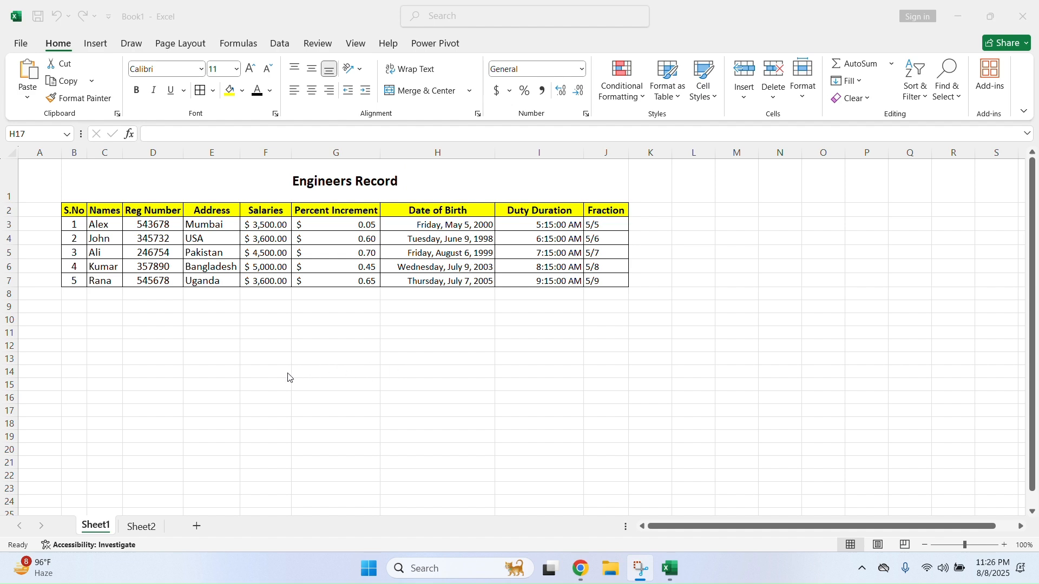
On Sheet2, fill the header row B3:D3 (S.No, Accessory Name, Price (USD)) yellow
{"action": "left_click", "coordinate": [147, 529]}
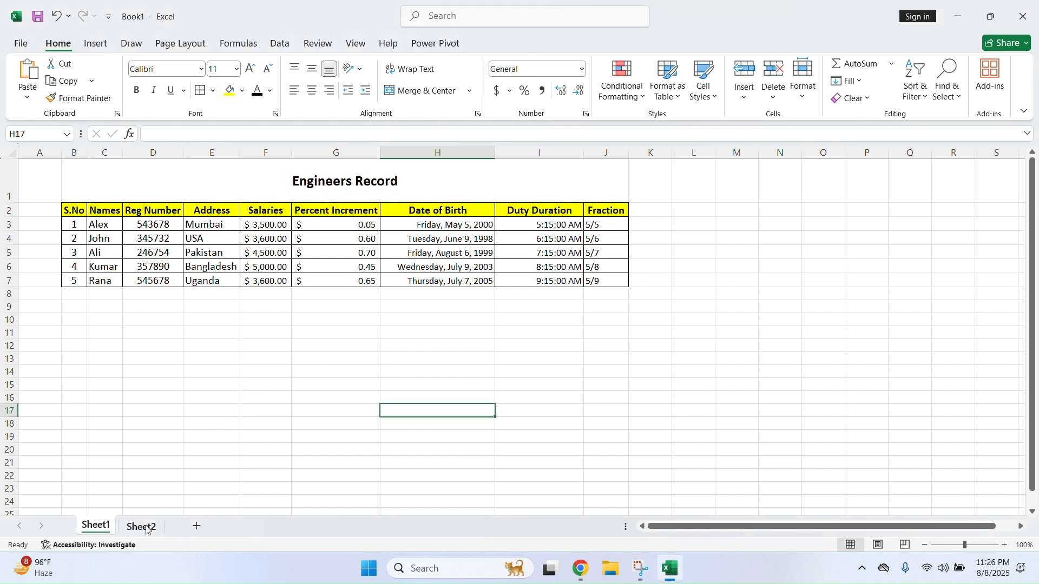
{"action": "left_click", "coordinate": [146, 530]}
{"action": "left_click_drag", "start_coordinate": [135, 193], "coordinate": [379, 193]}
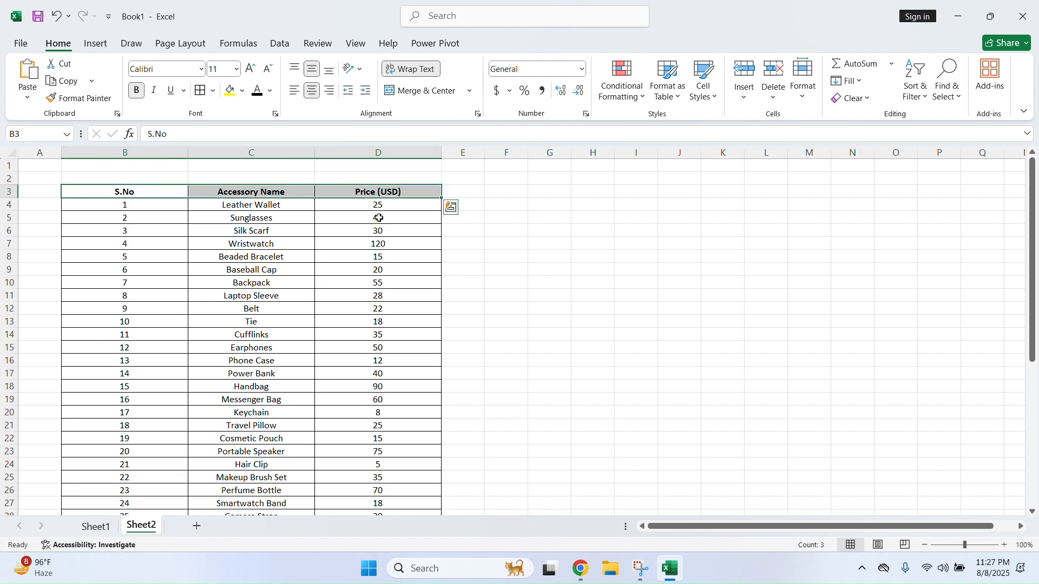
{"action": "left_click", "coordinate": [230, 91]}
{"action": "left_click", "coordinate": [230, 256]}
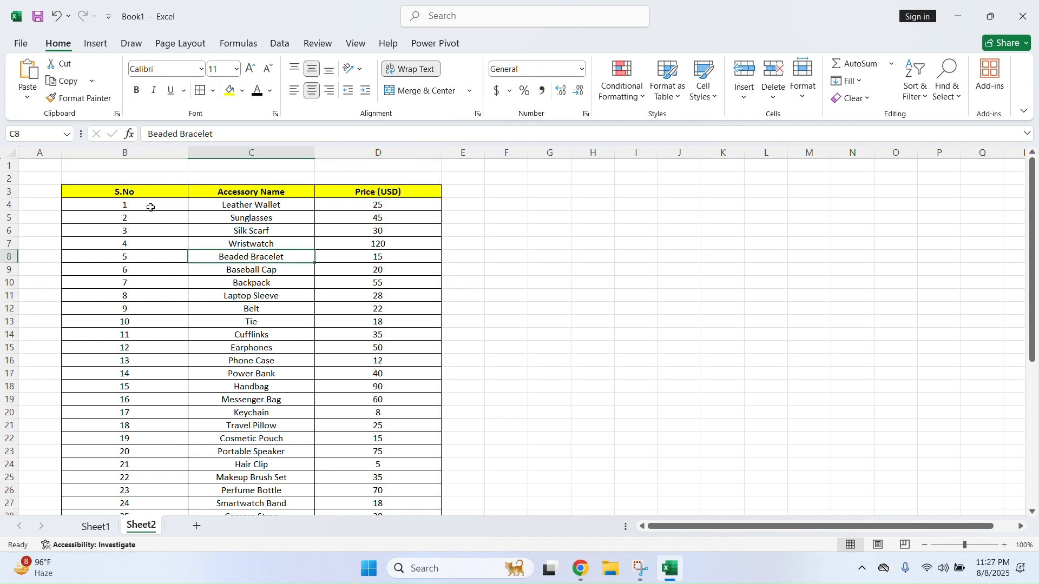
{"action": "scroll", "coordinate": [169, 234], "scroll_direction": "down", "scroll_amount": 7}
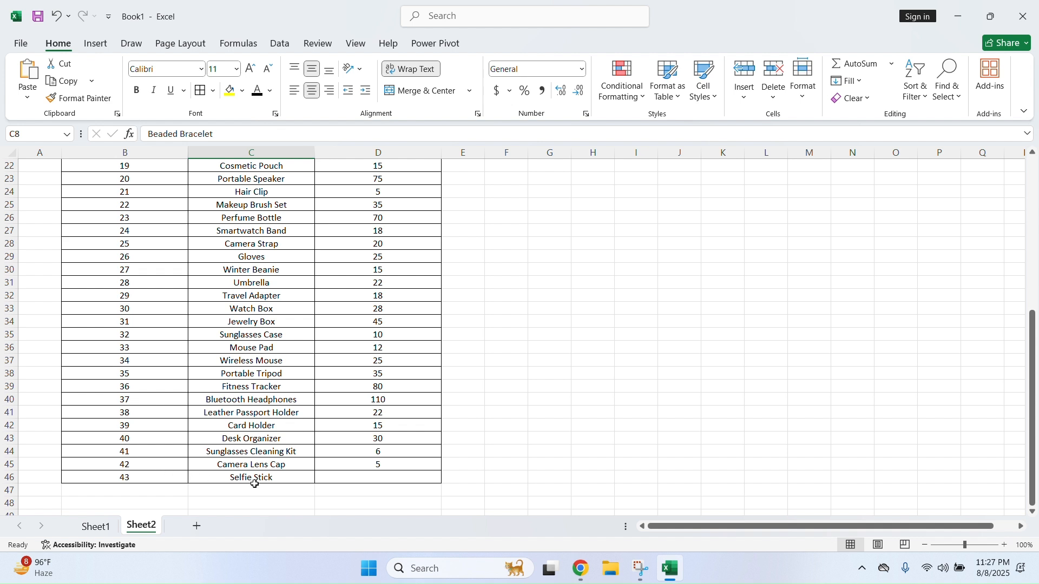
Delete row 46 containing the Selfie Stick item
{"action": "left_click", "coordinate": [10, 478]}
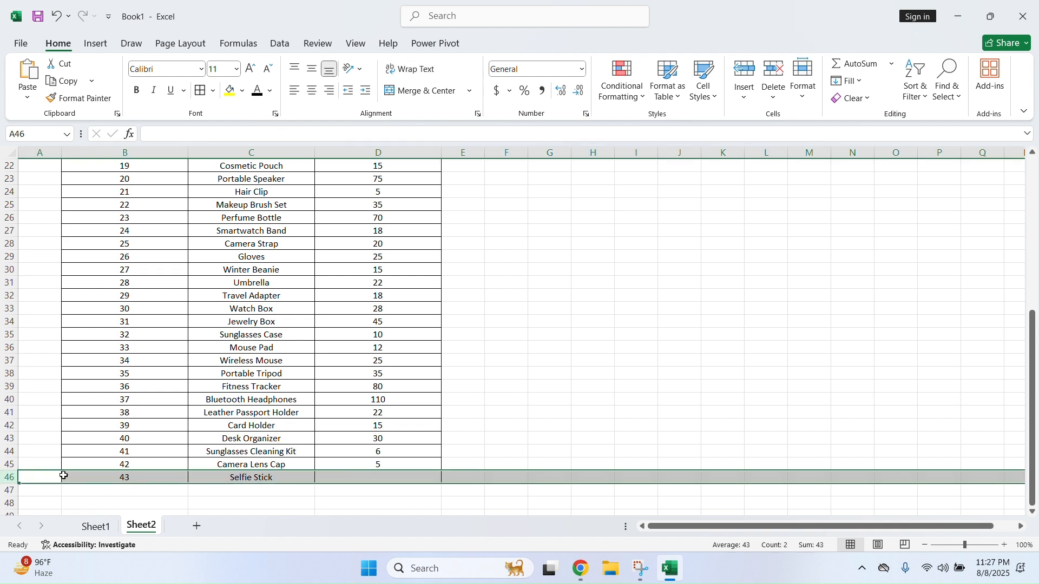
{"action": "right_click", "coordinate": [5, 481]}
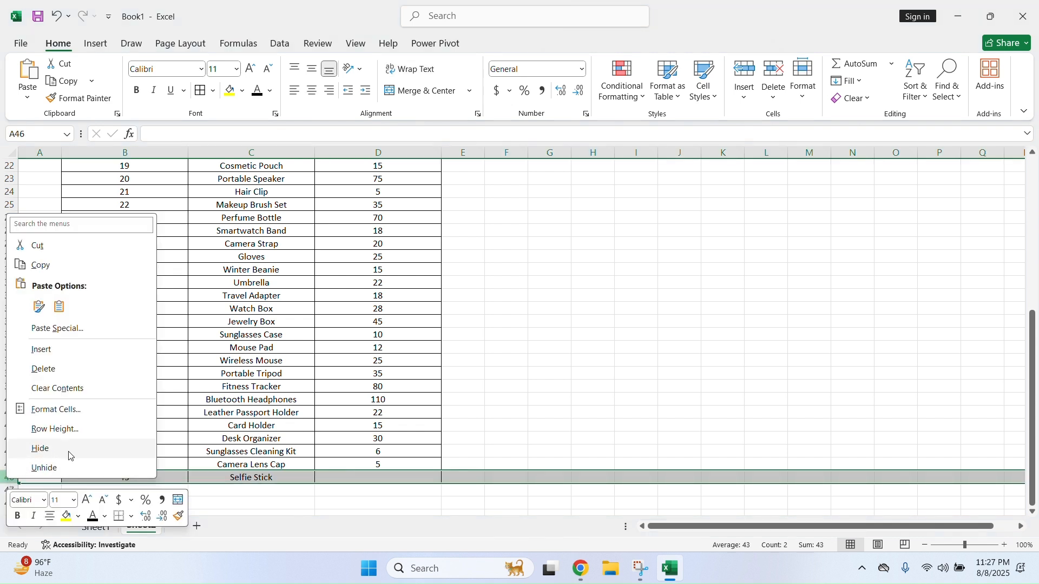
{"action": "left_click", "coordinate": [55, 377]}
AutoFit columns B through D to their contents
{"action": "scroll", "coordinate": [471, 478], "scroll_direction": "up", "scroll_amount": 7}
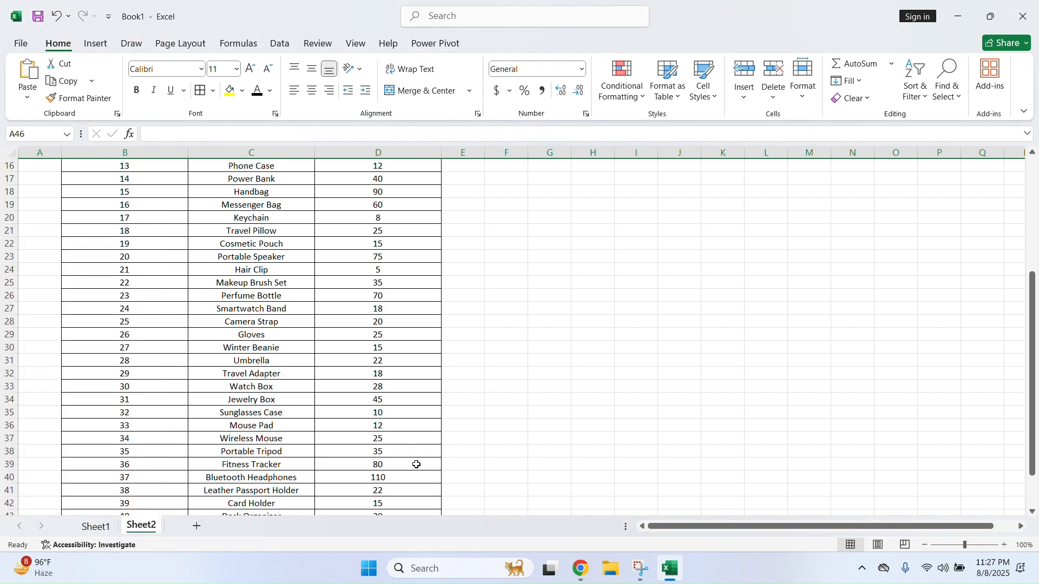
{"action": "left_click_drag", "start_coordinate": [195, 154], "coordinate": [322, 162]}
{"action": "left_click_drag", "start_coordinate": [382, 152], "coordinate": [383, 151]}
{"action": "double_click", "coordinate": [383, 152]}
{"action": "scroll", "coordinate": [211, 287], "scroll_direction": "down", "scroll_amount": 6}
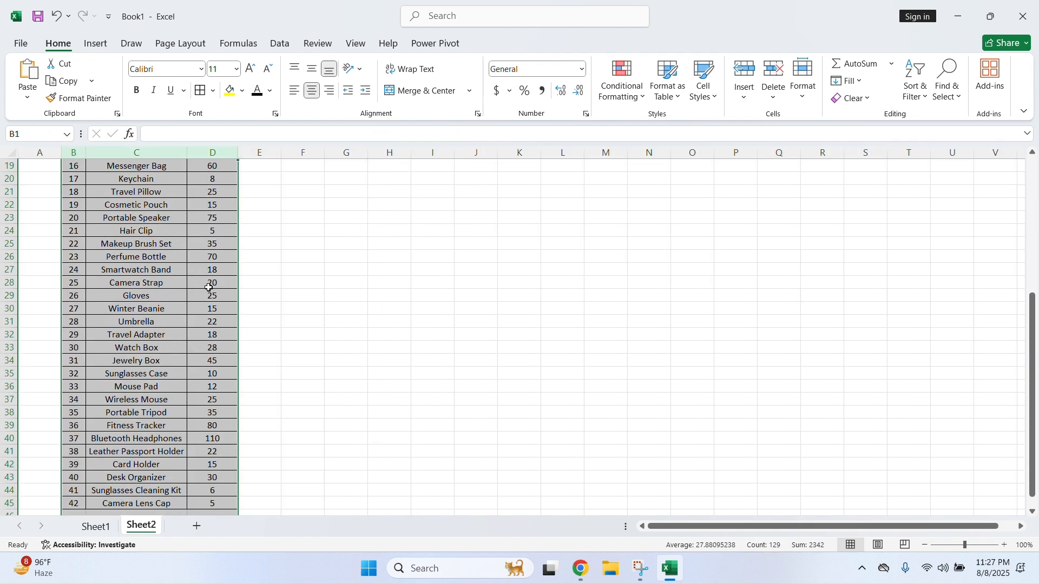
{"action": "scroll", "coordinate": [211, 286], "scroll_direction": "up", "scroll_amount": 6}
Select the whole Price column from D3 to D45
{"action": "left_click", "coordinate": [210, 295]}
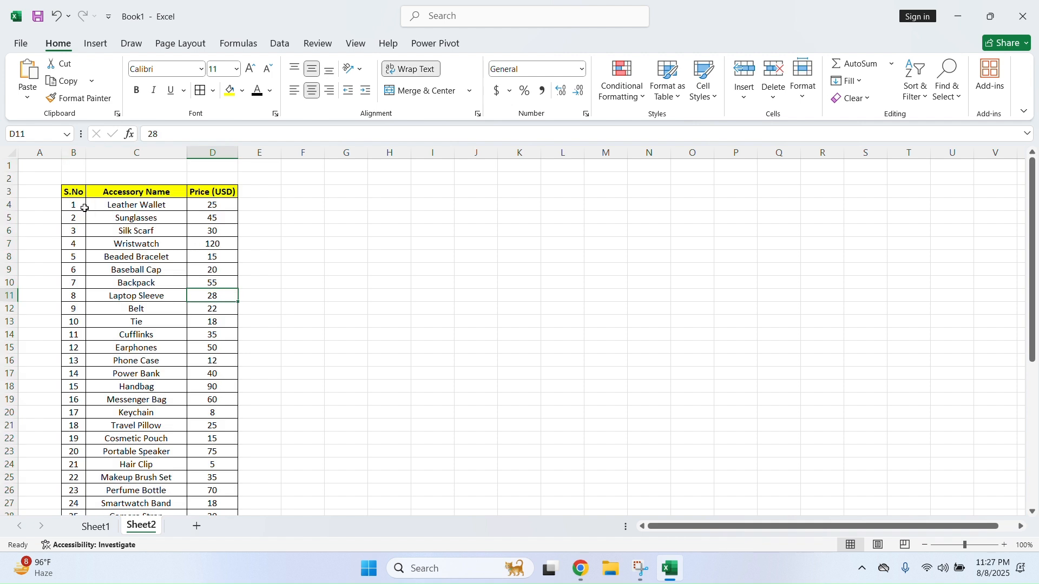
{"action": "left_click_drag", "start_coordinate": [230, 210], "coordinate": [231, 347]}
{"action": "left_click", "coordinate": [140, 346]}
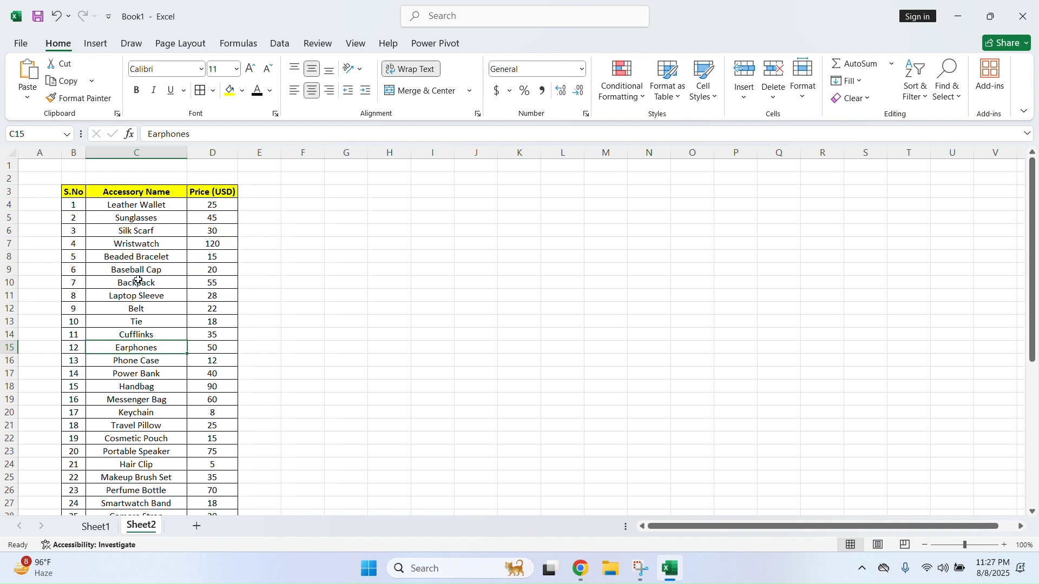
{"action": "left_click", "coordinate": [642, 96]}
{"action": "mouse_move", "coordinate": [646, 156]}
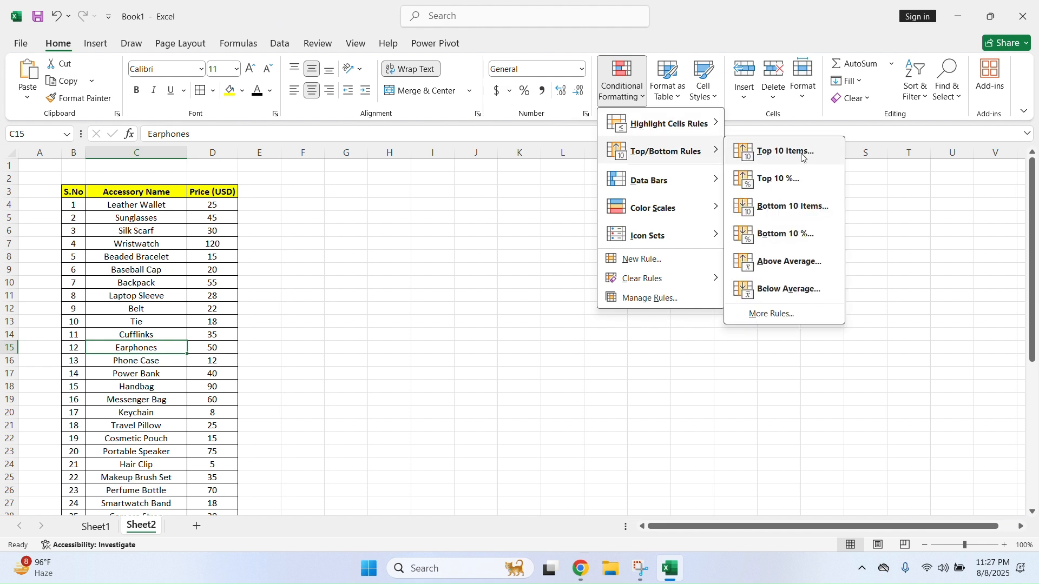
{"action": "left_click", "coordinate": [222, 174]}
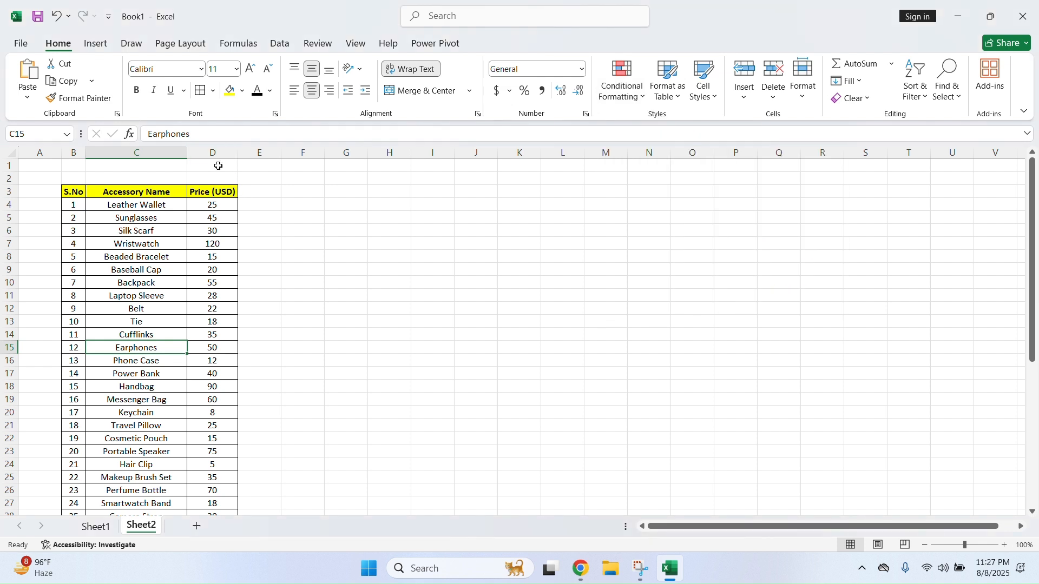
{"action": "left_click_drag", "start_coordinate": [219, 193], "coordinate": [225, 479]}
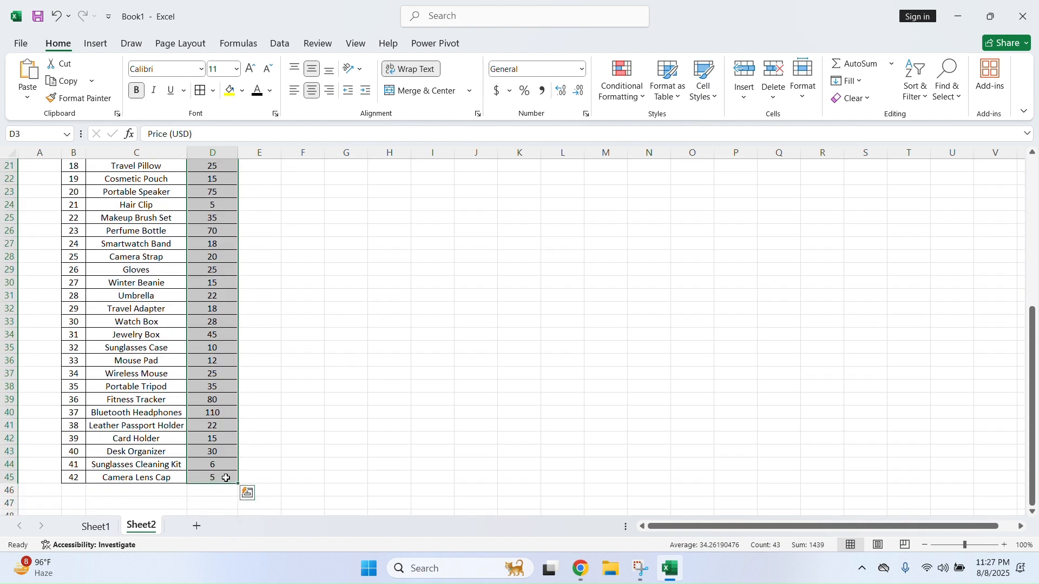
{"action": "scroll", "coordinate": [226, 312], "scroll_direction": "up", "scroll_amount": 7}
{"action": "left_click", "coordinate": [640, 96]}
Highlight the top 20 prices in light red and review the result
{"action": "mouse_move", "coordinate": [657, 161]}
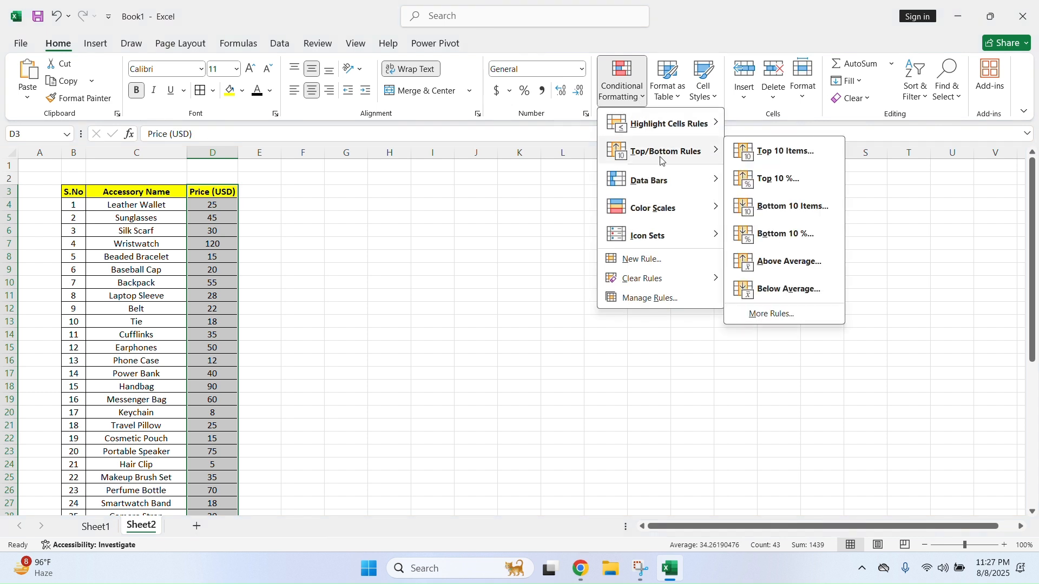
{"action": "left_click", "coordinate": [816, 152]}
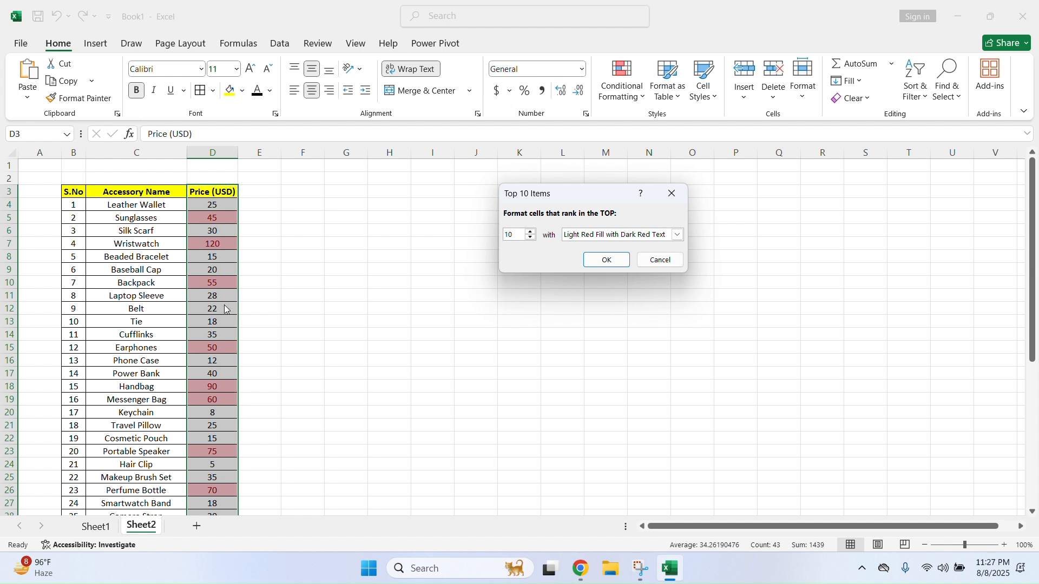
{"action": "left_click", "coordinate": [531, 233]}
{"action": "left_click", "coordinate": [530, 234]}
{"action": "left_click", "coordinate": [531, 233]}
{"action": "left_click", "coordinate": [530, 233]}
{"action": "left_click", "coordinate": [531, 233]}
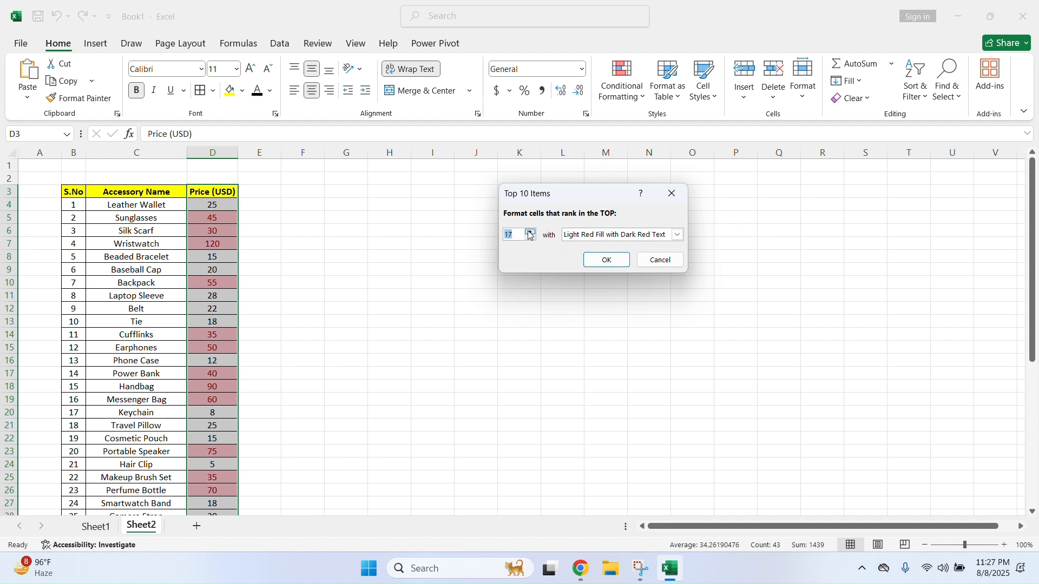
{"action": "left_click", "coordinate": [531, 233]}
{"action": "left_click", "coordinate": [530, 234]}
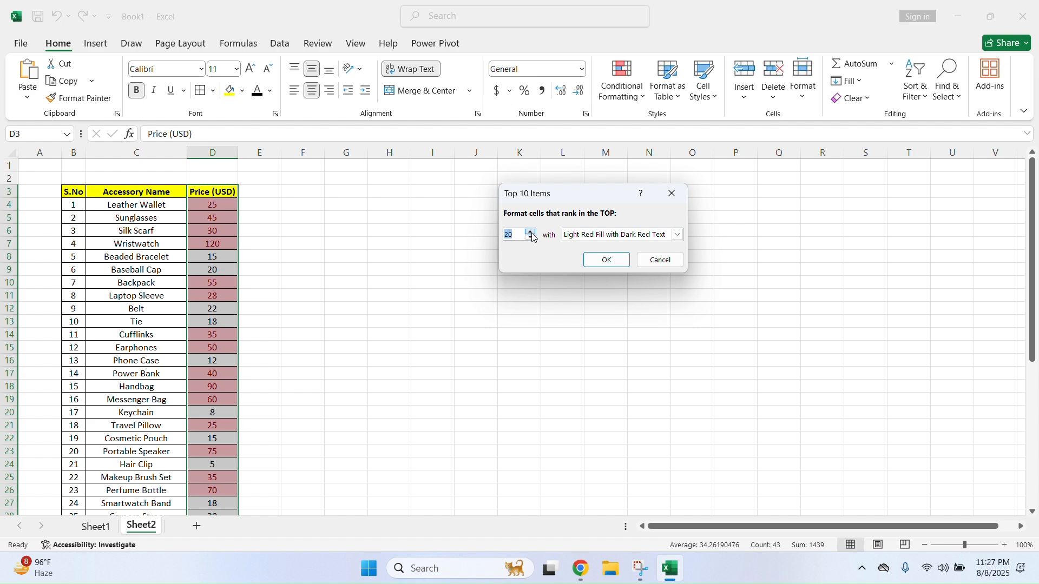
{"action": "left_click", "coordinate": [604, 260]}
{"action": "scroll", "coordinate": [229, 232], "scroll_direction": "down", "scroll_amount": 8}
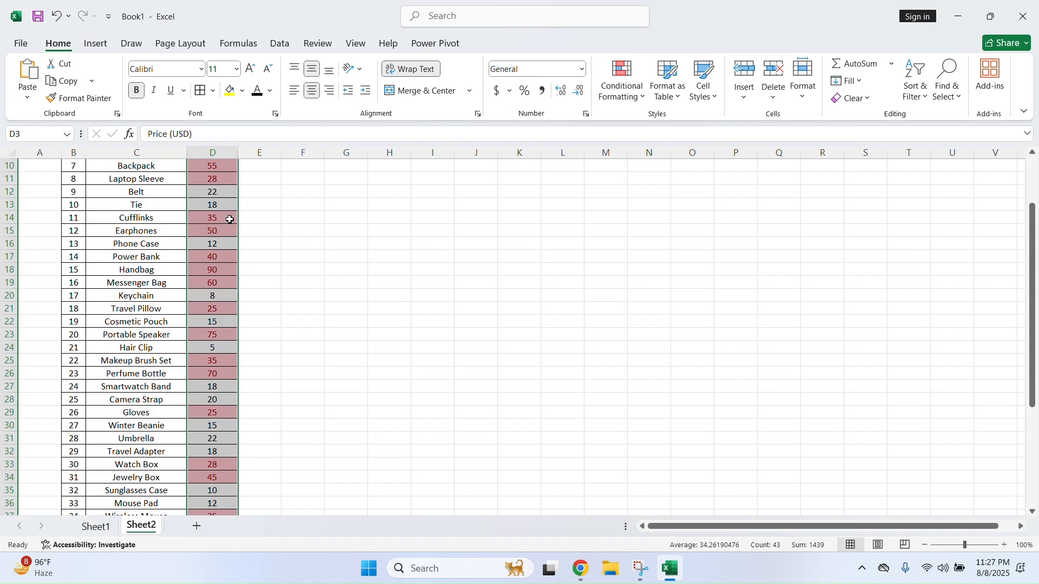
{"action": "scroll", "coordinate": [229, 378], "scroll_direction": "up", "scroll_amount": 8}
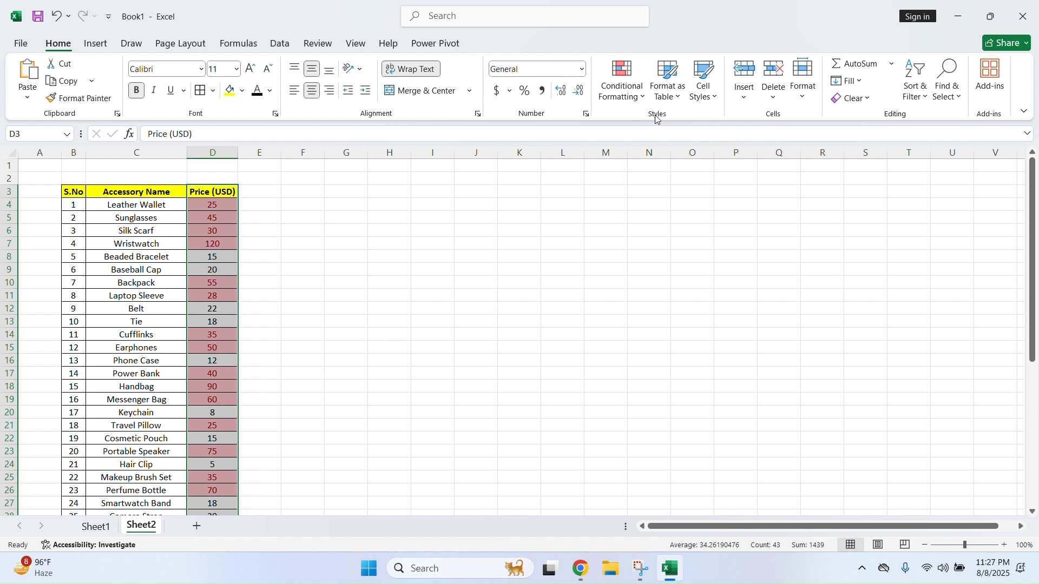
Clear the Top 20 rule from the selected price cells
{"action": "left_click", "coordinate": [623, 86]}
{"action": "mouse_move", "coordinate": [647, 276]}
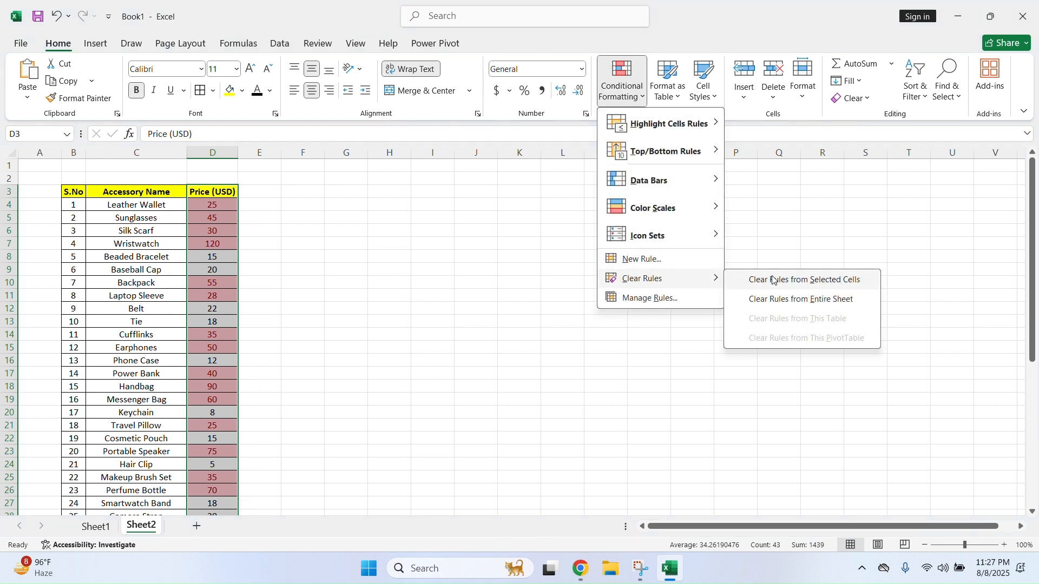
{"action": "left_click", "coordinate": [774, 277]}
{"action": "left_click", "coordinate": [644, 96]}
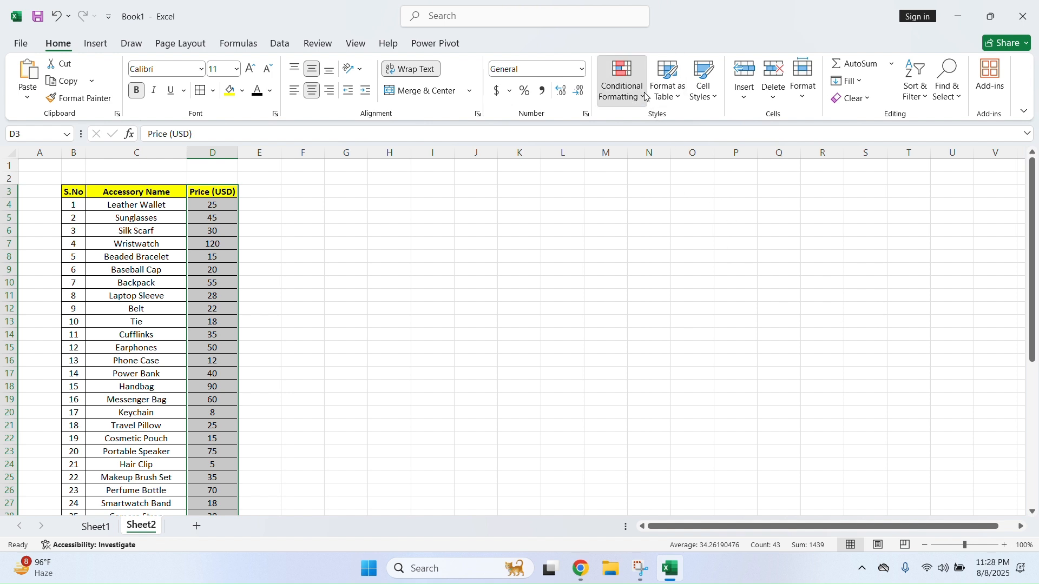
Highlight the top 10% of prices (120, 110, 90, 80) in red and scroll to review them
{"action": "mouse_move", "coordinate": [669, 158]}
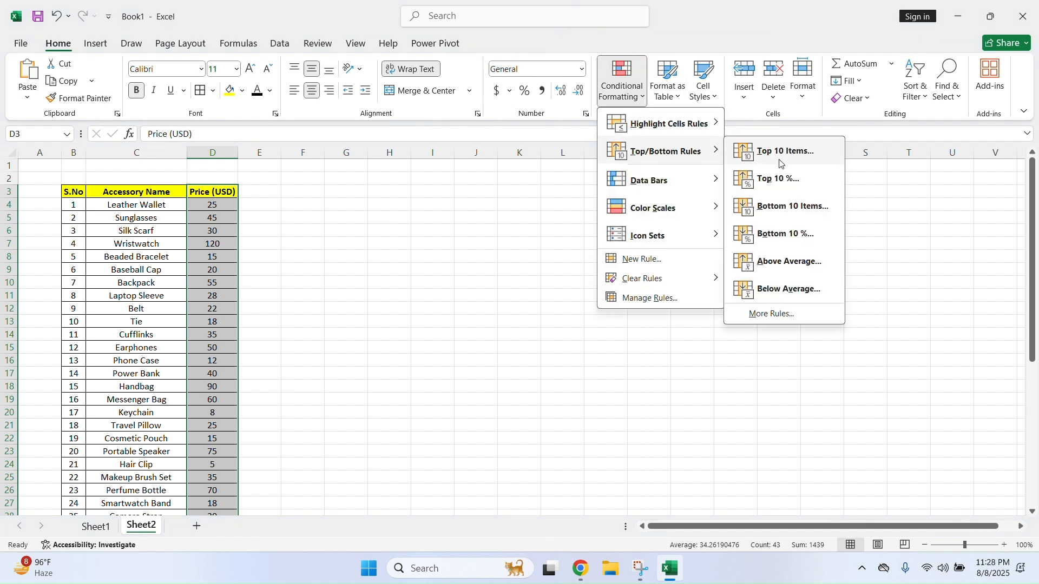
{"action": "left_click", "coordinate": [795, 184]}
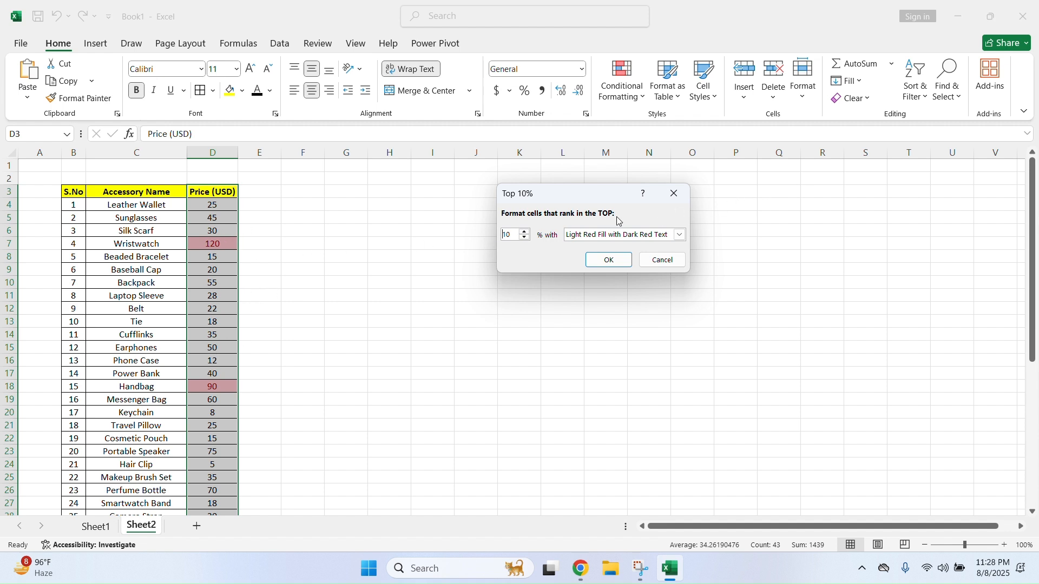
{"action": "left_click", "coordinate": [609, 260]}
{"action": "scroll", "coordinate": [265, 279], "scroll_direction": "down", "scroll_amount": 8}
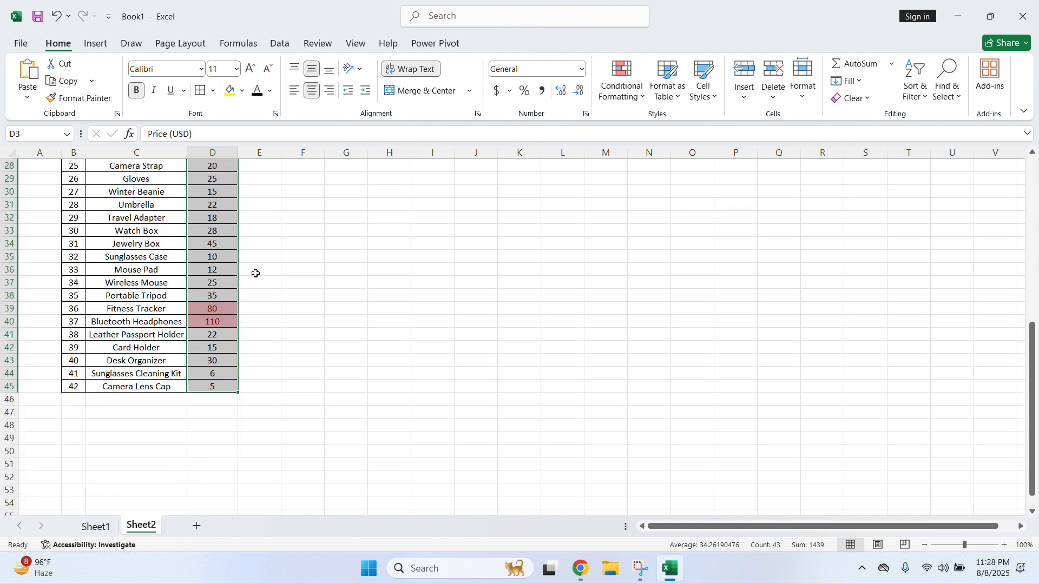
{"action": "scroll", "coordinate": [222, 314], "scroll_direction": "up", "scroll_amount": 9}
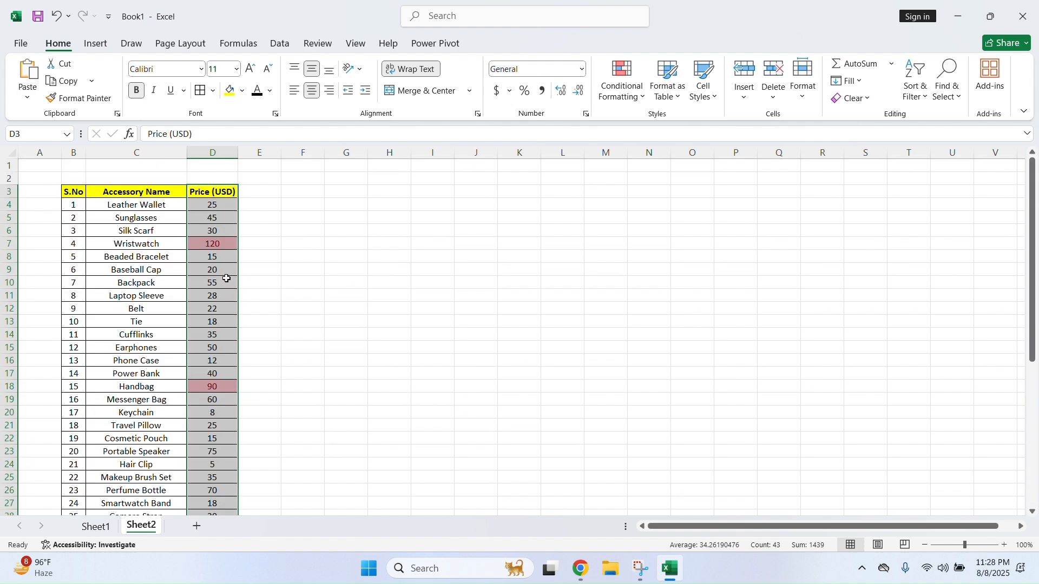
{"action": "scroll", "coordinate": [218, 290], "scroll_direction": "down", "scroll_amount": 7}
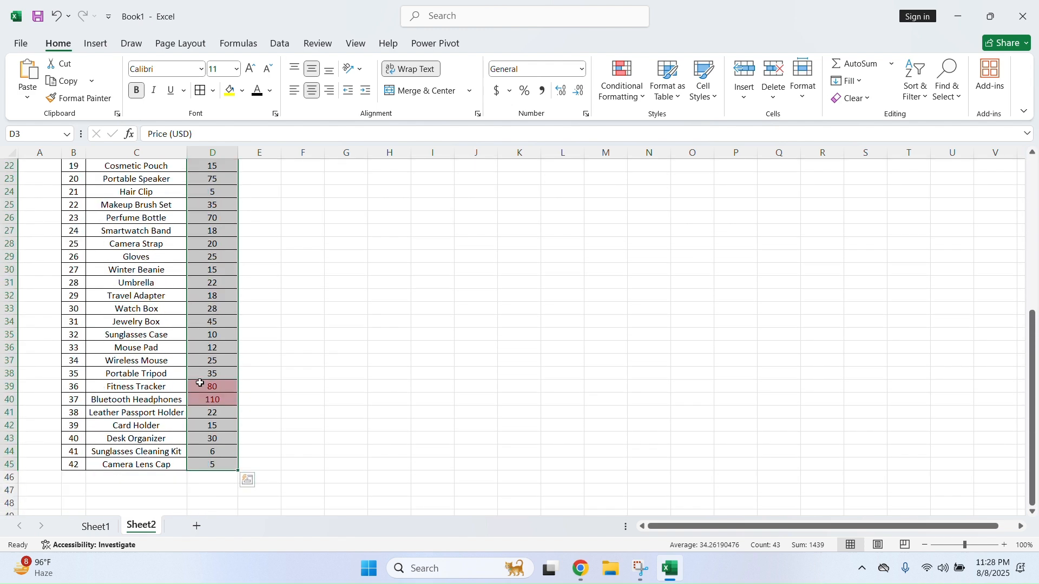
{"action": "scroll", "coordinate": [230, 262], "scroll_direction": "up", "scroll_amount": 6}
{"action": "scroll", "coordinate": [230, 261], "scroll_direction": "up", "scroll_amount": 1}
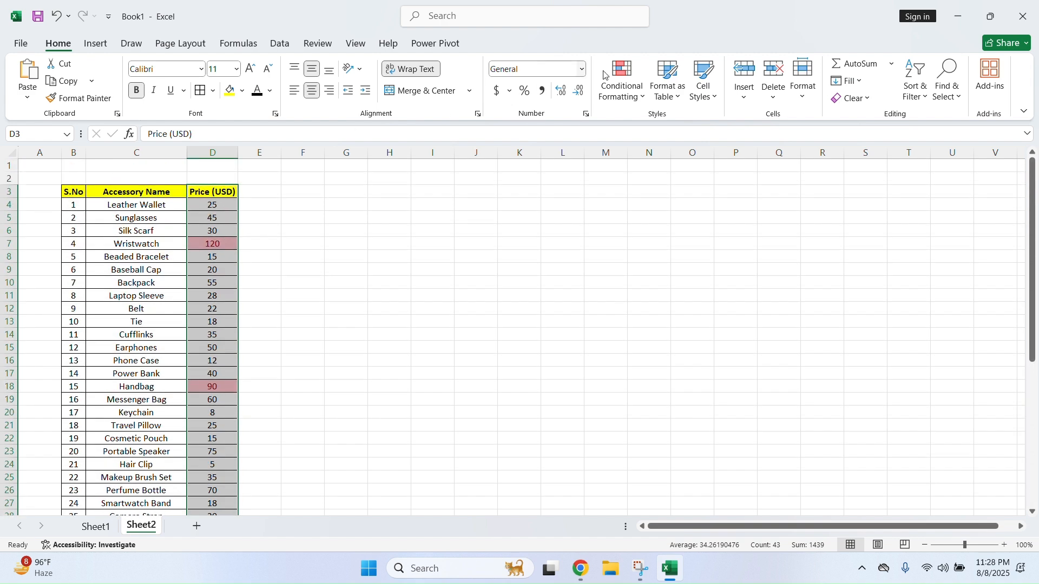
Clear the Top 10% rule from the selected Price cells
{"action": "left_click", "coordinate": [643, 98]}
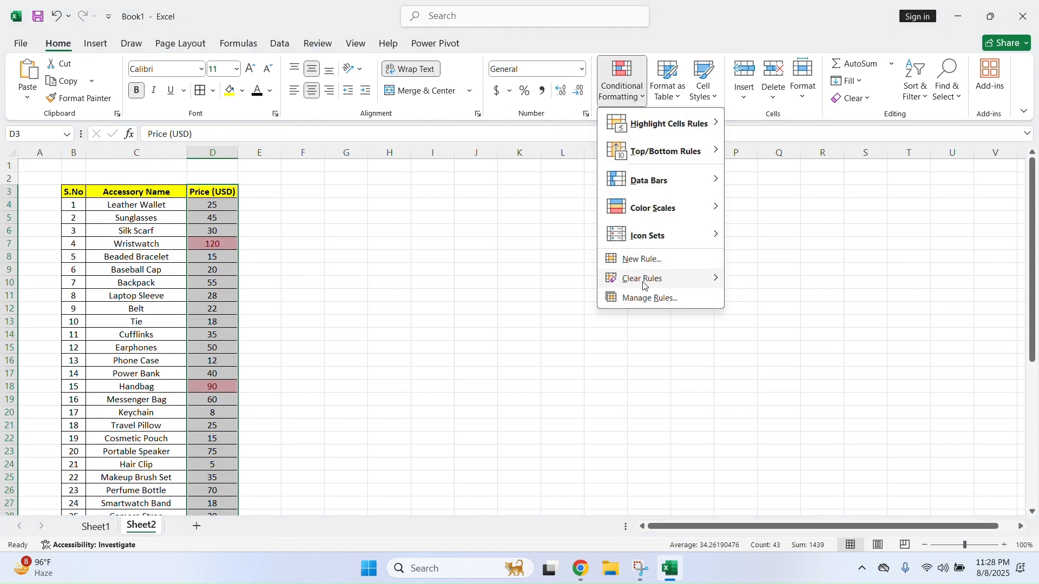
{"action": "mouse_move", "coordinate": [644, 278]}
{"action": "left_click", "coordinate": [796, 282]}
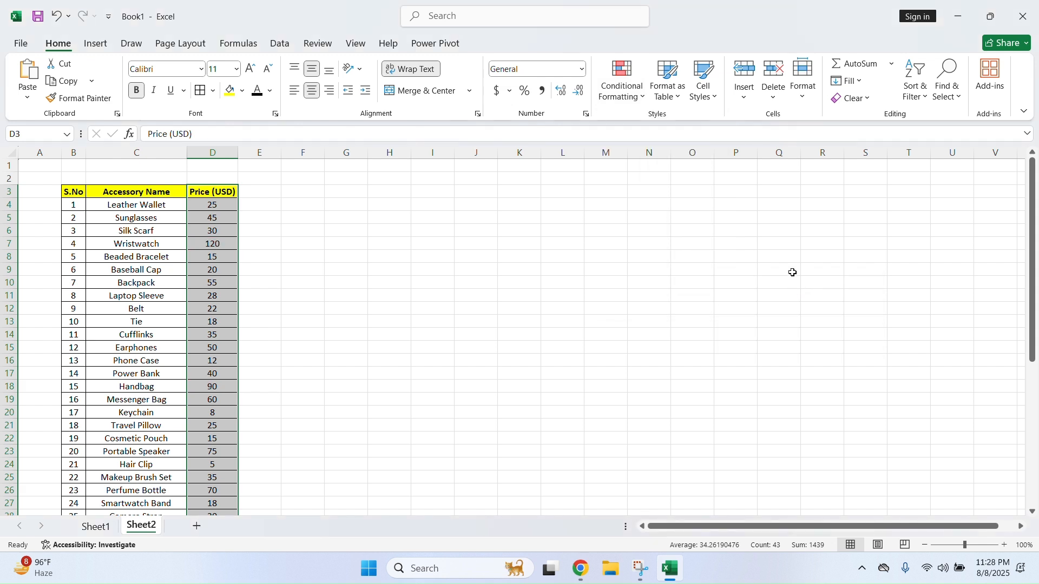
Highlight the Bottom 10 Items in the Price column in red and check the result
{"action": "left_click", "coordinate": [624, 84]}
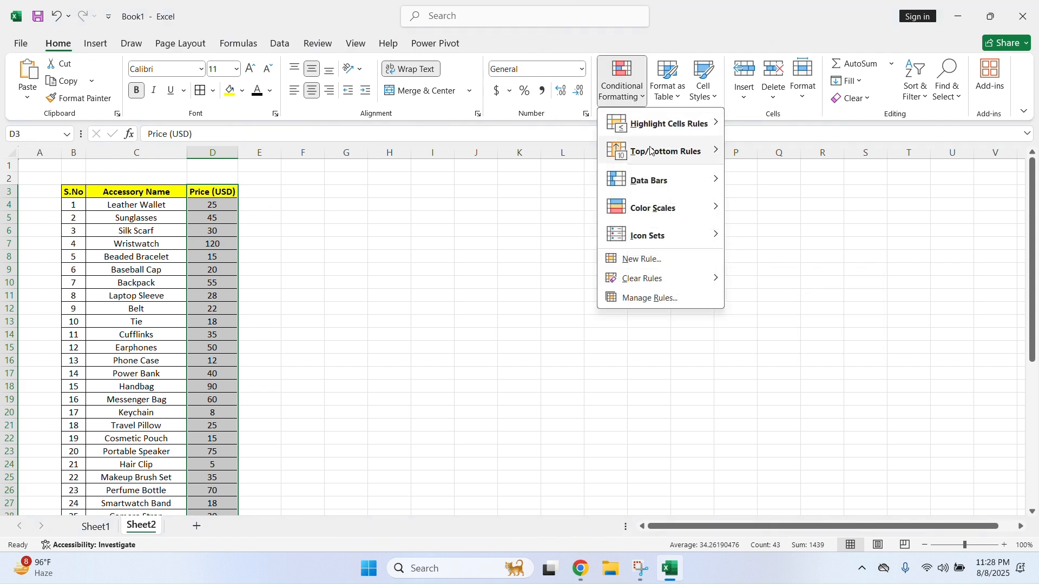
{"action": "mouse_move", "coordinate": [658, 152]}
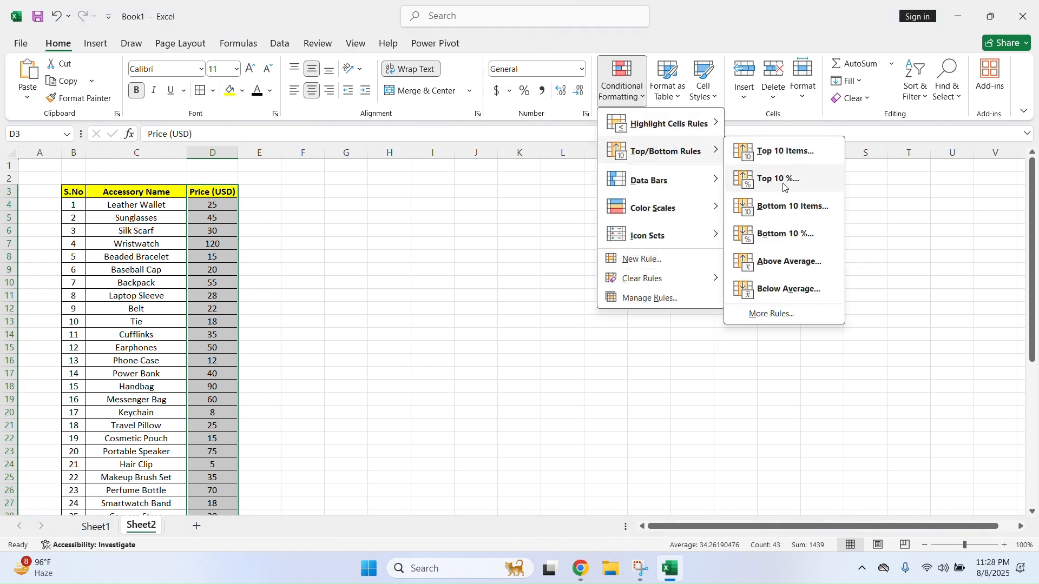
{"action": "left_click", "coordinate": [778, 209]}
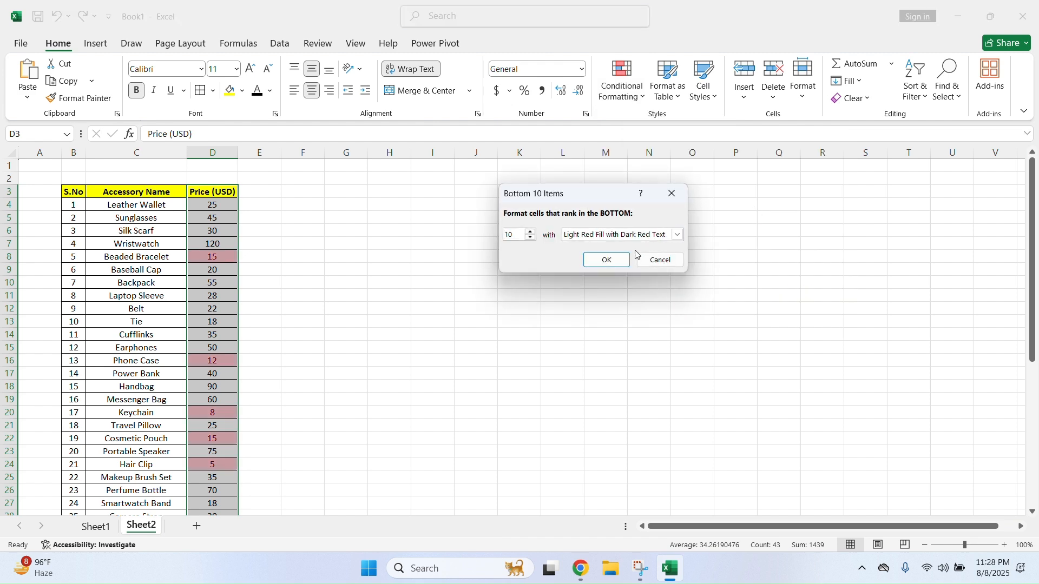
{"action": "left_click", "coordinate": [607, 260]}
{"action": "scroll", "coordinate": [238, 268], "scroll_direction": "down", "scroll_amount": 9}
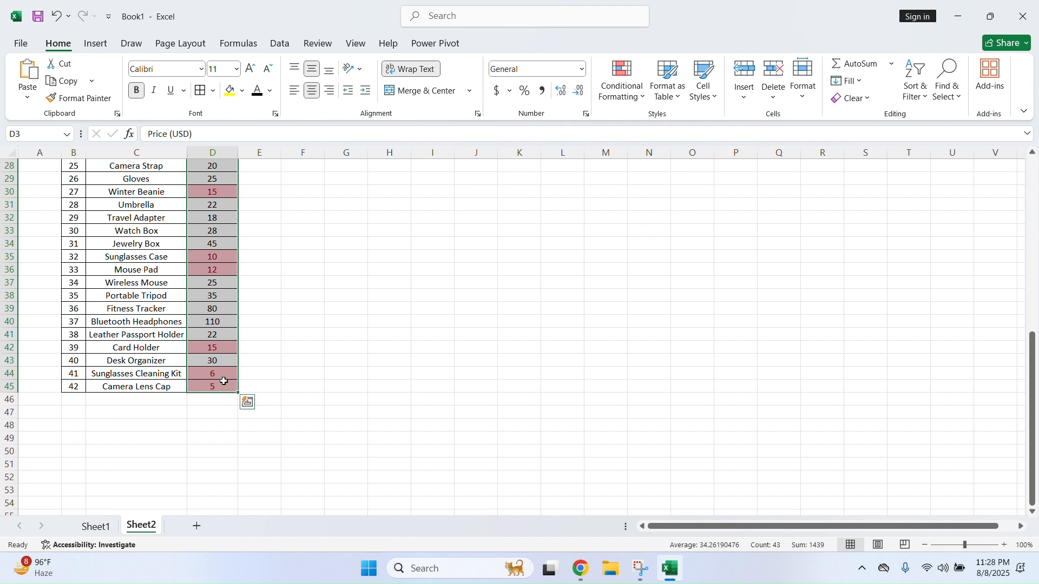
{"action": "scroll", "coordinate": [233, 282], "scroll_direction": "up", "scroll_amount": 9}
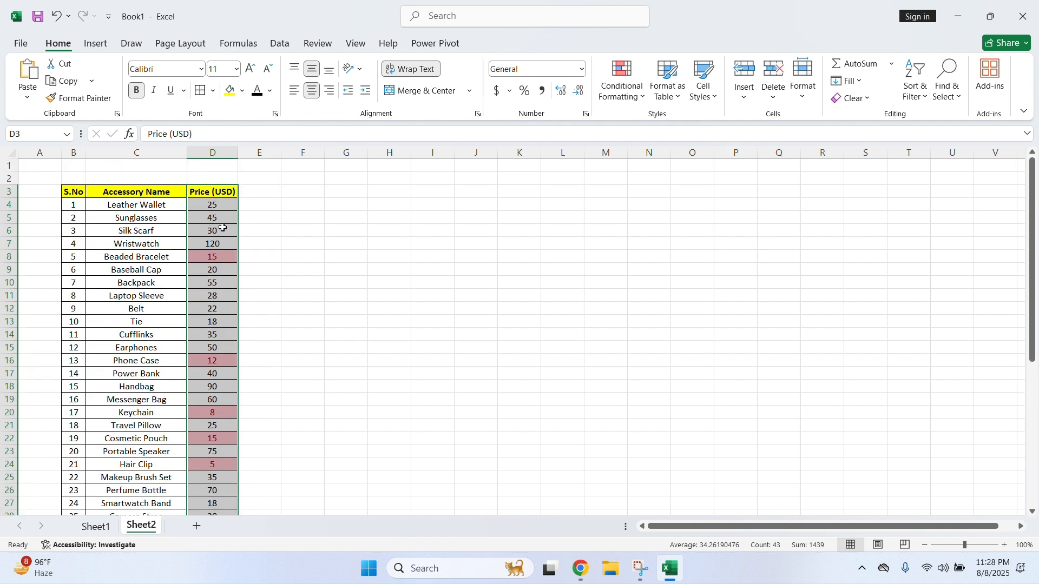
Add an Above Average rule that highlights prices like 45, 55 and 120 in light red
{"action": "left_click", "coordinate": [626, 99]}
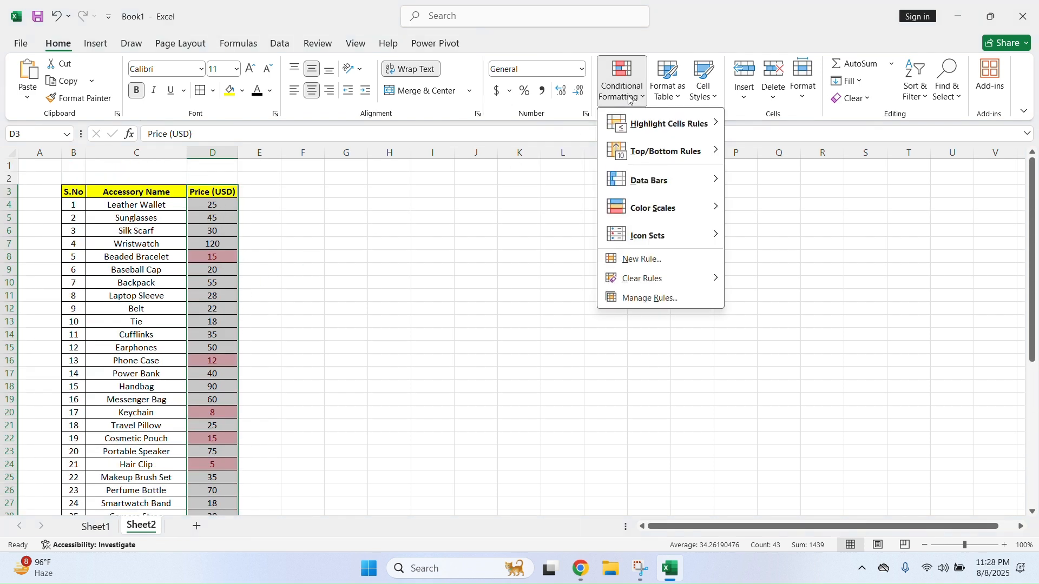
{"action": "mouse_move", "coordinate": [683, 158]}
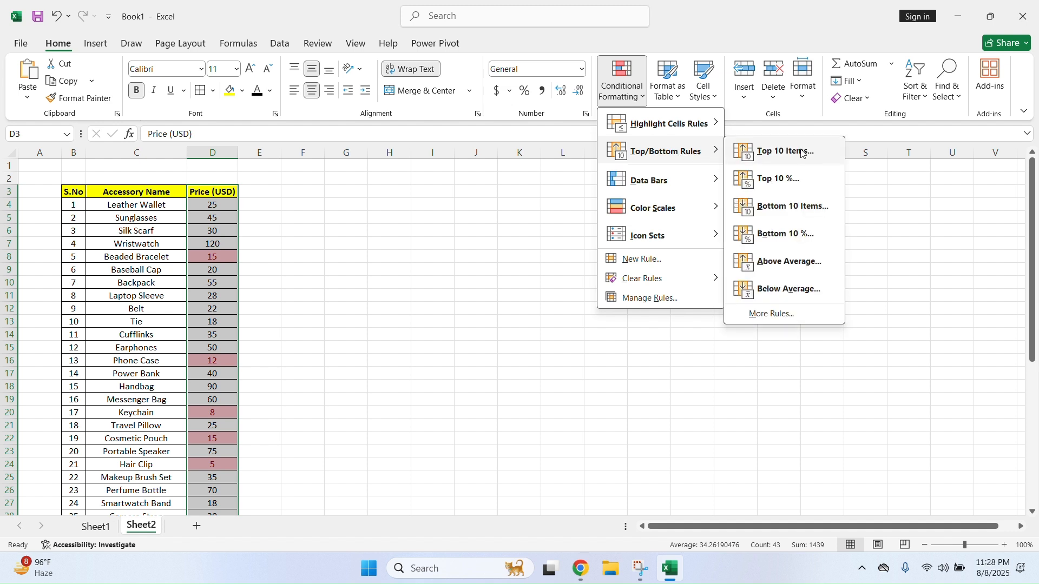
{"action": "left_click", "coordinate": [794, 266]}
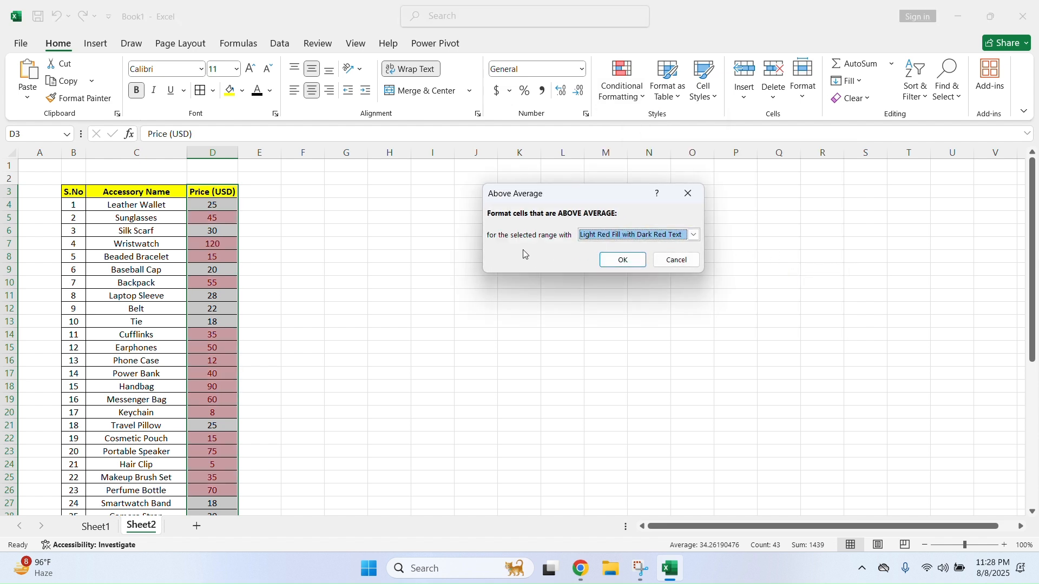
{"action": "left_click", "coordinate": [622, 260]}
{"action": "left_click", "coordinate": [623, 81]}
{"action": "mouse_move", "coordinate": [655, 180]}
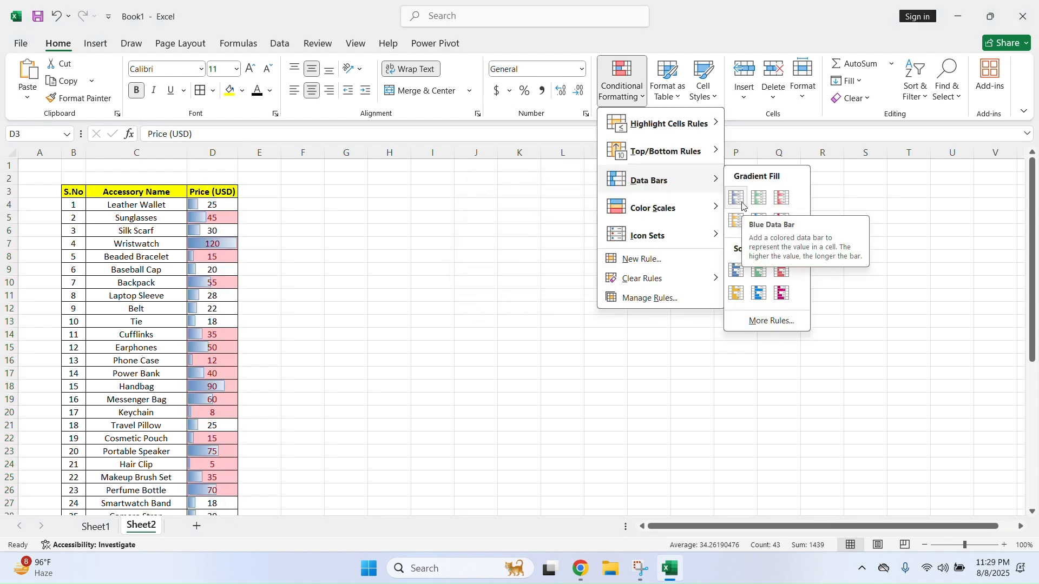
Select column D, clear its Bottom 10 and Above Average rules, then bring up Data Bars
{"action": "left_click", "coordinate": [226, 153]}
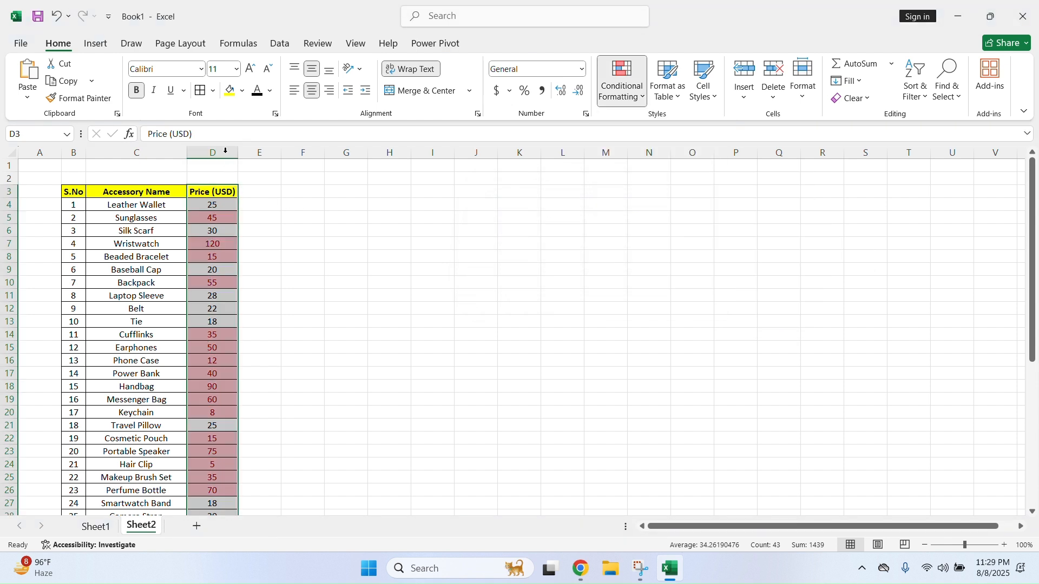
{"action": "left_click", "coordinate": [229, 152]}
{"action": "left_click", "coordinate": [622, 86]}
{"action": "mouse_move", "coordinate": [650, 278]}
{"action": "left_click", "coordinate": [788, 281]}
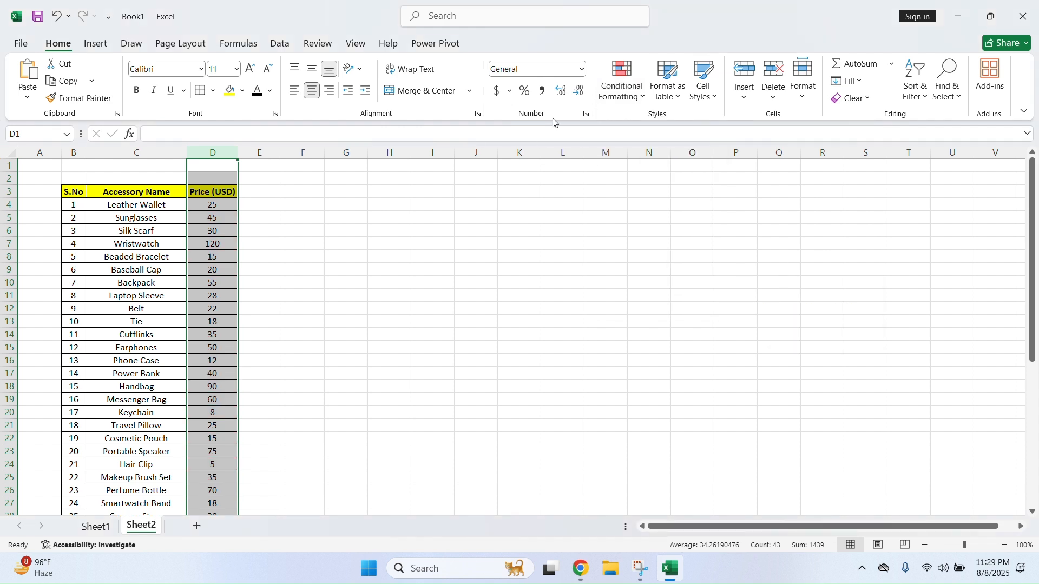
{"action": "left_click", "coordinate": [638, 93]}
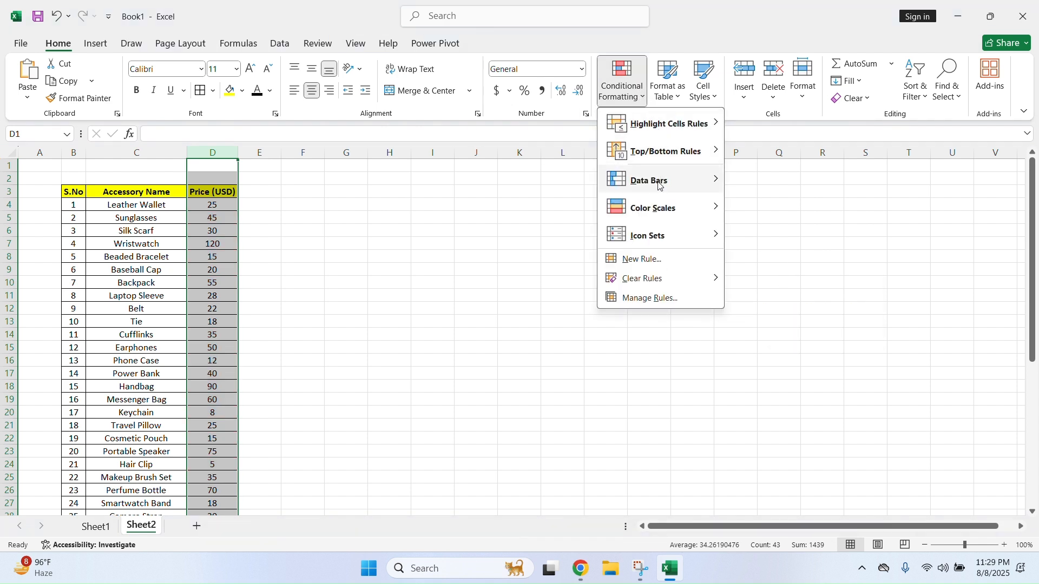
{"action": "mouse_move", "coordinate": [677, 183]}
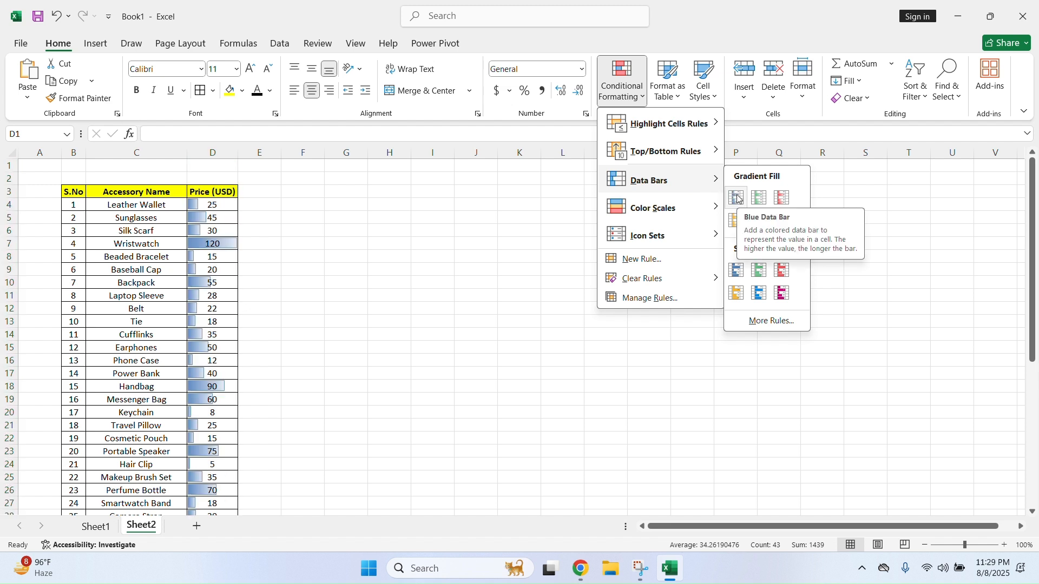
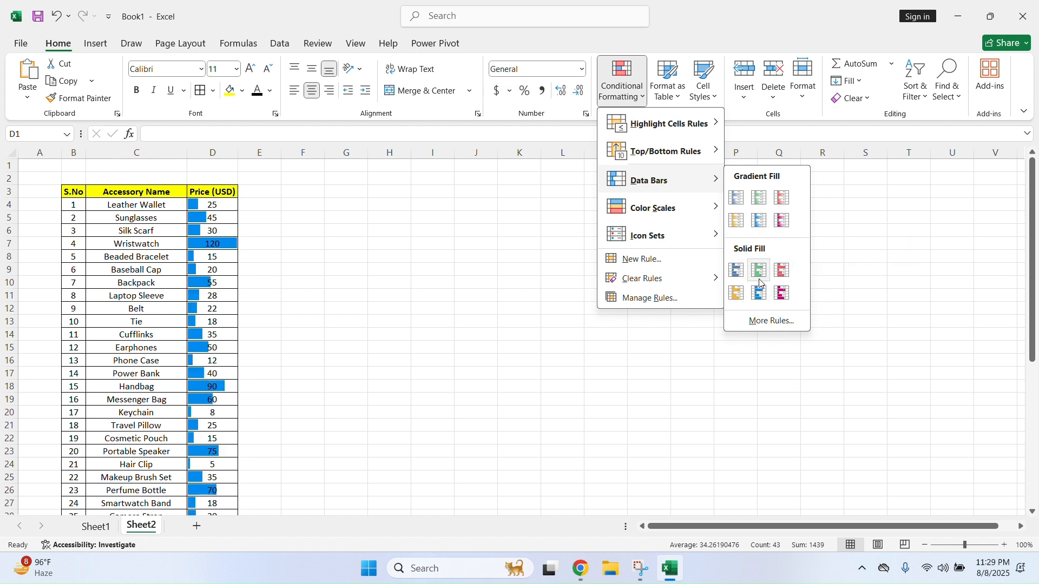
Apply light-blue gradient data bars to column D, then clear the rules from the selected cells
{"action": "left_click", "coordinate": [767, 224]}
{"action": "scroll", "coordinate": [232, 339], "scroll_direction": "down", "scroll_amount": 7}
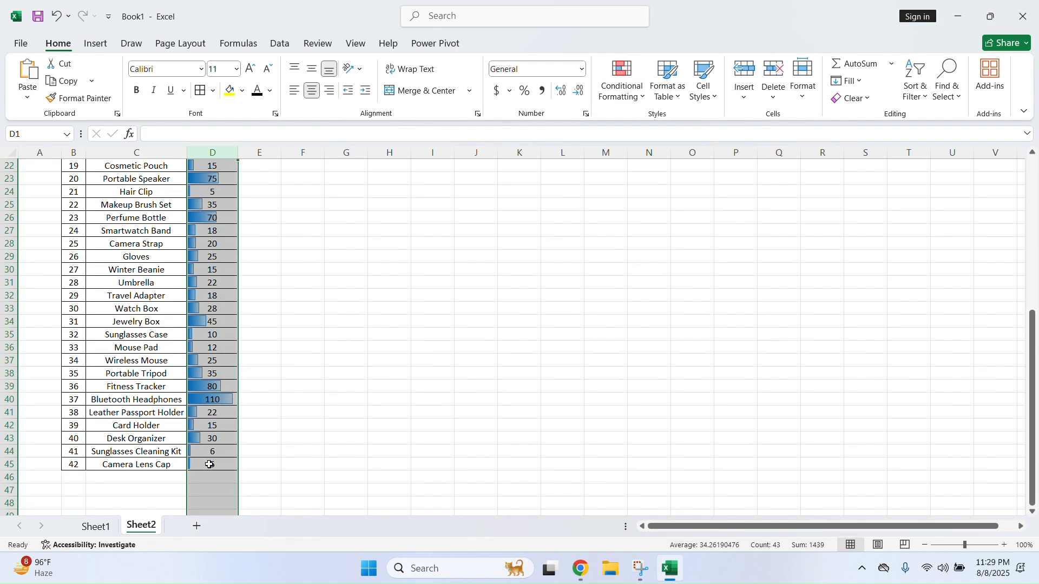
{"action": "scroll", "coordinate": [223, 313], "scroll_direction": "up", "scroll_amount": 7}
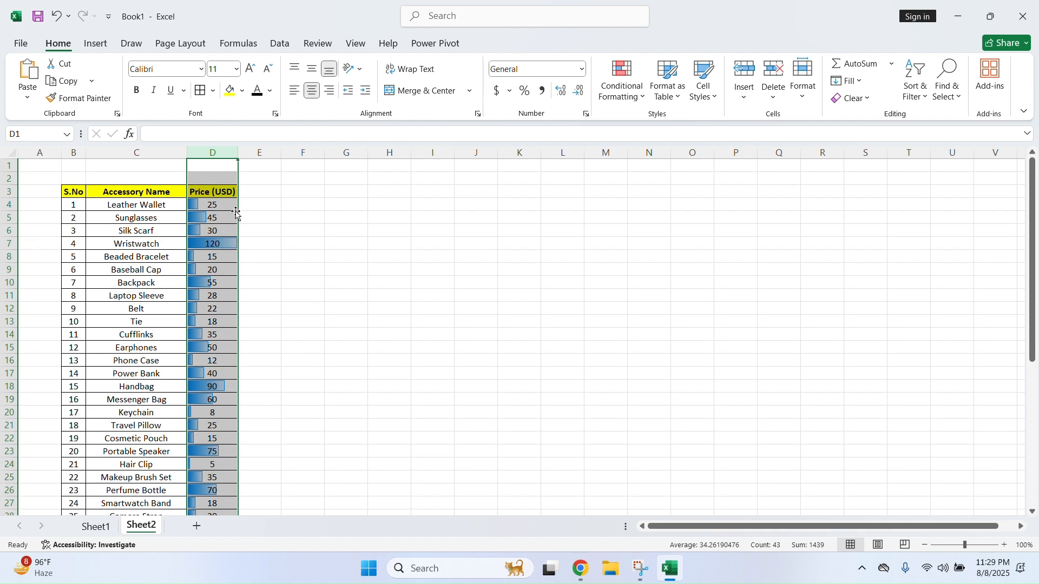
{"action": "left_click", "coordinate": [623, 86]}
{"action": "mouse_move", "coordinate": [658, 291]}
{"action": "left_click", "coordinate": [792, 279]}
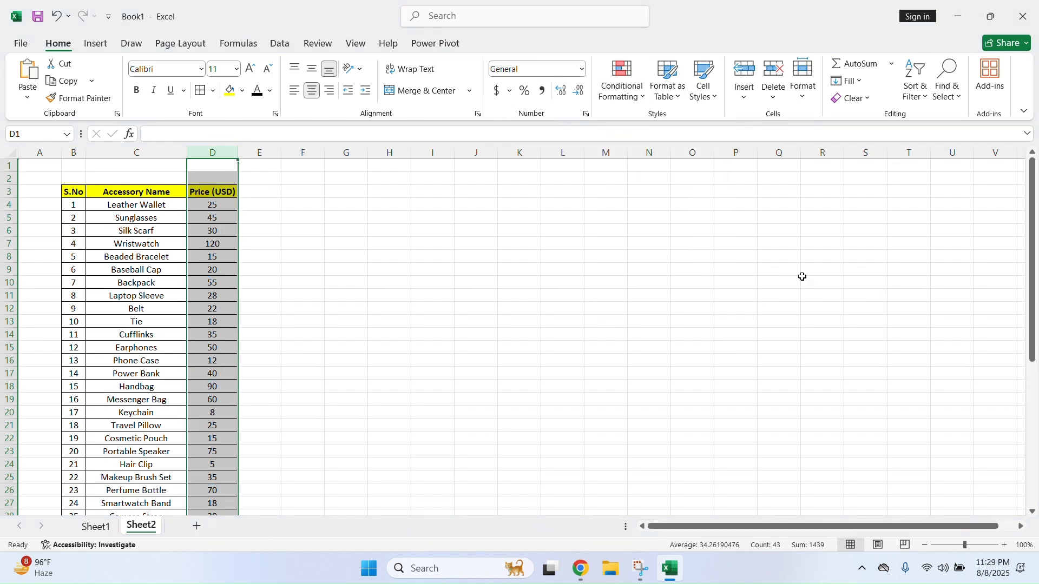
Preview Data Bars and Color Scales, then apply the 3 Arrows (Colored) icon set to the prices
{"action": "left_click", "coordinate": [642, 99]}
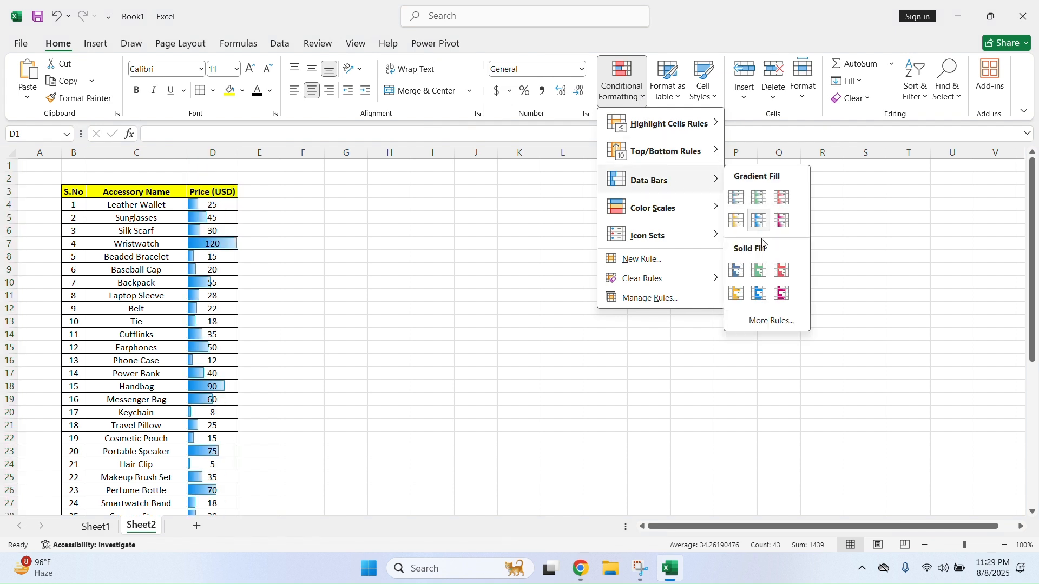
{"action": "mouse_move", "coordinate": [686, 209]}
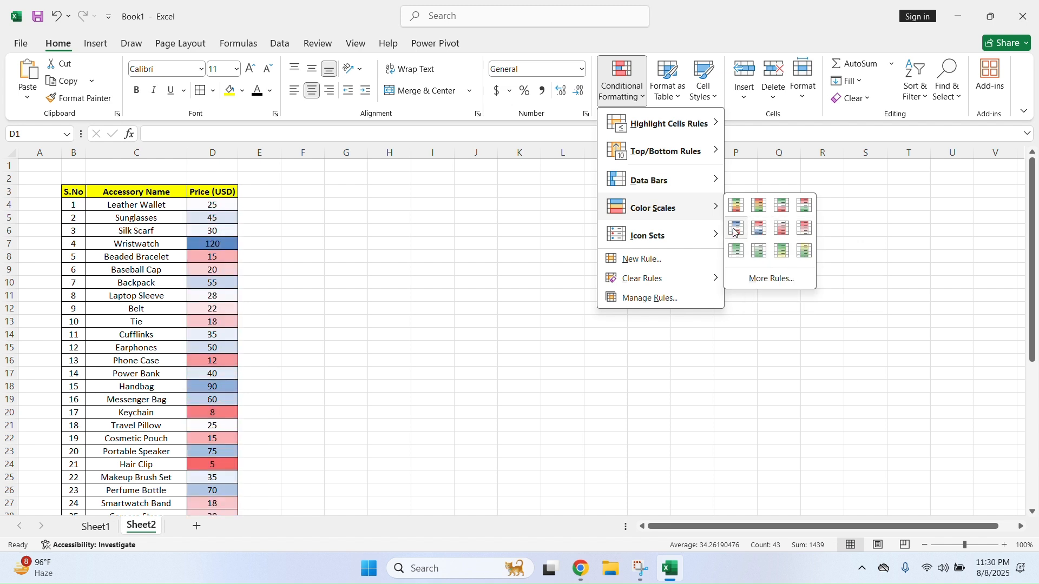
{"action": "mouse_move", "coordinate": [705, 234]}
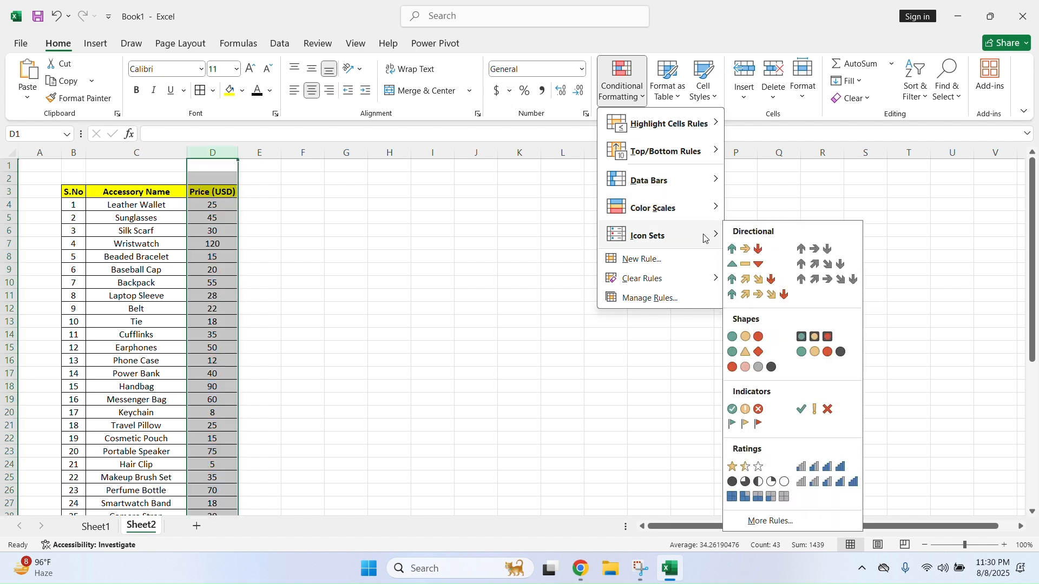
{"action": "left_click", "coordinate": [747, 250]}
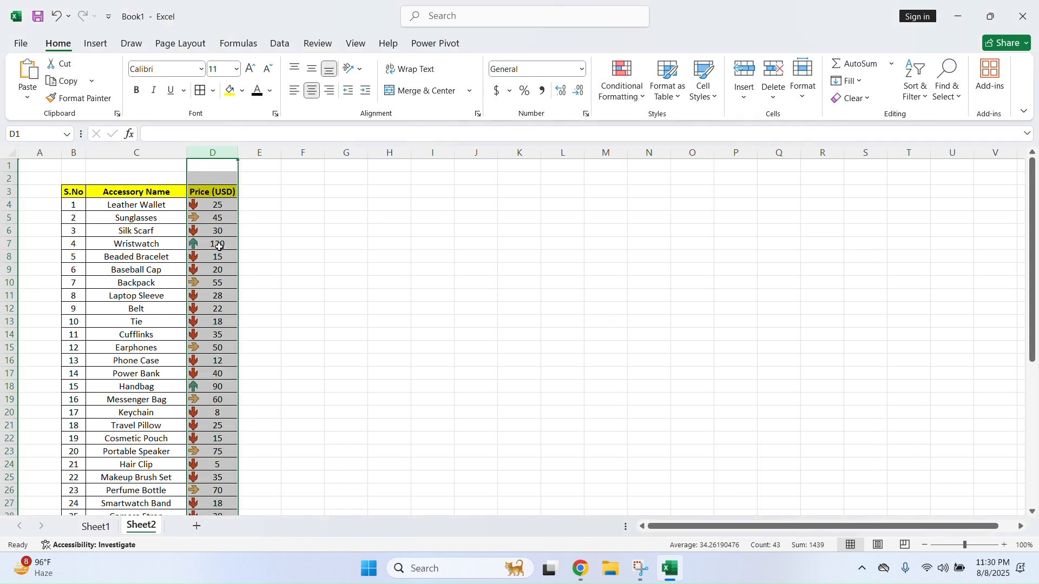
Inspect the arrows beside prices 120, 45, 25, 50, 60, 90 and 110
{"action": "left_click", "coordinate": [219, 246]}
{"action": "left_click", "coordinate": [196, 215]}
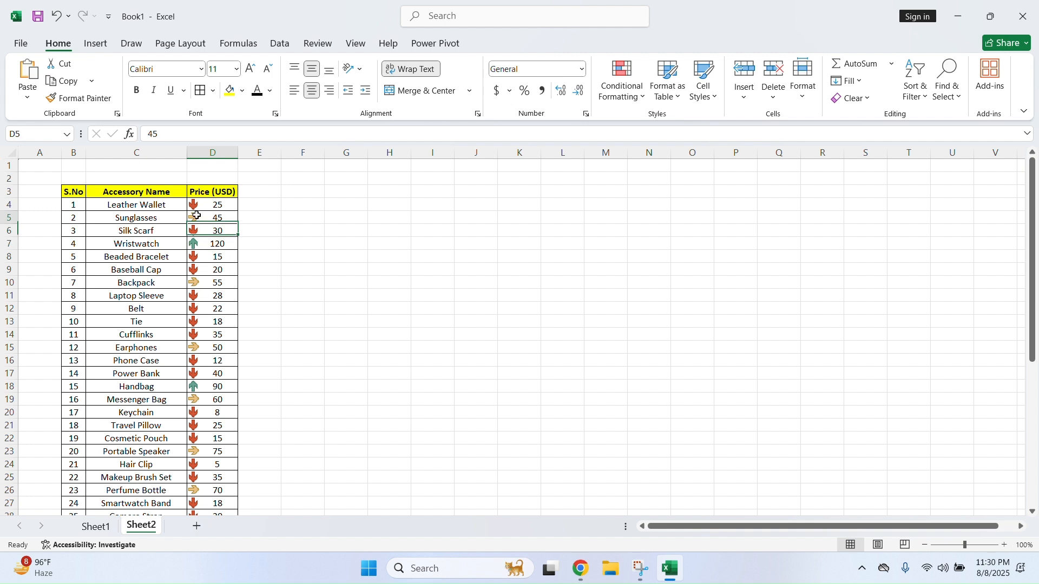
{"action": "left_click", "coordinate": [217, 206]}
{"action": "left_click", "coordinate": [217, 346]}
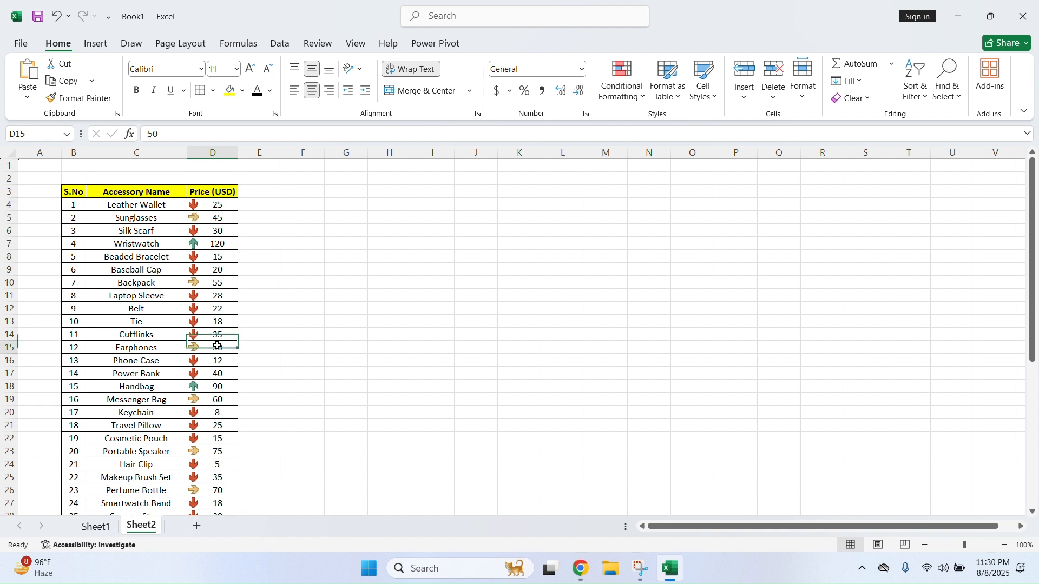
{"action": "left_click", "coordinate": [216, 401]}
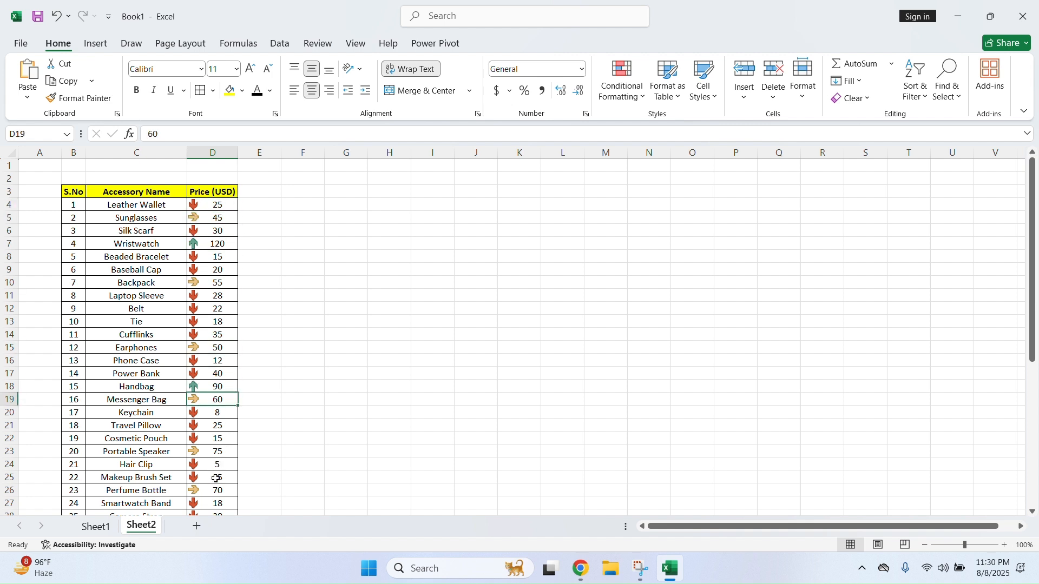
{"action": "left_click", "coordinate": [219, 246]}
{"action": "scroll", "coordinate": [219, 243], "scroll_direction": "down", "scroll_amount": 2}
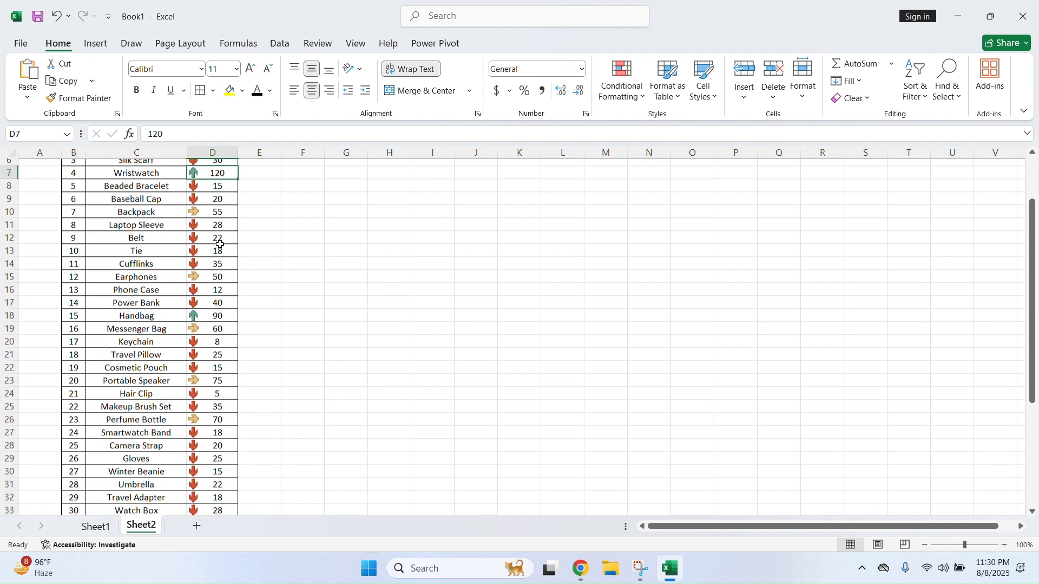
{"action": "left_click", "coordinate": [218, 307]}
{"action": "scroll", "coordinate": [210, 341], "scroll_direction": "down", "scroll_amount": 4}
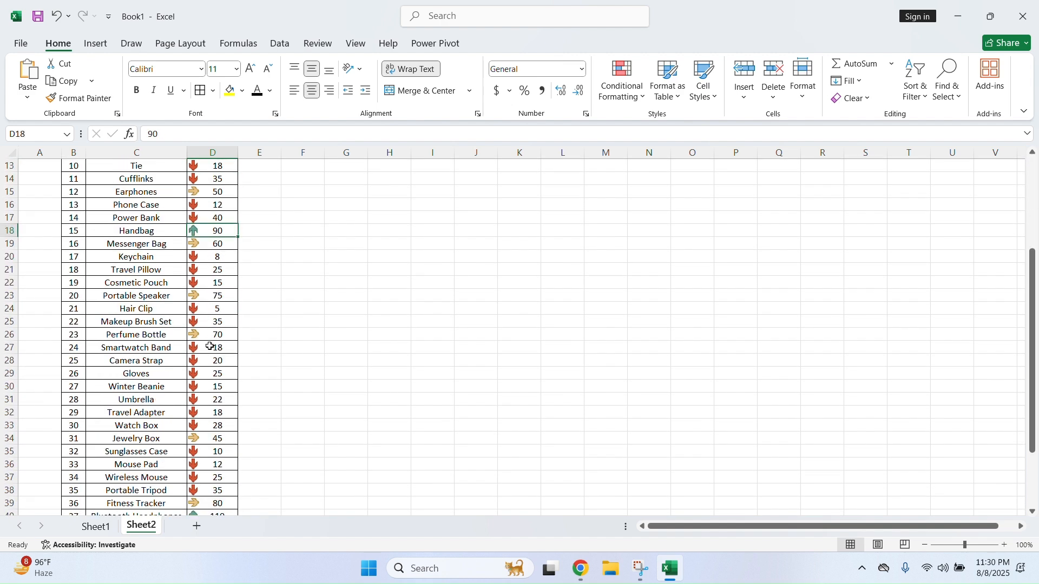
{"action": "left_click", "coordinate": [214, 440]}
{"action": "scroll", "coordinate": [214, 427], "scroll_direction": "down", "scroll_amount": 3}
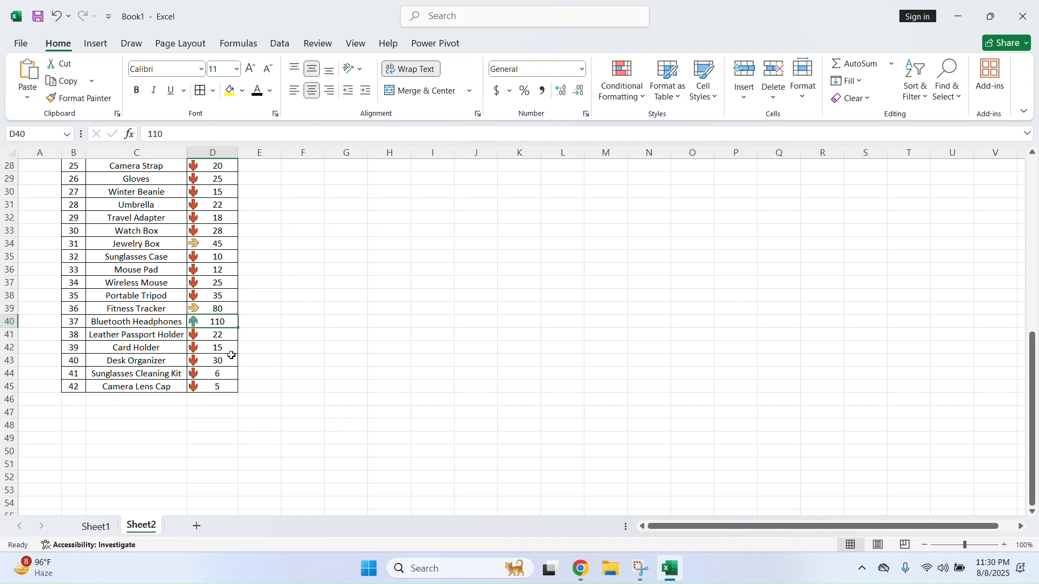
{"action": "scroll", "coordinate": [222, 271], "scroll_direction": "up", "scroll_amount": 9}
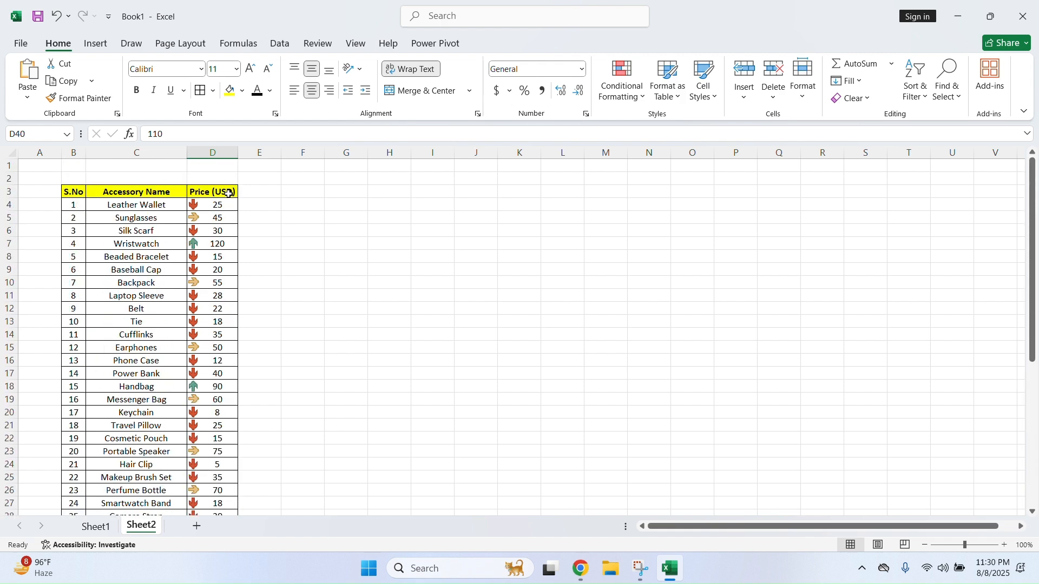
Select column D and clear its arrow icon set rules
{"action": "left_click", "coordinate": [221, 153]}
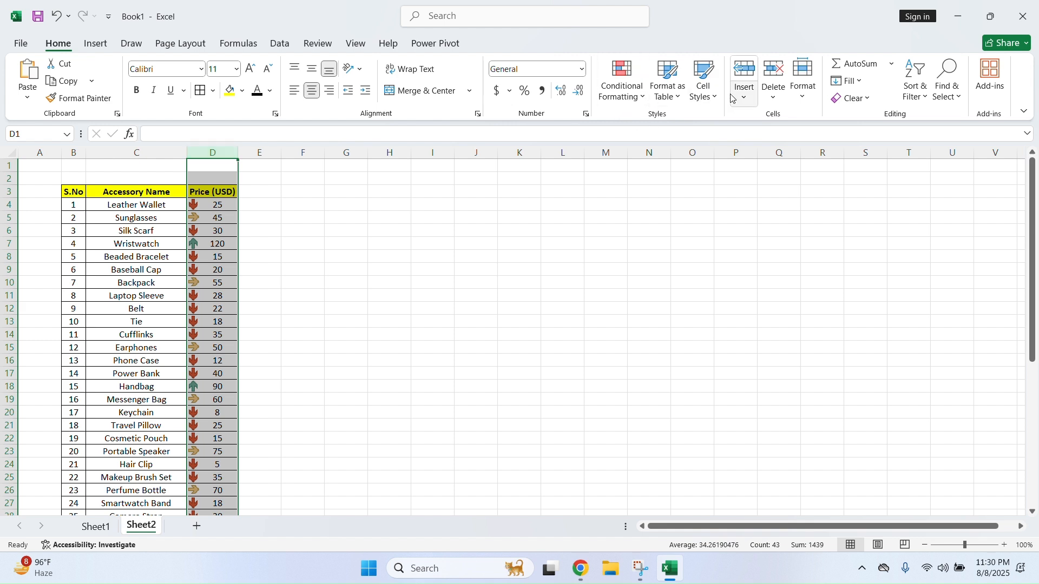
{"action": "left_click", "coordinate": [641, 103]}
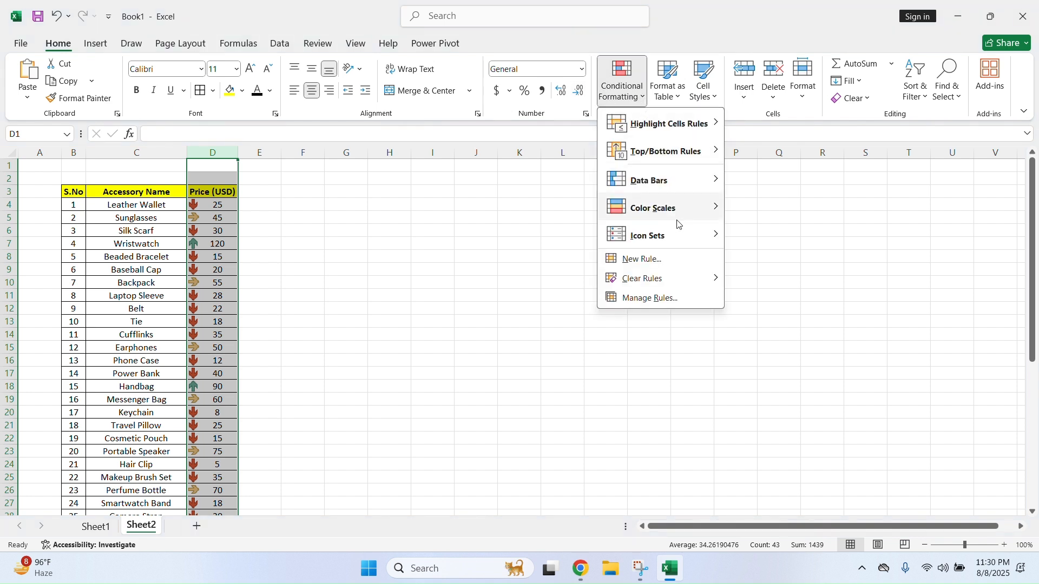
{"action": "mouse_move", "coordinate": [716, 236]}
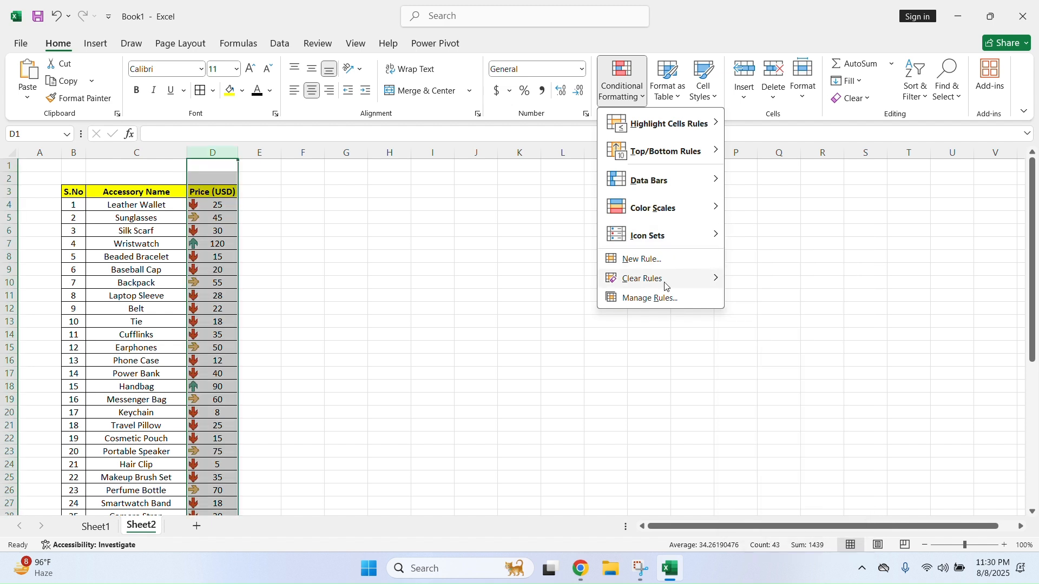
{"action": "left_click", "coordinate": [787, 295]}
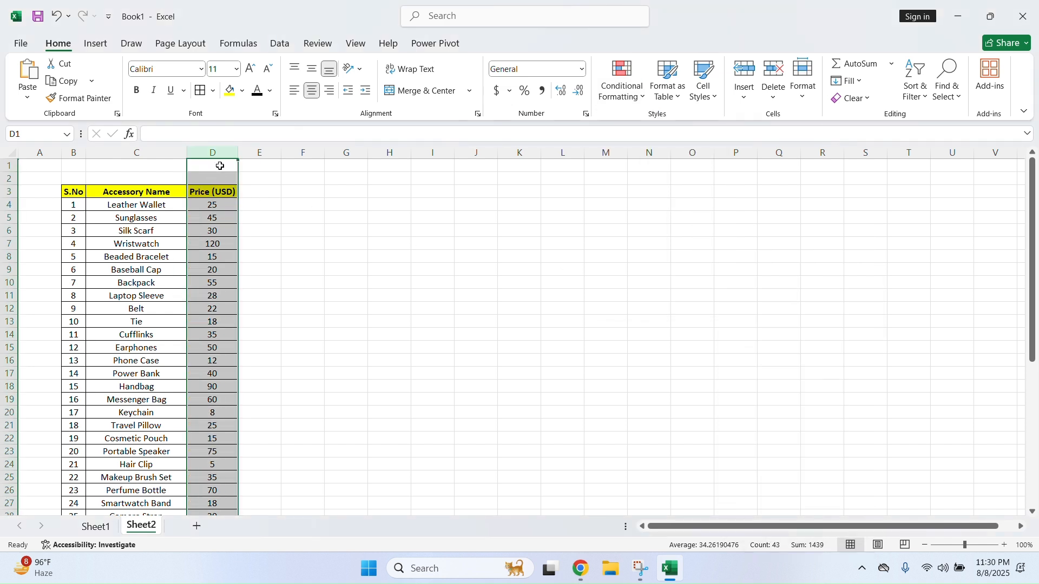
{"action": "left_click", "coordinate": [651, 100]}
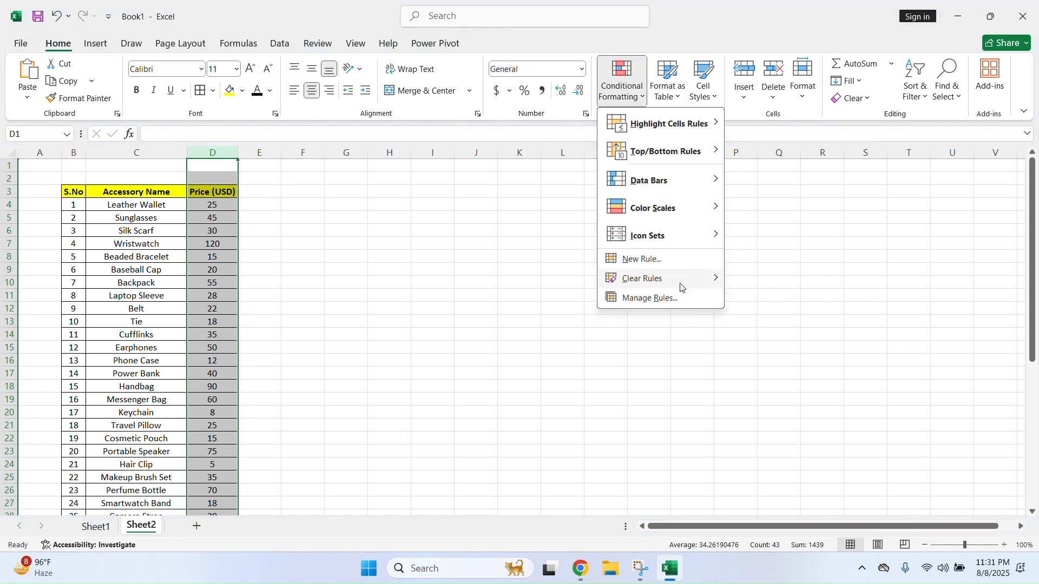
Add a 2-Color Scale rule from orange (lowest) to black (highest) on prices, then clear it
{"action": "left_click", "coordinate": [681, 260]}
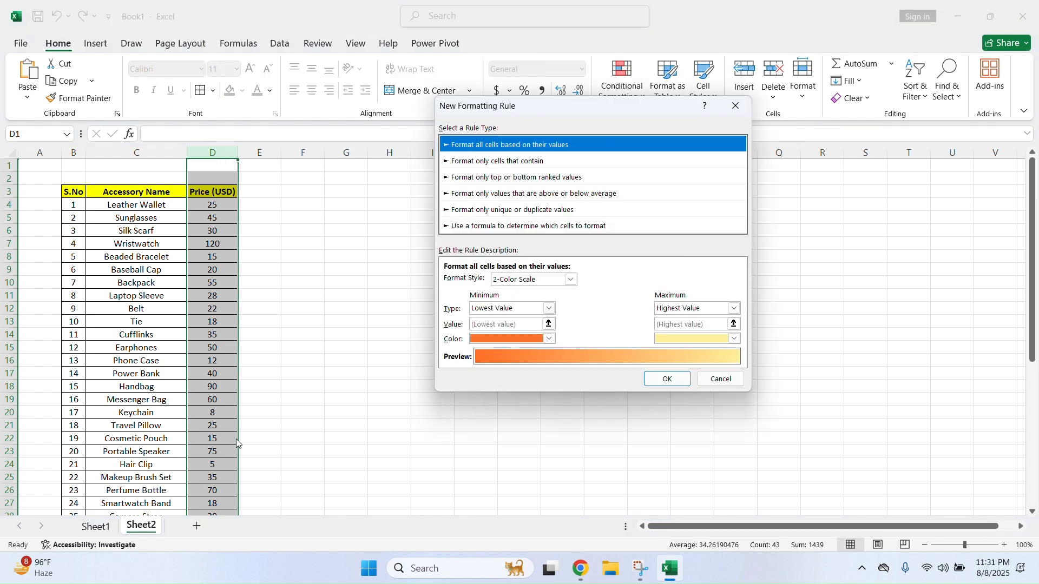
{"action": "left_click", "coordinate": [550, 339]}
{"action": "left_click", "coordinate": [550, 339]}
{"action": "left_click", "coordinate": [735, 339]}
{"action": "left_click", "coordinate": [681, 375]}
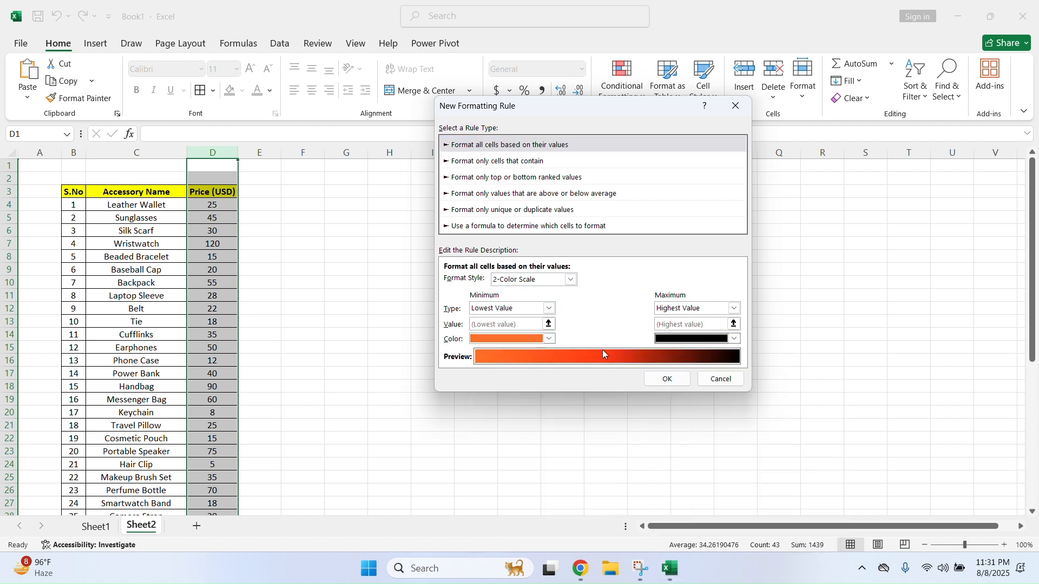
{"action": "left_click", "coordinate": [668, 378]}
{"action": "scroll", "coordinate": [309, 279], "scroll_direction": "down", "scroll_amount": 7}
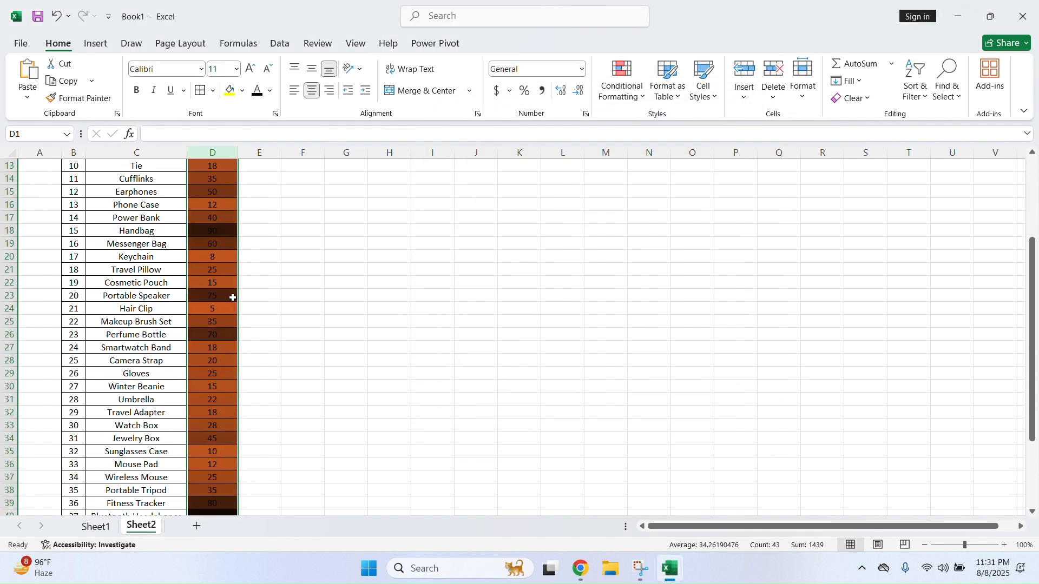
{"action": "scroll", "coordinate": [228, 344], "scroll_direction": "up", "scroll_amount": 7}
{"action": "left_click", "coordinate": [622, 81]}
{"action": "mouse_move", "coordinate": [654, 281]}
{"action": "left_click", "coordinate": [779, 279]}
Recreate the orange-to-black 2-Color Scale rule on the Price column
{"action": "left_click", "coordinate": [636, 100]}
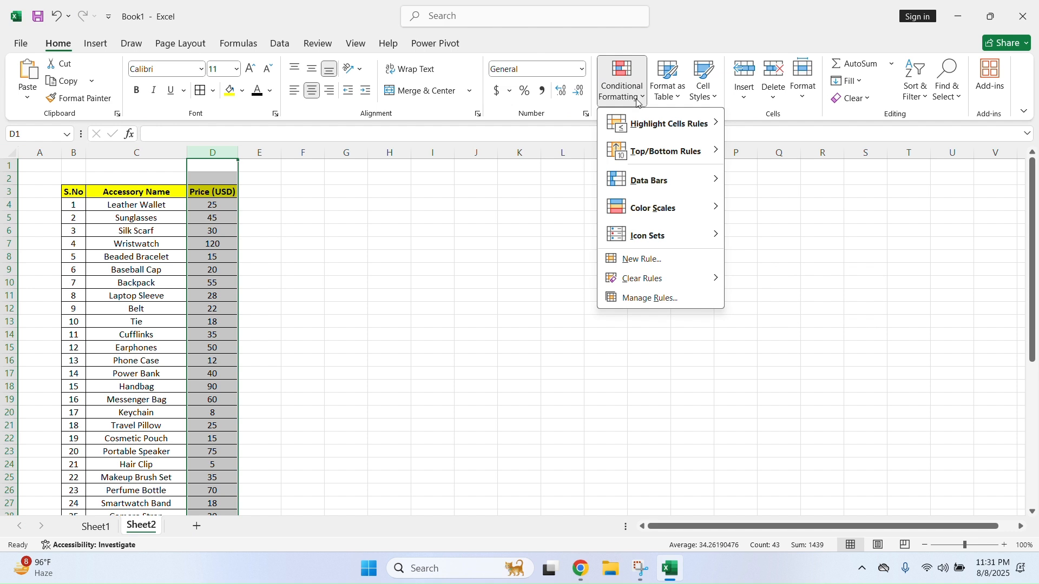
{"action": "left_click", "coordinate": [644, 259]}
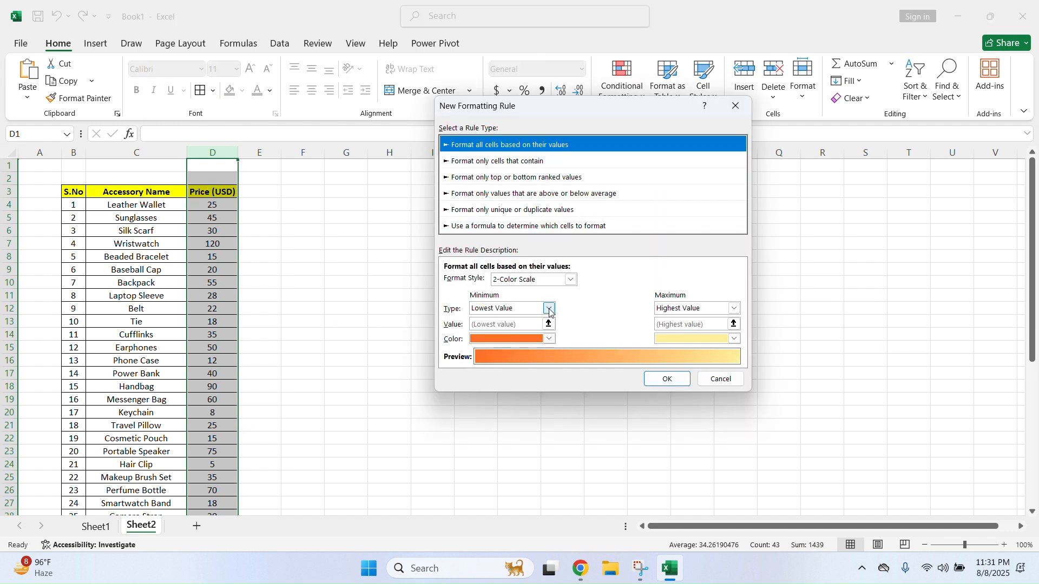
{"action": "left_click", "coordinate": [549, 339]}
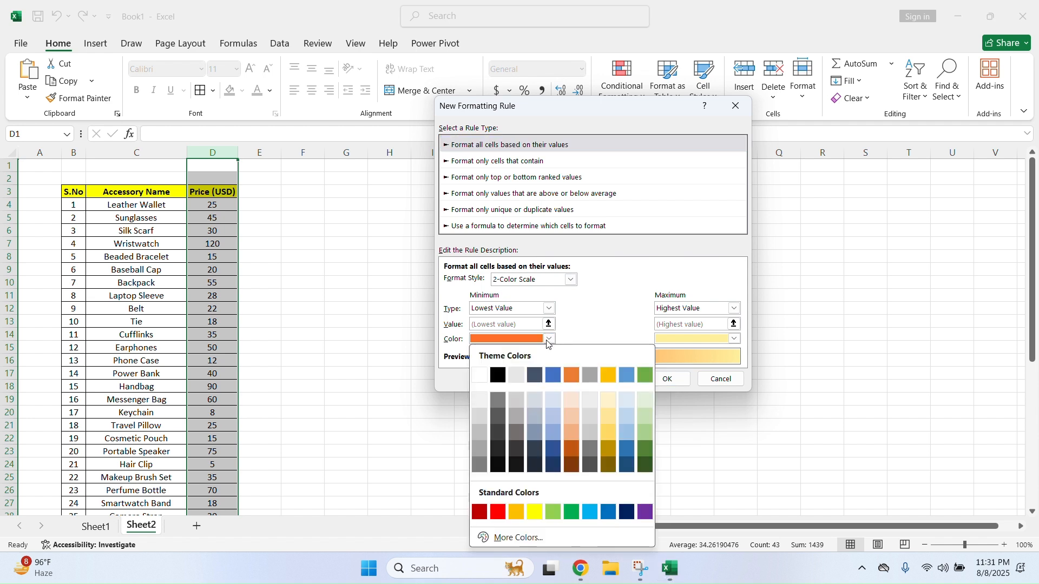
{"action": "left_click", "coordinate": [549, 339]}
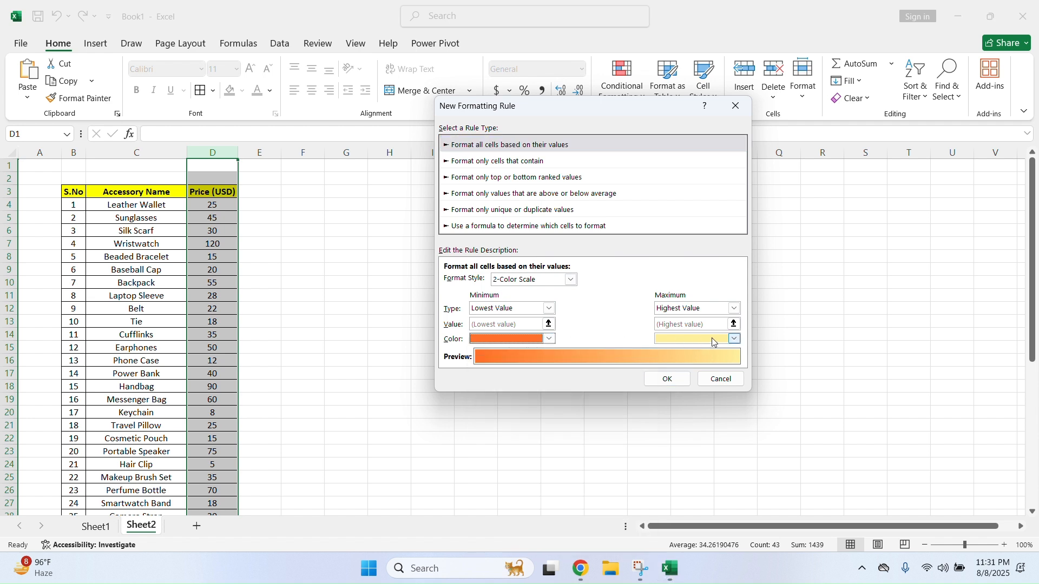
{"action": "left_click", "coordinate": [736, 339]}
{"action": "left_click", "coordinate": [684, 375]}
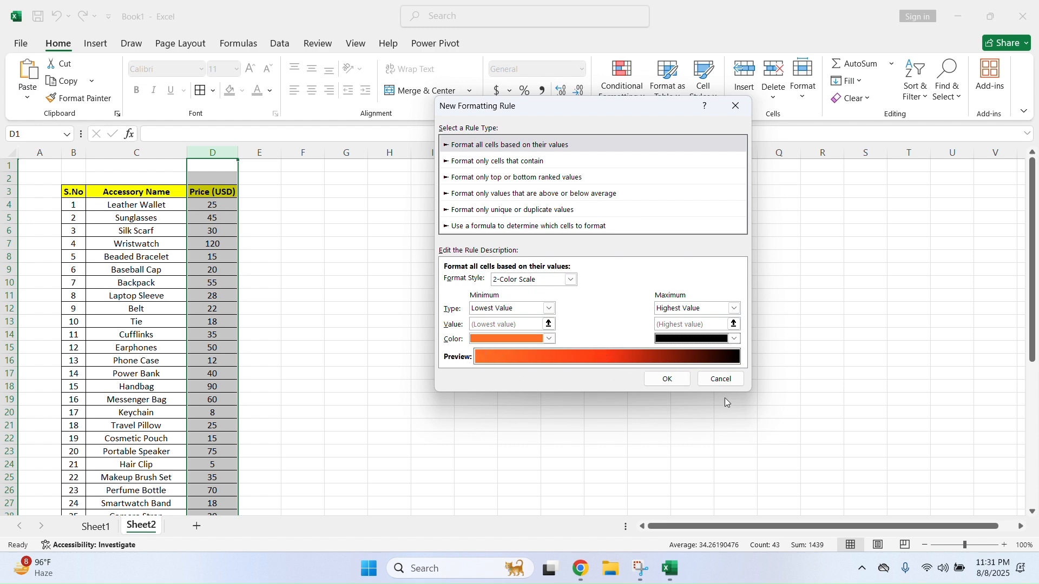
{"action": "left_click", "coordinate": [686, 381]}
{"action": "scroll", "coordinate": [238, 324], "scroll_direction": "down", "scroll_amount": 7}
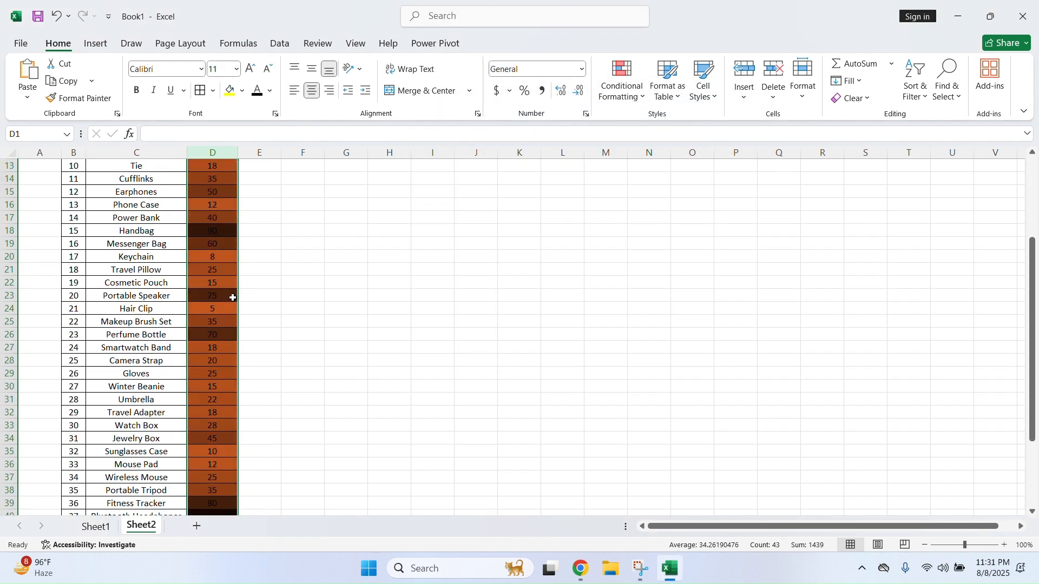
{"action": "scroll", "coordinate": [233, 378], "scroll_direction": "up", "scroll_amount": 7}
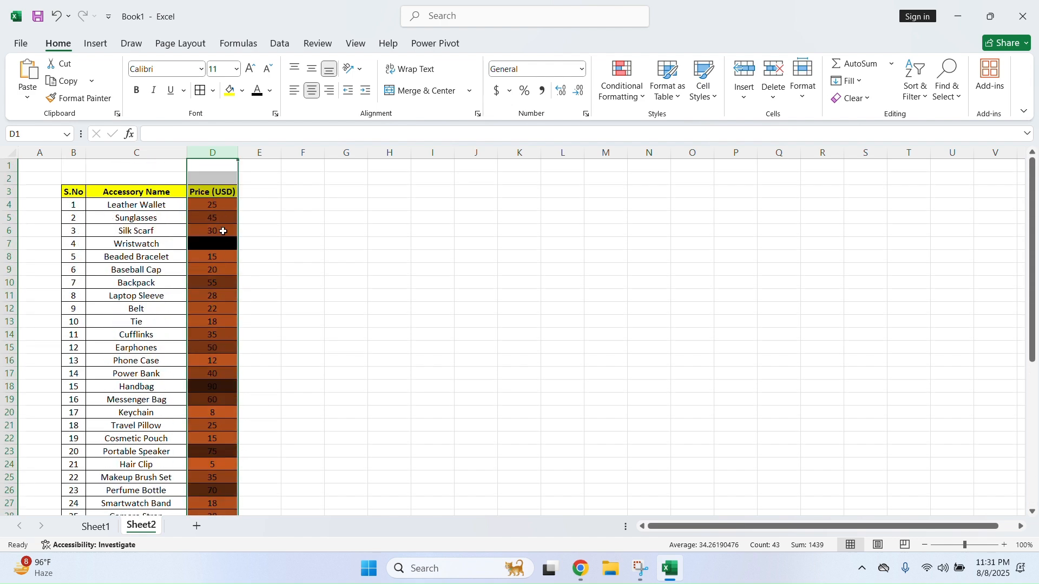
{"action": "left_click", "coordinate": [621, 90]}
{"action": "mouse_move", "coordinate": [639, 276]}
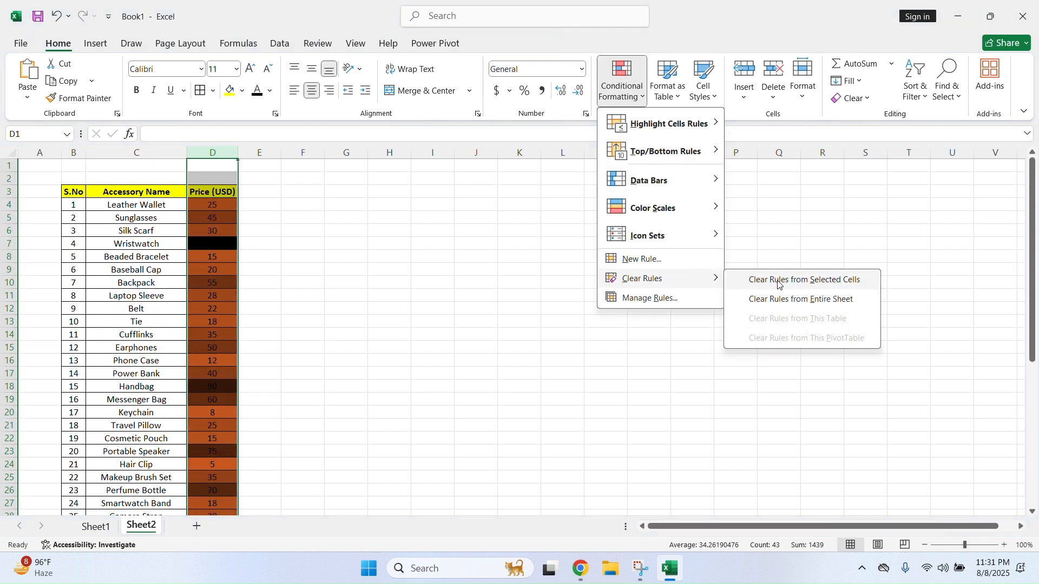
{"action": "left_click", "coordinate": [776, 276]}
{"action": "left_click", "coordinate": [635, 89]}
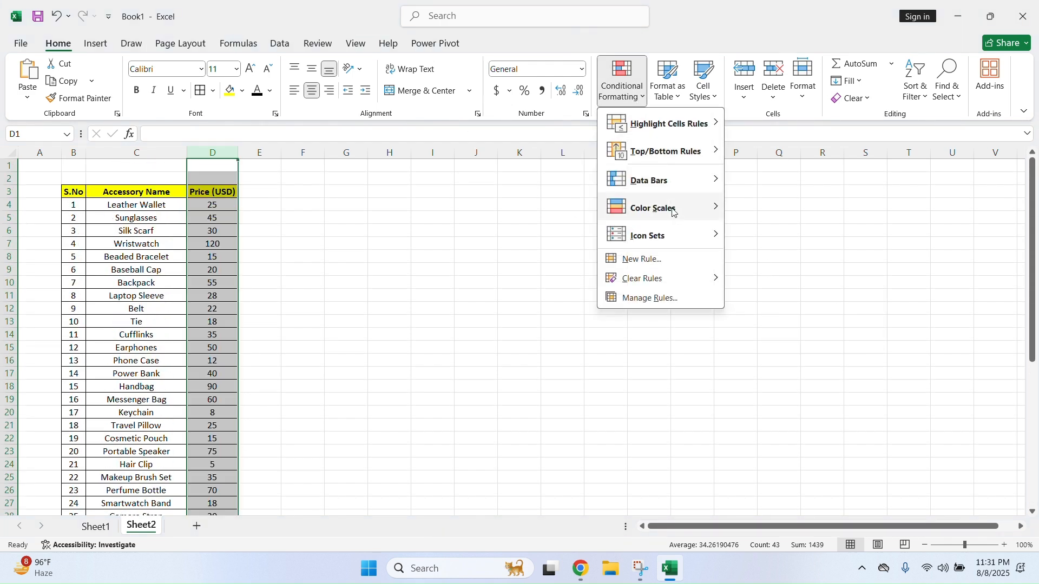
{"action": "mouse_move", "coordinate": [675, 285]}
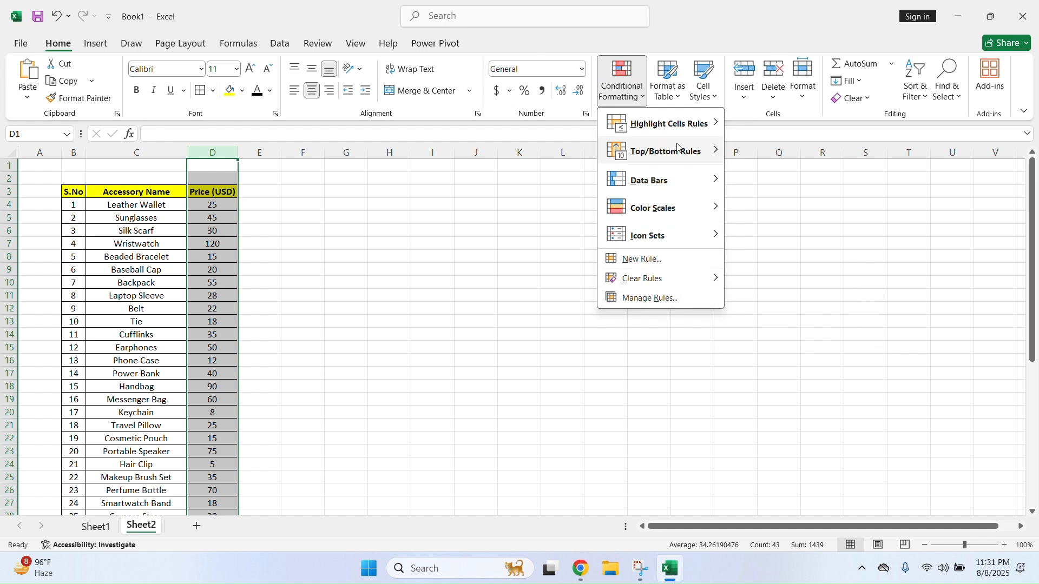
{"action": "left_click", "coordinate": [460, 274]}
{"action": "left_click", "coordinate": [398, 270]}
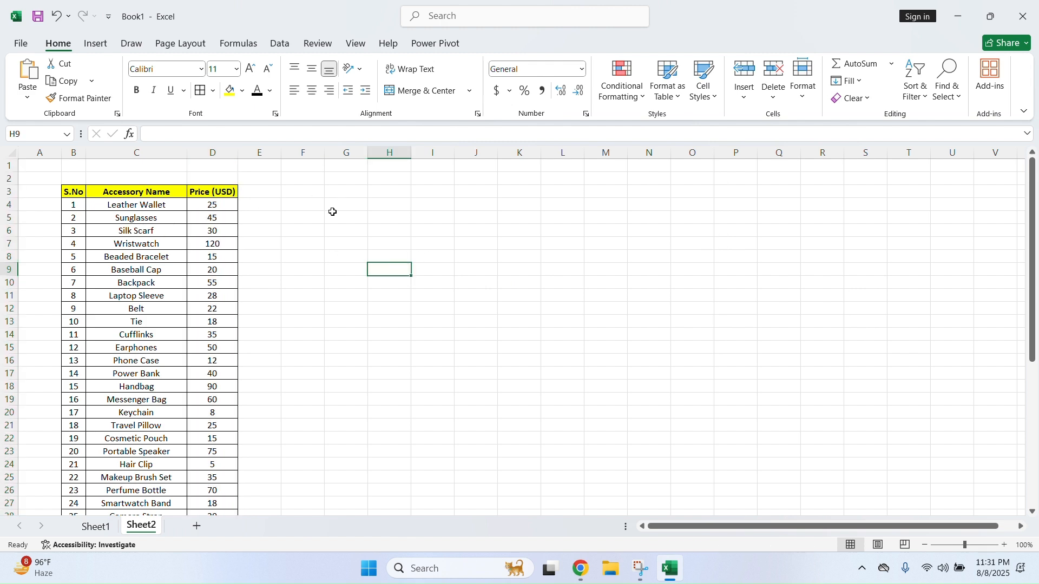
{"action": "left_click", "coordinate": [674, 96]}
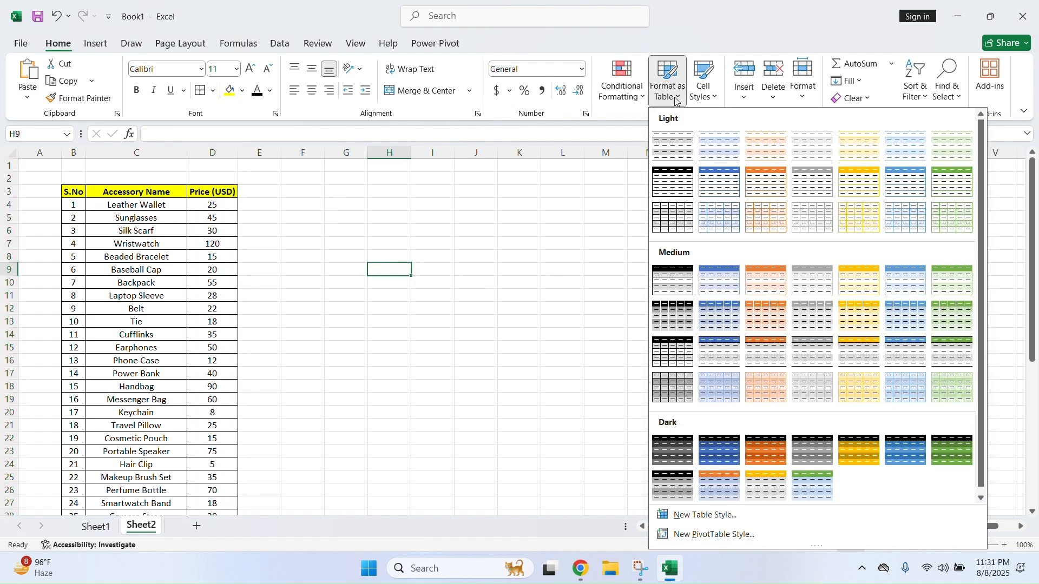
{"action": "left_click", "coordinate": [594, 204]}
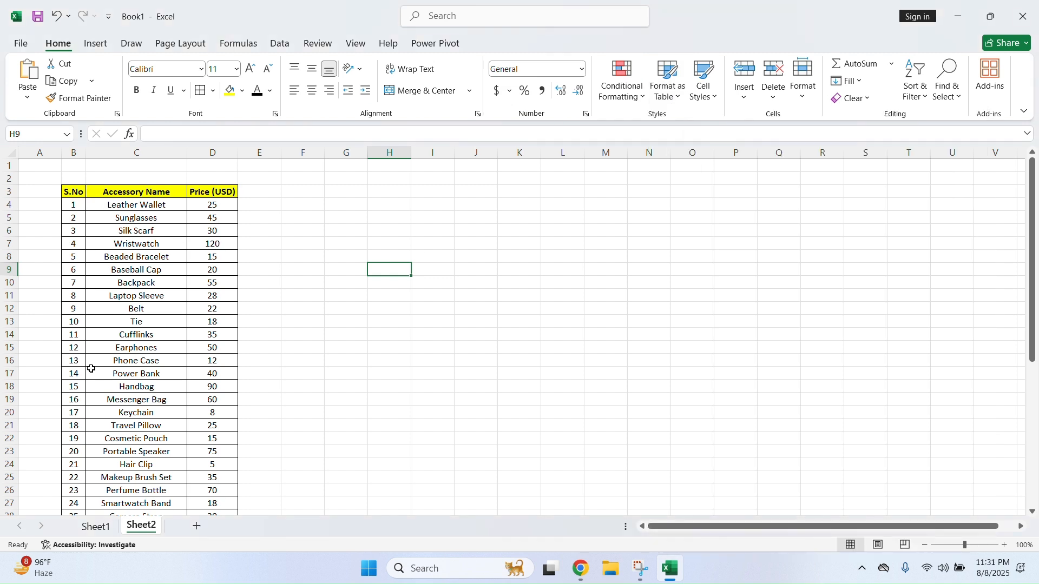
On Sheet1, format the Engineers Record range B2:J7 as a table with a chosen style
{"action": "left_click", "coordinate": [97, 526]}
{"action": "left_click_drag", "start_coordinate": [74, 210], "coordinate": [592, 282]}
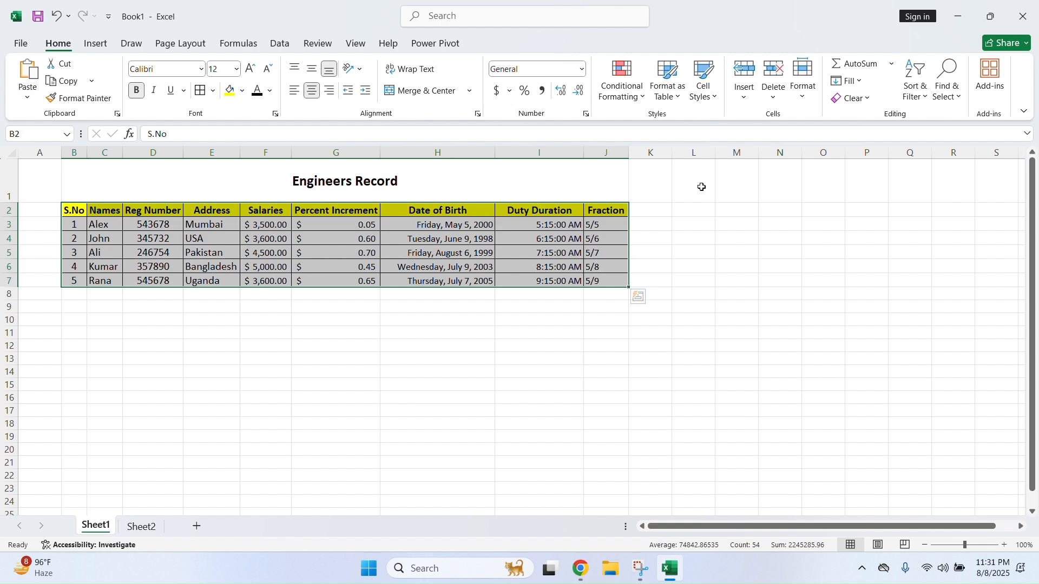
{"action": "left_click", "coordinate": [677, 97]}
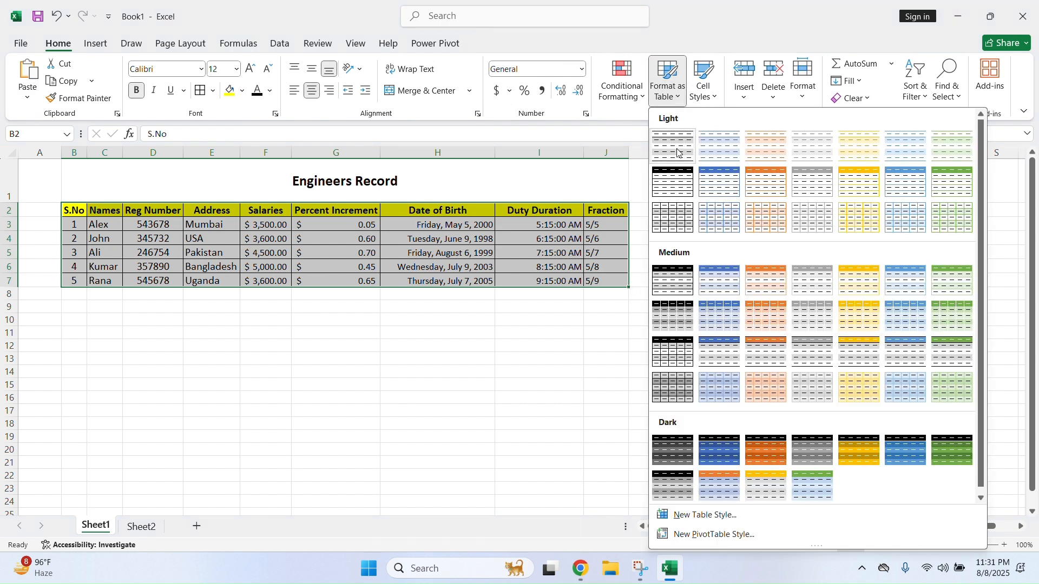
{"action": "left_click", "coordinate": [767, 182]}
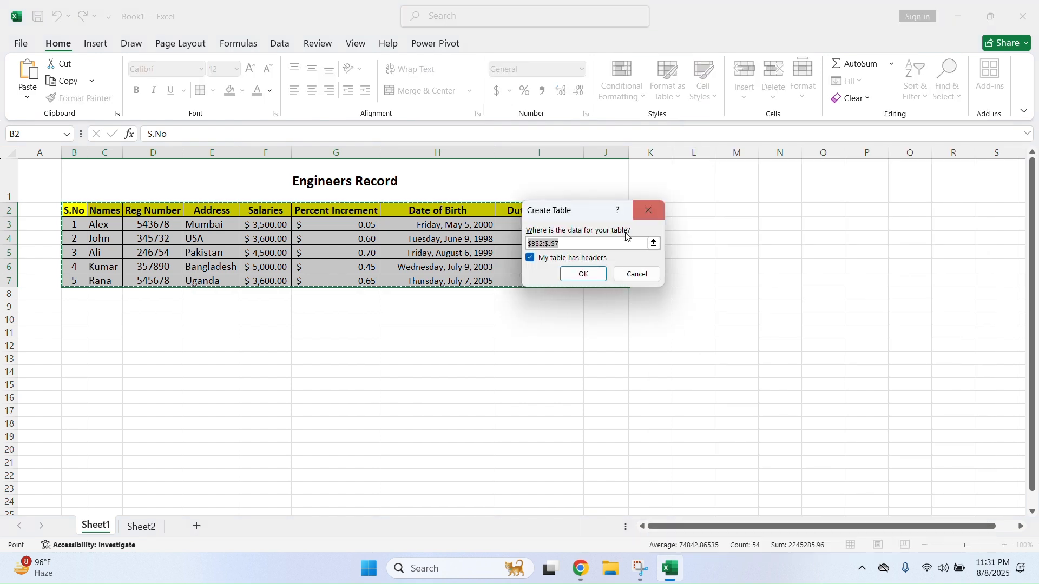
{"action": "left_click", "coordinate": [587, 275]}
{"action": "left_click", "coordinate": [457, 268]}
Check the filter lists on the Address, Salaries and Percent Increment headers
{"action": "left_click", "coordinate": [262, 210]}
{"action": "left_click", "coordinate": [262, 211]}
{"action": "left_click", "coordinate": [313, 211]}
{"action": "left_click", "coordinate": [313, 210]}
{"action": "left_click", "coordinate": [411, 210]}
{"action": "left_click", "coordinate": [411, 210]}
{"action": "left_click", "coordinate": [666, 258]}
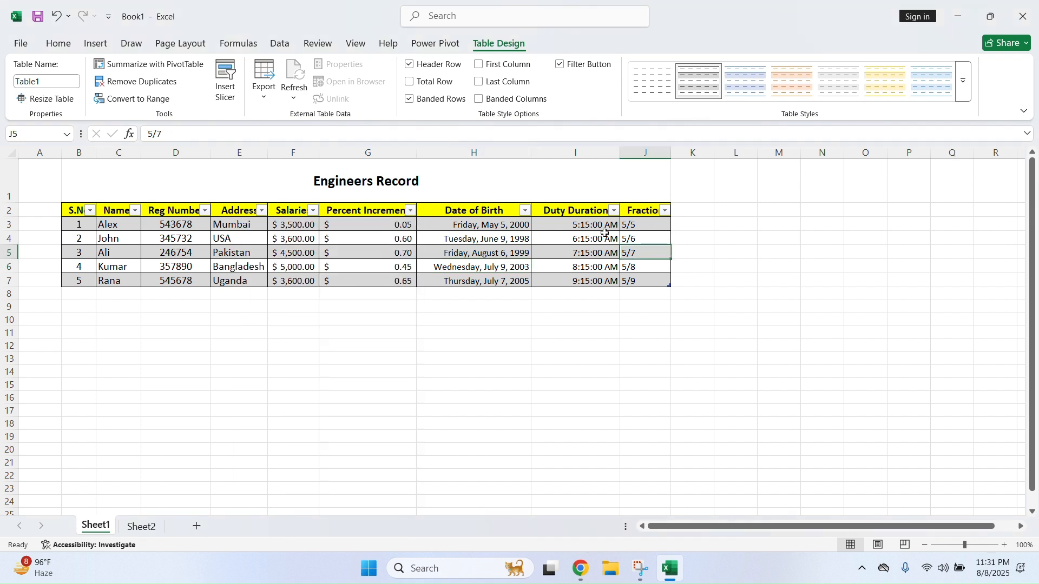
Reselect B2:J7 and browse the full Table Styles gallery
{"action": "left_click_drag", "start_coordinate": [77, 208], "coordinate": [631, 279]}
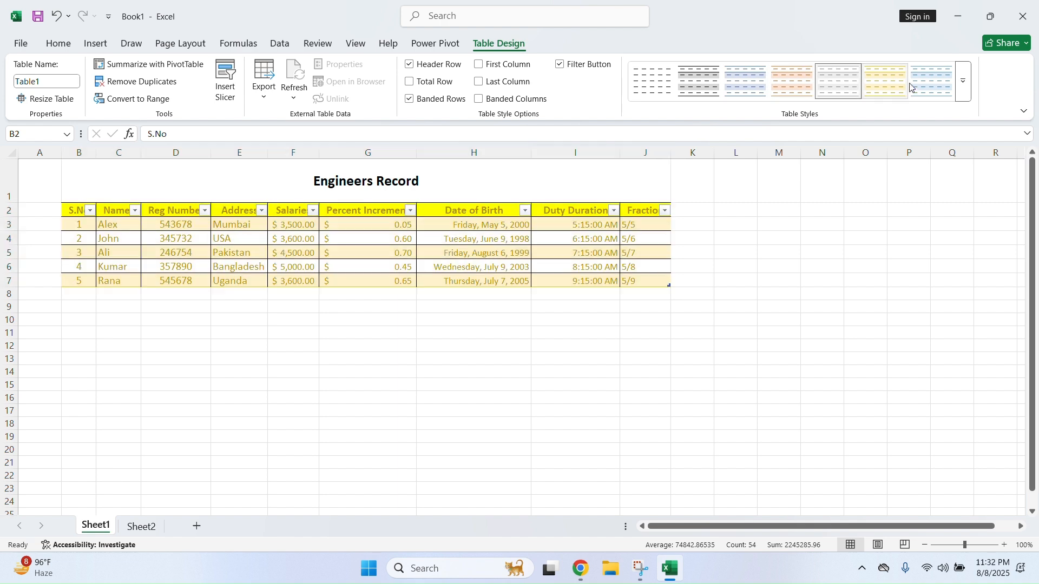
{"action": "left_click", "coordinate": [964, 82]}
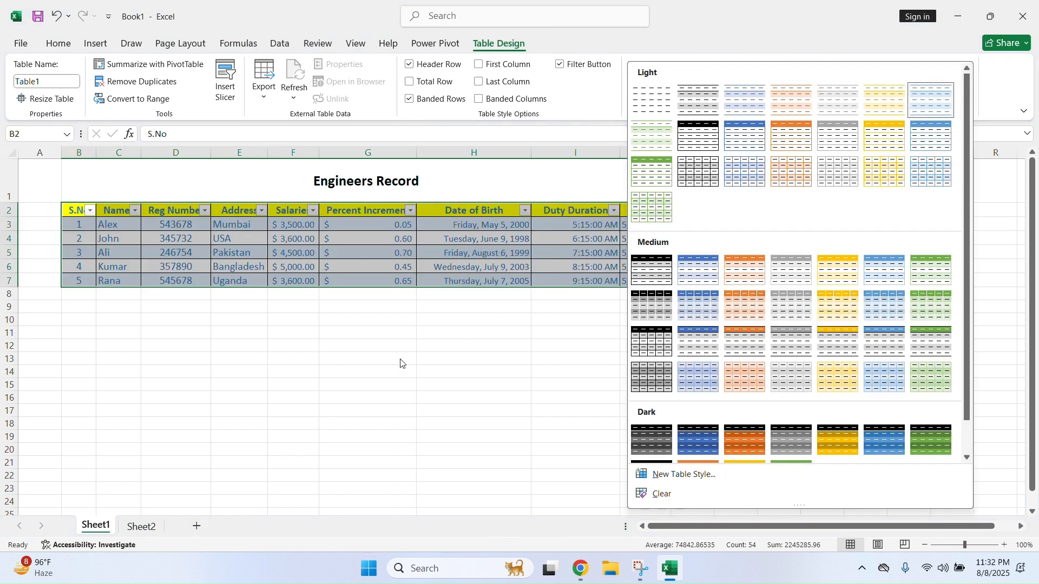
{"action": "left_click", "coordinate": [67, 46]}
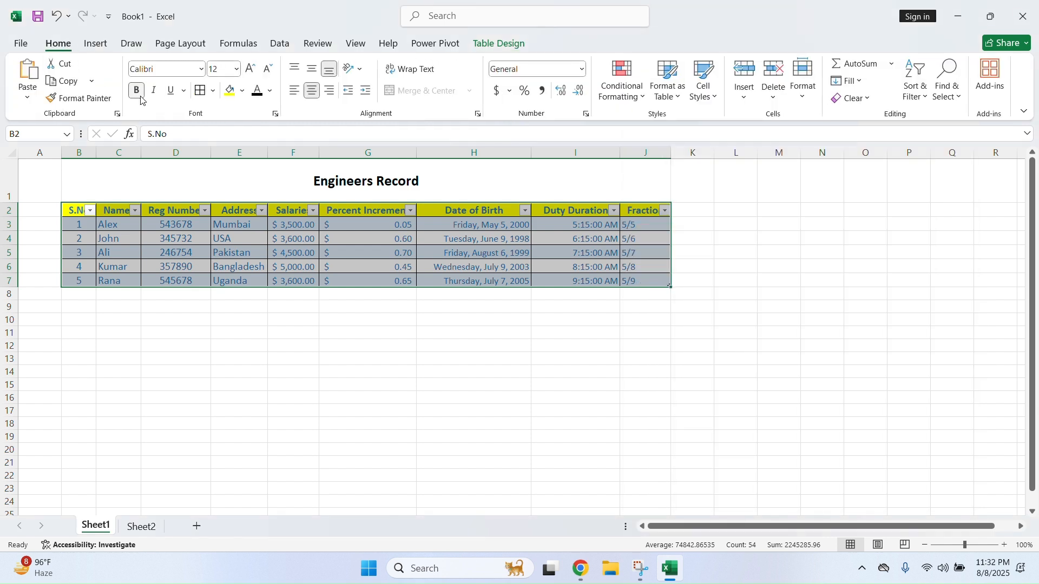
Save a new Table Style 1 after reviewing its Whole Table, First Column Stripe and First Row Stripe elements
{"action": "left_click", "coordinate": [680, 92]}
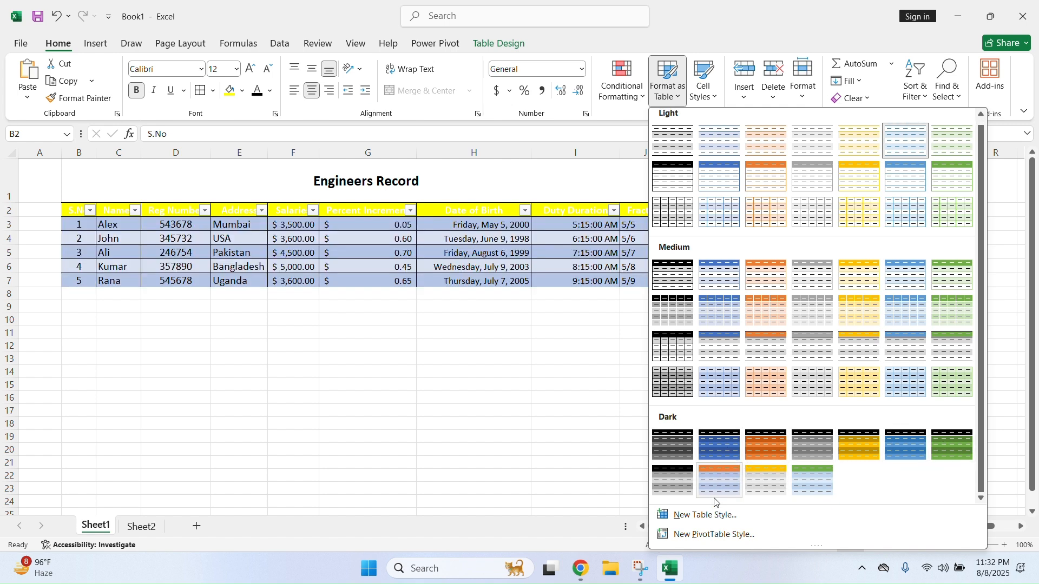
{"action": "left_click", "coordinate": [713, 516]}
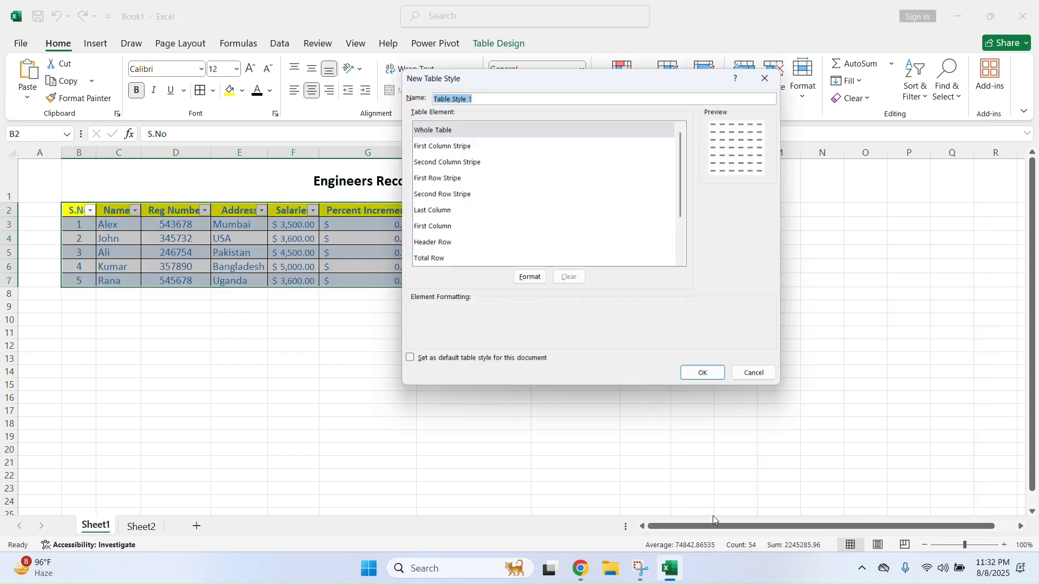
{"action": "left_click", "coordinate": [444, 182]}
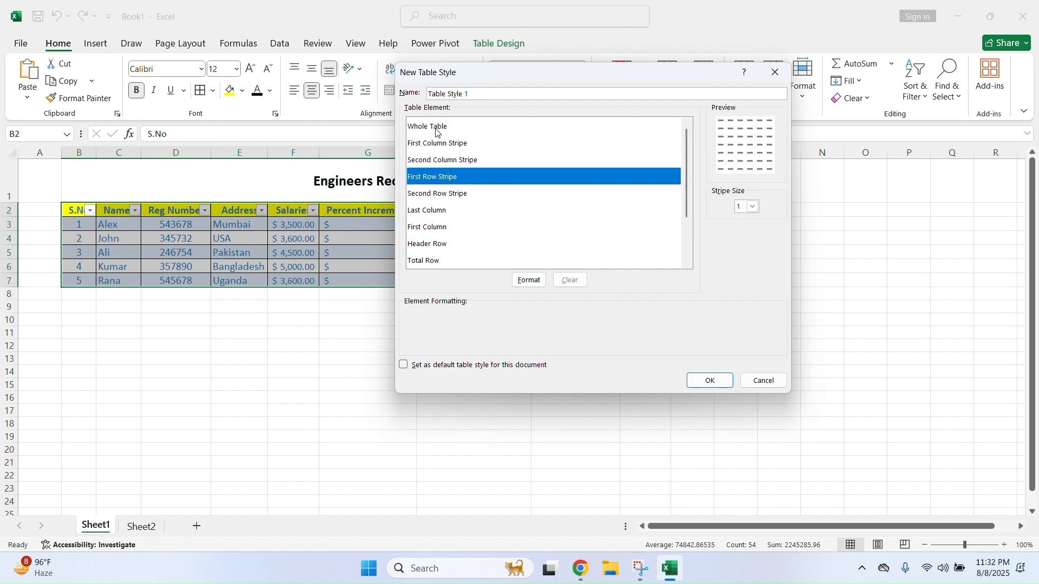
{"action": "left_click", "coordinate": [437, 132]}
{"action": "left_click", "coordinate": [439, 148]}
{"action": "left_click", "coordinate": [439, 176]}
{"action": "left_click", "coordinate": [710, 381]}
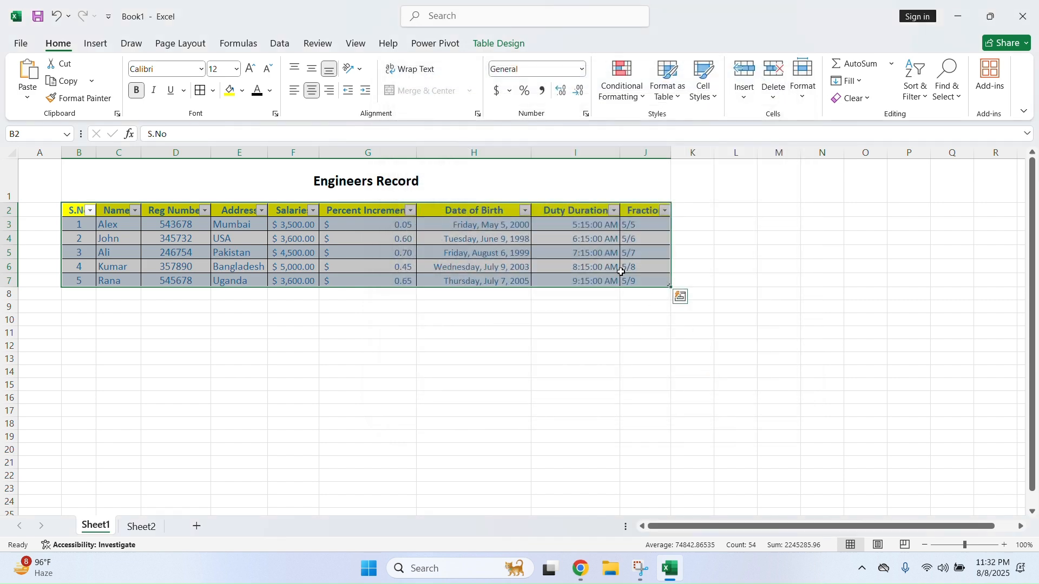
{"action": "left_click", "coordinate": [575, 249]}
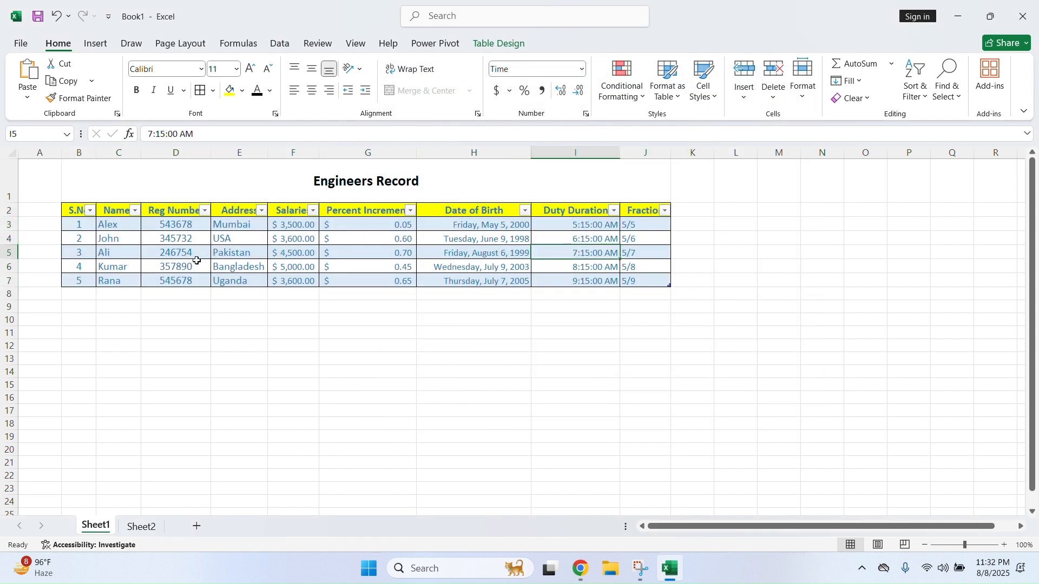
Extend the table with extra columns K to M, filling K7 into L7
{"action": "left_click_drag", "start_coordinate": [676, 293], "coordinate": [693, 306]}
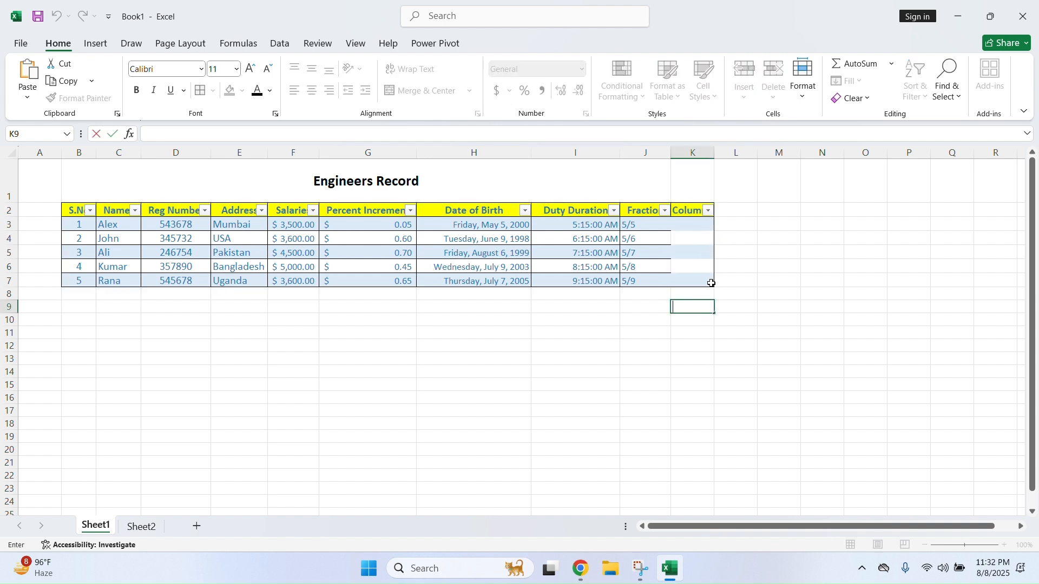
{"action": "left_click", "coordinate": [712, 285]}
{"action": "left_click_drag", "start_coordinate": [714, 287], "coordinate": [783, 293]}
{"action": "left_click", "coordinate": [709, 307]}
{"action": "left_click", "coordinate": [719, 339]}
Delete the empty columns K to M
{"action": "left_click", "coordinate": [687, 151]}
{"action": "left_click_drag", "start_coordinate": [688, 151], "coordinate": [784, 164]}
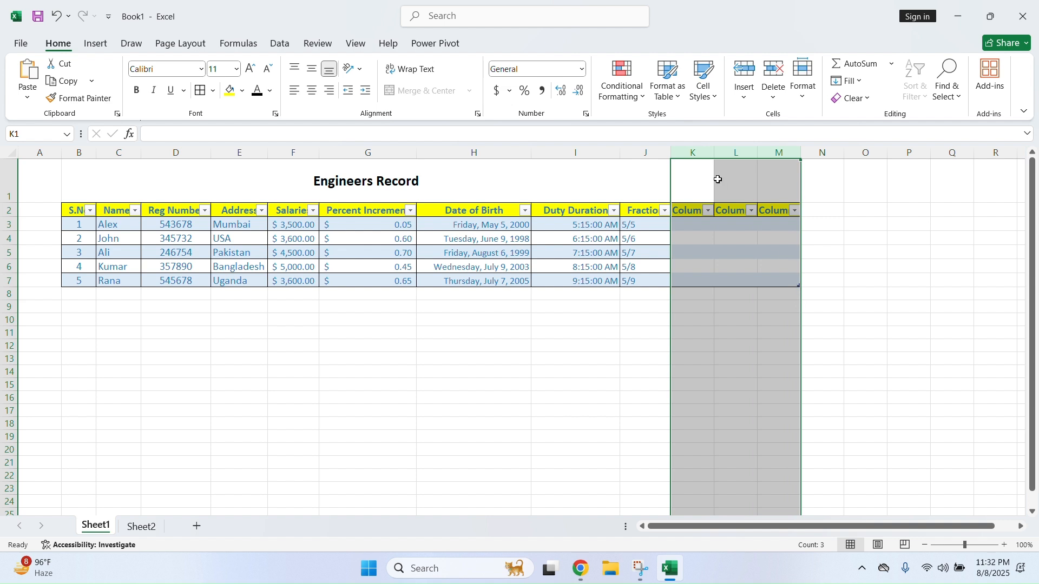
{"action": "right_click", "coordinate": [699, 147]}
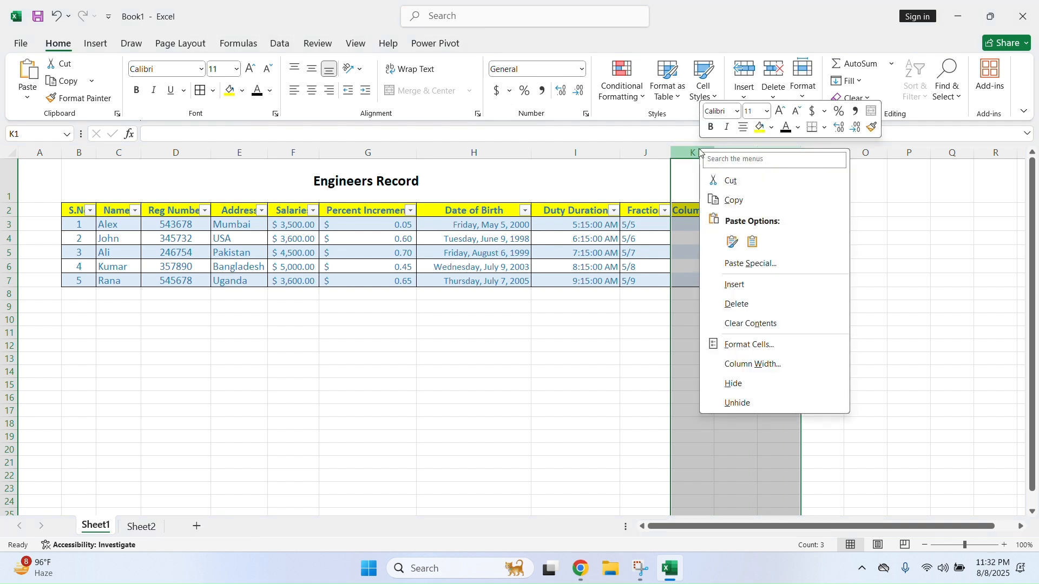
{"action": "left_click", "coordinate": [757, 304]}
{"action": "left_click", "coordinate": [632, 331]}
Reselect B2:J7 and apply the Custom table style
{"action": "left_click_drag", "start_coordinate": [76, 217], "coordinate": [627, 280]}
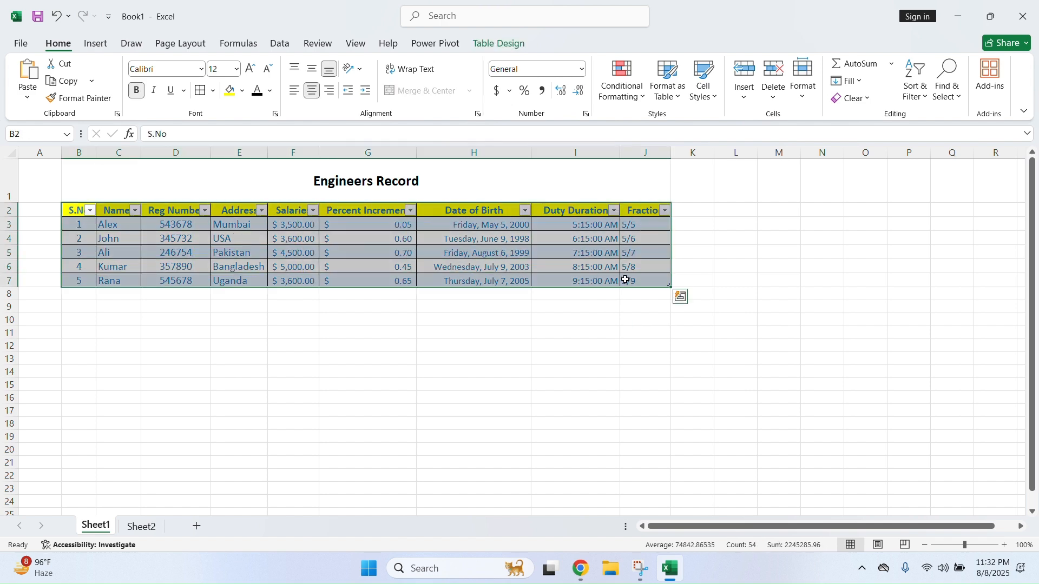
{"action": "left_click", "coordinate": [668, 81]}
{"action": "scroll", "coordinate": [770, 275], "scroll_direction": "down", "scroll_amount": 2}
{"action": "scroll", "coordinate": [793, 323], "scroll_direction": "up", "scroll_amount": 2}
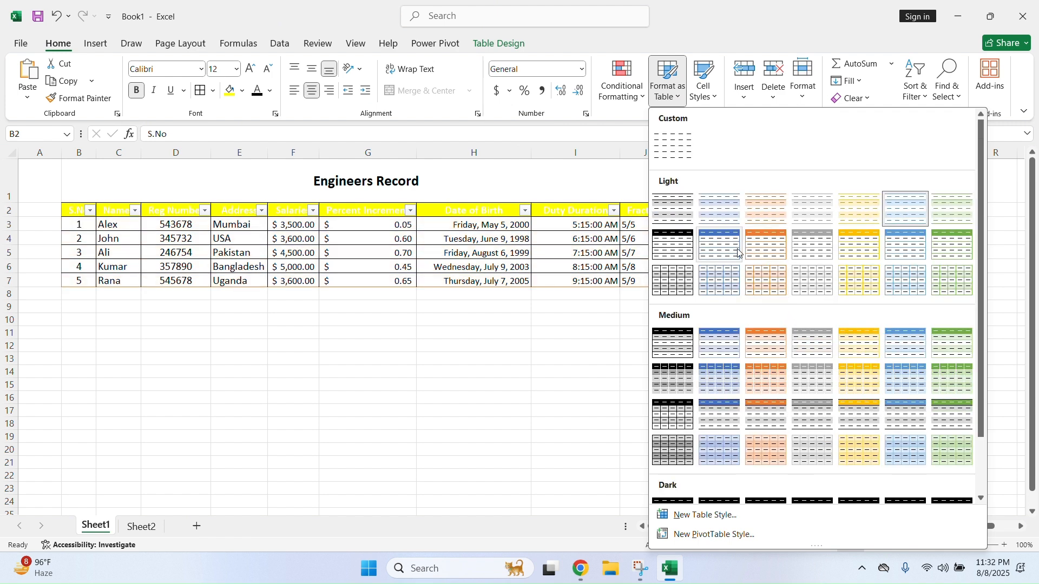
{"action": "left_click", "coordinate": [674, 144]}
{"action": "left_click", "coordinate": [509, 358]}
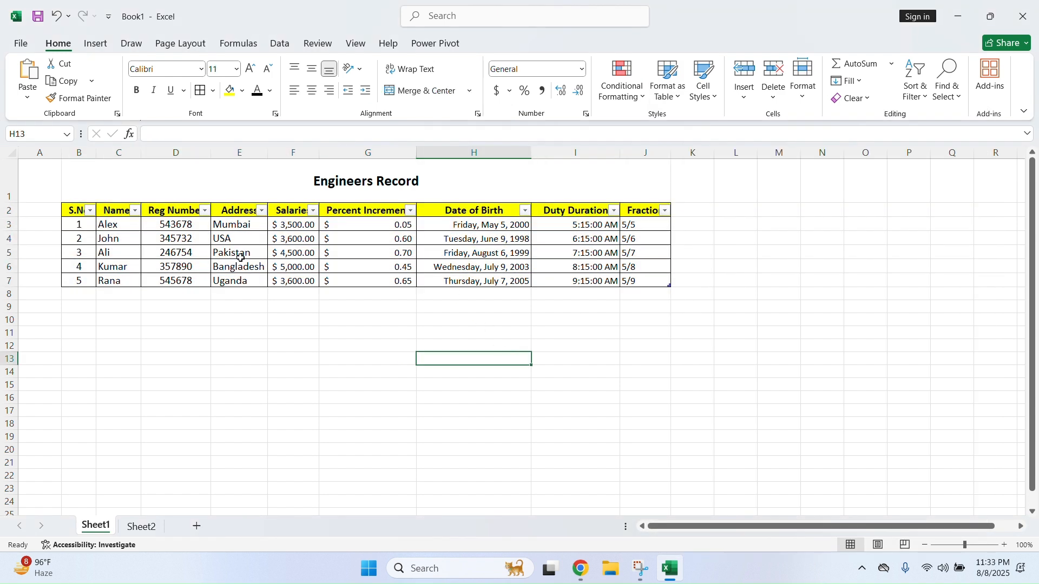
{"action": "left_click", "coordinate": [118, 267]}
{"action": "left_click", "coordinate": [586, 275]}
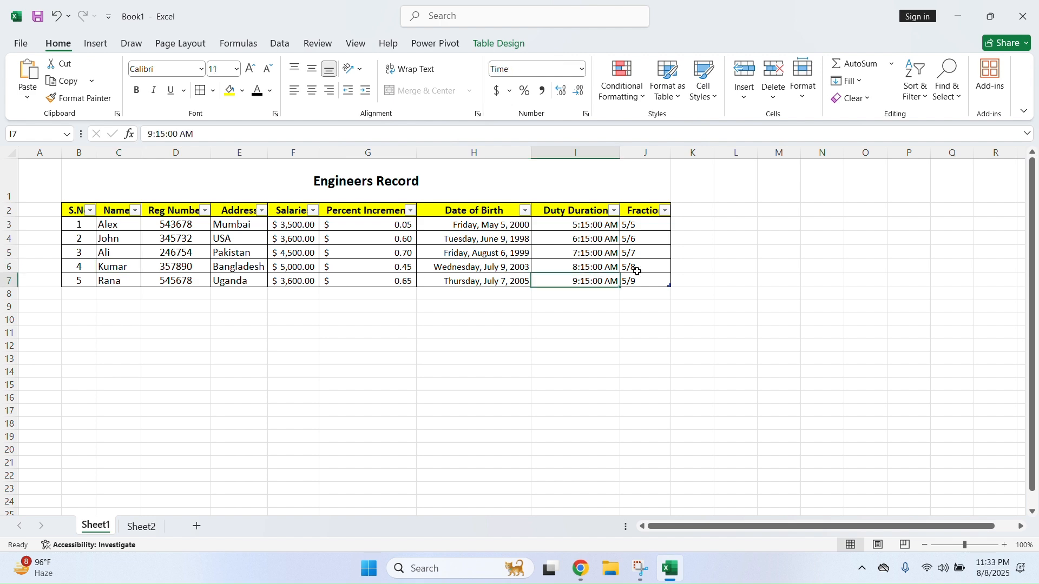
{"action": "left_click", "coordinate": [704, 86]}
{"action": "key", "text": "Escape"}
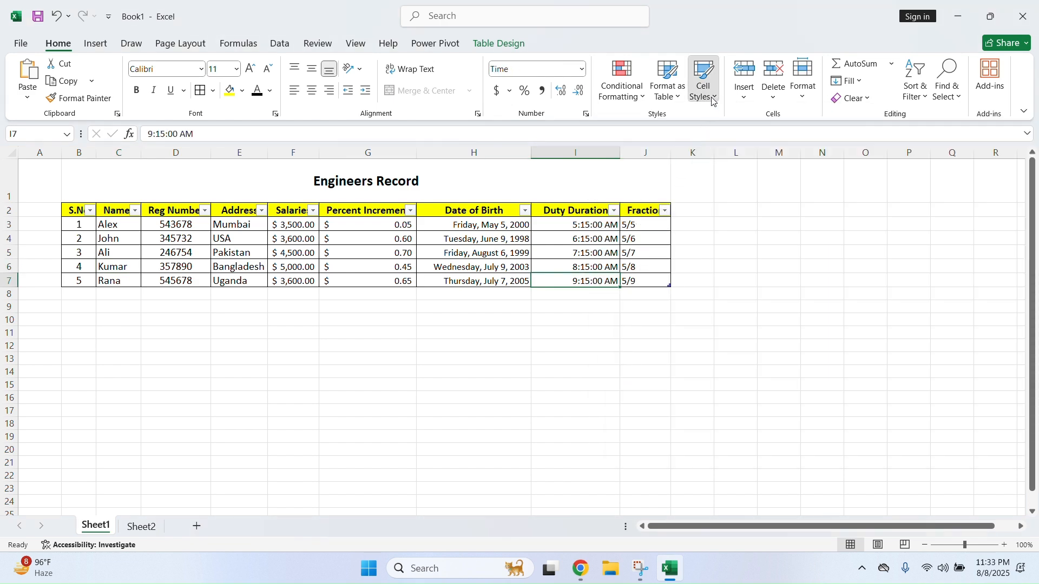
{"action": "left_click", "coordinate": [703, 81]}
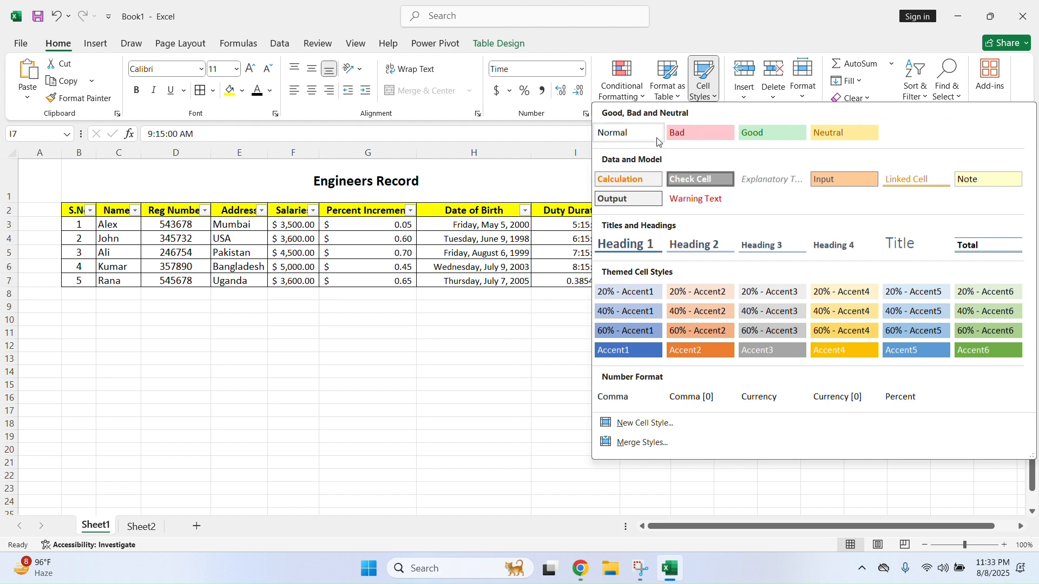
{"action": "key", "text": "Escape"}
{"action": "left_click_drag", "start_coordinate": [471, 225], "coordinate": [476, 283]}
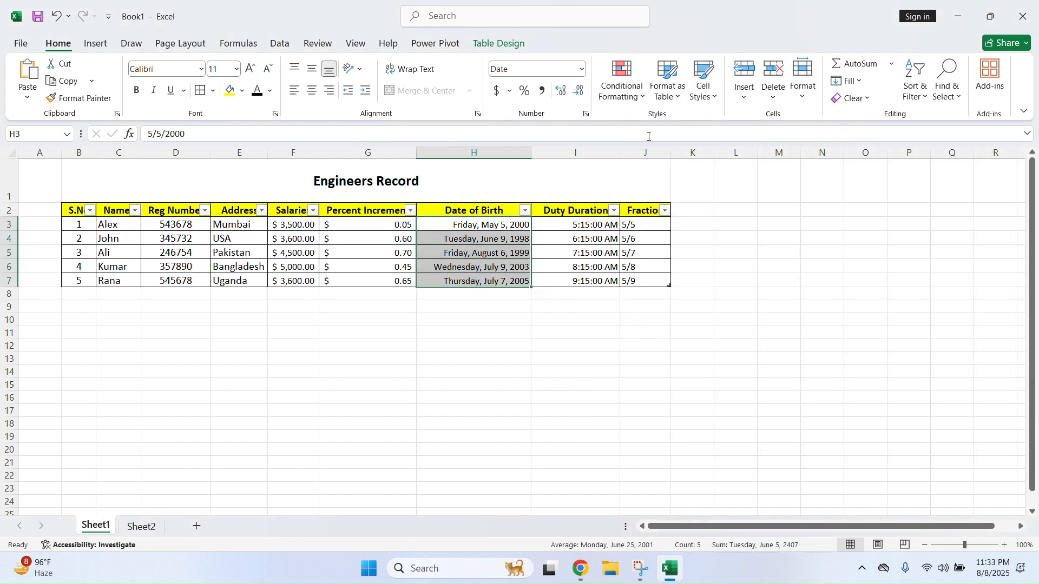
{"action": "left_click", "coordinate": [704, 81]}
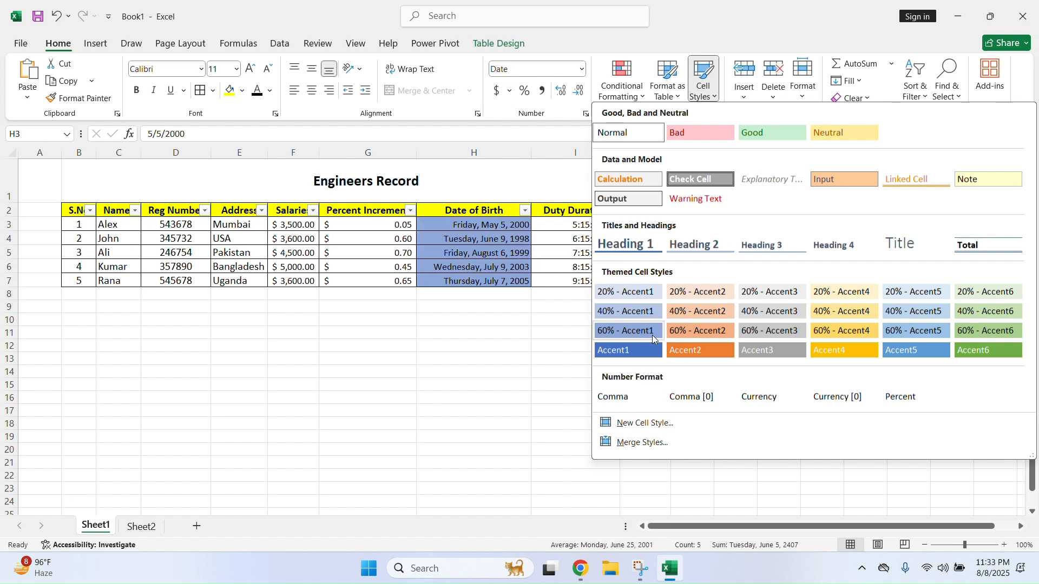
{"action": "left_click", "coordinate": [441, 346]}
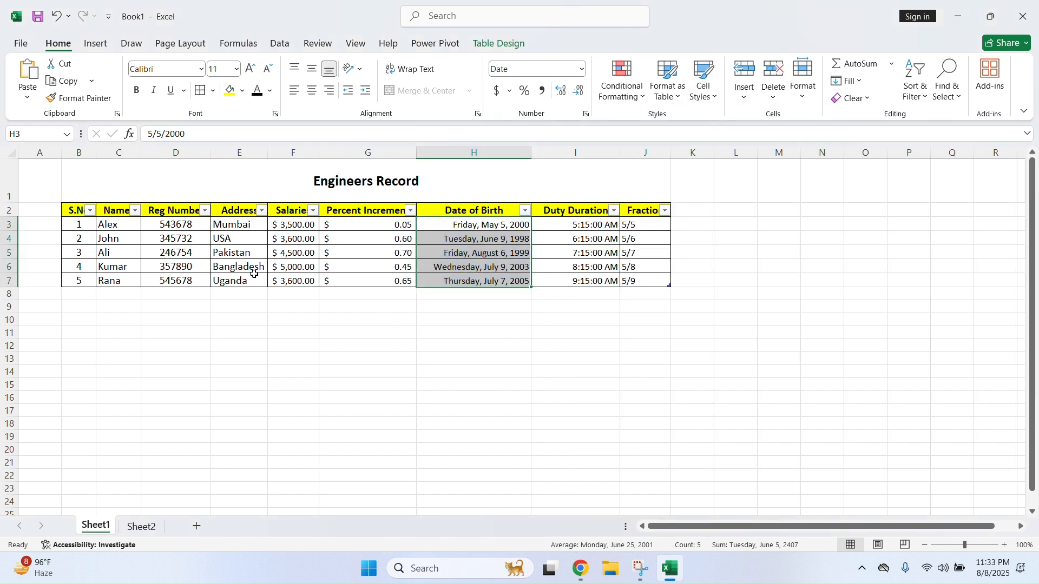
{"action": "left_click_drag", "start_coordinate": [287, 225], "coordinate": [288, 281]}
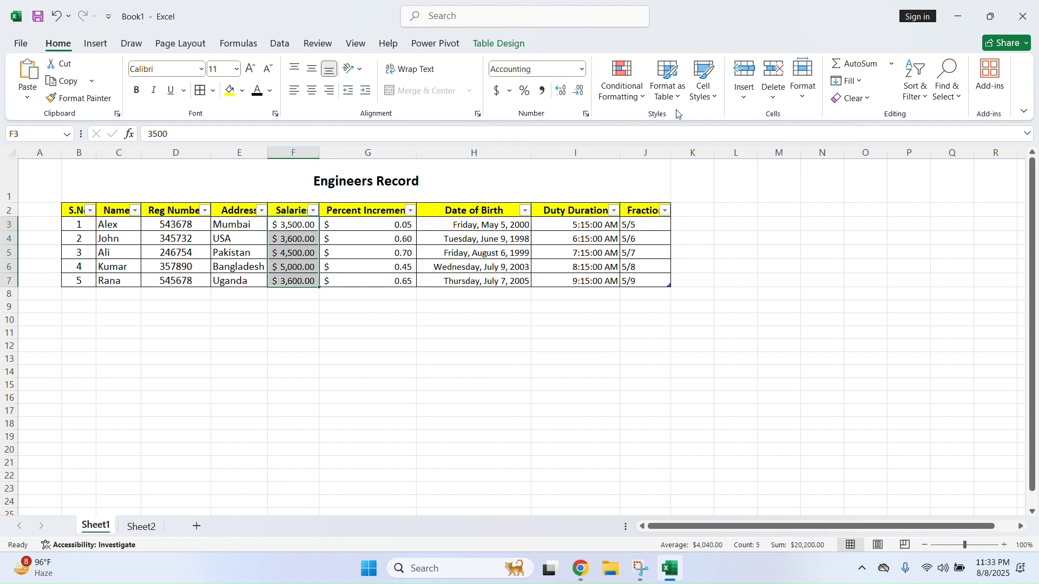
{"action": "left_click", "coordinate": [703, 87]}
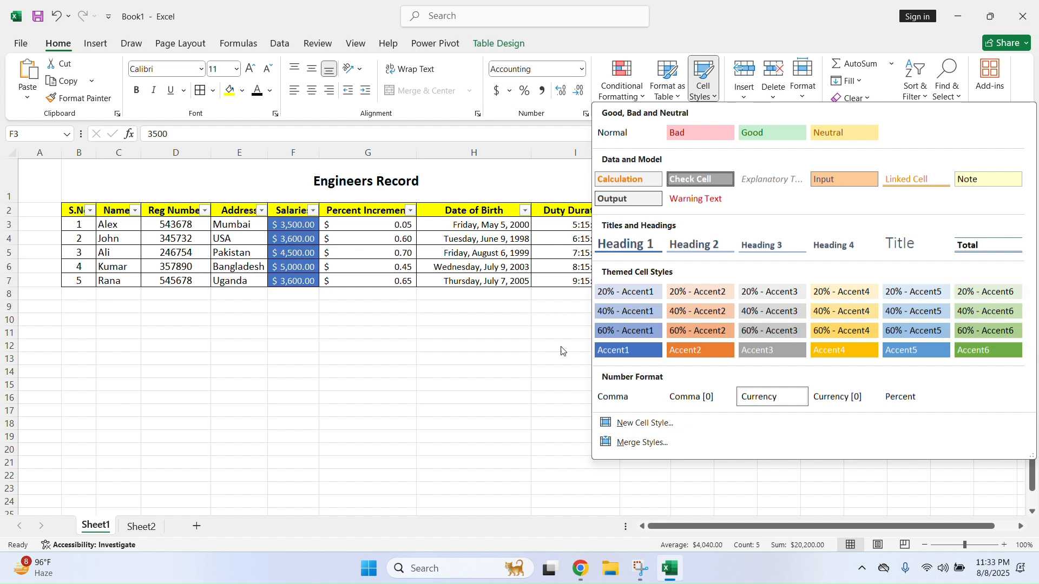
{"action": "key", "text": "Escape"}
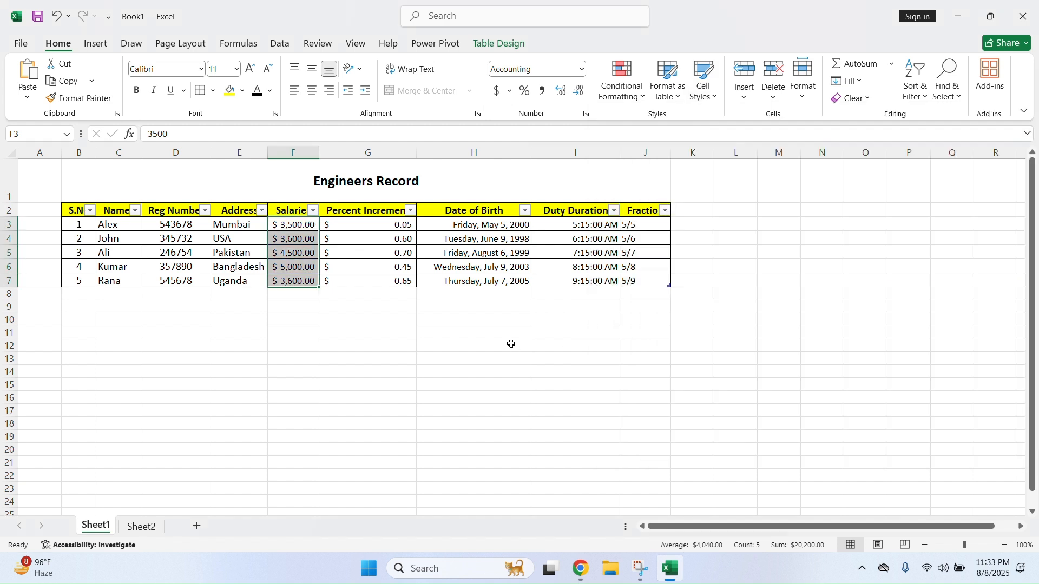
{"action": "left_click", "coordinate": [749, 99]}
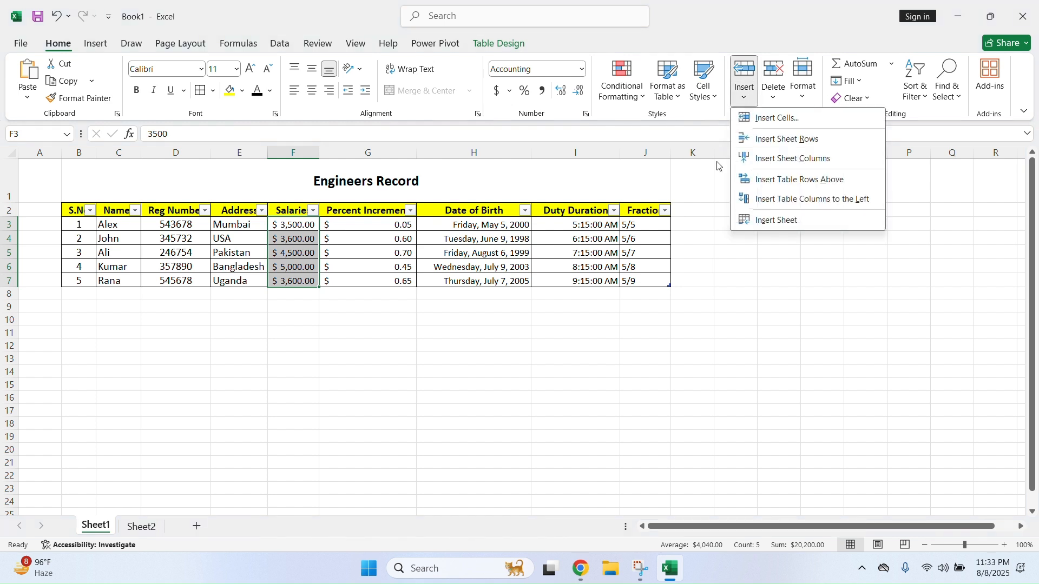
{"action": "left_click", "coordinate": [702, 264]}
{"action": "left_click", "coordinate": [569, 337]}
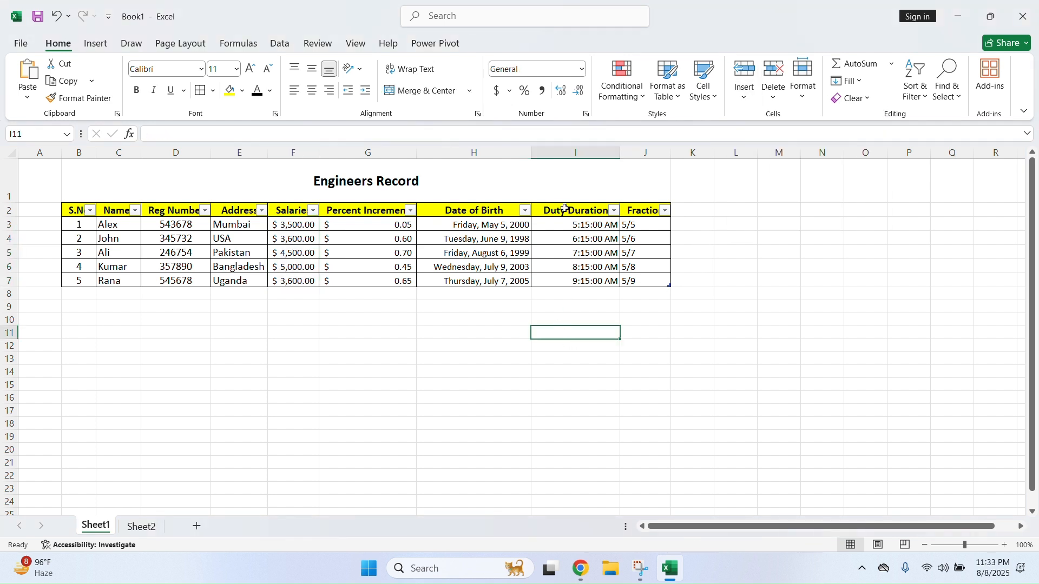
{"action": "left_click", "coordinate": [584, 153]}
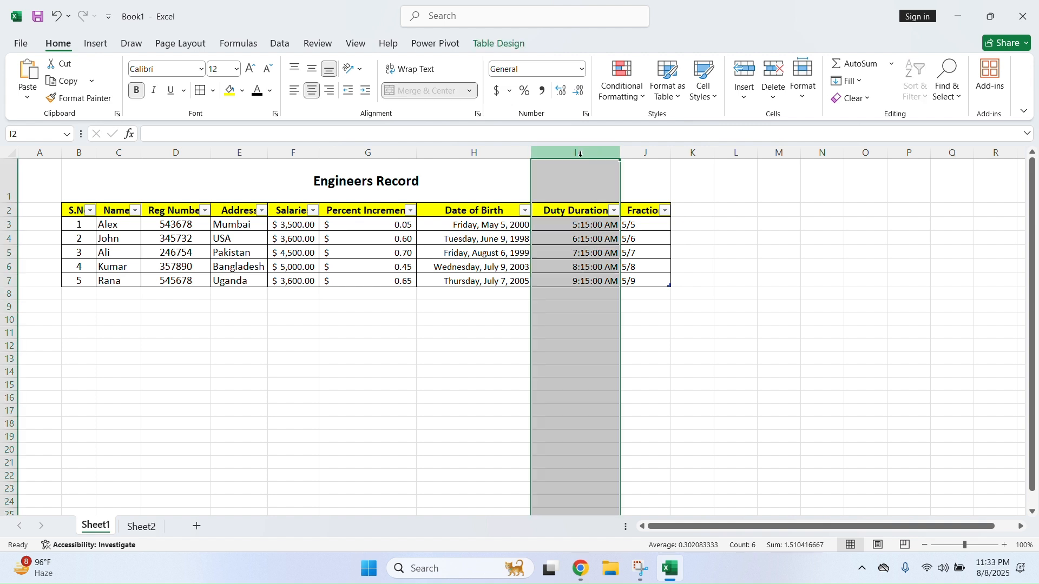
{"action": "left_click", "coordinate": [744, 100]}
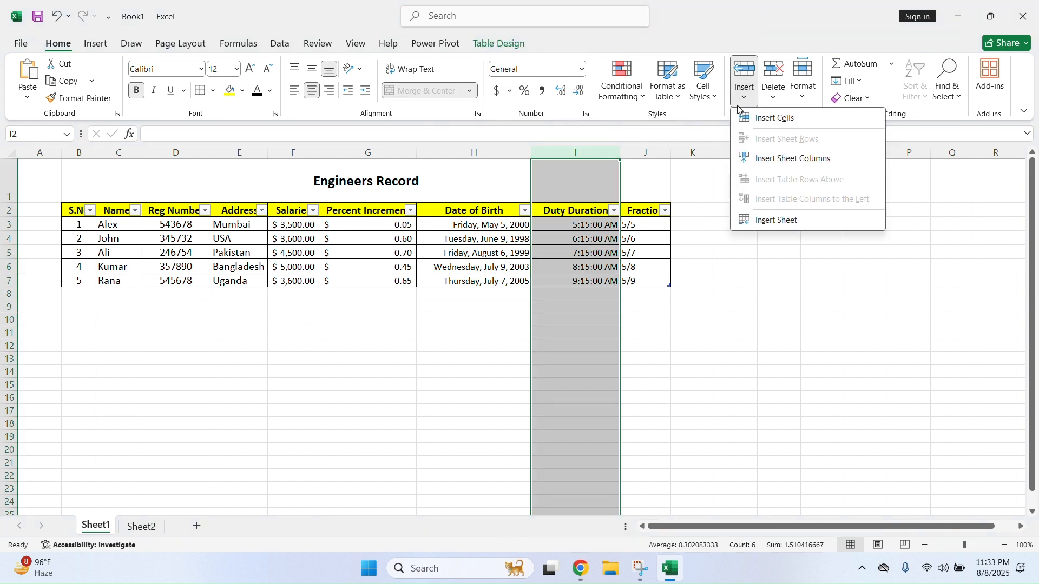
{"action": "left_click", "coordinate": [750, 118]}
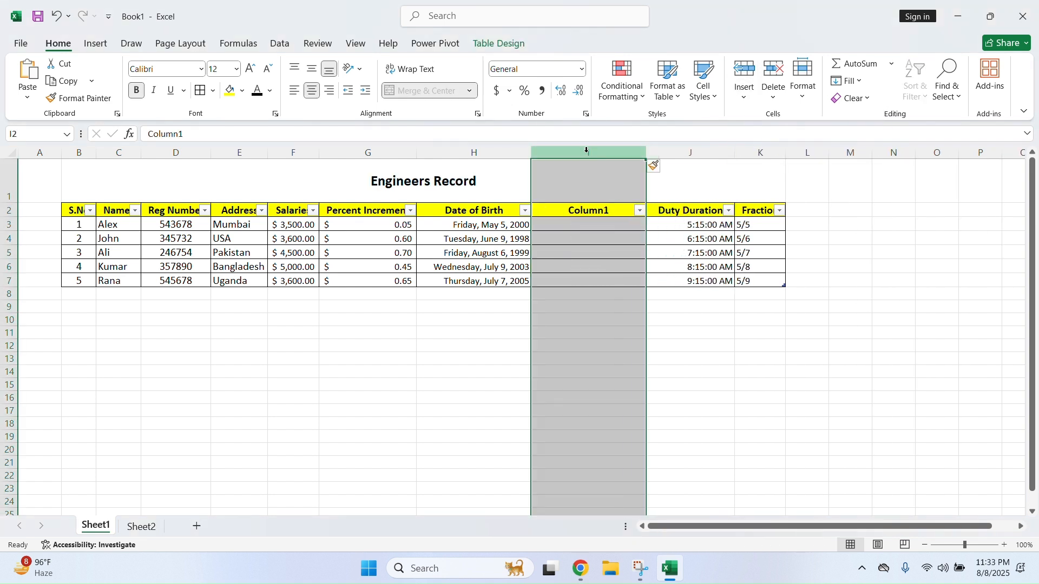
{"action": "left_click", "coordinate": [614, 338]}
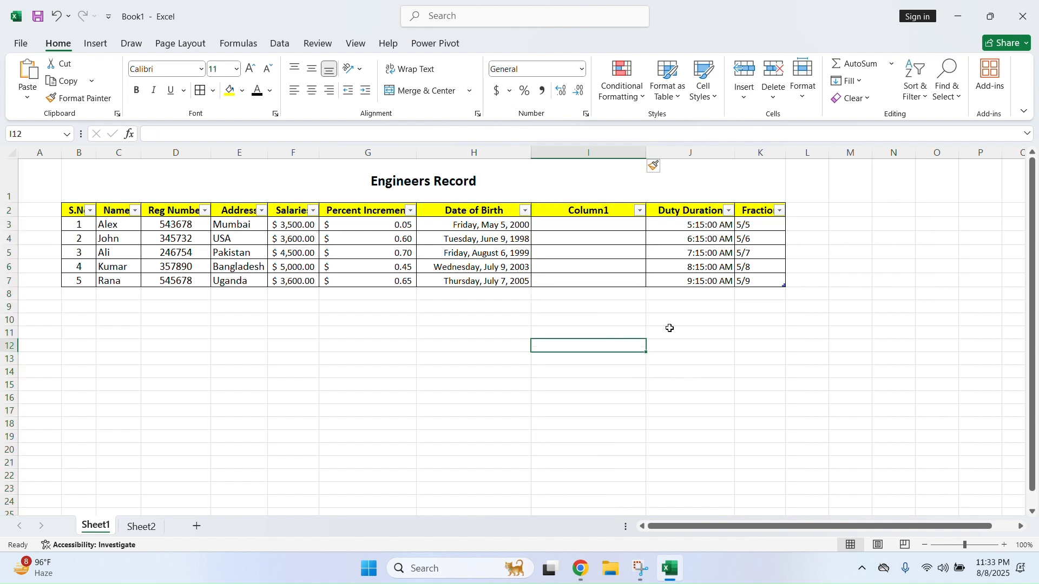
{"action": "left_click", "coordinate": [595, 154]}
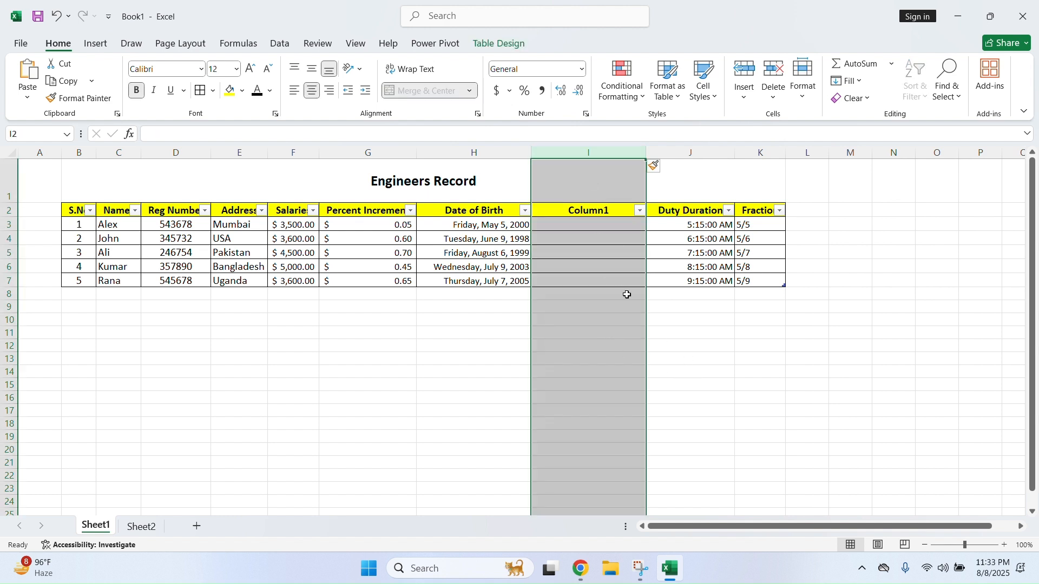
{"action": "left_click", "coordinate": [774, 94]}
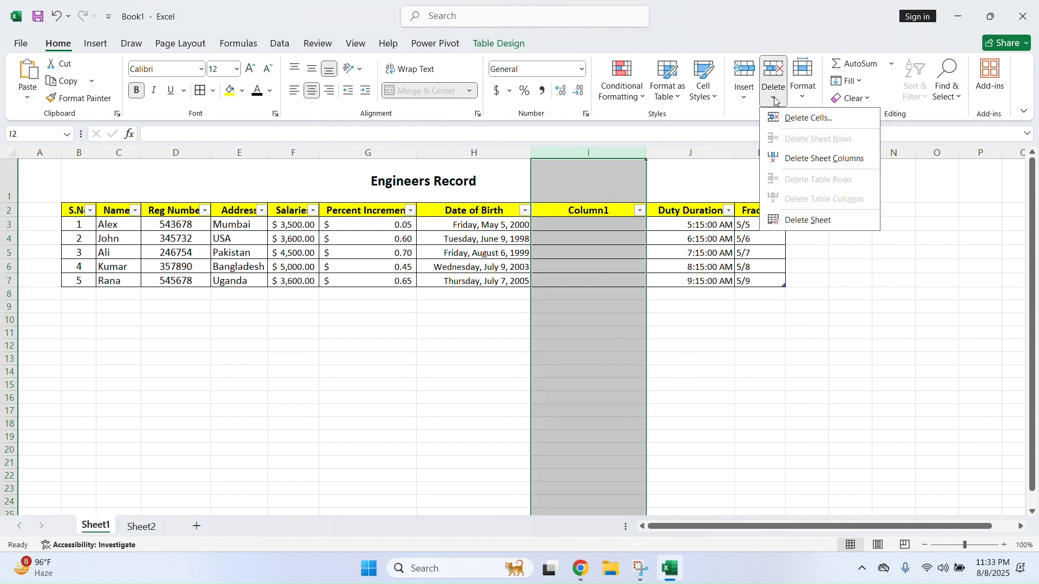
{"action": "left_click", "coordinate": [800, 126]}
{"action": "left_click", "coordinate": [681, 344]}
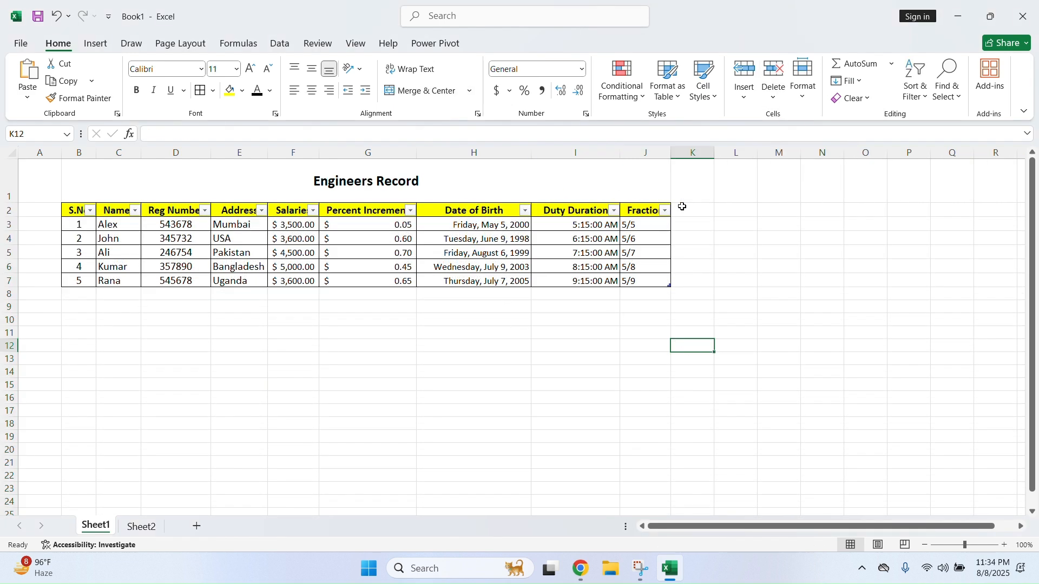
{"action": "left_click", "coordinate": [745, 95]}
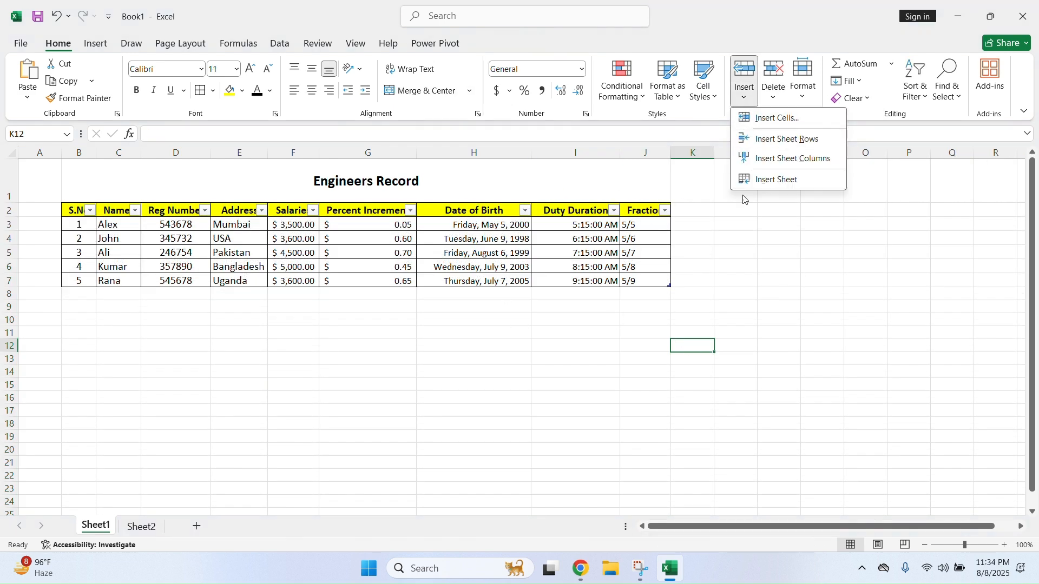
{"action": "left_click", "coordinate": [727, 280]}
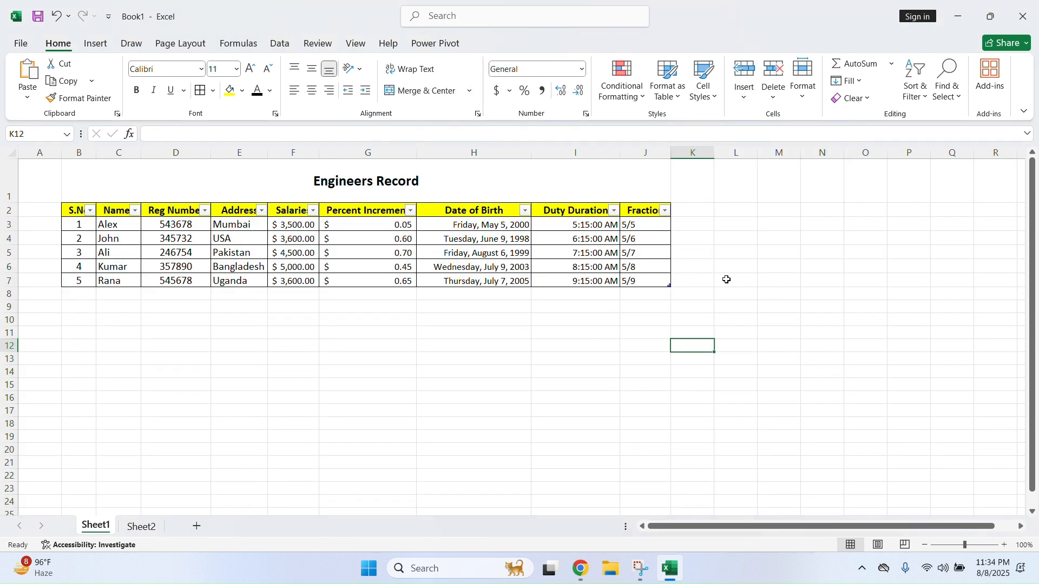
{"action": "left_click", "coordinate": [744, 98]}
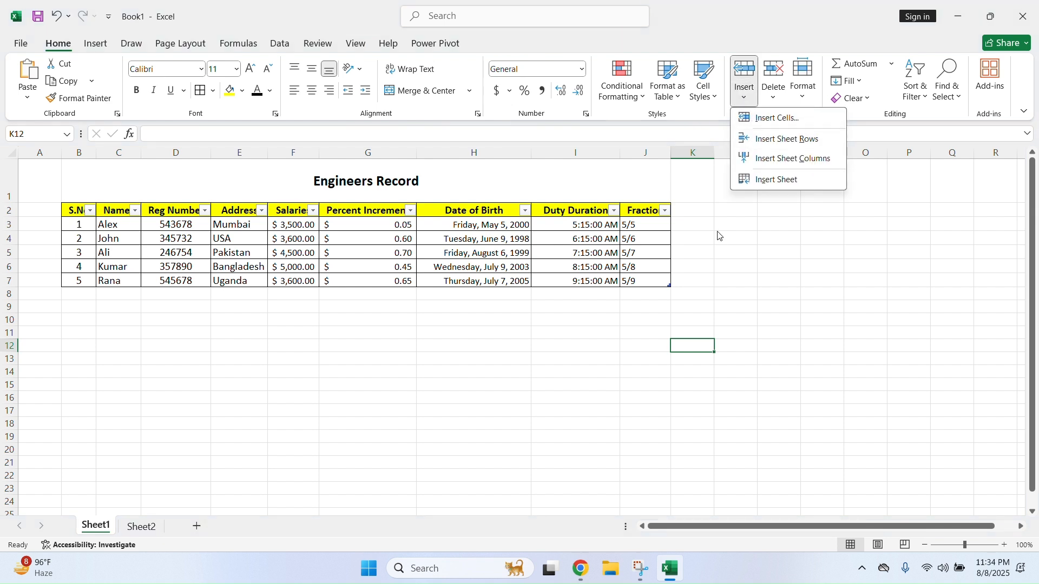
{"action": "left_click", "coordinate": [709, 277]}
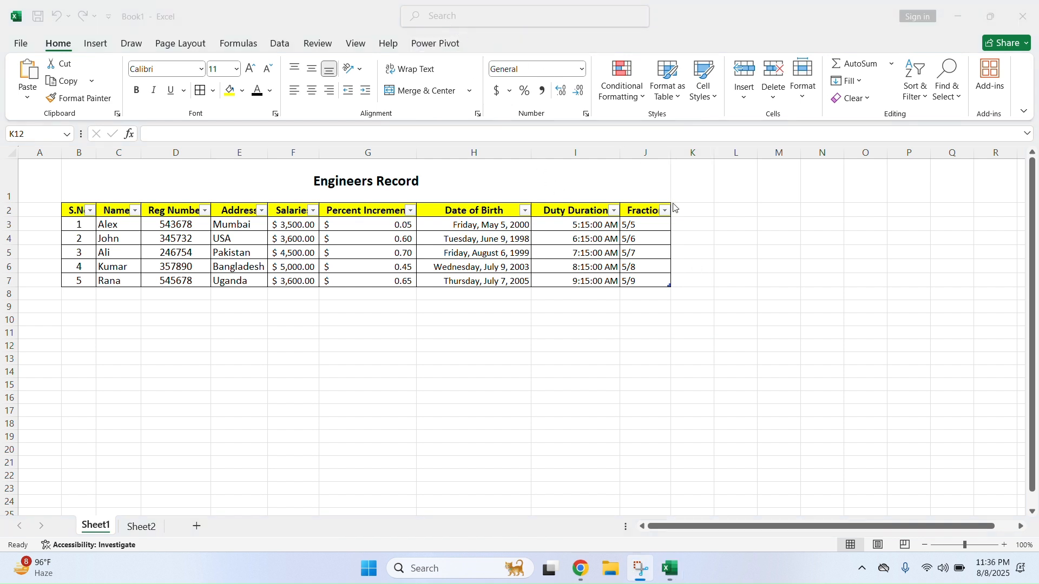
{"action": "left_click", "coordinate": [702, 226]}
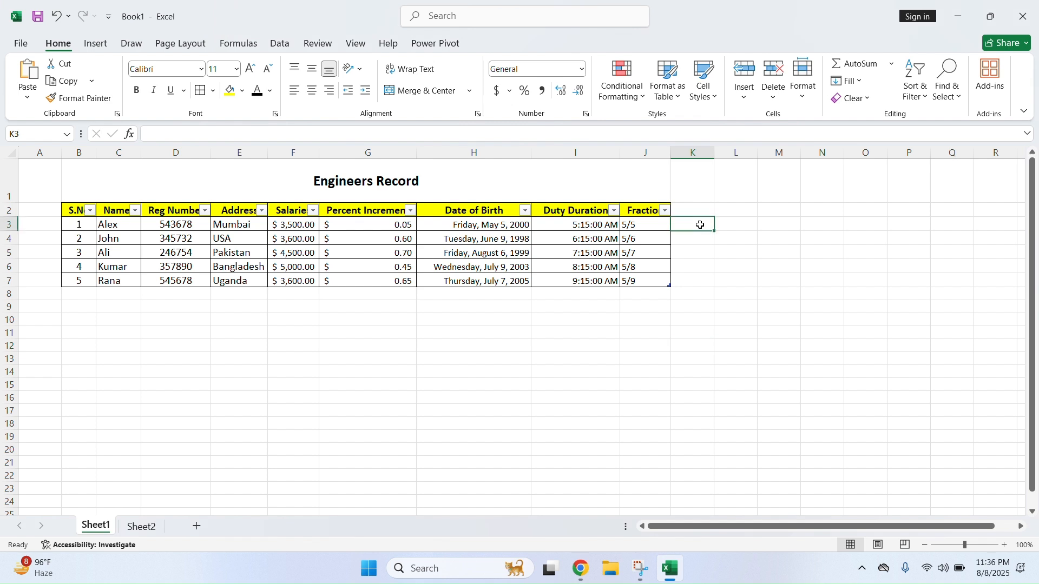
{"action": "left_click", "coordinate": [782, 100]}
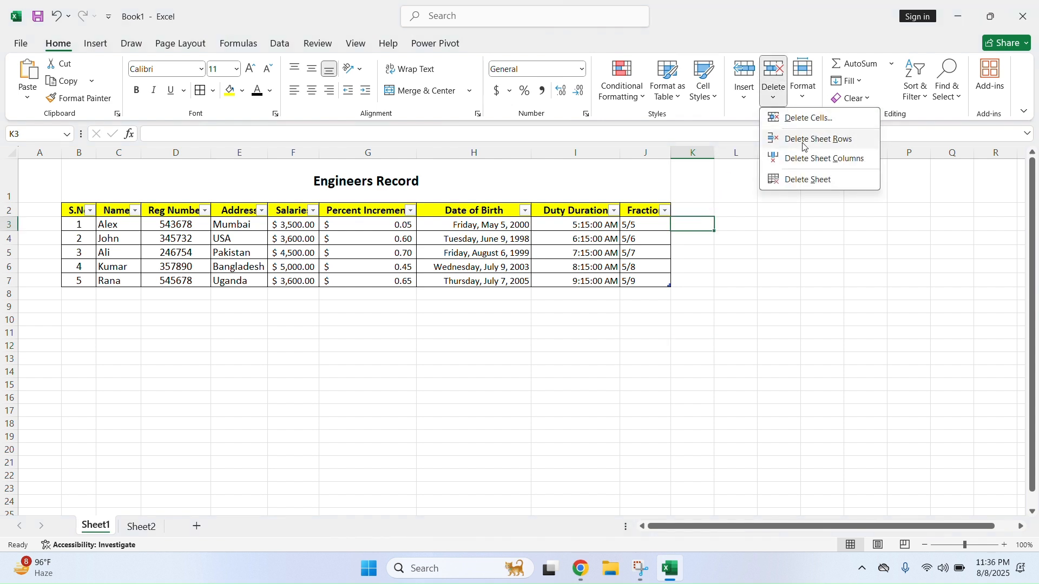
{"action": "left_click", "coordinate": [761, 258]}
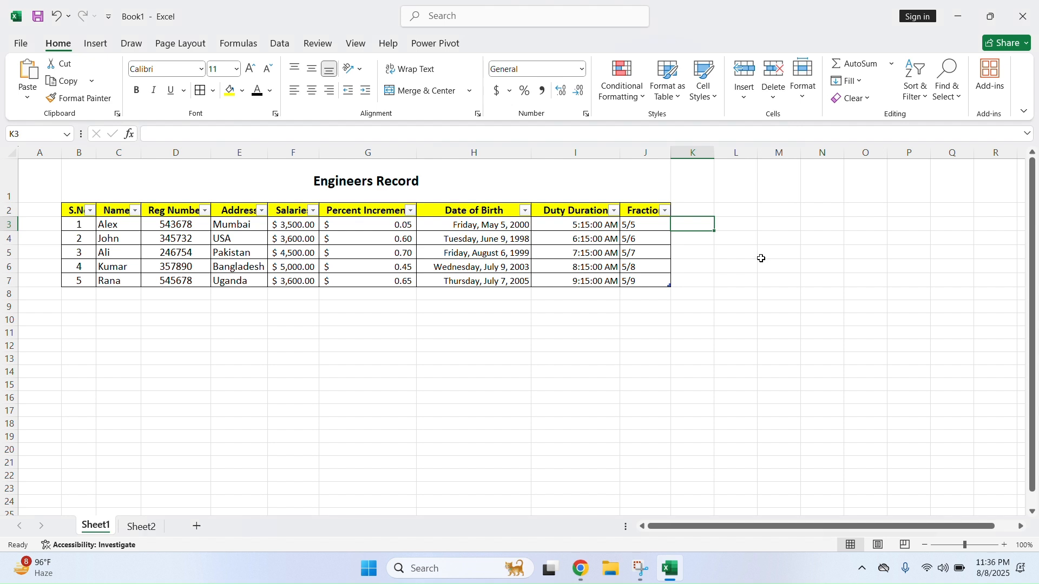
{"action": "left_click_drag", "start_coordinate": [693, 152], "coordinate": [762, 163]}
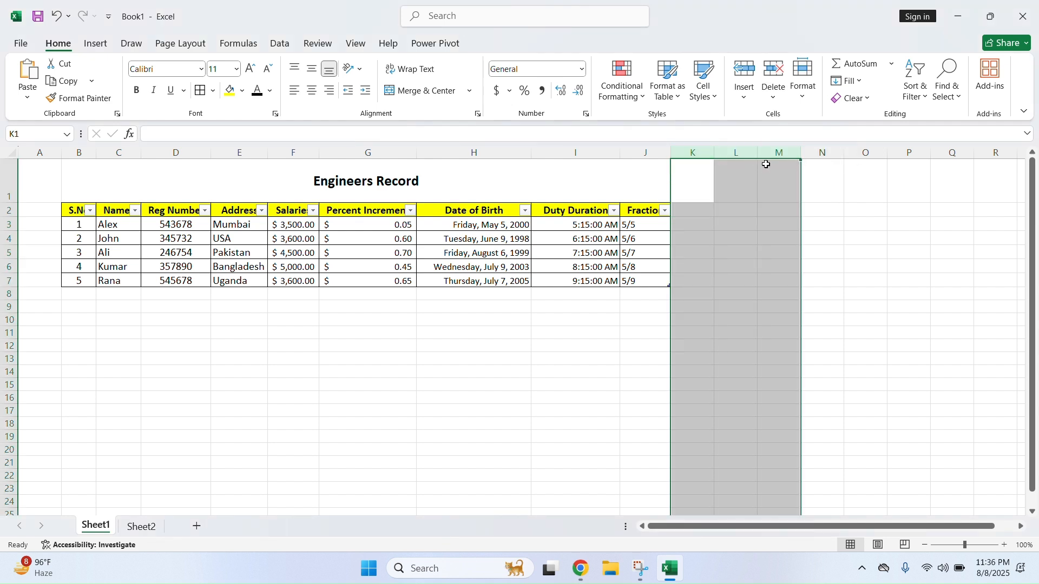
{"action": "left_click", "coordinate": [9, 294]}
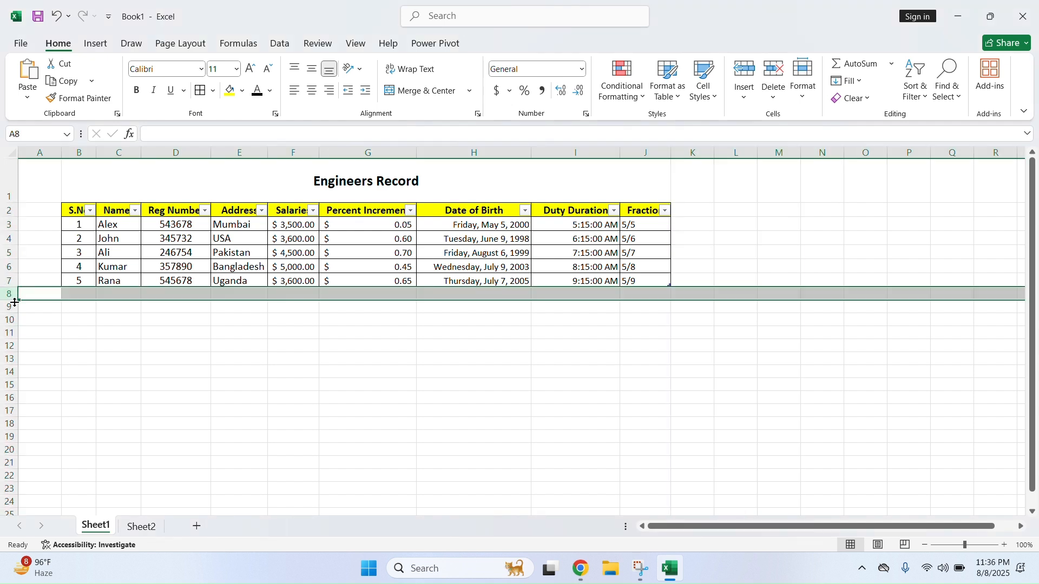
On Sheet2, delete rows 9–14 (Baseball Cap through Cufflinks), undo, then delete them again
{"action": "left_click", "coordinate": [146, 526]}
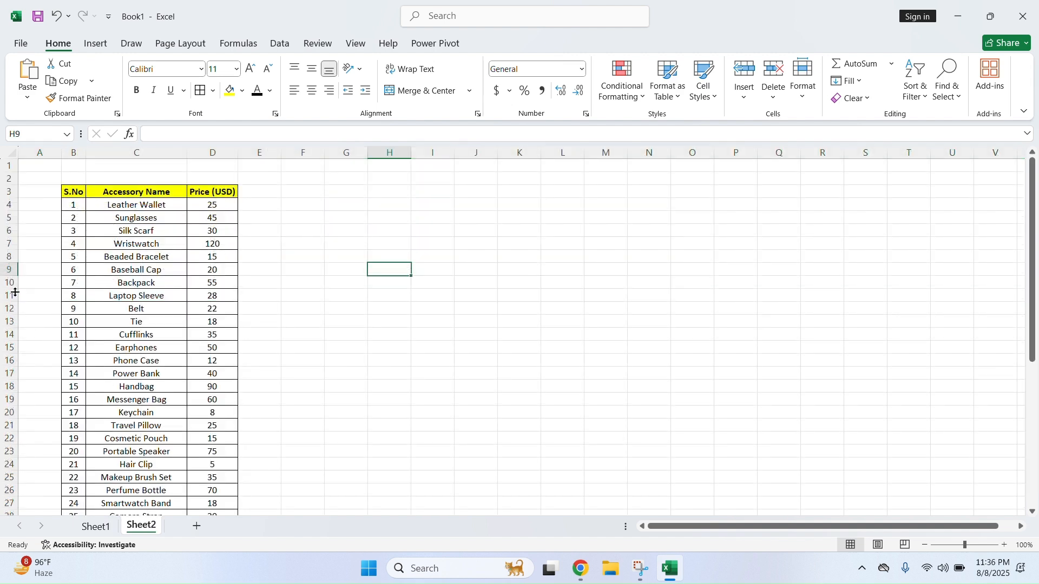
{"action": "left_click_drag", "start_coordinate": [3, 269], "coordinate": [2, 335]}
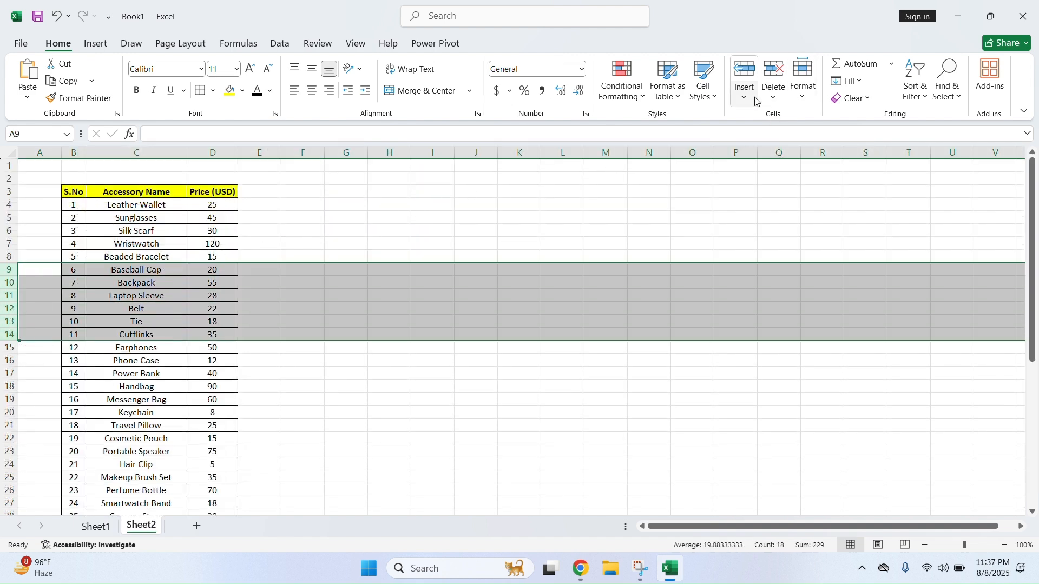
{"action": "left_click", "coordinate": [775, 100]}
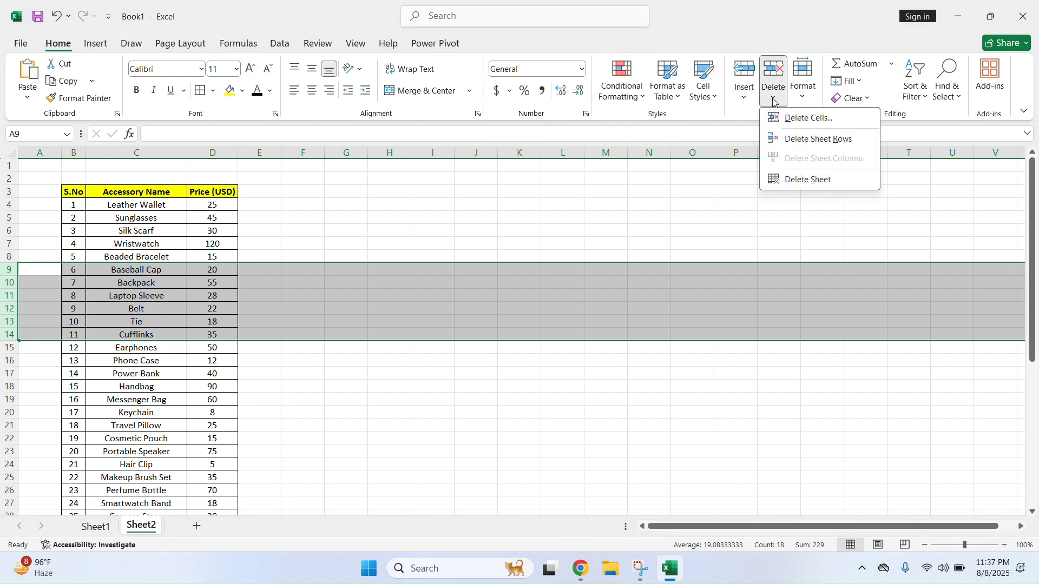
{"action": "left_click", "coordinate": [852, 148]}
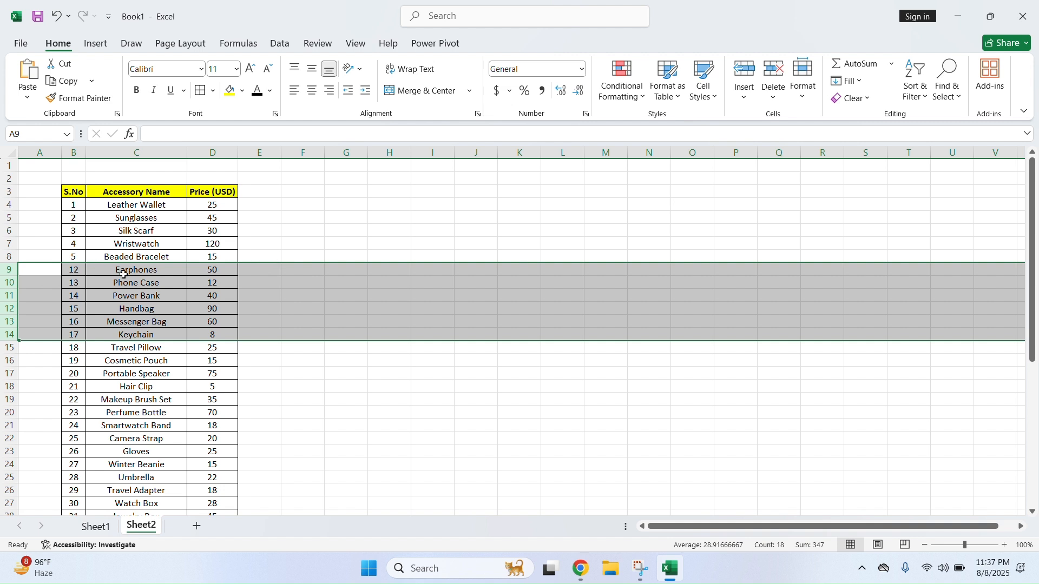
{"action": "left_click", "coordinate": [56, 16]}
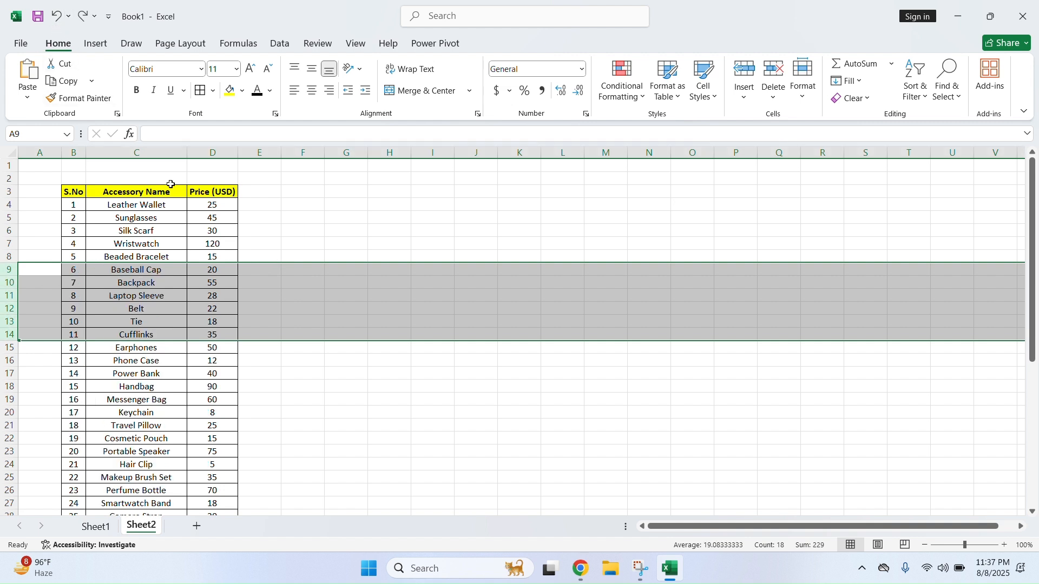
{"action": "right_click", "coordinate": [9, 270]}
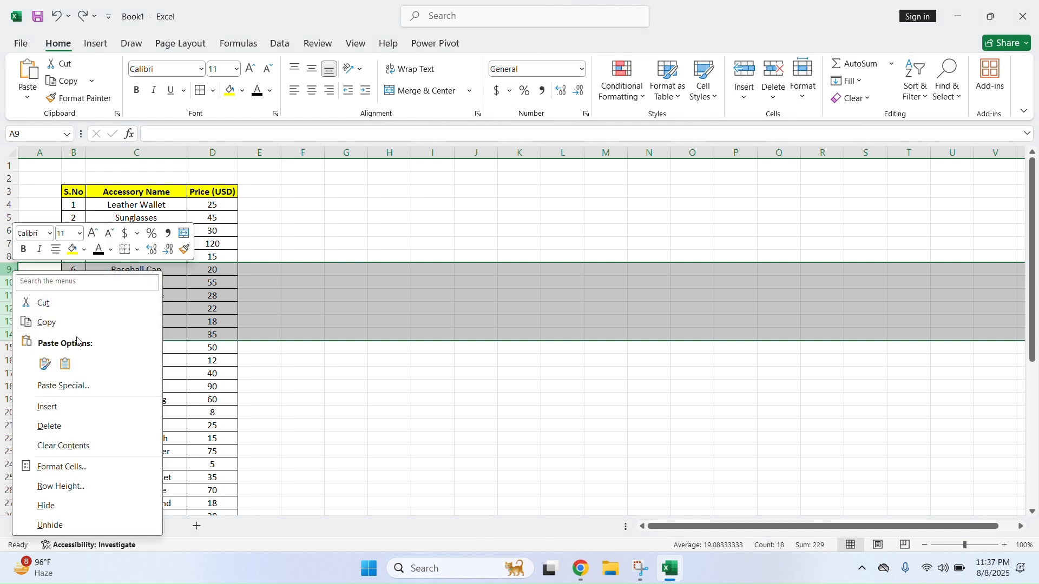
{"action": "left_click", "coordinate": [76, 428]}
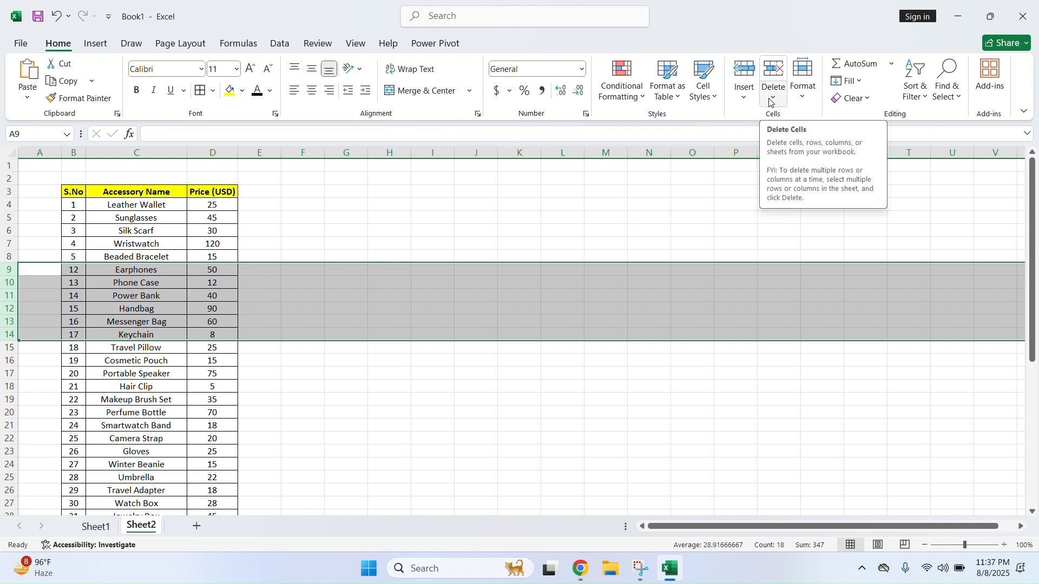
Insert six blank rows at rows 9–14 above Earphones
{"action": "left_click", "coordinate": [11, 265]}
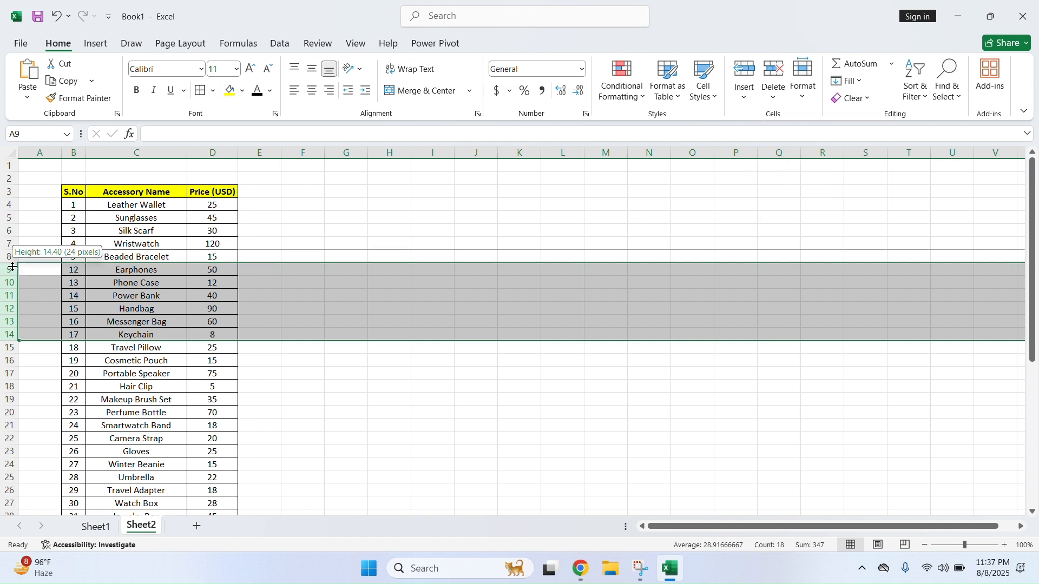
{"action": "left_click", "coordinate": [12, 268]}
{"action": "left_click", "coordinate": [11, 268]}
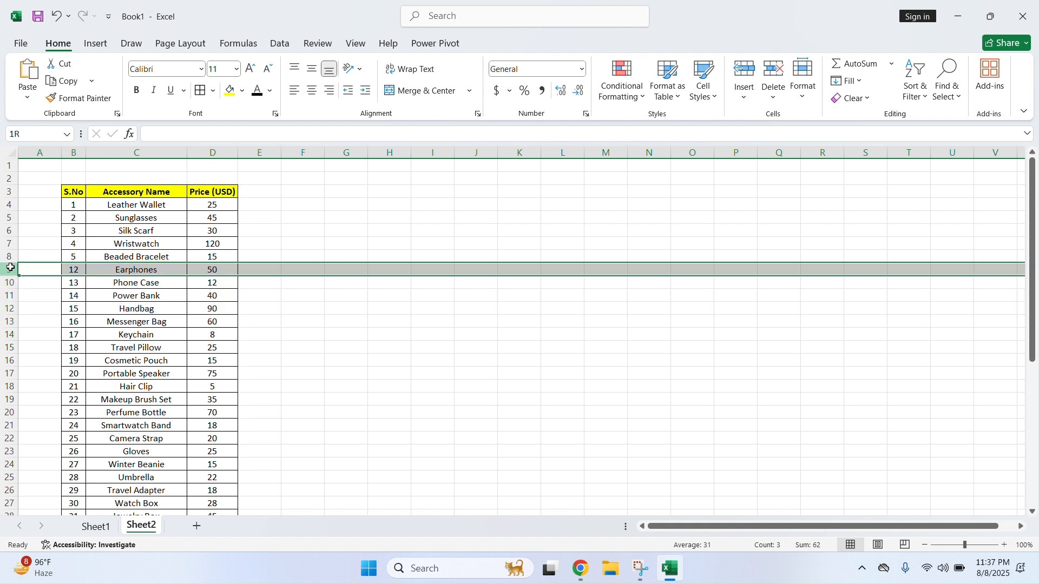
{"action": "left_click_drag", "start_coordinate": [10, 271], "coordinate": [4, 336]}
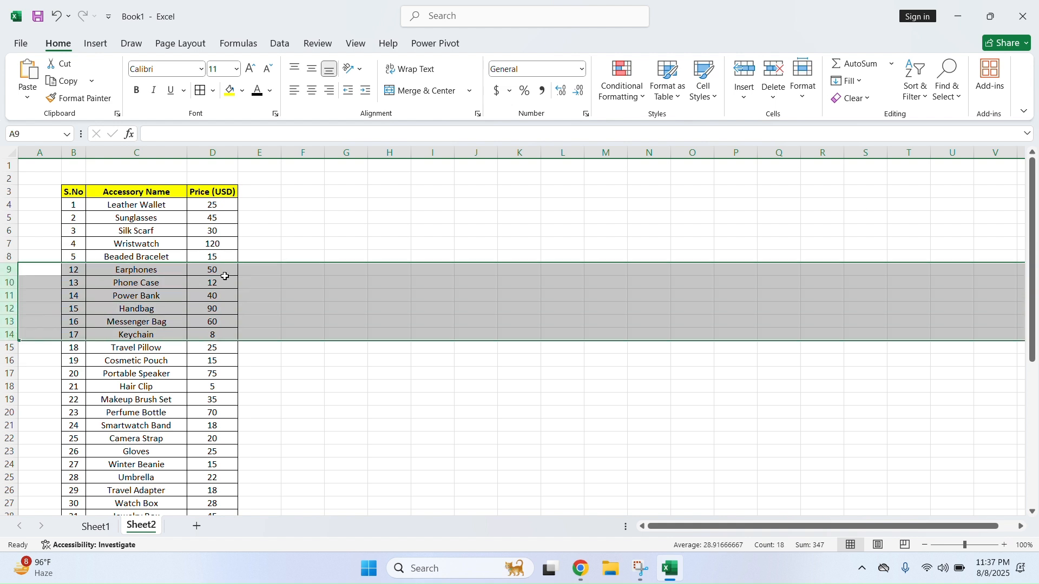
{"action": "left_click", "coordinate": [752, 98]}
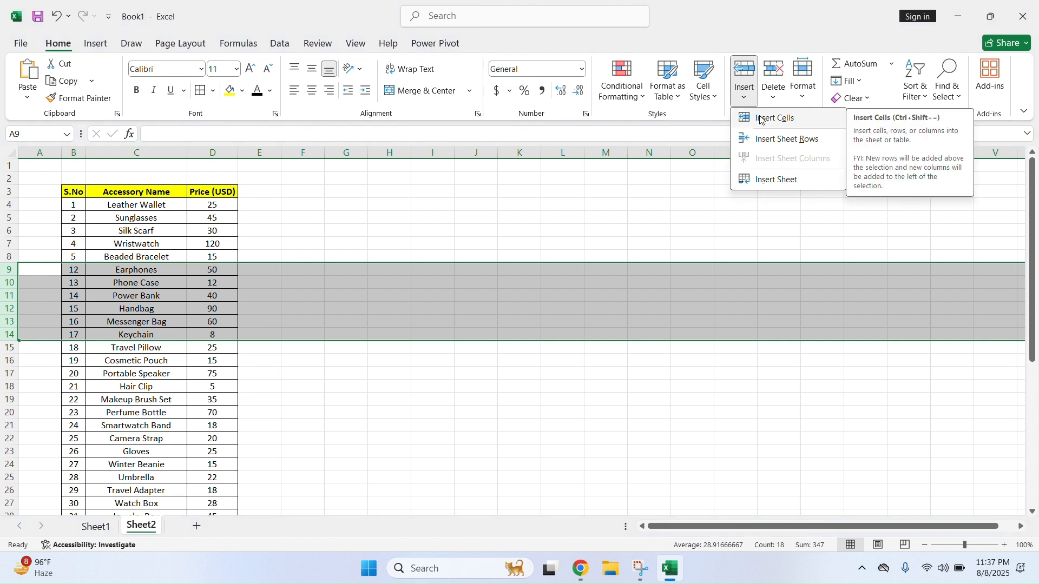
{"action": "left_click", "coordinate": [787, 139]}
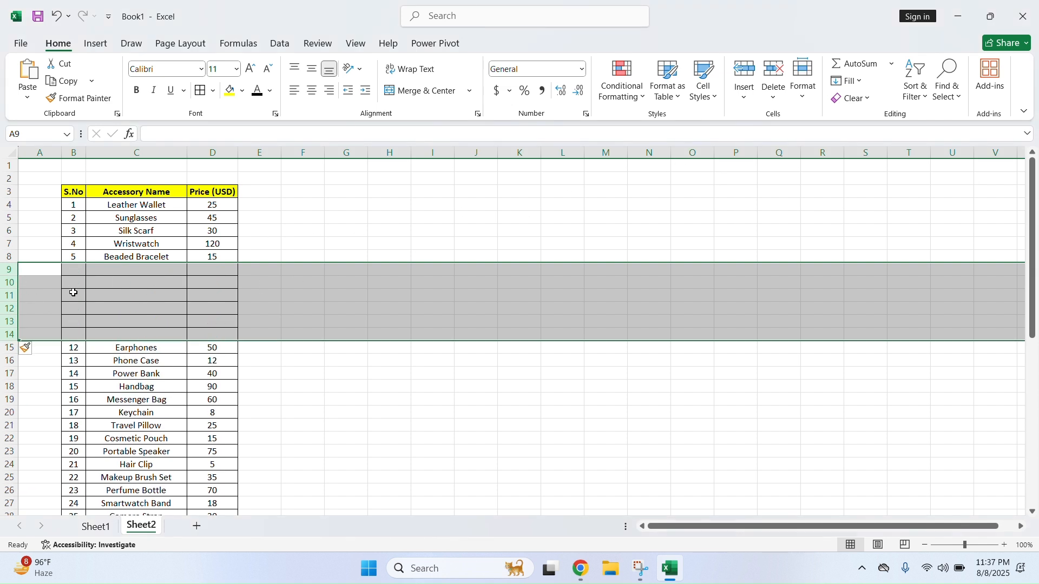
{"action": "left_click", "coordinate": [56, 15]}
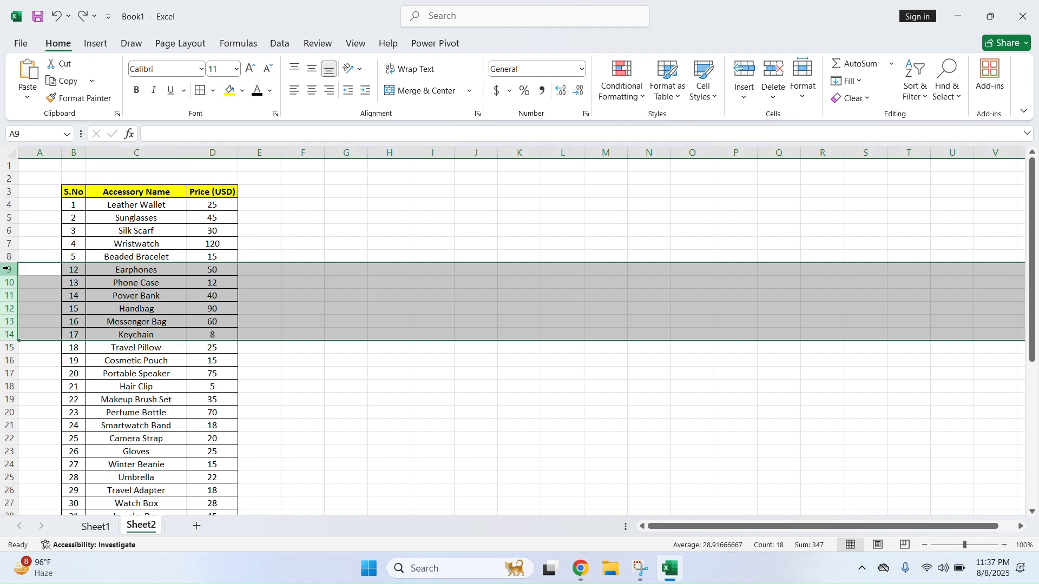
{"action": "right_click", "coordinate": [6, 269]}
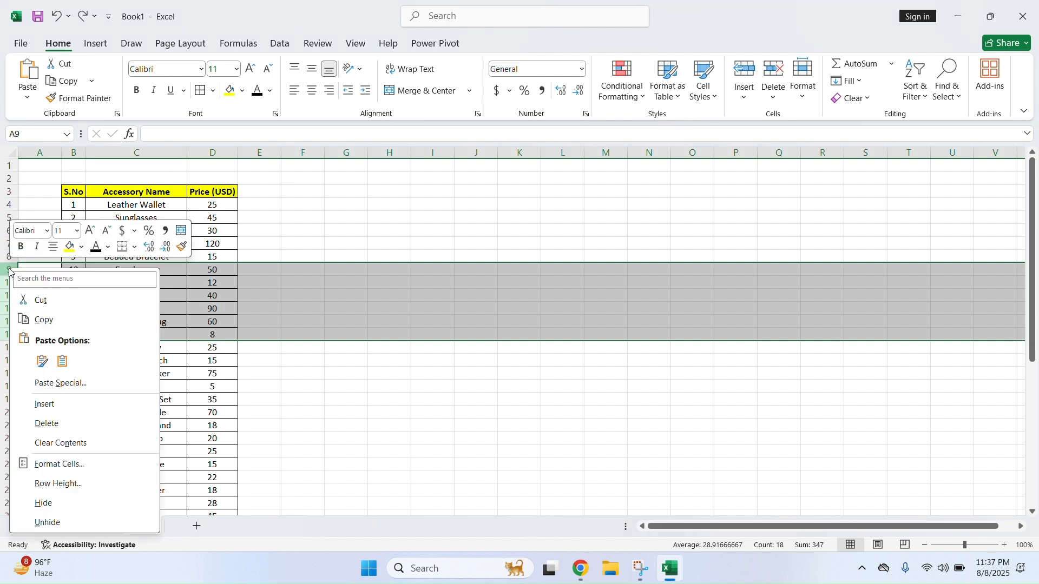
{"action": "left_click", "coordinate": [78, 410]}
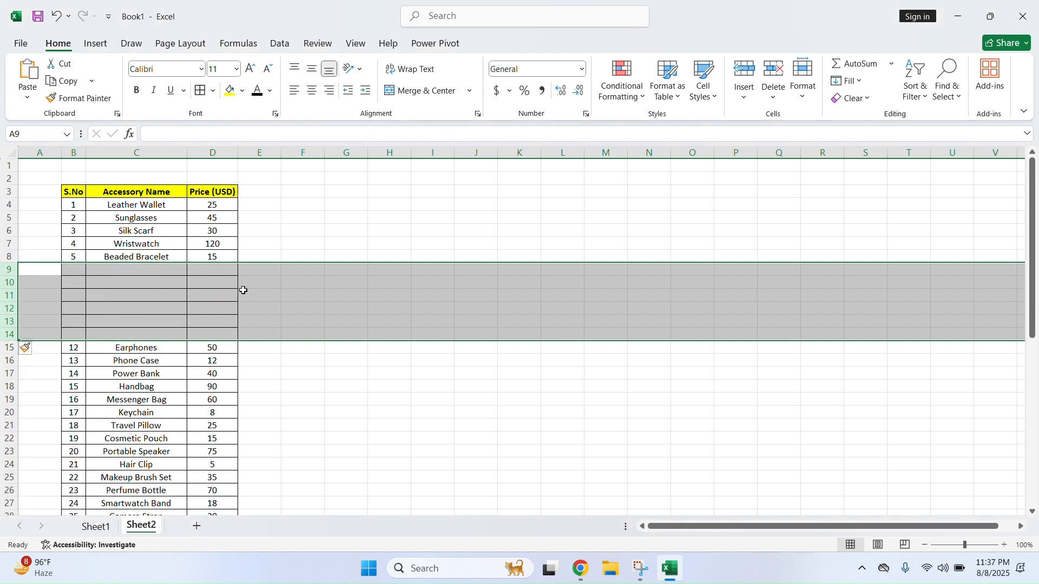
{"action": "left_click", "coordinate": [243, 292]}
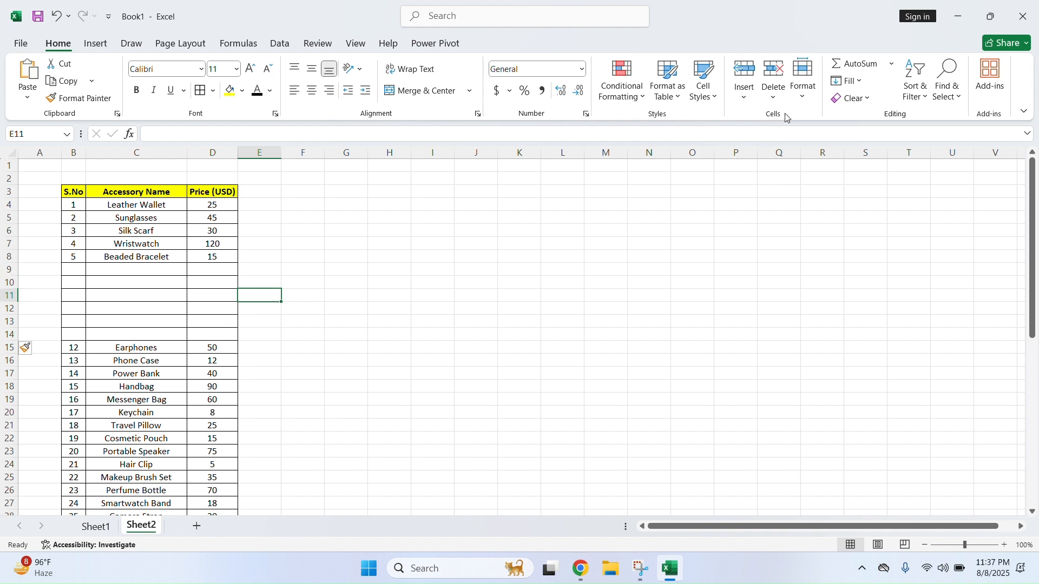
Make the Leather Wallet row taller
{"action": "left_click", "coordinate": [806, 100]}
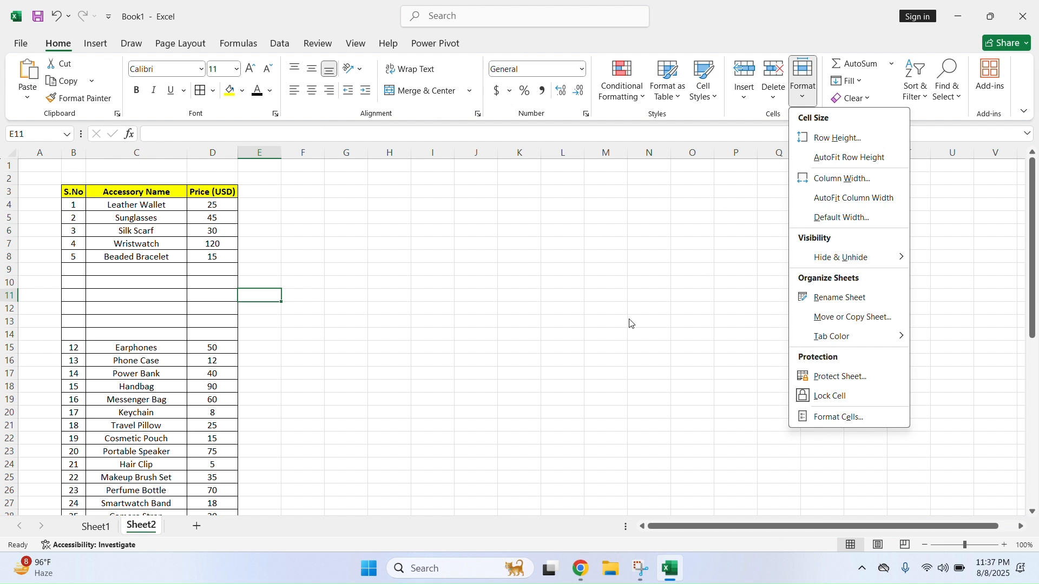
{"action": "left_click", "coordinate": [562, 297]}
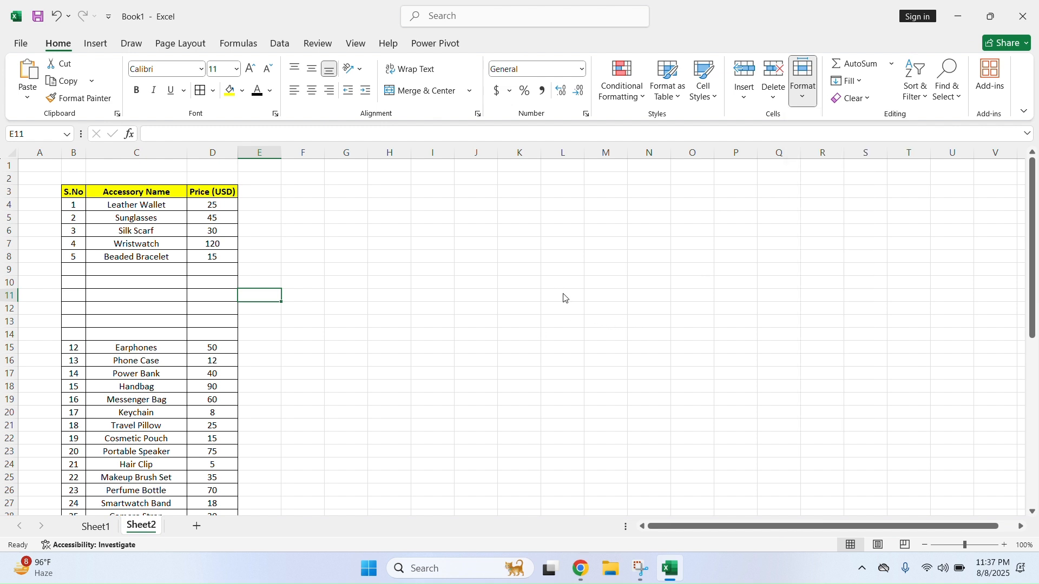
{"action": "left_click_drag", "start_coordinate": [3, 211], "coordinate": [3, 240]}
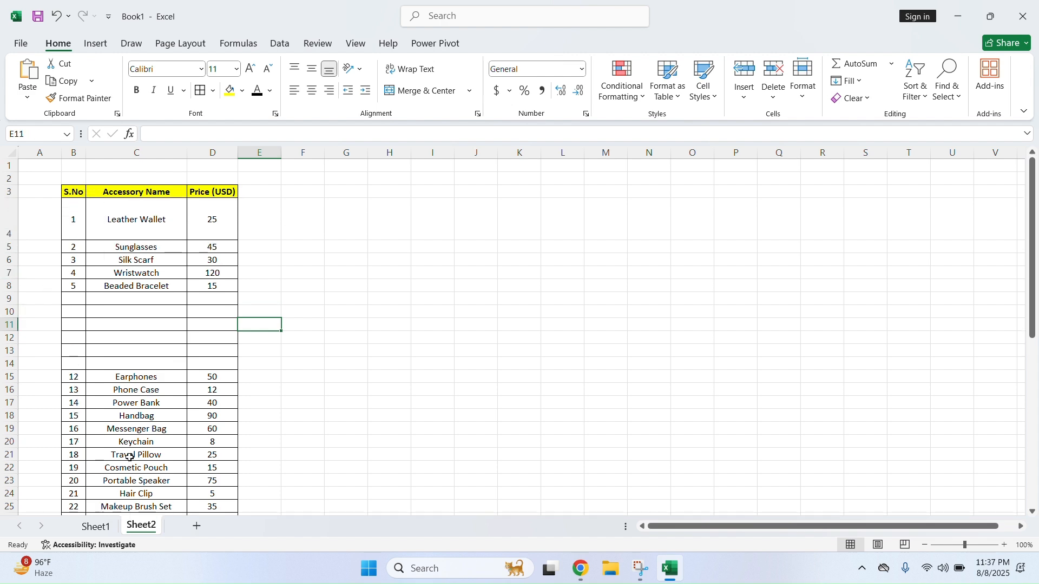
On Sheet1, make the Alex, Kumar, Ali and Rana rows taller
{"action": "left_click", "coordinate": [96, 527]}
{"action": "left_click", "coordinate": [231, 293]}
{"action": "left_click_drag", "start_coordinate": [10, 232], "coordinate": [9, 252]}
{"action": "left_click_drag", "start_coordinate": [2, 288], "coordinate": [11, 317]}
{"action": "left_click_drag", "start_coordinate": [12, 279], "coordinate": [11, 291]}
{"action": "left_click_drag", "start_coordinate": [15, 342], "coordinate": [15, 367]}
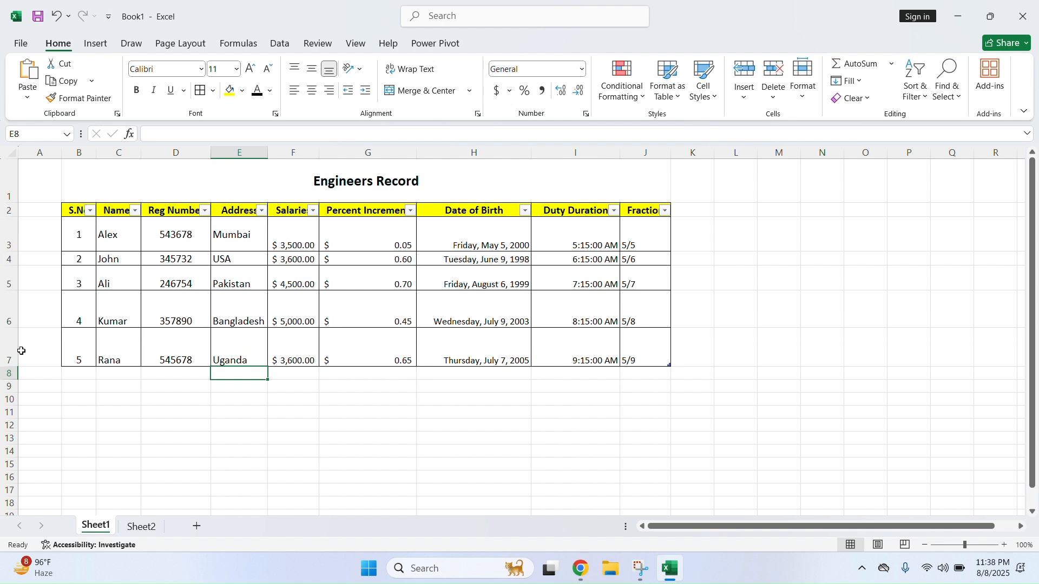
Widen Salaries, Percent Increment and Date of Birth, and narrow Duty Duration
{"action": "left_click_drag", "start_coordinate": [320, 152], "coordinate": [388, 153]}
{"action": "left_click_drag", "start_coordinate": [487, 161], "coordinate": [504, 160]}
{"action": "left_click_drag", "start_coordinate": [619, 150], "coordinate": [643, 152]}
{"action": "left_click_drag", "start_coordinate": [731, 153], "coordinate": [688, 153]}
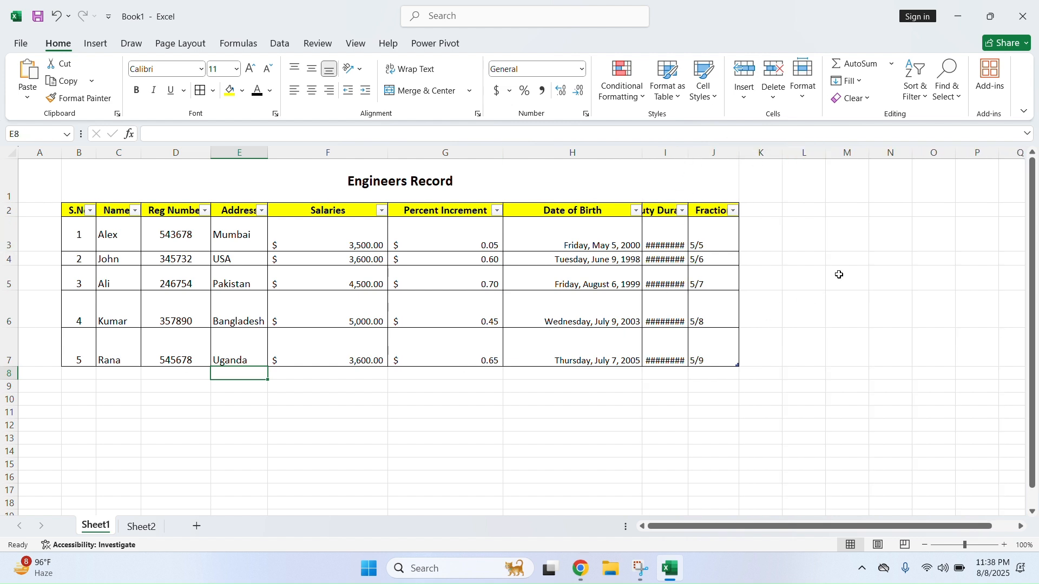
{"action": "left_click", "coordinate": [804, 100]}
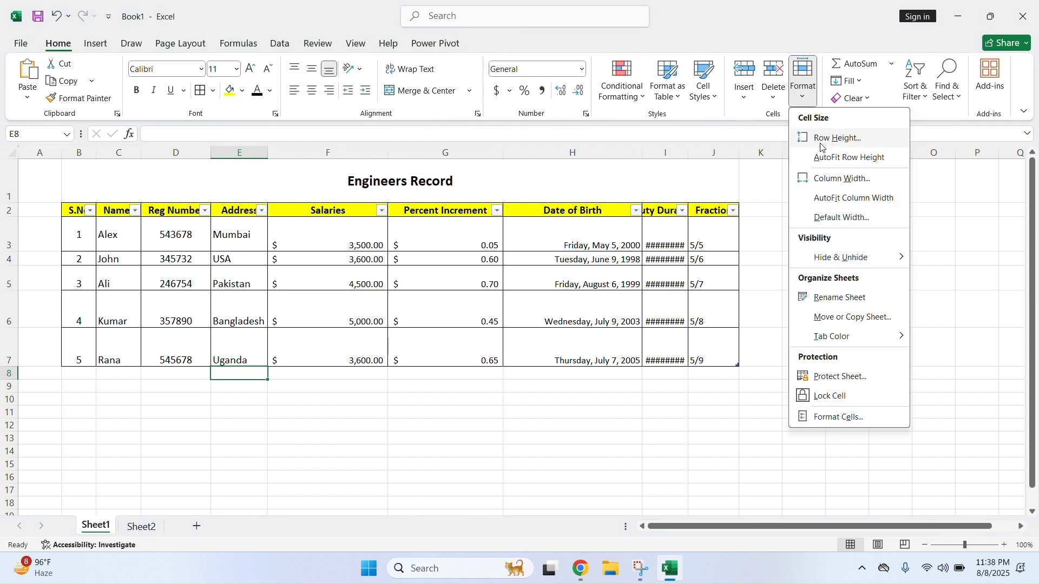
Set rows 3–7 to a row height of 15
{"action": "left_click", "coordinate": [18, 231]}
{"action": "left_click_drag", "start_coordinate": [12, 234], "coordinate": [15, 344]}
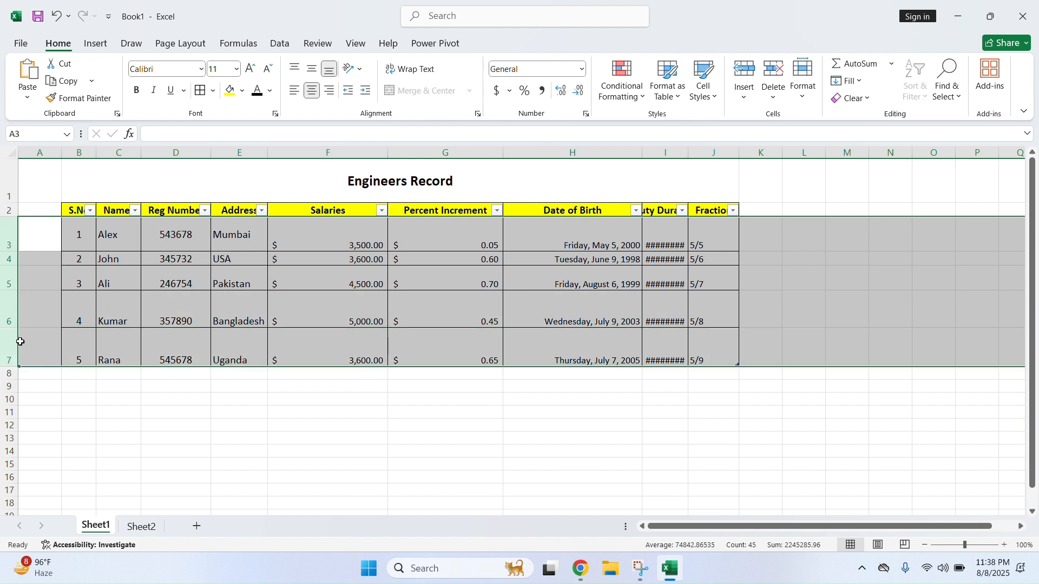
{"action": "left_click", "coordinate": [803, 96]}
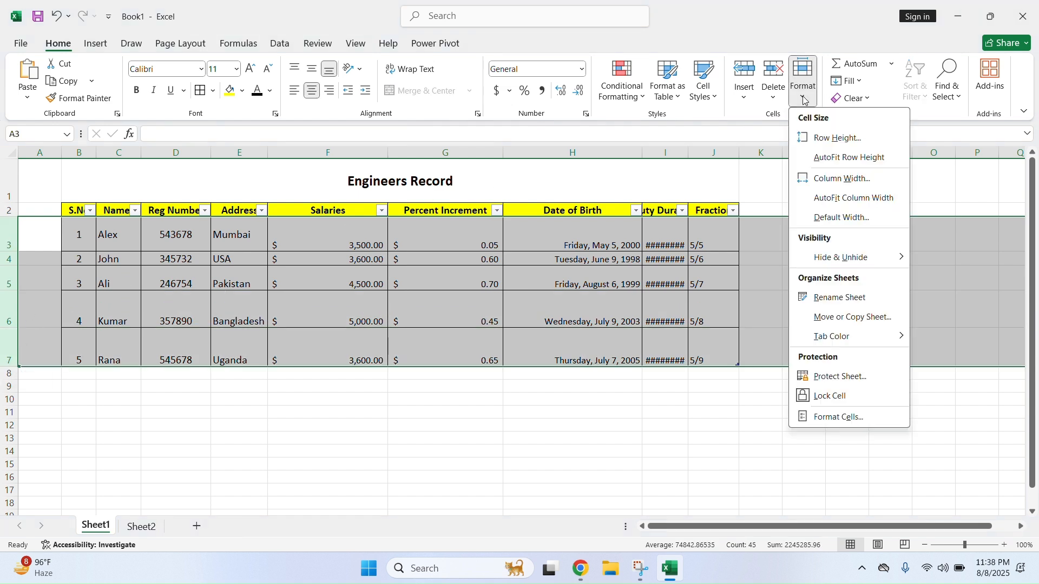
{"action": "left_click", "coordinate": [839, 138]}
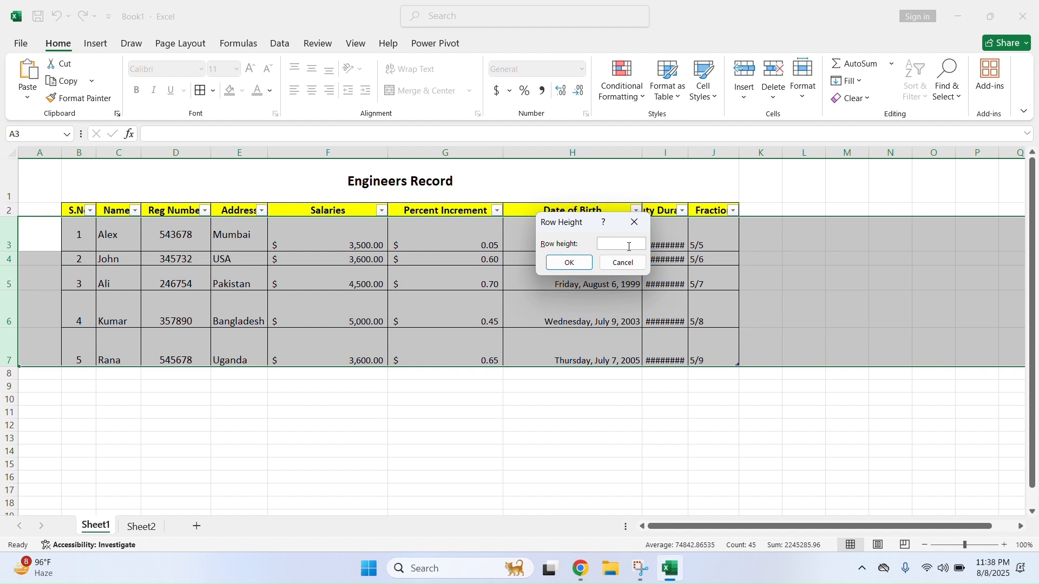
{"action": "key", "text": "Return"}
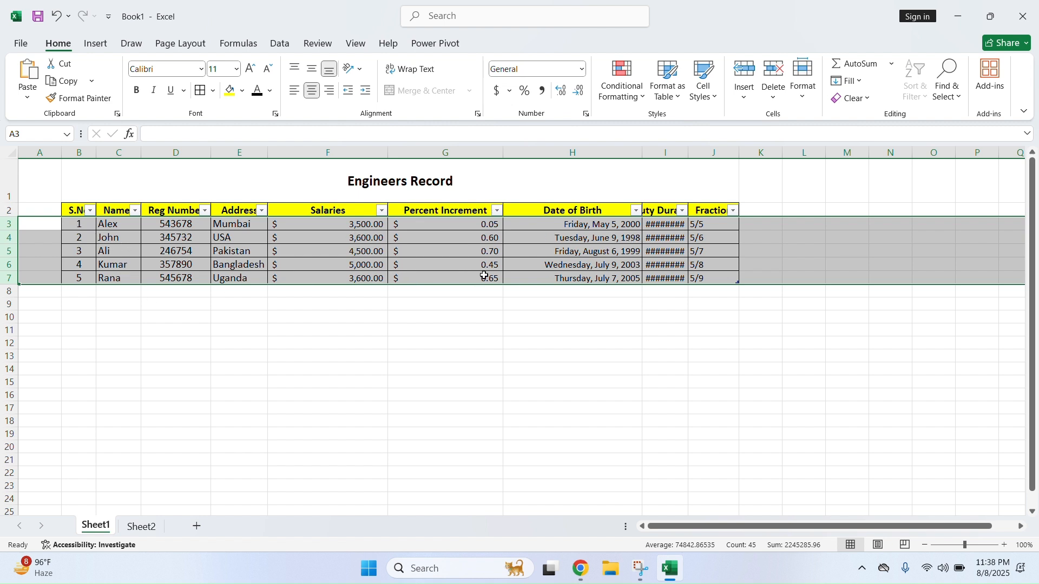
Drag rows 3–7 taller, then AutoFit their row height
{"action": "left_click_drag", "start_coordinate": [10, 285], "coordinate": [2, 327]}
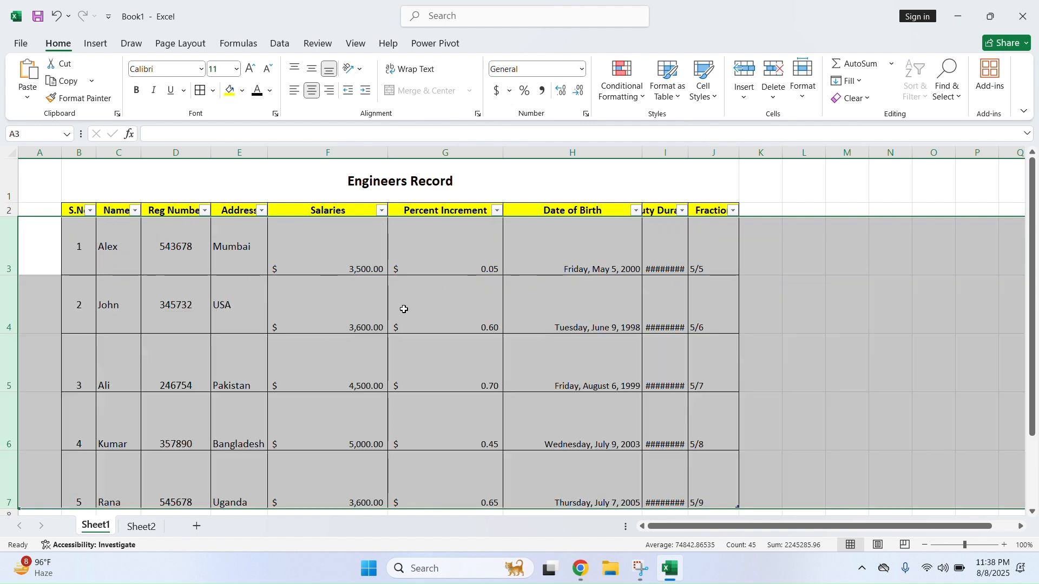
{"action": "left_click", "coordinate": [808, 101]}
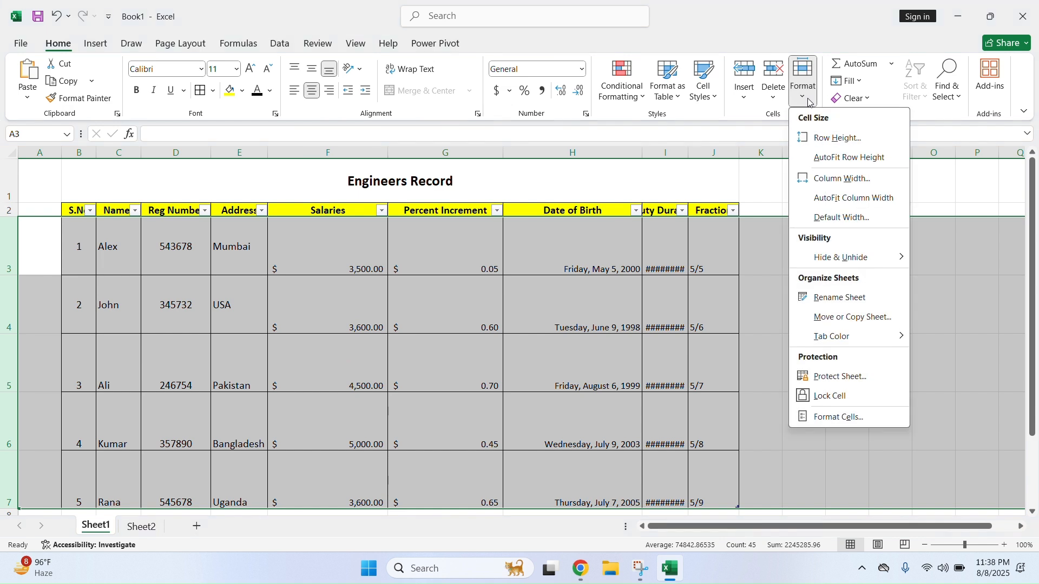
{"action": "left_click", "coordinate": [864, 158]}
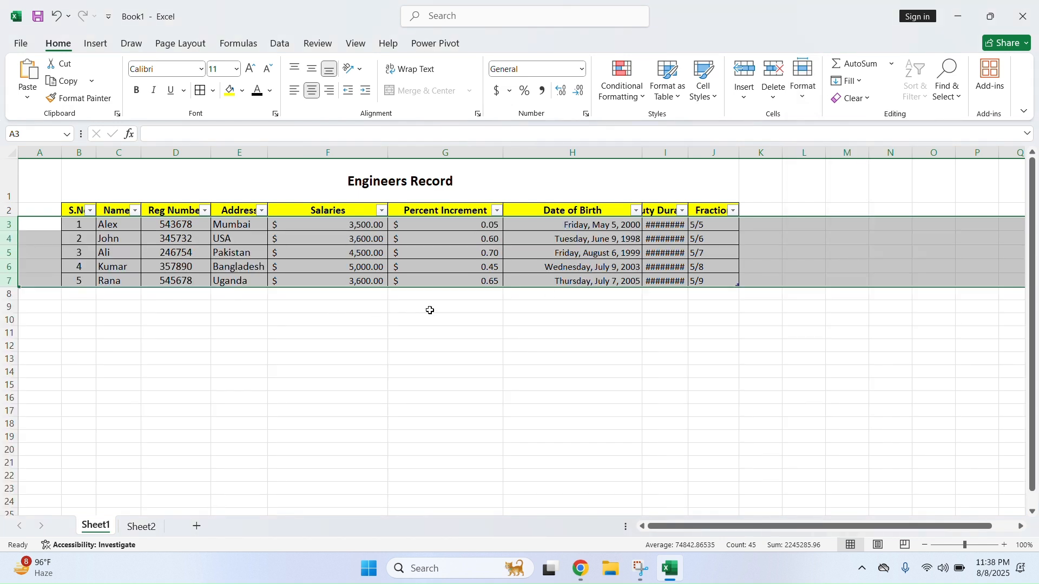
{"action": "left_click", "coordinate": [803, 105]}
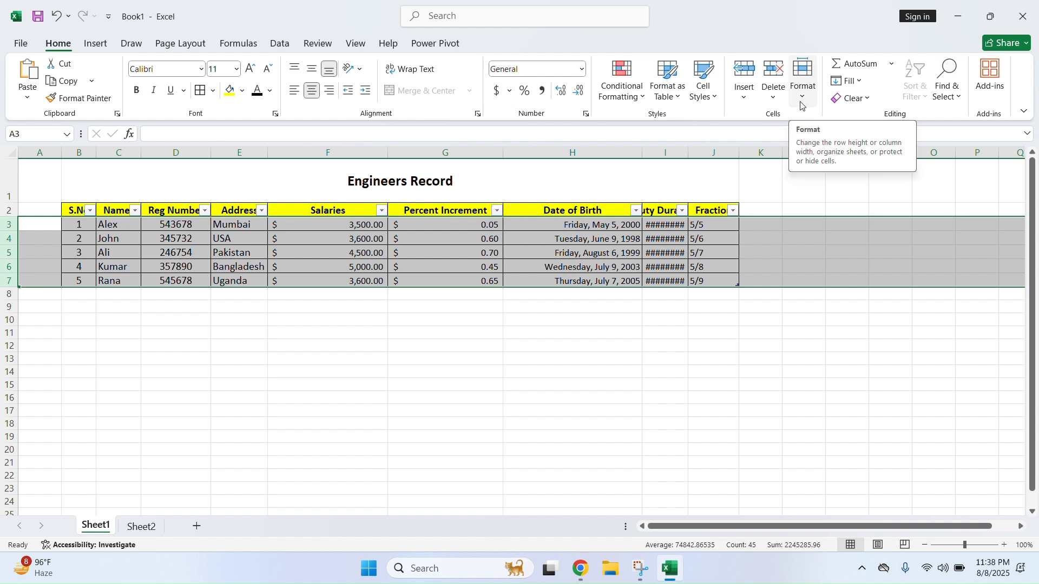
{"action": "left_click", "coordinate": [762, 308]}
Set columns B through J to a width of 8, then 12
{"action": "left_click_drag", "start_coordinate": [719, 147], "coordinate": [86, 169]}
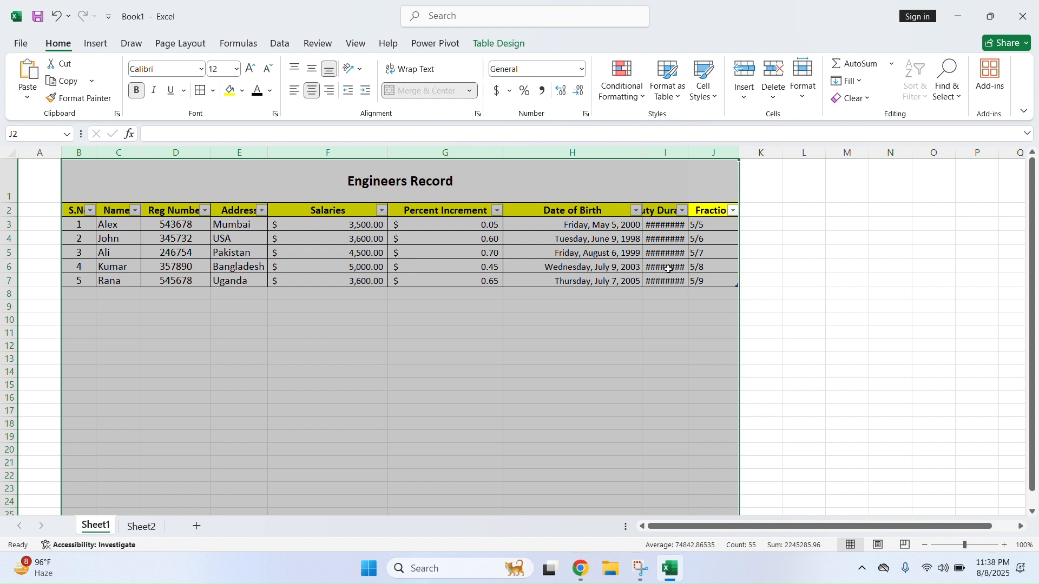
{"action": "left_click", "coordinate": [804, 100]}
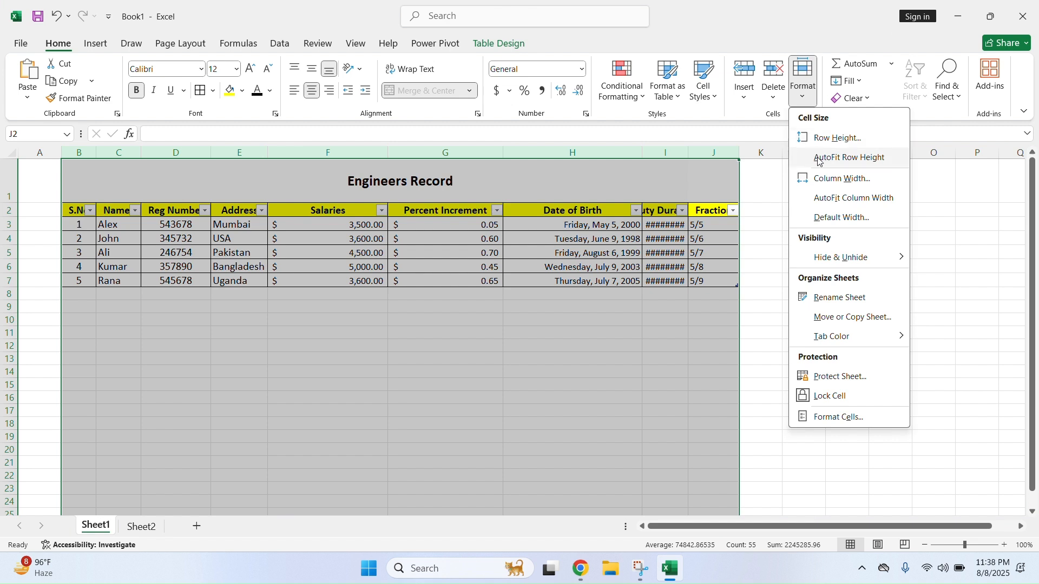
{"action": "left_click", "coordinate": [834, 182]}
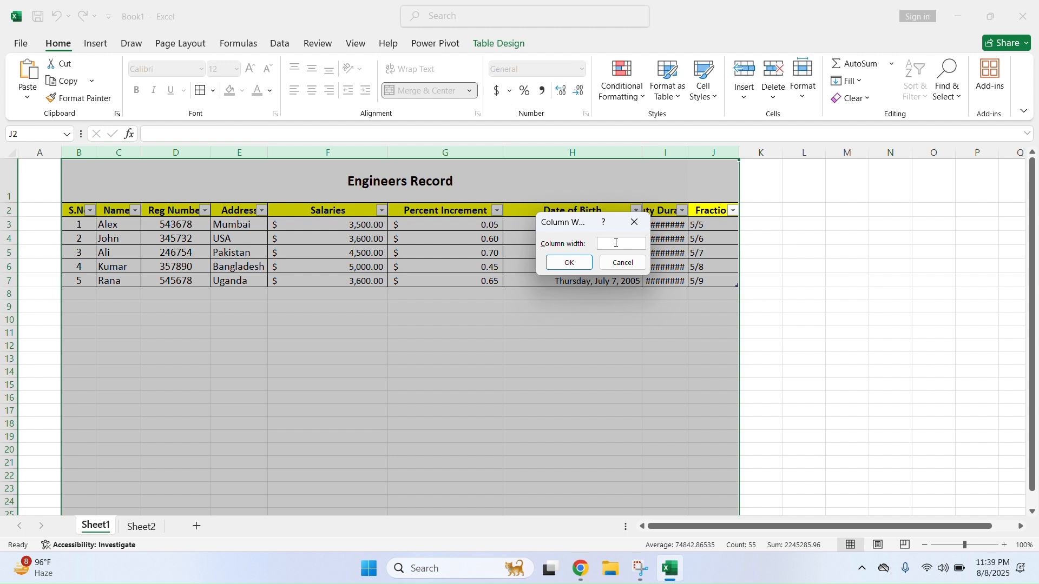
{"action": "key", "text": "Return"}
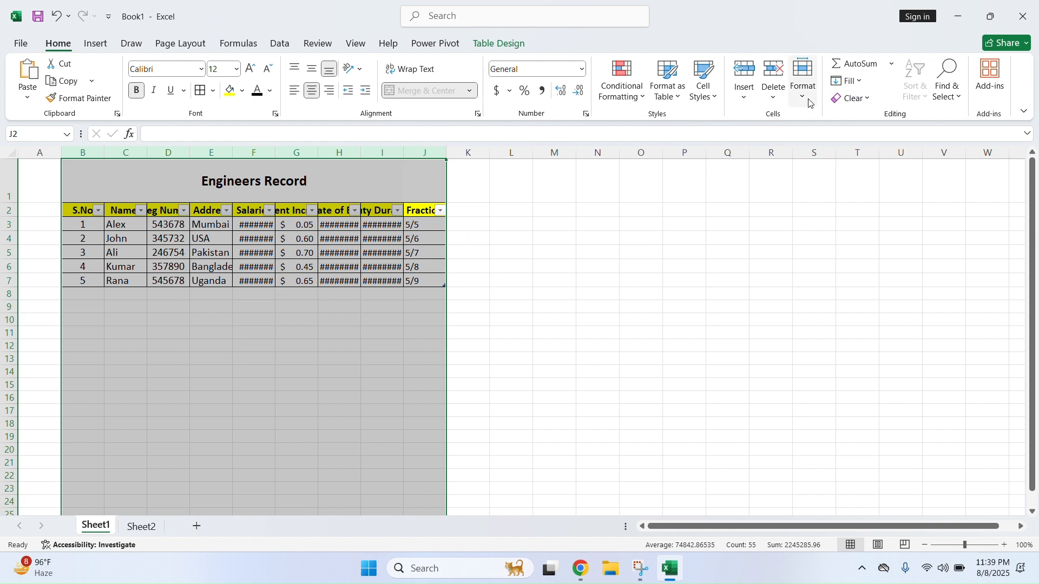
{"action": "left_click", "coordinate": [804, 78]}
{"action": "left_click", "coordinate": [843, 178]}
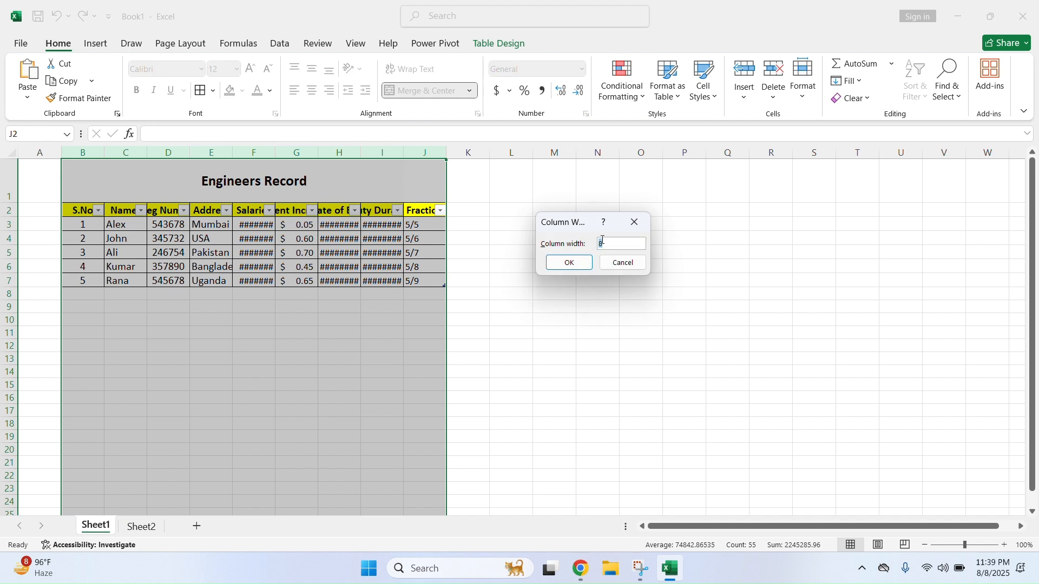
{"action": "type", "text": "12"}
{"action": "key", "text": "Return"}
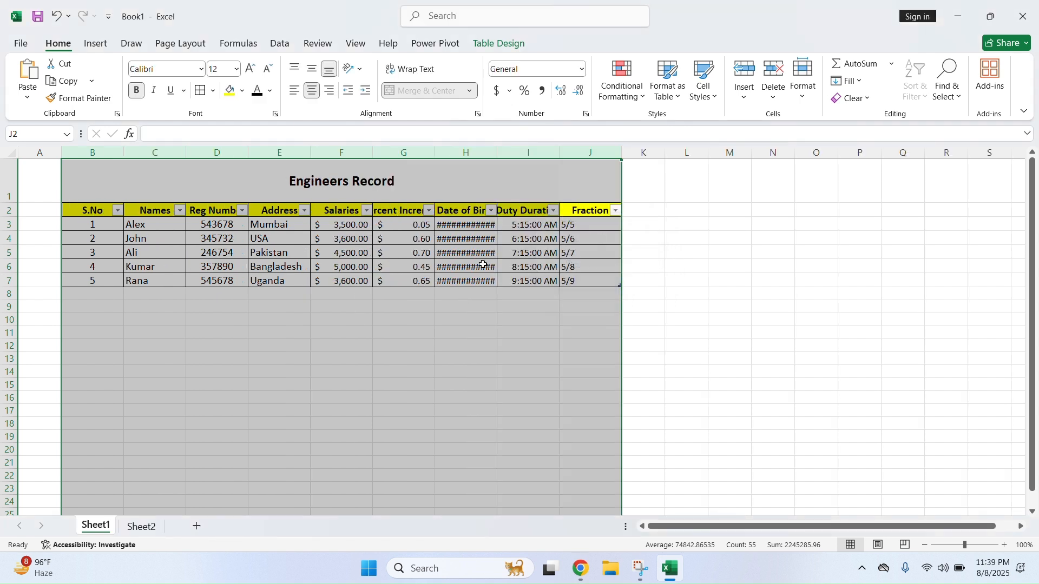
AutoFit columns B through J to their contents
{"action": "left_click", "coordinate": [804, 84]}
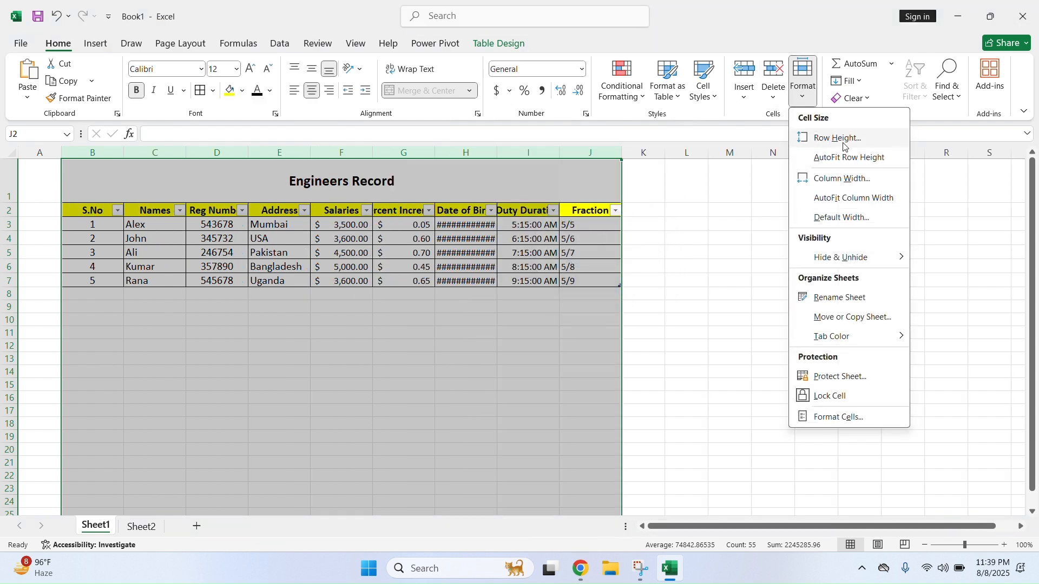
{"action": "left_click", "coordinate": [845, 199]}
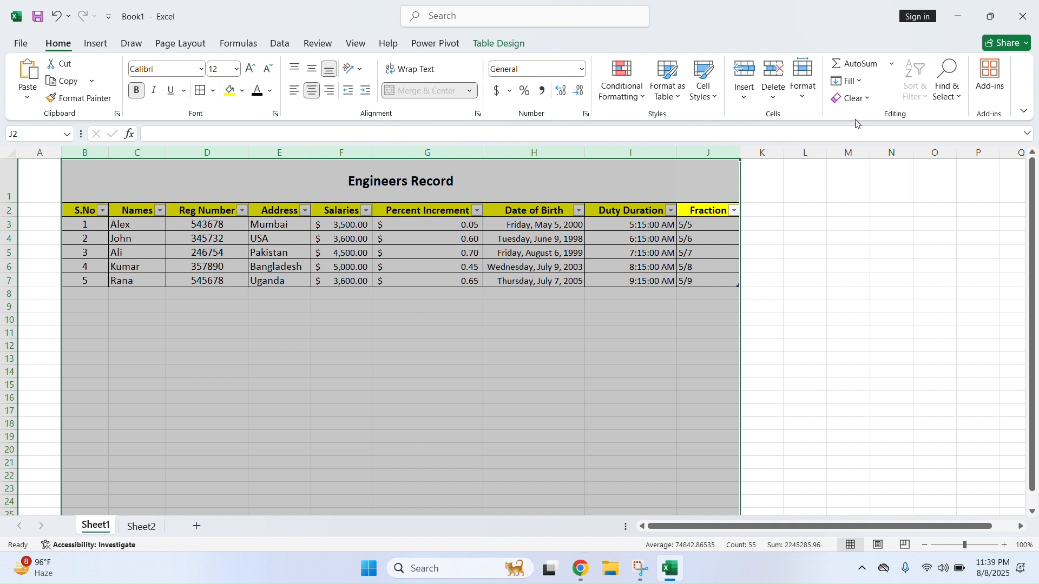
{"action": "left_click", "coordinate": [805, 103]}
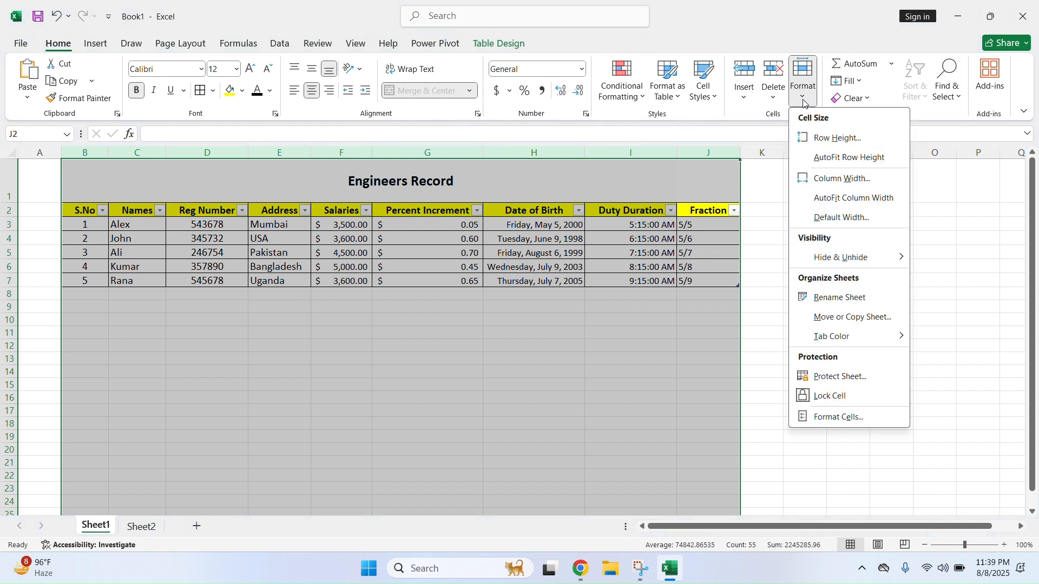
Hide the Date of Birth and Duty Duration columns
{"action": "mouse_move", "coordinate": [892, 259]}
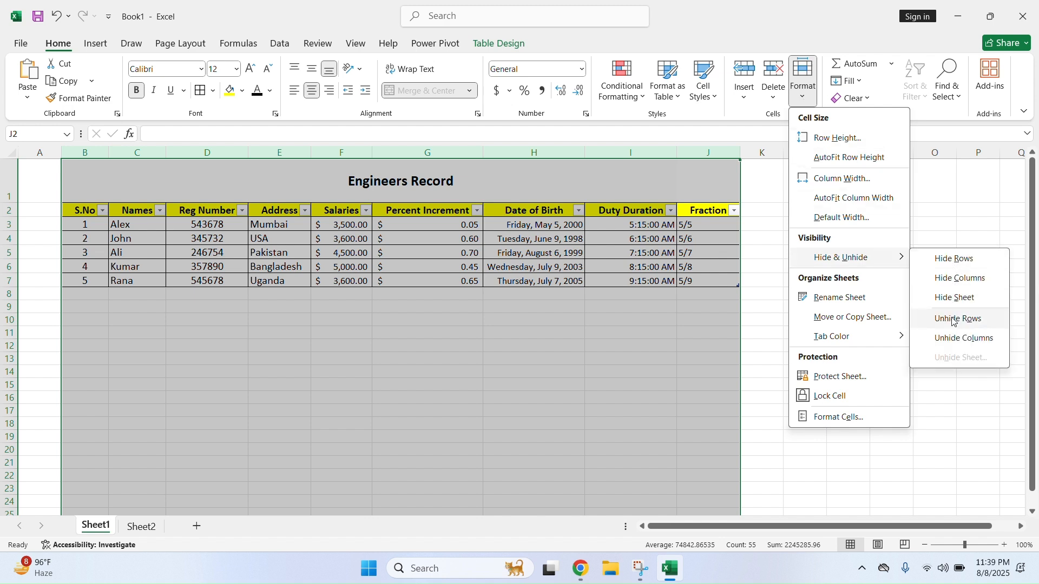
{"action": "left_click", "coordinate": [665, 312]}
{"action": "left_click", "coordinate": [664, 185]}
{"action": "left_click_drag", "start_coordinate": [655, 154], "coordinate": [518, 157]}
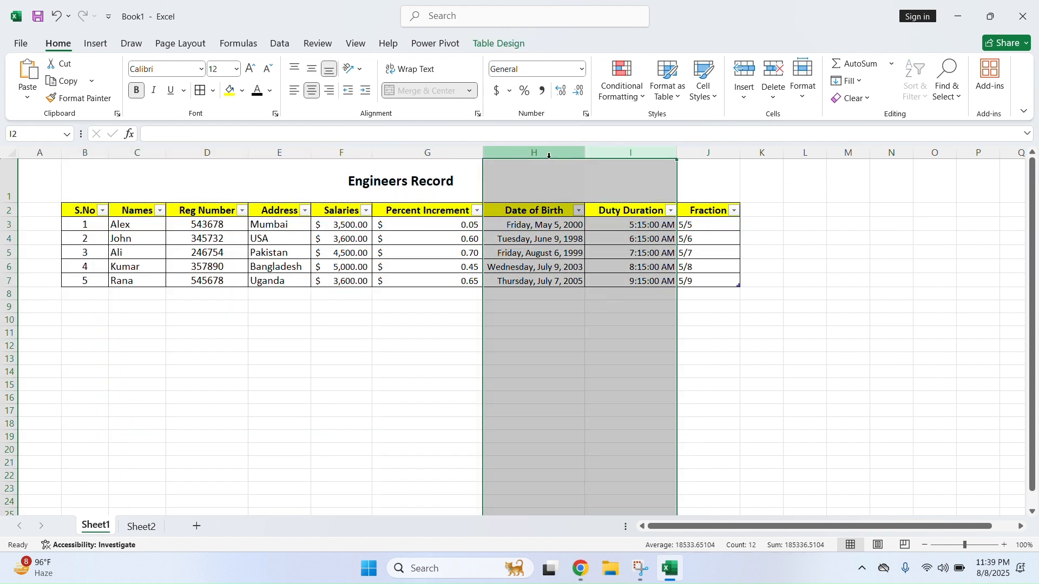
{"action": "left_click", "coordinate": [803, 102]}
{"action": "mouse_move", "coordinate": [868, 260]}
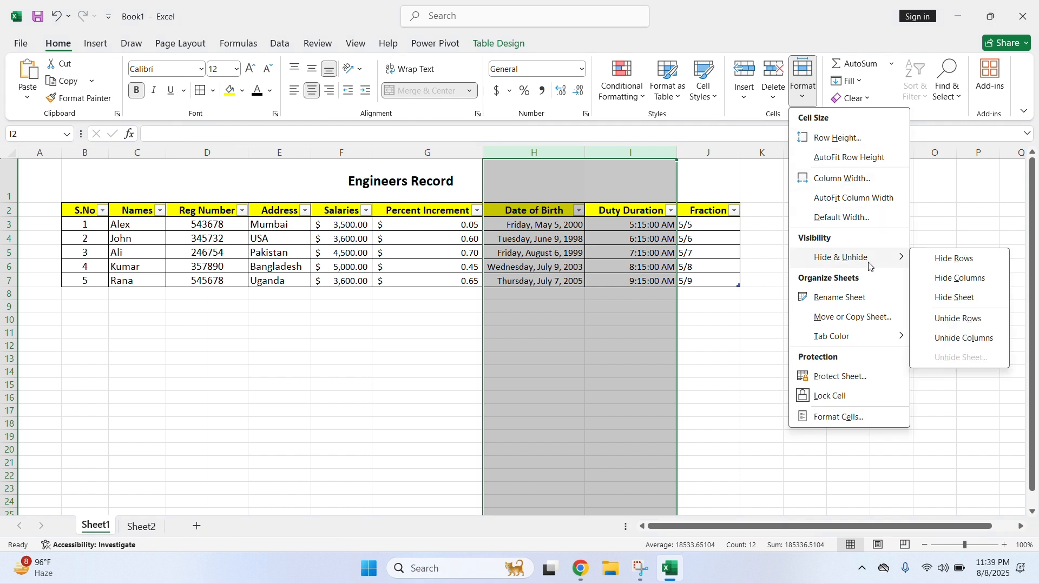
{"action": "left_click", "coordinate": [948, 278]}
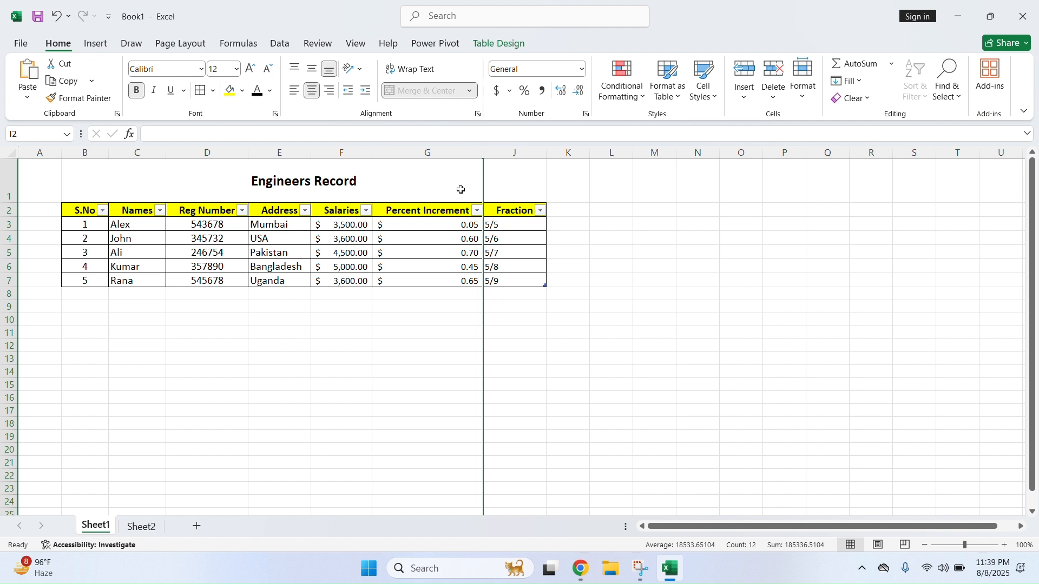
Unhide the Date of Birth and Duty Duration columns via columns G:J
{"action": "left_click", "coordinate": [508, 307]}
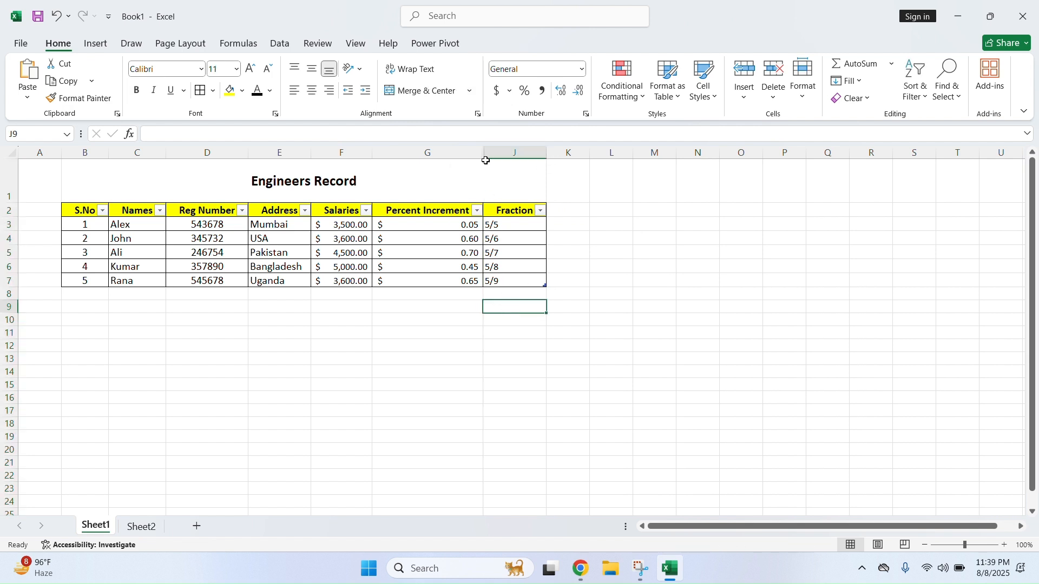
{"action": "left_click_drag", "start_coordinate": [498, 150], "coordinate": [471, 150]}
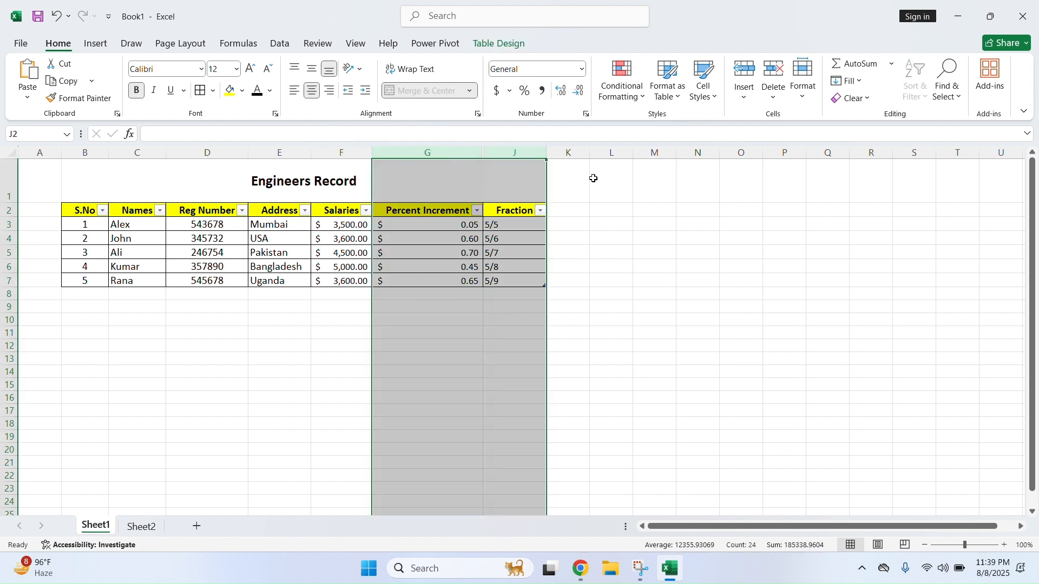
{"action": "left_click", "coordinate": [804, 86]}
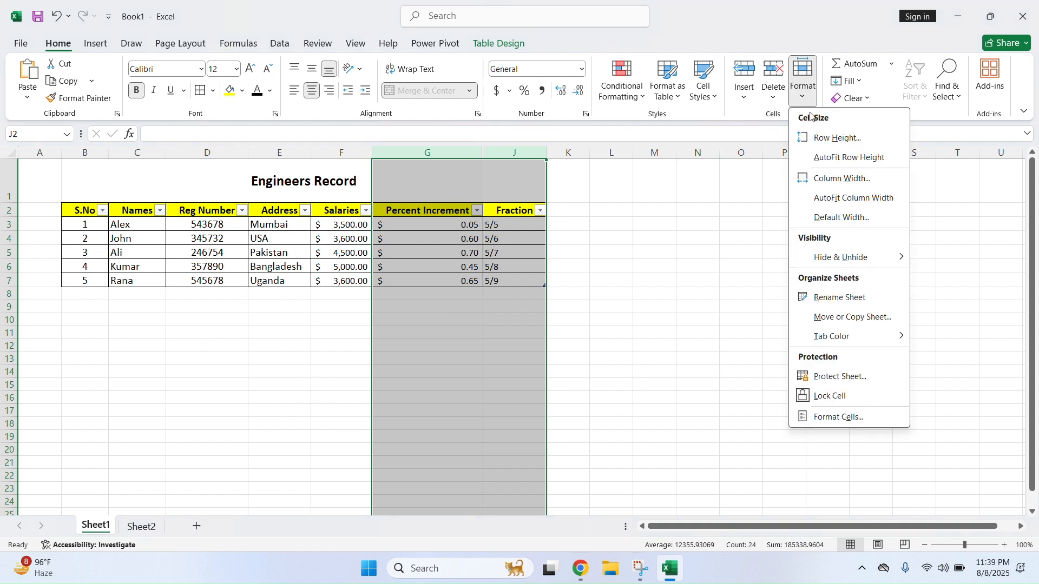
{"action": "mouse_move", "coordinate": [859, 258]}
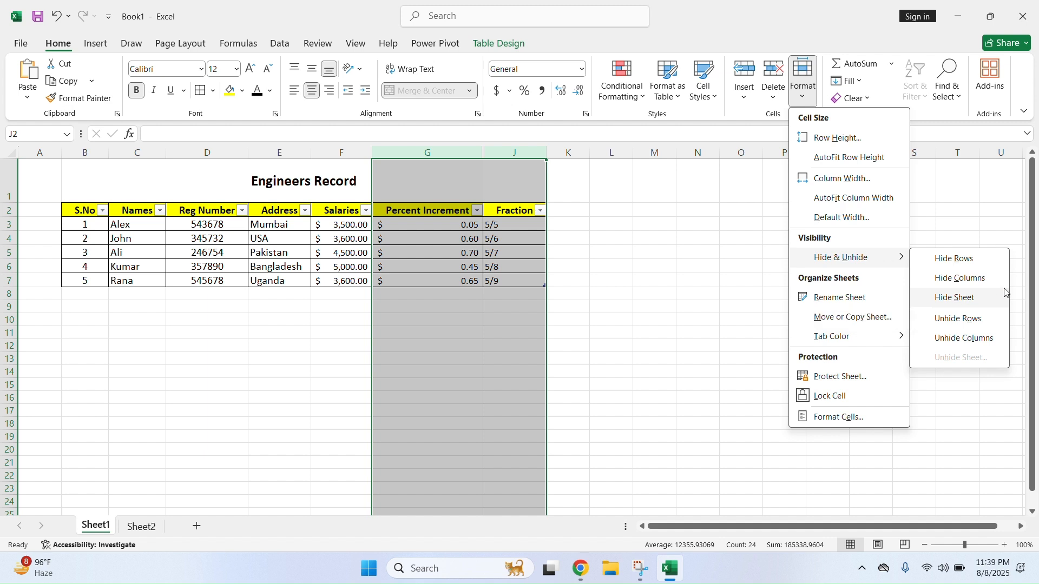
{"action": "left_click", "coordinate": [964, 338]}
{"action": "left_click", "coordinate": [844, 331]}
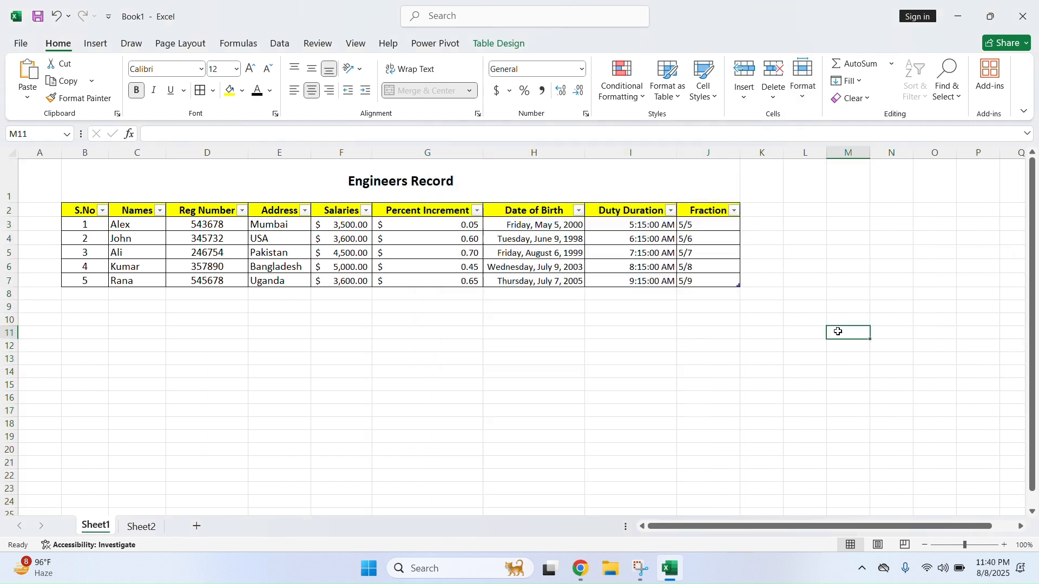
Hide rows 6 and 7 of the table
{"action": "left_click_drag", "start_coordinate": [9, 281], "coordinate": [10, 267]}
{"action": "left_click", "coordinate": [803, 81]}
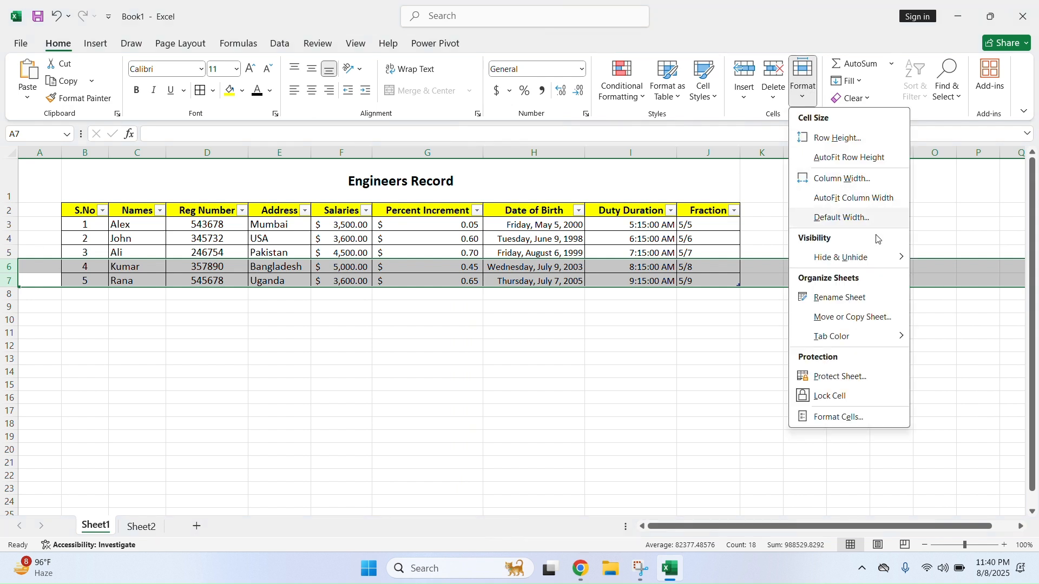
{"action": "mouse_move", "coordinate": [871, 257]}
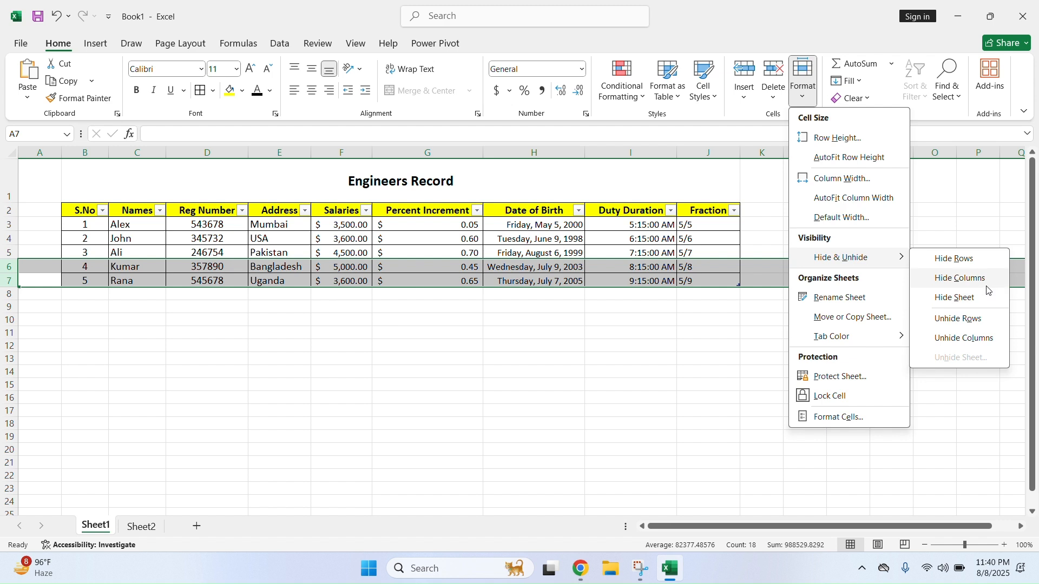
{"action": "left_click", "coordinate": [977, 260]}
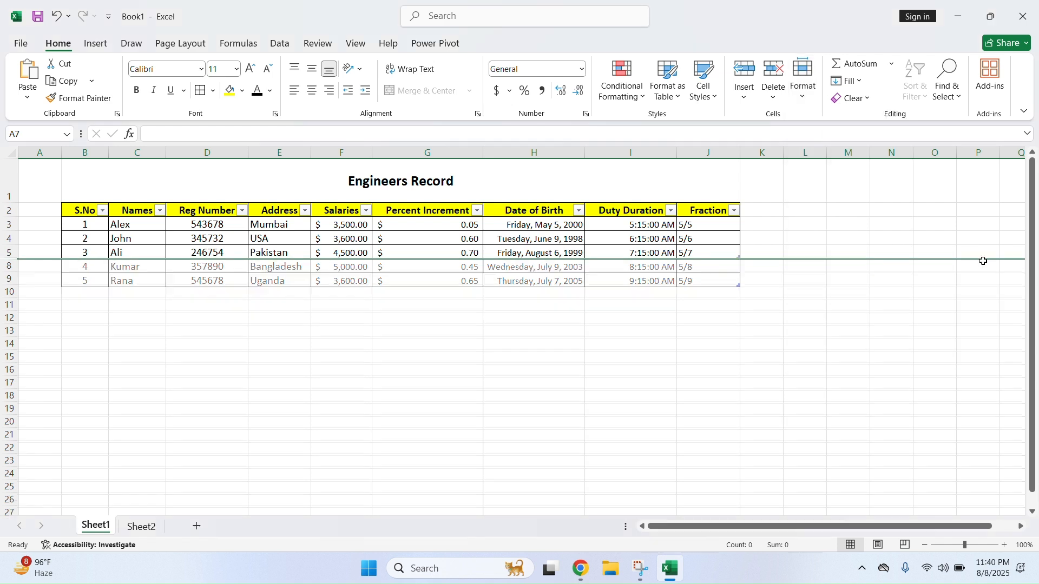
{"action": "left_click", "coordinate": [114, 293]}
Unhide rows 6 and 7 so the Kumar and Rana rows reappear
{"action": "left_click_drag", "start_coordinate": [10, 252], "coordinate": [9, 275]}
{"action": "right_click", "coordinate": [11, 271]}
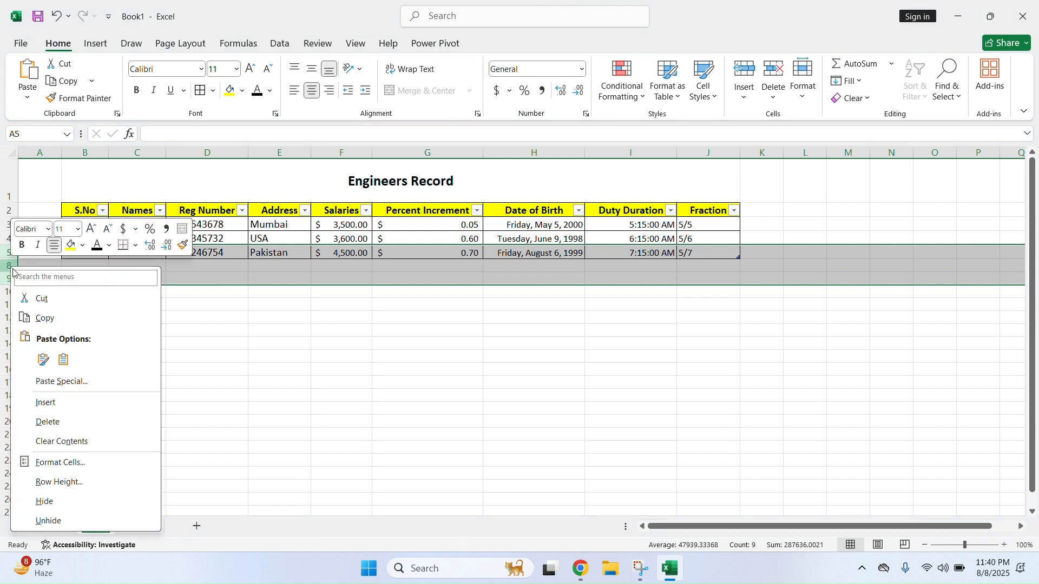
{"action": "left_click", "coordinate": [67, 521]}
{"action": "left_click", "coordinate": [324, 360]}
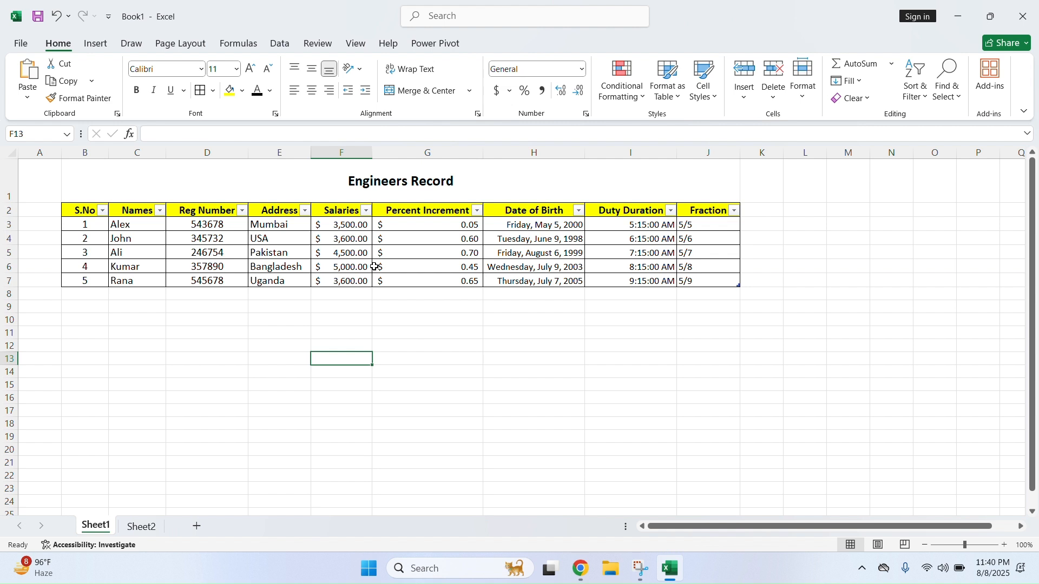
{"action": "left_click", "coordinate": [563, 294]}
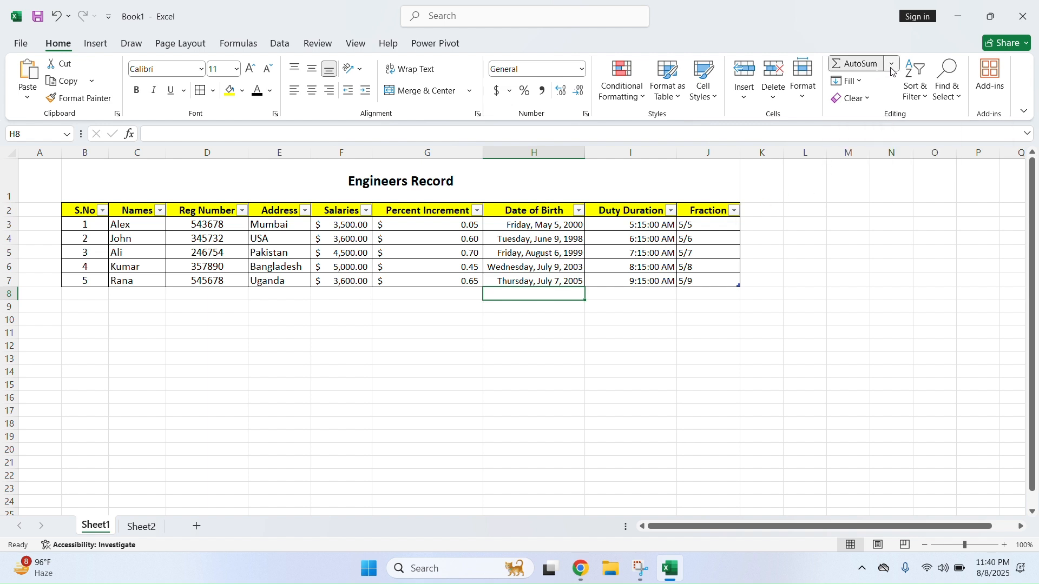
Rename Sheet1 to 'Engi Sheet', then to 'Engineer Sheet'
{"action": "left_click", "coordinate": [801, 98]}
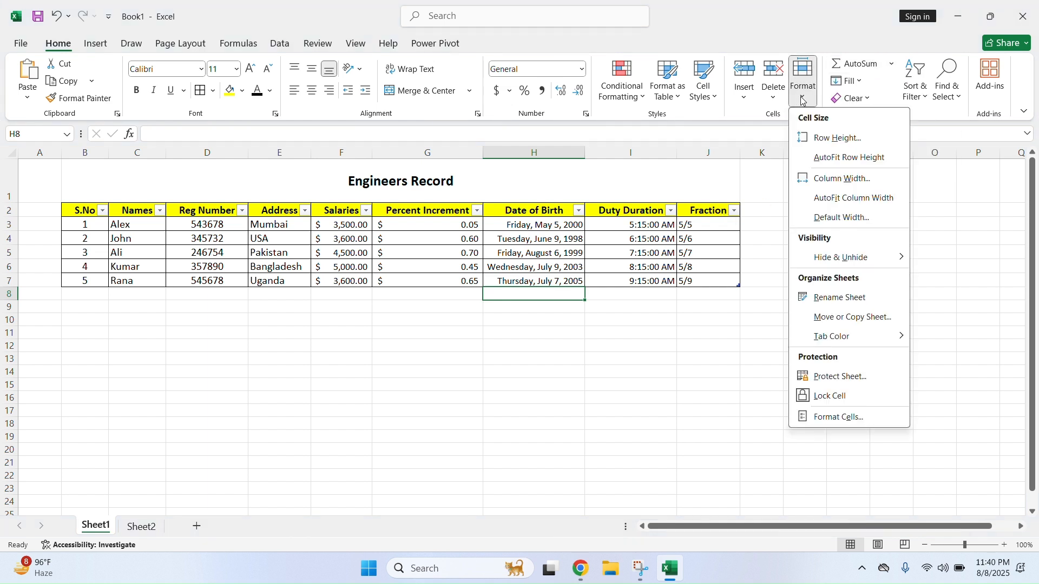
{"action": "left_click", "coordinate": [860, 299]}
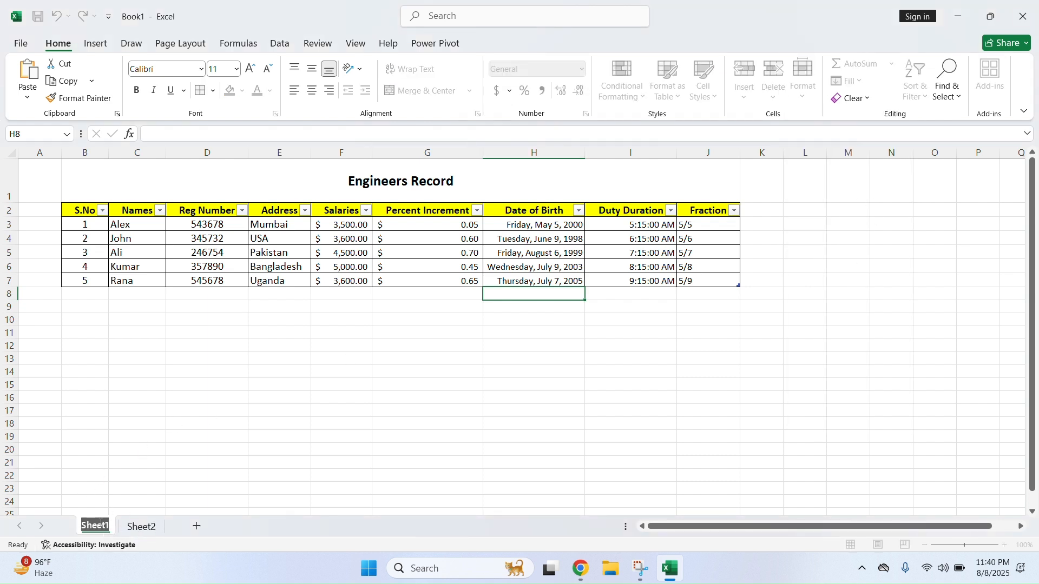
{"action": "type", "text": "Engi"}
{"action": "type", "text": " Sh"}
{"action": "type", "text": "eet"}
{"action": "key", "text": "Return"}
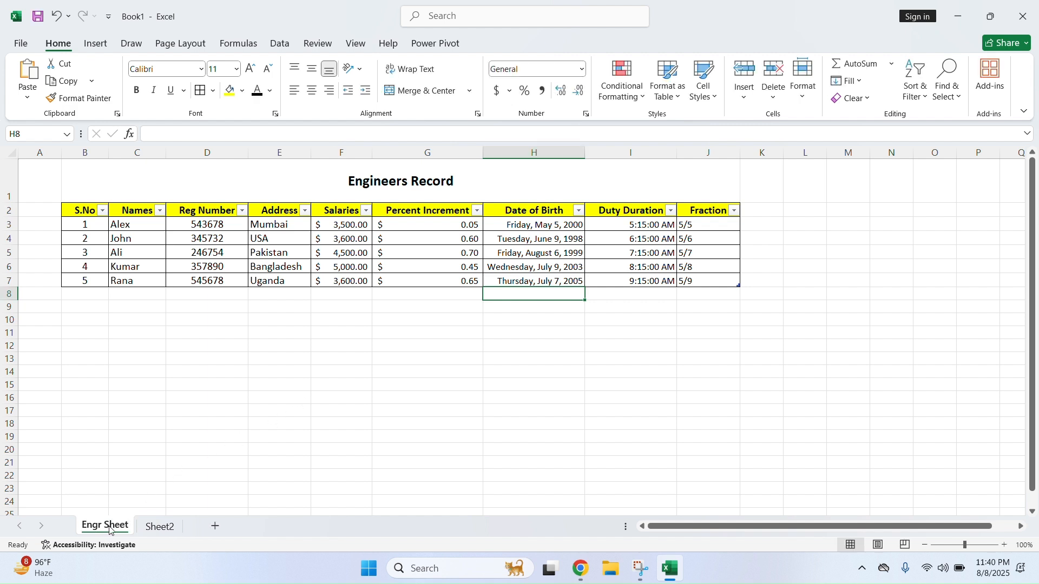
{"action": "double_click", "coordinate": [109, 526]}
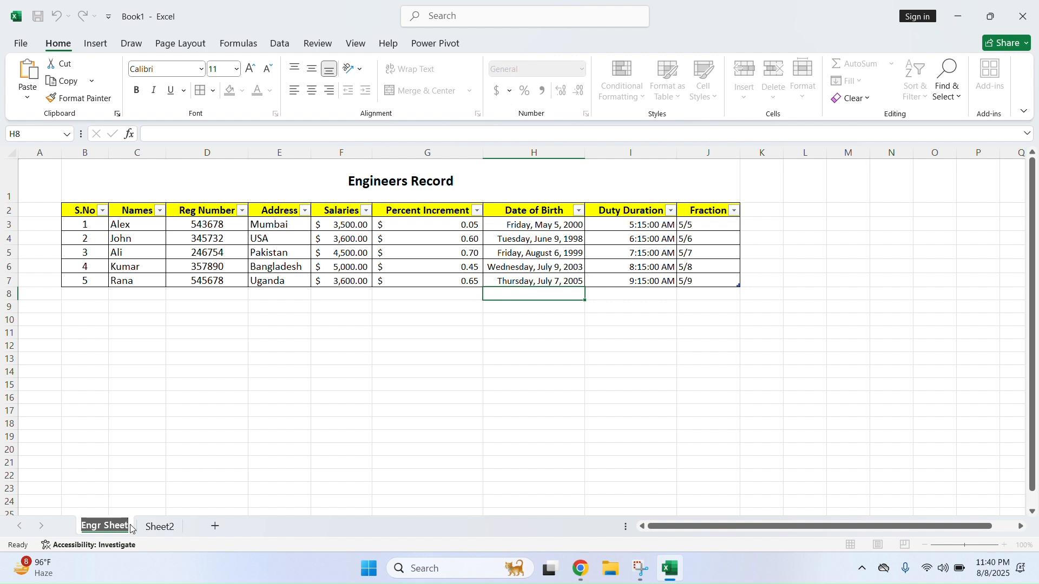
{"action": "type", "text": "E"}
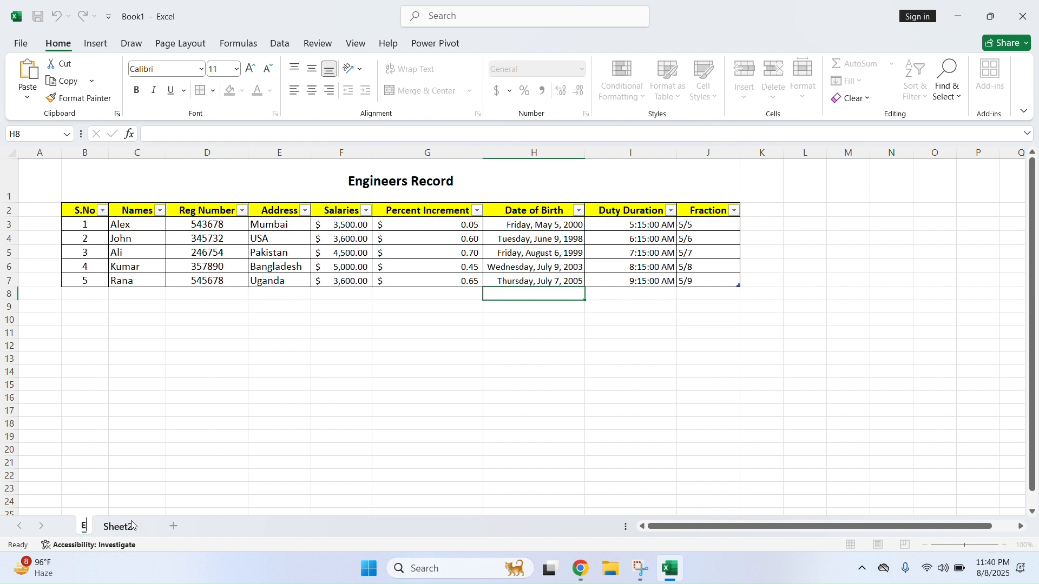
{"action": "type", "text": "ngin"}
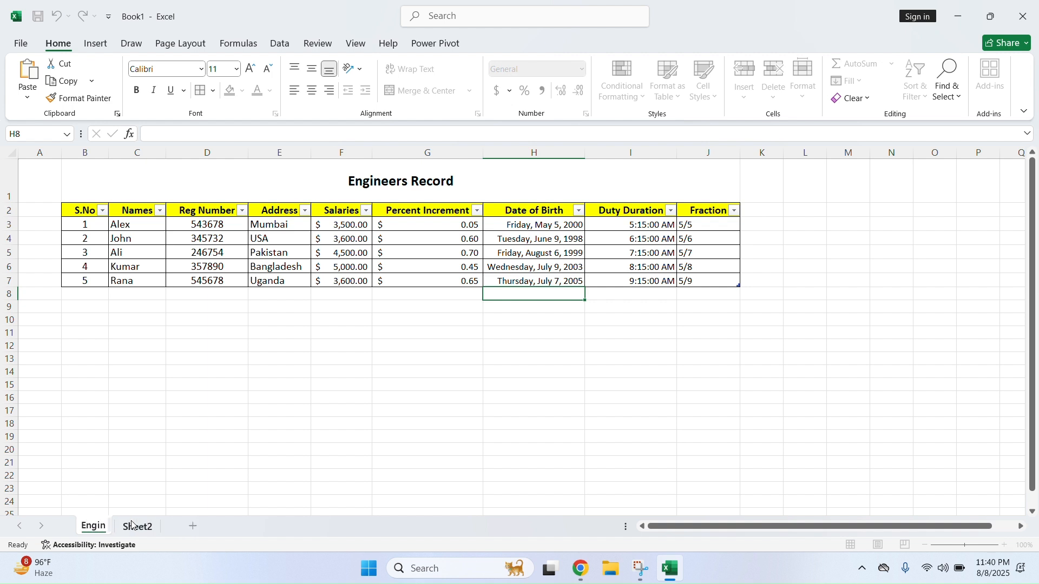
{"action": "type", "text": "eer Sheet"}
{"action": "key", "text": "Return"}
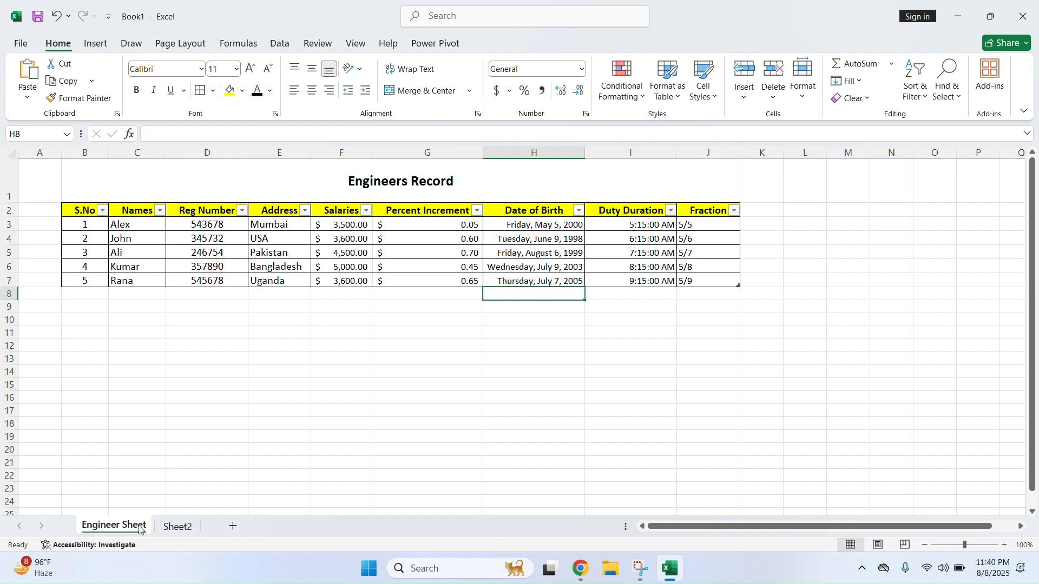
Rename the sheet tab to 'Engr. Sheet'
{"action": "right_click", "coordinate": [140, 530]}
{"action": "left_click", "coordinate": [191, 377]}
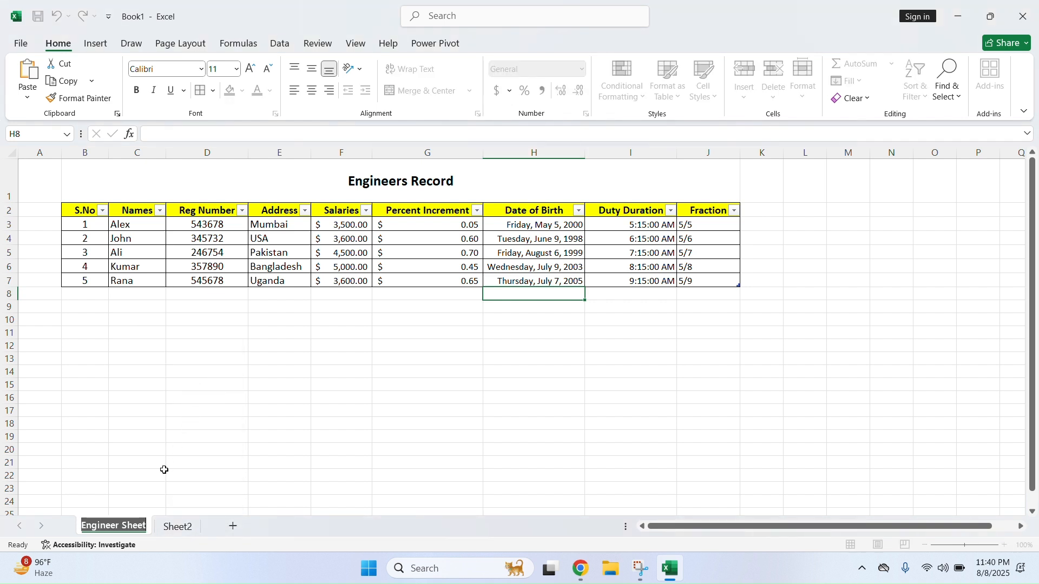
{"action": "type", "text": "Eng"}
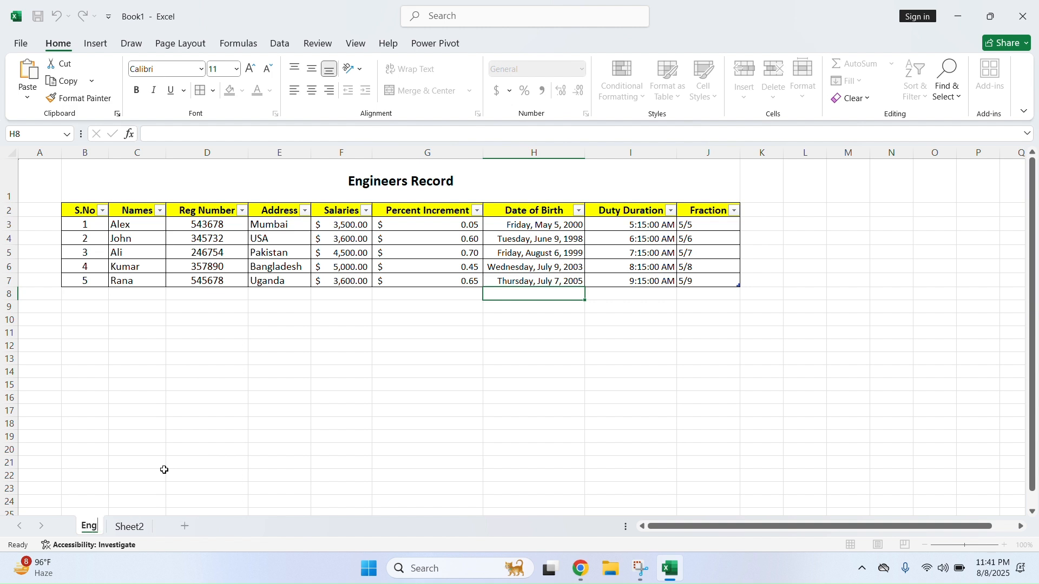
{"action": "type", "text": "r. Sheet"}
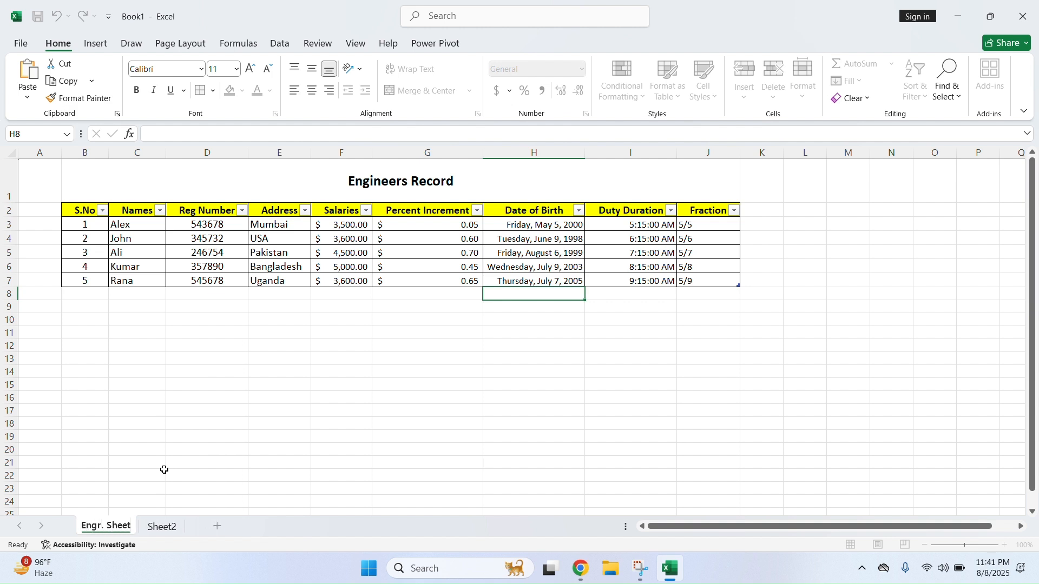
{"action": "key", "text": "Return"}
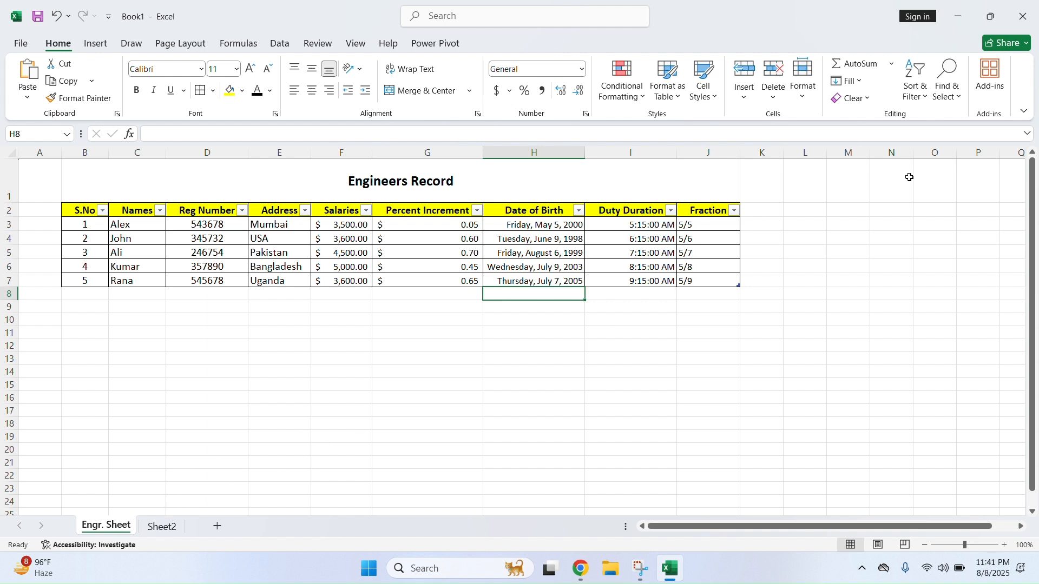
{"action": "left_click", "coordinate": [801, 99]}
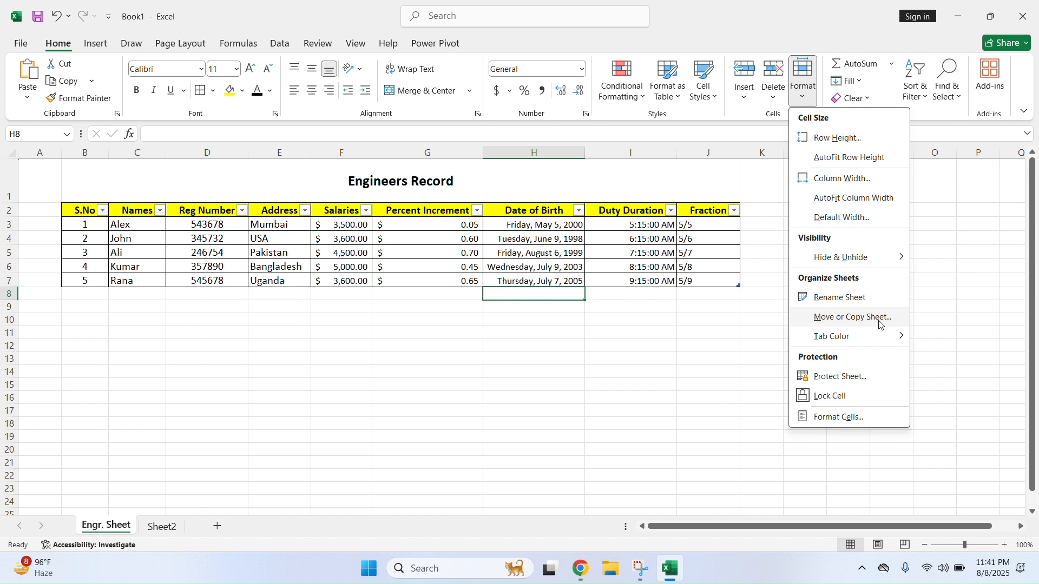
{"action": "left_click", "coordinate": [881, 324]}
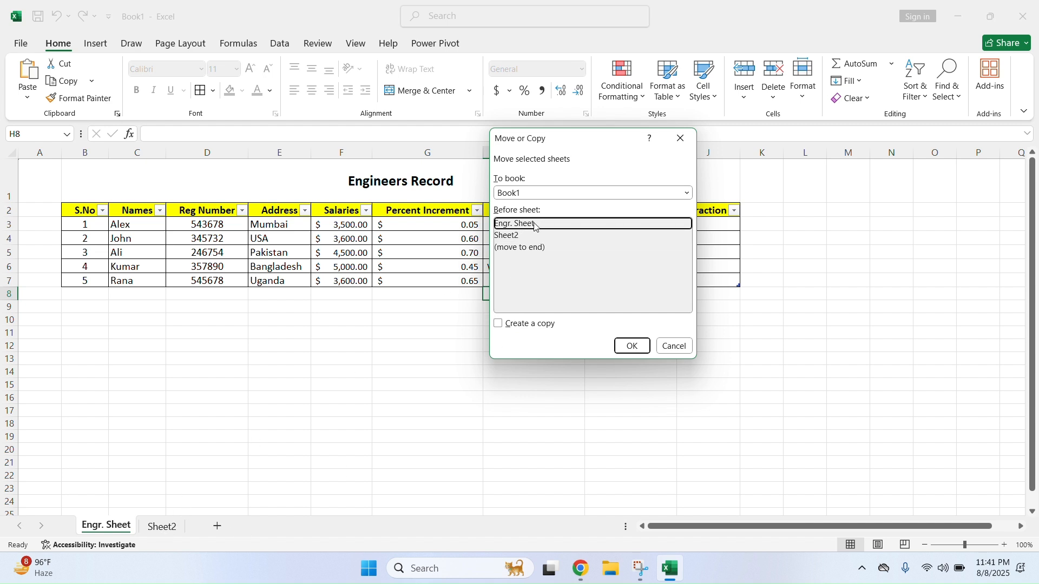
{"action": "left_click", "coordinate": [535, 248]}
{"action": "left_click", "coordinate": [633, 347]}
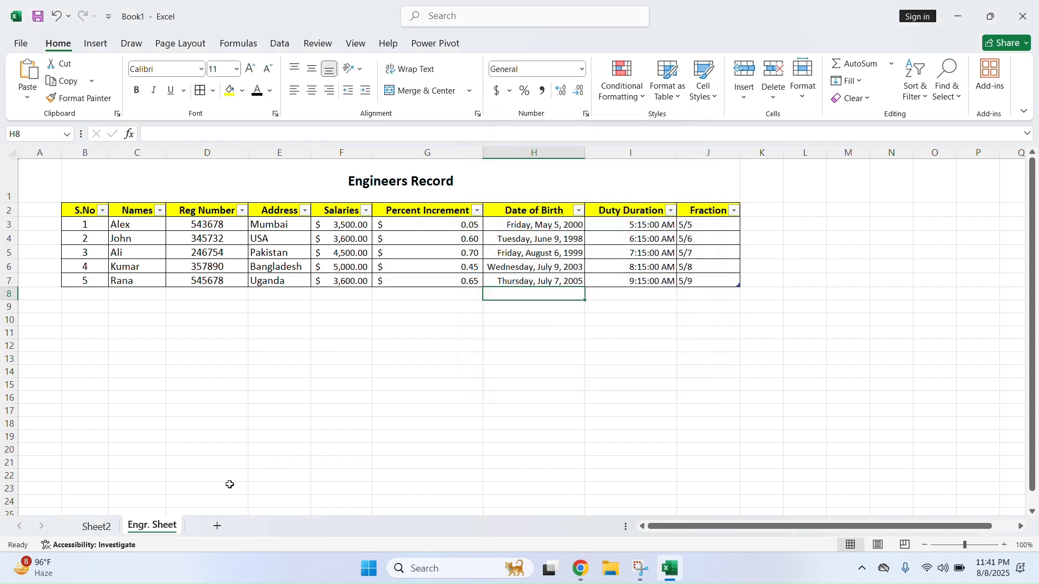
{"action": "left_click", "coordinate": [97, 528]}
{"action": "left_click", "coordinate": [146, 529]}
{"action": "right_click", "coordinate": [163, 528]}
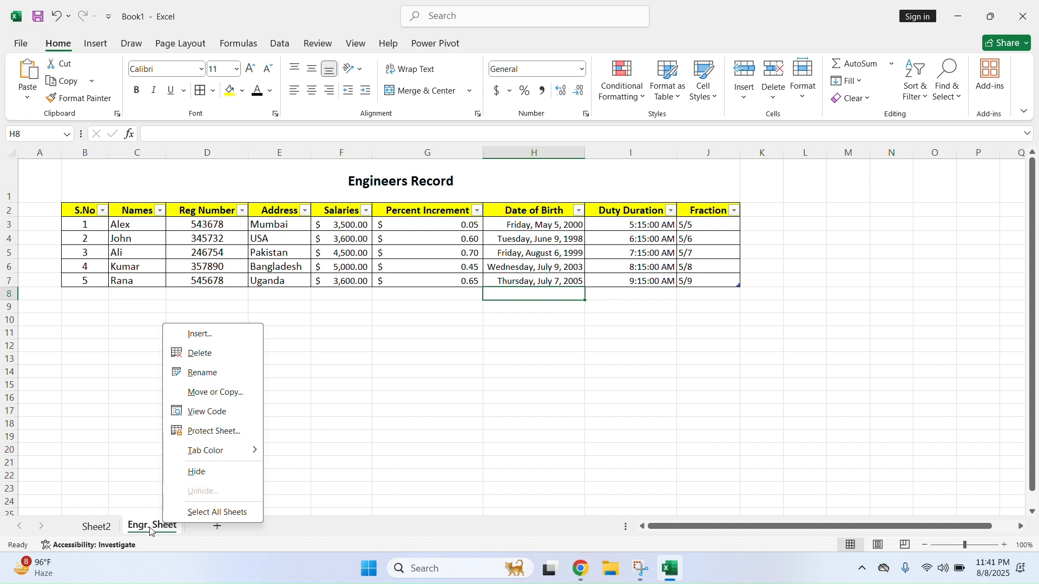
{"action": "left_click", "coordinate": [215, 393]}
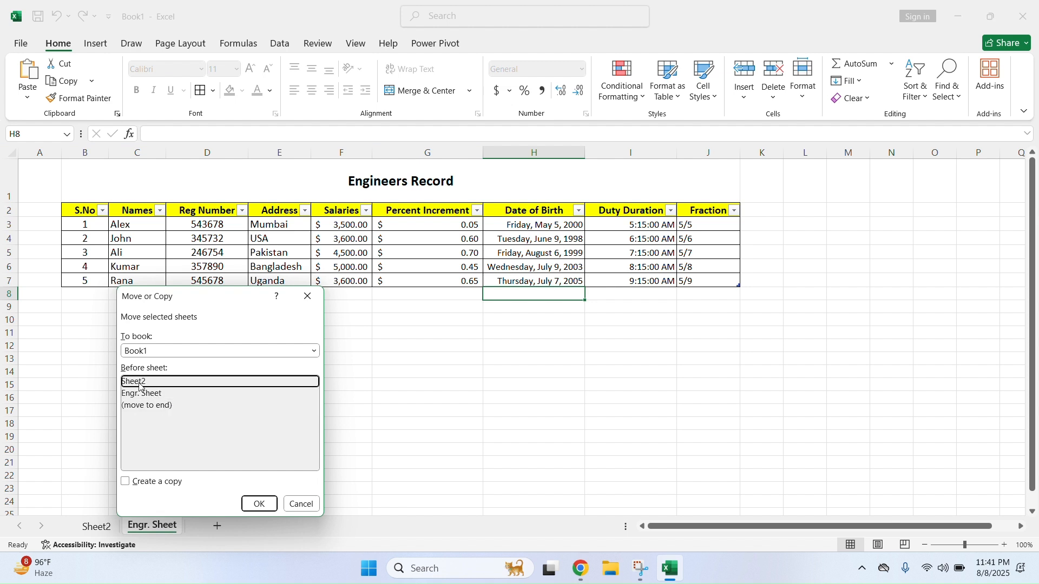
{"action": "left_click", "coordinate": [258, 504]}
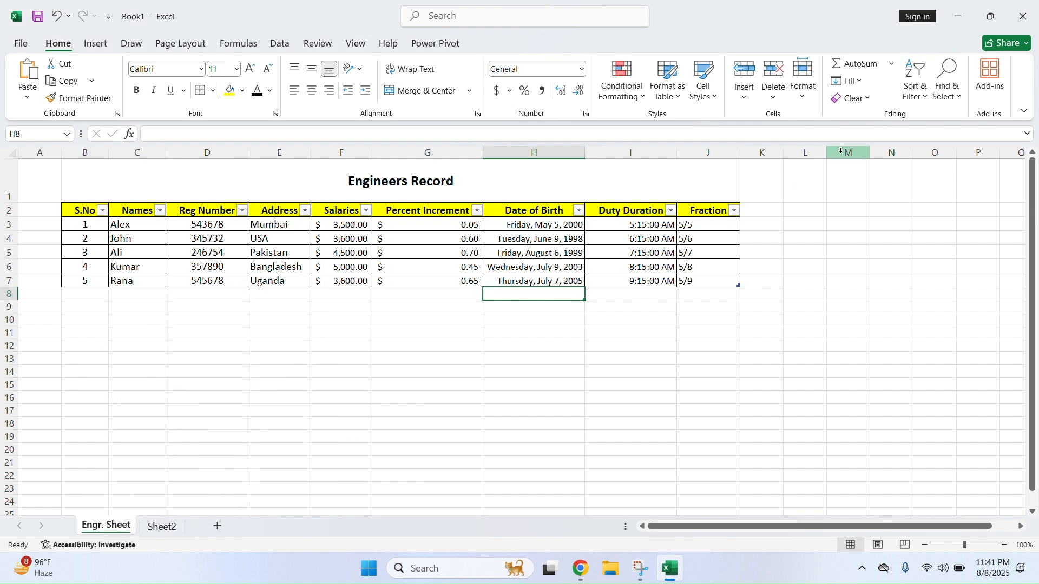
Colour the Engr. Sheet tab yellow
{"action": "left_click", "coordinate": [800, 102]}
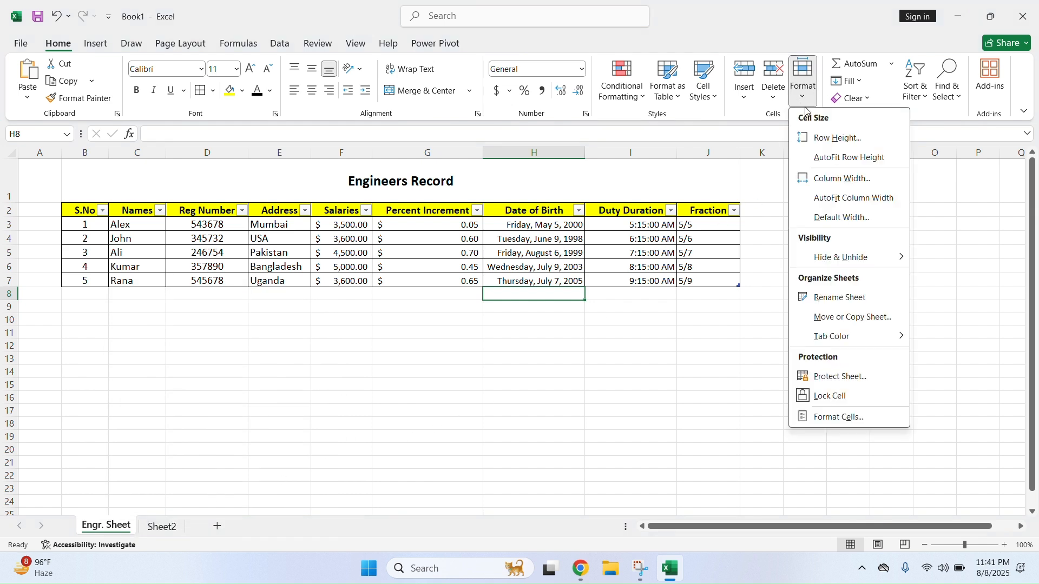
{"action": "mouse_move", "coordinate": [885, 339]}
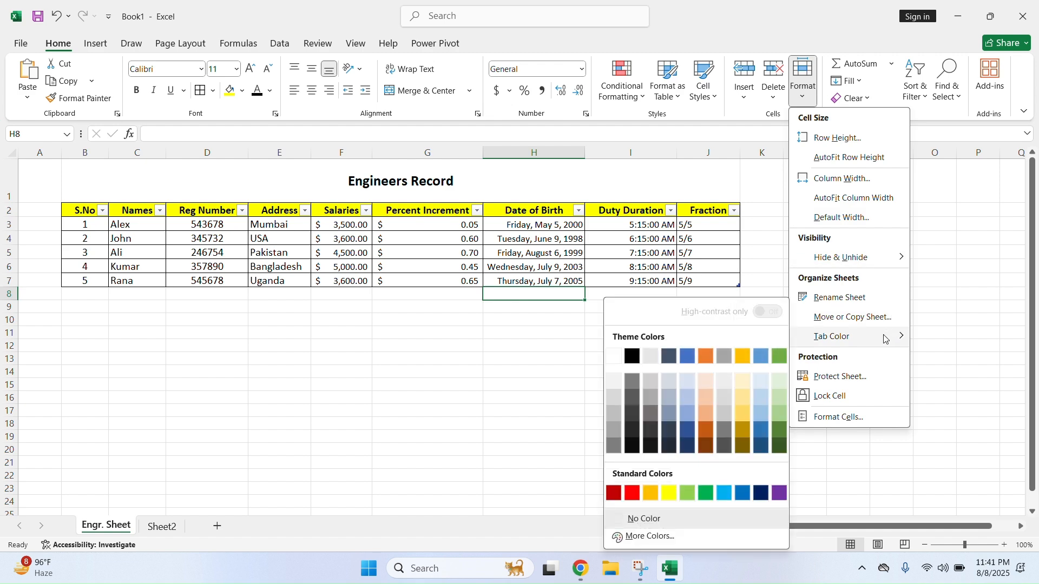
{"action": "left_click", "coordinate": [669, 495]}
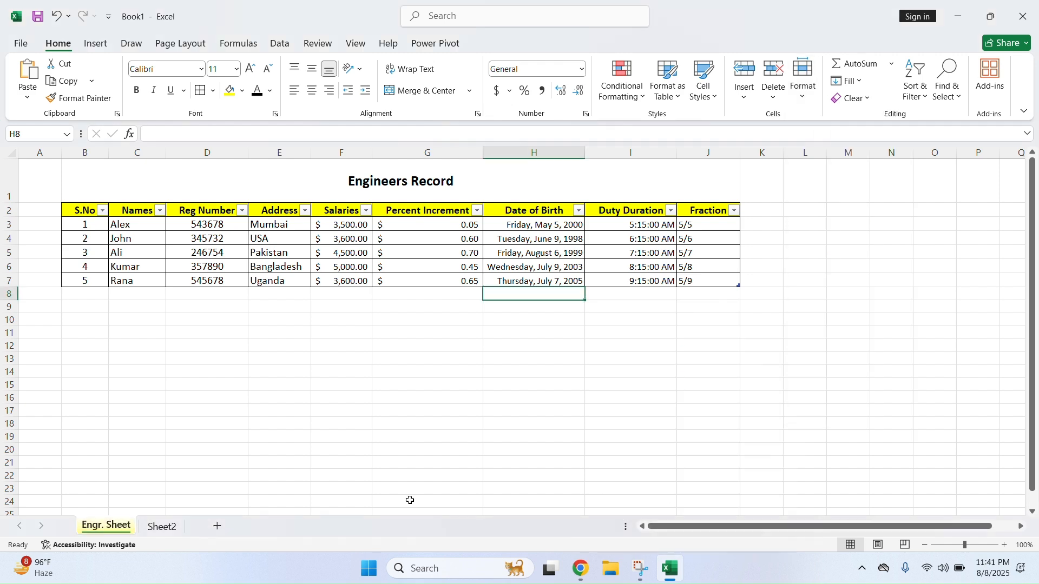
Give the Sheet2 tab a green colour and return to Engr. Sheet
{"action": "left_click", "coordinate": [163, 527]}
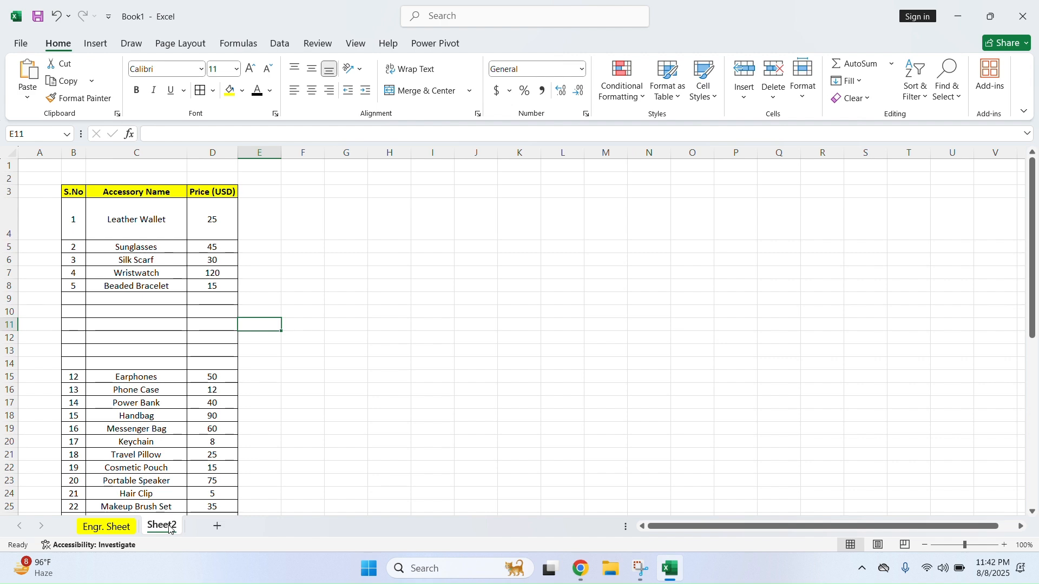
{"action": "left_click", "coordinate": [97, 533]}
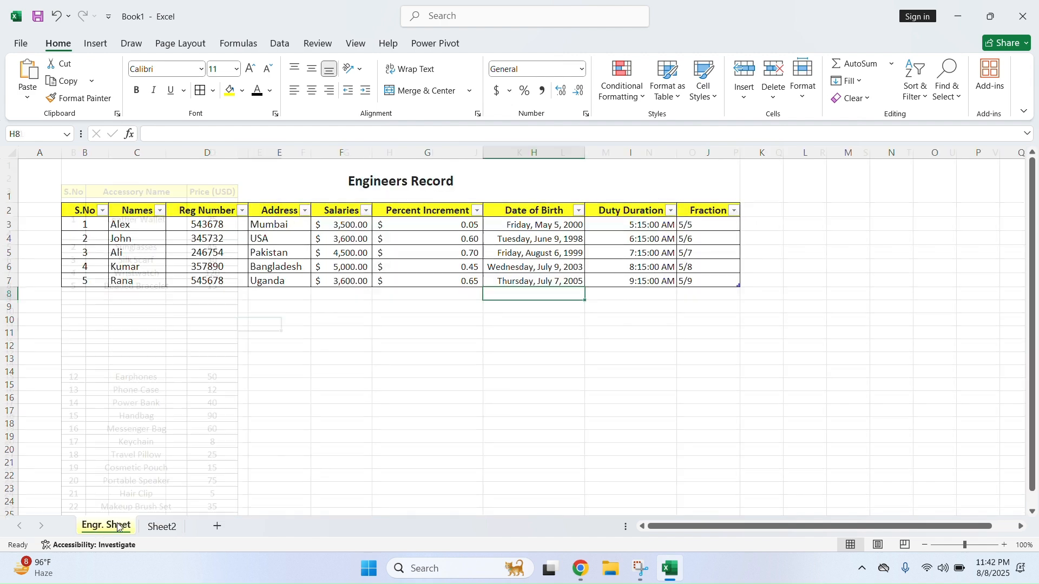
{"action": "right_click", "coordinate": [166, 529]}
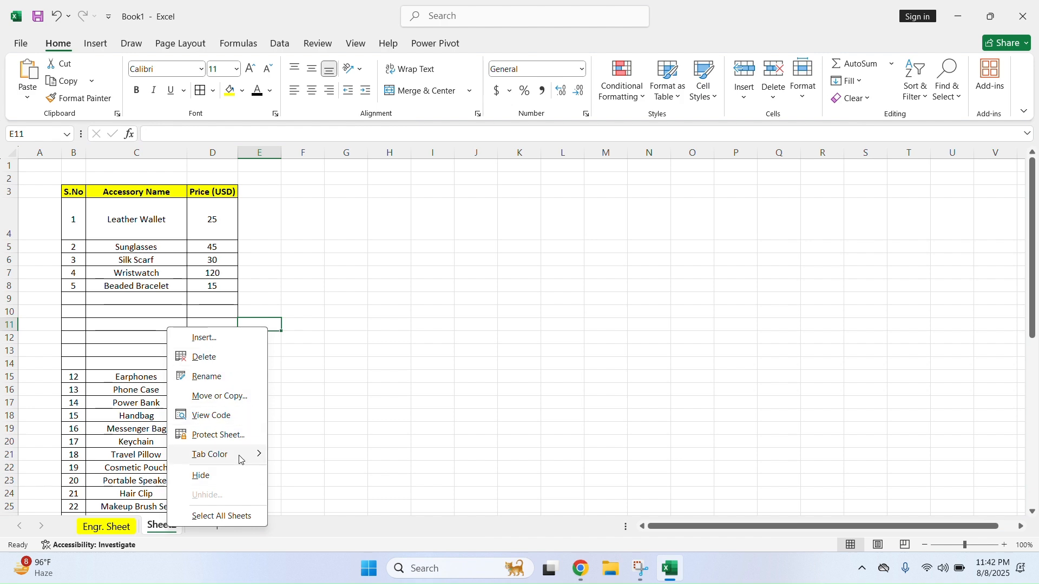
{"action": "mouse_move", "coordinate": [240, 460]}
{"action": "left_click", "coordinate": [372, 493]}
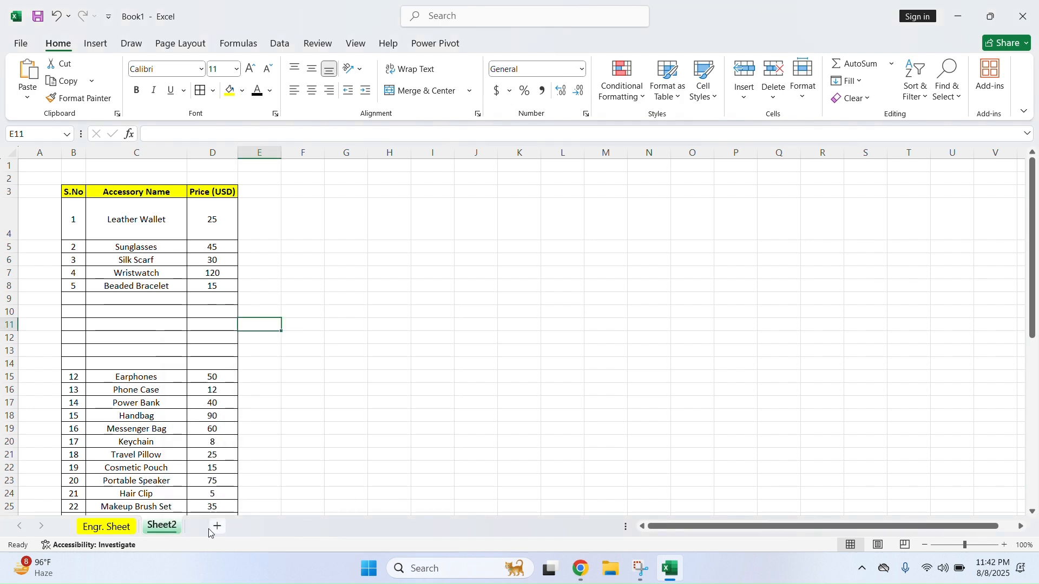
{"action": "left_click", "coordinate": [122, 527]}
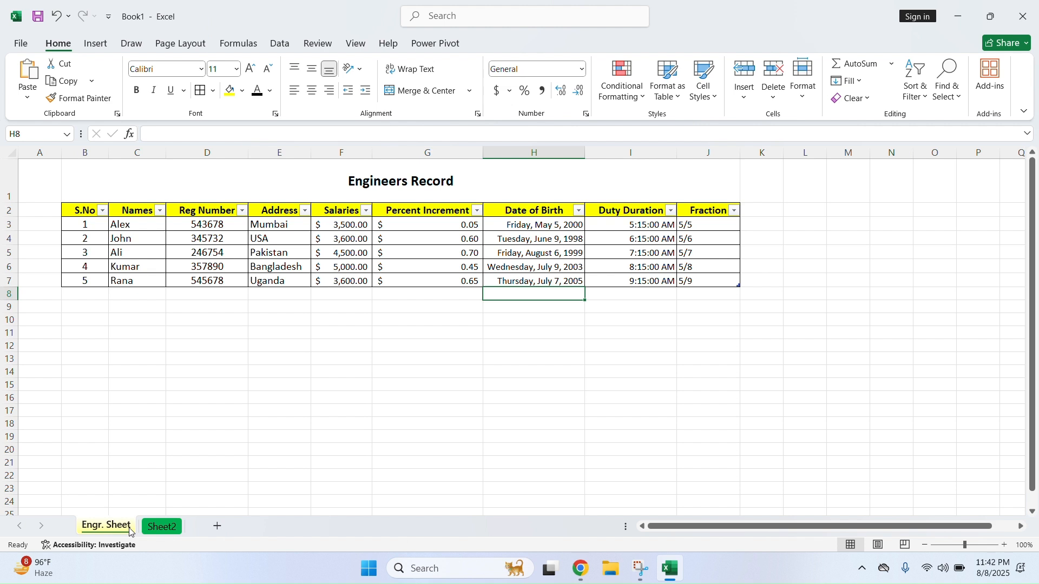
Open Protect Sheet for Engr. Sheet from Format, cancel, then reopen it from the tab
{"action": "left_click", "coordinate": [808, 102]}
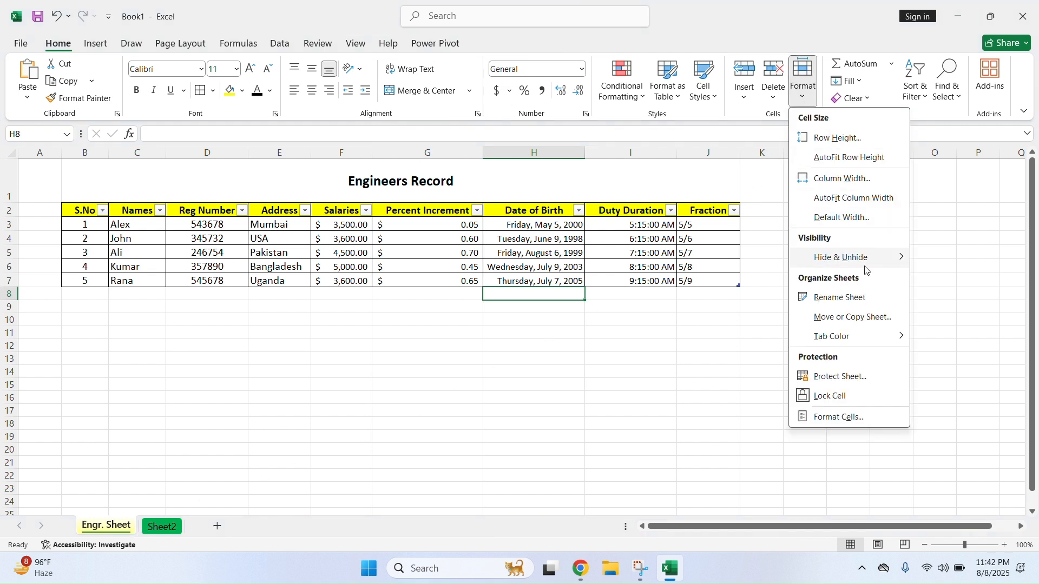
{"action": "left_click", "coordinate": [863, 381]}
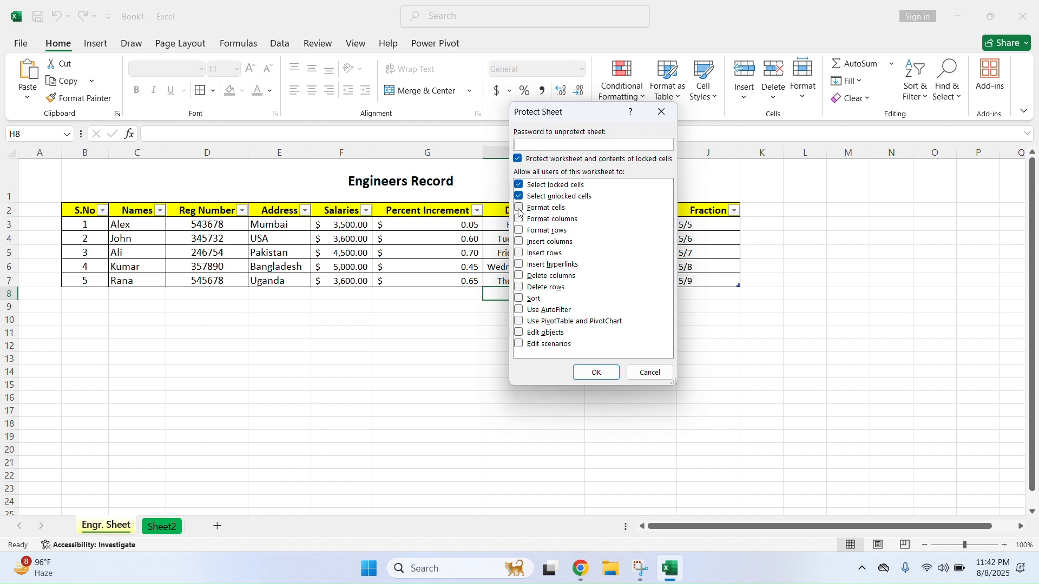
{"action": "left_click", "coordinate": [519, 160]}
{"action": "left_click", "coordinate": [519, 160]}
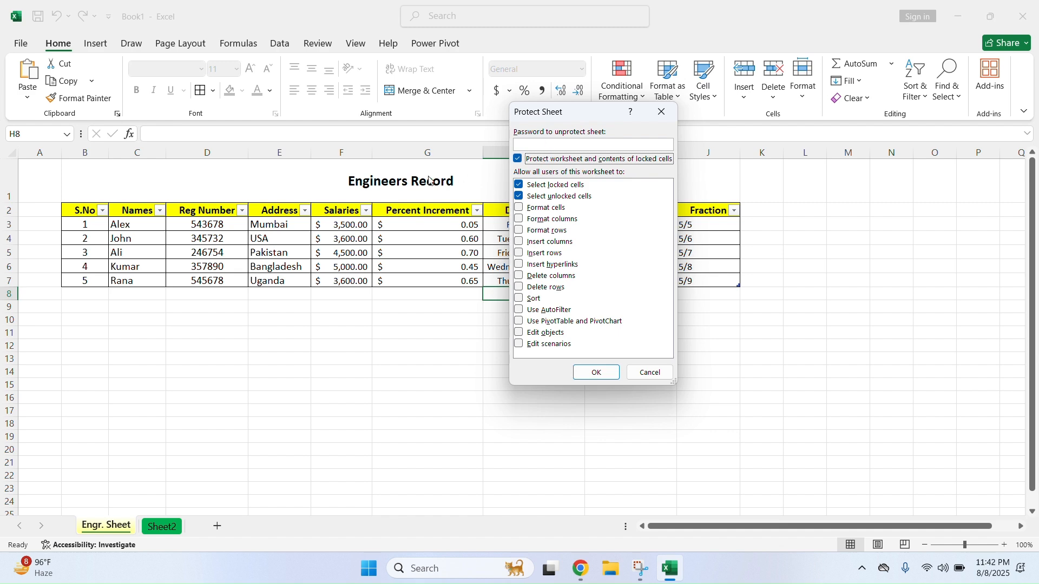
{"action": "left_click", "coordinate": [651, 373]}
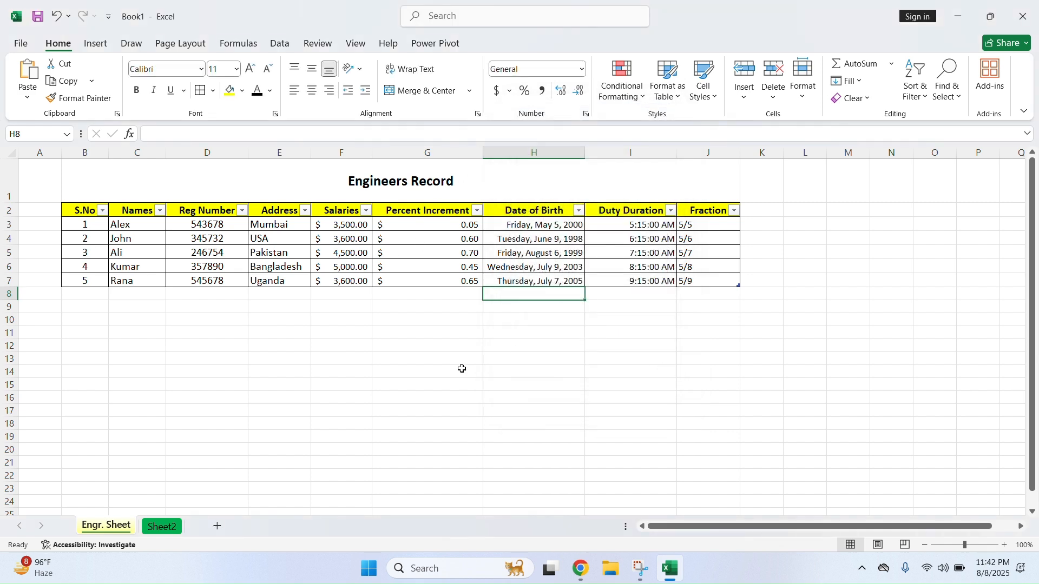
{"action": "right_click", "coordinate": [119, 526]}
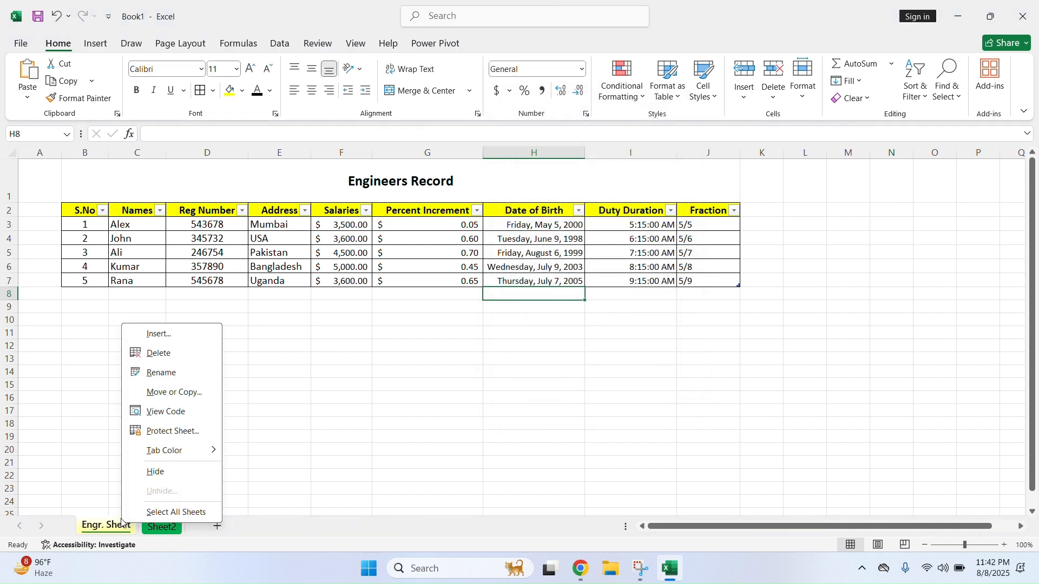
{"action": "left_click", "coordinate": [174, 432]}
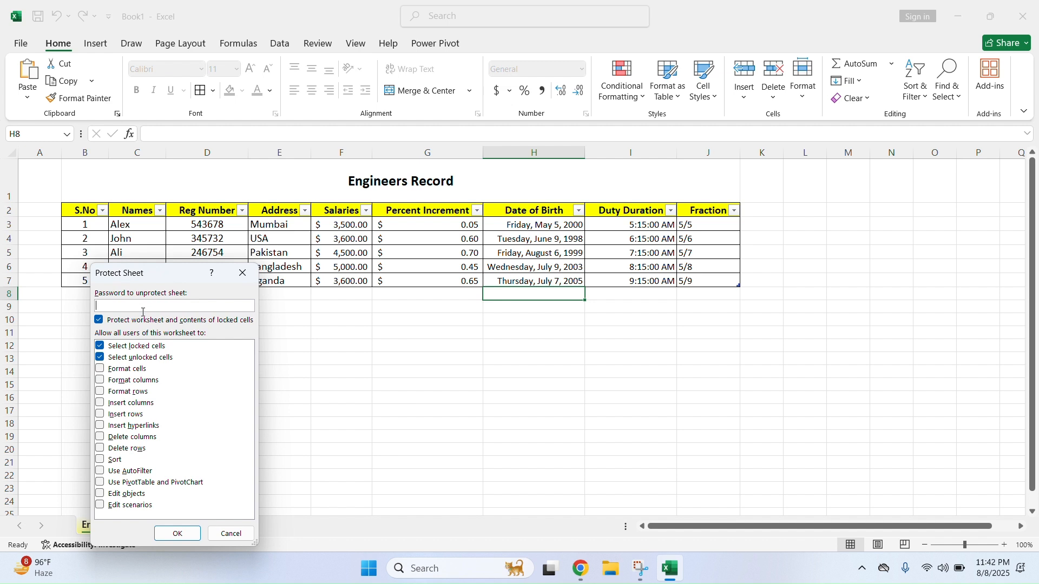
Protect Engr. Sheet with a password, confirming the re-entered password
{"action": "left_click", "coordinate": [224, 532]}
{"action": "left_click_drag", "start_coordinate": [77, 169], "coordinate": [560, 274]}
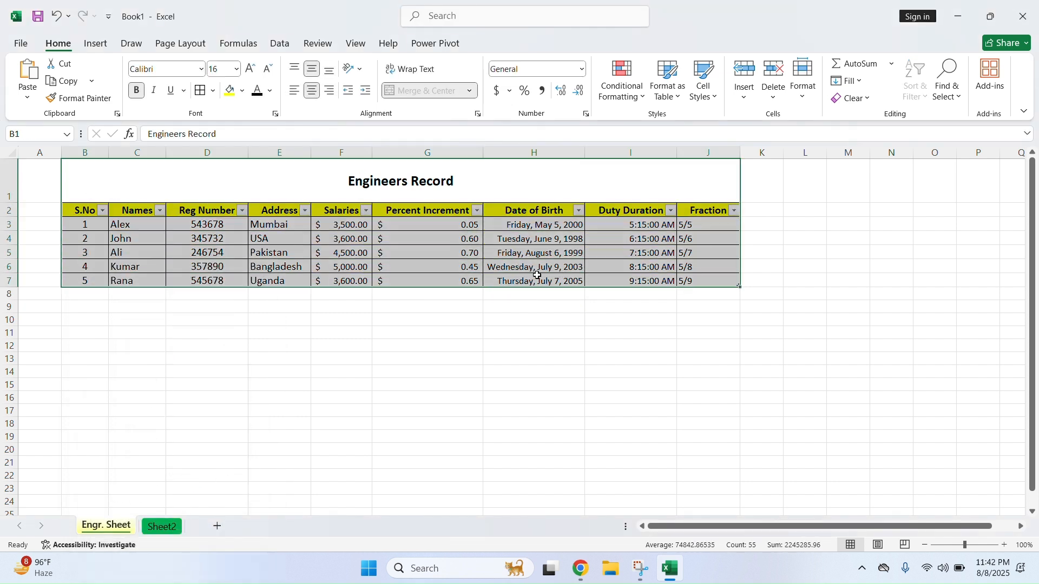
{"action": "right_click", "coordinate": [120, 532]}
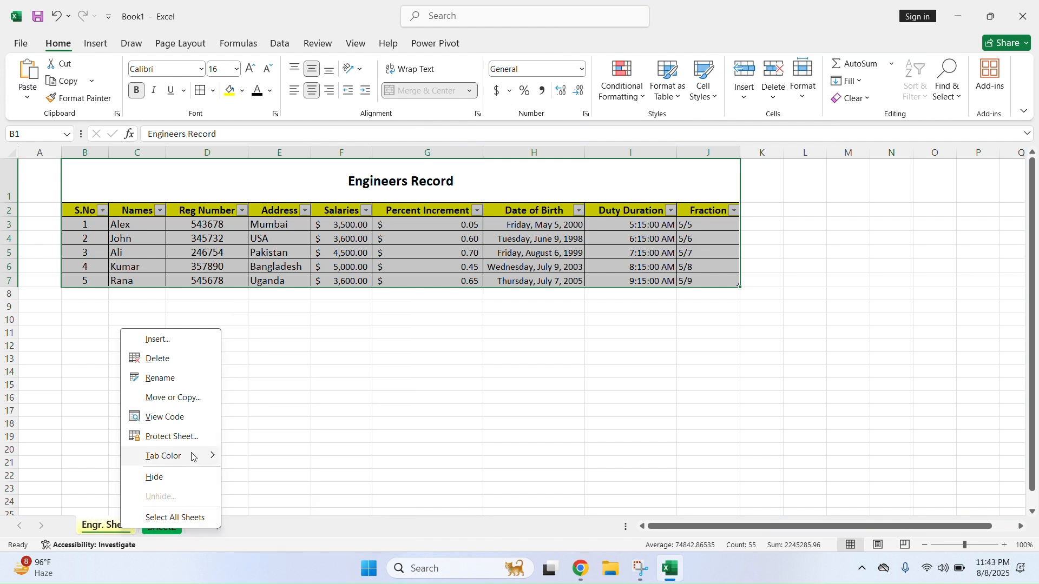
{"action": "left_click", "coordinate": [184, 436]}
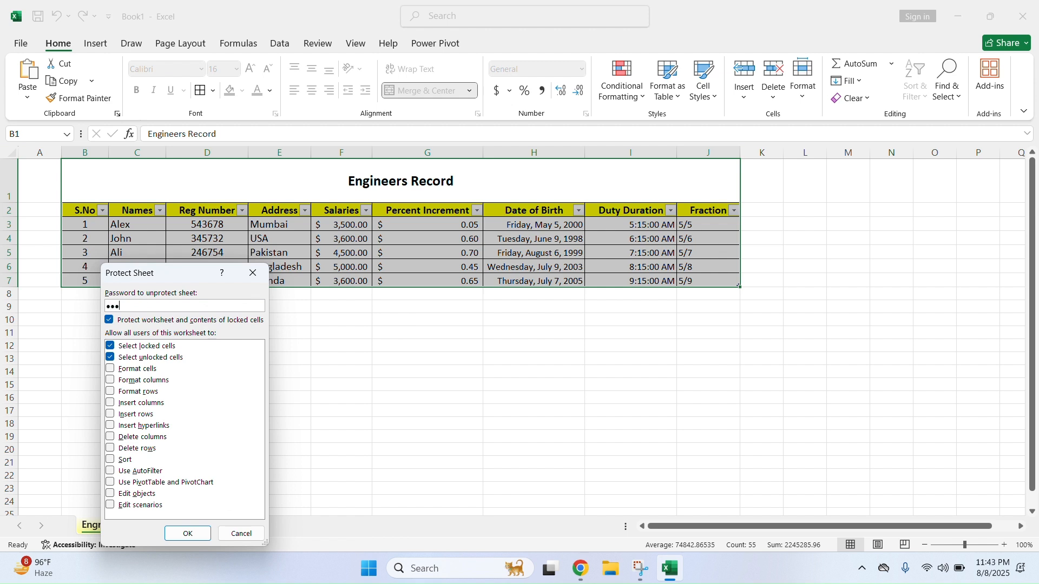
{"action": "left_click", "coordinate": [196, 533]}
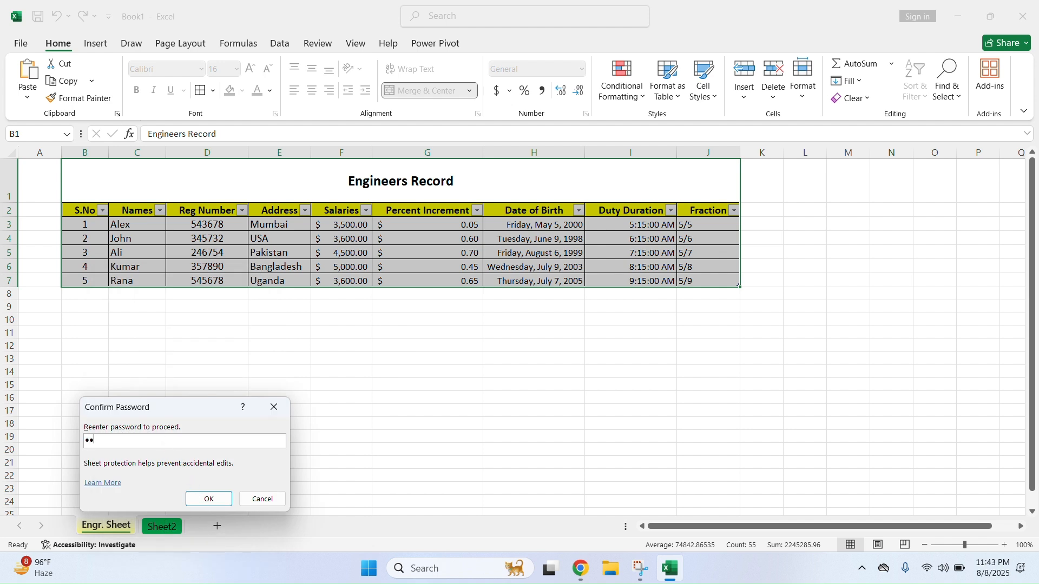
{"action": "left_click", "coordinate": [209, 499]}
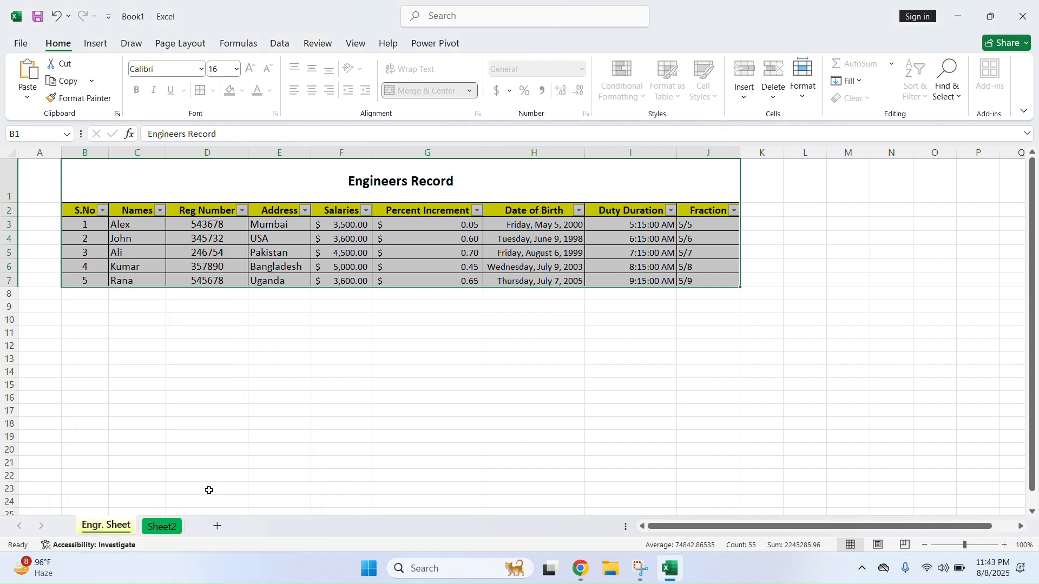
Try editing the address in E5 and the date in H5, dismissing the warnings
{"action": "left_click", "coordinate": [258, 409]}
{"action": "left_click", "coordinate": [264, 250]}
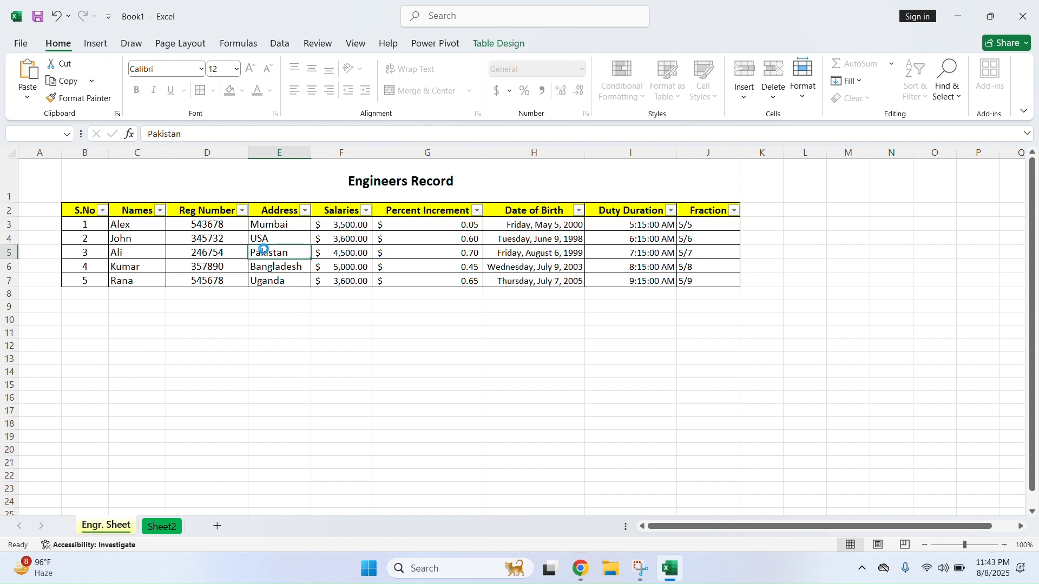
{"action": "double_click", "coordinate": [264, 250]}
{"action": "left_click", "coordinate": [527, 319]}
{"action": "left_click", "coordinate": [536, 252]}
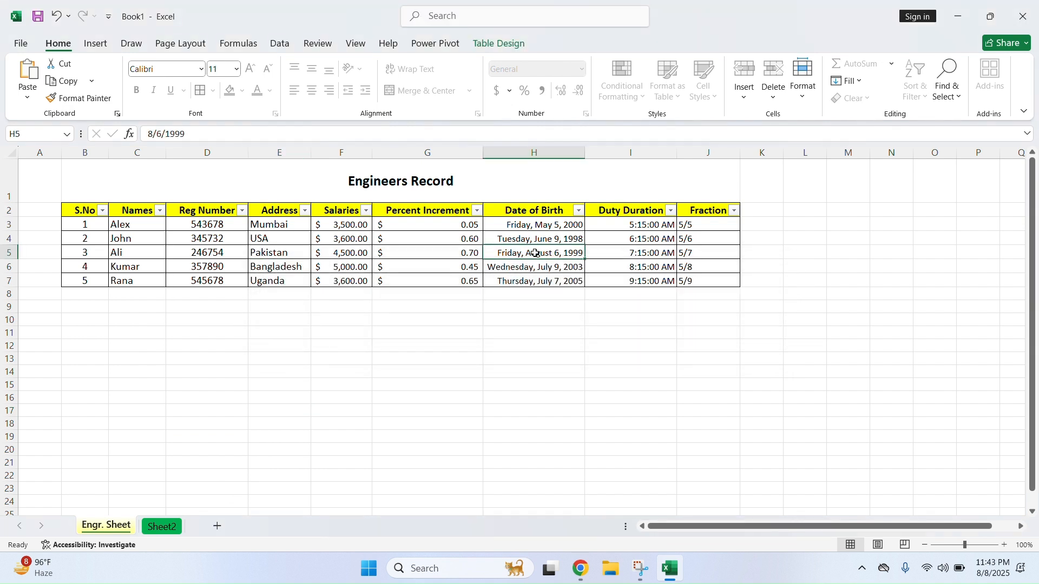
{"action": "double_click", "coordinate": [536, 253]}
{"action": "left_click", "coordinate": [523, 319]}
Try editing the Bangladesh address, G13 and J19, dismissing each protected-sheet warning
{"action": "double_click", "coordinate": [263, 268]}
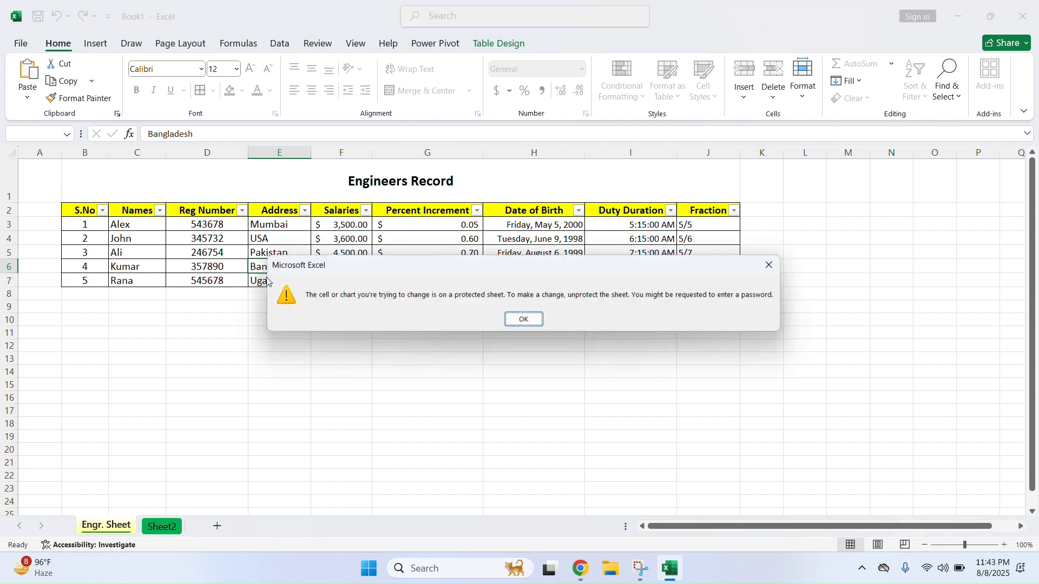
{"action": "left_click", "coordinate": [524, 318]}
{"action": "double_click", "coordinate": [457, 358]}
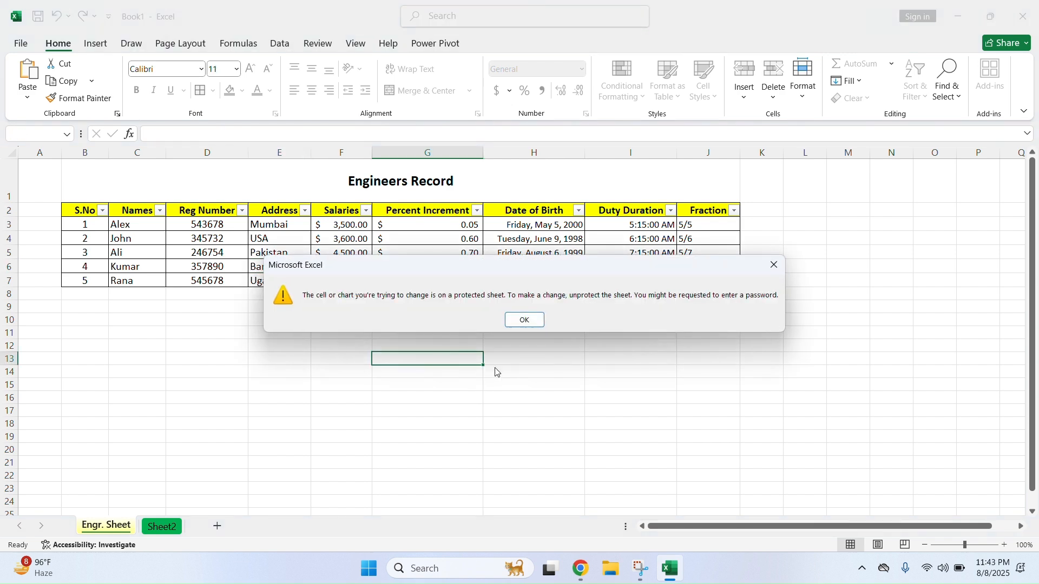
{"action": "left_click", "coordinate": [527, 323]}
{"action": "key", "text": "a"}
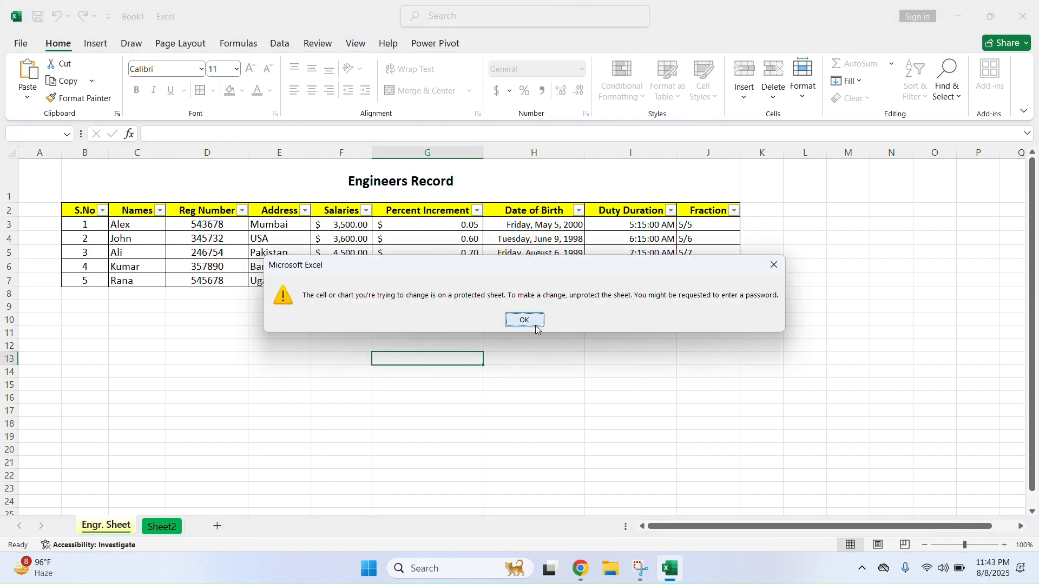
{"action": "key", "text": "Return"}
{"action": "double_click", "coordinate": [709, 434]}
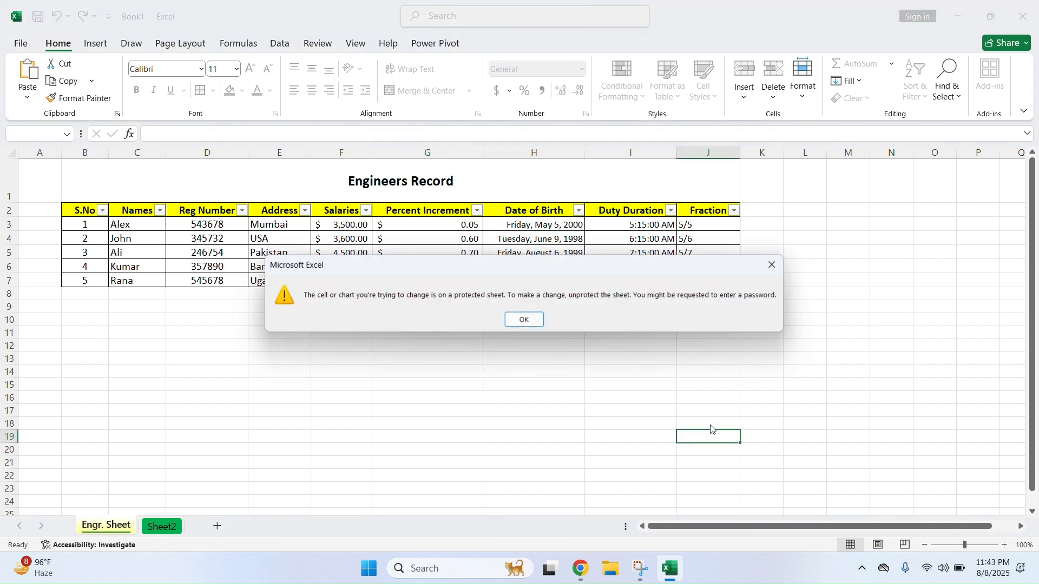
{"action": "left_click", "coordinate": [527, 320]}
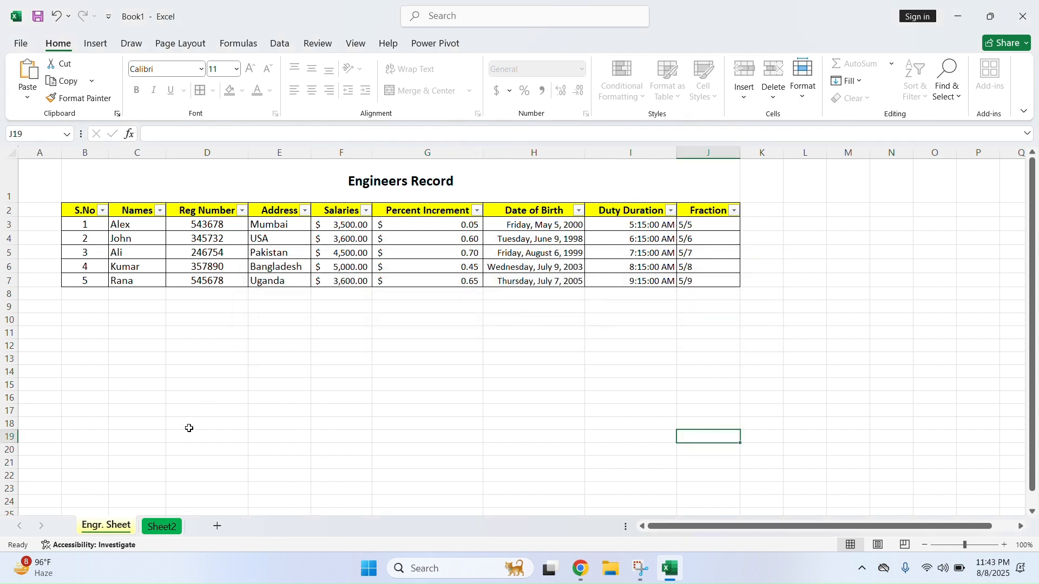
Unprotect Engr. Sheet with its password
{"action": "right_click", "coordinate": [110, 531]}
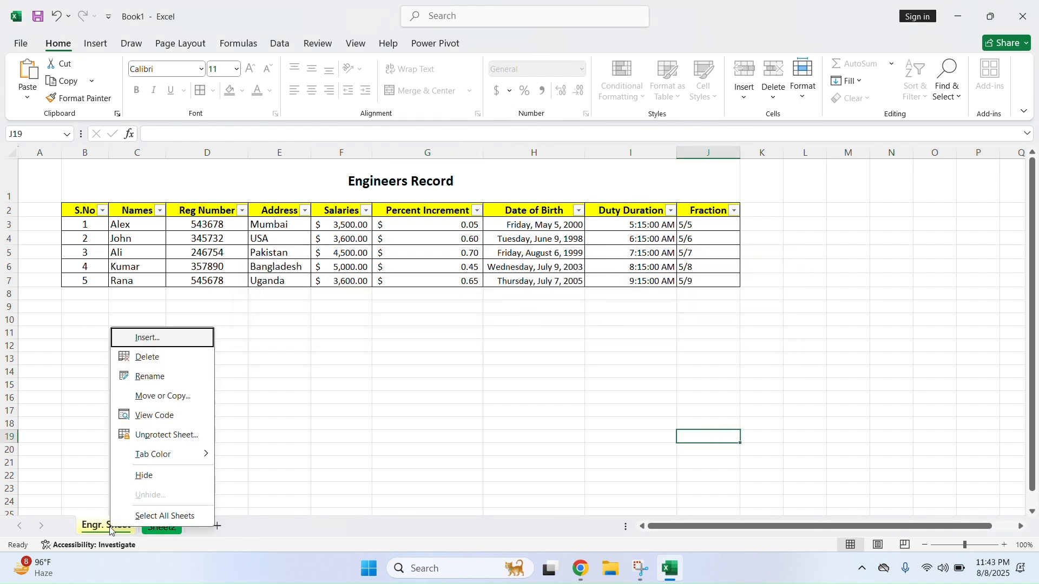
{"action": "left_click", "coordinate": [163, 438]}
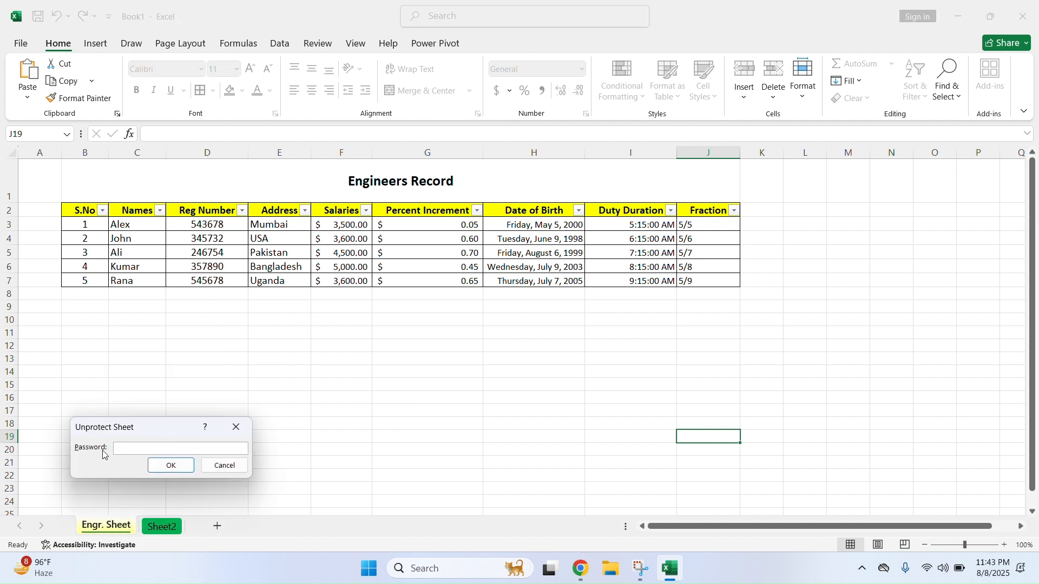
{"action": "left_click", "coordinate": [226, 466]}
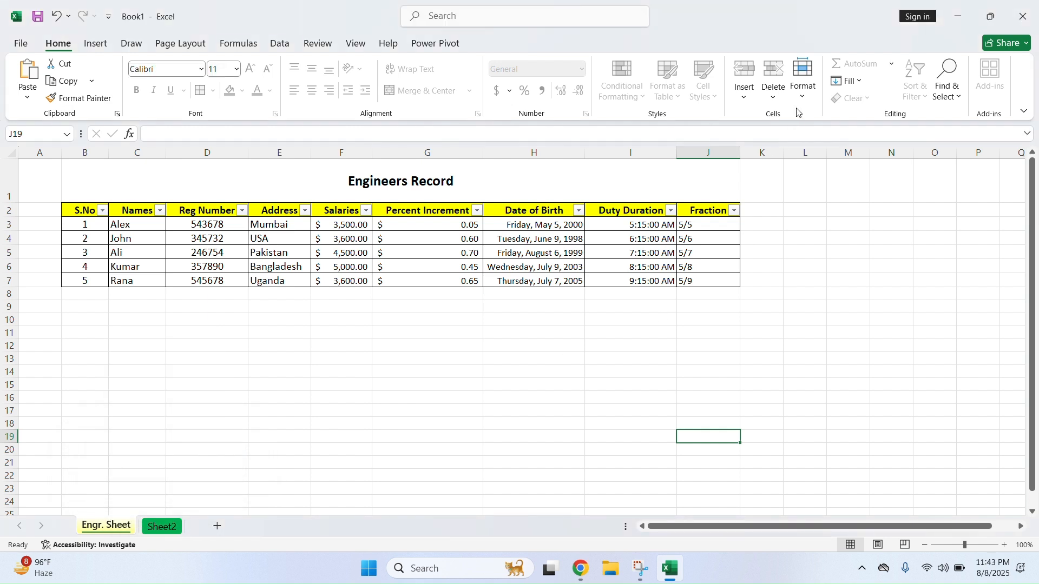
{"action": "left_click", "coordinate": [801, 86]}
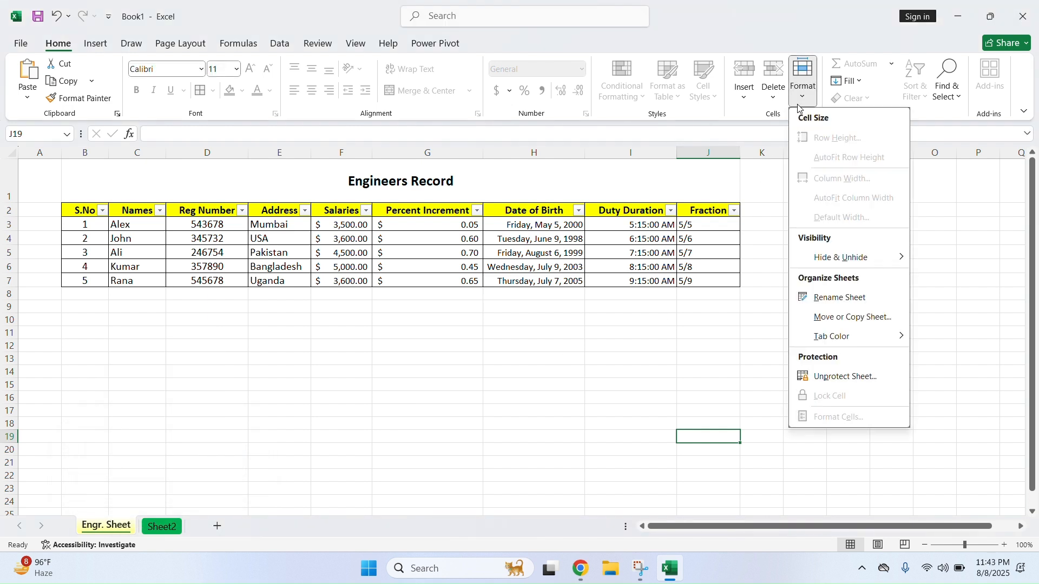
{"action": "left_click", "coordinate": [858, 377]}
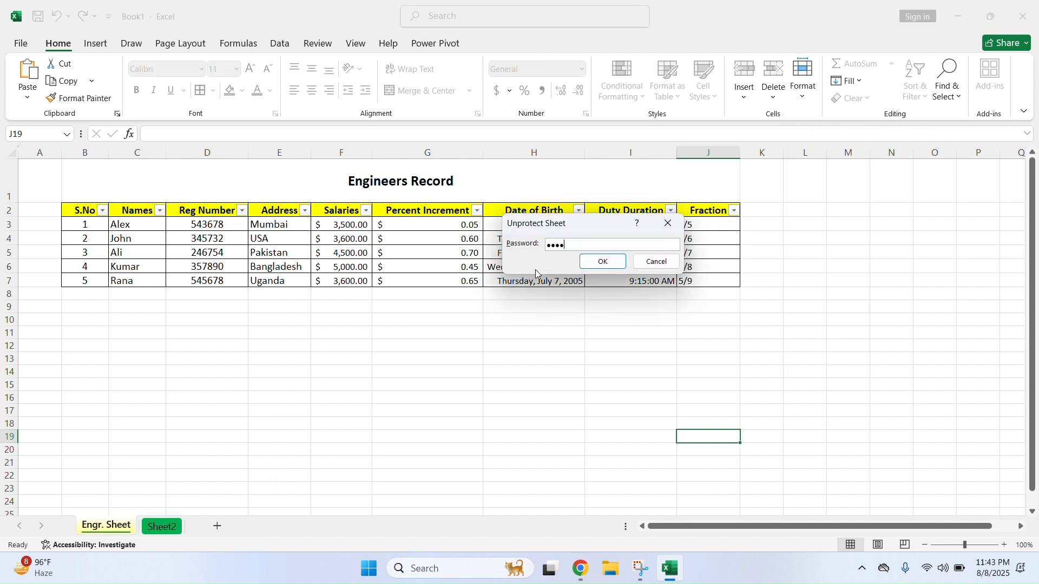
{"action": "left_click", "coordinate": [602, 262]}
Type 5 in H10 and I10, move them under Duty Duration, then delete both
{"action": "left_click", "coordinate": [510, 323]}
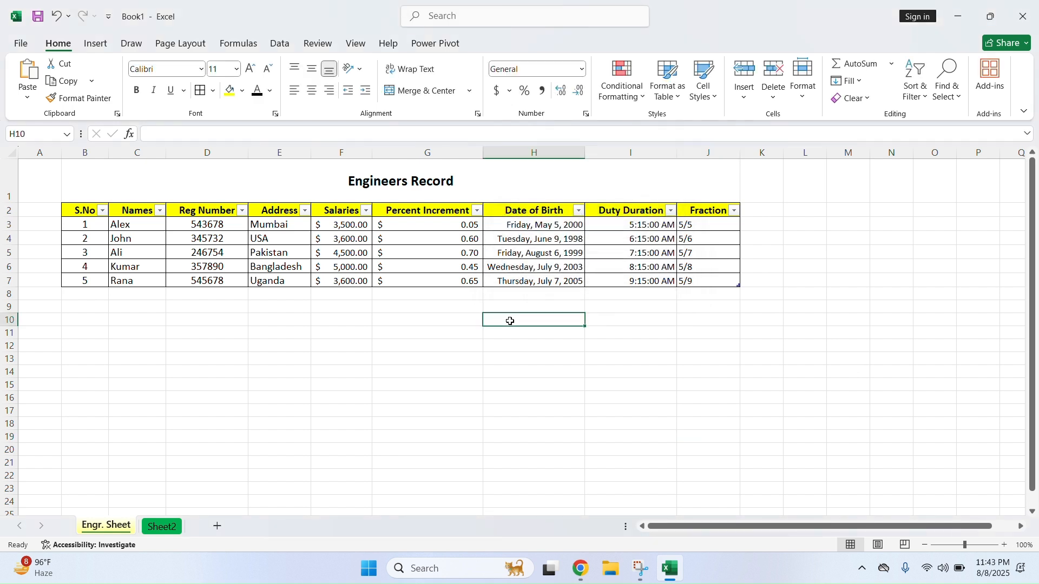
{"action": "type", "text": "5"}
{"action": "left_click", "coordinate": [627, 319]}
{"action": "type", "text": "5"}
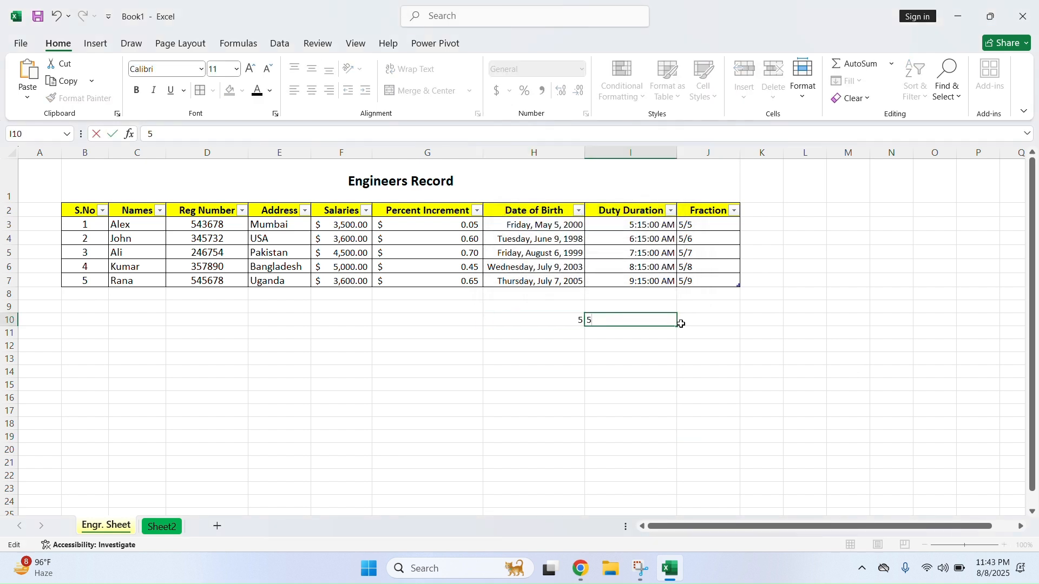
{"action": "left_click", "coordinate": [515, 325]}
{"action": "left_click_drag", "start_coordinate": [560, 314], "coordinate": [594, 312]}
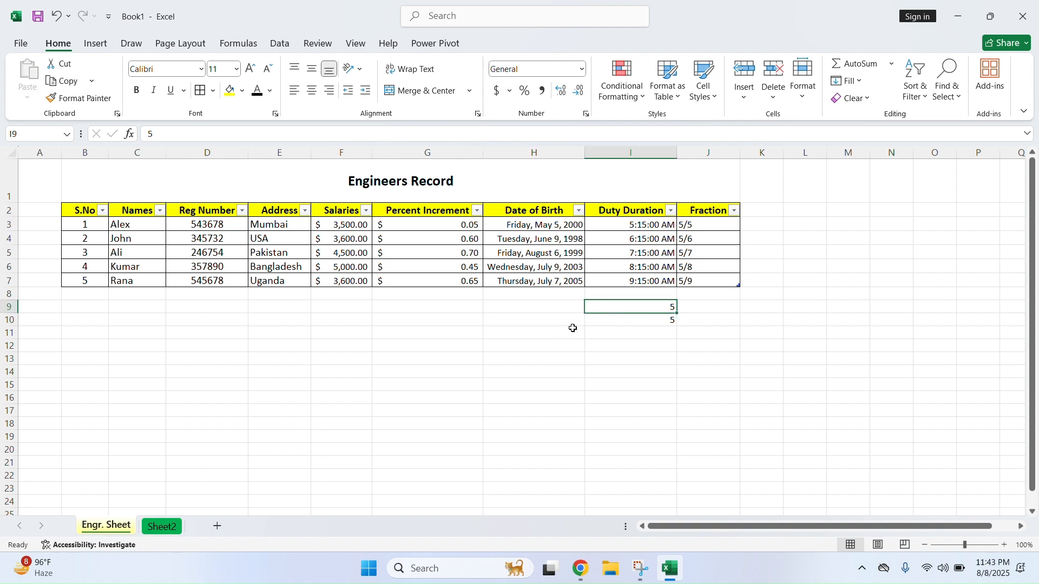
{"action": "left_click_drag", "start_coordinate": [657, 306], "coordinate": [661, 322]}
{"action": "left_click", "coordinate": [545, 319]}
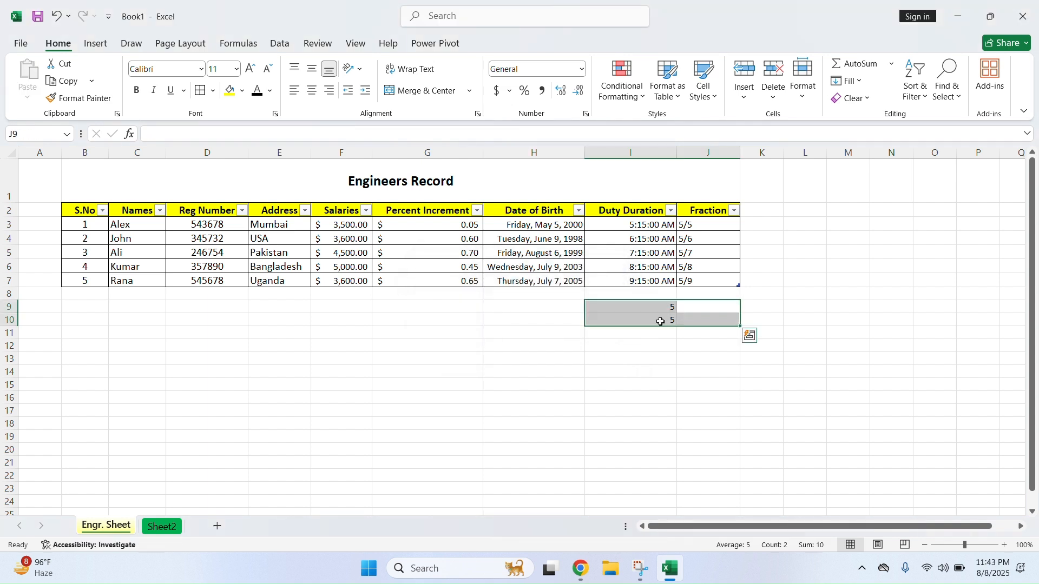
{"action": "key", "text": "Delete"}
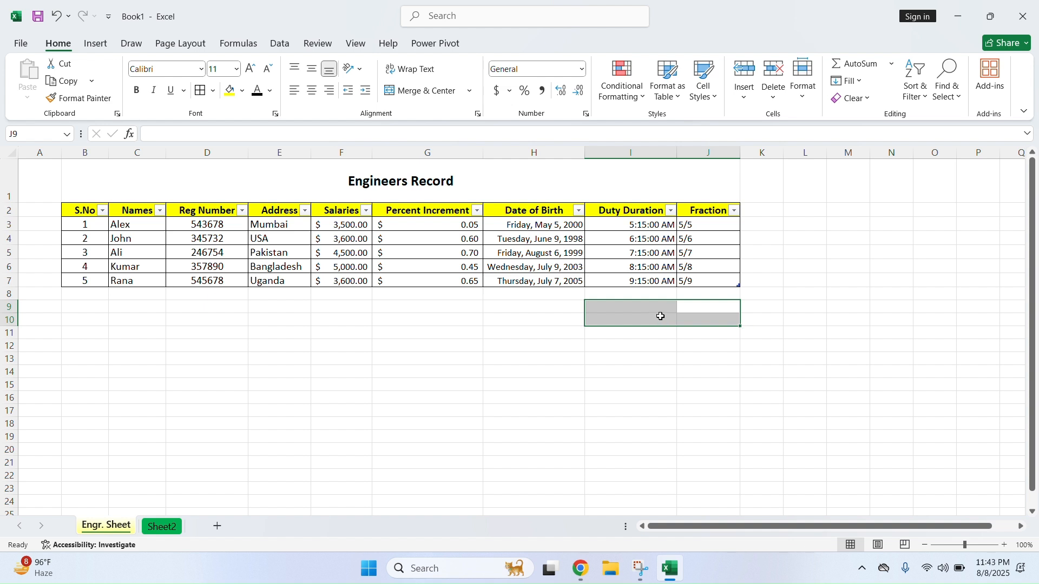
{"action": "left_click", "coordinate": [456, 346]}
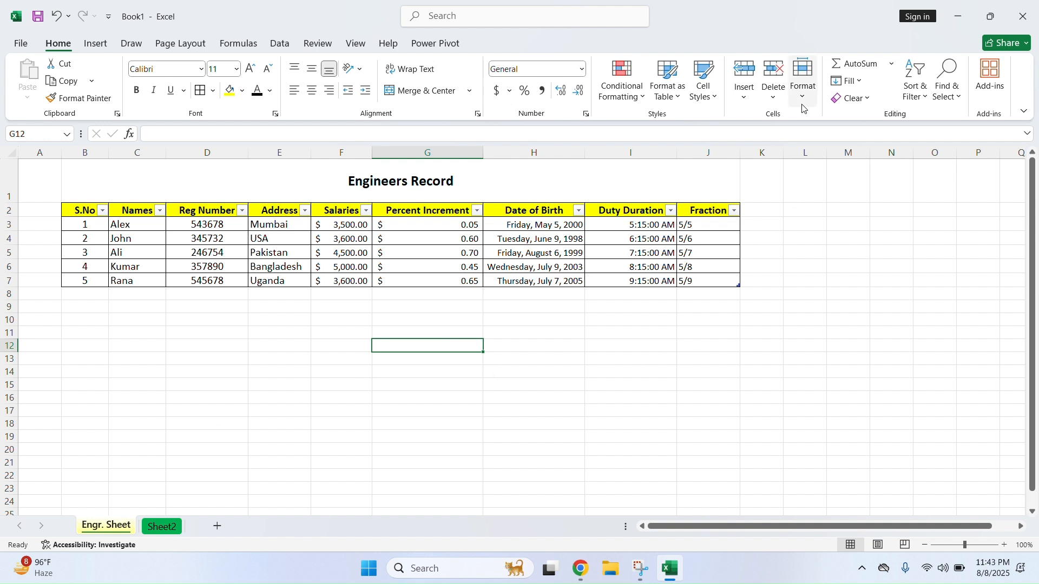
Apply Lock Cell to the current cell and to the Names cells Alex through Rana
{"action": "left_click", "coordinate": [803, 81]}
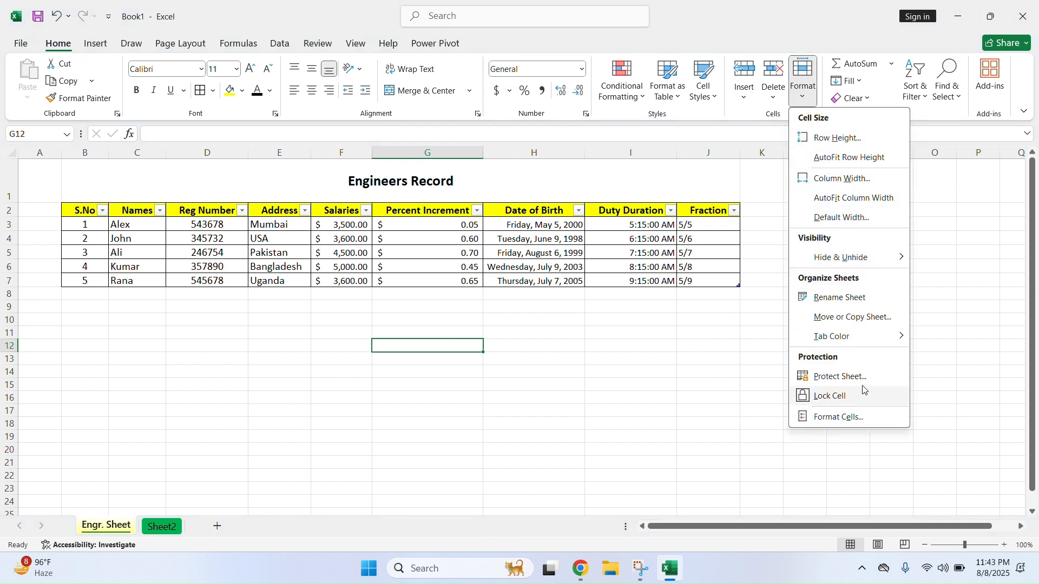
{"action": "left_click", "coordinate": [845, 397]}
{"action": "left_click_drag", "start_coordinate": [139, 226], "coordinate": [140, 280]}
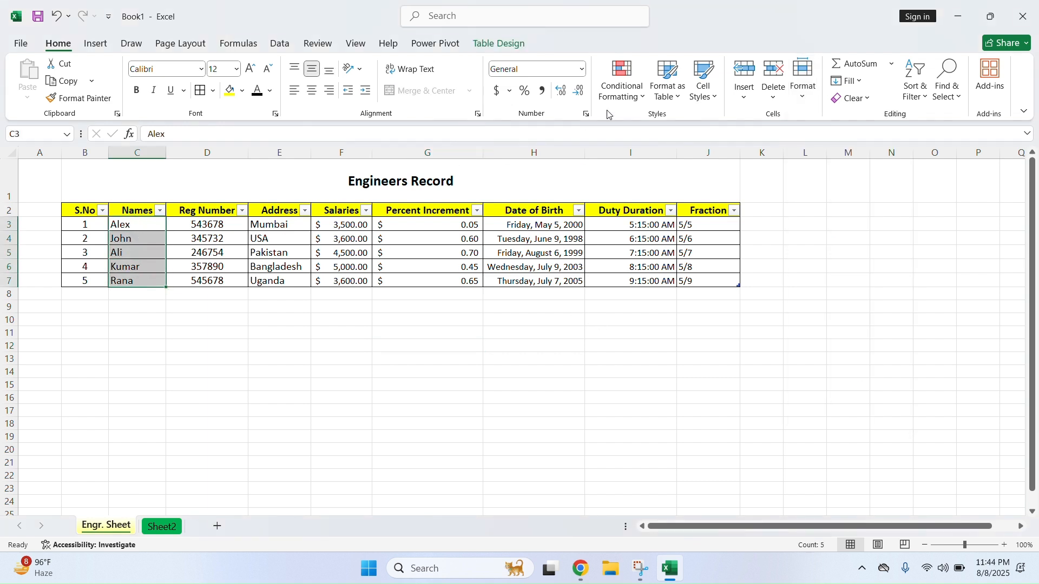
{"action": "left_click", "coordinate": [805, 98]}
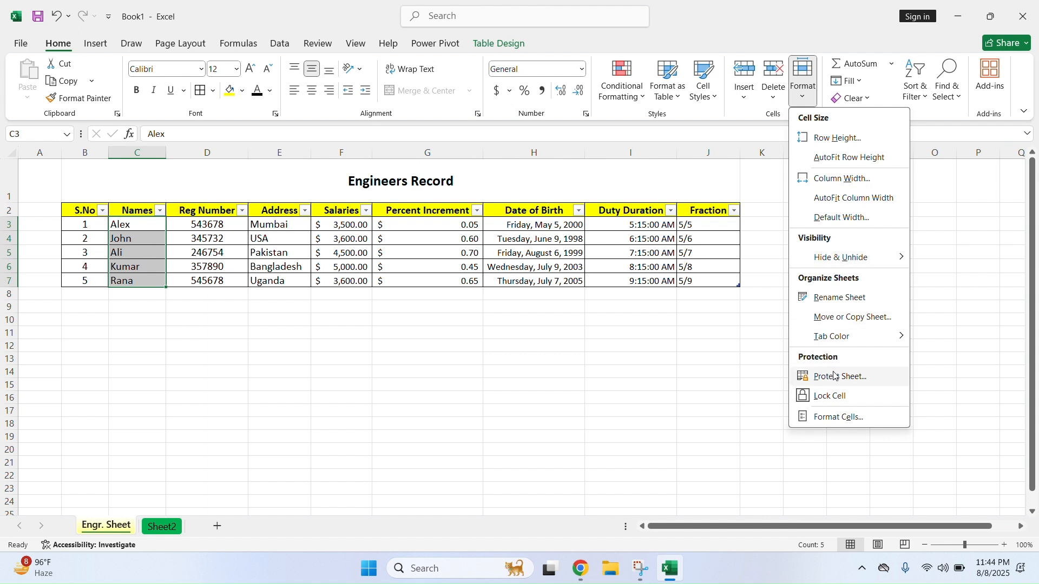
{"action": "left_click", "coordinate": [837, 396]}
{"action": "left_click_drag", "start_coordinate": [571, 368], "coordinate": [561, 361]}
{"action": "left_click_drag", "start_coordinate": [141, 225], "coordinate": [141, 271]}
{"action": "left_click", "coordinate": [142, 291]}
{"action": "left_click_drag", "start_coordinate": [144, 227], "coordinate": [140, 273]}
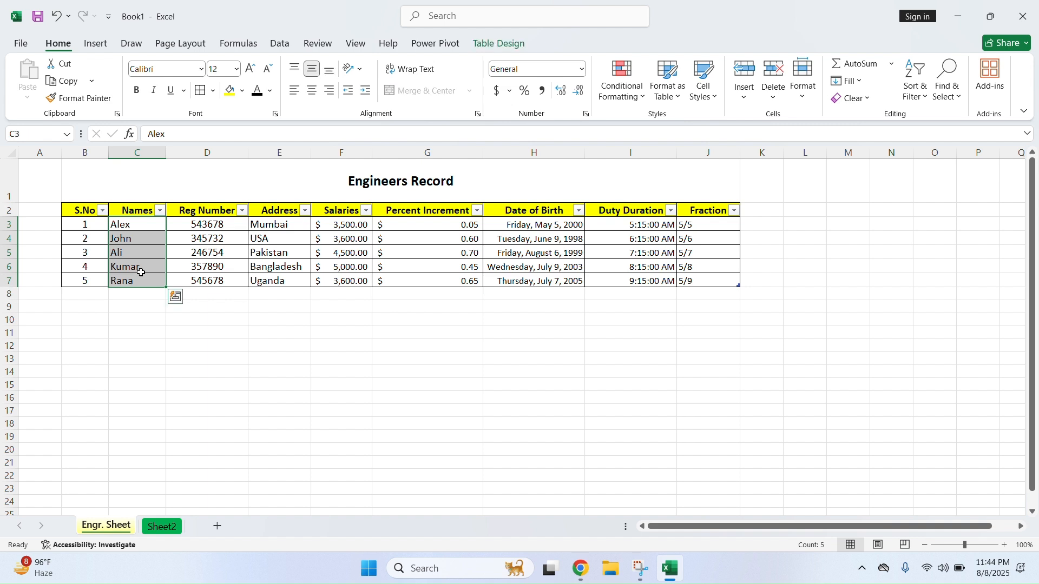
Reselect Alex through Rana, toggle Lock Cell again, and open Format Cells
{"action": "left_click", "coordinate": [140, 228]}
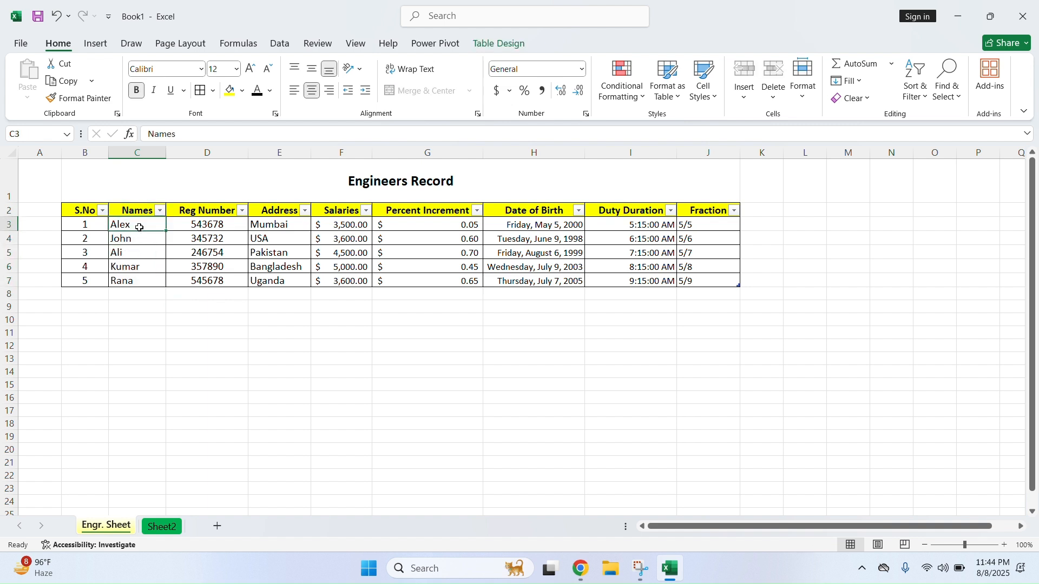
{"action": "double_click", "coordinate": [141, 228]}
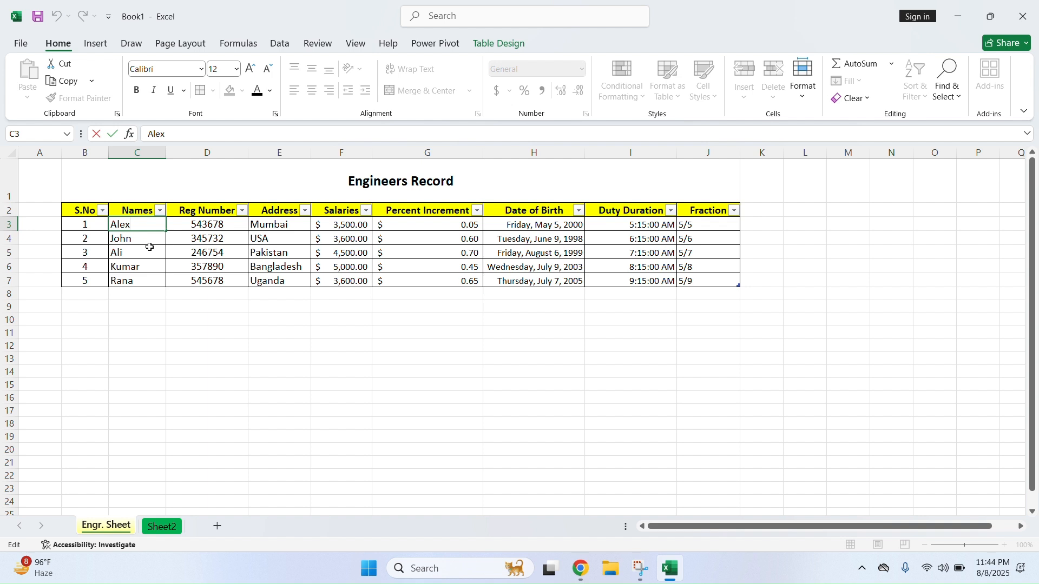
{"action": "left_click", "coordinate": [249, 295]}
{"action": "left_click_drag", "start_coordinate": [130, 227], "coordinate": [136, 276]}
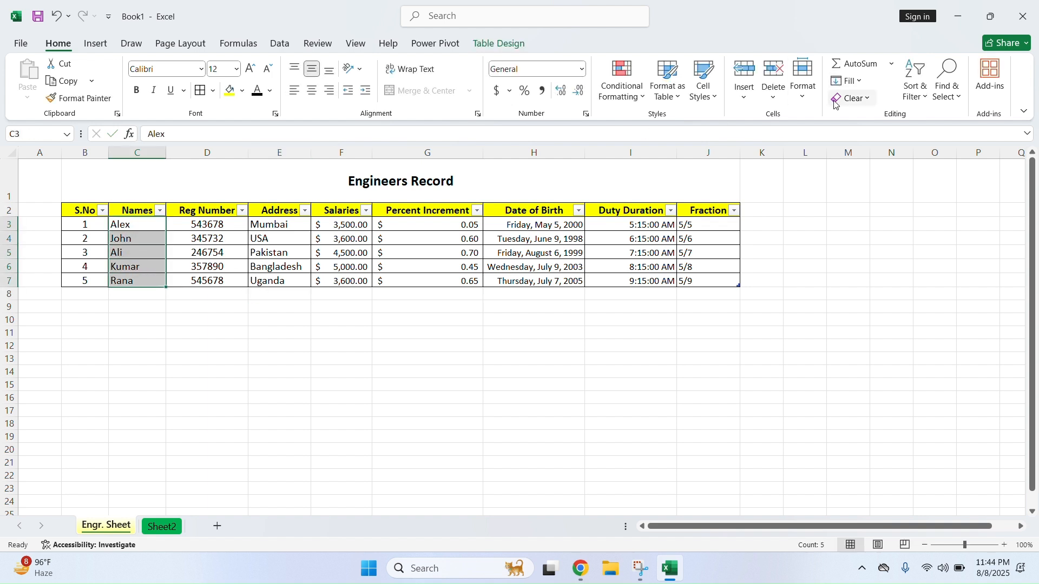
{"action": "left_click", "coordinate": [809, 100]}
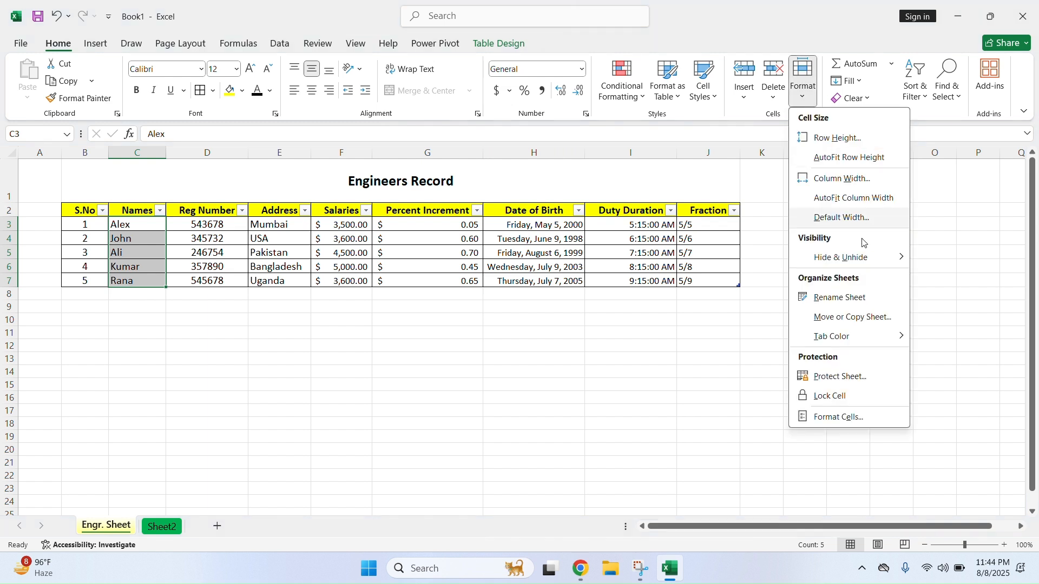
{"action": "left_click", "coordinate": [844, 395]}
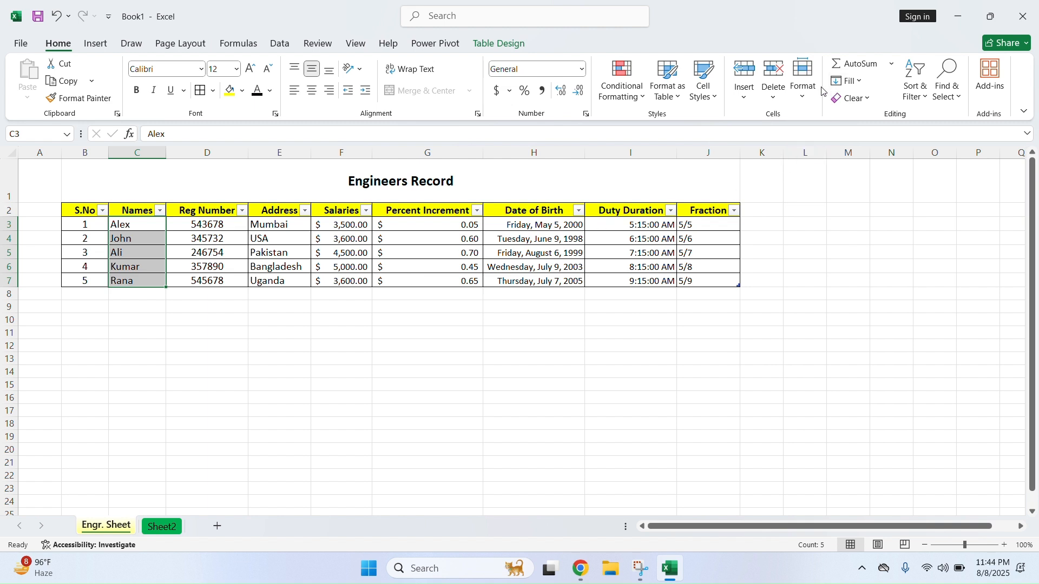
{"action": "left_click", "coordinate": [803, 101]}
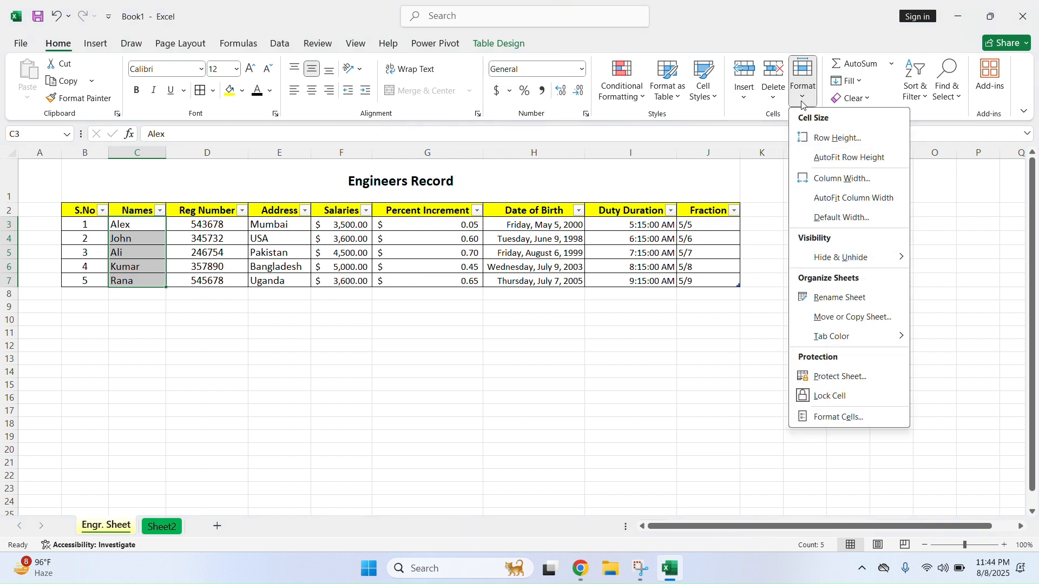
{"action": "left_click", "coordinate": [845, 418]}
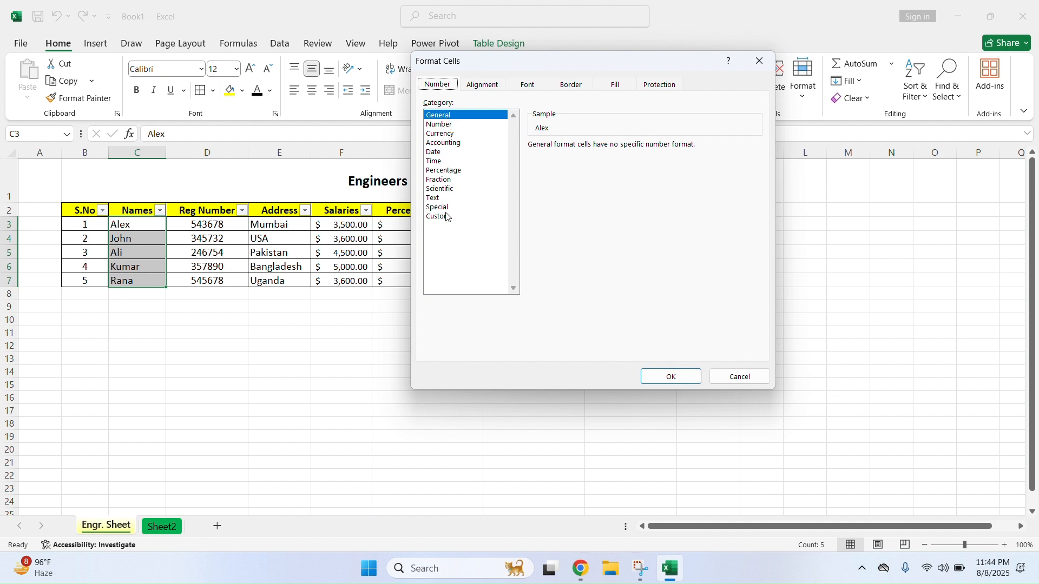
Rotate the Names text to a slant and widen the Names column to fit
{"action": "left_click", "coordinate": [490, 91]}
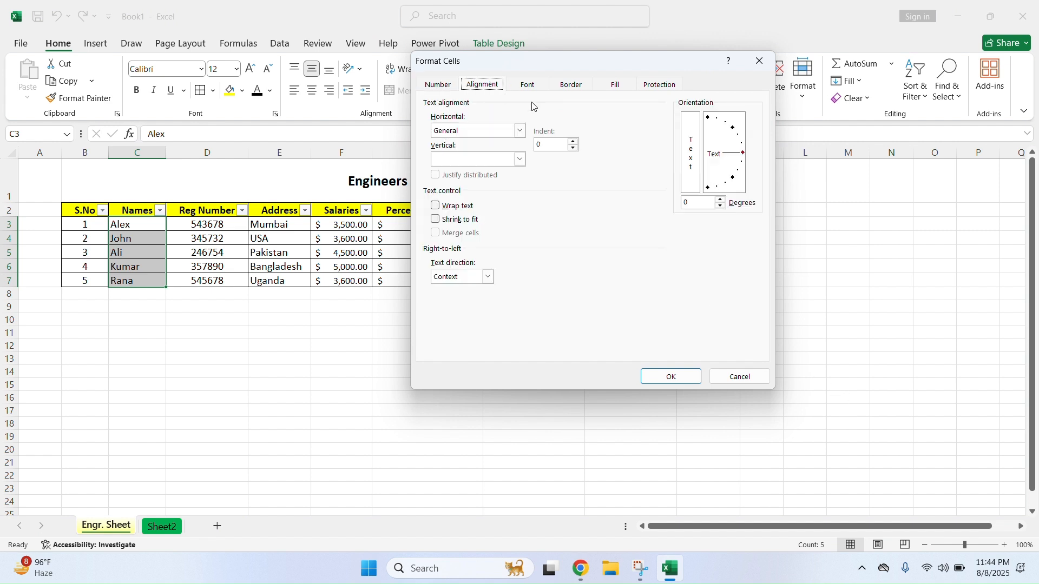
{"action": "left_click", "coordinate": [722, 199]}
{"action": "left_click", "coordinate": [722, 199]}
{"action": "left_click", "coordinate": [722, 199]}
{"action": "left_click", "coordinate": [722, 199]}
{"action": "left_click", "coordinate": [671, 377]}
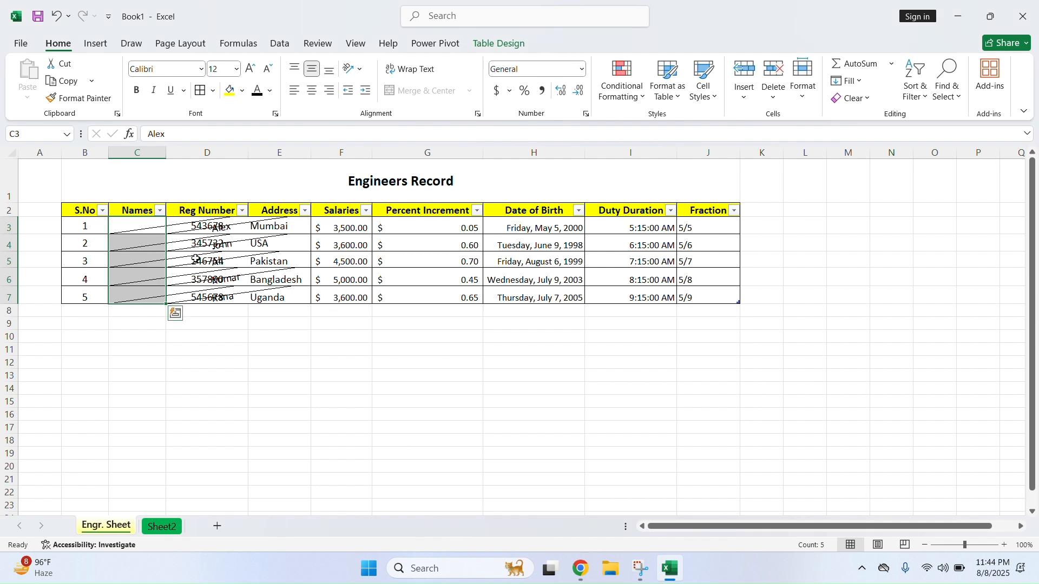
{"action": "left_click_drag", "start_coordinate": [163, 157], "coordinate": [351, 171]}
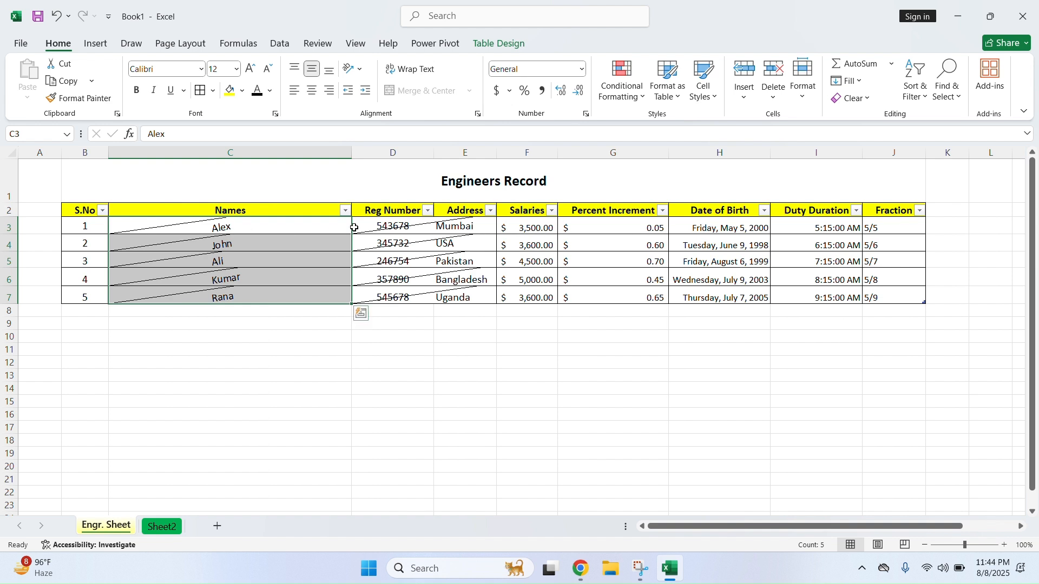
Reset the names' rotation to 0 degrees and uncheck Locked in Format Cells
{"action": "left_click", "coordinate": [803, 81]}
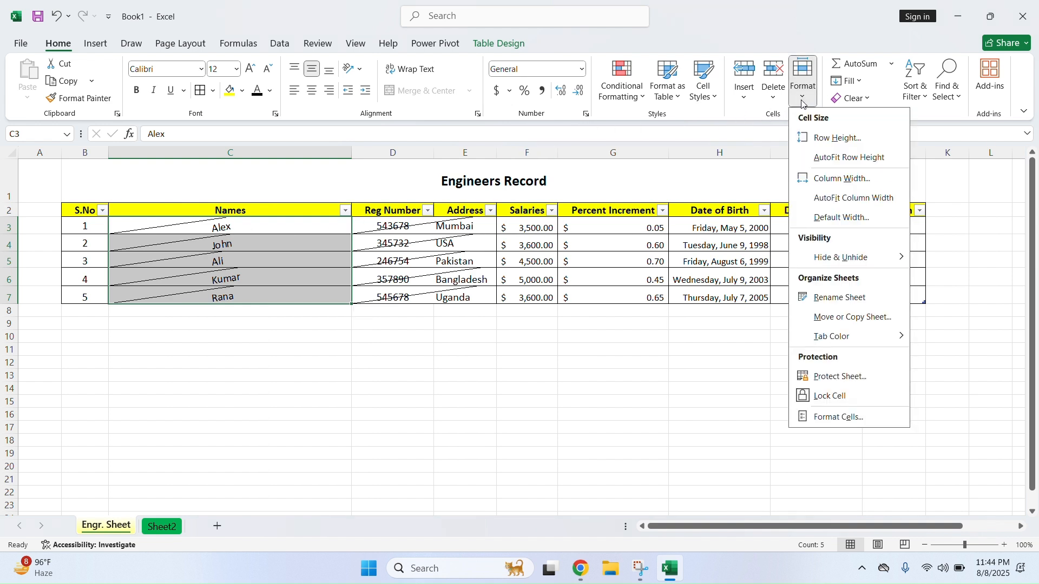
{"action": "left_click", "coordinate": [847, 419]}
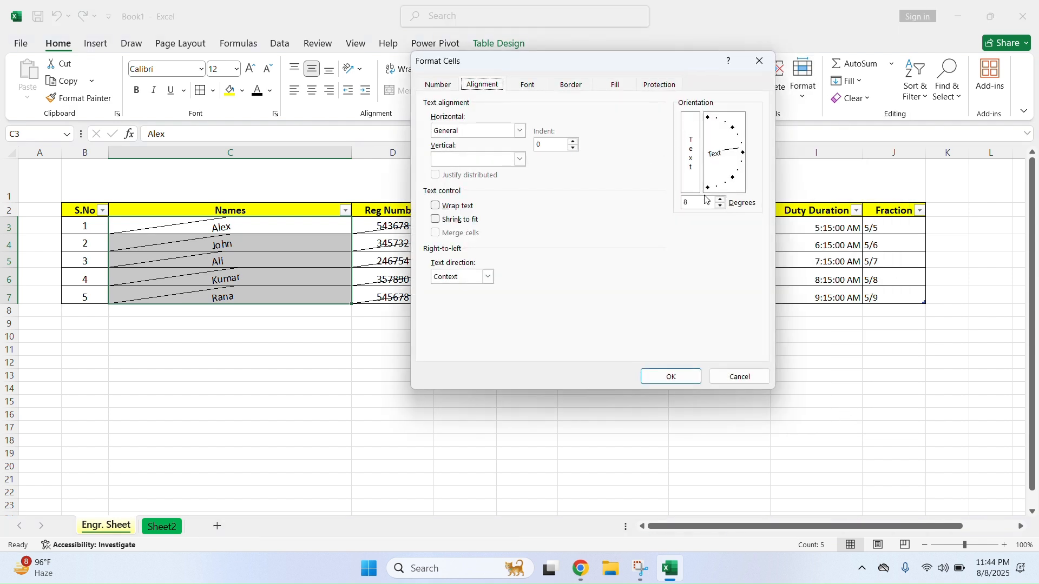
{"action": "left_click", "coordinate": [707, 206]}
{"action": "key", "text": "BackSpace"}
{"action": "type", "text": "0"}
{"action": "left_click", "coordinate": [530, 85]}
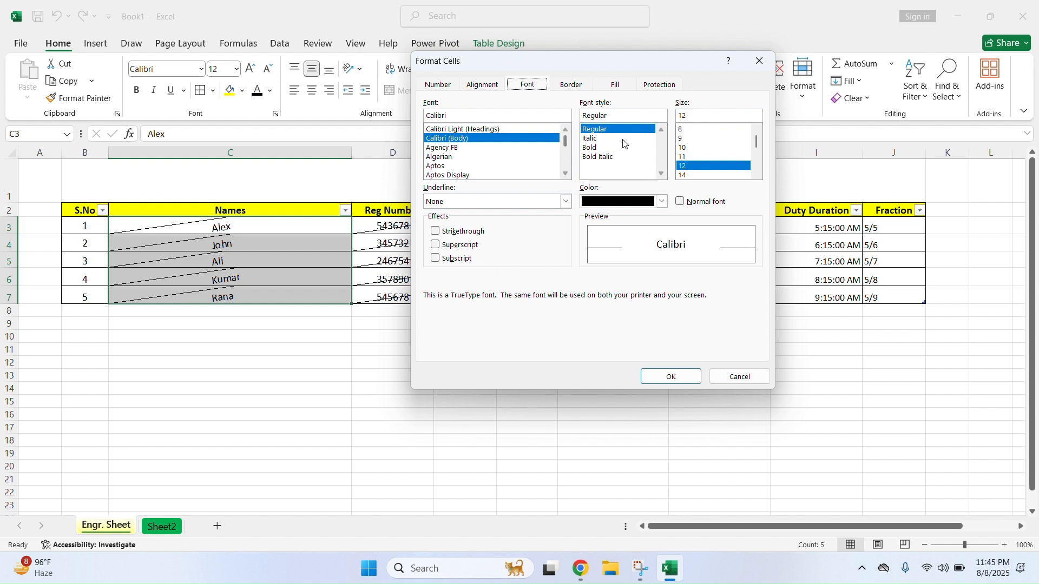
{"action": "left_click", "coordinate": [582, 86]}
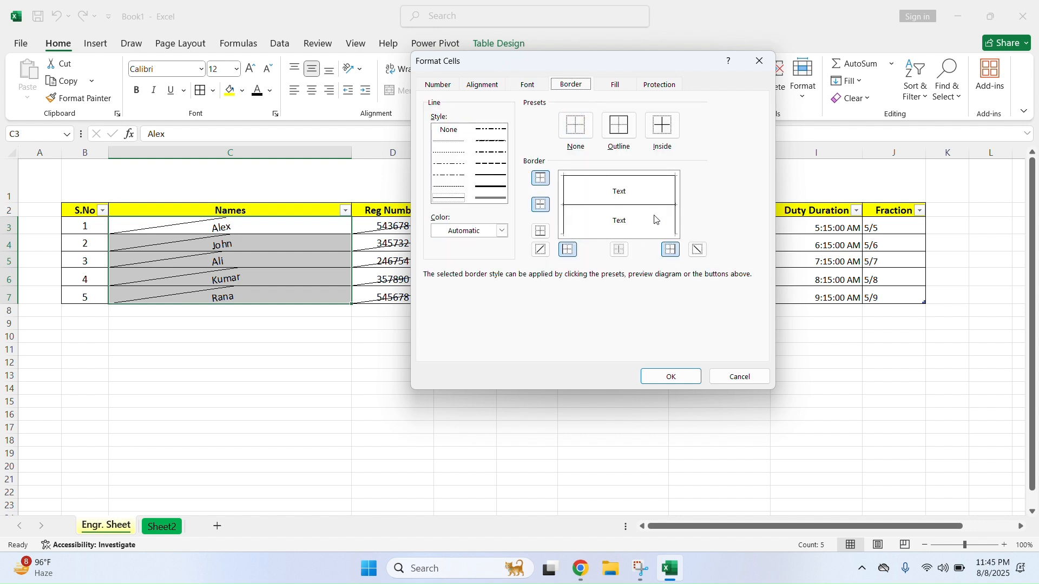
{"action": "left_click", "coordinate": [620, 86]}
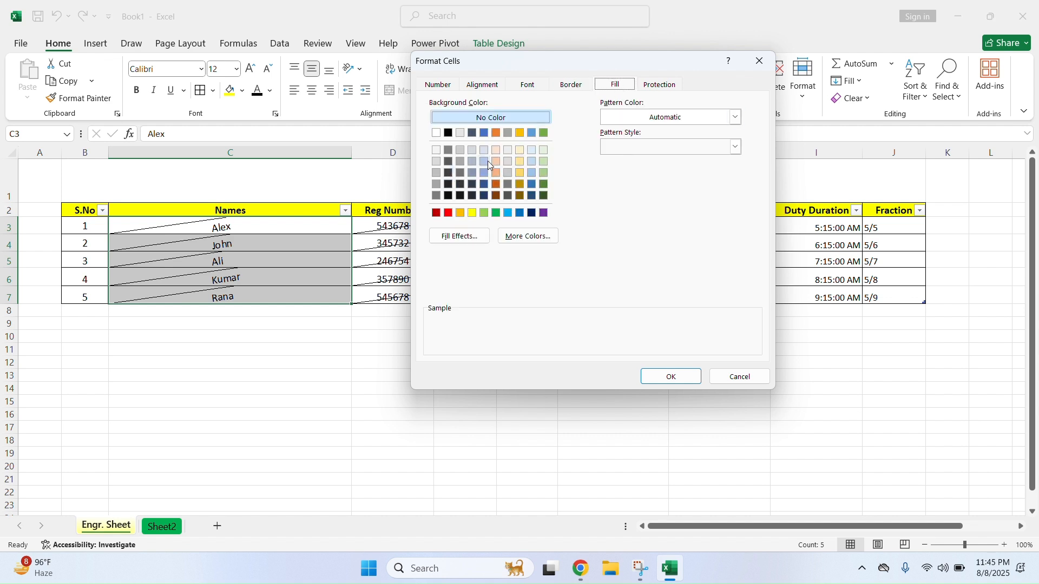
{"action": "left_click", "coordinate": [670, 87]}
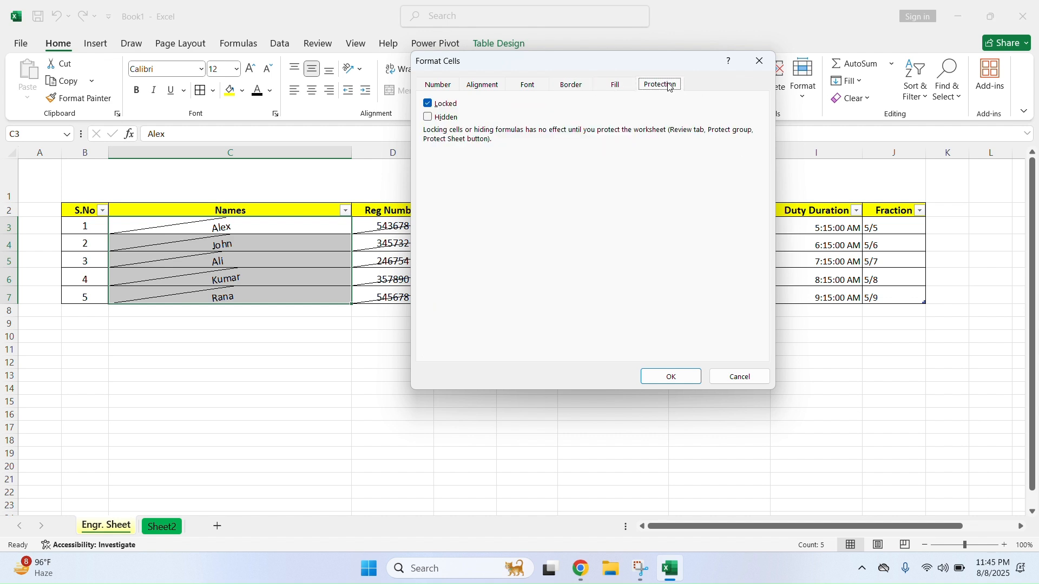
{"action": "left_click", "coordinate": [429, 105]}
{"action": "left_click", "coordinate": [672, 375]}
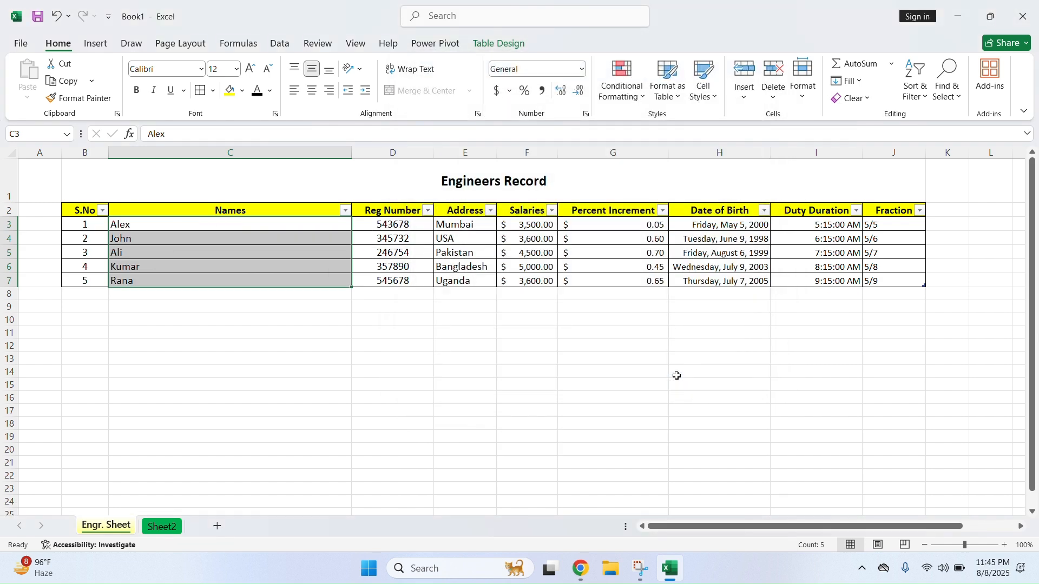
Autofit the Names column back to its entries
{"action": "double_click", "coordinate": [351, 152]}
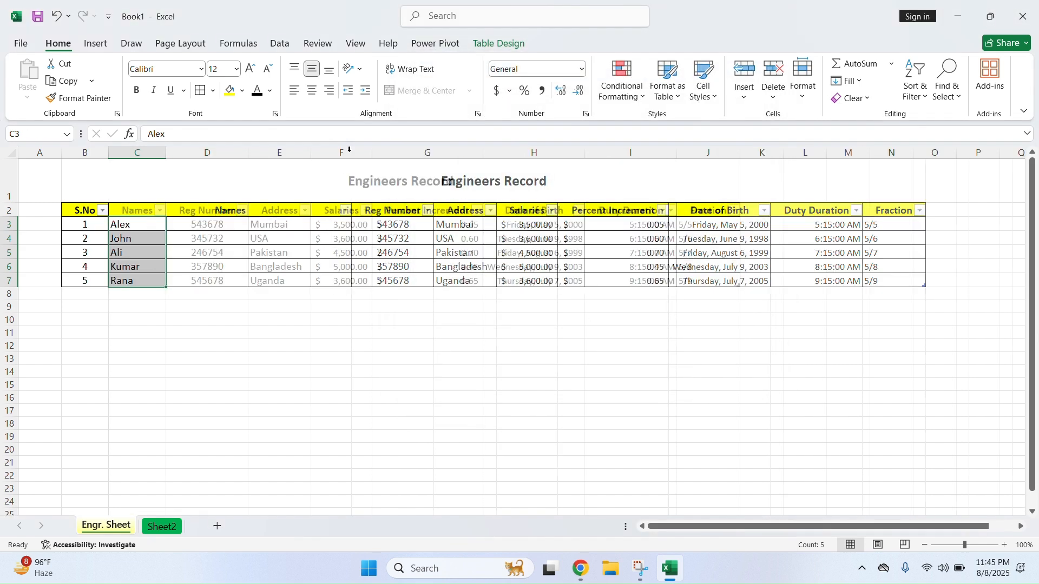
{"action": "left_click", "coordinate": [169, 285]}
{"action": "left_click", "coordinate": [732, 335]}
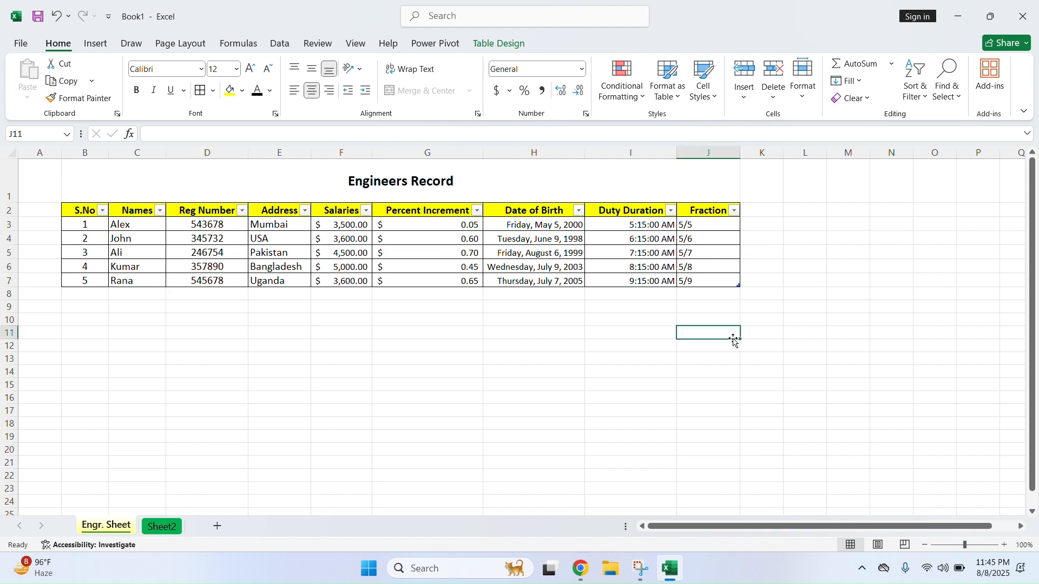
{"action": "left_click", "coordinate": [803, 81]}
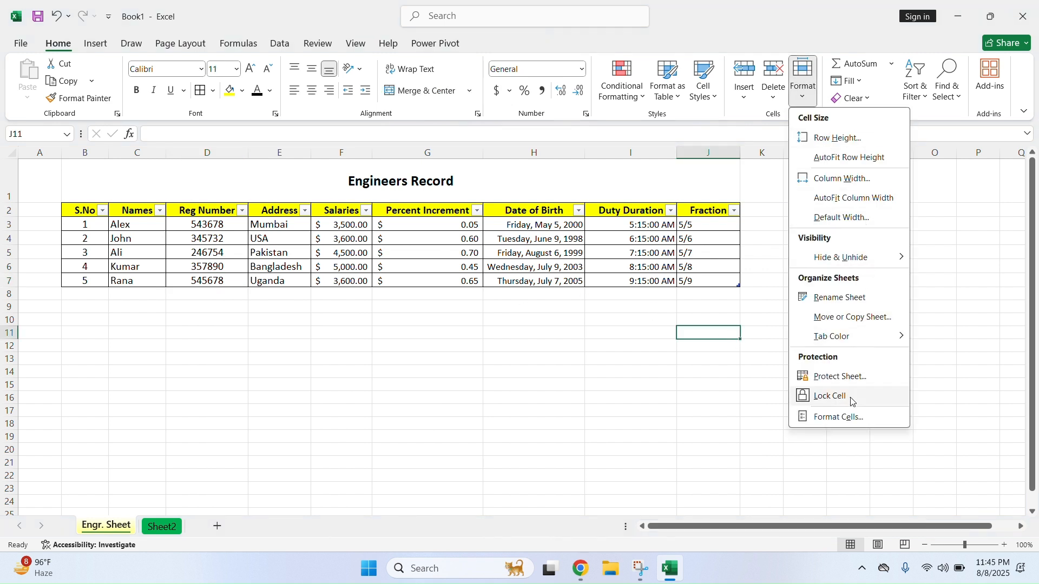
{"action": "left_click", "coordinate": [697, 412]}
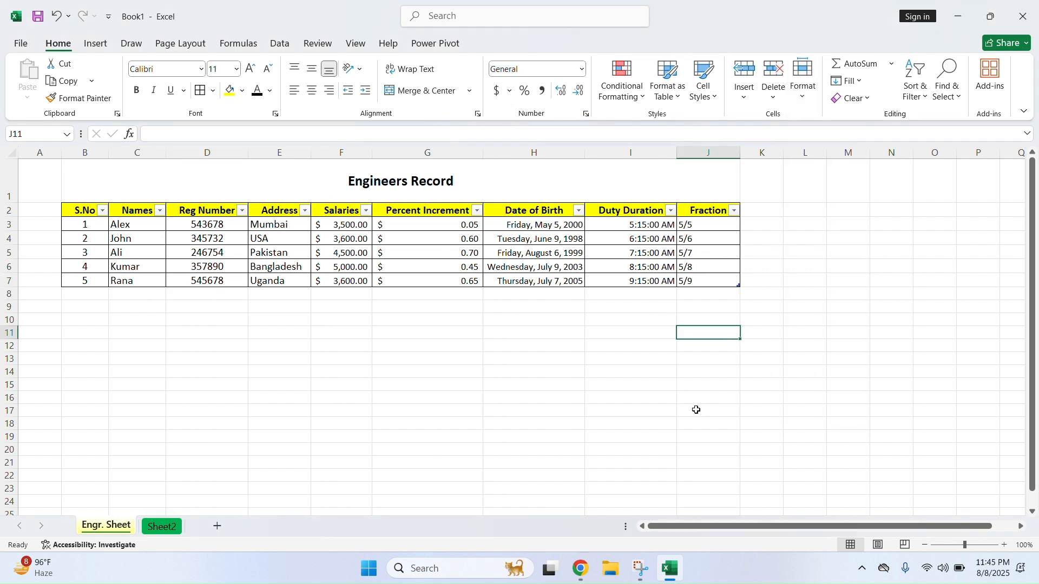
{"action": "left_click", "coordinate": [497, 368]}
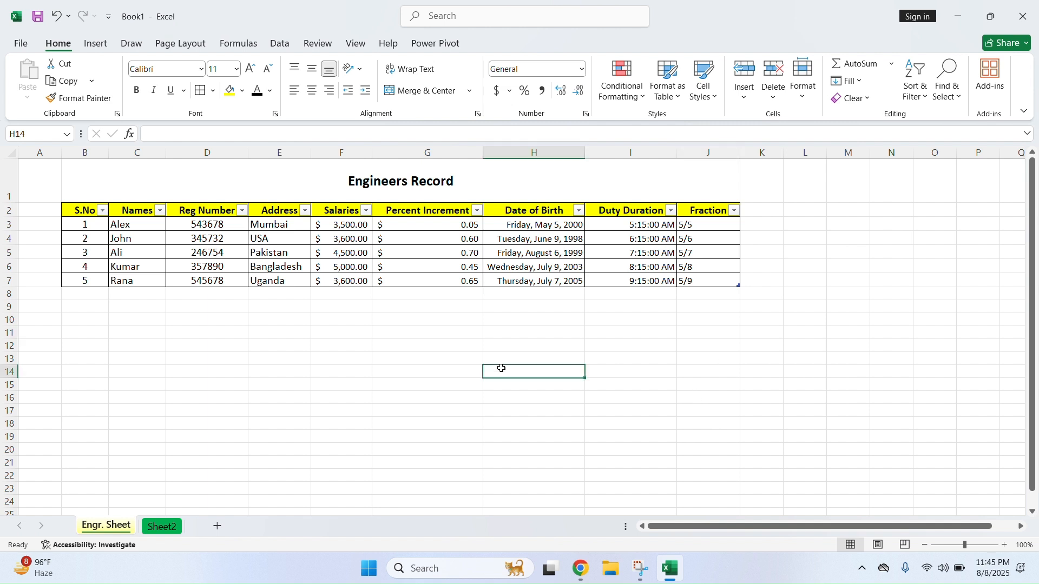
Total the Salaries in F8 with =SUBTOTAL(109,[Salaries]), giving $20,200.00
{"action": "left_click", "coordinate": [361, 295]}
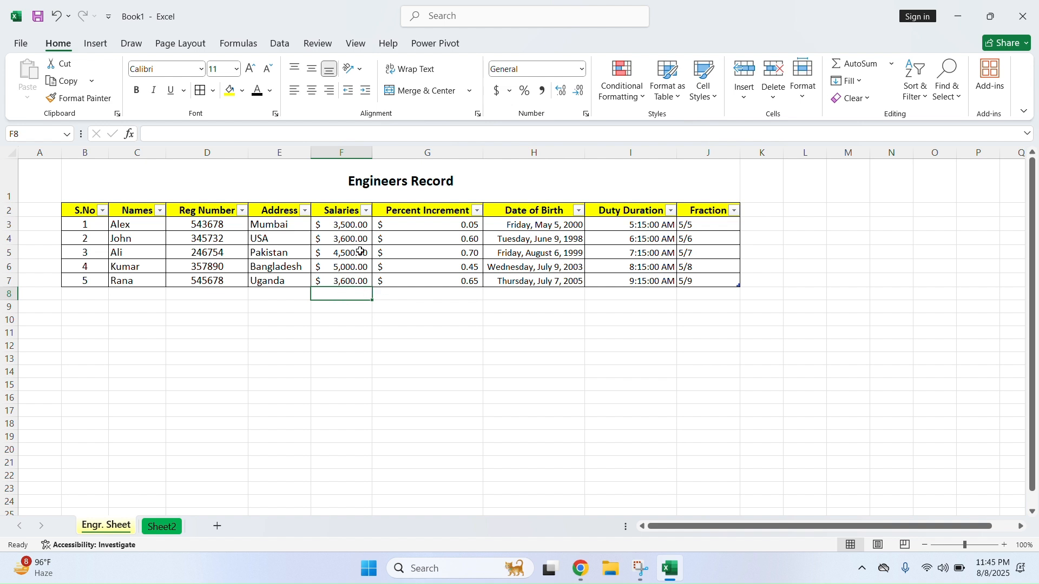
{"action": "left_click", "coordinate": [892, 65]}
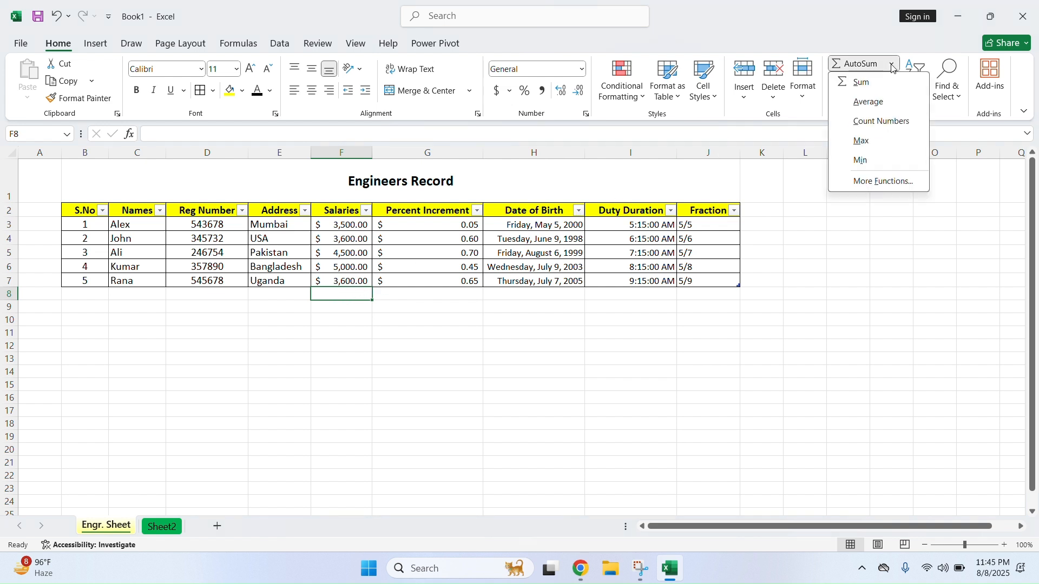
{"action": "left_click", "coordinate": [858, 83]}
{"action": "left_click", "coordinate": [342, 326]}
{"action": "left_click", "coordinate": [339, 297]}
{"action": "left_click_drag", "start_coordinate": [358, 230], "coordinate": [351, 281]}
{"action": "left_click", "coordinate": [352, 293]}
{"action": "double_click", "coordinate": [352, 294]}
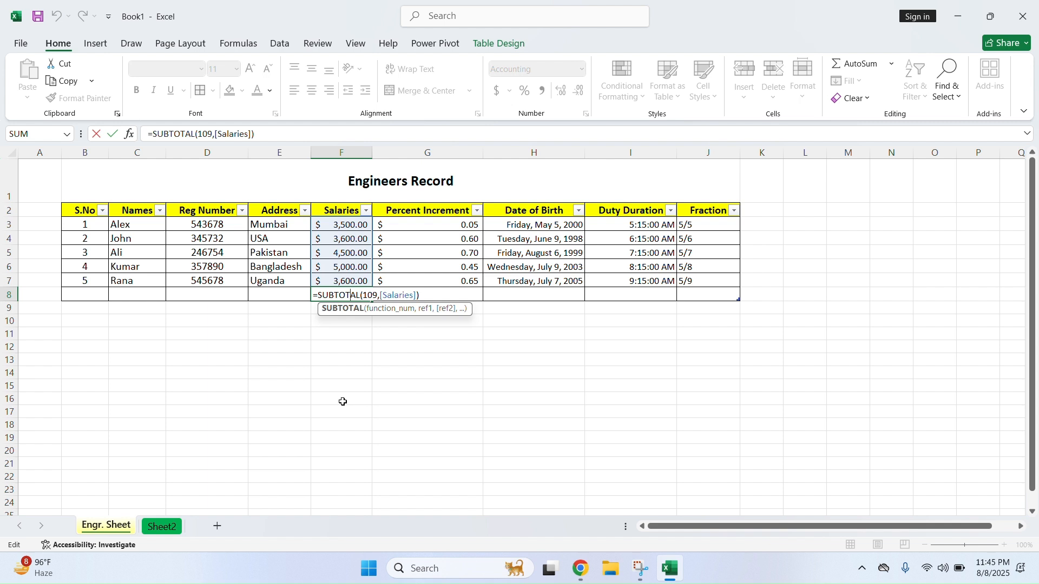
{"action": "key", "text": "Return"}
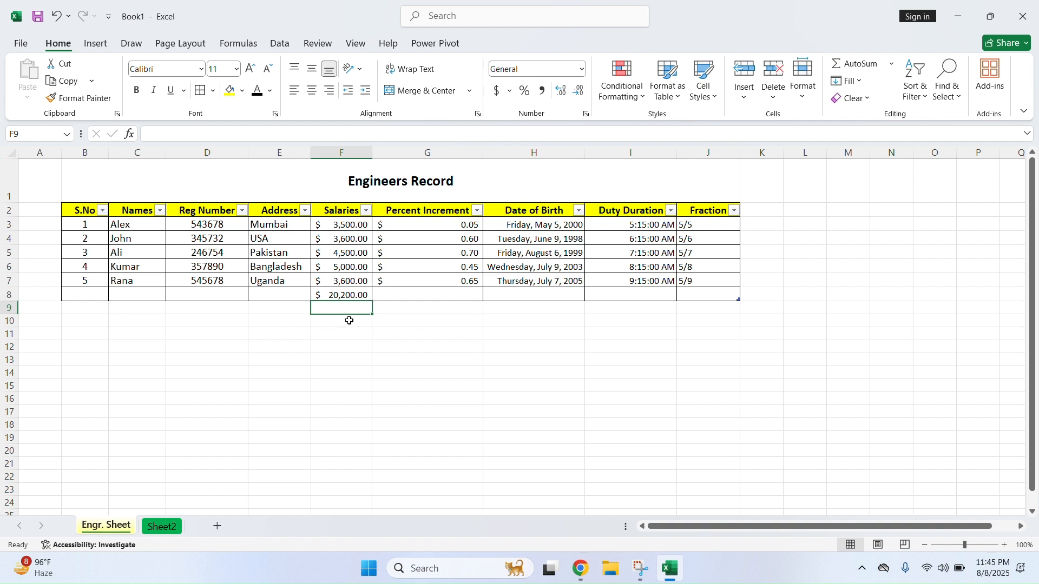
Clear the $20,200.00 salary total from F8, leaving it empty
{"action": "left_click", "coordinate": [353, 296]}
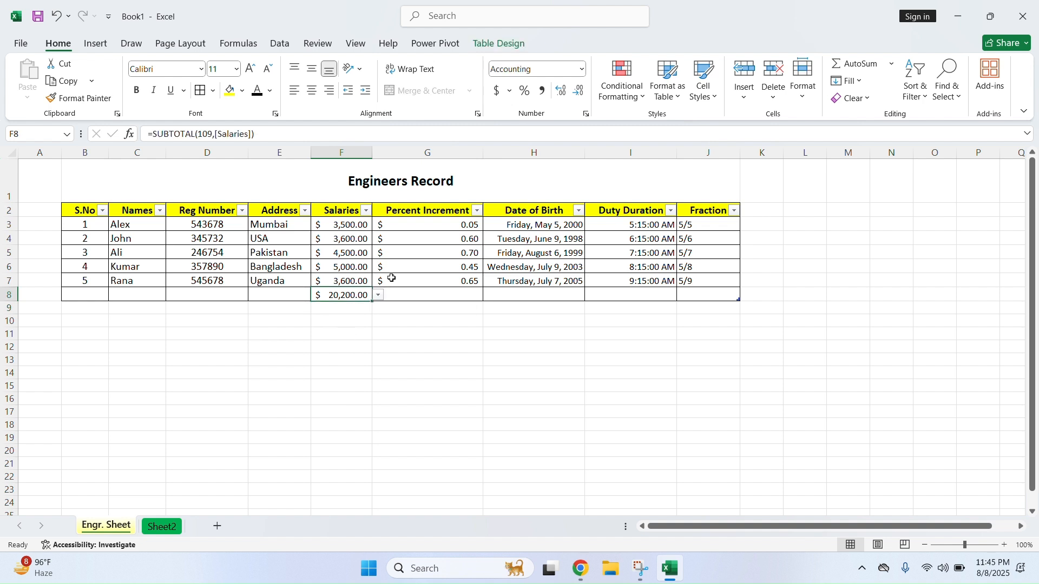
{"action": "left_click", "coordinate": [893, 64]}
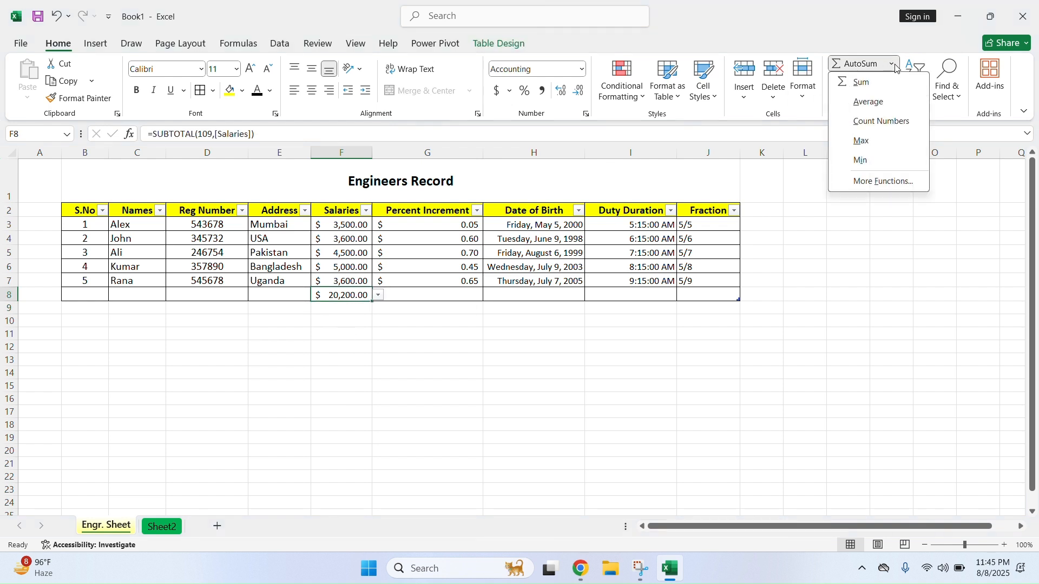
{"action": "left_click", "coordinate": [380, 333]}
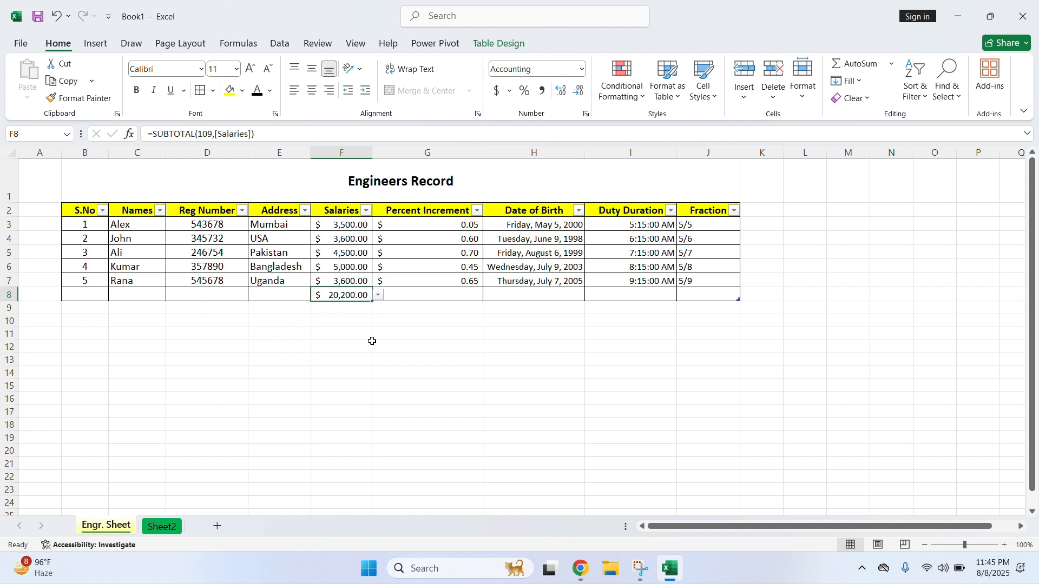
{"action": "key", "text": "Delete"}
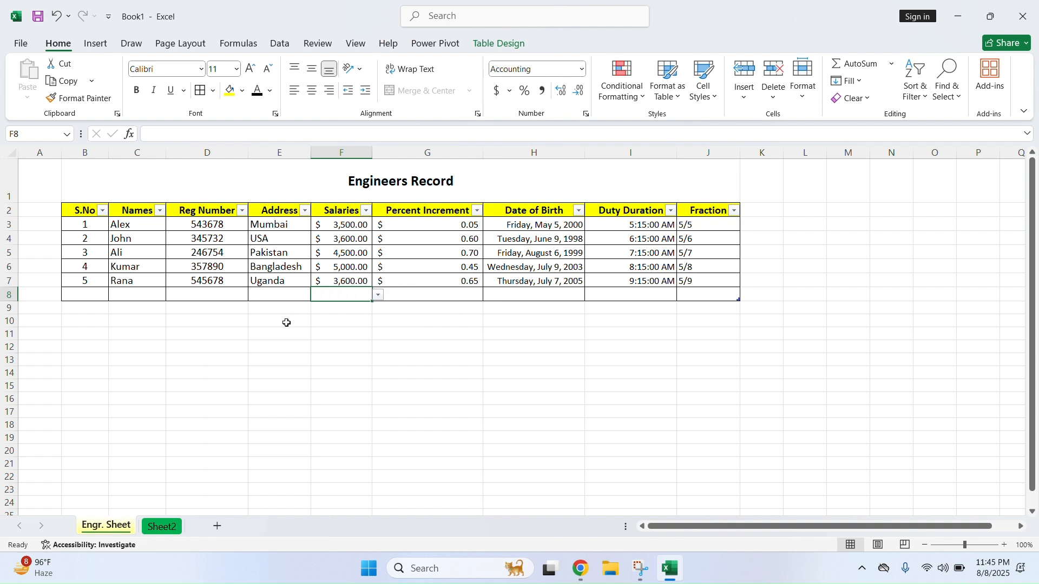
Average the salaries in F8 ($4,040.00), then delete the result
{"action": "left_click", "coordinate": [346, 334]}
{"action": "left_click", "coordinate": [360, 295]}
{"action": "left_click", "coordinate": [891, 64]}
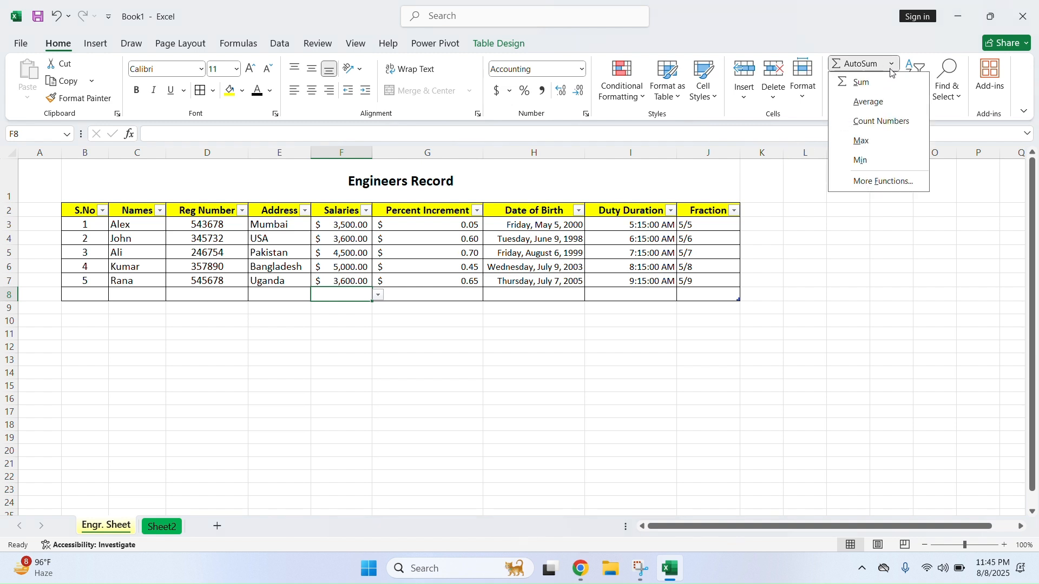
{"action": "left_click", "coordinate": [889, 103]}
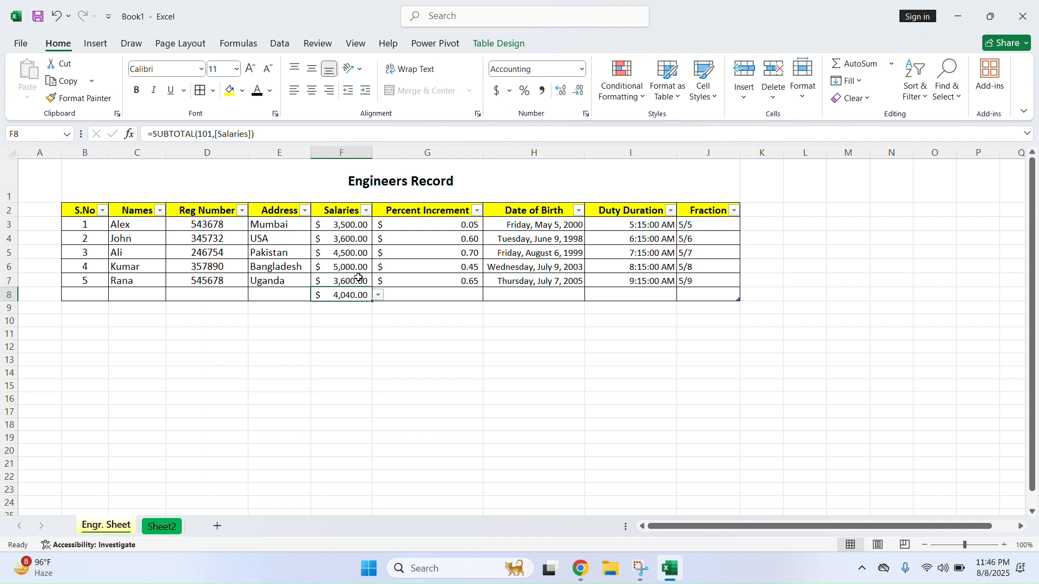
{"action": "key", "text": "Delete"}
Count the salary entries in F8 and format the count of 5 as Number
{"action": "left_click", "coordinate": [892, 64]}
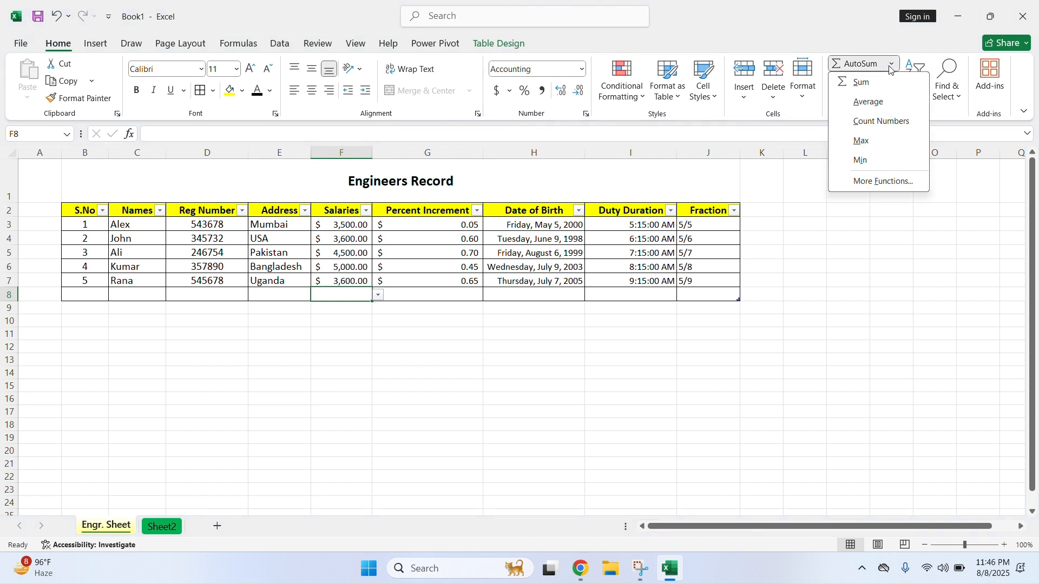
{"action": "left_click", "coordinate": [884, 122]}
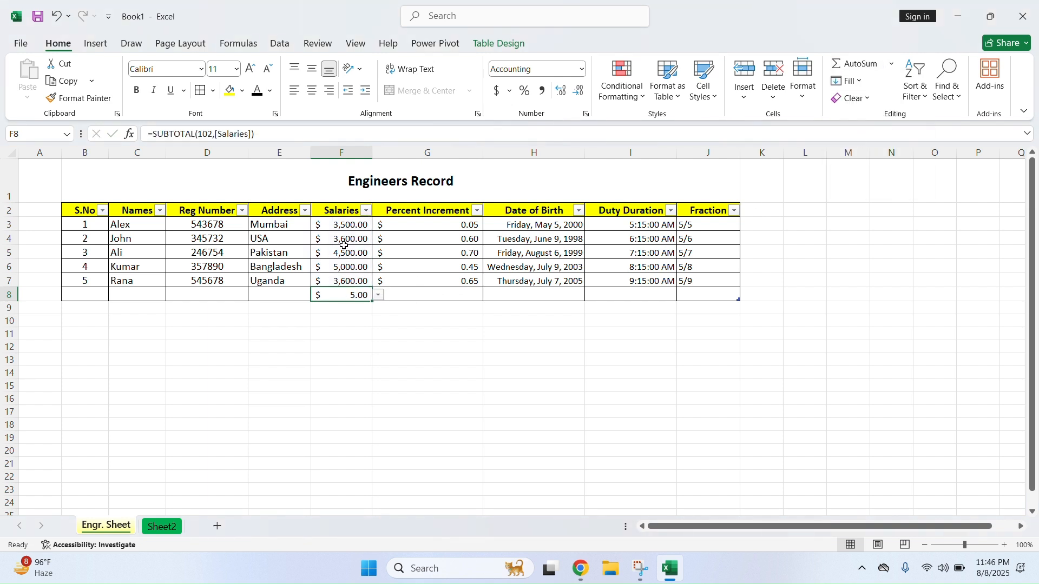
{"action": "left_click_drag", "start_coordinate": [350, 226], "coordinate": [350, 280]}
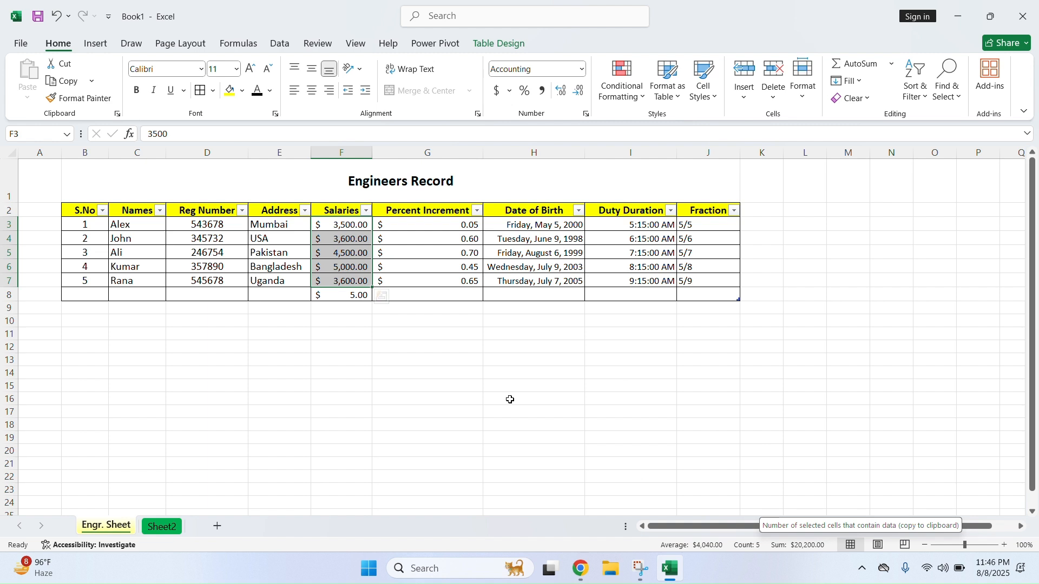
{"action": "left_click", "coordinate": [348, 297]}
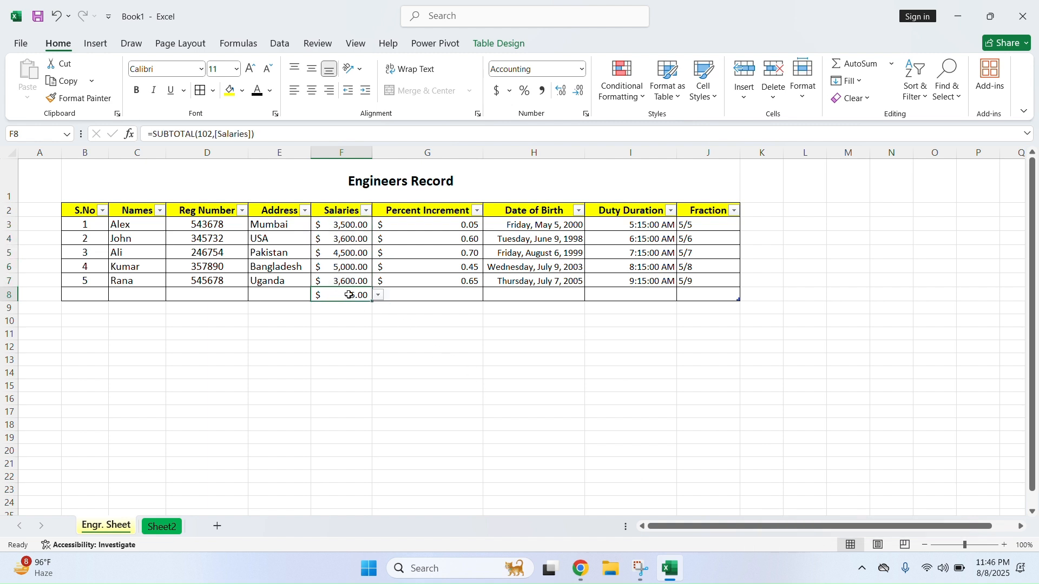
{"action": "left_click", "coordinate": [580, 72]}
{"action": "left_click", "coordinate": [560, 125]}
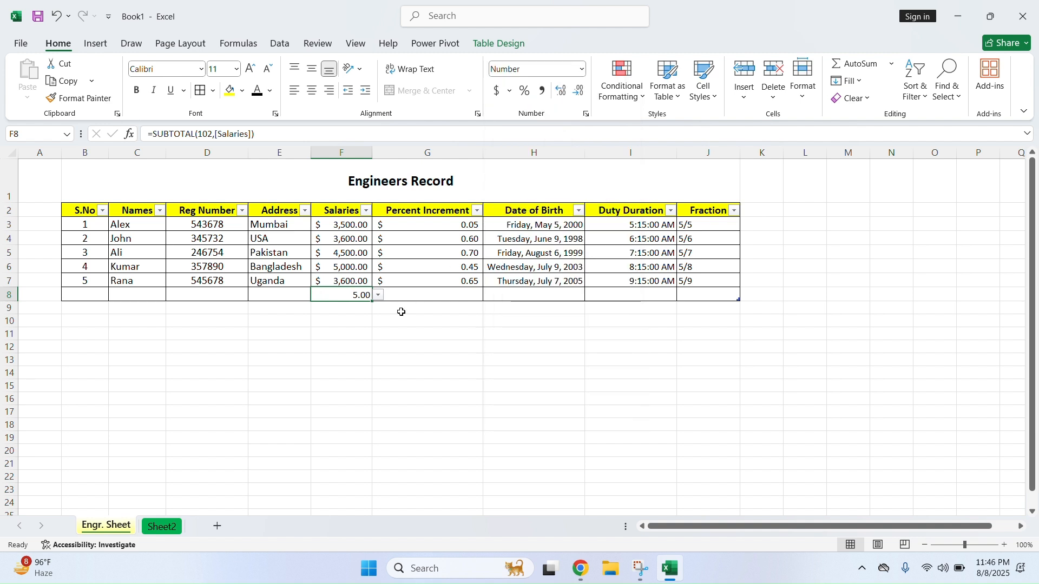
{"action": "left_click", "coordinate": [403, 346]}
{"action": "left_click", "coordinate": [360, 298]}
{"action": "left_click", "coordinate": [371, 356]}
{"action": "left_click", "coordinate": [364, 297]}
{"action": "left_click", "coordinate": [443, 347]}
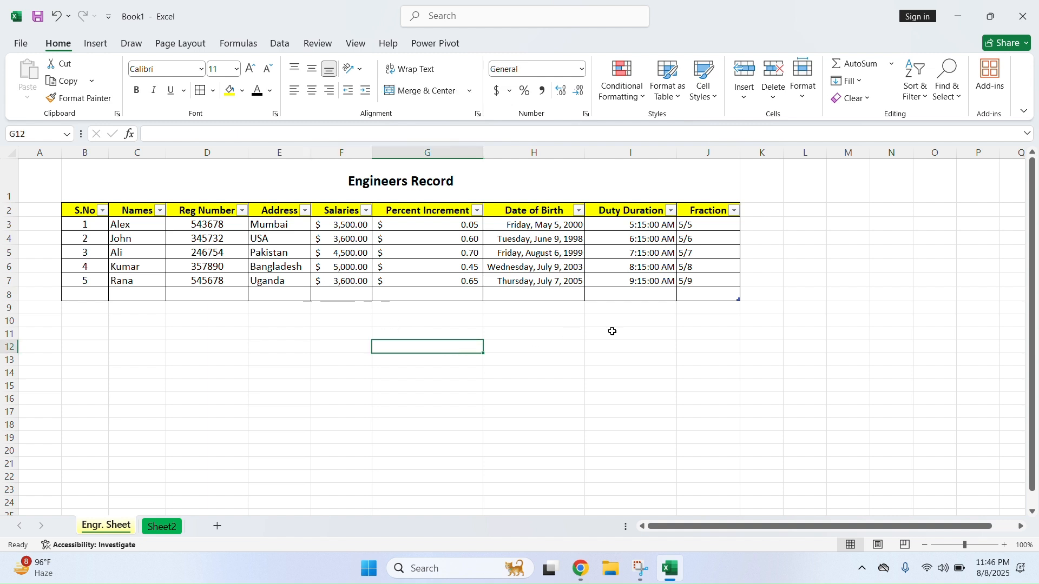
Show the minimum salary, 3500.00, in F8, then undo it to empty the cell
{"action": "left_click", "coordinate": [893, 67]}
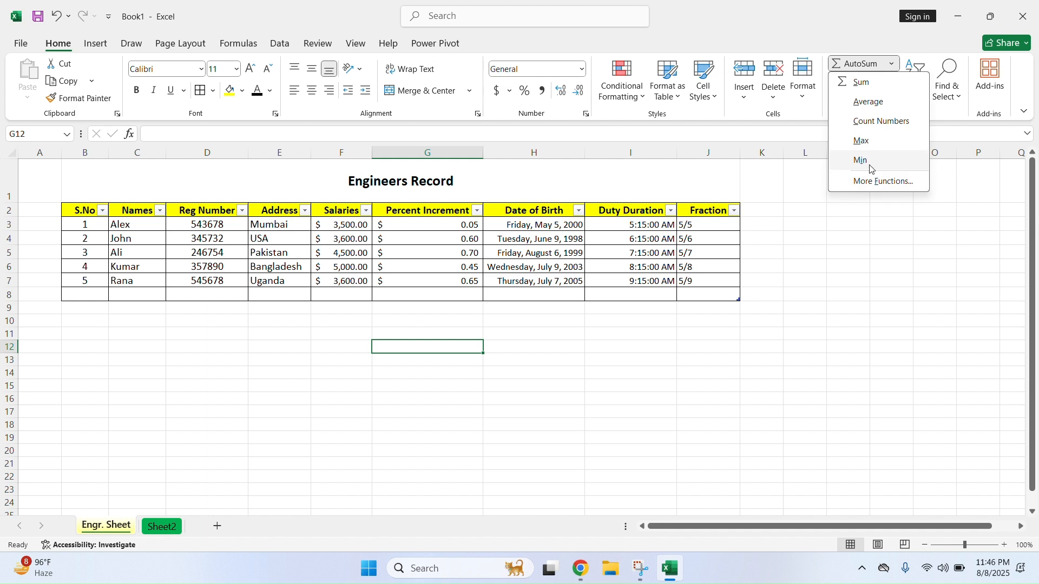
{"action": "left_click", "coordinate": [357, 293]}
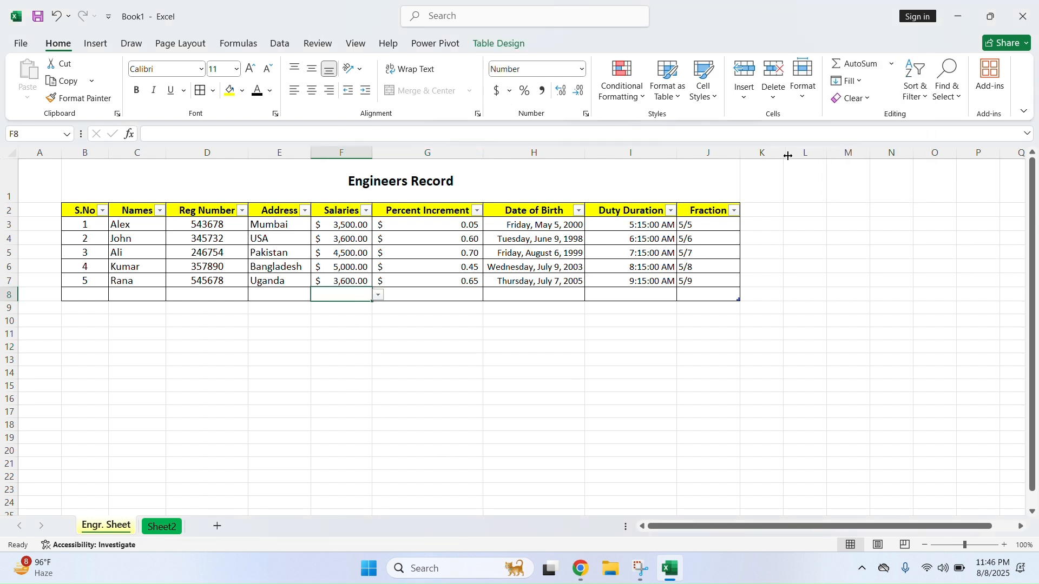
{"action": "left_click", "coordinate": [892, 64]}
{"action": "left_click", "coordinate": [874, 163]}
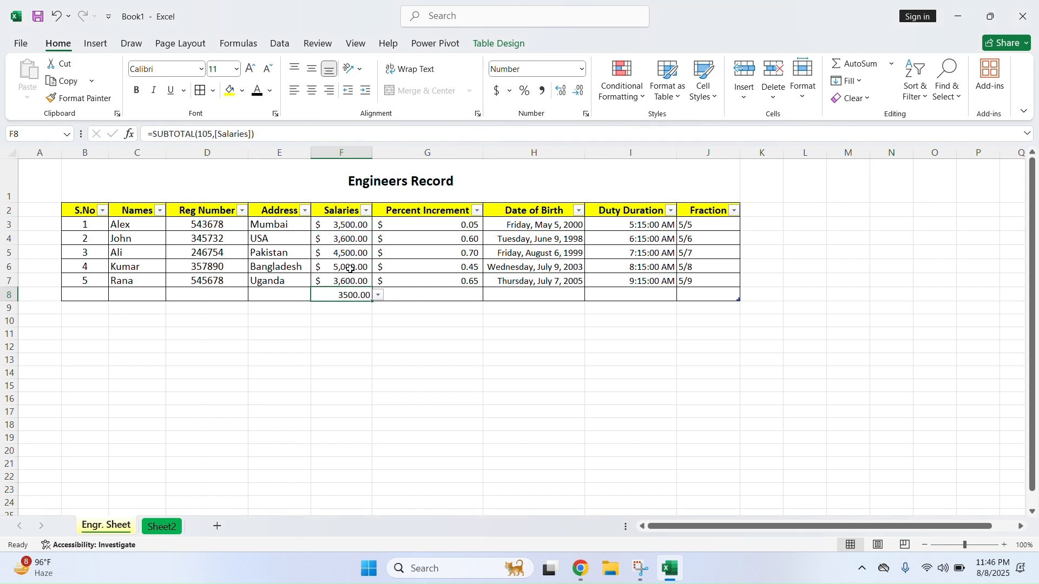
{"action": "key", "text": "ctrl+z"}
{"action": "left_click", "coordinate": [353, 336]}
{"action": "left_click", "coordinate": [356, 296]}
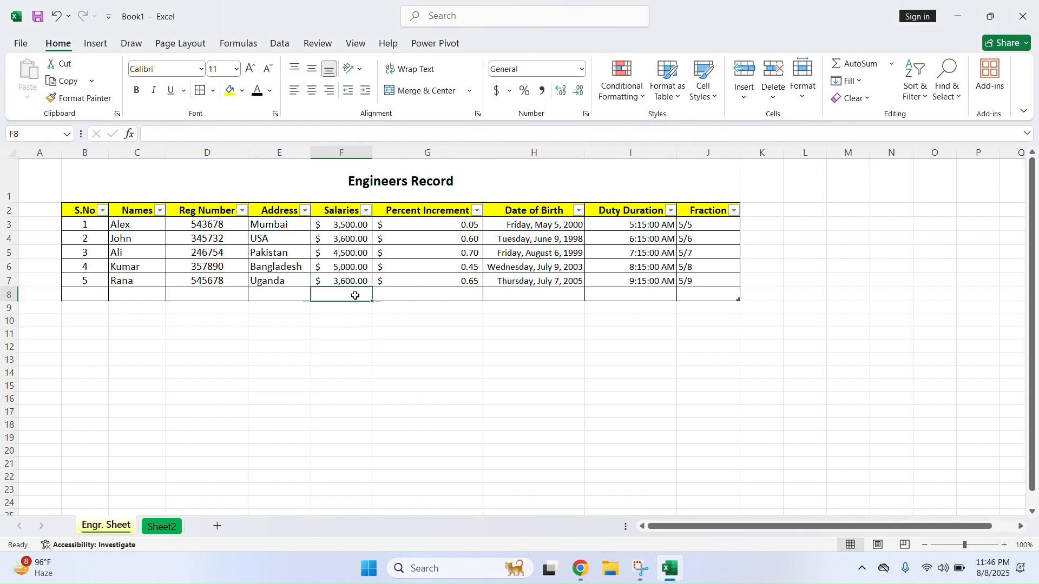
{"action": "left_click", "coordinate": [892, 64]}
{"action": "left_click", "coordinate": [893, 181]}
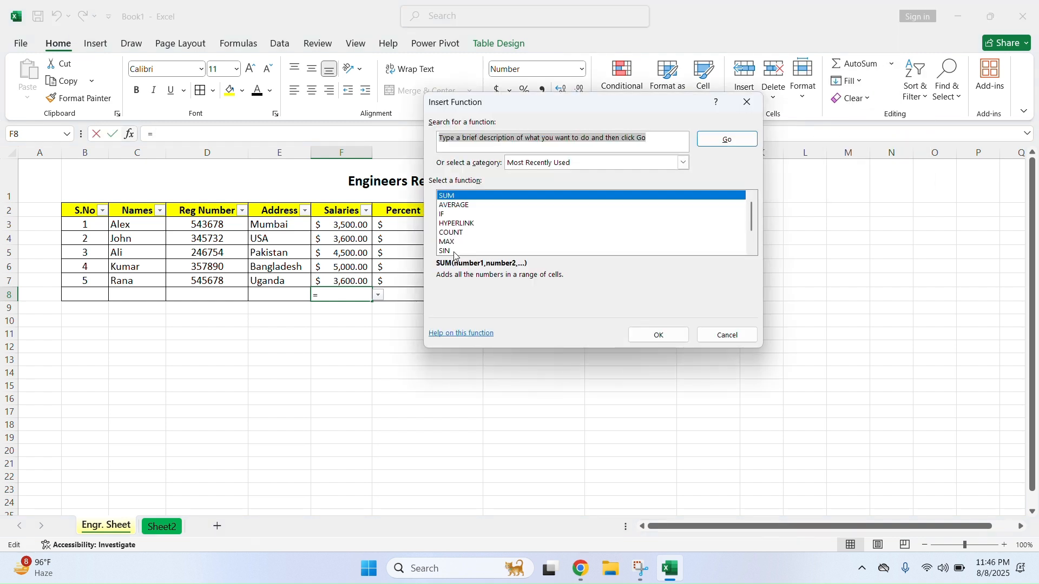
{"action": "left_click", "coordinate": [737, 343]}
{"action": "left_click", "coordinate": [404, 382]}
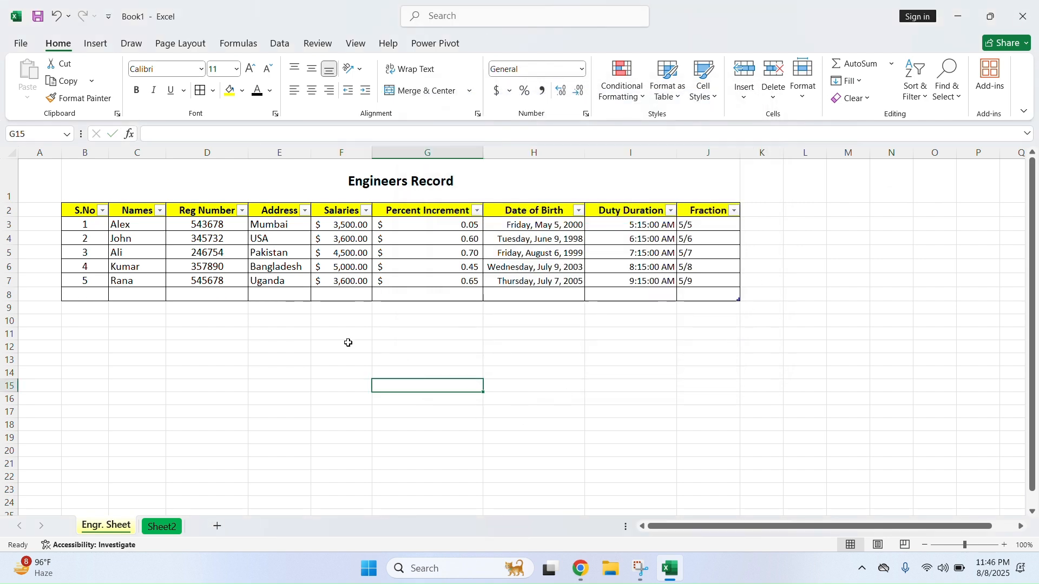
{"action": "left_click", "coordinate": [332, 319]}
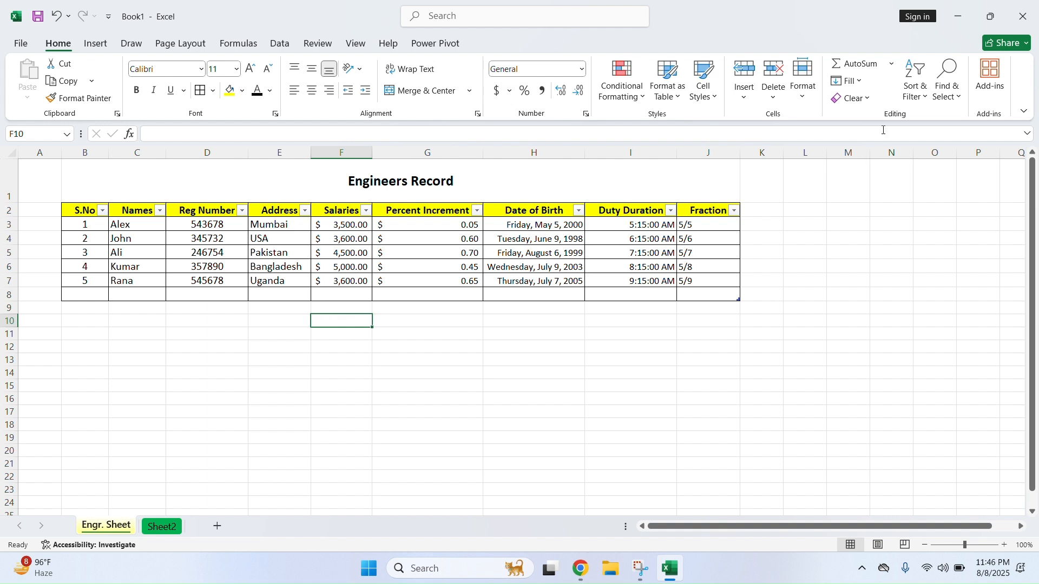
{"action": "left_click", "coordinate": [864, 83]}
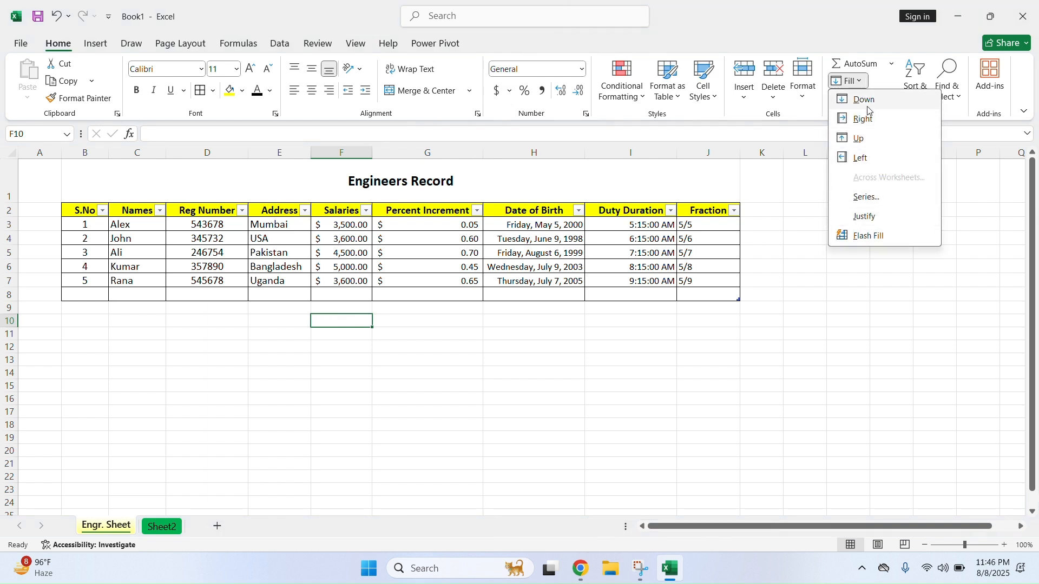
{"action": "left_click", "coordinate": [867, 104]}
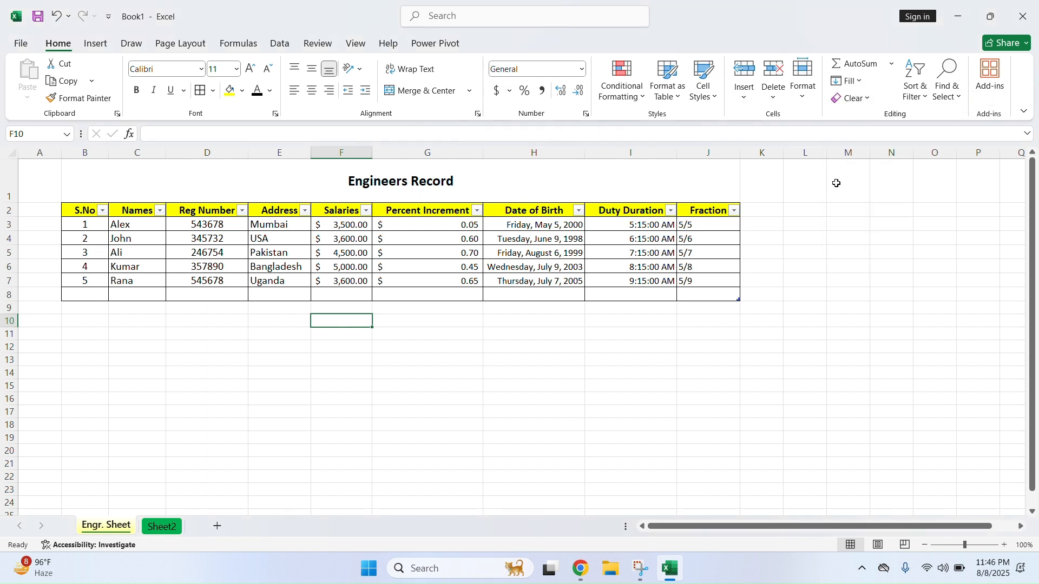
{"action": "left_click_drag", "start_coordinate": [760, 208], "coordinate": [766, 295]}
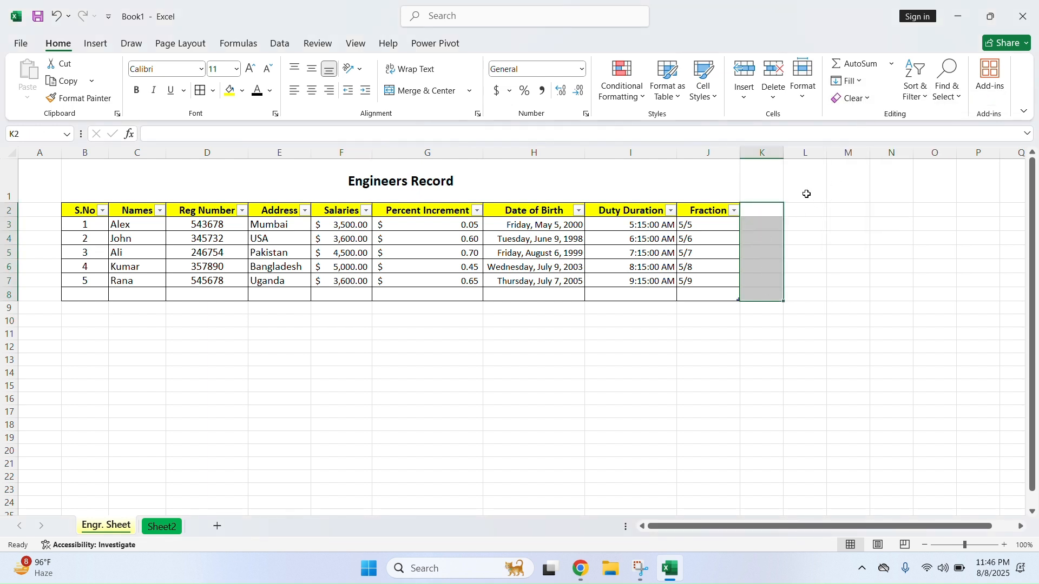
{"action": "left_click", "coordinate": [849, 81]}
{"action": "left_click", "coordinate": [860, 108]}
{"action": "left_click", "coordinate": [848, 81]}
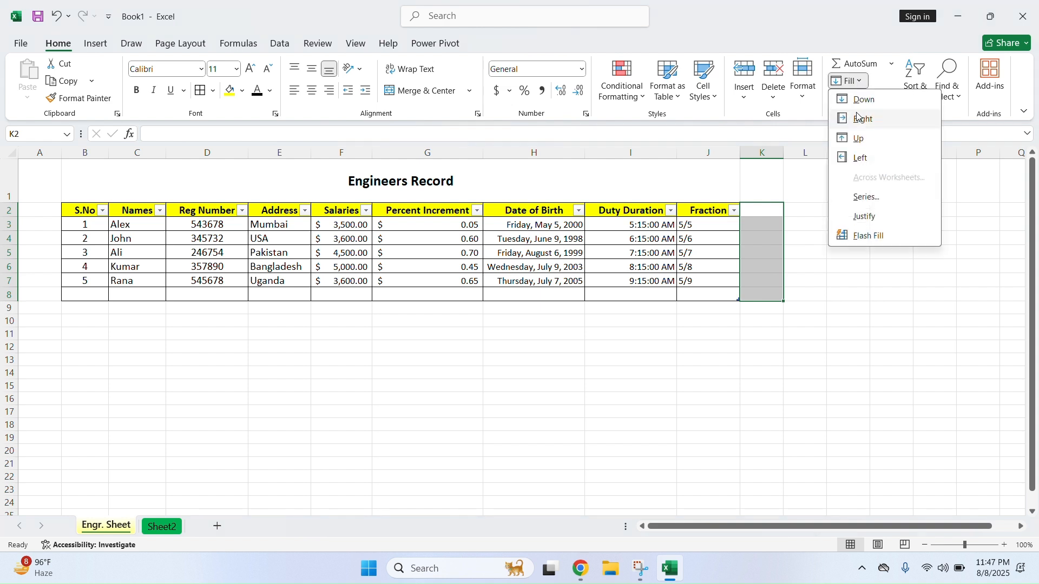
{"action": "left_click", "coordinate": [863, 118]}
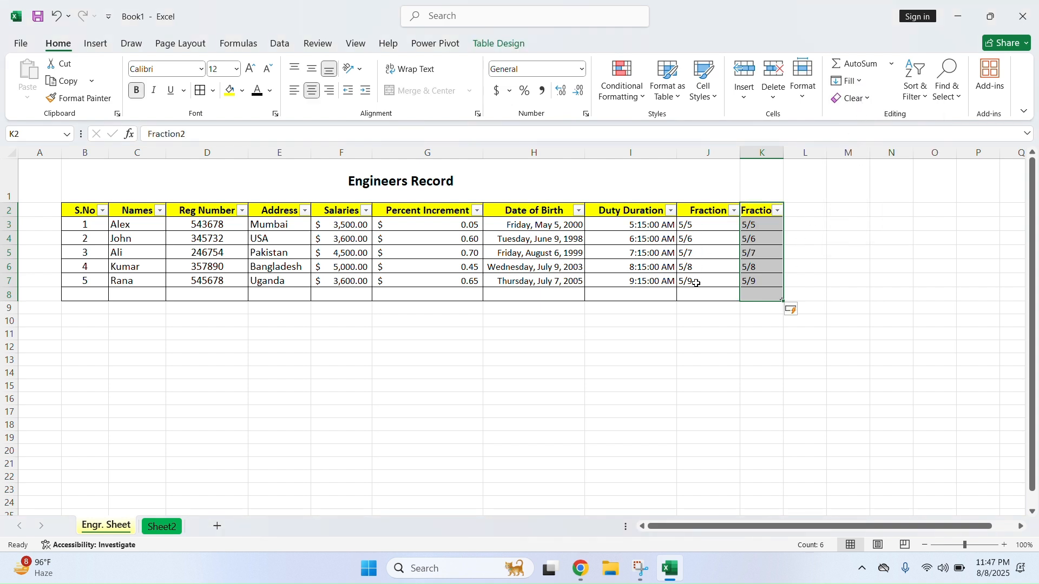
{"action": "left_click_drag", "start_coordinate": [772, 220], "coordinate": [765, 280]}
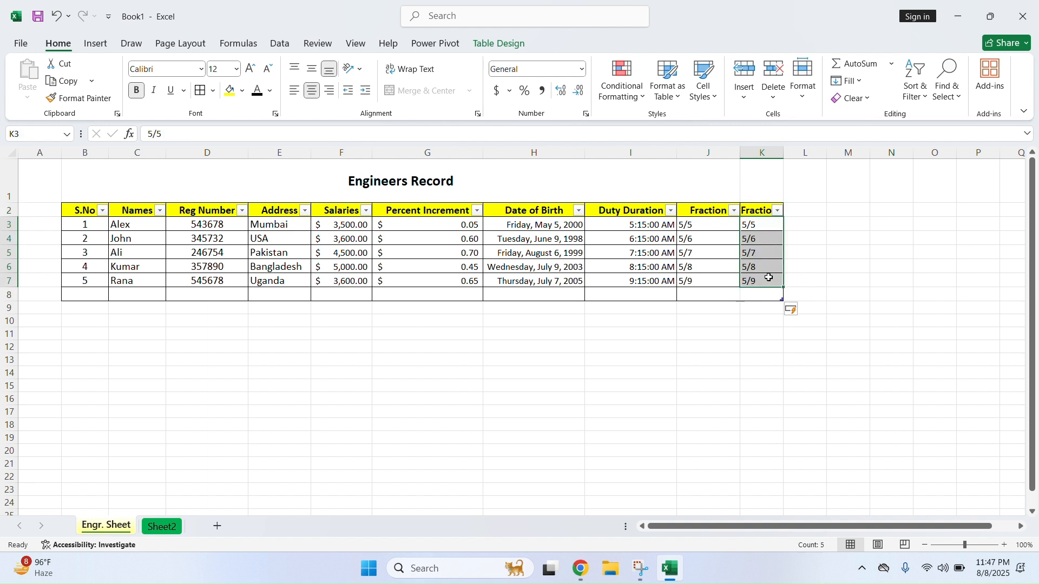
{"action": "left_click", "coordinate": [764, 147]}
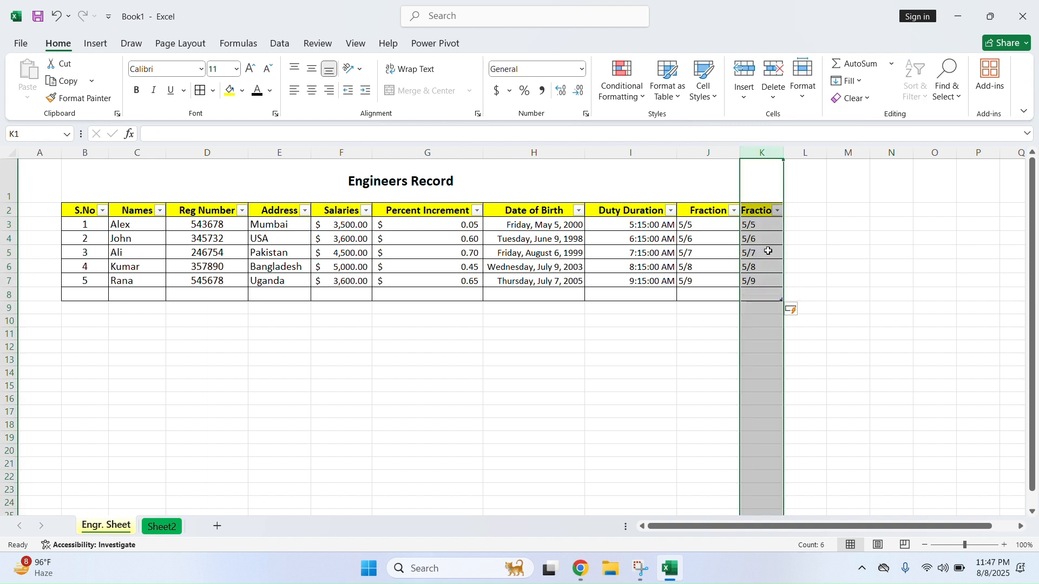
{"action": "key", "text": "Delete"}
{"action": "right_click", "coordinate": [765, 153]}
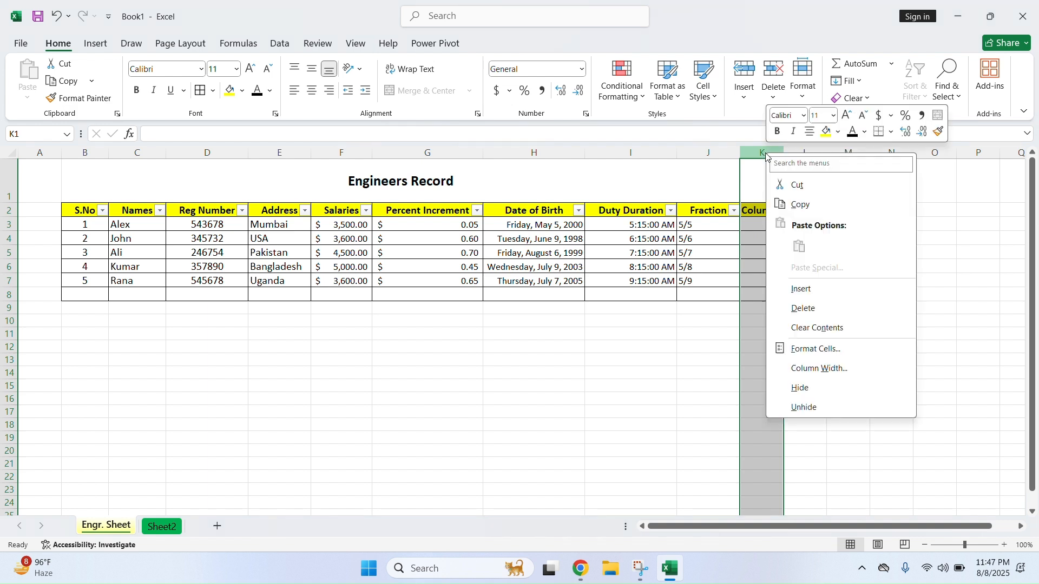
{"action": "left_click", "coordinate": [810, 310]}
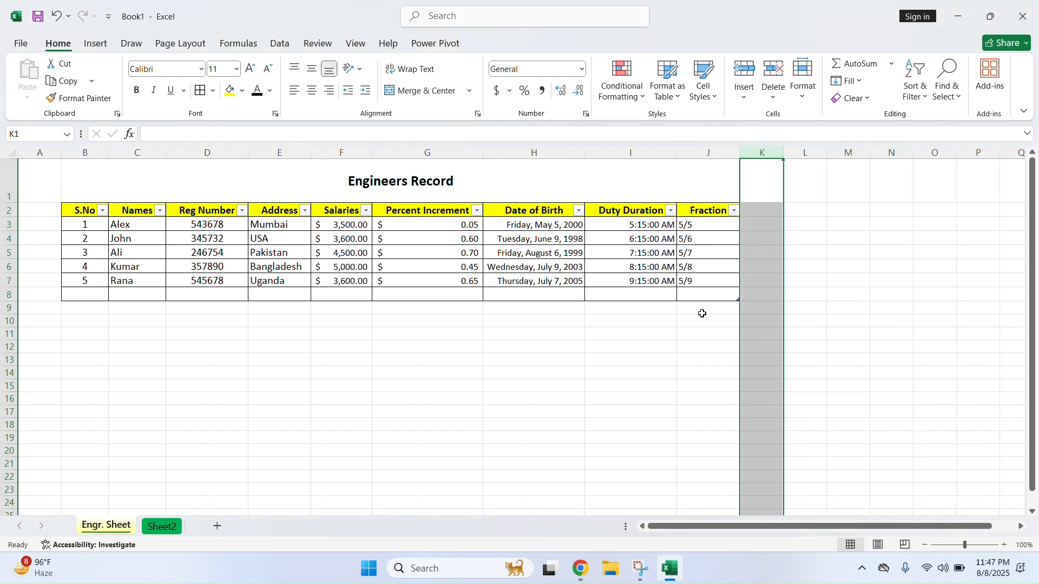
{"action": "left_click", "coordinate": [702, 298]}
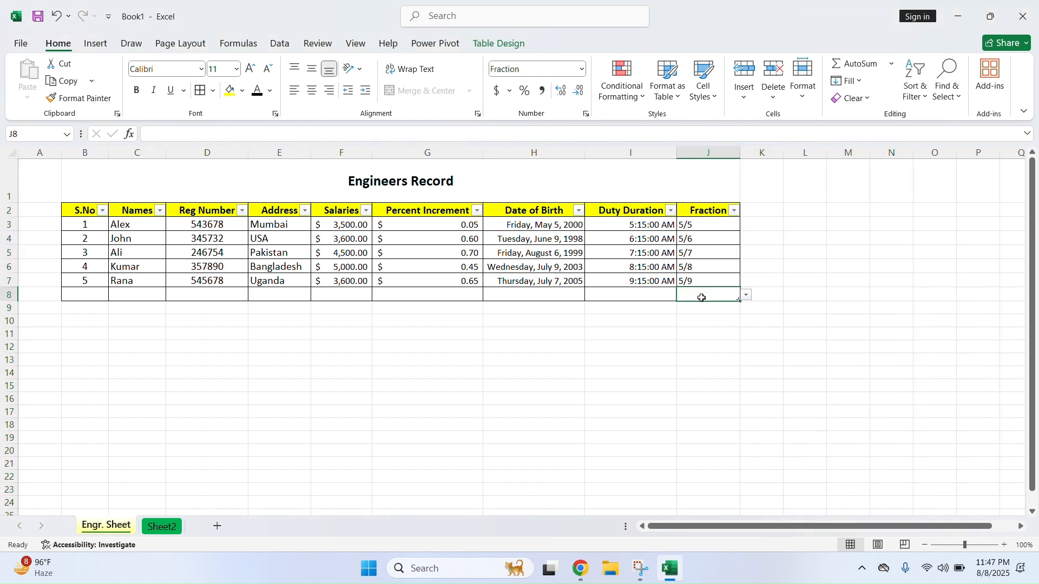
Fill 5/9 down into J8 and try filling the Fraction column, then undo and clear J8
{"action": "left_click", "coordinate": [848, 80]}
{"action": "left_click", "coordinate": [860, 98]}
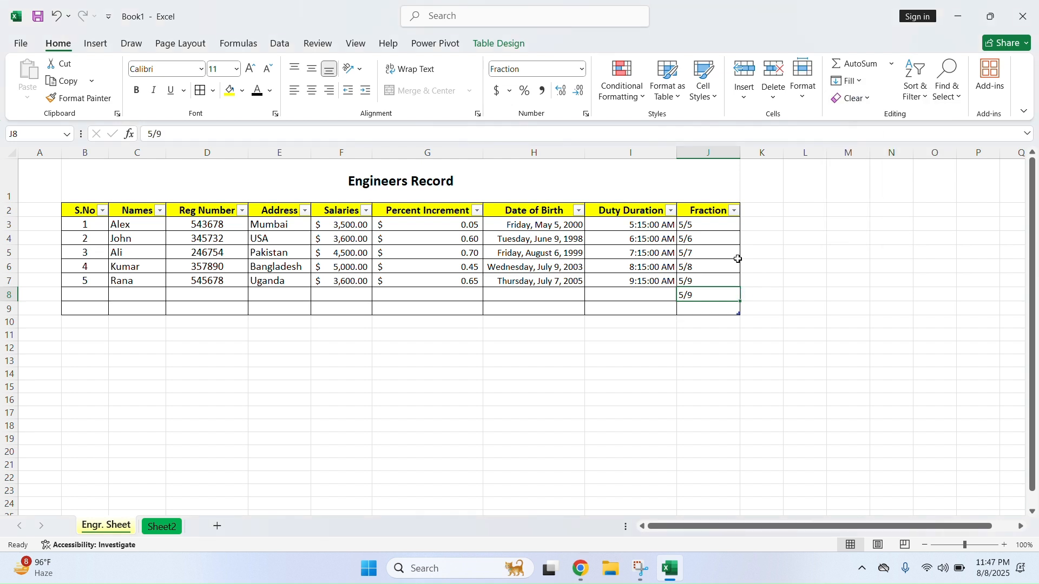
{"action": "left_click_drag", "start_coordinate": [704, 225], "coordinate": [704, 295]}
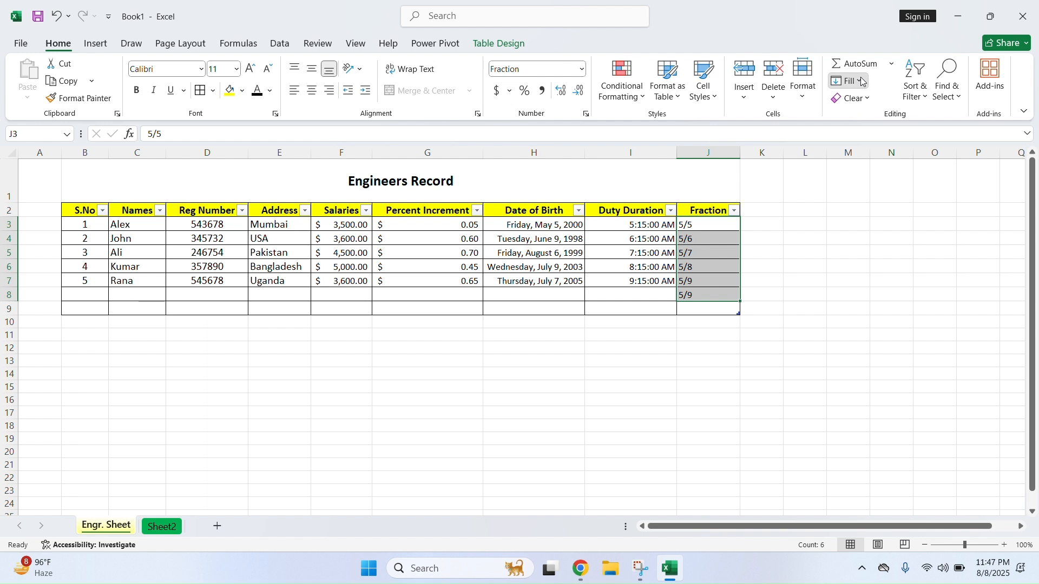
{"action": "left_click", "coordinate": [848, 80]}
{"action": "left_click", "coordinate": [861, 98]}
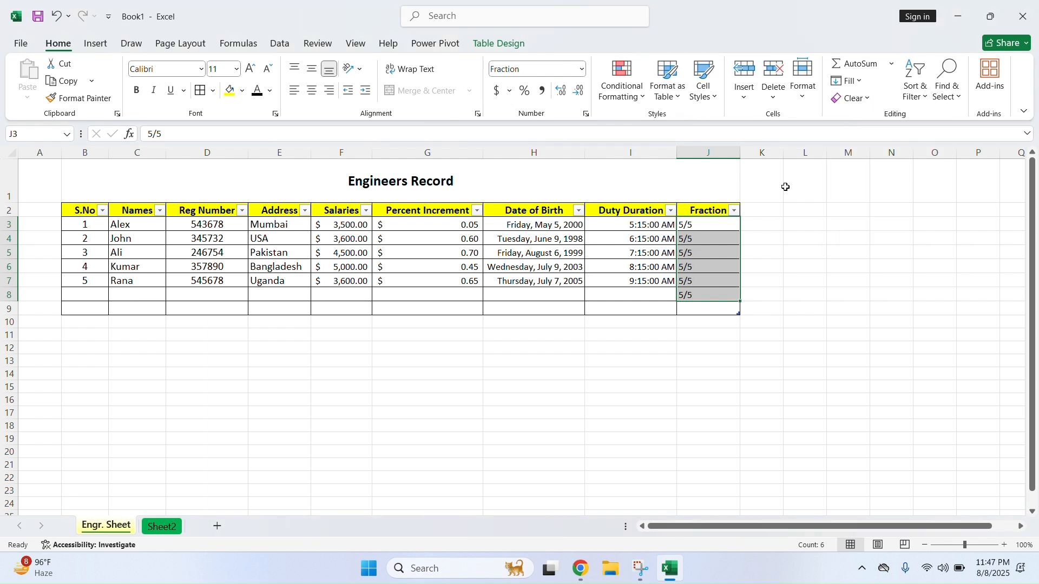
{"action": "key", "text": "ctrl+z"}
{"action": "left_click", "coordinate": [848, 80]}
{"action": "left_click", "coordinate": [704, 295]}
{"action": "left_click", "coordinate": [704, 295]}
{"action": "key", "text": "Delete"}
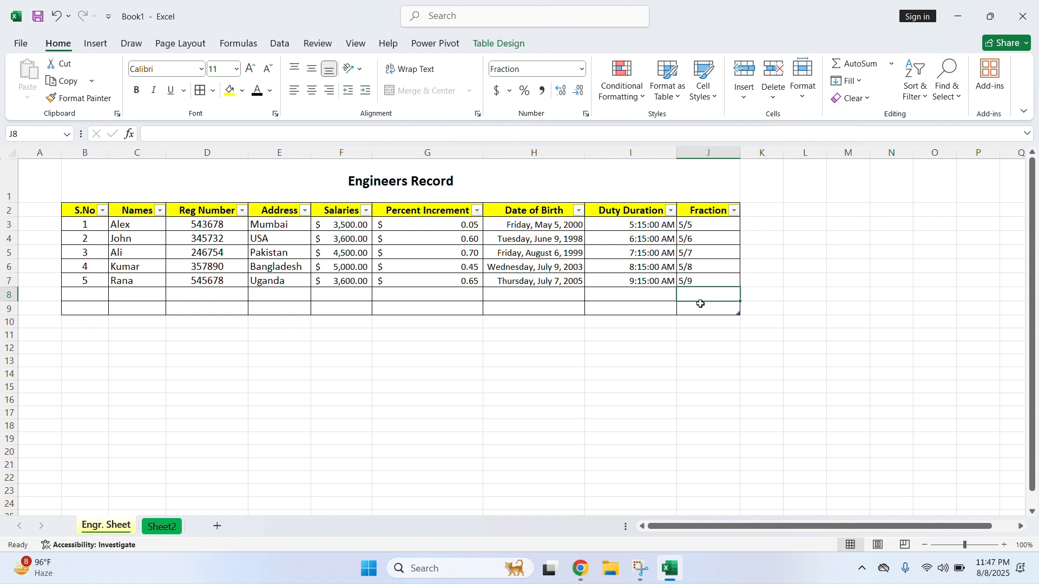
Fill 5/9 down into J8 and J9, then delete both copies
{"action": "left_click", "coordinate": [860, 82]}
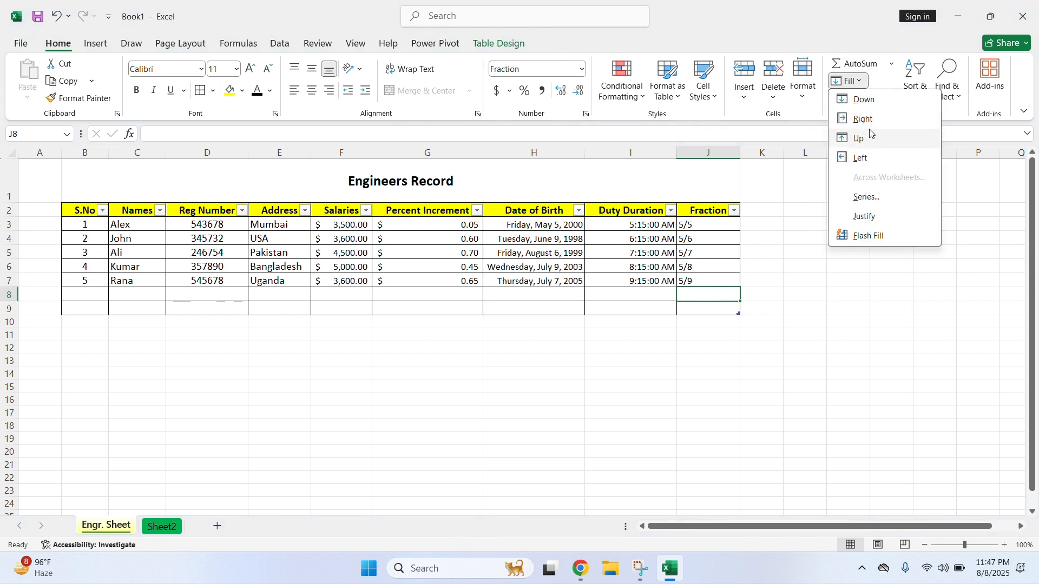
{"action": "left_click", "coordinate": [870, 101]}
{"action": "left_click", "coordinate": [712, 307]}
{"action": "left_click", "coordinate": [849, 82]}
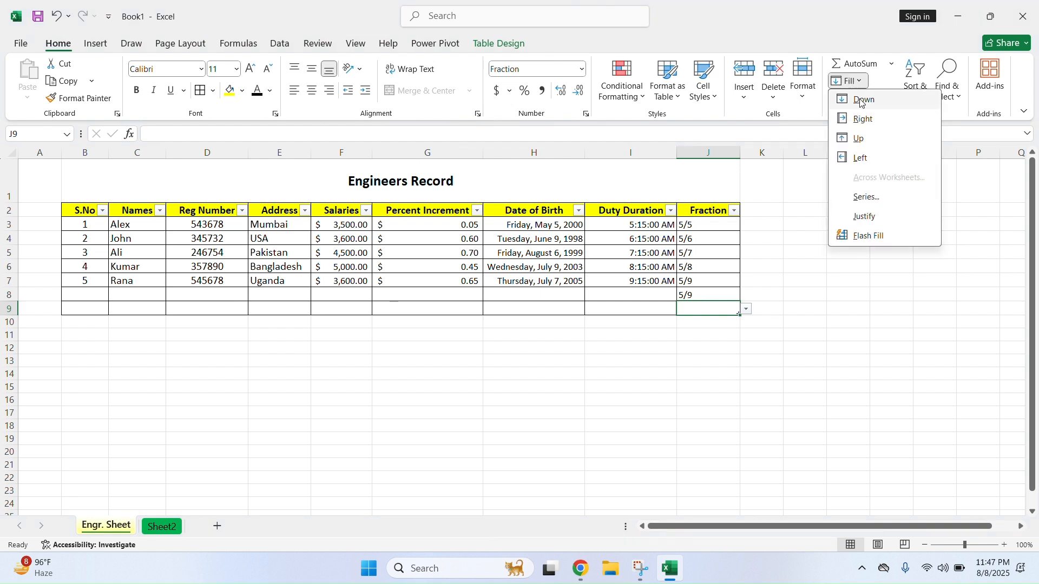
{"action": "left_click", "coordinate": [866, 101]}
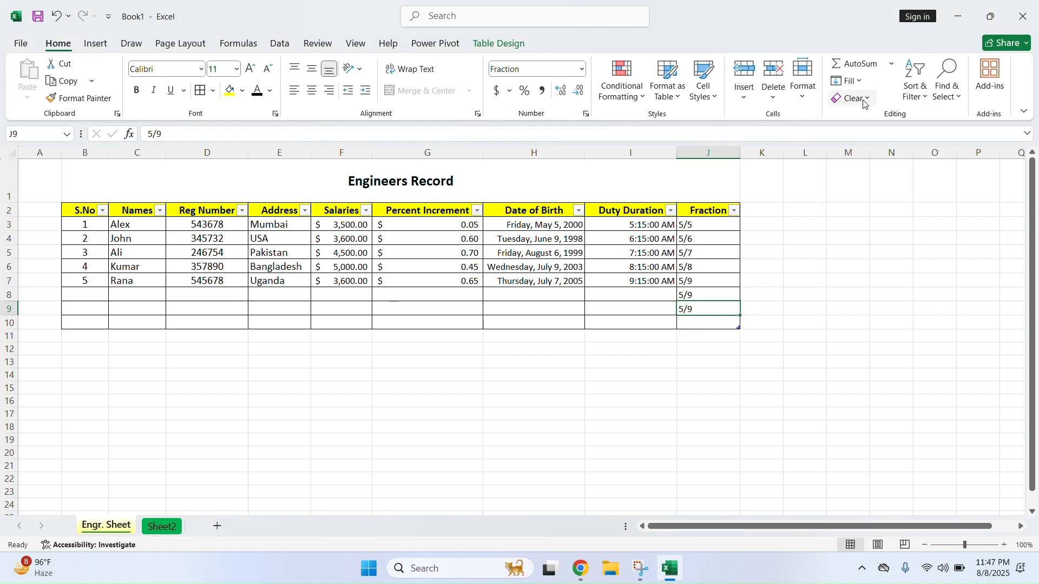
{"action": "left_click_drag", "start_coordinate": [693, 295], "coordinate": [692, 308]}
{"action": "key", "text": "Delete"}
{"action": "left_click", "coordinate": [711, 290]}
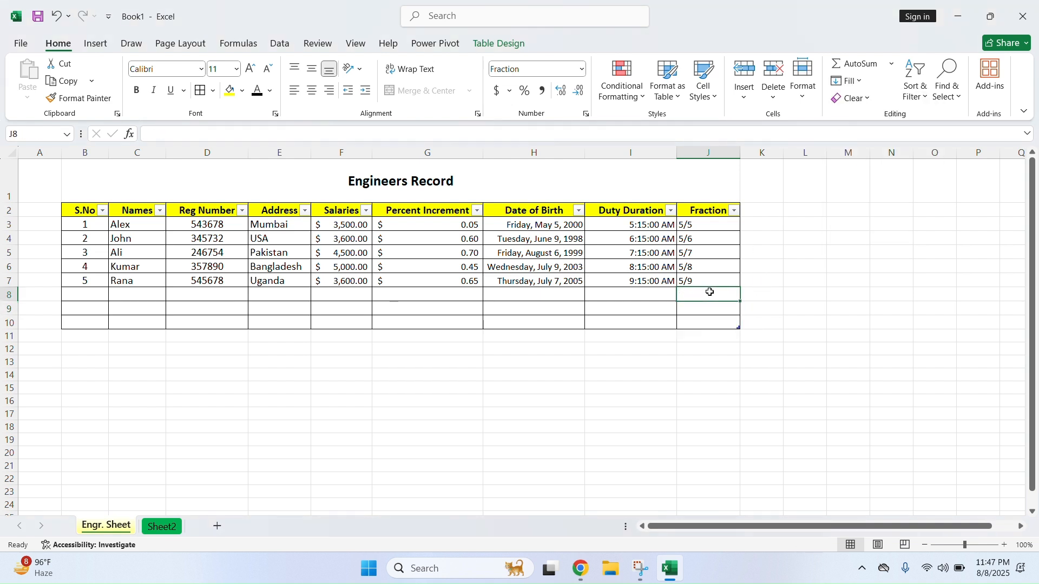
Fill Uganda down into Address cell E8, then fill E8 right from its empty neighbour
{"action": "left_click", "coordinate": [287, 294]}
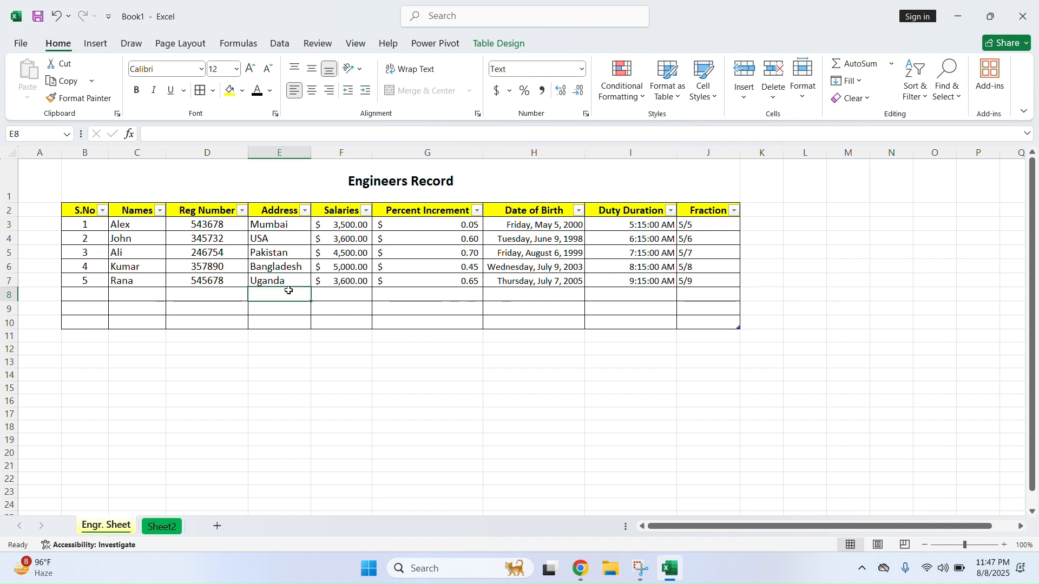
{"action": "left_click", "coordinate": [848, 81]}
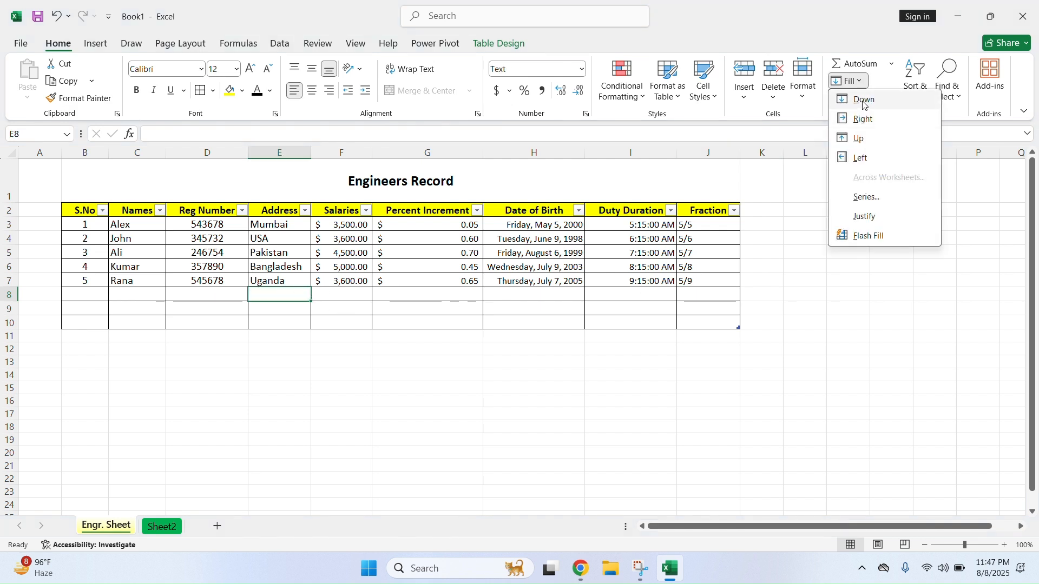
{"action": "left_click", "coordinate": [864, 101]}
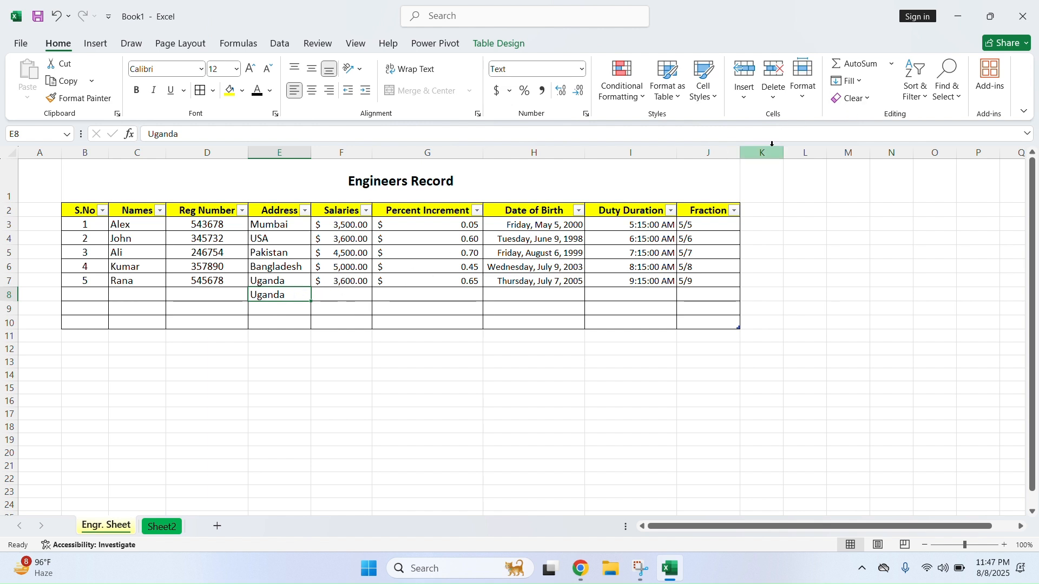
{"action": "left_click", "coordinate": [850, 81]}
{"action": "left_click", "coordinate": [880, 119]}
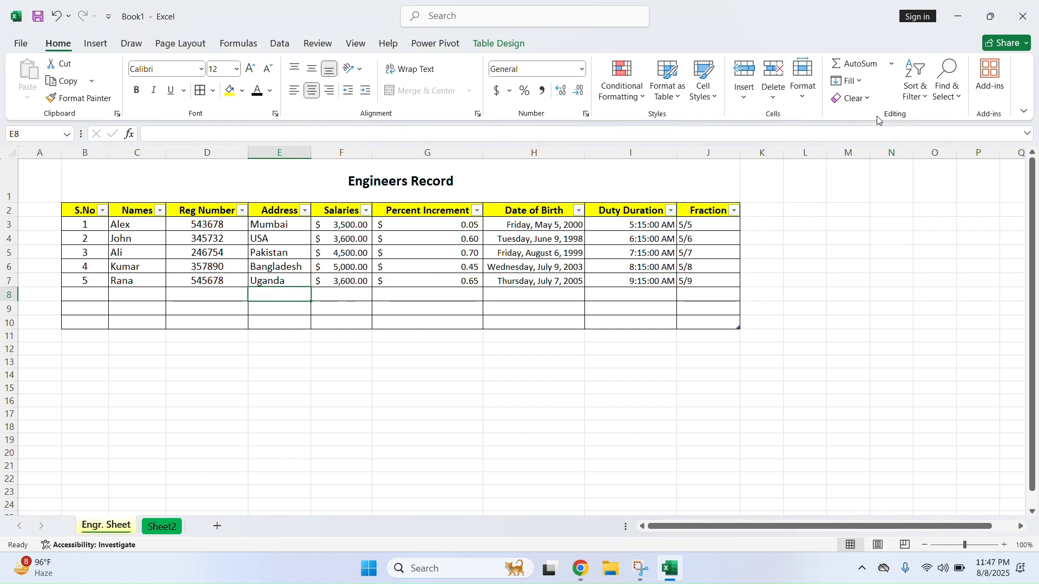
{"action": "left_click", "coordinate": [283, 280]}
{"action": "left_click", "coordinate": [284, 296]}
Fill 9:15:00 AM right into Fraction cell J7, then undo it
{"action": "left_click", "coordinate": [712, 283]}
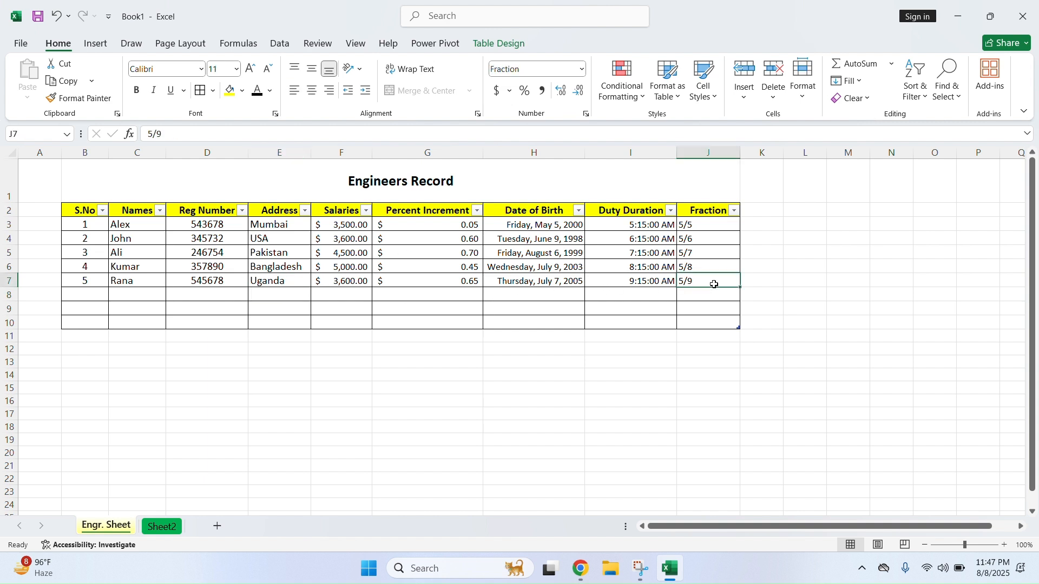
{"action": "left_click", "coordinate": [849, 81]}
{"action": "left_click", "coordinate": [878, 127]}
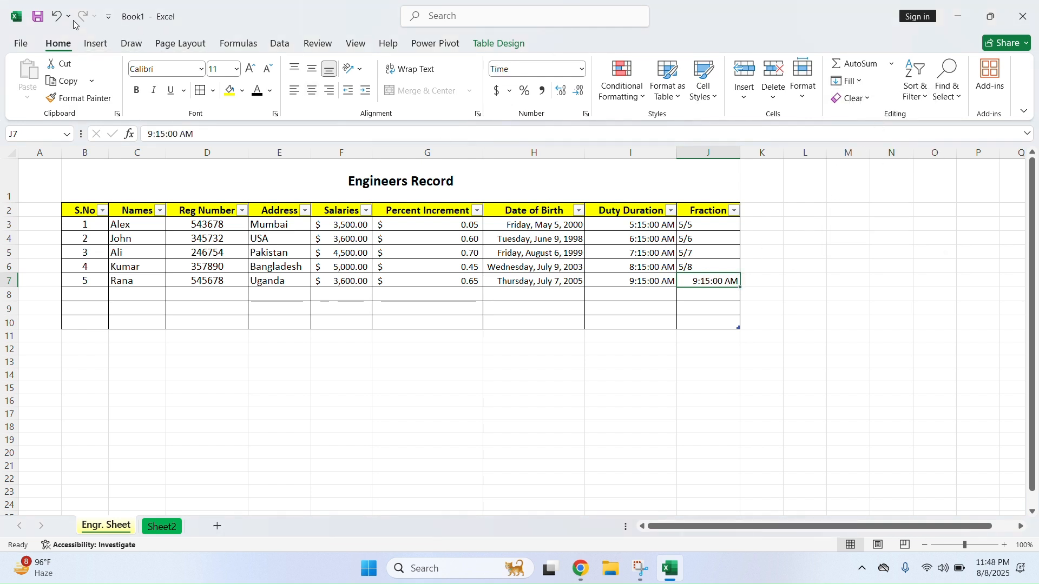
{"action": "left_click", "coordinate": [56, 17]}
{"action": "left_click", "coordinate": [860, 81]}
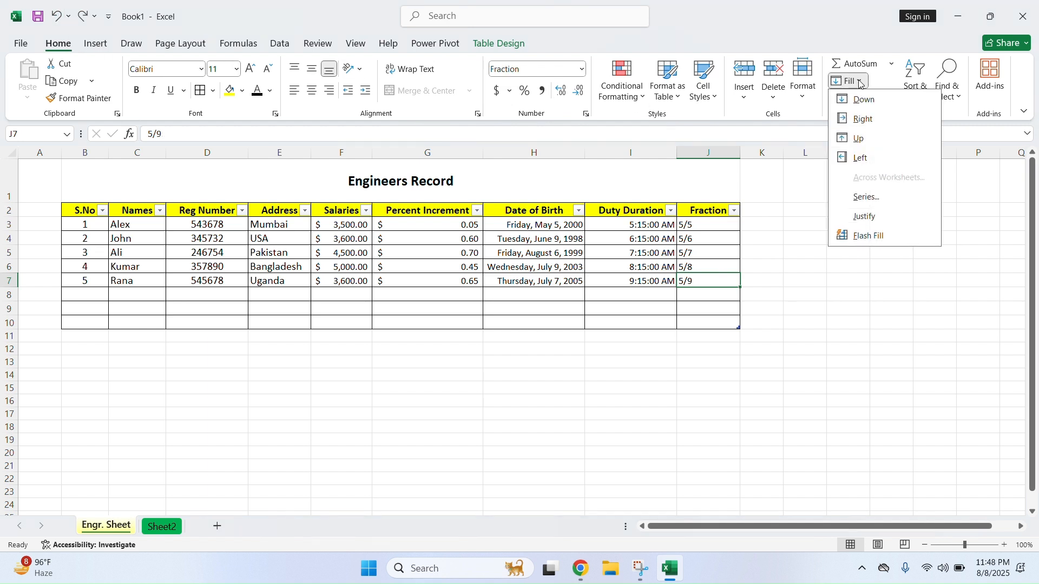
{"action": "left_click", "coordinate": [935, 267]}
{"action": "left_click_drag", "start_coordinate": [709, 211], "coordinate": [707, 282]}
{"action": "left_click", "coordinate": [859, 99]}
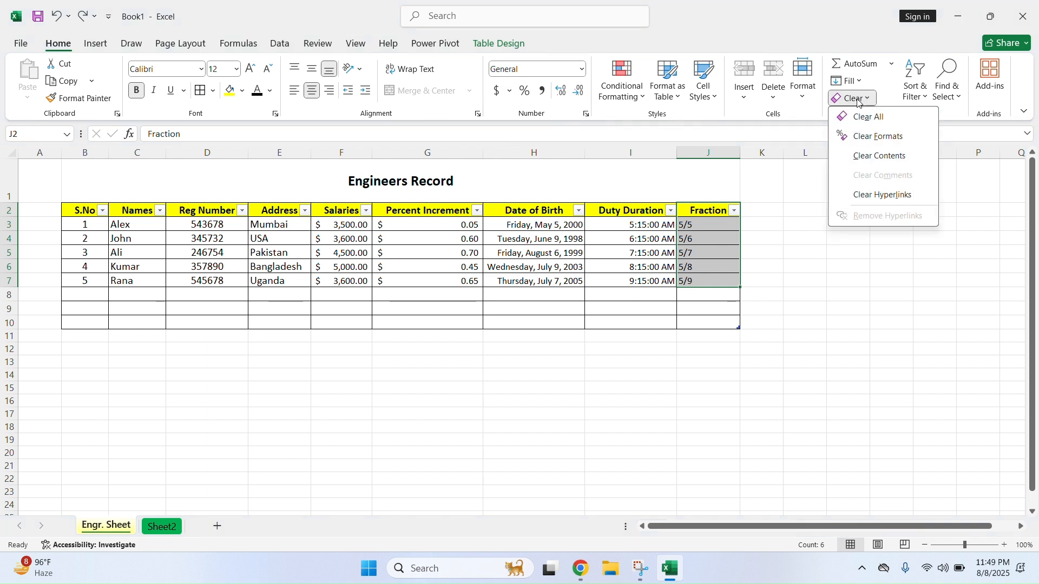
{"action": "left_click", "coordinate": [871, 157]}
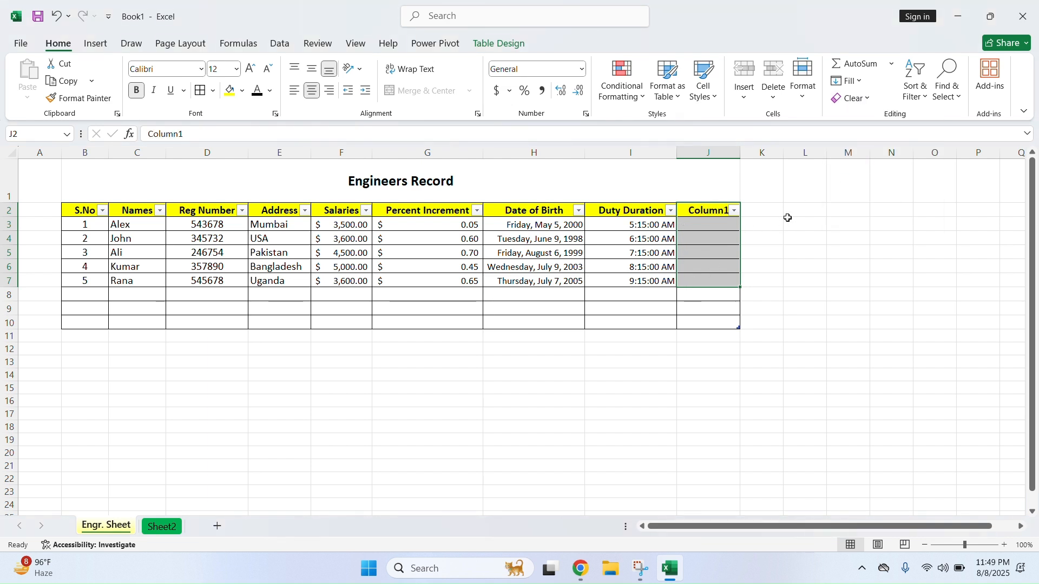
{"action": "left_click", "coordinate": [853, 98]}
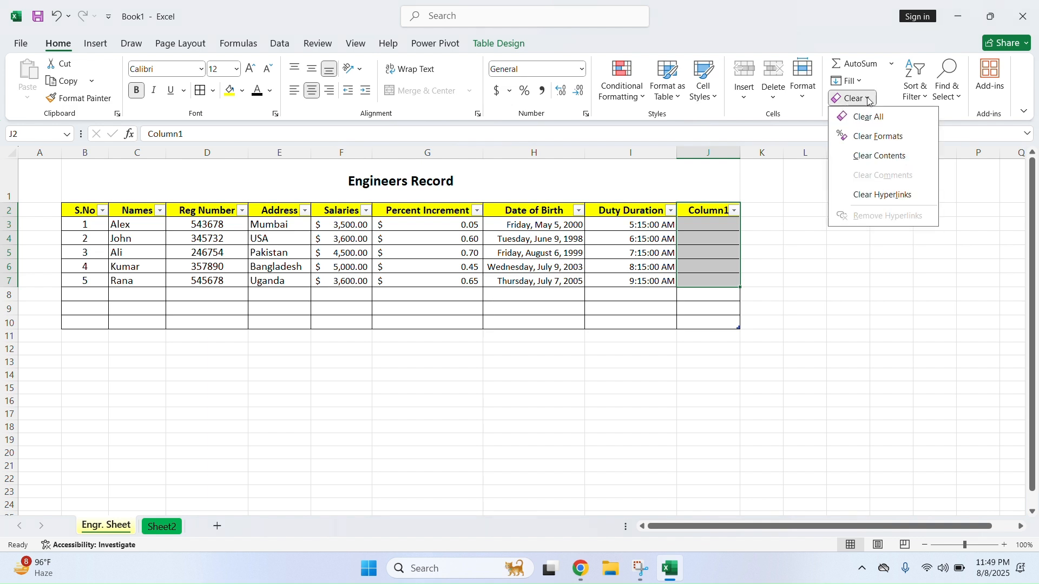
{"action": "left_click", "coordinate": [890, 124]}
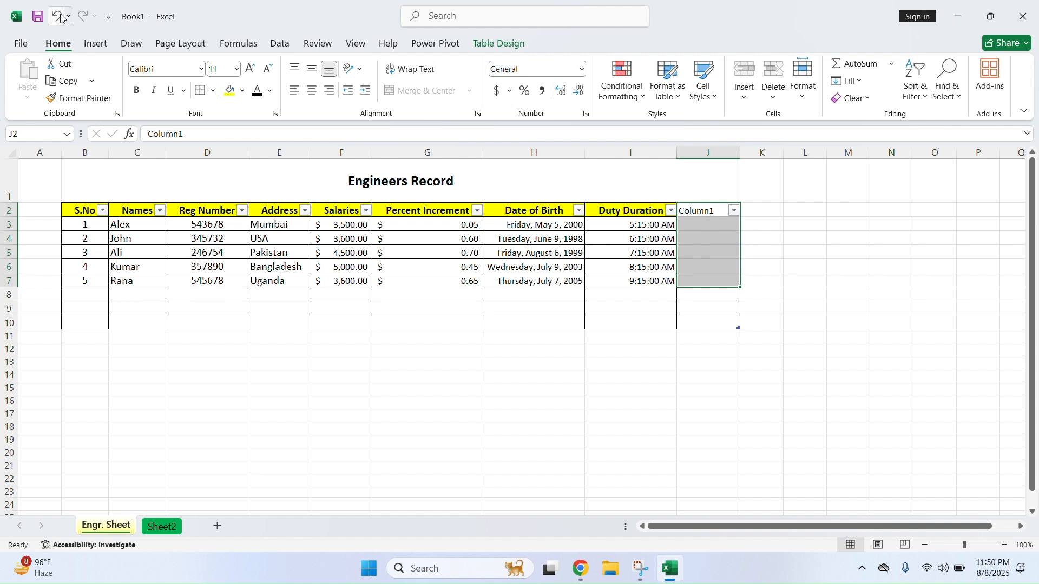
{"action": "key", "text": "ctrl+z"}
{"action": "key", "text": "ctrl+z"}
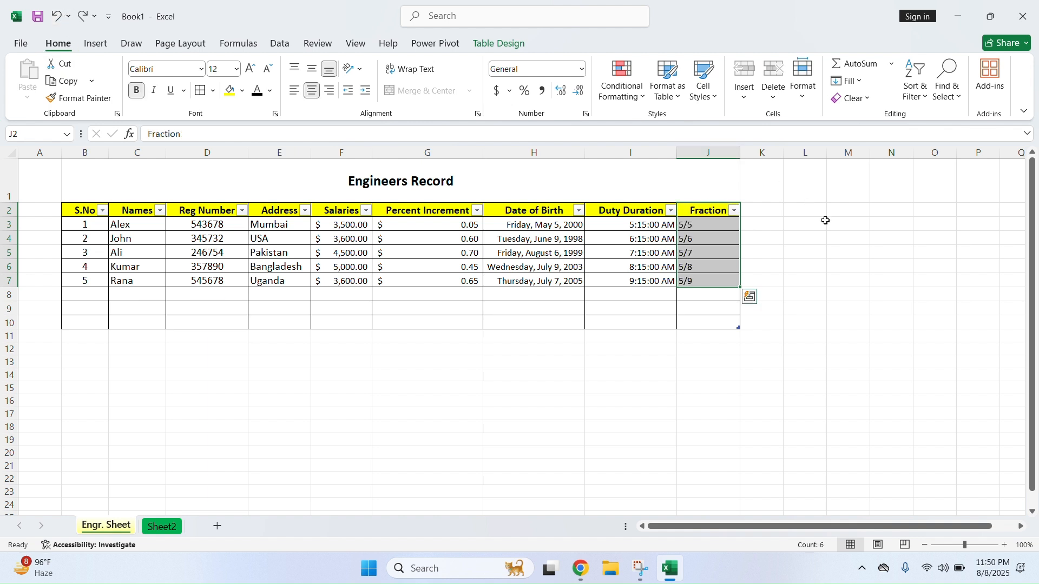
{"action": "left_click", "coordinate": [900, 225]}
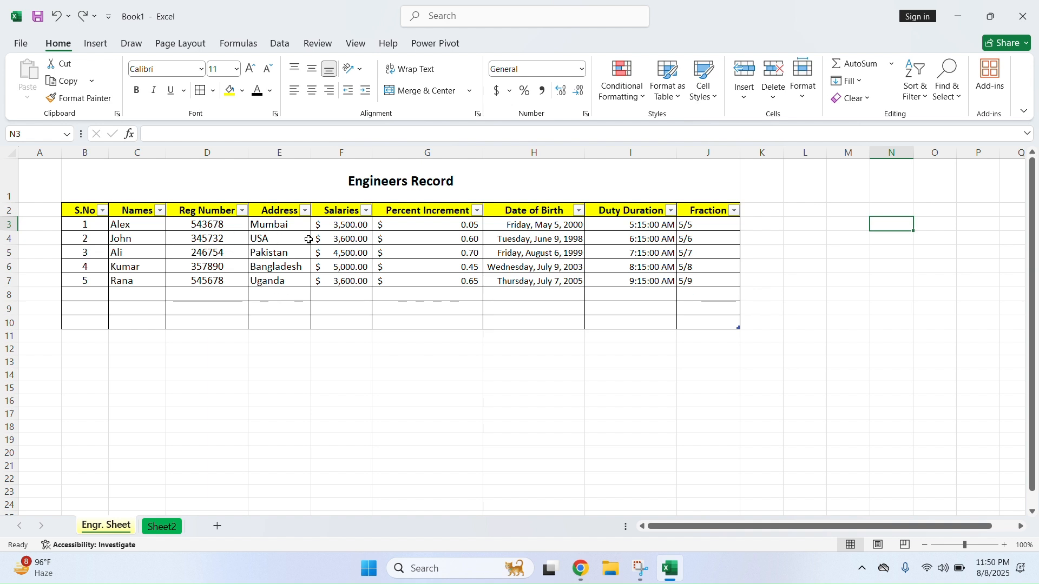
{"action": "left_click", "coordinate": [451, 293]}
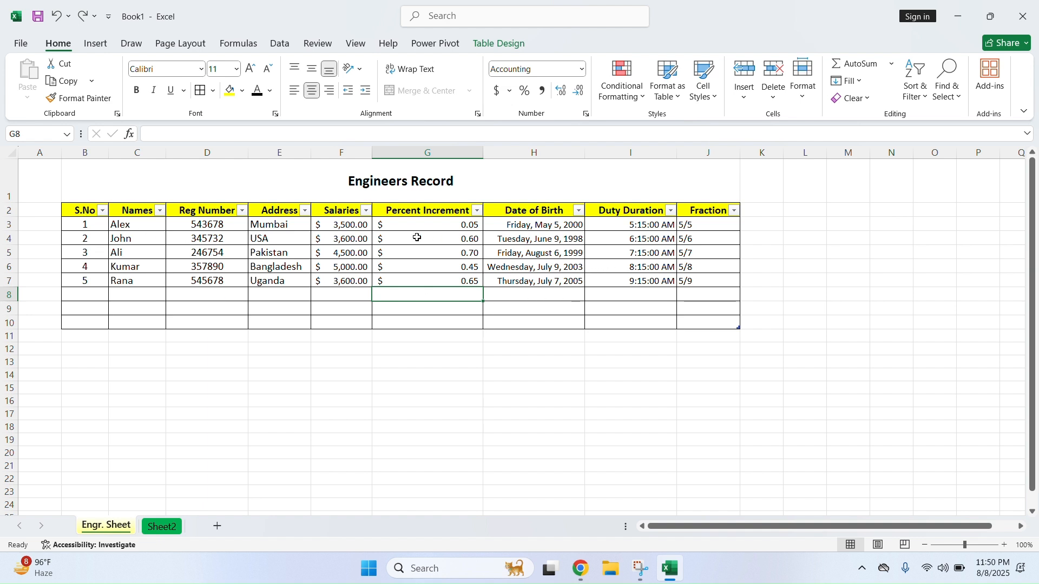
{"action": "left_click", "coordinate": [350, 210]}
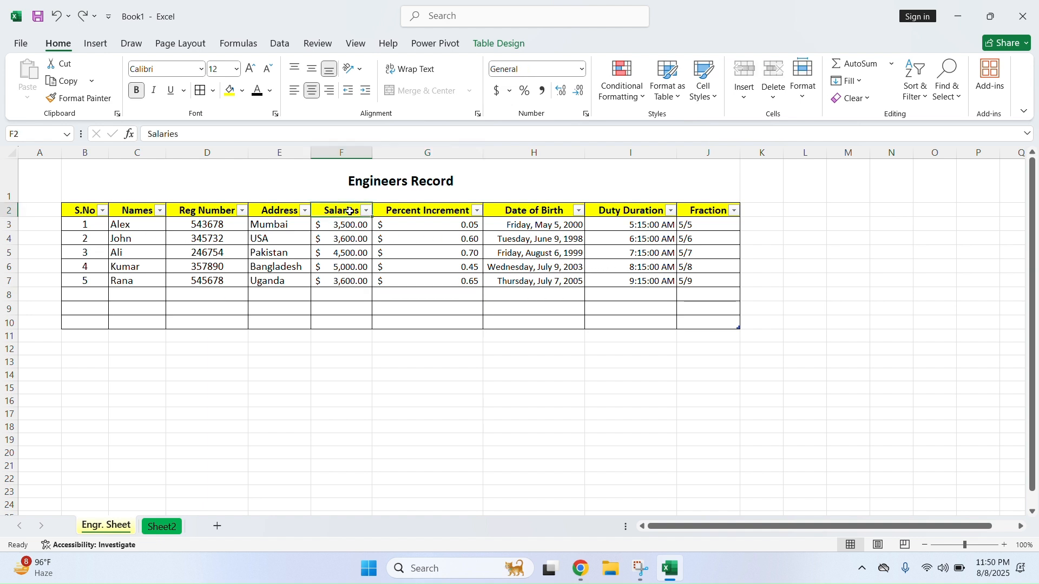
Turn off the table's header filters and select the Salaries column
{"action": "left_click", "coordinate": [916, 81]}
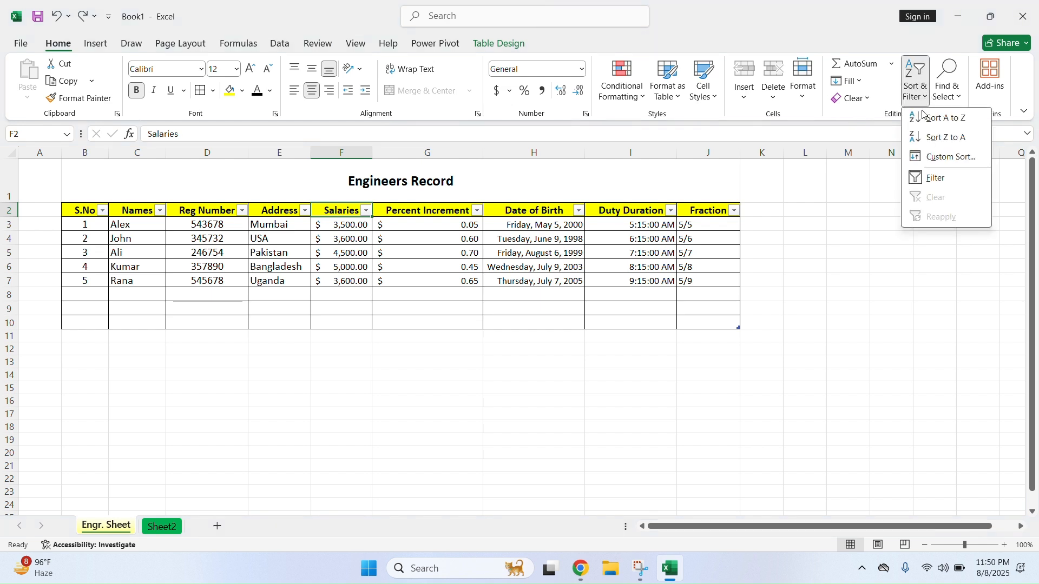
{"action": "left_click", "coordinate": [942, 184]}
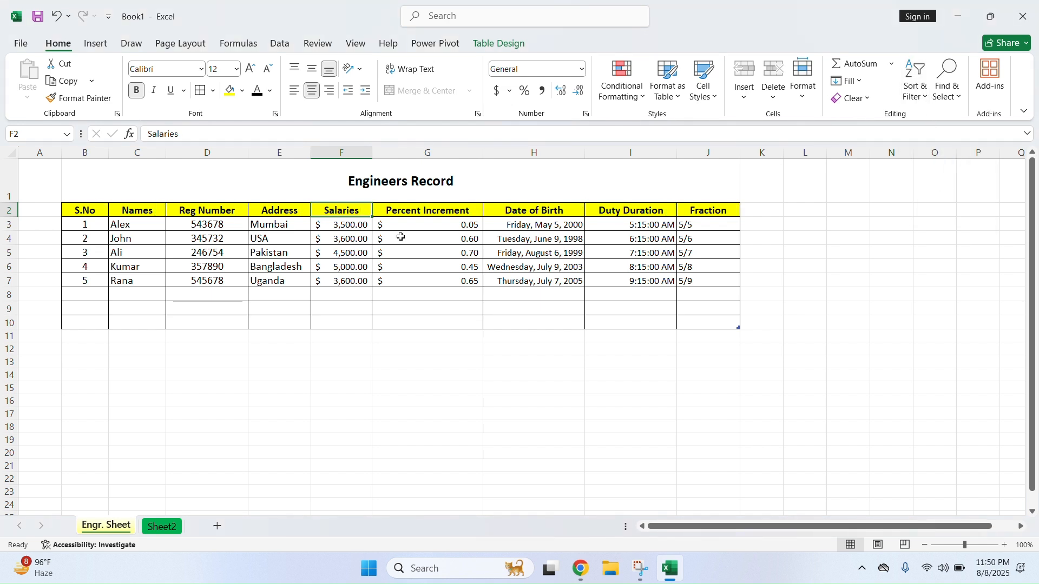
{"action": "left_click_drag", "start_coordinate": [339, 212], "coordinate": [339, 280]}
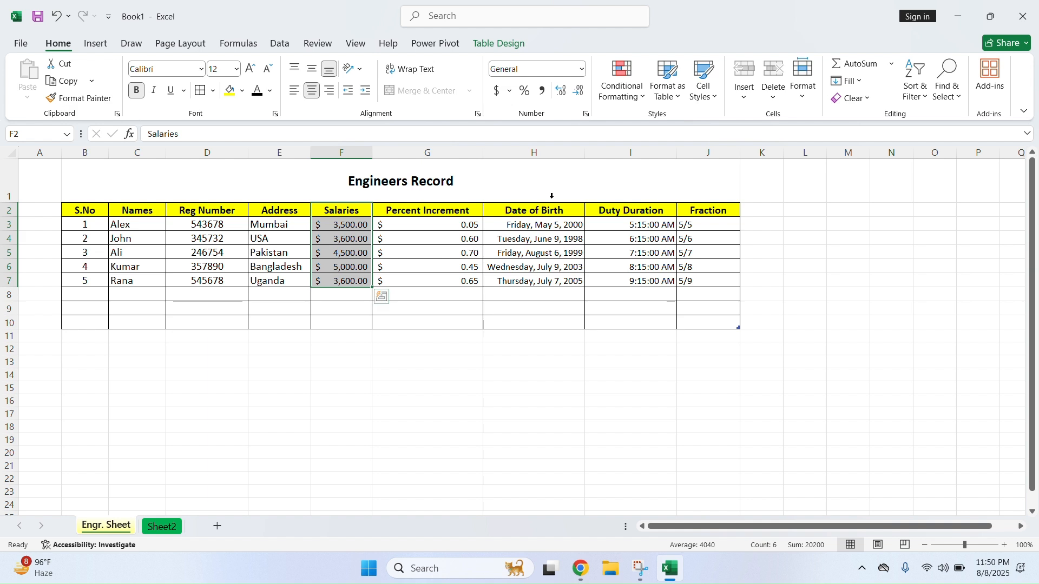
{"action": "left_click", "coordinate": [916, 81]}
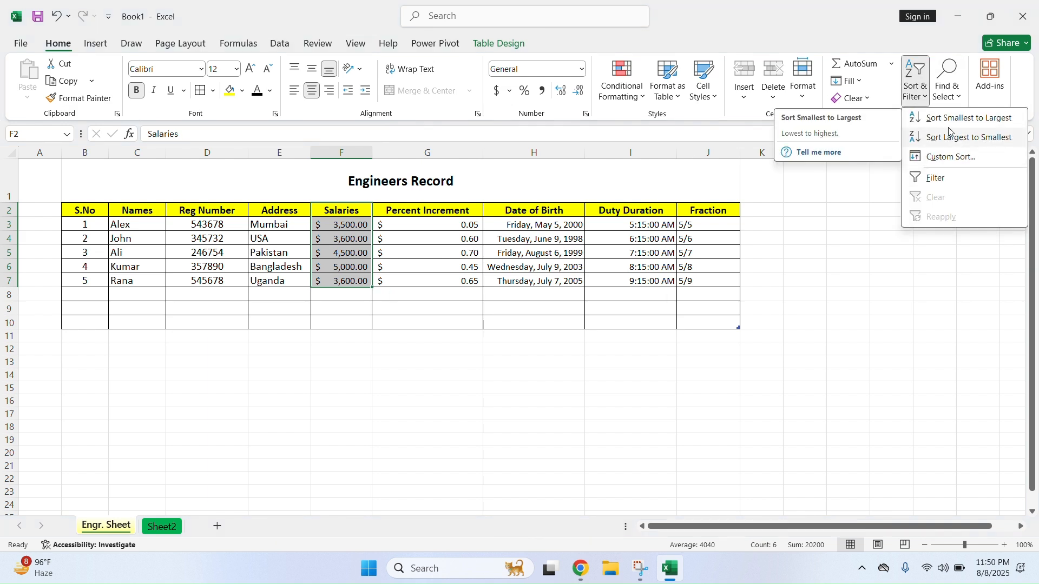
{"action": "key", "text": "Escape"}
Sort salaries F3:F7 smallest to largest, putting Alex first and Kumar last
{"action": "double_click", "coordinate": [348, 224]}
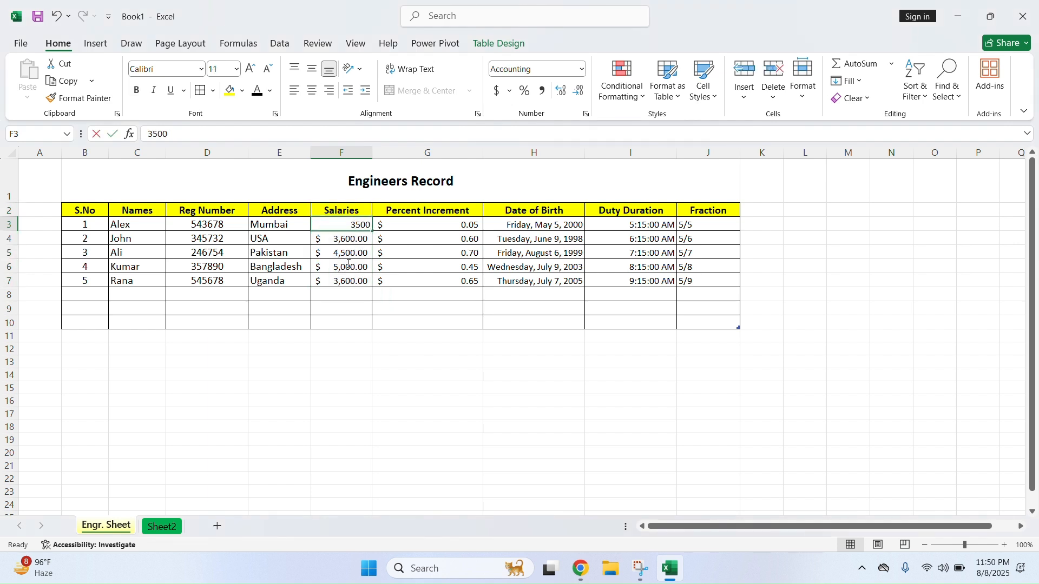
{"action": "left_click", "coordinate": [348, 281]}
{"action": "left_click_drag", "start_coordinate": [348, 225], "coordinate": [364, 265]}
{"action": "left_click", "coordinate": [916, 81]}
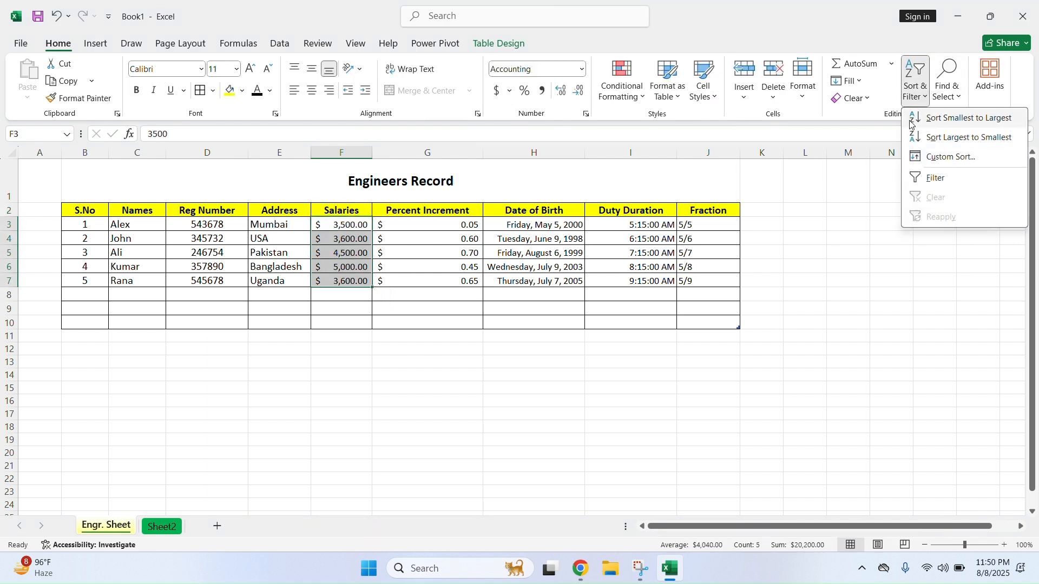
{"action": "left_click", "coordinate": [957, 118]}
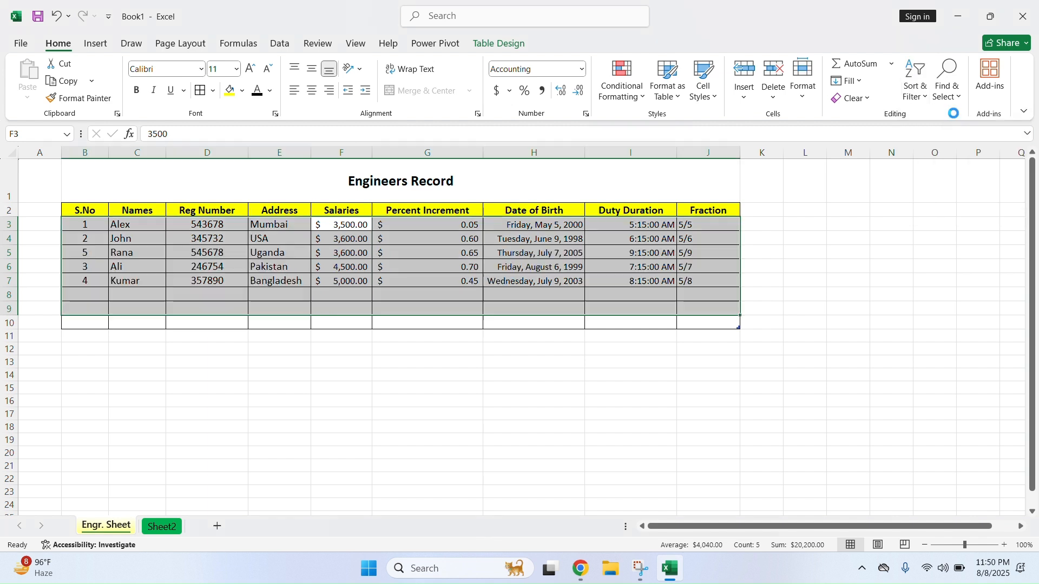
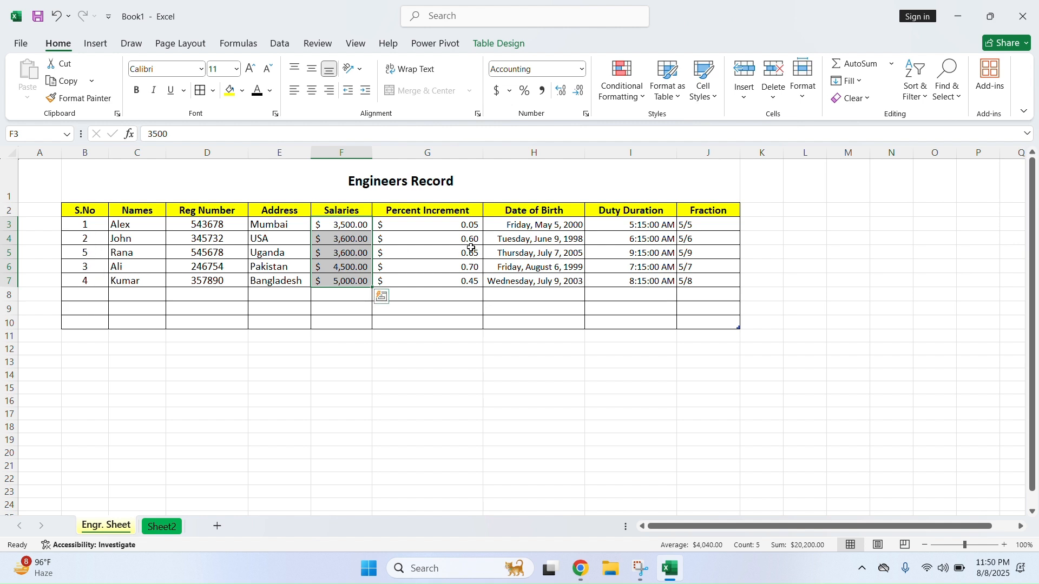
Sort salaries largest to smallest so Kumar's 5,000.00 is first, then reselect F3:F7
{"action": "left_click", "coordinate": [916, 81]}
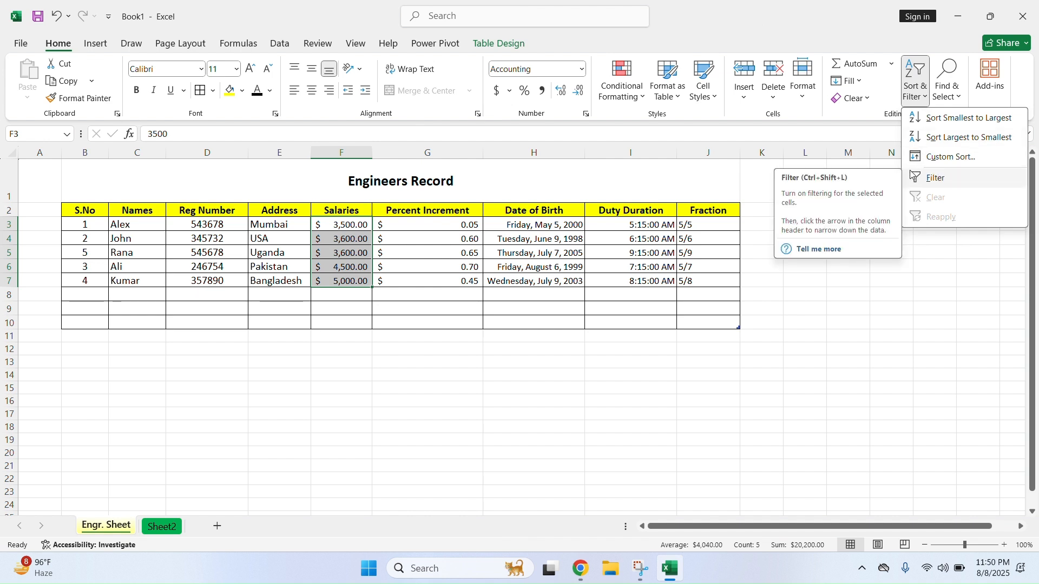
{"action": "left_click", "coordinate": [924, 139]}
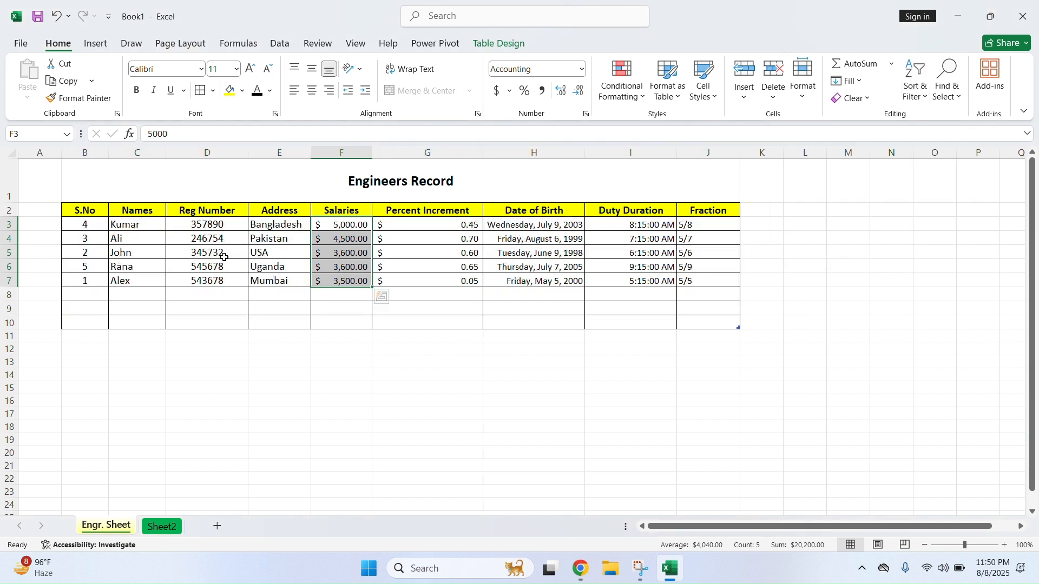
{"action": "left_click", "coordinate": [347, 224]}
{"action": "left_click", "coordinate": [351, 239]}
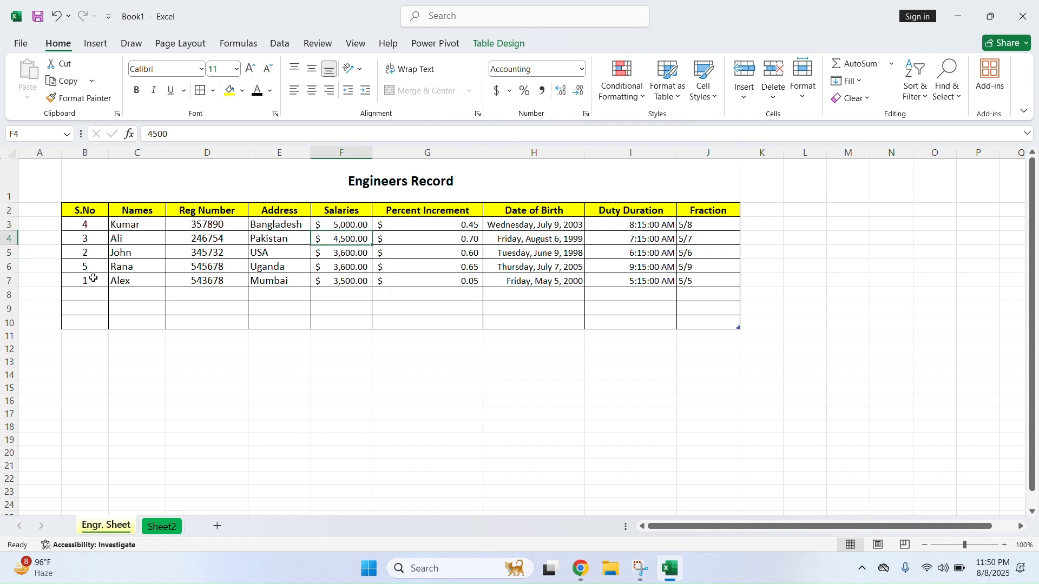
{"action": "left_click_drag", "start_coordinate": [355, 228], "coordinate": [351, 282]}
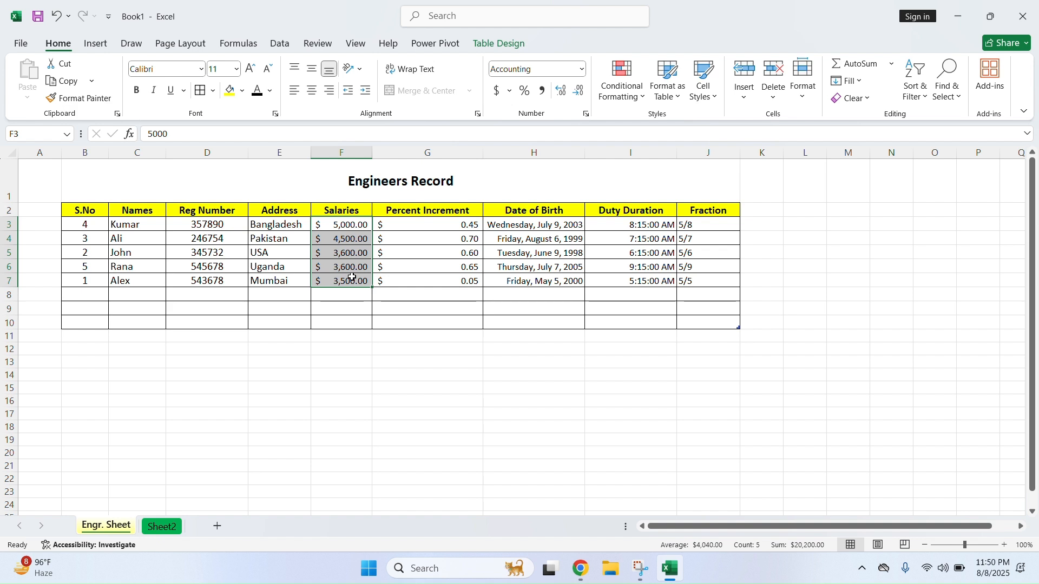
Open the Custom Sort settings and cancel them without changes
{"action": "left_click", "coordinate": [918, 101]}
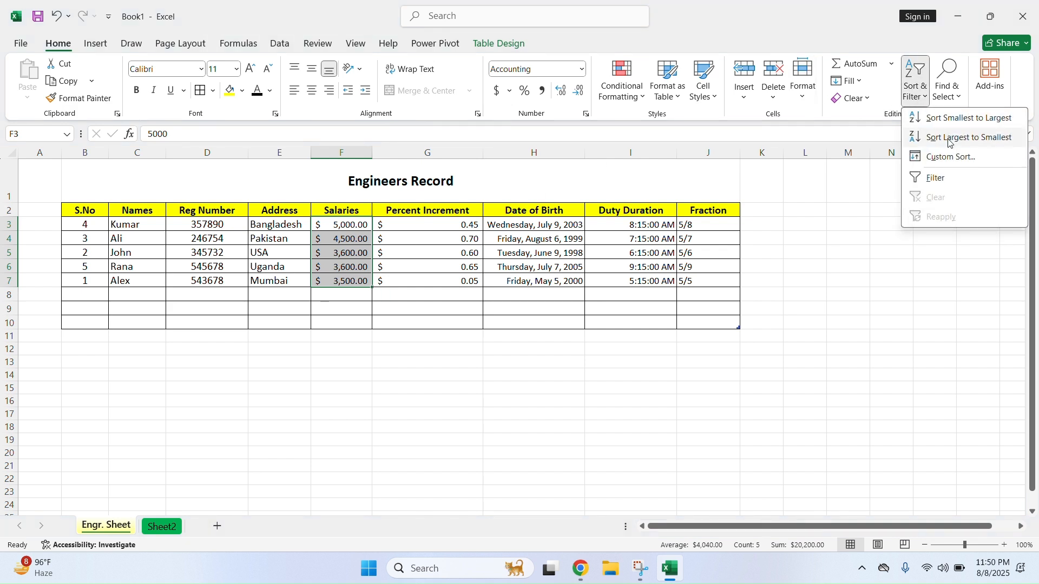
{"action": "left_click", "coordinate": [944, 163]}
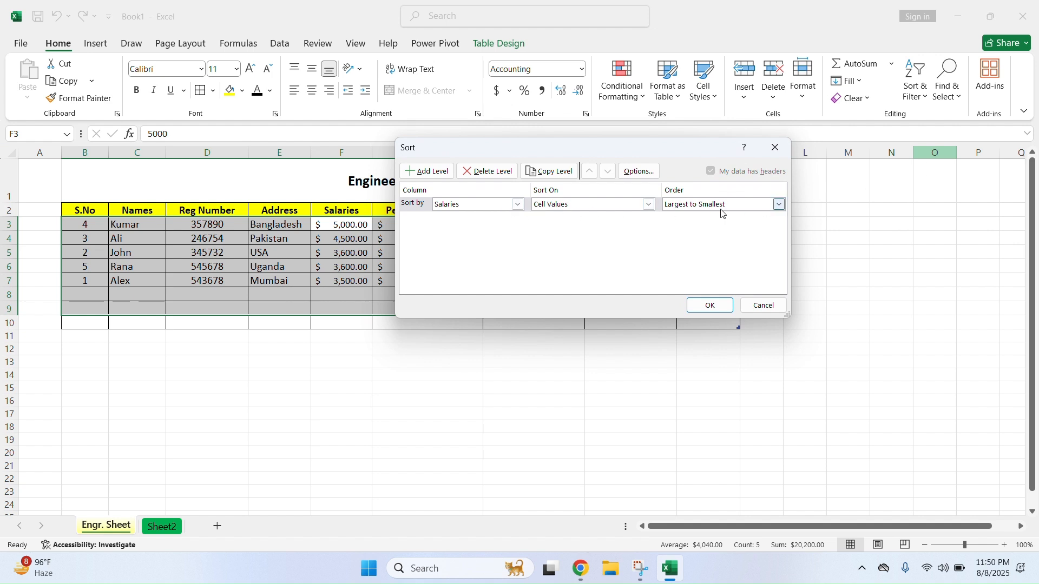
{"action": "left_click", "coordinate": [763, 305]}
{"action": "left_click", "coordinate": [919, 92]}
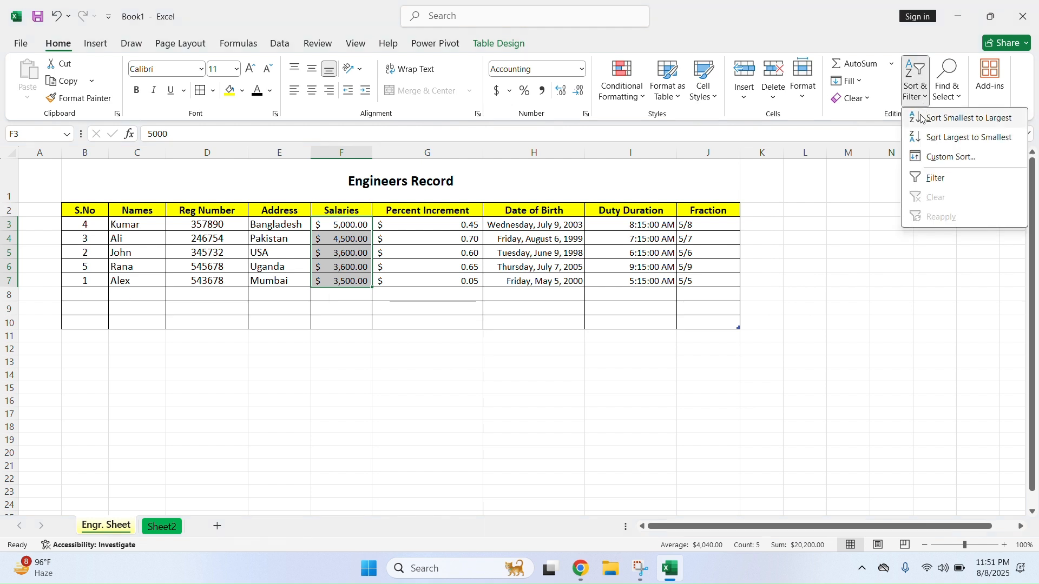
Turn on table filters and filter Salaries to show only the $4,500.00 row
{"action": "left_click", "coordinate": [931, 177]}
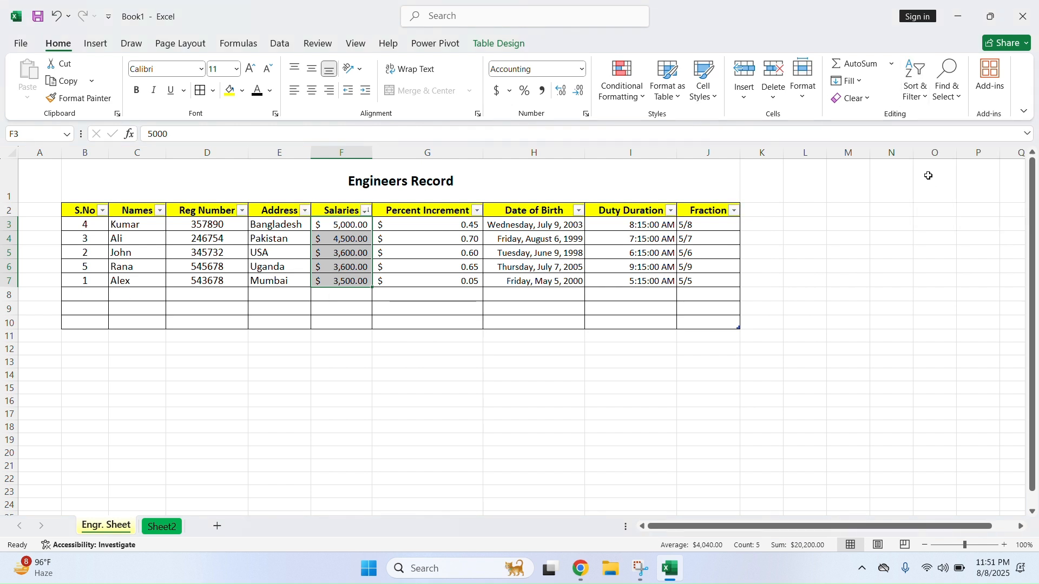
{"action": "left_click", "coordinate": [367, 211]}
{"action": "left_click", "coordinate": [240, 386]}
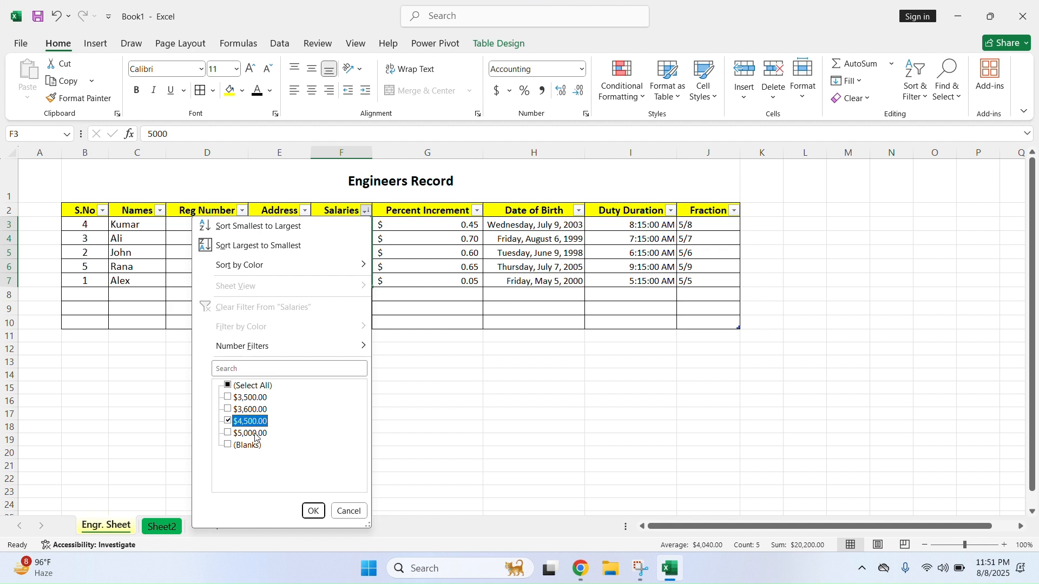
{"action": "left_click", "coordinate": [313, 511]}
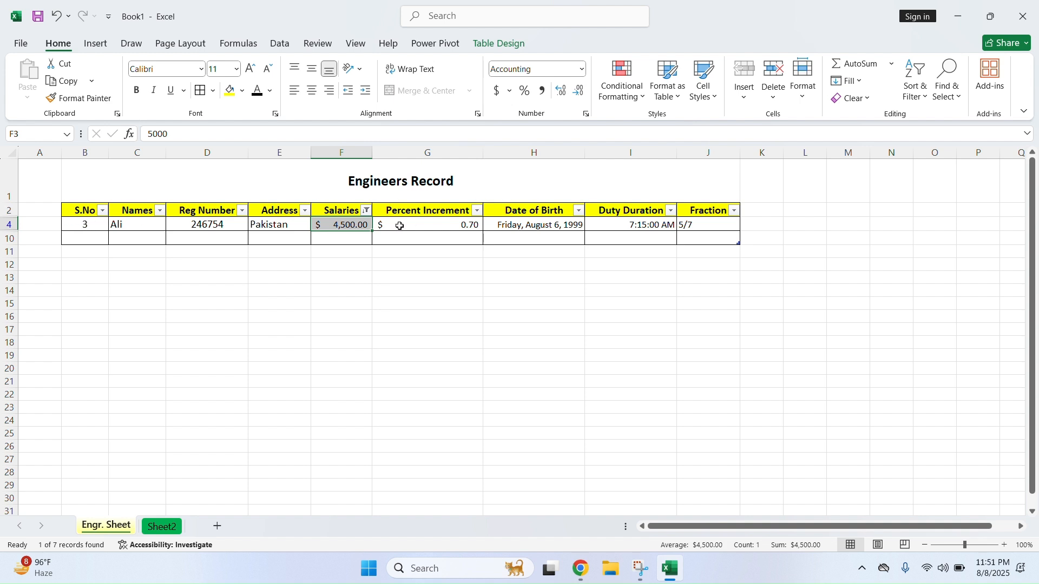
Refilter Salaries to the $3,500 and $3,600 rows, then clear the filter to show all five
{"action": "left_click", "coordinate": [367, 210]}
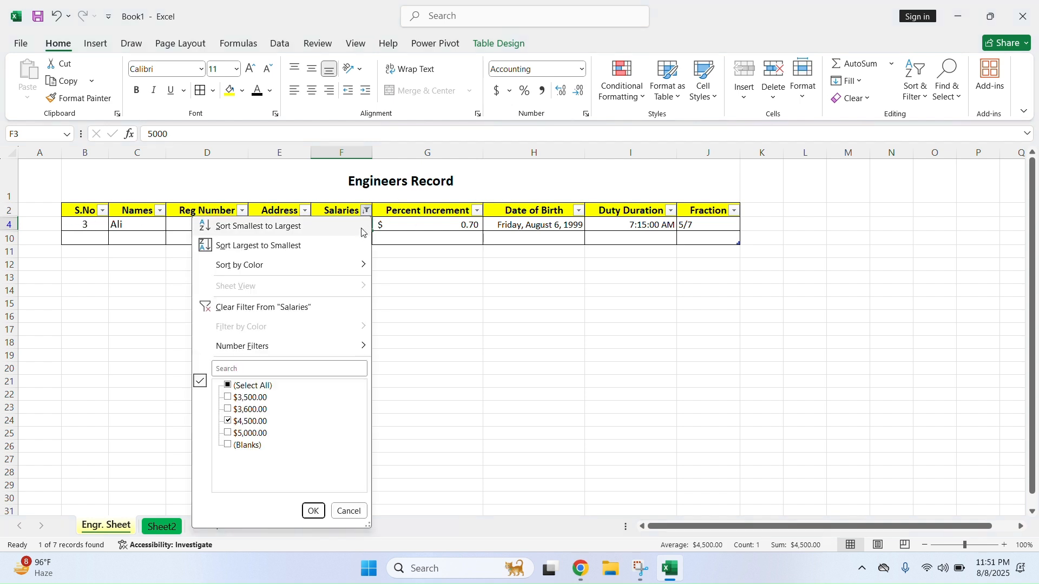
{"action": "left_click", "coordinate": [228, 386]}
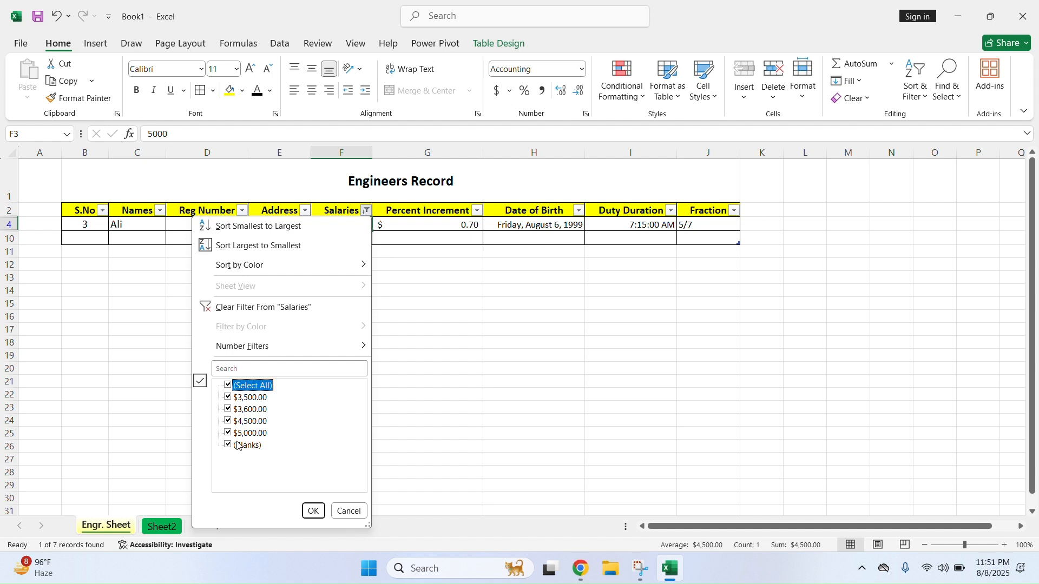
{"action": "left_click", "coordinate": [229, 413]}
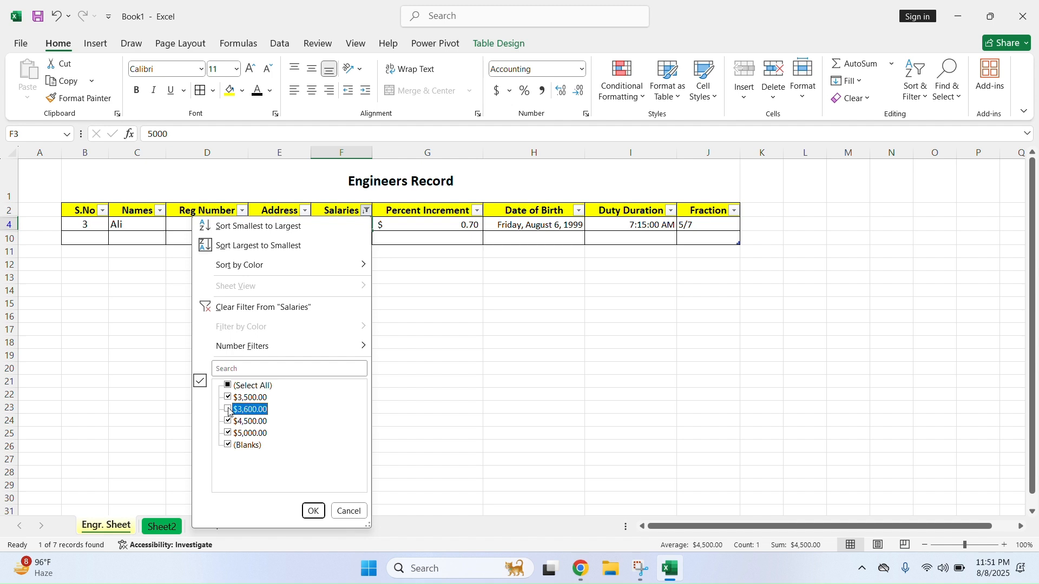
{"action": "left_click", "coordinate": [231, 387]}
{"action": "left_click", "coordinate": [227, 387]}
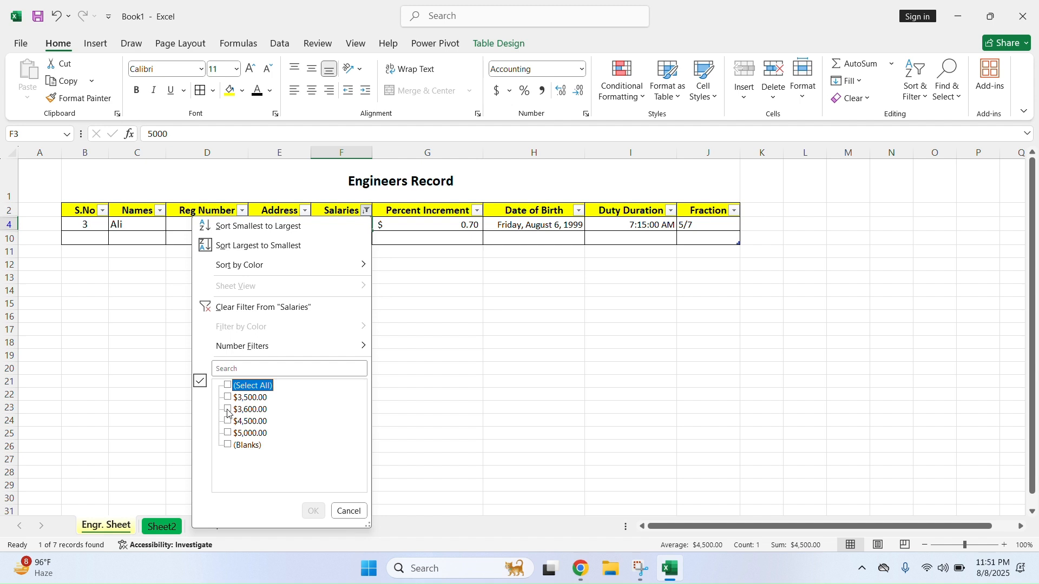
{"action": "left_click", "coordinate": [228, 412]}
{"action": "left_click", "coordinate": [228, 399]}
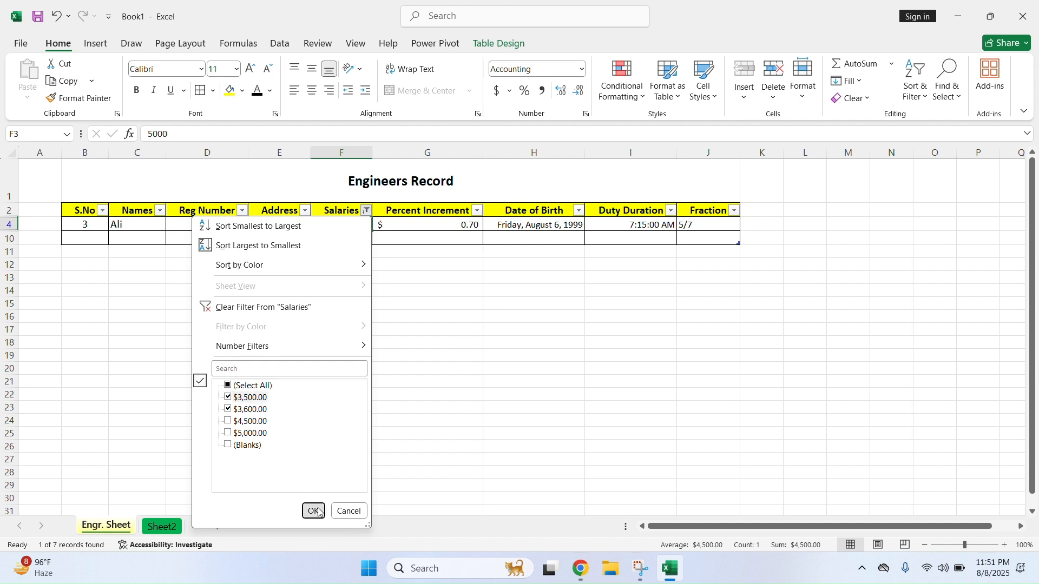
{"action": "left_click", "coordinate": [313, 511]}
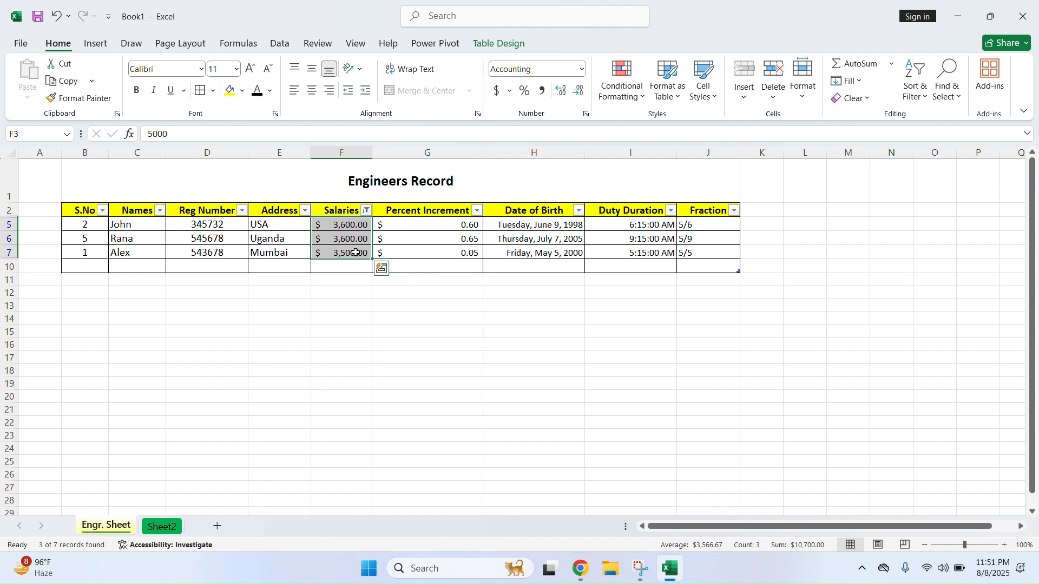
{"action": "left_click", "coordinate": [367, 207]}
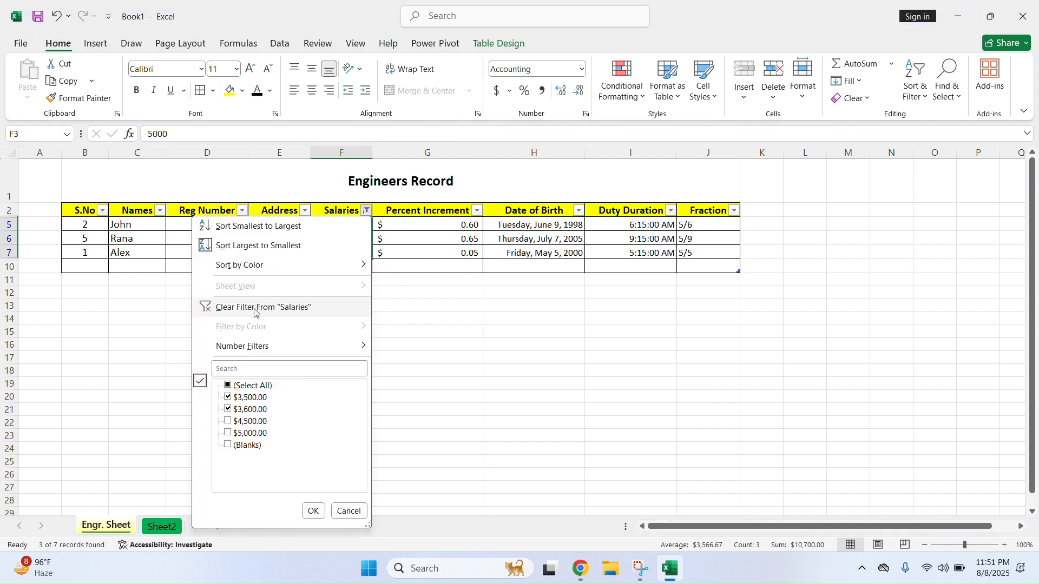
{"action": "left_click", "coordinate": [243, 307]}
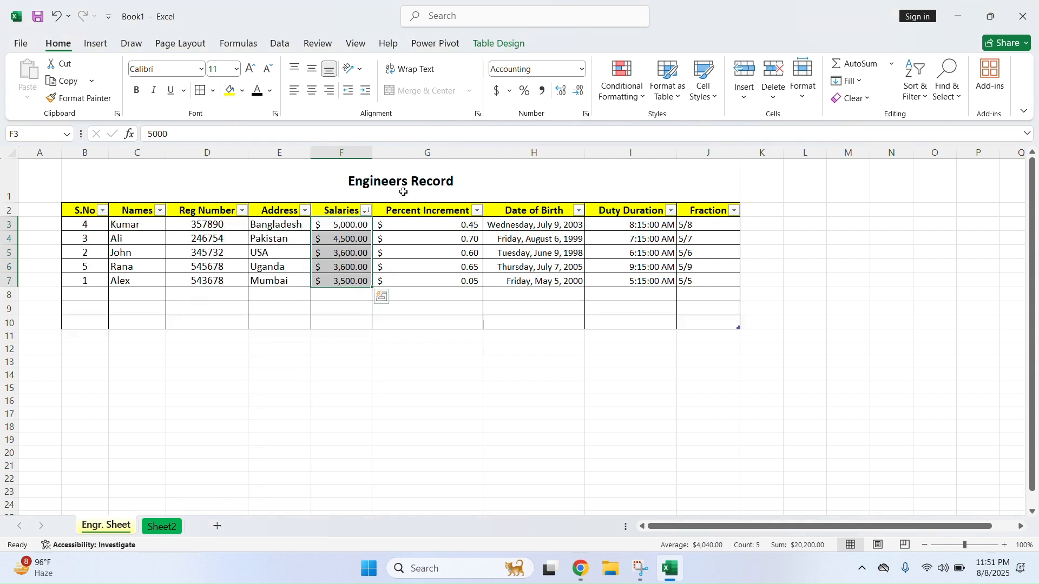
Select the table body B3:J7
{"action": "left_click", "coordinate": [948, 93]}
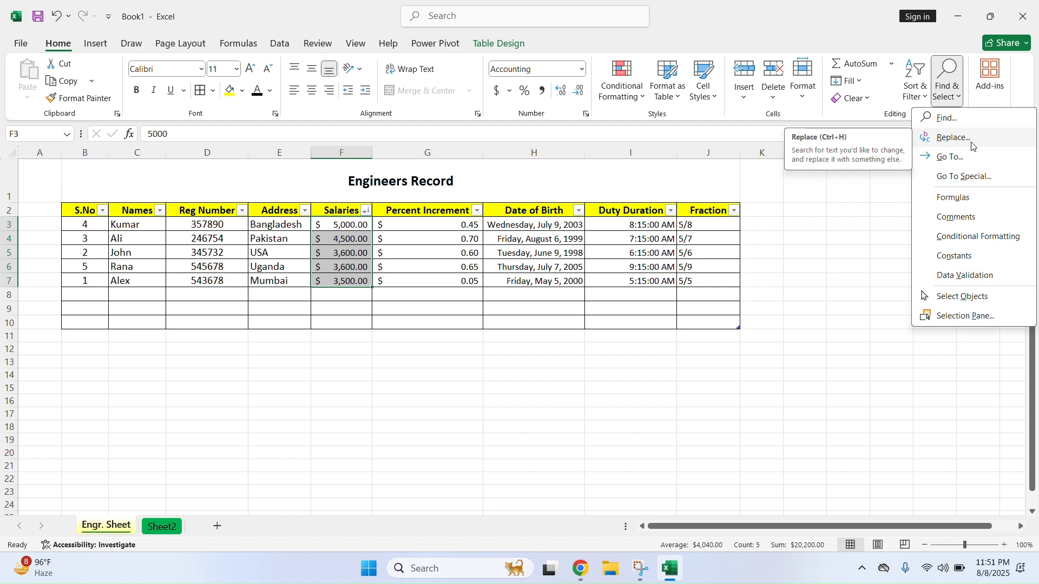
{"action": "left_click", "coordinate": [508, 471]}
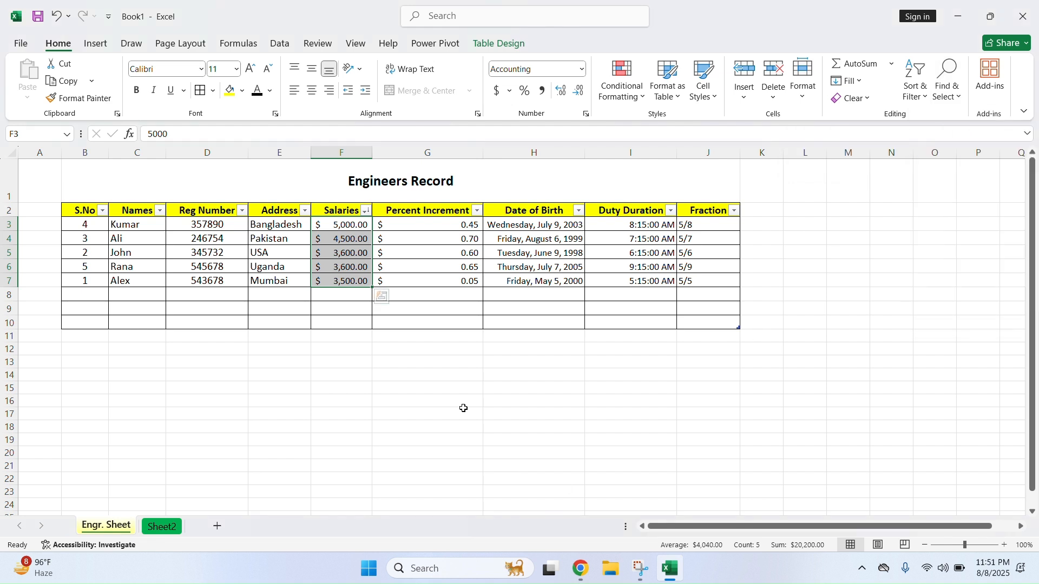
{"action": "left_click", "coordinate": [142, 409]}
{"action": "left_click_drag", "start_coordinate": [85, 224], "coordinate": [687, 287]}
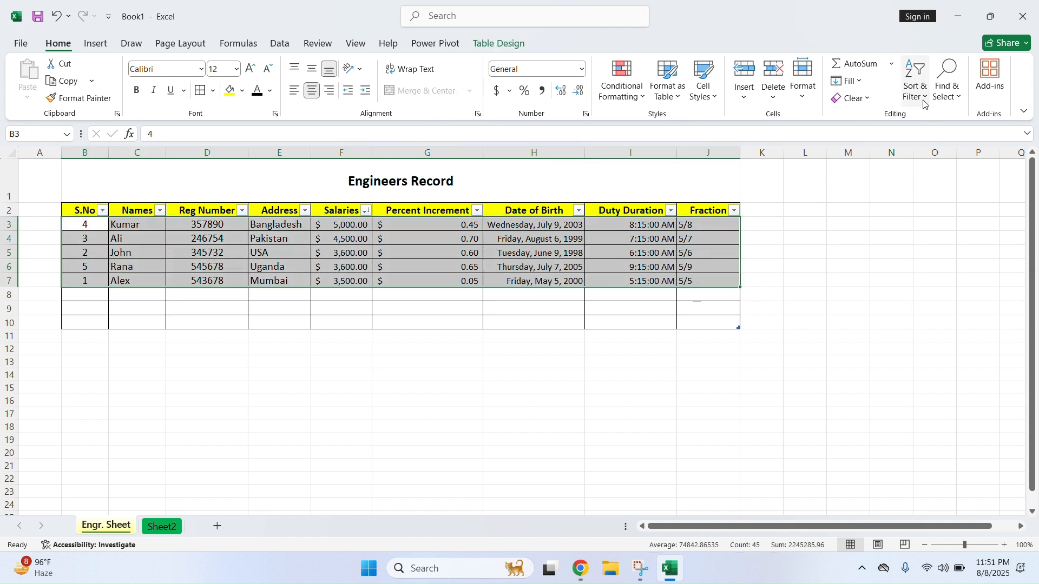
Find all cells matching 'ali', locating the single match in C4, and close the search
{"action": "left_click", "coordinate": [960, 102]}
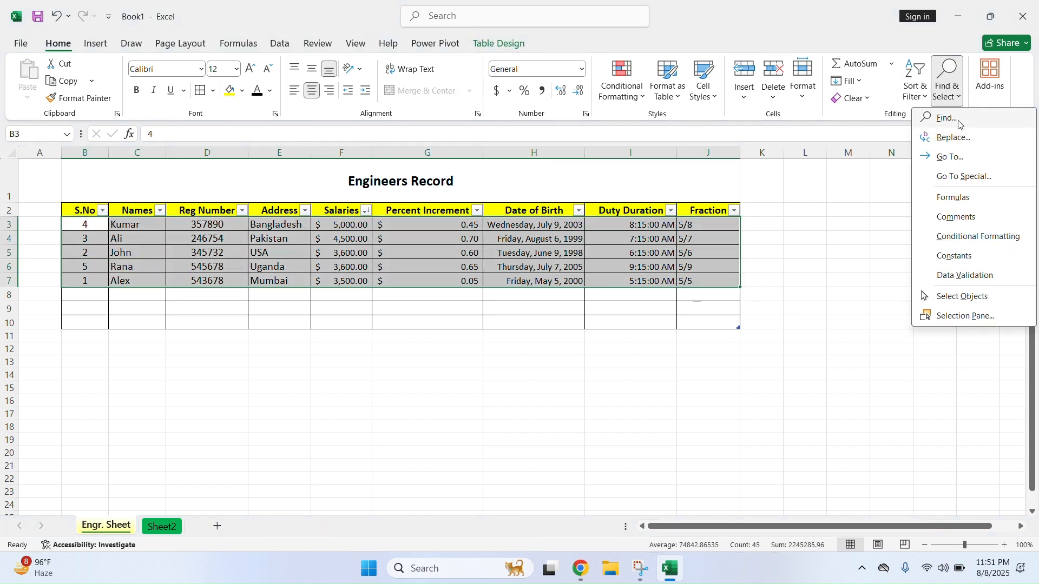
{"action": "left_click", "coordinate": [961, 124]}
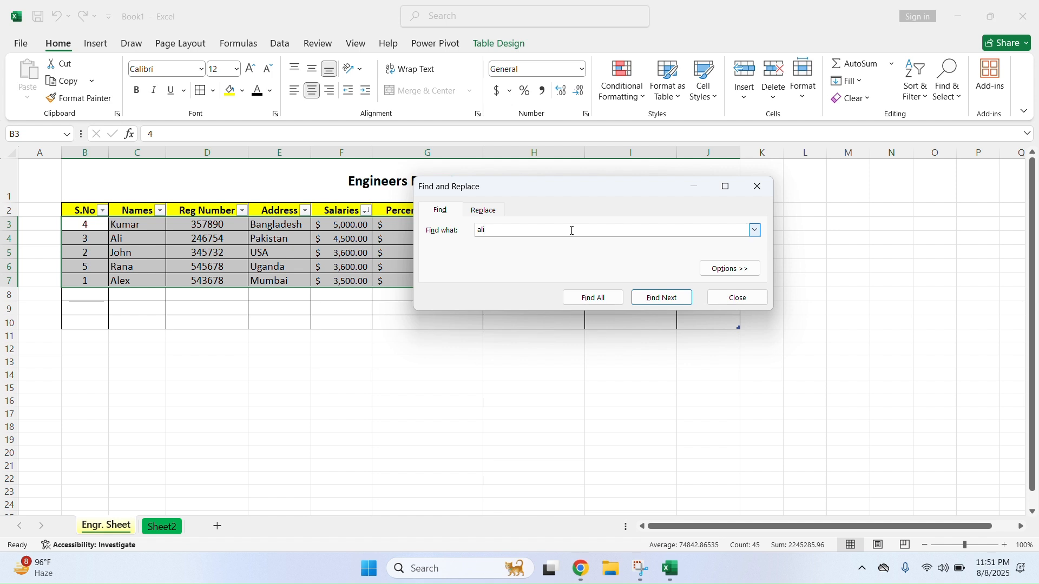
{"action": "left_click", "coordinate": [610, 298]}
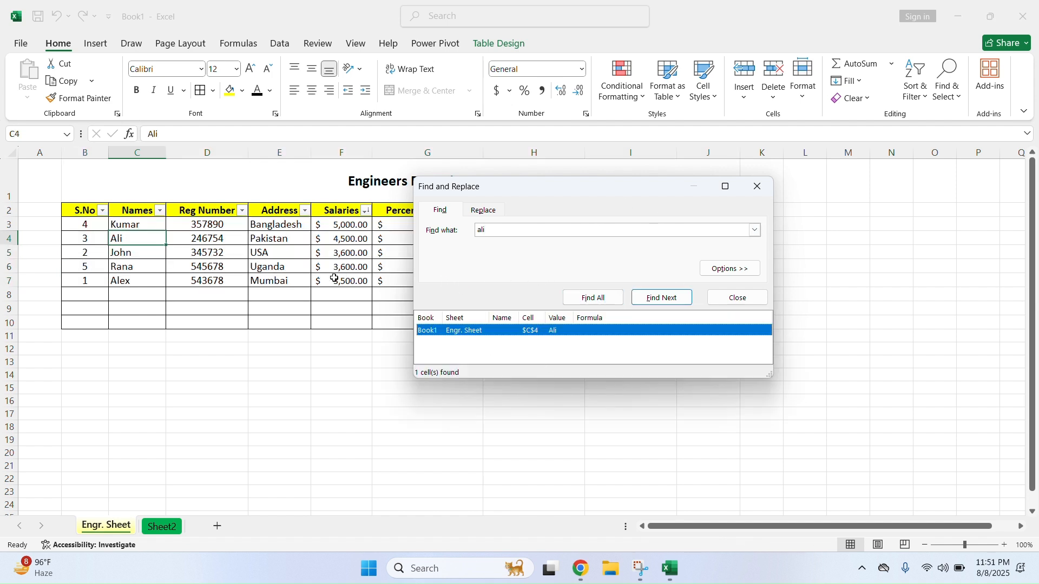
{"action": "left_click", "coordinate": [456, 333]}
{"action": "left_click", "coordinate": [745, 303]}
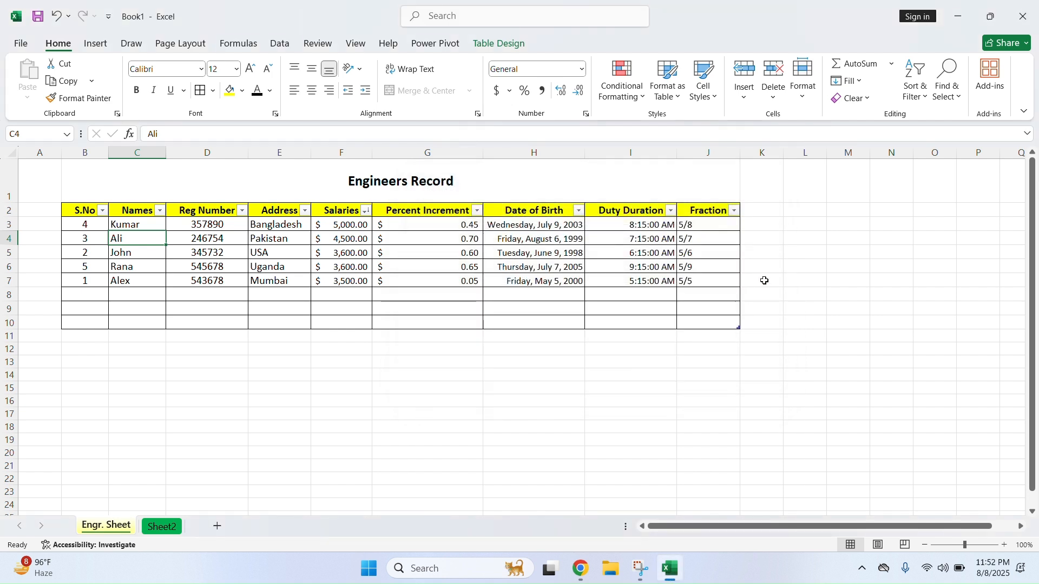
Try selecting all comment cells, then dismiss the 'No cells were found' message
{"action": "left_click", "coordinate": [955, 96]}
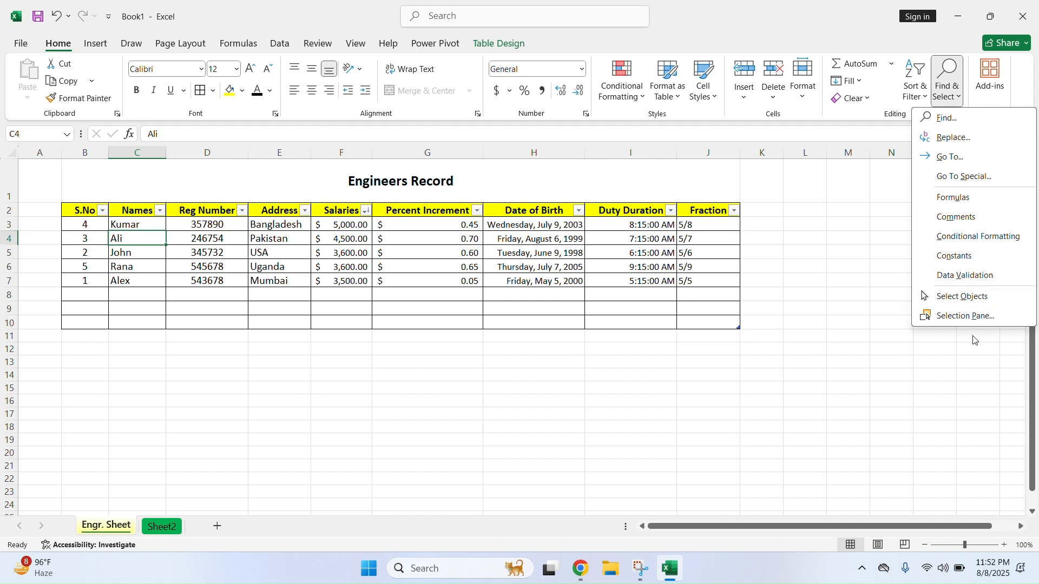
{"action": "left_click", "coordinate": [839, 306]}
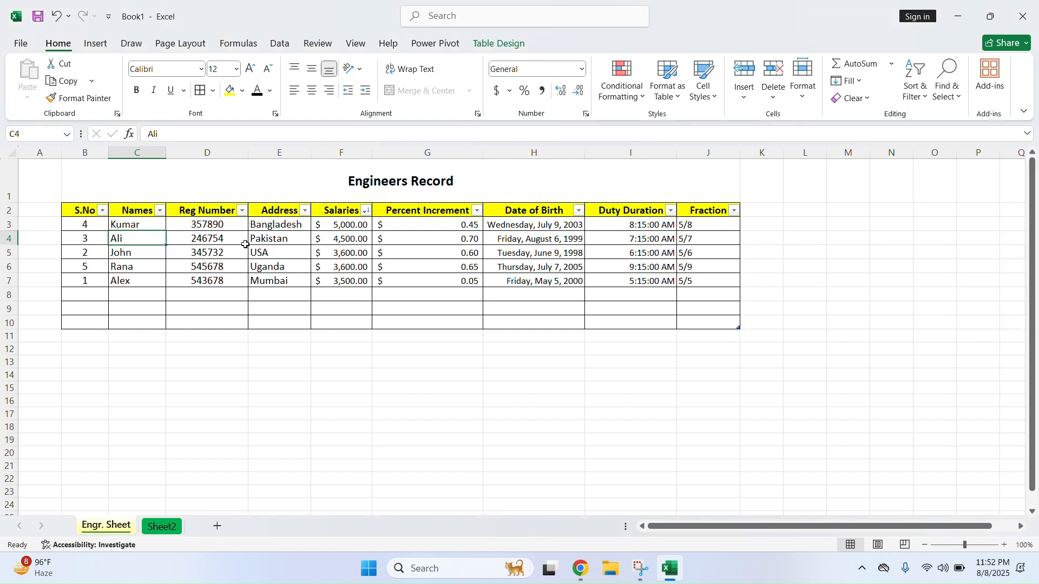
{"action": "left_click", "coordinate": [953, 96]}
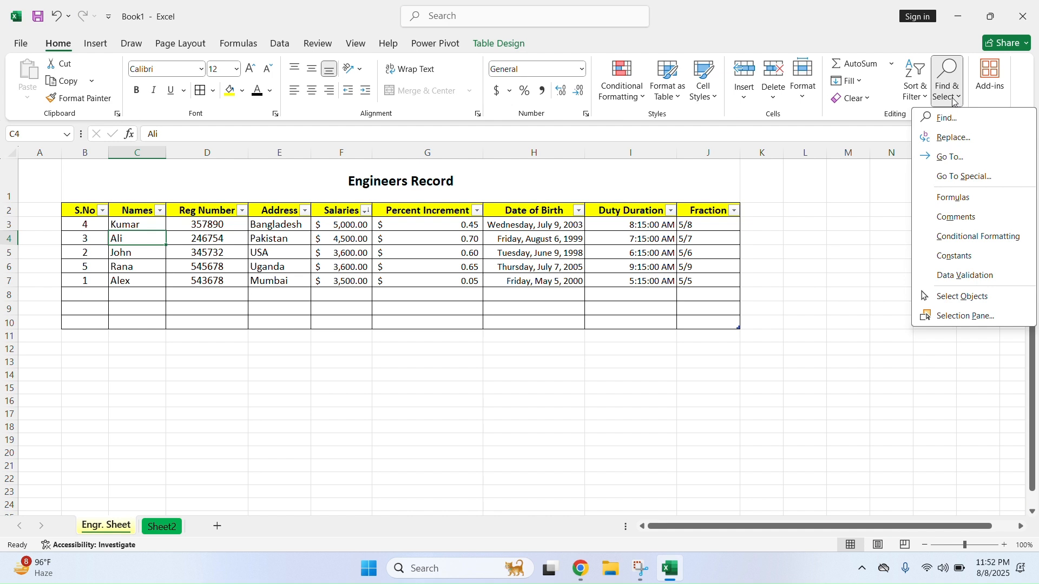
{"action": "left_click", "coordinate": [959, 218]}
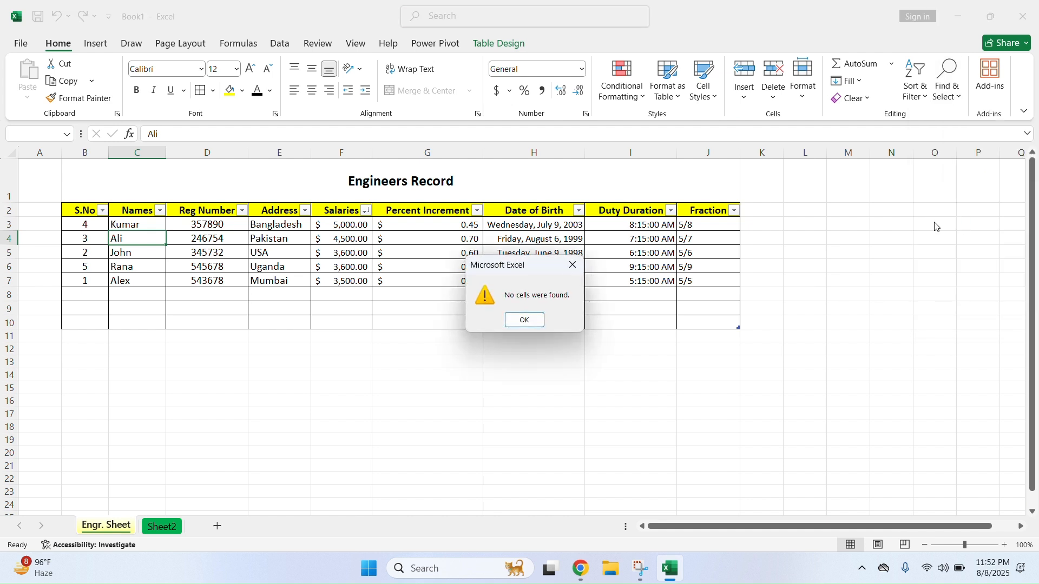
{"action": "left_click", "coordinate": [524, 320]}
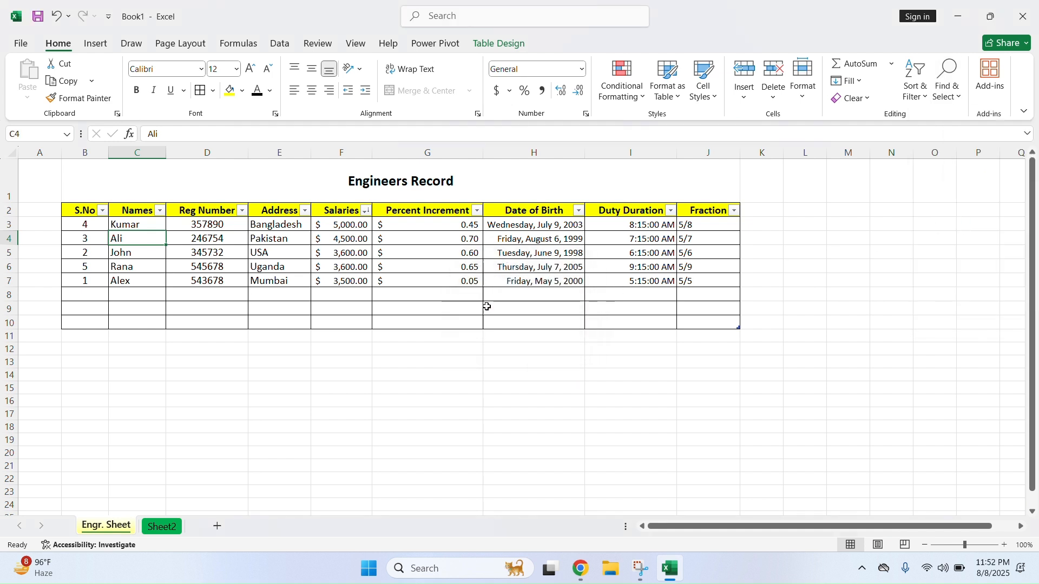
Insert a comment reading 'Is very happy man' on Ali's cell C4
{"action": "right_click", "coordinate": [138, 240]}
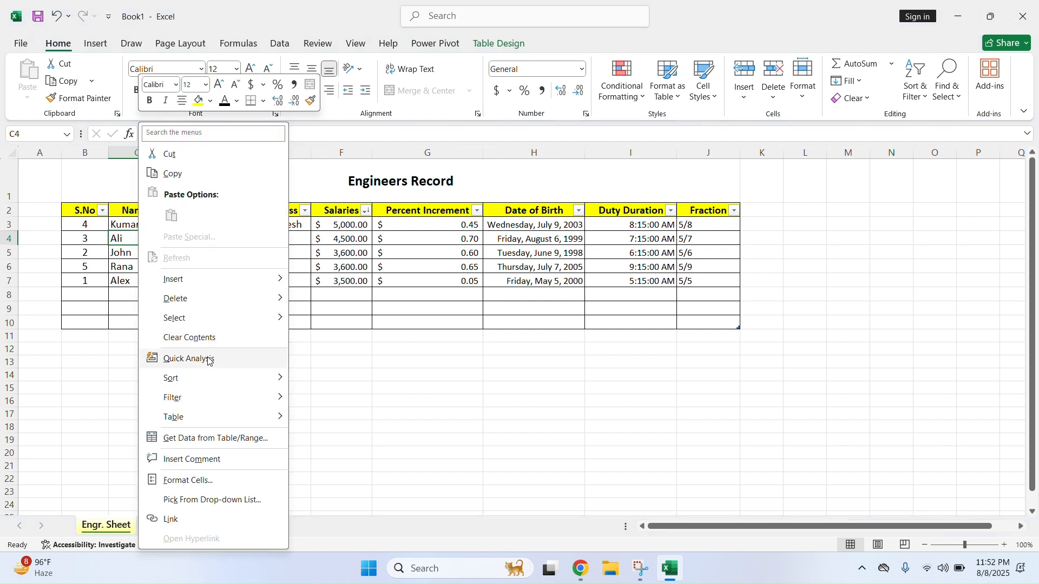
{"action": "left_click", "coordinate": [207, 461]}
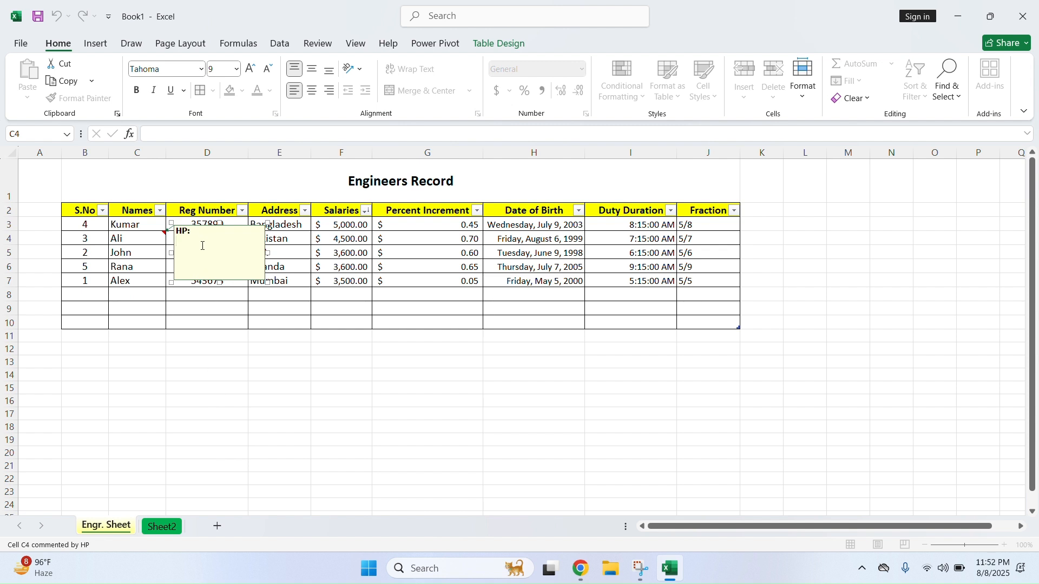
{"action": "type", "text": "Is"}
{"action": "left_click", "coordinate": [231, 371]}
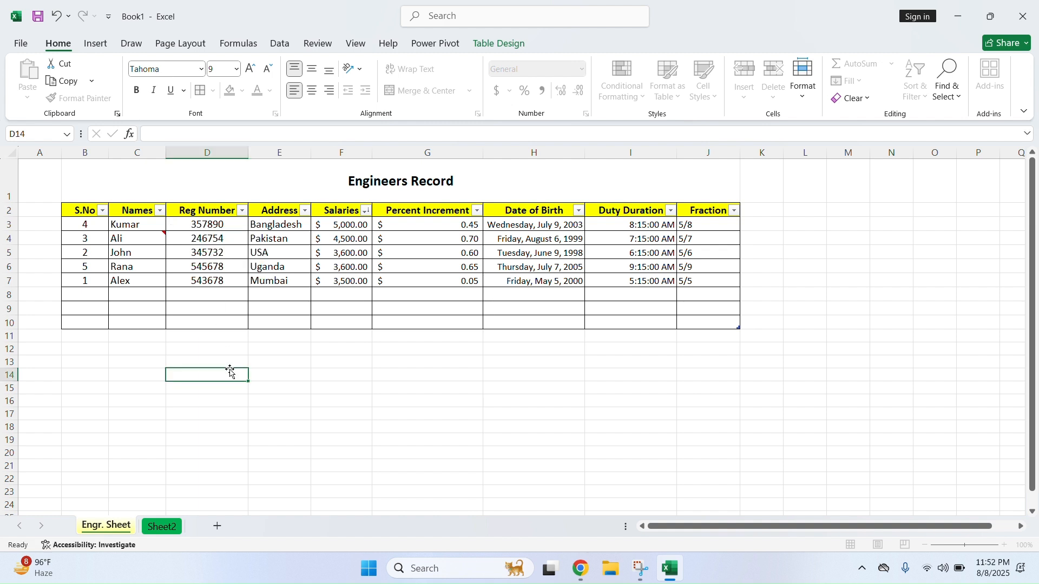
{"action": "left_click", "coordinate": [144, 237]}
{"action": "left_click", "coordinate": [948, 87]}
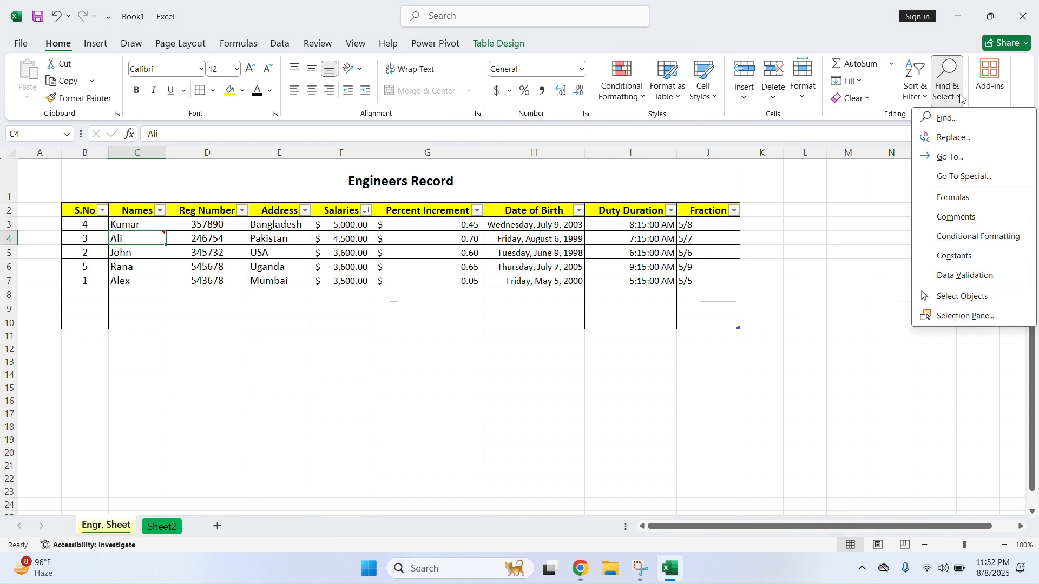
{"action": "left_click", "coordinate": [986, 218]}
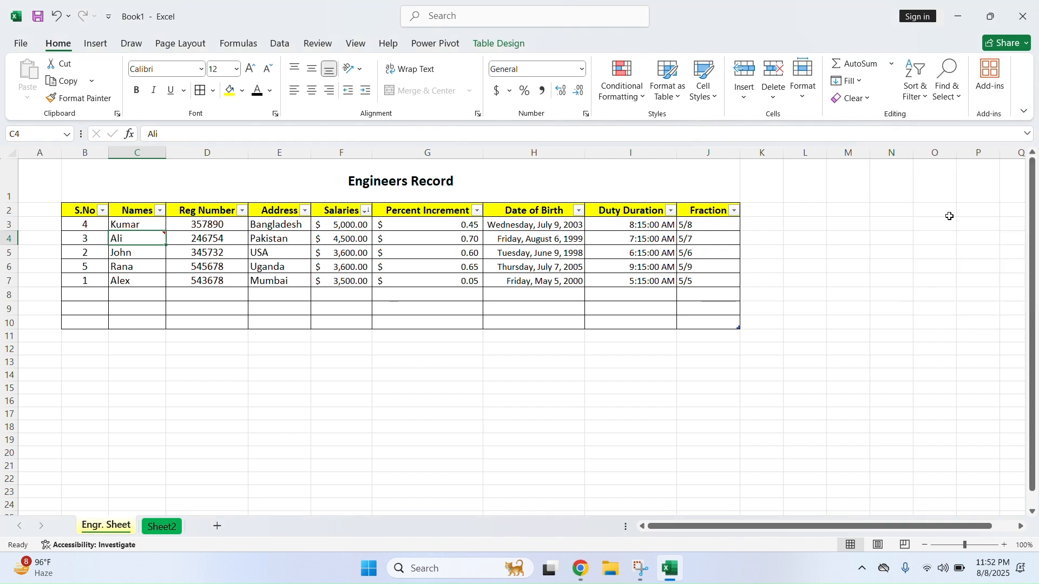
{"action": "mouse_move", "coordinate": [157, 237]}
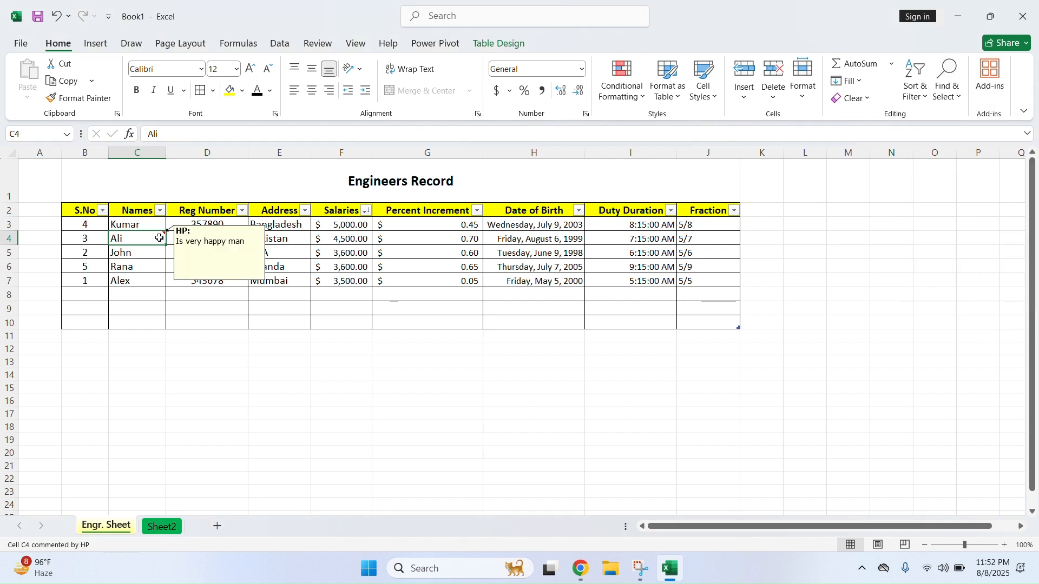
{"action": "left_click", "coordinate": [947, 81]}
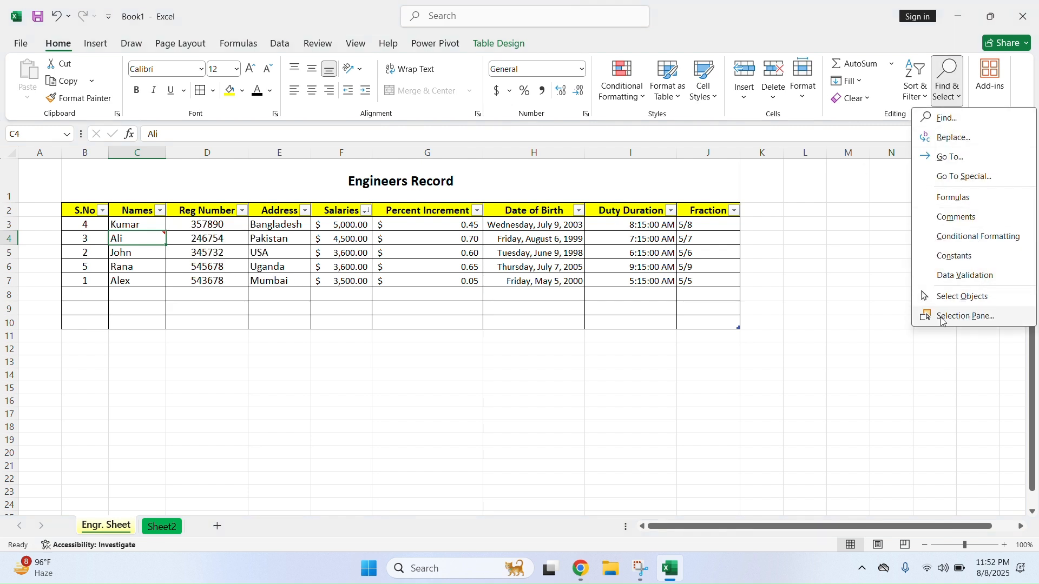
{"action": "left_click", "coordinate": [293, 353]}
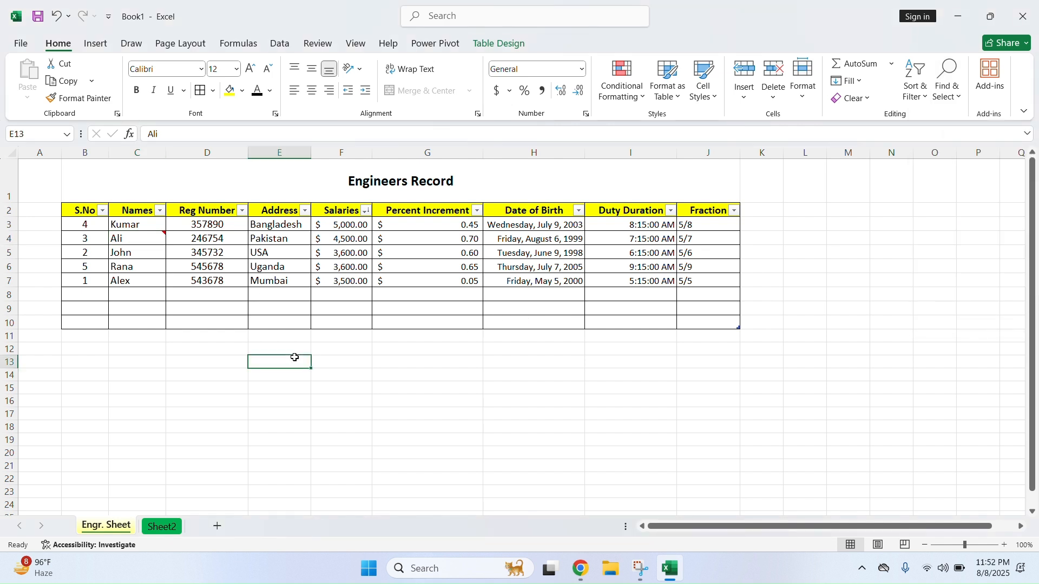
{"action": "left_click", "coordinate": [80, 228]}
{"action": "mouse_move", "coordinate": [80, 227]}
{"action": "left_mouse_down"}
{"action": "mouse_move", "coordinate": [519, 292]}
{"action": "mouse_move", "coordinate": [664, 295]}
{"action": "mouse_move", "coordinate": [687, 280]}
{"action": "left_mouse_up"}
{"action": "left_click", "coordinate": [951, 84]}
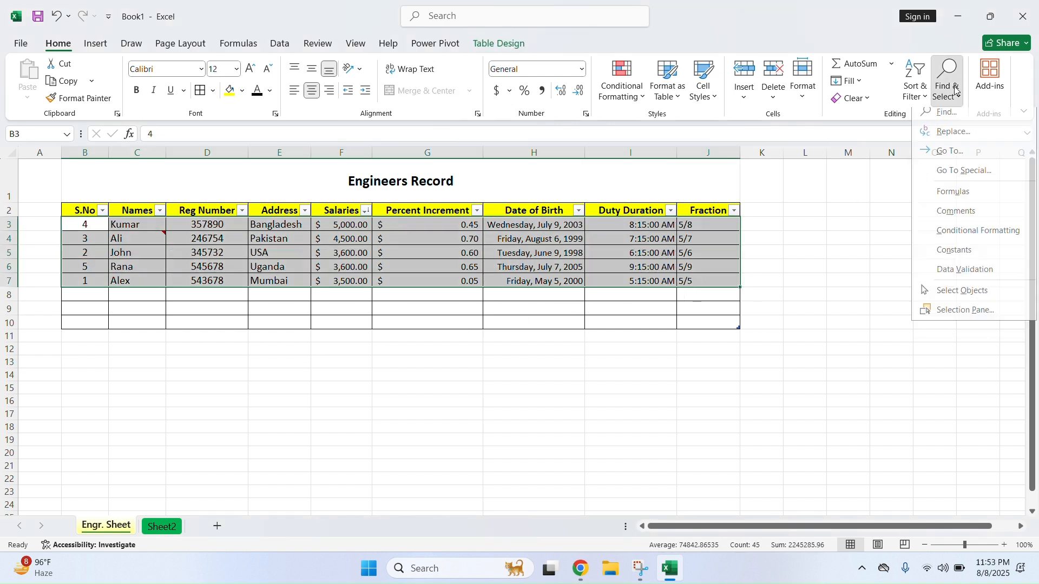
{"action": "left_click", "coordinate": [984, 219]}
{"action": "mouse_move", "coordinate": [159, 239]}
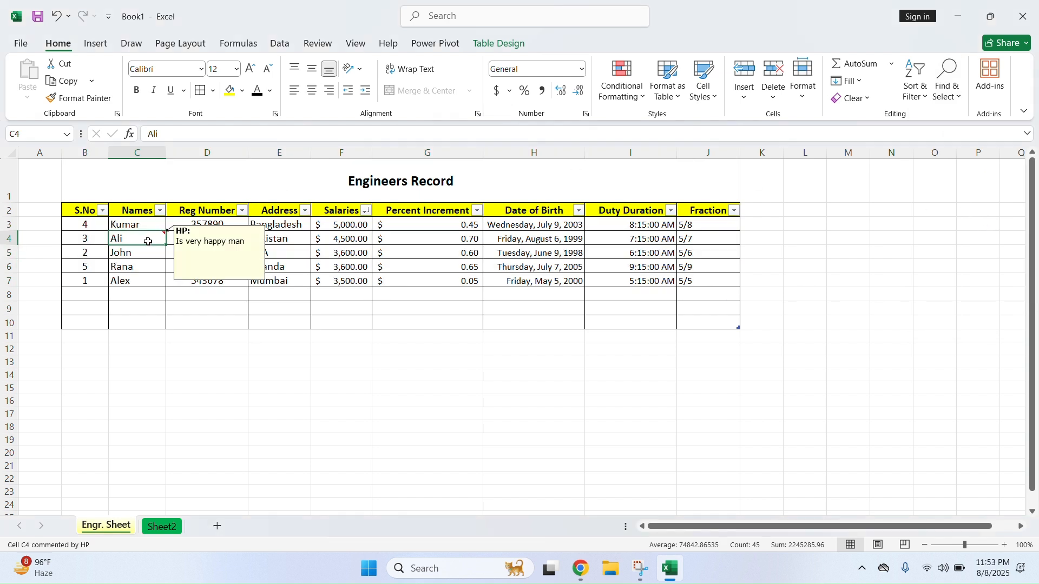
{"action": "left_click", "coordinate": [503, 400]}
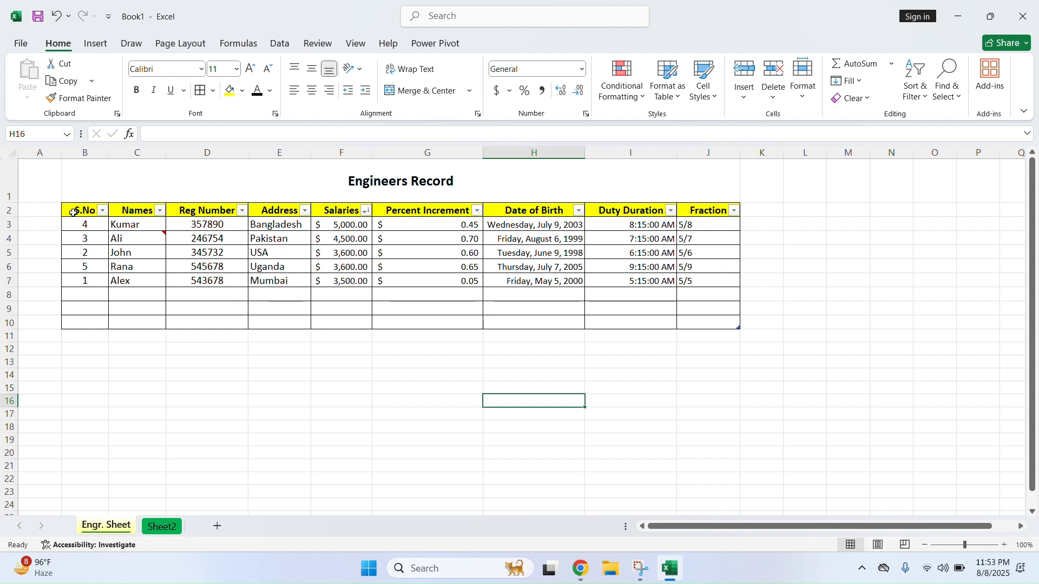
{"action": "left_click", "coordinate": [11, 154]}
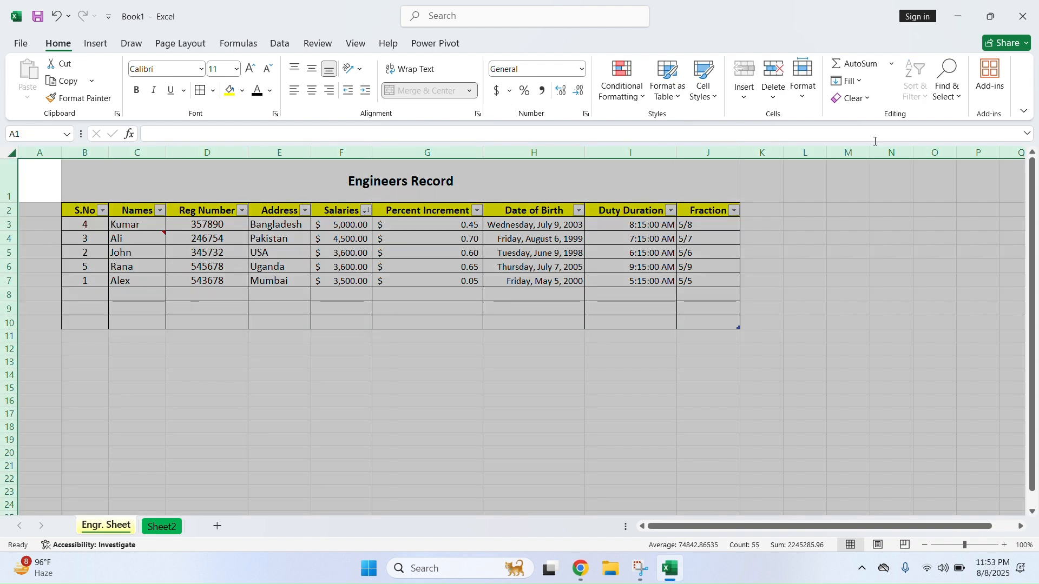
{"action": "left_click", "coordinate": [948, 89]}
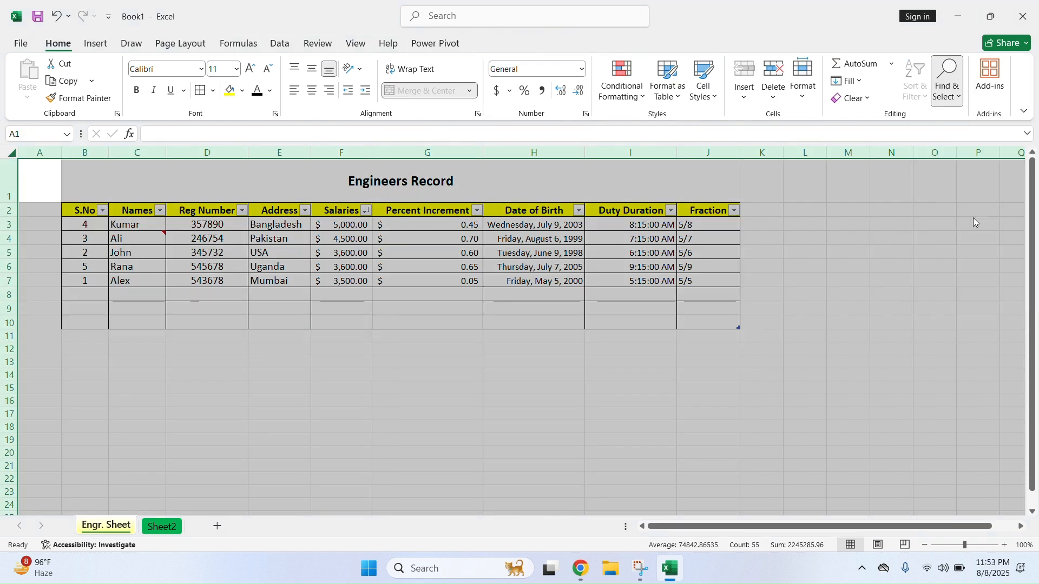
{"action": "left_click", "coordinate": [973, 217]}
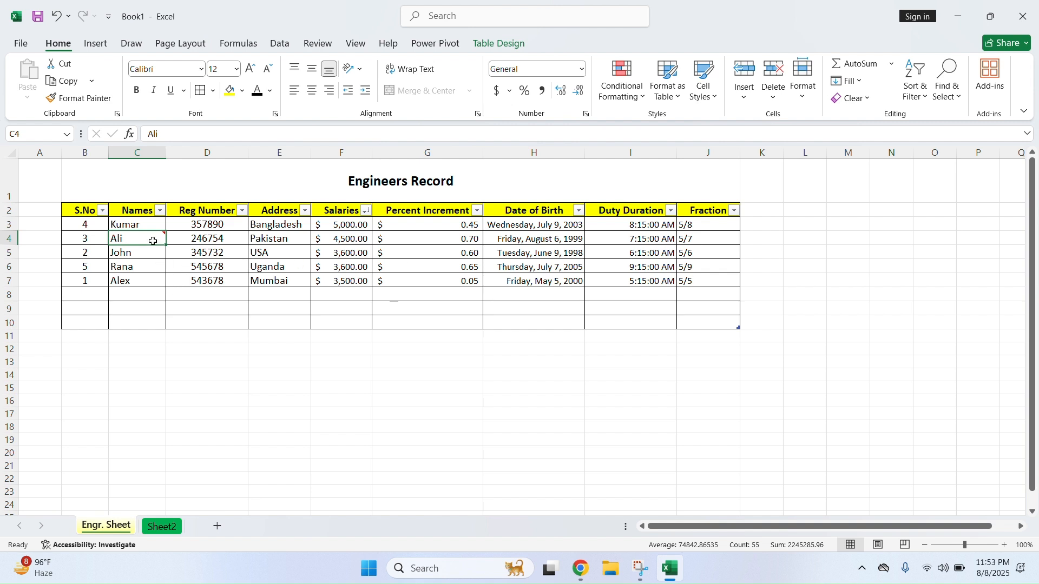
{"action": "mouse_move", "coordinate": [152, 240]}
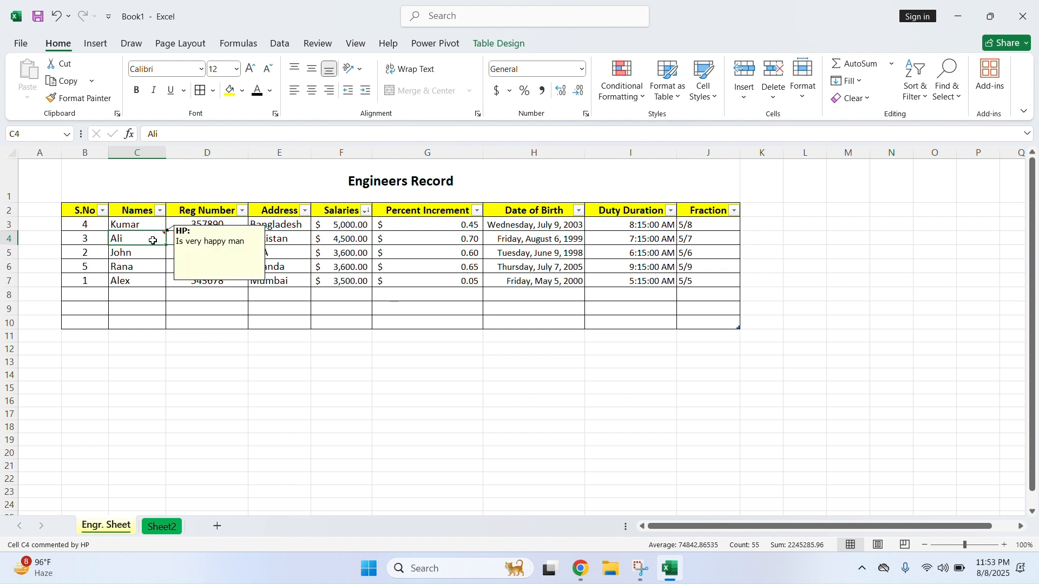
{"action": "left_click", "coordinate": [401, 385]}
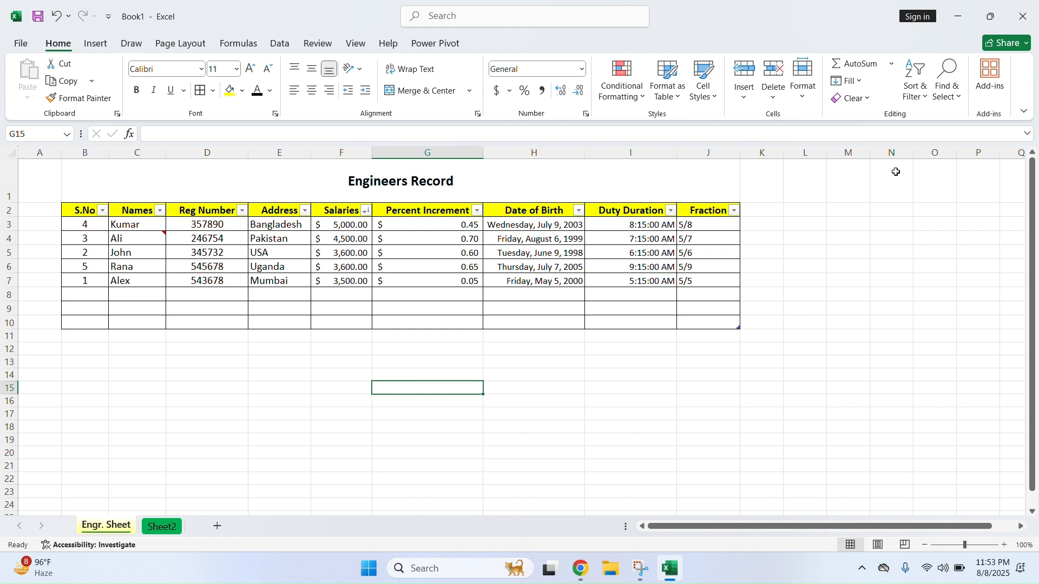
{"action": "left_click", "coordinate": [948, 81]}
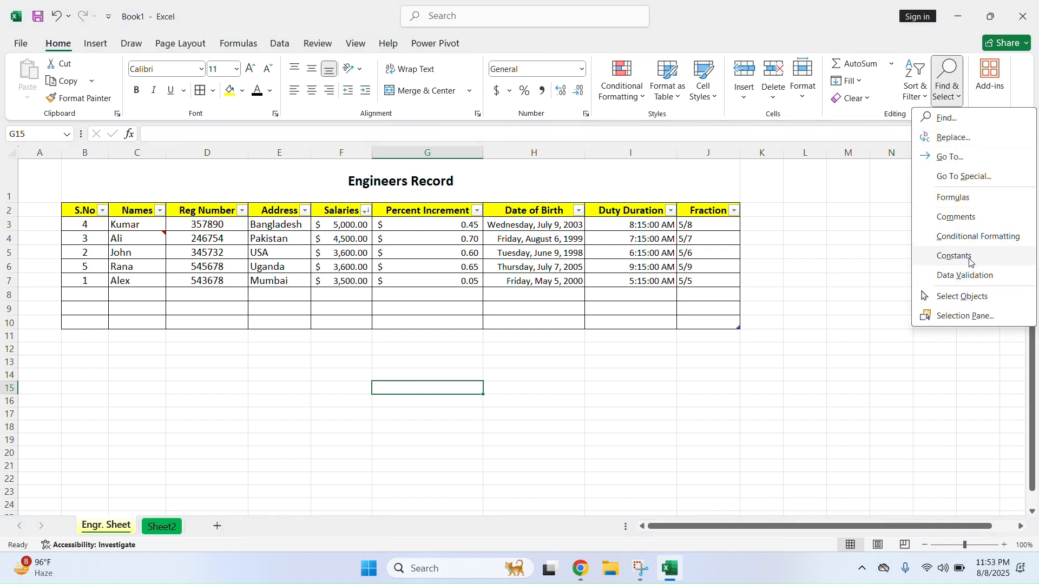
{"action": "left_click", "coordinate": [962, 297]}
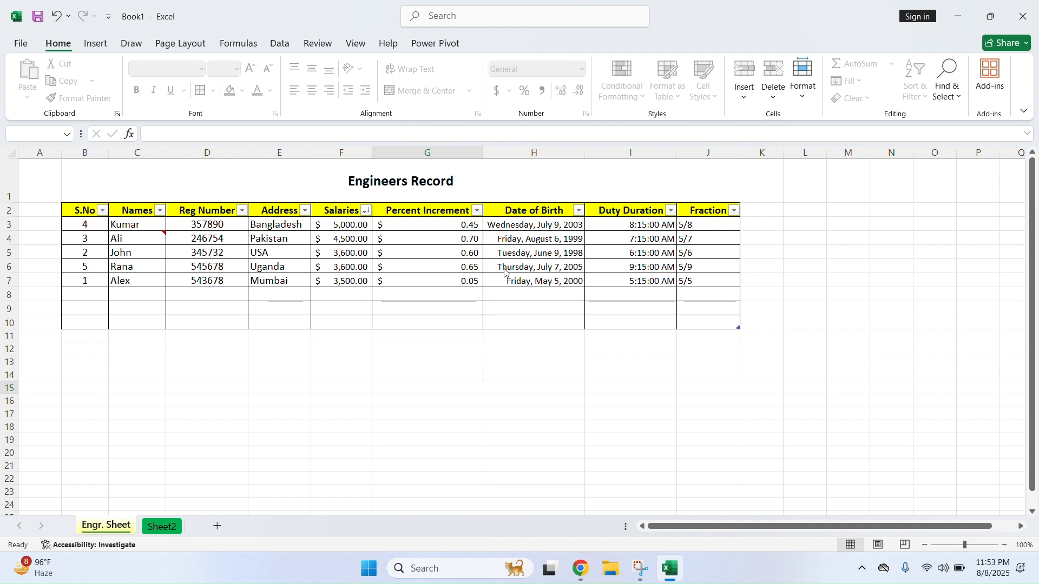
{"action": "left_click", "coordinate": [948, 78]}
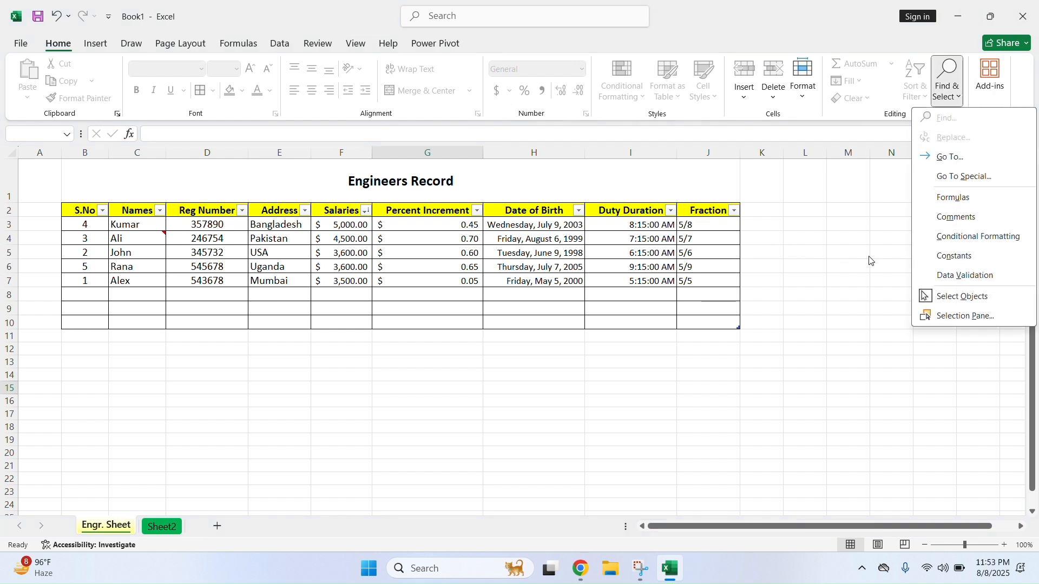
{"action": "left_click", "coordinate": [706, 284]}
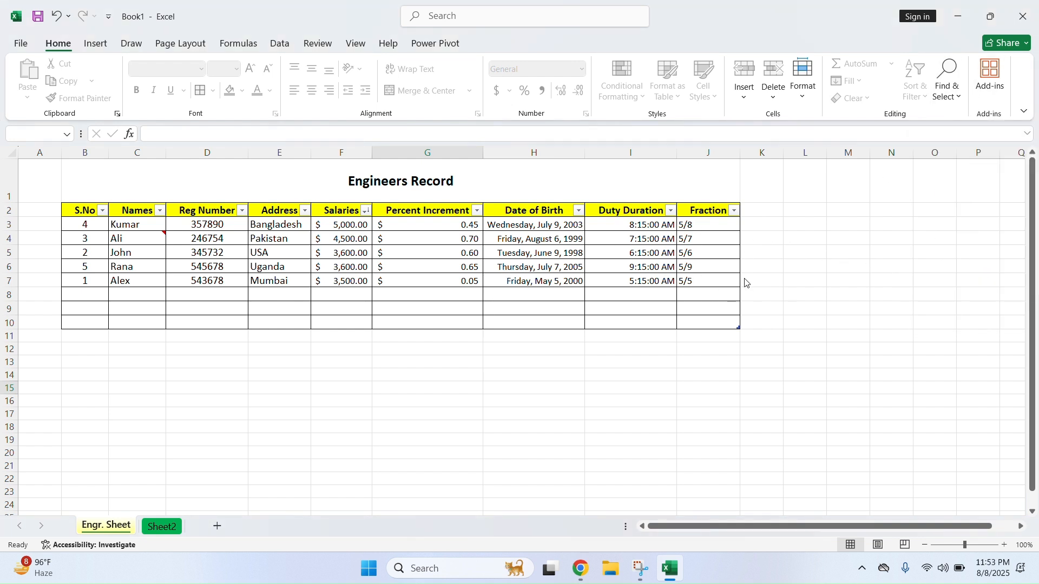
{"action": "left_click", "coordinate": [806, 94]}
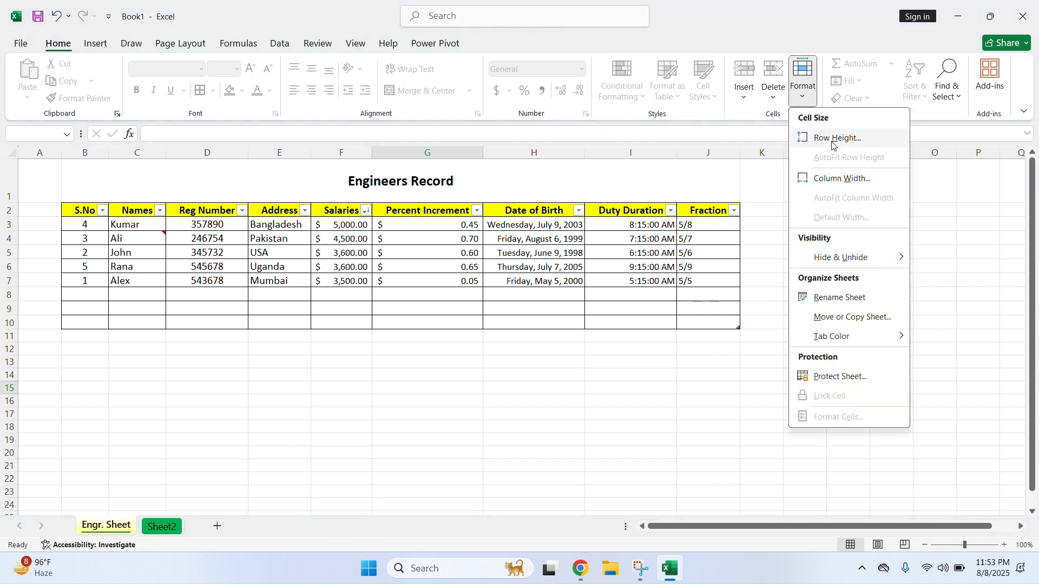
{"action": "left_click", "coordinate": [696, 334]}
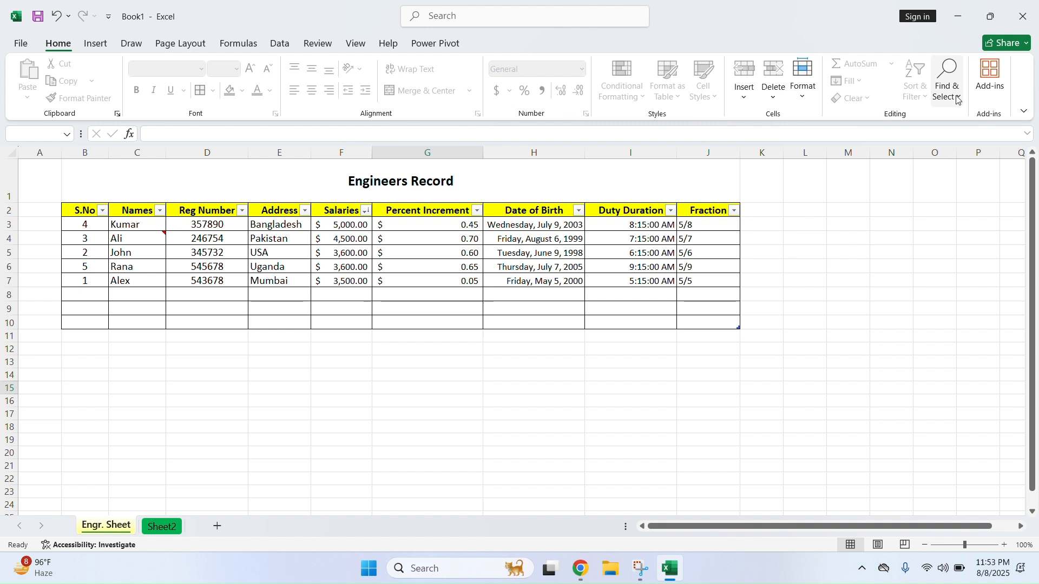
{"action": "left_click", "coordinate": [948, 84]}
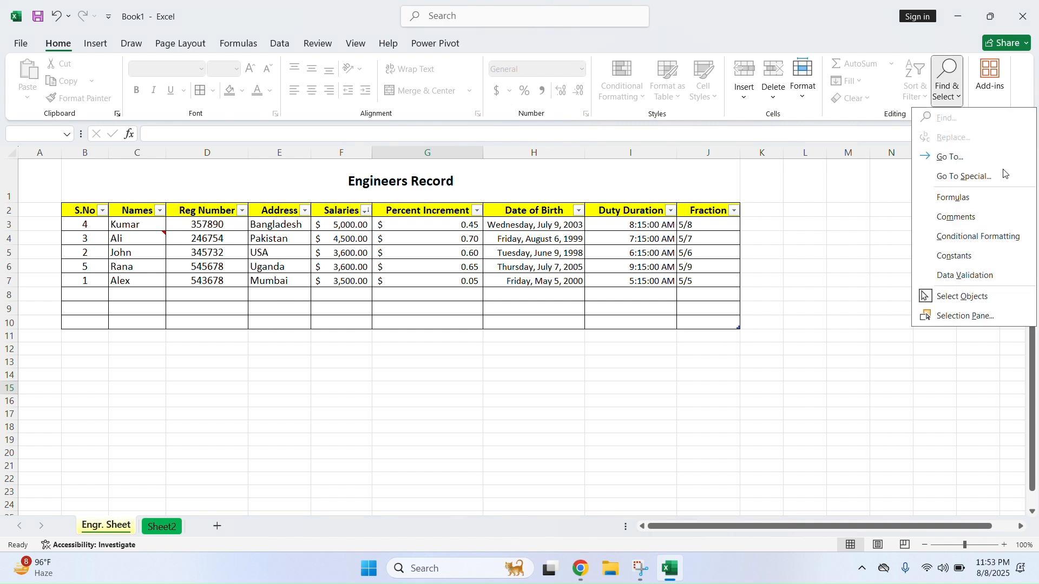
{"action": "left_click", "coordinate": [961, 301]}
{"action": "left_click", "coordinate": [670, 398]}
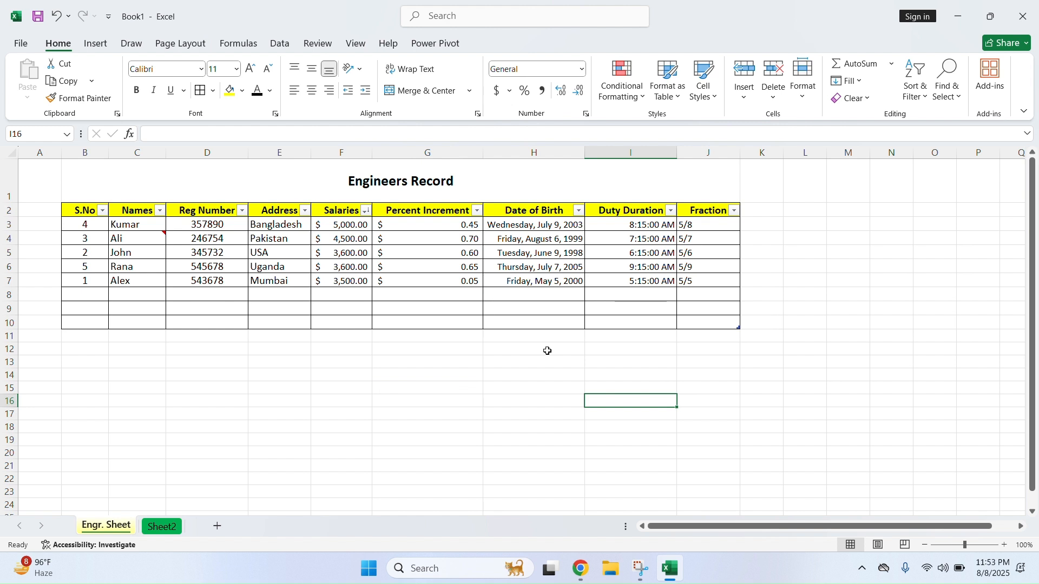
{"action": "left_click", "coordinate": [346, 322]}
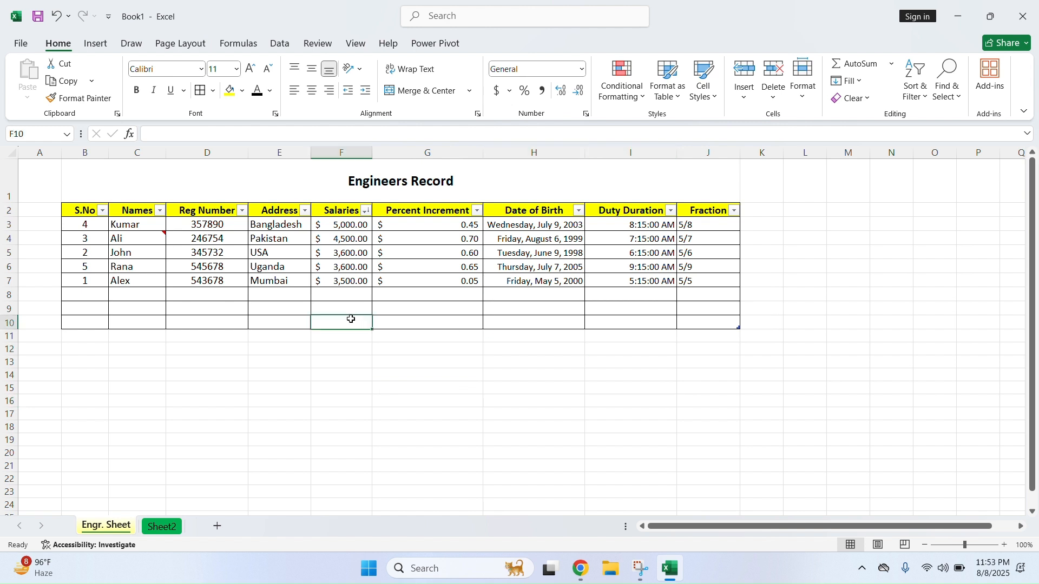
Close the Shapes gallery without drawing a rectangle and switch to Sheet2
{"action": "left_click", "coordinate": [97, 45]}
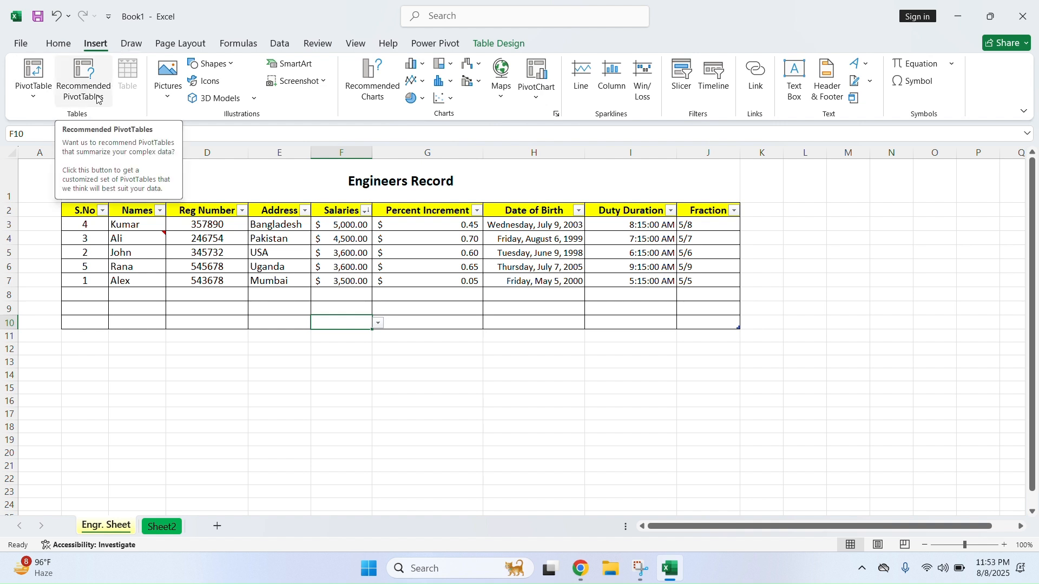
{"action": "left_click", "coordinate": [230, 65]}
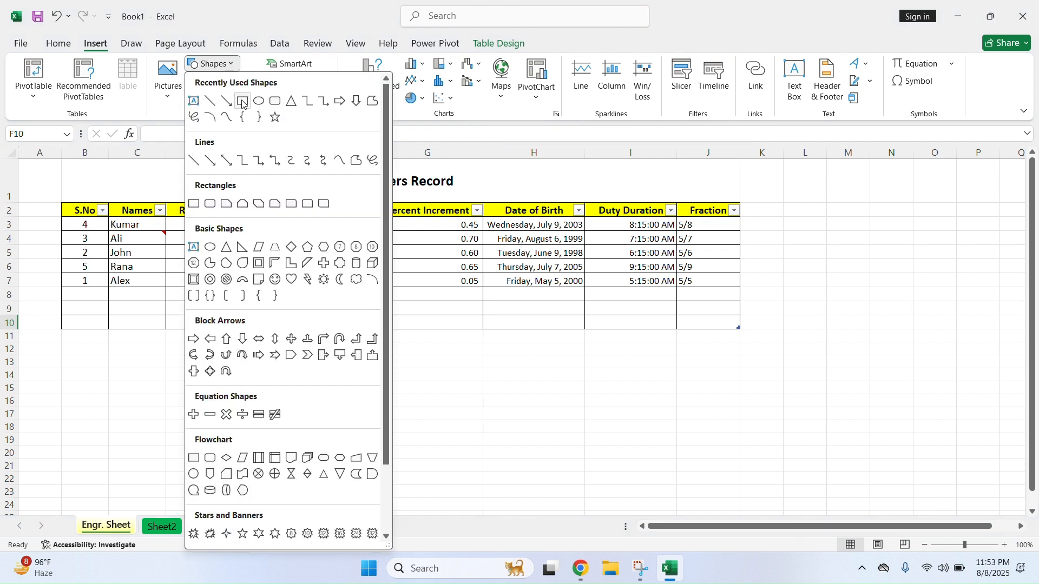
{"action": "left_click", "coordinate": [244, 102]}
{"action": "left_click", "coordinate": [227, 64]}
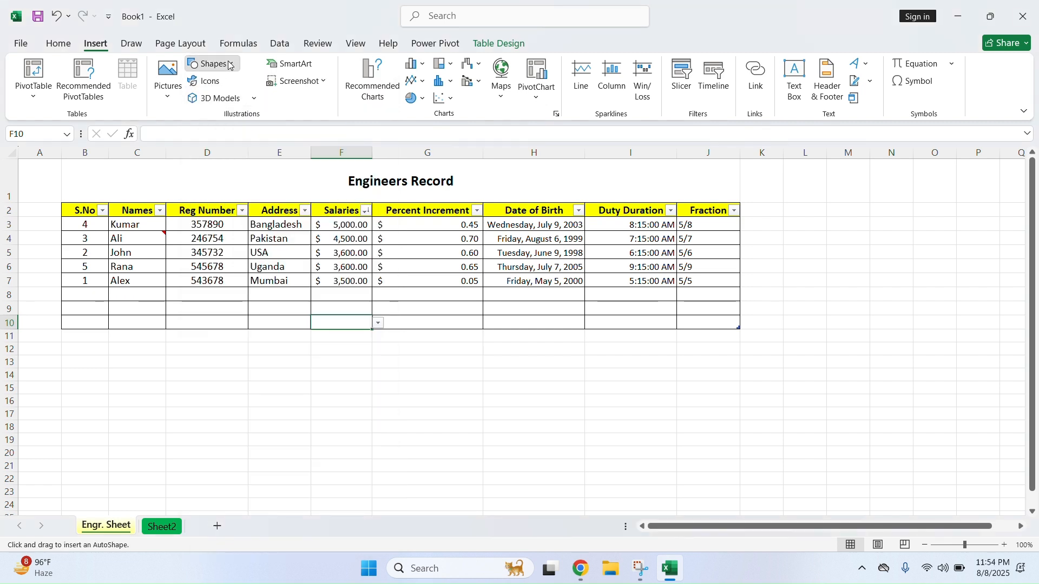
{"action": "left_click", "coordinate": [103, 343]}
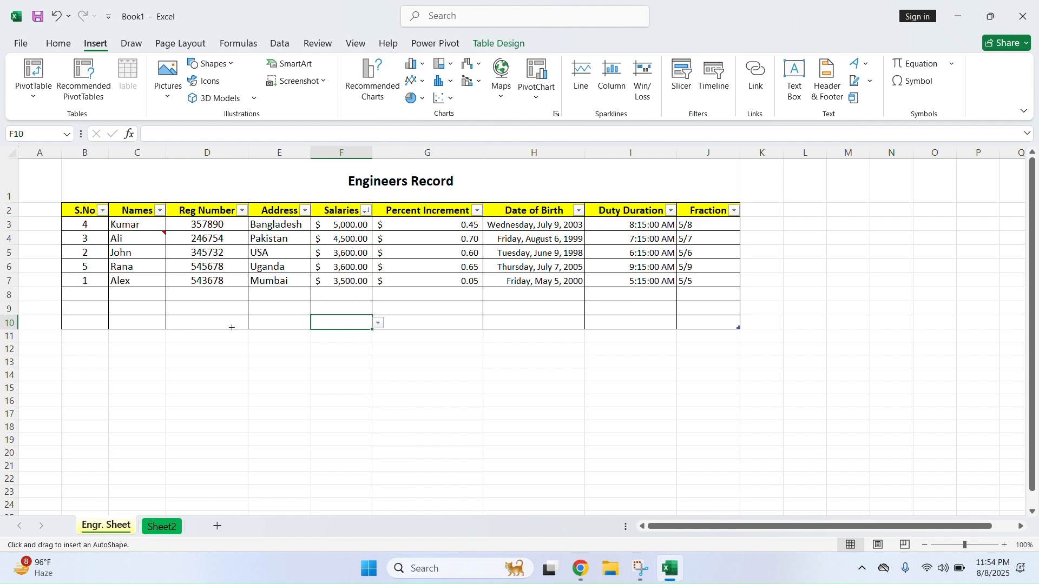
{"action": "left_click", "coordinate": [163, 527]}
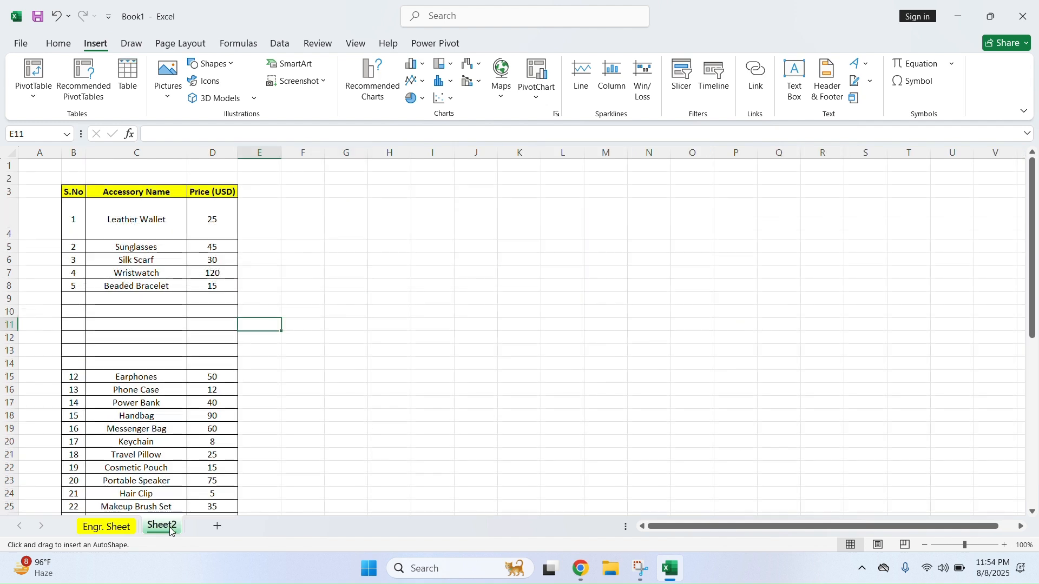
Delete empty rows 9–14 on Sheet2 and remove the stray rectangle
{"action": "left_click_drag", "start_coordinate": [8, 298], "coordinate": [6, 359]}
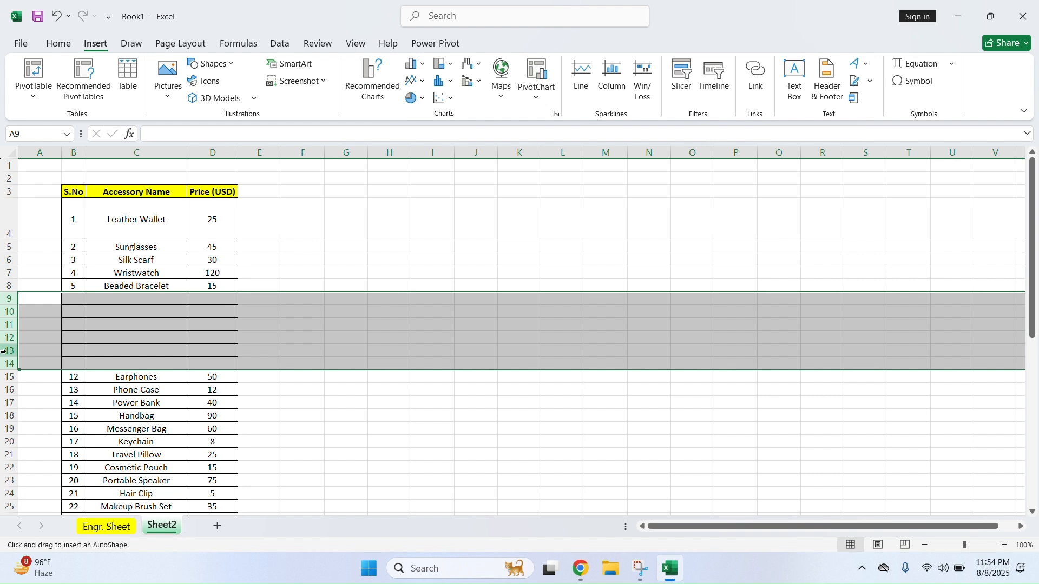
{"action": "right_click", "coordinate": [6, 338]}
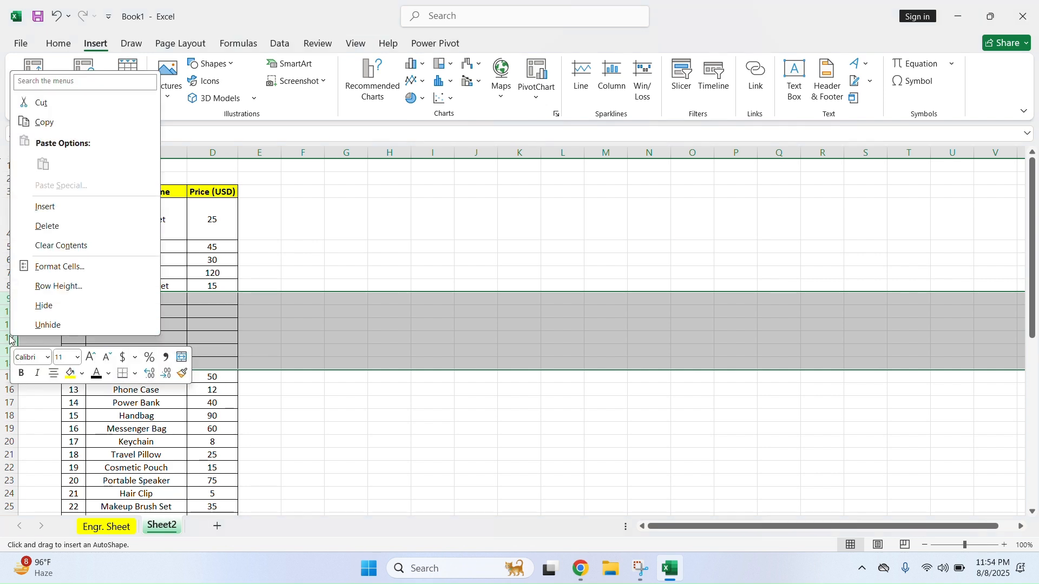
{"action": "left_click", "coordinate": [47, 226]}
{"action": "left_click", "coordinate": [462, 355]}
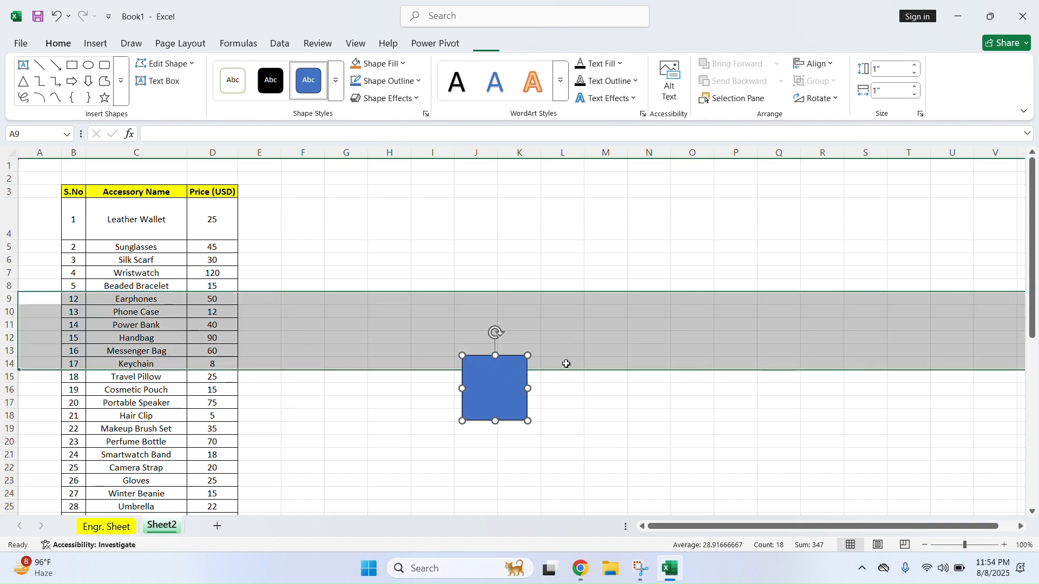
{"action": "key", "text": "Delete"}
{"action": "left_click", "coordinate": [591, 413]}
{"action": "left_click", "coordinate": [262, 274]}
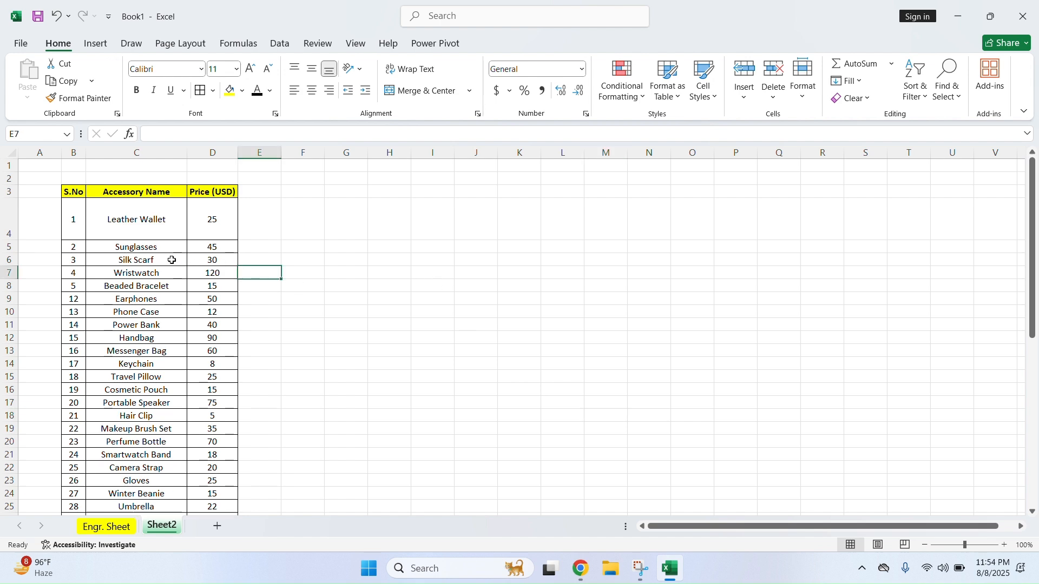
Draw a trial right brace beside the table, then delete it
{"action": "left_click", "coordinate": [95, 43]}
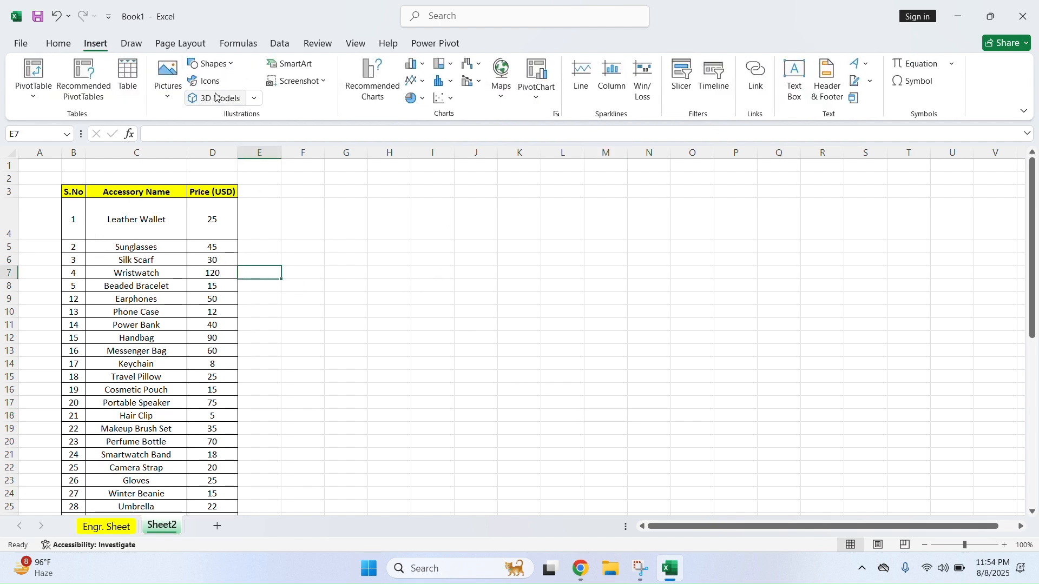
{"action": "left_click", "coordinate": [230, 68]}
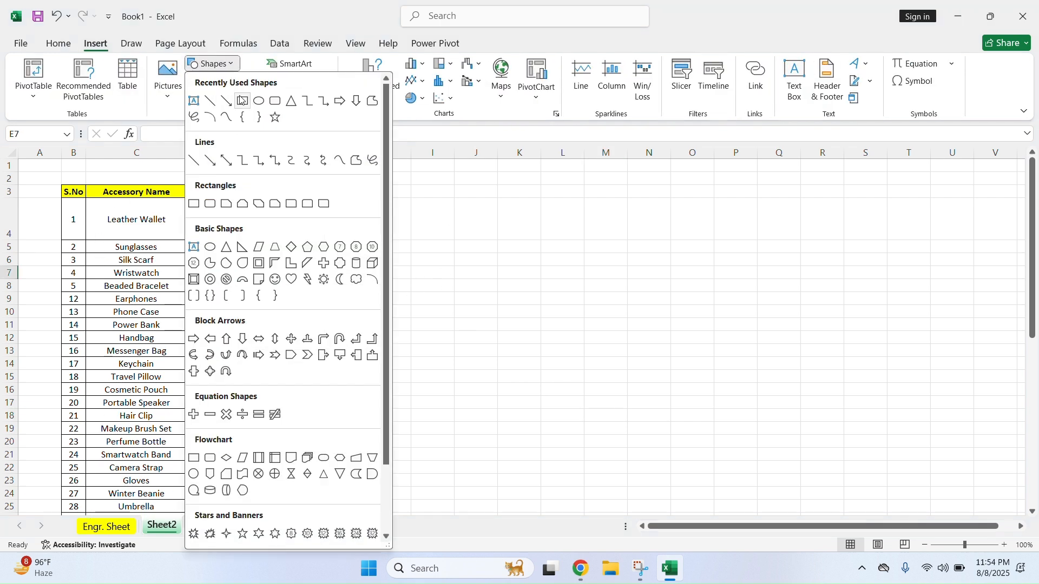
{"action": "left_click", "coordinate": [260, 115]}
{"action": "left_click_drag", "start_coordinate": [350, 211], "coordinate": [430, 297]}
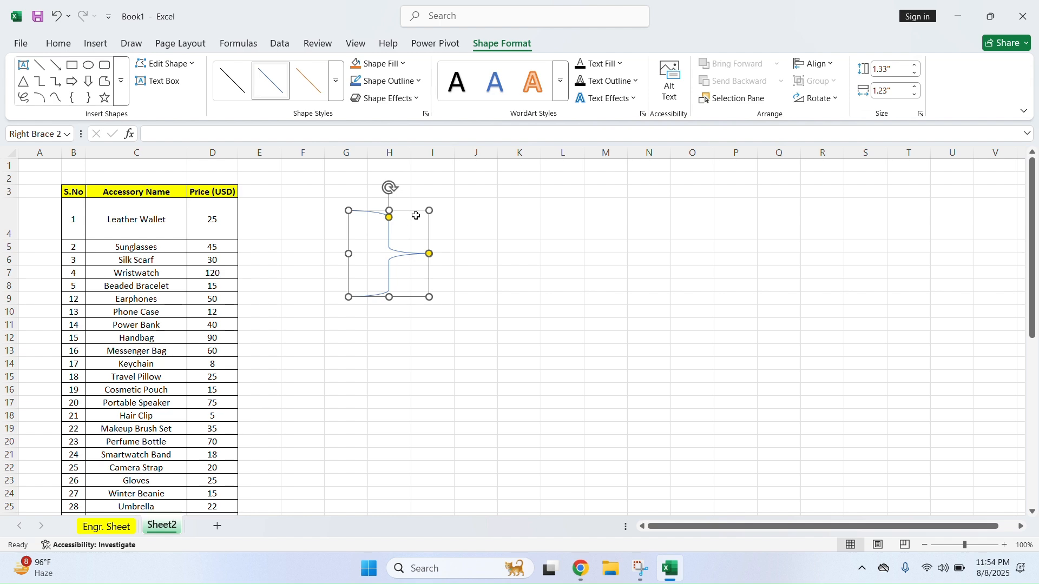
{"action": "key", "text": "Escape"}
{"action": "key", "text": "Delete"}
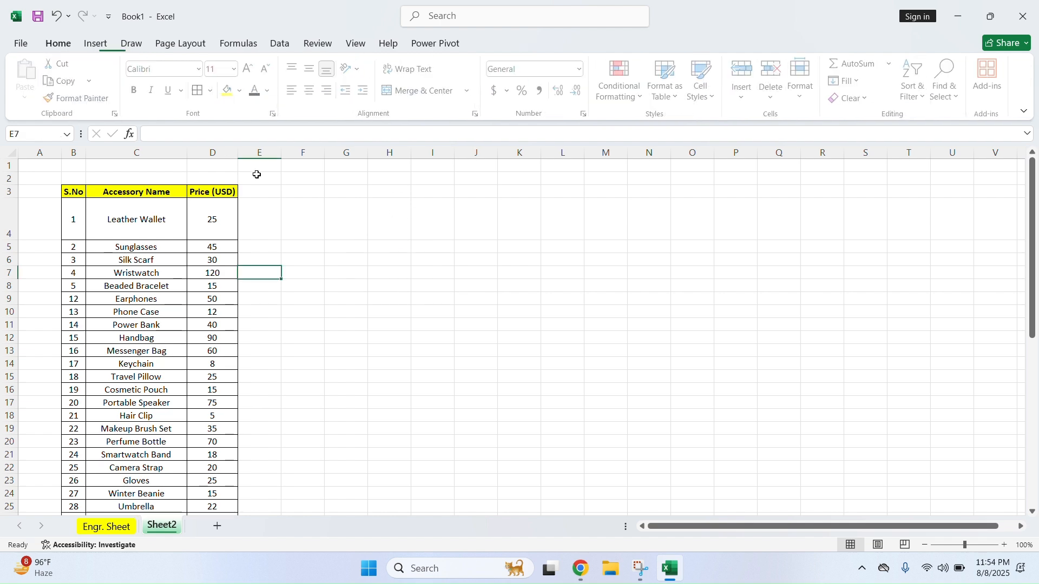
Draw an isosceles triangle beside the accessory table
{"action": "left_click", "coordinate": [97, 44]}
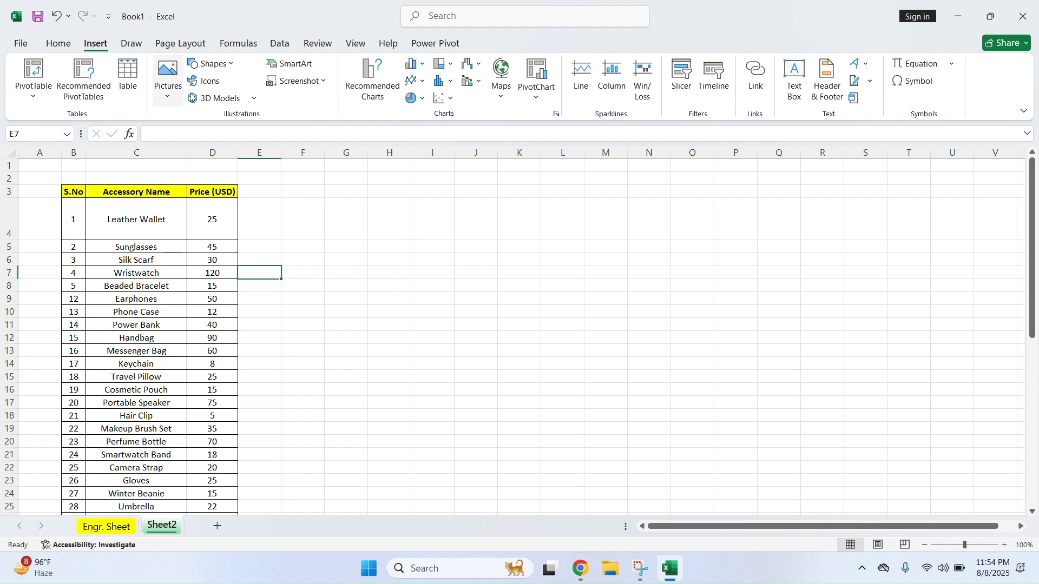
{"action": "left_click", "coordinate": [210, 64]}
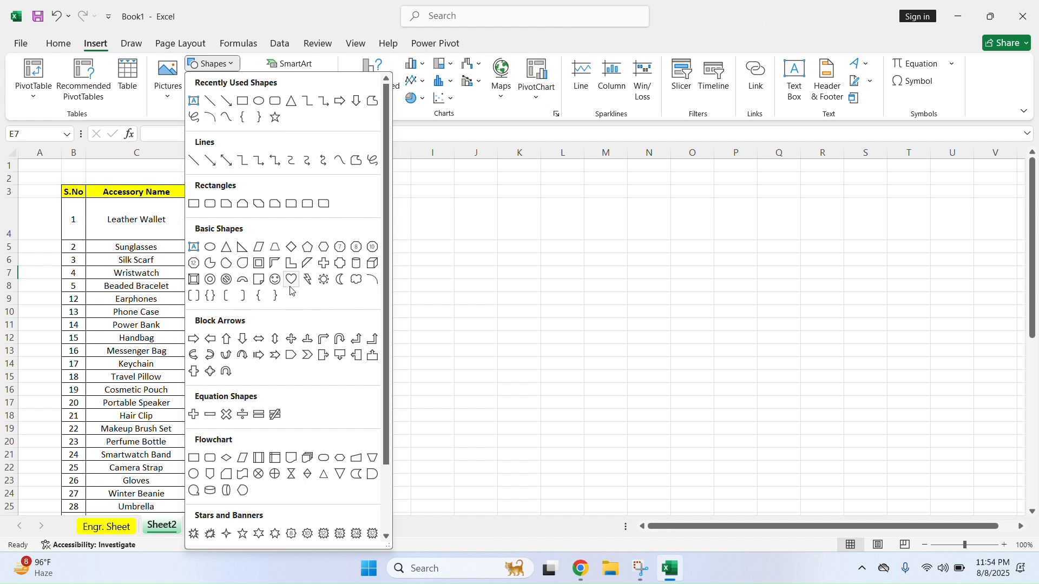
{"action": "left_click", "coordinate": [226, 248]}
{"action": "left_click_drag", "start_coordinate": [373, 238], "coordinate": [463, 323]}
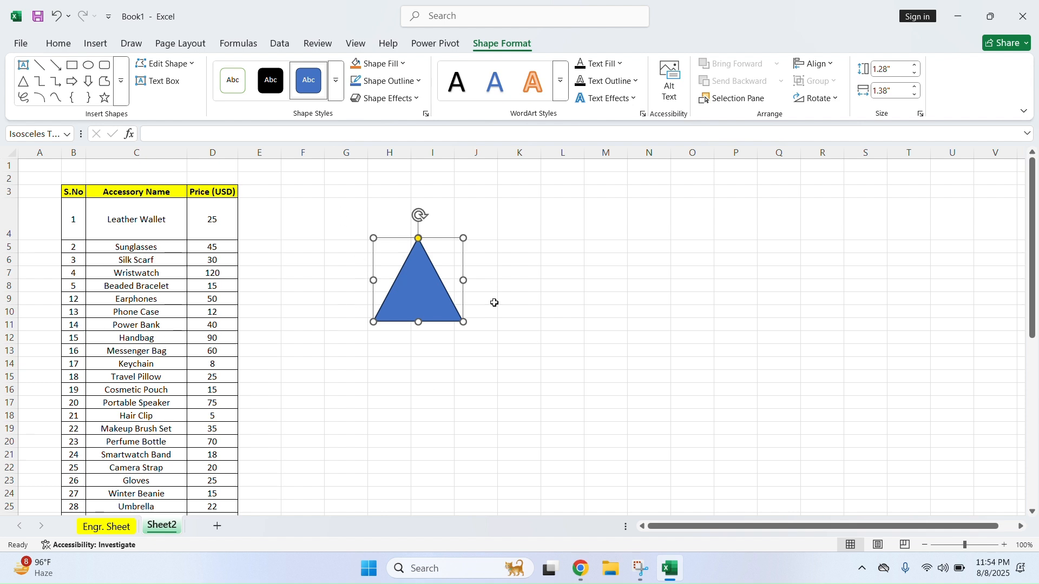
Move the triangle right so it sits over columns I–K
{"action": "left_click", "coordinate": [97, 44]}
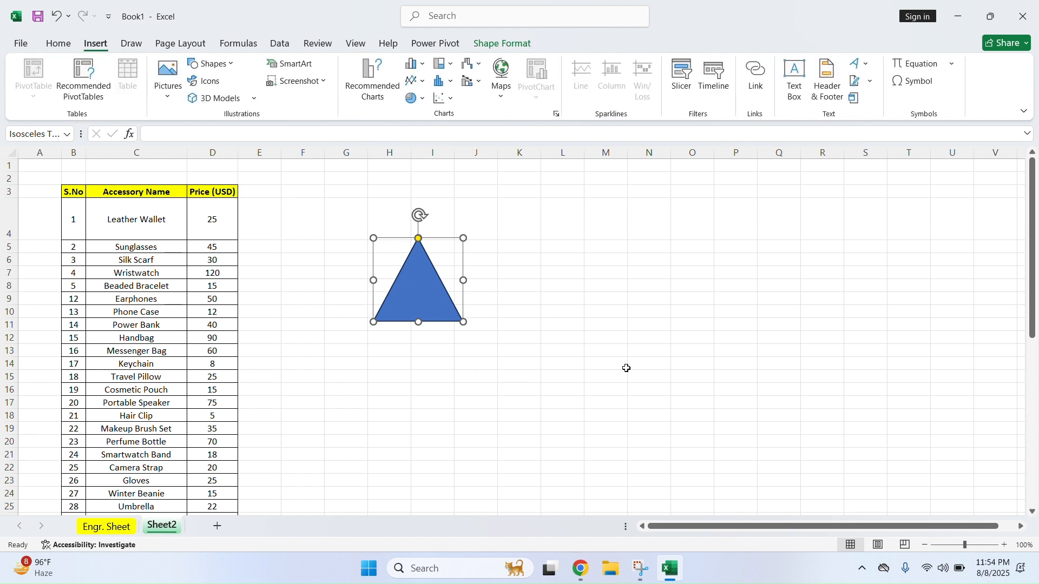
{"action": "left_click", "coordinate": [649, 367]}
{"action": "left_click", "coordinate": [427, 294]}
{"action": "left_click", "coordinate": [426, 292]}
{"action": "left_click", "coordinate": [507, 50]}
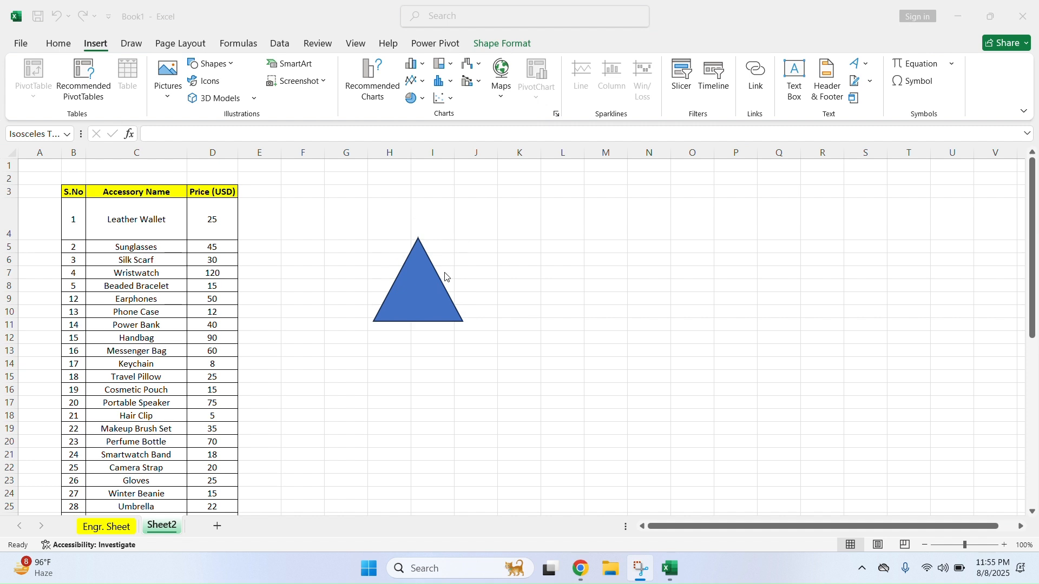
{"action": "left_click", "coordinate": [404, 291]}
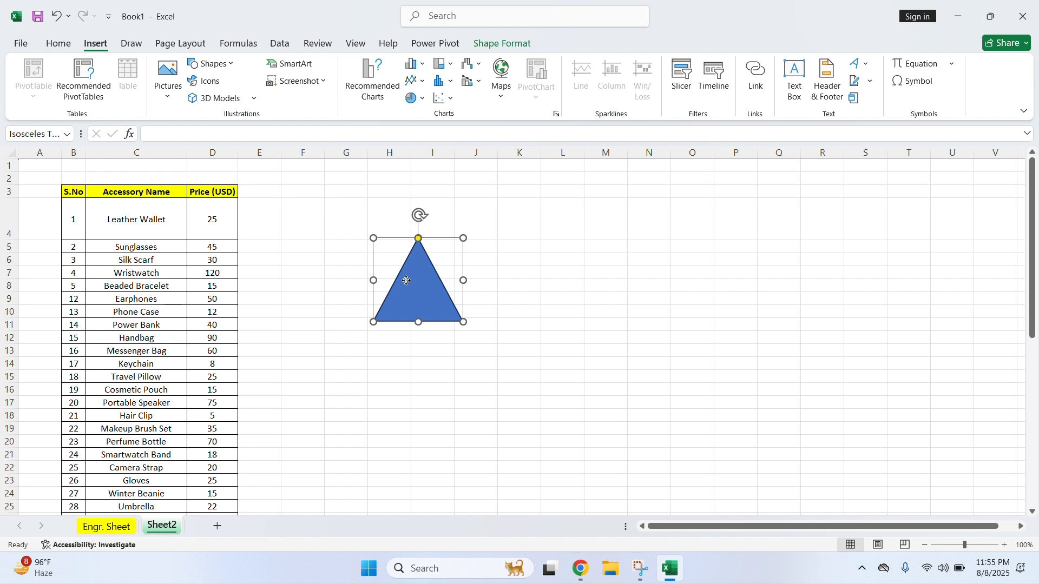
{"action": "left_click_drag", "start_coordinate": [407, 281], "coordinate": [459, 298]}
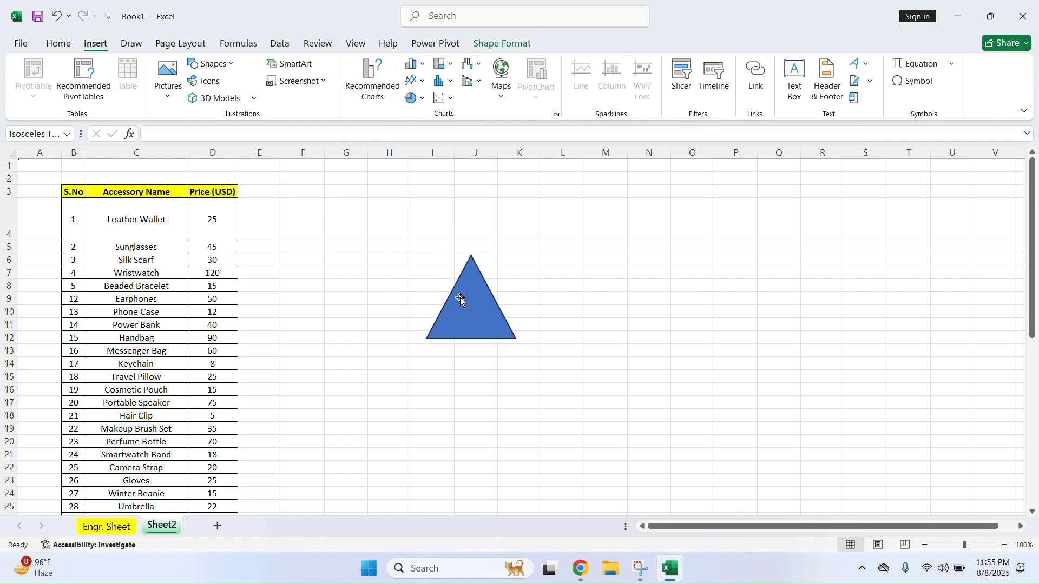
{"action": "left_click", "coordinate": [490, 49]}
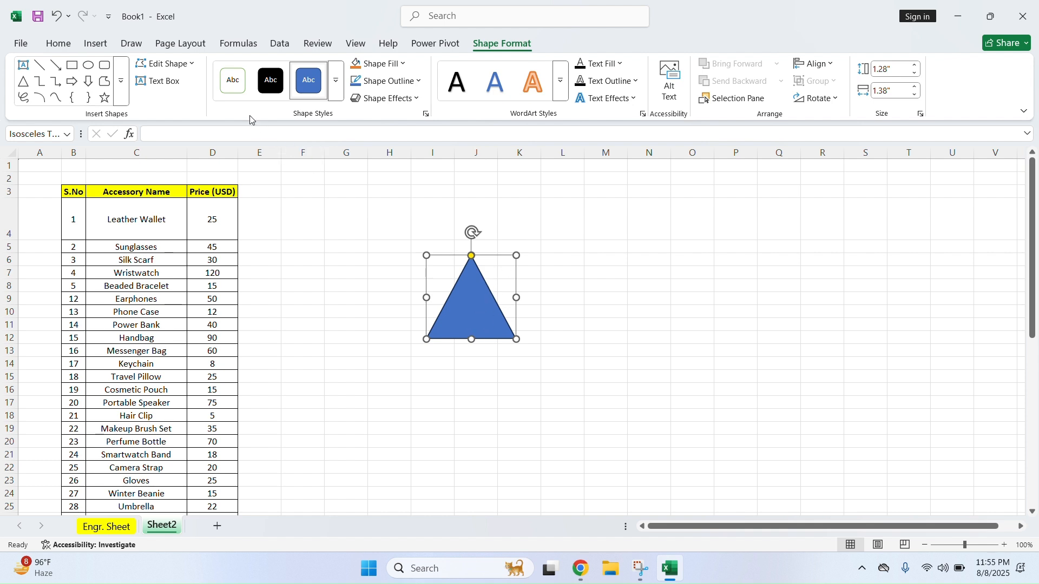
Apply the orange shape style to the triangle instead of blue
{"action": "left_click", "coordinate": [270, 98]}
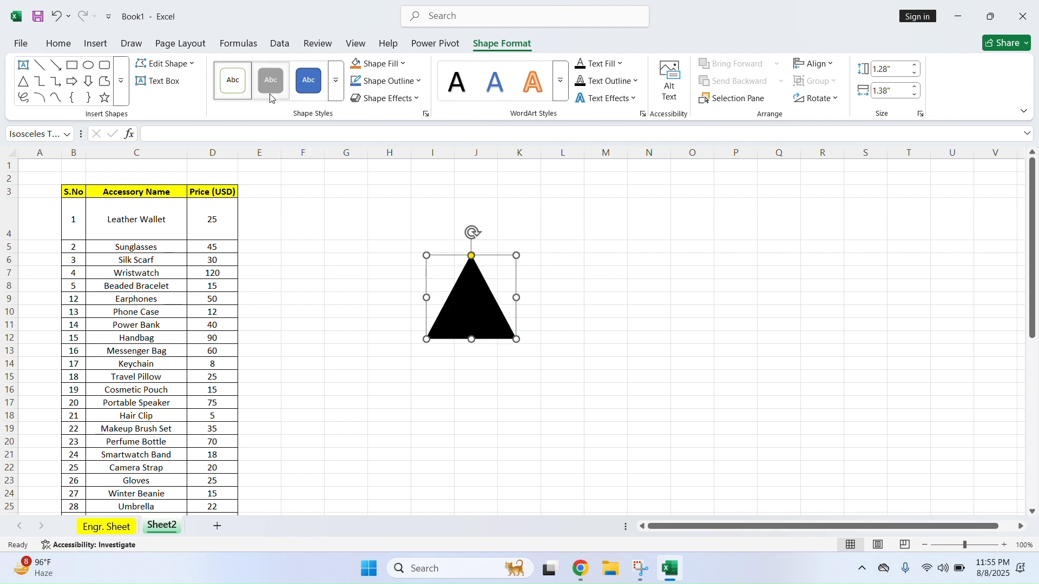
{"action": "left_click", "coordinate": [307, 93]}
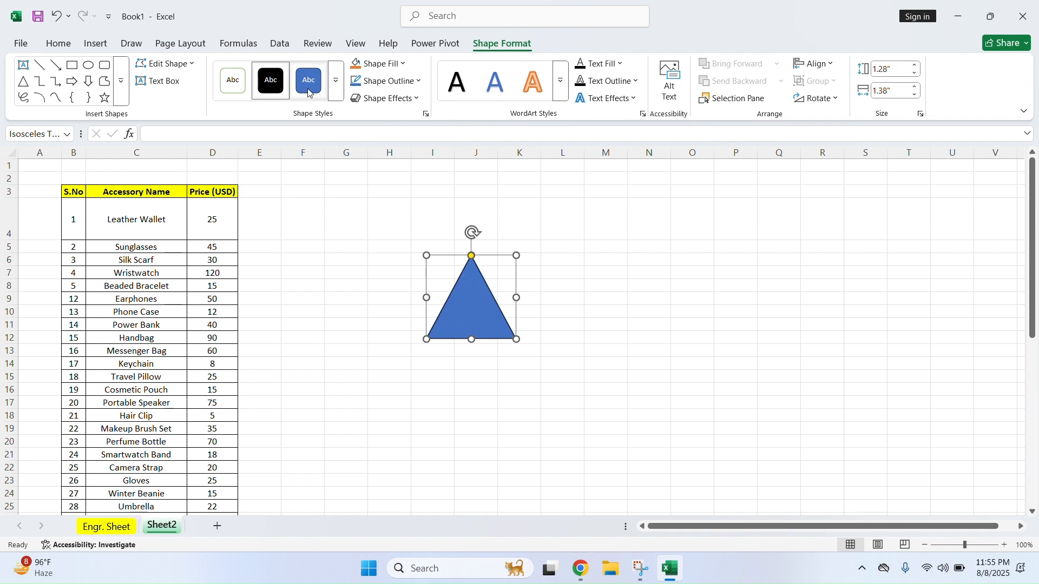
{"action": "left_click", "coordinate": [336, 93]}
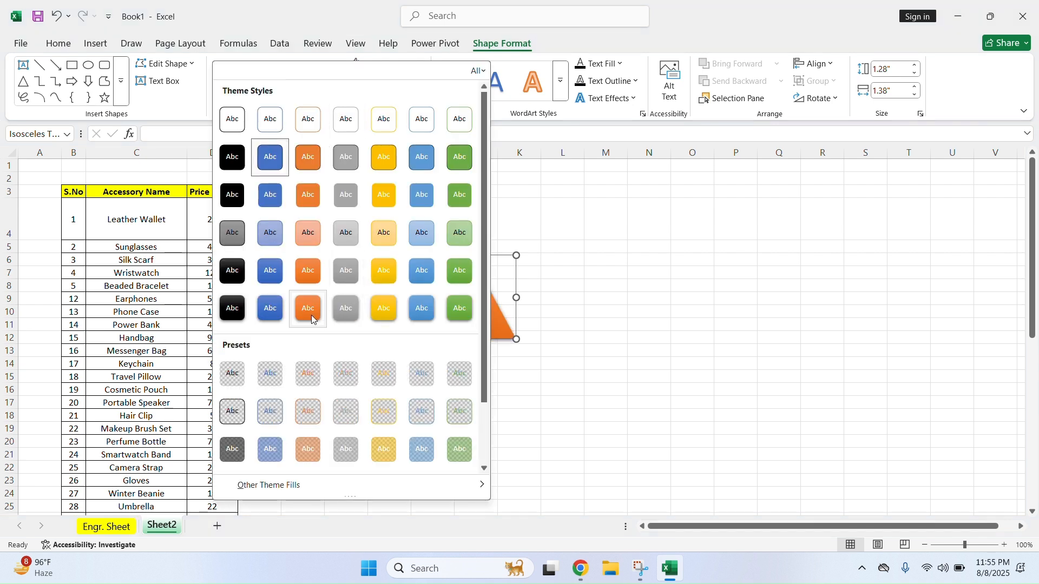
{"action": "left_click", "coordinate": [311, 316]}
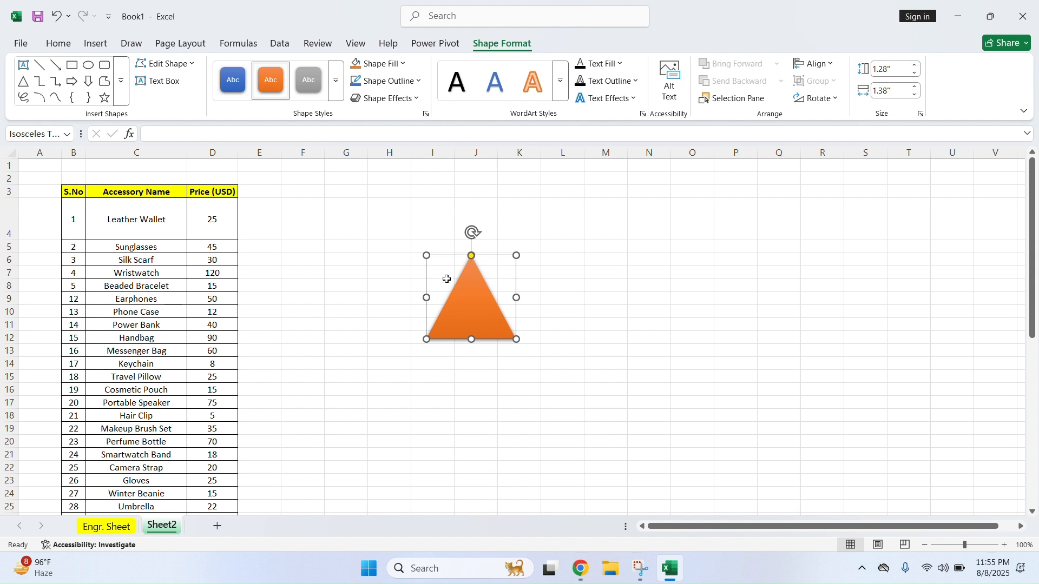
Give the triangle a red outline
{"action": "left_click", "coordinate": [413, 81]}
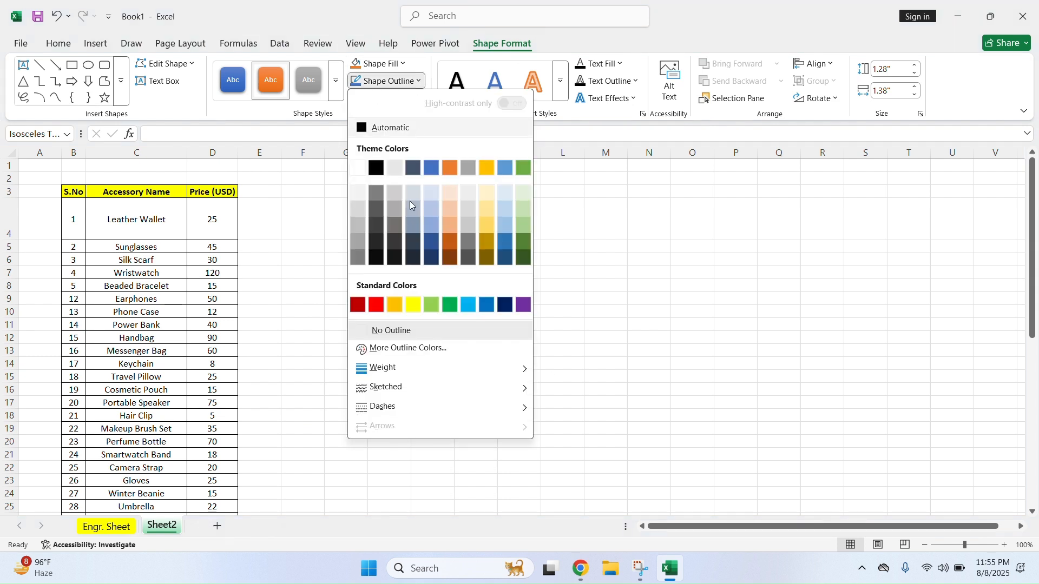
{"action": "left_click", "coordinate": [384, 305]}
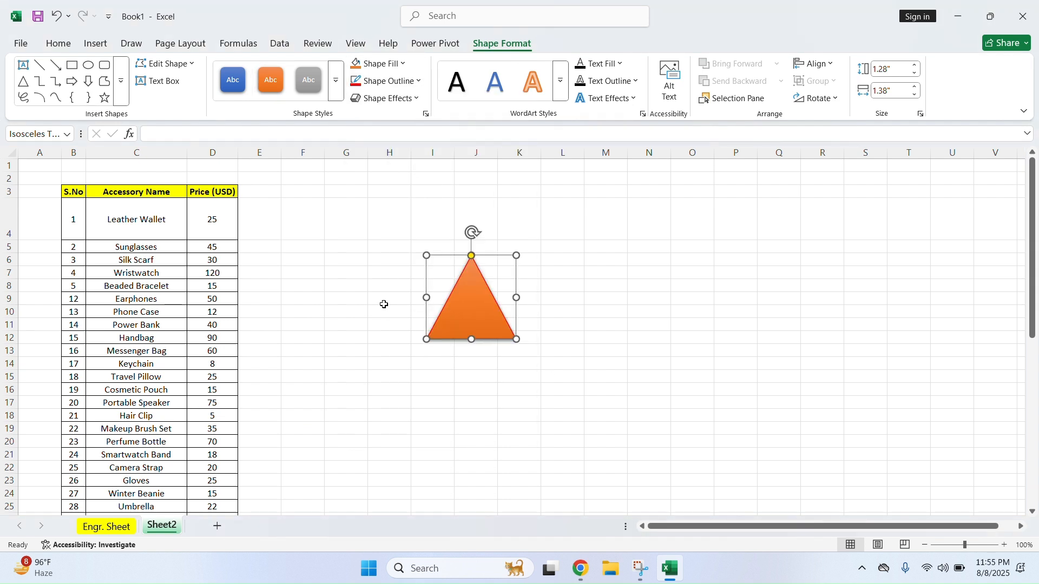
{"action": "left_click", "coordinate": [412, 81]}
{"action": "key", "text": "Escape"}
{"action": "left_click", "coordinate": [386, 98]}
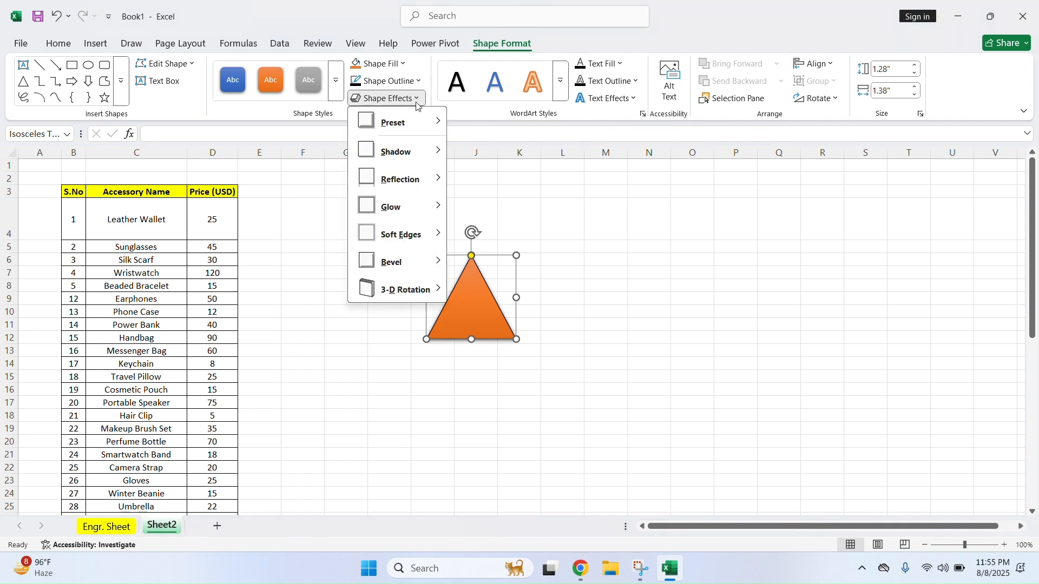
Move the triangle toward columns N–P and give it a yellow glow
{"action": "mouse_move", "coordinate": [414, 157]}
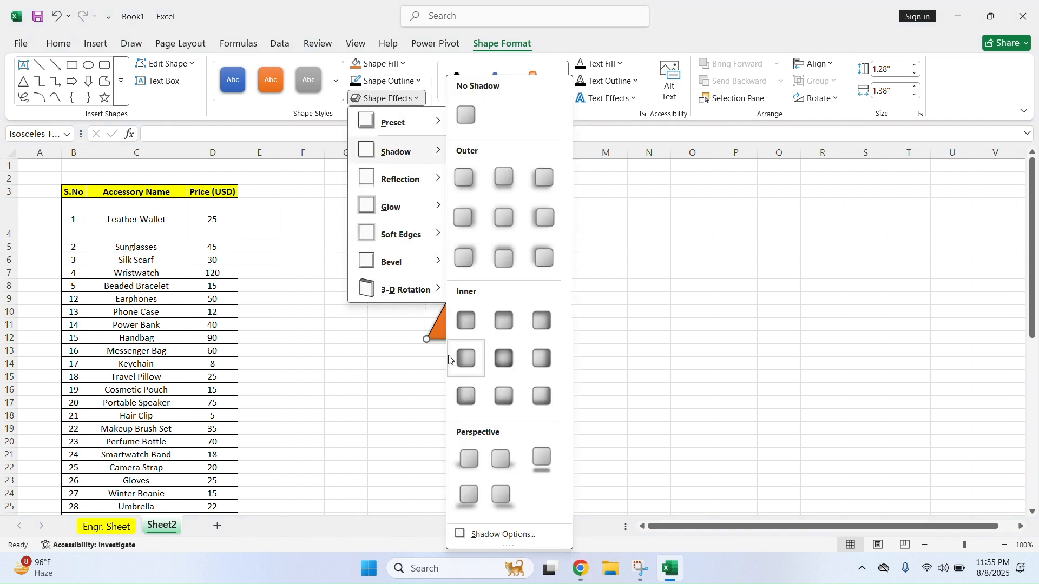
{"action": "left_click", "coordinate": [429, 334]}
{"action": "left_click_drag", "start_coordinate": [458, 326], "coordinate": [685, 317]}
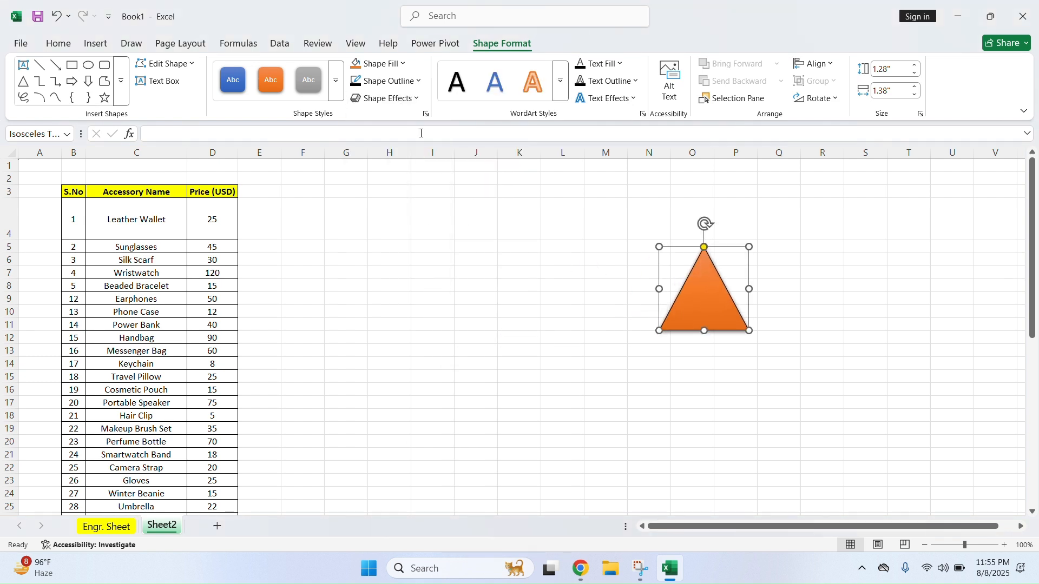
{"action": "left_click", "coordinate": [385, 98]}
{"action": "mouse_move", "coordinate": [436, 245]}
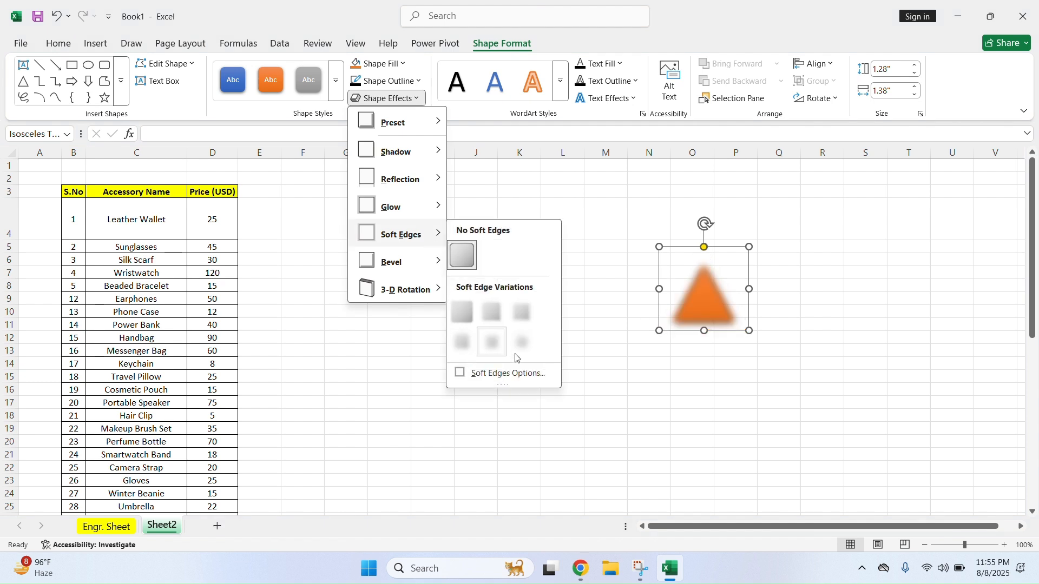
{"action": "mouse_move", "coordinate": [399, 178]}
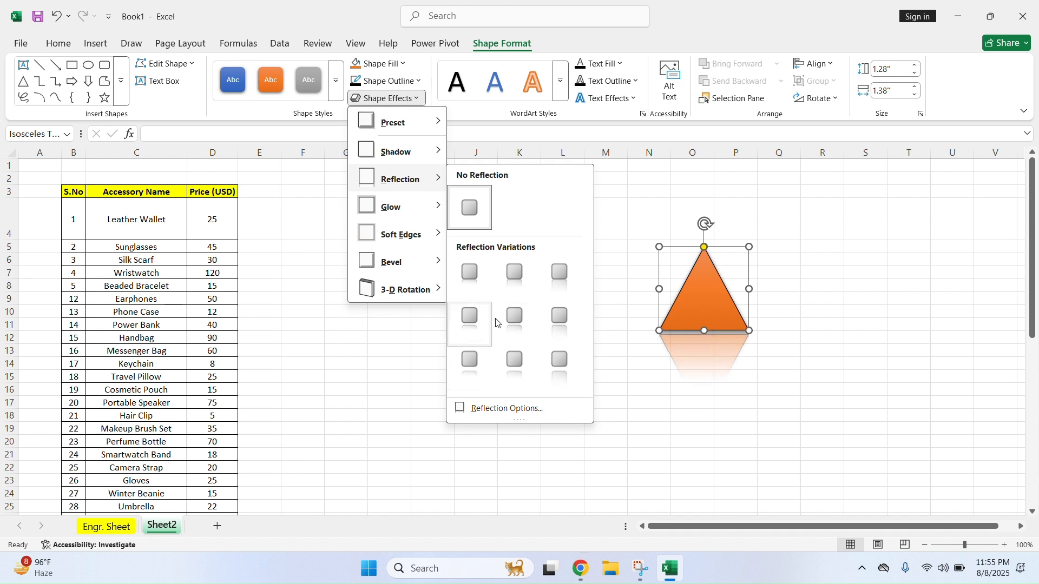
{"action": "mouse_move", "coordinate": [424, 214]}
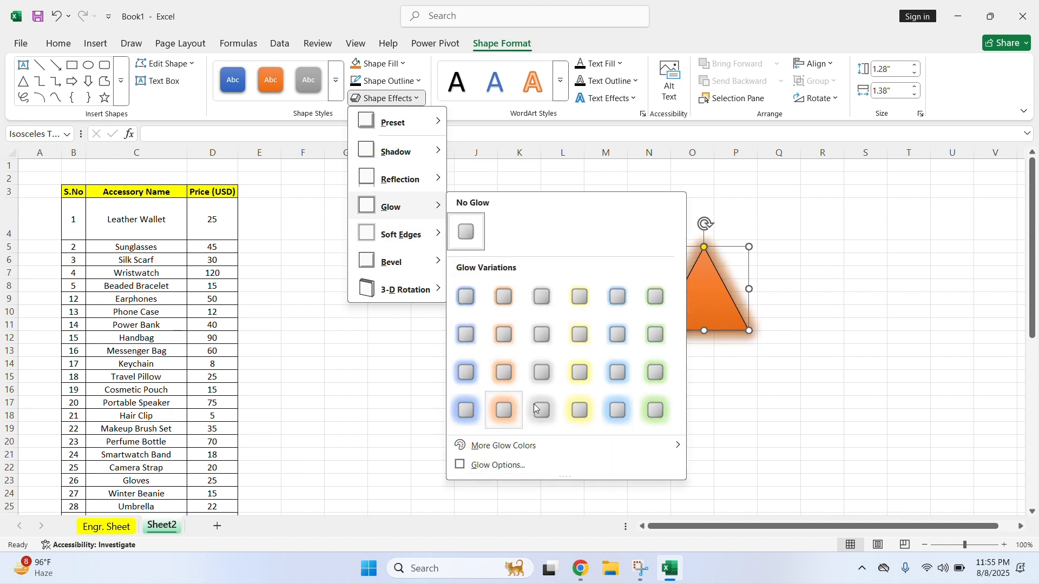
{"action": "left_click", "coordinate": [587, 414]}
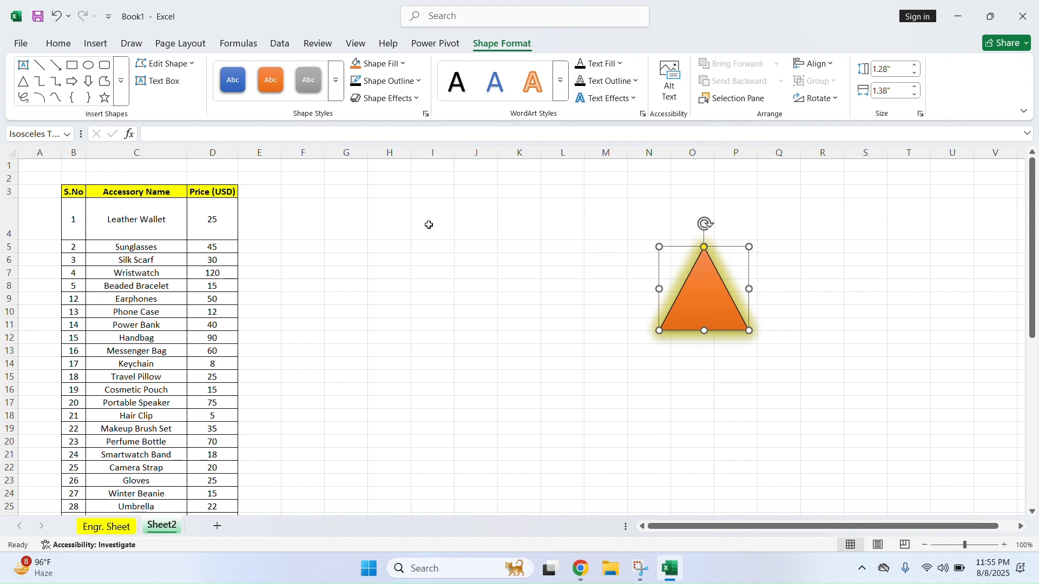
Leave the triangle's text colour unchanged and start adding text inside it
{"action": "left_click", "coordinate": [619, 64]}
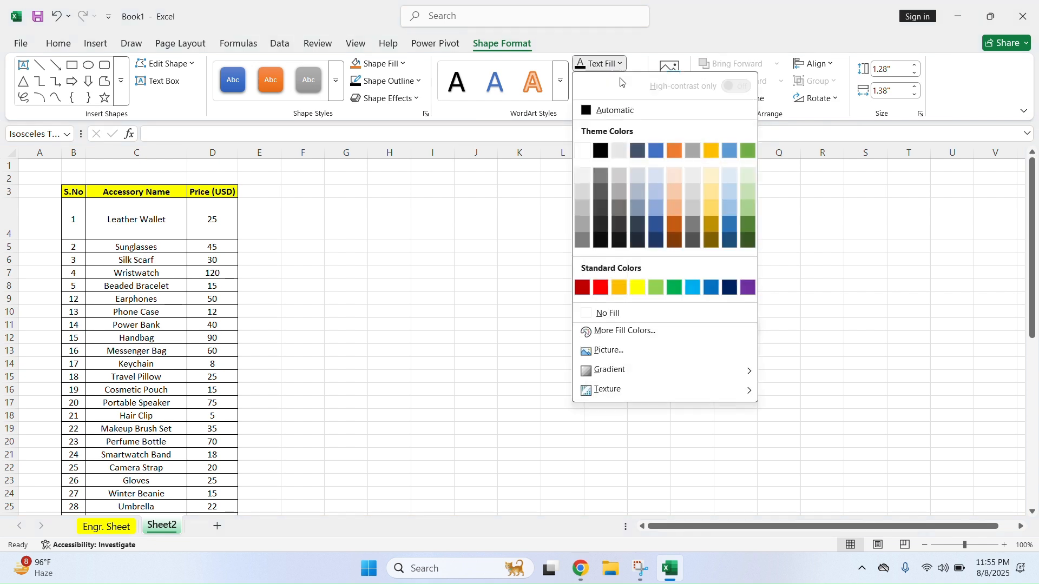
{"action": "left_click", "coordinate": [605, 216]}
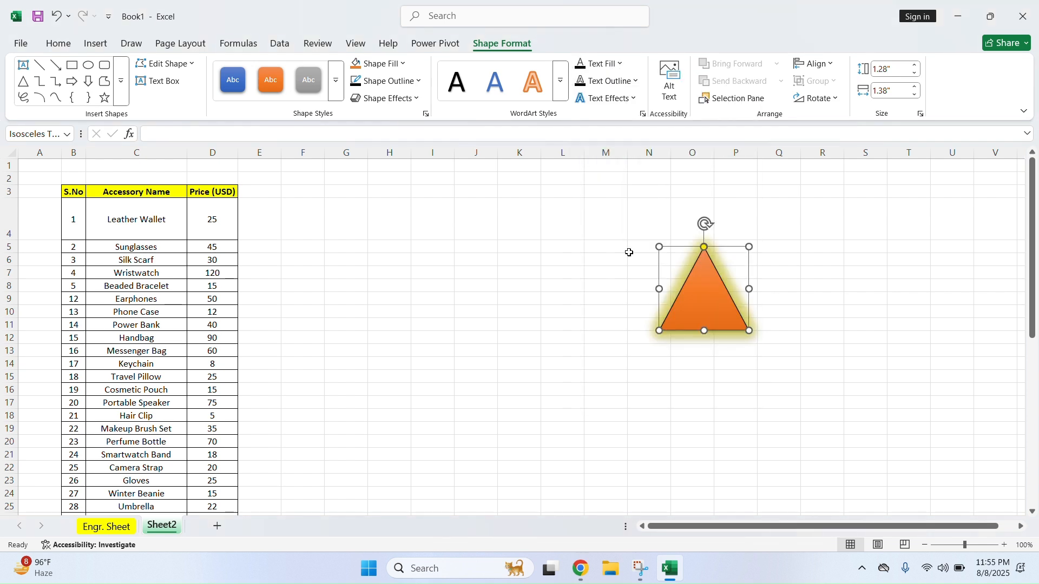
{"action": "left_click", "coordinate": [703, 304]}
Move the orange triangle to around column I, type sample text 'sadsfsdfs' into it, and recolour that text
{"action": "left_click_drag", "start_coordinate": [697, 298], "coordinate": [423, 289]}
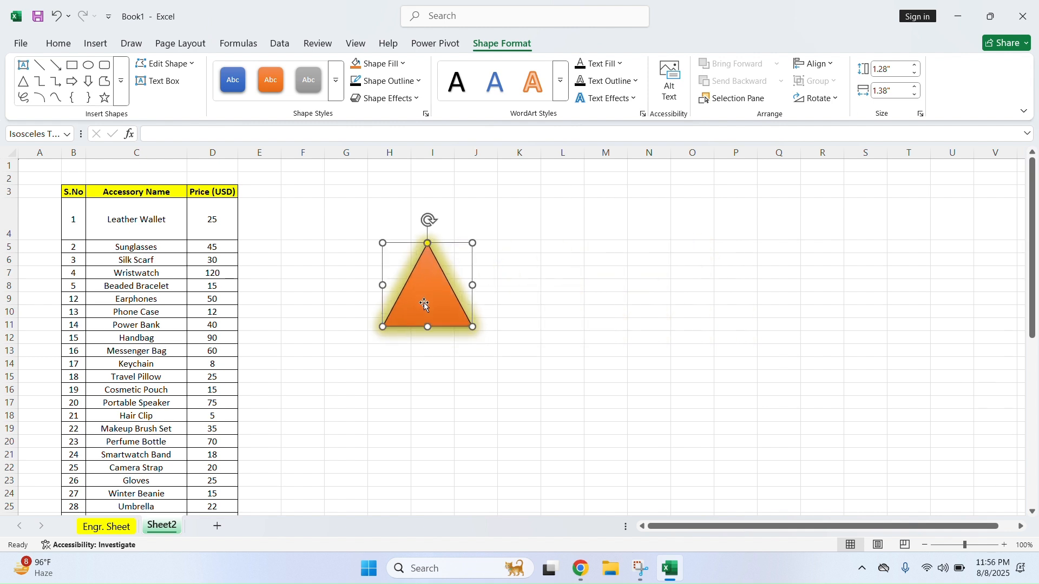
{"action": "type", "text": "sadsfsd"}
{"action": "triple_click", "coordinate": [430, 305]}
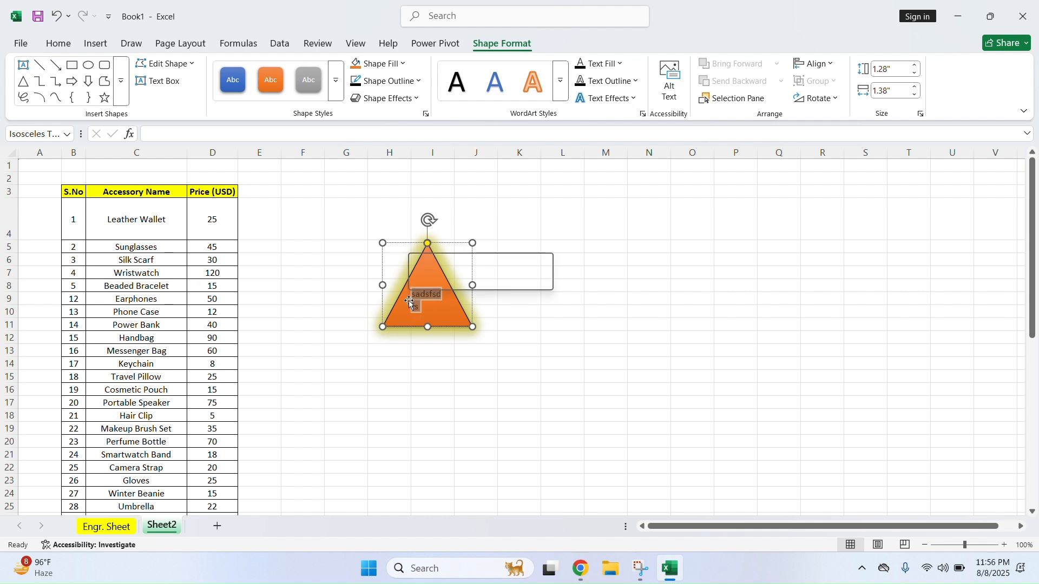
{"action": "left_click", "coordinate": [622, 64]}
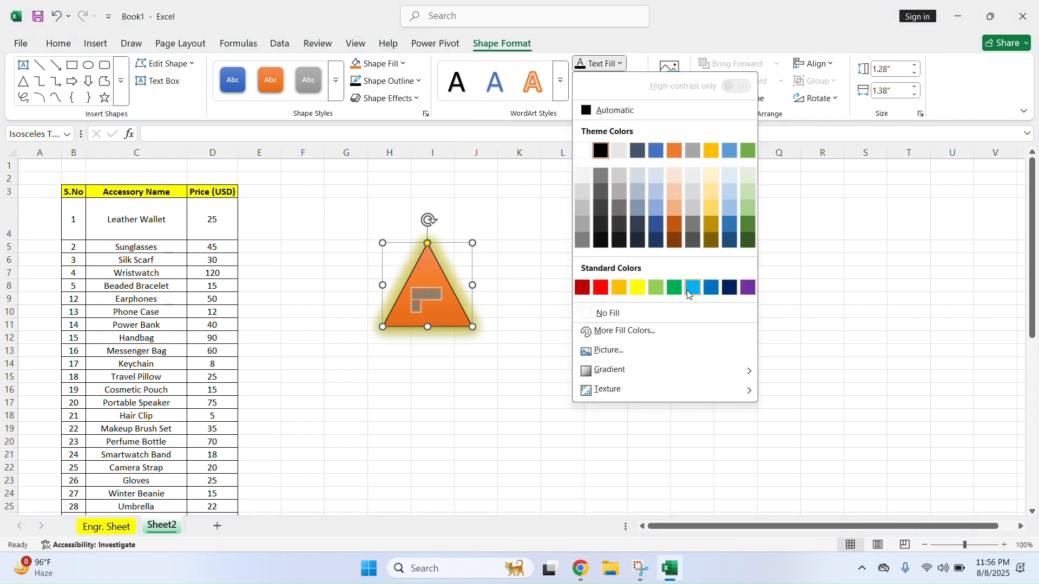
{"action": "left_click", "coordinate": [731, 294]}
{"action": "left_click", "coordinate": [603, 298]}
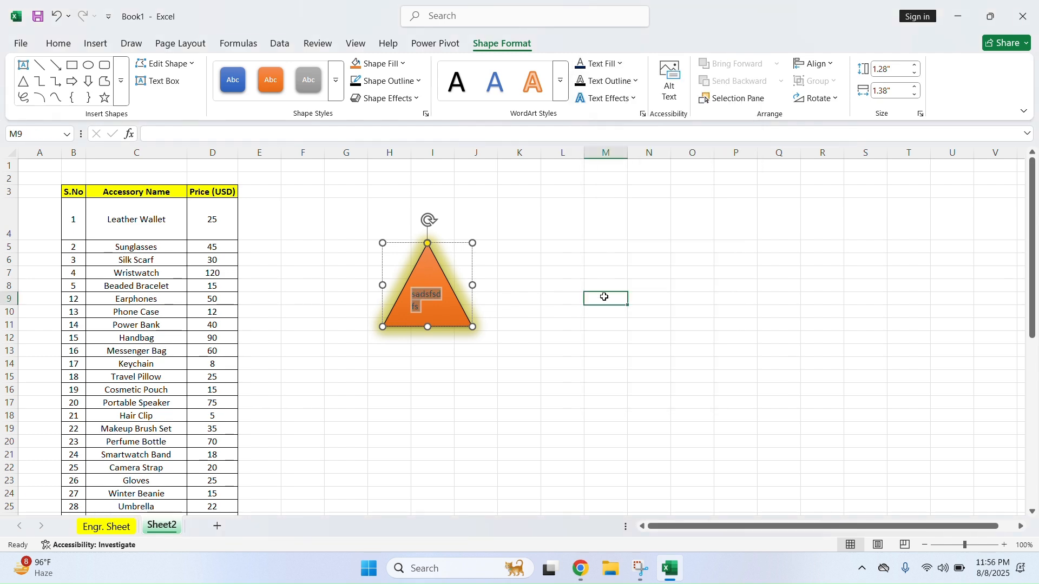
{"action": "left_click", "coordinate": [428, 301]}
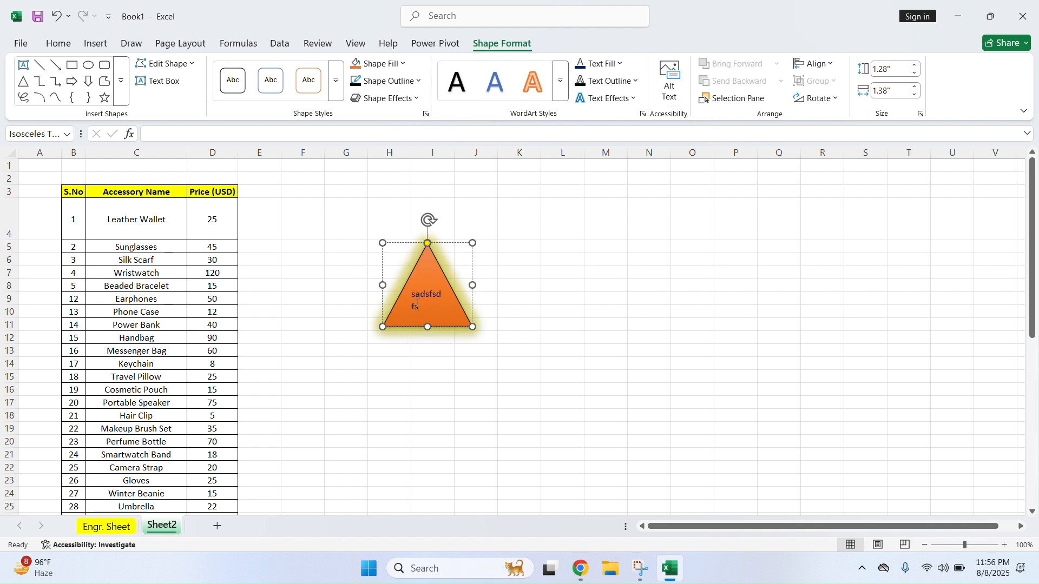
Insert the black airplane icon and place it just left of the orange triangle
{"action": "left_click", "coordinate": [96, 44]}
{"action": "left_click", "coordinate": [334, 232]}
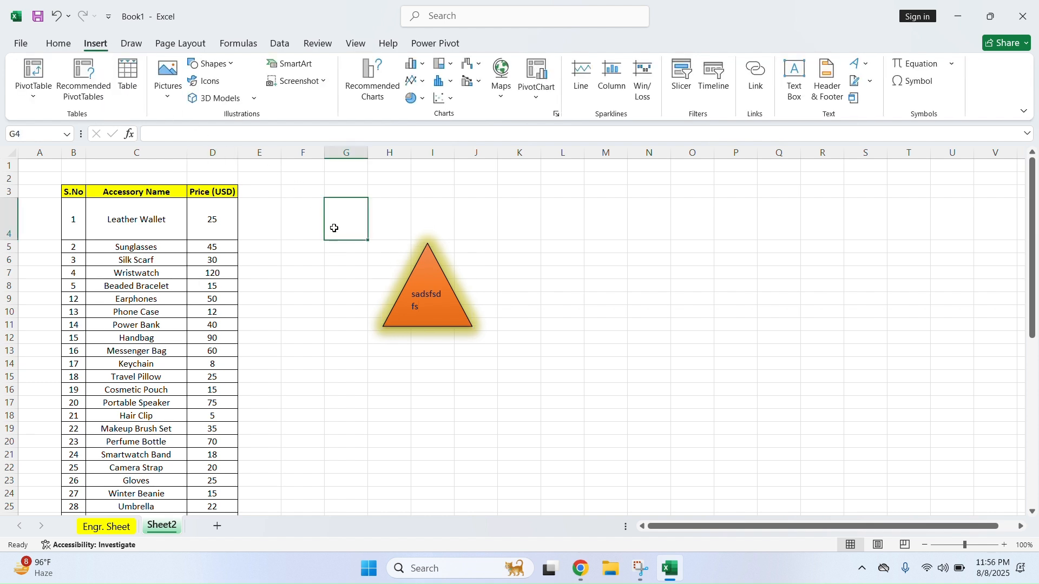
{"action": "left_click", "coordinate": [202, 81]}
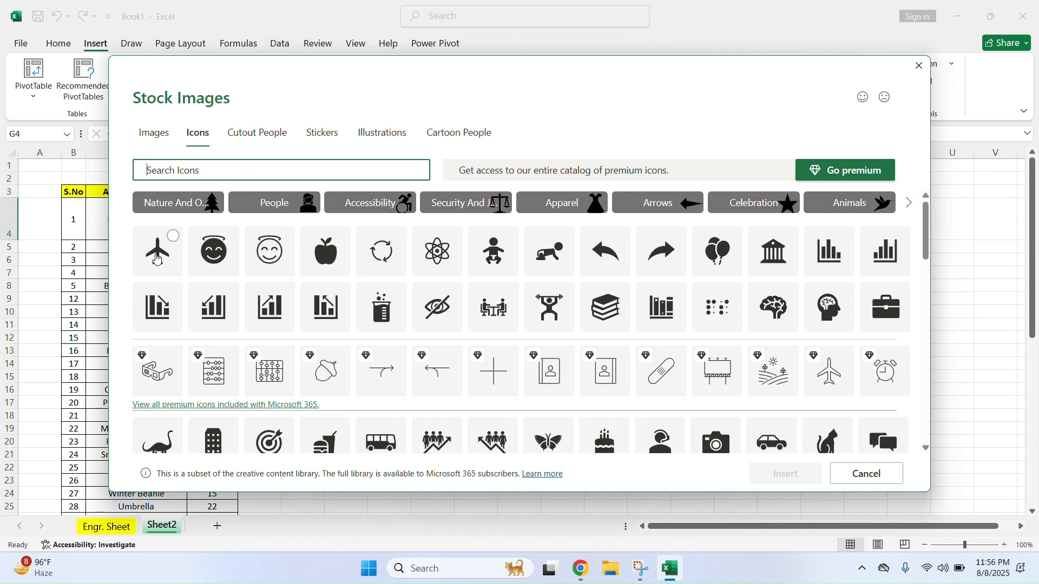
{"action": "left_click", "coordinate": [171, 236]}
{"action": "left_click", "coordinate": [801, 480]}
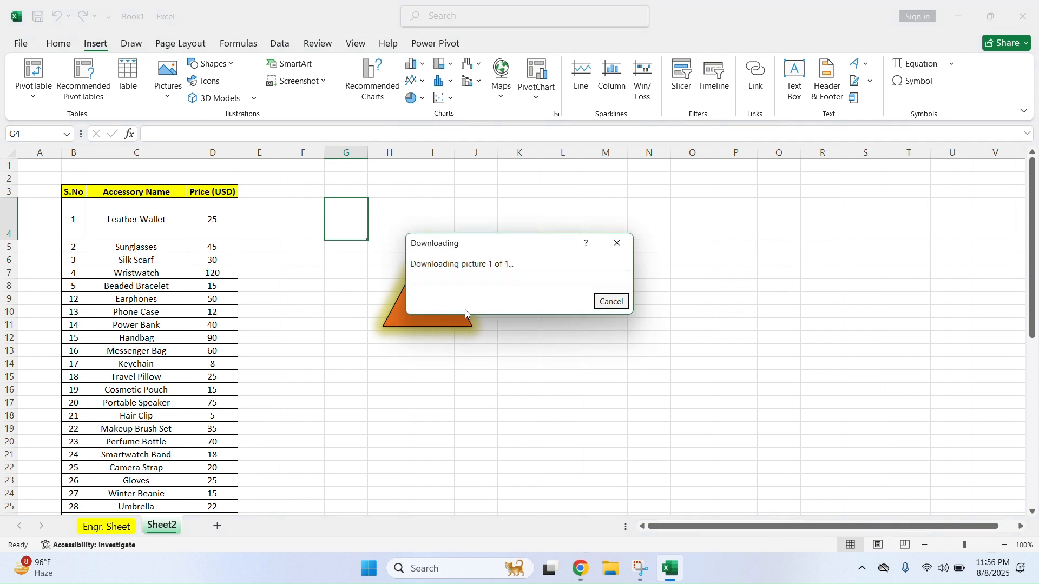
{"action": "left_click_drag", "start_coordinate": [356, 242], "coordinate": [375, 336]}
{"action": "left_click_drag", "start_coordinate": [336, 307], "coordinate": [329, 304]}
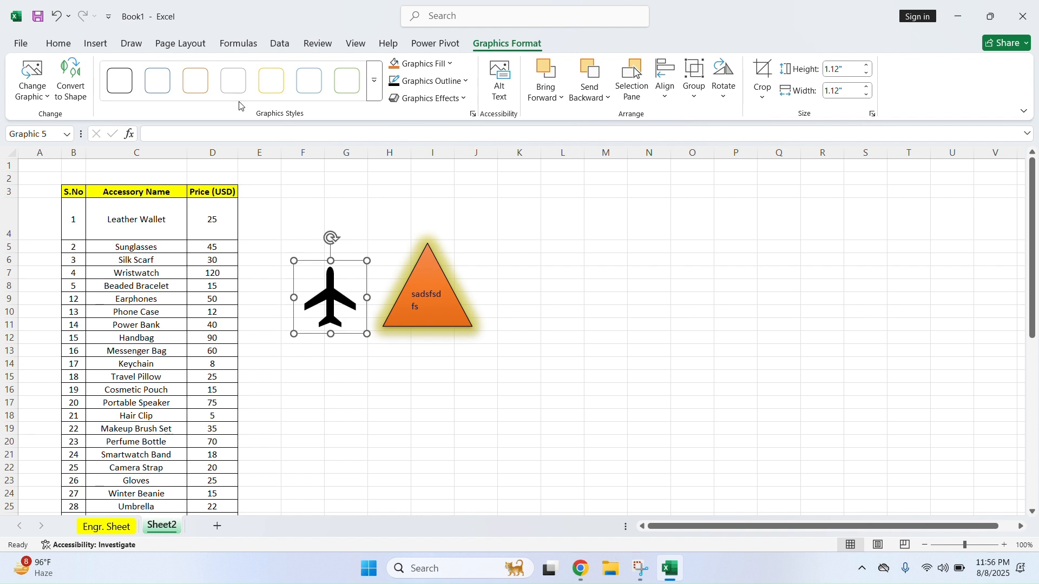
Enlarge the airplane icon to about 2.85 inches square and drag it over the triangle
{"action": "left_click", "coordinate": [96, 43]}
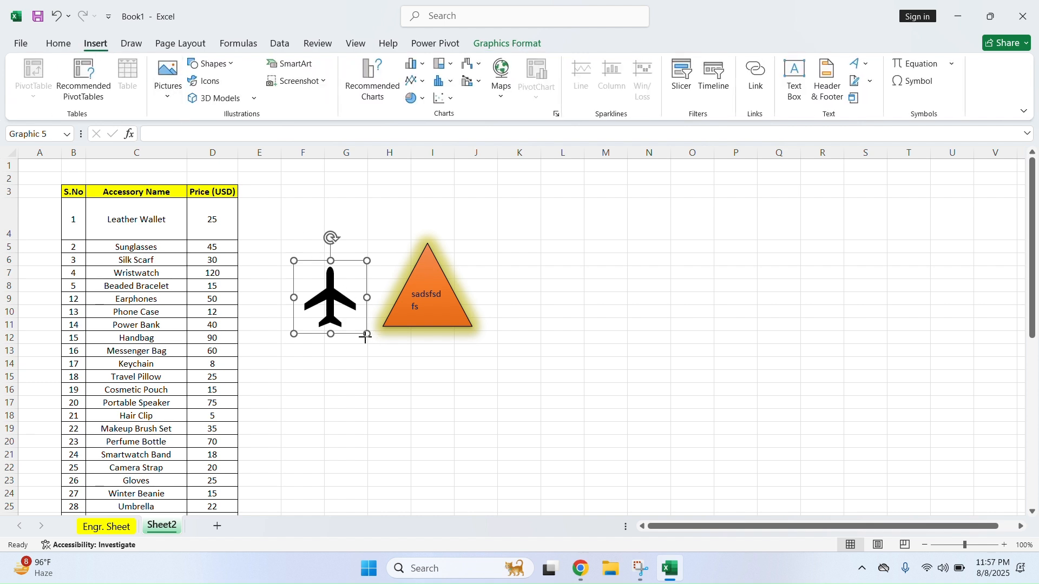
{"action": "left_click_drag", "start_coordinate": [367, 334], "coordinate": [482, 424]}
{"action": "left_click_drag", "start_coordinate": [376, 351], "coordinate": [413, 288]}
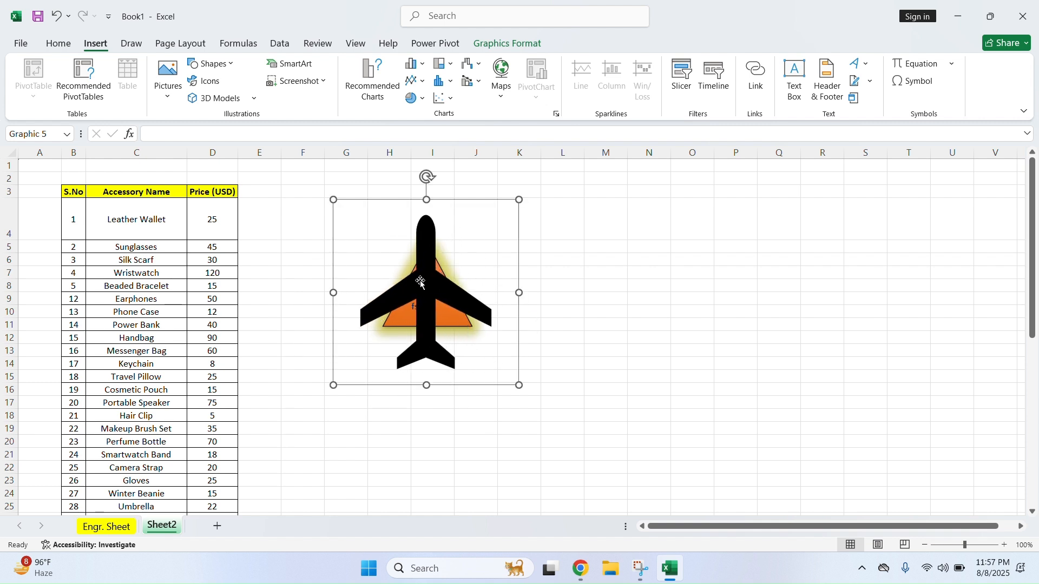
Nudge the triangle slightly and bring the airplane forward so it sits in front of it
{"action": "double_click", "coordinate": [422, 281]}
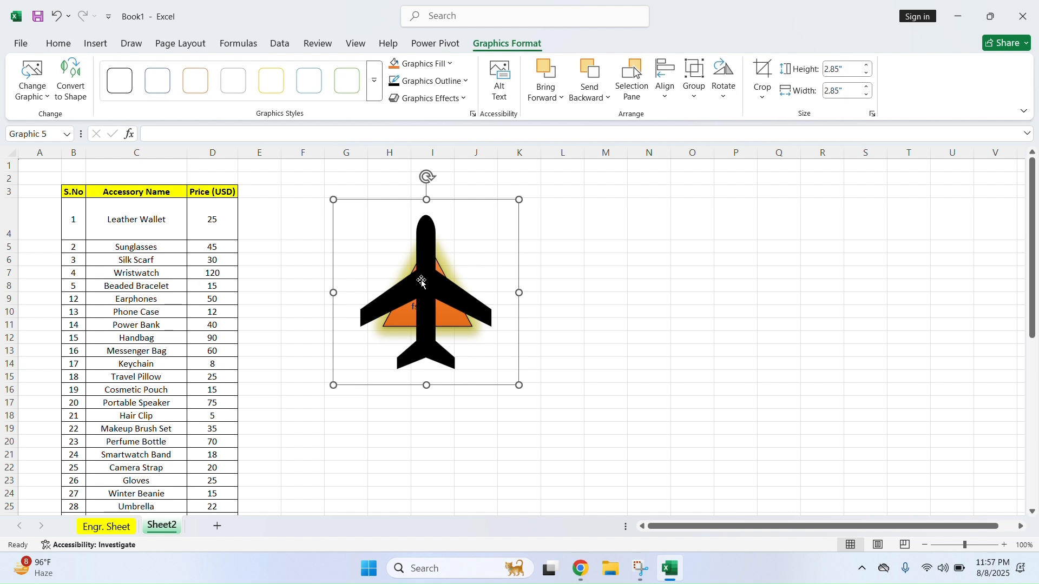
{"action": "left_click", "coordinate": [554, 99]}
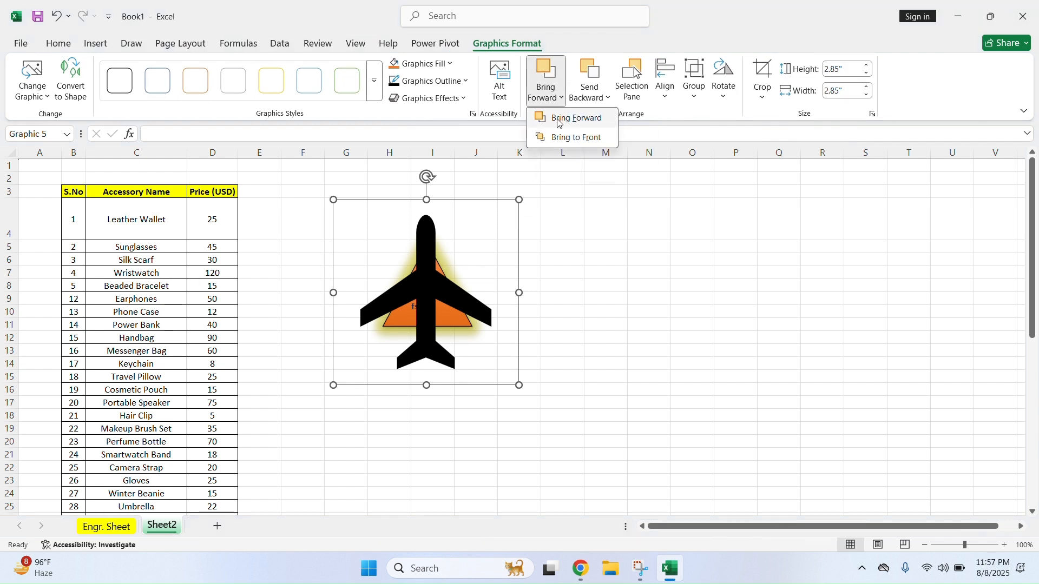
{"action": "left_click", "coordinate": [607, 99]}
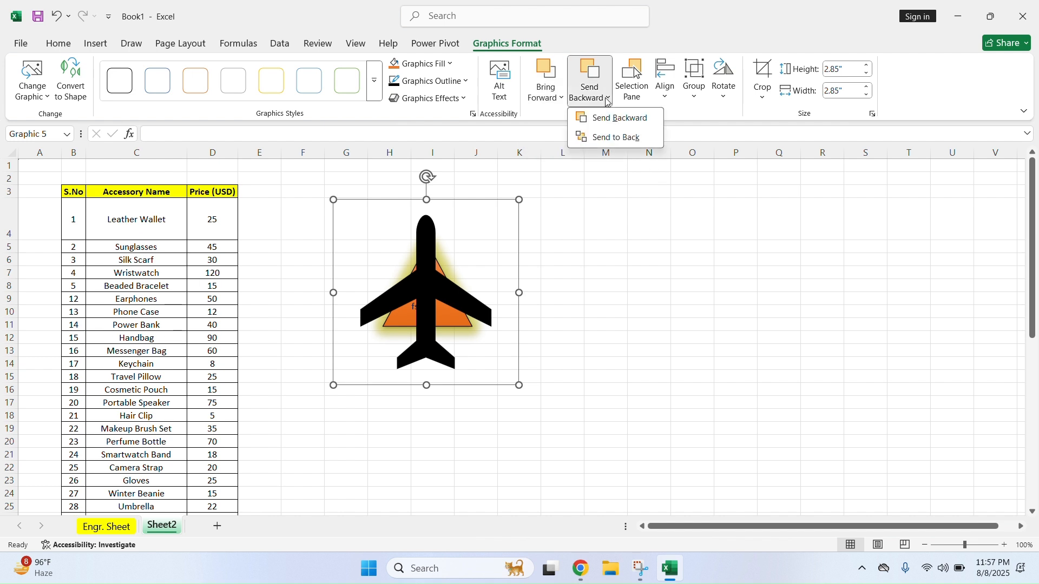
{"action": "left_click", "coordinate": [607, 117]}
{"action": "double_click", "coordinate": [427, 294]}
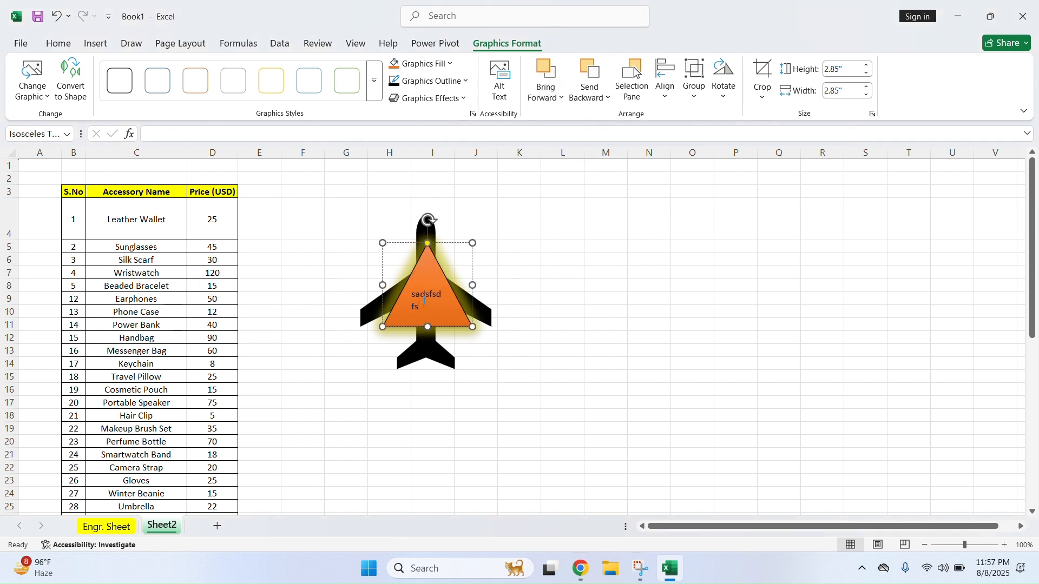
{"action": "left_click_drag", "start_coordinate": [466, 320], "coordinate": [465, 319]}
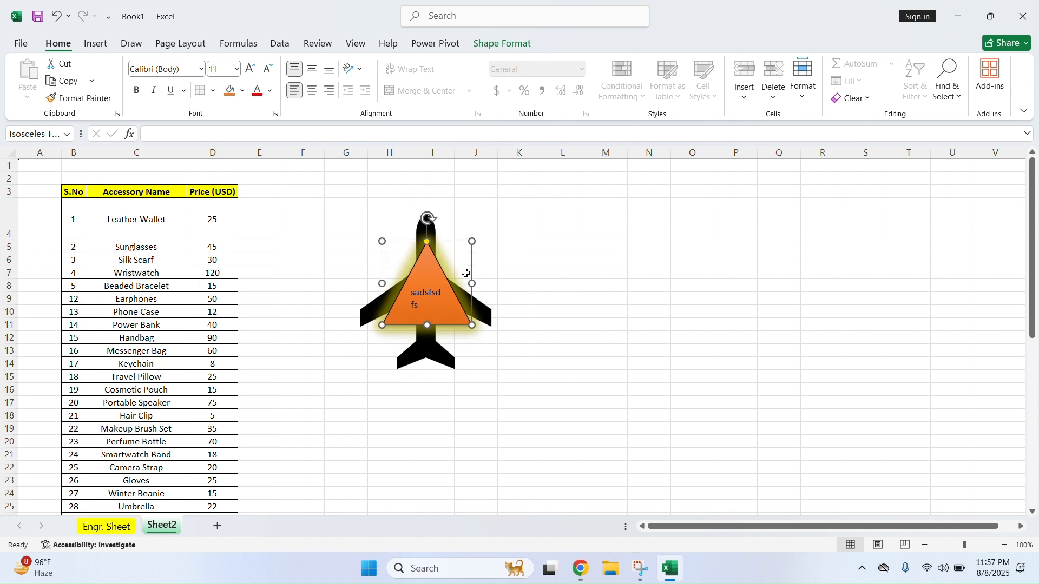
{"action": "left_click", "coordinate": [486, 314]}
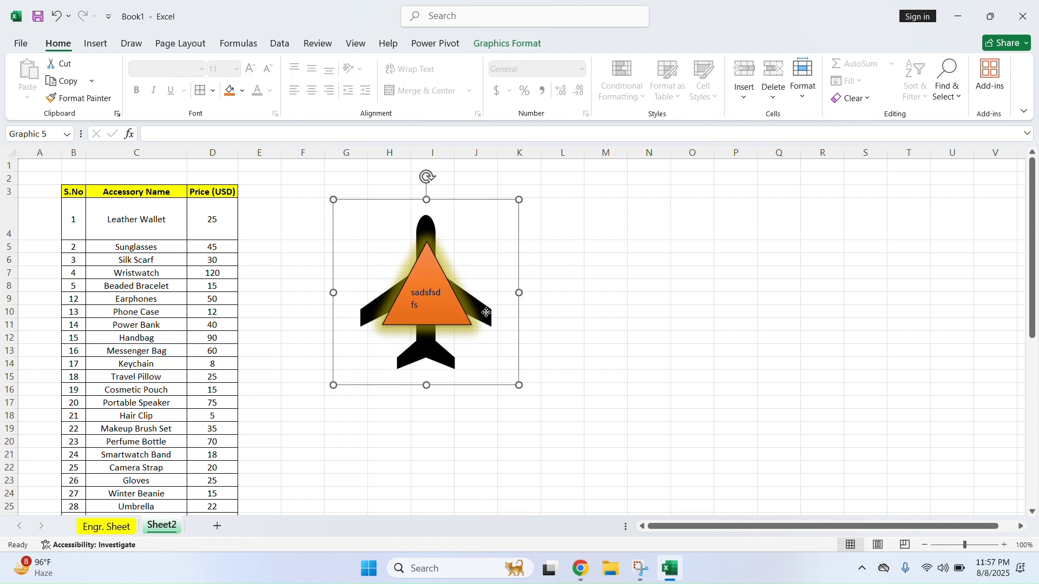
{"action": "left_click", "coordinate": [486, 314]}
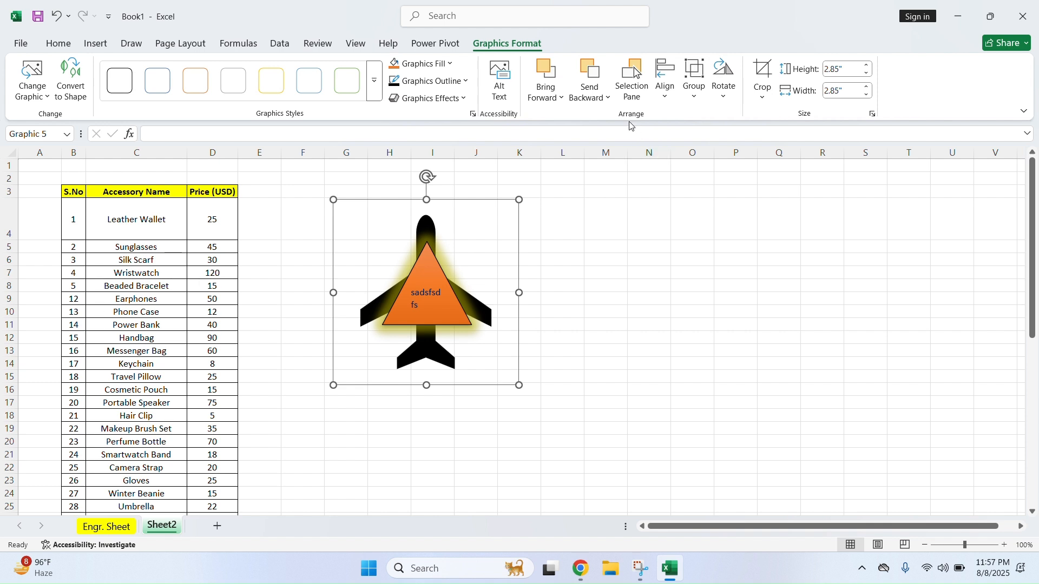
{"action": "left_click", "coordinate": [548, 96]}
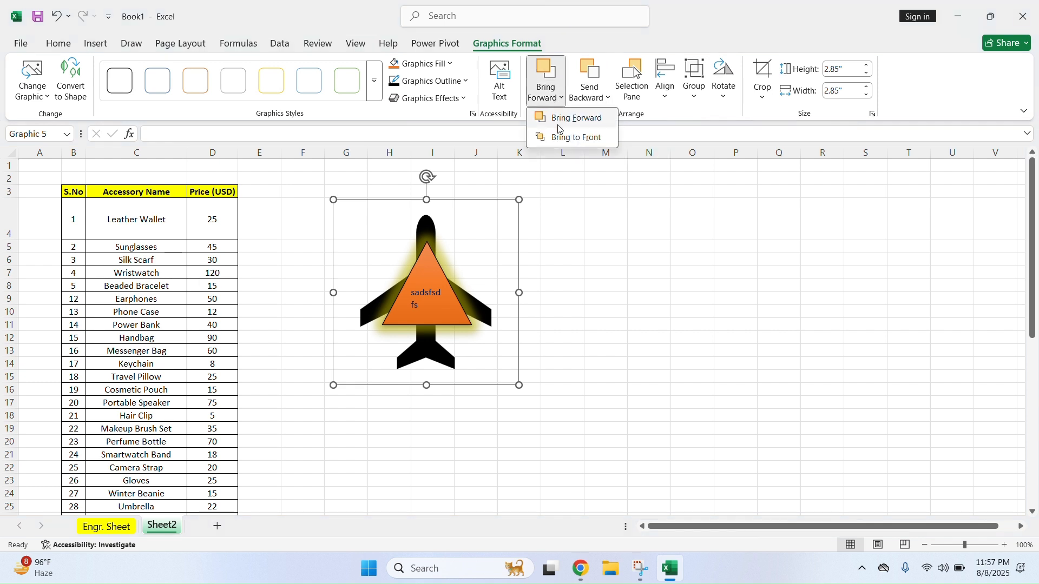
{"action": "left_click", "coordinate": [566, 129]}
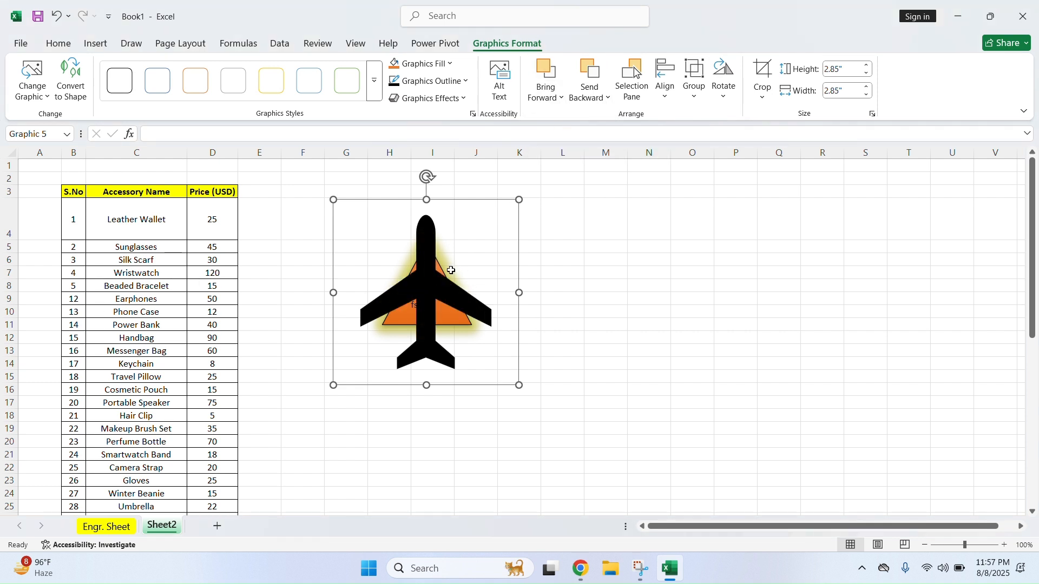
{"action": "left_click", "coordinate": [95, 43]}
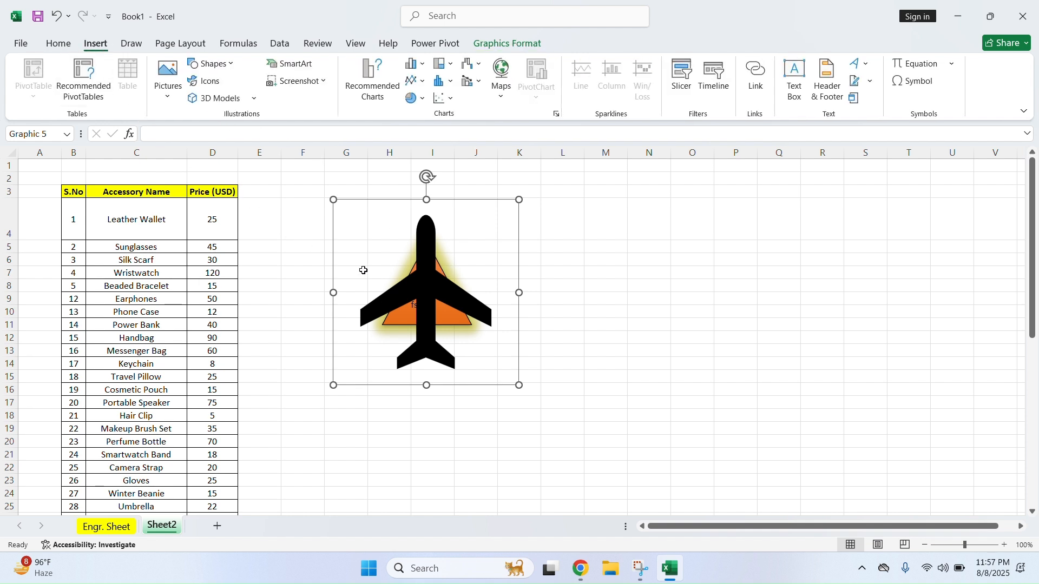
Insert the anemometer model from the Industrial category of stock 3D models
{"action": "left_click", "coordinate": [252, 101]}
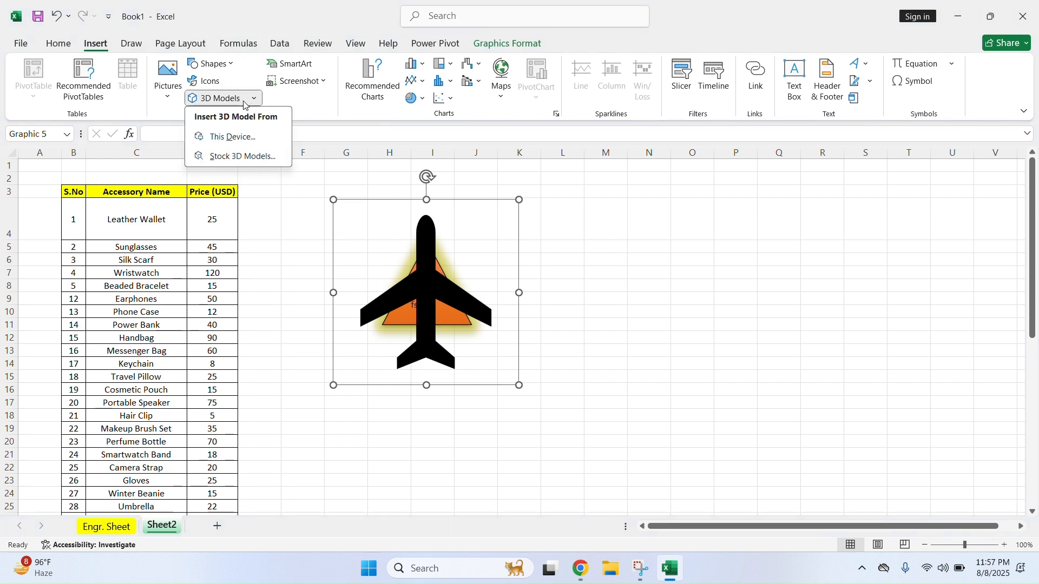
{"action": "left_click", "coordinate": [243, 101]}
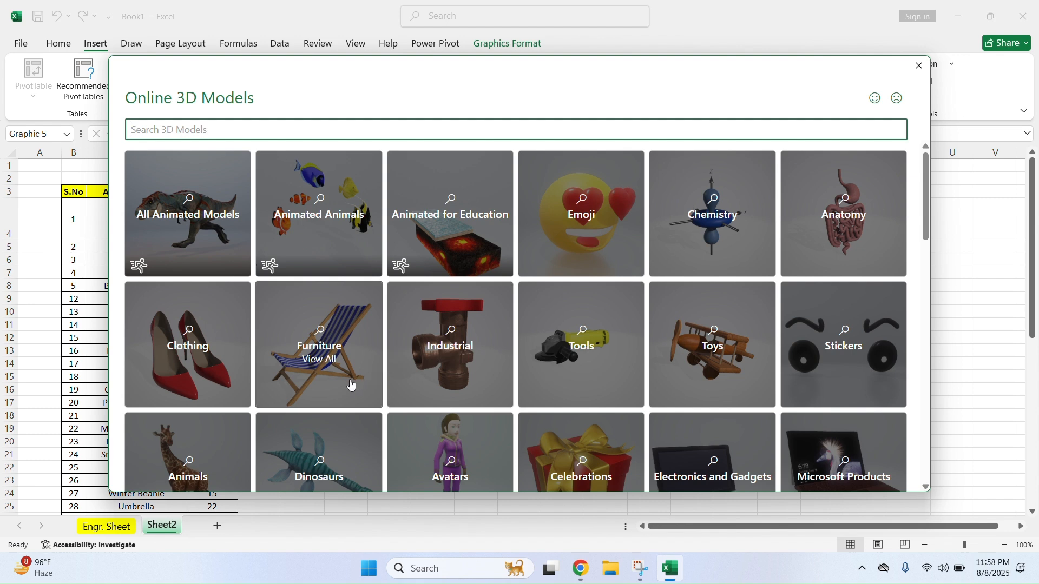
{"action": "left_click", "coordinate": [436, 347]}
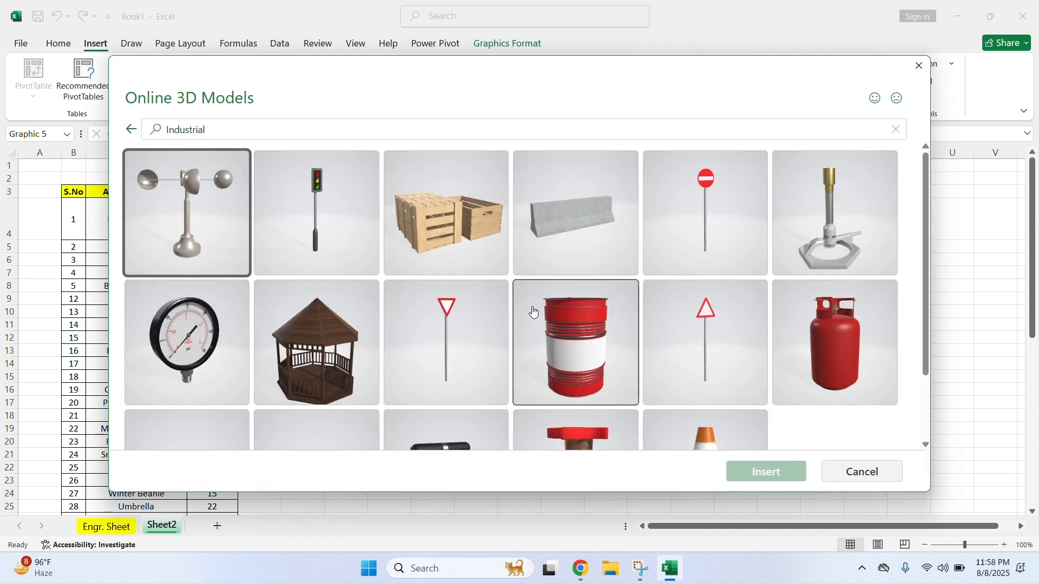
{"action": "left_click", "coordinate": [203, 217]}
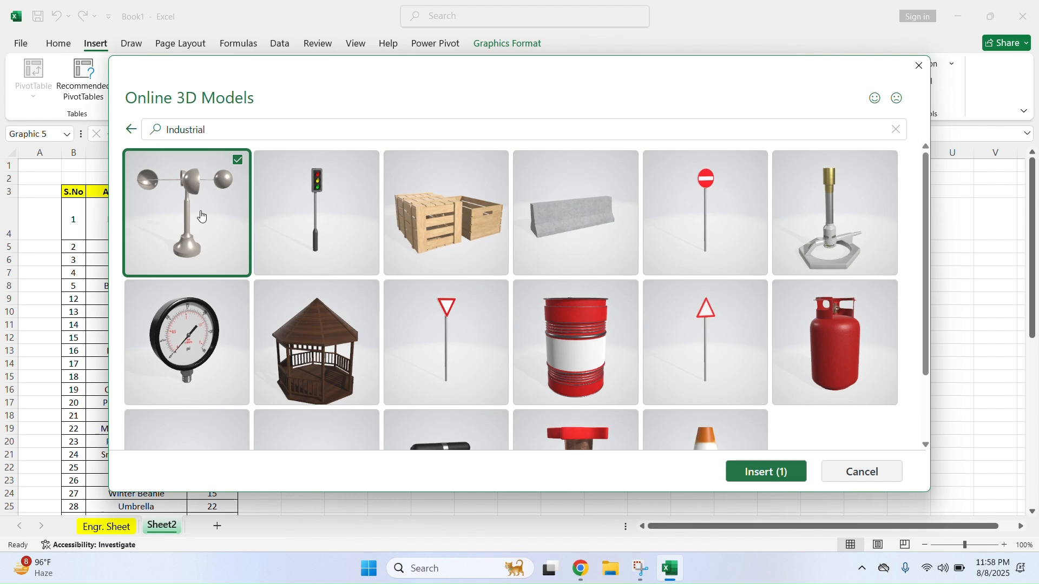
{"action": "left_click", "coordinate": [773, 480]}
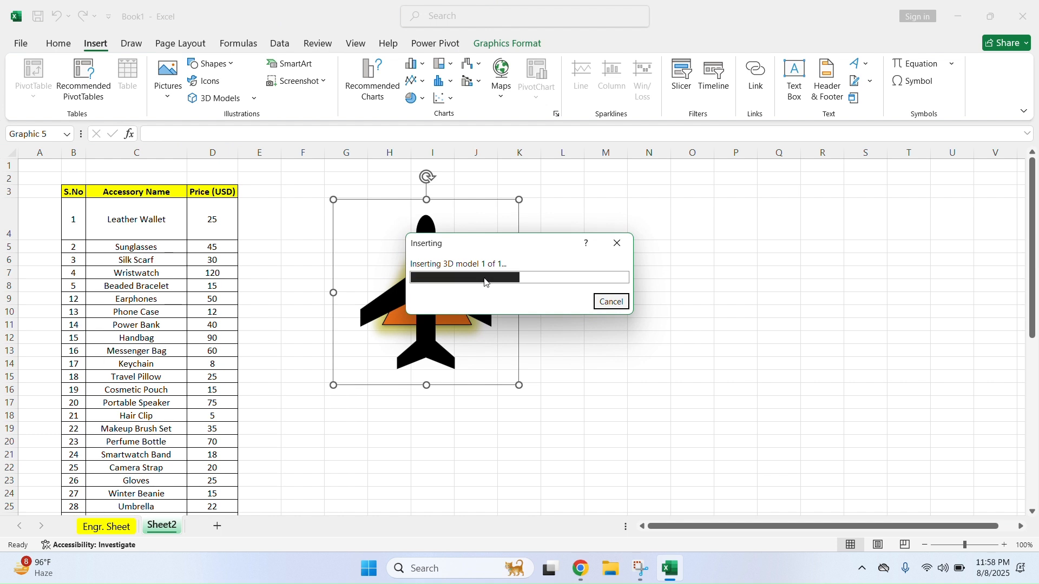
Move the anemometer right of the airplane, reset its view, and enlarge it to 3.72 by 3.41 inches
{"action": "left_click_drag", "start_coordinate": [526, 324], "coordinate": [595, 275]}
{"action": "left_click", "coordinate": [558, 376]}
{"action": "left_click_drag", "start_coordinate": [526, 388], "coordinate": [633, 339]}
{"action": "mouse_move", "coordinate": [626, 284]}
{"action": "left_mouse_down"}
{"action": "mouse_move", "coordinate": [687, 275]}
{"action": "mouse_move", "coordinate": [645, 260]}
{"action": "mouse_move", "coordinate": [728, 270]}
{"action": "mouse_move", "coordinate": [599, 292]}
{"action": "mouse_move", "coordinate": [675, 292]}
{"action": "mouse_move", "coordinate": [610, 290]}
{"action": "mouse_move", "coordinate": [671, 300]}
{"action": "mouse_move", "coordinate": [612, 288]}
{"action": "left_mouse_up"}
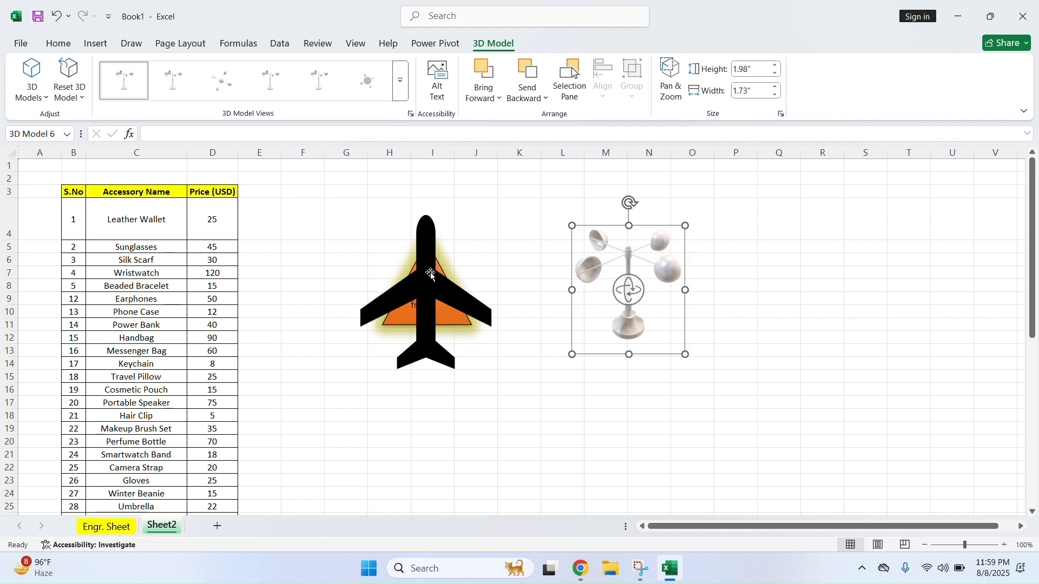
{"action": "left_click", "coordinate": [321, 82]}
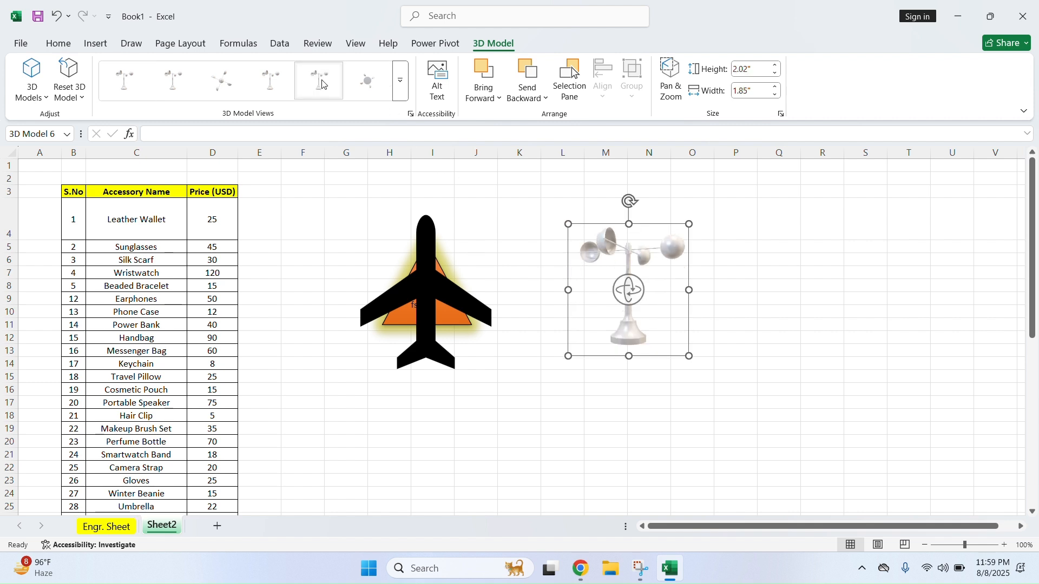
{"action": "left_click", "coordinate": [401, 81]}
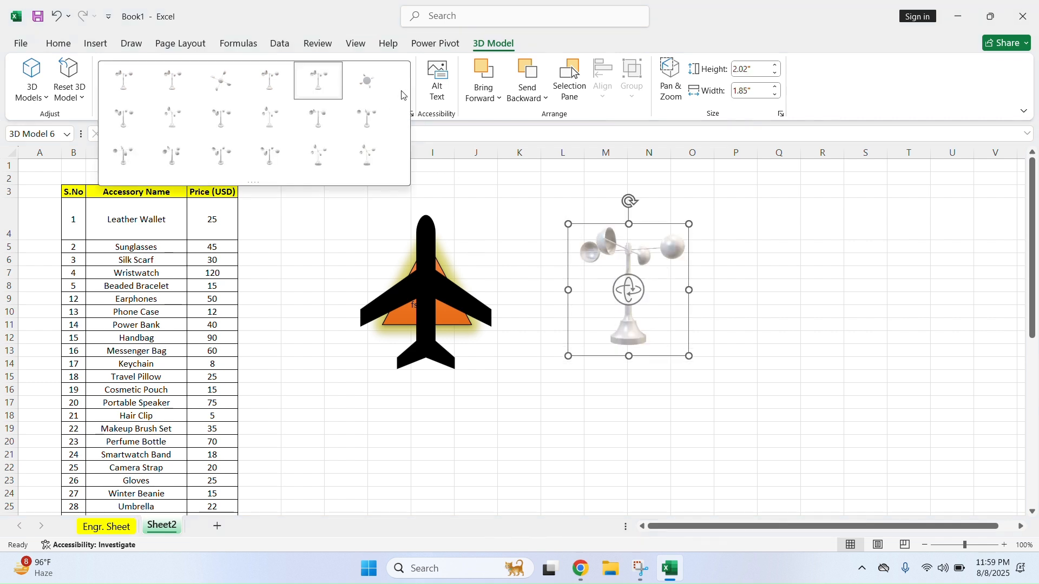
{"action": "left_click", "coordinate": [70, 90]}
{"action": "left_click", "coordinate": [91, 118]}
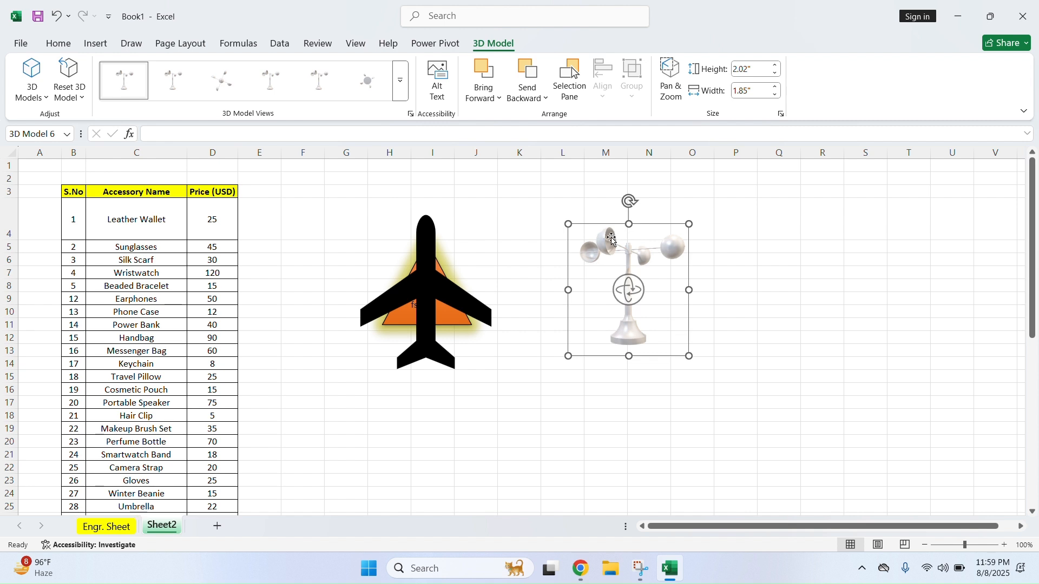
{"action": "left_click_drag", "start_coordinate": [690, 356], "coordinate": [788, 402]}
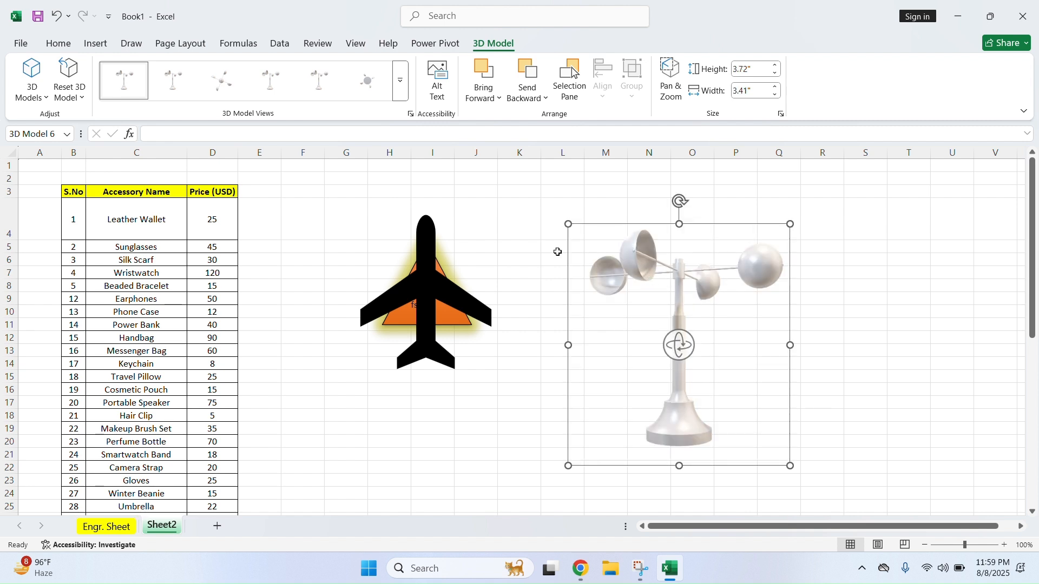
{"action": "left_click", "coordinate": [96, 45]}
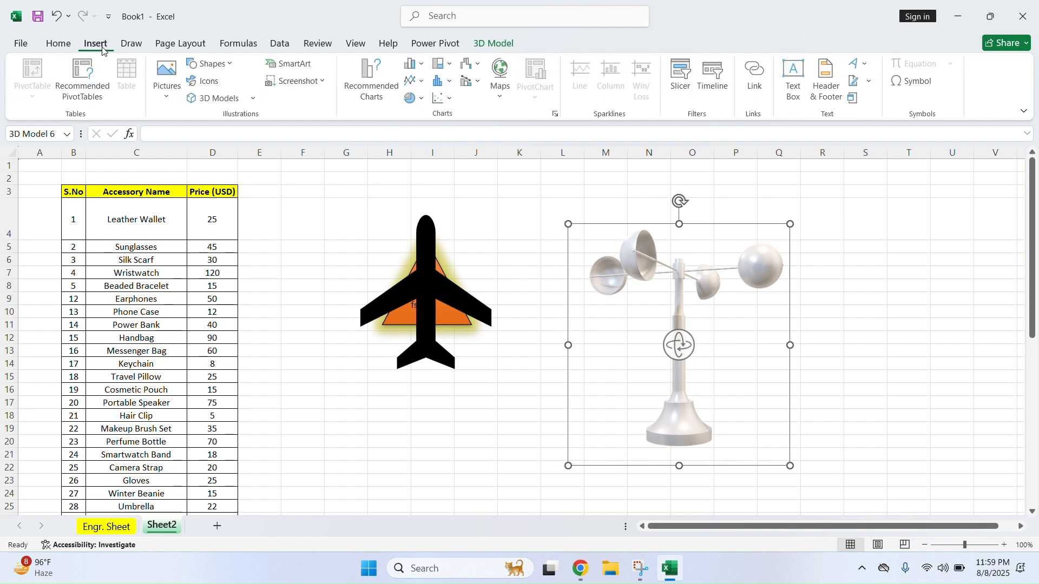
Insert a Basic Block List SmartArt and enlarge its frame up and to the left
{"action": "left_click", "coordinate": [303, 67]}
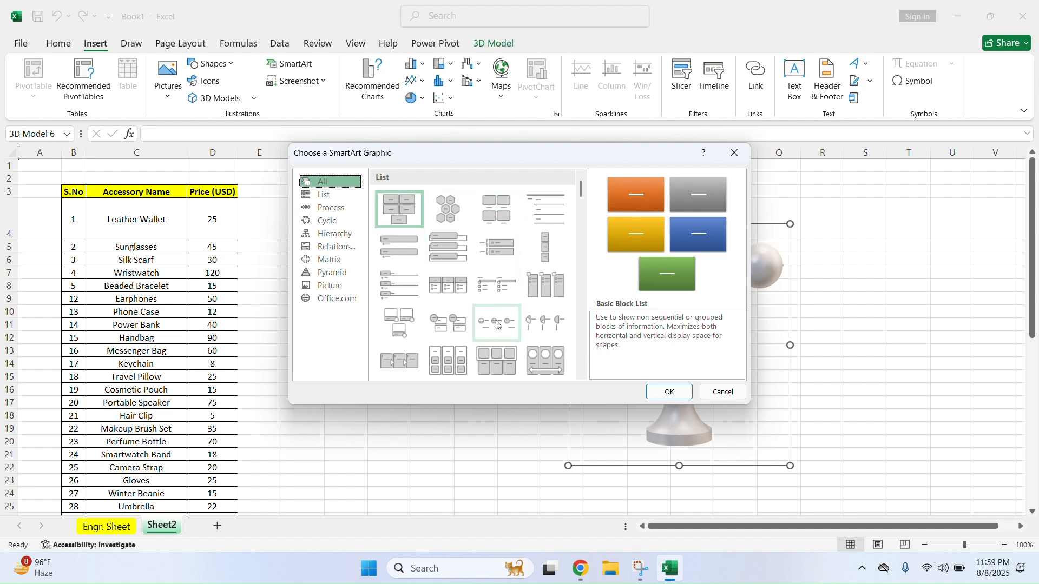
{"action": "left_click", "coordinate": [669, 392]}
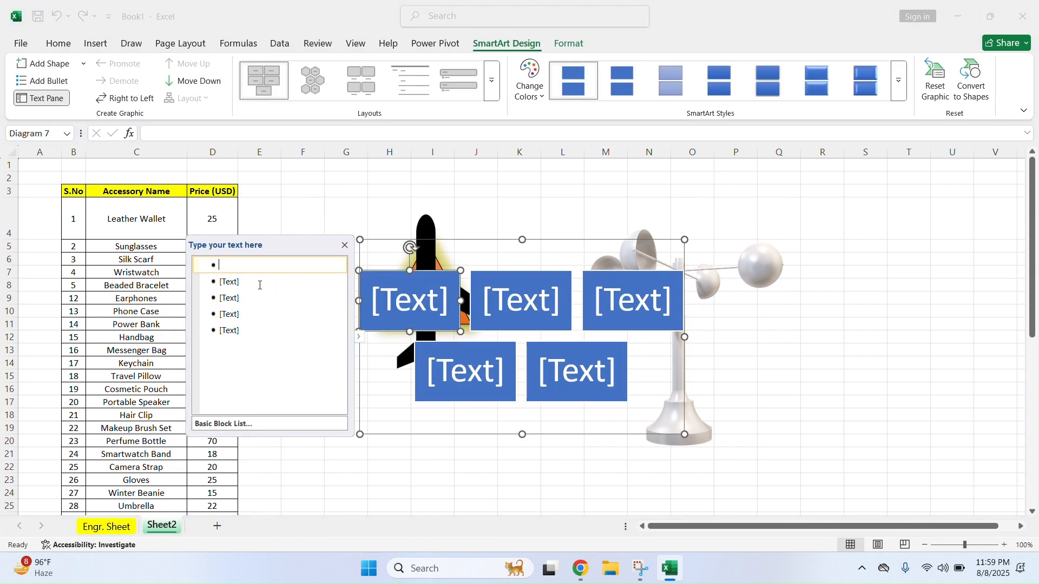
{"action": "left_click_drag", "start_coordinate": [360, 239], "coordinate": [352, 198]}
Fill the five blocks with three first names, then 'usa' and 'canada'
{"action": "left_click", "coordinate": [460, 235]}
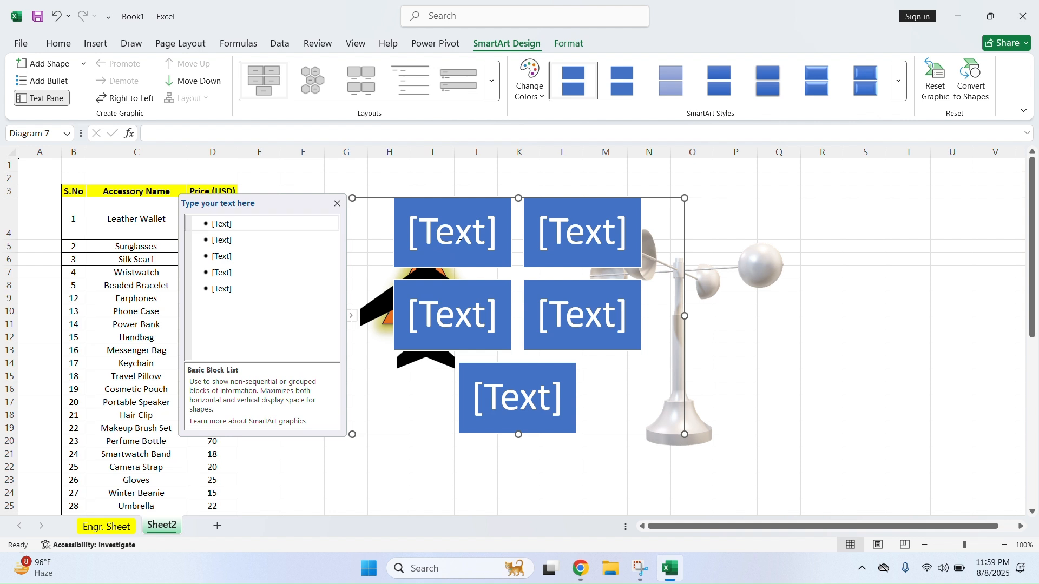
{"action": "left_click", "coordinate": [250, 226]}
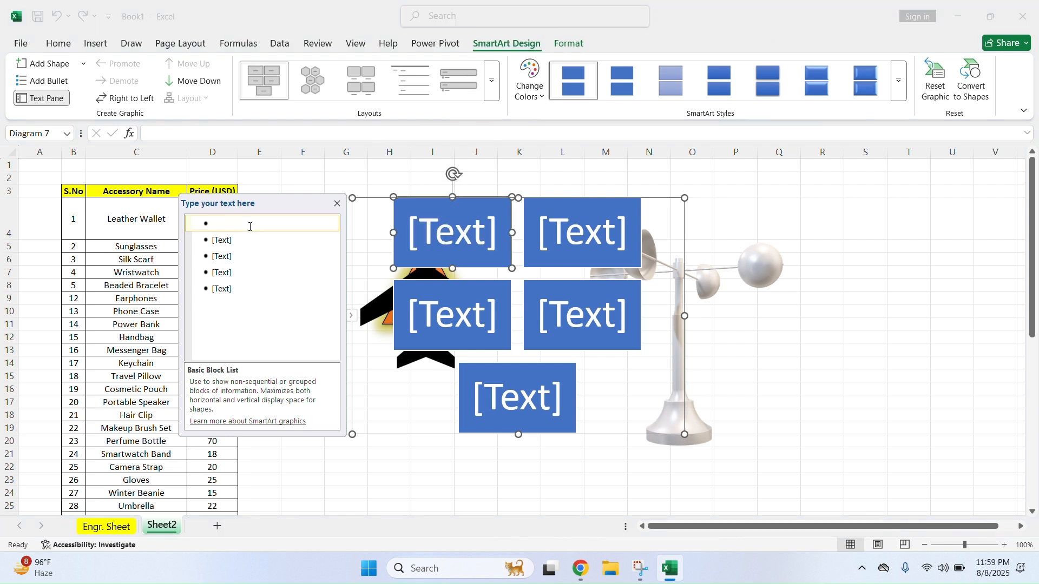
{"action": "type", "text": "ali"}
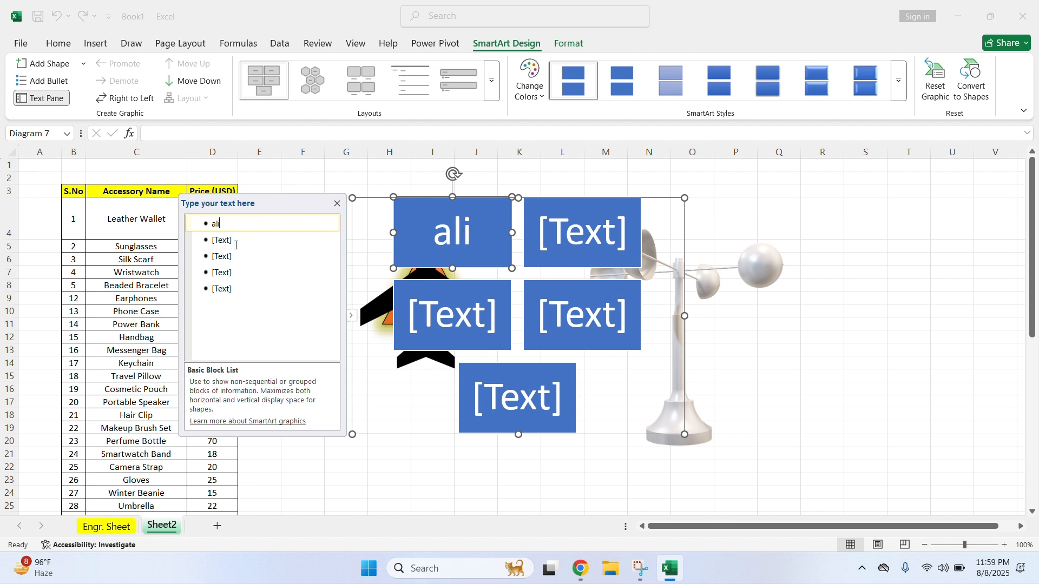
{"action": "left_click", "coordinate": [236, 245]}
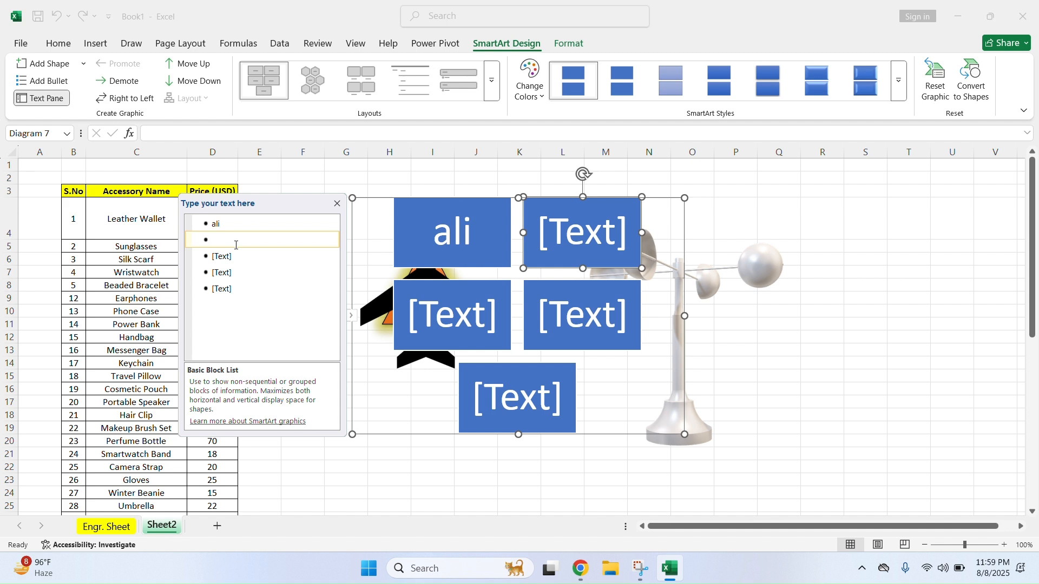
{"action": "type", "text": "kumar"}
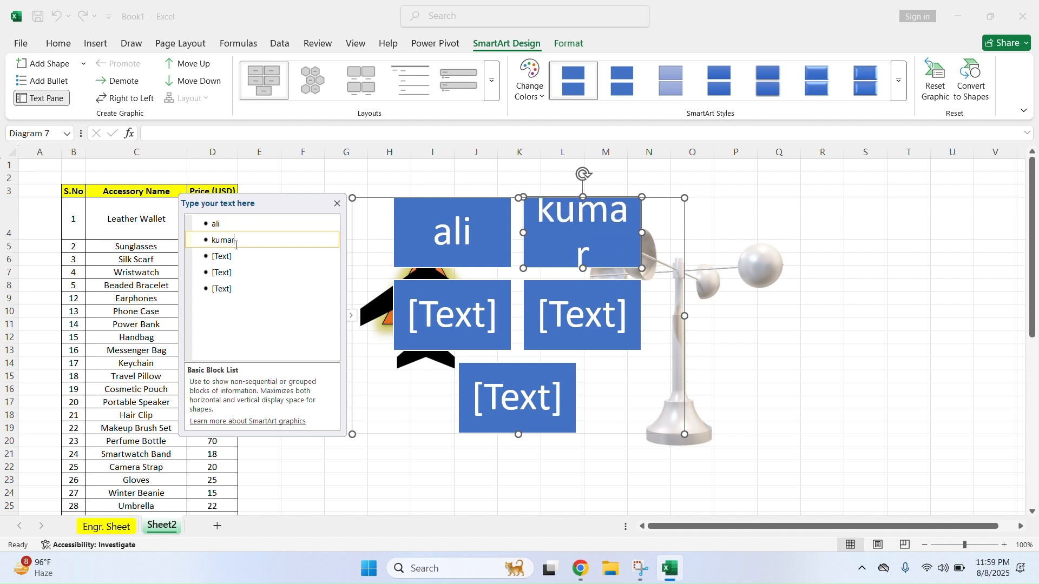
{"action": "left_click", "coordinate": [260, 260]}
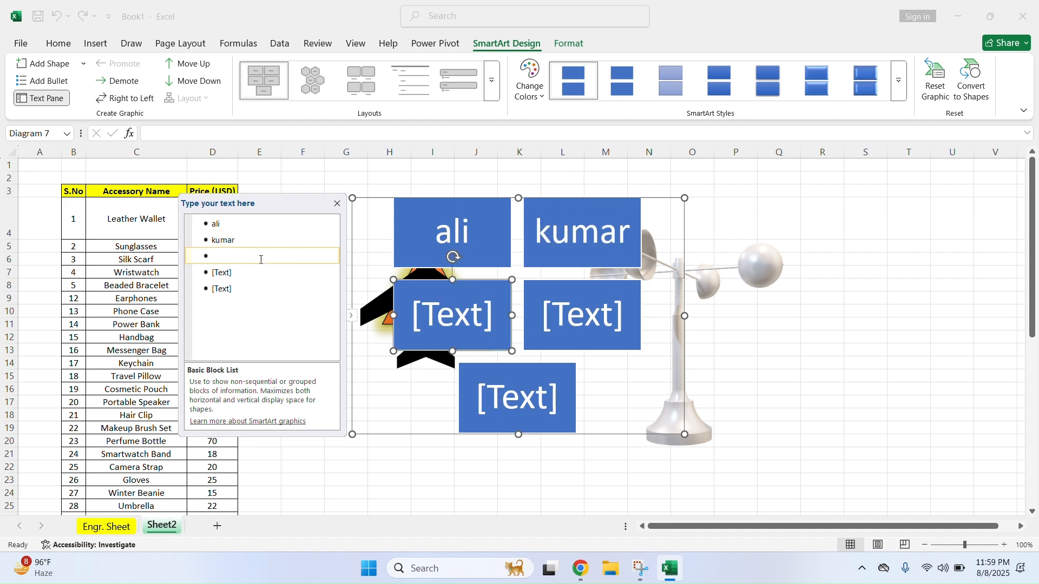
{"action": "type", "text": "john"}
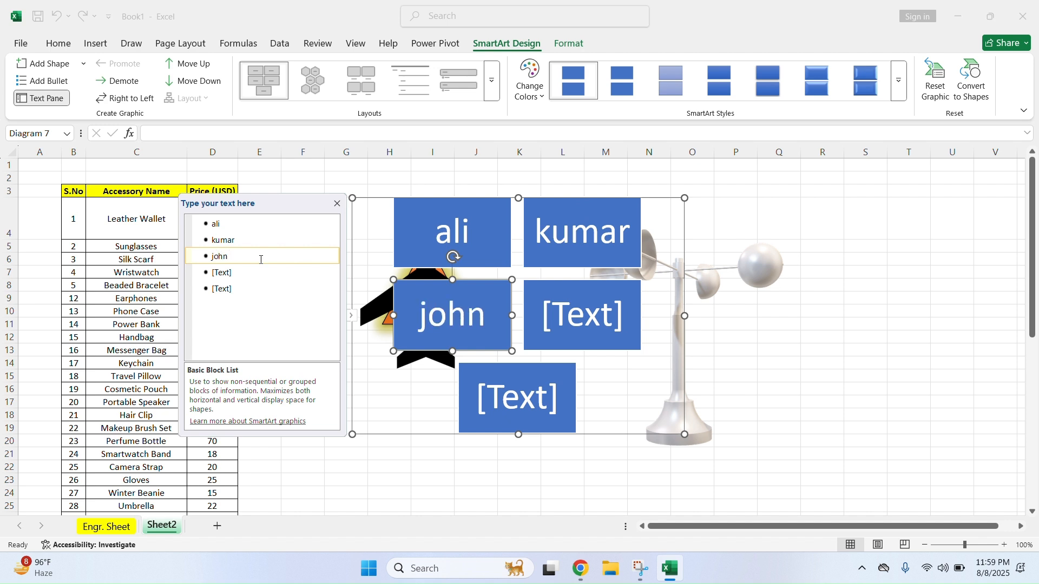
{"action": "left_click", "coordinate": [253, 273]}
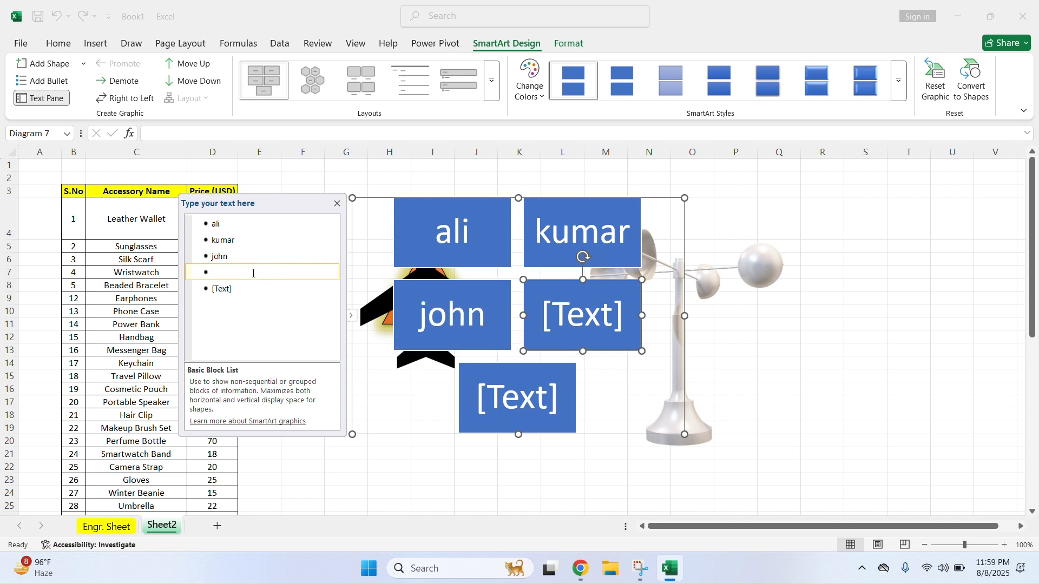
{"action": "type", "text": "usa"}
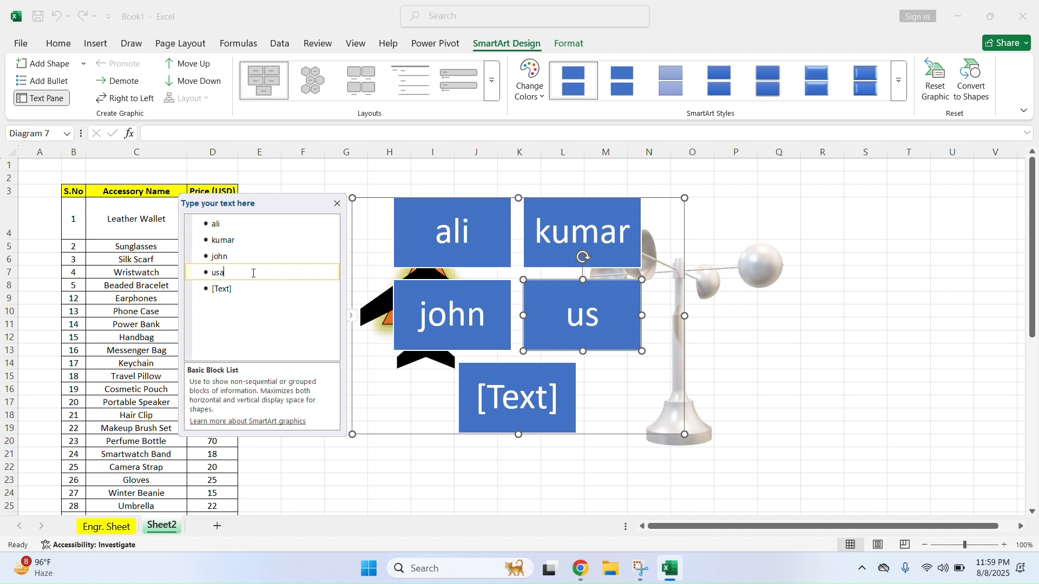
{"action": "left_click", "coordinate": [246, 289]}
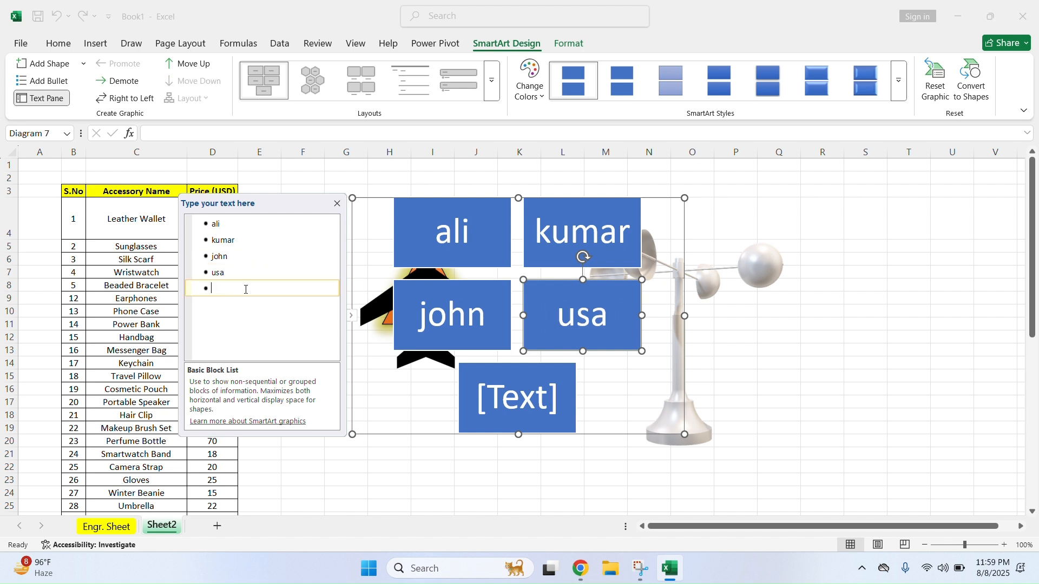
{"action": "type", "text": "canada"}
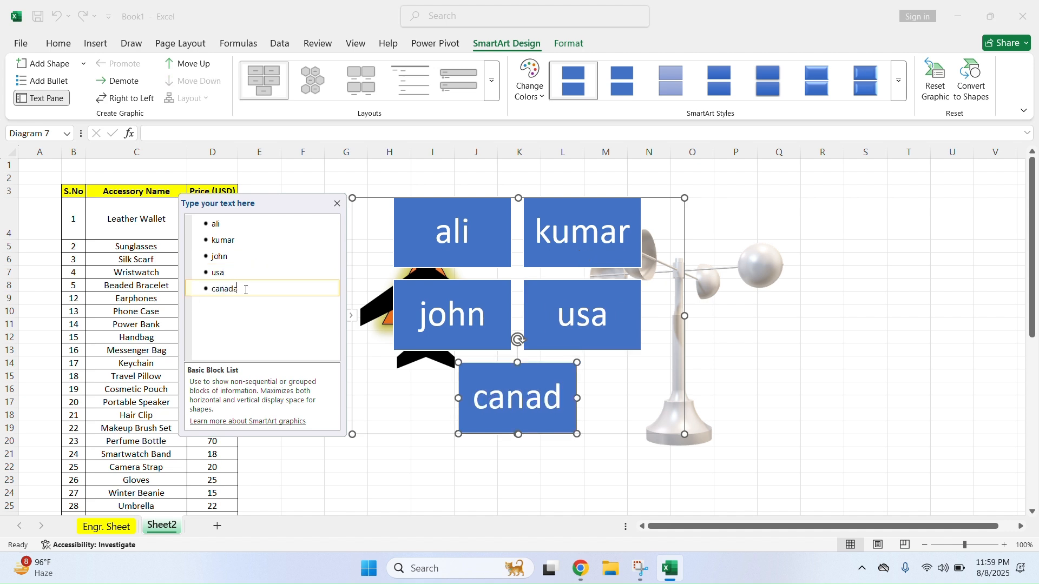
{"action": "left_click", "coordinate": [559, 470]}
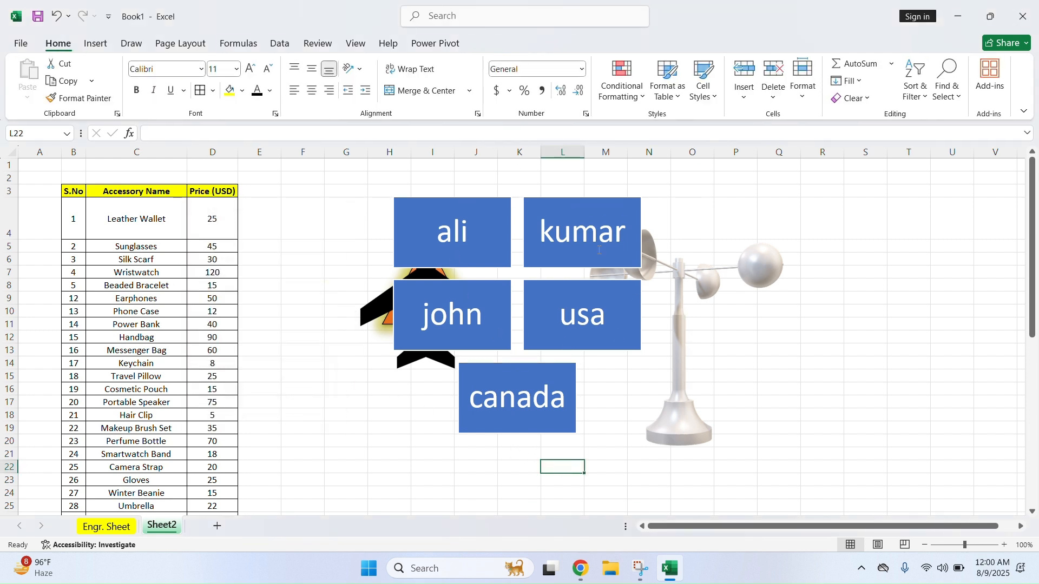
{"action": "left_click", "coordinate": [336, 189]}
Delete the SmartArt, airplane icon, orange triangle and anemometer model from Sheet2
{"action": "left_click", "coordinate": [412, 214]}
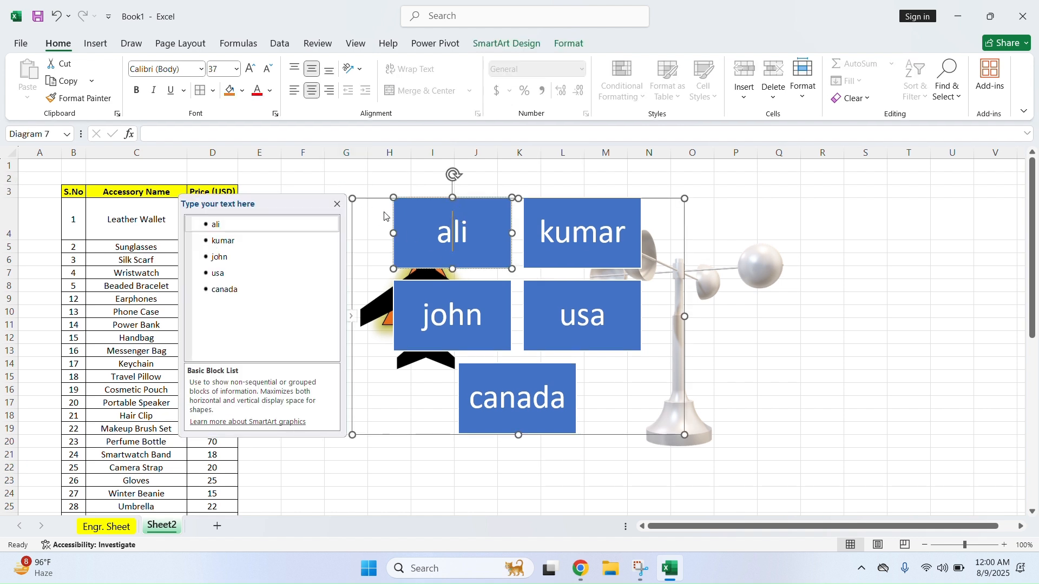
{"action": "left_click", "coordinate": [337, 205]}
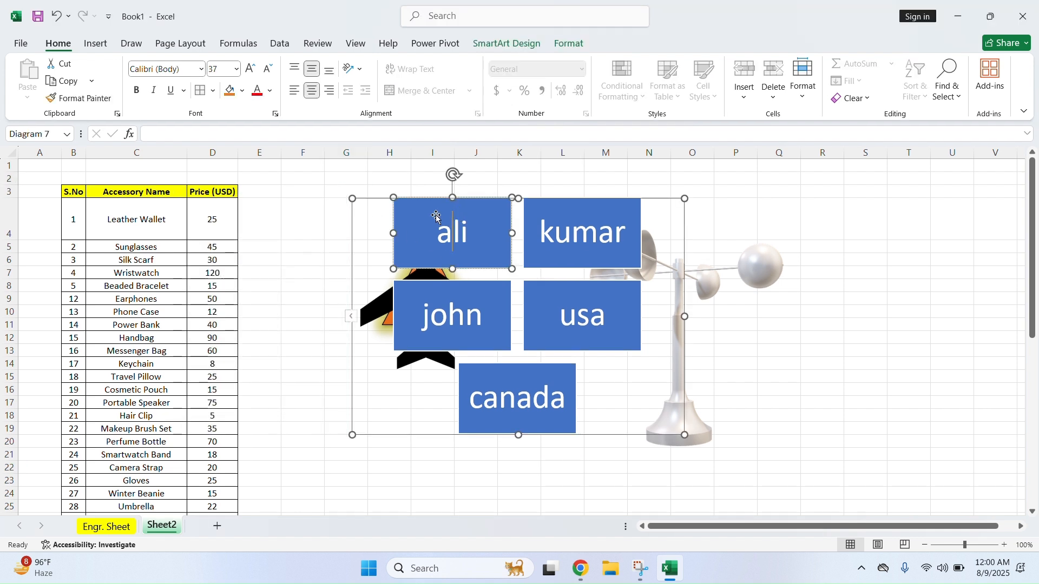
{"action": "key", "text": "Delete"}
{"action": "right_click", "coordinate": [411, 198]}
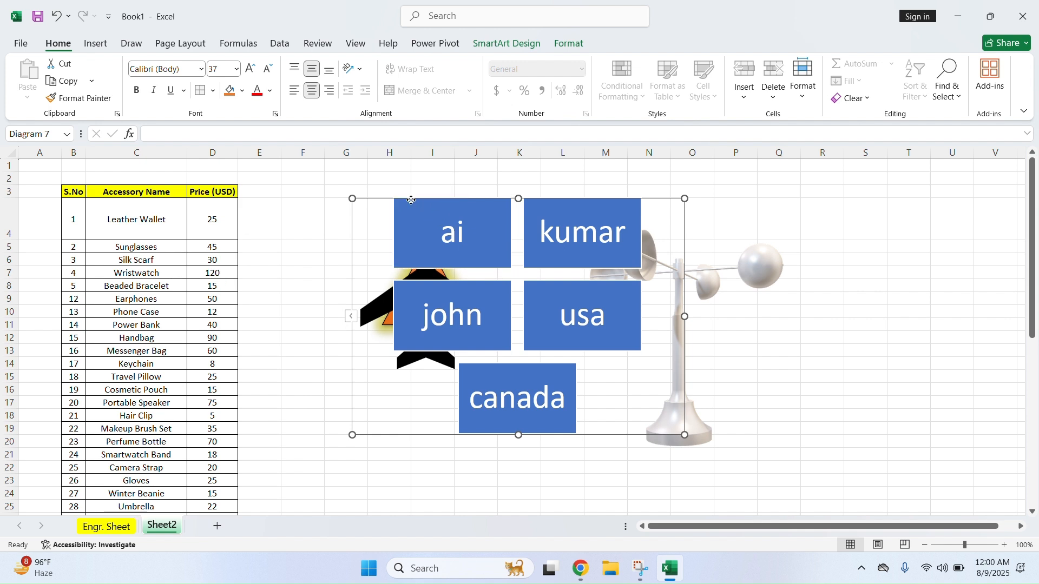
{"action": "right_click", "coordinate": [377, 205]}
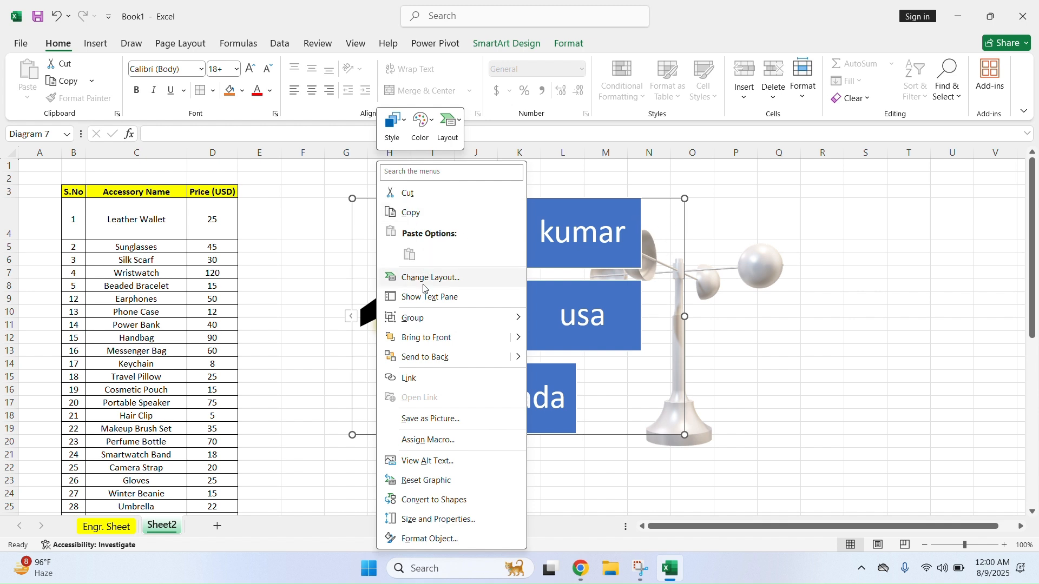
{"action": "key", "text": "Escape"}
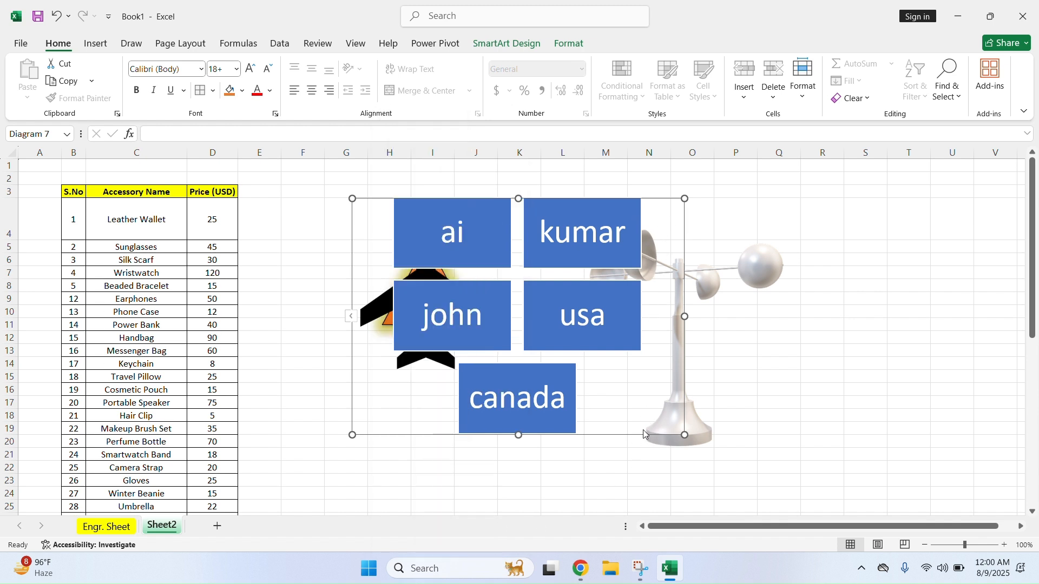
{"action": "key", "text": "Delete"}
{"action": "left_click", "coordinate": [431, 295]}
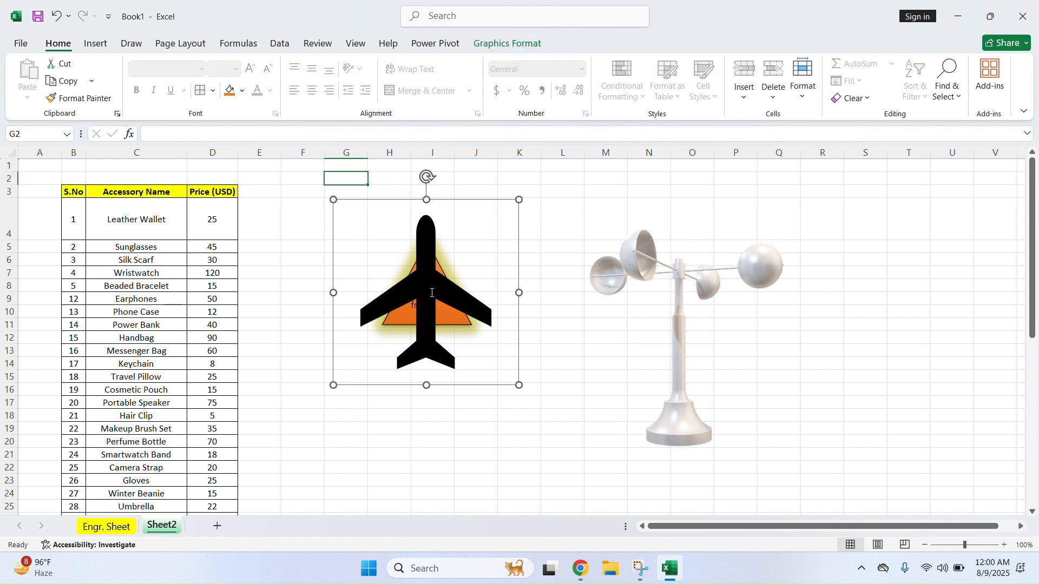
{"action": "key", "text": "Delete"}
{"action": "left_click", "coordinate": [431, 294]}
{"action": "key", "text": "Delete"}
{"action": "left_click", "coordinate": [652, 274]}
{"action": "key", "text": "Delete"}
{"action": "left_click", "coordinate": [463, 273]}
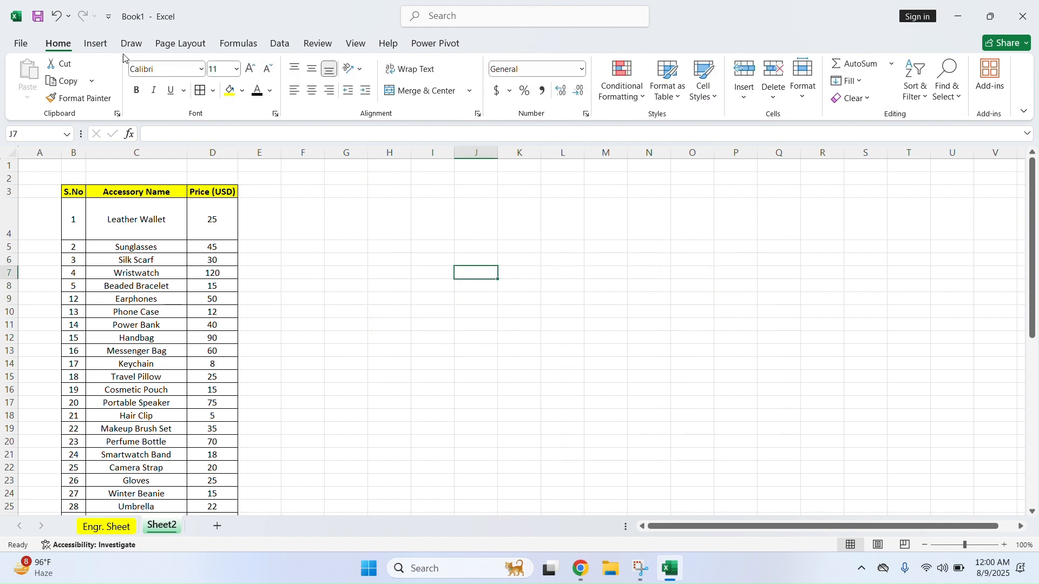
Look through the Screenshot sources list and close it without inserting anything
{"action": "left_click", "coordinate": [95, 43]}
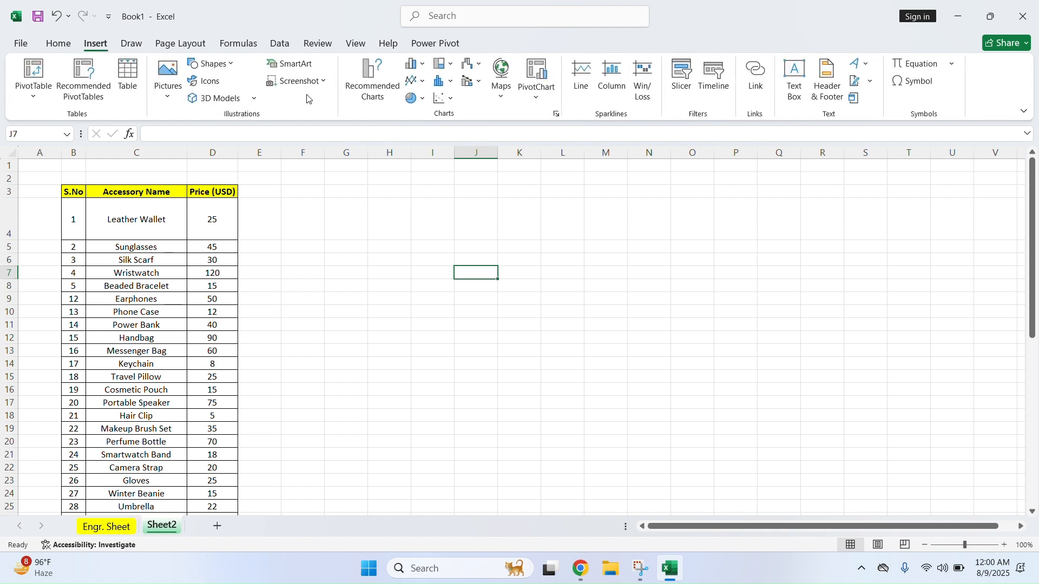
{"action": "left_click", "coordinate": [297, 81]}
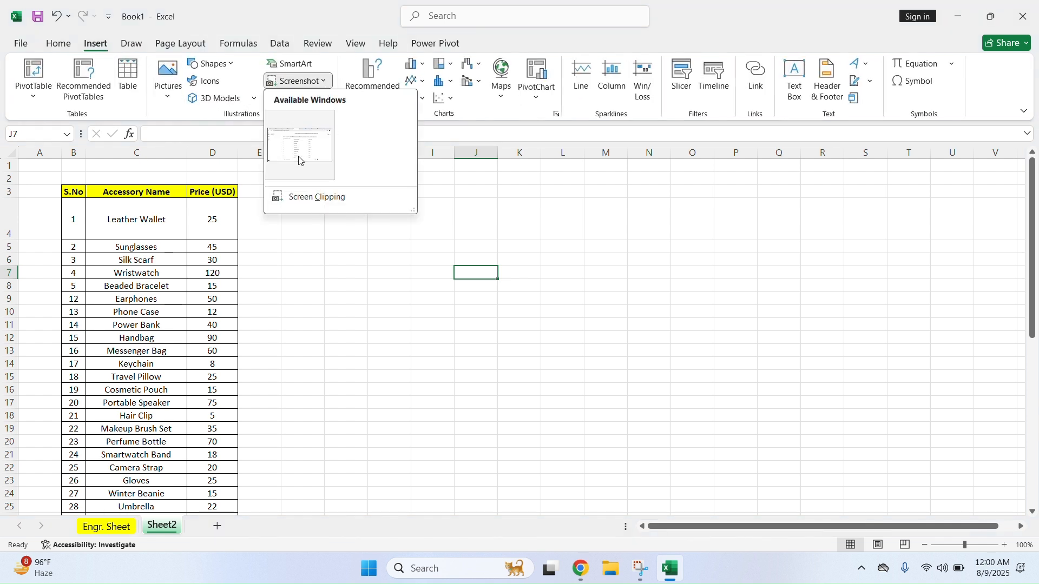
{"action": "left_click", "coordinate": [630, 295]}
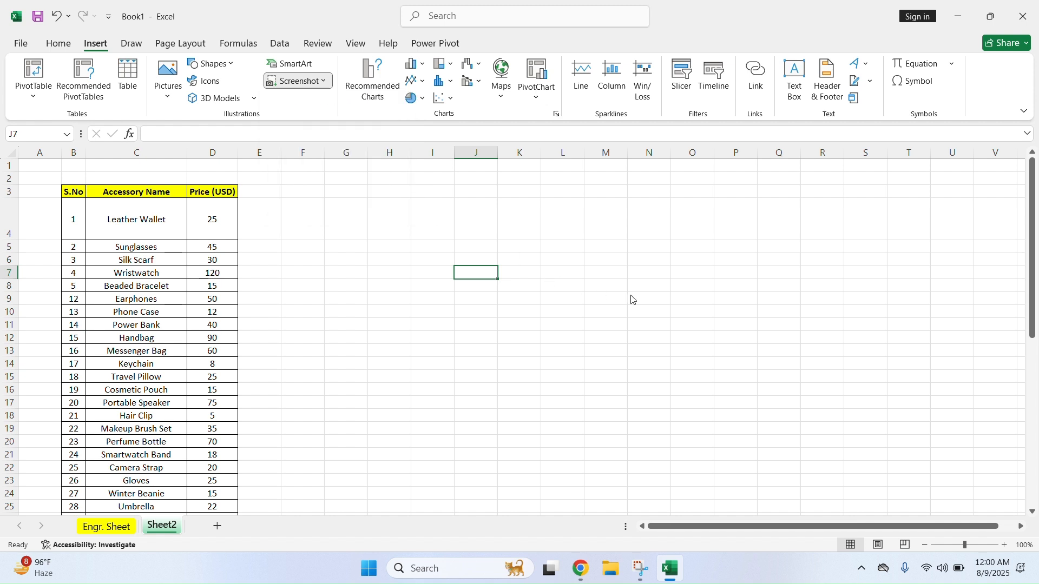
{"action": "left_click", "coordinate": [399, 230]}
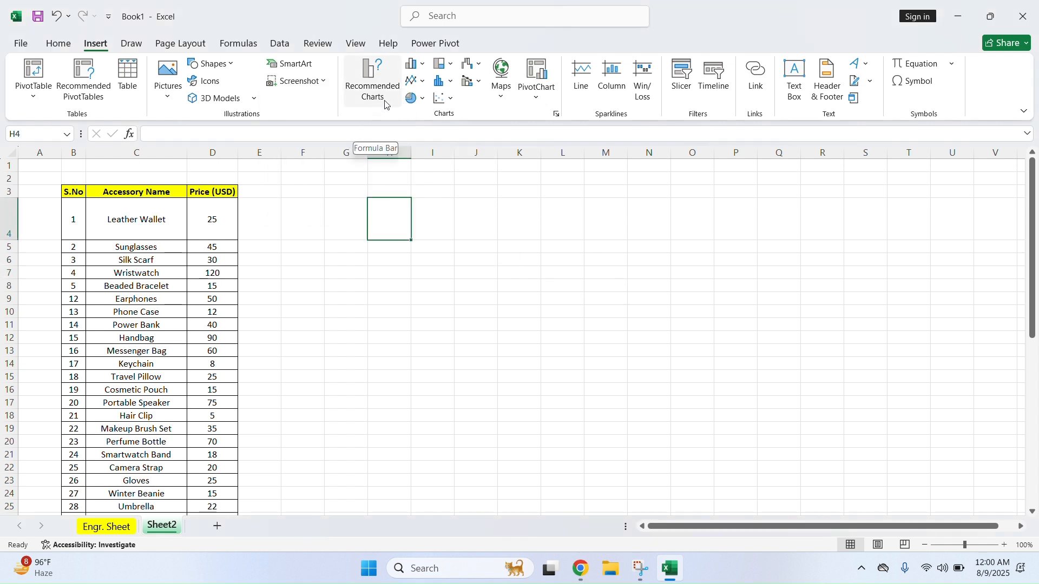
{"action": "left_click", "coordinate": [330, 259]}
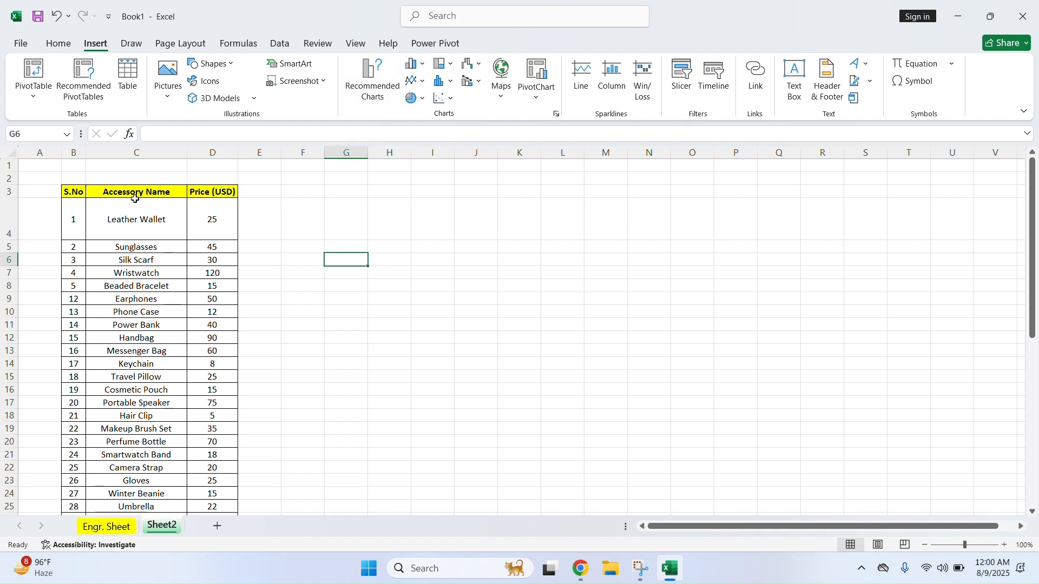
Delete the two empty rows above the accessory price table
{"action": "left_click_drag", "start_coordinate": [9, 179], "coordinate": [8, 166]}
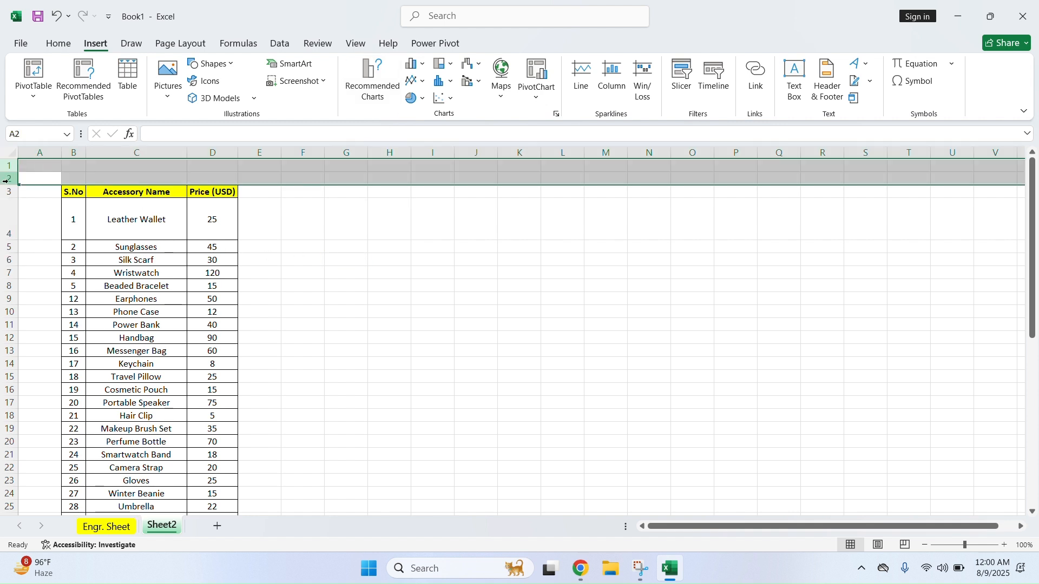
{"action": "right_click", "coordinate": [8, 166]}
{"action": "left_click", "coordinate": [67, 323]}
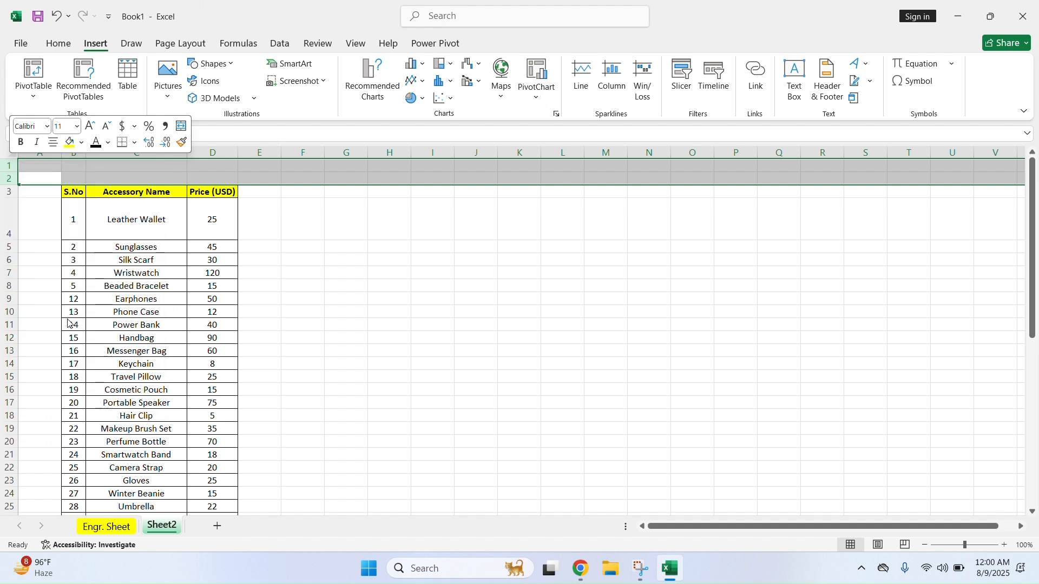
{"action": "left_click", "coordinate": [378, 284]}
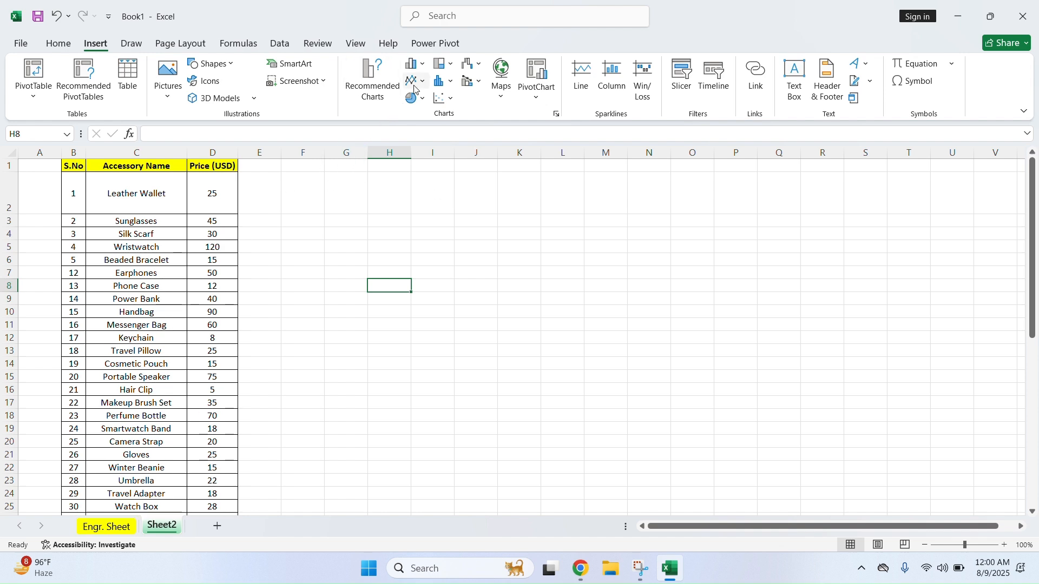
Switch to the Engr. Sheet and select the salary values F3:F7
{"action": "left_click", "coordinate": [110, 527]}
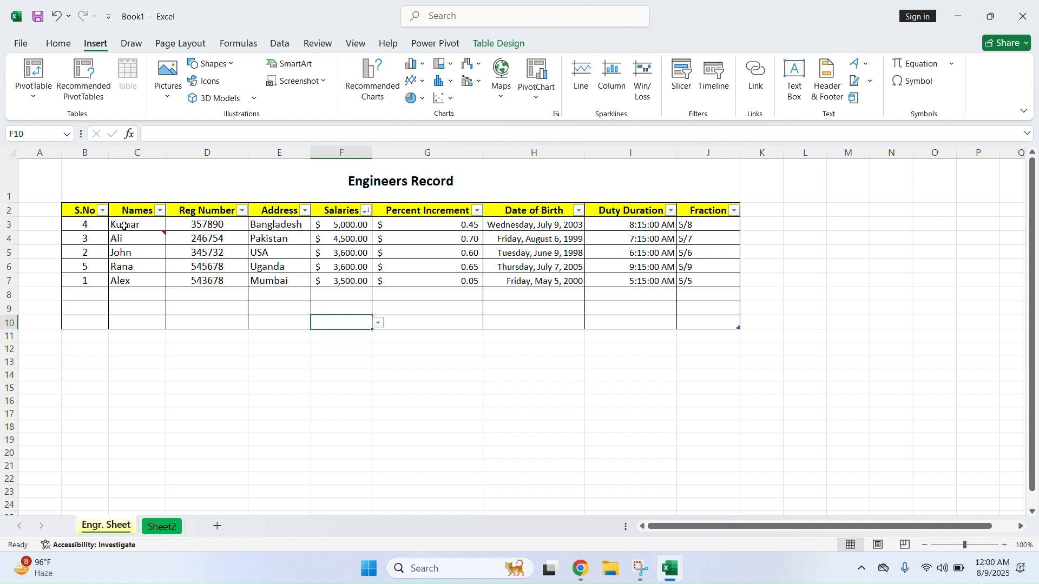
{"action": "left_click", "coordinate": [142, 225]}
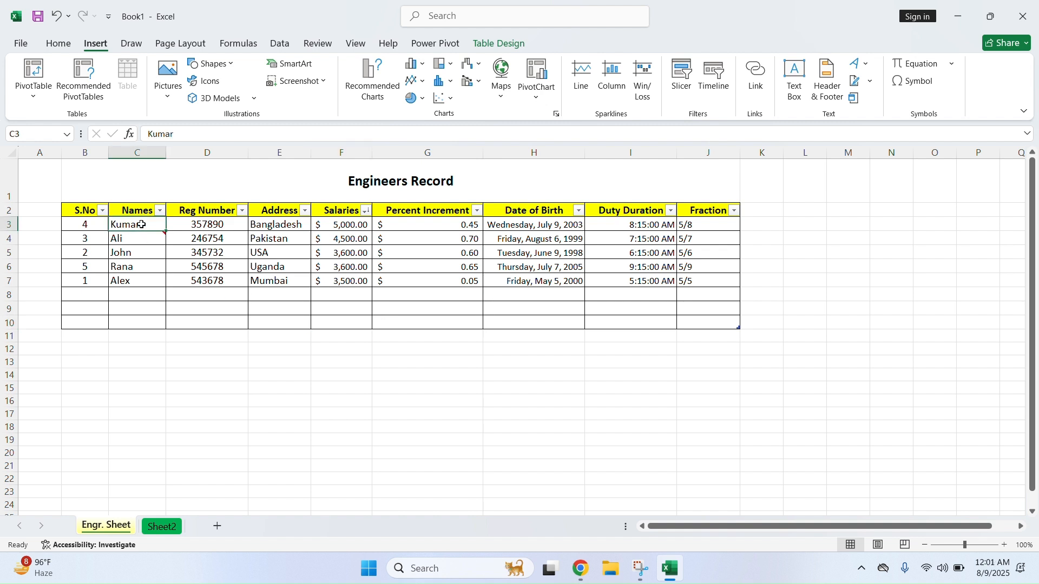
{"action": "left_click_drag", "start_coordinate": [142, 225], "coordinate": [444, 282]}
{"action": "left_click_drag", "start_coordinate": [62, 220], "coordinate": [687, 279]}
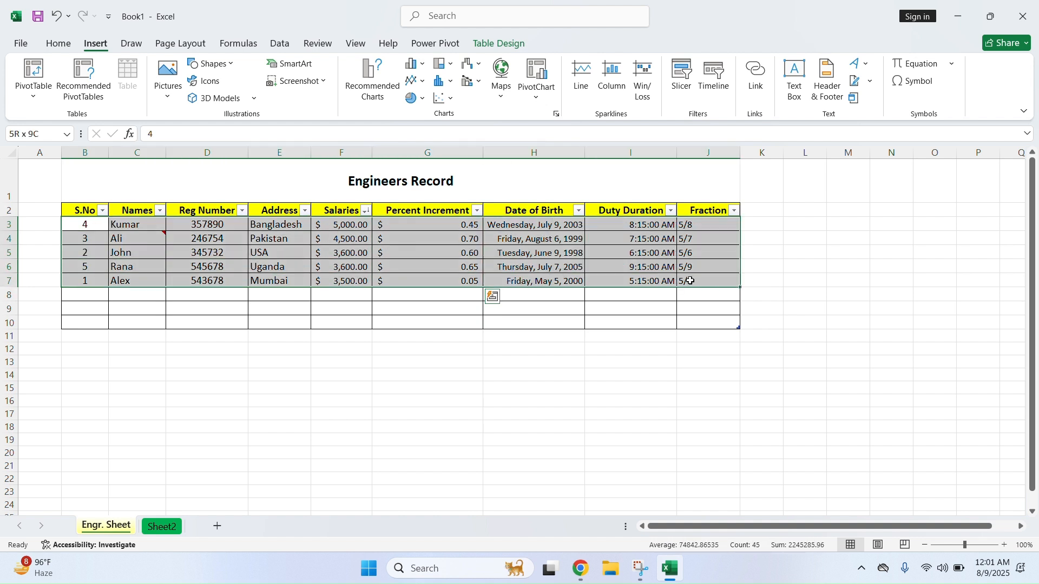
{"action": "left_click_drag", "start_coordinate": [342, 224], "coordinate": [356, 278]}
{"action": "left_click", "coordinate": [366, 212]}
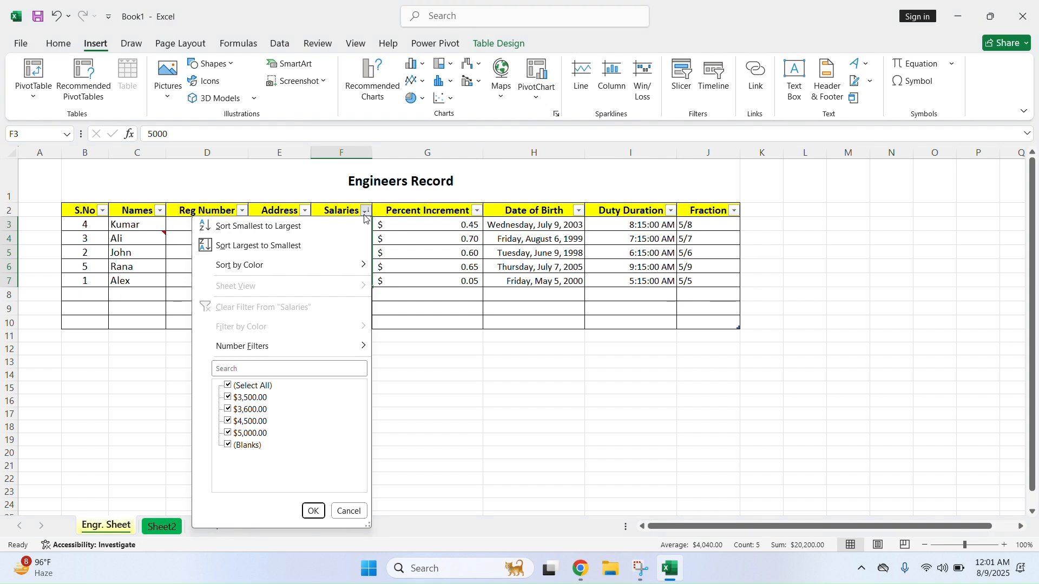
{"action": "left_click", "coordinate": [391, 237]}
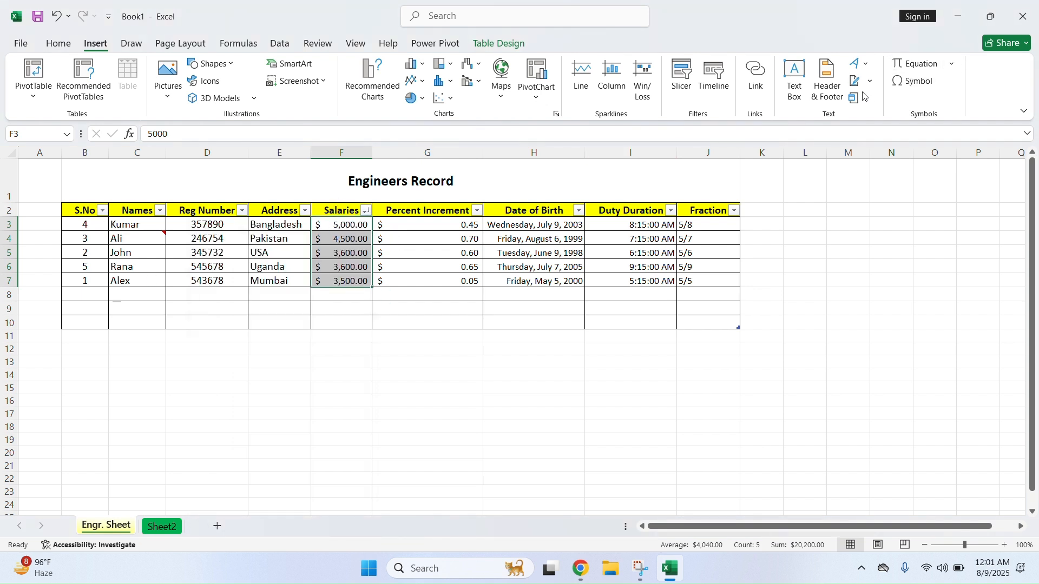
Clear the existing sort, turn off filter arrows, and sort salaries smallest to largest
{"action": "left_click", "coordinate": [58, 45]}
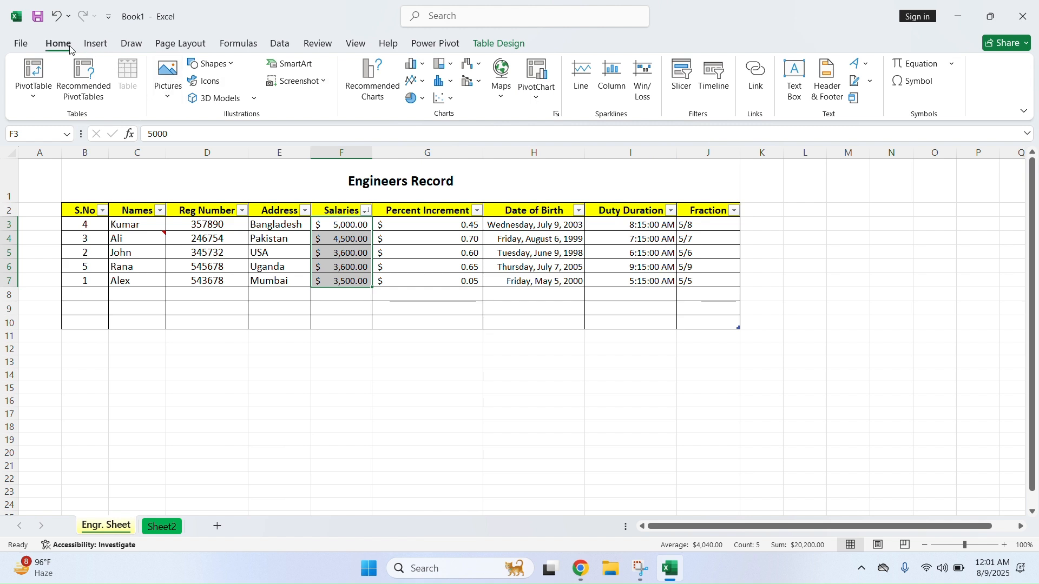
{"action": "left_click", "coordinate": [915, 81]}
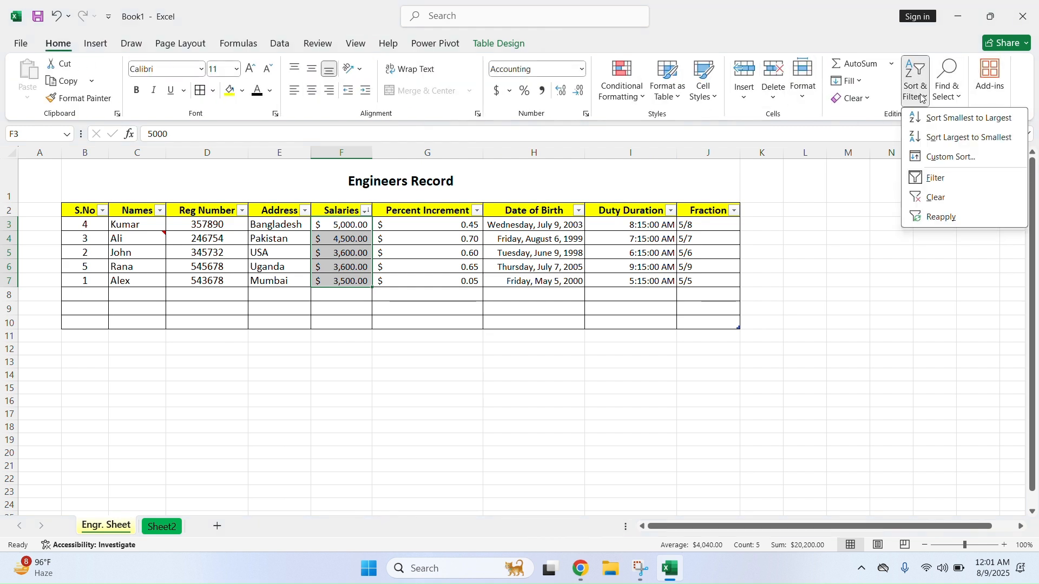
{"action": "left_click", "coordinate": [956, 200]}
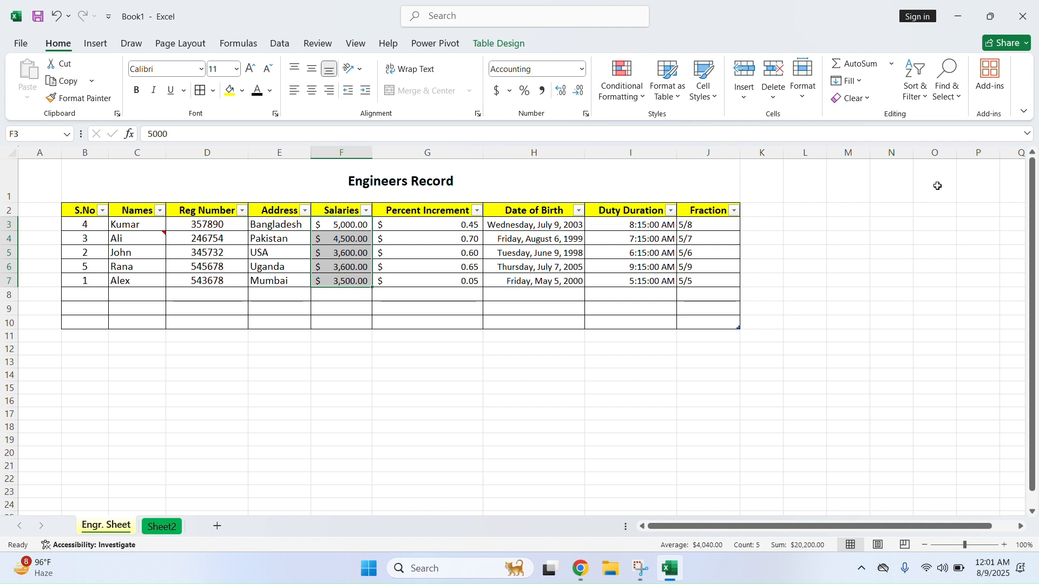
{"action": "left_click", "coordinate": [919, 100]}
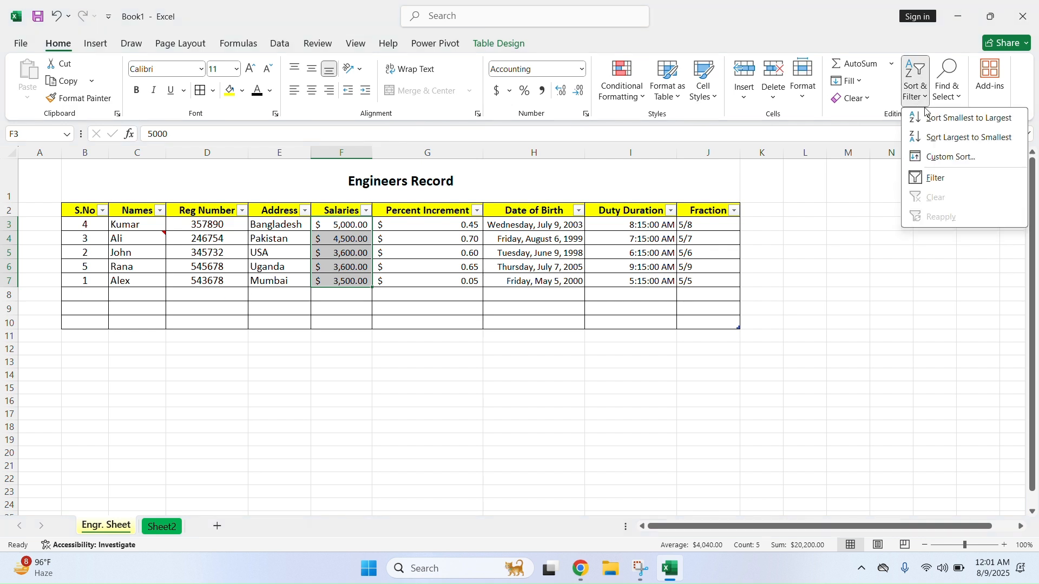
{"action": "left_click", "coordinate": [943, 182]}
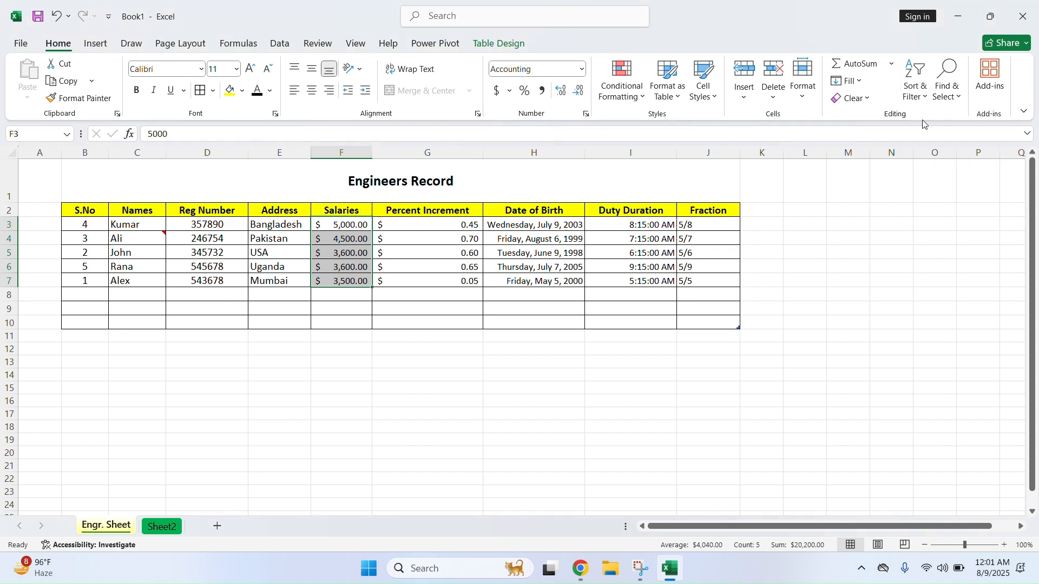
{"action": "left_click", "coordinate": [919, 93]}
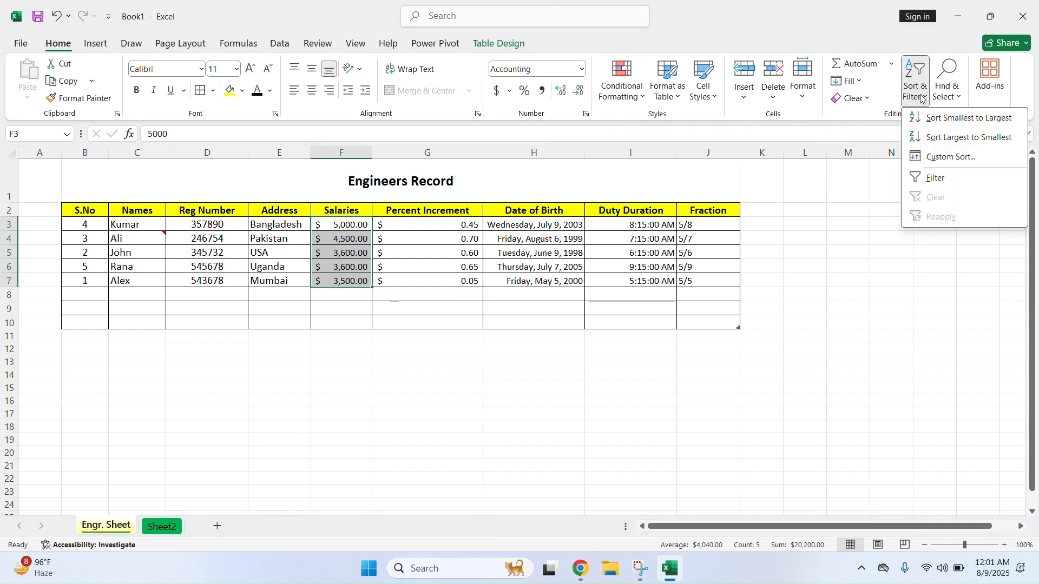
{"action": "left_click", "coordinate": [938, 120]}
{"action": "left_click", "coordinate": [382, 295]}
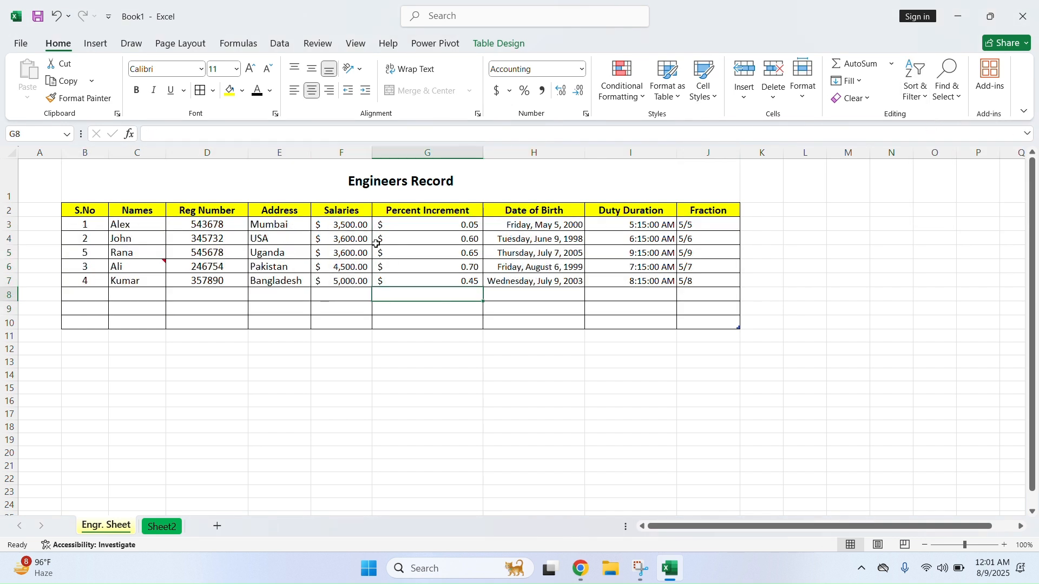
Chart Names C2:C7 against Salaries F2:F7 as a clustered column chart and enlarge it slightly
{"action": "left_click_drag", "start_coordinate": [348, 226], "coordinate": [345, 279]}
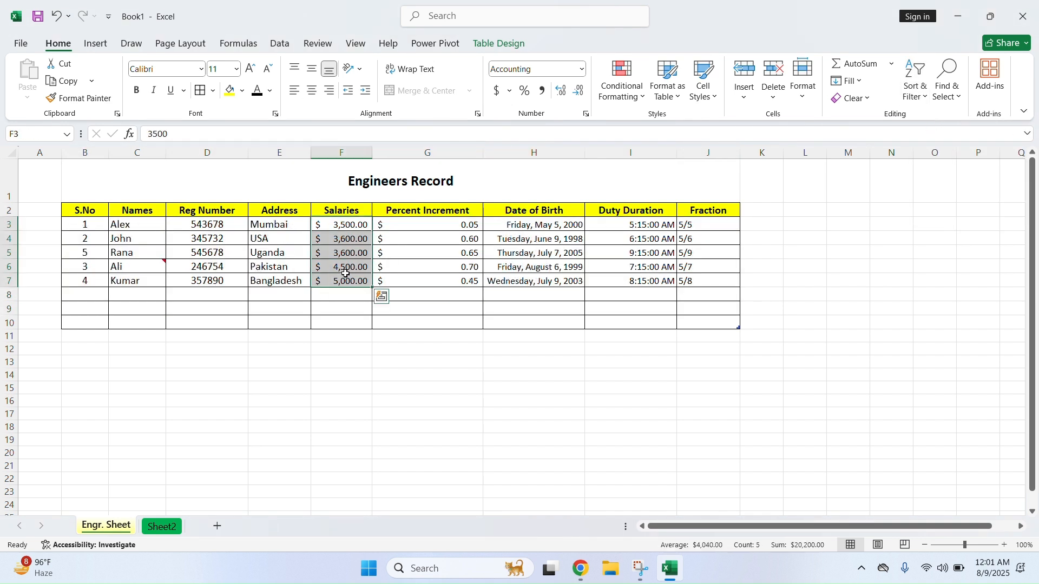
{"action": "left_click", "coordinate": [342, 211]}
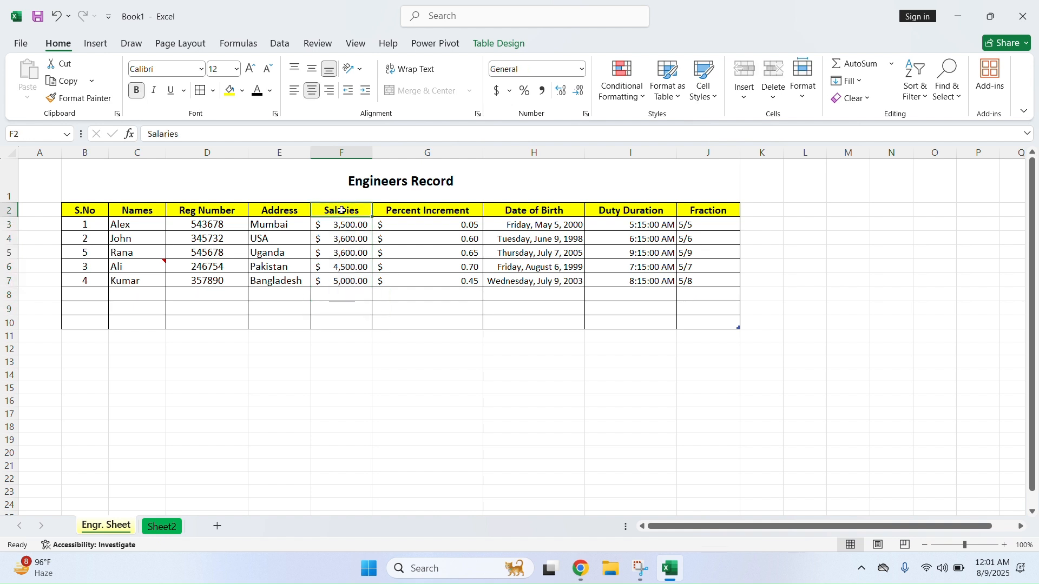
{"action": "left_click_drag", "start_coordinate": [143, 217], "coordinate": [142, 278]}
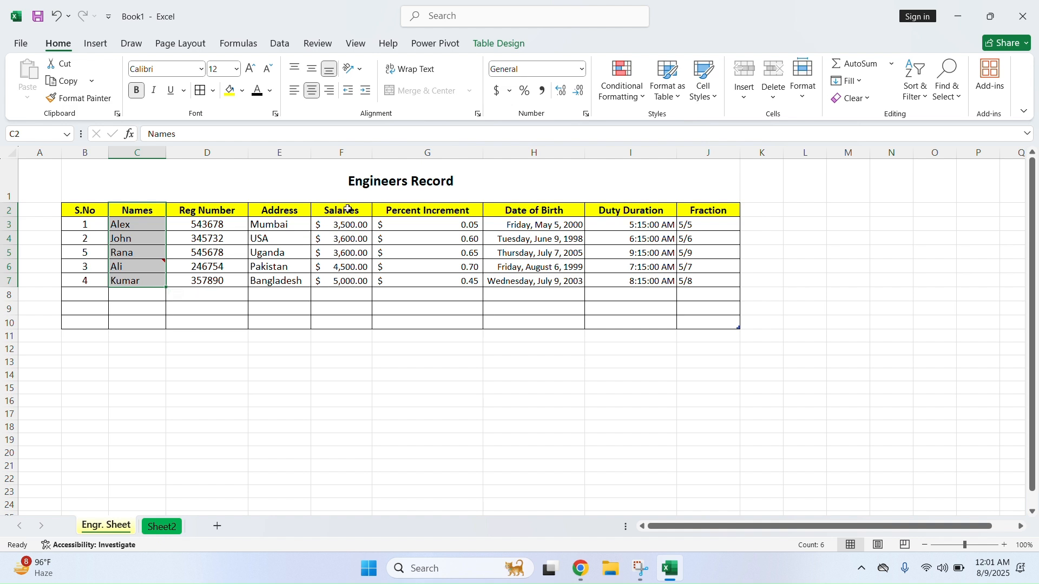
{"action": "left_click_drag", "start_coordinate": [348, 210], "coordinate": [345, 282]}
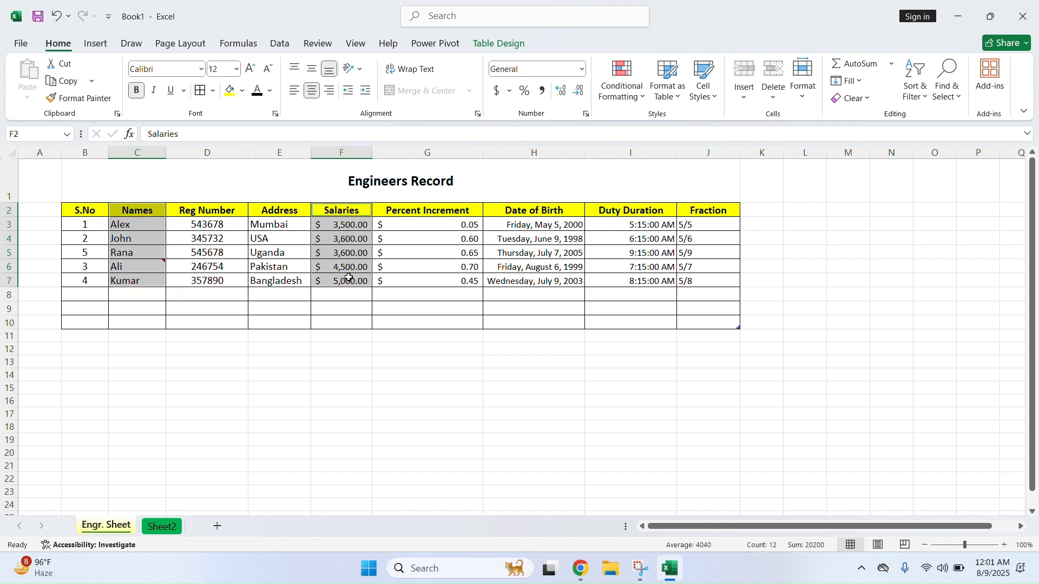
{"action": "left_click", "coordinate": [96, 43]}
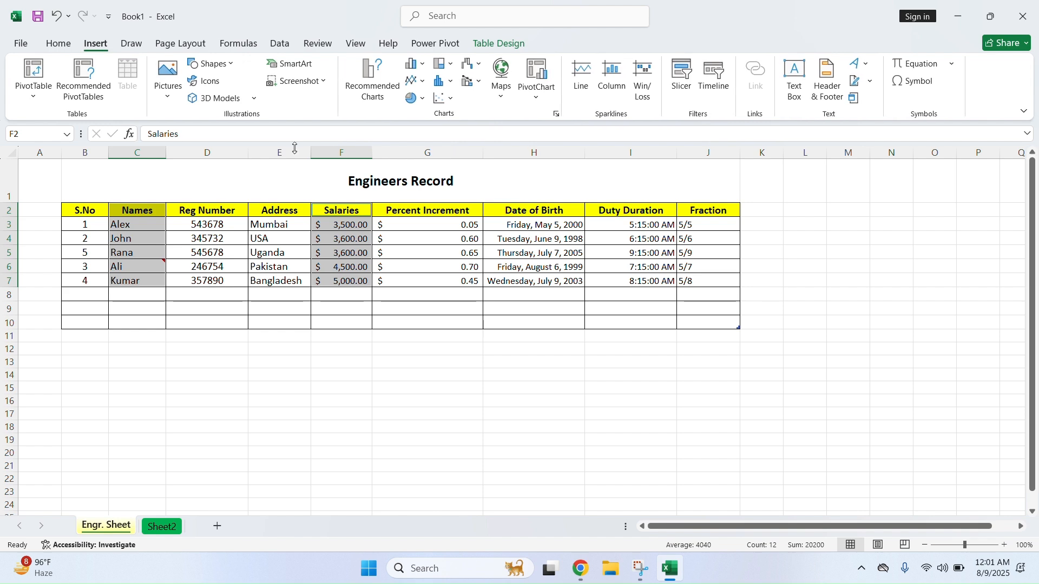
{"action": "left_click", "coordinate": [366, 92]}
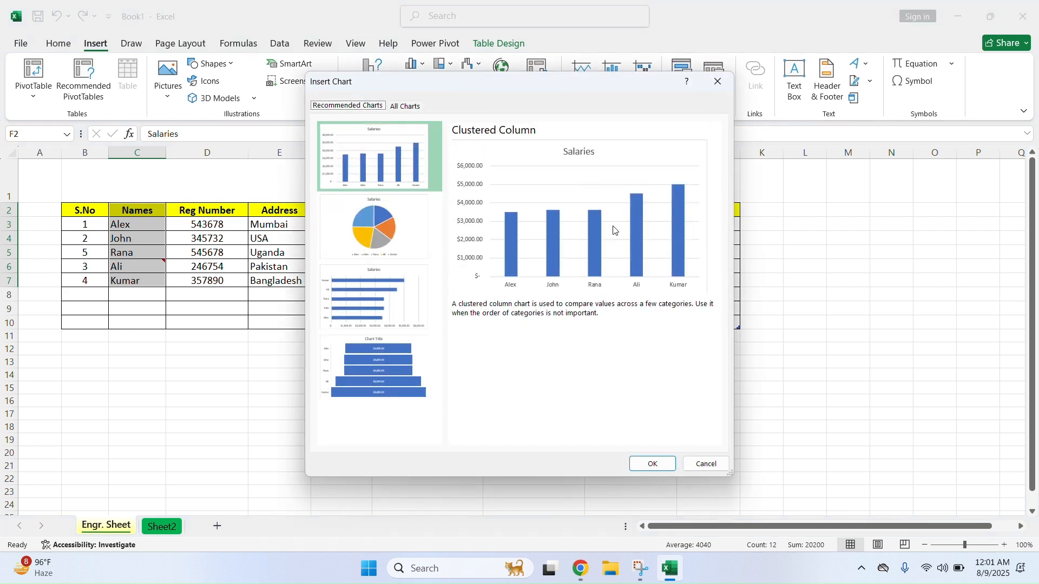
{"action": "left_click", "coordinate": [706, 465]}
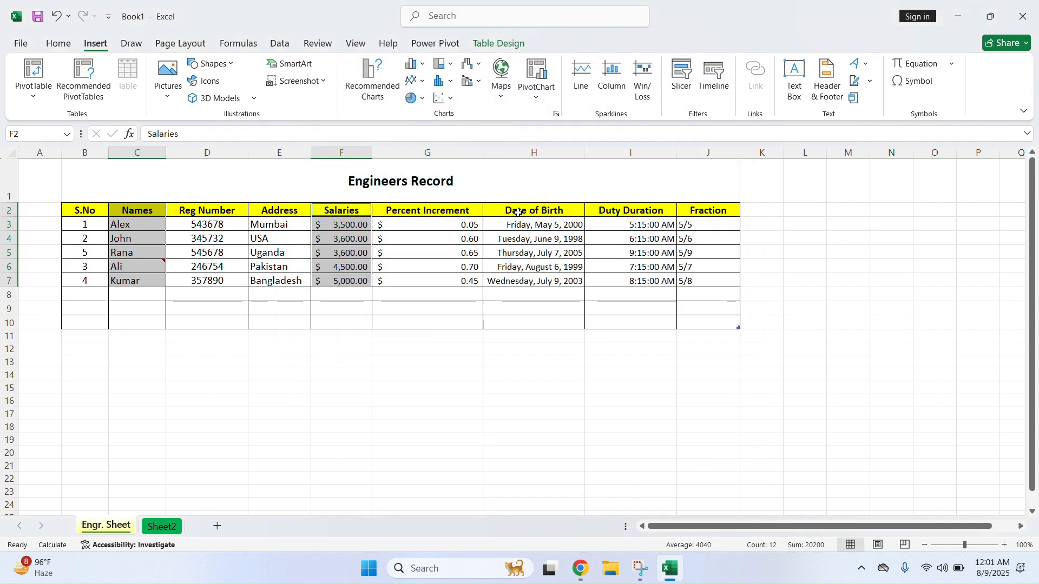
{"action": "left_click", "coordinate": [417, 63]}
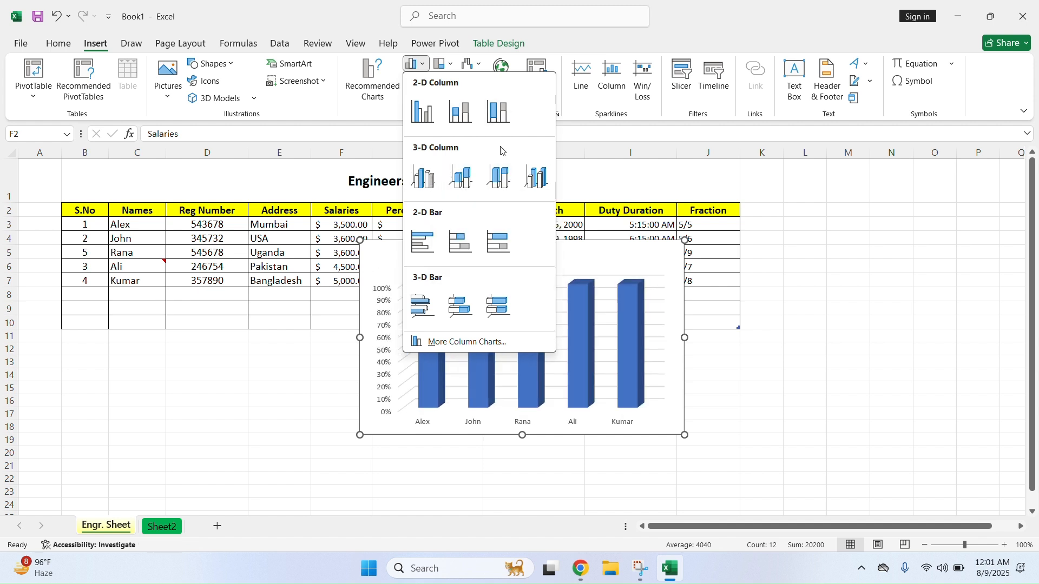
{"action": "left_click", "coordinate": [423, 112]}
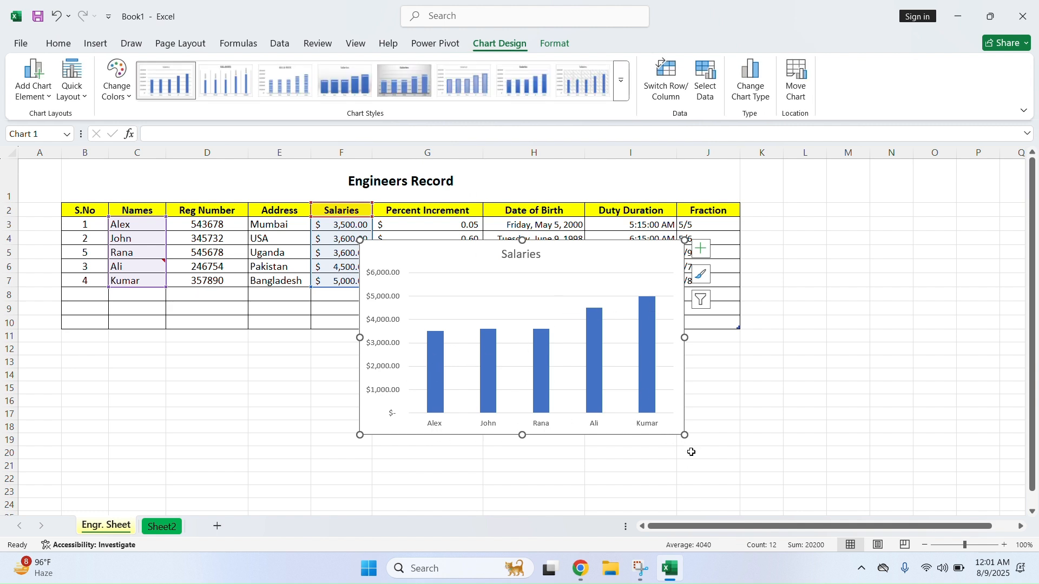
{"action": "left_click_drag", "start_coordinate": [687, 435], "coordinate": [703, 461]}
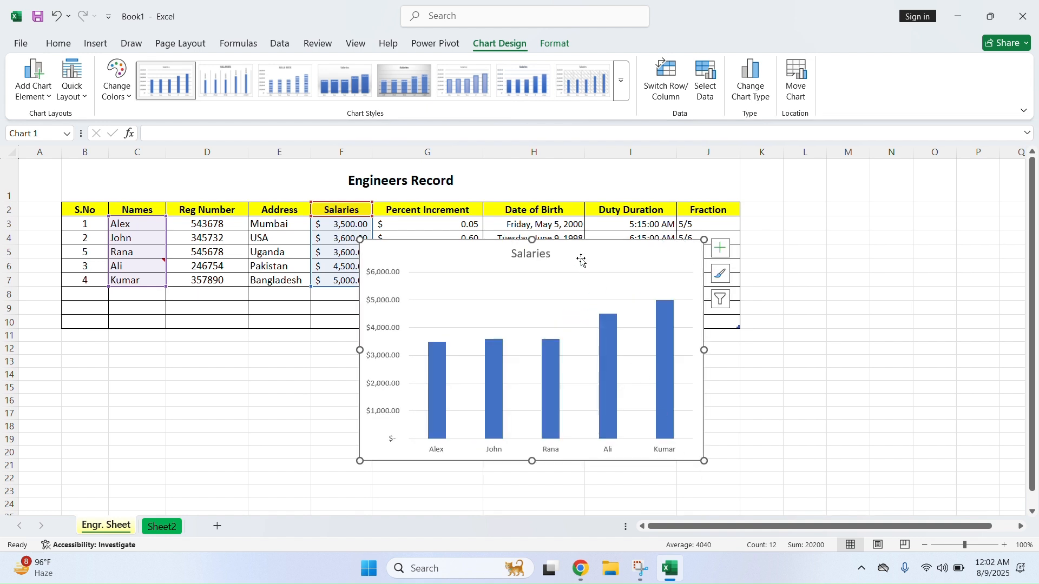
Retitle the chart 'Salaries Comparison'
{"action": "double_click", "coordinate": [526, 254]}
{"action": "left_click_drag", "start_coordinate": [551, 254], "coordinate": [501, 258]}
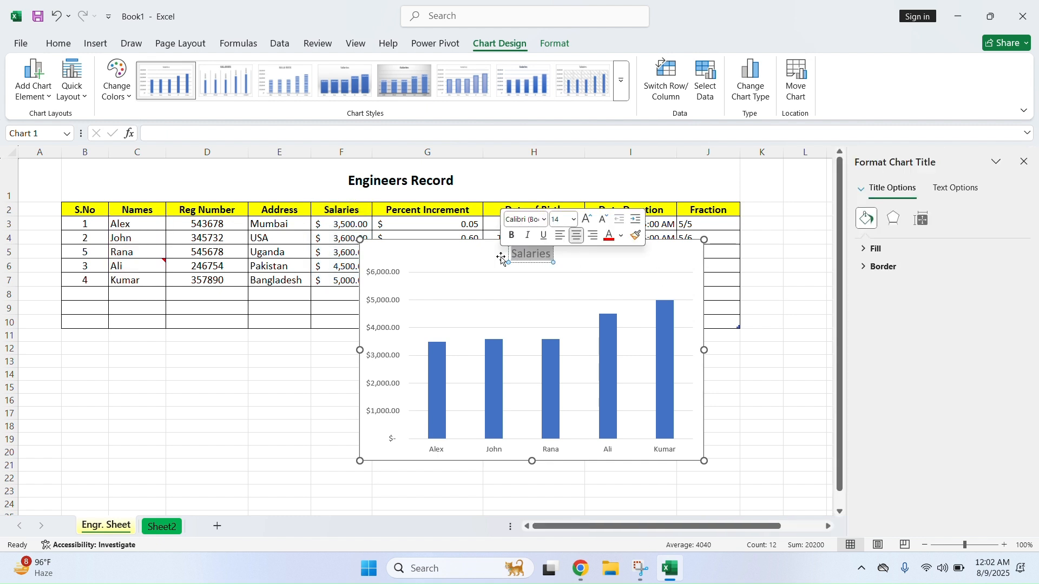
{"action": "left_click", "coordinate": [551, 257]}
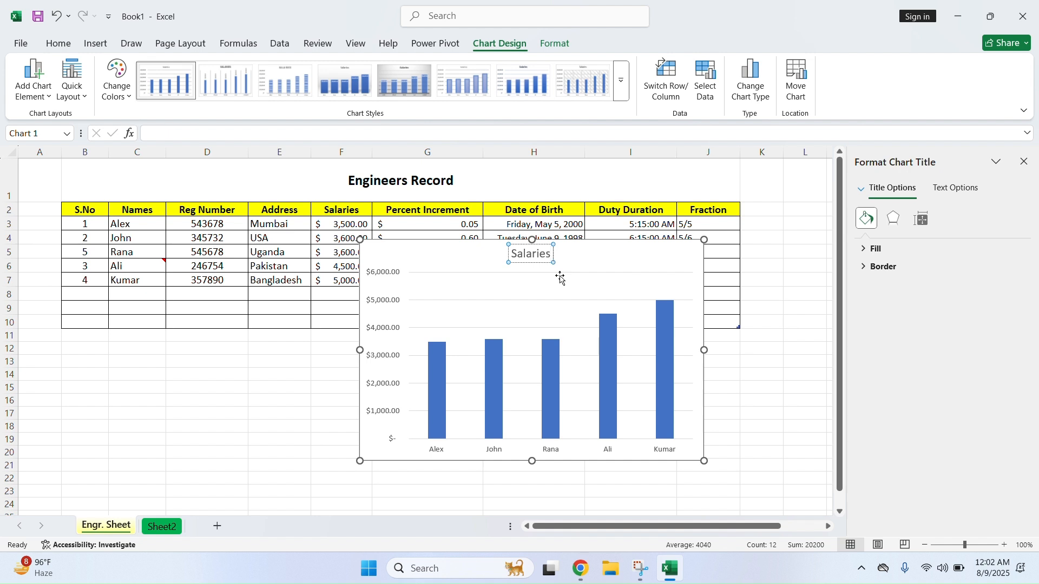
{"action": "type", "text": "Comparison"}
{"action": "left_click", "coordinate": [755, 441]}
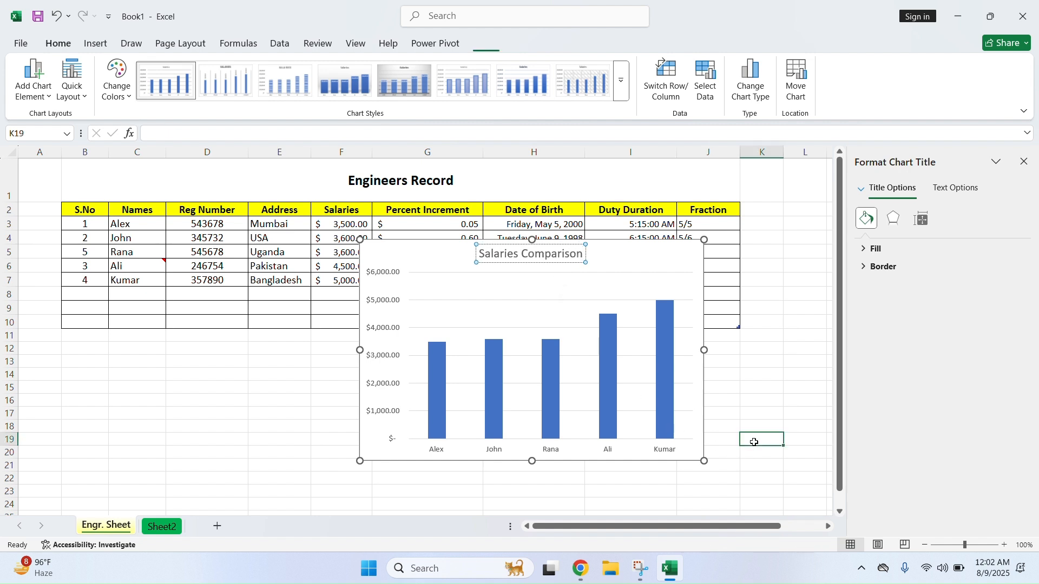
Turn on axis titles and label the vertical axis 'Salary'
{"action": "left_click", "coordinate": [606, 438]}
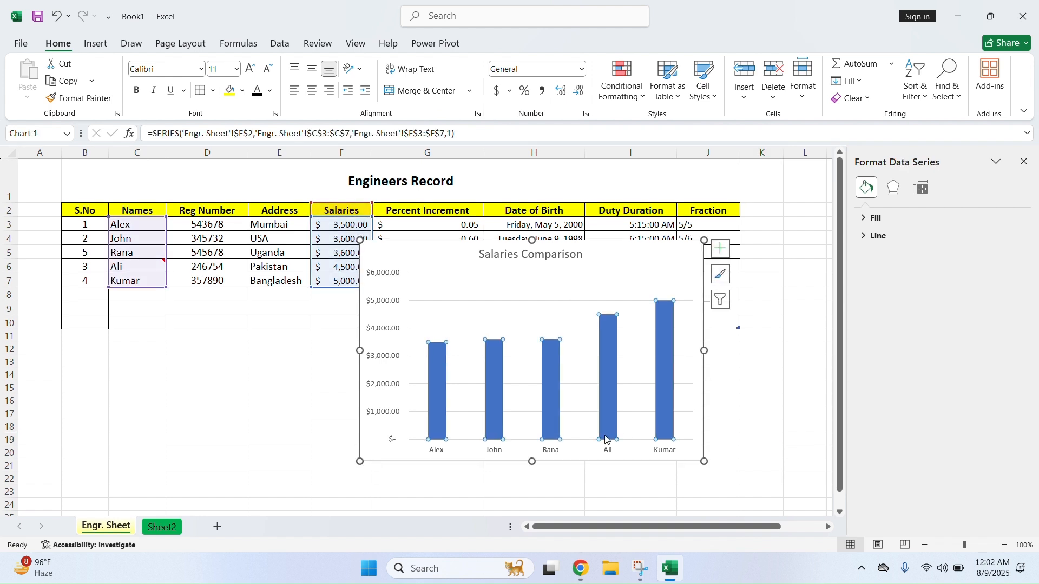
{"action": "left_click", "coordinate": [720, 249]}
{"action": "left_click", "coordinate": [750, 279]}
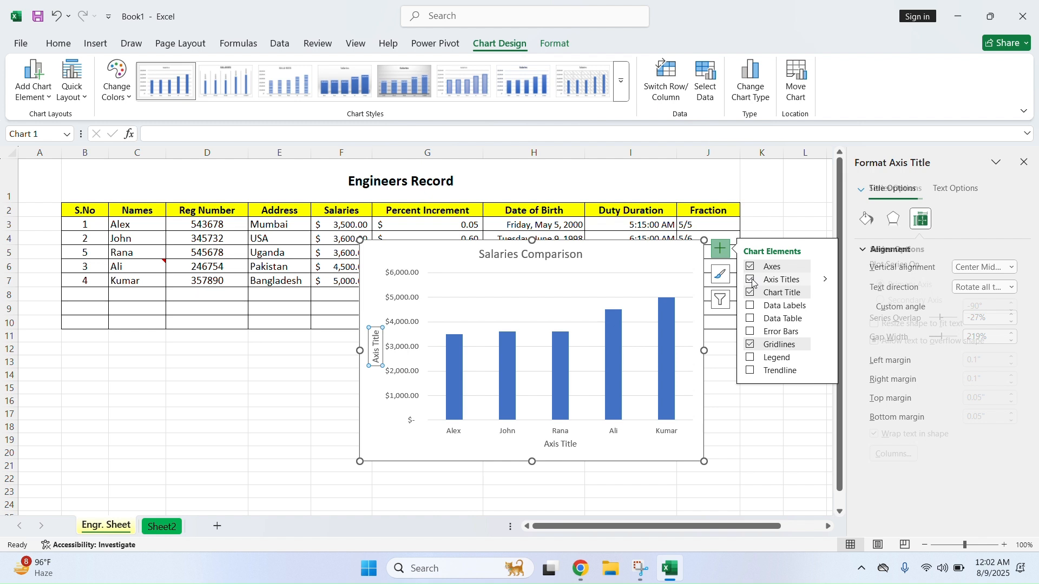
{"action": "left_click", "coordinate": [377, 356]}
{"action": "double_click", "coordinate": [379, 356]}
{"action": "triple_click", "coordinate": [379, 355]}
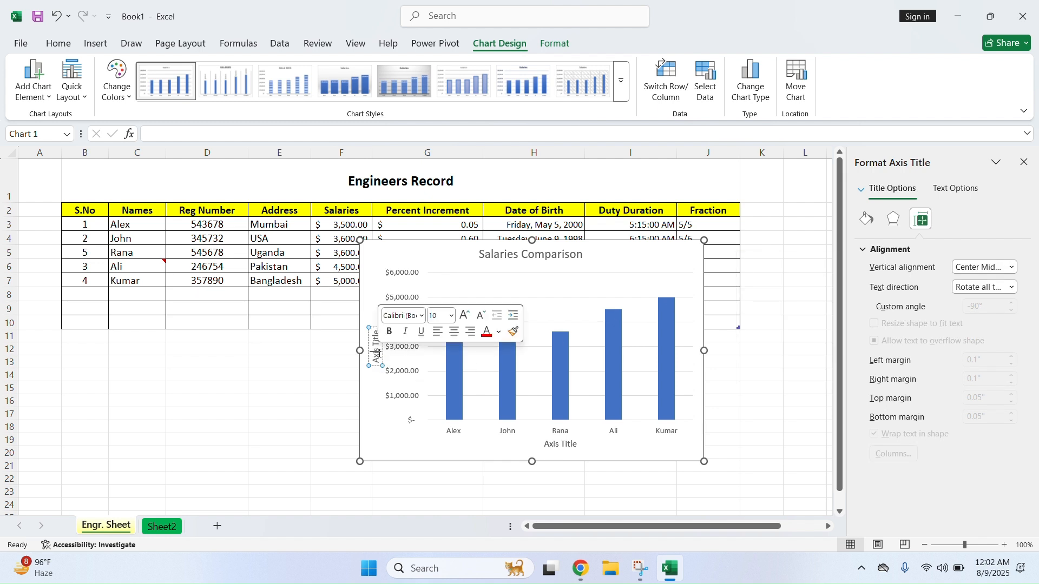
{"action": "type", "text": "Sala"}
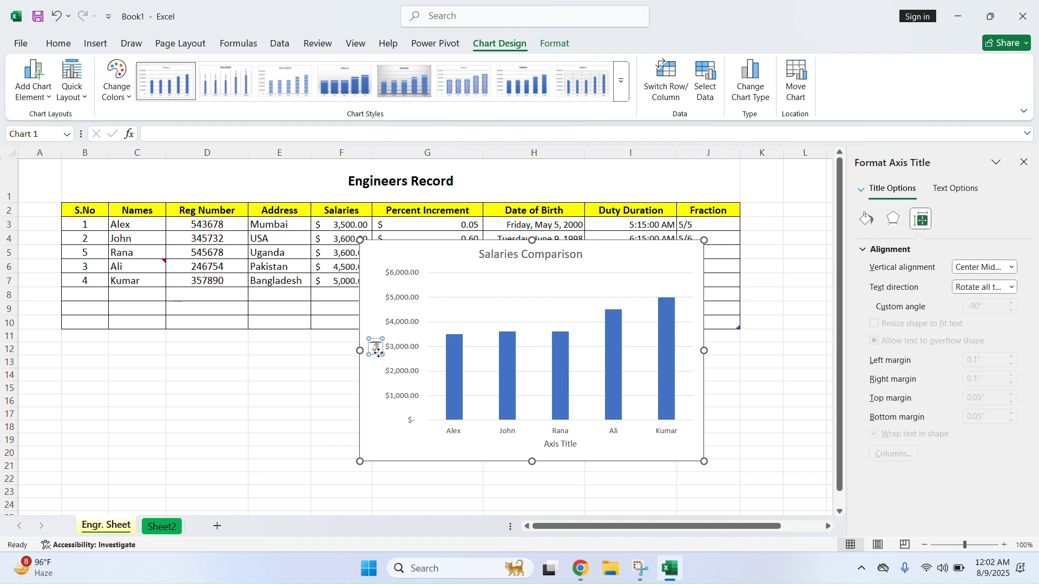
{"action": "type", "text": "rie"}
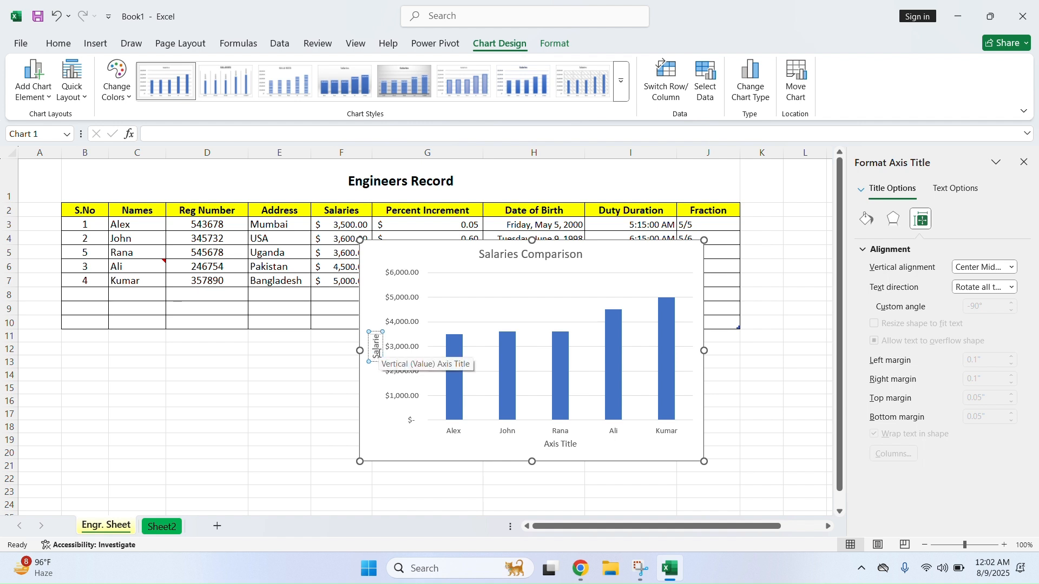
{"action": "key", "text": "BackSpace"}
{"action": "key", "text": "BackSpace"}
{"action": "type", "text": "y"}
Label the horizontal axis 'Names'
{"action": "left_click", "coordinate": [563, 447]}
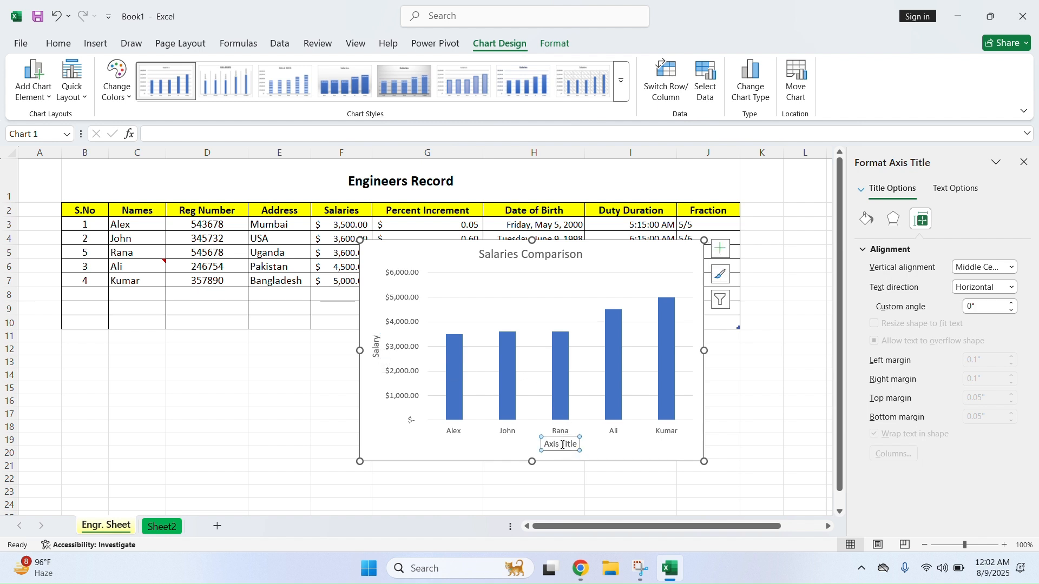
{"action": "double_click", "coordinate": [563, 446]}
{"action": "key", "text": "BackSpace"}
{"action": "key", "text": "BackSpace"}
{"action": "key", "text": "BackSpace"}
{"action": "key", "text": "BackSpace"}
{"action": "key", "text": "BackSpace"}
{"action": "key", "text": "BackSpace"}
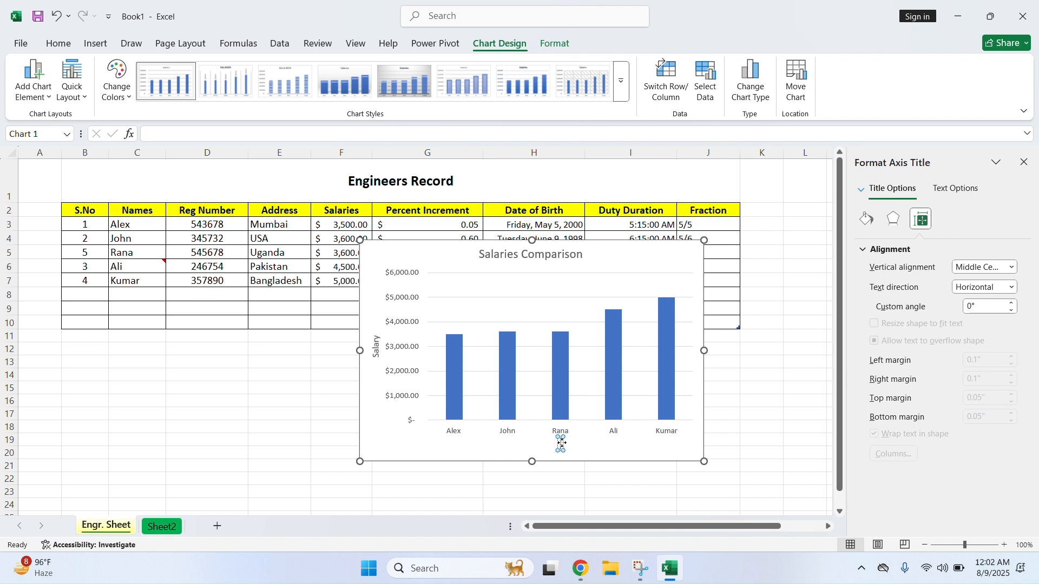
{"action": "type", "text": "Names"}
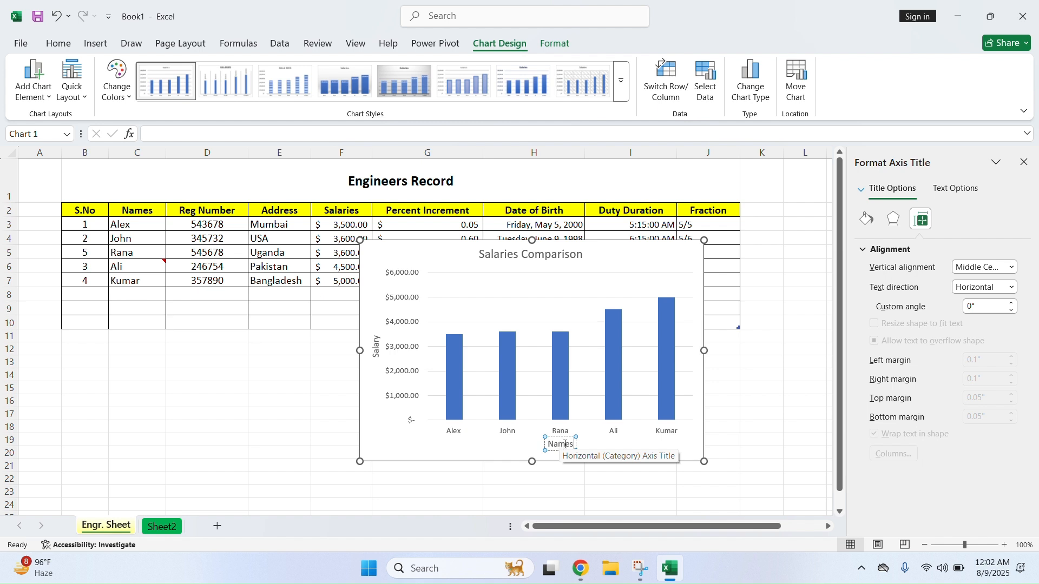
{"action": "left_click", "coordinate": [594, 499]}
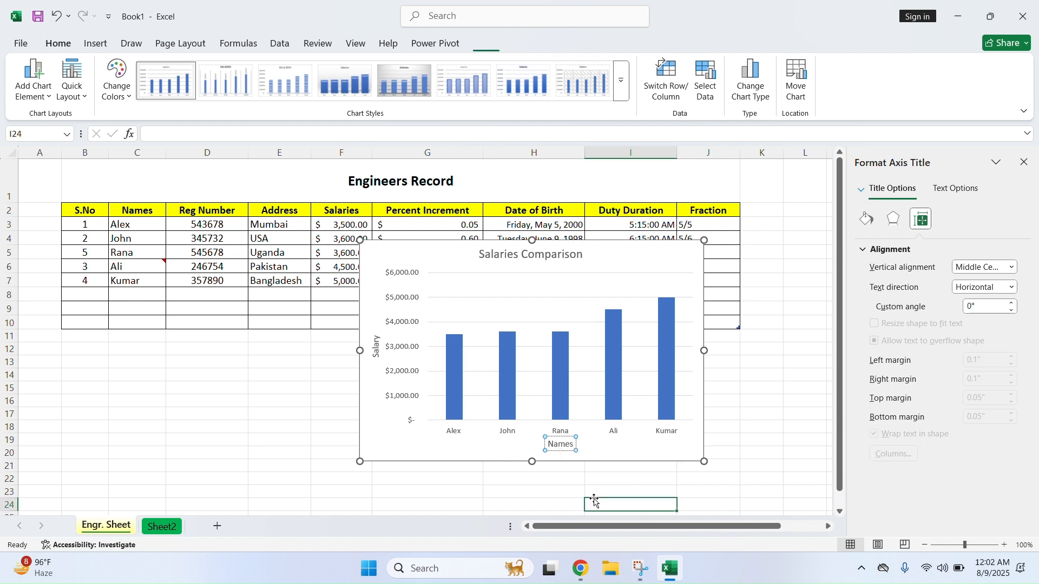
{"action": "left_click", "coordinate": [577, 457]}
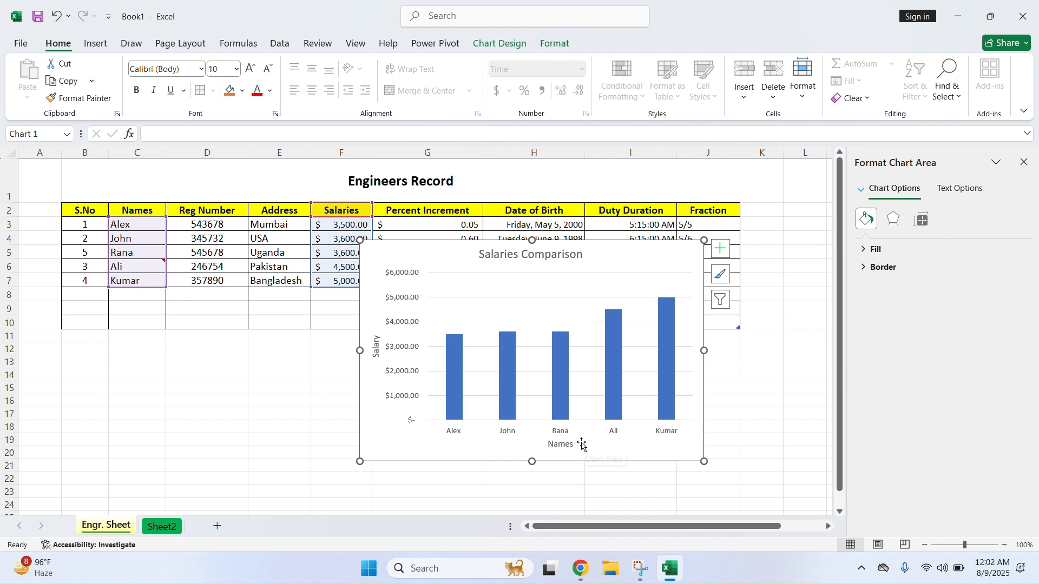
Add data labels to the salary bars, briefly trying a data table, legend and trendline
{"action": "left_click", "coordinate": [725, 252]}
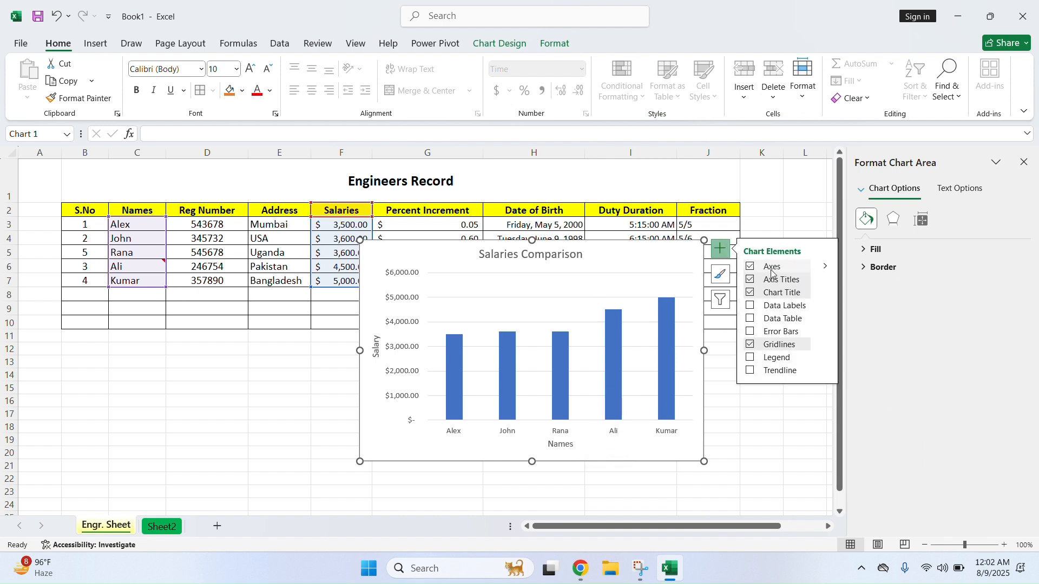
{"action": "left_click", "coordinate": [751, 306]}
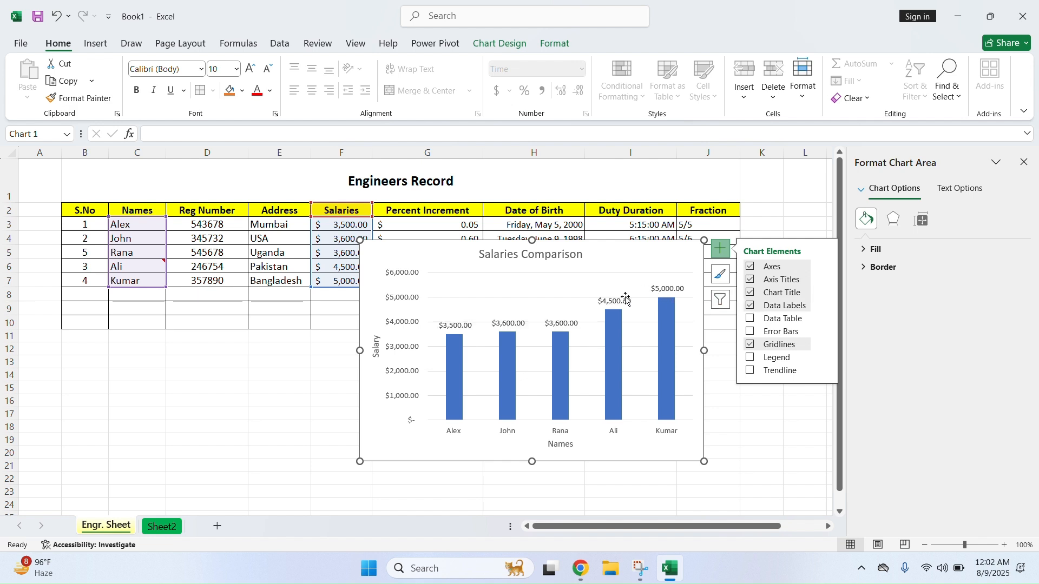
{"action": "left_click", "coordinate": [751, 320]}
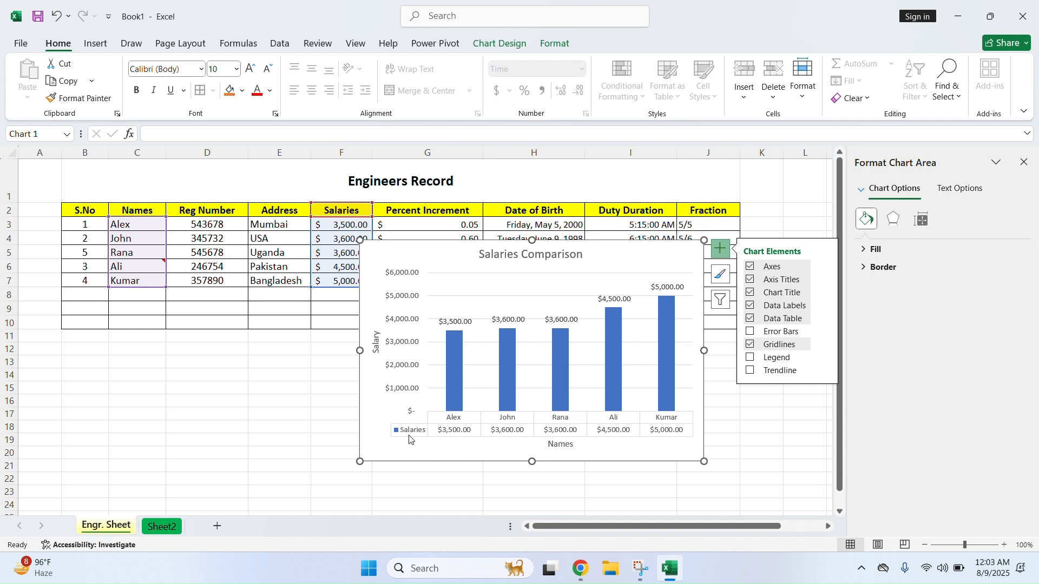
{"action": "left_click", "coordinate": [751, 320]}
{"action": "left_click", "coordinate": [750, 359]}
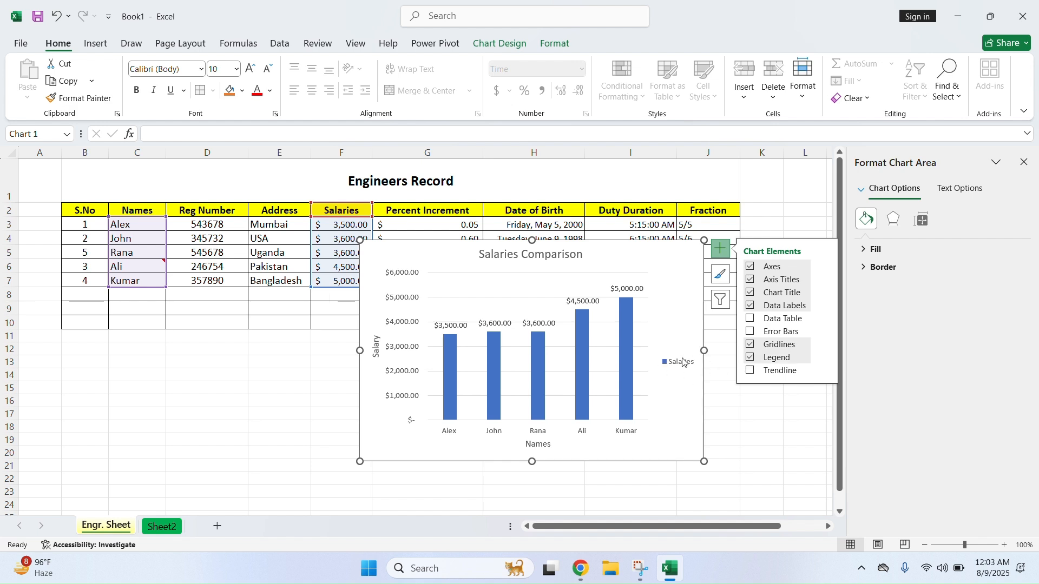
{"action": "left_click", "coordinate": [750, 358]}
{"action": "left_click", "coordinate": [751, 371]}
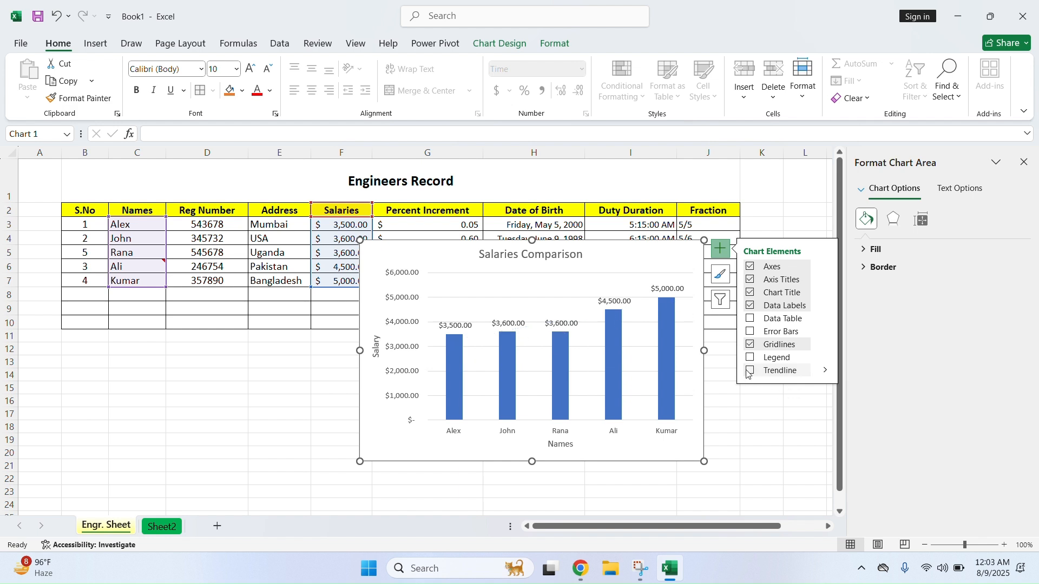
{"action": "left_click", "coordinate": [737, 468]}
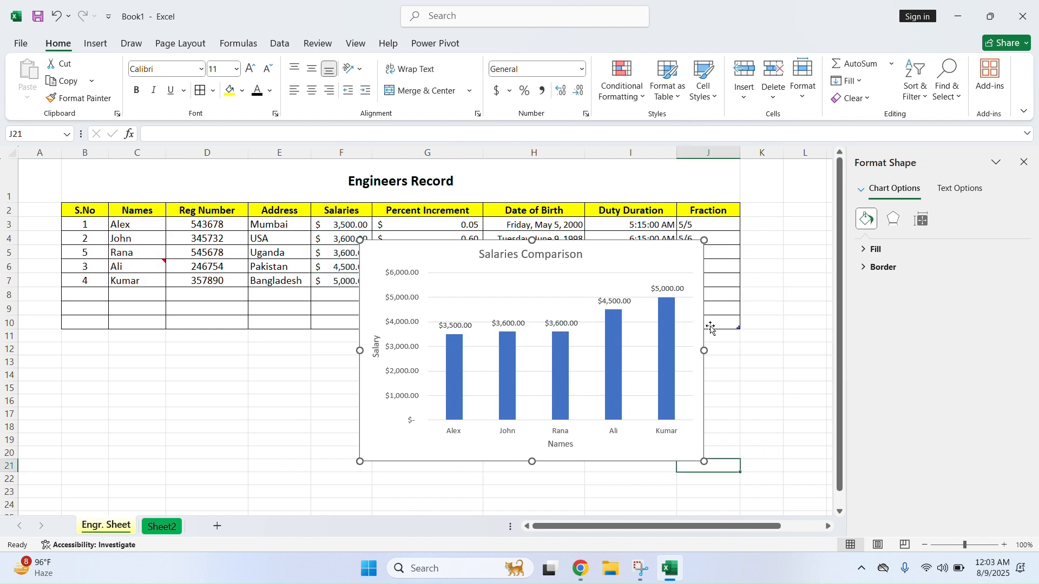
Apply the orange Colorful palette to the salary chart's bars
{"action": "left_click", "coordinate": [690, 256]}
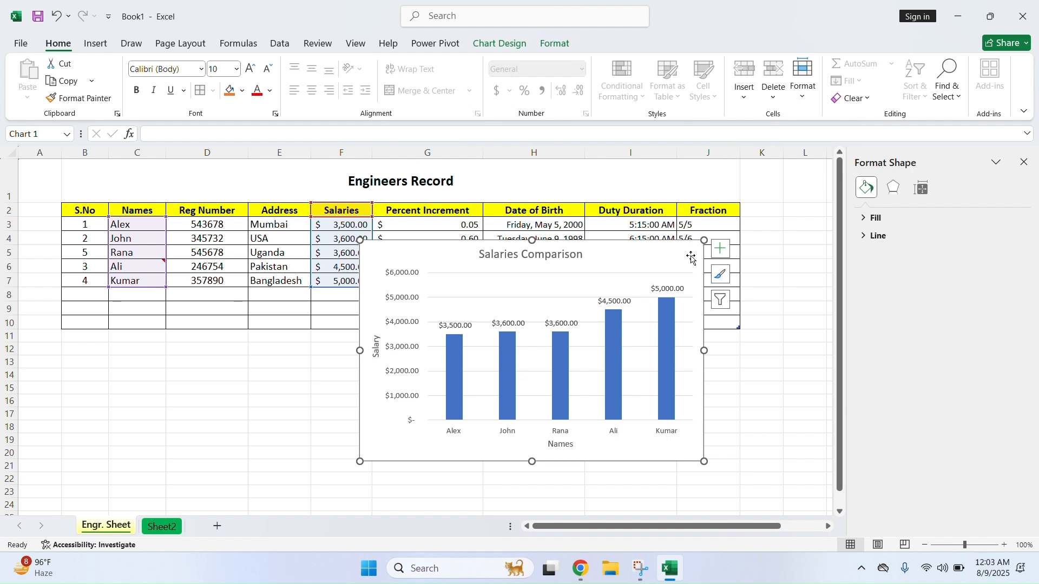
{"action": "left_click", "coordinate": [720, 275]}
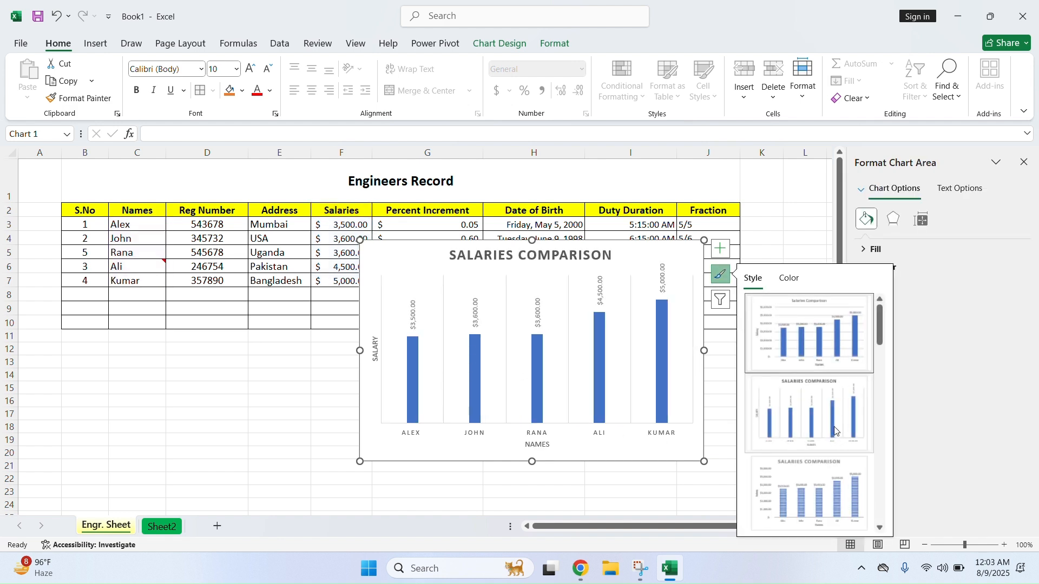
{"action": "left_click", "coordinate": [795, 278]}
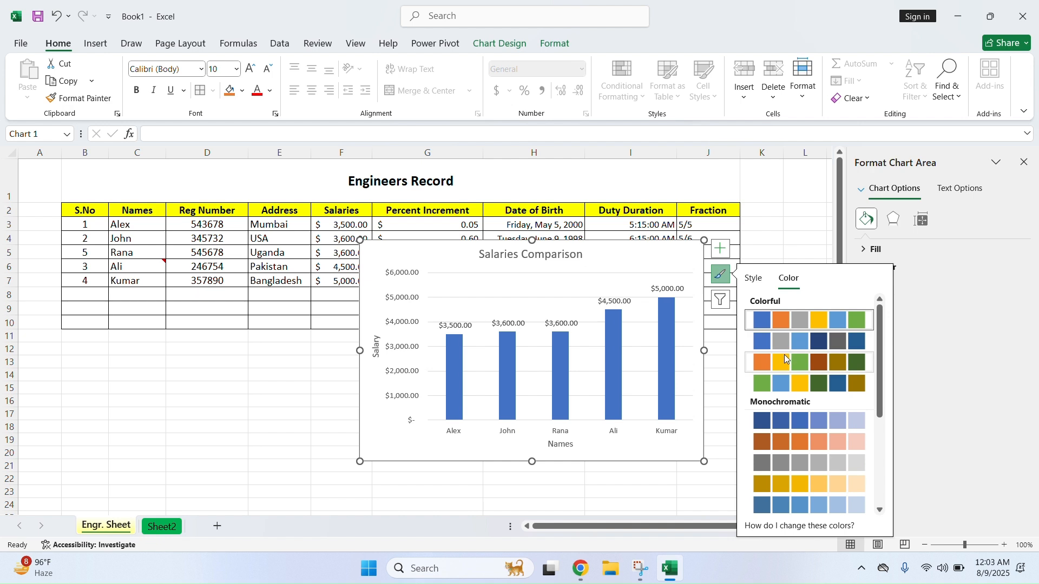
{"action": "left_click", "coordinate": [765, 362]}
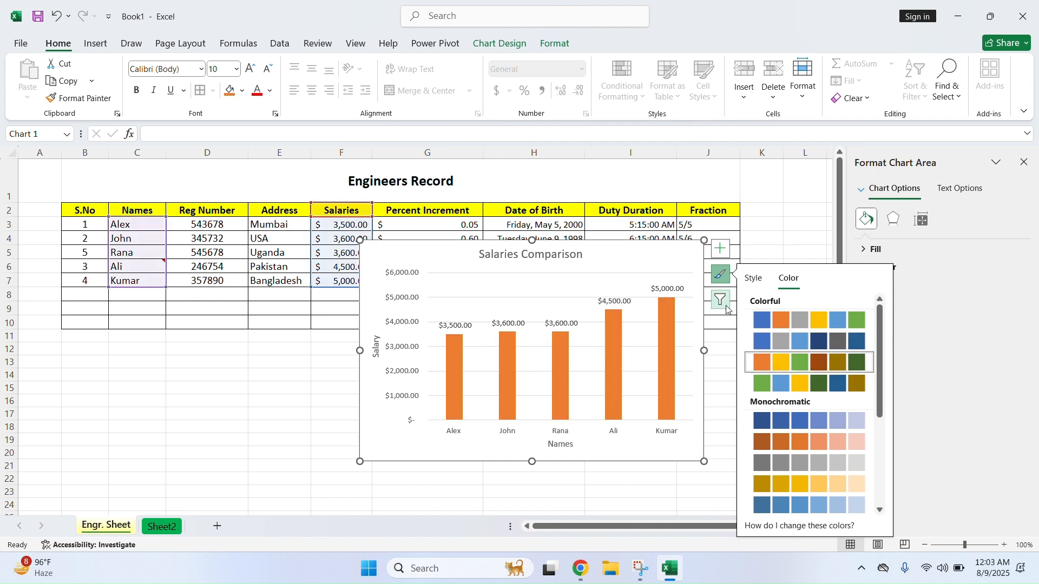
Open and dismiss the chart elements list and the chart's shortcut menu
{"action": "left_click", "coordinate": [725, 255]}
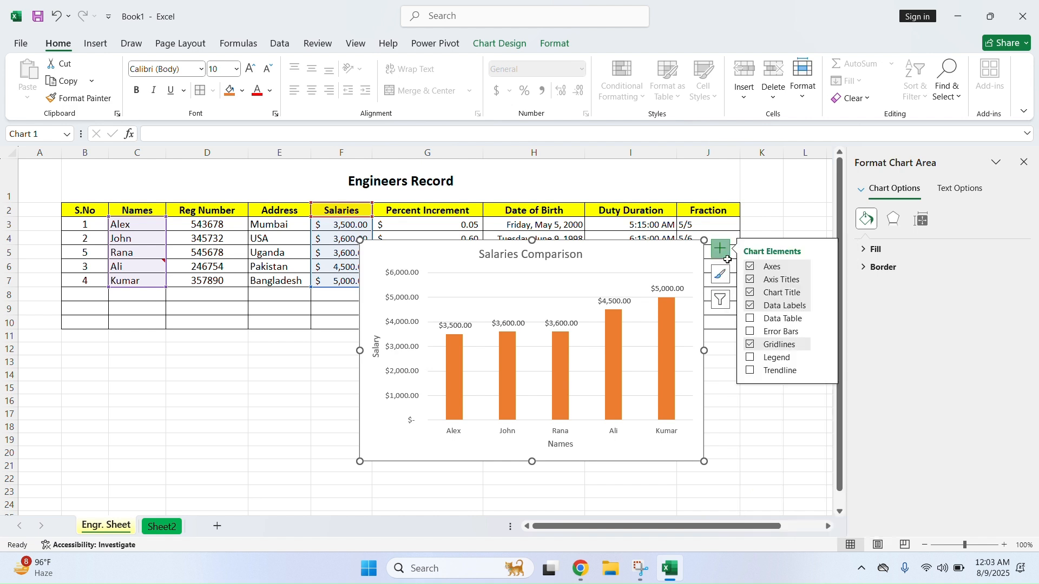
{"action": "left_click", "coordinate": [726, 260]}
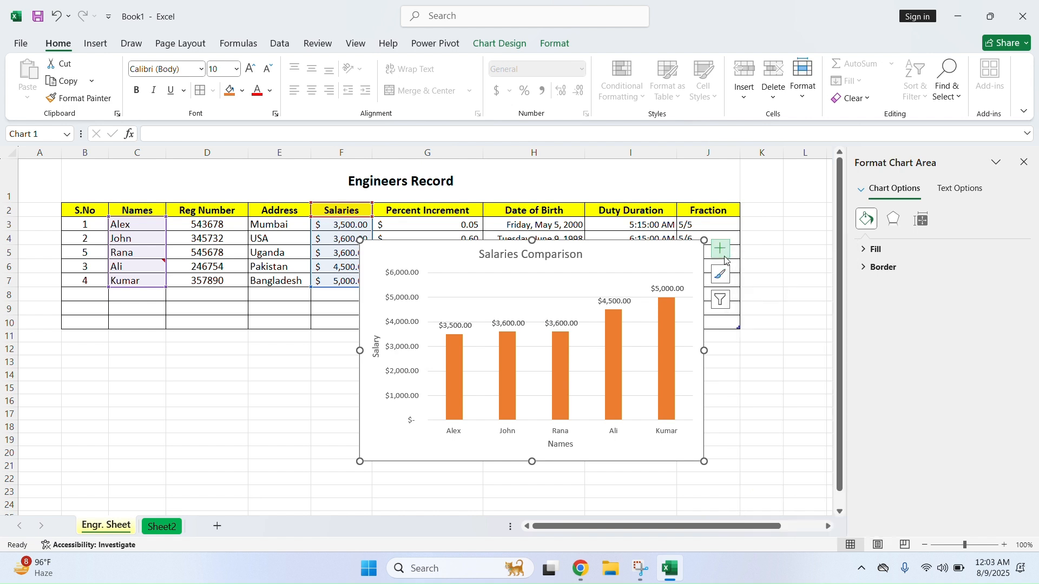
{"action": "right_click", "coordinate": [683, 255]}
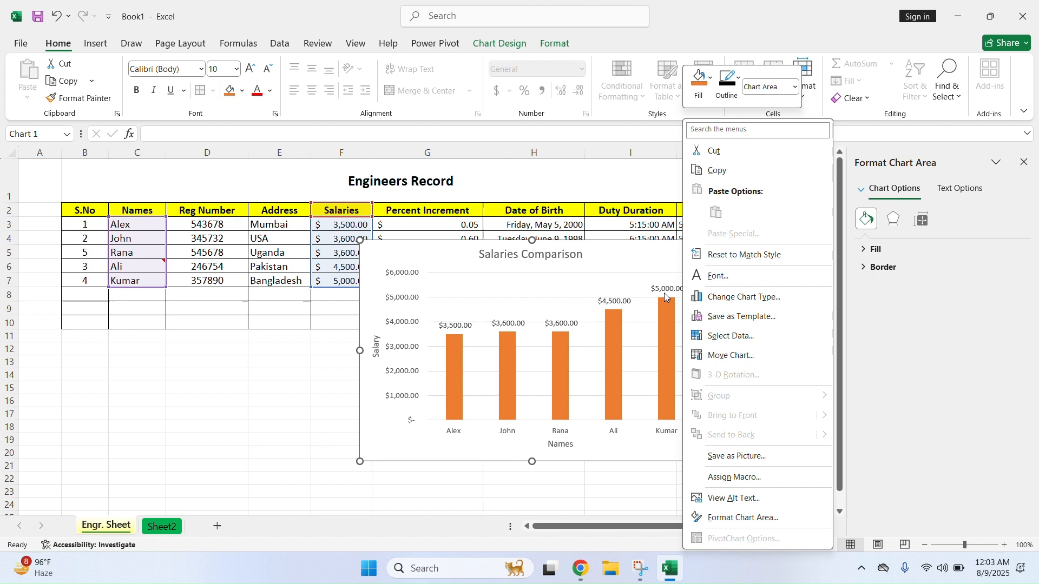
{"action": "key", "text": "Escape"}
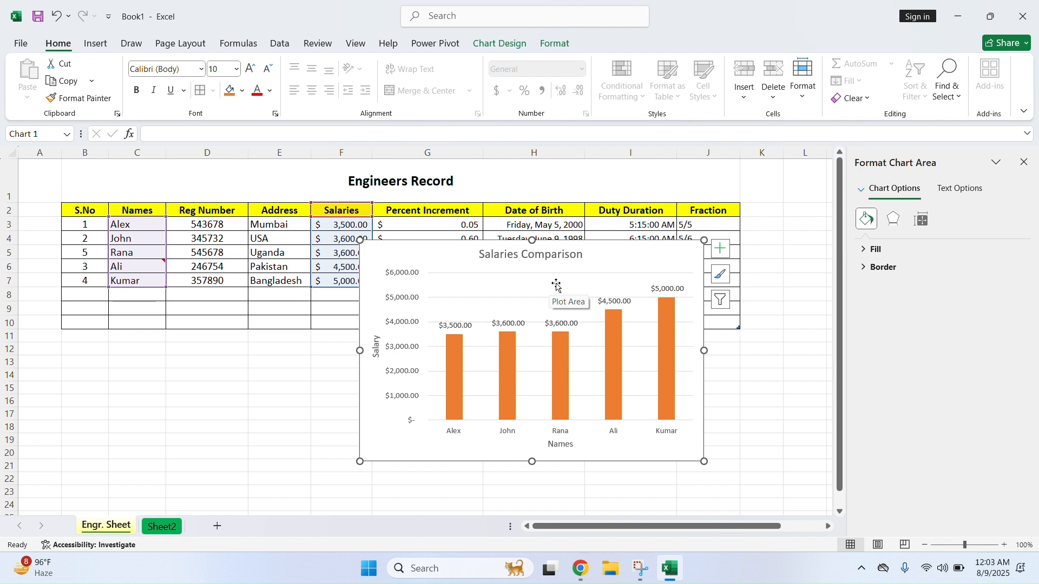
Enlarge the chart, try No fill, Solid, Gradient, Picture, and Pattern backgrounds, then keep Automatic fill
{"action": "left_click_drag", "start_coordinate": [704, 240], "coordinate": [716, 207]}
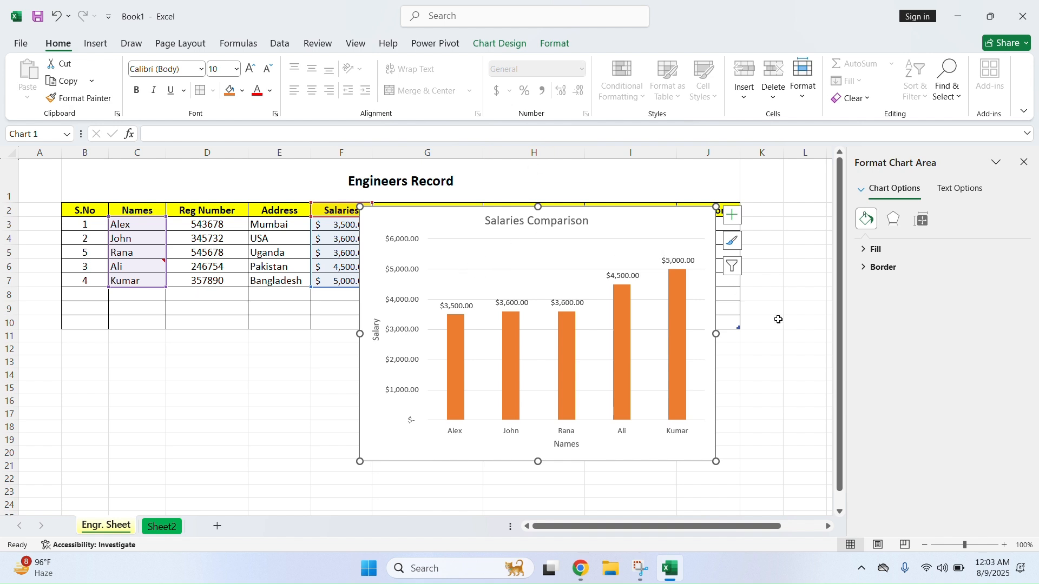
{"action": "left_click", "coordinate": [908, 252]}
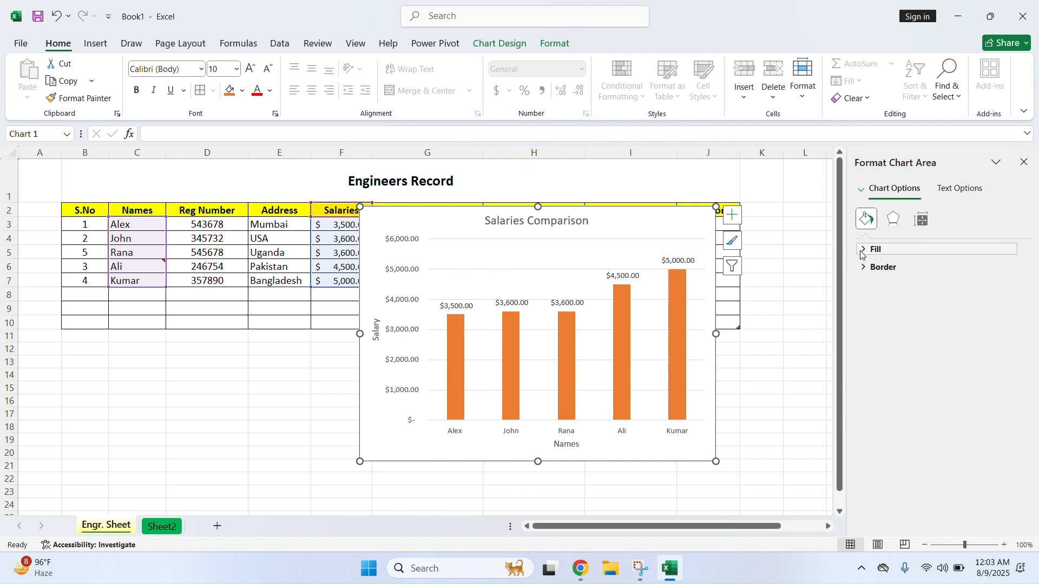
{"action": "left_click", "coordinate": [876, 272]}
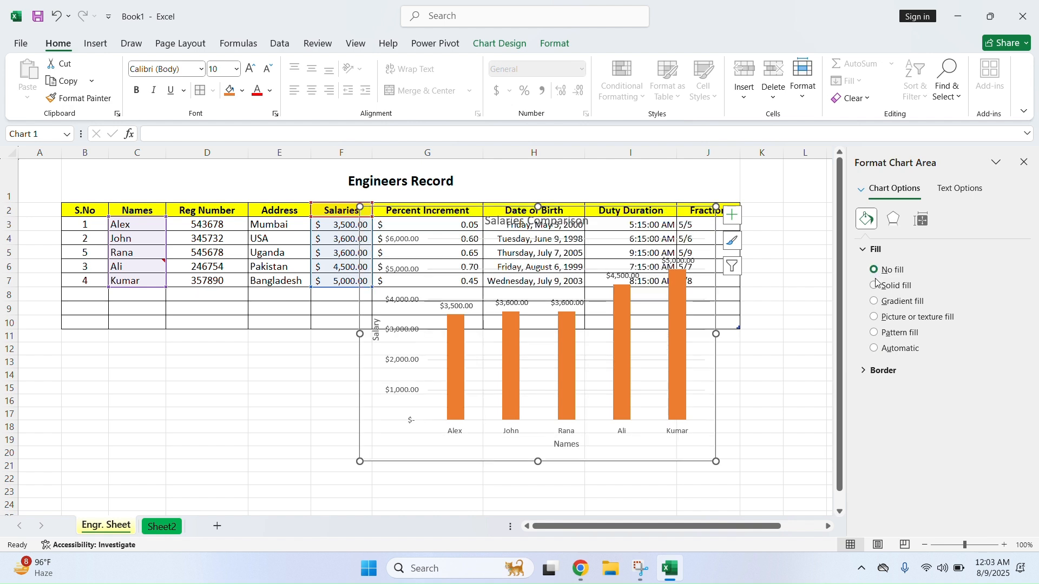
{"action": "left_click", "coordinate": [876, 286]}
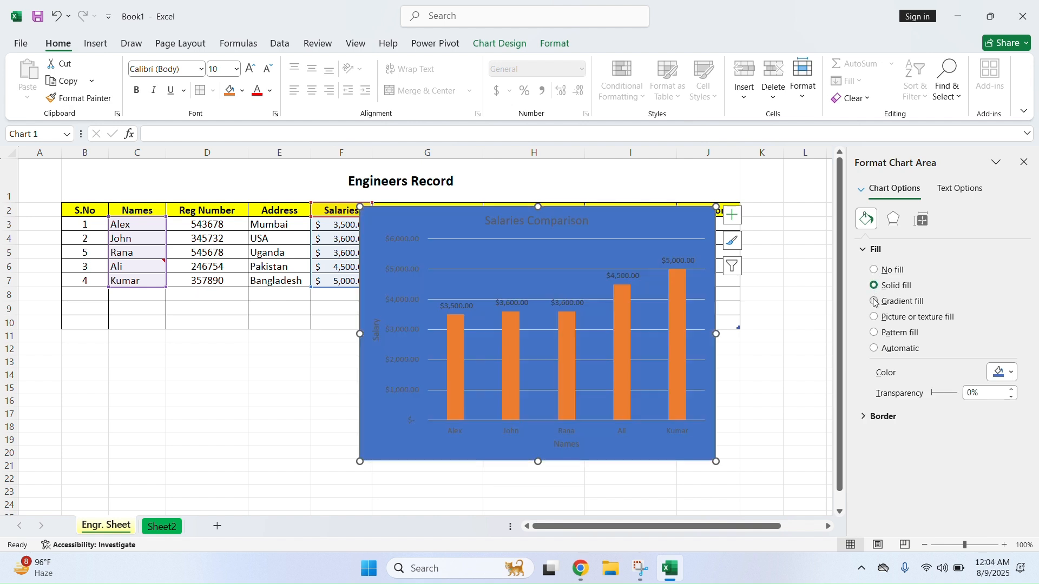
{"action": "left_click", "coordinate": [876, 302]}
{"action": "left_click", "coordinate": [874, 318]}
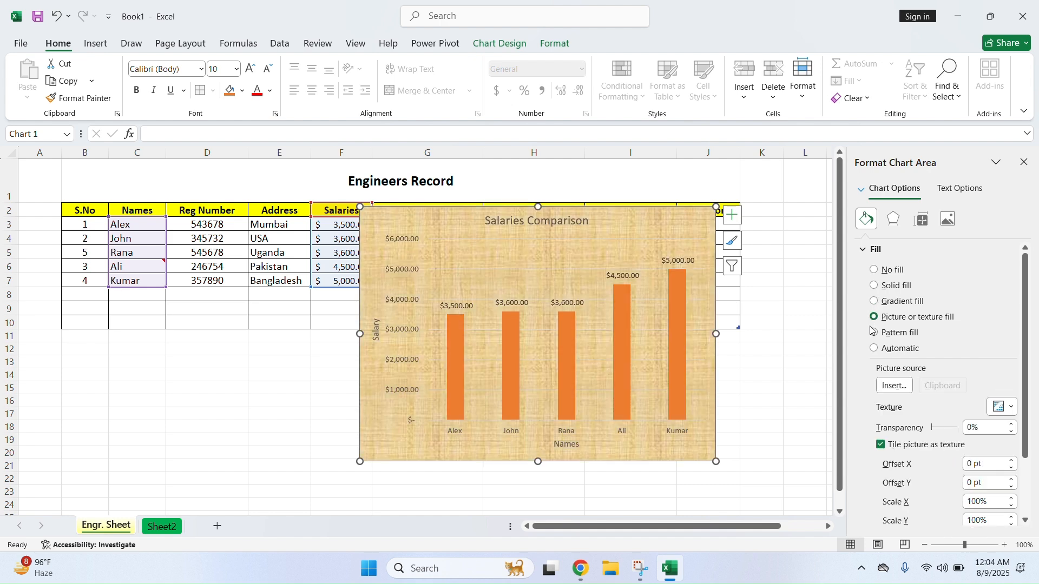
{"action": "left_click", "coordinate": [875, 333]}
{"action": "left_click", "coordinate": [874, 350]}
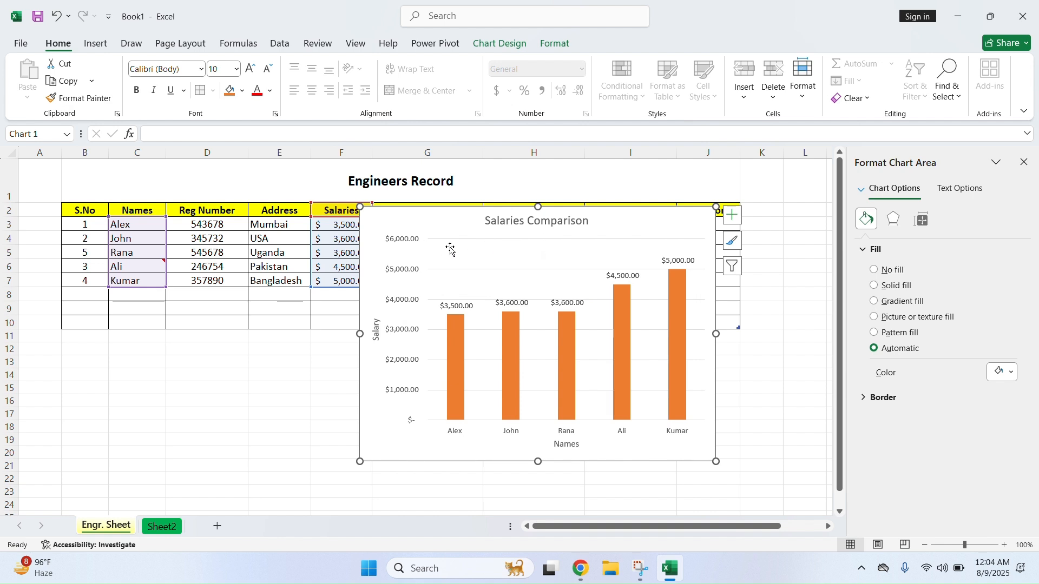
{"action": "left_click", "coordinate": [1024, 163]}
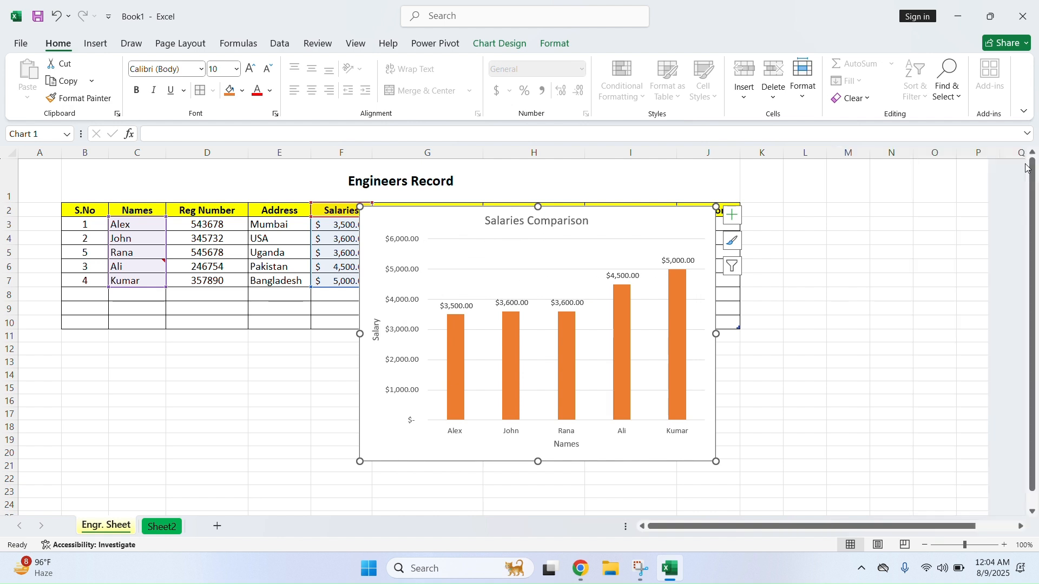
Move the Salaries Comparison column chart aside and delete it
{"action": "left_click_drag", "start_coordinate": [447, 222], "coordinate": [604, 270]}
{"action": "left_click", "coordinate": [95, 46]}
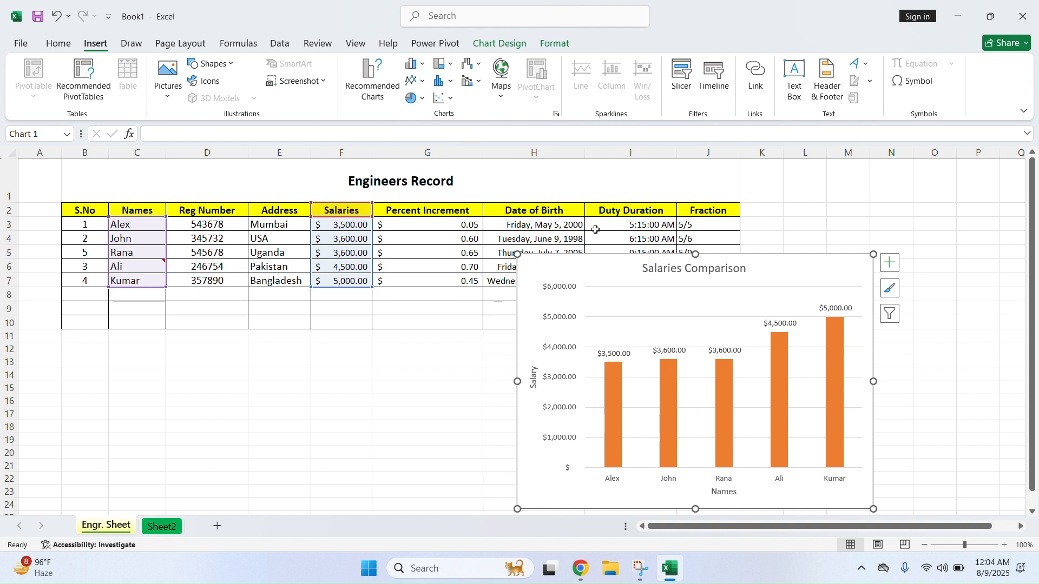
{"action": "key", "text": "Delete"}
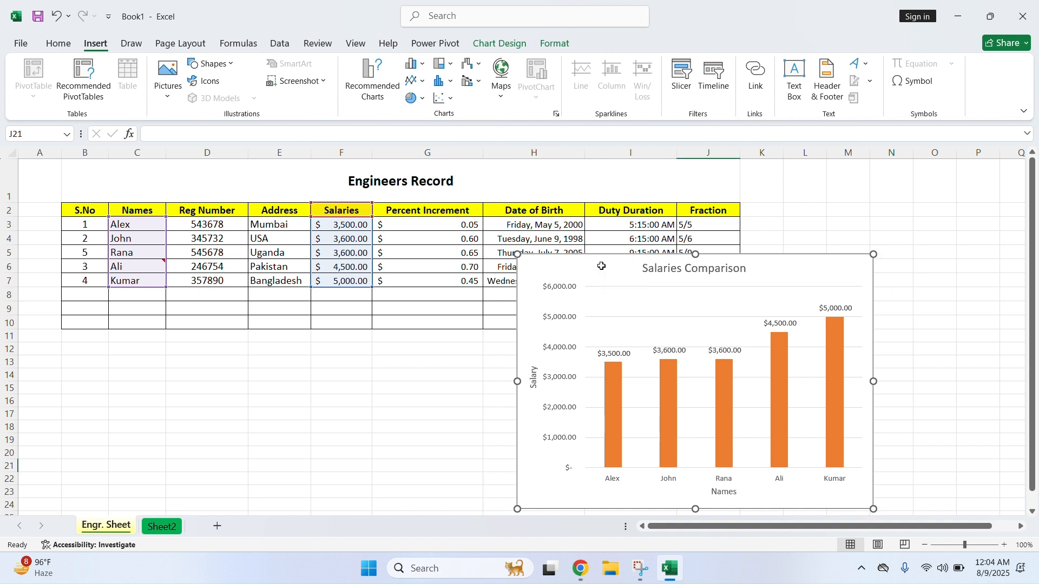
Select Names C2:C7 with Salaries F2:F7 and pick Pie in Recommended Charts
{"action": "left_click_drag", "start_coordinate": [151, 210], "coordinate": [139, 278]}
{"action": "left_click_drag", "start_coordinate": [360, 212], "coordinate": [360, 279]}
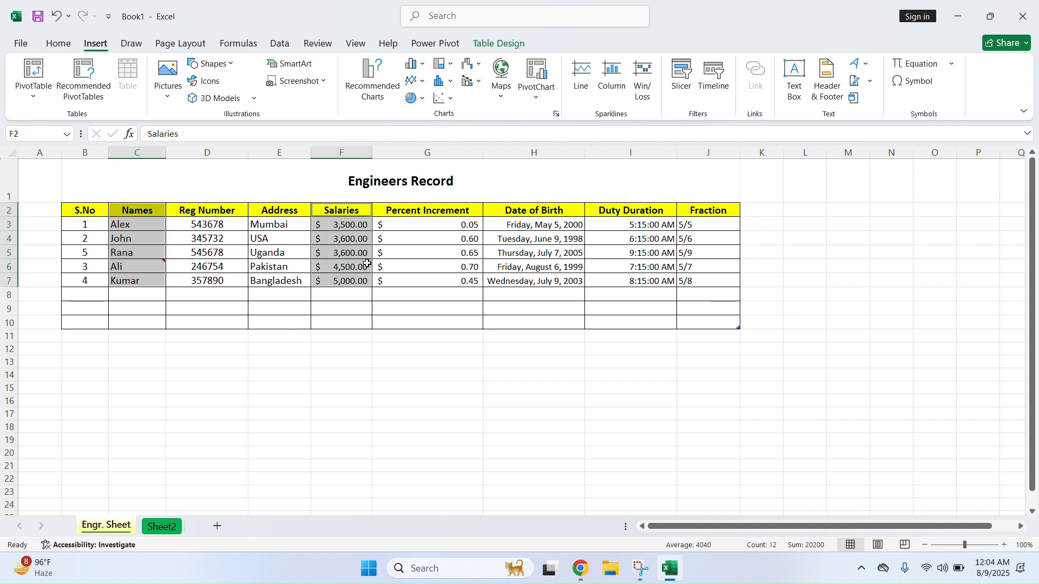
{"action": "left_click", "coordinate": [423, 65]}
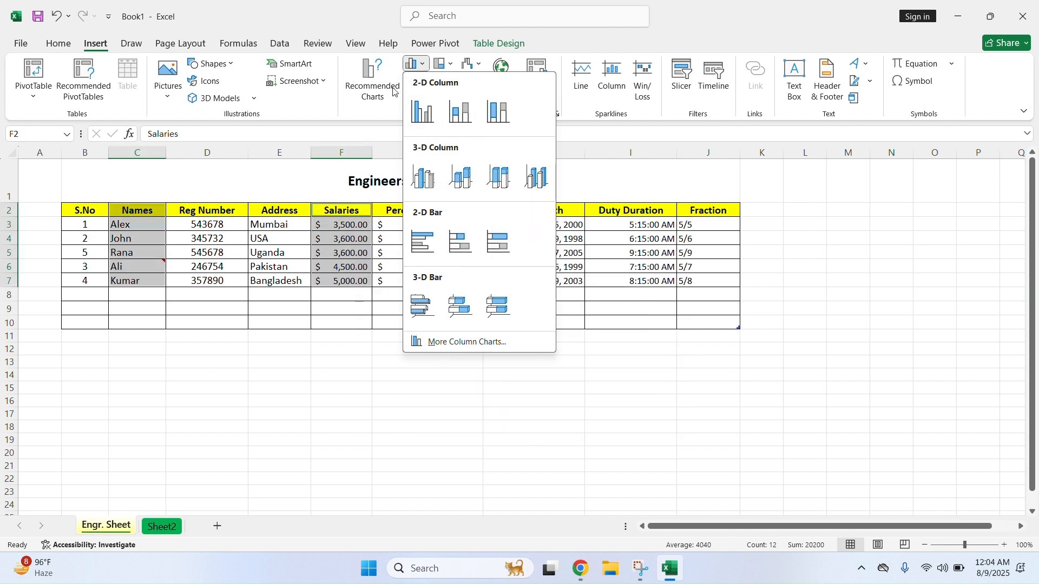
{"action": "left_click", "coordinate": [387, 113]}
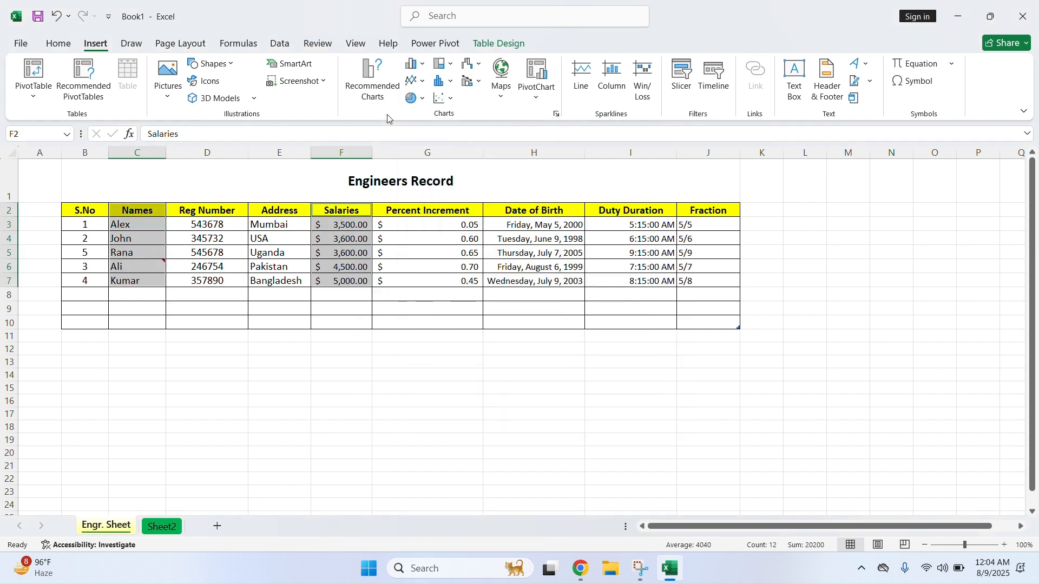
{"action": "left_click", "coordinate": [418, 81]}
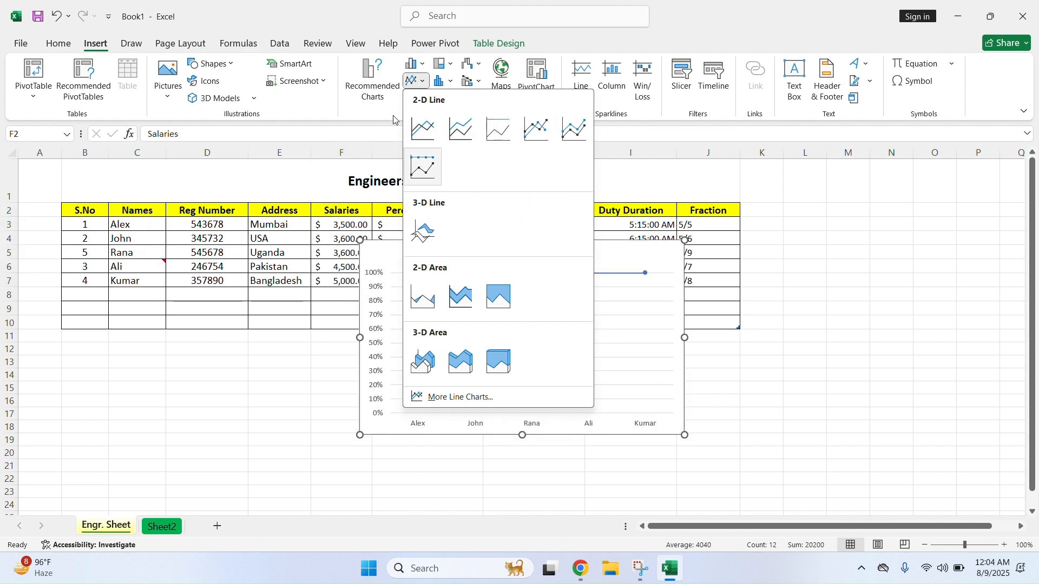
{"action": "left_click", "coordinate": [418, 82]}
{"action": "left_click", "coordinate": [372, 75]}
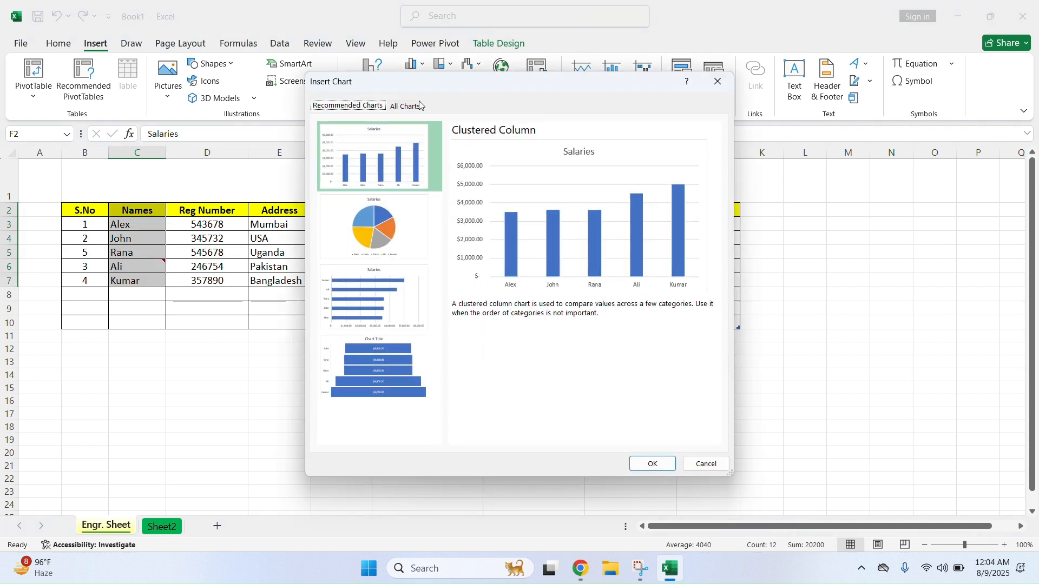
{"action": "left_click", "coordinate": [388, 229]}
Insert the Salaries pie chart with data labels on its slices, then delete it
{"action": "left_click", "coordinate": [659, 464]}
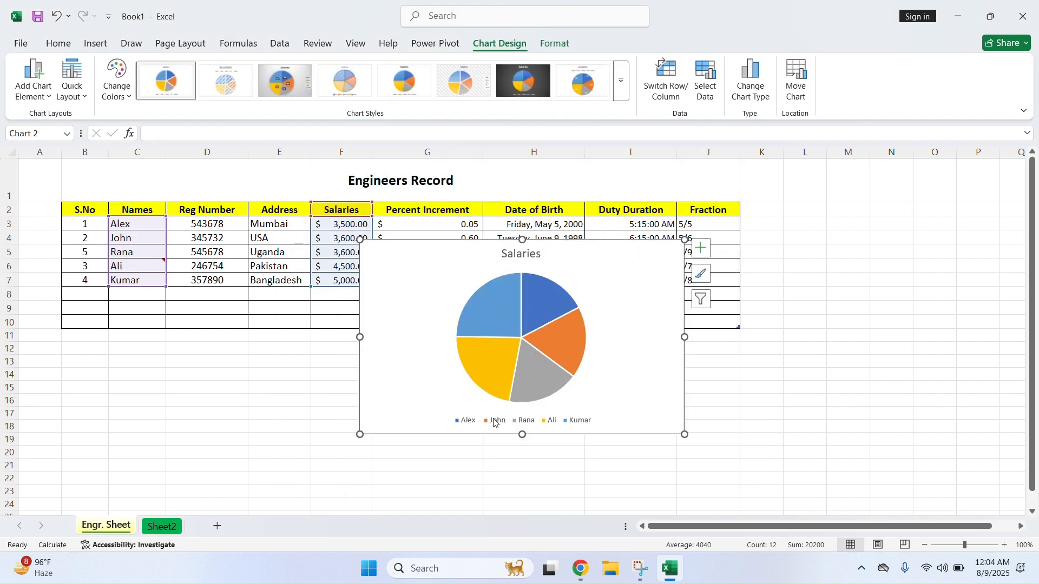
{"action": "left_click", "coordinate": [701, 248]}
{"action": "left_click", "coordinate": [731, 280]}
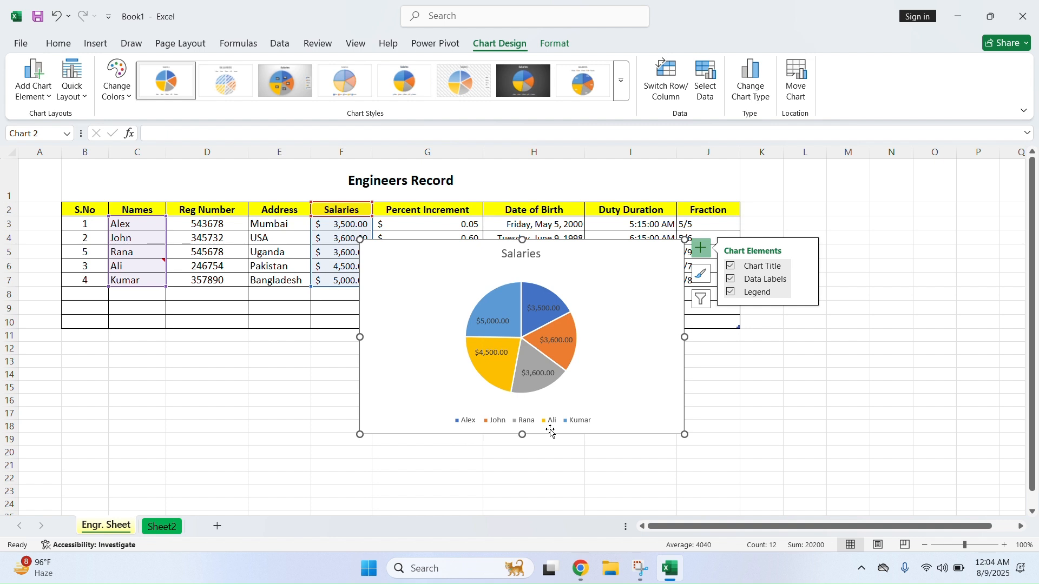
{"action": "right_click", "coordinate": [575, 264]}
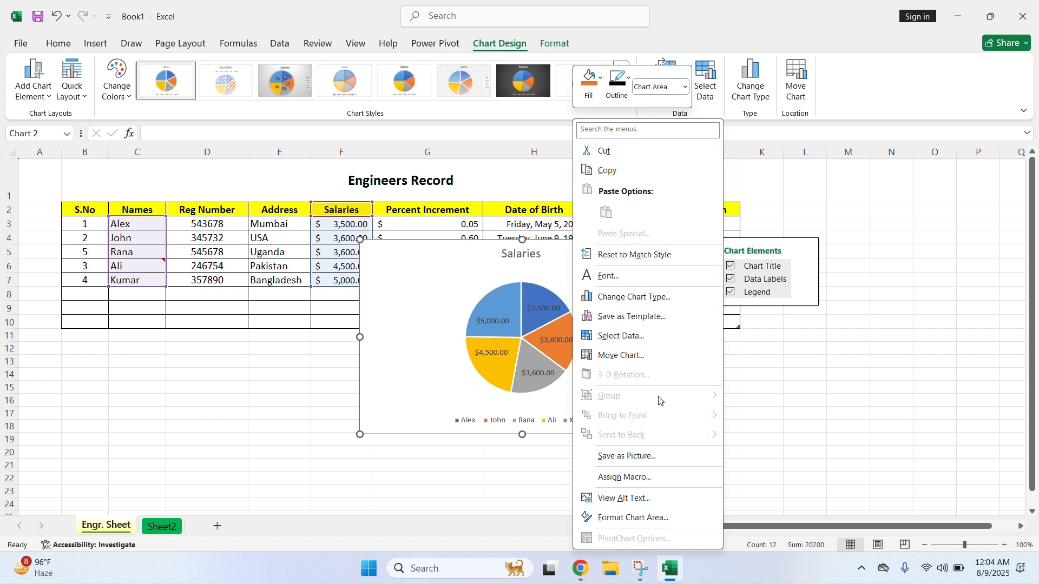
{"action": "left_click", "coordinate": [401, 263]}
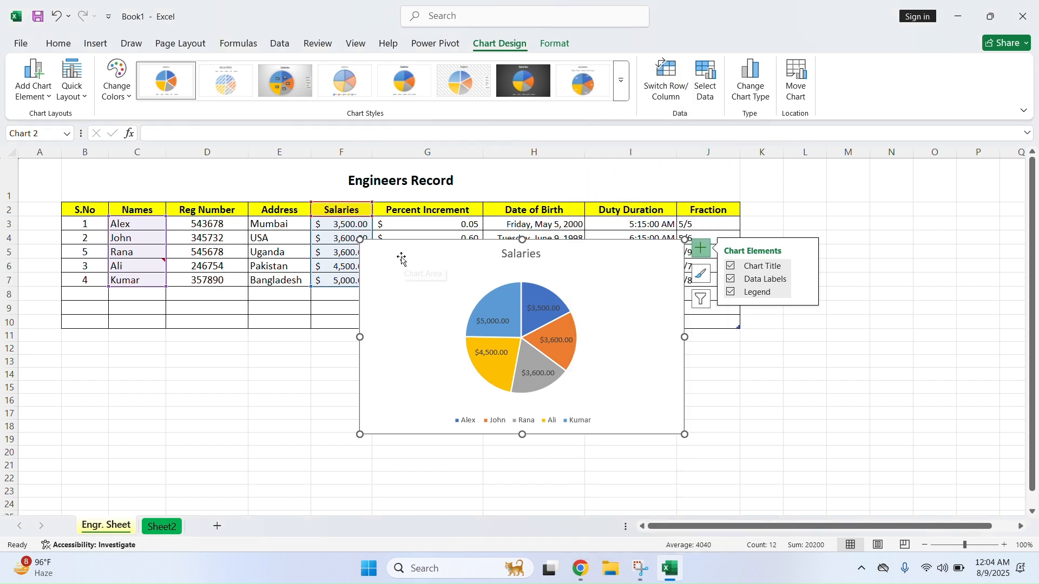
{"action": "key", "text": "Delete"}
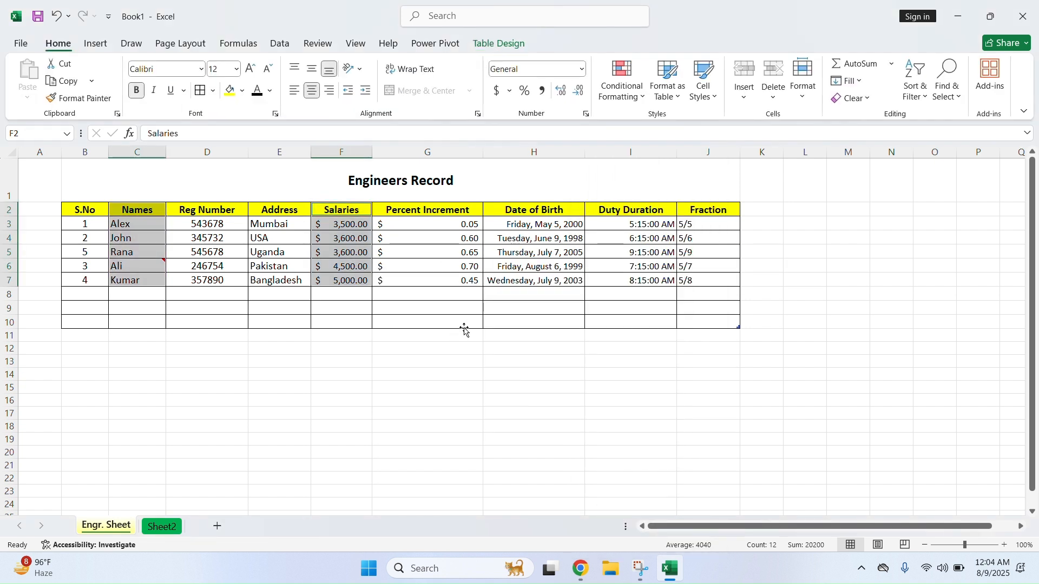
Browse the Scatter and Maps chart galleries, select H12, and pick the Text Box tool
{"action": "left_click", "coordinate": [96, 44]}
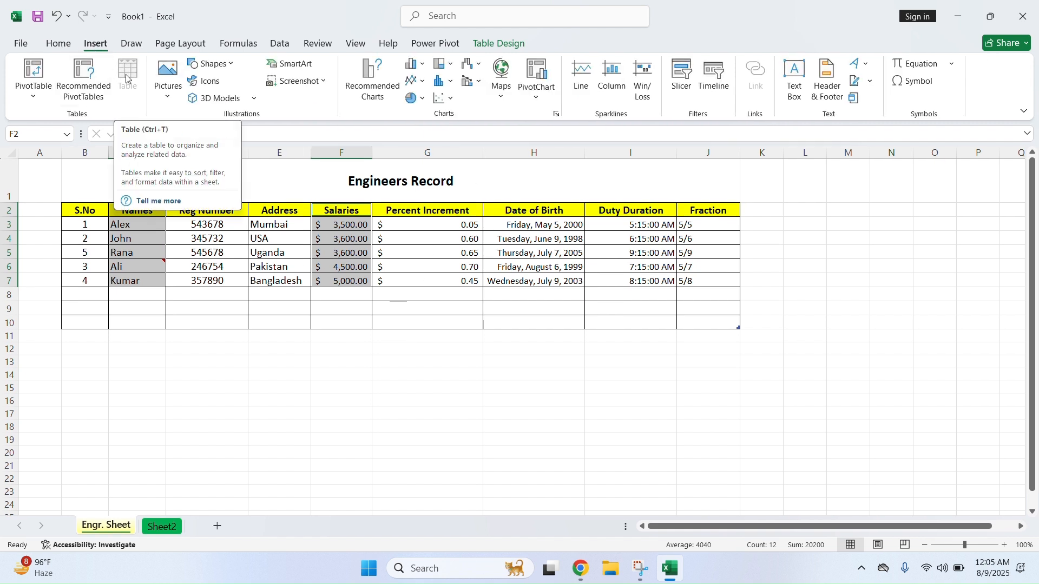
{"action": "left_click", "coordinate": [451, 101]}
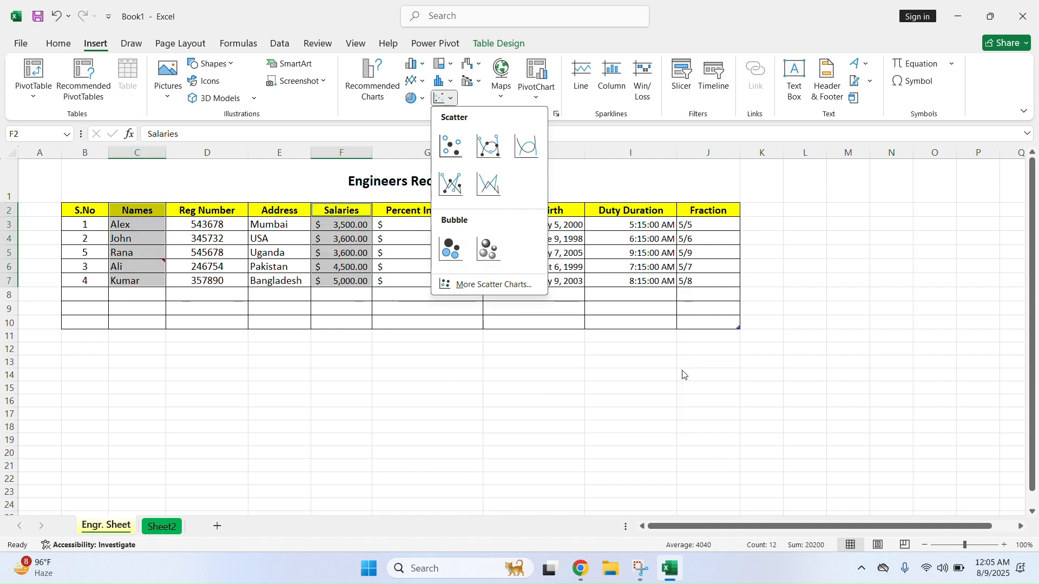
{"action": "left_click", "coordinate": [680, 354]}
{"action": "left_click", "coordinate": [500, 351]}
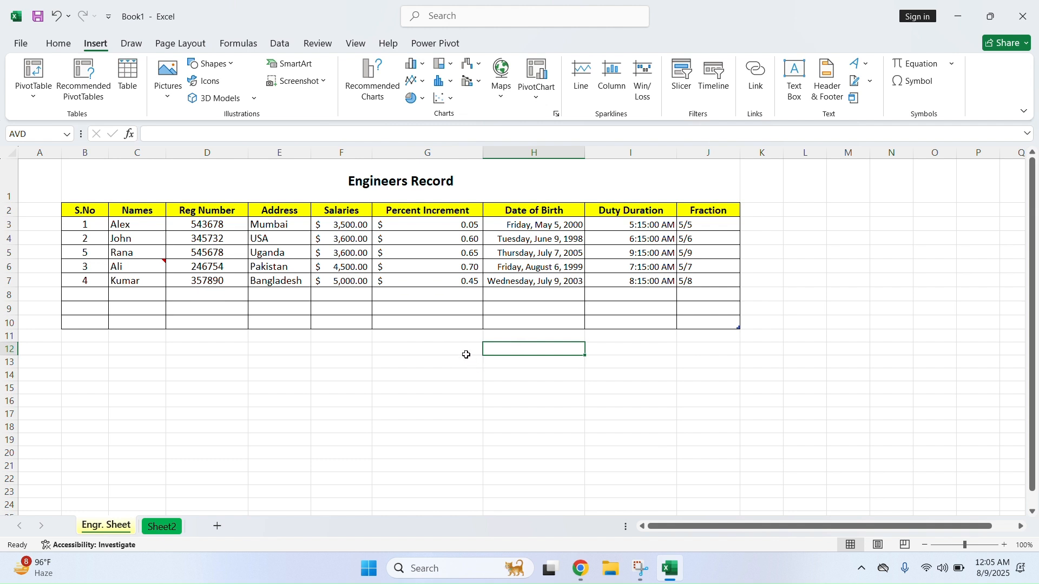
{"action": "left_click", "coordinate": [503, 97]}
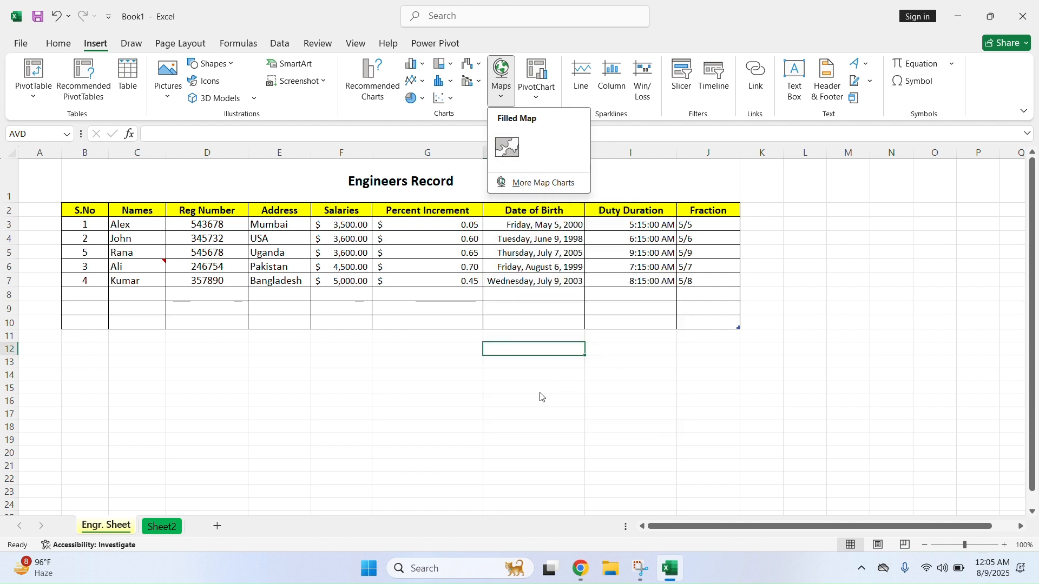
{"action": "left_click", "coordinate": [437, 394]}
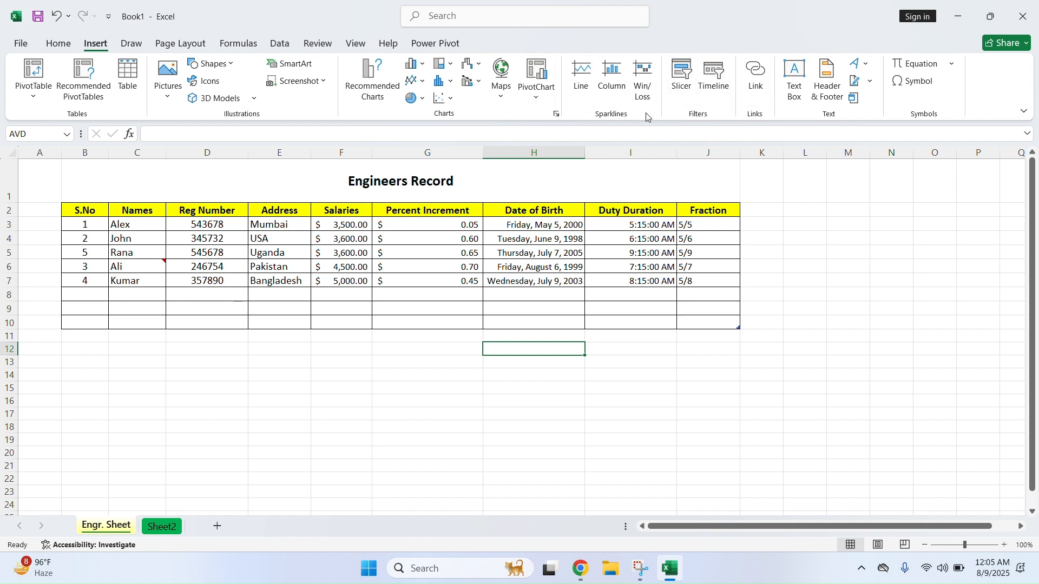
{"action": "left_click", "coordinate": [796, 75]}
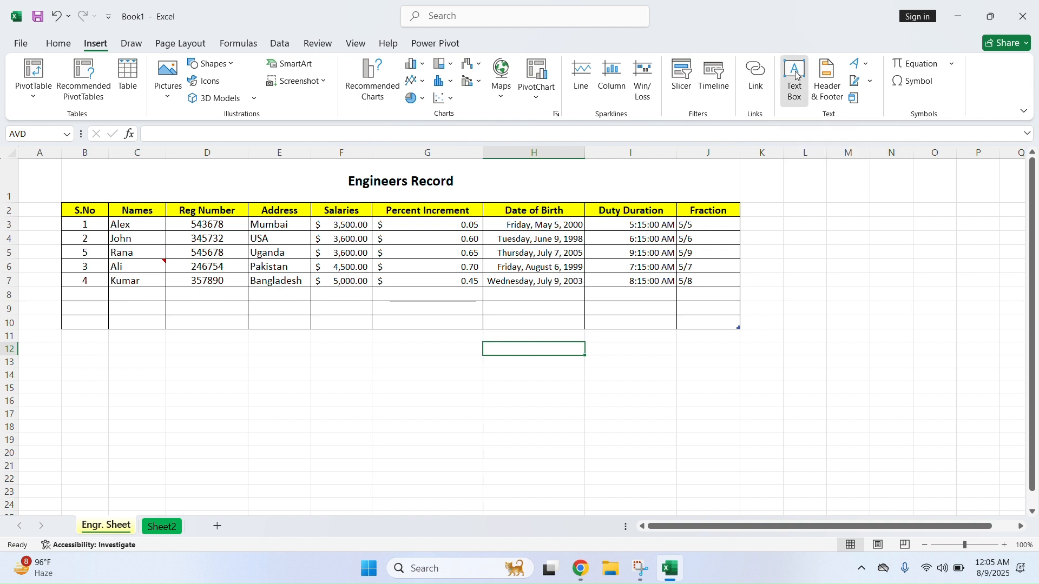
Draw a text box over rows 11–16 reading 'Engineers Data for Record'
{"action": "left_click_drag", "start_coordinate": [130, 336], "coordinate": [379, 396]}
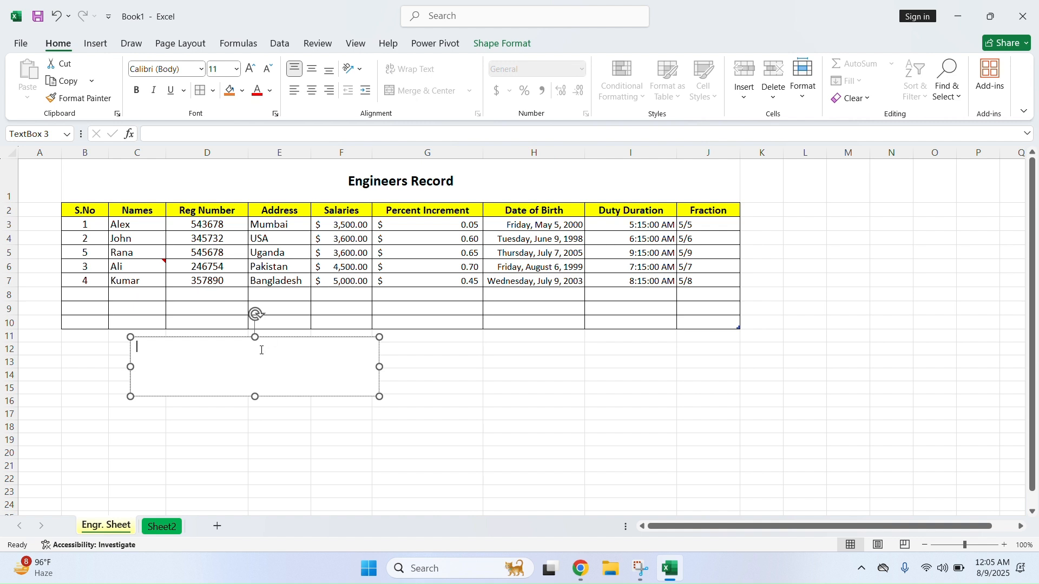
{"action": "type", "text": "Engineers Data for Record"}
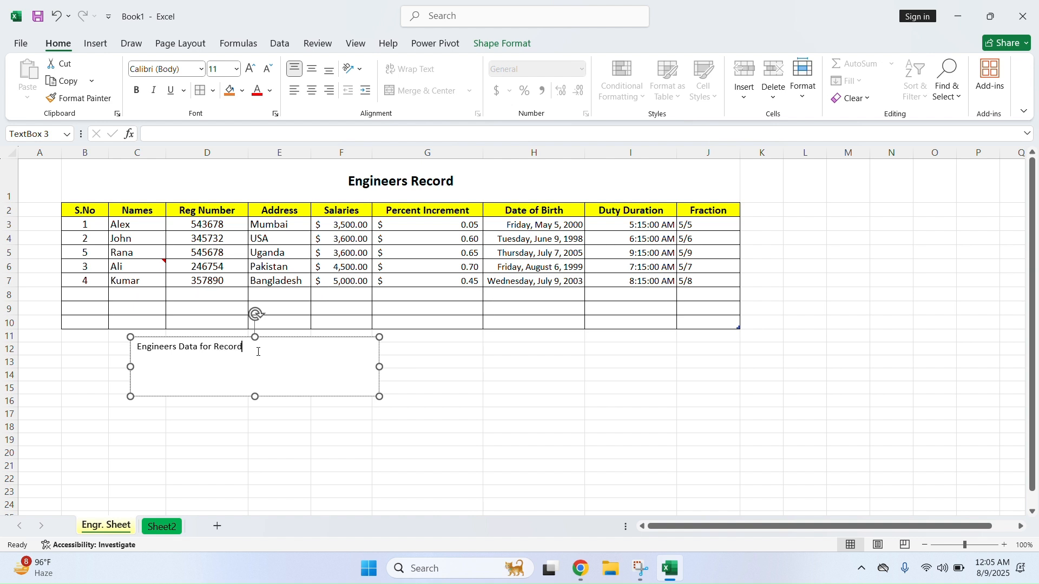
{"action": "left_click", "coordinate": [362, 430]}
{"action": "left_click", "coordinate": [249, 360]}
{"action": "left_click", "coordinate": [276, 337]}
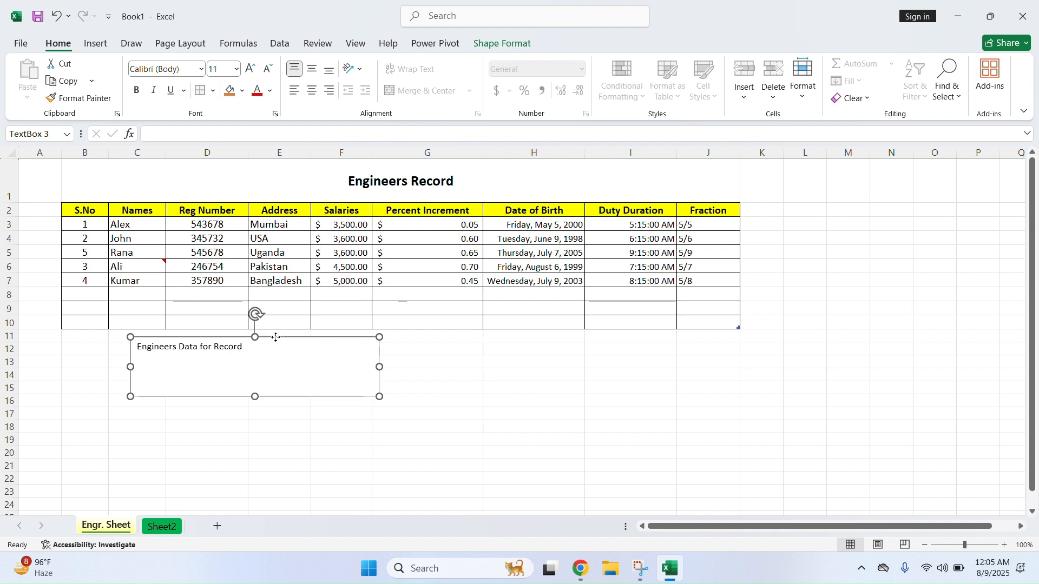
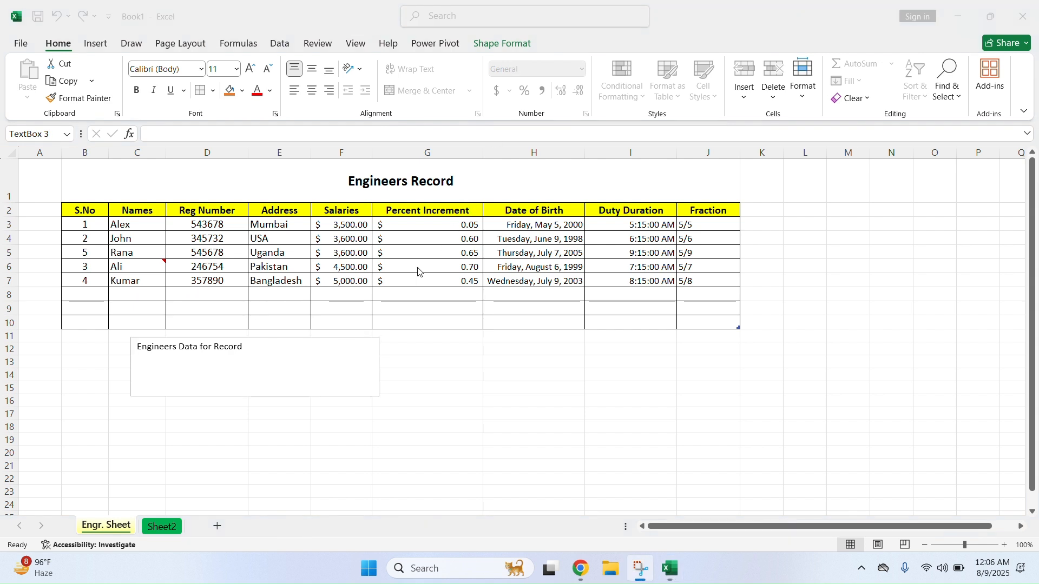
Move the 'Engineers Data for Record' text box under the table and fill it red
{"action": "left_click", "coordinate": [281, 371]}
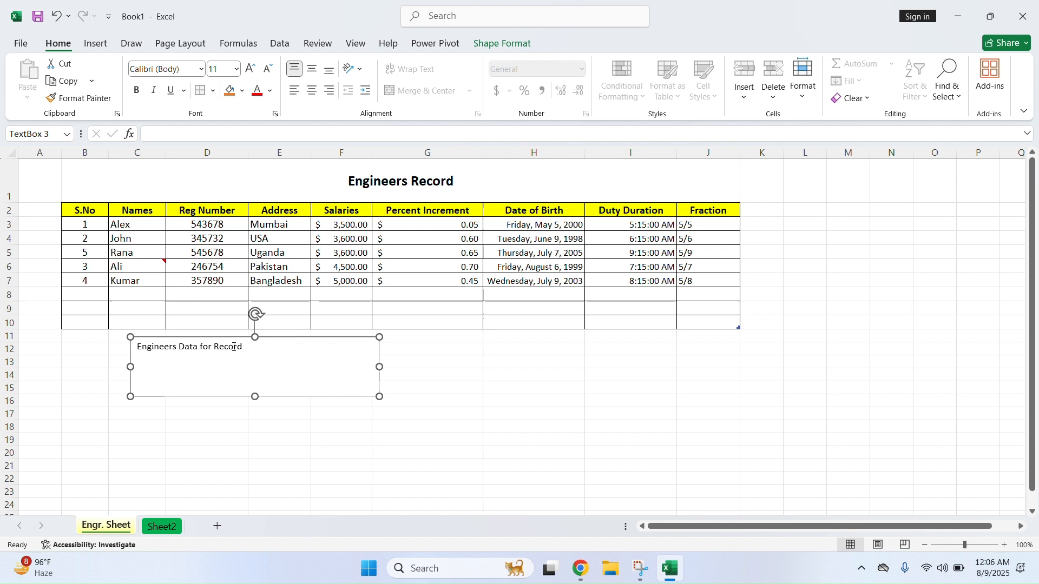
{"action": "left_click_drag", "start_coordinate": [248, 340], "coordinate": [396, 360]}
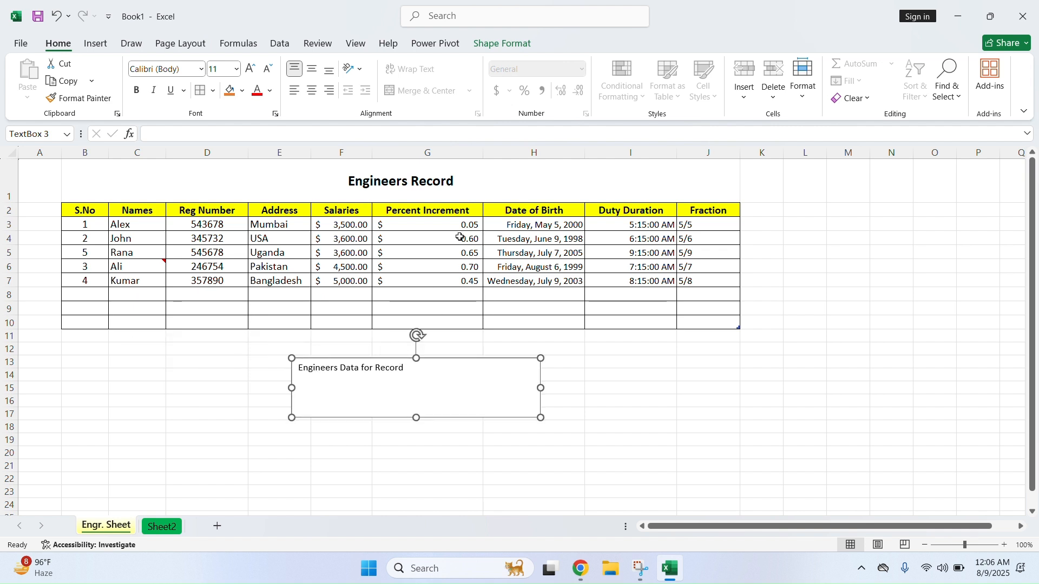
{"action": "left_click", "coordinate": [494, 49]}
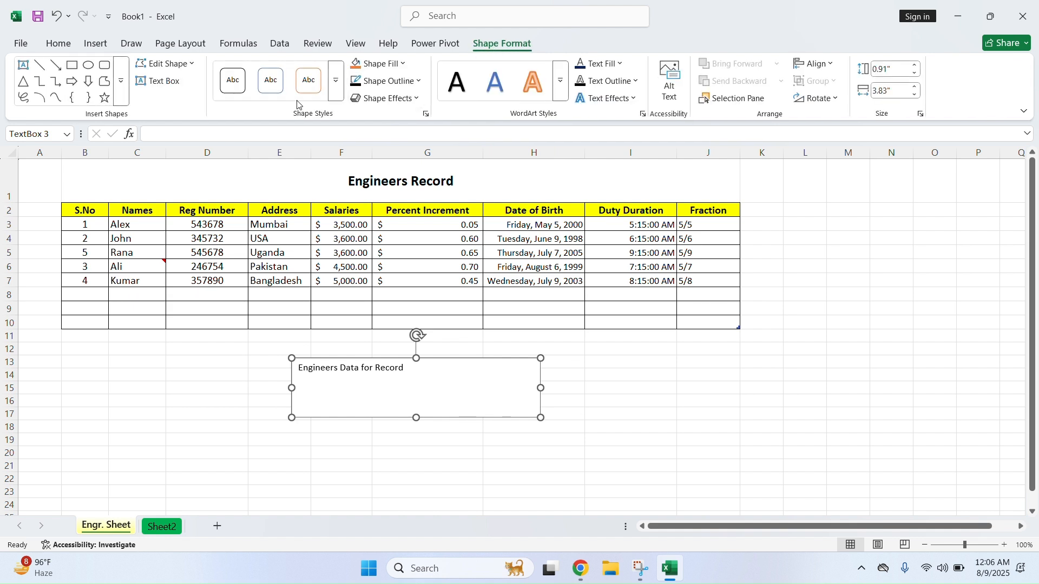
{"action": "left_click", "coordinate": [378, 64]}
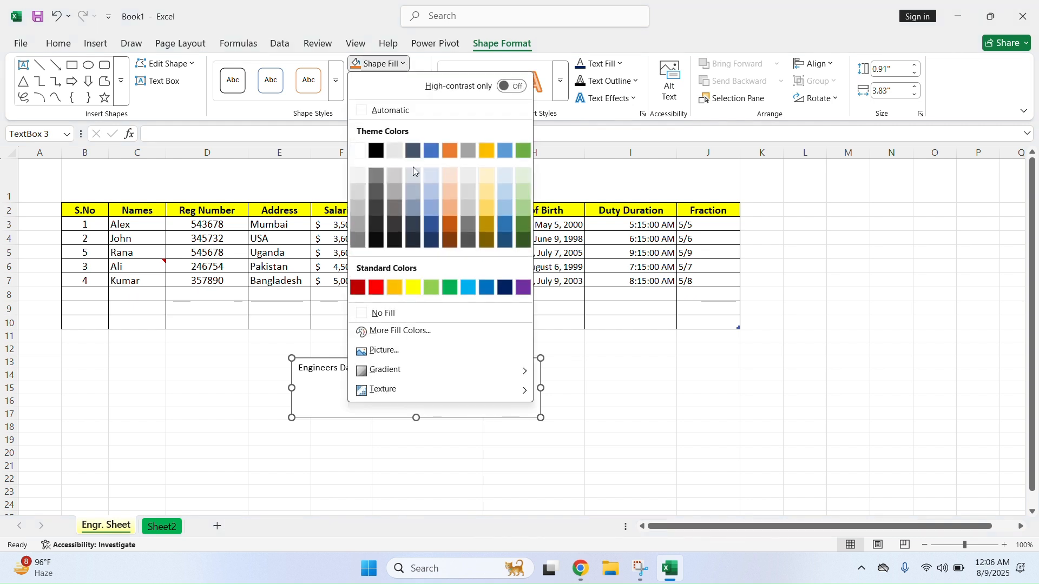
{"action": "left_click", "coordinate": [374, 290]}
Select the whole red text box and delete it
{"action": "left_click_drag", "start_coordinate": [406, 373], "coordinate": [298, 370]}
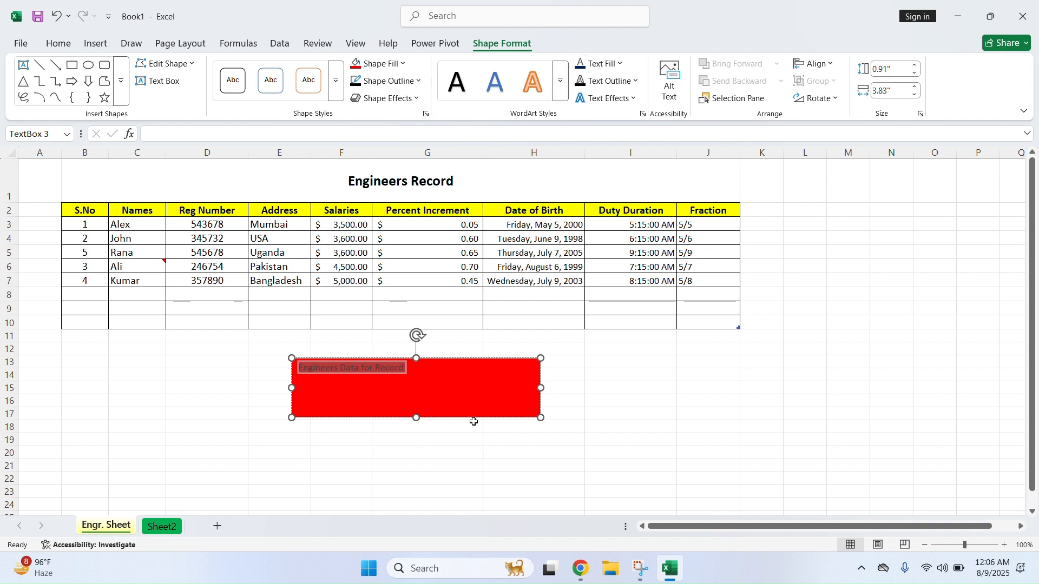
{"action": "left_click", "coordinate": [449, 438]}
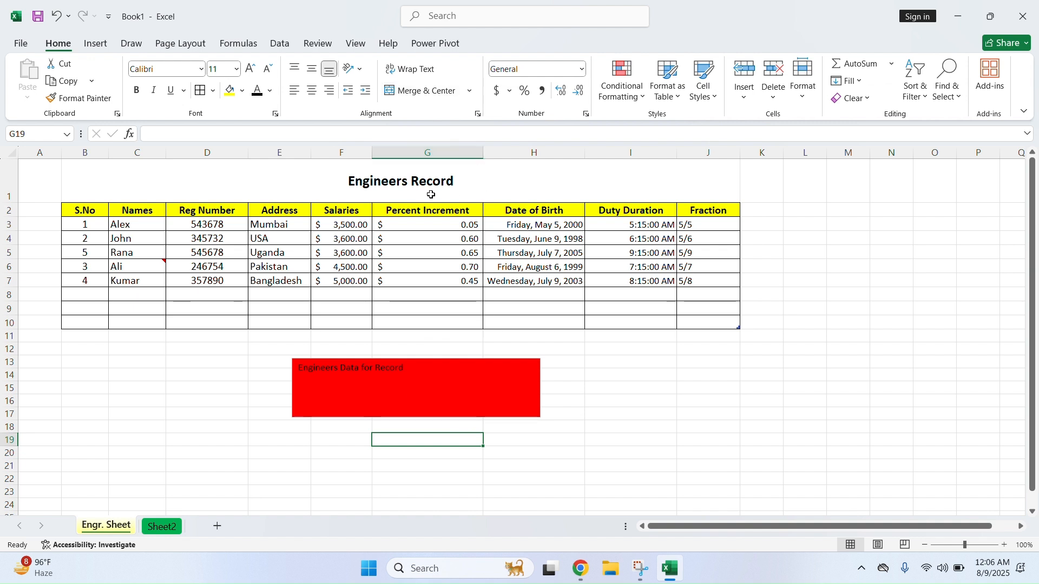
{"action": "left_click", "coordinate": [427, 361]}
{"action": "left_click", "coordinate": [431, 361]}
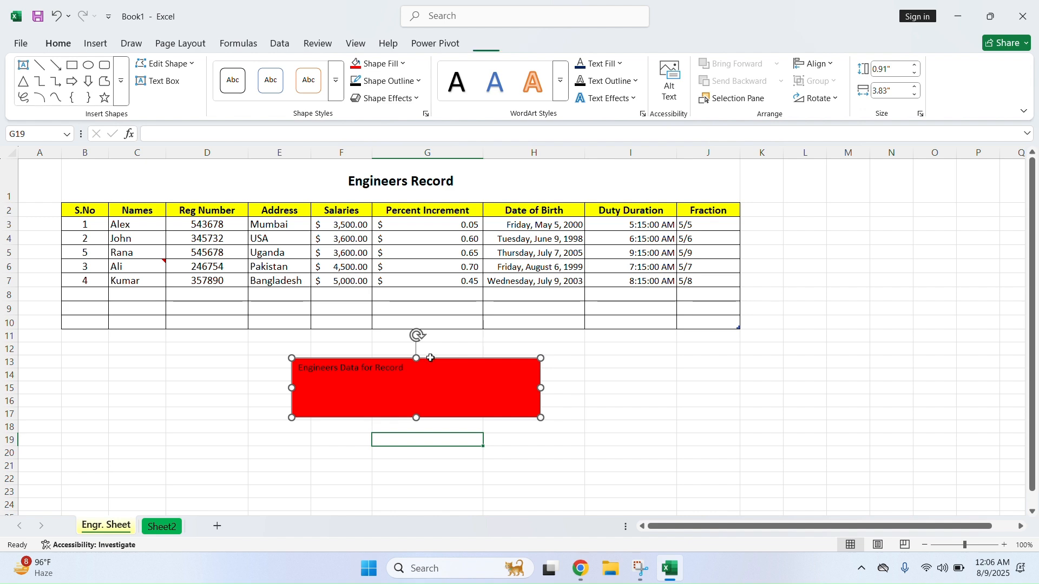
{"action": "key", "text": "Delete"}
{"action": "left_click", "coordinate": [95, 44]}
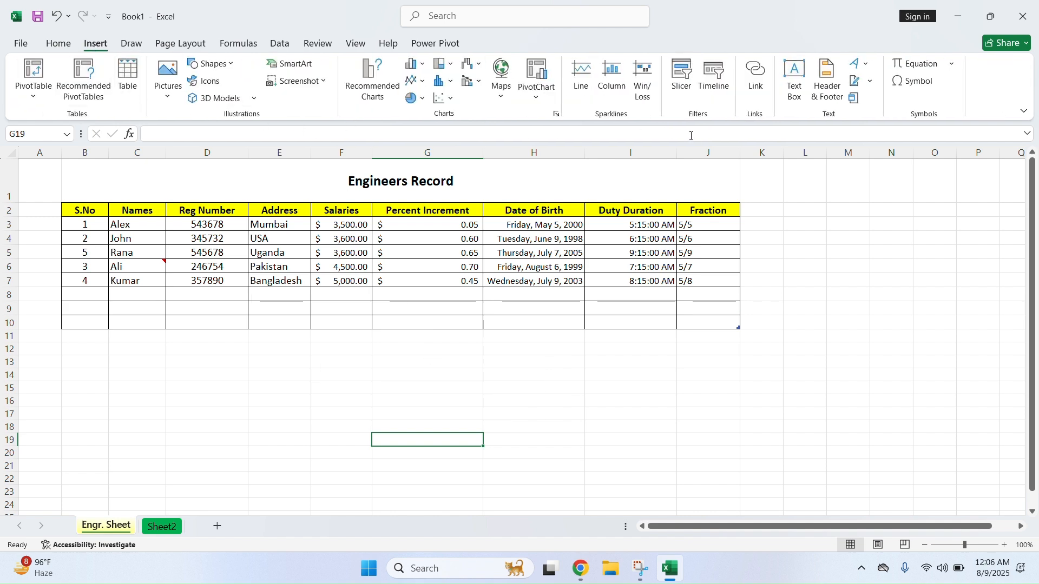
{"action": "left_click", "coordinate": [953, 65]}
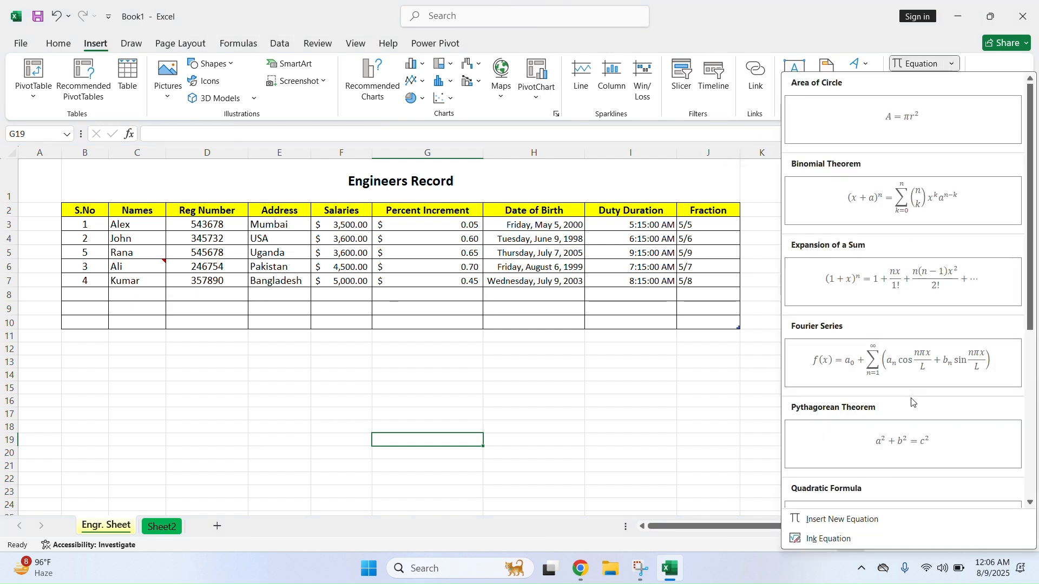
{"action": "left_click", "coordinate": [951, 66]}
{"action": "left_click", "coordinate": [913, 82]}
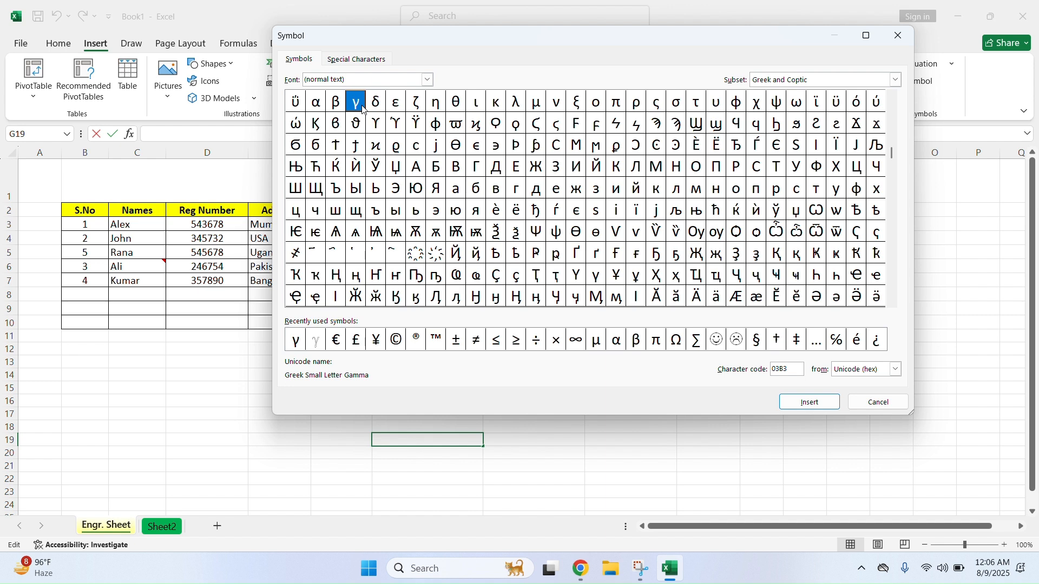
{"action": "double_click", "coordinate": [316, 102]}
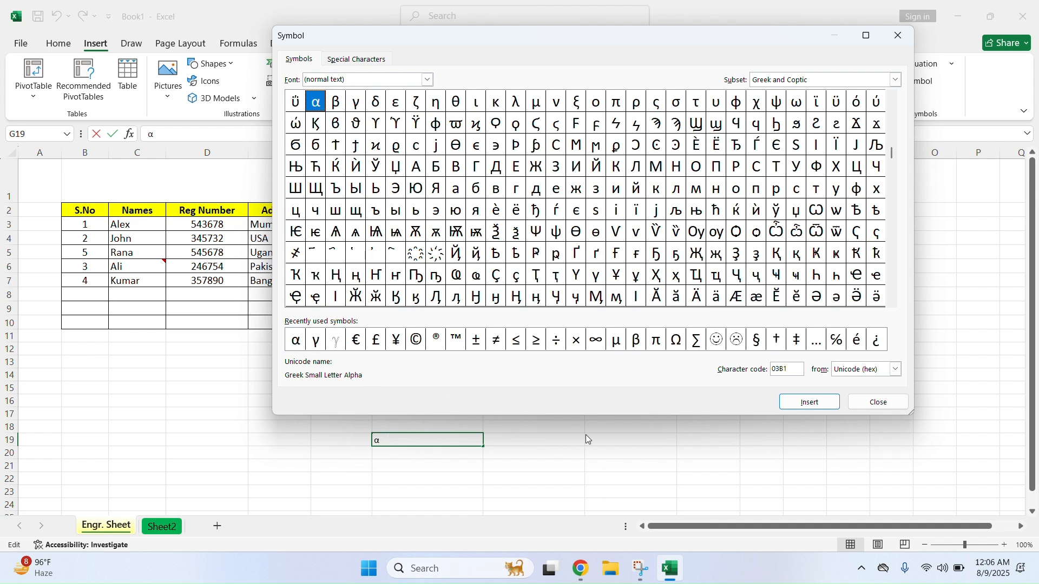
{"action": "left_click", "coordinate": [878, 402]}
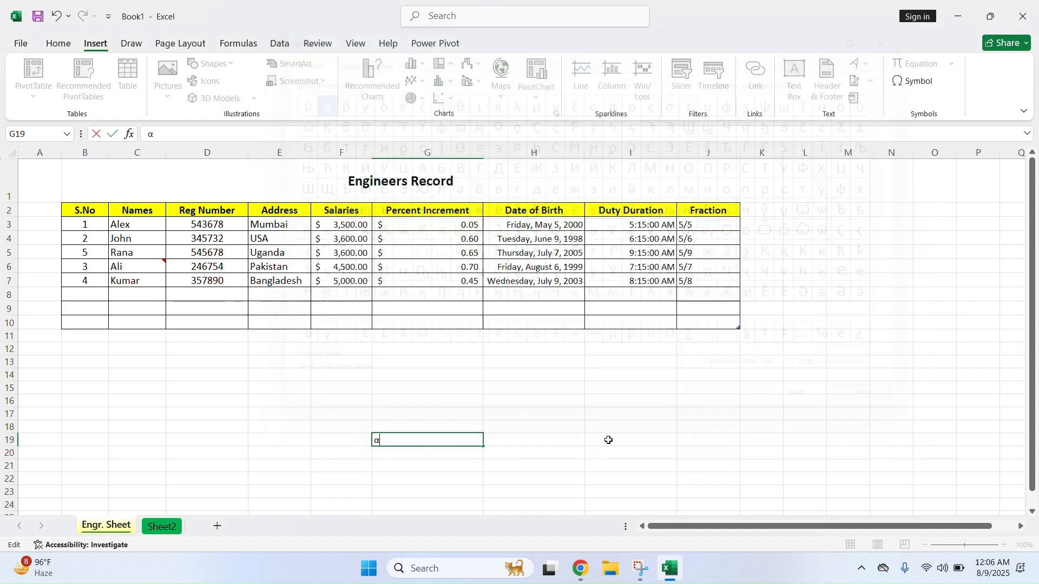
{"action": "left_click", "coordinate": [423, 464]}
{"action": "left_click", "coordinate": [416, 443]}
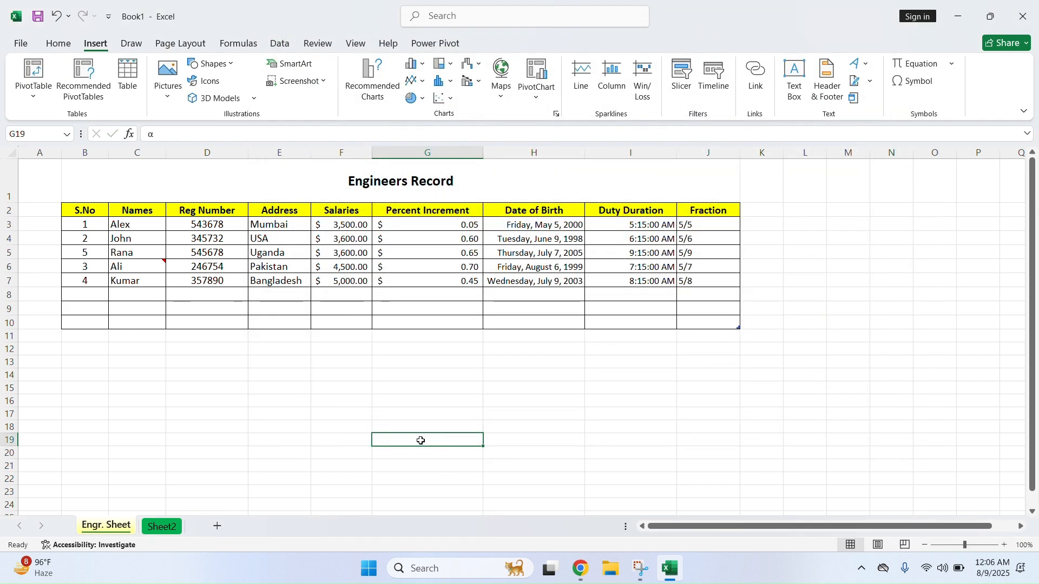
{"action": "left_click", "coordinate": [524, 466]}
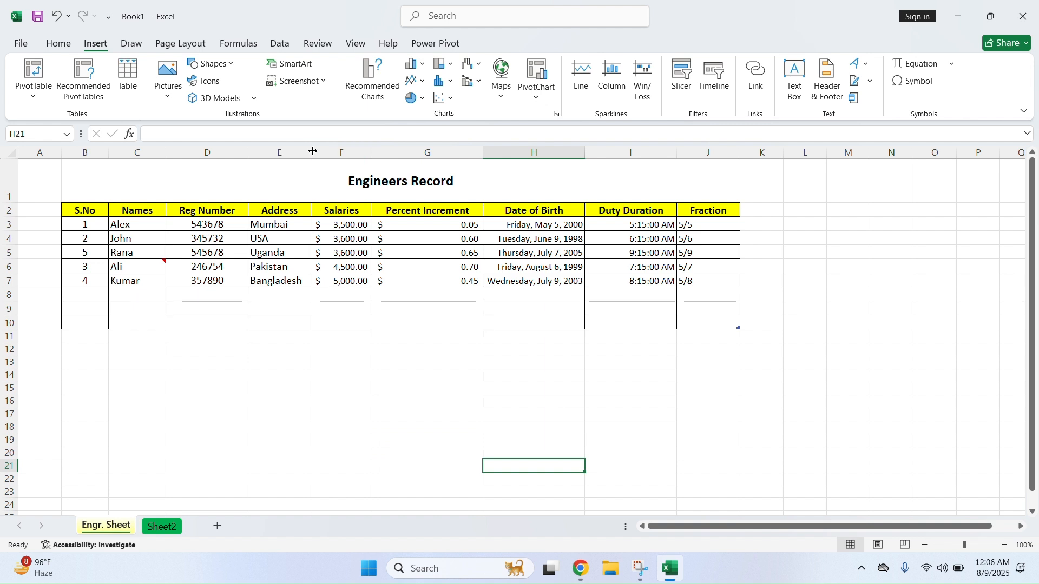
{"action": "left_click", "coordinate": [131, 43]}
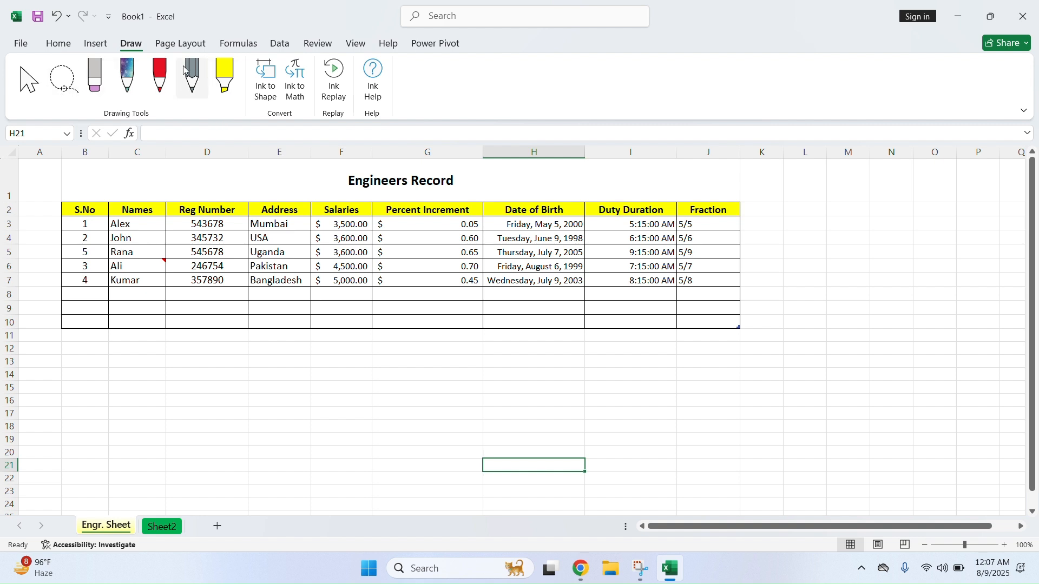
{"action": "left_click", "coordinate": [183, 44]}
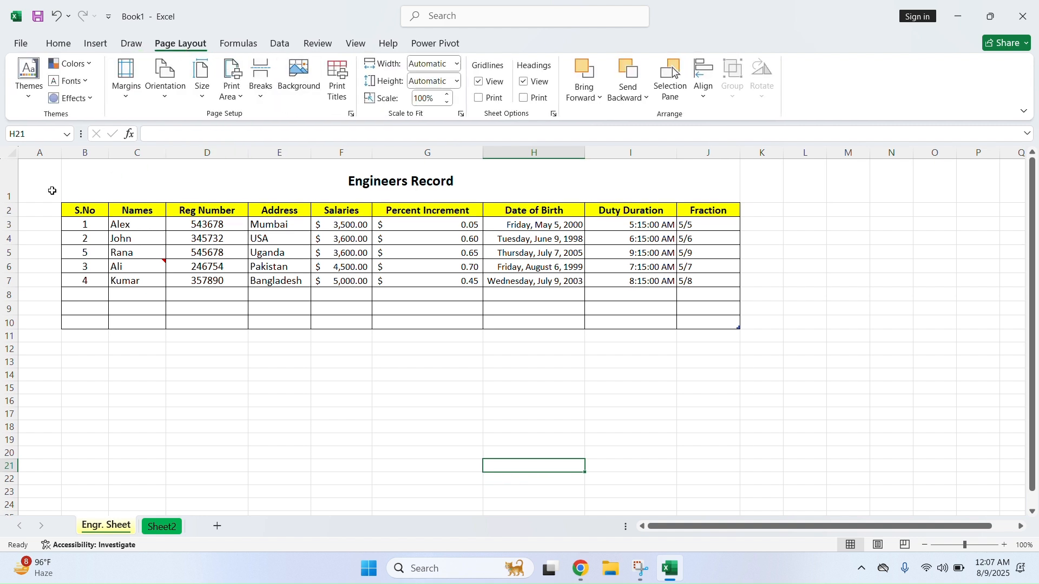
Delete the empty rows 8 to 10 below the table
{"action": "left_click", "coordinate": [474, 376]}
{"action": "left_click_drag", "start_coordinate": [9, 295], "coordinate": [9, 324]}
{"action": "right_click", "coordinate": [5, 311]}
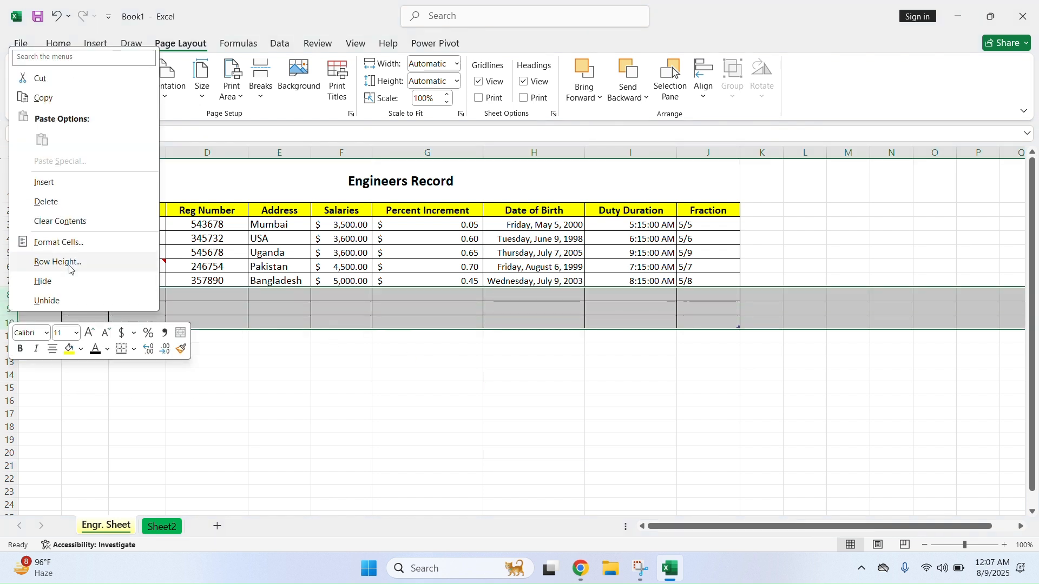
{"action": "left_click", "coordinate": [70, 202]}
{"action": "left_click", "coordinate": [411, 398]}
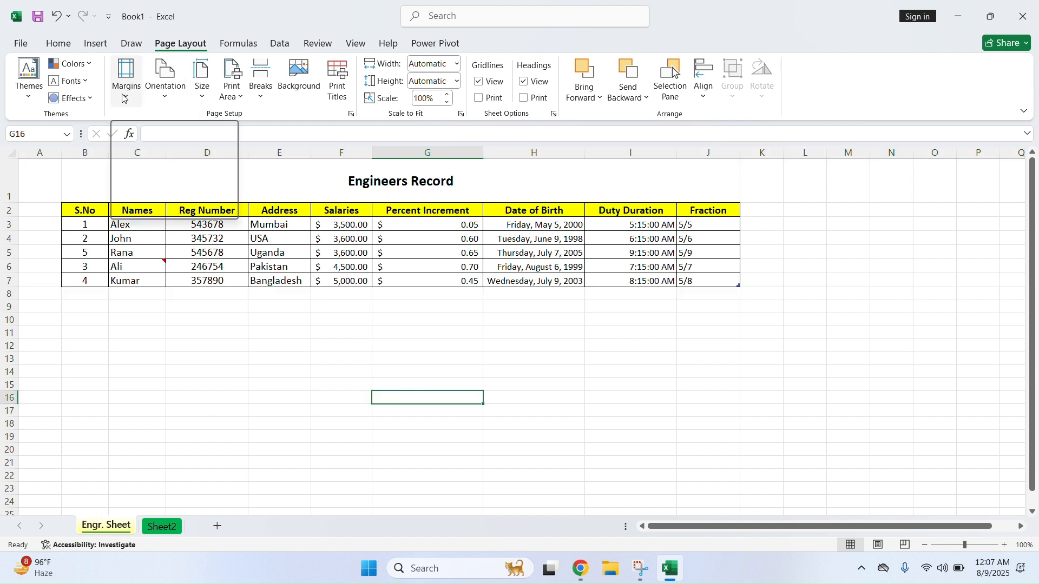
Put a thick outside border around the title and table, B1:J7
{"action": "left_click", "coordinate": [380, 383]}
{"action": "left_click_drag", "start_coordinate": [300, 184], "coordinate": [370, 277]}
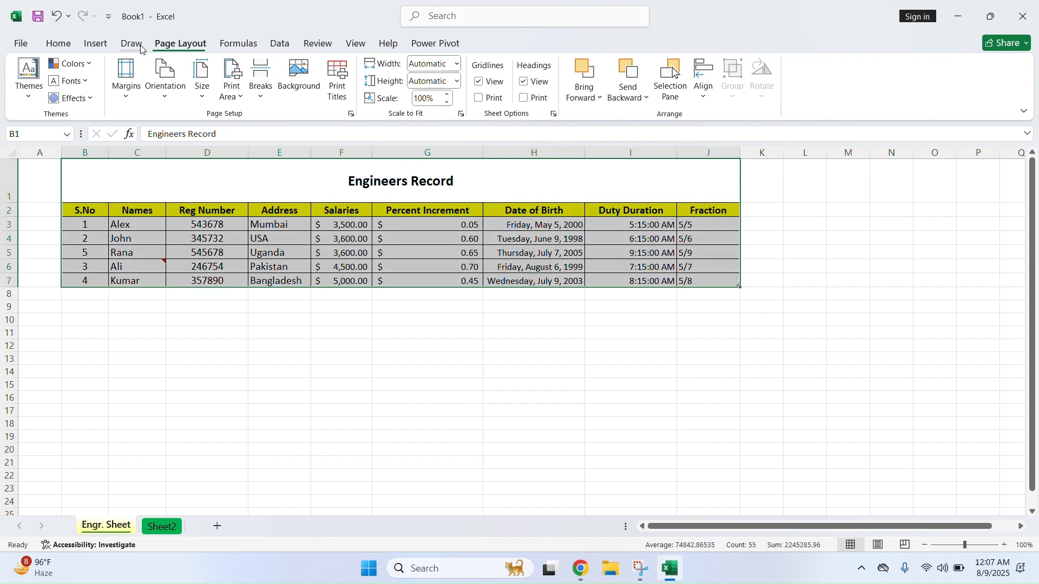
{"action": "left_click", "coordinate": [58, 43]}
{"action": "left_click", "coordinate": [213, 91]}
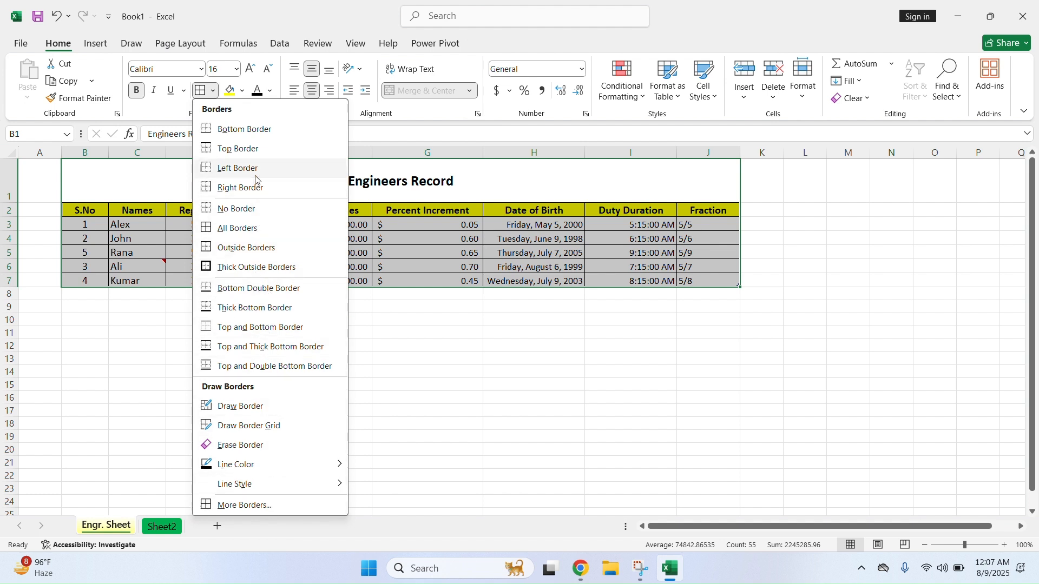
{"action": "left_click", "coordinate": [274, 268]}
{"action": "left_click", "coordinate": [468, 396]}
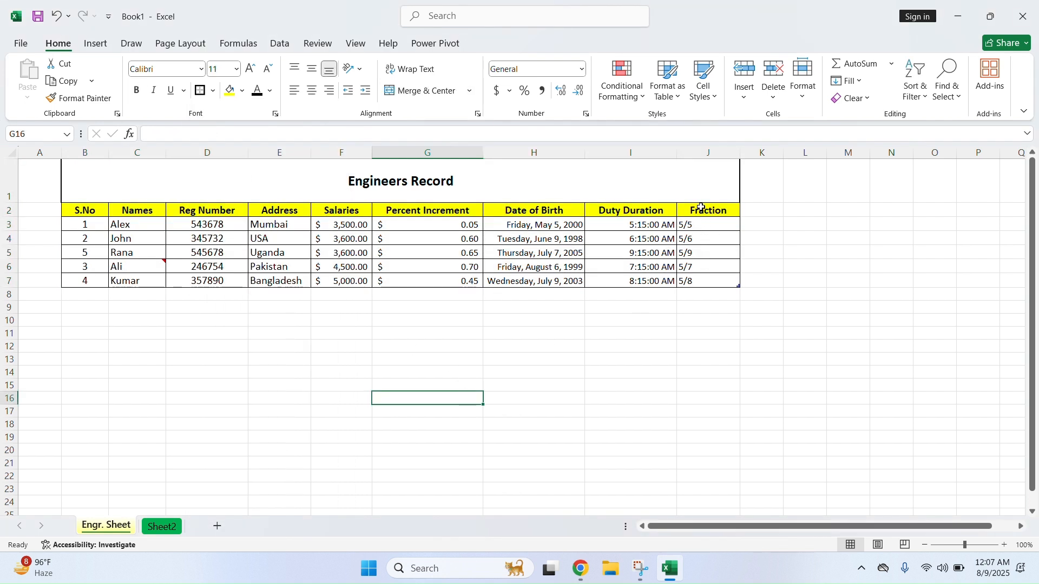
{"action": "left_click_drag", "start_coordinate": [82, 185], "coordinate": [333, 278]}
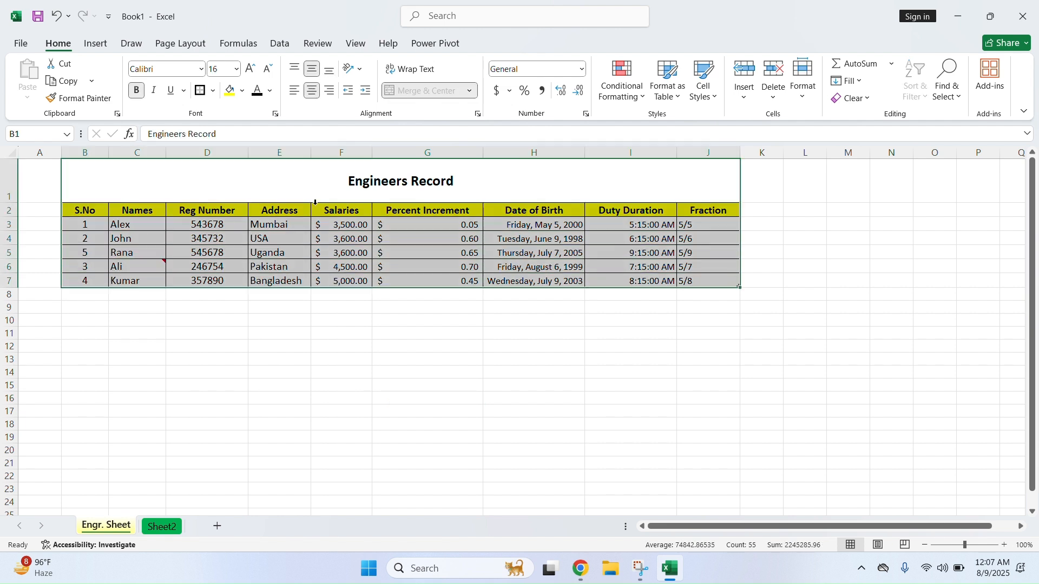
{"action": "left_click", "coordinate": [251, 332]}
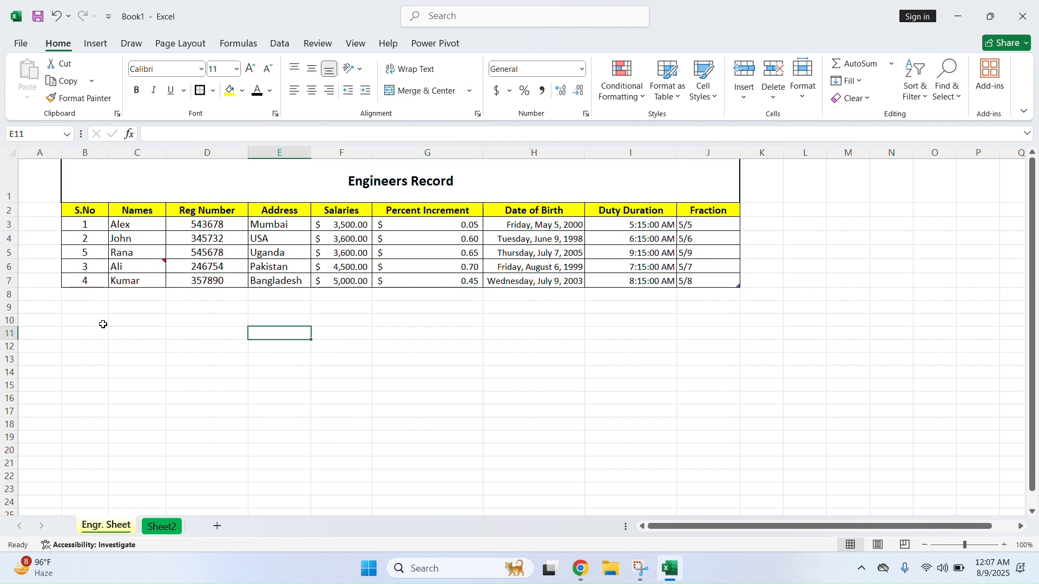
Insert a blank row above the title row
{"action": "left_click", "coordinate": [10, 182]}
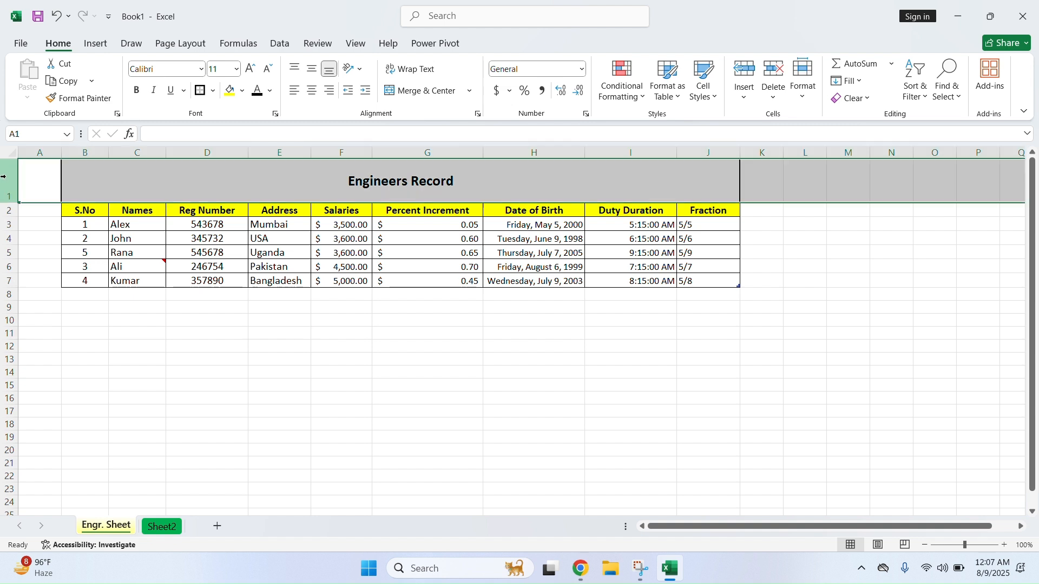
{"action": "right_click", "coordinate": [10, 181]}
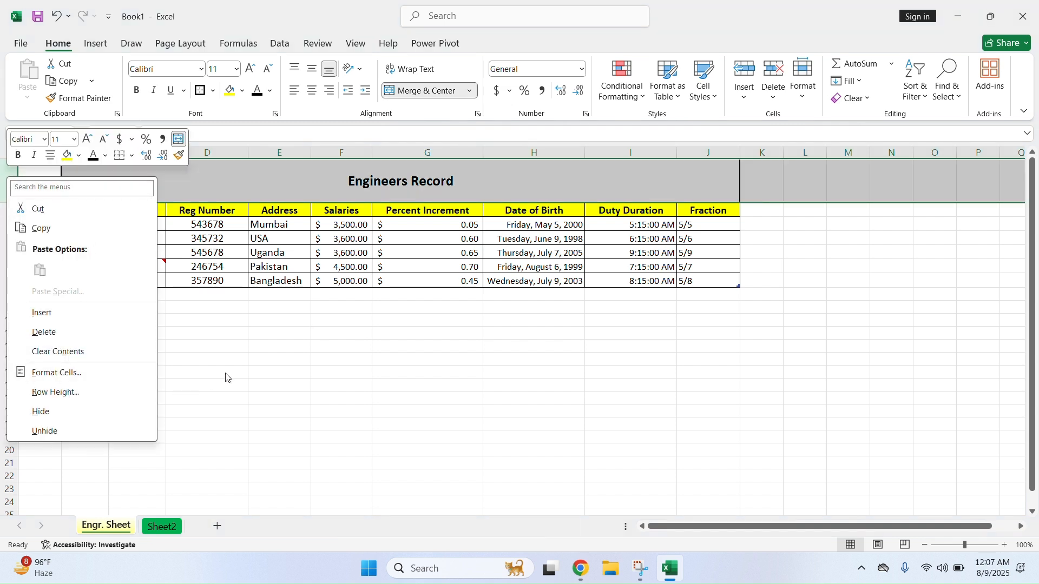
{"action": "left_click", "coordinate": [43, 313]}
{"action": "left_click", "coordinate": [229, 332]}
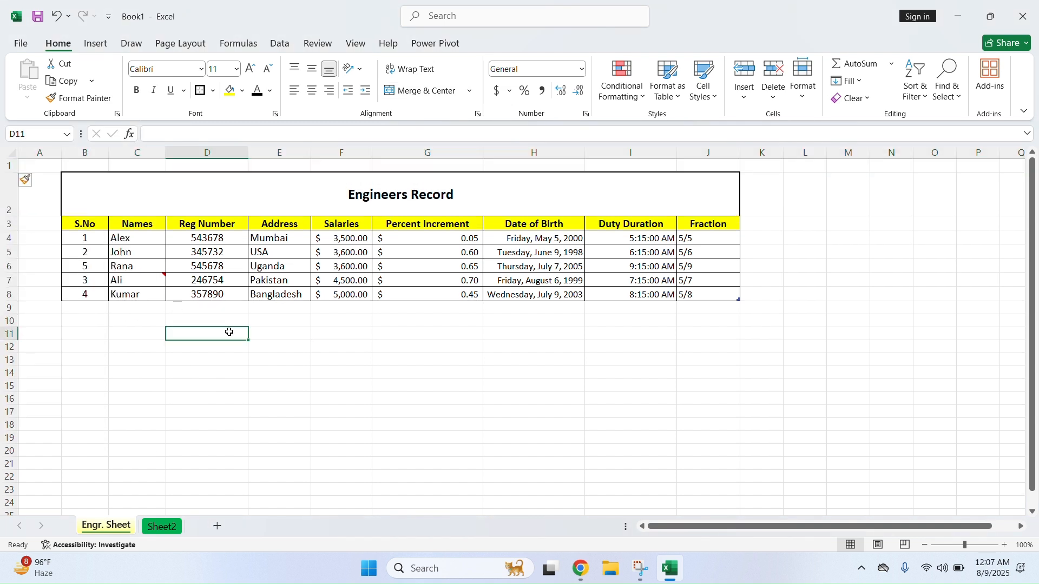
Apply a thick outside border to the table from header to last row
{"action": "left_click_drag", "start_coordinate": [84, 222], "coordinate": [689, 292]}
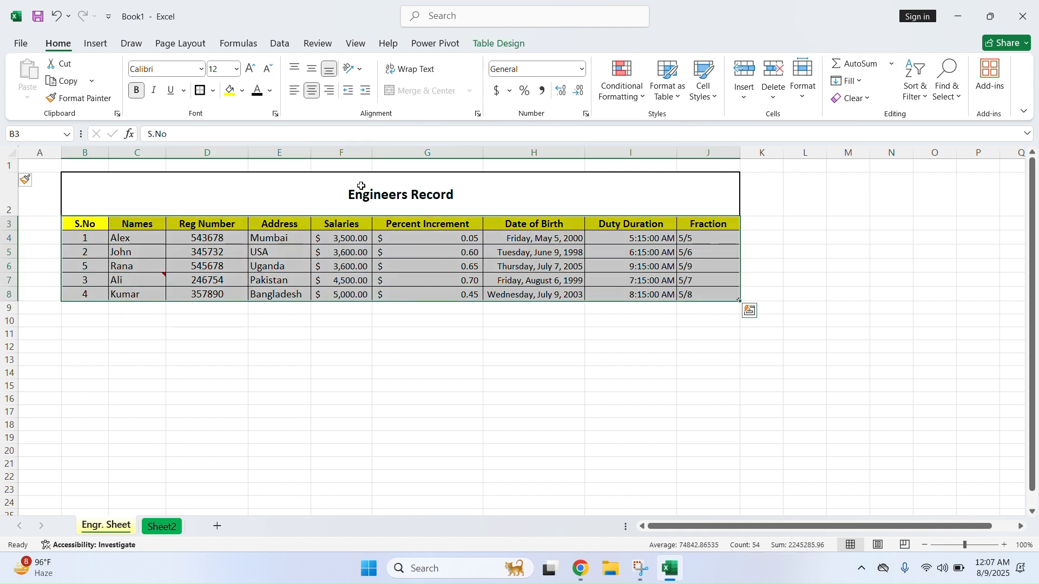
{"action": "left_click", "coordinate": [202, 93]}
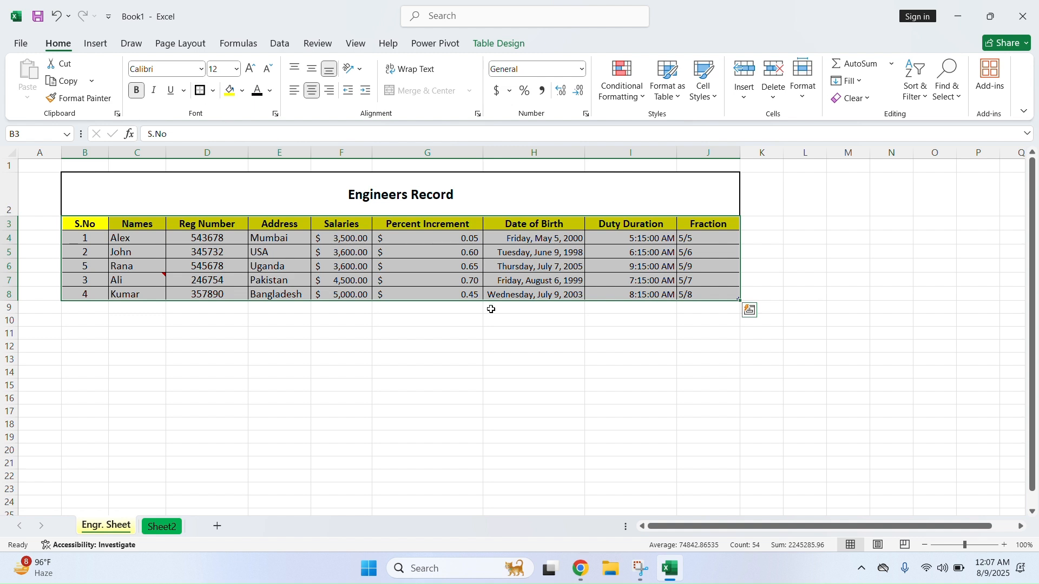
{"action": "left_click_drag", "start_coordinate": [495, 308], "coordinate": [533, 321]}
{"action": "left_click", "coordinate": [708, 382]}
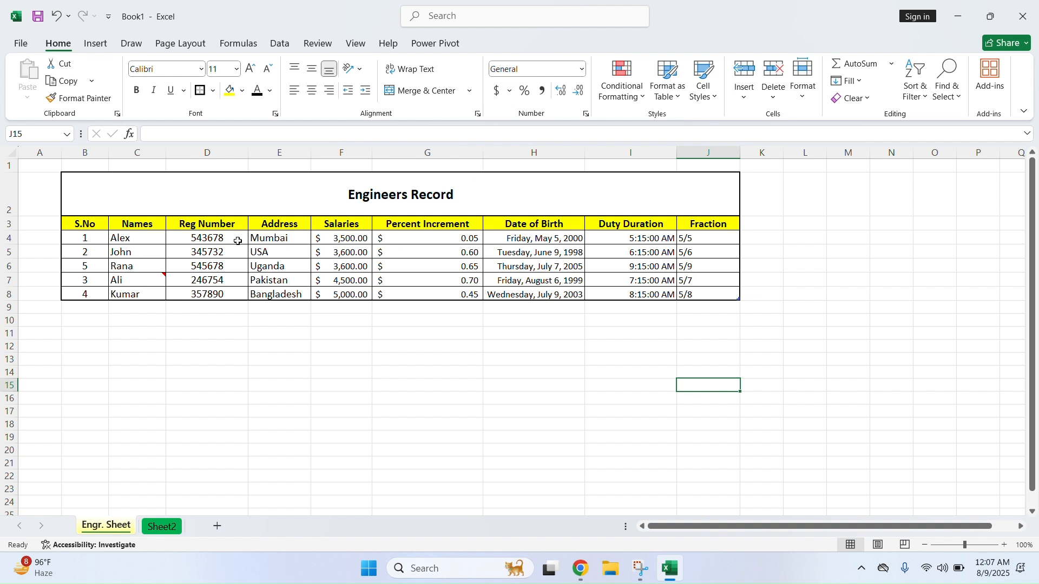
{"action": "left_click", "coordinate": [181, 43]}
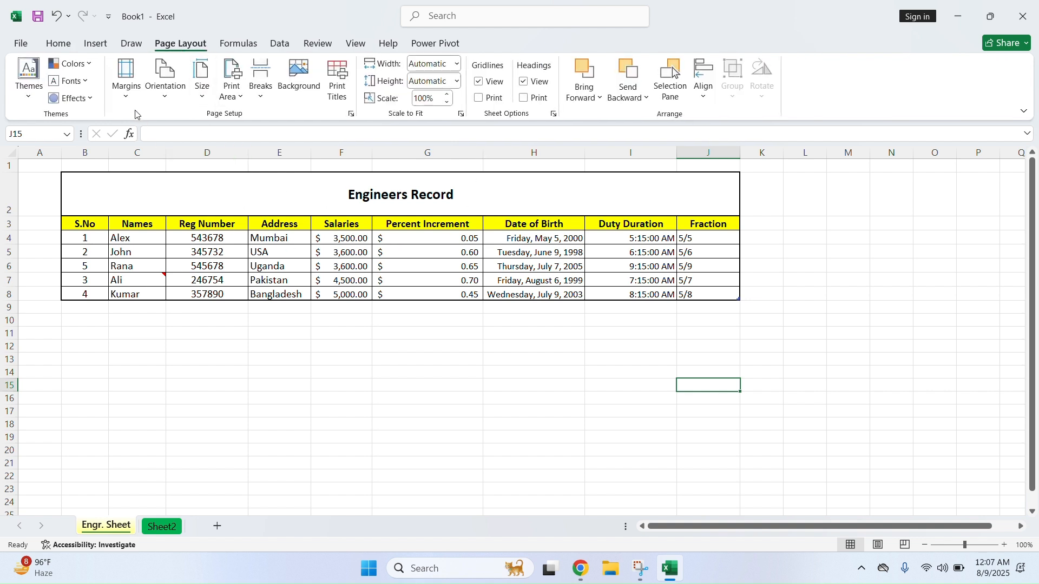
Reapply the last custom zero margins
{"action": "left_click", "coordinate": [126, 97]}
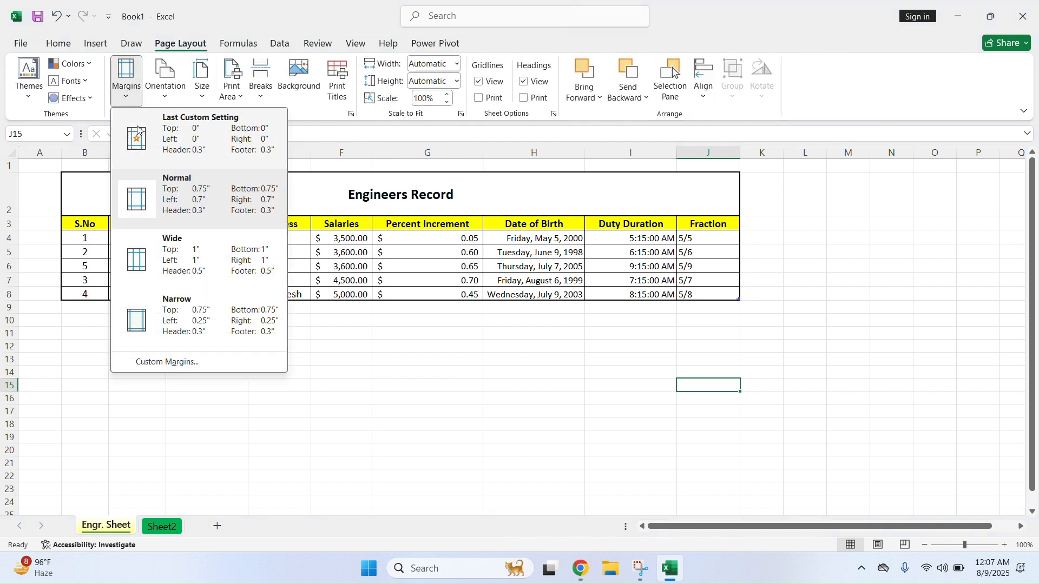
{"action": "left_click", "coordinate": [195, 145]}
{"action": "left_click", "coordinate": [125, 96]}
{"action": "left_click", "coordinate": [194, 145]}
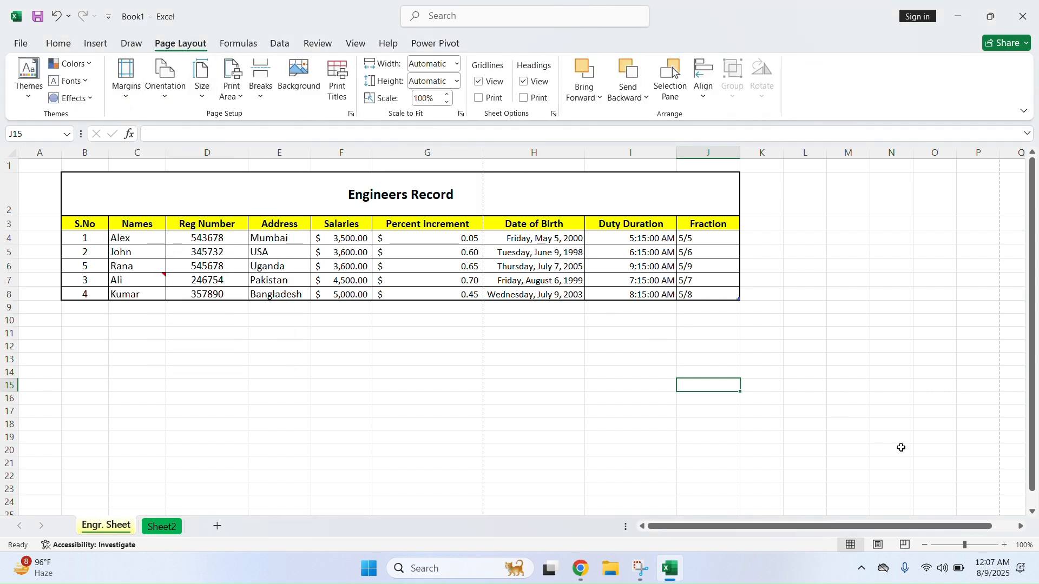
In Page Break Preview, stretch page one so the Fraction column fits on it
{"action": "left_click", "coordinate": [904, 546]}
{"action": "left_click_drag", "start_coordinate": [291, 176], "coordinate": [443, 191]}
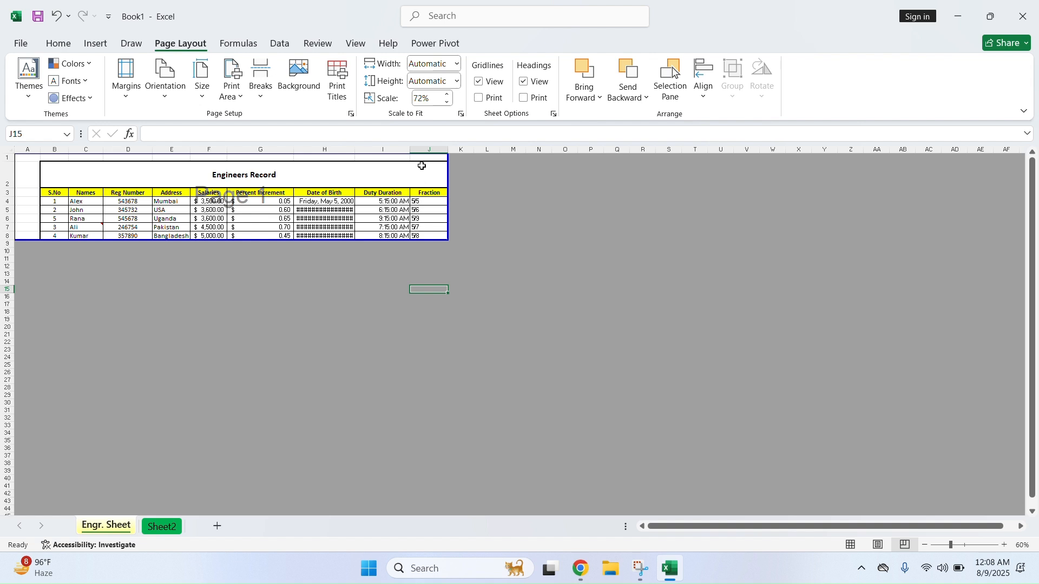
{"action": "left_click", "coordinate": [125, 81]}
{"action": "left_click", "coordinate": [196, 214]}
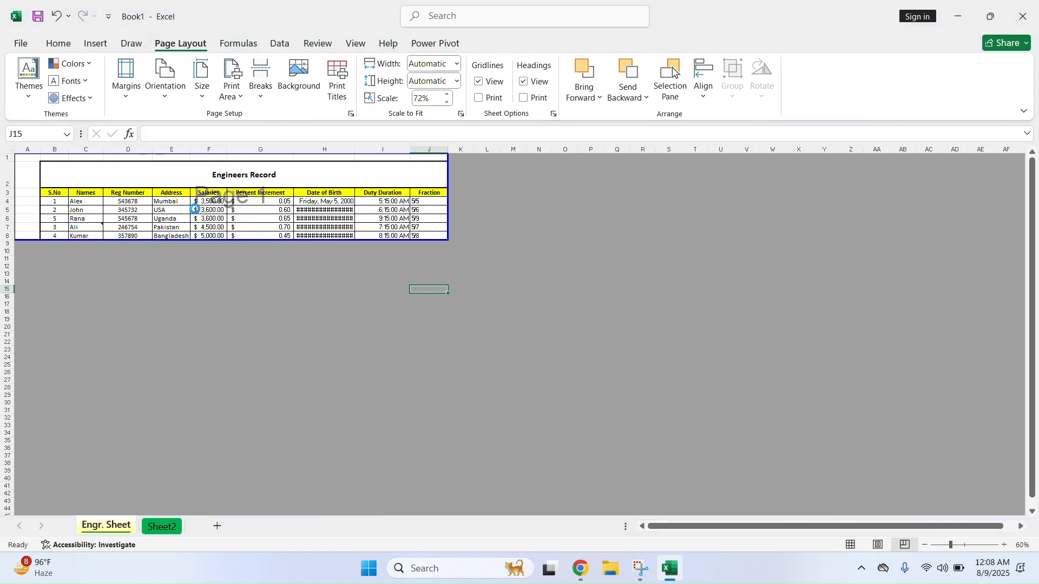
{"action": "left_click_drag", "start_coordinate": [355, 168], "coordinate": [439, 184]}
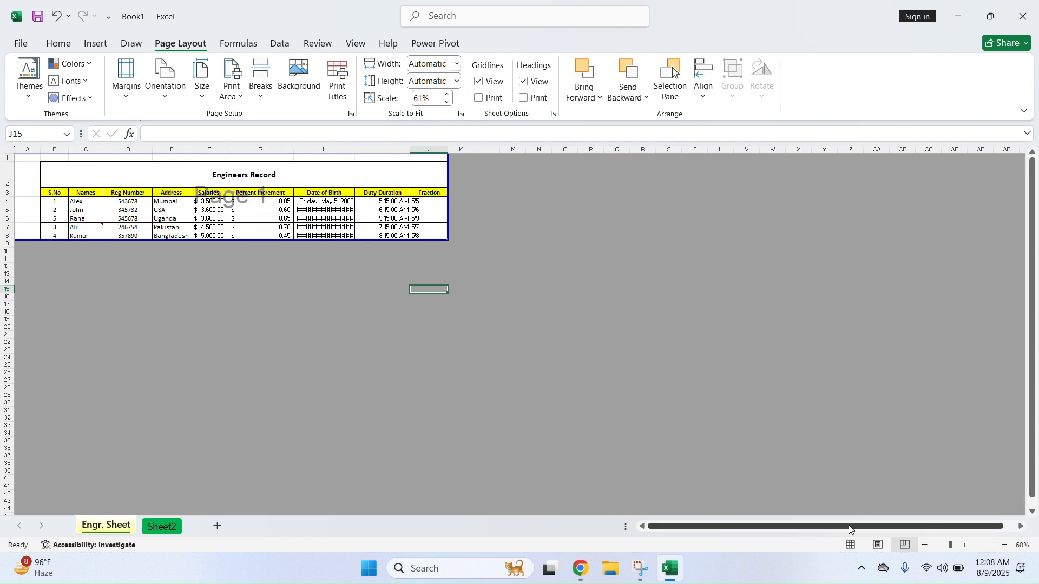
{"action": "left_click", "coordinate": [850, 545]}
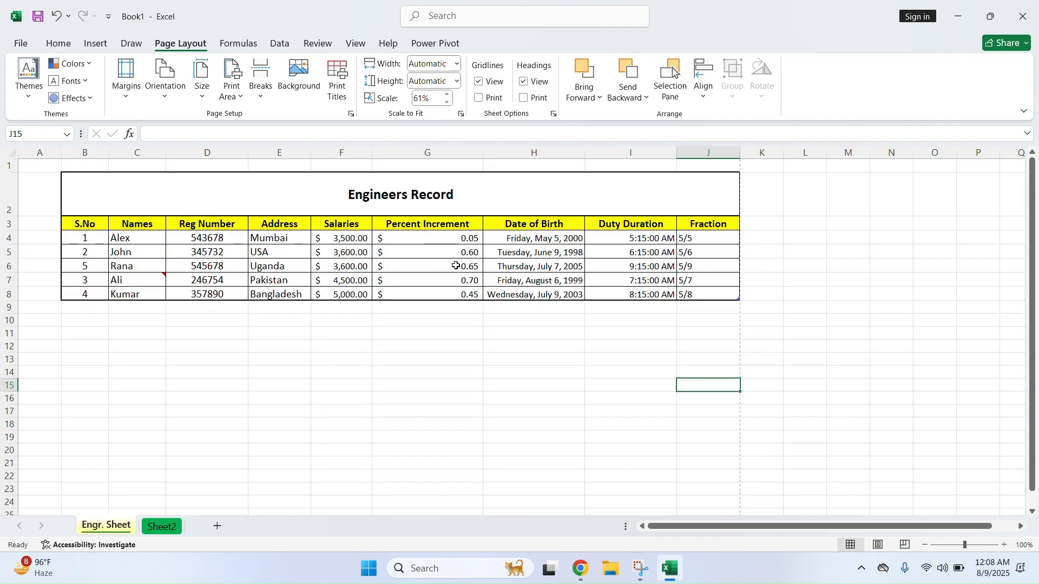
Keep the page in portrait orientation
{"action": "left_click", "coordinate": [128, 98]}
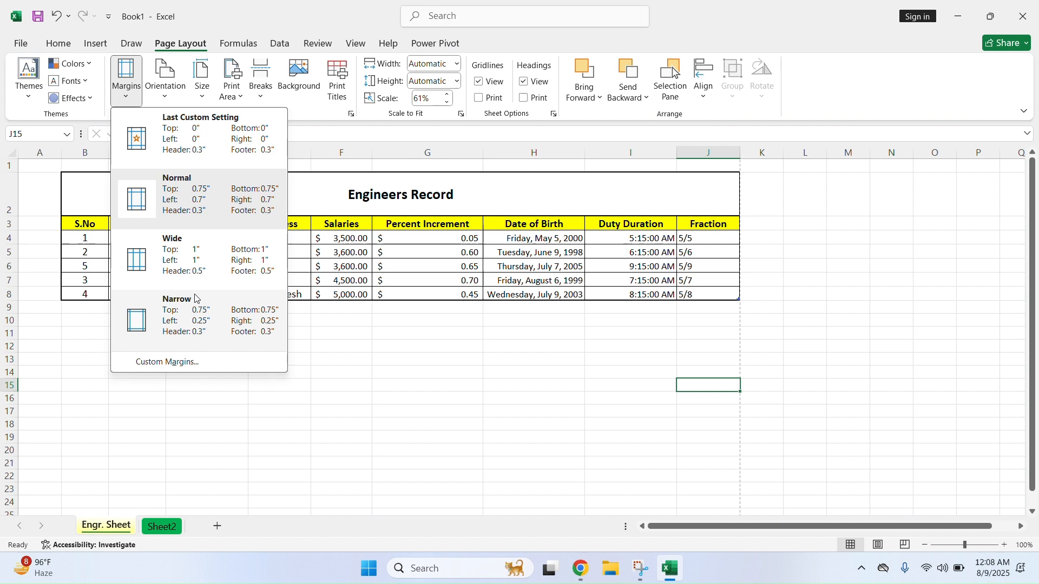
{"action": "left_click", "coordinate": [169, 96]}
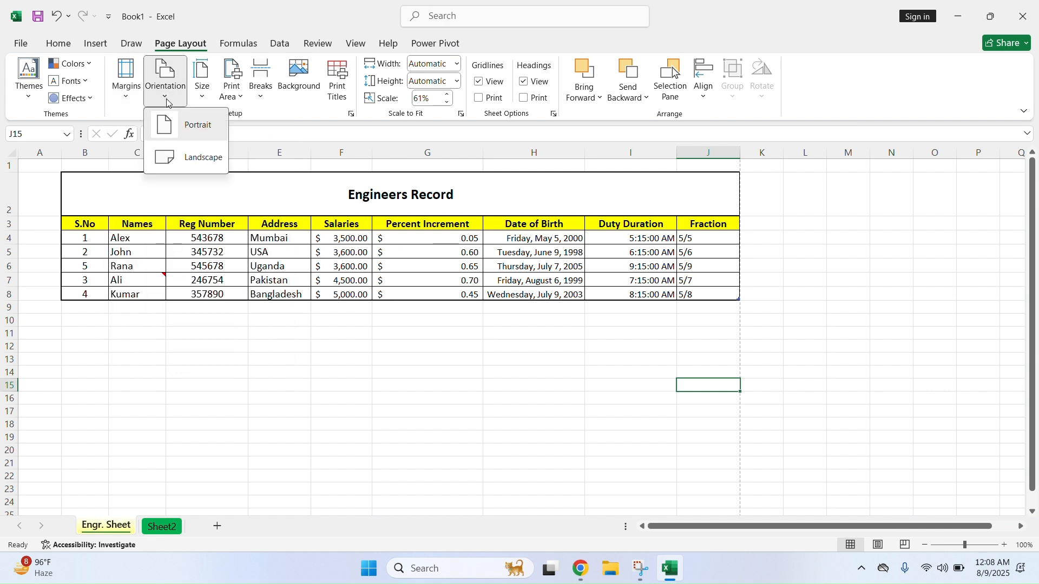
{"action": "left_click", "coordinate": [192, 127]}
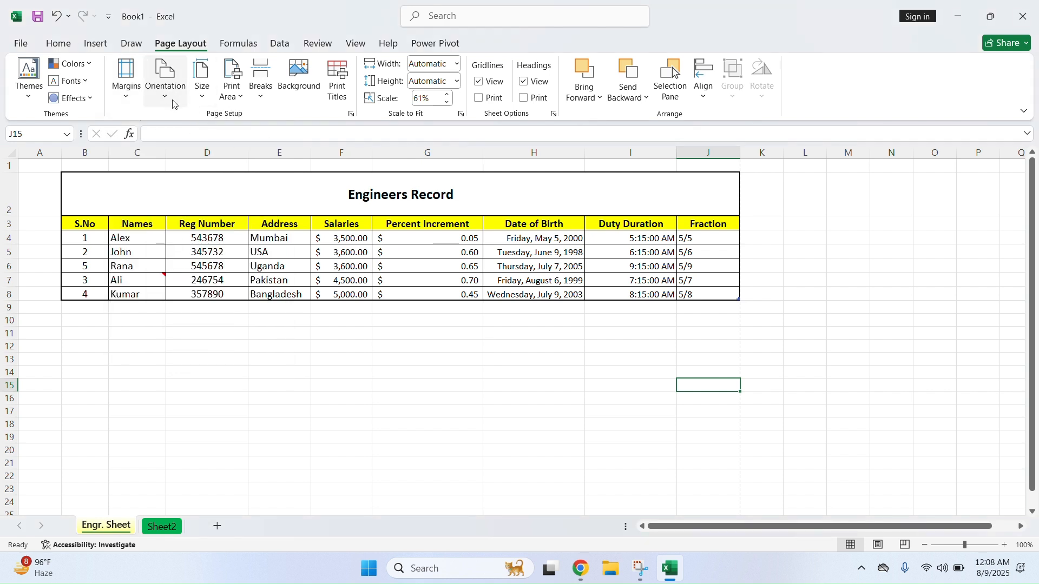
Replace the print area with the table B2:J8 and check it in print preview
{"action": "left_click", "coordinate": [233, 78]}
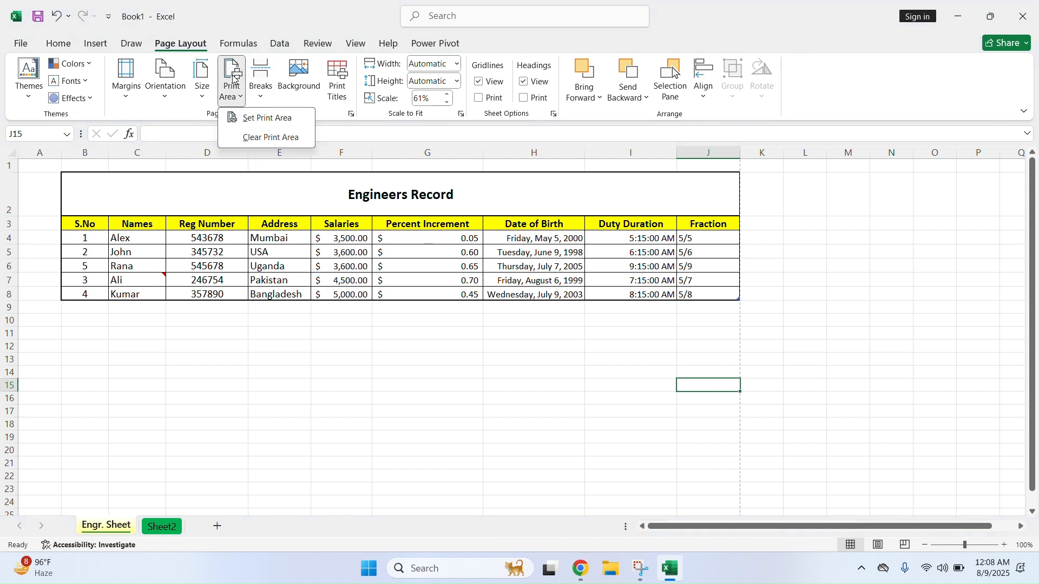
{"action": "left_click", "coordinate": [257, 137]}
{"action": "left_click_drag", "start_coordinate": [80, 179], "coordinate": [468, 302]}
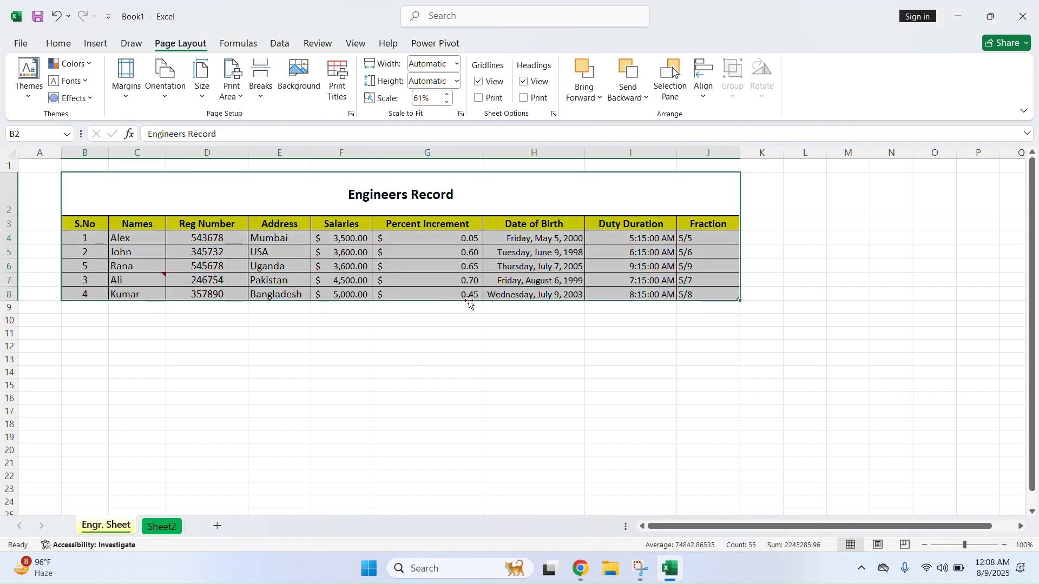
{"action": "left_click", "coordinate": [236, 96]}
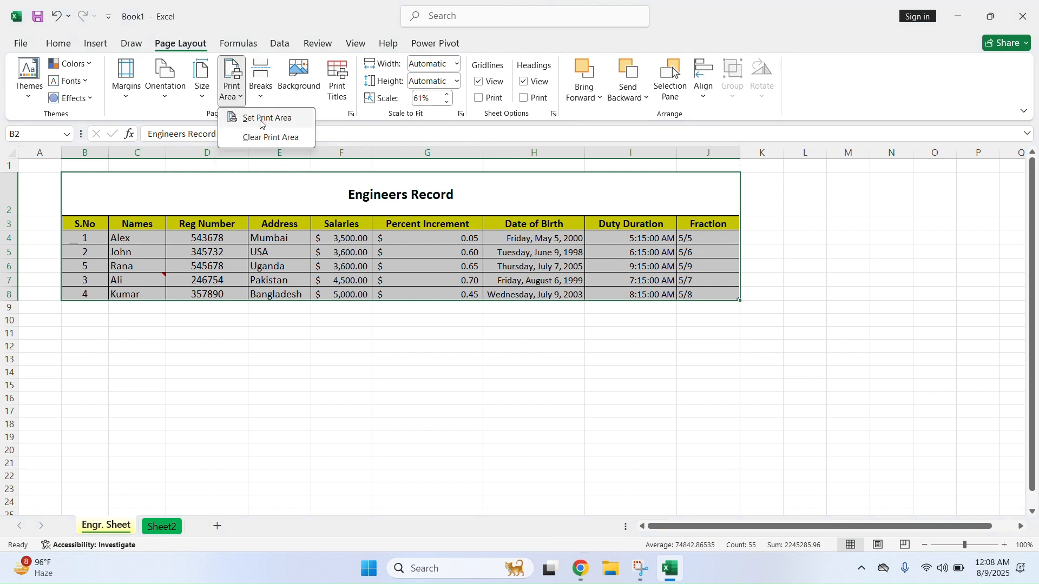
{"action": "left_click", "coordinate": [261, 119]}
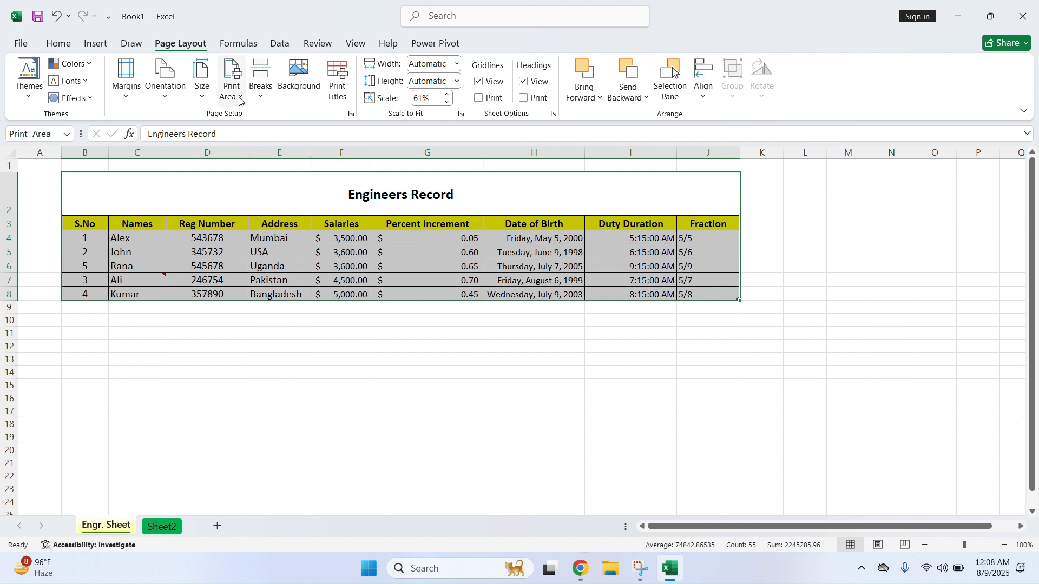
{"action": "left_click", "coordinate": [234, 69]}
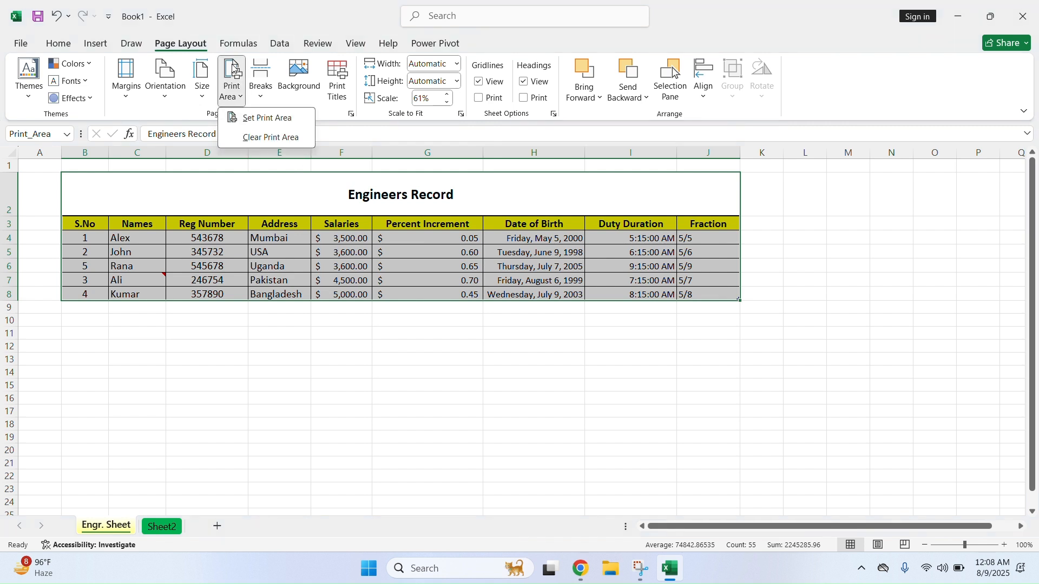
{"action": "left_click", "coordinate": [250, 118]}
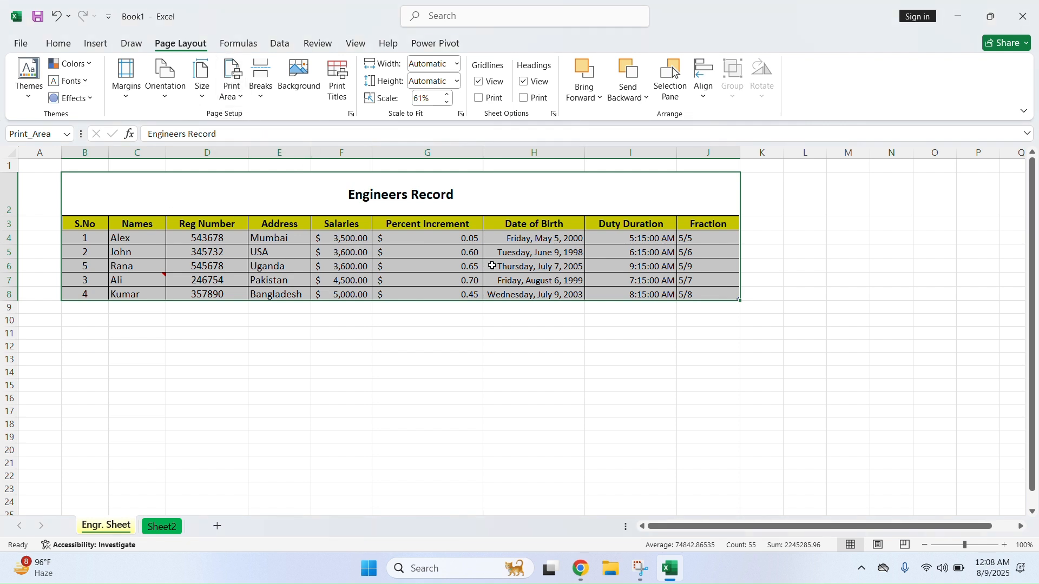
{"action": "key", "text": "ctrl+p"}
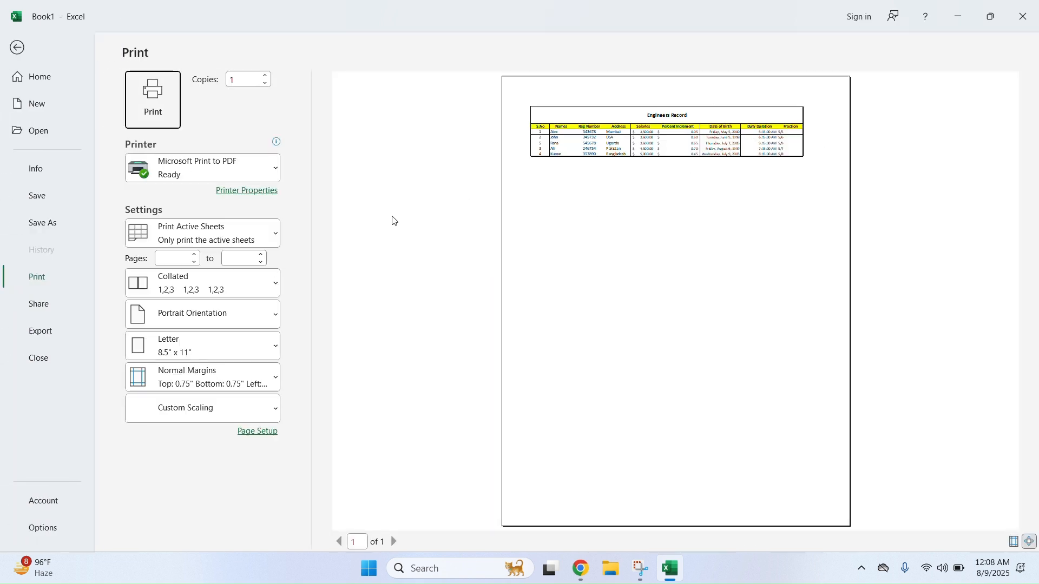
{"action": "left_click", "coordinate": [21, 47]}
Switch the table's printout to landscape, set it as print area, and preview it
{"action": "left_click_drag", "start_coordinate": [106, 195], "coordinate": [398, 288]}
{"action": "left_click", "coordinate": [165, 81]}
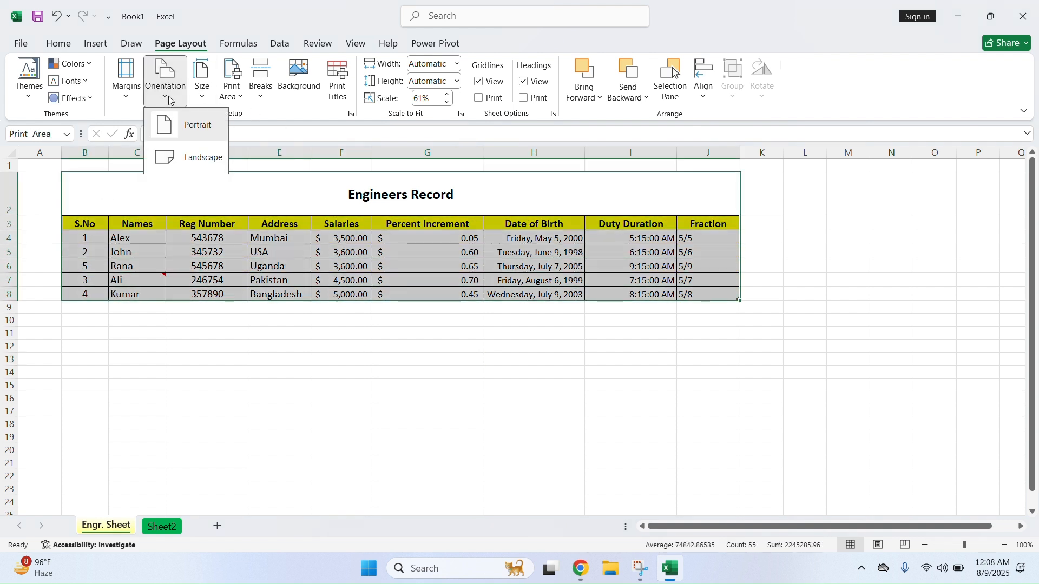
{"action": "left_click", "coordinate": [192, 120]}
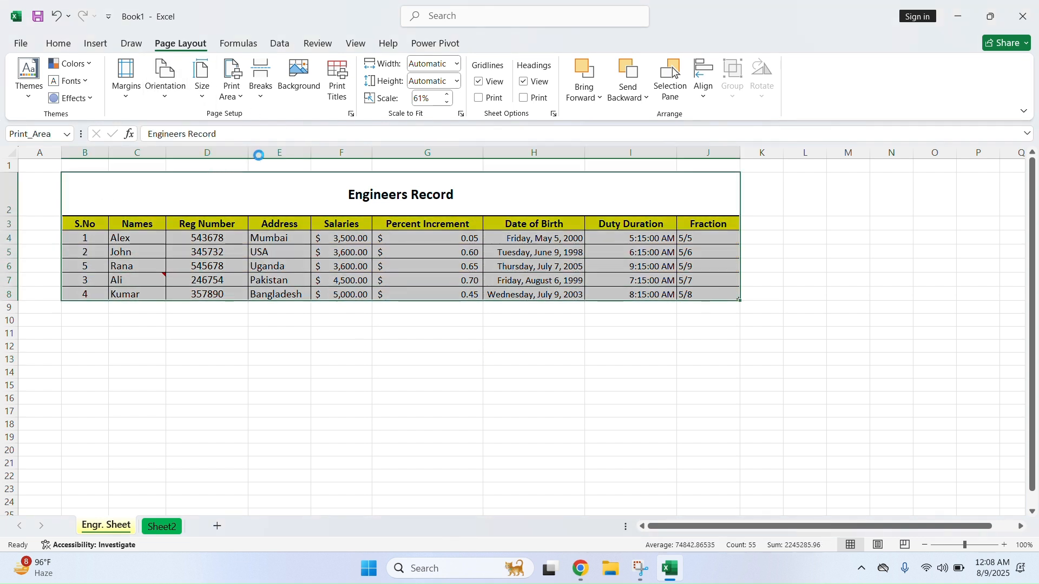
{"action": "left_click", "coordinate": [233, 76]}
{"action": "left_click", "coordinate": [261, 118]}
{"action": "key", "text": "ctrl+p"}
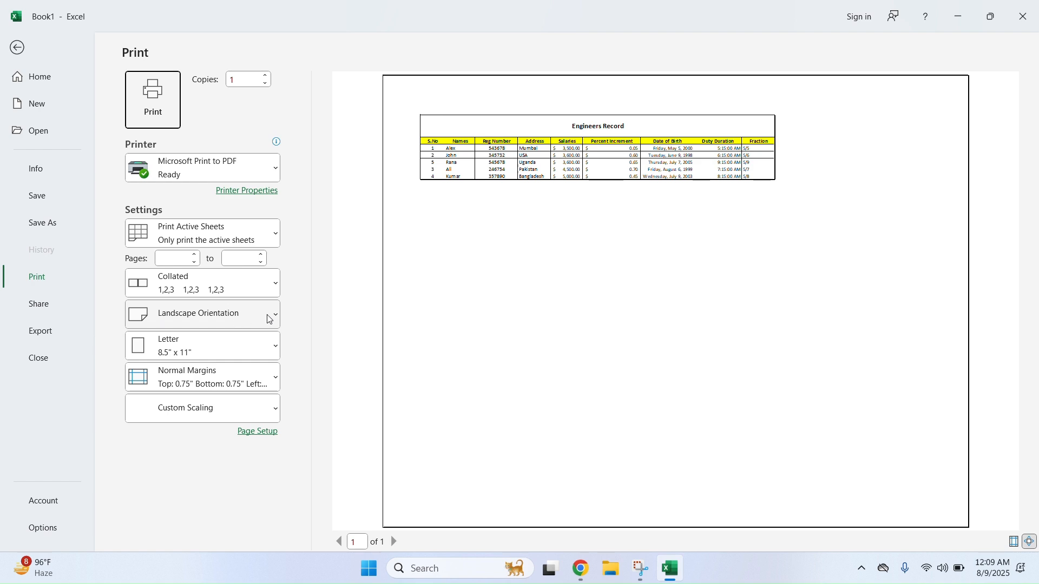
{"action": "left_click", "coordinate": [17, 48]}
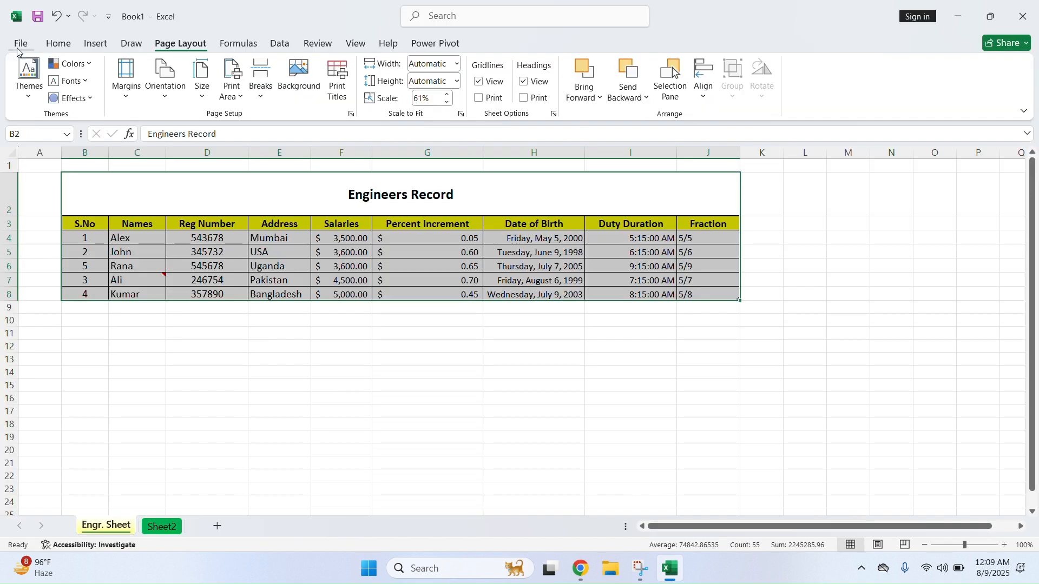
Clear the print area in Page Break Preview and return to Normal view
{"action": "left_click", "coordinate": [286, 372]}
{"action": "left_click", "coordinate": [303, 262]}
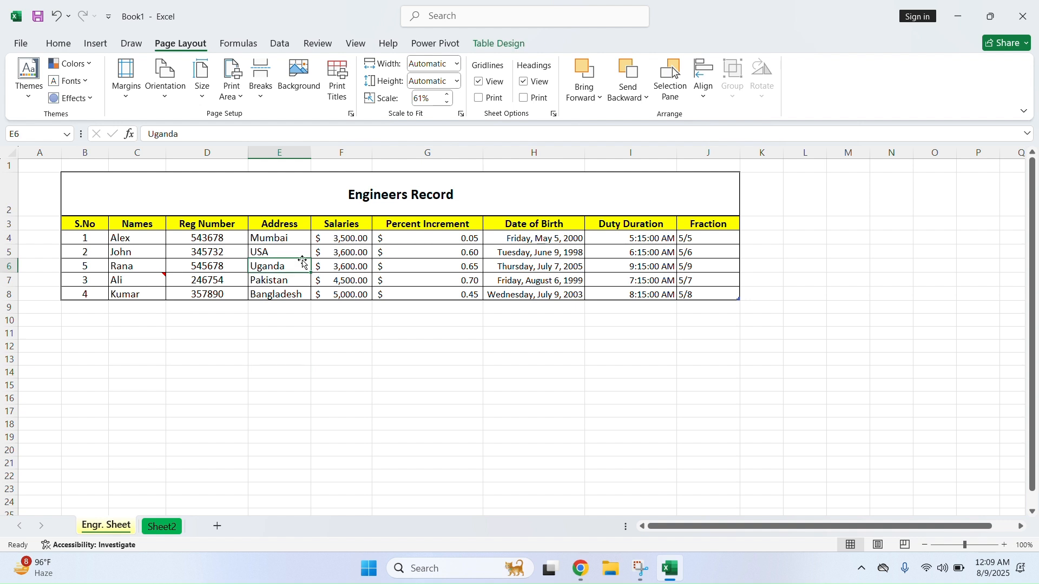
{"action": "left_click", "coordinate": [512, 338]}
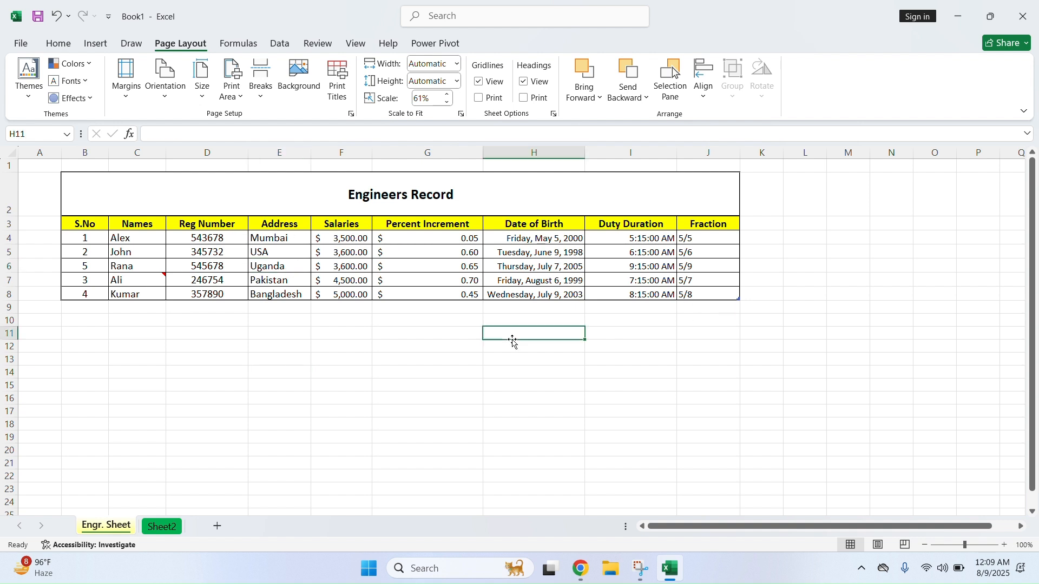
{"action": "left_click", "coordinate": [905, 545]}
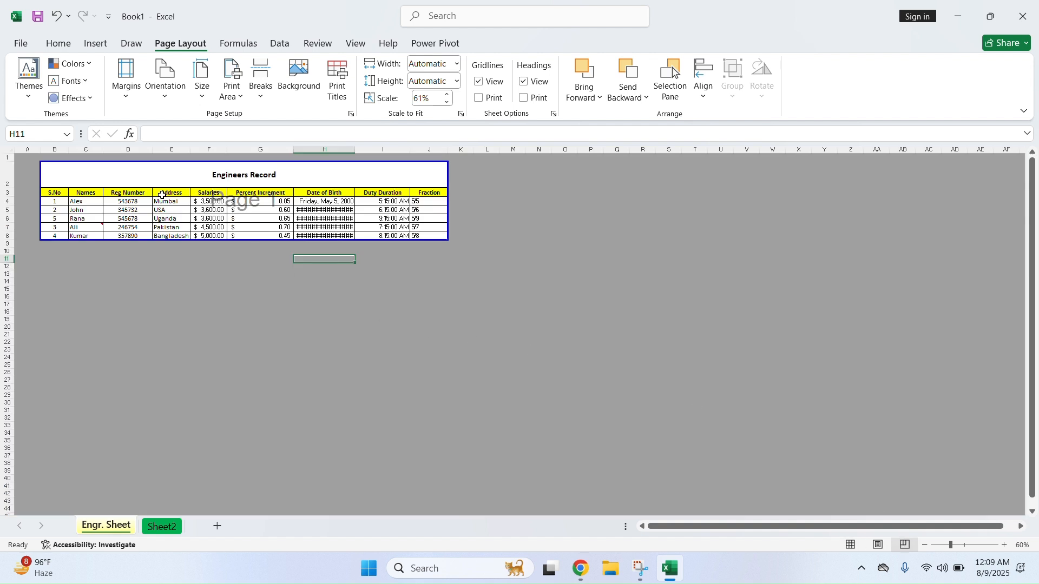
{"action": "left_click", "coordinate": [231, 86]}
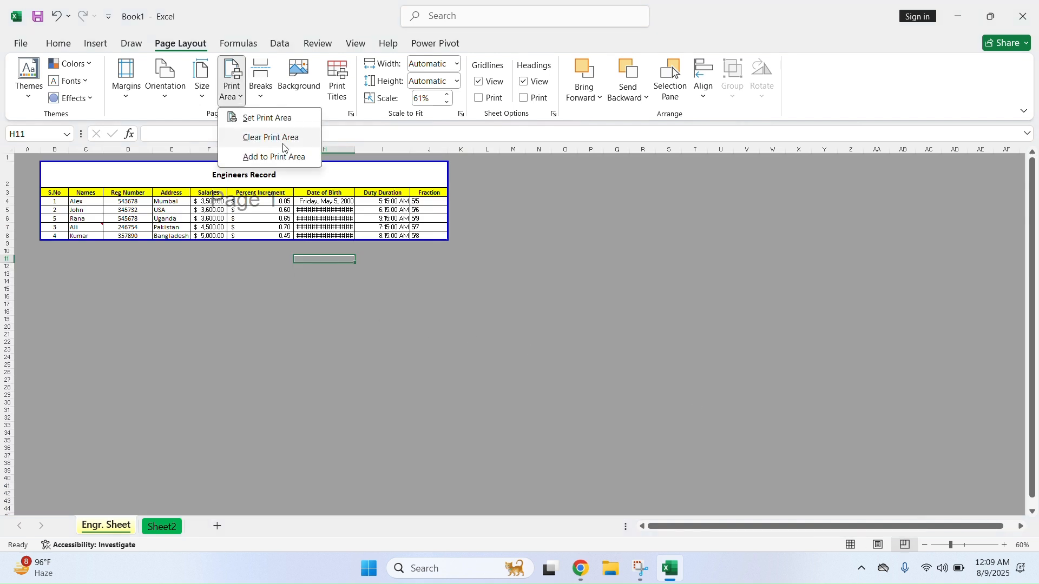
{"action": "left_click", "coordinate": [302, 139]}
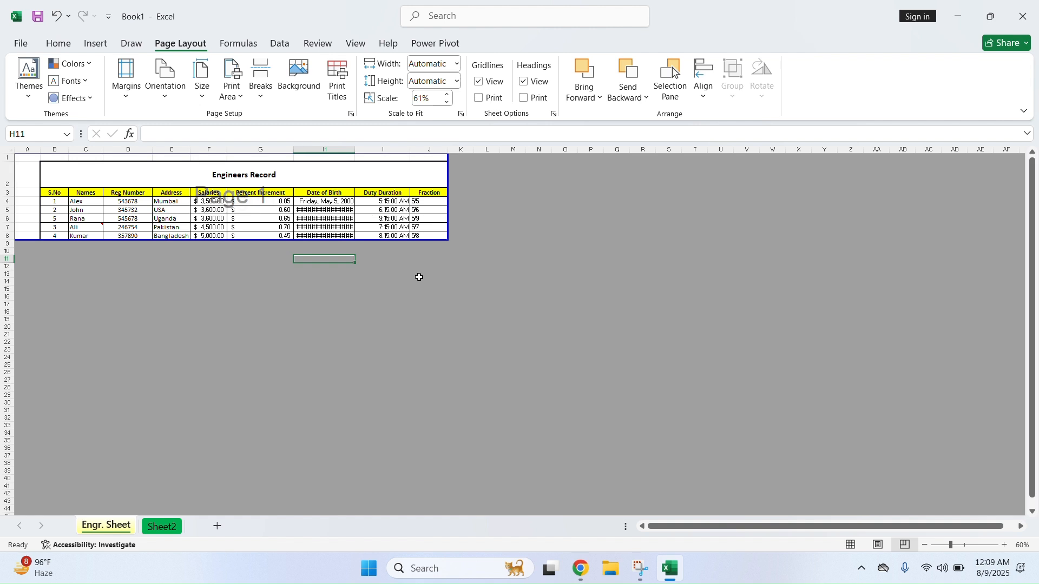
{"action": "left_click", "coordinate": [850, 545]}
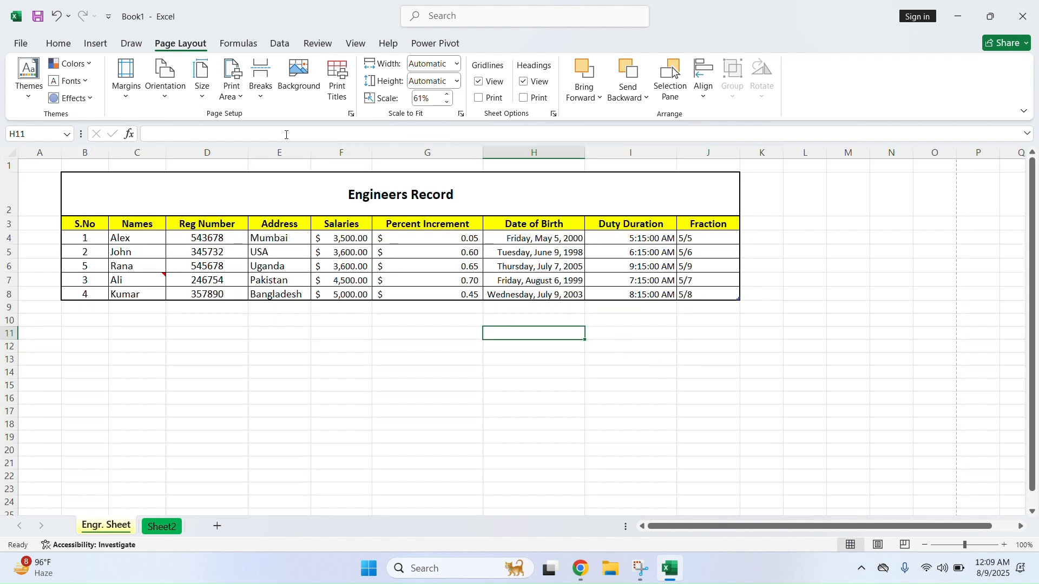
Cancel the single-cell print area warning and bring up the paper size list
{"action": "left_click", "coordinate": [232, 81]}
{"action": "left_click", "coordinate": [250, 117]}
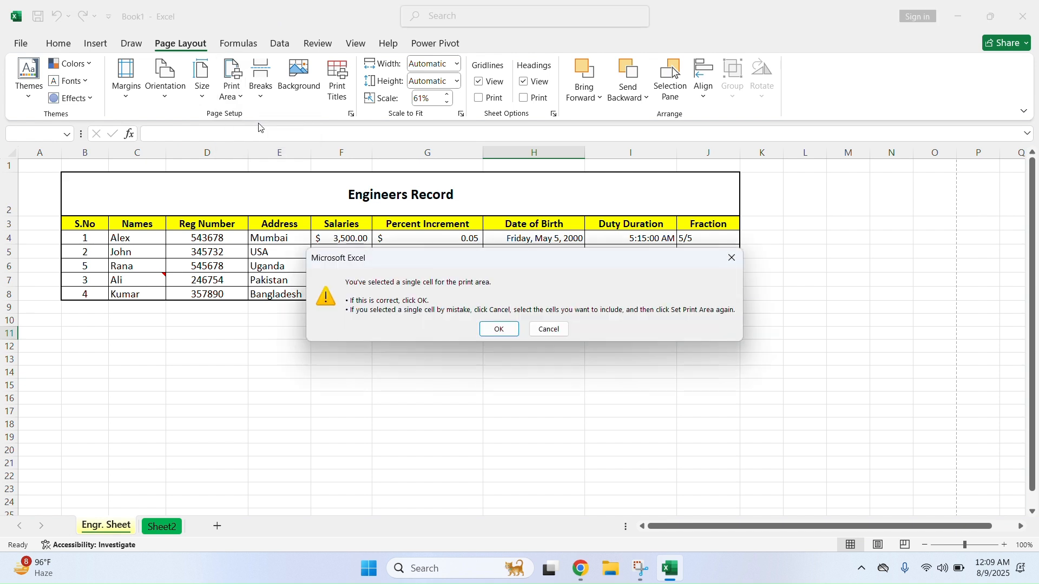
{"action": "left_click", "coordinate": [551, 328]}
{"action": "left_click", "coordinate": [202, 100]}
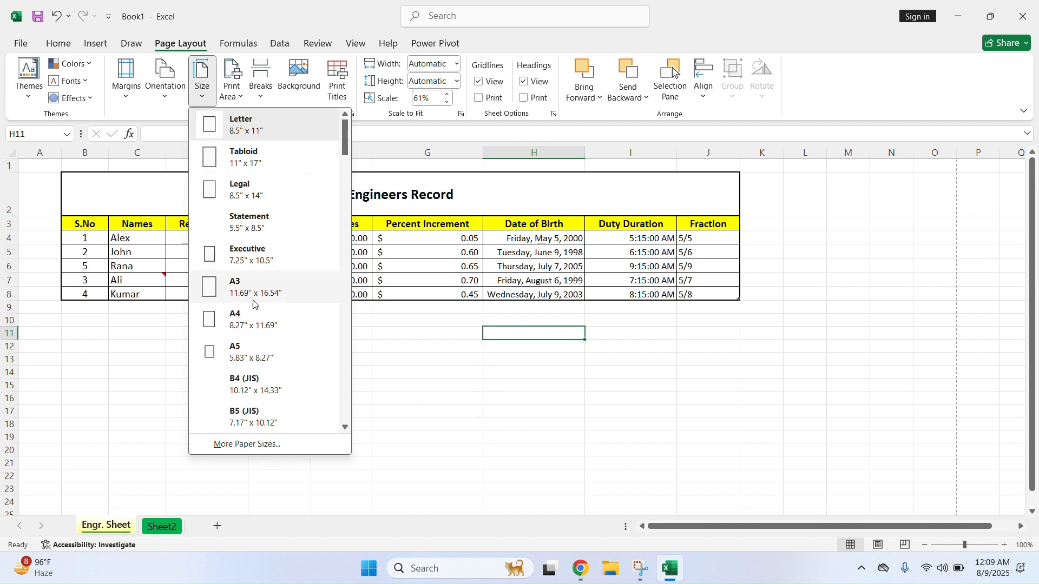
Set the paper size to A4 and change the orientation in Page Break Preview
{"action": "left_click", "coordinate": [237, 324]}
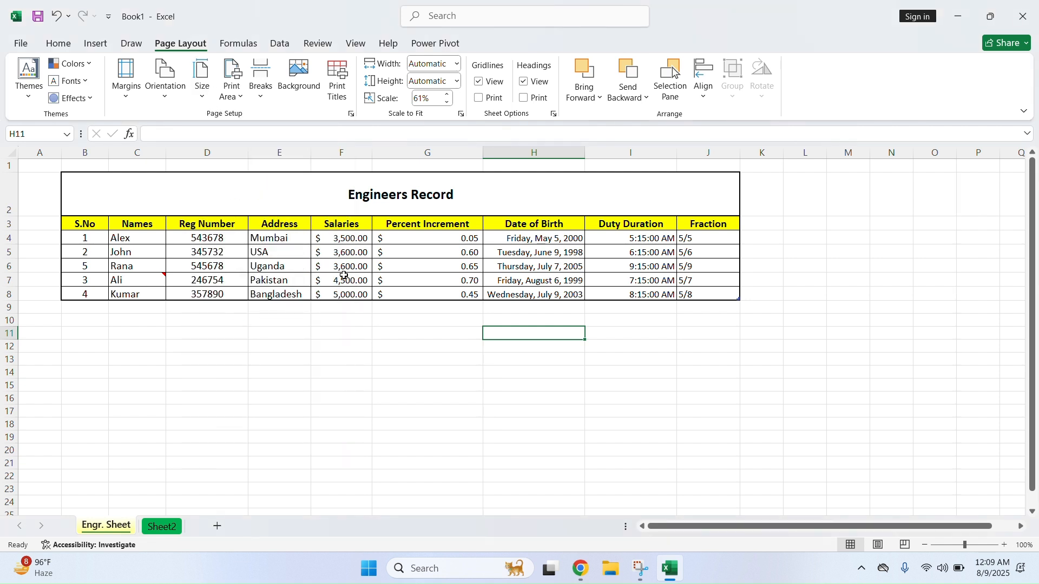
{"action": "left_click", "coordinate": [901, 544]}
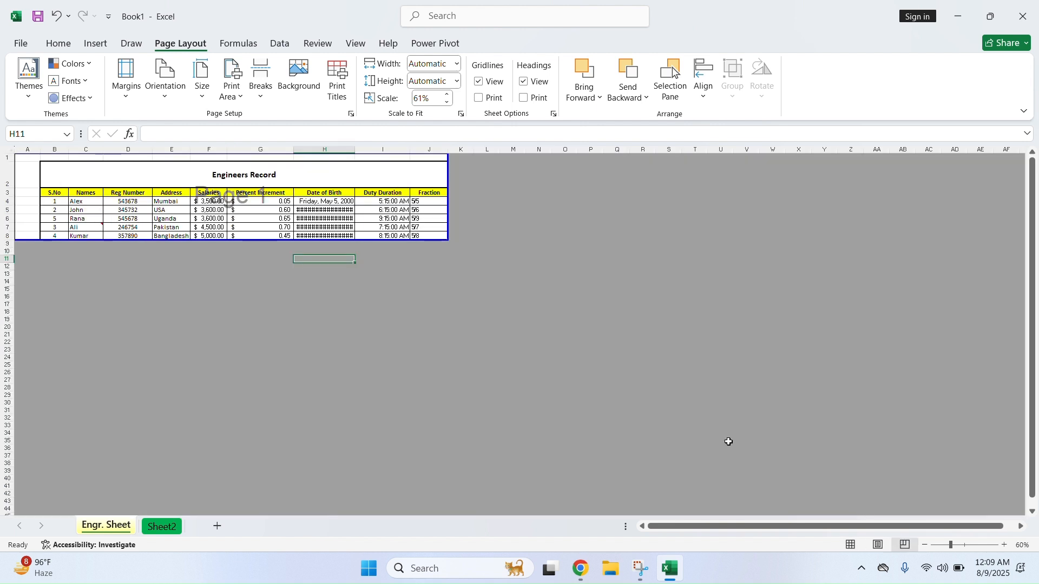
{"action": "left_click", "coordinate": [165, 75]}
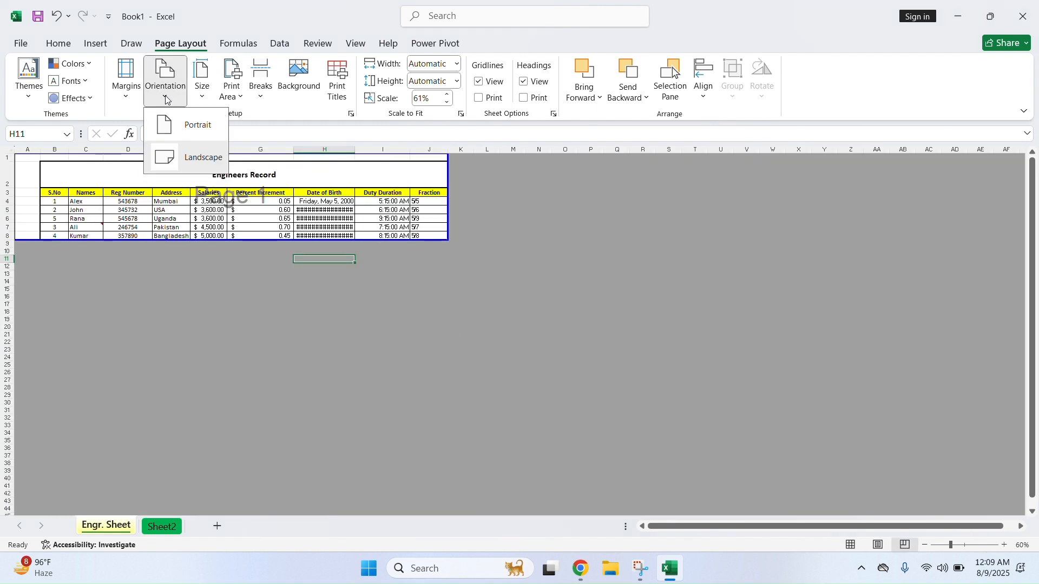
{"action": "left_click", "coordinate": [187, 129]}
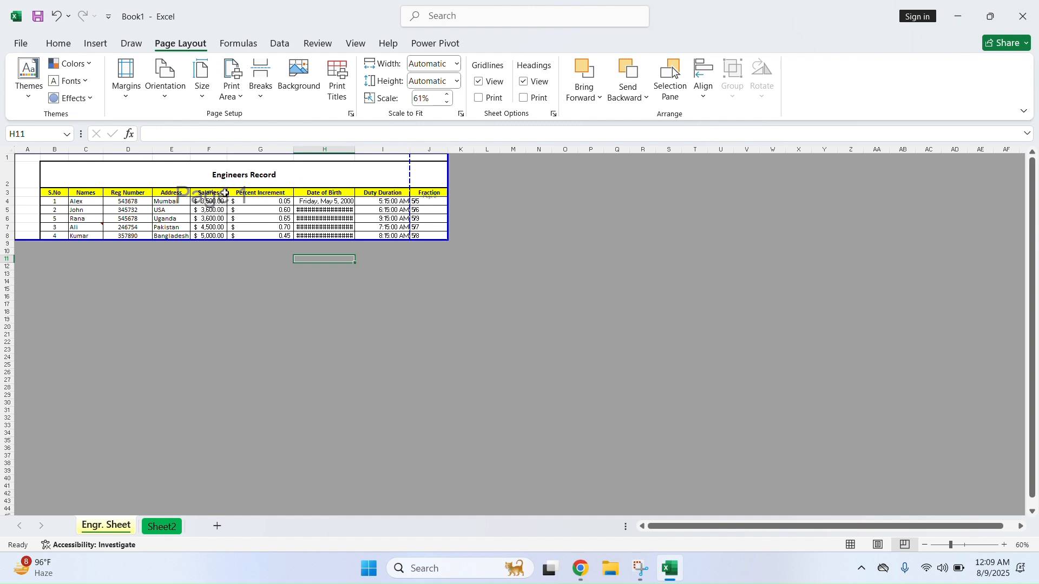
Check both pages of the print preview
{"action": "left_click", "coordinate": [23, 44]}
{"action": "left_click", "coordinate": [47, 275]}
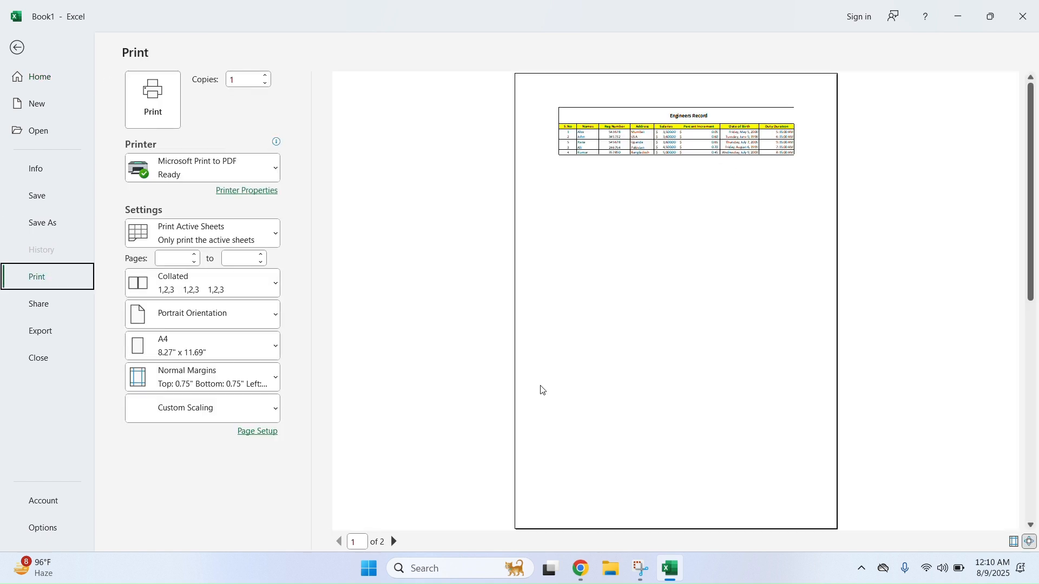
{"action": "left_click", "coordinate": [394, 542]}
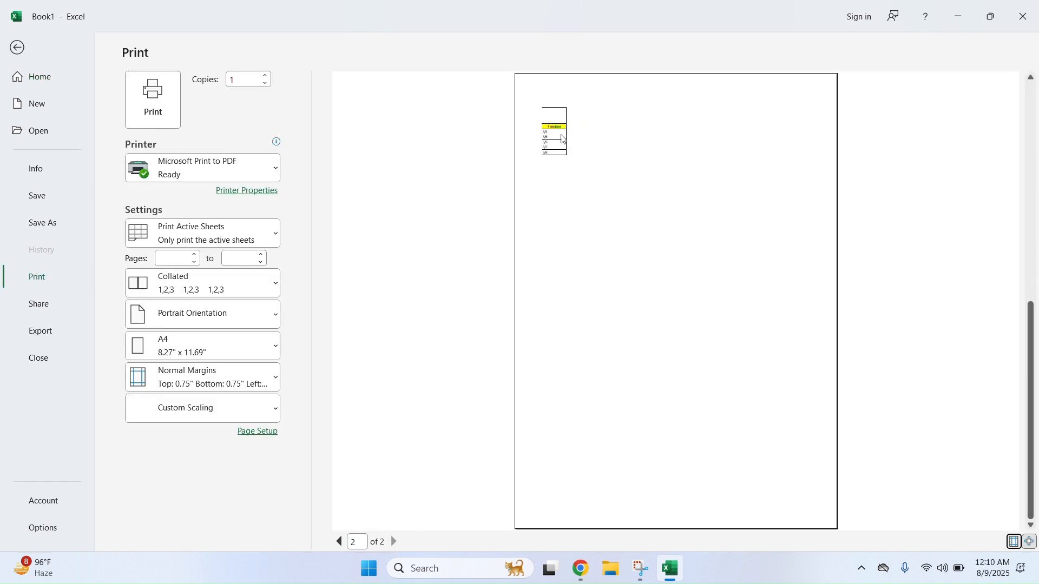
{"action": "left_click", "coordinate": [17, 47]}
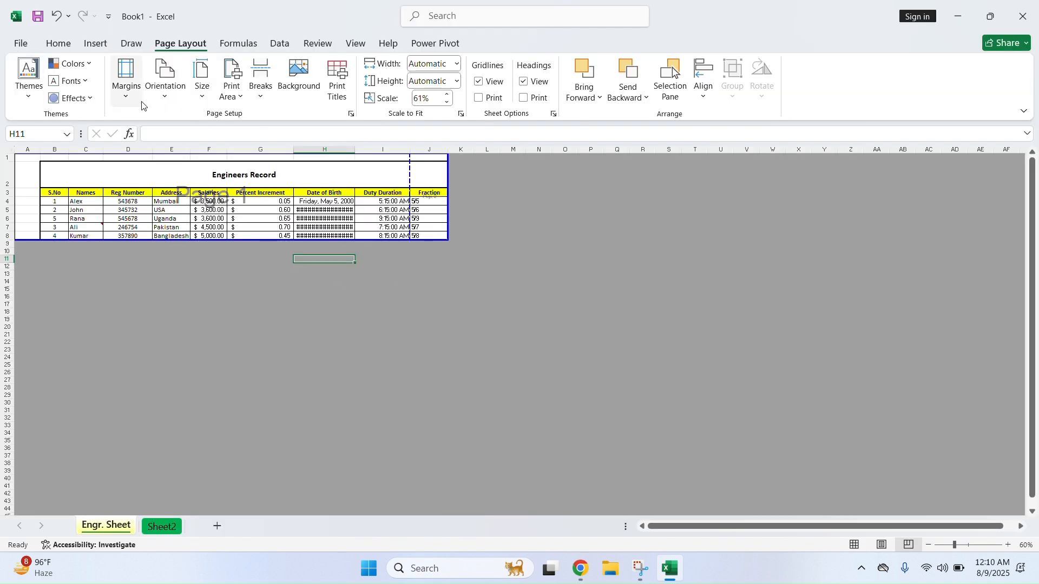
Choose a margin preset, reapply A4 paper, and keep portrait orientation in Page Break Preview
{"action": "left_click", "coordinate": [126, 87]}
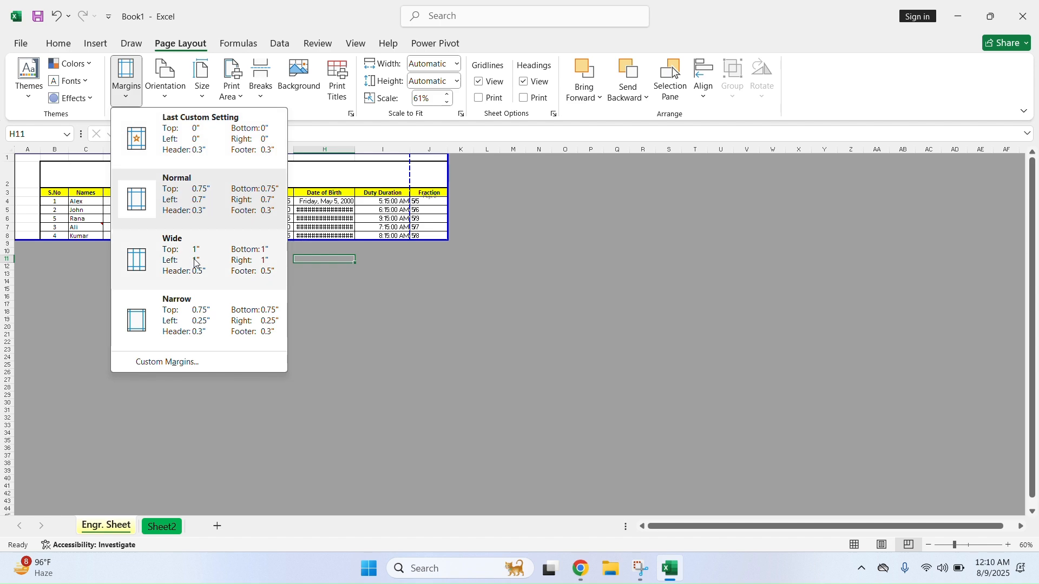
{"action": "left_click", "coordinate": [265, 329]}
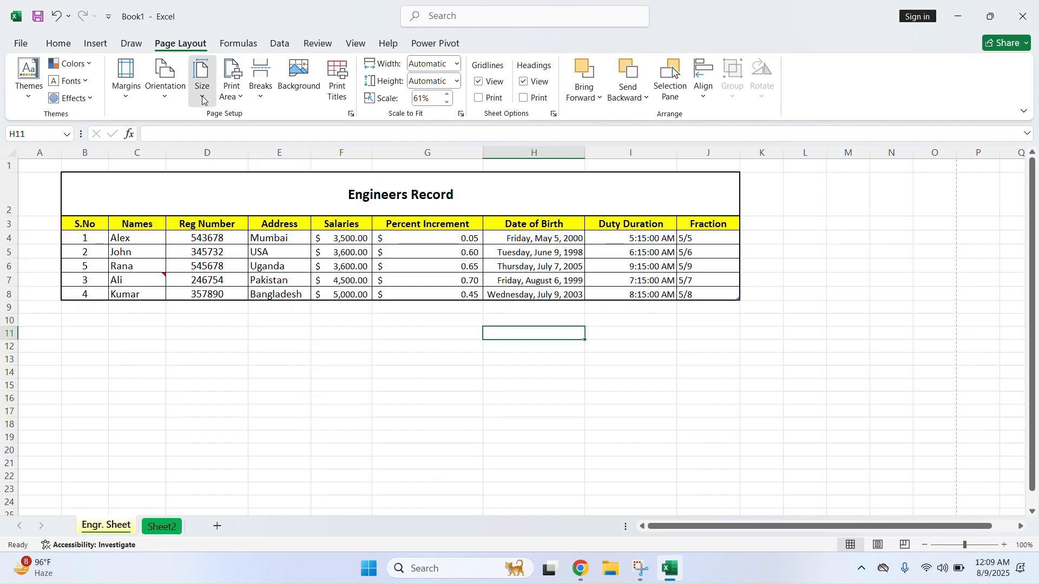
{"action": "left_click", "coordinate": [203, 100]}
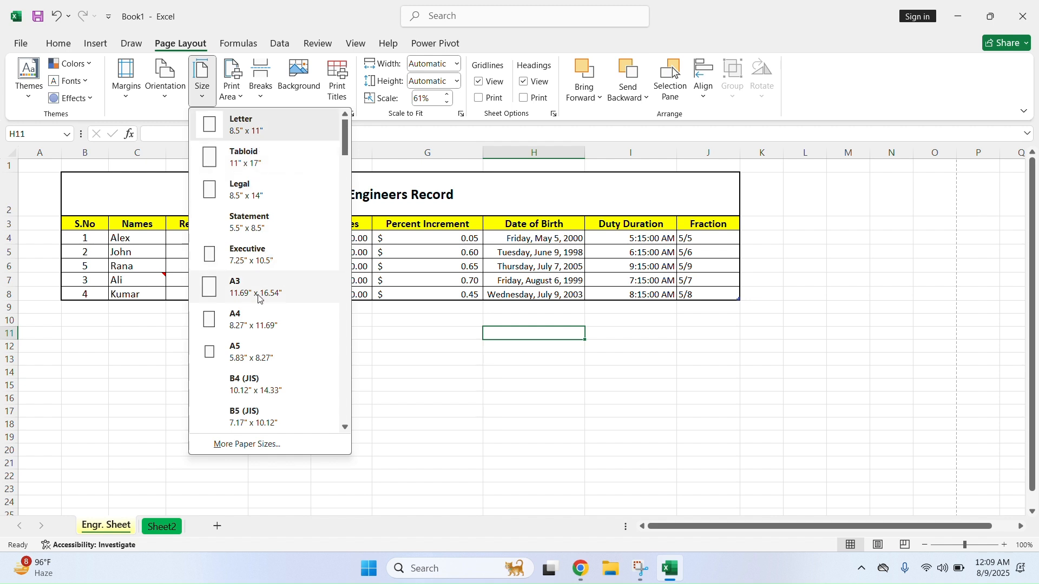
{"action": "left_click", "coordinate": [237, 324]}
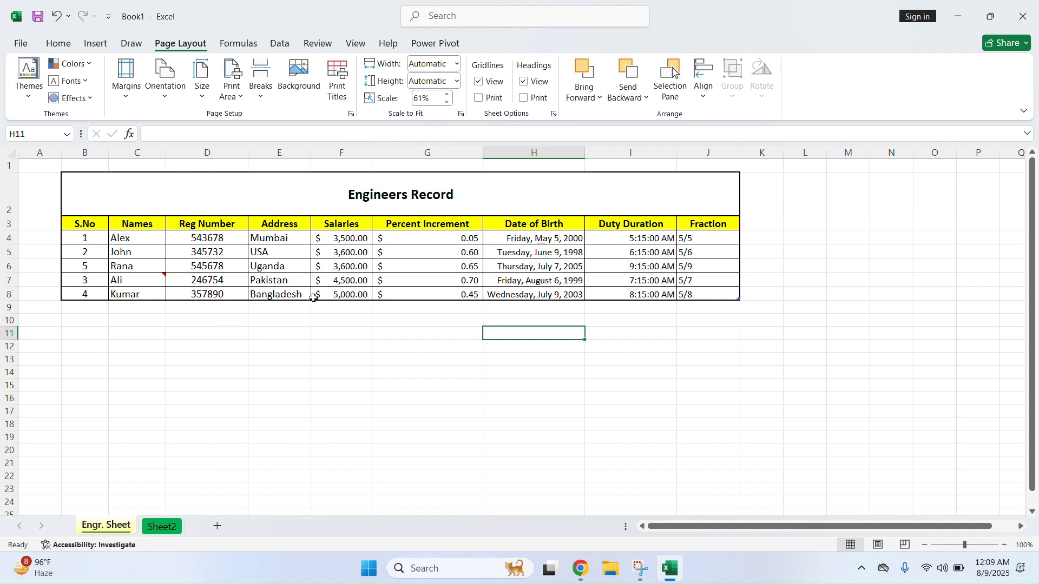
{"action": "left_click", "coordinate": [905, 545]}
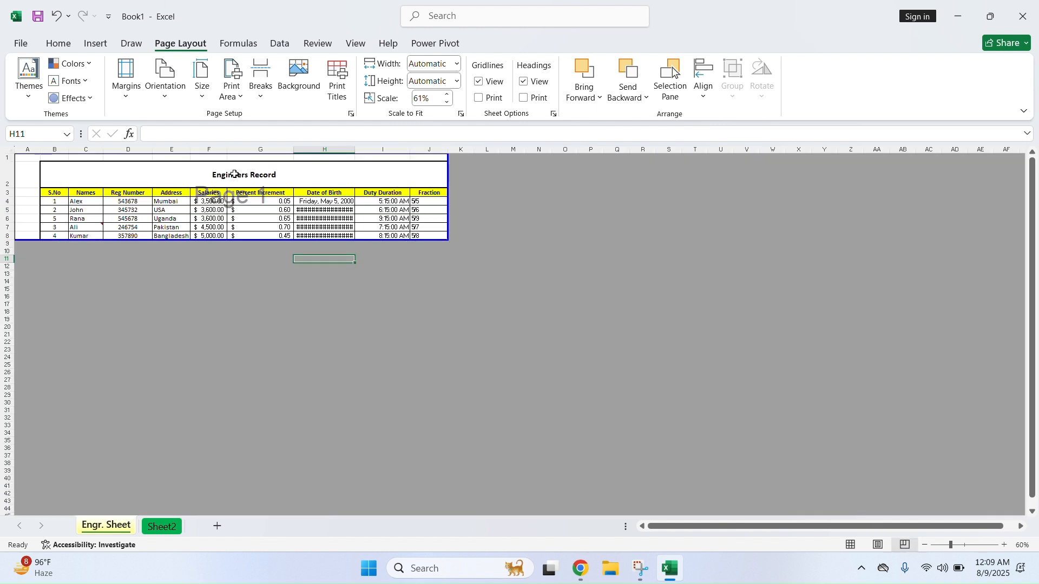
{"action": "left_click", "coordinate": [165, 99]}
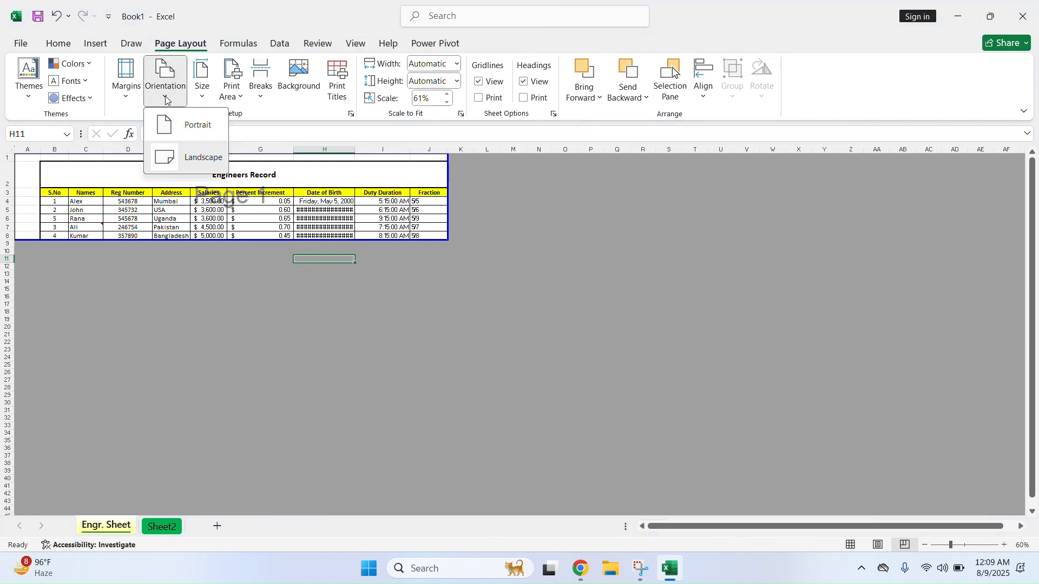
{"action": "left_click", "coordinate": [187, 124]}
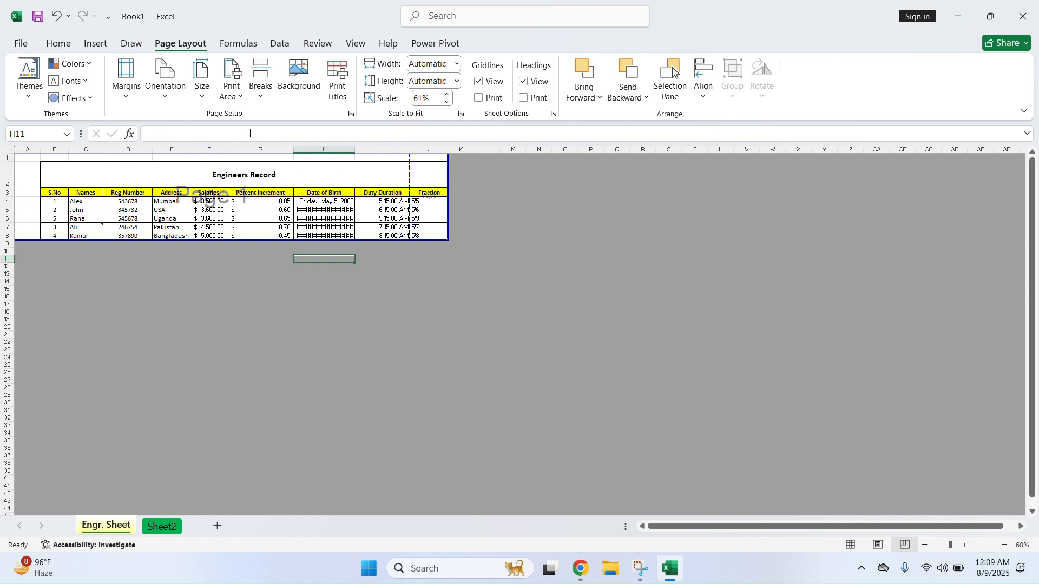
Check the print preview, which splits the table over two pages
{"action": "left_click", "coordinate": [22, 46]}
{"action": "left_click", "coordinate": [48, 278]}
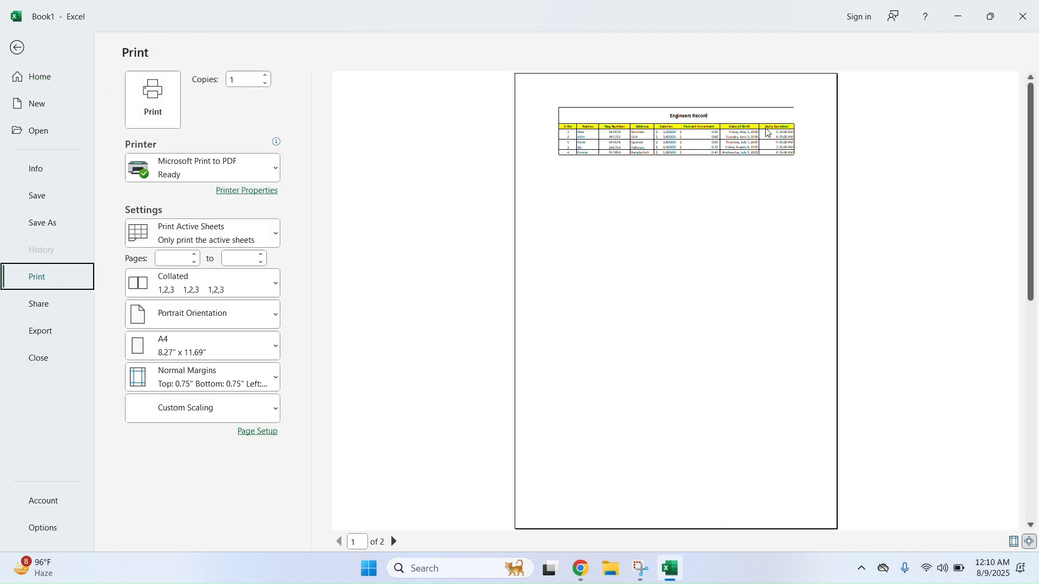
{"action": "left_click", "coordinate": [394, 542]}
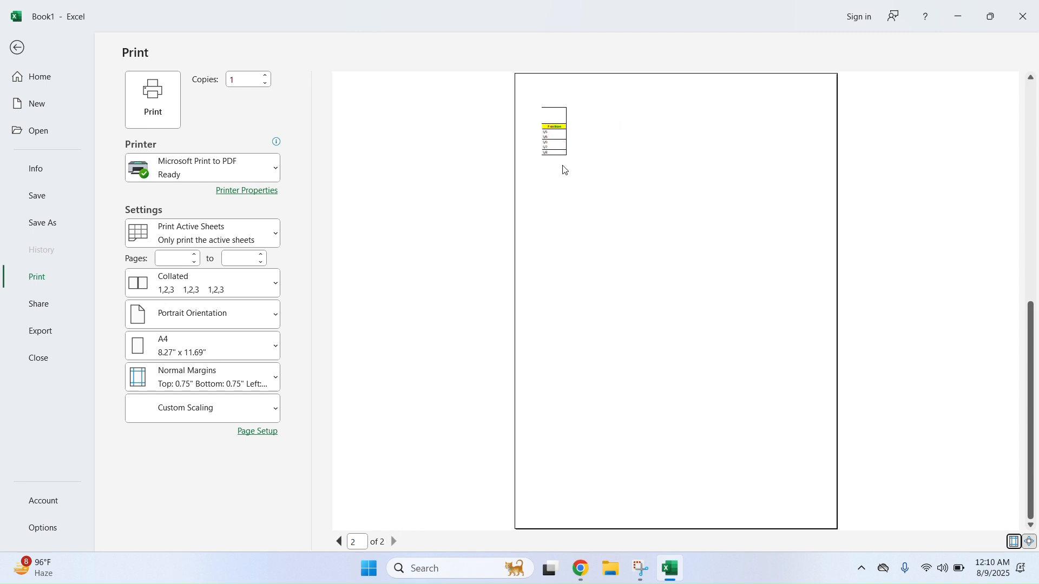
{"action": "left_click", "coordinate": [17, 47]}
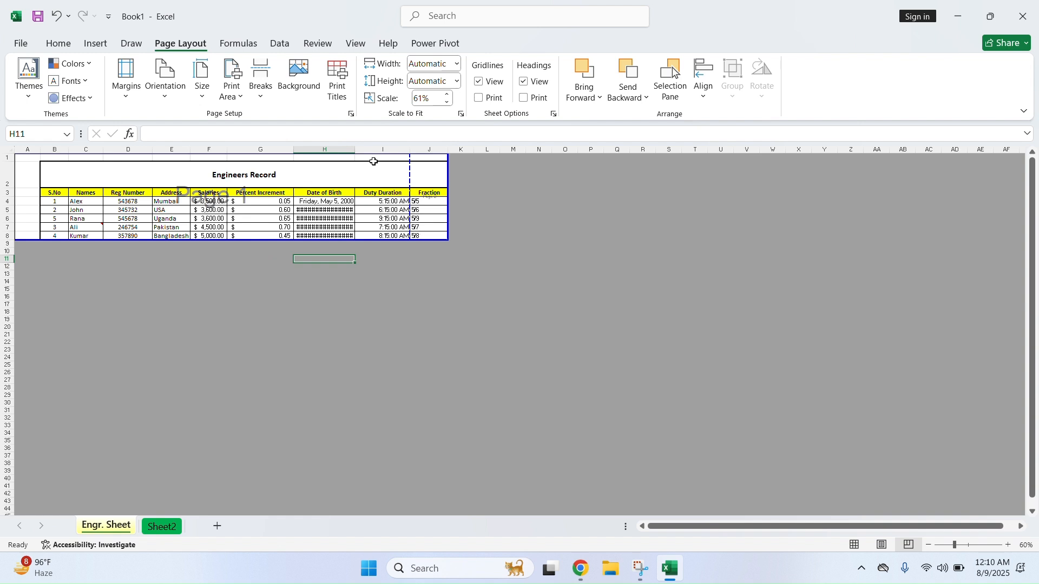
Apply Narrow margins and confirm the preview now shows one page
{"action": "left_click", "coordinate": [126, 97]}
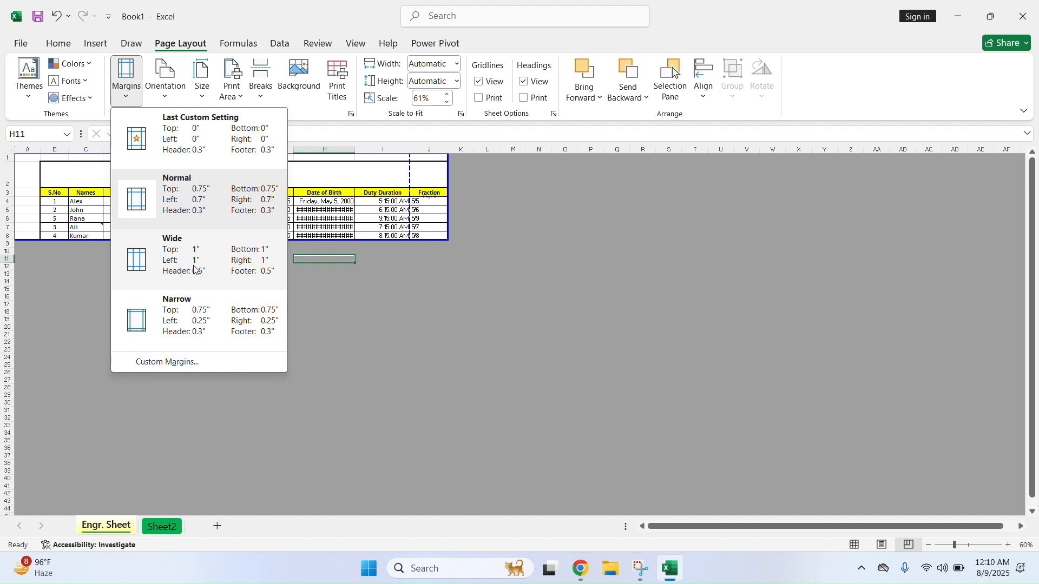
{"action": "left_click", "coordinate": [186, 302]}
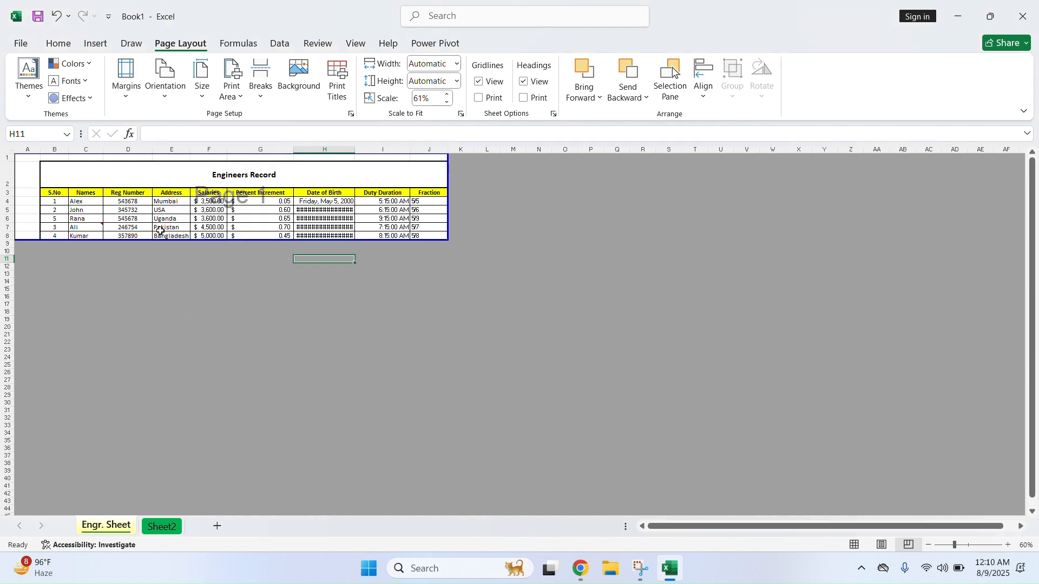
{"action": "left_click", "coordinate": [22, 47]}
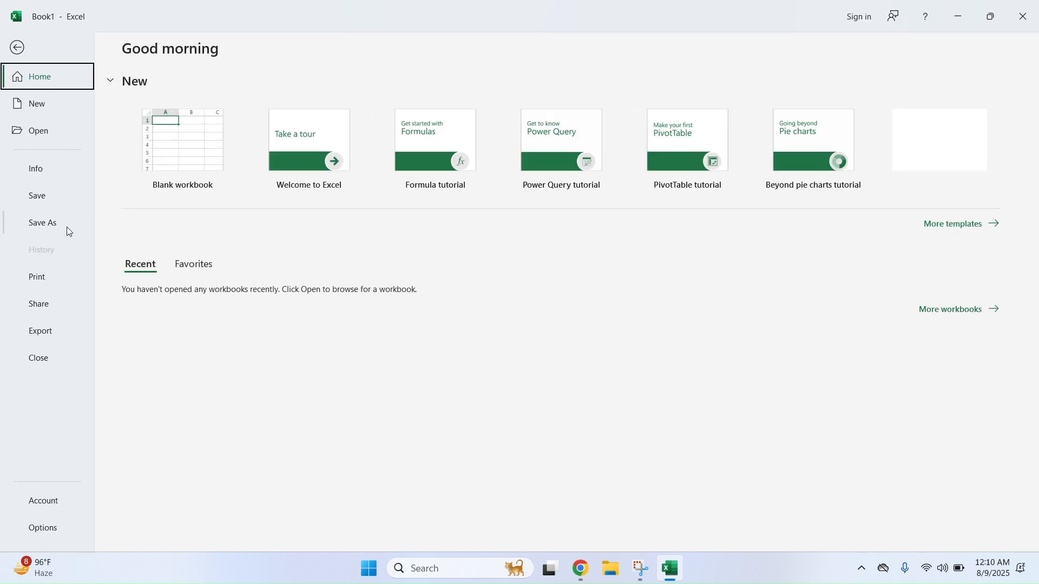
{"action": "left_click", "coordinate": [51, 274]}
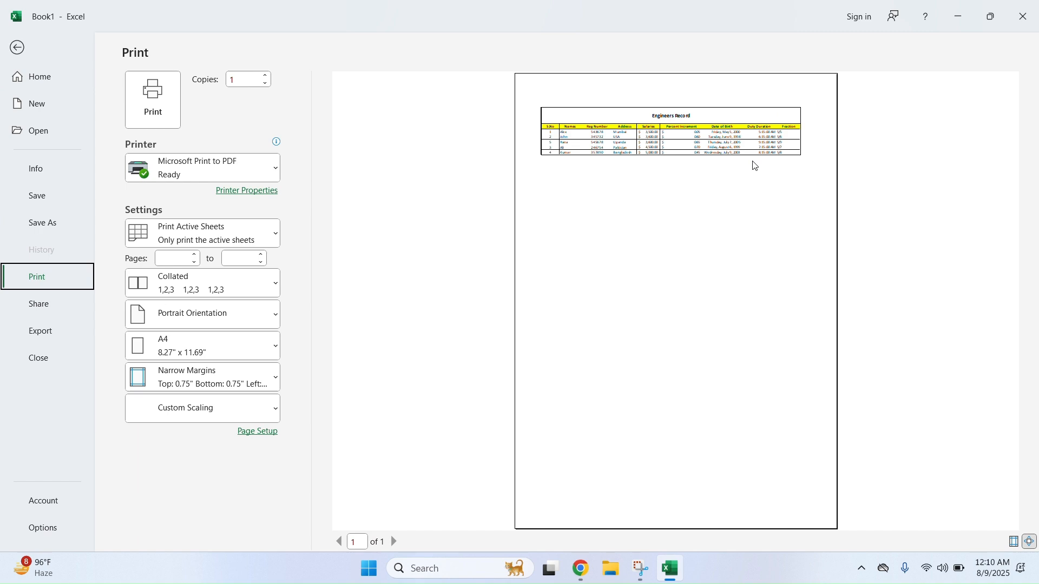
{"action": "left_click", "coordinate": [13, 49]}
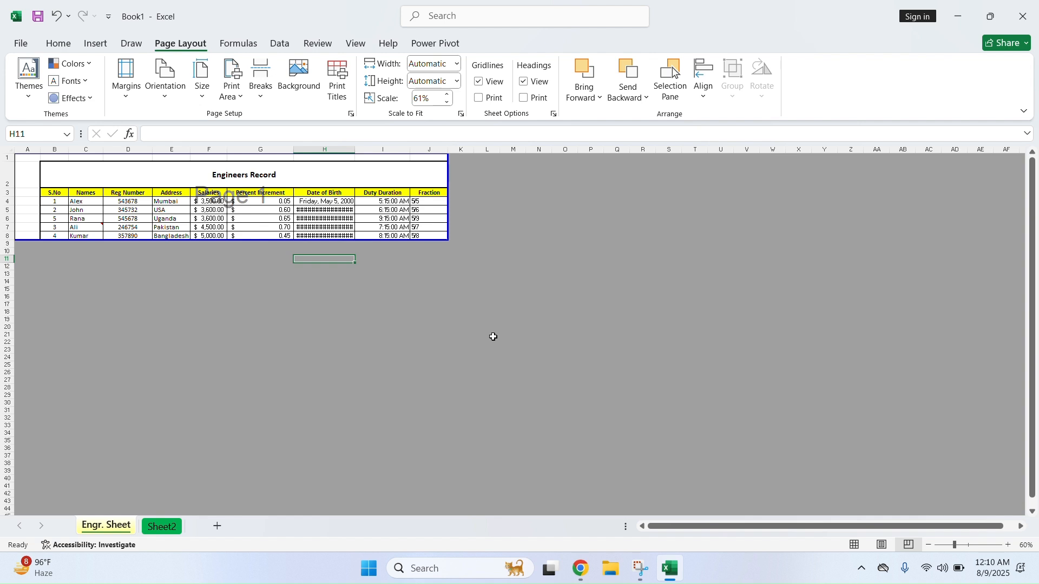
Insert a manual page break at cell H16
{"action": "left_click", "coordinate": [856, 549]}
{"action": "left_click", "coordinate": [513, 396]}
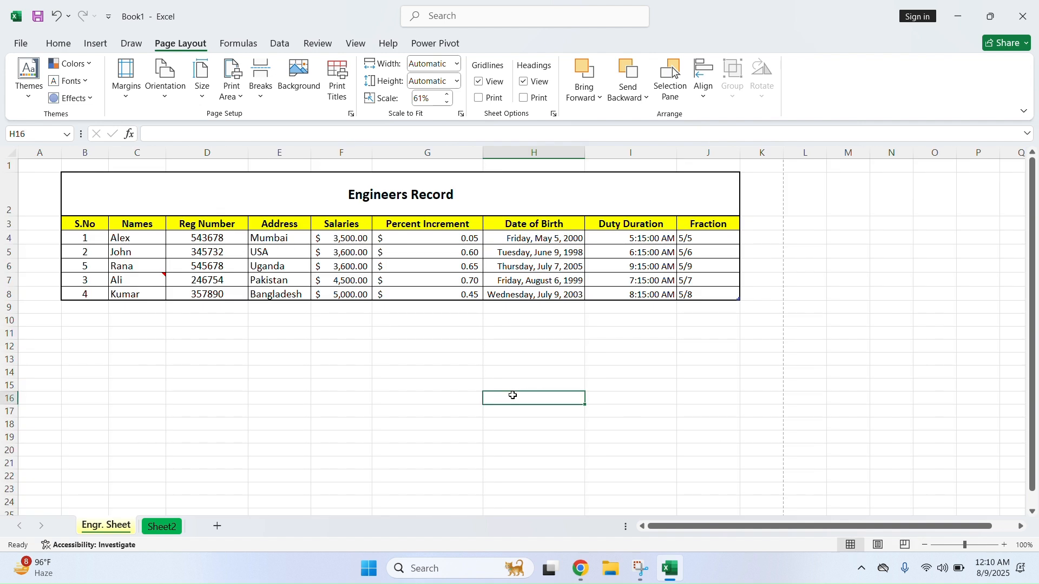
{"action": "left_click", "coordinate": [261, 86]}
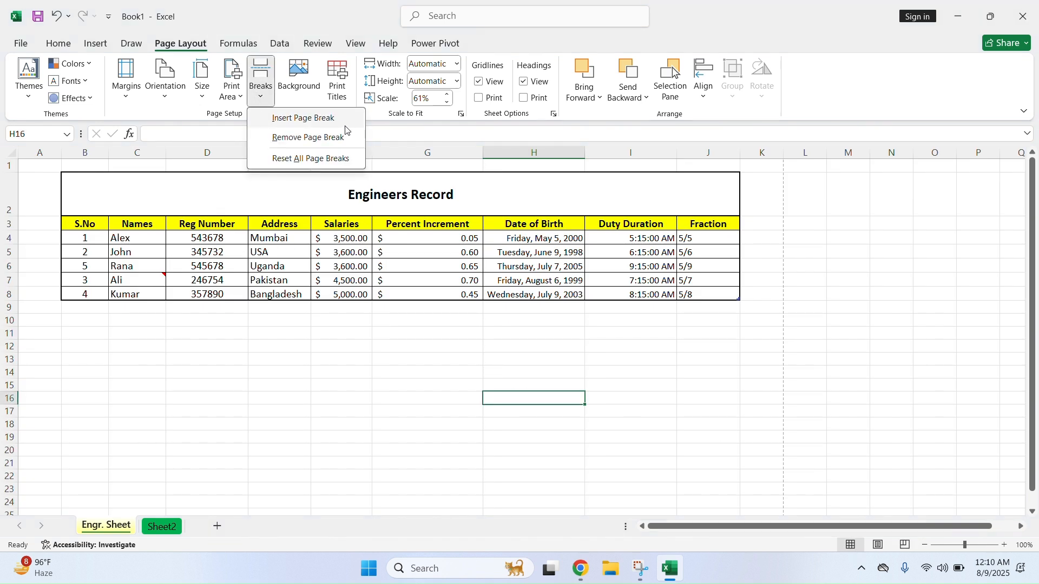
{"action": "left_click", "coordinate": [262, 372]}
{"action": "left_click", "coordinate": [260, 85]}
{"action": "left_click", "coordinate": [296, 123]}
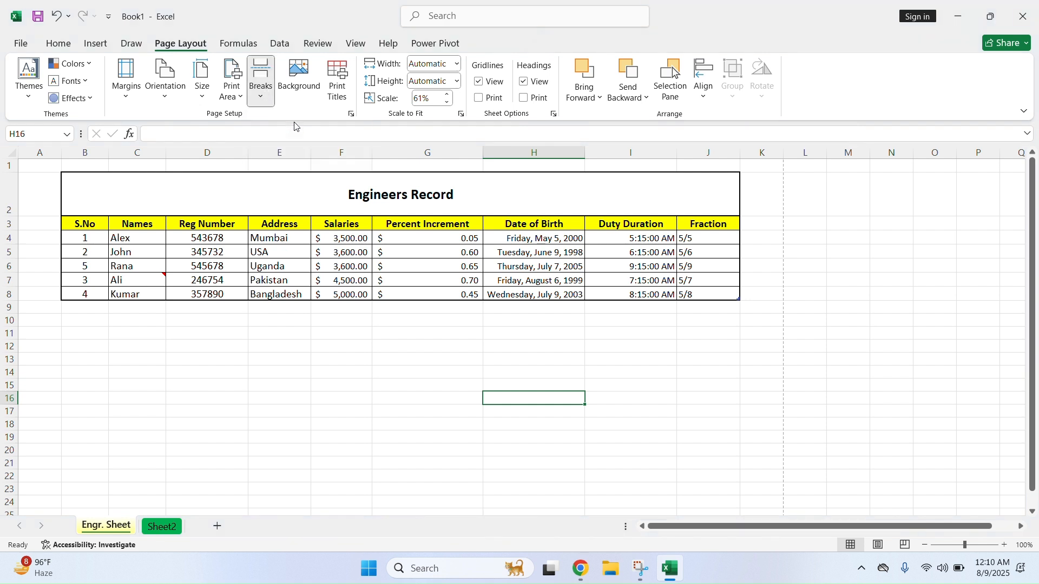
In Page Break Preview, extend the print area down to row 31
{"action": "left_click", "coordinate": [140, 358]}
{"action": "left_click", "coordinate": [628, 306]}
{"action": "left_click", "coordinate": [340, 427]}
{"action": "left_click", "coordinate": [649, 447]}
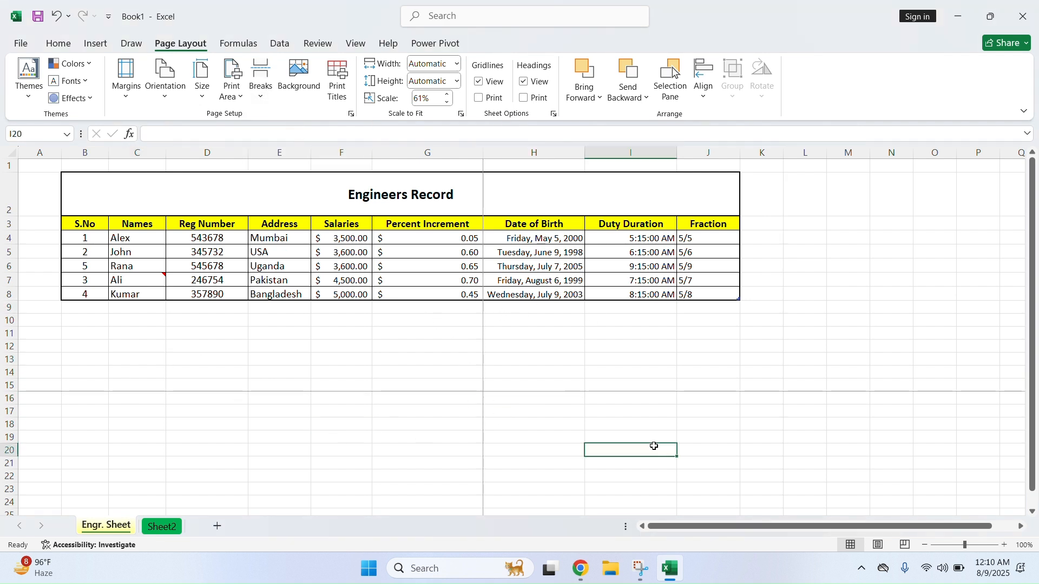
{"action": "left_click", "coordinate": [905, 545]}
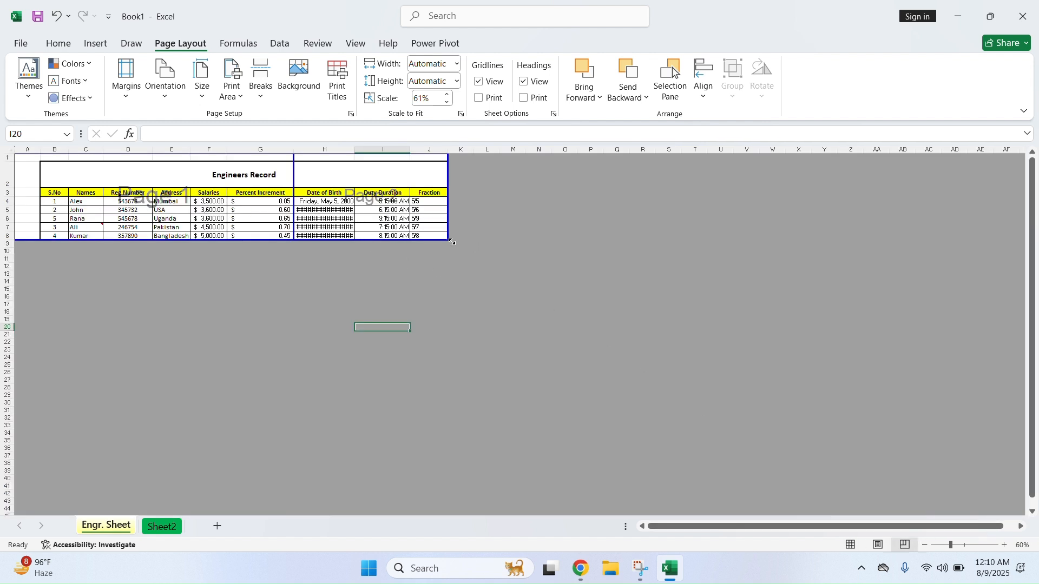
{"action": "left_click_drag", "start_coordinate": [448, 242], "coordinate": [450, 439]}
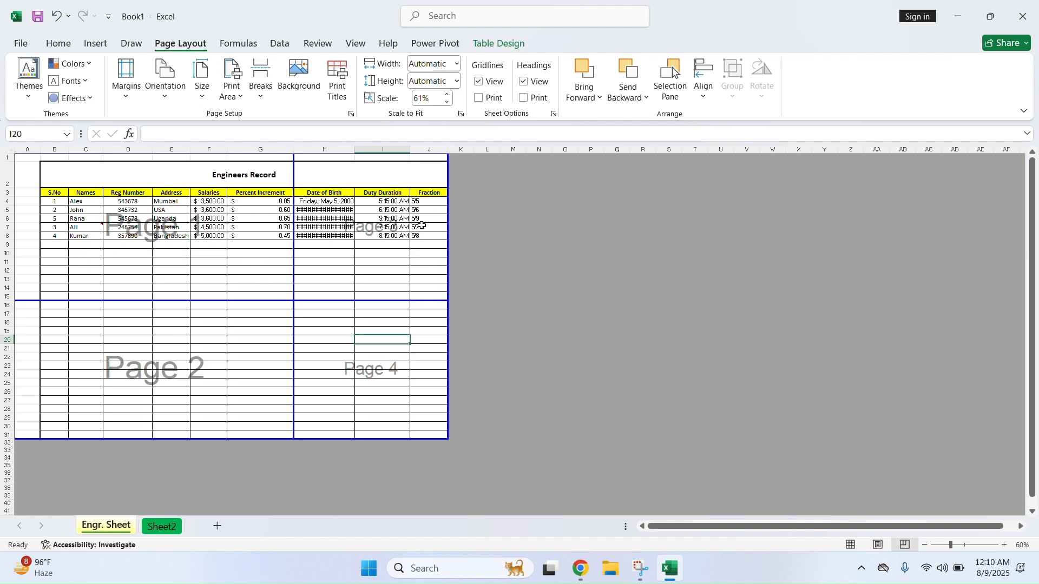
Select the whole sheet and reset all manual page breaks
{"action": "left_click", "coordinate": [261, 98]}
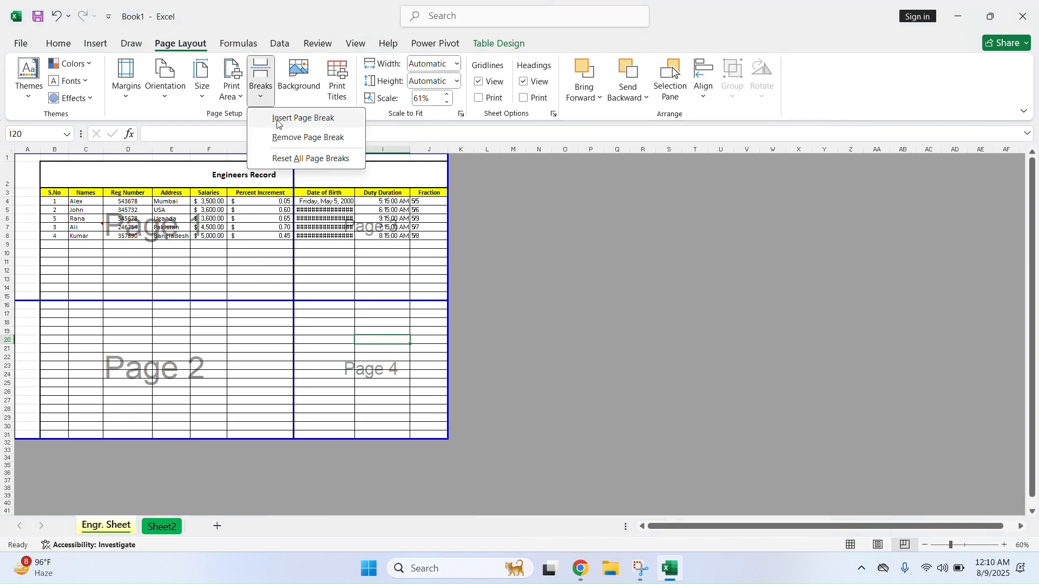
{"action": "left_click", "coordinate": [297, 136]}
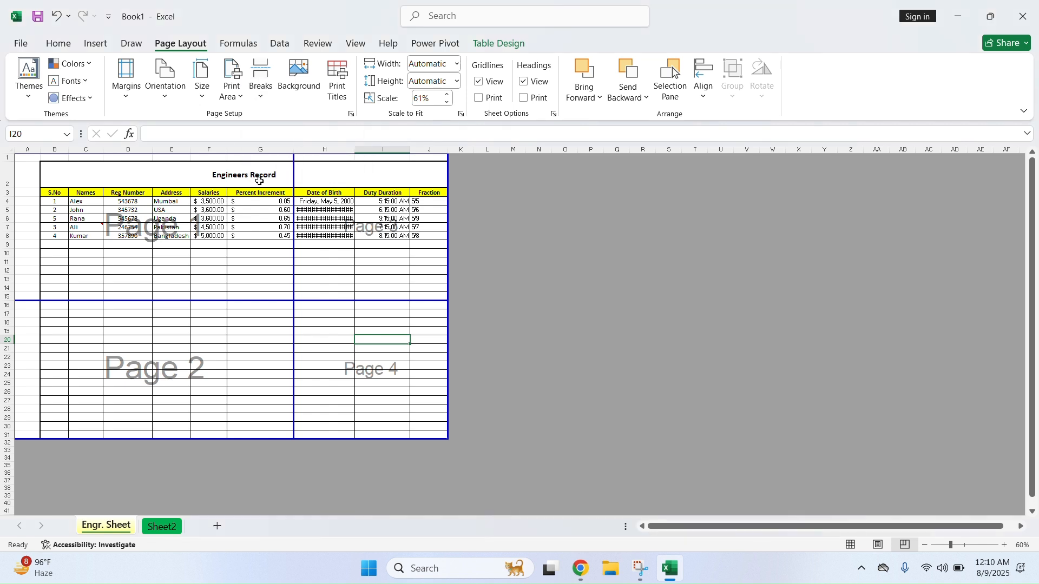
{"action": "left_click", "coordinate": [9, 153]}
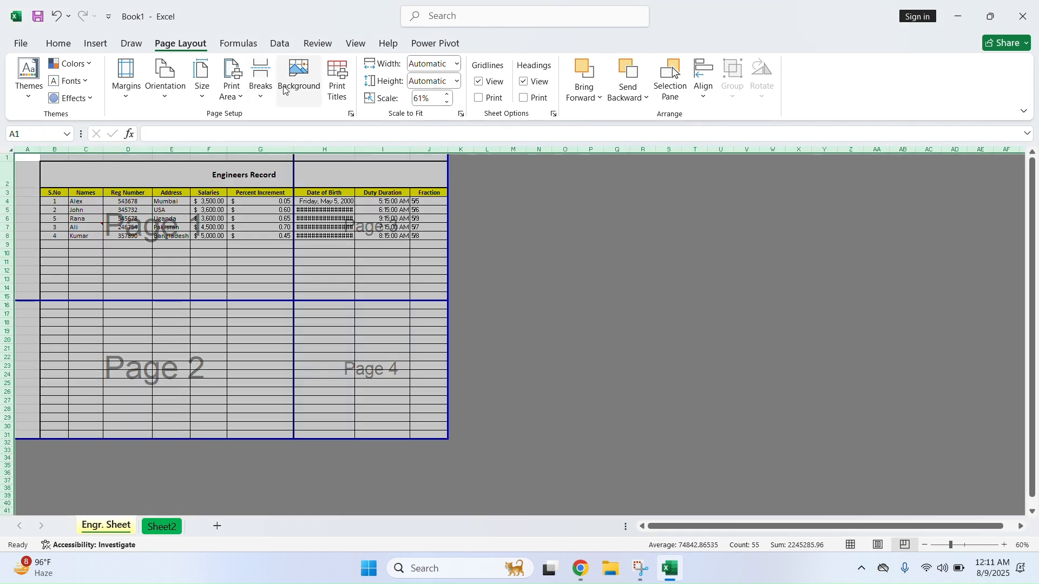
{"action": "left_click", "coordinate": [264, 90]}
{"action": "left_click", "coordinate": [304, 160]}
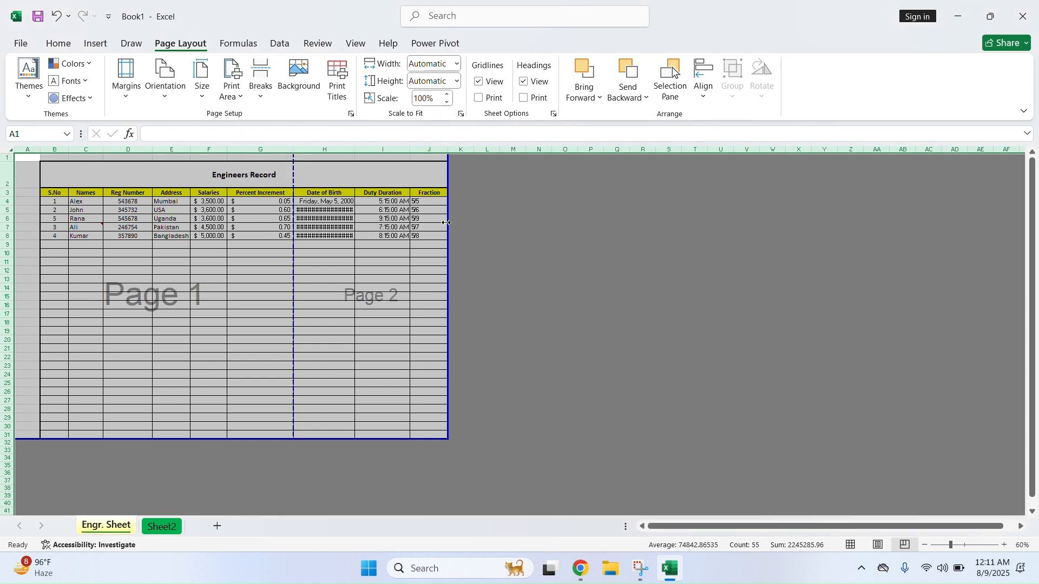
Cancel the sheet background picture chooser and switch back to Normal view at G15
{"action": "left_click", "coordinate": [584, 272]}
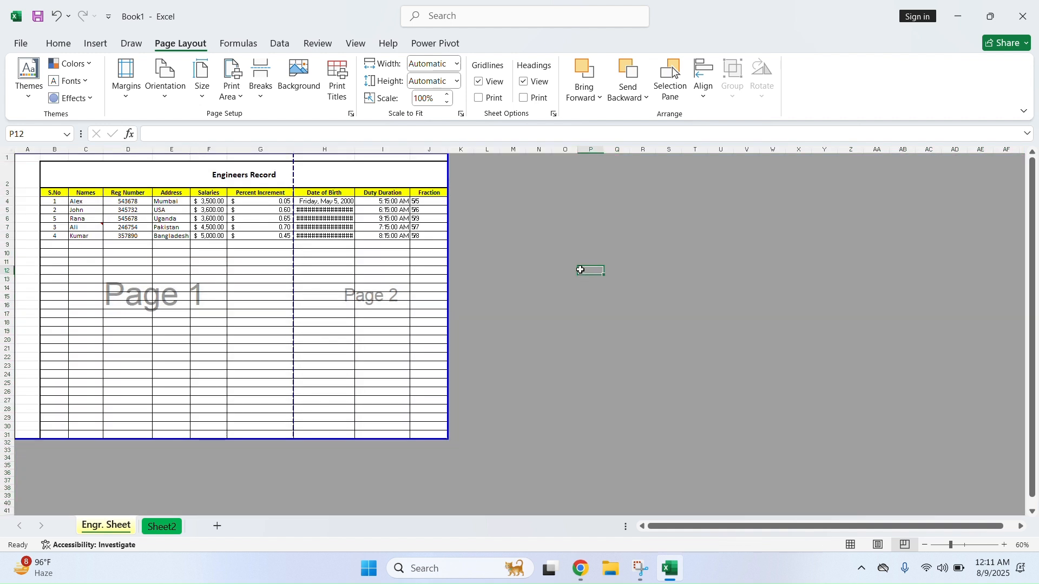
{"action": "left_click", "coordinate": [299, 79]}
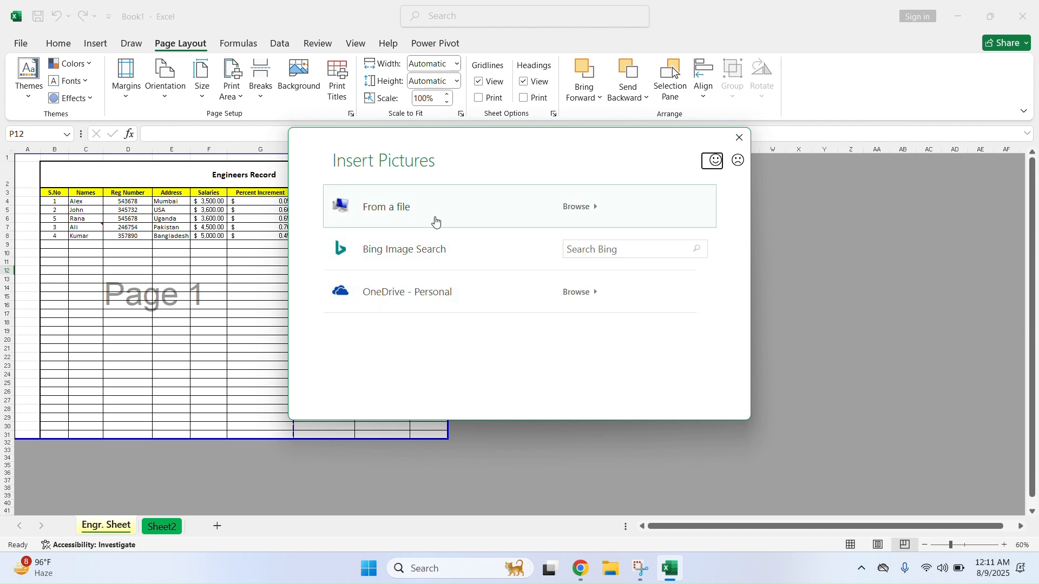
{"action": "left_click", "coordinate": [740, 139]}
{"action": "left_click", "coordinate": [858, 548]}
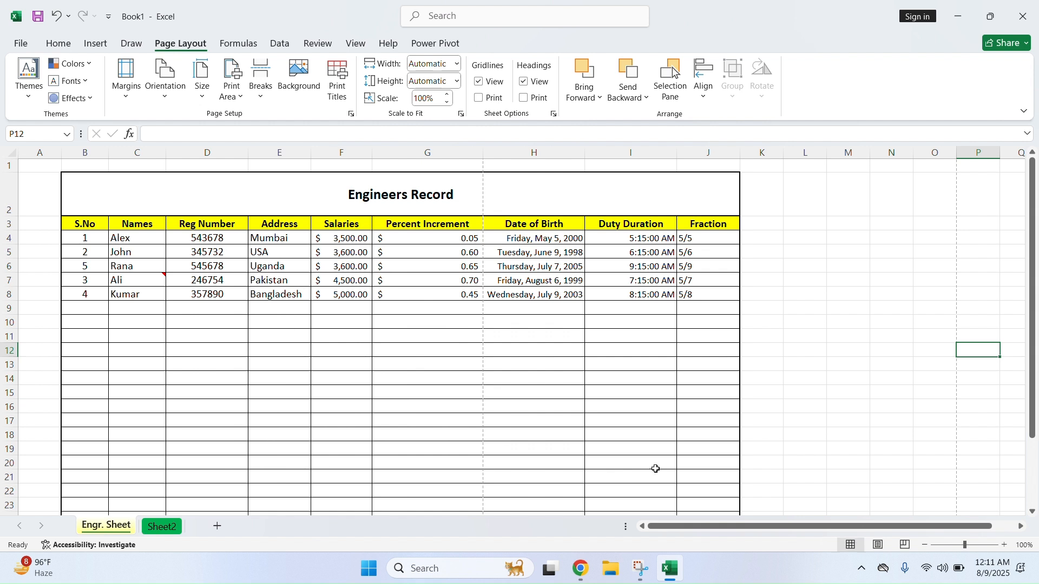
{"action": "left_click", "coordinate": [474, 390]}
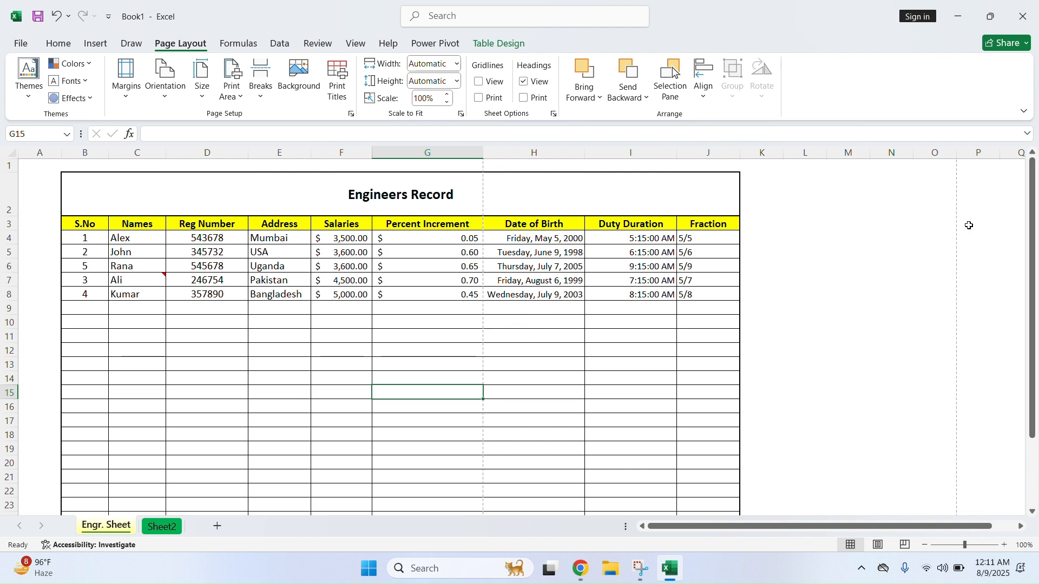
{"action": "scroll", "coordinate": [904, 290], "scroll_direction": "down", "scroll_amount": 7}
Delete the empty bordered rows 9 to 31 under the table
{"action": "scroll", "coordinate": [888, 303], "scroll_direction": "up", "scroll_amount": 7}
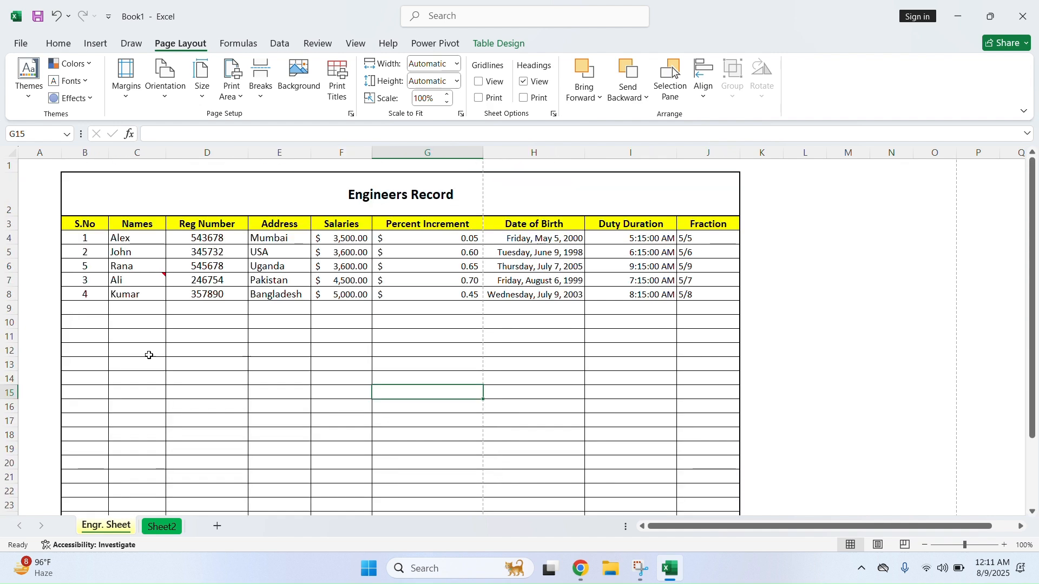
{"action": "left_click_drag", "start_coordinate": [5, 308], "coordinate": [2, 570]}
{"action": "scroll", "coordinate": [383, 341], "scroll_direction": "up", "scroll_amount": 3}
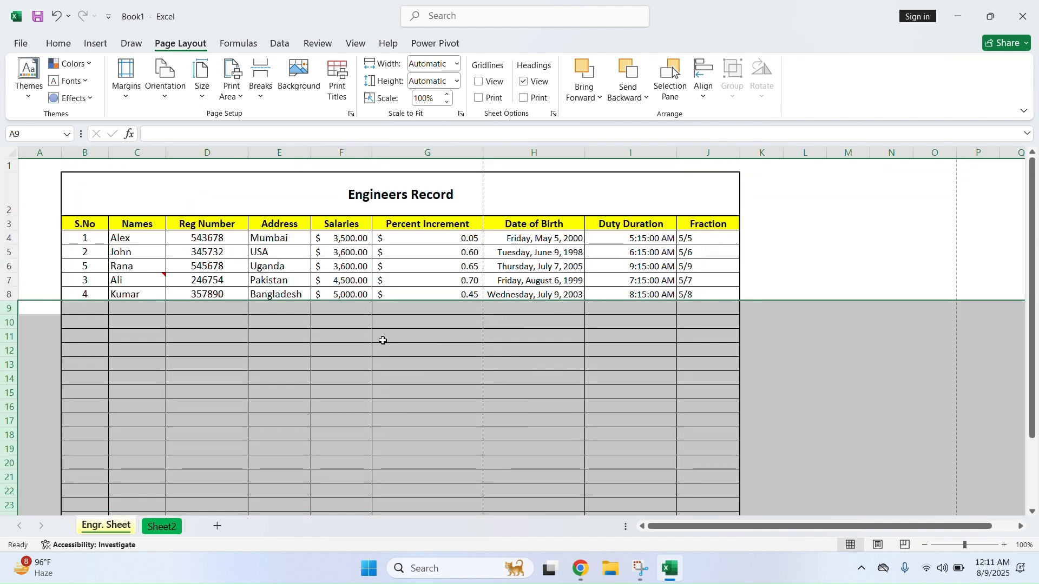
{"action": "scroll", "coordinate": [383, 341], "scroll_direction": "down", "scroll_amount": 1}
{"action": "scroll", "coordinate": [383, 341], "scroll_direction": "down", "scroll_amount": 3}
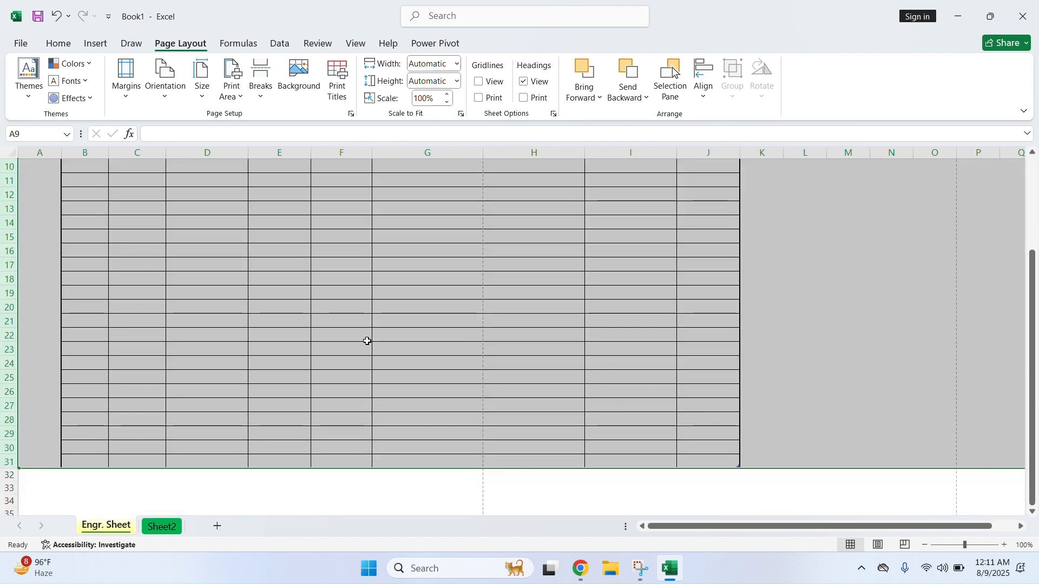
{"action": "right_click", "coordinate": [11, 393]}
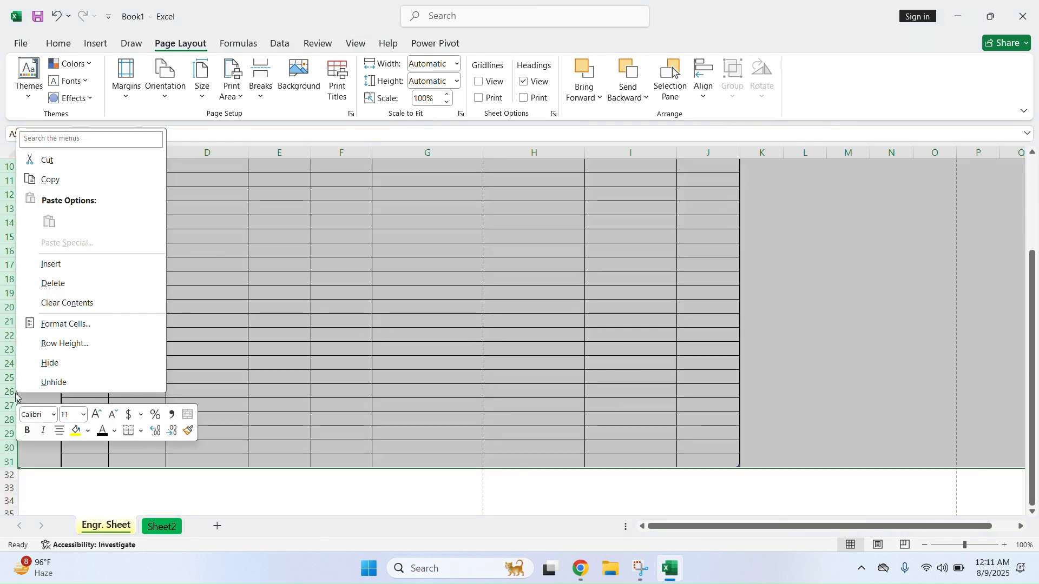
{"action": "left_click", "coordinate": [82, 284]}
{"action": "left_click", "coordinate": [337, 342]}
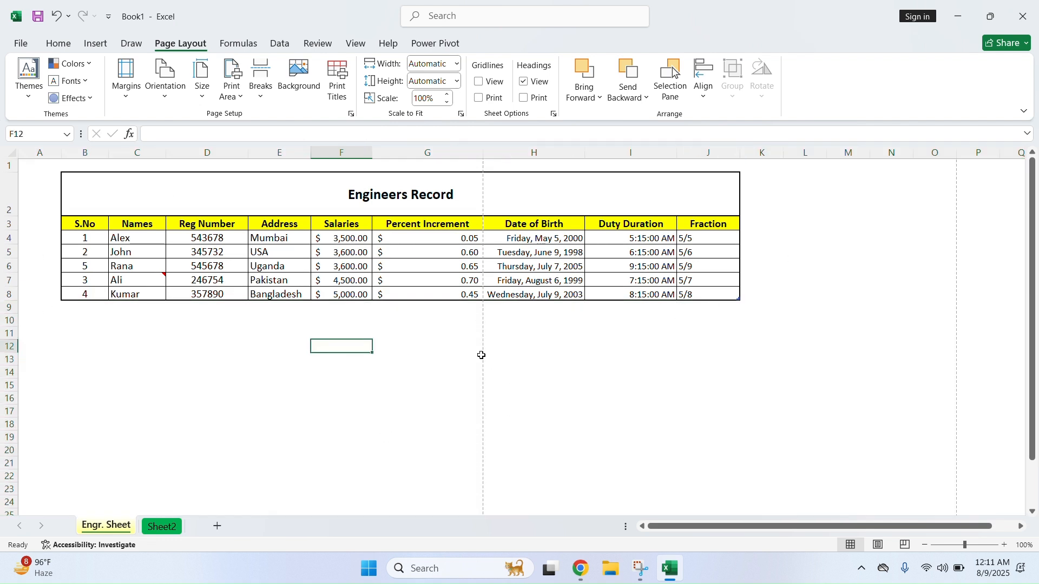
Extend the page break through column J so the table prints on one page at 66%, with gridlines shown
{"action": "left_click", "coordinate": [256, 99]}
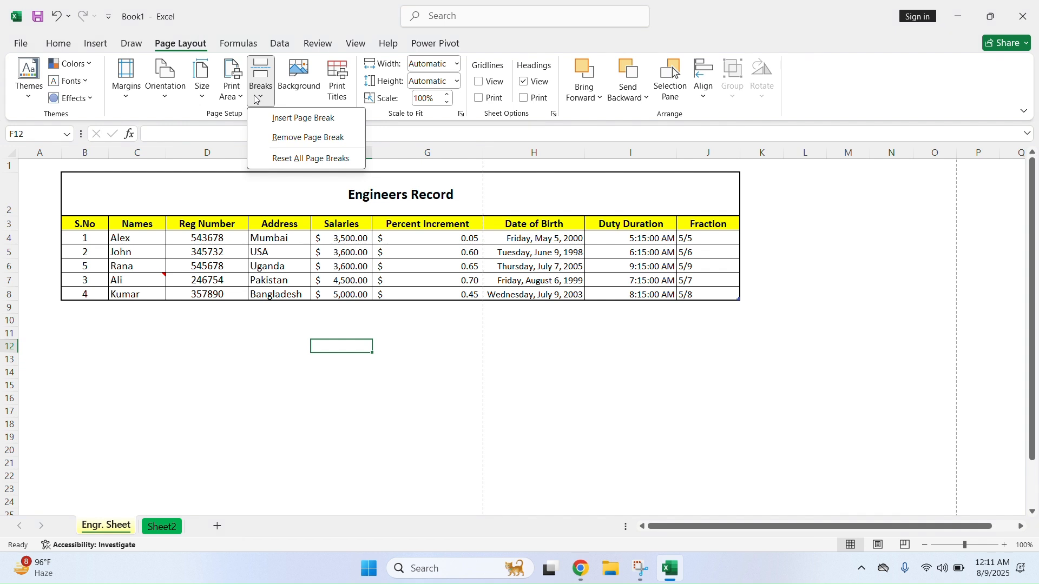
{"action": "left_click", "coordinate": [306, 145]}
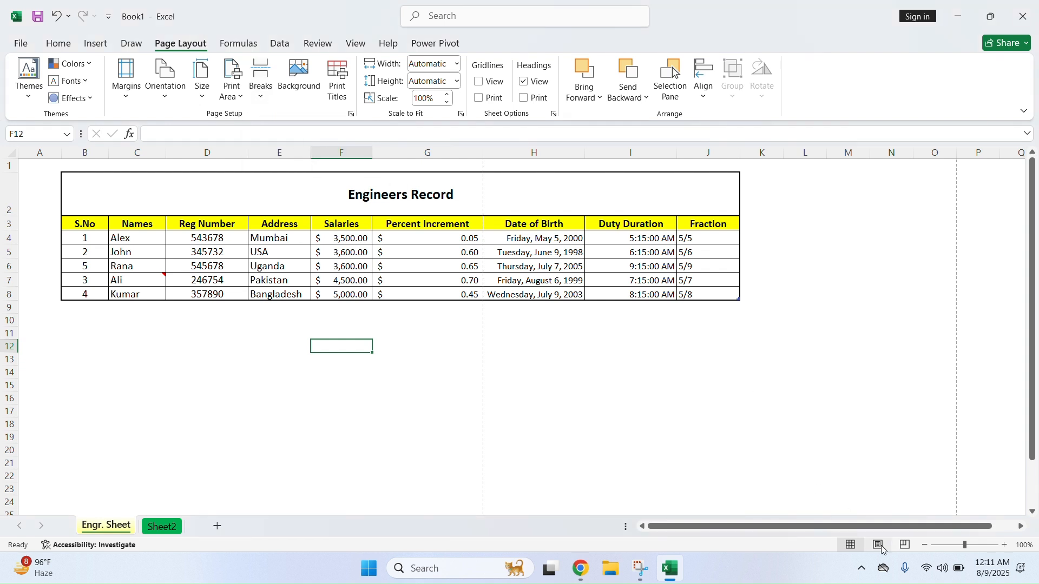
{"action": "left_click", "coordinate": [905, 546]}
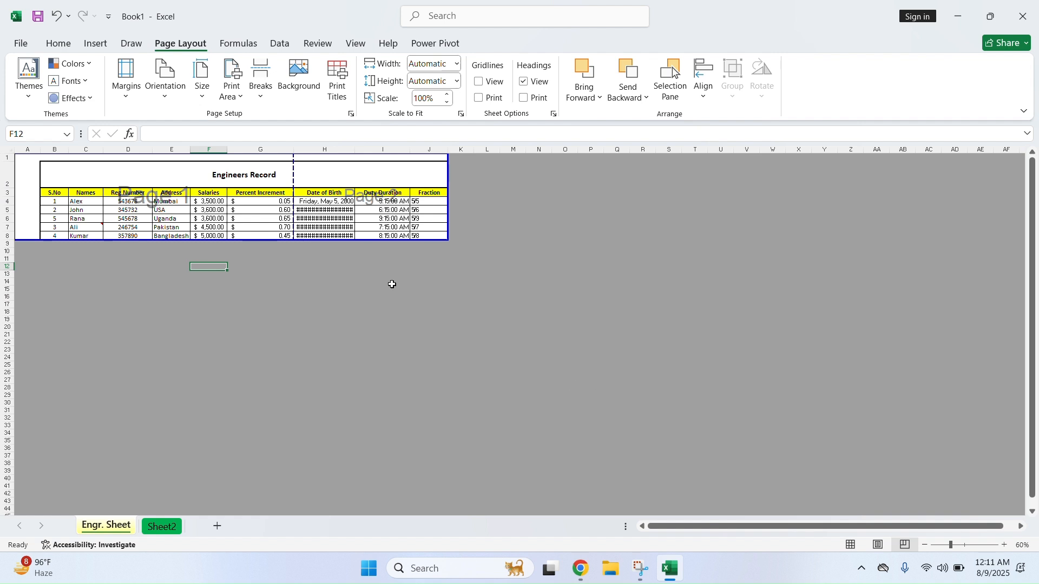
{"action": "left_click_drag", "start_coordinate": [295, 183], "coordinate": [444, 198]}
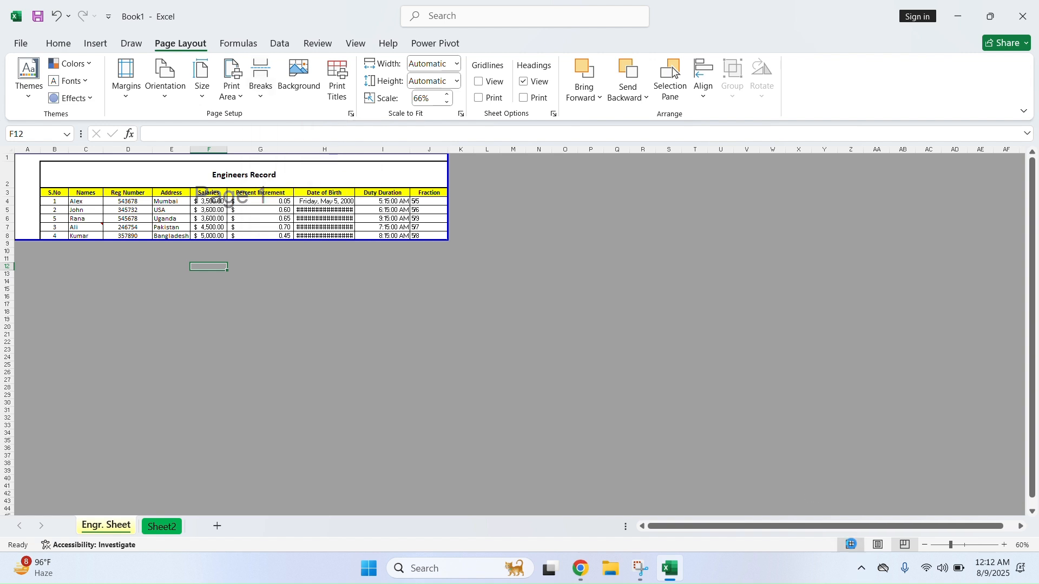
{"action": "left_click", "coordinate": [852, 545]}
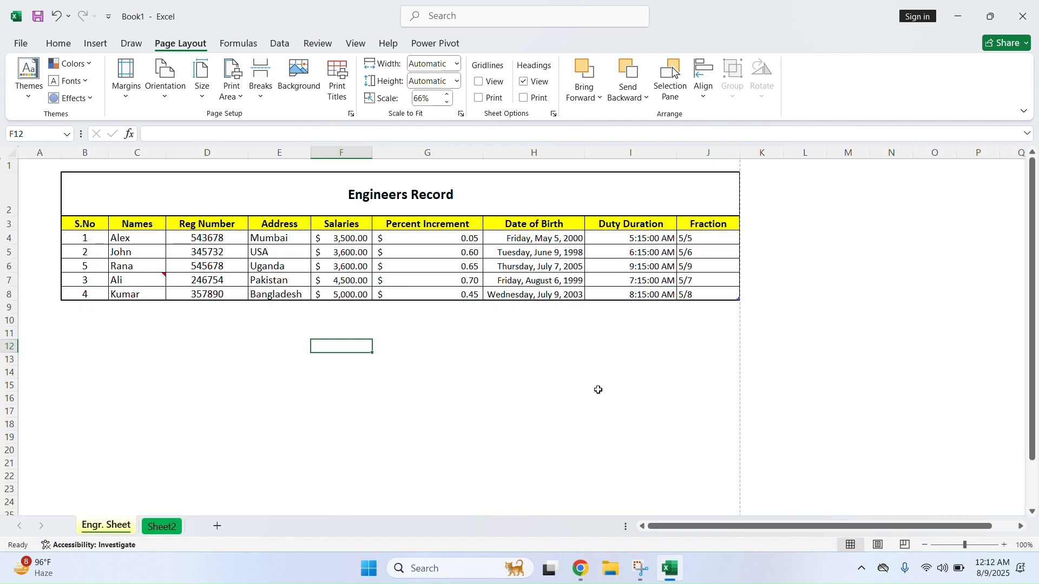
{"action": "left_click", "coordinate": [481, 83]}
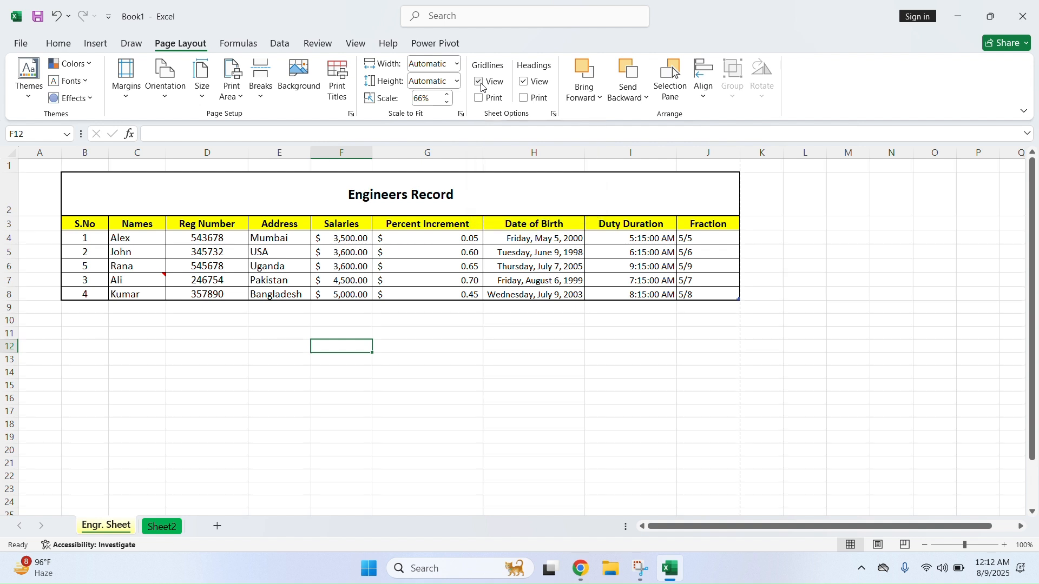
{"action": "left_click", "coordinate": [481, 84]}
{"action": "left_click", "coordinate": [479, 99]}
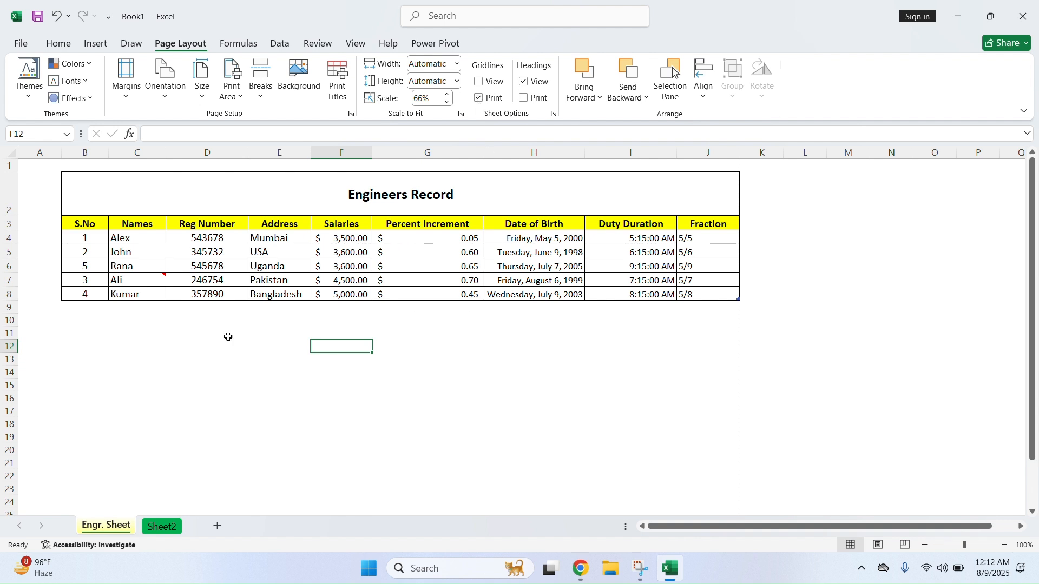
{"action": "left_click", "coordinate": [479, 81]}
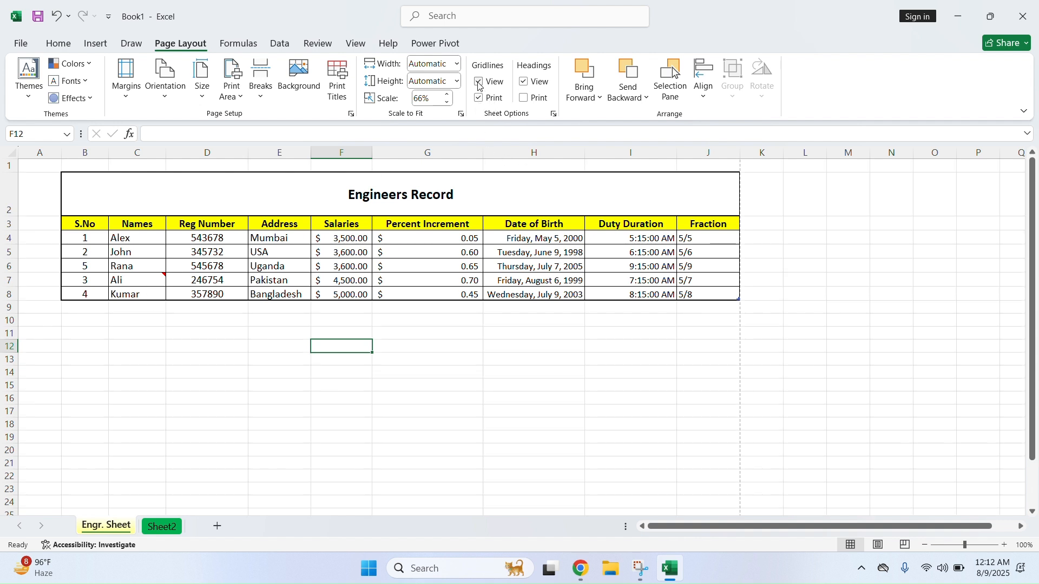
{"action": "left_click", "coordinate": [479, 100]}
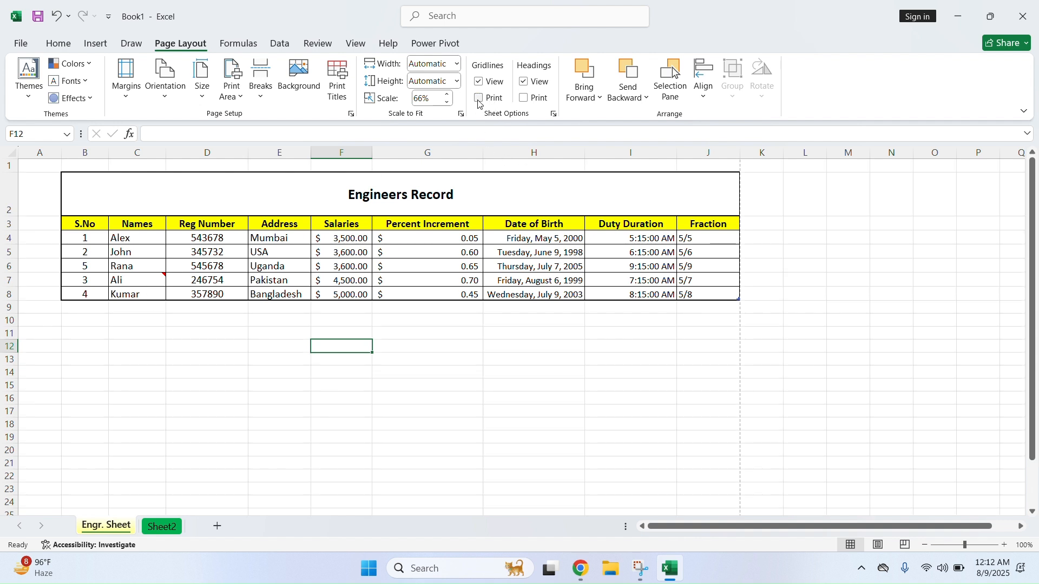
{"action": "left_click", "coordinate": [524, 82]}
{"action": "left_click", "coordinate": [526, 87]}
{"action": "left_click", "coordinate": [526, 86]}
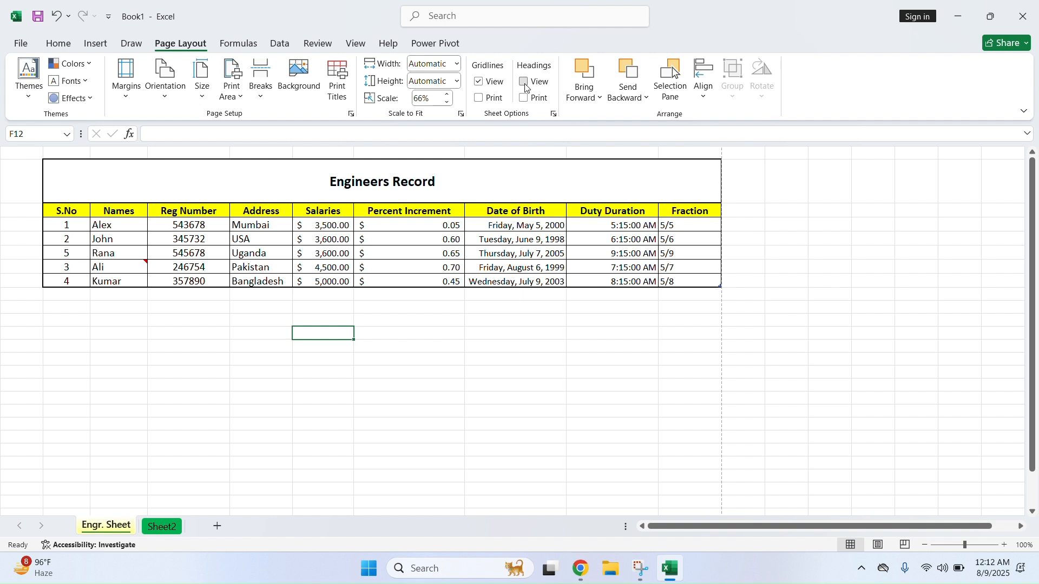
{"action": "left_click", "coordinate": [526, 87]}
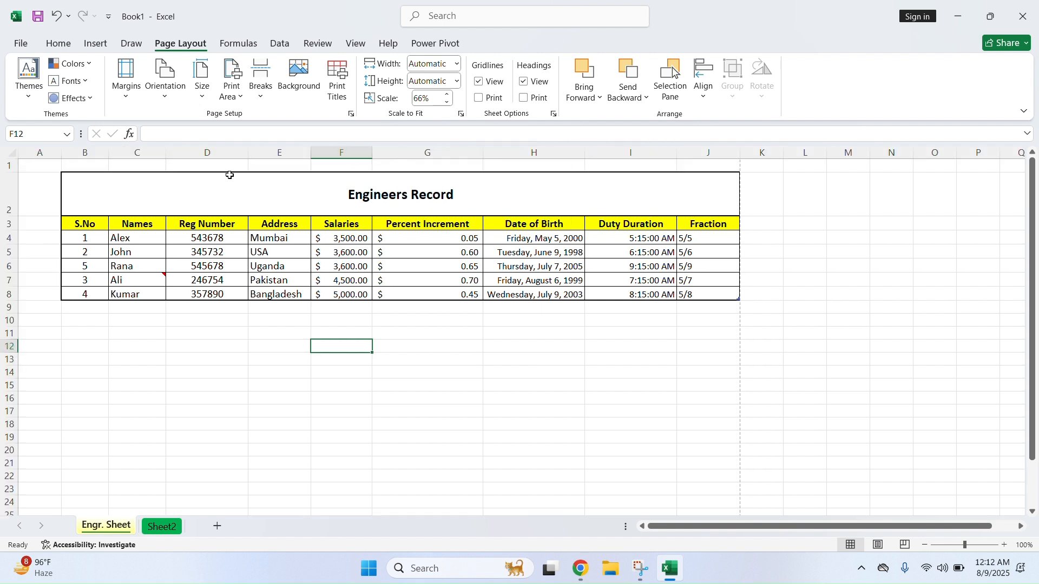
{"action": "left_click", "coordinate": [524, 82]}
{"action": "left_click", "coordinate": [524, 82]}
On the Formulas ribbon, select empty cell E13 and look through the AutoSum list
{"action": "left_click", "coordinate": [238, 43]}
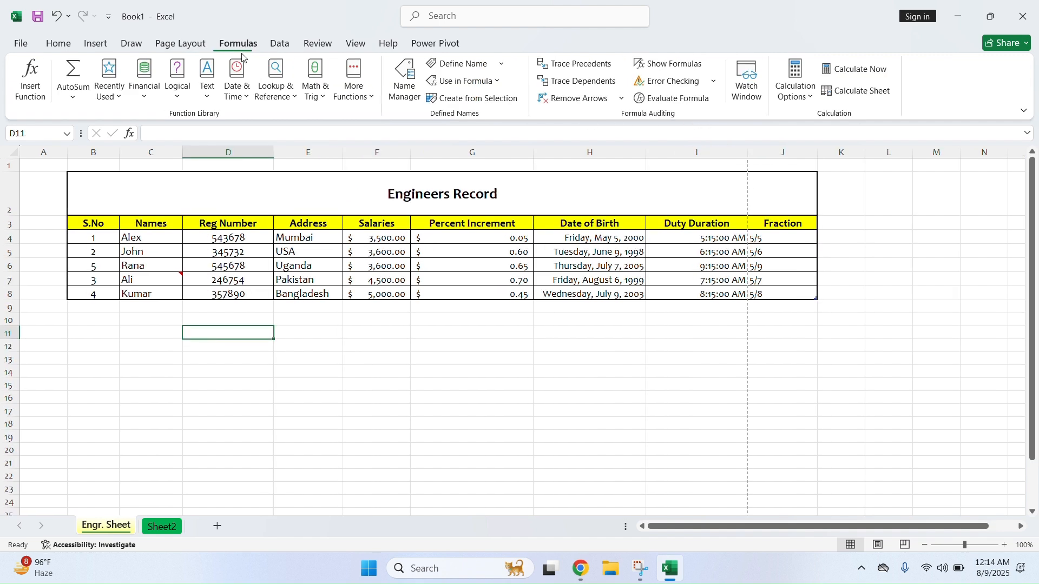
{"action": "left_click", "coordinate": [318, 357]}
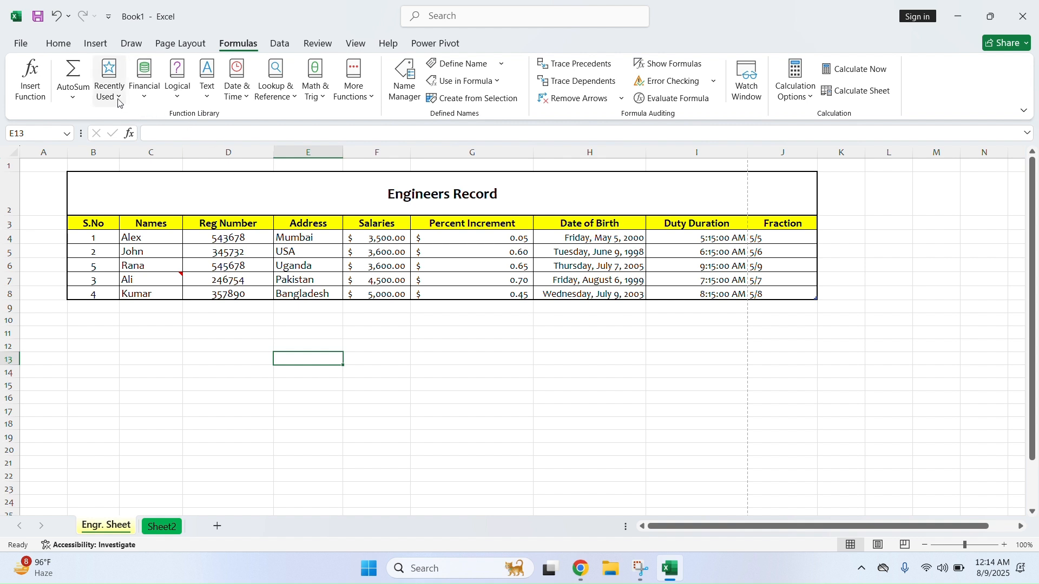
{"action": "left_click", "coordinate": [73, 96]}
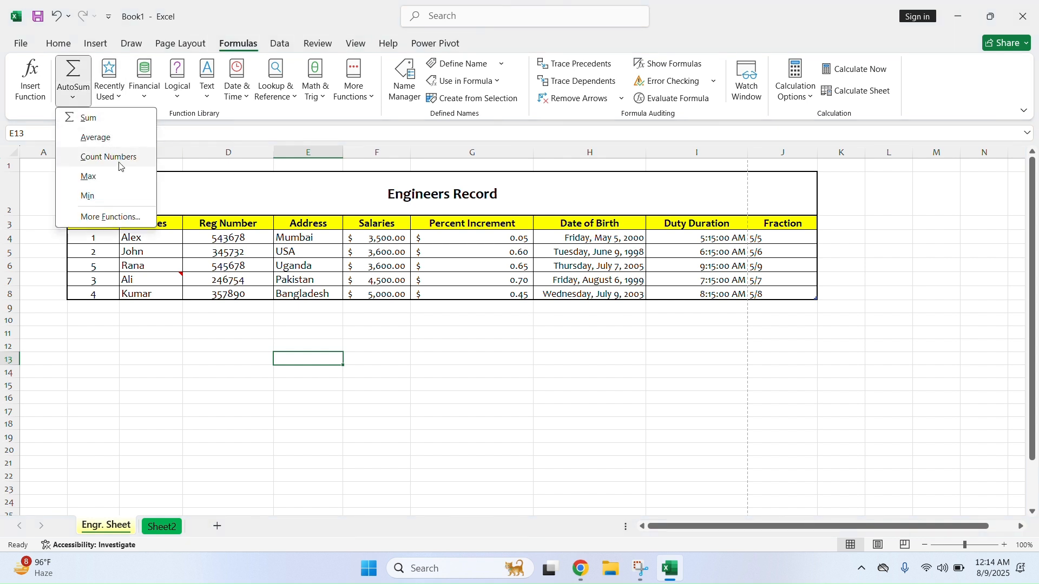
{"action": "left_click", "coordinate": [224, 343]}
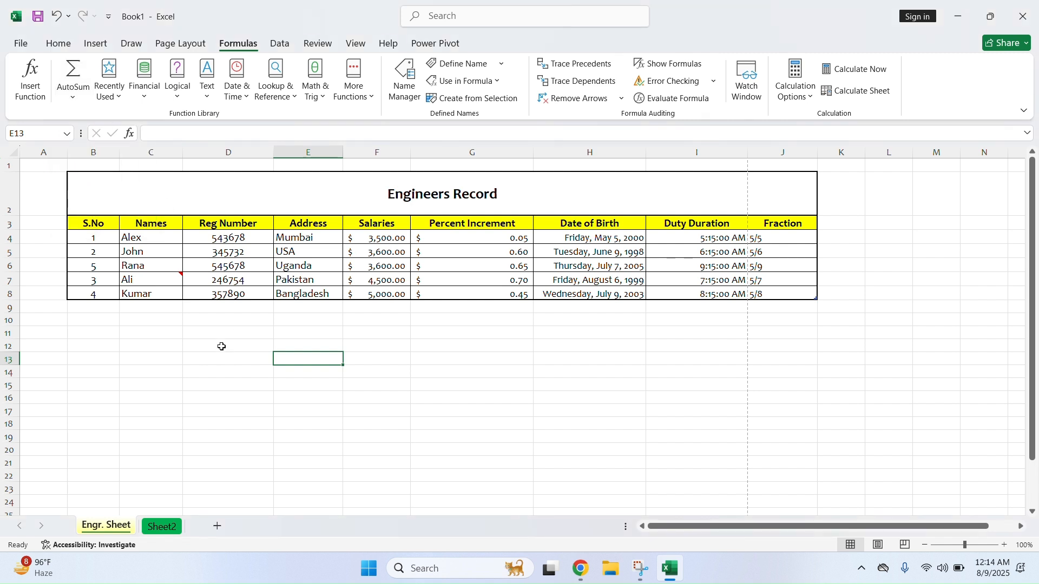
Browse the Financial, Logical, Text and Date & Time function lists
{"action": "left_click", "coordinate": [145, 100]}
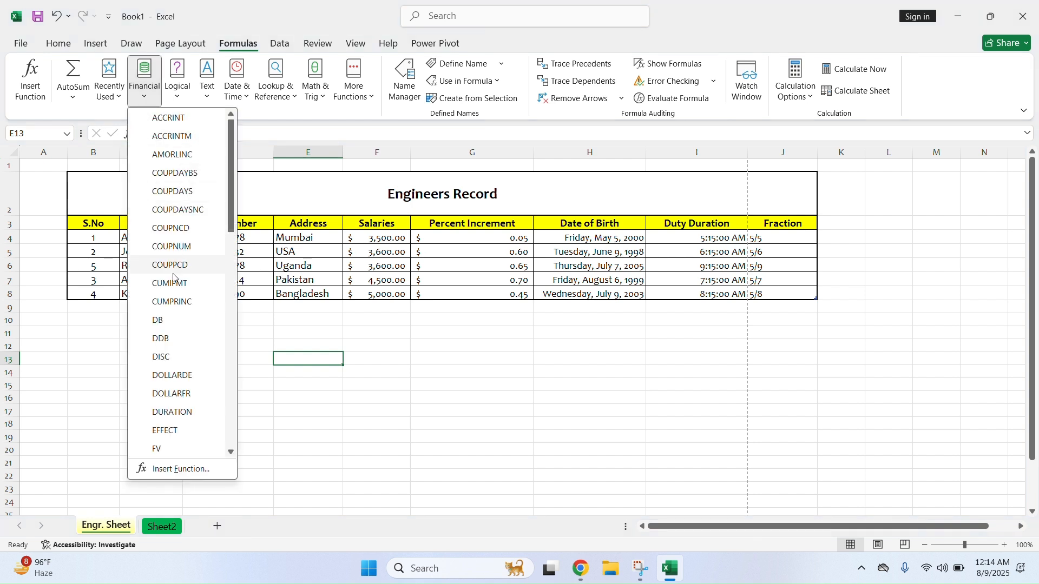
{"action": "scroll", "coordinate": [172, 403], "scroll_direction": "down", "scroll_amount": 12}
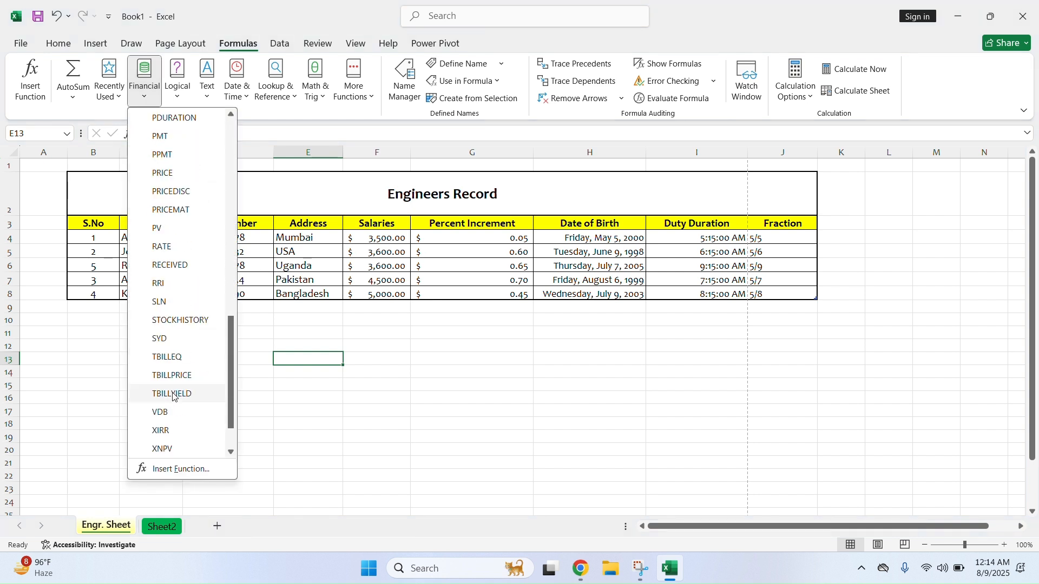
{"action": "left_click", "coordinate": [144, 86]}
{"action": "left_click", "coordinate": [177, 86]}
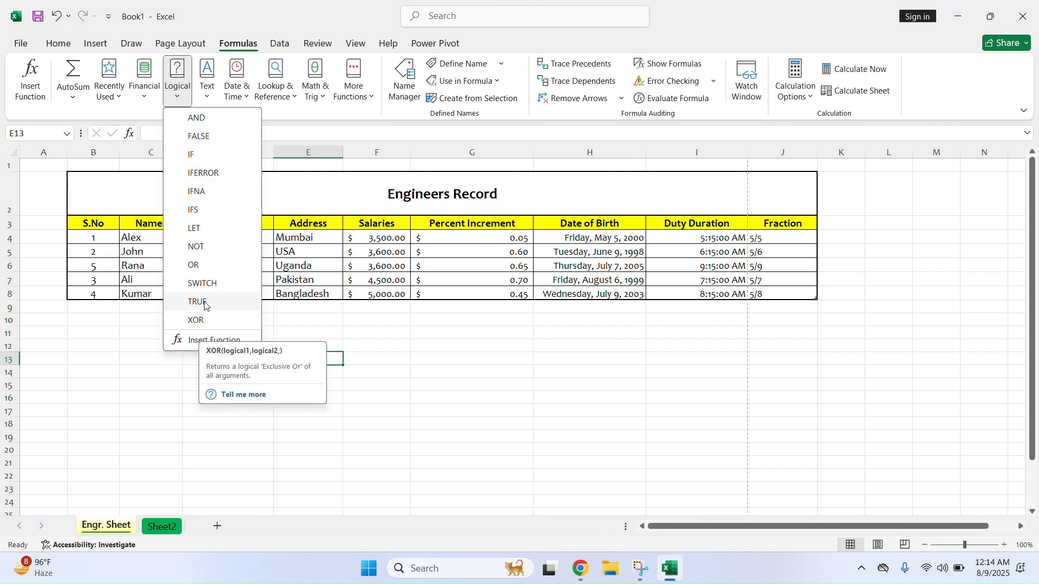
{"action": "left_click", "coordinate": [206, 101]}
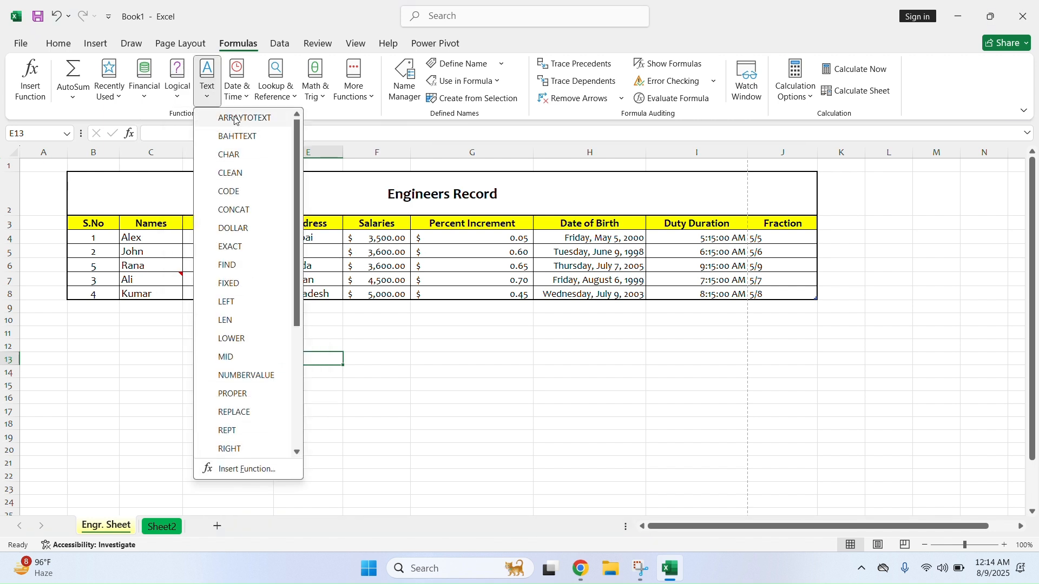
{"action": "scroll", "coordinate": [247, 440], "scroll_direction": "down", "scroll_amount": 3}
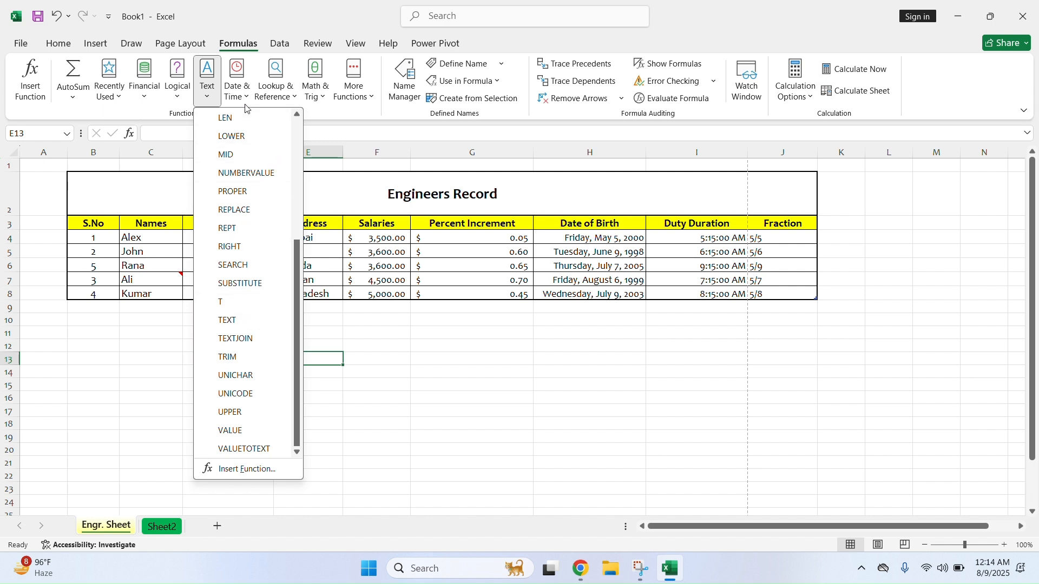
{"action": "left_click", "coordinate": [238, 89]}
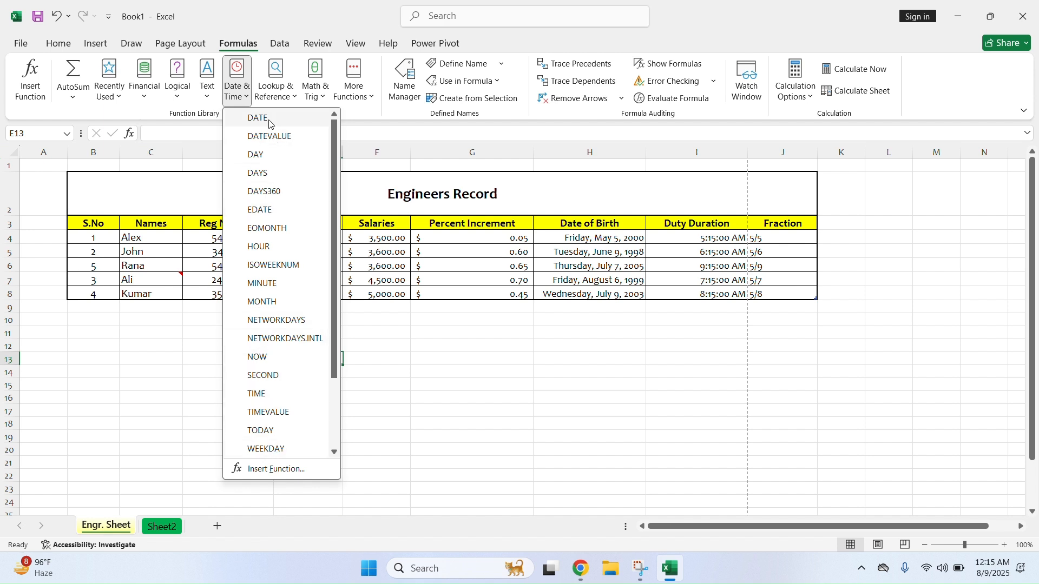
{"action": "left_click", "coordinate": [202, 333]}
Enter =DATE(1999,5,15) in E13 so it displays 5/15/1999
{"action": "left_click", "coordinate": [237, 84]}
{"action": "left_click", "coordinate": [279, 119]}
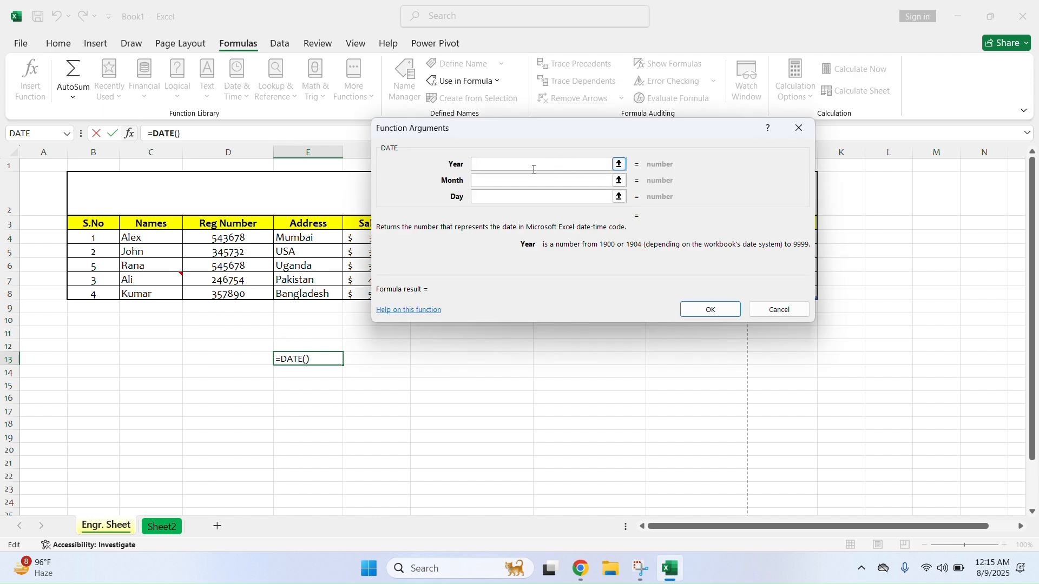
{"action": "type", "text": "1999"}
{"action": "left_click", "coordinate": [521, 181]}
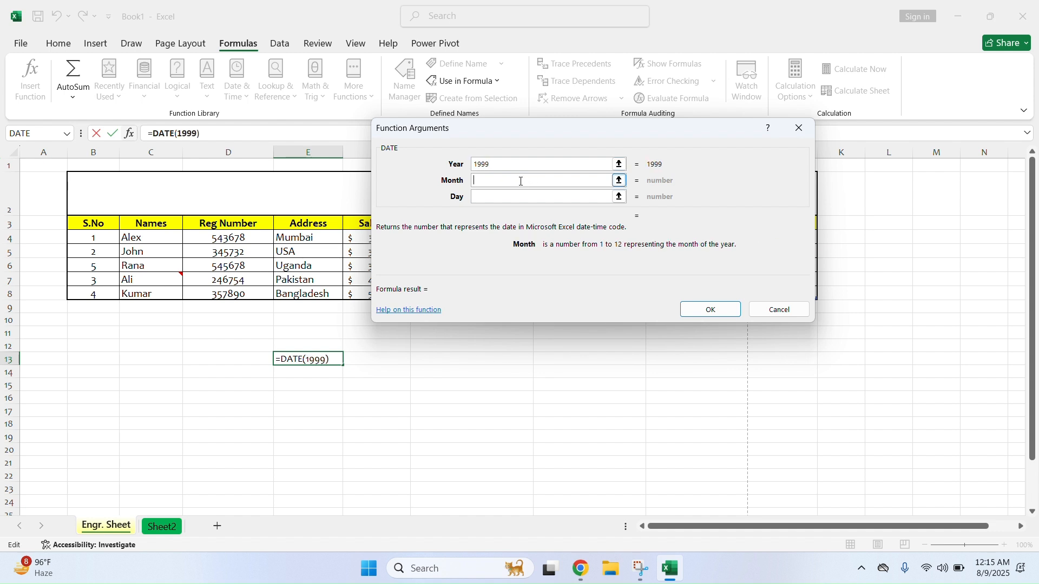
{"action": "type", "text": "5"}
{"action": "left_click", "coordinate": [519, 195]}
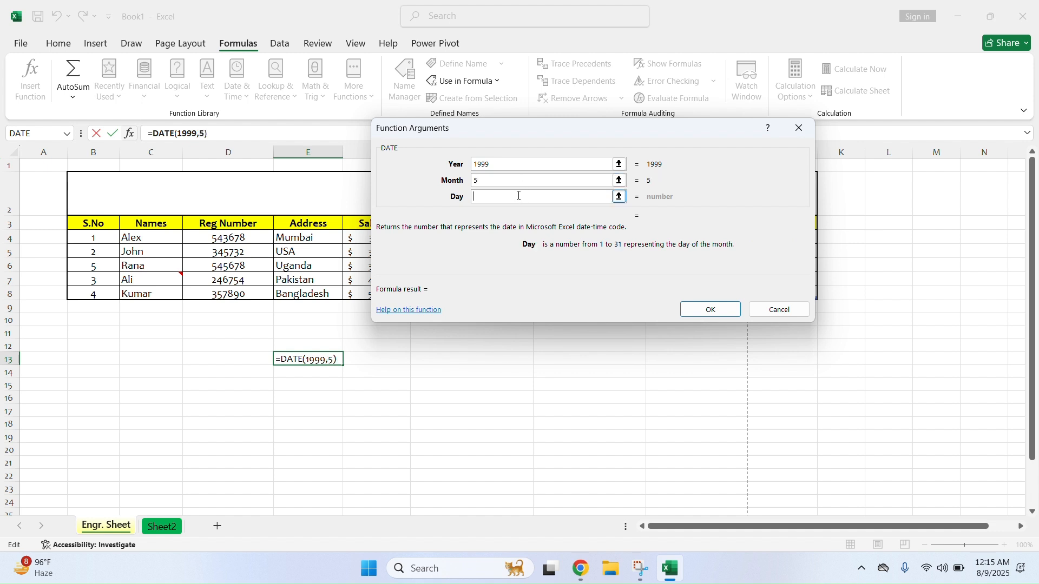
{"action": "type", "text": "15"}
{"action": "key", "text": "Return"}
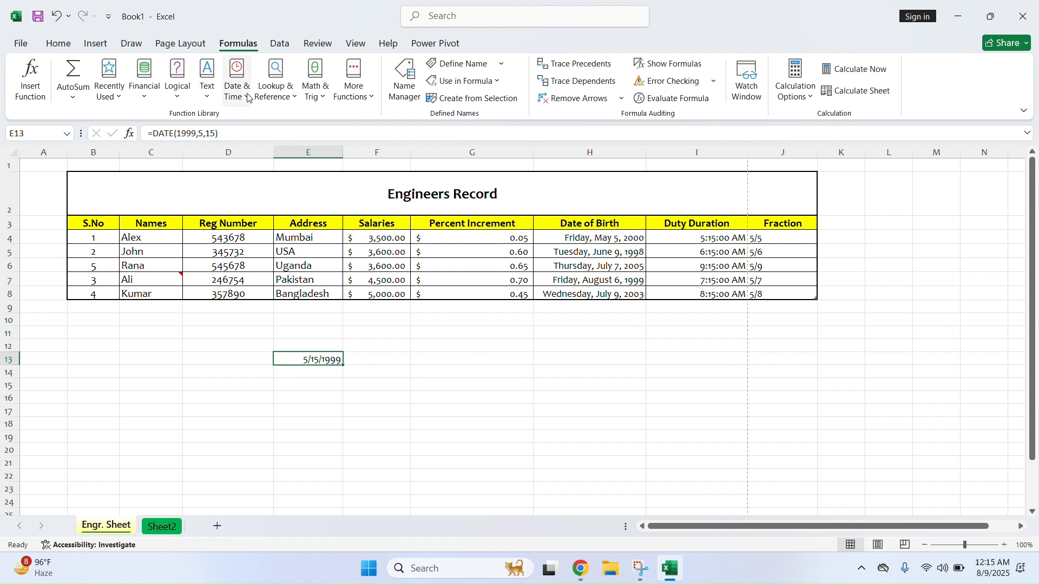
Browse the Lookup & Reference, Math & Trig and More Functions lists, then show the Data tools
{"action": "left_click", "coordinate": [291, 95]}
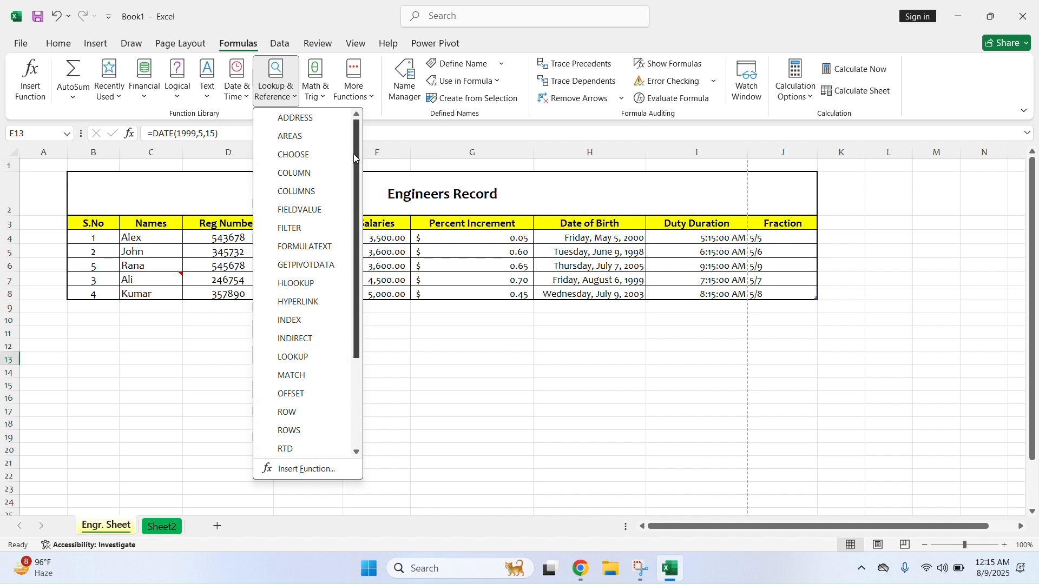
{"action": "left_click", "coordinate": [320, 96]}
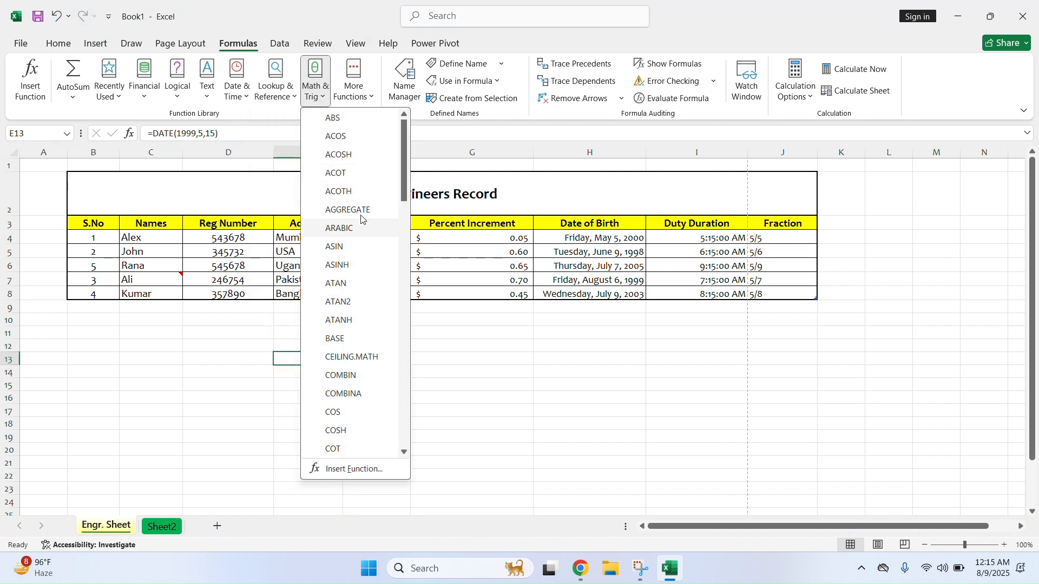
{"action": "left_click", "coordinate": [370, 100]}
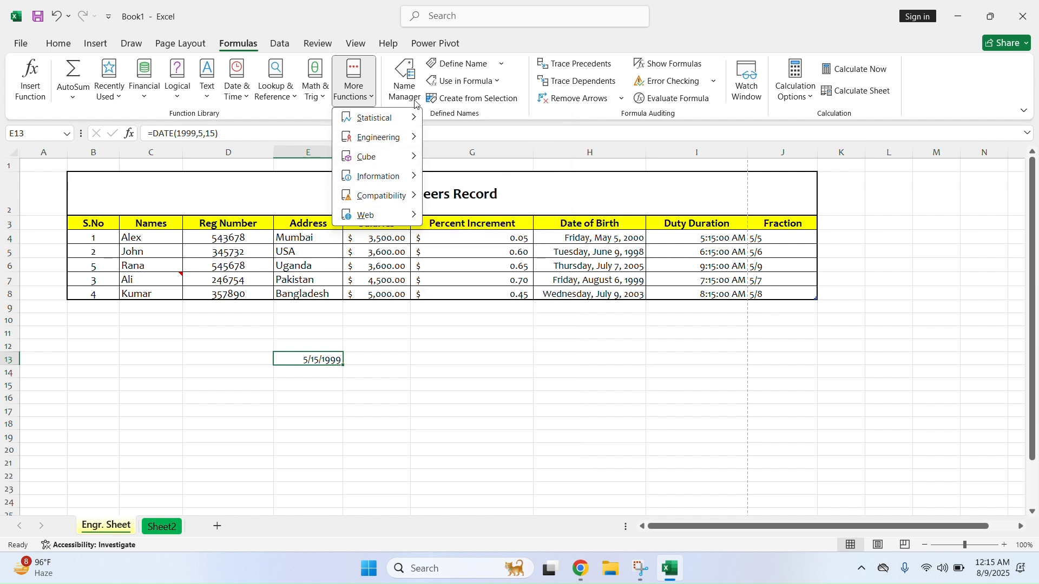
{"action": "left_click", "coordinate": [280, 46]}
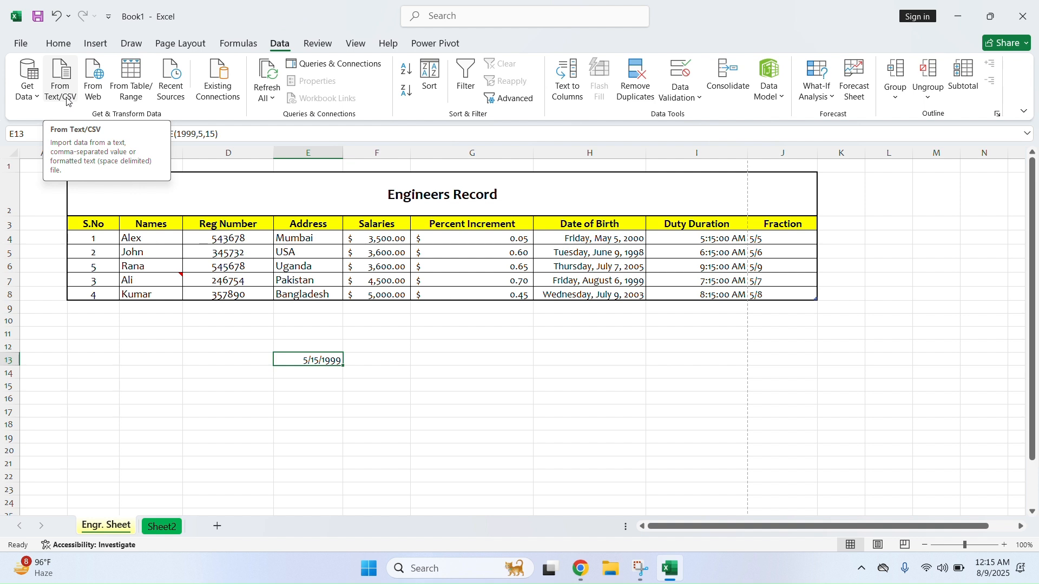
{"action": "left_click", "coordinate": [27, 84]}
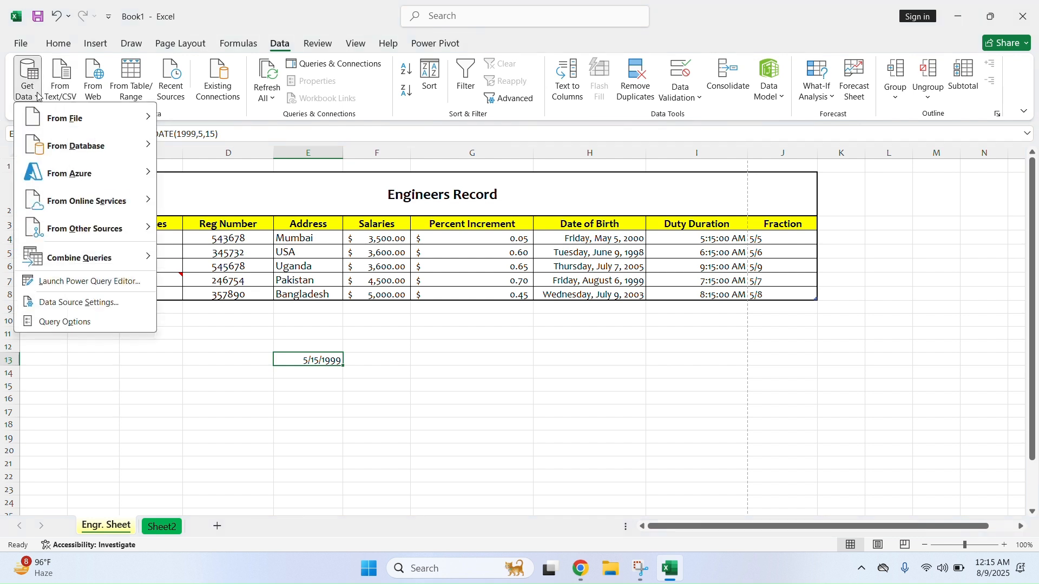
{"action": "mouse_move", "coordinate": [58, 116]}
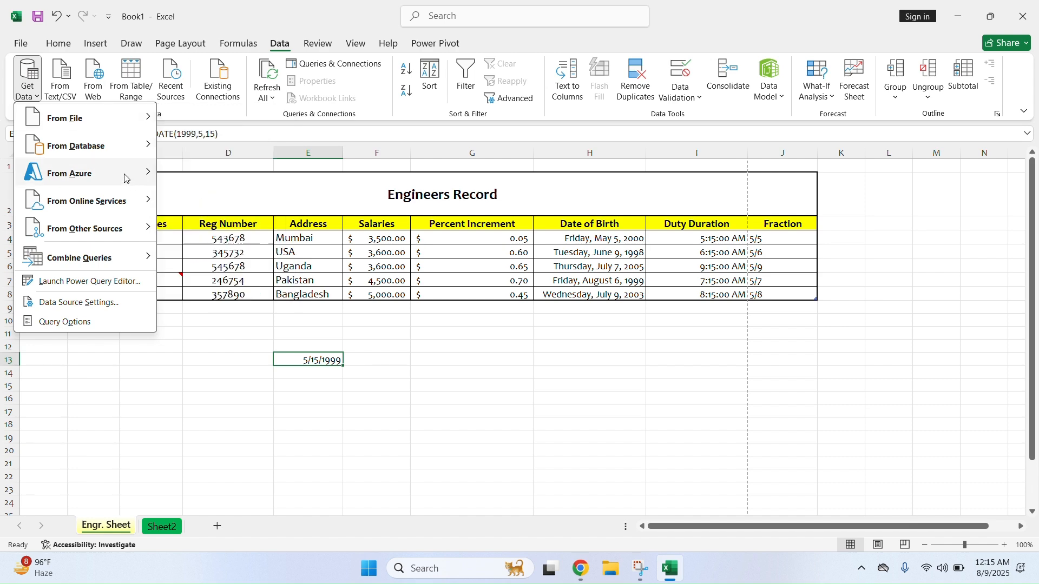
{"action": "mouse_move", "coordinate": [136, 212]}
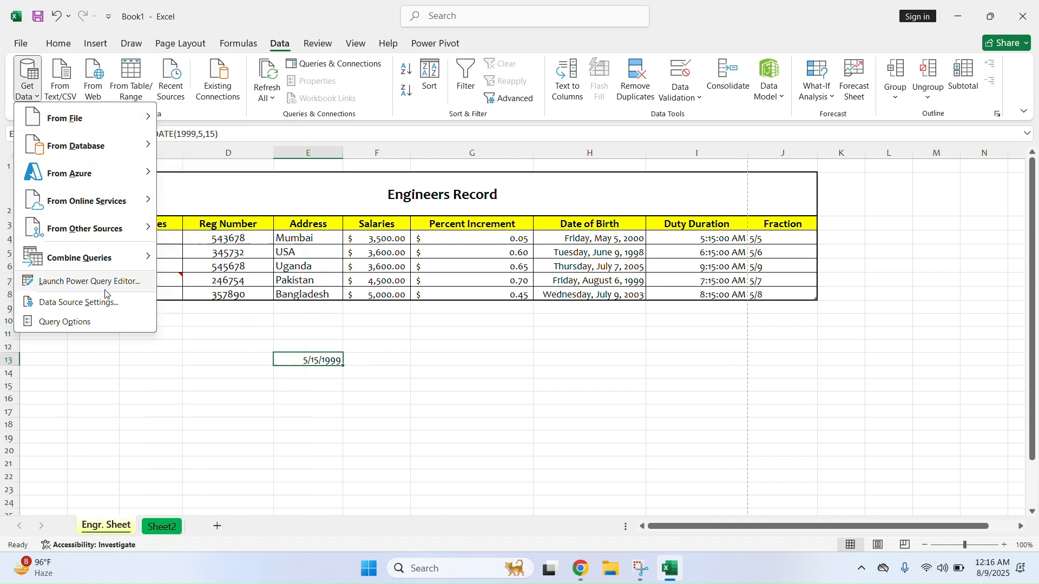
{"action": "left_click", "coordinate": [64, 100]}
{"action": "left_click", "coordinate": [63, 99]}
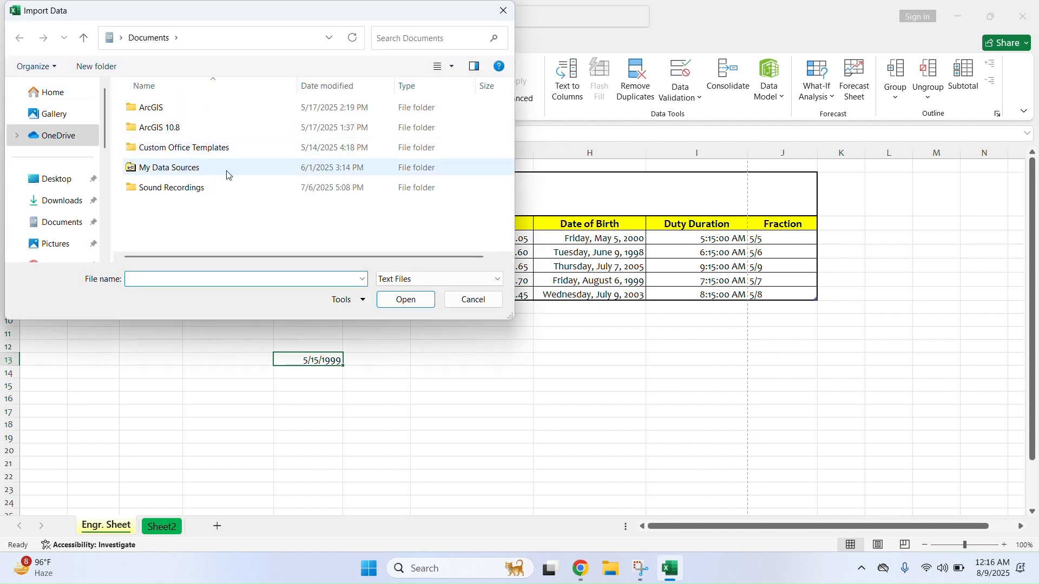
{"action": "left_click", "coordinate": [457, 301]}
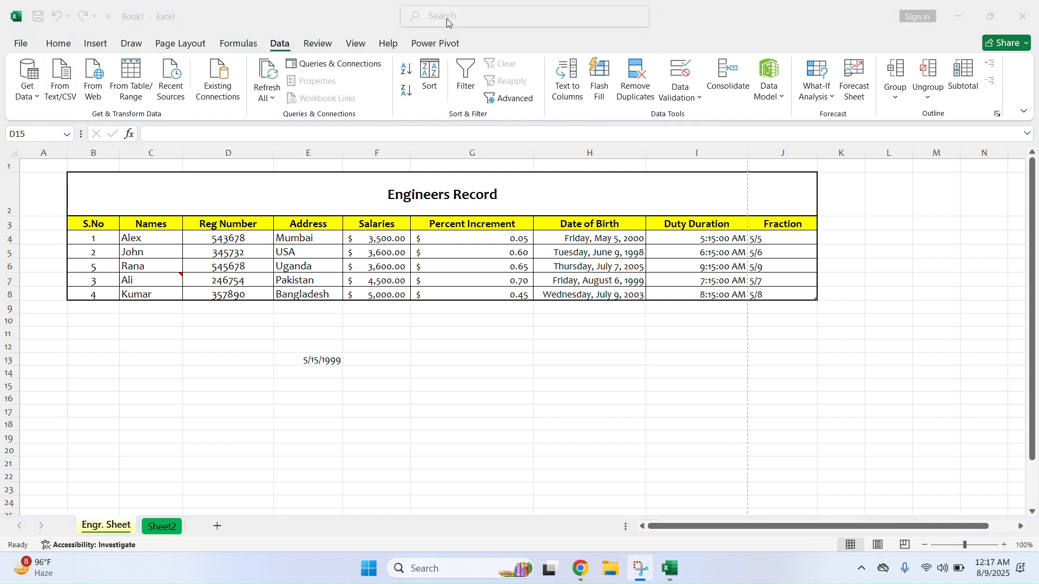
Clear the 5/15/1999 date from cell E13
{"action": "left_click", "coordinate": [282, 47]}
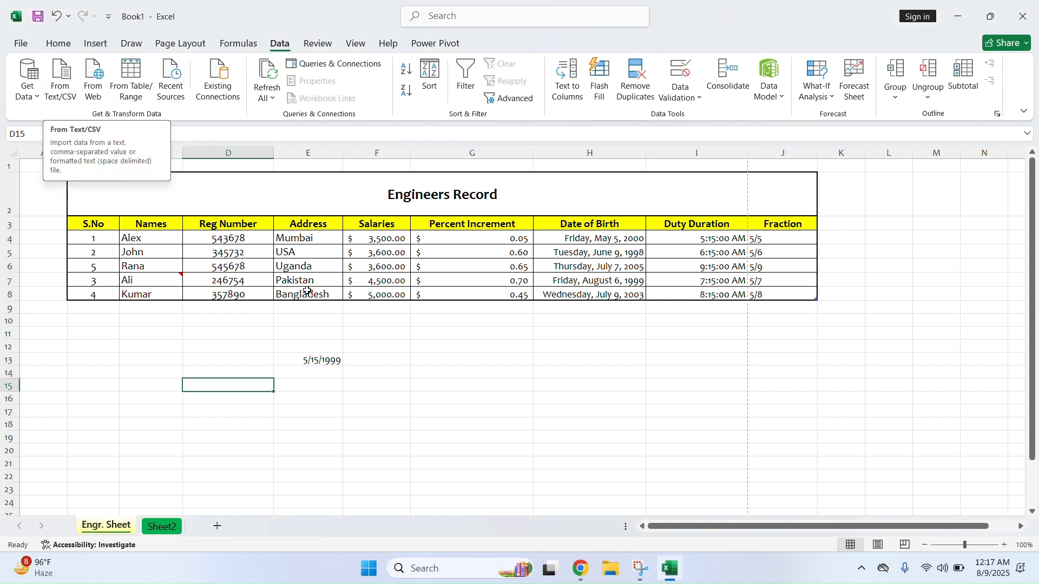
{"action": "left_click", "coordinate": [299, 365]}
{"action": "key", "text": "Delete"}
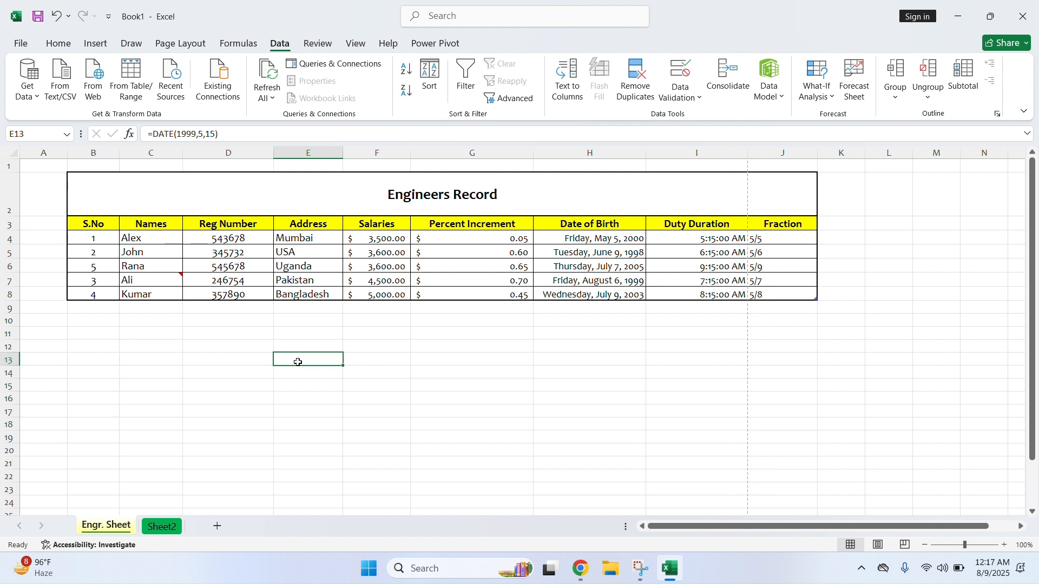
With B13 selected, open Data.txt from the Desktop via Get Data > From Text/CSV
{"action": "left_click", "coordinate": [93, 361]}
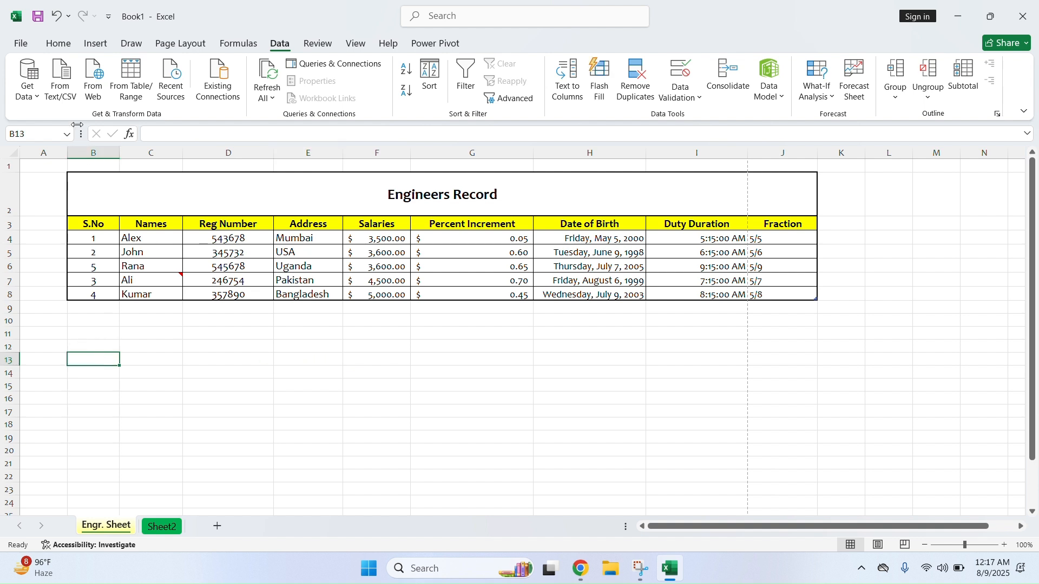
{"action": "left_click", "coordinate": [29, 93]}
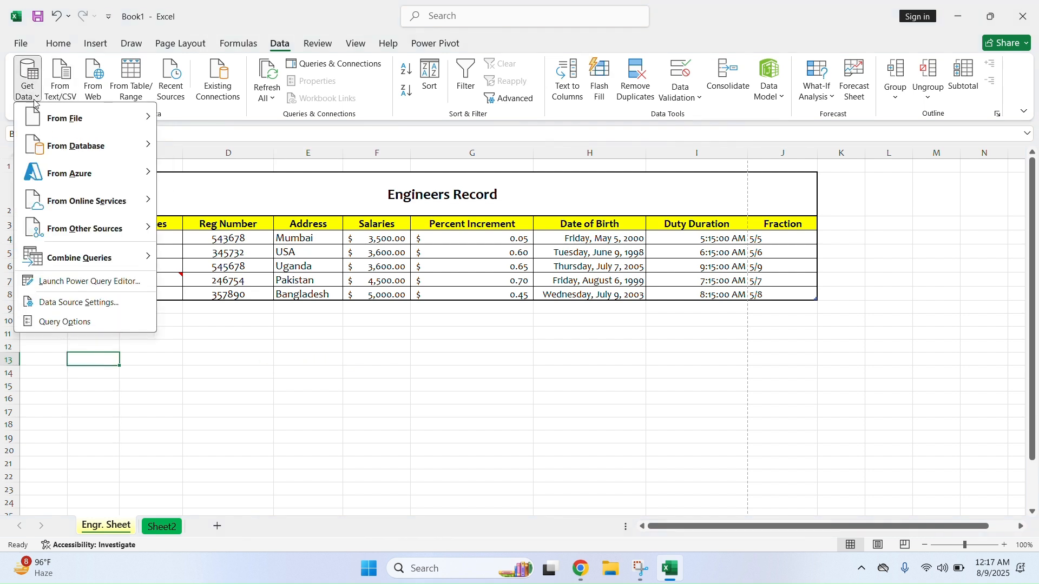
{"action": "mouse_move", "coordinate": [71, 122]}
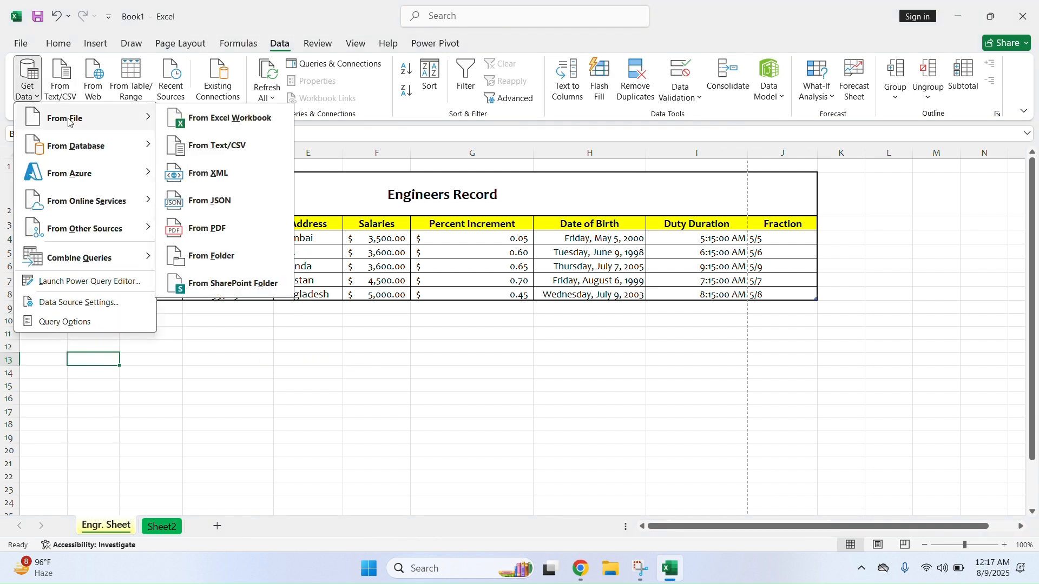
{"action": "left_click", "coordinate": [250, 151]}
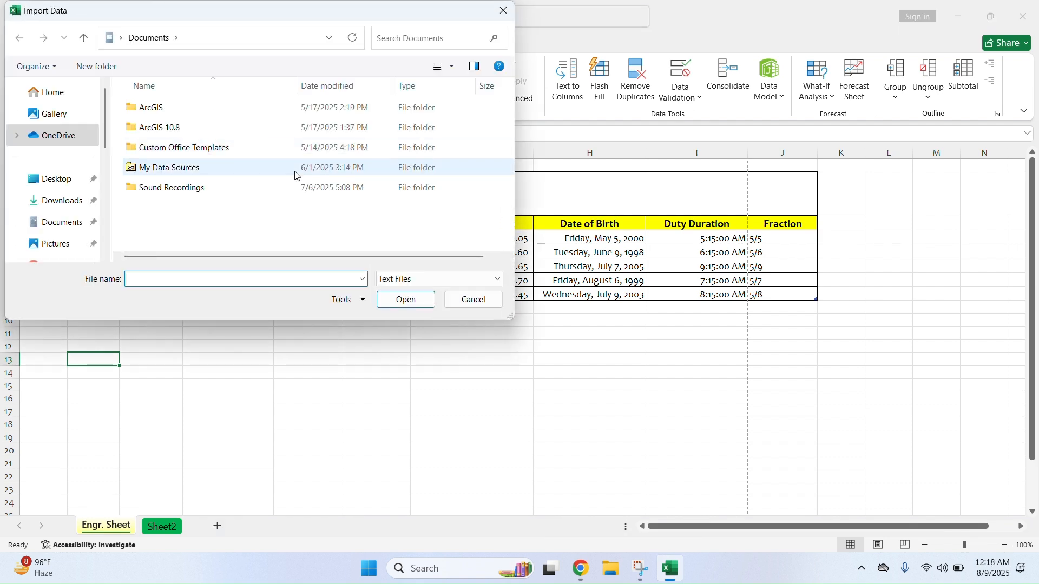
{"action": "left_click", "coordinate": [82, 182]}
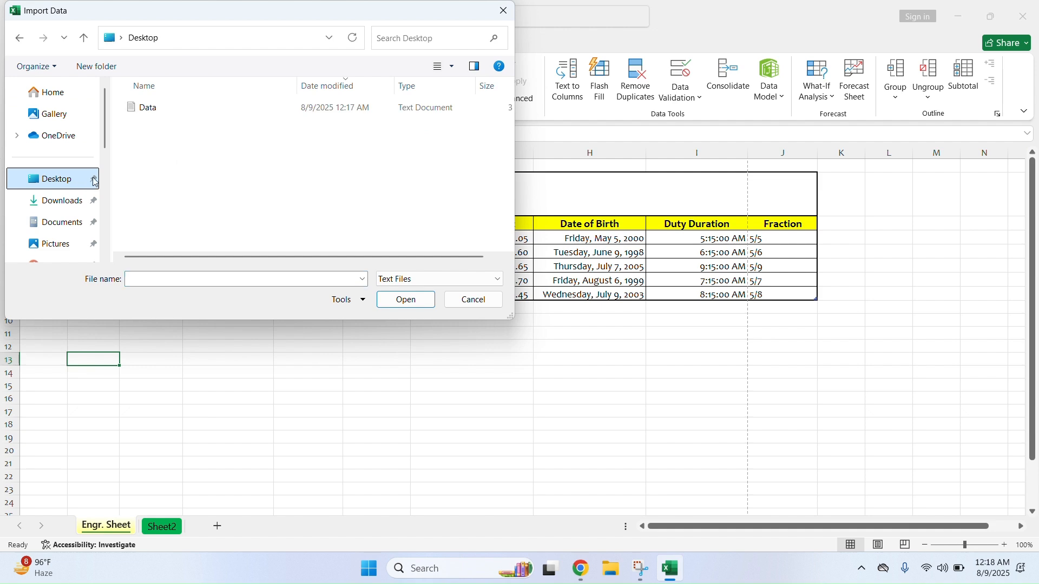
{"action": "double_click", "coordinate": [181, 109]}
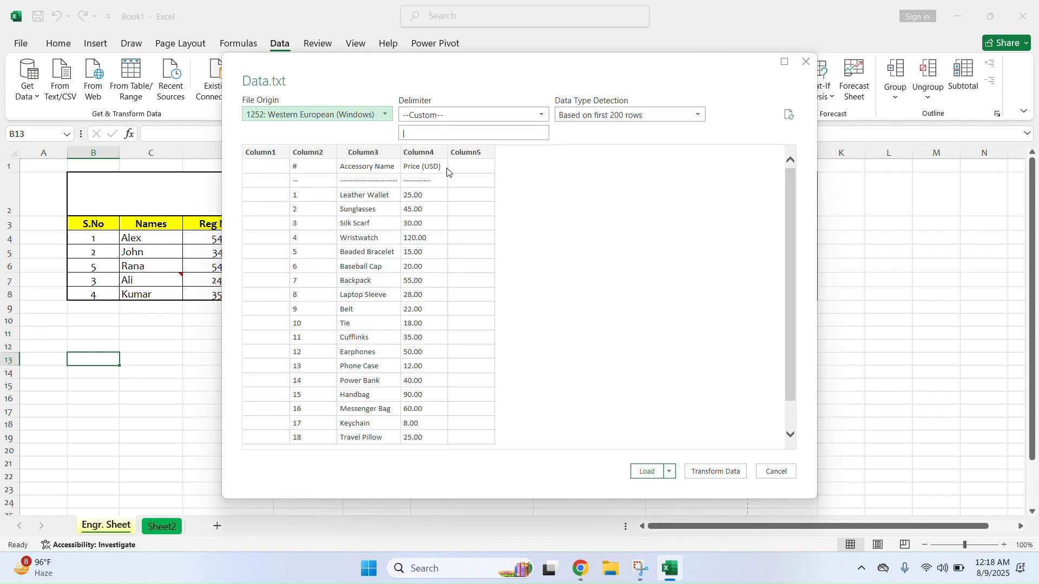
Load the Data.txt preview onto a new Data sheet and close the Queries & Connections pane
{"action": "left_click", "coordinate": [646, 473]}
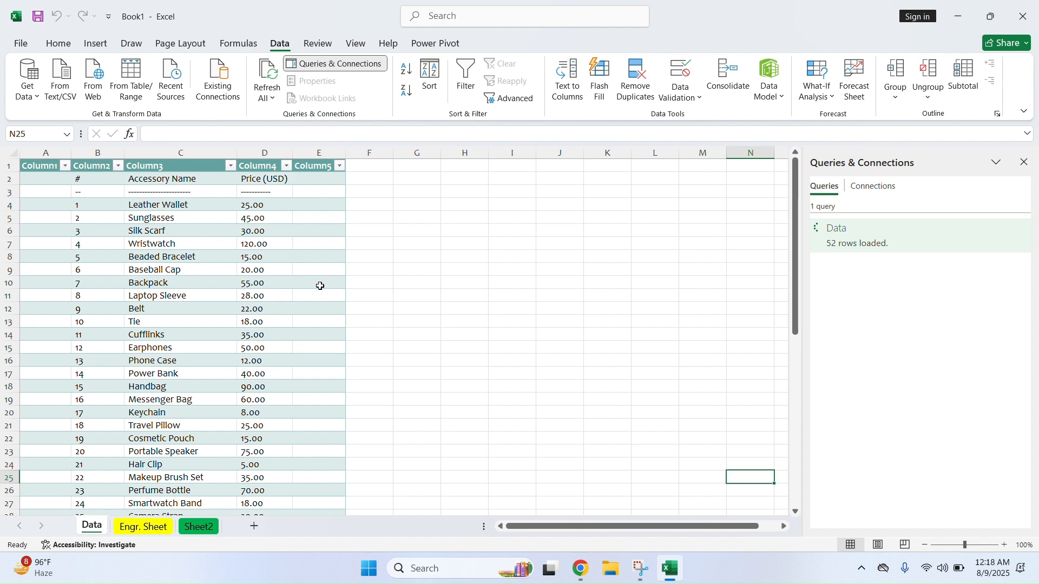
{"action": "scroll", "coordinate": [211, 264], "scroll_direction": "down", "scroll_amount": 12}
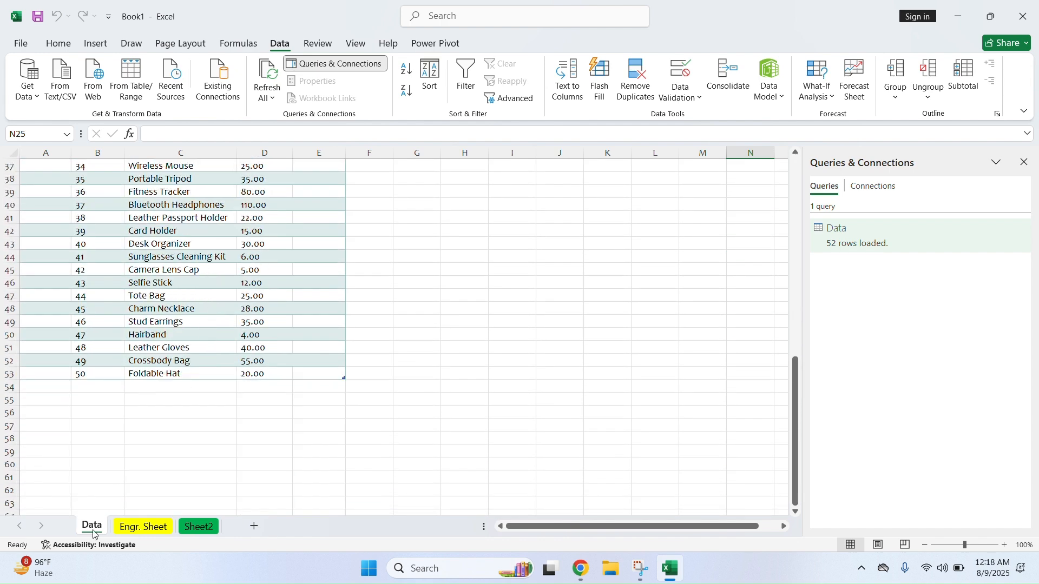
{"action": "scroll", "coordinate": [113, 372], "scroll_direction": "up", "scroll_amount": 12}
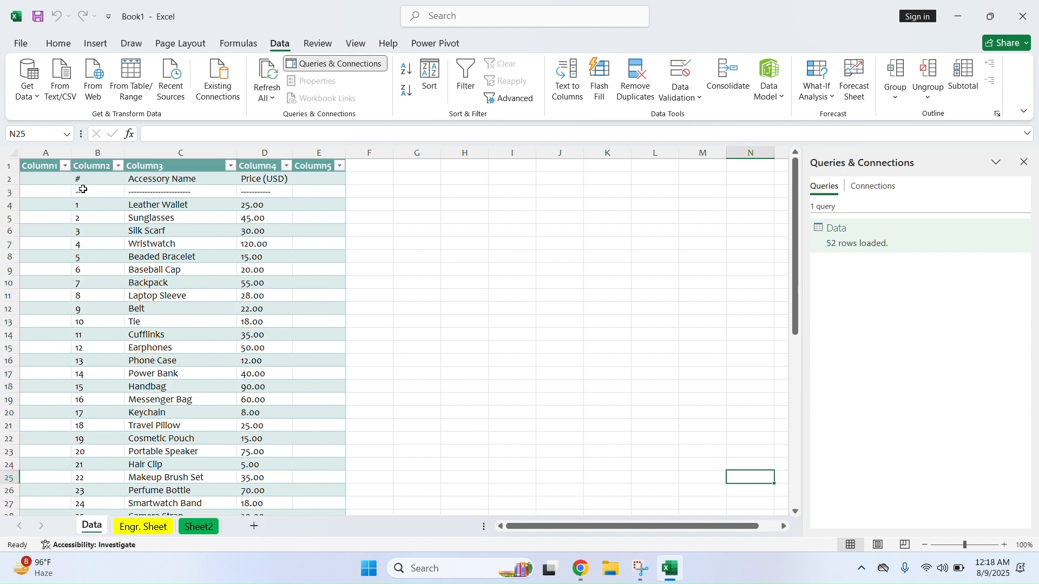
{"action": "left_click", "coordinate": [194, 280]}
{"action": "left_click", "coordinate": [162, 192]}
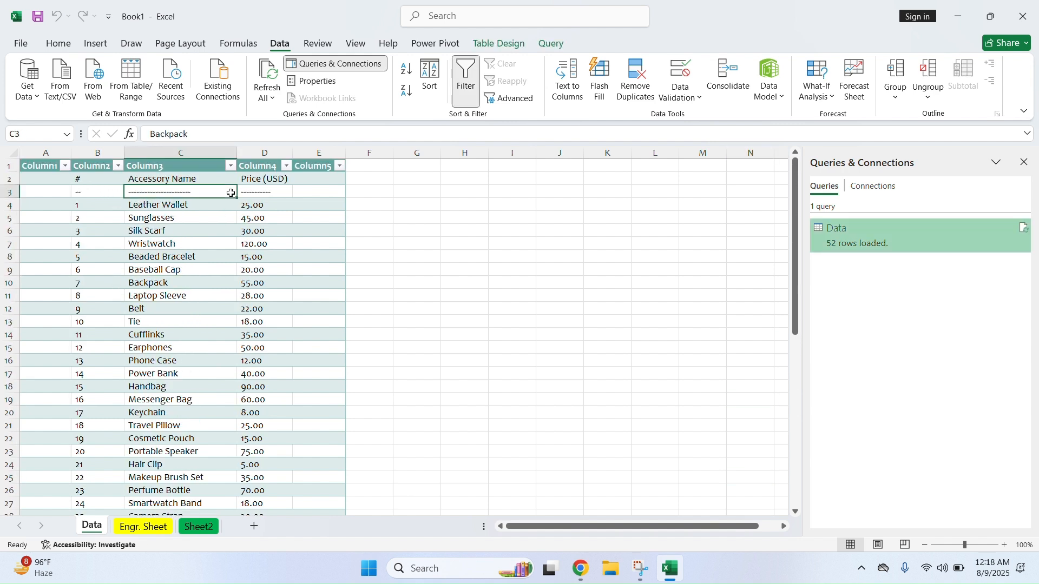
{"action": "left_click", "coordinate": [1024, 162]}
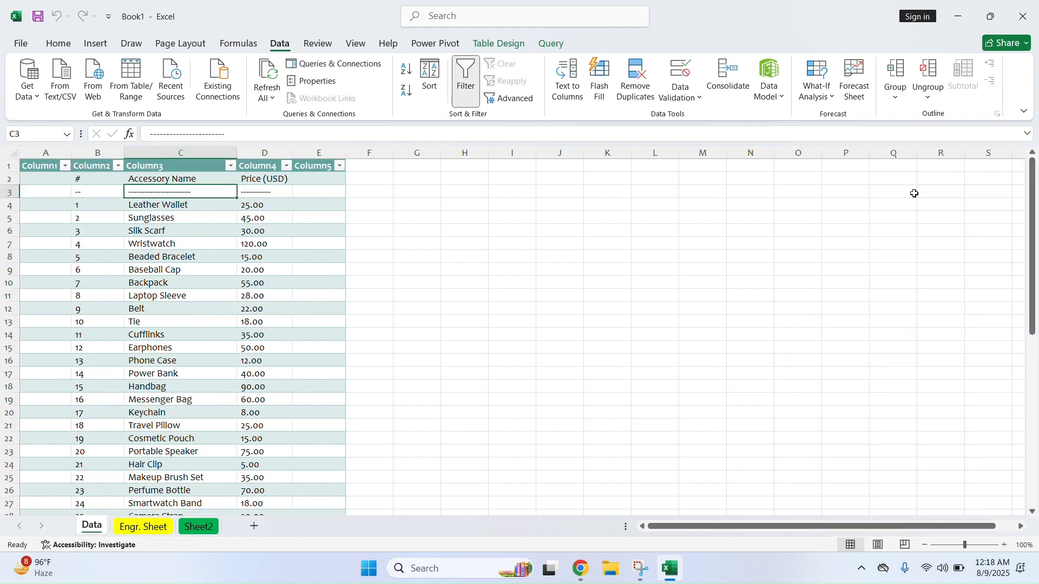
Add a new blank Sheet3 to the workbook
{"action": "left_click", "coordinate": [27, 82]}
{"action": "left_click", "coordinate": [426, 267]}
{"action": "left_click", "coordinate": [254, 526]}
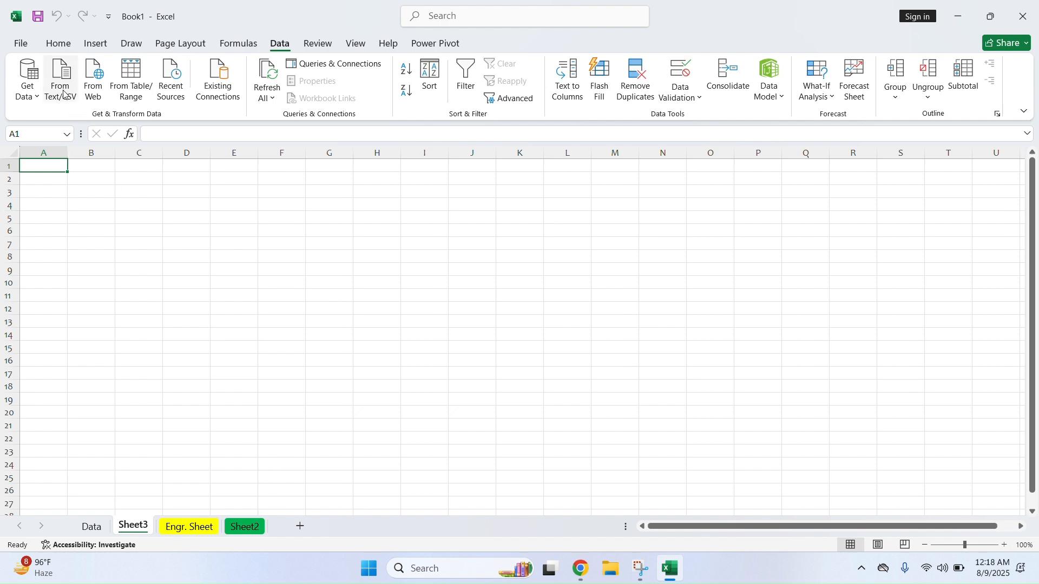
Open Data.txt again and review File Origin, Data Type Detection and Delimiter, keeping Custom
{"action": "left_click", "coordinate": [60, 81]}
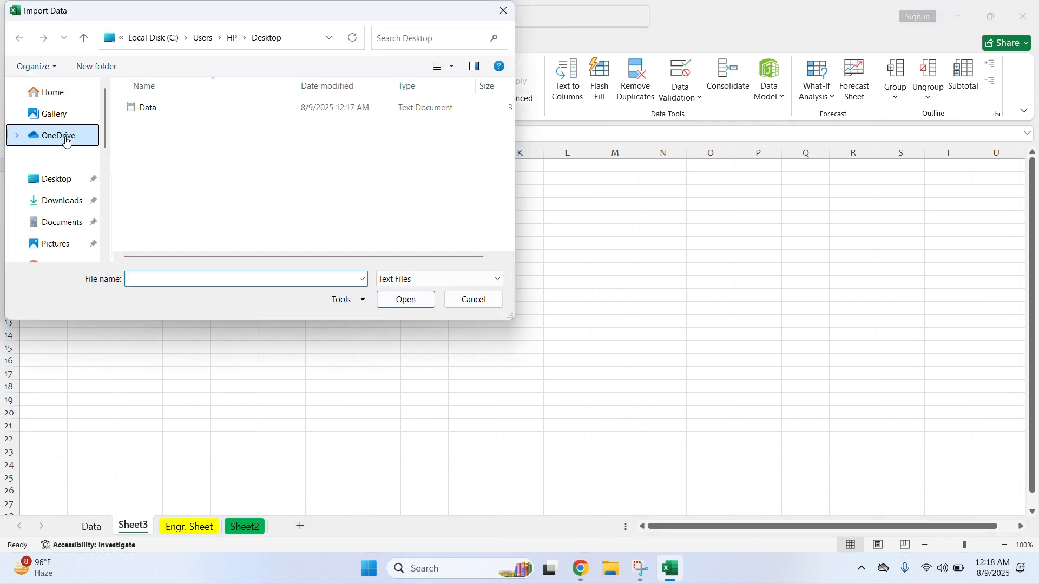
{"action": "double_click", "coordinate": [155, 108]}
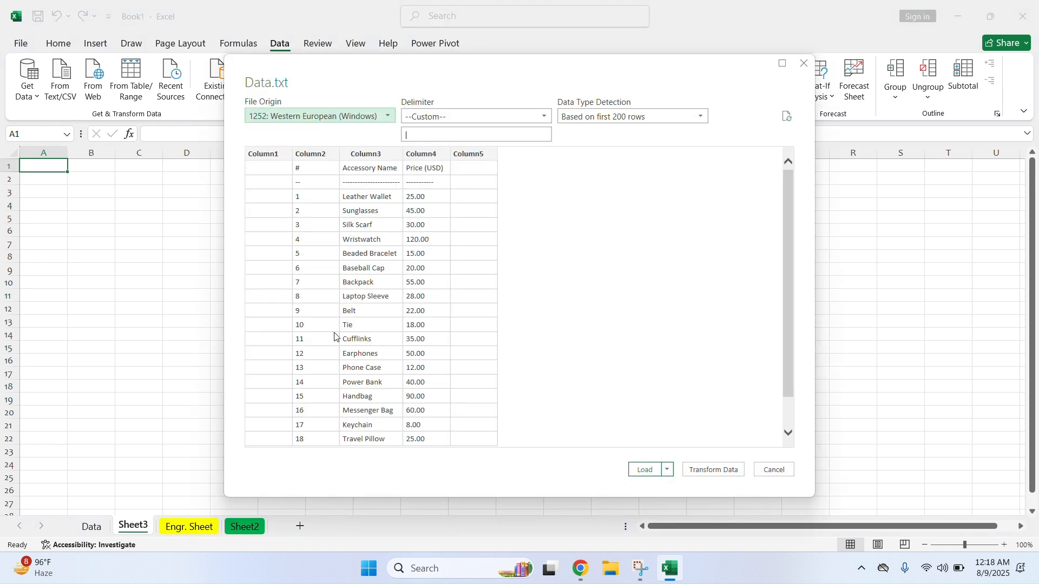
{"action": "left_click", "coordinate": [433, 120]}
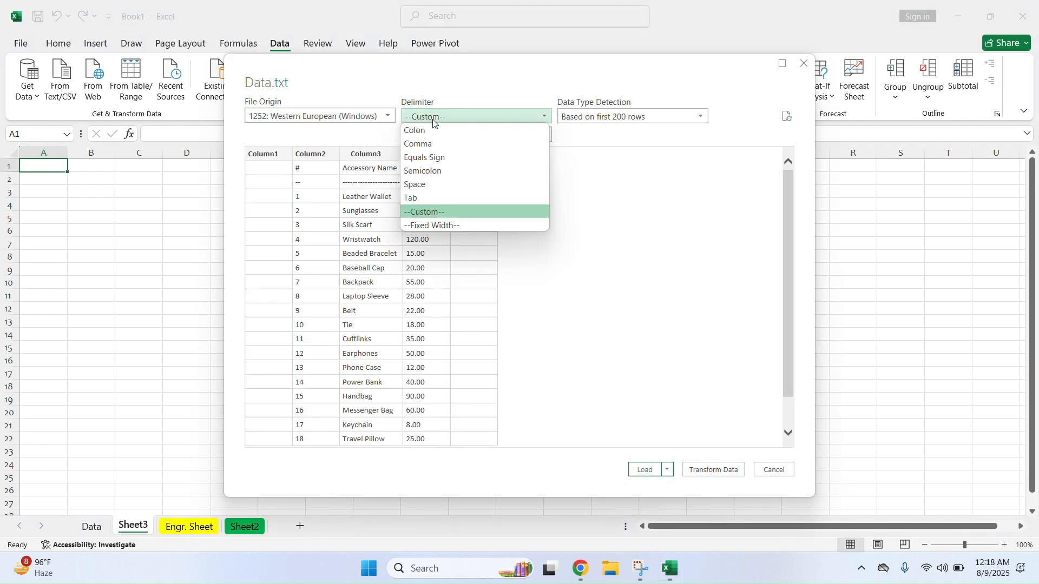
{"action": "left_click", "coordinate": [385, 120]}
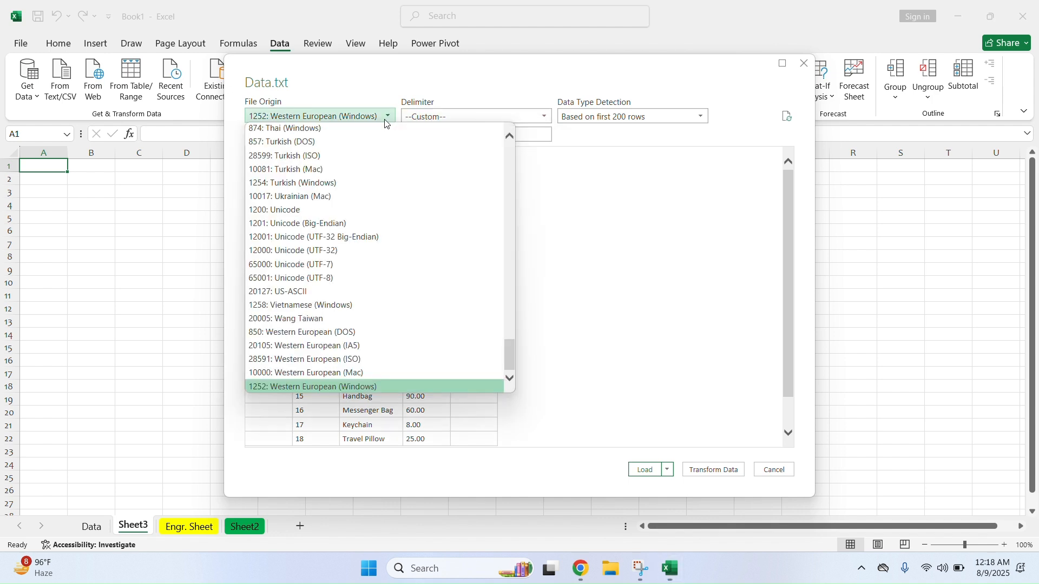
{"action": "left_click", "coordinate": [385, 120]}
{"action": "left_click", "coordinate": [580, 122]}
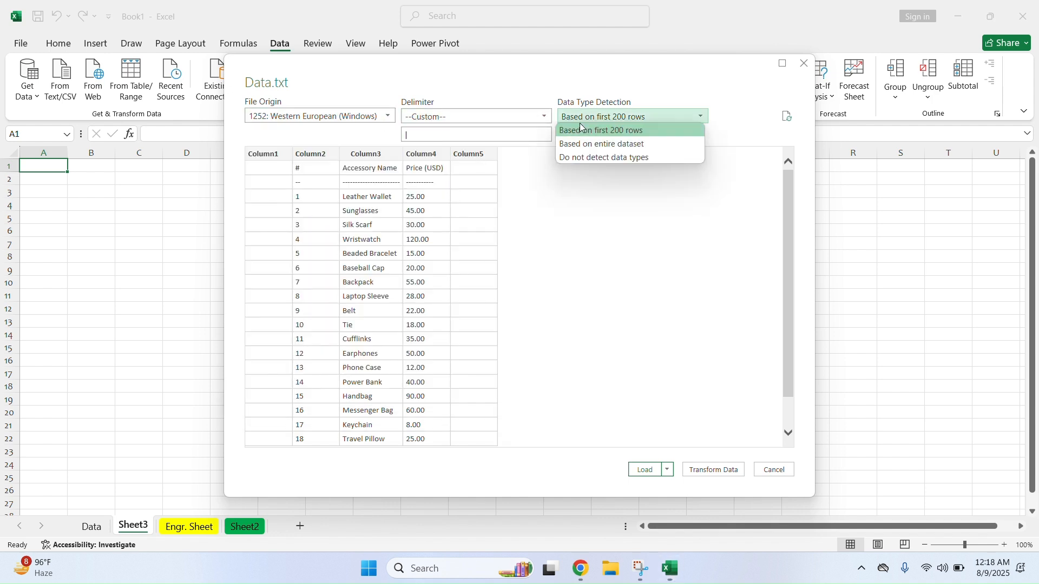
{"action": "left_click", "coordinate": [580, 122]}
{"action": "left_click", "coordinate": [520, 116]}
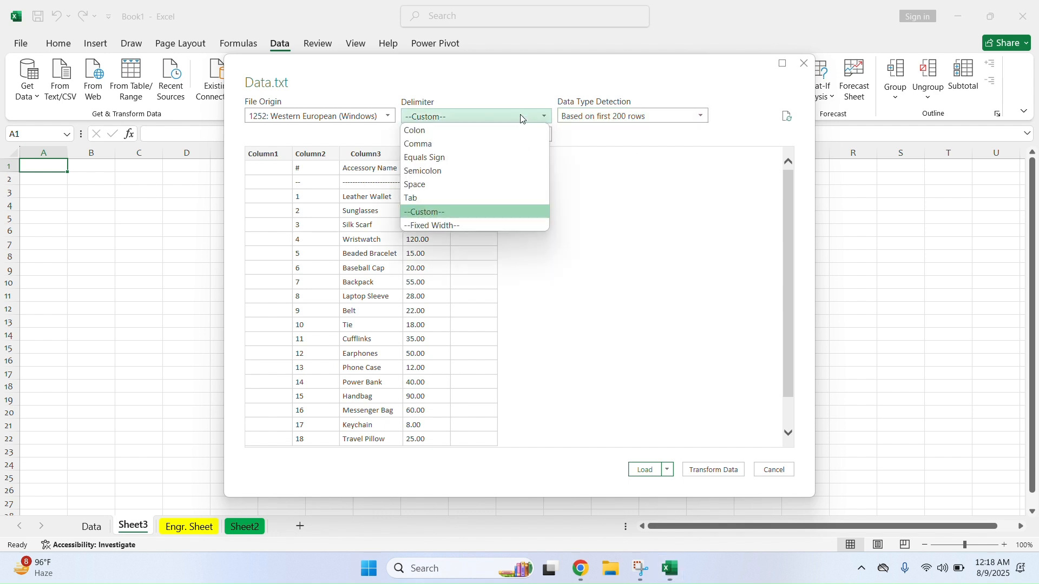
{"action": "left_click", "coordinate": [521, 116]}
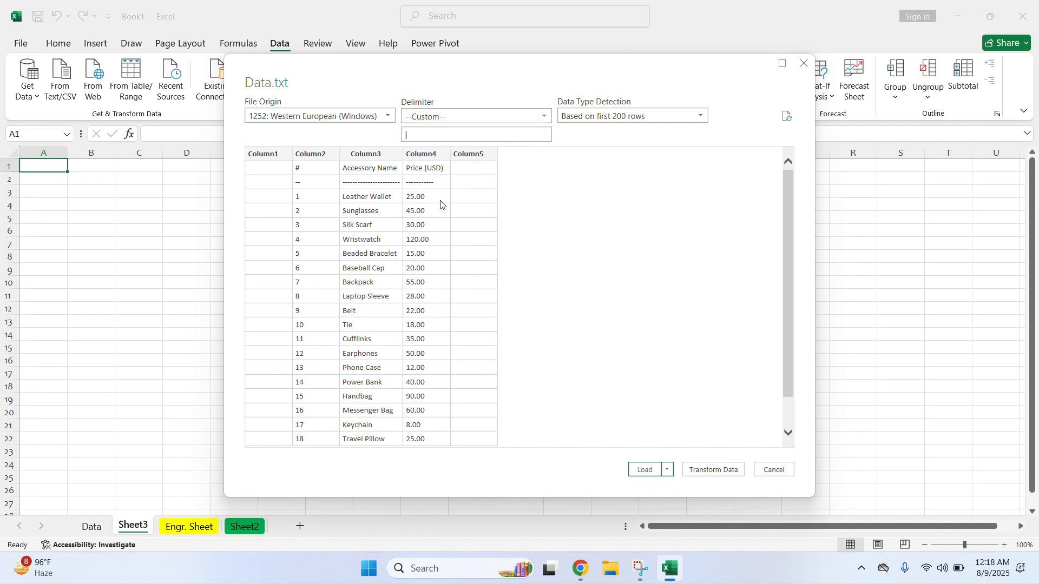
Load the import into a new Data (2) sheet and dismiss the table style tip
{"action": "left_click", "coordinate": [642, 472]}
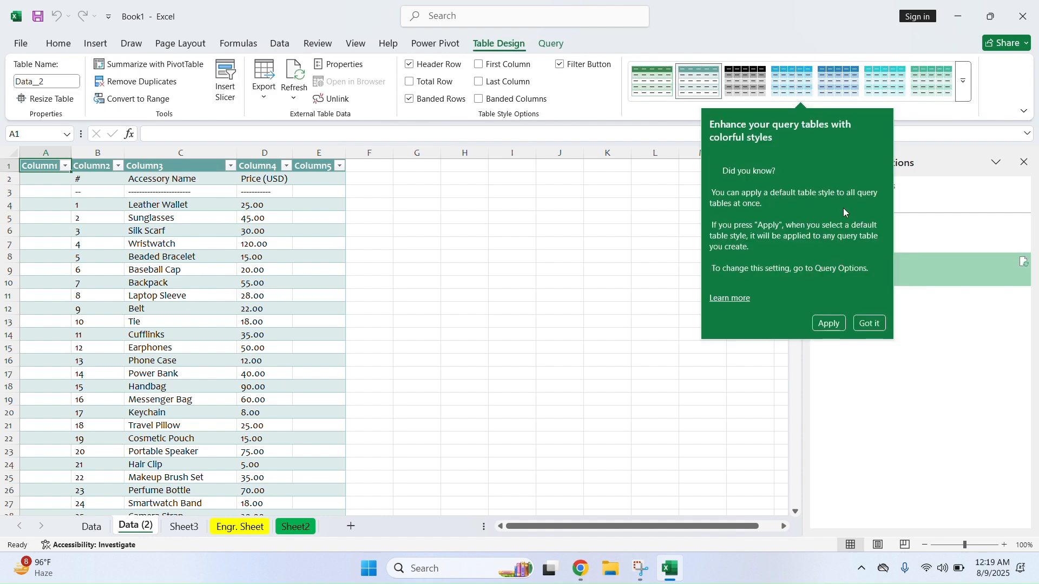
{"action": "left_click", "coordinate": [865, 323]}
{"action": "left_click", "coordinate": [432, 360]}
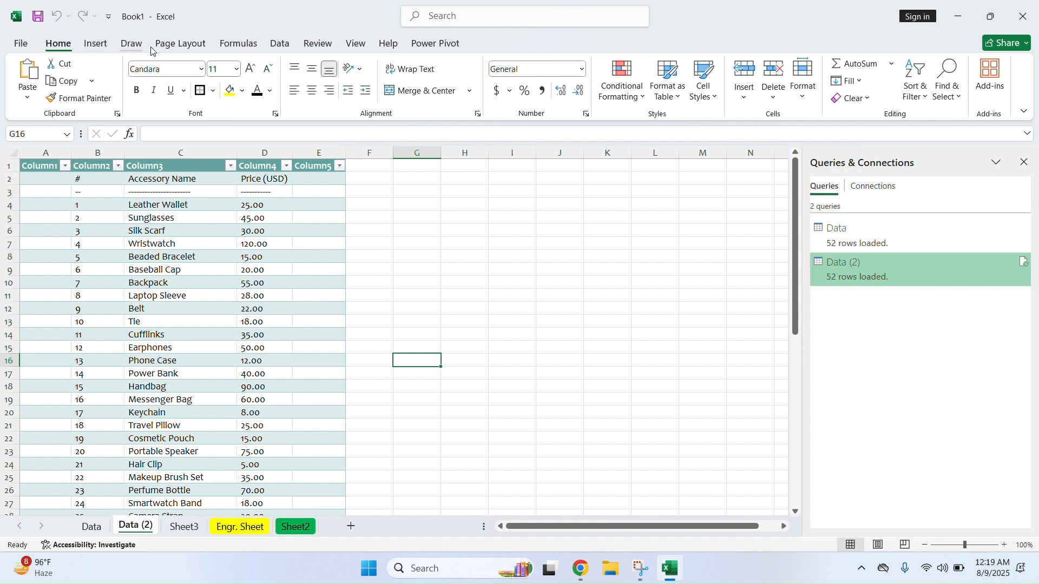
{"action": "left_click", "coordinate": [280, 43]}
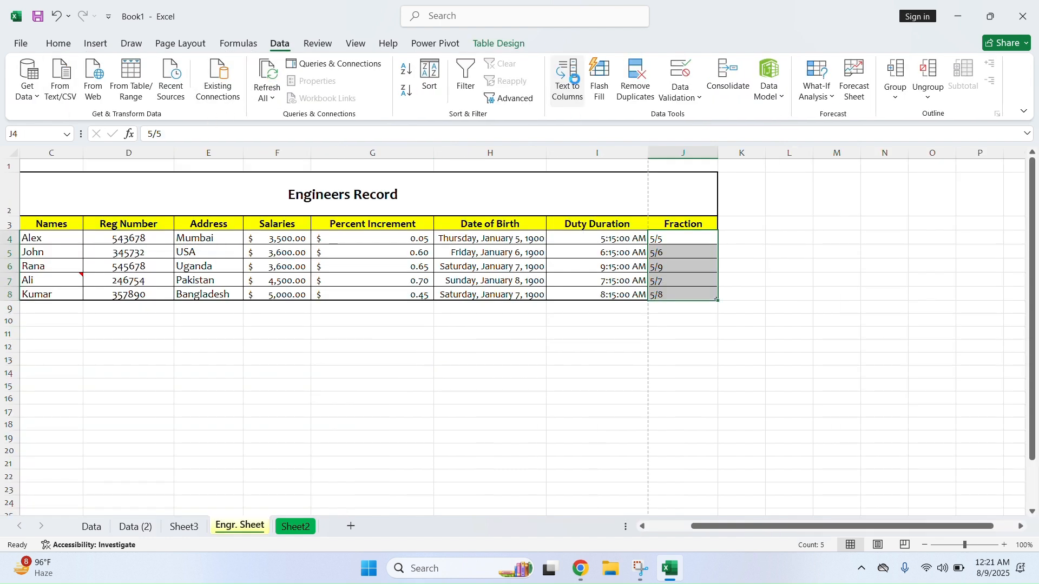
Split the Fraction values J4:J8 at the slash with Text to Columns
{"action": "left_click", "coordinate": [567, 80]}
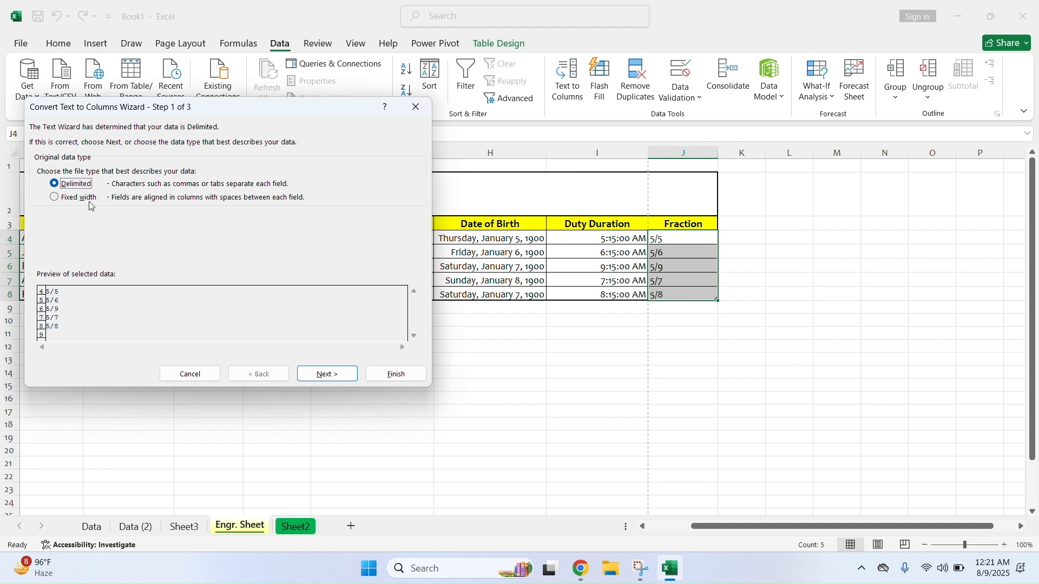
{"action": "left_click", "coordinate": [328, 374]}
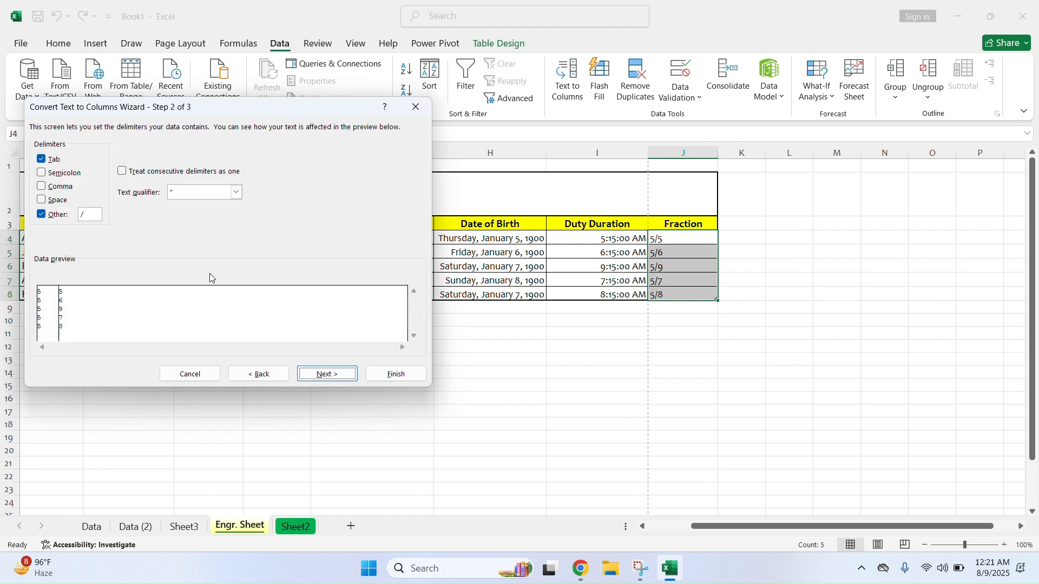
{"action": "left_click", "coordinate": [81, 216]}
{"action": "left_click", "coordinate": [395, 373]}
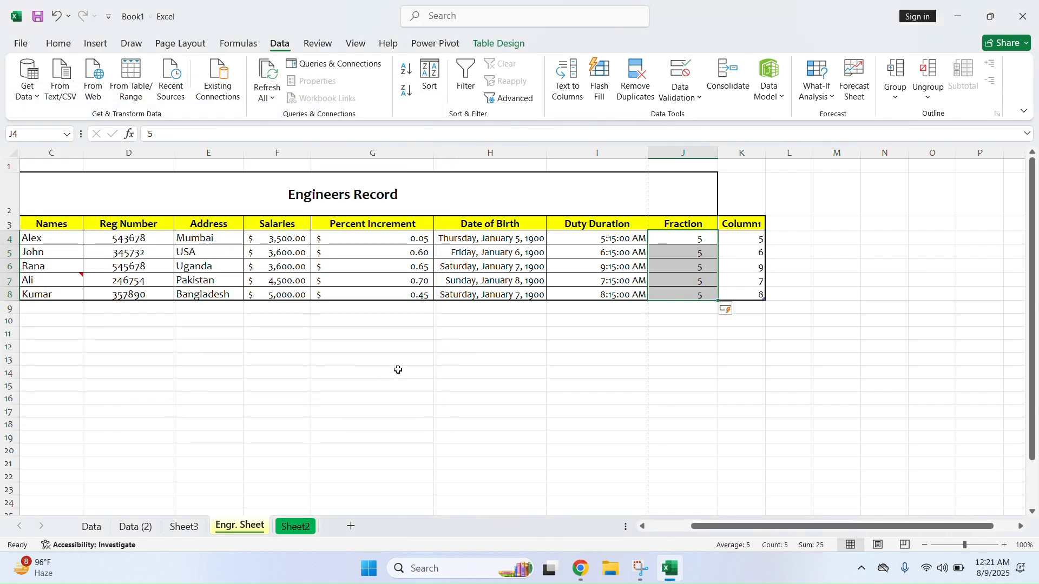
{"action": "left_click_drag", "start_coordinate": [701, 238], "coordinate": [702, 301]}
{"action": "left_click_drag", "start_coordinate": [747, 253], "coordinate": [755, 295]}
{"action": "left_click", "coordinate": [791, 269]}
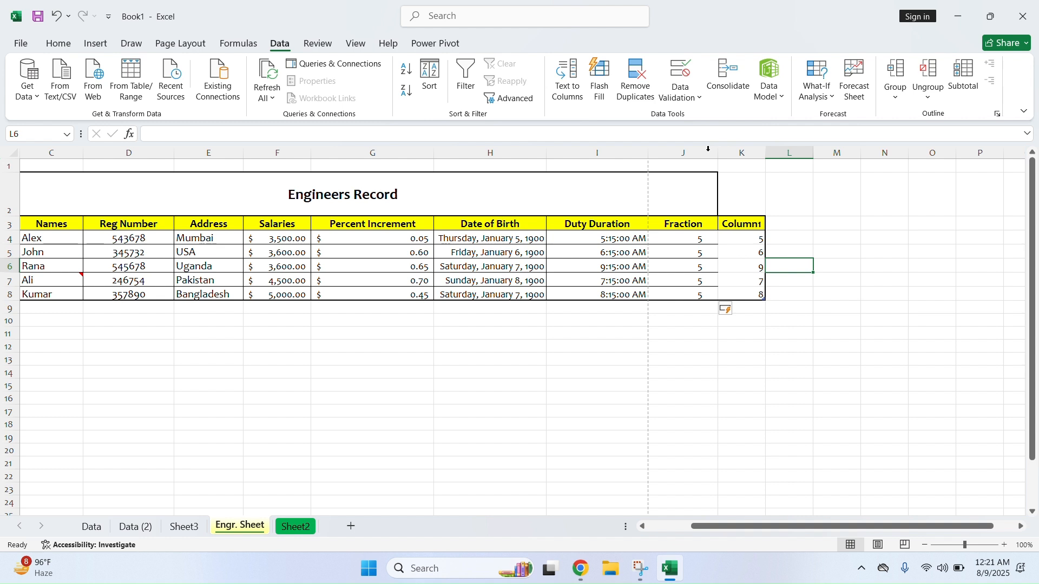
Undo the table expansion and the split so Fraction reads 5/5 to 5/8 again
{"action": "left_click", "coordinate": [55, 16]}
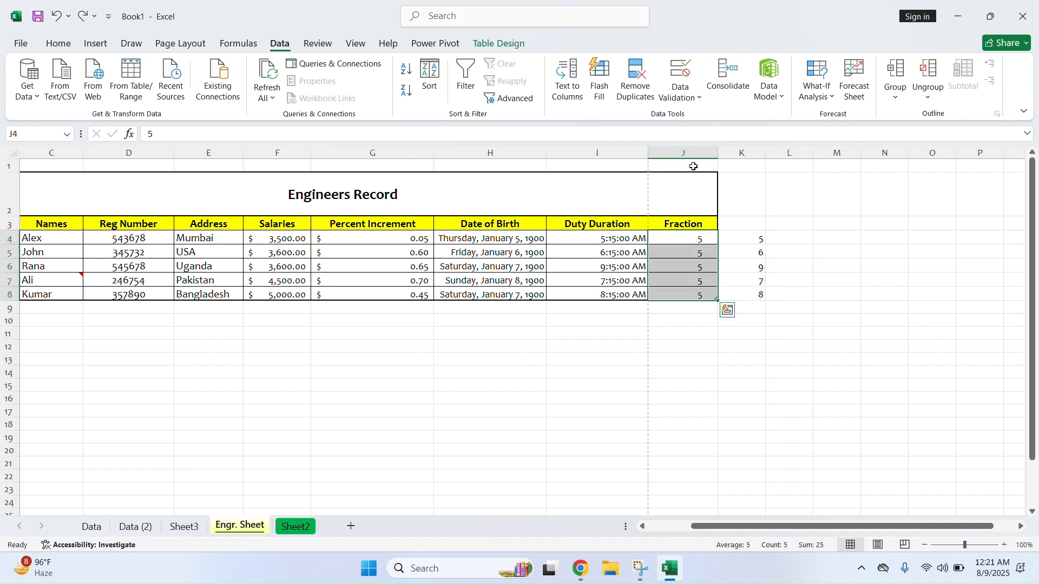
{"action": "left_click", "coordinate": [56, 17]}
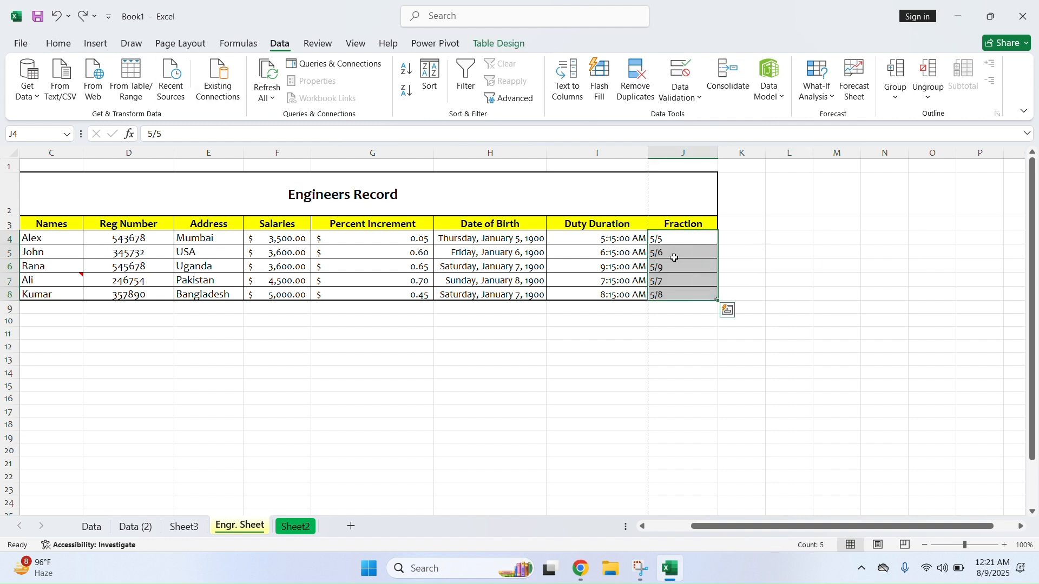
{"action": "left_click", "coordinate": [551, 331]}
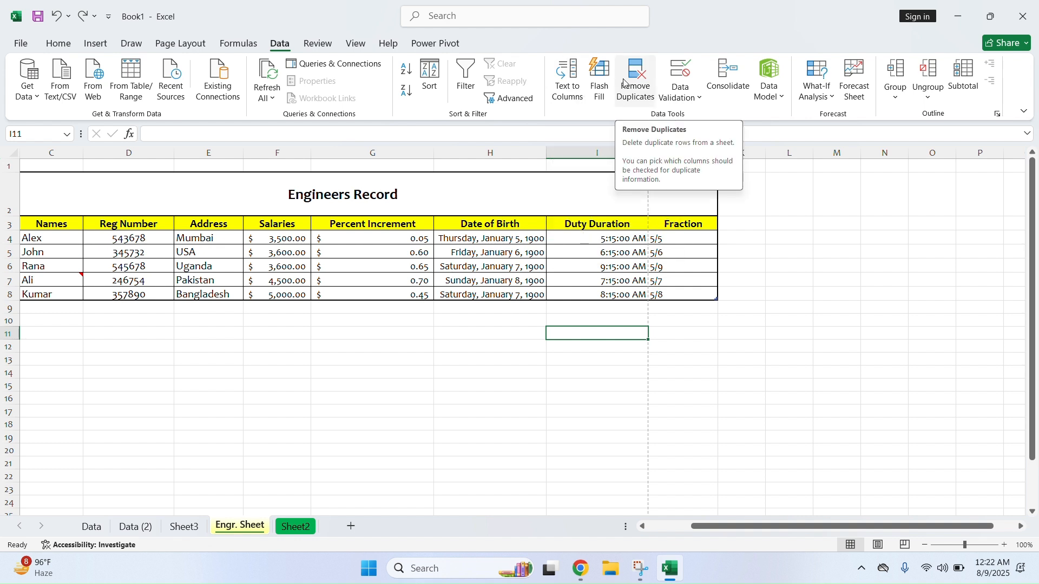
Run Remove Duplicates from the Salaries column across all columns, finding none, then view File > Info
{"action": "left_click_drag", "start_coordinate": [278, 241], "coordinate": [278, 293]}
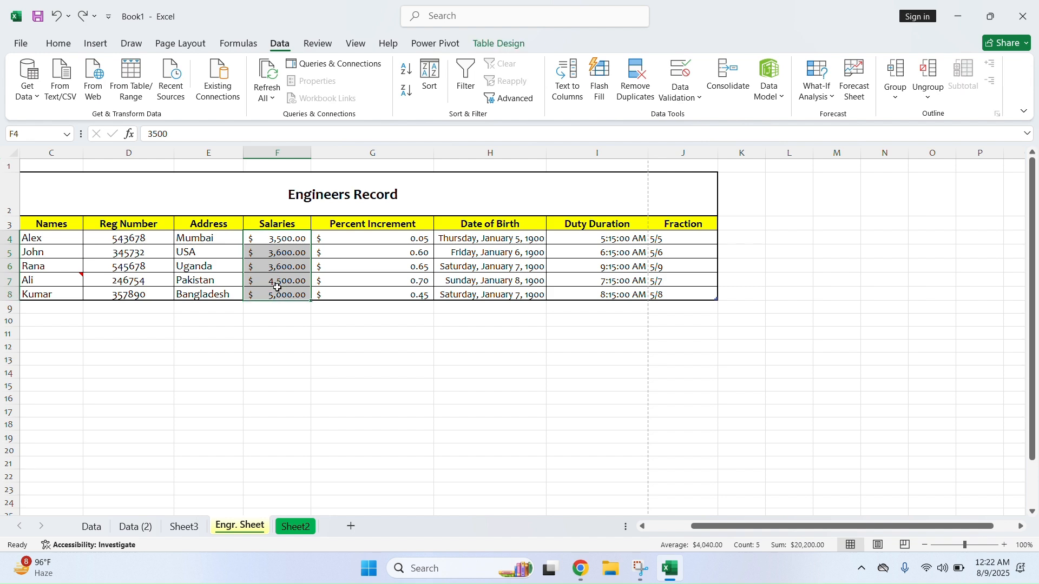
{"action": "left_click", "coordinate": [633, 89]}
{"action": "scroll", "coordinate": [210, 289], "scroll_direction": "down", "scroll_amount": 2}
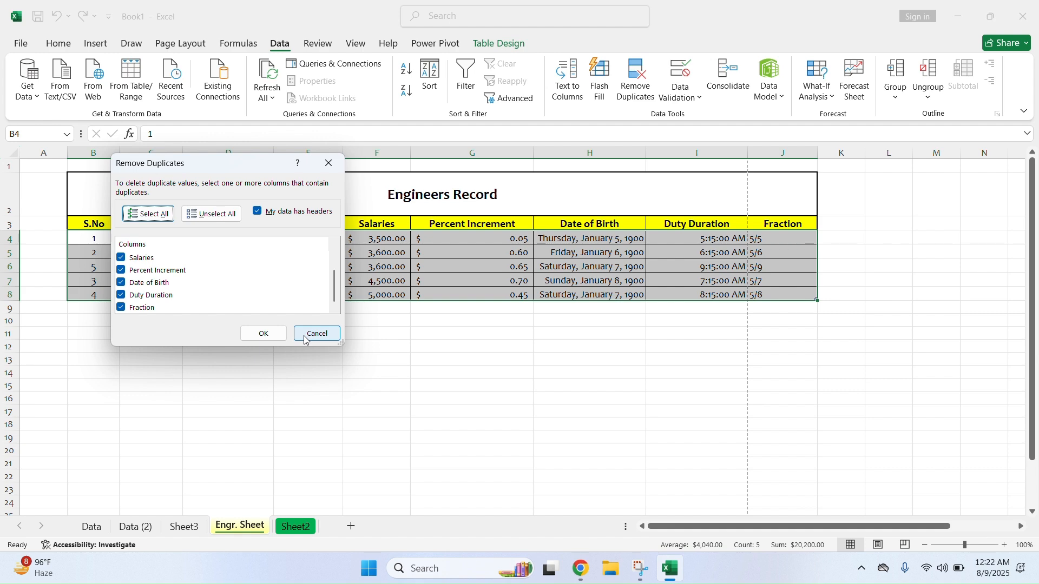
{"action": "left_click", "coordinate": [264, 333]}
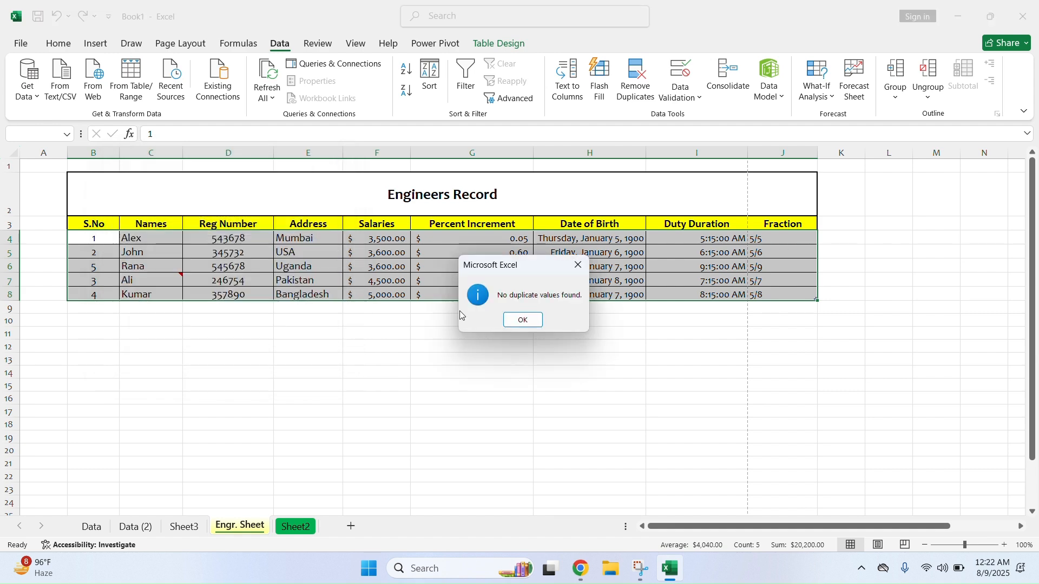
{"action": "left_click", "coordinate": [526, 320]}
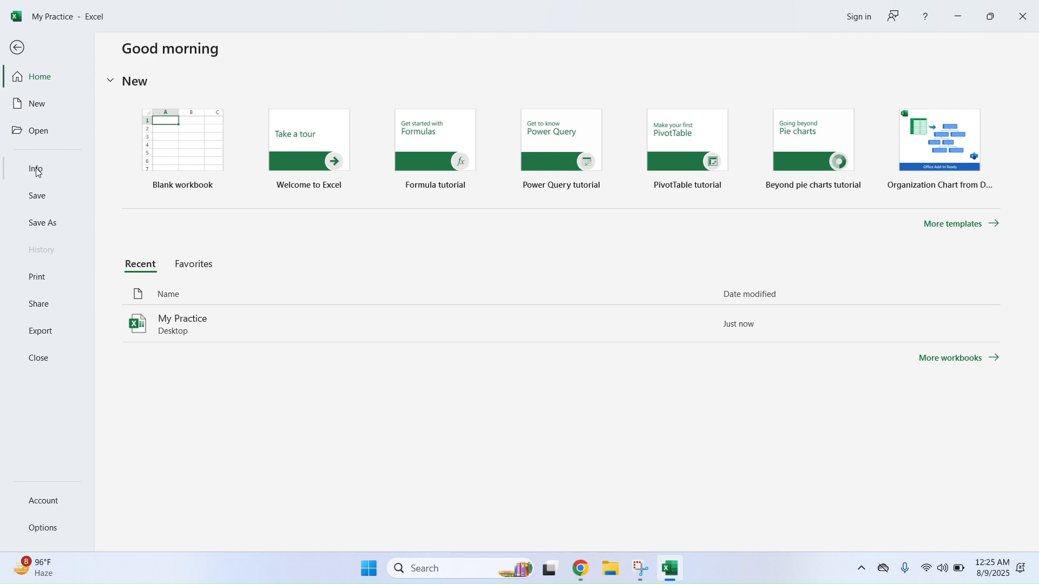
{"action": "left_click", "coordinate": [35, 168]}
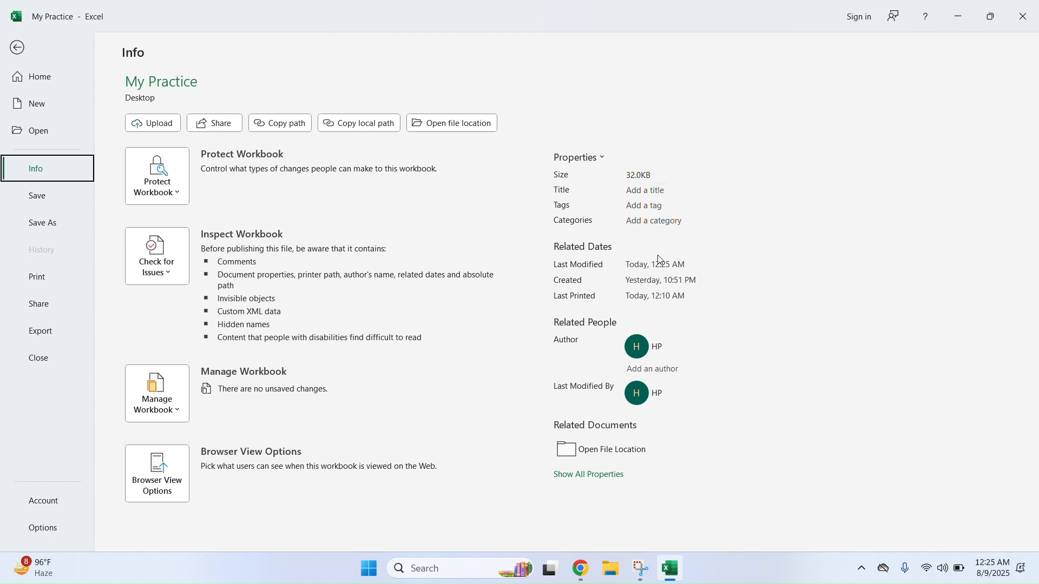
Show the workbook's file location, dismiss the security notice, and preview the sheet for printing
{"action": "left_click", "coordinate": [626, 456]}
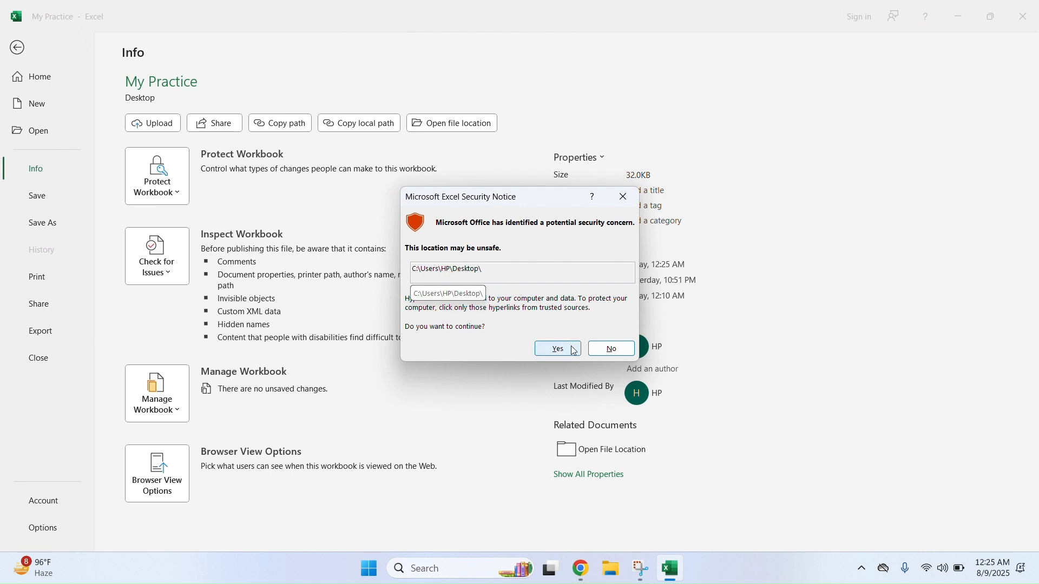
{"action": "left_click", "coordinate": [624, 197]}
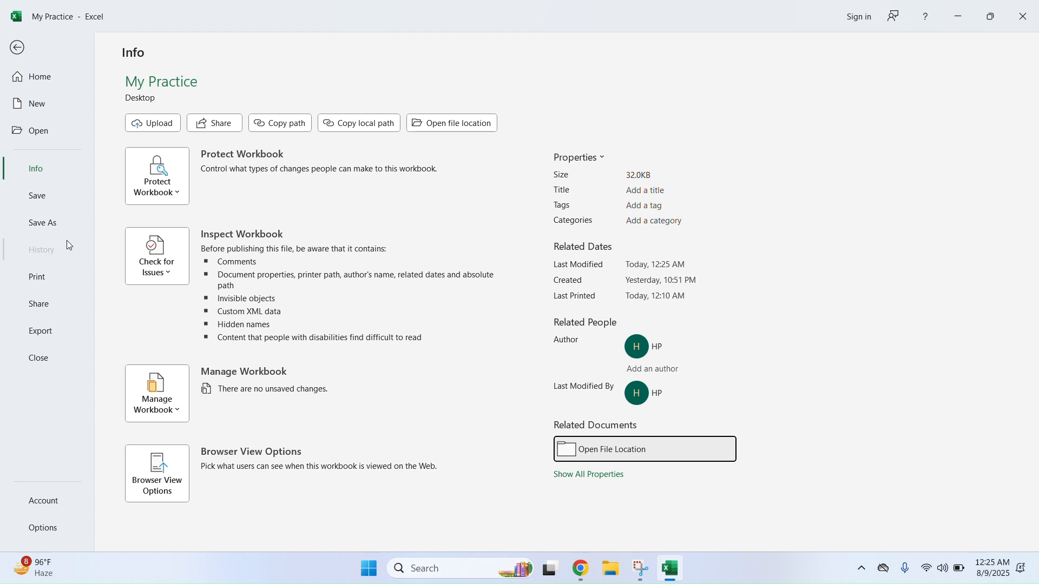
{"action": "left_click", "coordinate": [44, 280]}
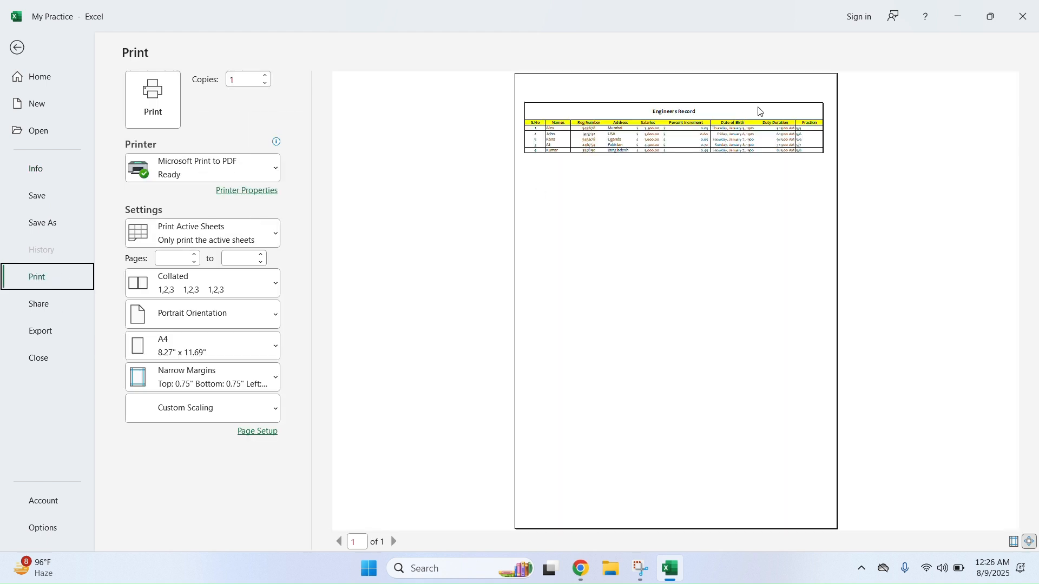
Keep Microsoft Print to PDF as the printer, printing only the active sheet
{"action": "left_click", "coordinate": [238, 171]}
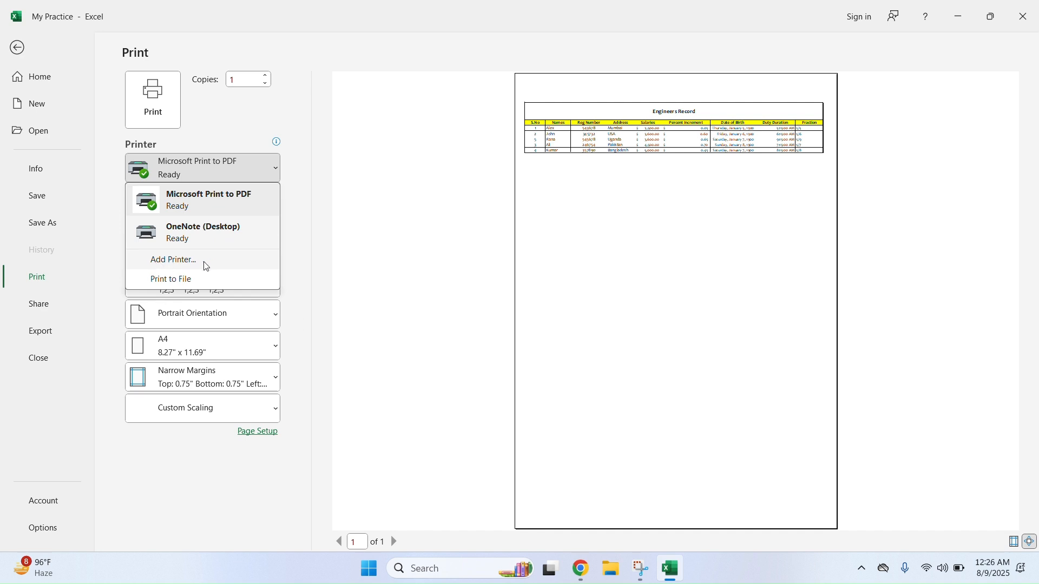
{"action": "left_click", "coordinate": [255, 128]}
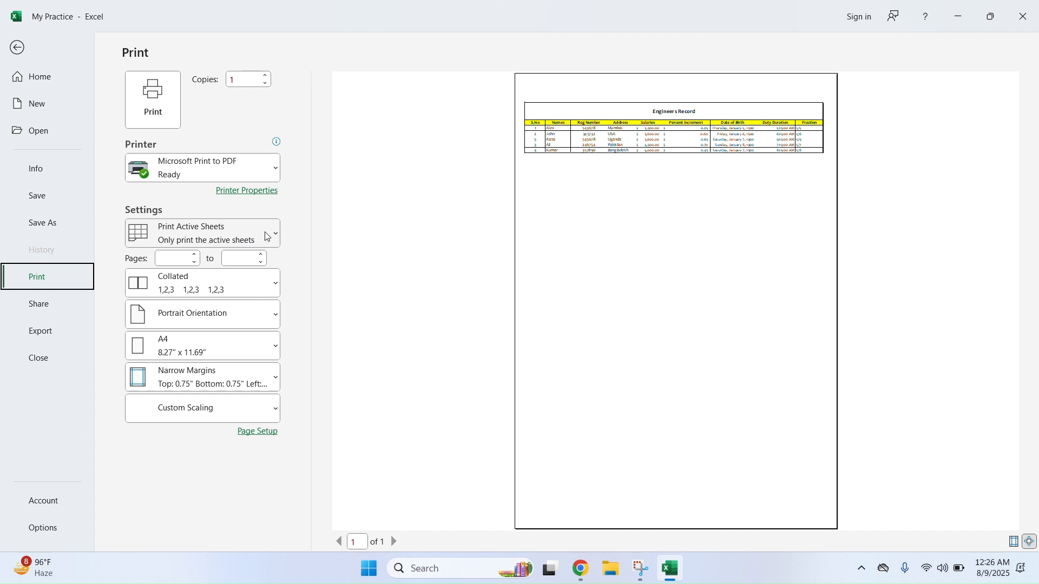
{"action": "left_click", "coordinate": [179, 261]}
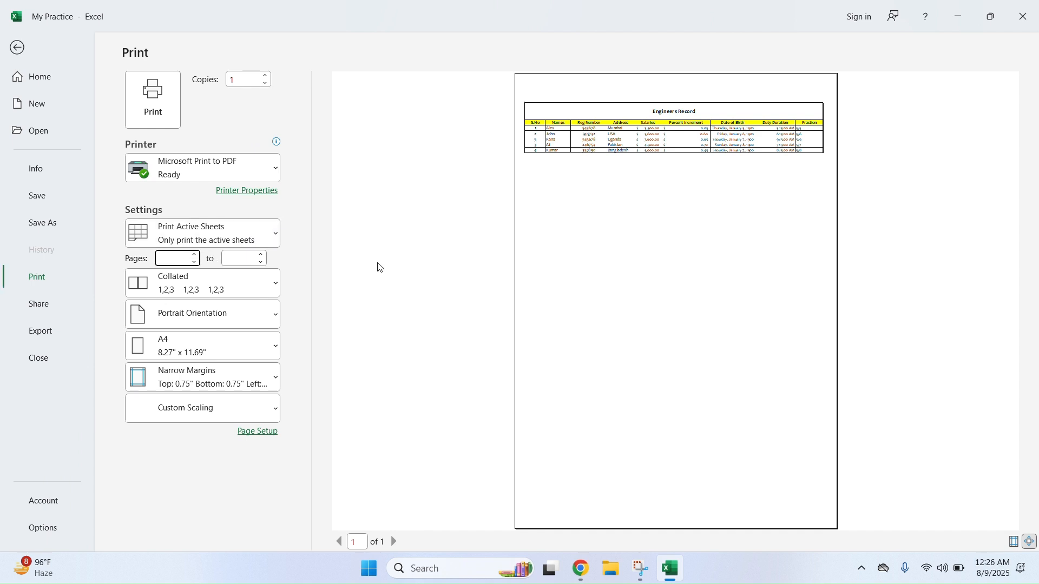
{"action": "left_click", "coordinate": [276, 237]}
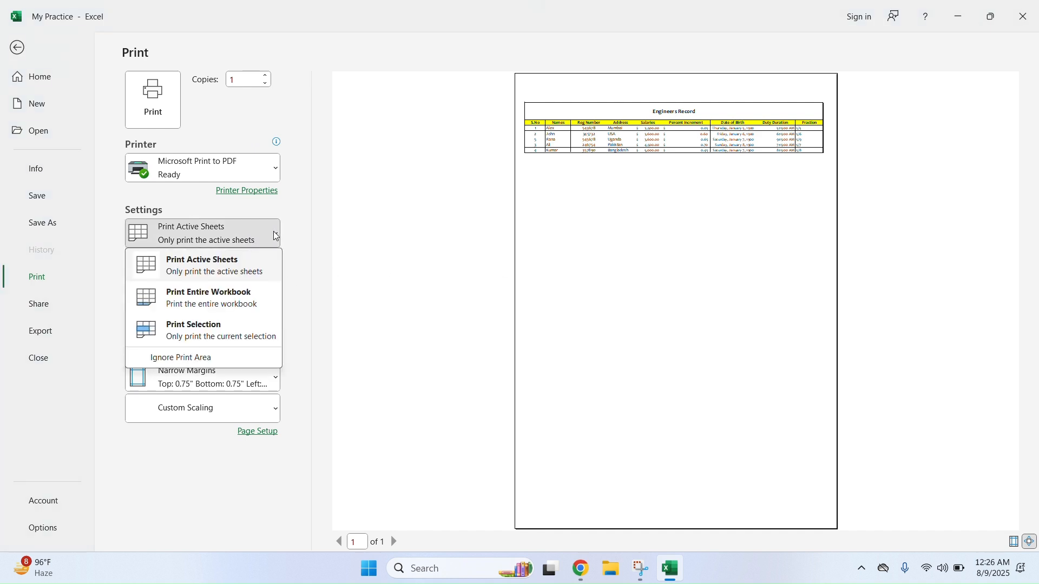
{"action": "left_click", "coordinate": [276, 236]}
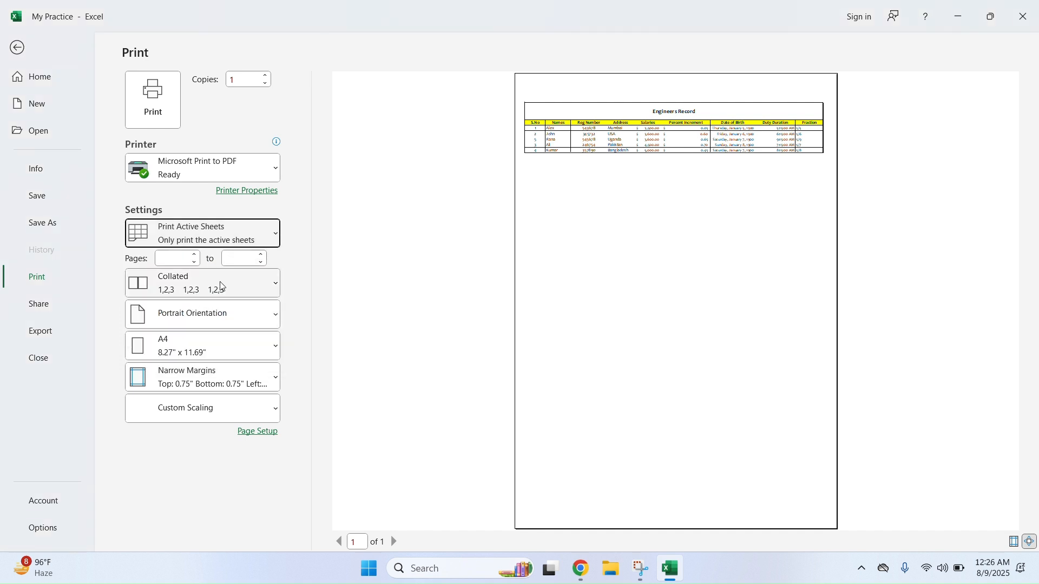
Centre the Engineers Record printout horizontally only in Page Setup margins, then show sharing options
{"action": "left_click", "coordinate": [247, 435]}
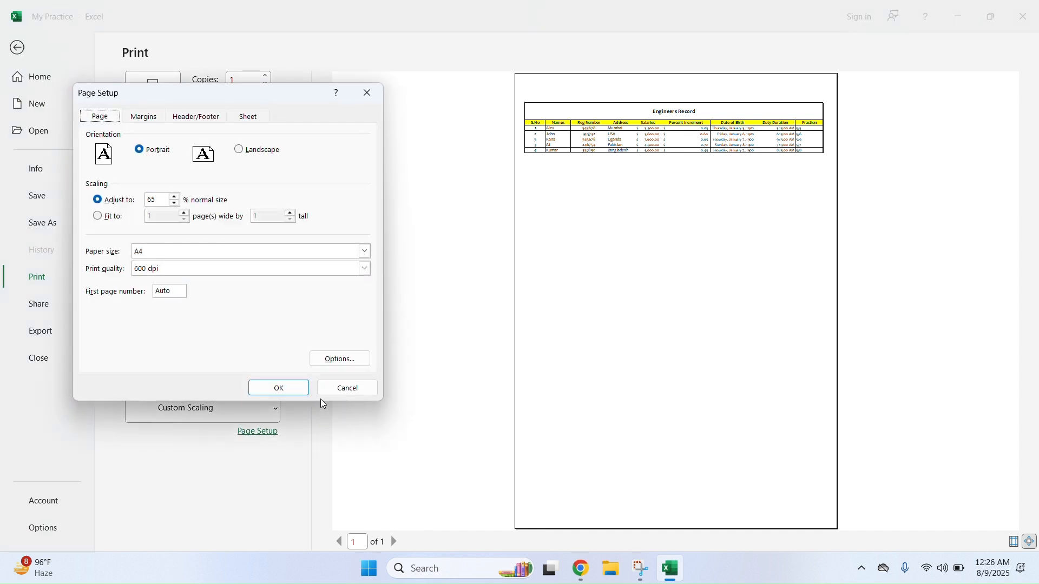
{"action": "left_click", "coordinate": [144, 119]}
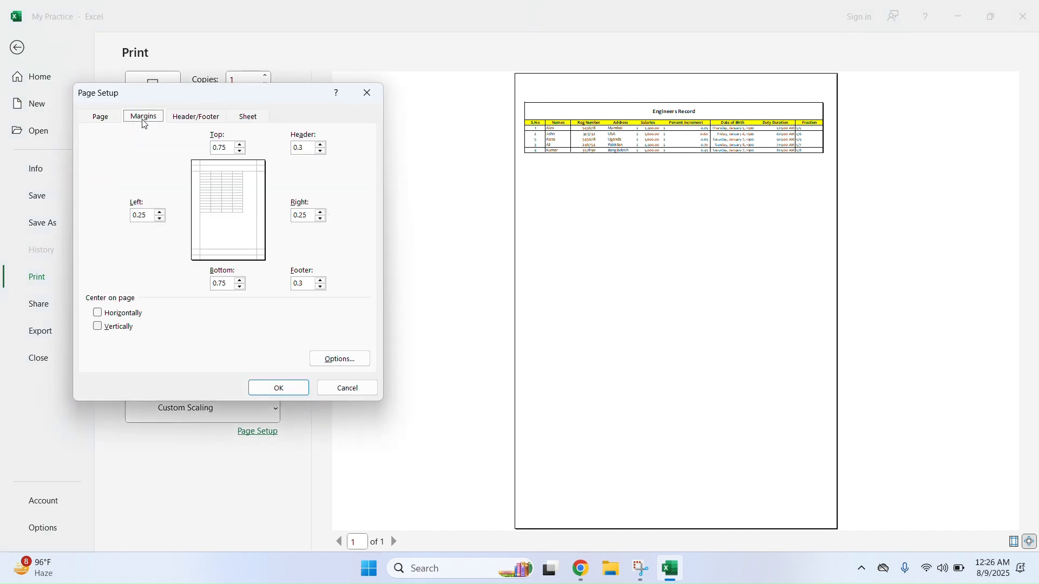
{"action": "left_click", "coordinate": [98, 313]}
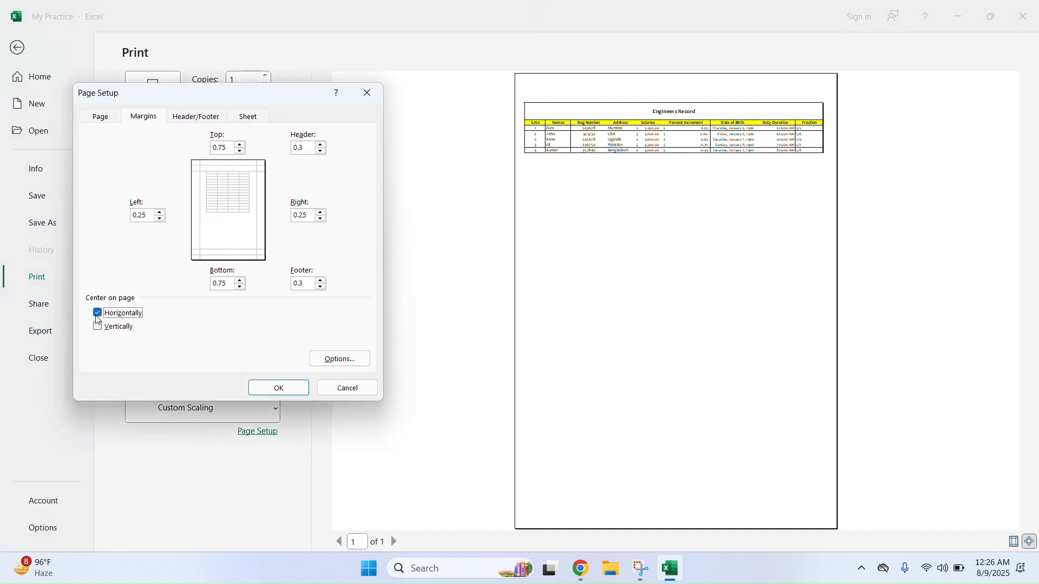
{"action": "left_click", "coordinate": [97, 327]}
{"action": "left_click", "coordinate": [298, 389]}
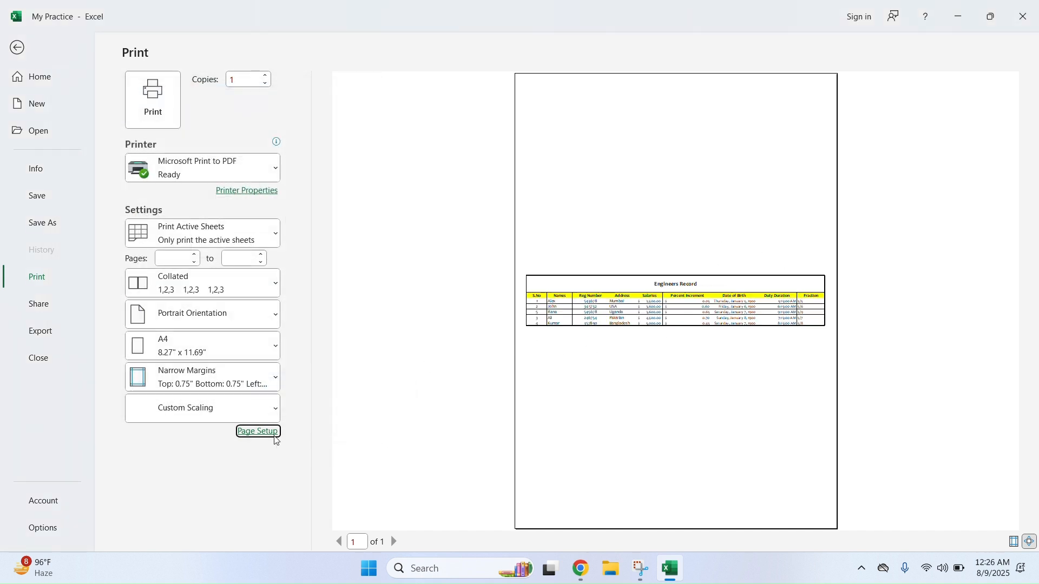
{"action": "left_click", "coordinate": [260, 432]}
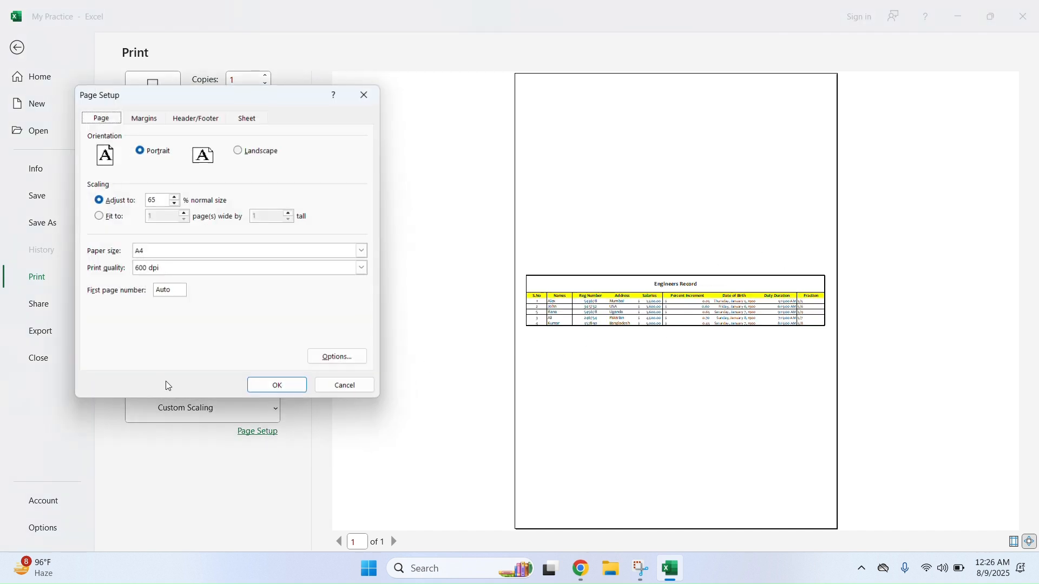
{"action": "left_click", "coordinate": [149, 118]}
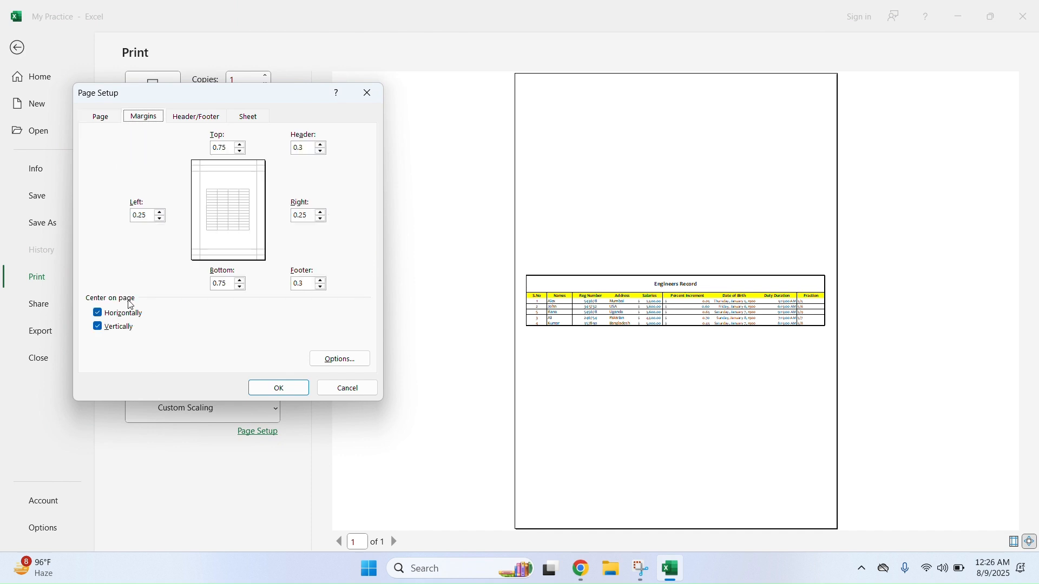
{"action": "left_click", "coordinate": [115, 329]}
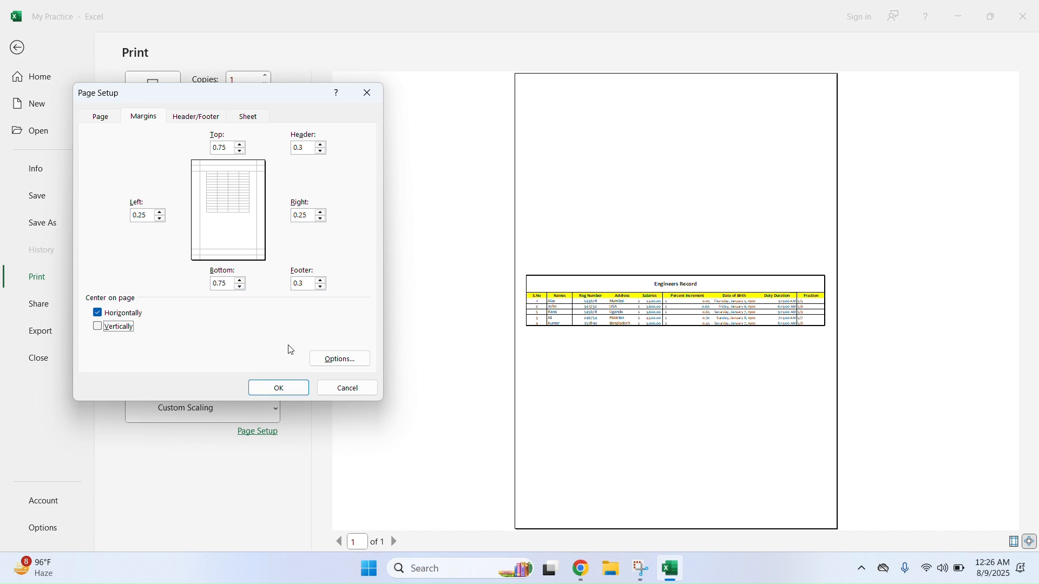
{"action": "left_click", "coordinate": [278, 388]}
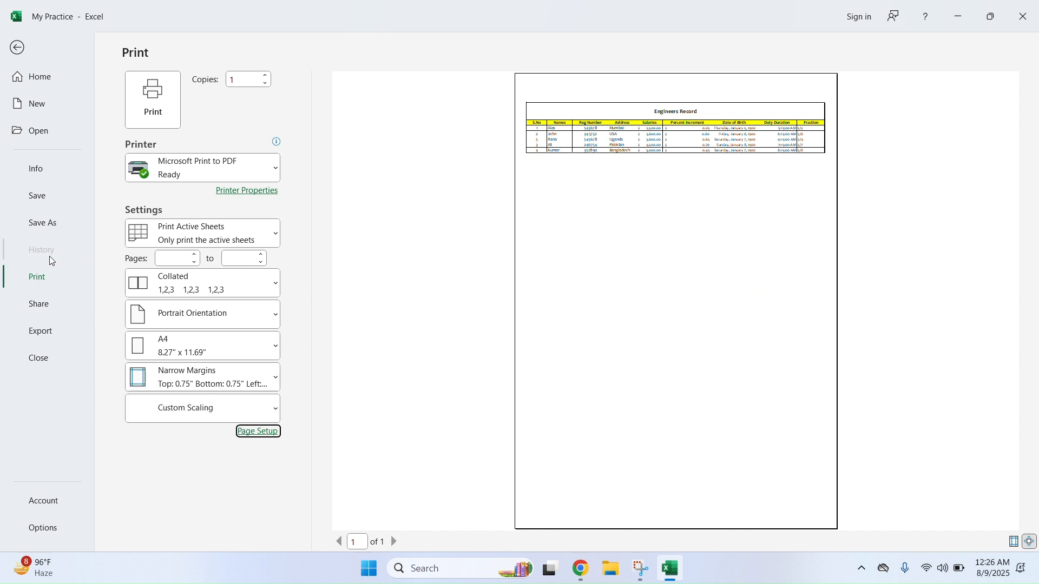
{"action": "left_click", "coordinate": [49, 305]}
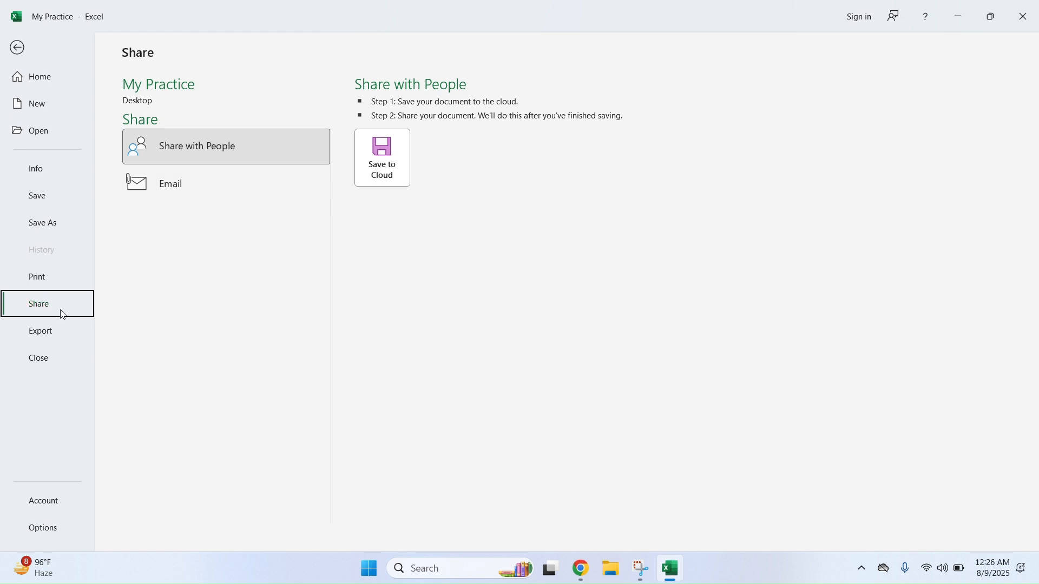
Save the My Practice workbook from backstage and return to Engr. Sheet
{"action": "left_click", "coordinate": [56, 336]}
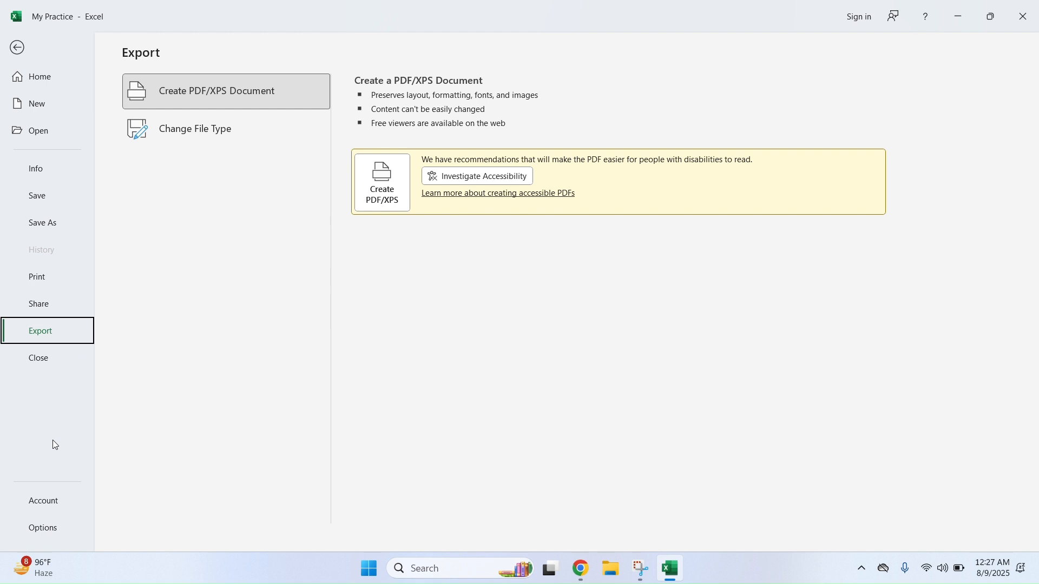
{"action": "left_click", "coordinate": [45, 198]}
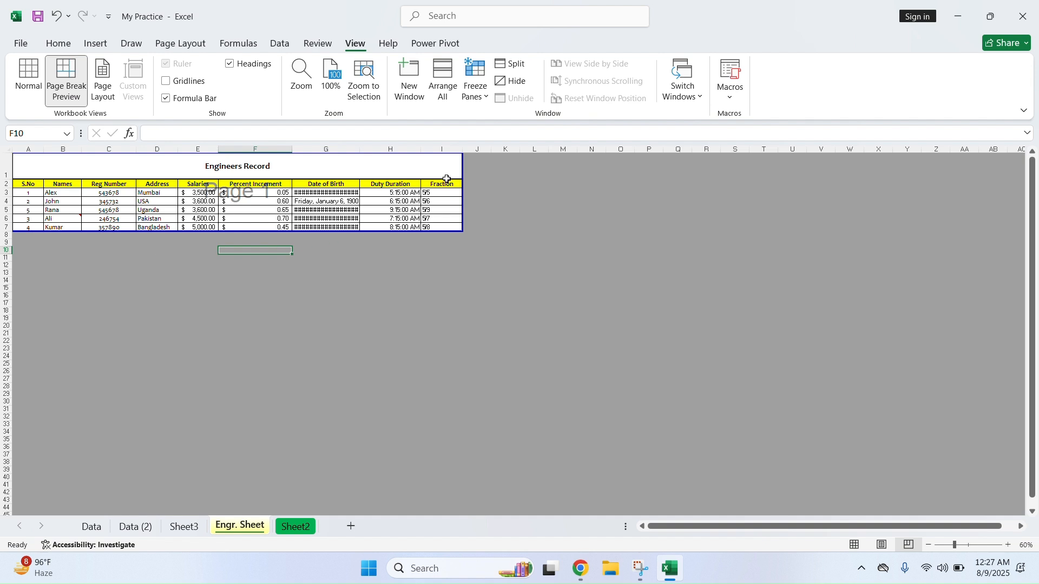